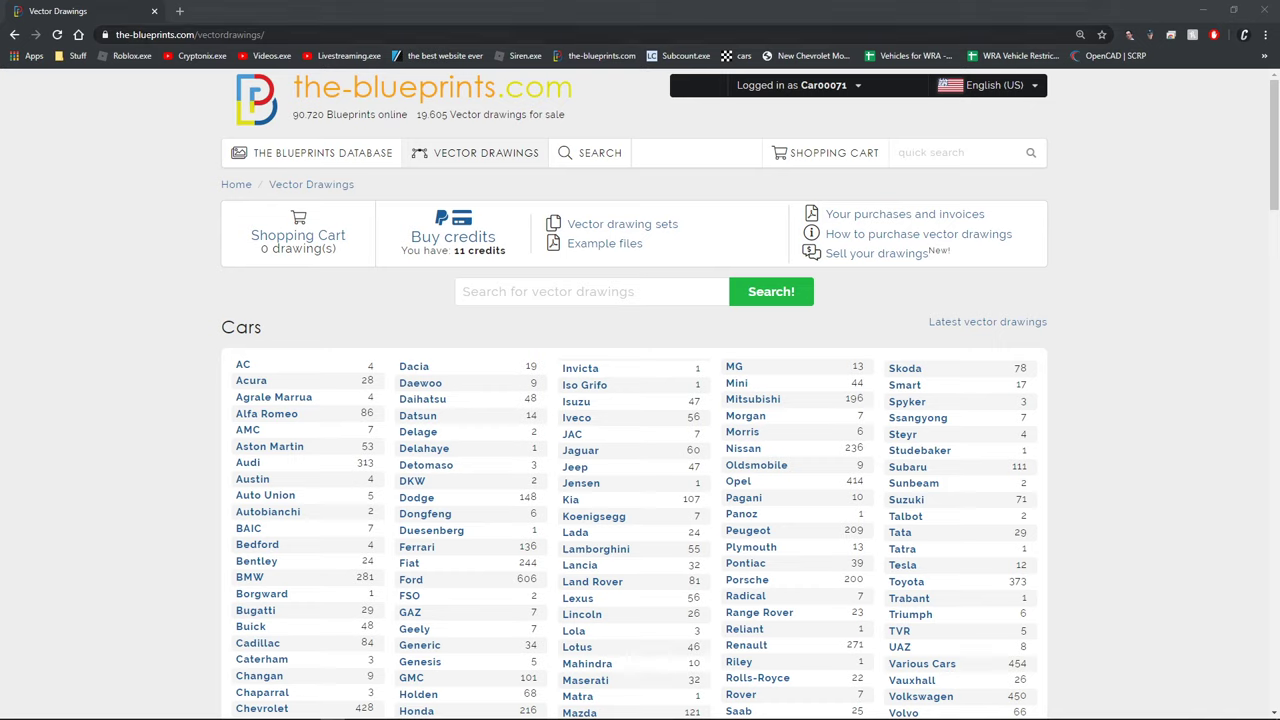
# - Go to the the-blueprints.com home page and open its vector drawings catalogue
pyautogui.moveTo(267, 35); pyautogui.dragTo(198, 35)
pyautogui.press('BackSpace')
pyautogui.press('Return')
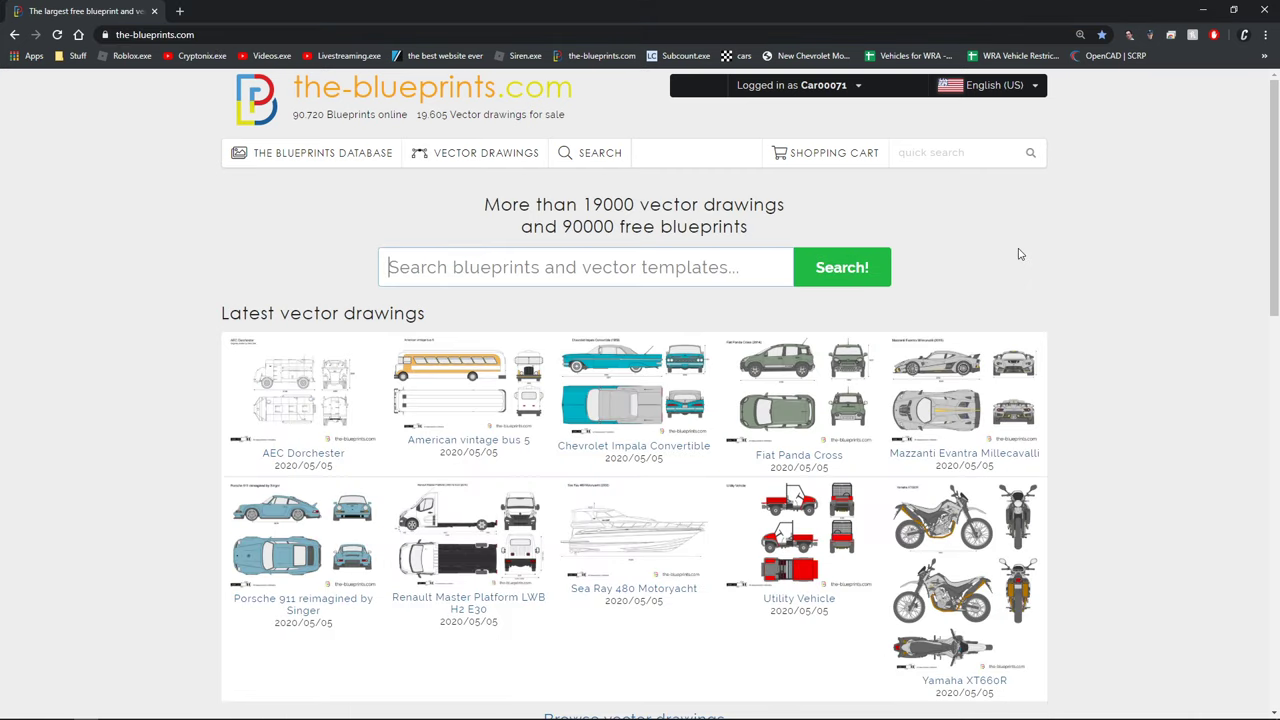
pyautogui.click(466, 152)
# - Open the 2019 - present Jaguar F-Type coupe drawing from the Jaguar listing
pyautogui.scroll(-1, 247, 162)
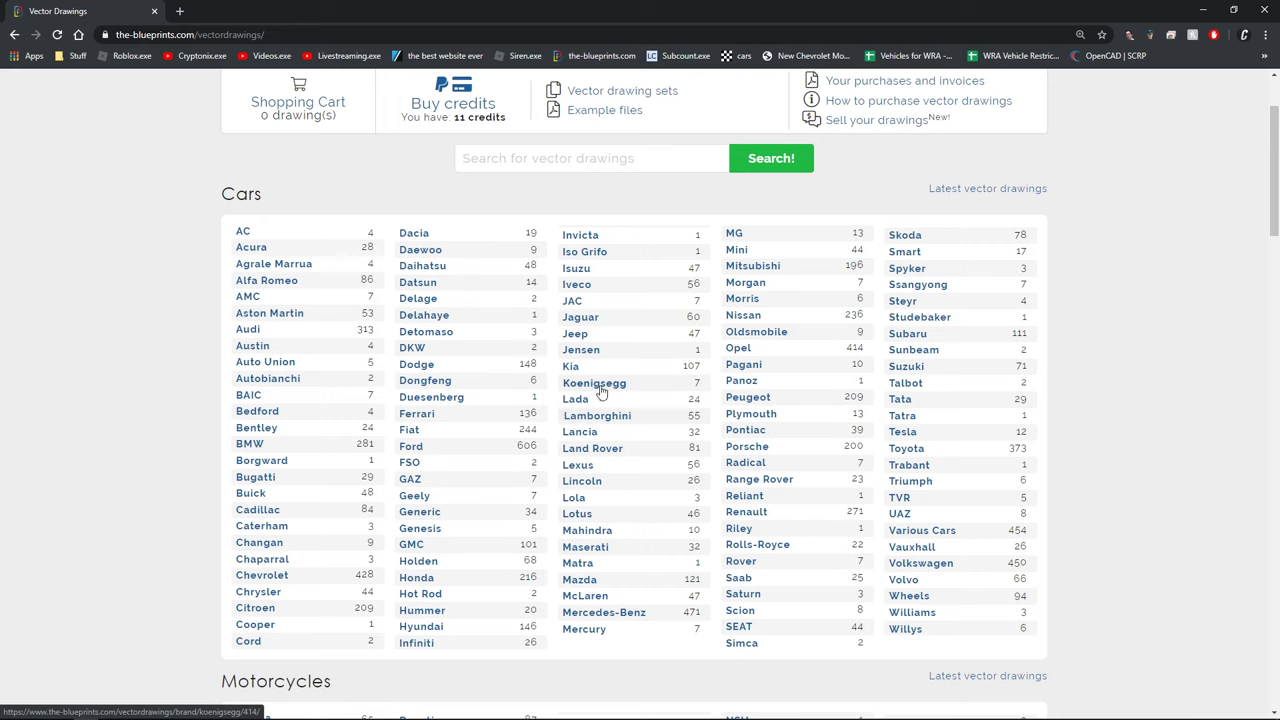
pyautogui.click(593, 324)
pyautogui.scroll(-2, 297, 402)
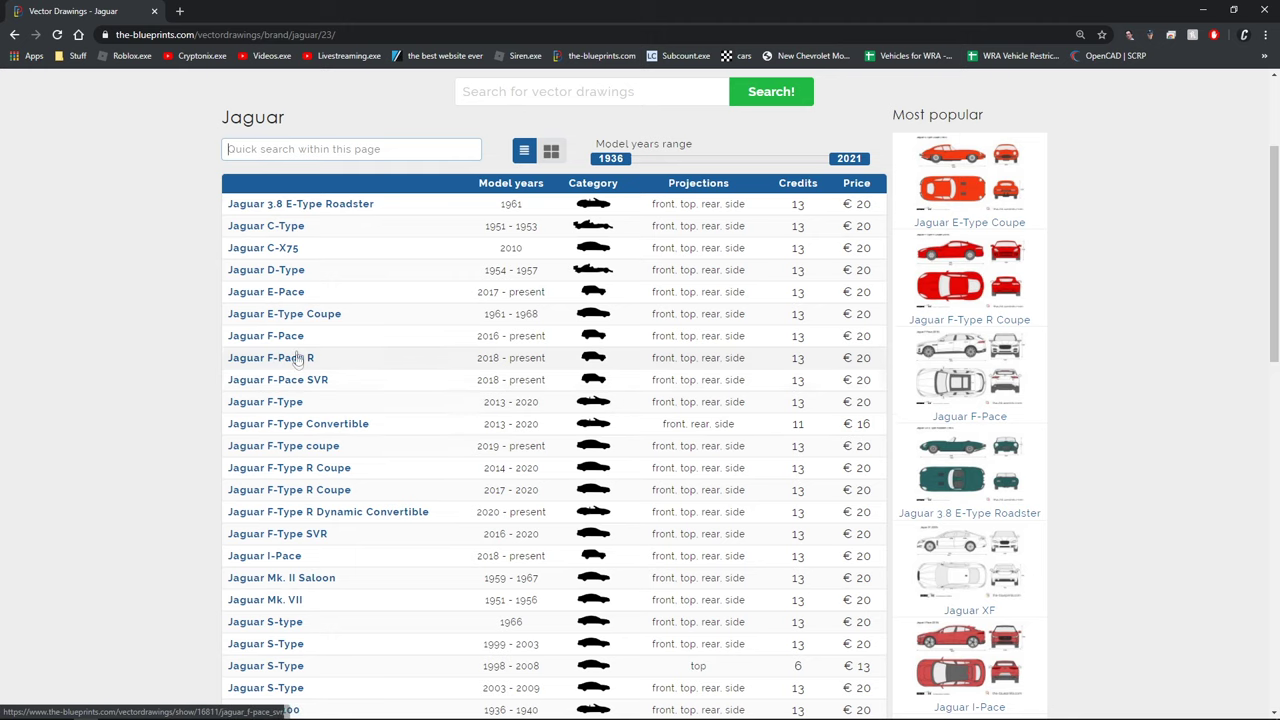
pyautogui.scroll(-1, 292, 405)
pyautogui.click(311, 322)
# - Inspect the page code behind the Jaguar F-Type coupe's preview image
pyautogui.rightClick(893, 445)
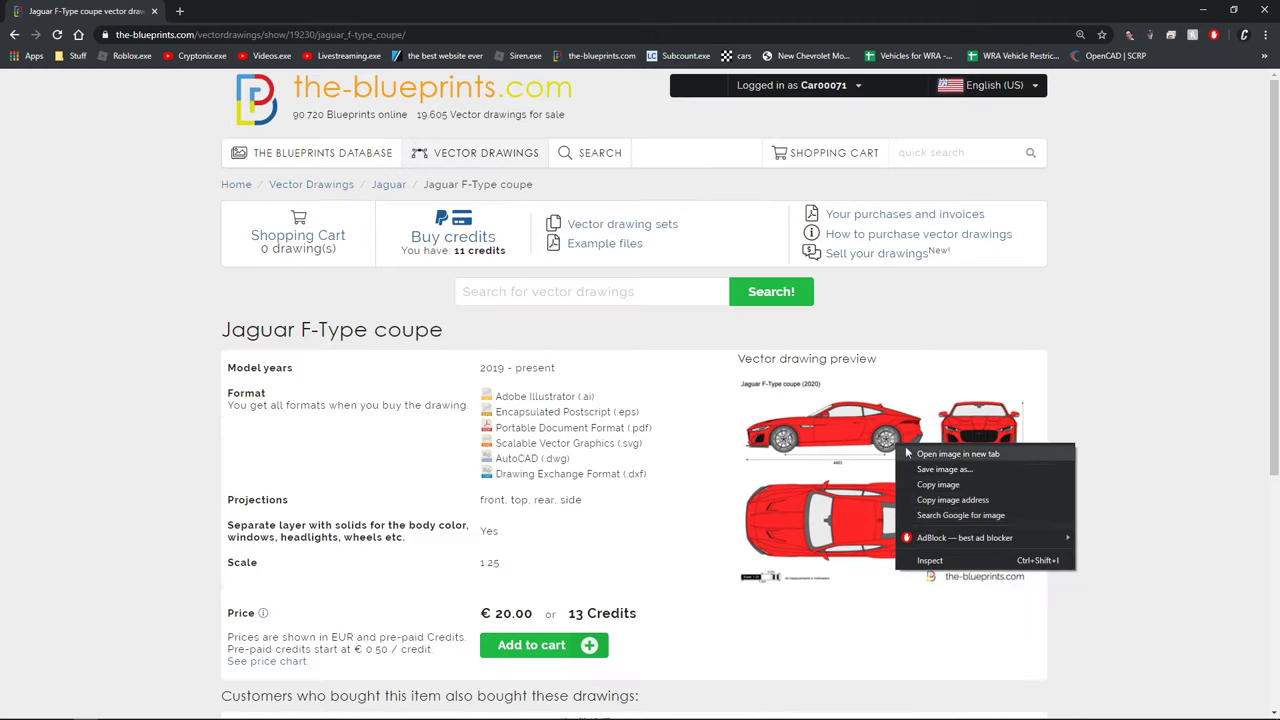
pyautogui.click(866, 462)
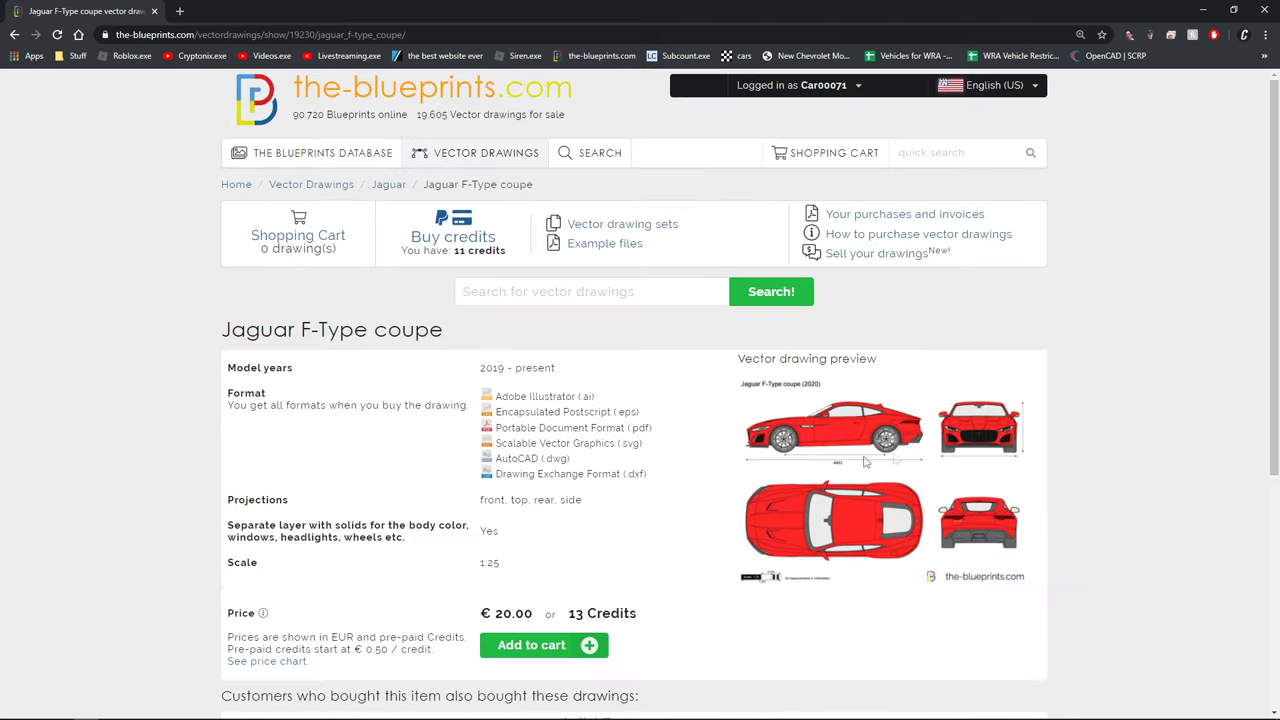
pyautogui.rightClick(928, 434)
pyautogui.click(957, 555)
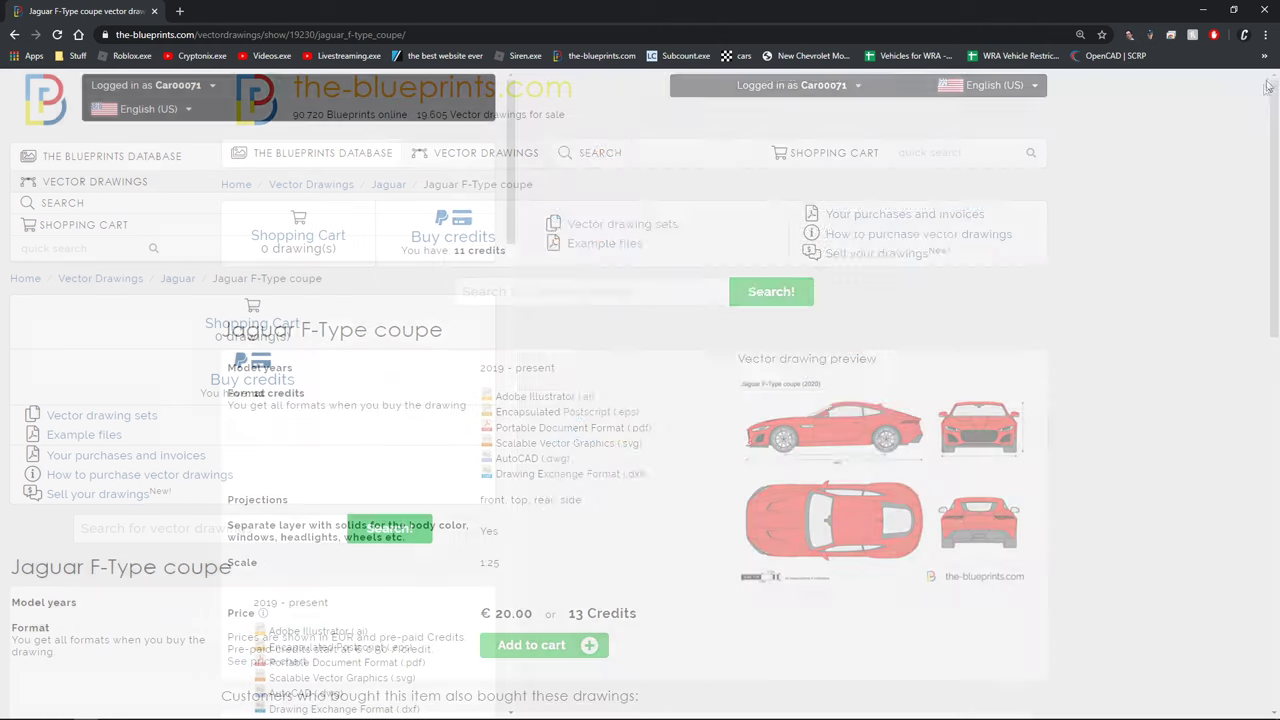
pyautogui.rightClick(848, 482)
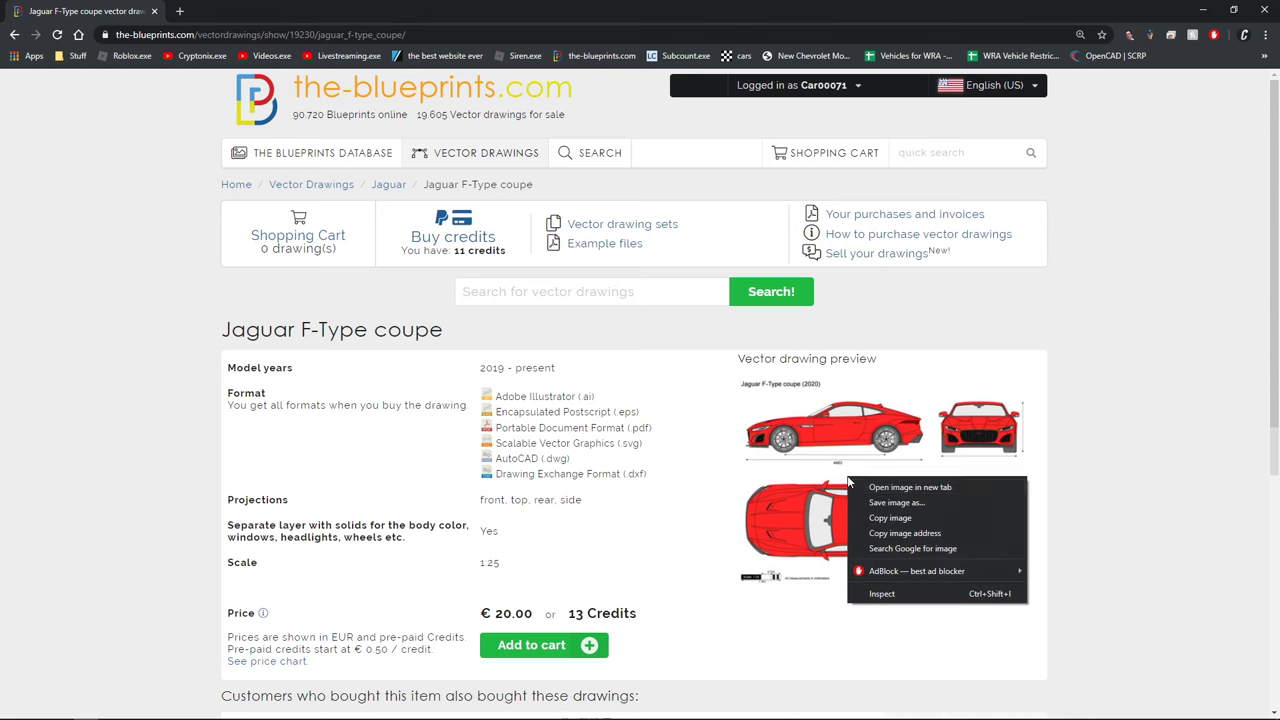
pyautogui.click(868, 593)
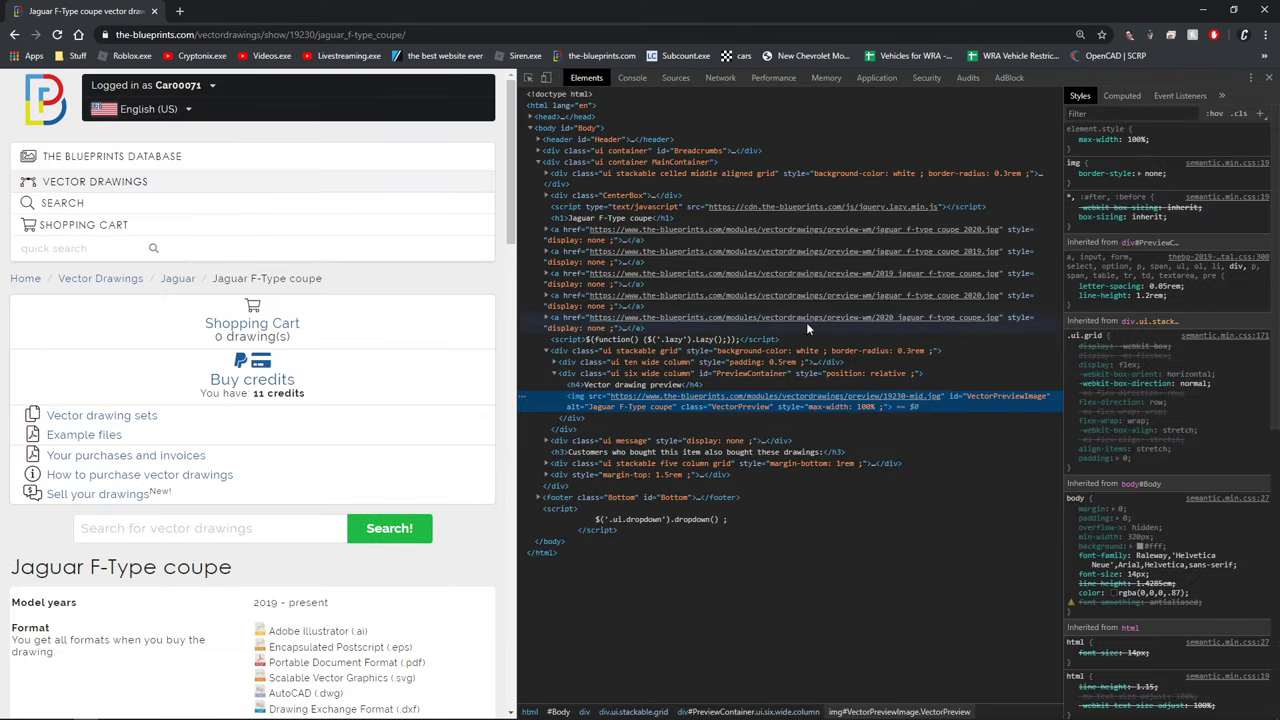
# - Try to open the linked 2020_jaguar_f-type_coupe.jpg preview from the page code, and close it along with the inspector
pyautogui.click(808, 318)
pyautogui.moveTo(488, 381); pyautogui.dragTo(784, 383)
pyautogui.click(488, 382)
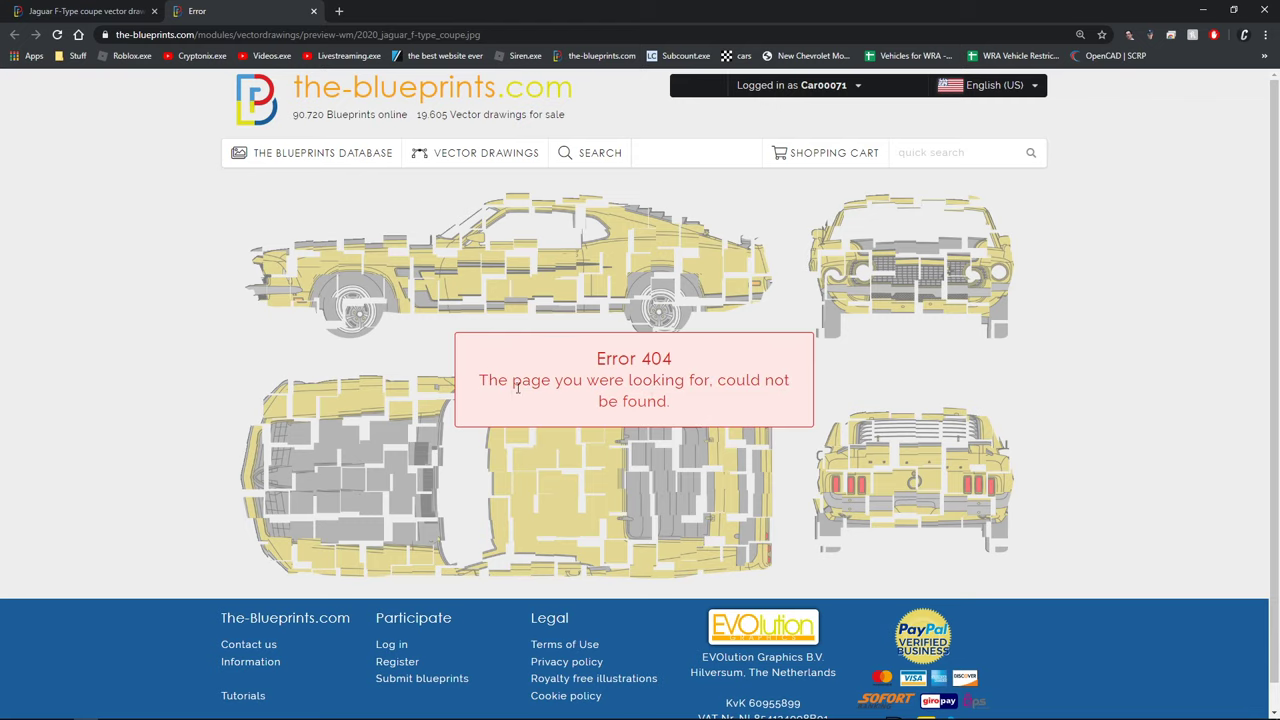
pyautogui.click(313, 11)
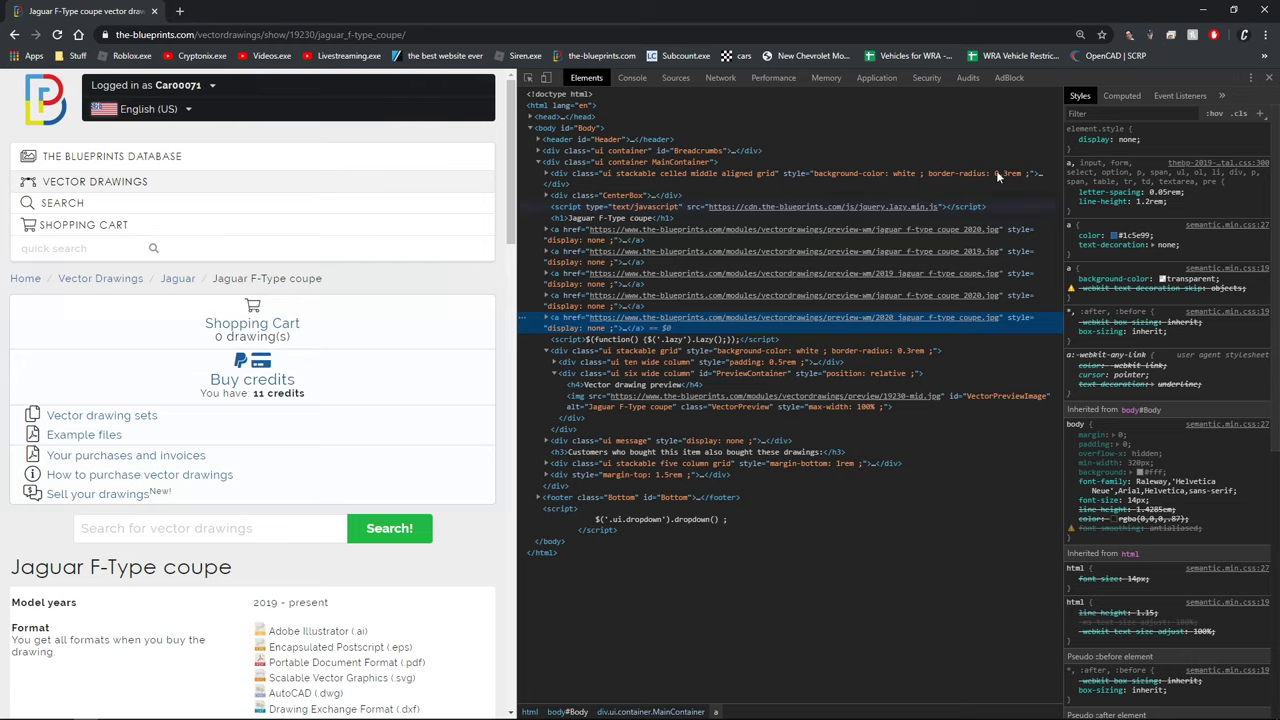
pyautogui.click(1268, 77)
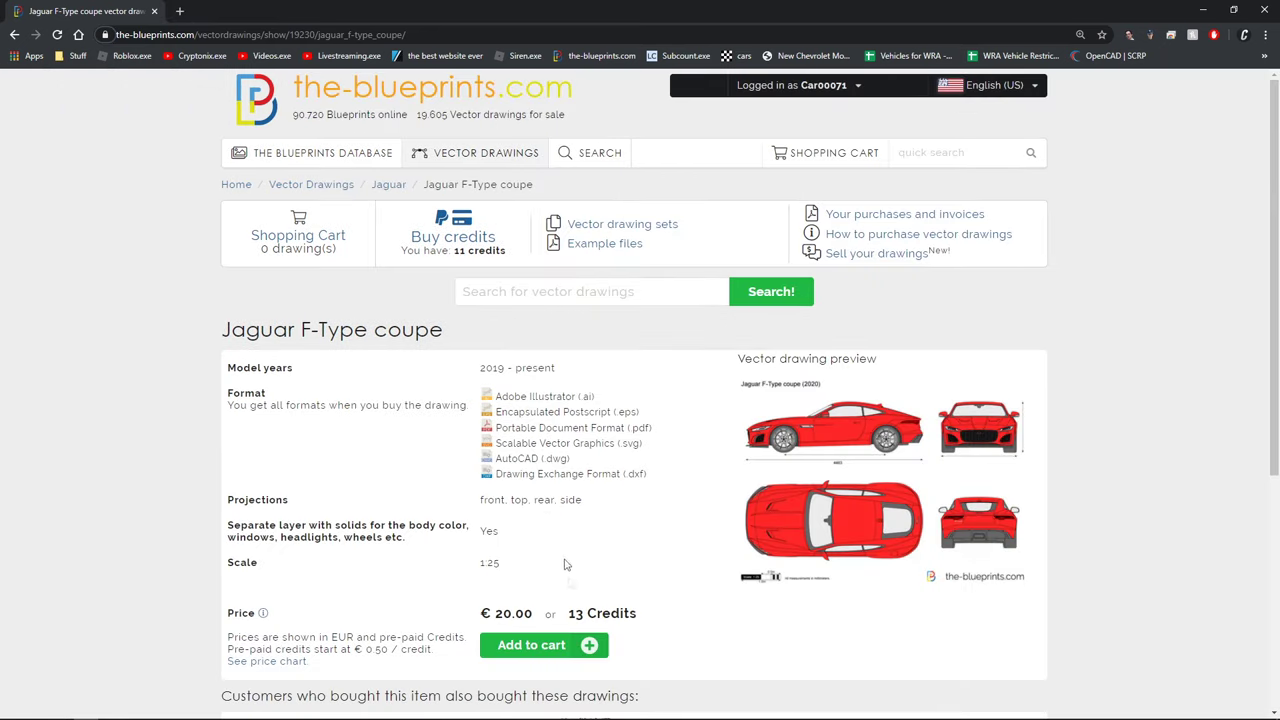
# - Examine the Jaguar F-Type coupe drawing's price in euros and credits
pyautogui.scroll(-2, 473, 508)
pyautogui.moveTo(474, 416); pyautogui.dragTo(640, 413)
pyautogui.click(514, 413)
pyautogui.click(604, 412)
pyautogui.click(640, 408)
pyautogui.scroll(2, 640, 406)
# - Return to the vector drawings catalogue and search it for "honda civic si"
pyautogui.click(366, 160)
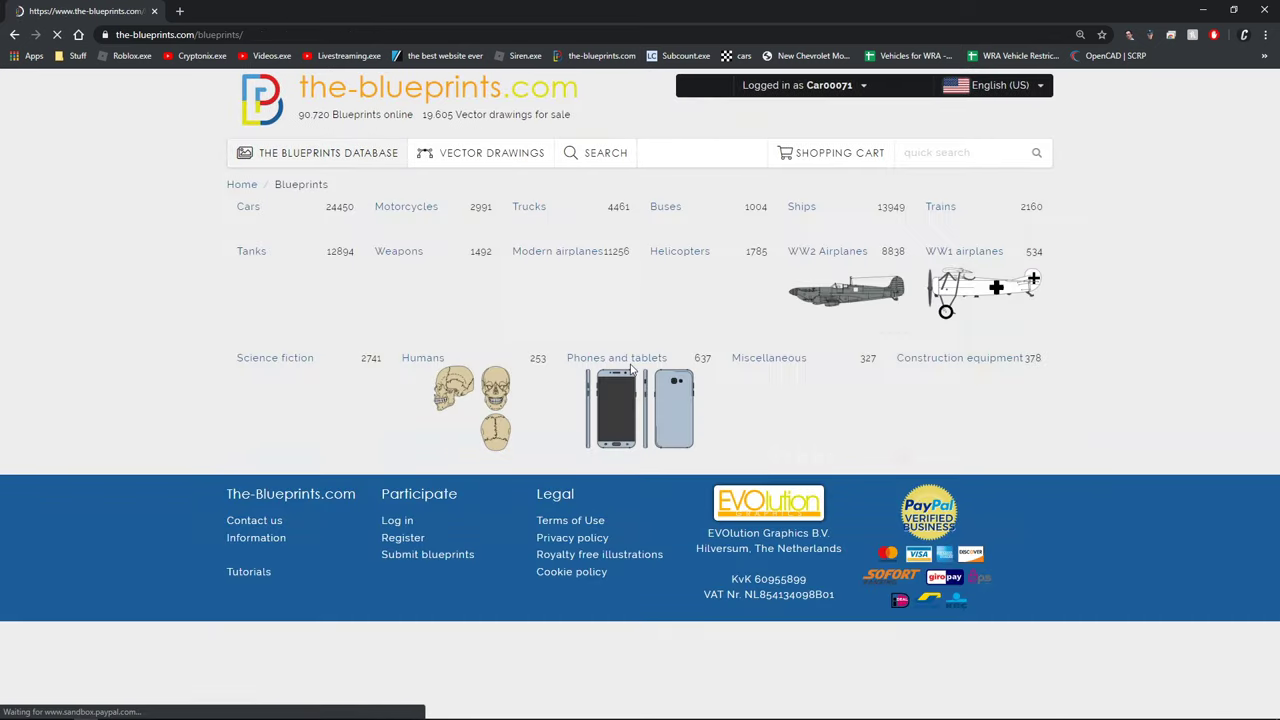
pyautogui.click(474, 157)
pyautogui.click(930, 152)
pyautogui.click(649, 291)
pyautogui.write('honda civic si')
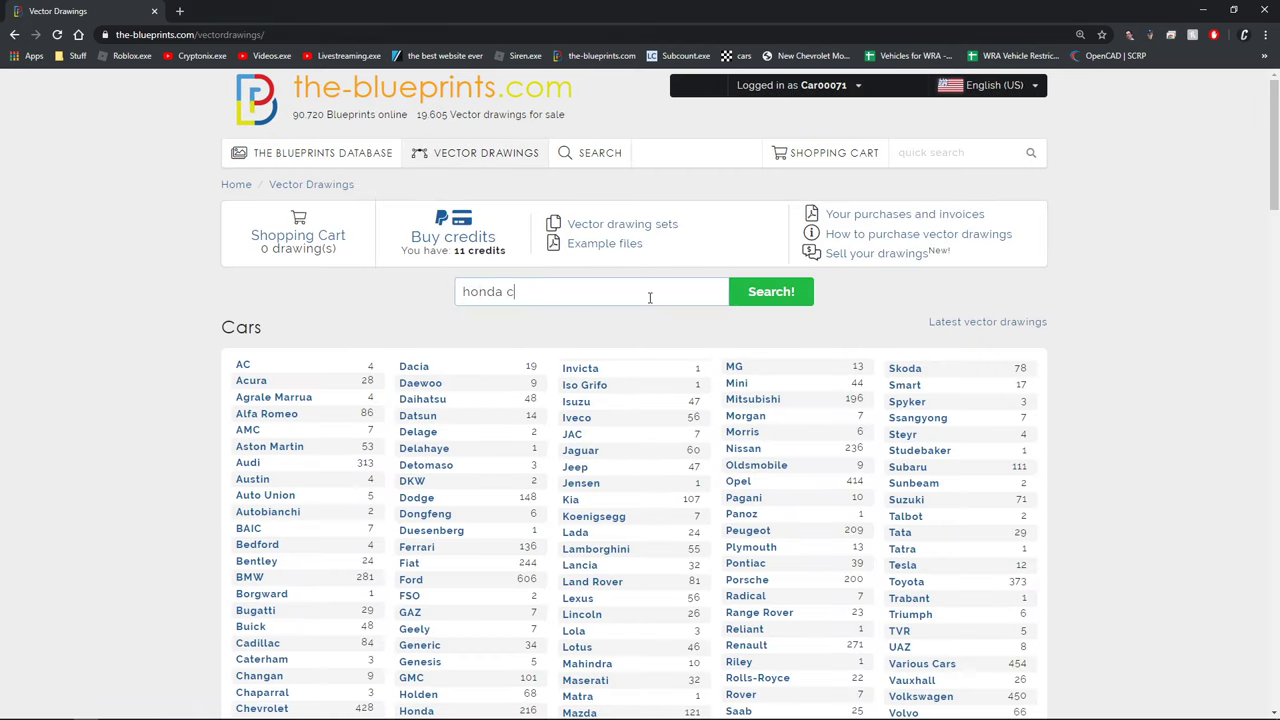
pyautogui.press('Return')
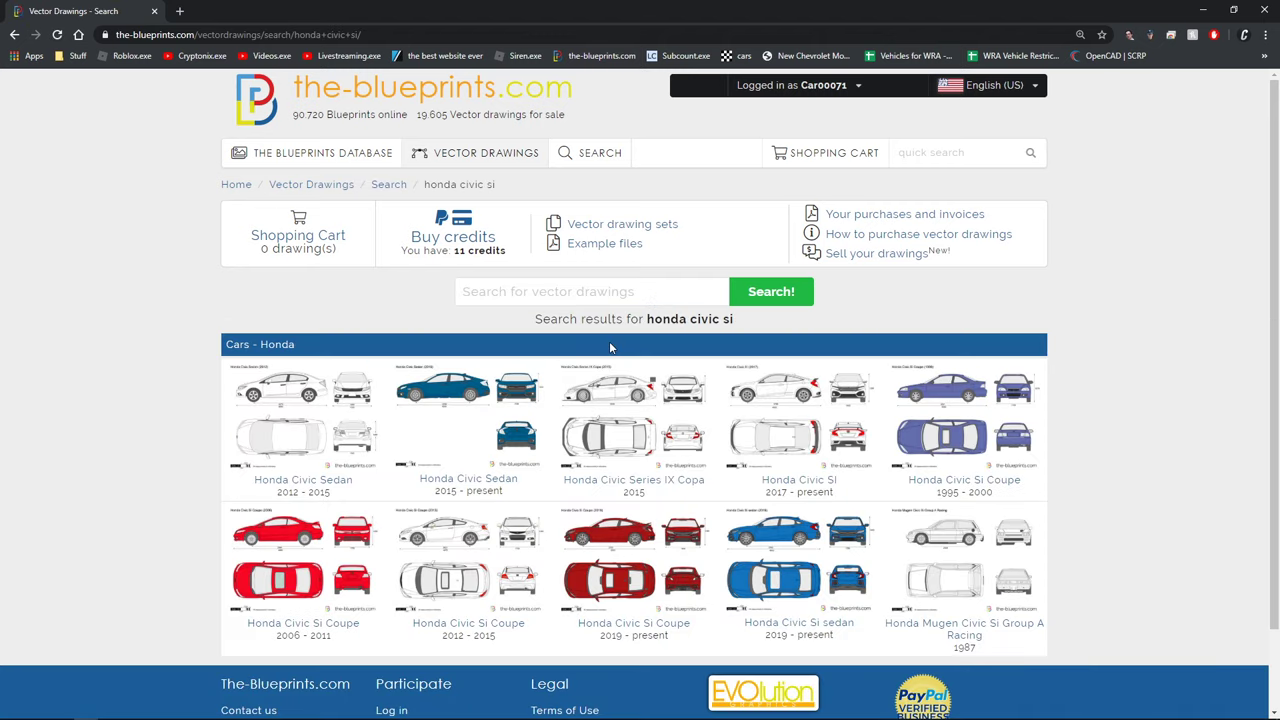
# - Open the 2019 - present Honda Civic Si Coupe drawing and, through its page code, the linked 2020_honda_civic_si_coupe.jpg preview image
pyautogui.scroll(-1, 609, 341)
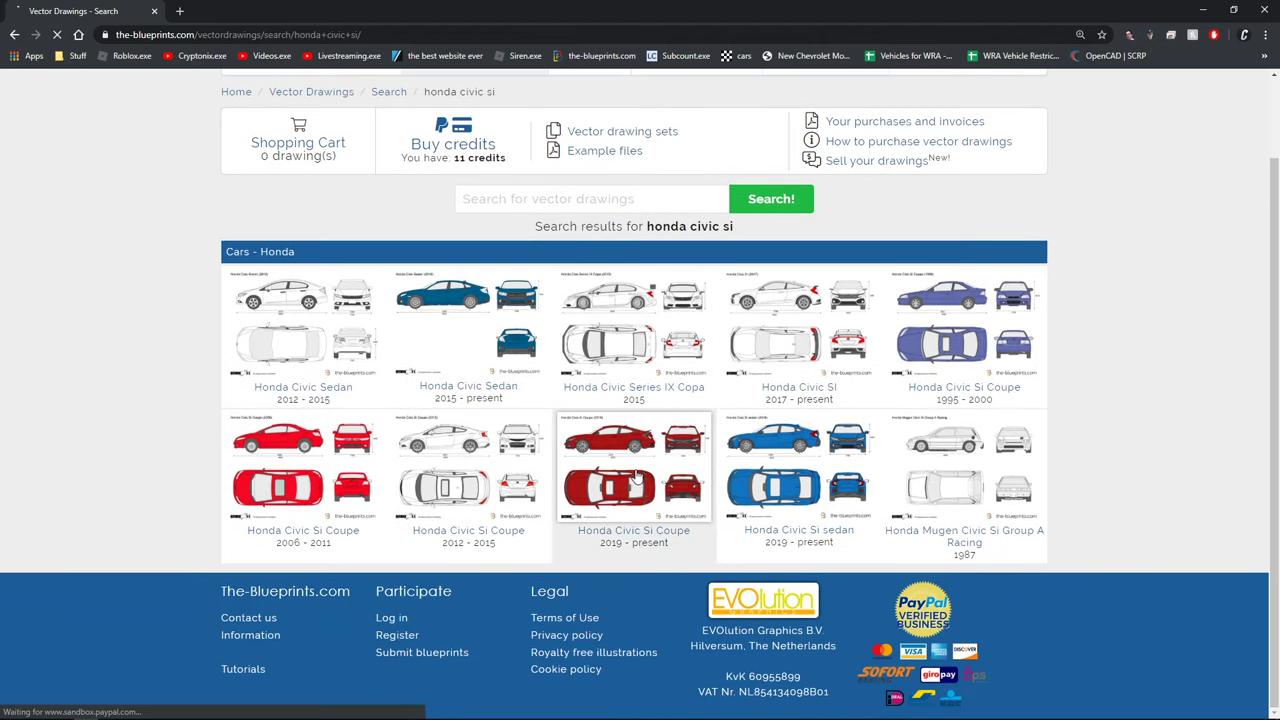
pyautogui.click(637, 477)
pyautogui.rightClick(856, 473)
pyautogui.click(890, 589)
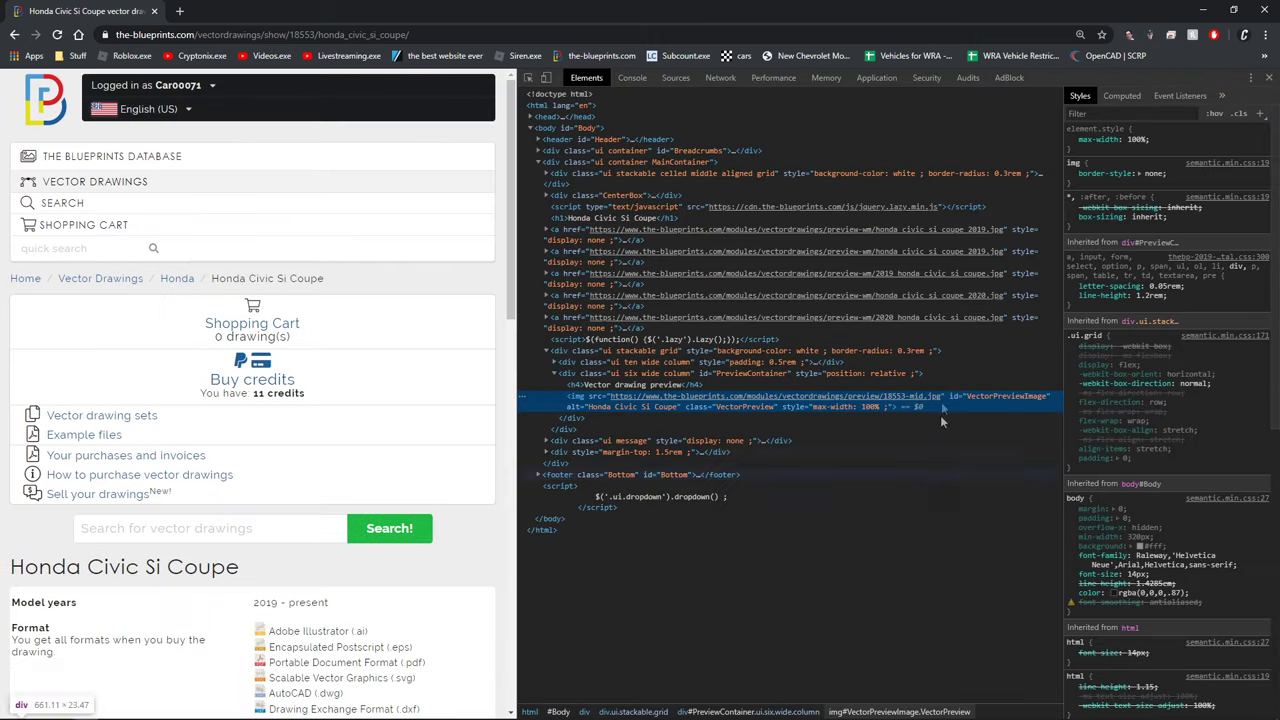
pyautogui.click(928, 320)
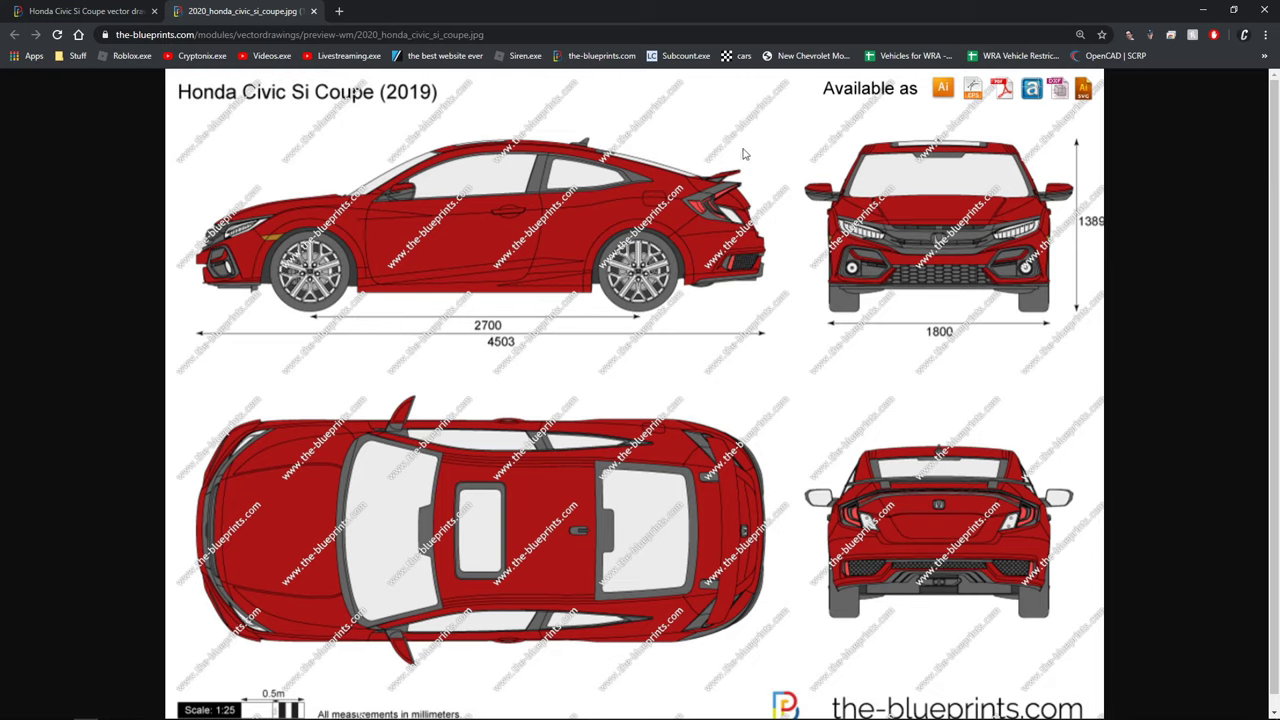
# - Start saving the Honda blueprint image and create a folder named 2019 Honda Civic Si Coupe among the car project folders
pyautogui.rightClick(726, 392)
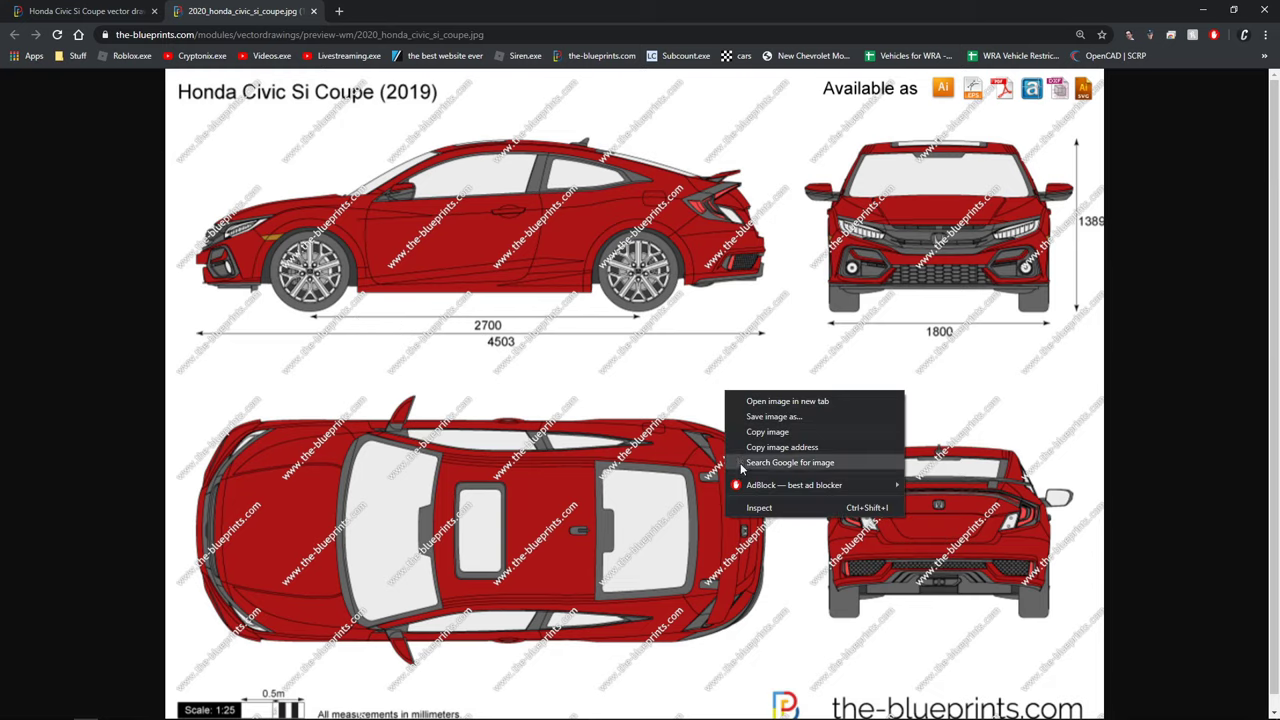
pyautogui.click(775, 420)
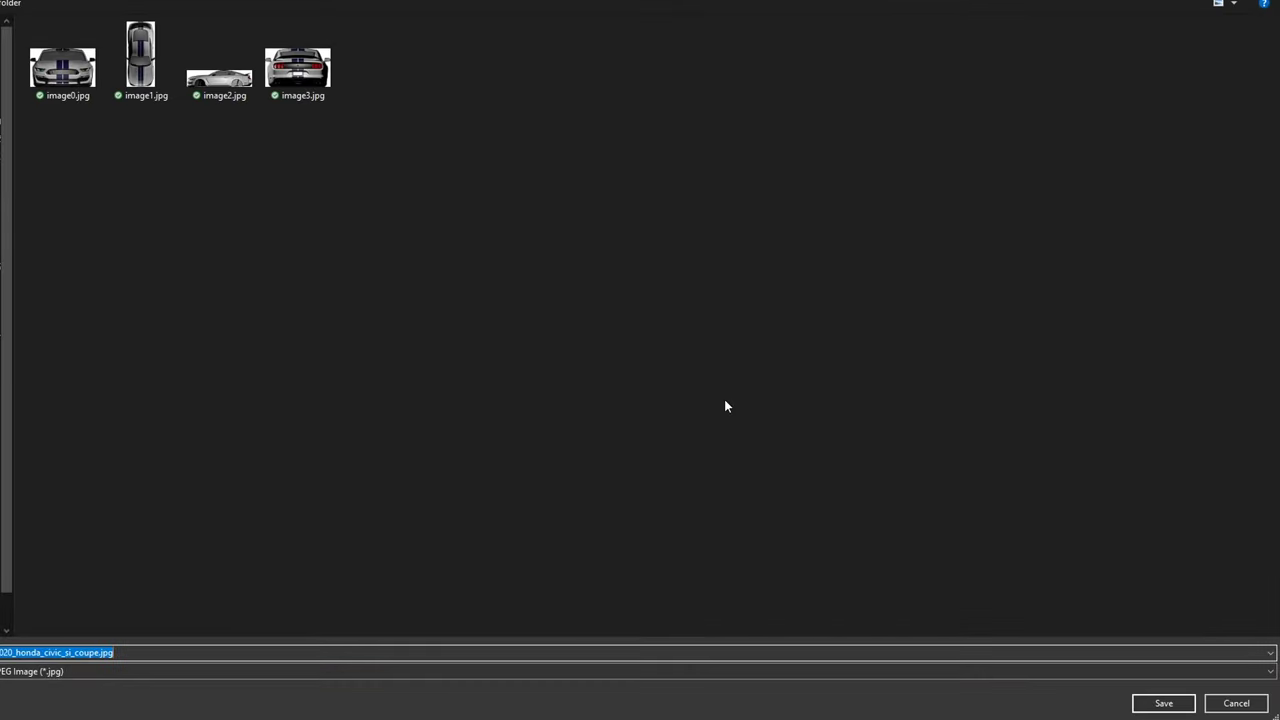
pyautogui.click(157, 1)
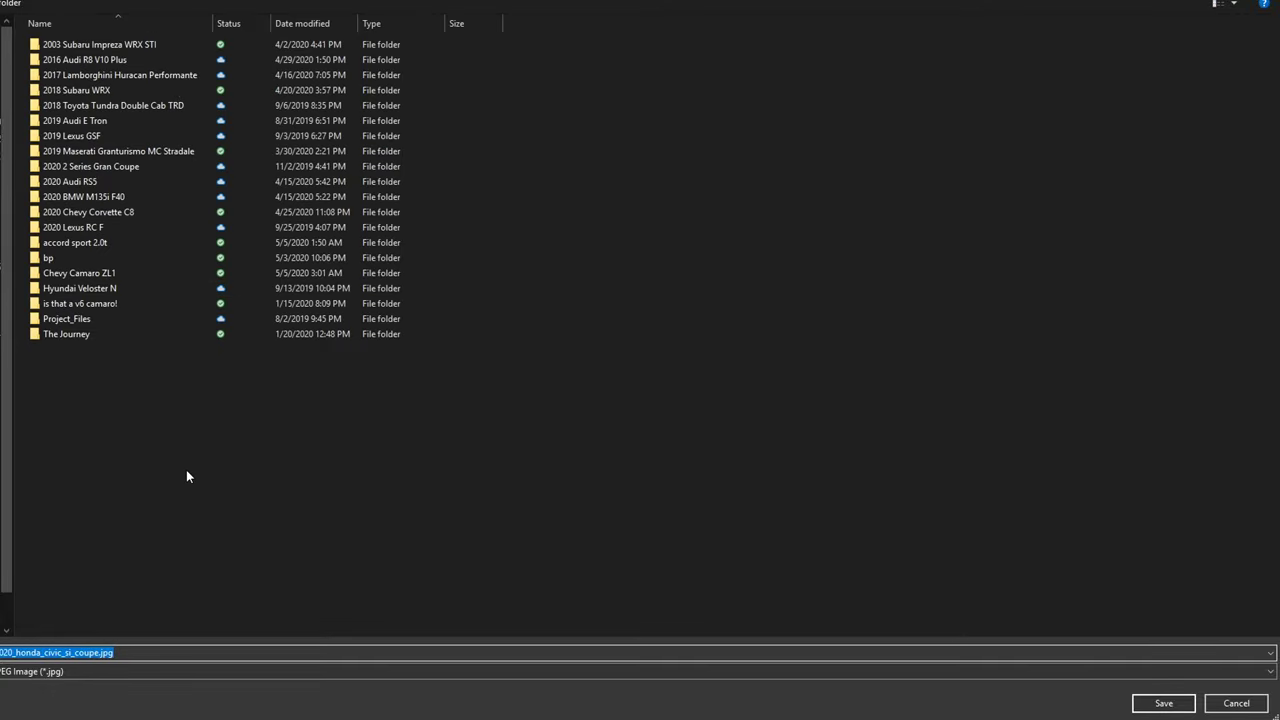
pyautogui.rightClick(140, 512)
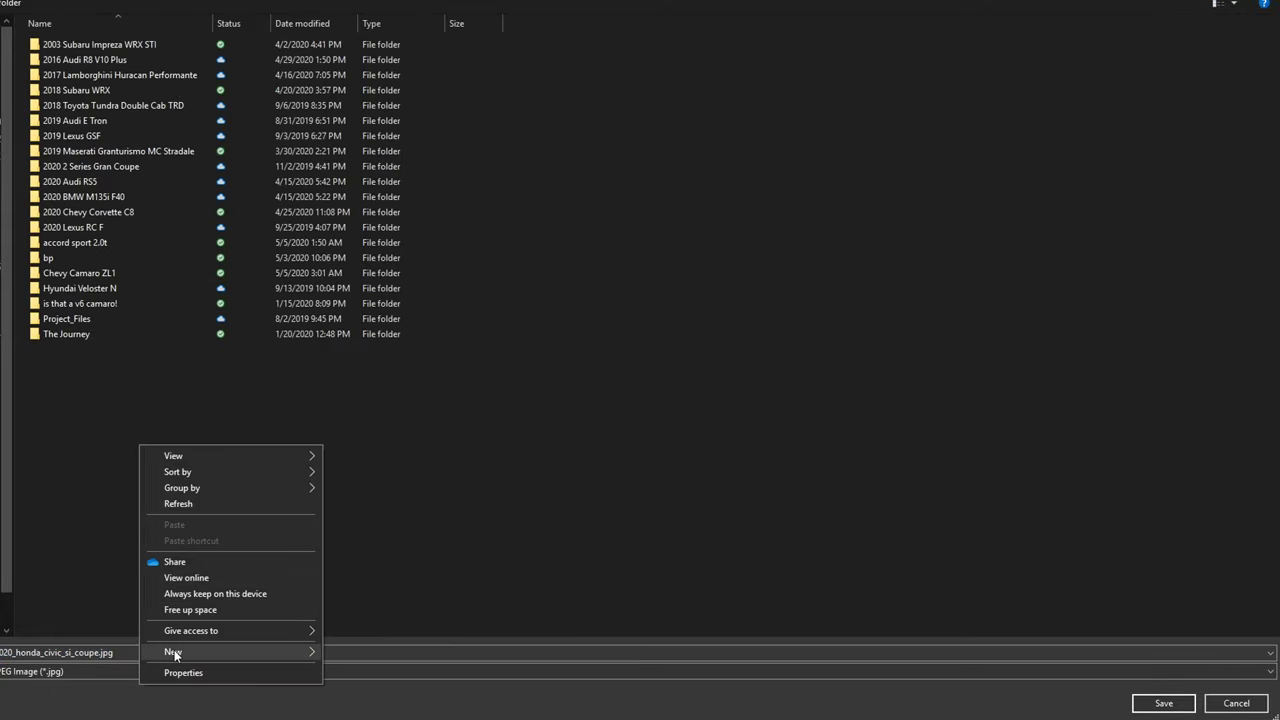
pyautogui.moveTo(300, 651)
pyautogui.click(371, 539)
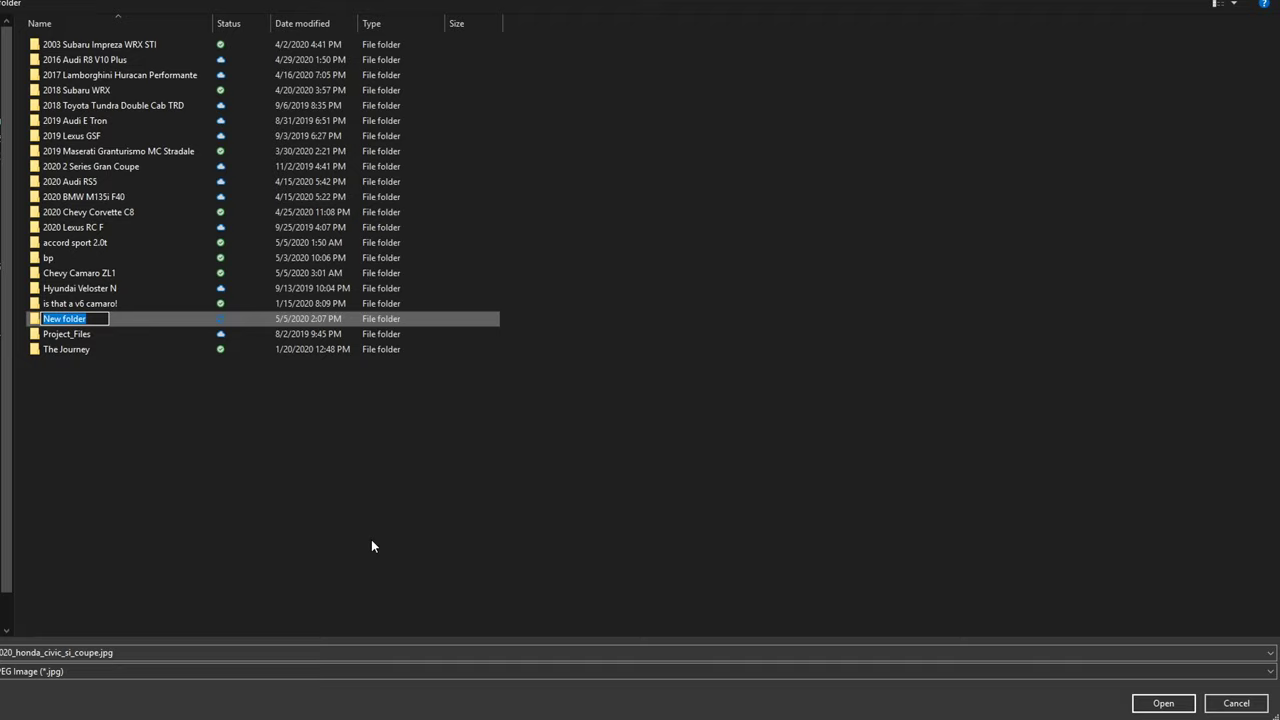
pyautogui.write('2019 Honda Civic Si')
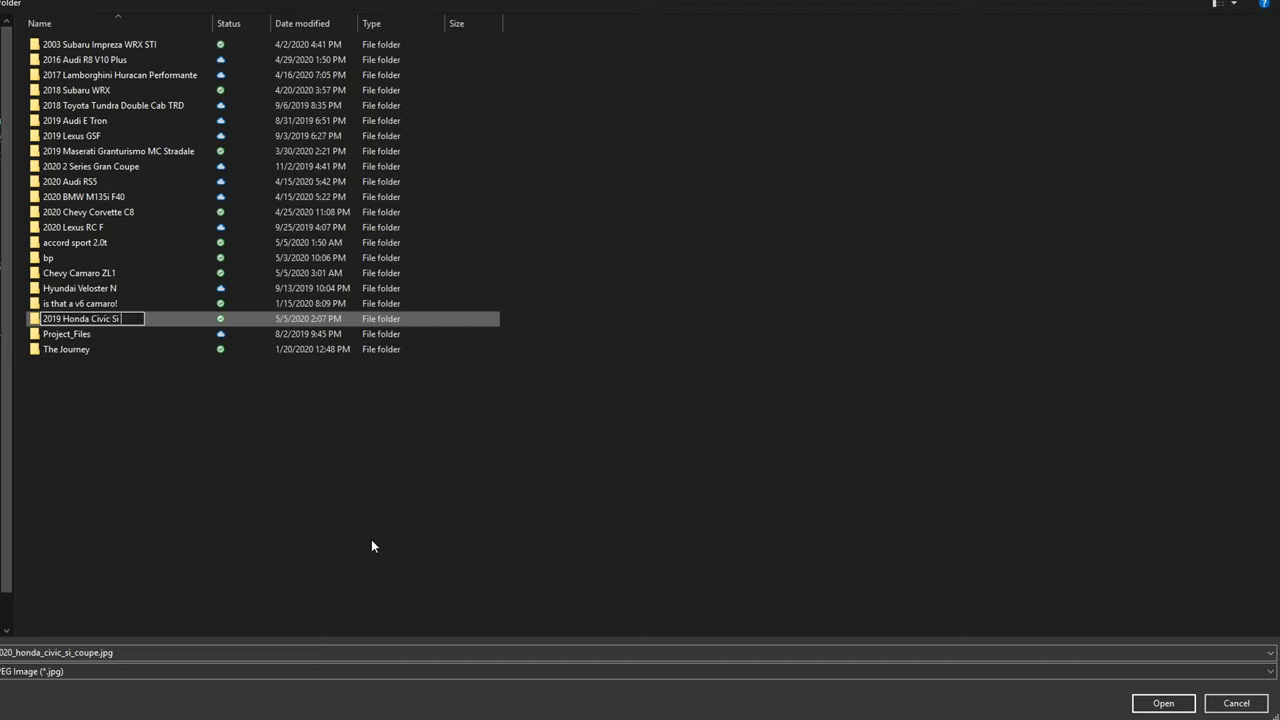
pyautogui.write(' Coupe')
pyautogui.click(136, 334)
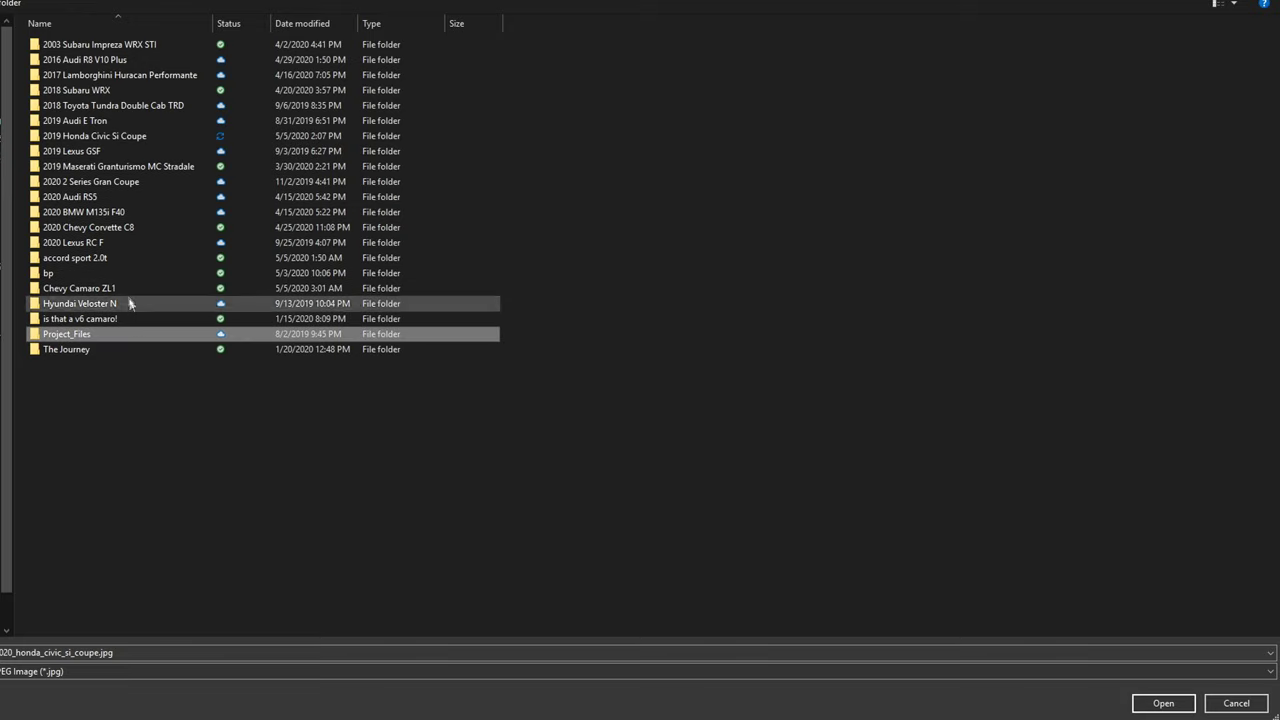
# - Save the image as 2020_honda_civic_si_coupe.jpg inside the 2019 Honda Civic Si Coupe folder
pyautogui.click(90, 213)
pyautogui.doubleClick(88, 137)
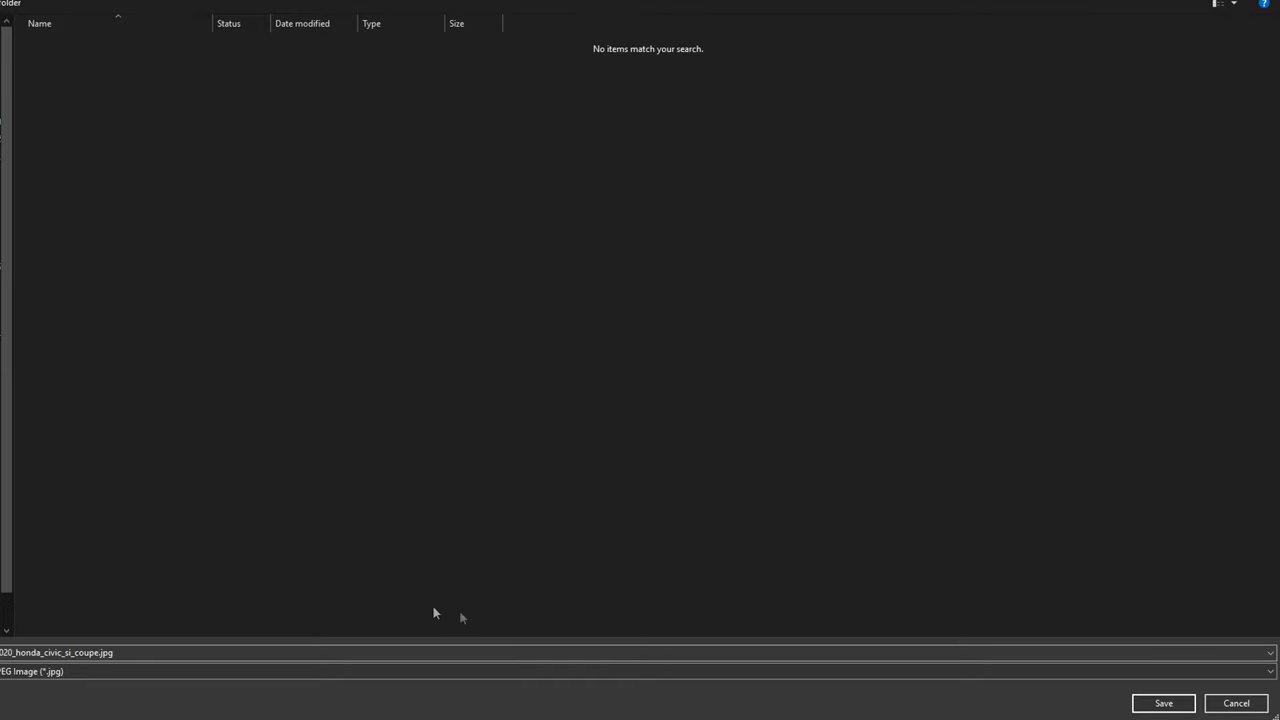
pyautogui.click(1163, 703)
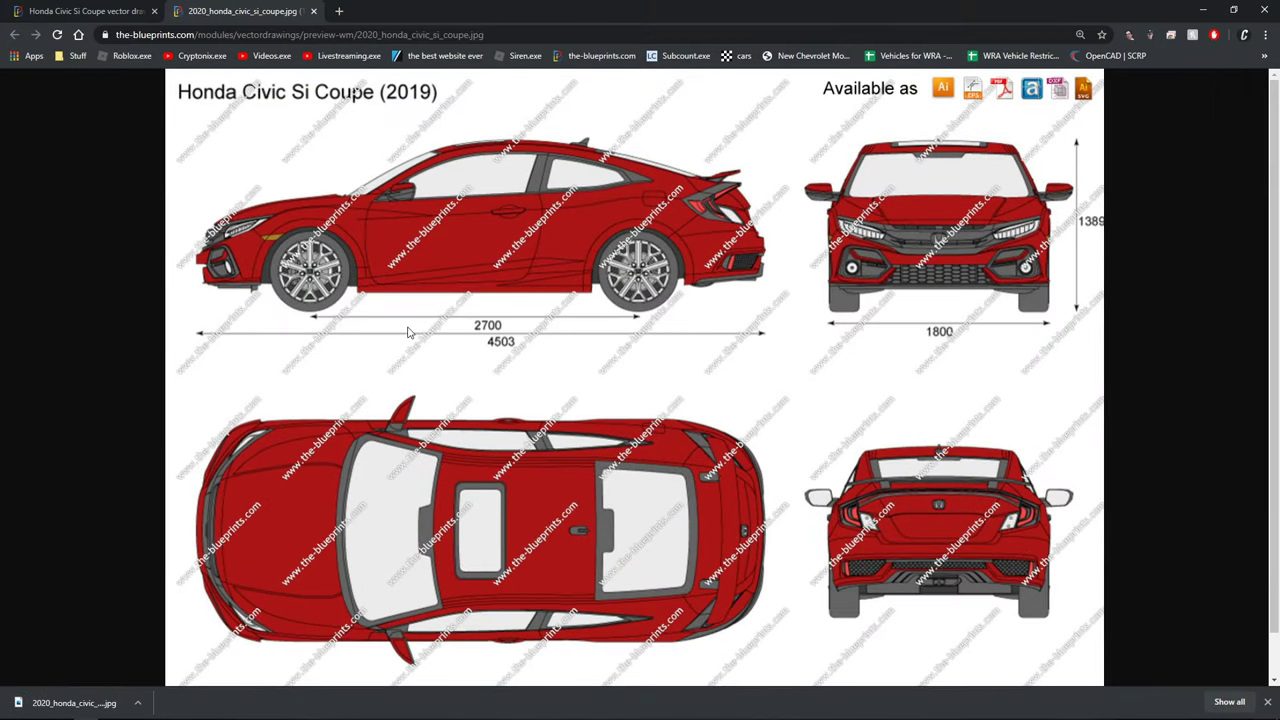
# - Close the code inspector on the Honda Civic Si Coupe page and return to the vector drawings catalogue
pyautogui.click(114, 10)
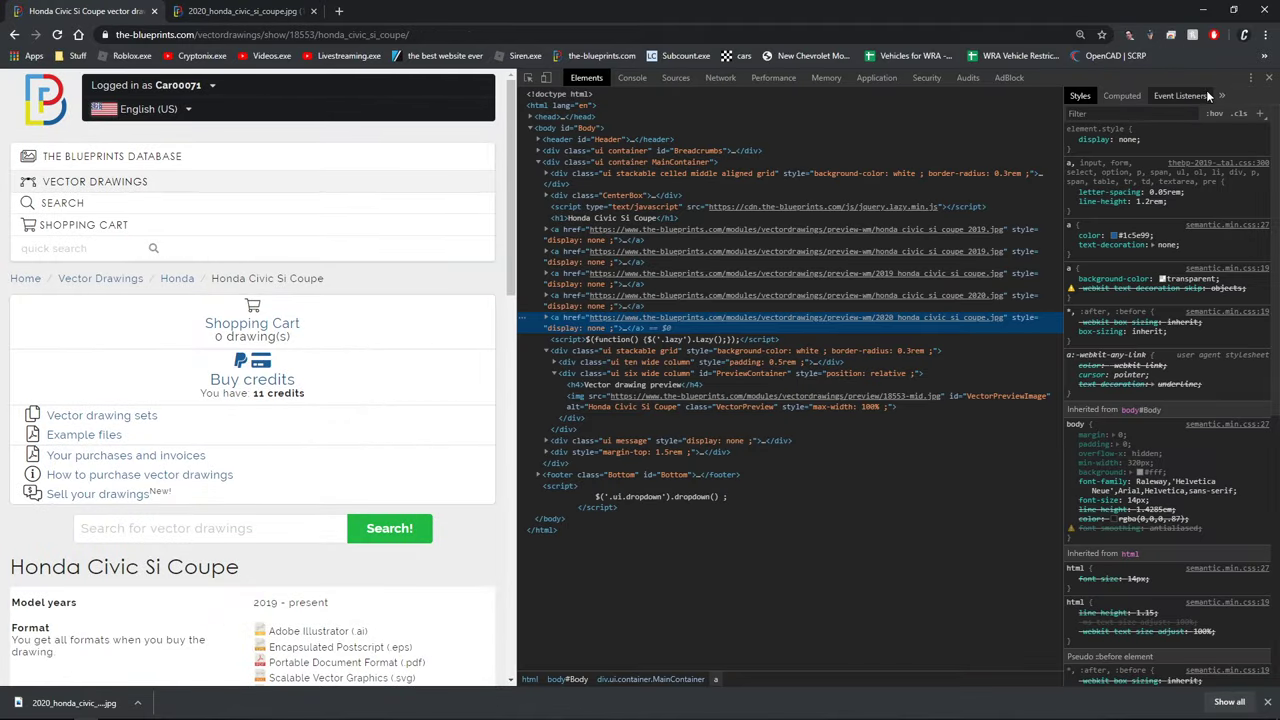
pyautogui.click(1269, 77)
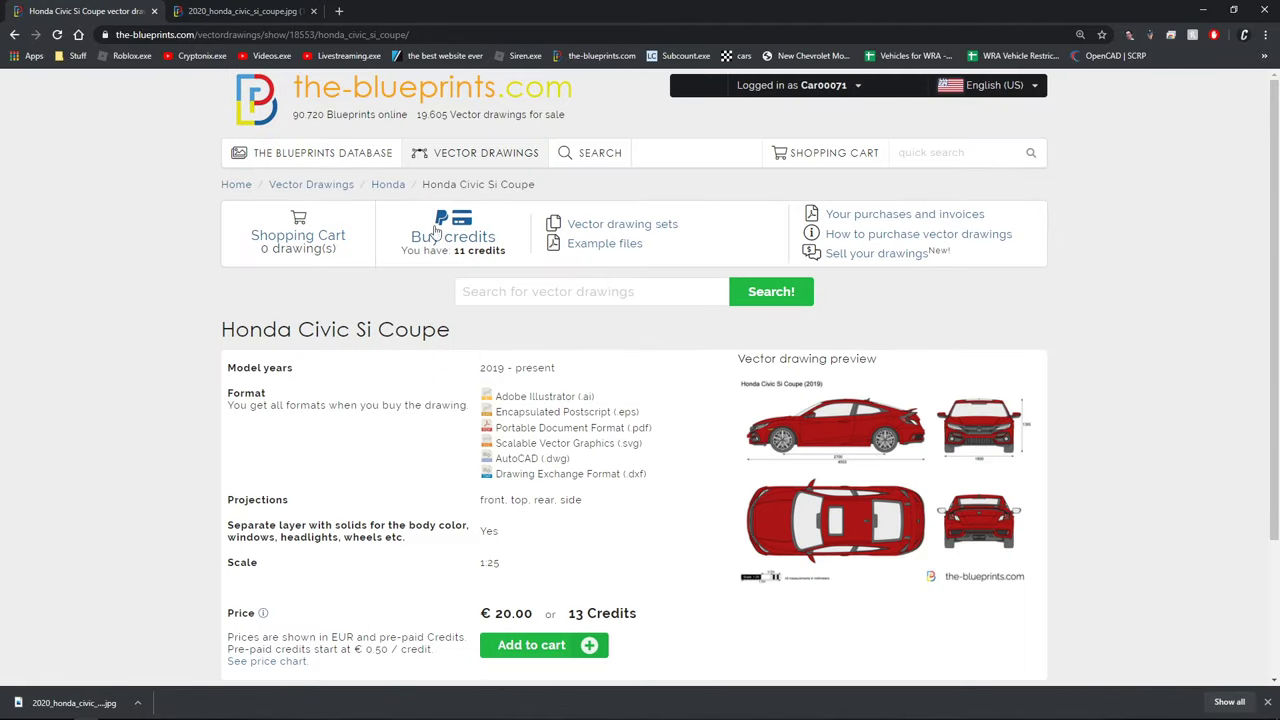
pyautogui.click(503, 157)
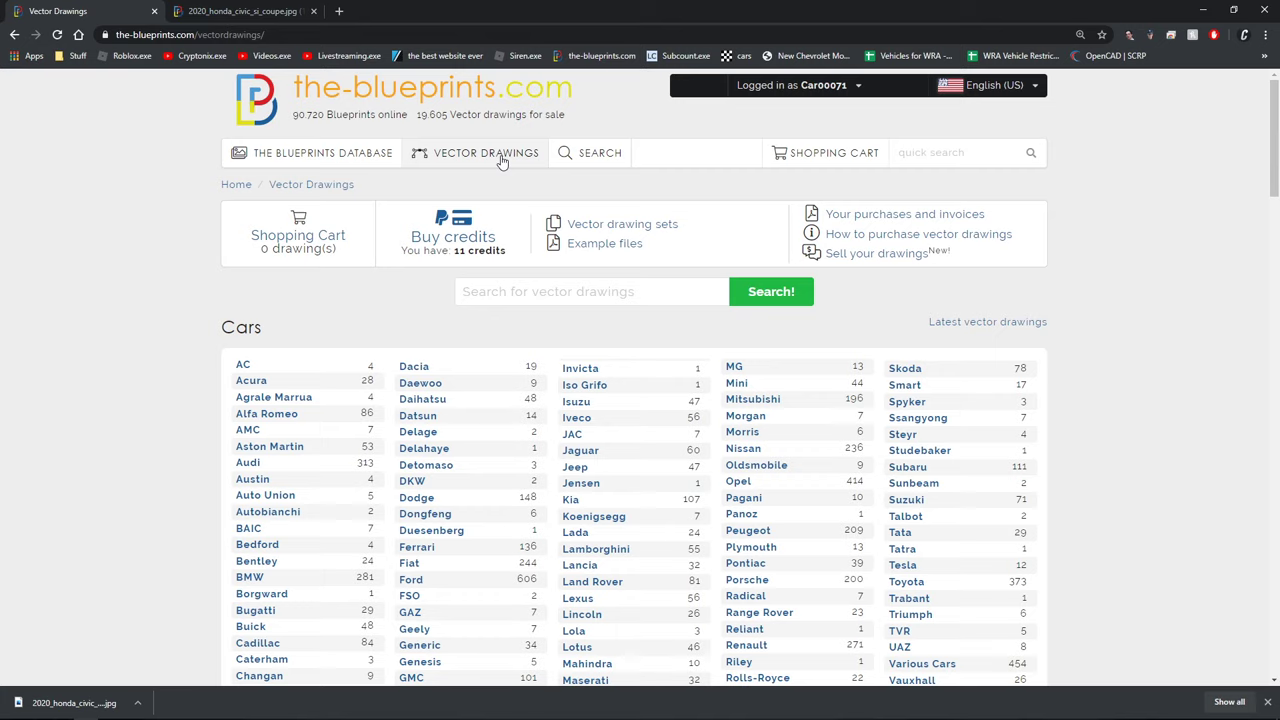
# - Switch to Blender and select all objects in the default scene
pyautogui.click(52, 697)
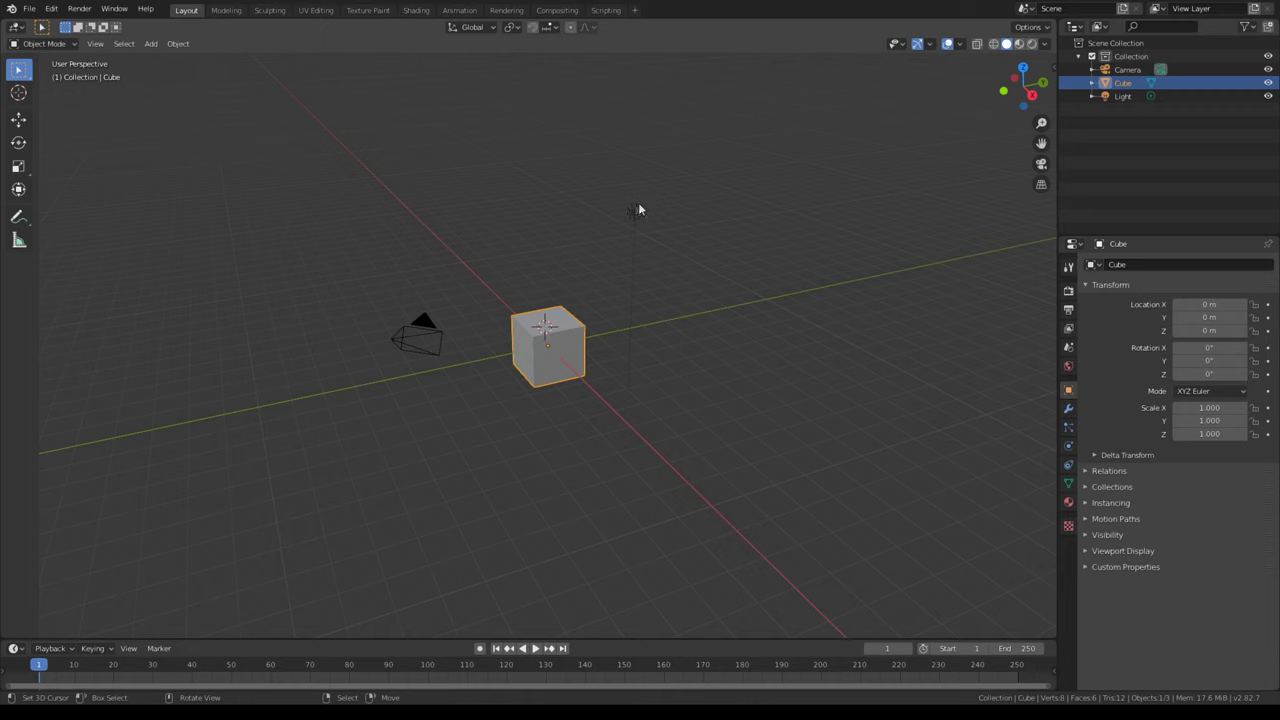
pyautogui.click(404, 327)
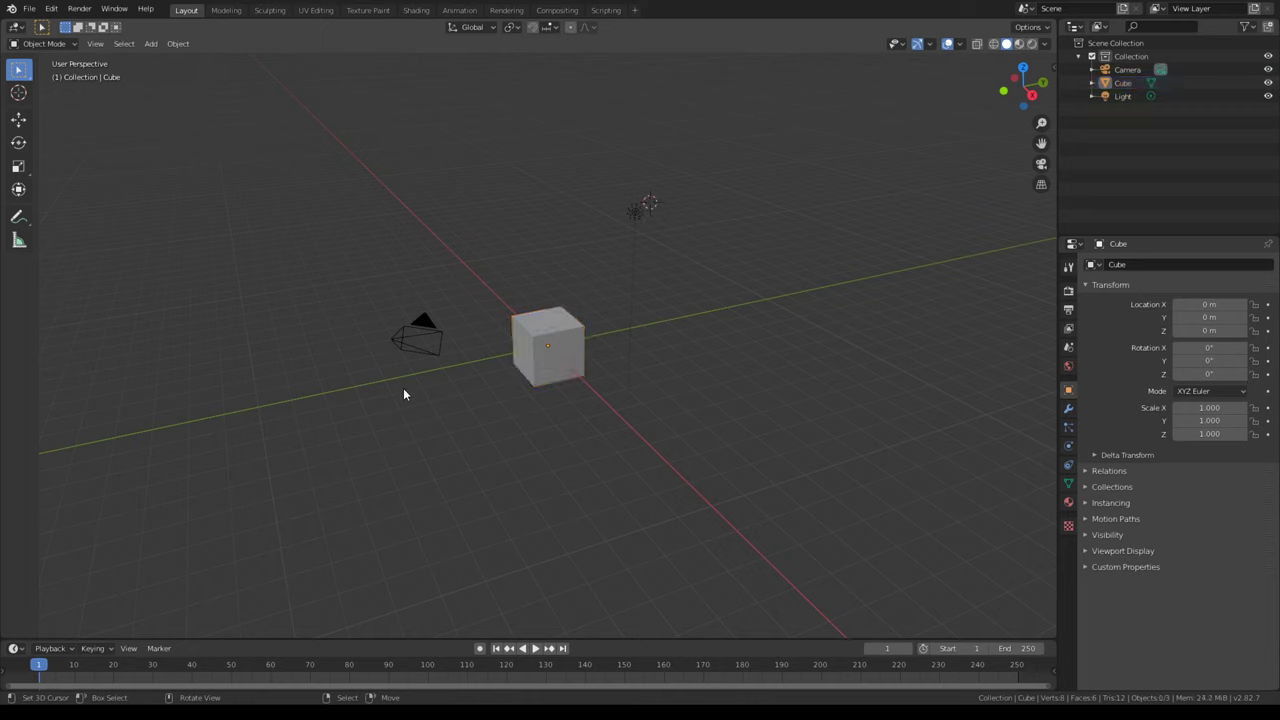
pyautogui.press('a')
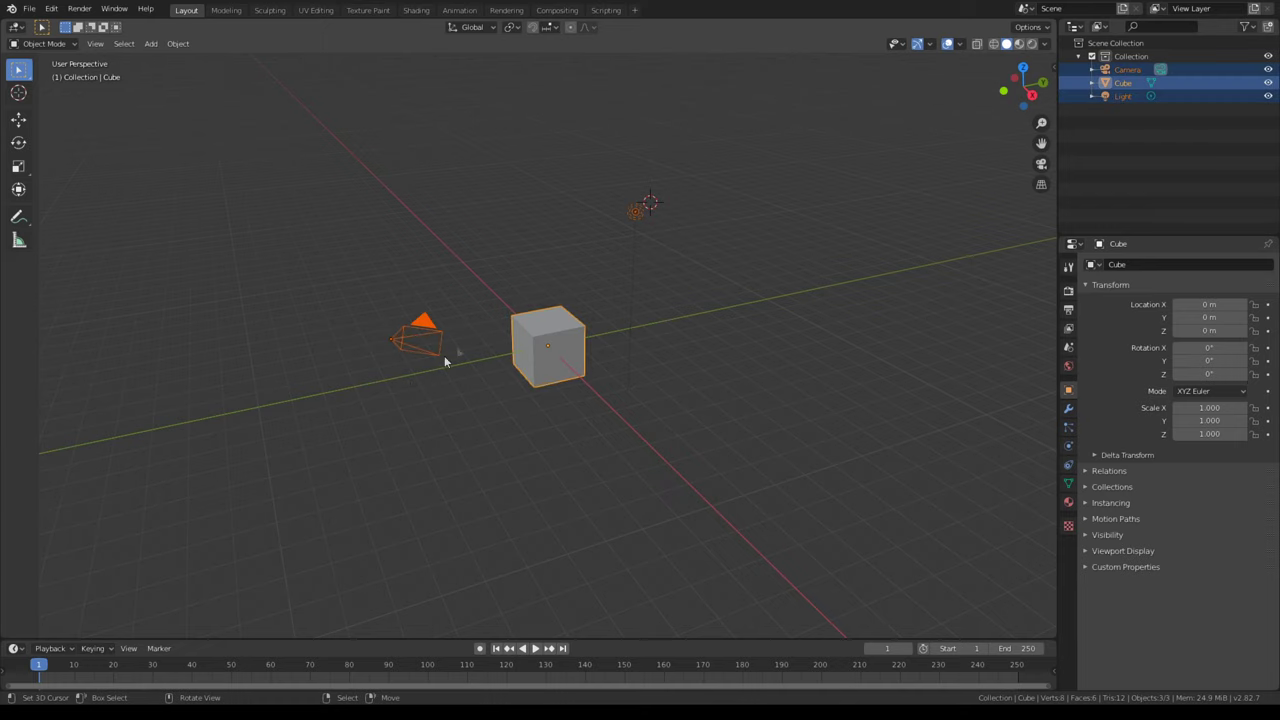
# - Turn on the Shortcut VUr on-screen key display for the 3D viewport
pyautogui.press('n')
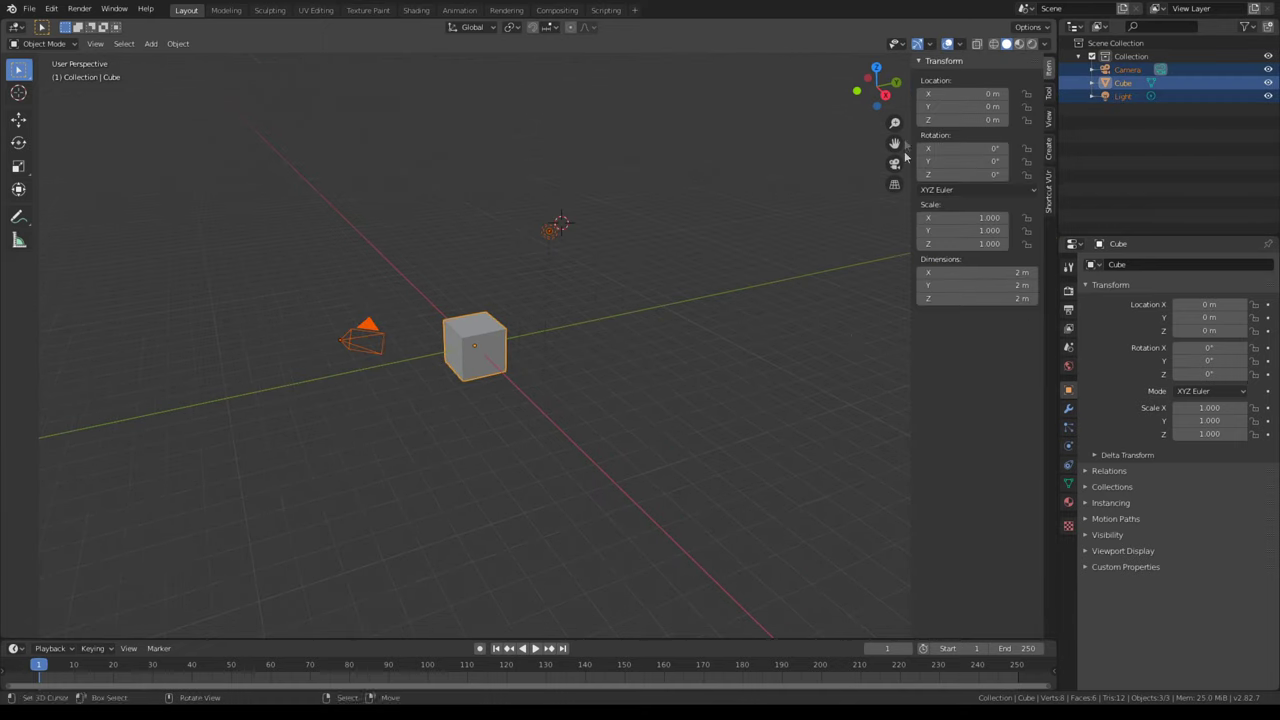
pyautogui.click(1048, 195)
pyautogui.click(965, 80)
pyautogui.press('n')
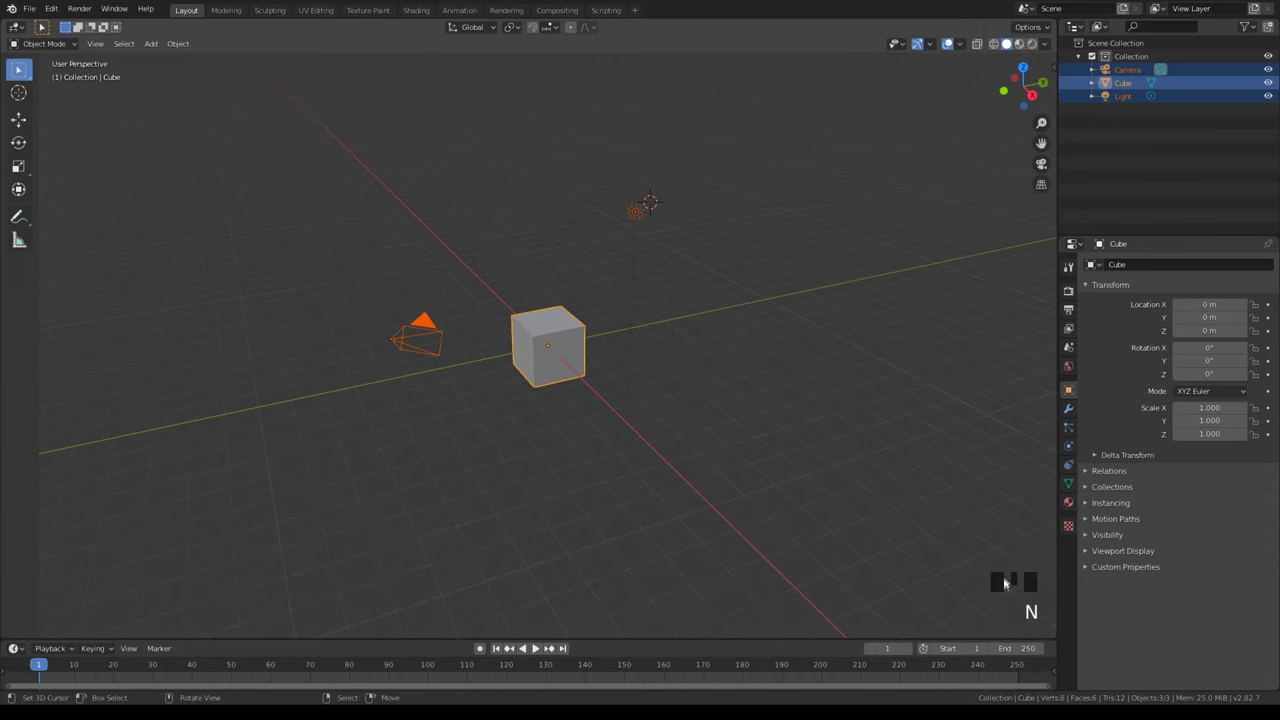
# - Delete every object in the default scene, including the camera, cube and light
pyautogui.press('a')
pyautogui.press('a')
pyautogui.press('a')
pyautogui.press('a')
pyautogui.press('a')
pyautogui.press('a')
pyautogui.press('a')
pyautogui.press('a')
pyautogui.press('a')
pyautogui.press('a')
pyautogui.press('a')
pyautogui.press('a')
pyautogui.press('a')
pyautogui.press('a')
pyautogui.press('a')
pyautogui.press('a')
pyautogui.press('a')
pyautogui.press('a')
pyautogui.press('a')
pyautogui.press('x')
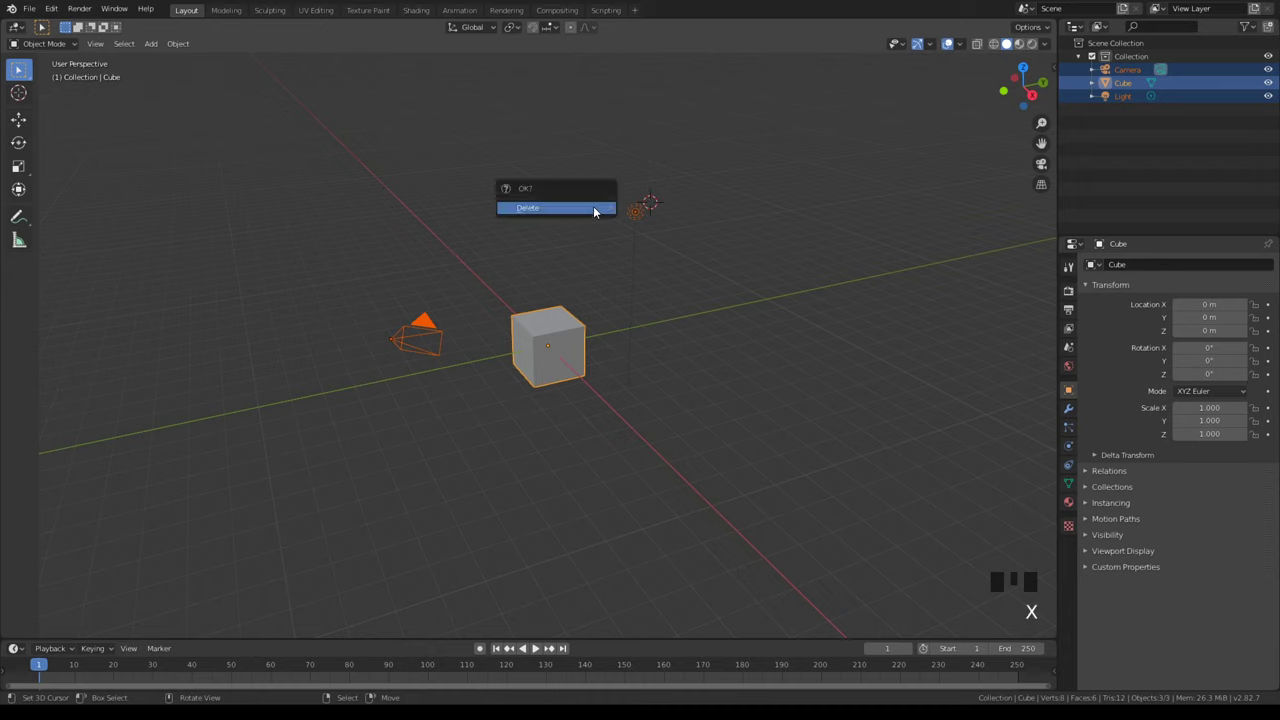
pyautogui.click(594, 209)
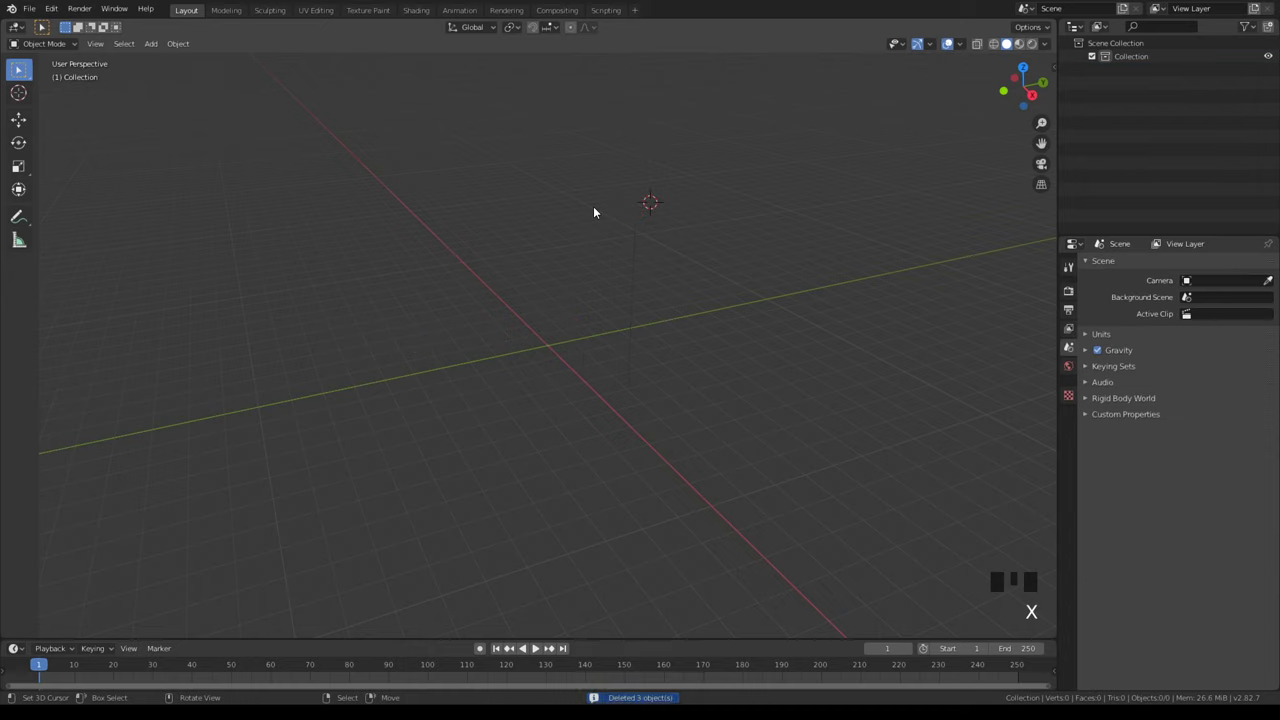
# - Snap the 3D cursor to the world origin and switch to the front orthographic view
pyautogui.hotkey('shift', 's')
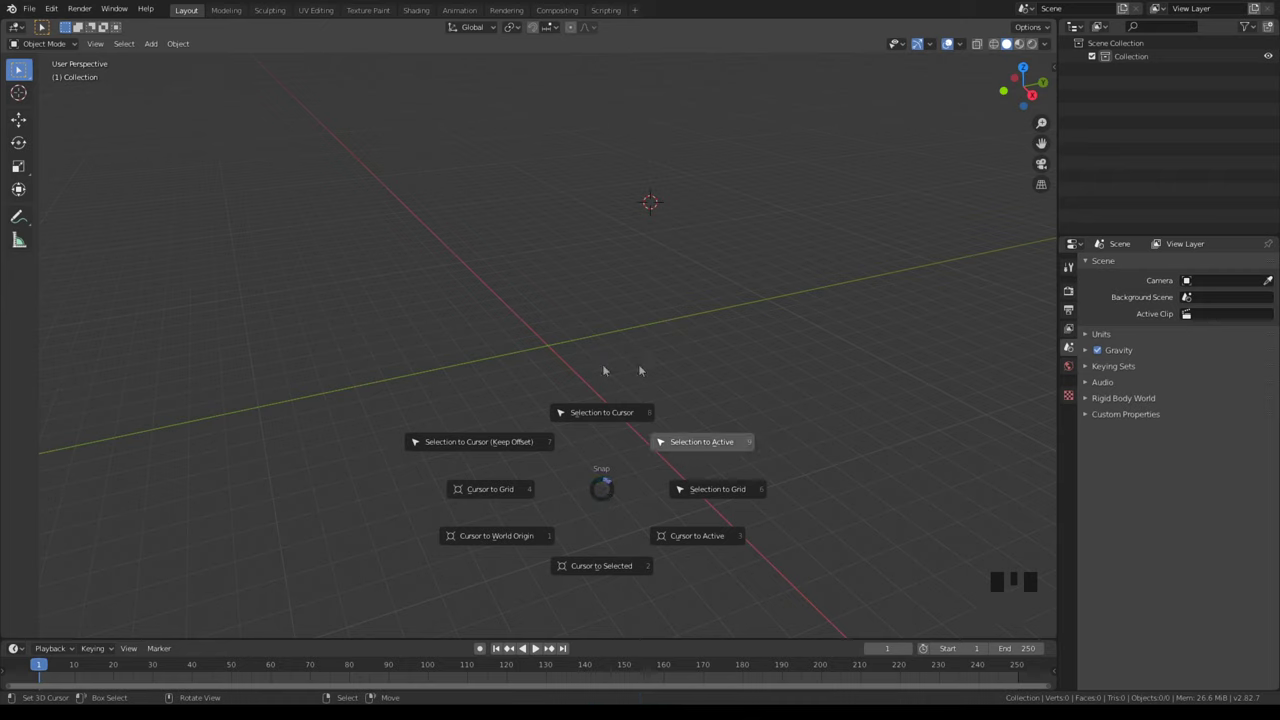
pyautogui.click(517, 532)
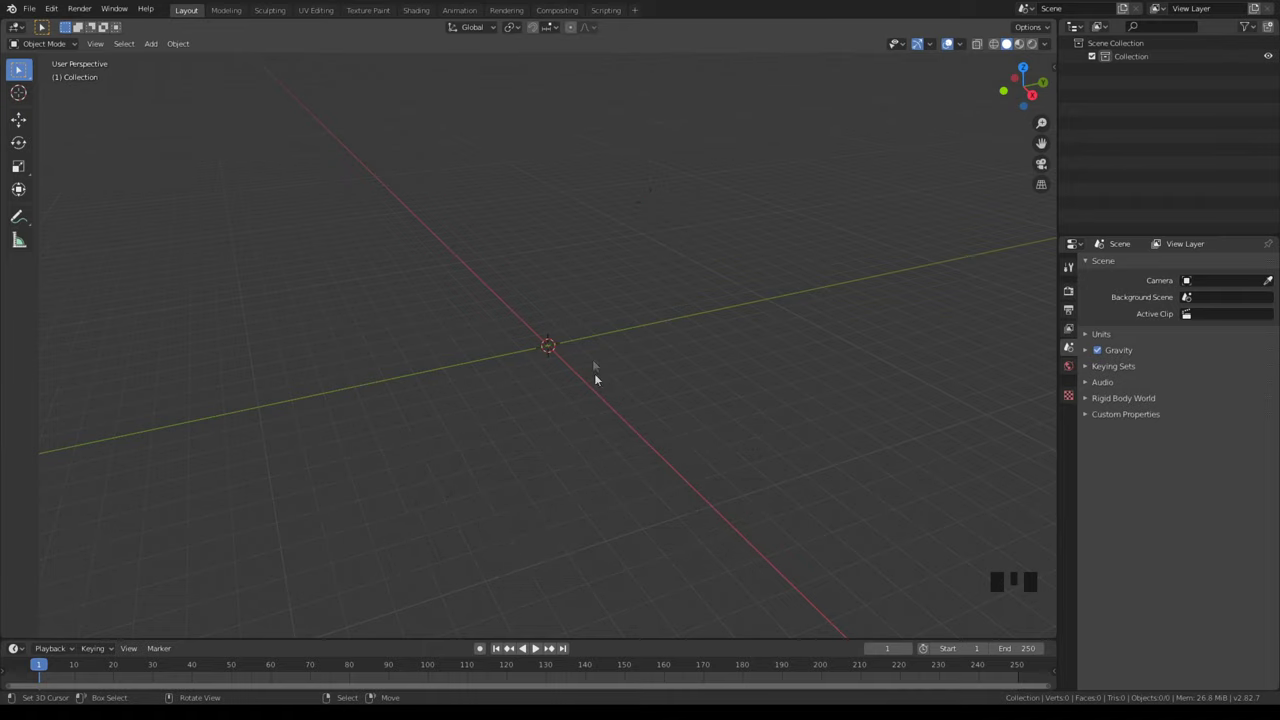
pyautogui.press('KP_1')
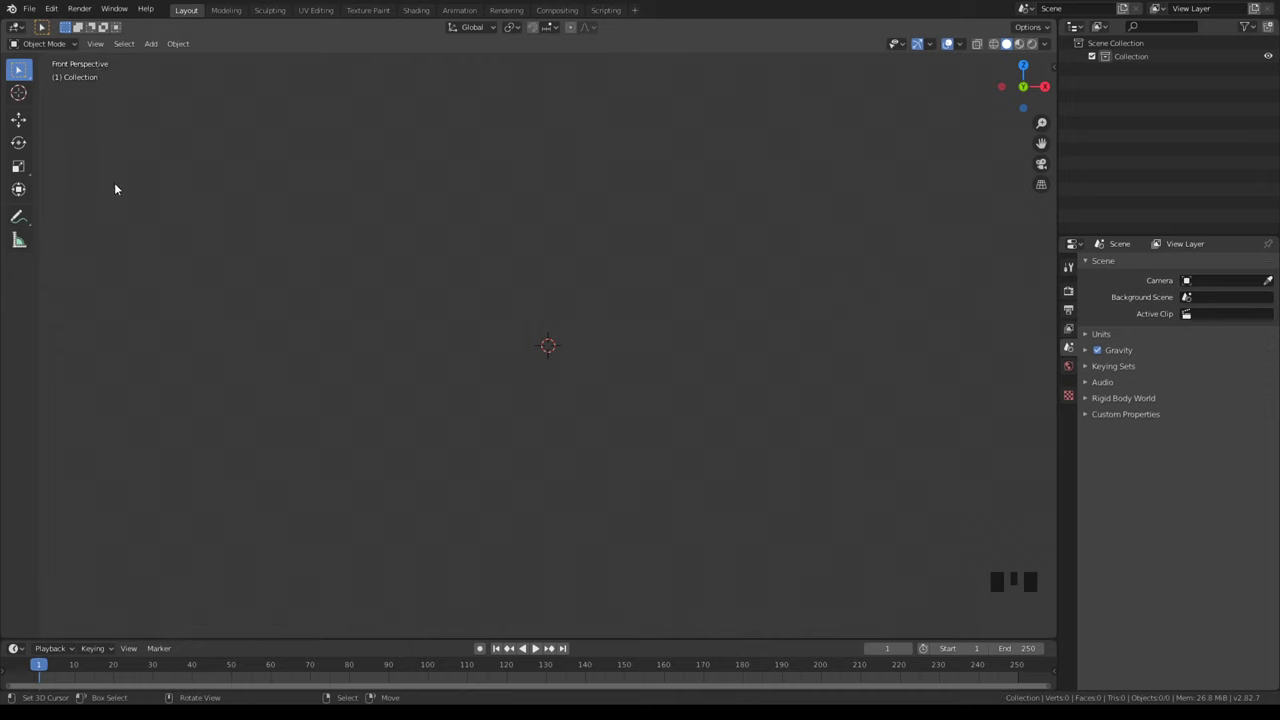
pyautogui.press('KP_5')
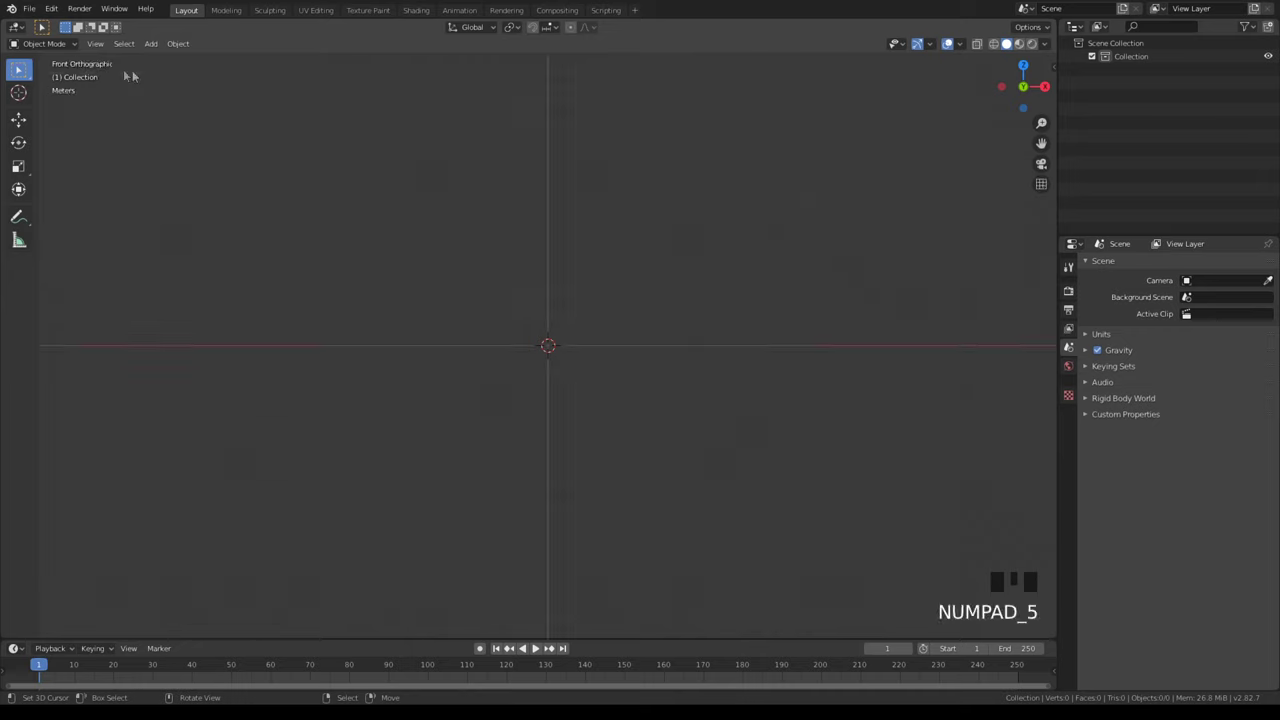
# - Add 2020_honda_civic_si_coupe.jpg as a background image in the front view
pyautogui.scroll(15, 537, 368)
pyautogui.scroll(-20, 554, 365)
pyautogui.scroll(20, 555, 358)
pyautogui.scroll(-10, 550, 359)
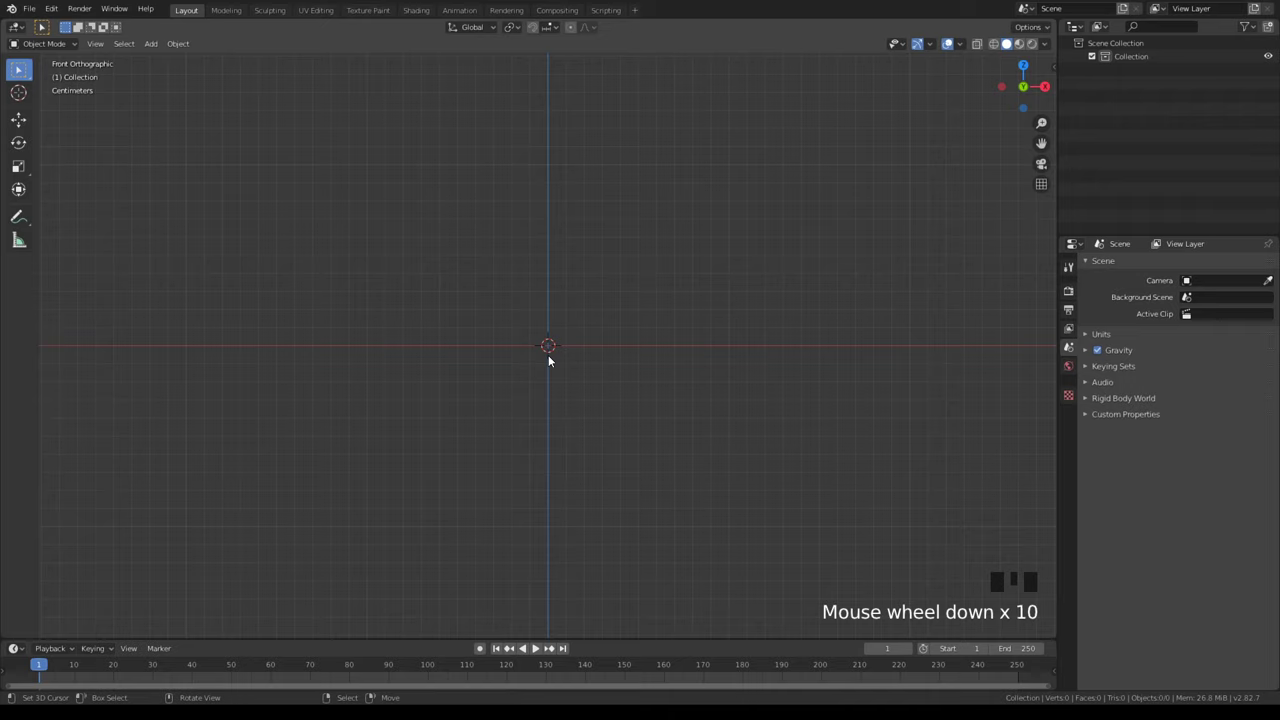
pyautogui.hotkey('shift', 'a')
pyautogui.moveTo(549, 358)
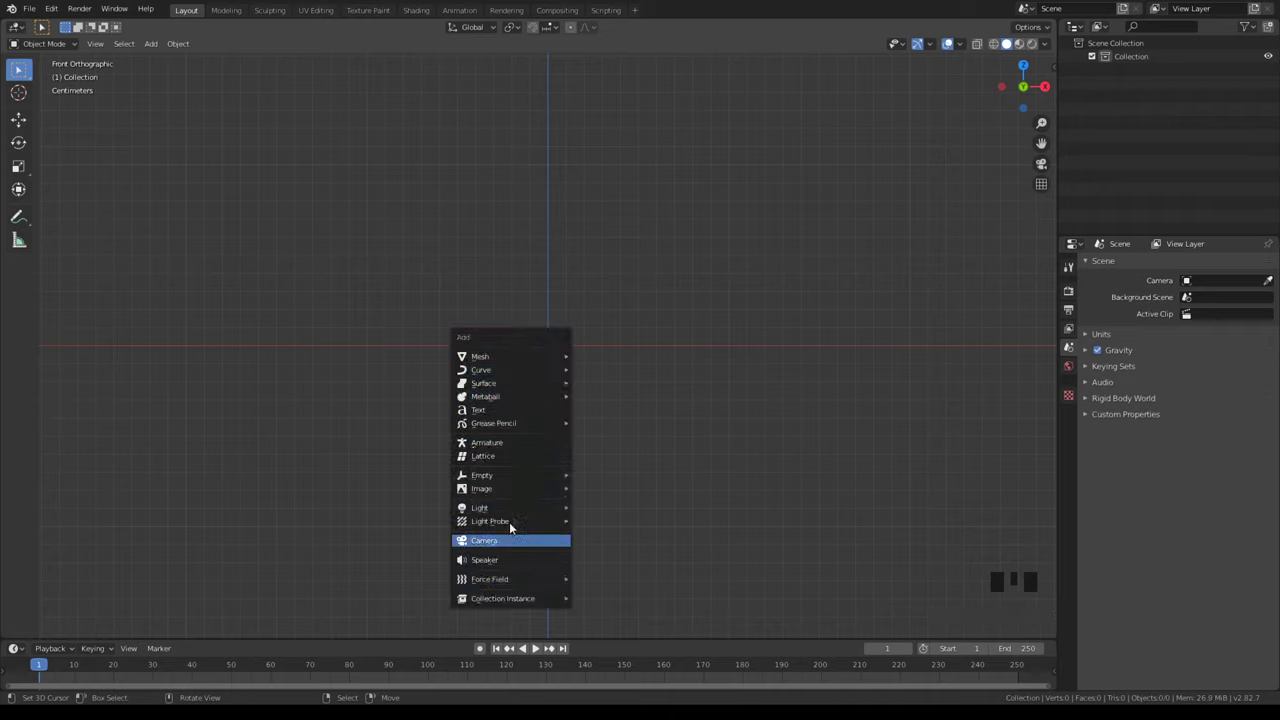
pyautogui.moveTo(524, 489)
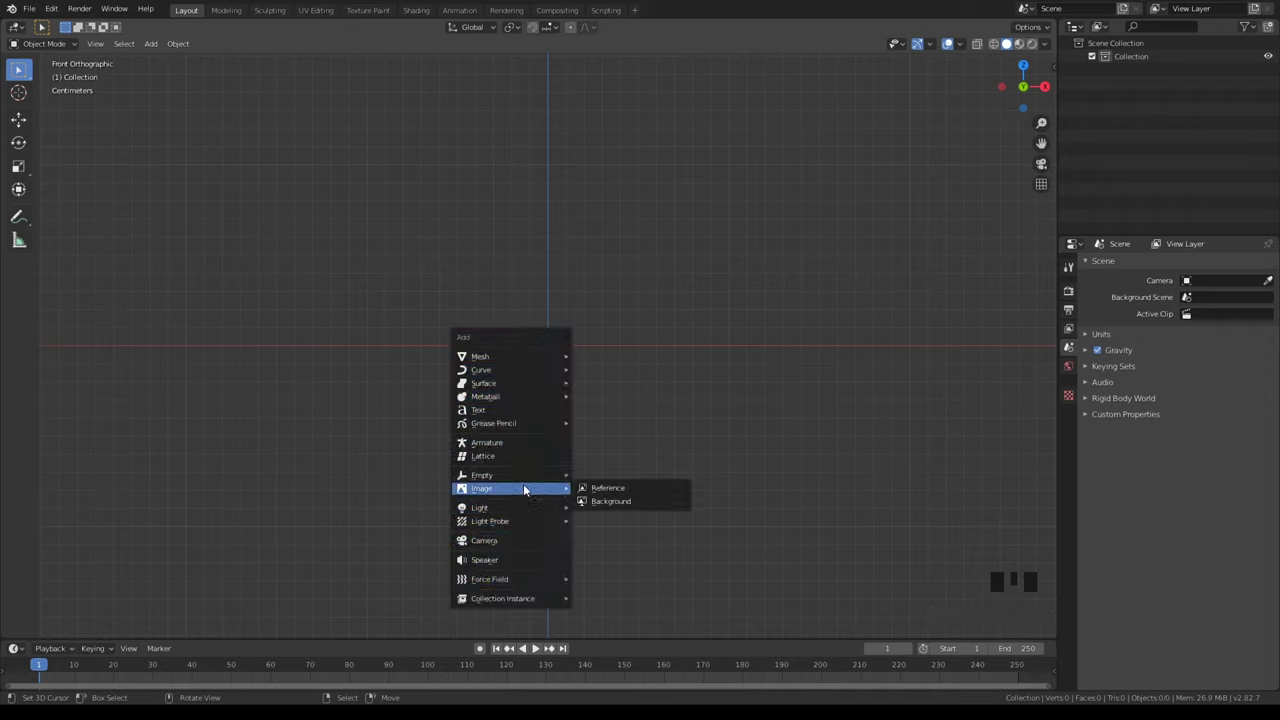
pyautogui.click(590, 503)
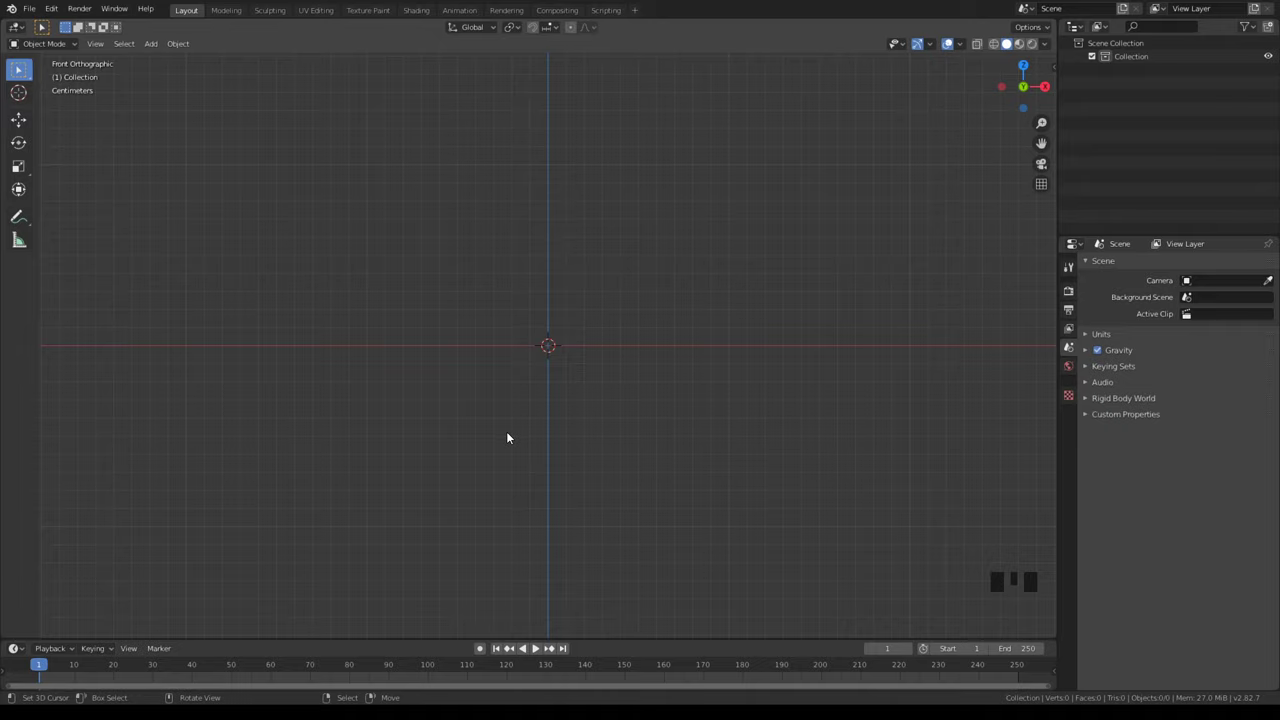
pyautogui.scroll(-14, 766, 362)
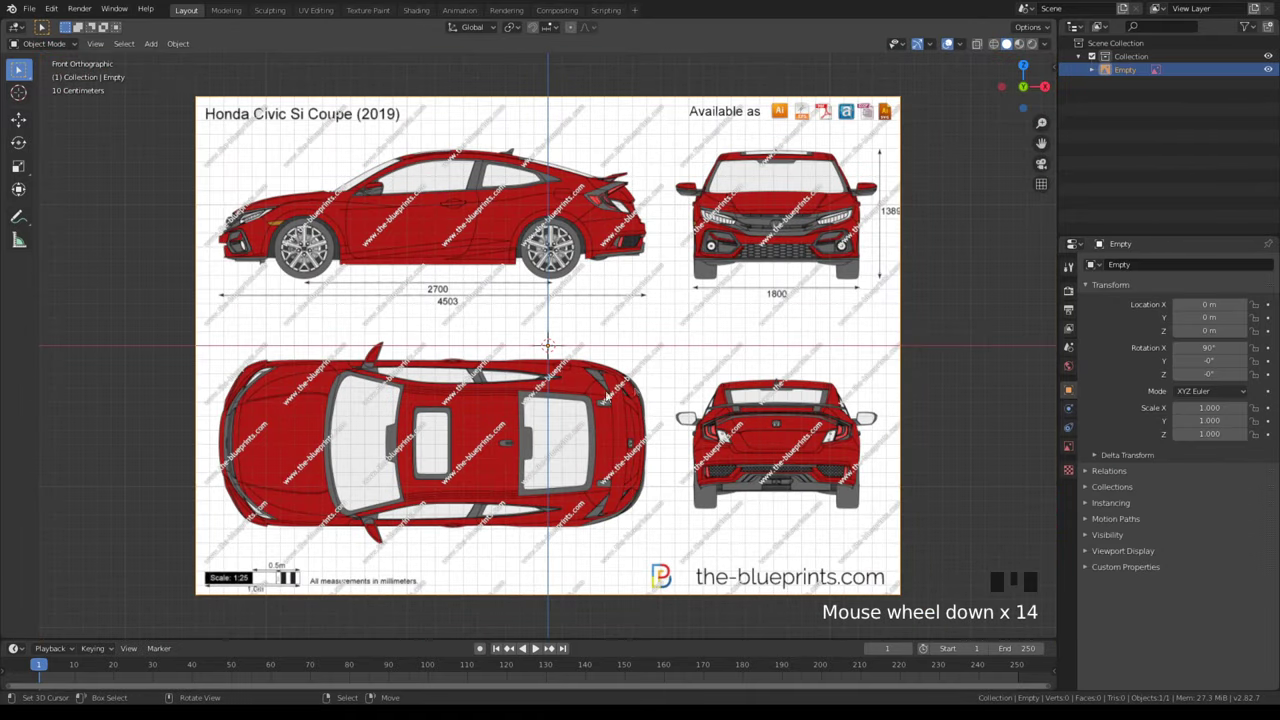
# - Enable Use Alpha for the blueprint image and set its opacity to 0.5
pyautogui.rightClick(661, 312)
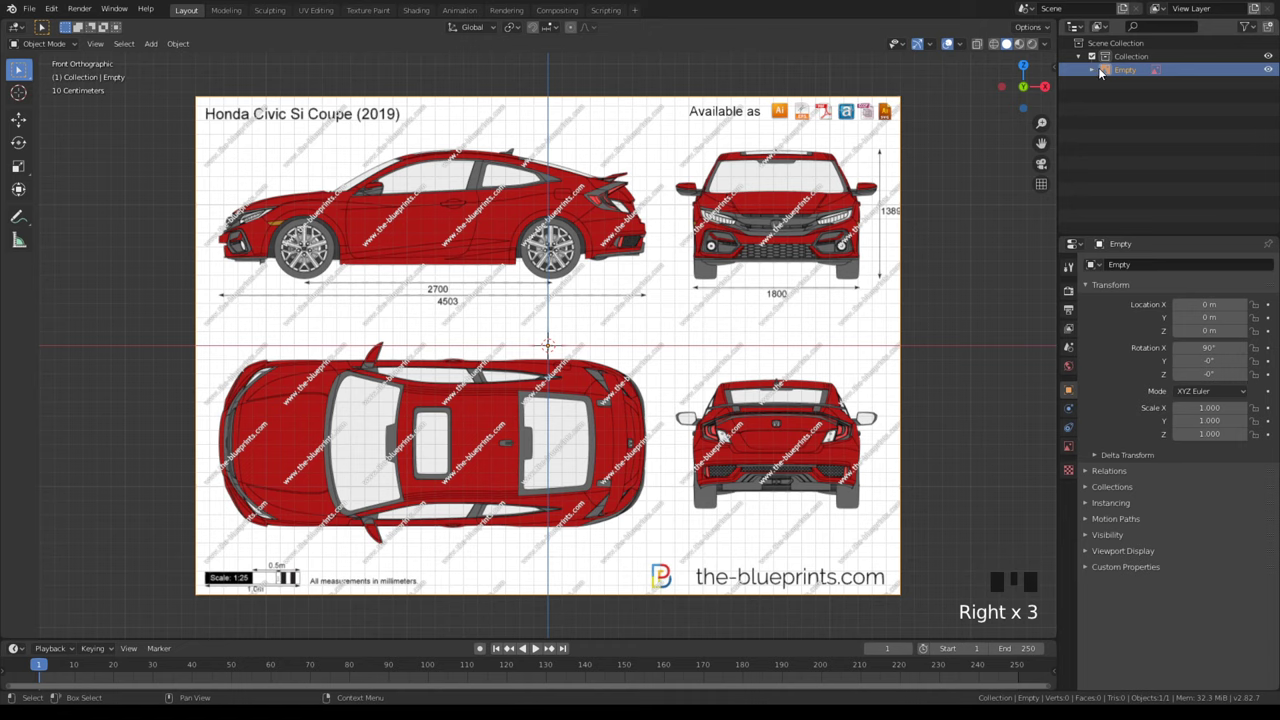
pyautogui.click(1068, 449)
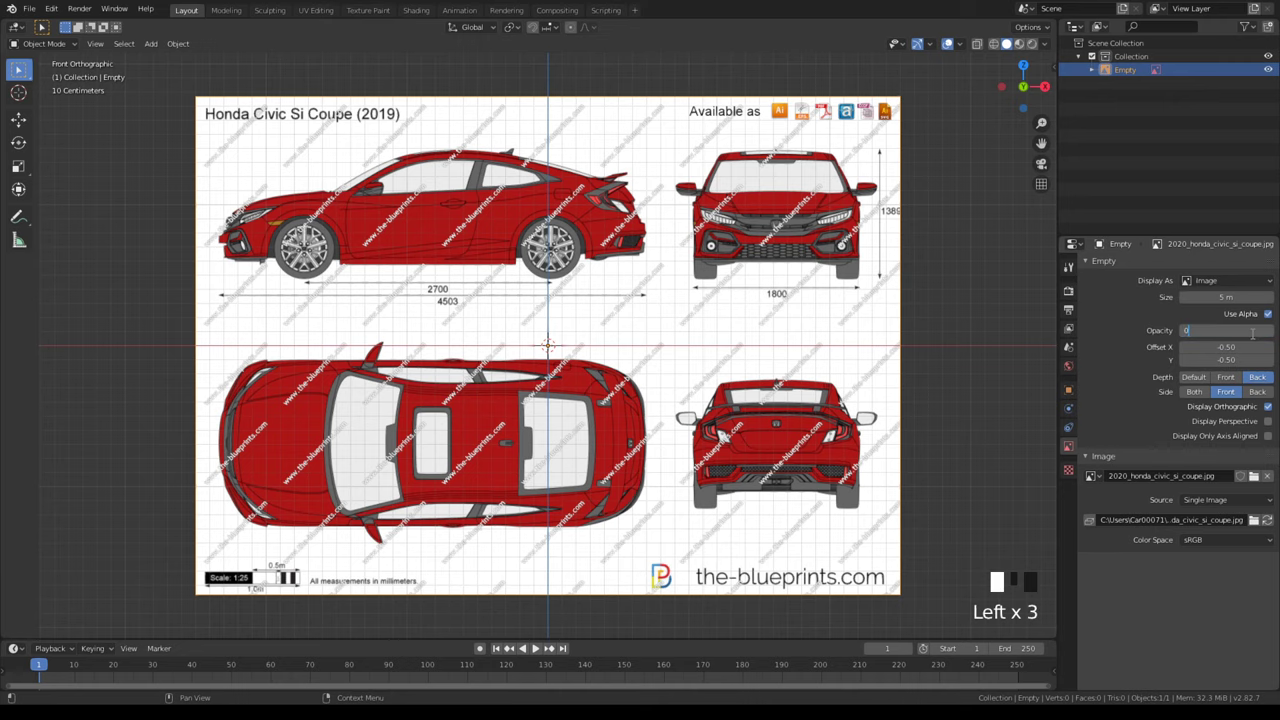
pyautogui.click(1252, 333)
pyautogui.write('0.5')
pyautogui.press('Return')
# - Move the blueprint about -1.62 m along X so the front-view car straddles the Z axis
pyautogui.keyDown('shift'); pyautogui.moveTo(690, 244); pyautogui.dragTo(822, 479, button='middle'); pyautogui.keyUp('shift')
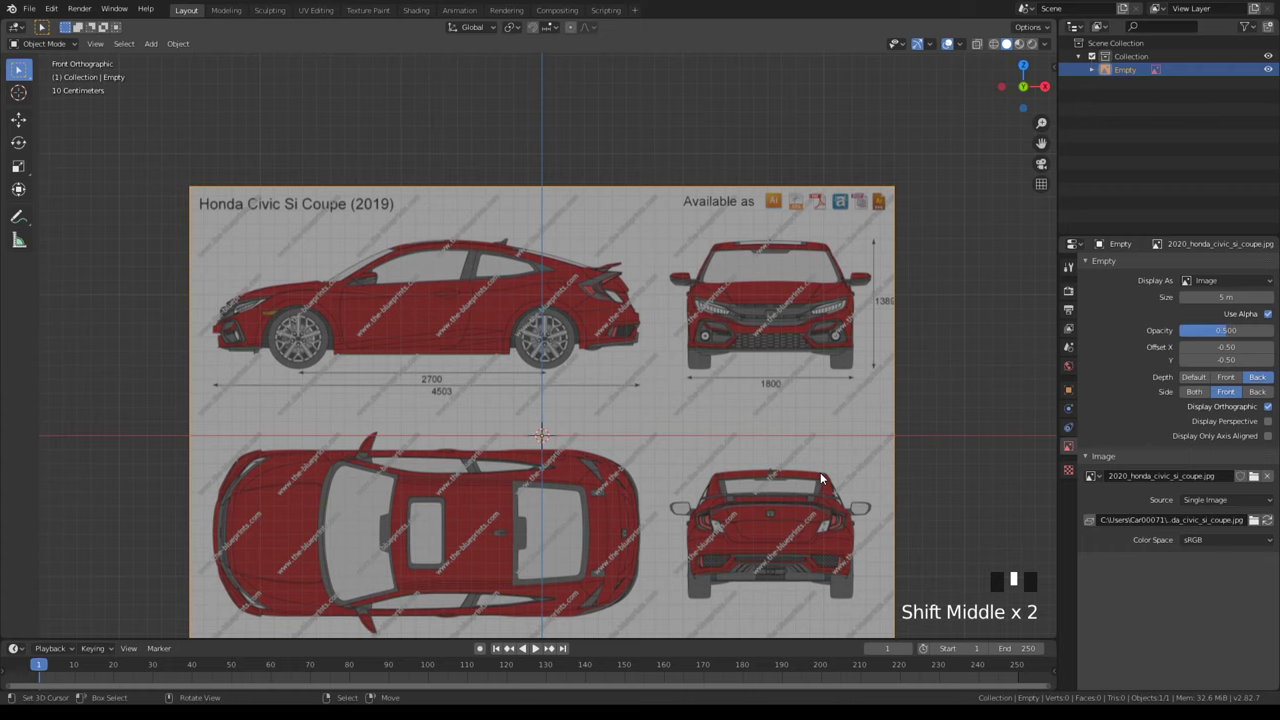
pyautogui.press('g')
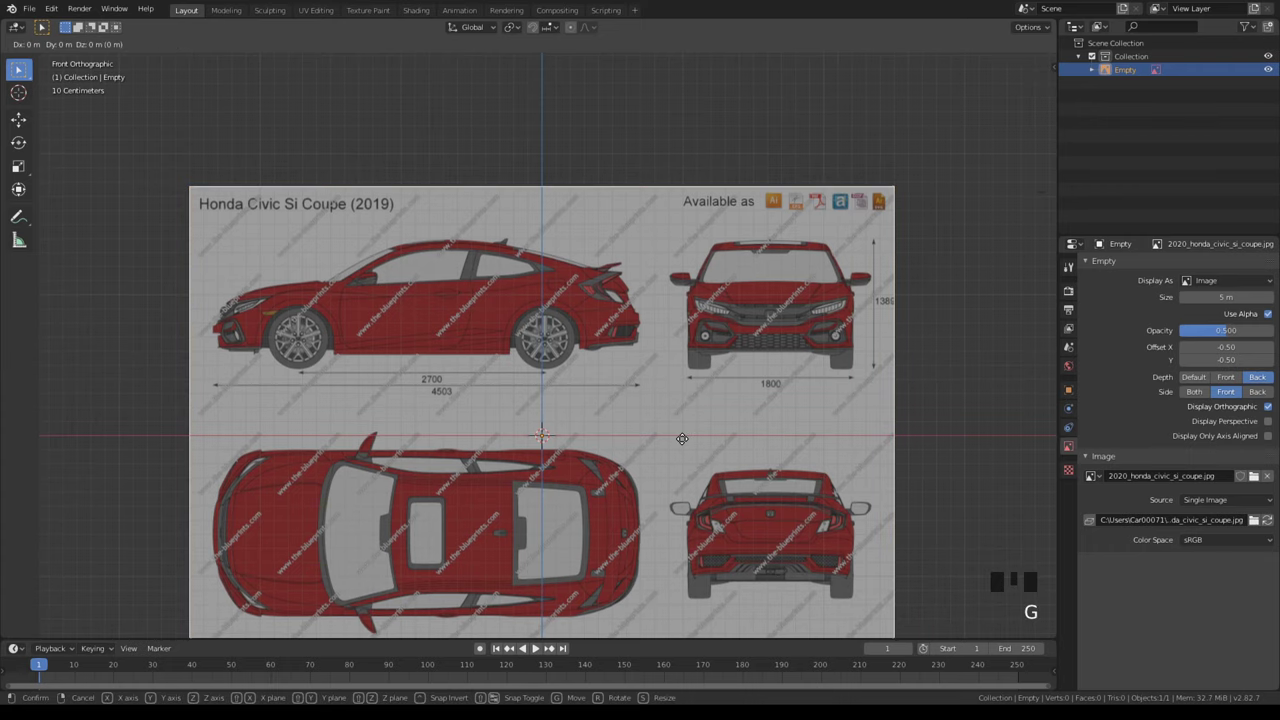
pyautogui.press('x')
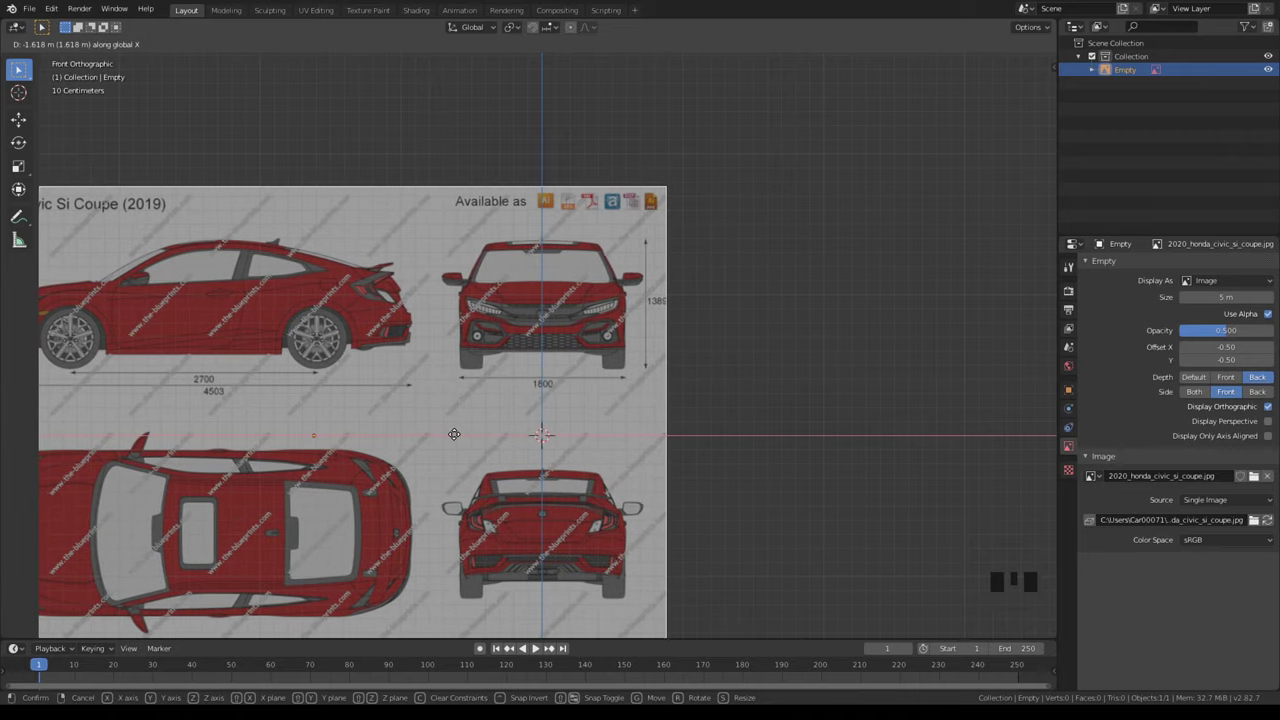
pyautogui.click(452, 434)
# - Fine-tune the blueprint's X position so the Z axis runs through the centre of the front grille emblem
pyautogui.scroll(9, 541, 321)
pyautogui.keyDown('shift'); pyautogui.moveTo(622, 222); pyautogui.dragTo(649, 370, button='middle'); pyautogui.keyUp('shift')
pyautogui.scroll(7, 650, 372)
pyautogui.press('g')
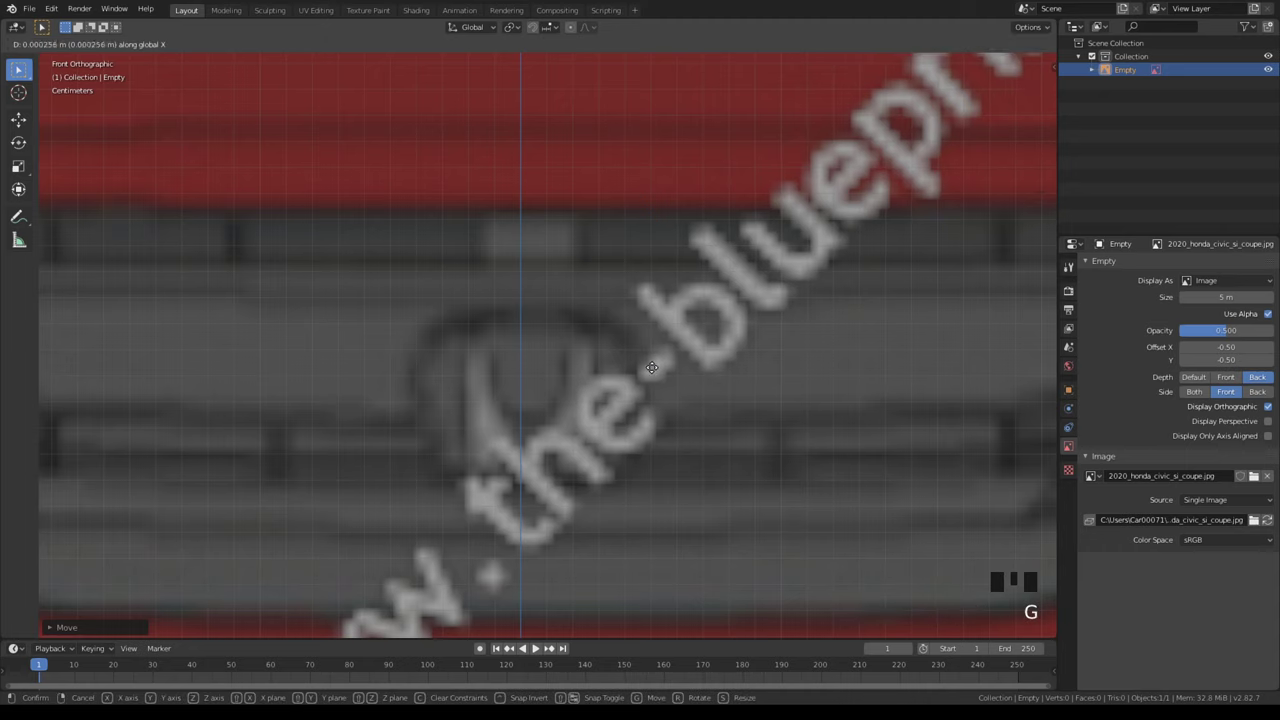
pyautogui.click(660, 271)
pyautogui.scroll(-7, 660, 271)
pyautogui.keyDown('shift'); pyautogui.scroll(-3, 664, 272); pyautogui.keyUp('shift')
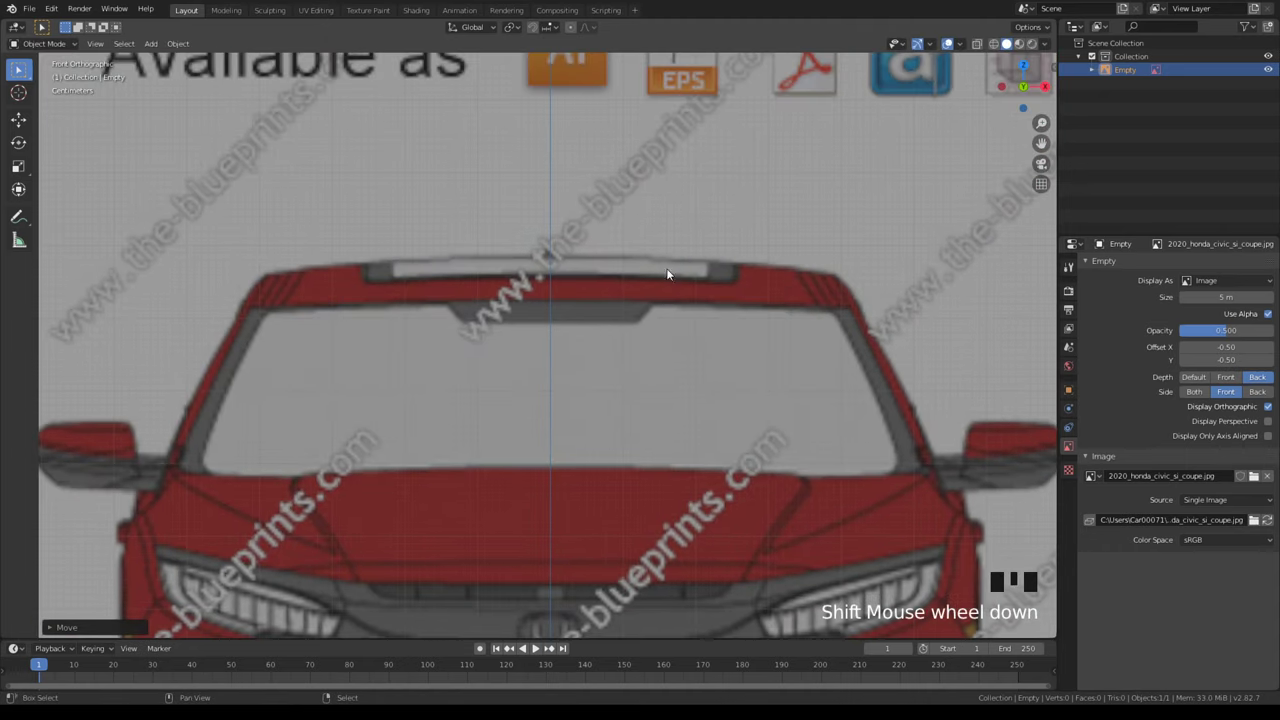
pyautogui.scroll(-2, 638, 312)
pyautogui.keyDown('shift'); pyautogui.moveTo(597, 420); pyautogui.dragTo(574, 291, button='middle'); pyautogui.keyUp('shift')
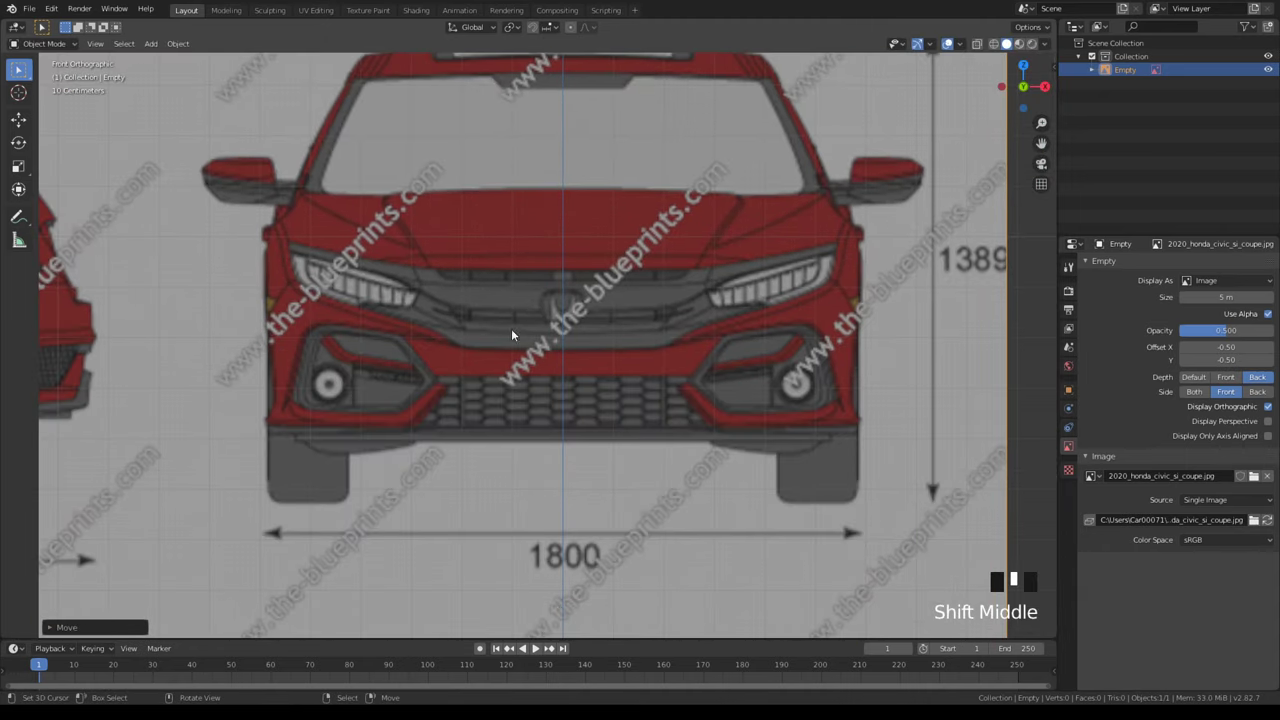
# - Lower the blueprint along Z until the front-view car's tyres come close to the X axis line
pyautogui.scroll(-4, 677, 506)
pyautogui.keyDown('shift'); pyautogui.moveTo(677, 506); pyautogui.dragTo(646, 351, button='middle'); pyautogui.keyUp('shift')
pyautogui.press('g')
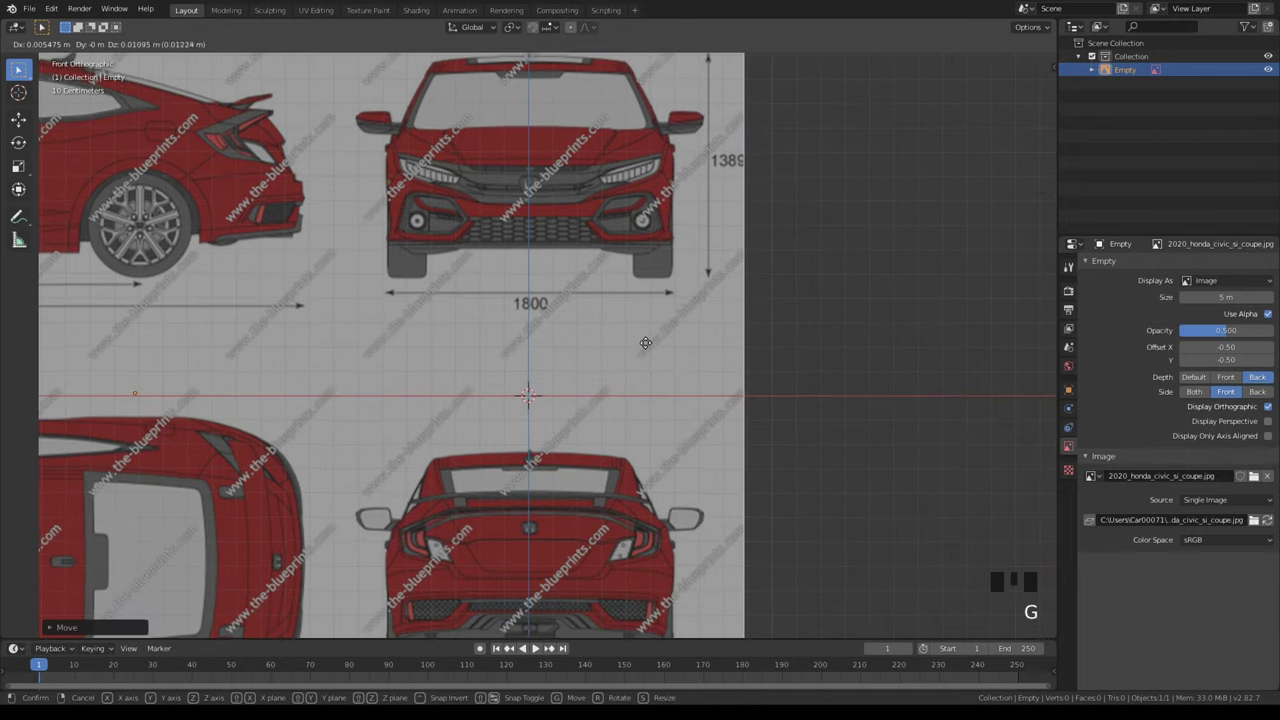
pyautogui.click(643, 350)
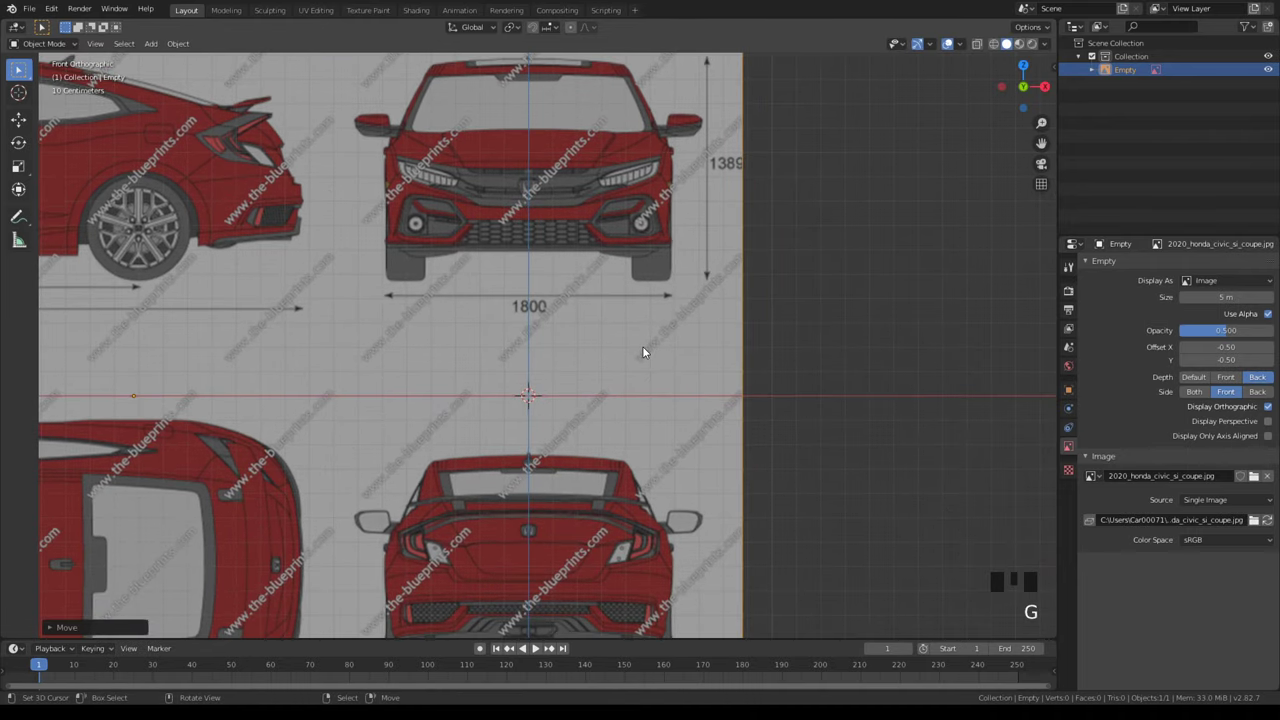
pyautogui.press('g')
pyautogui.press('z')
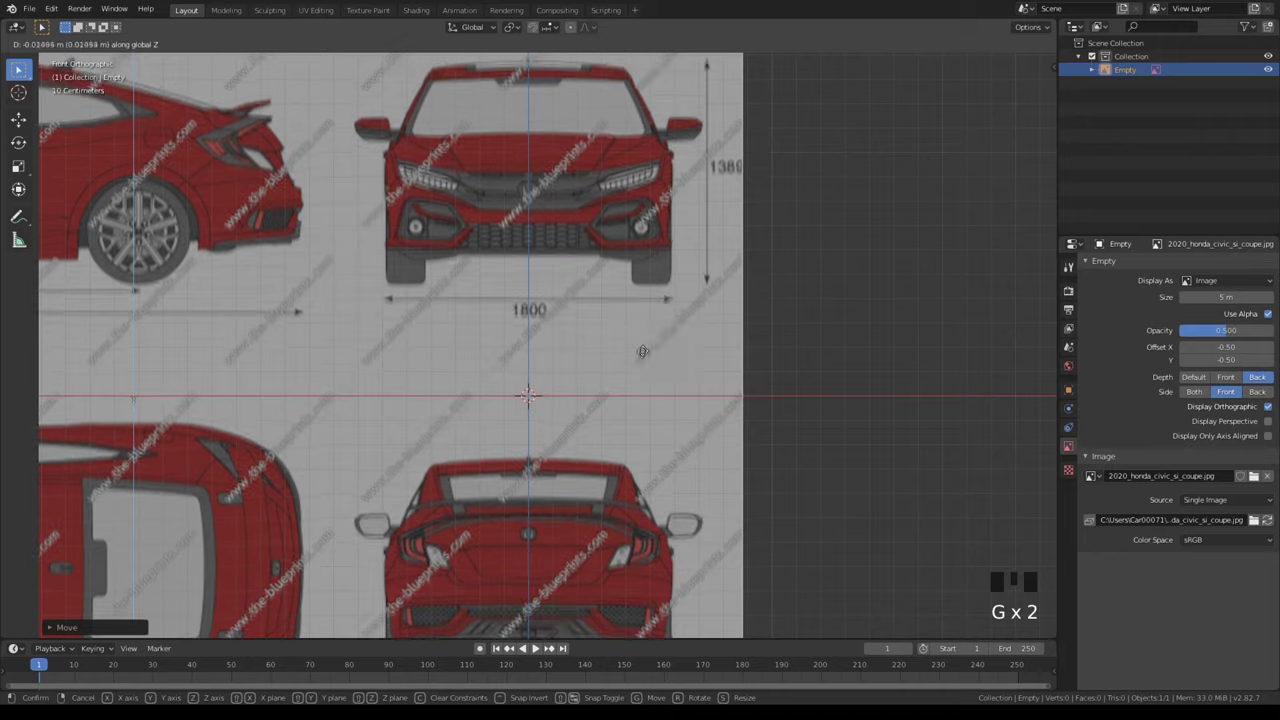
pyautogui.click(631, 460)
# - Refine the blueprint's Z position so the bottoms of the front-view tyres rest exactly on the X axis line
pyautogui.keyDown('shift'); pyautogui.moveTo(750, 482); pyautogui.dragTo(597, 395, button='middle'); pyautogui.keyUp('shift')
pyautogui.scroll(8, 590, 380)
pyautogui.keyDown('shift'); pyautogui.moveTo(530, 200); pyautogui.dragTo(663, 409, button='middle'); pyautogui.keyUp('shift')
pyautogui.scroll(3, 663, 409)
pyautogui.press('g')
pyautogui.press('z')
pyautogui.click(658, 406)
pyautogui.scroll(-5, 660, 411)
pyautogui.keyDown('shift'); pyautogui.moveTo(432, 292); pyautogui.dragTo(735, 522, button='middle'); pyautogui.keyUp('shift')
pyautogui.scroll(-1, 456, 348)
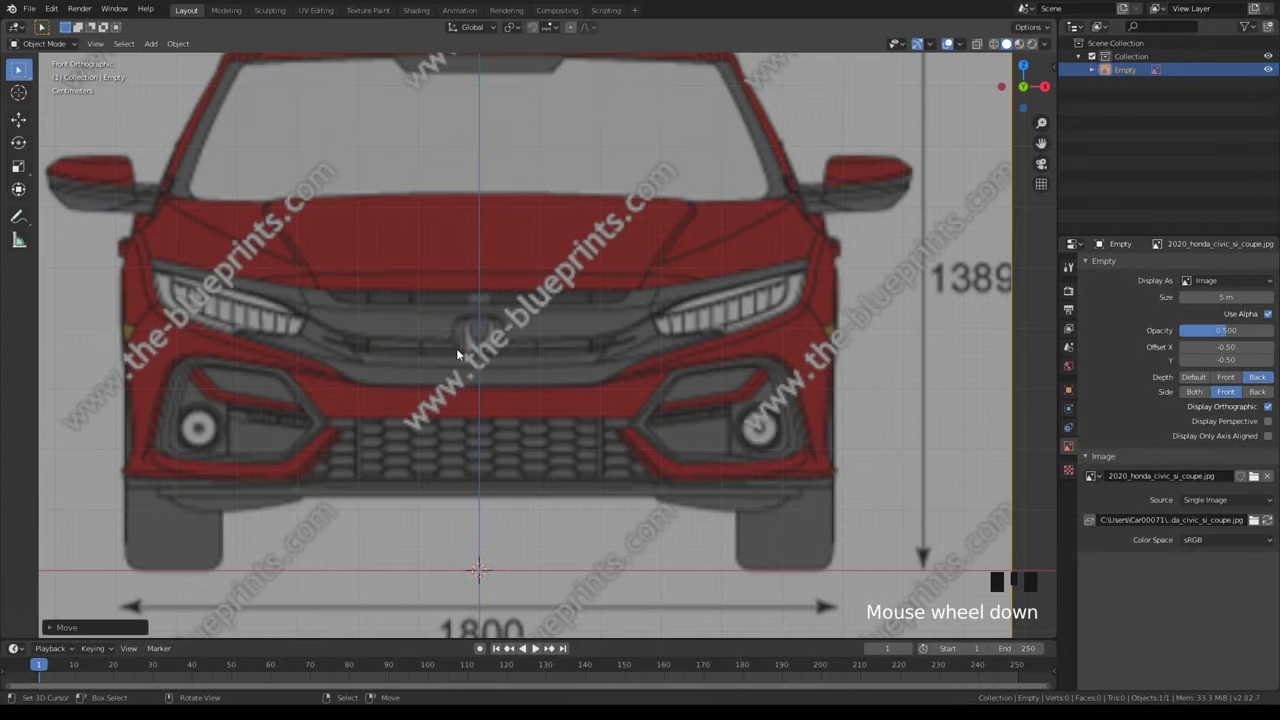
# - Switch to the right orthographic view and add the same Civic blueprint as a second background image
pyautogui.keyDown('shift'); pyautogui.moveTo(456, 348); pyautogui.dragTo(513, 419, button='middle'); pyautogui.keyUp('shift')
pyautogui.scroll(-9, 619, 433)
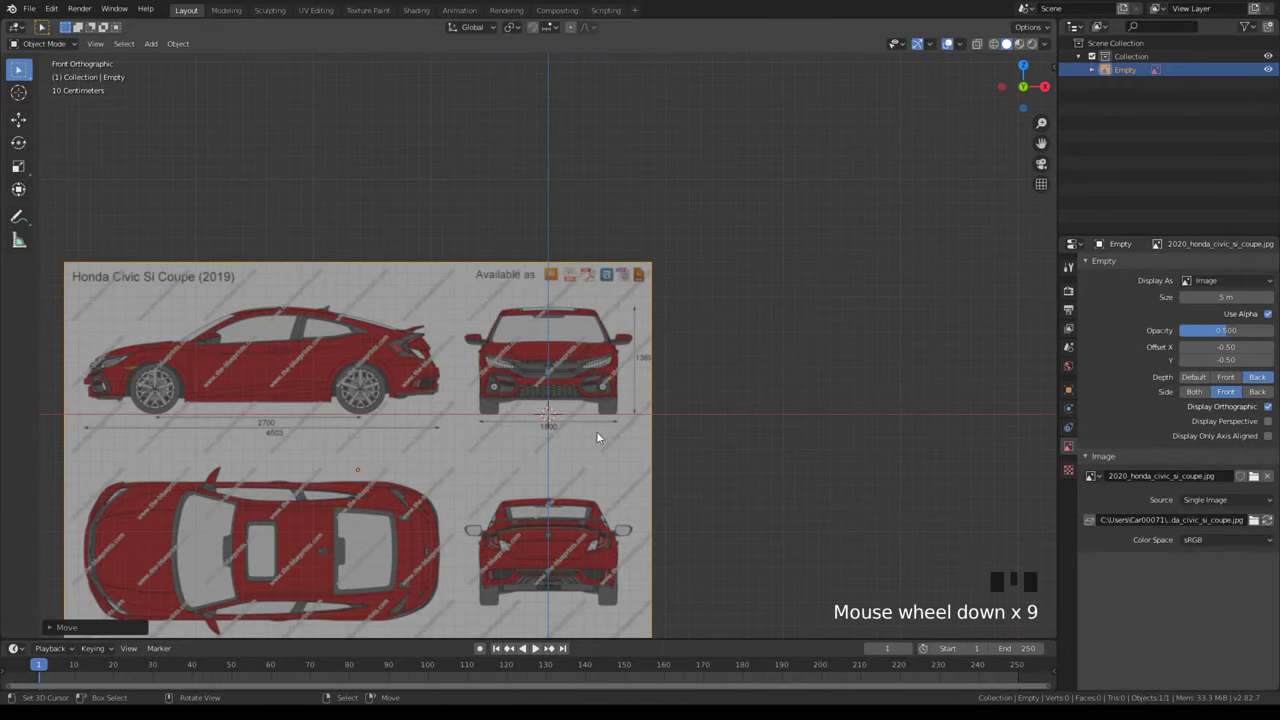
pyautogui.scroll(-4, 620, 460)
pyautogui.scroll(-3, 642, 460)
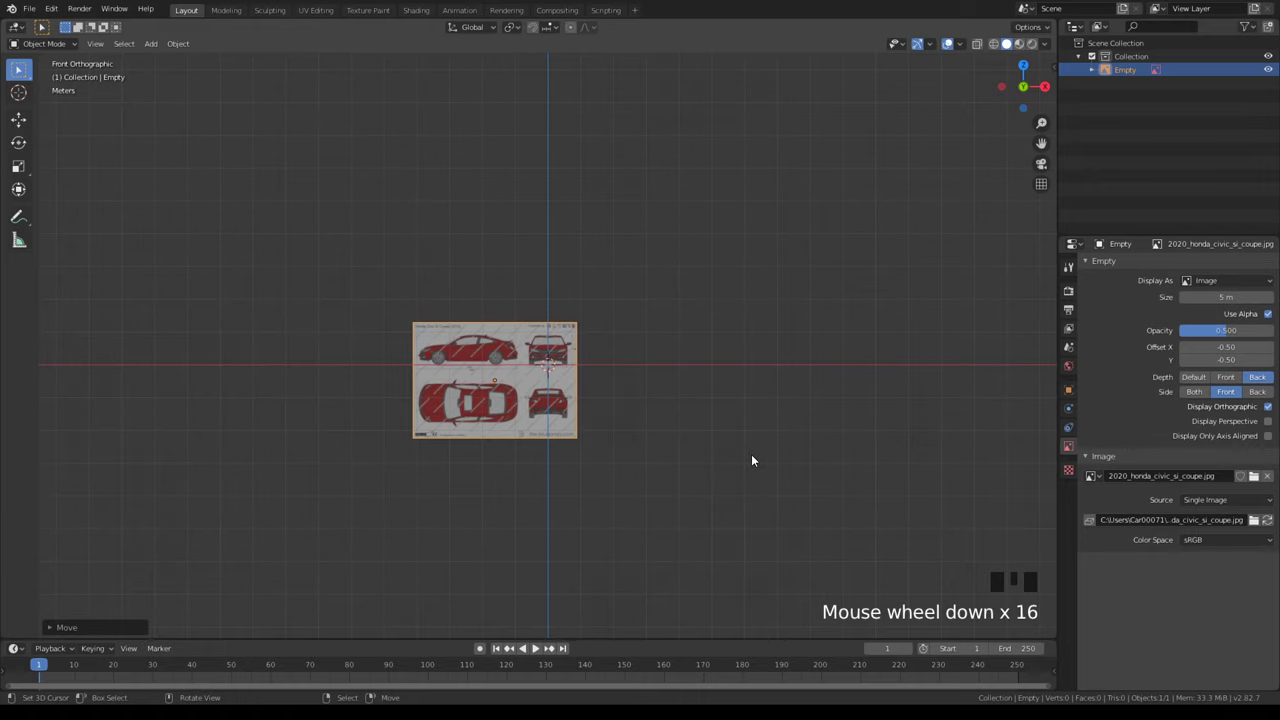
pyautogui.press('KP_3')
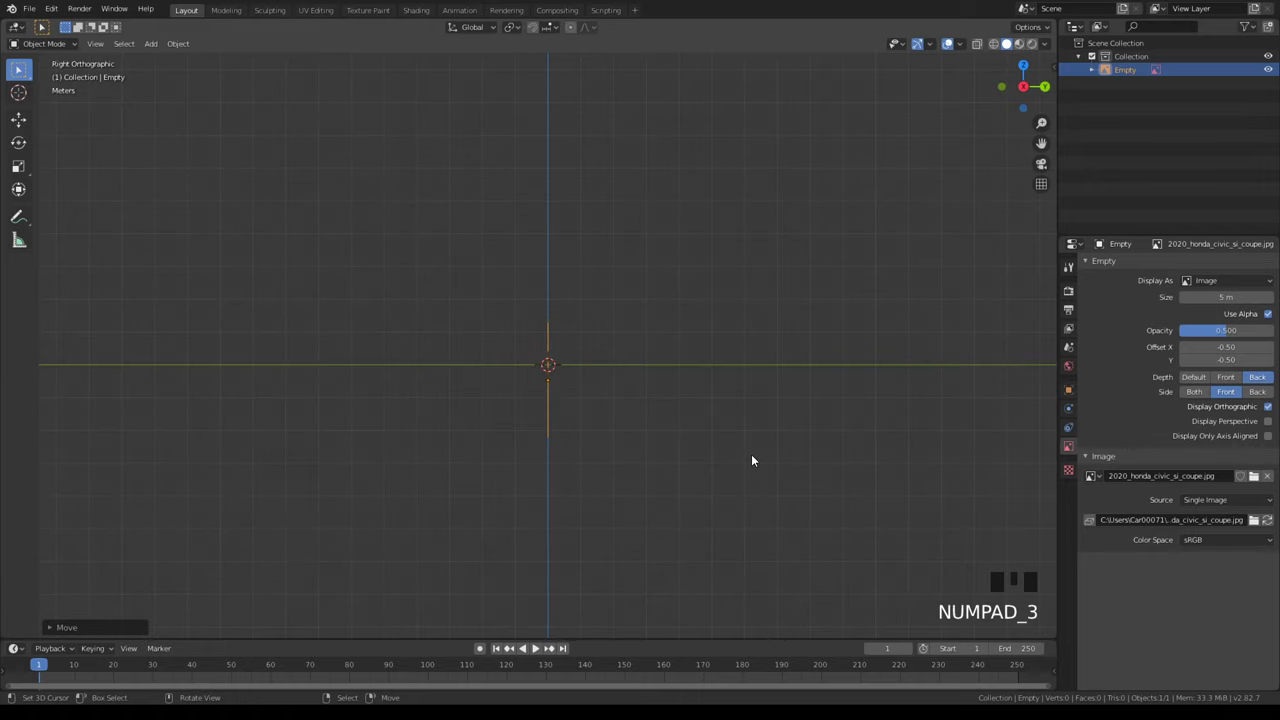
pyautogui.scroll(7, 835, 551)
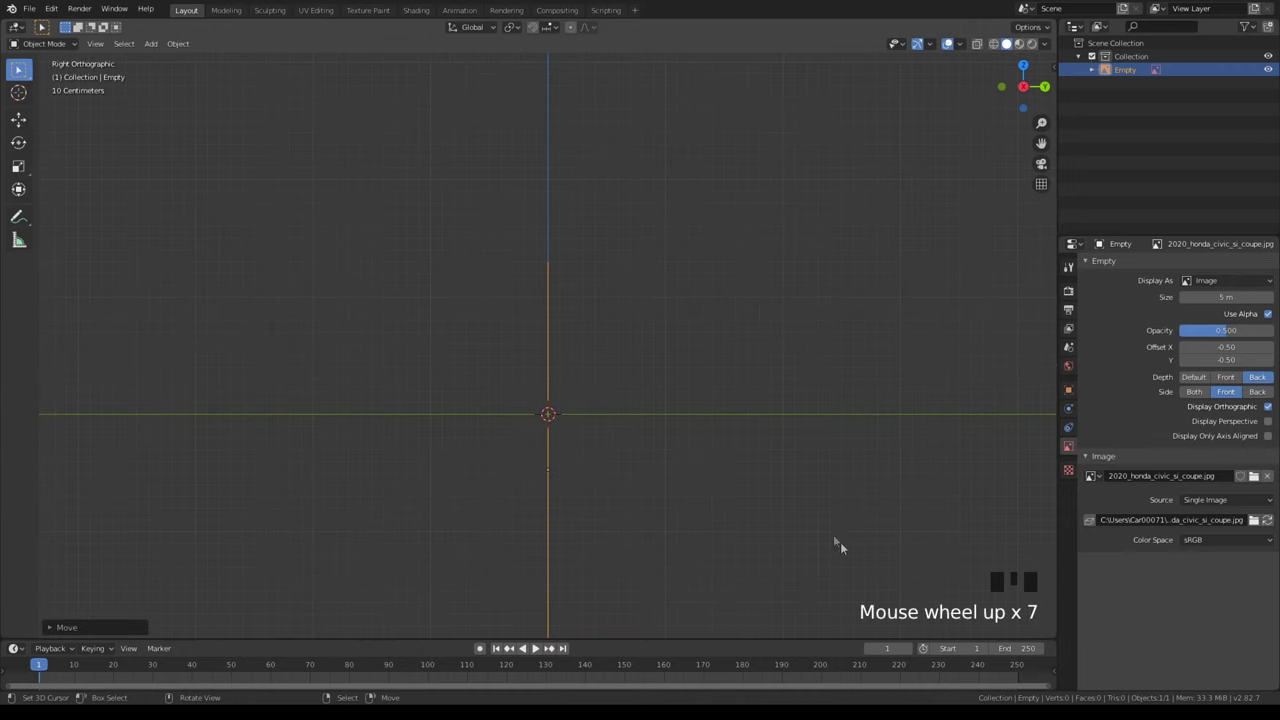
pyautogui.keyDown('shift'); pyautogui.moveTo(695, 485); pyautogui.dragTo(680, 383, button='middle'); pyautogui.keyUp('shift')
pyautogui.hotkey('shift', 'a')
pyautogui.moveTo(680, 381)
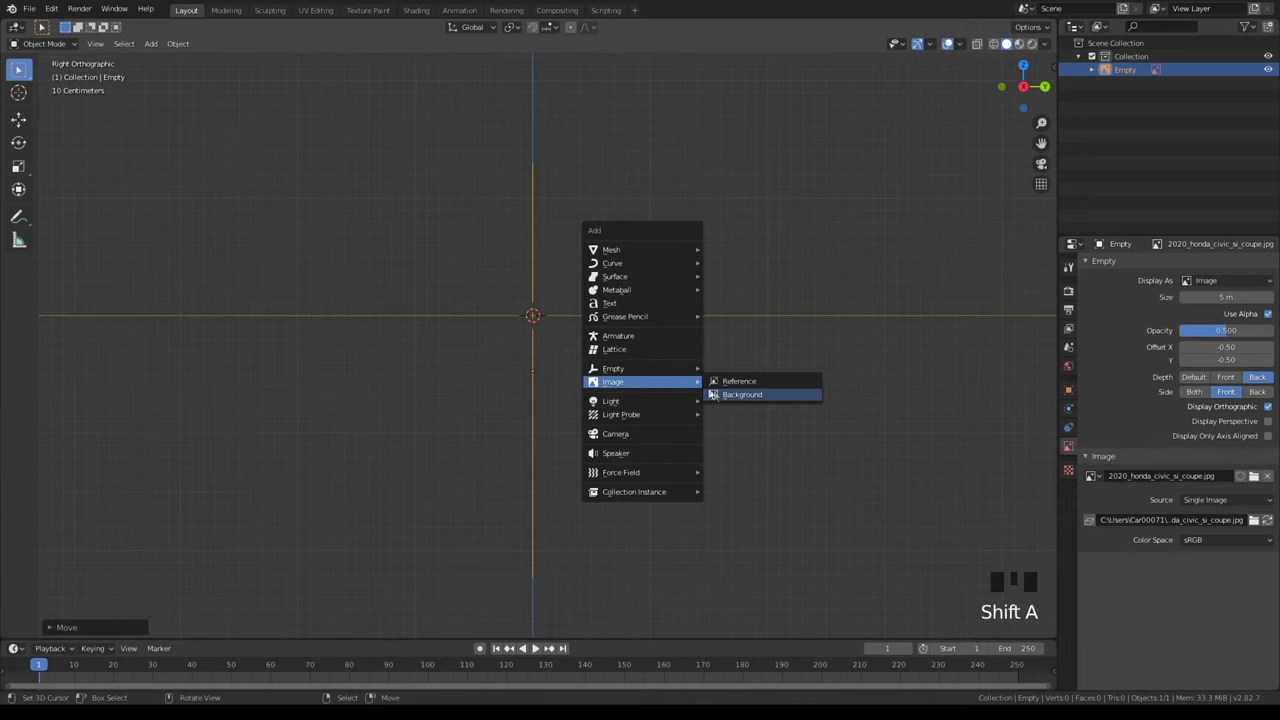
pyautogui.click(727, 397)
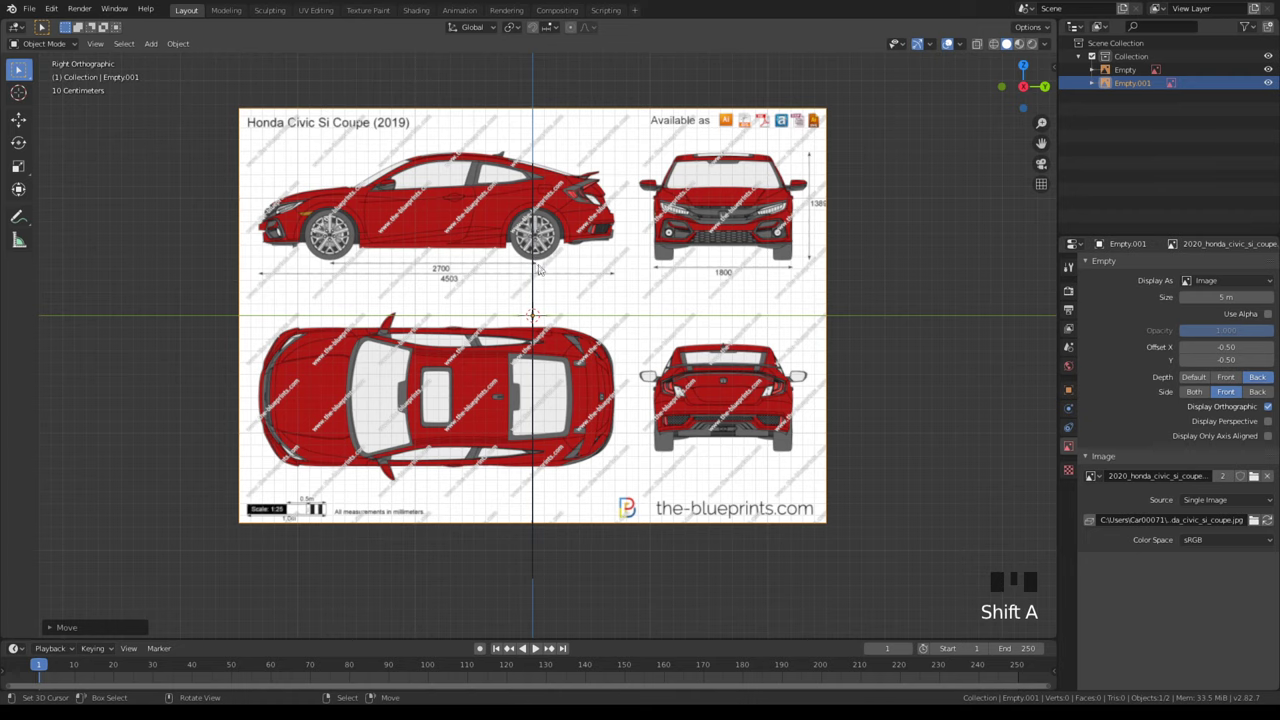
# - Enable Use Alpha for the second blueprint image and set its opacity to 0.5
pyautogui.click(1268, 314)
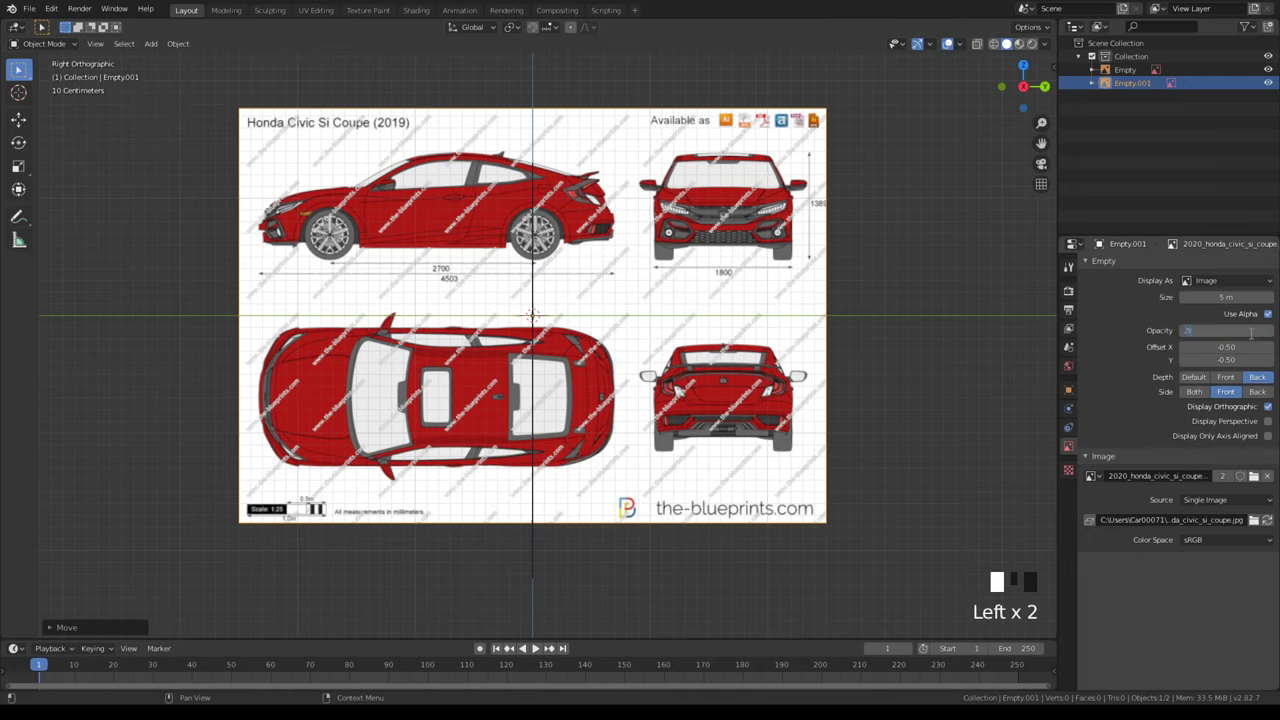
pyautogui.press('Return')
# - Move the second blueprint along Y until the side-view car's front bumper sits beside the Z axis
pyautogui.scroll(4, 604, 220)
pyautogui.keyDown('shift'); pyautogui.moveTo(604, 220); pyautogui.dragTo(787, 474, button='middle'); pyautogui.keyUp('shift')
pyautogui.keyDown('shift'); pyautogui.moveTo(741, 428); pyautogui.dragTo(621, 381, button='middle'); pyautogui.keyUp('shift')
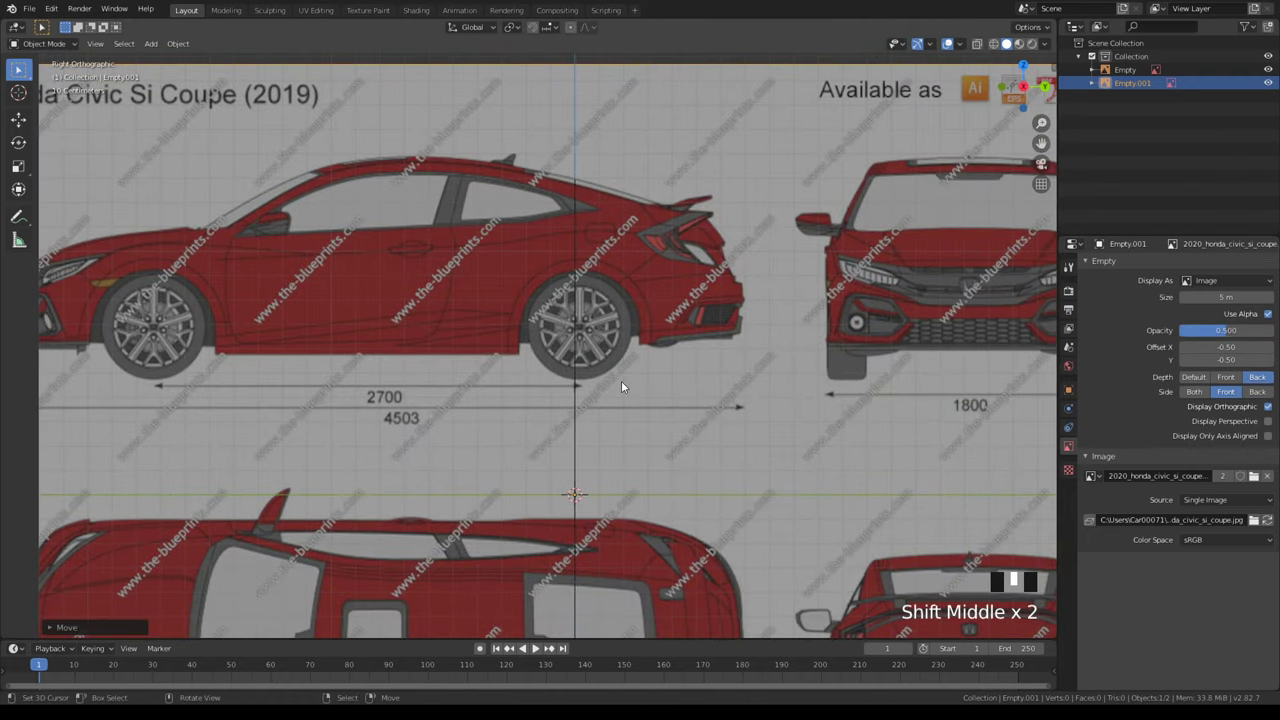
pyautogui.keyDown('shift'); pyautogui.moveTo(575, 165); pyautogui.dragTo(800, 400, button='middle'); pyautogui.keyUp('shift')
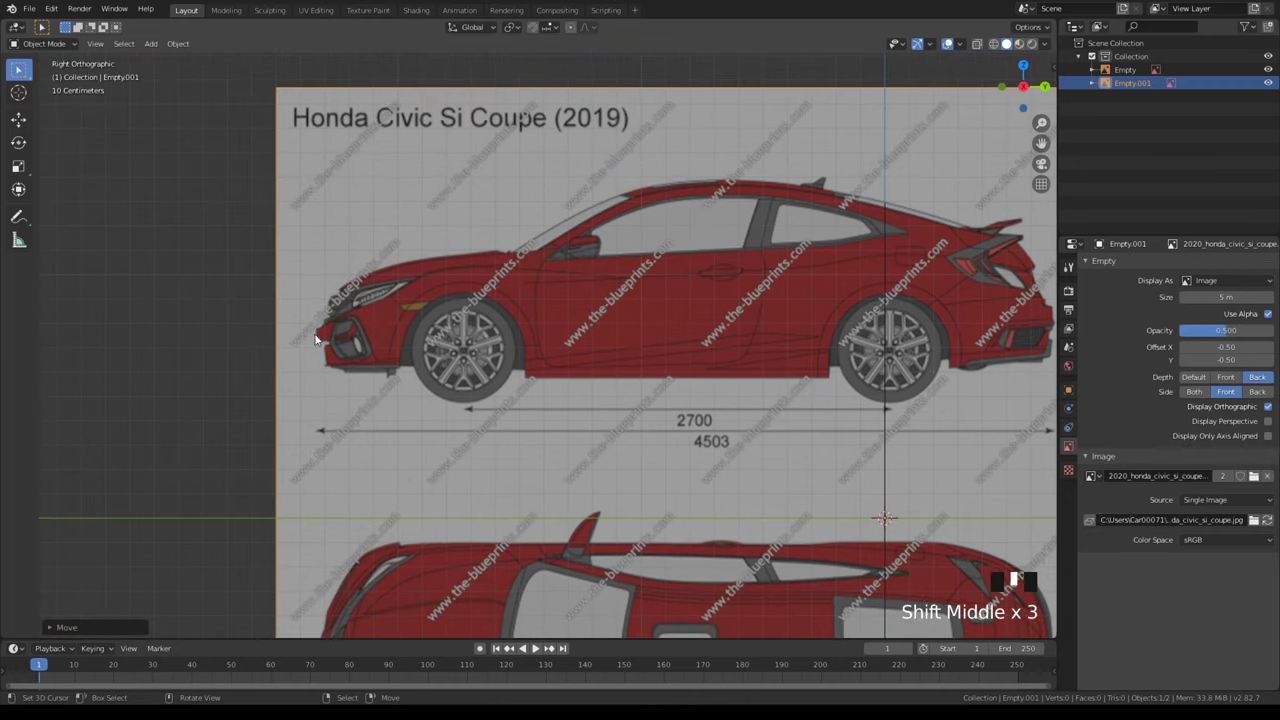
pyautogui.keyDown('shift'); pyautogui.moveTo(497, 361); pyautogui.dragTo(204, 357, button='middle'); pyautogui.keyUp('shift')
pyautogui.press('g')
pyautogui.press('y')
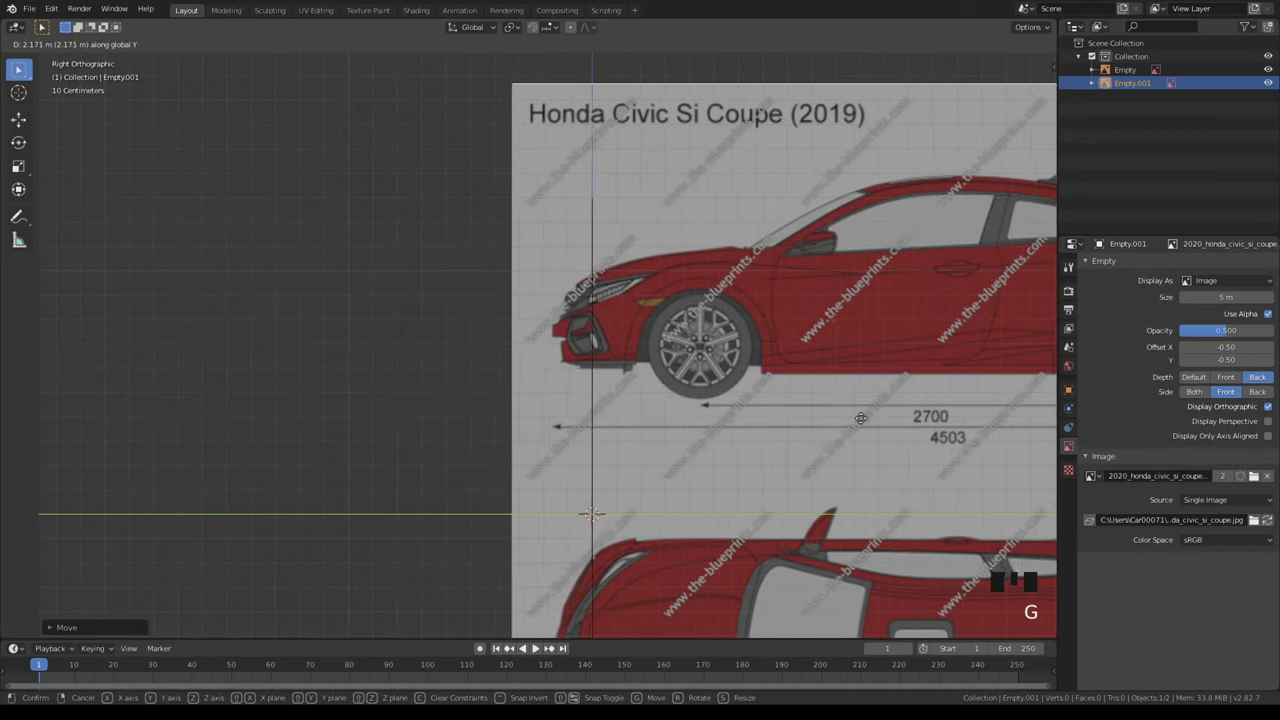
pyautogui.click(903, 417)
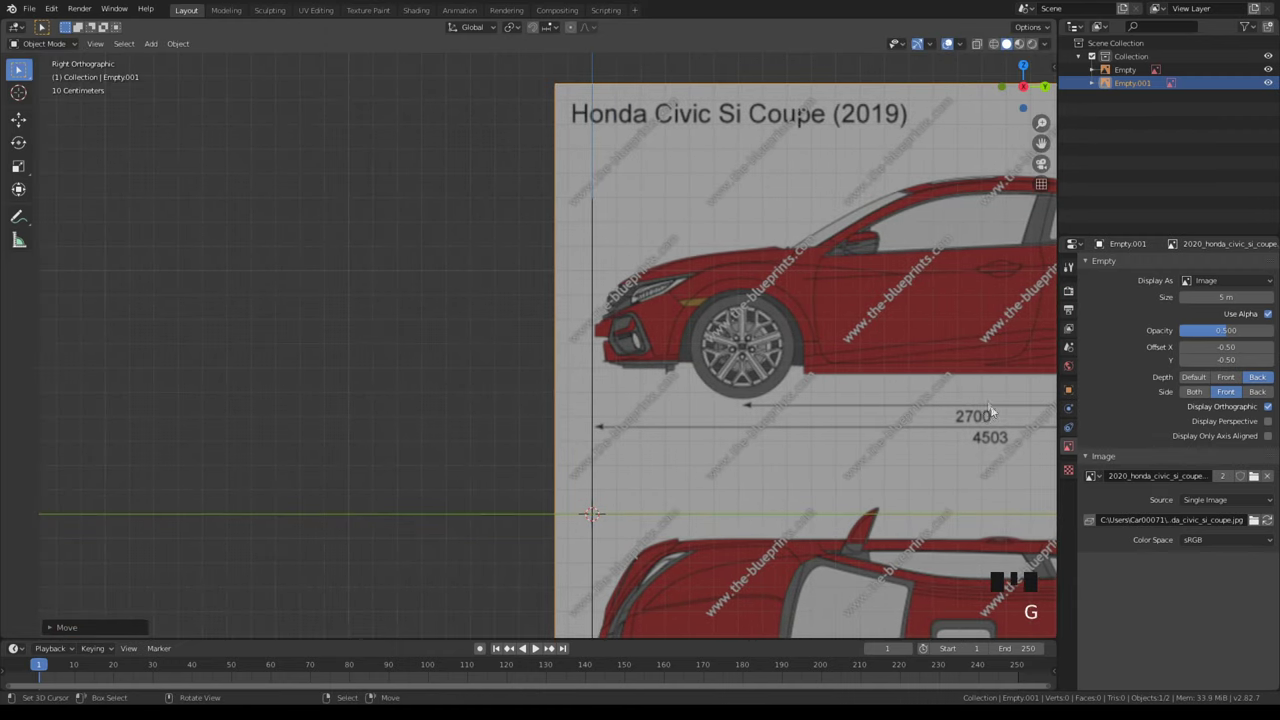
# - Refine the second blueprint's Y position so the side-view car's front bumper meets the Z axis line
pyautogui.scroll(4, 877, 384)
pyautogui.keyDown('shift'); pyautogui.moveTo(877, 384); pyautogui.dragTo(740, 425, button='middle'); pyautogui.keyUp('shift')
pyautogui.scroll(2, 740, 426)
pyautogui.press('g')
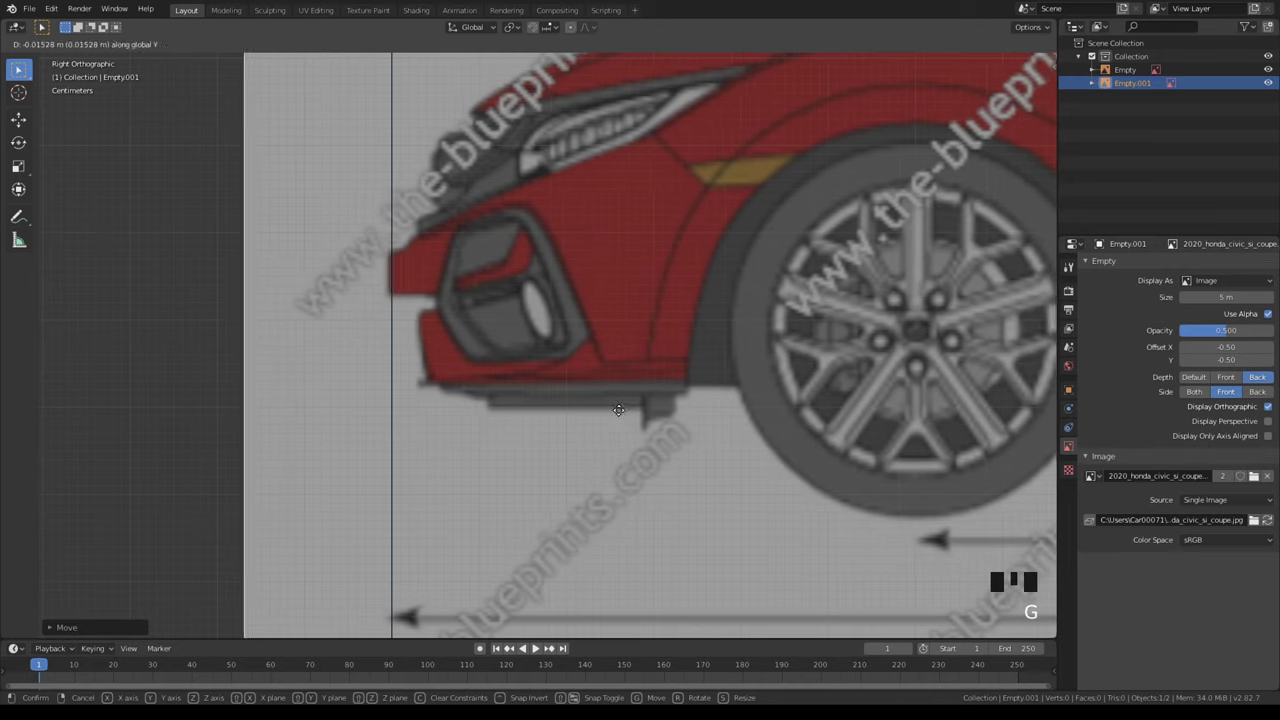
pyautogui.click(623, 415)
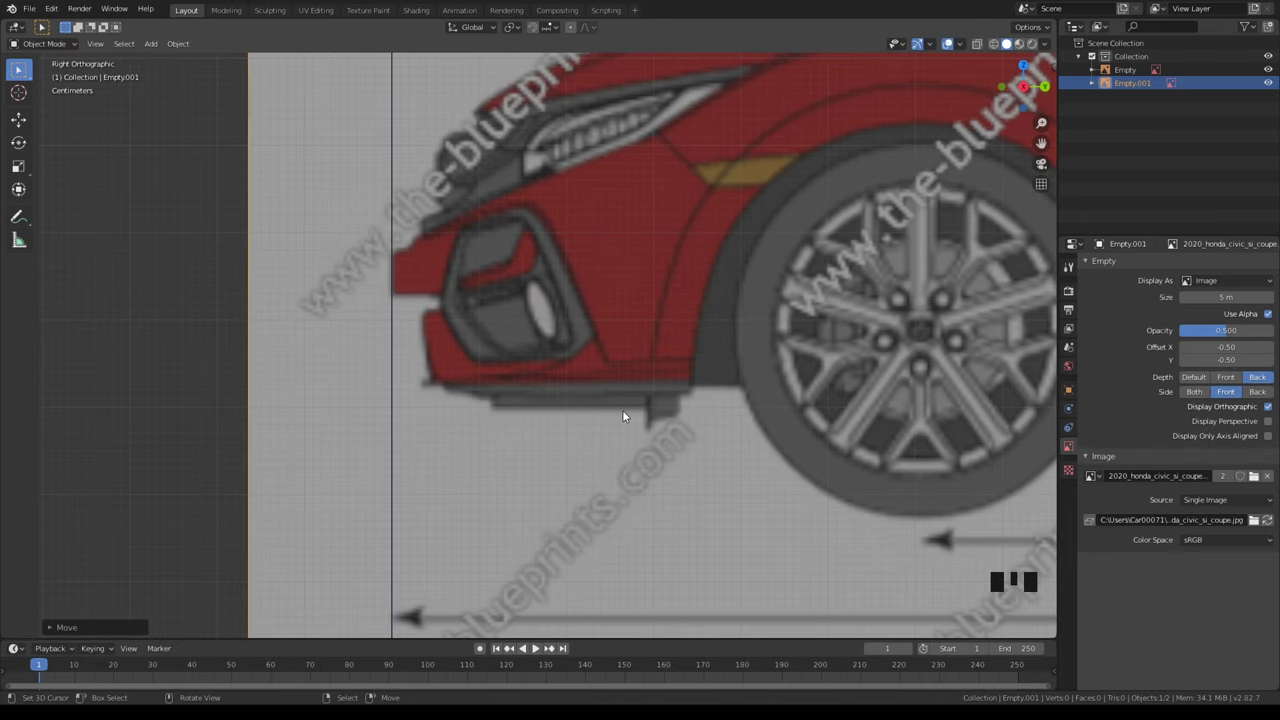
# - Lower the second blueprint about 0.48 m along Z so the side-view car's tyres sit near the Y axis line
pyautogui.scroll(-6, 385, 239)
pyautogui.keyDown('shift'); pyautogui.moveTo(553, 371); pyautogui.dragTo(520, 335, button='middle'); pyautogui.keyUp('shift')
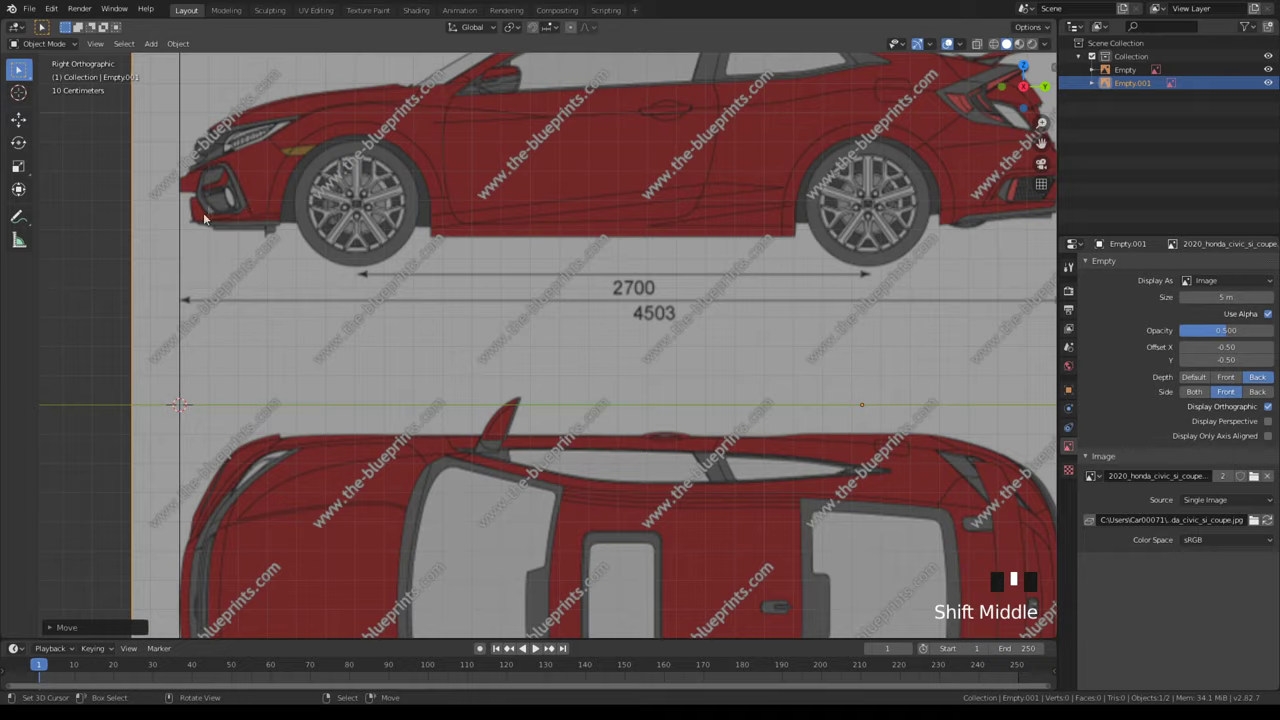
pyautogui.scroll(-6, 203, 214)
pyautogui.click(20, 121)
pyautogui.scroll(2, 764, 358)
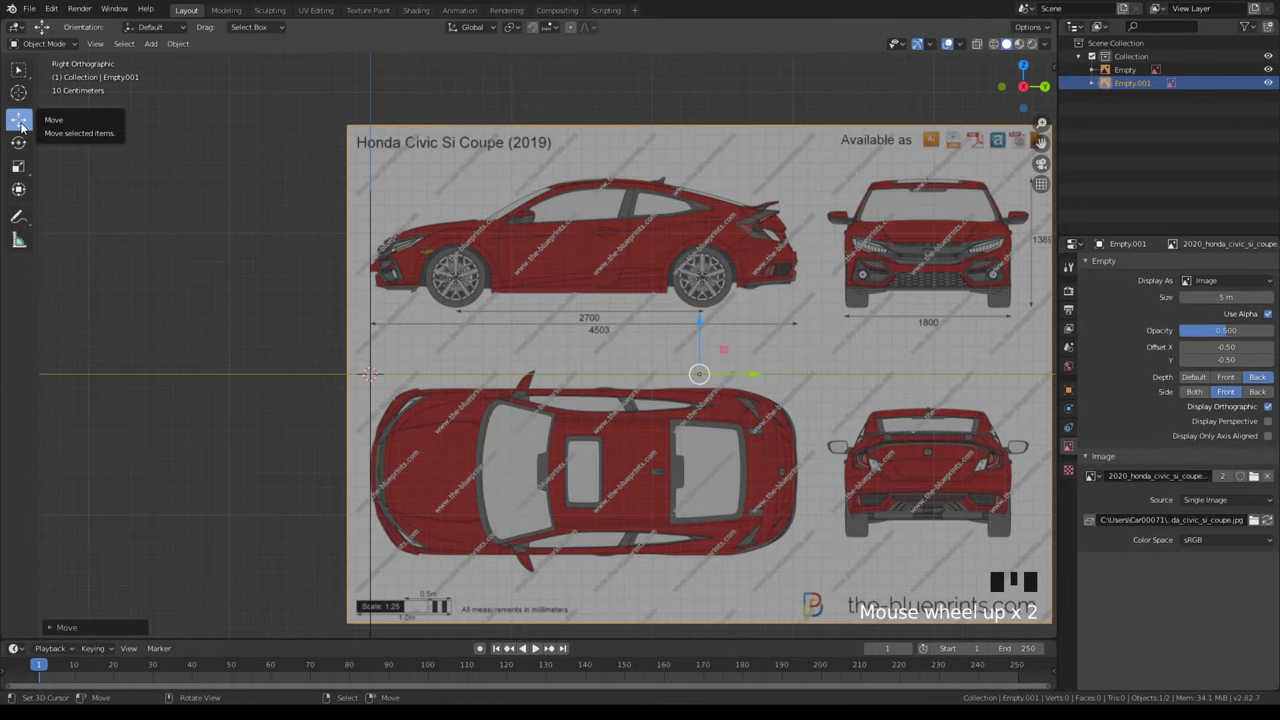
pyautogui.scroll(3, 725, 375)
pyautogui.keyDown('shift'); pyautogui.moveTo(748, 366); pyautogui.dragTo(565, 381, button='middle'); pyautogui.keyUp('shift')
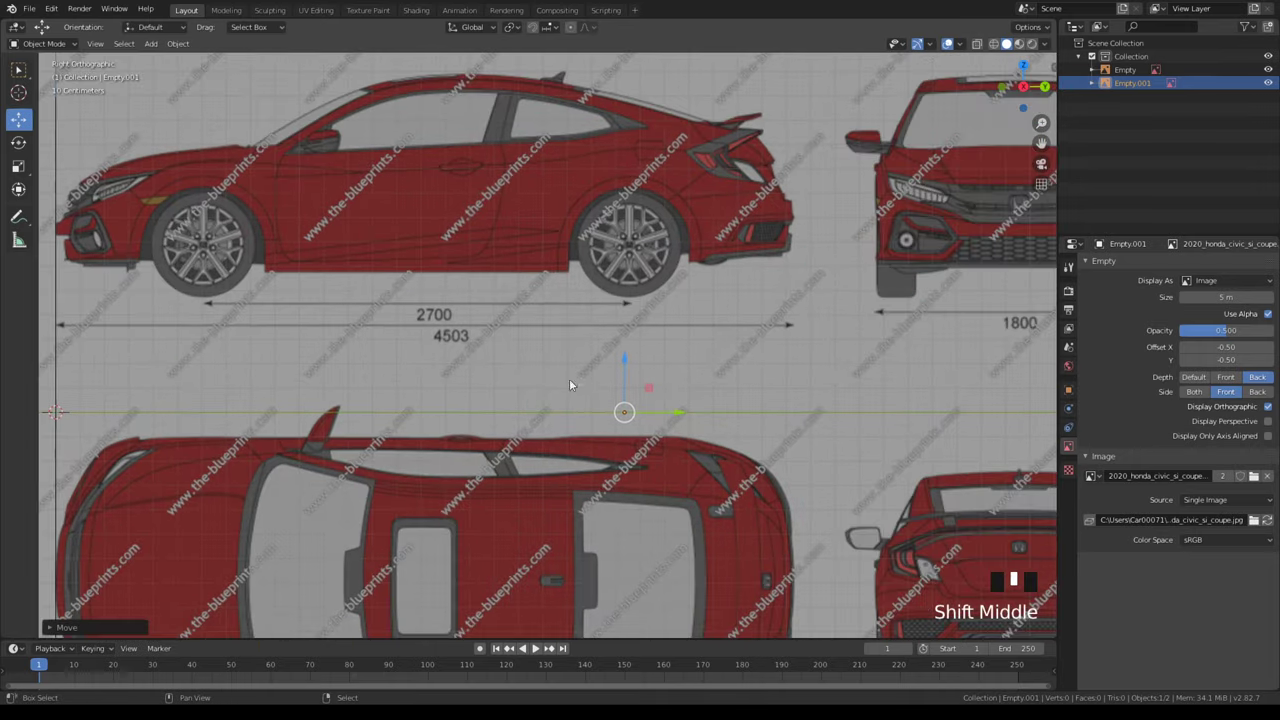
pyautogui.scroll(5, 492, 343)
pyautogui.scroll(-4, 791, 457)
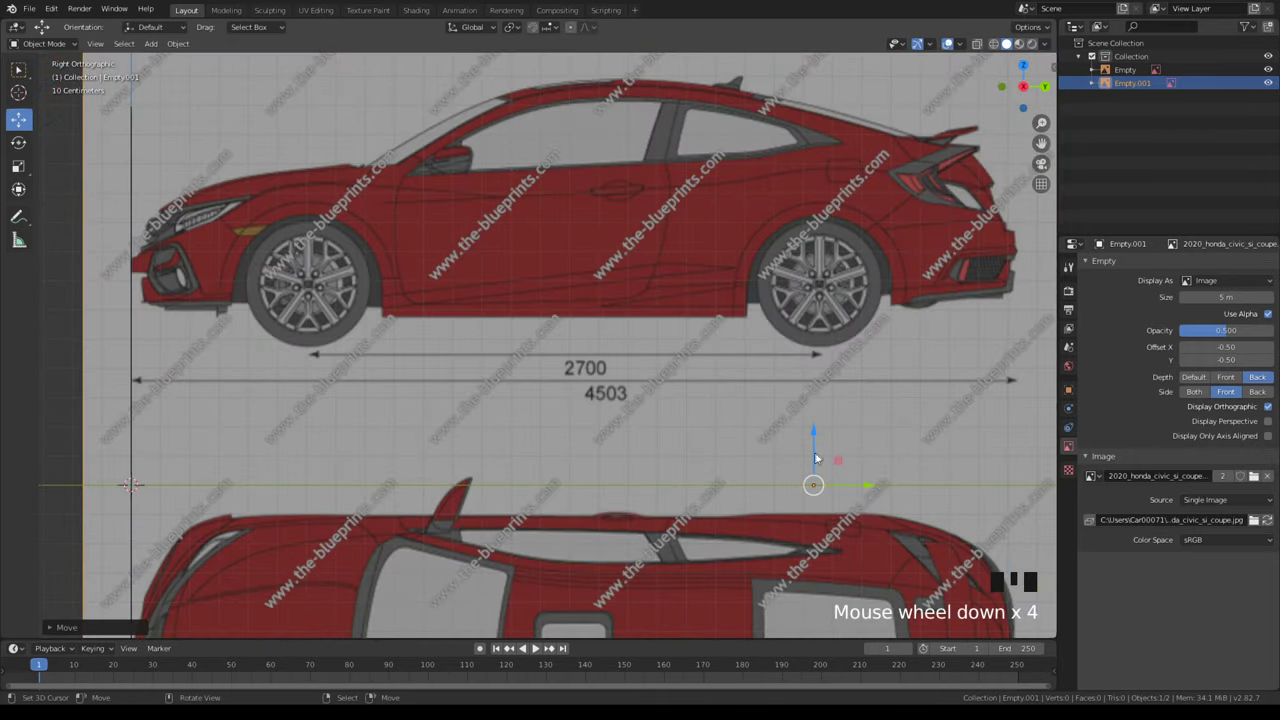
pyautogui.moveTo(813, 432); pyautogui.dragTo(821, 572)
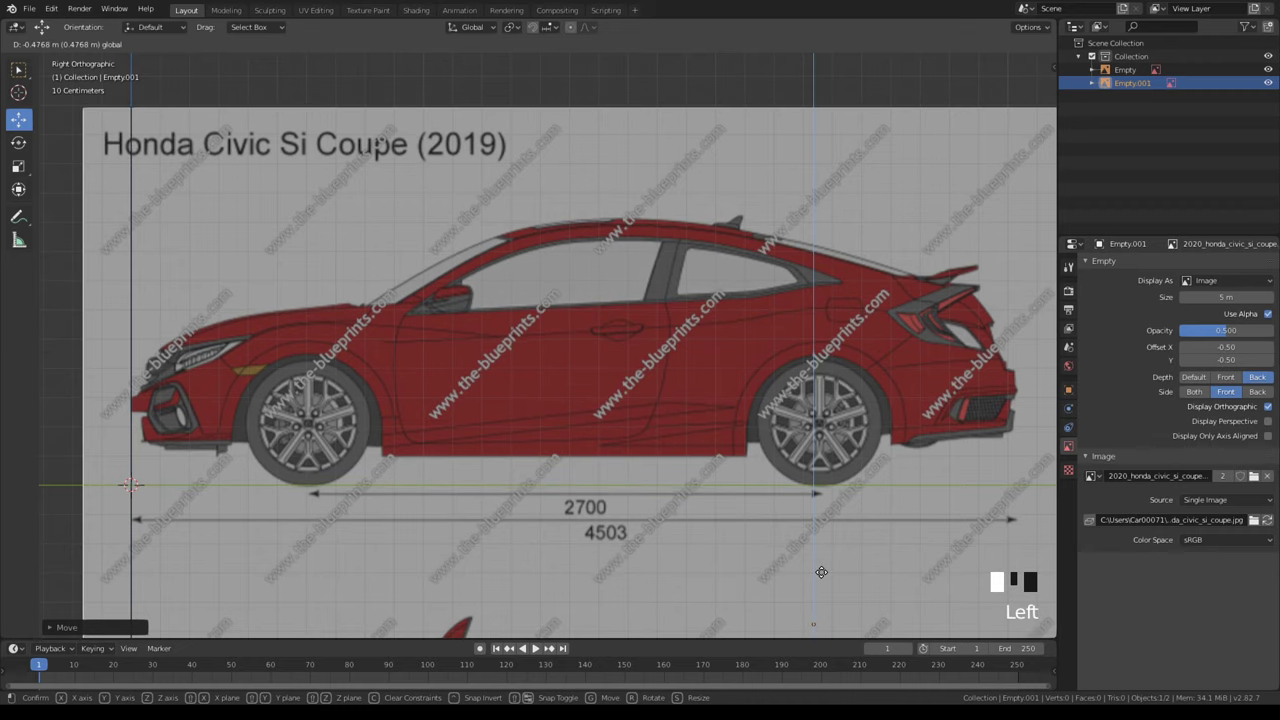
# - Refine the second blueprint's Z position so the bottom of the side-view front tyre rests exactly on the Y axis line
pyautogui.keyDown('shift'); pyautogui.moveTo(821, 572); pyautogui.dragTo(544, 382, button='middle'); pyautogui.keyUp('shift')
pyautogui.scroll(3, 544, 382)
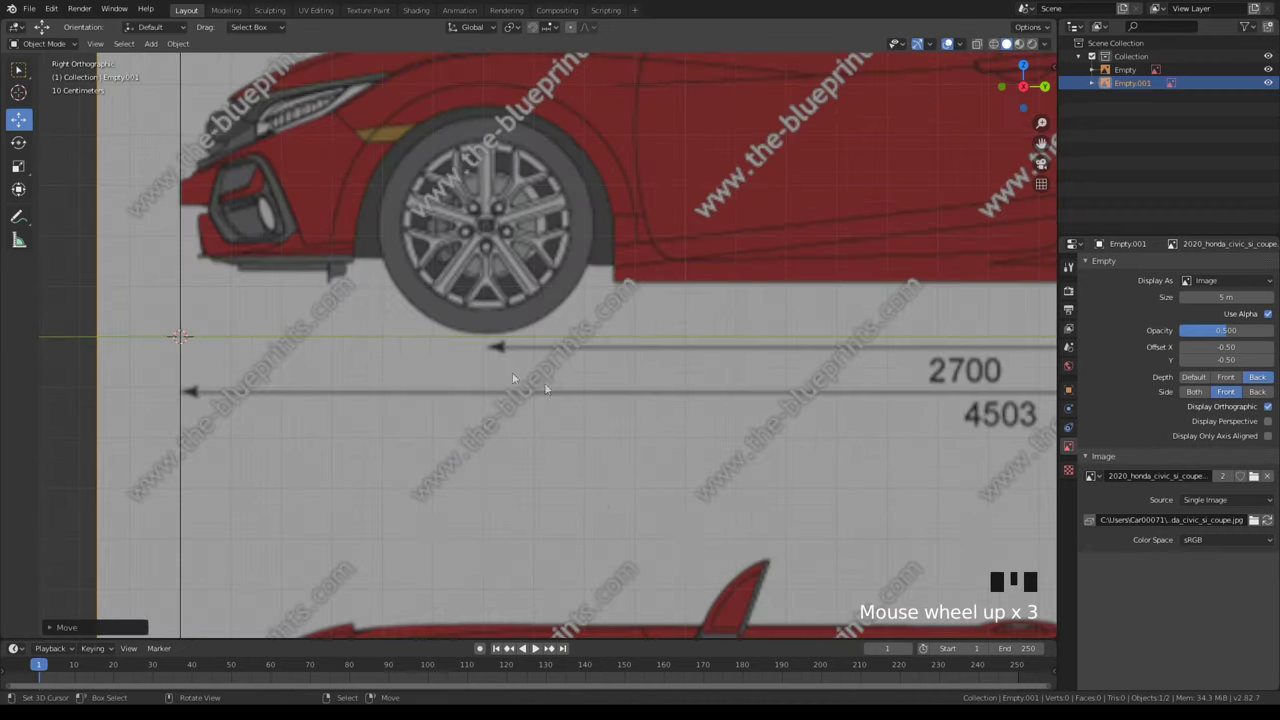
pyautogui.click(16, 72)
pyautogui.scroll(5, 644, 361)
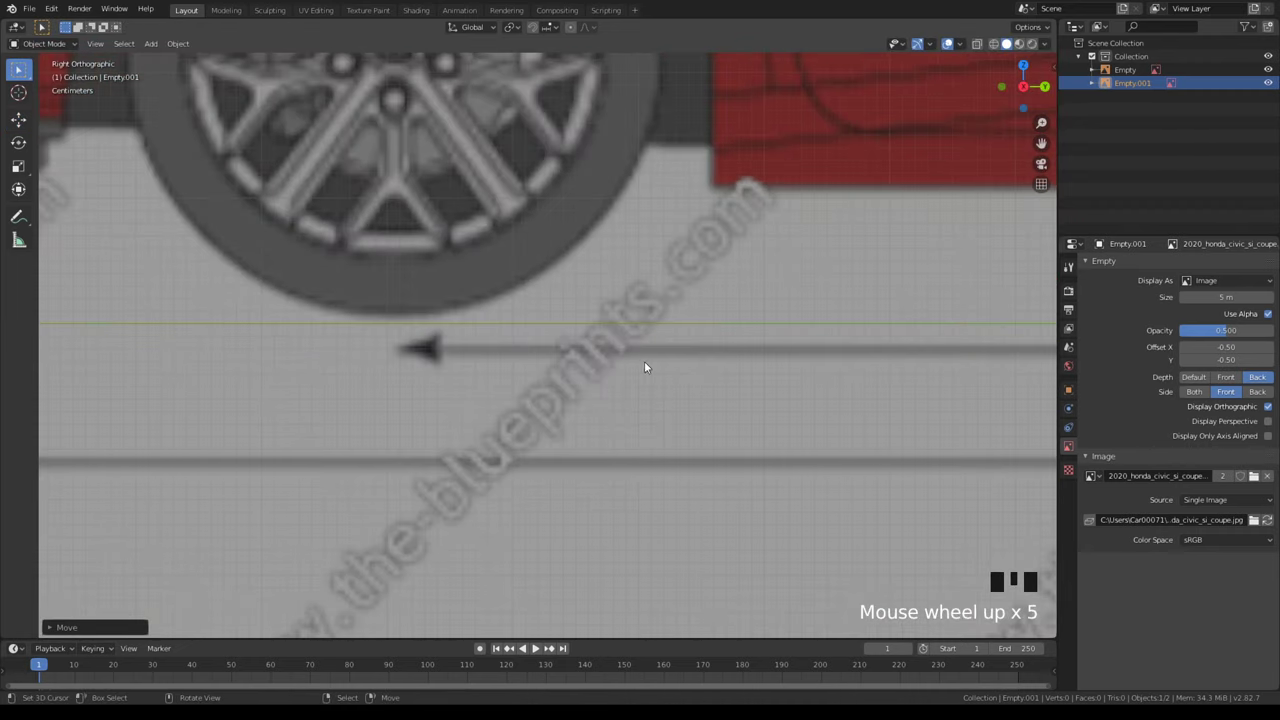
pyautogui.press('g')
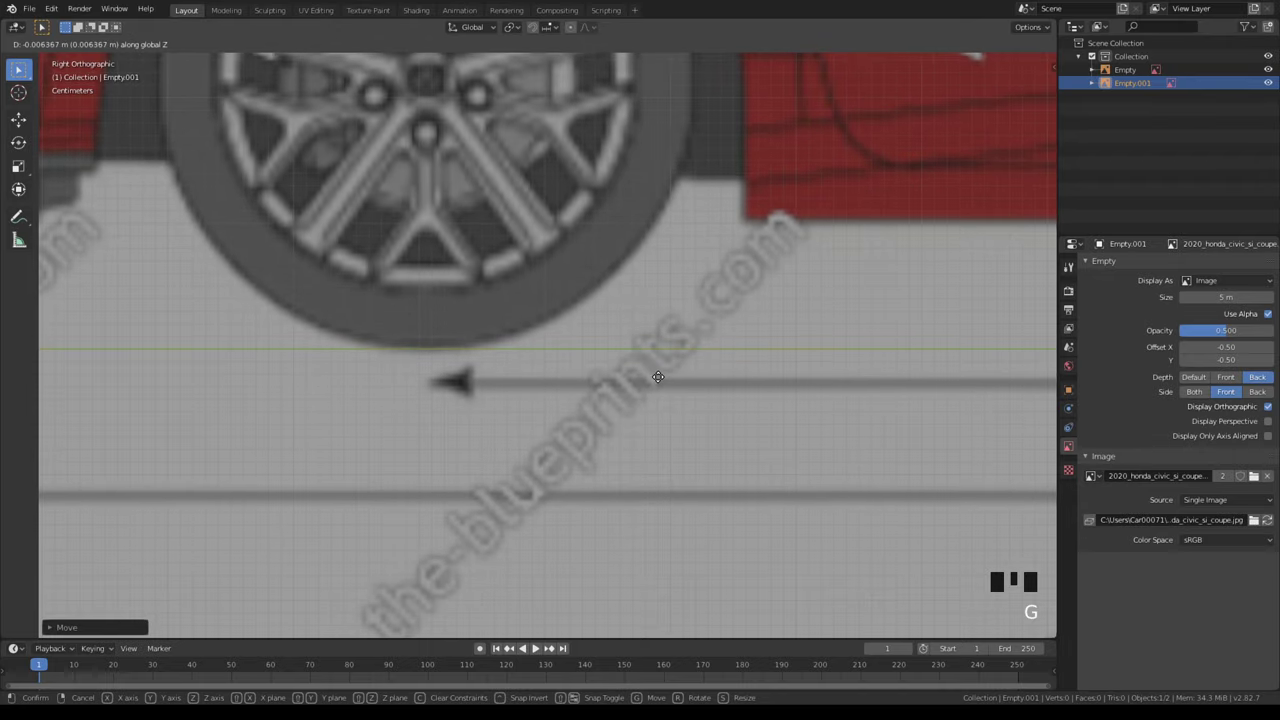
pyautogui.click(657, 375)
# - Nudge the second blueprint slightly along Y so the tip of the front bumper lines up closely with the Z axis
pyautogui.scroll(-6, 655, 374)
pyautogui.scroll(-5, 640, 379)
pyautogui.scroll(5, 640, 379)
pyautogui.keyDown('shift'); pyautogui.moveTo(640, 379); pyautogui.dragTo(528, 333, button='middle'); pyautogui.keyUp('shift')
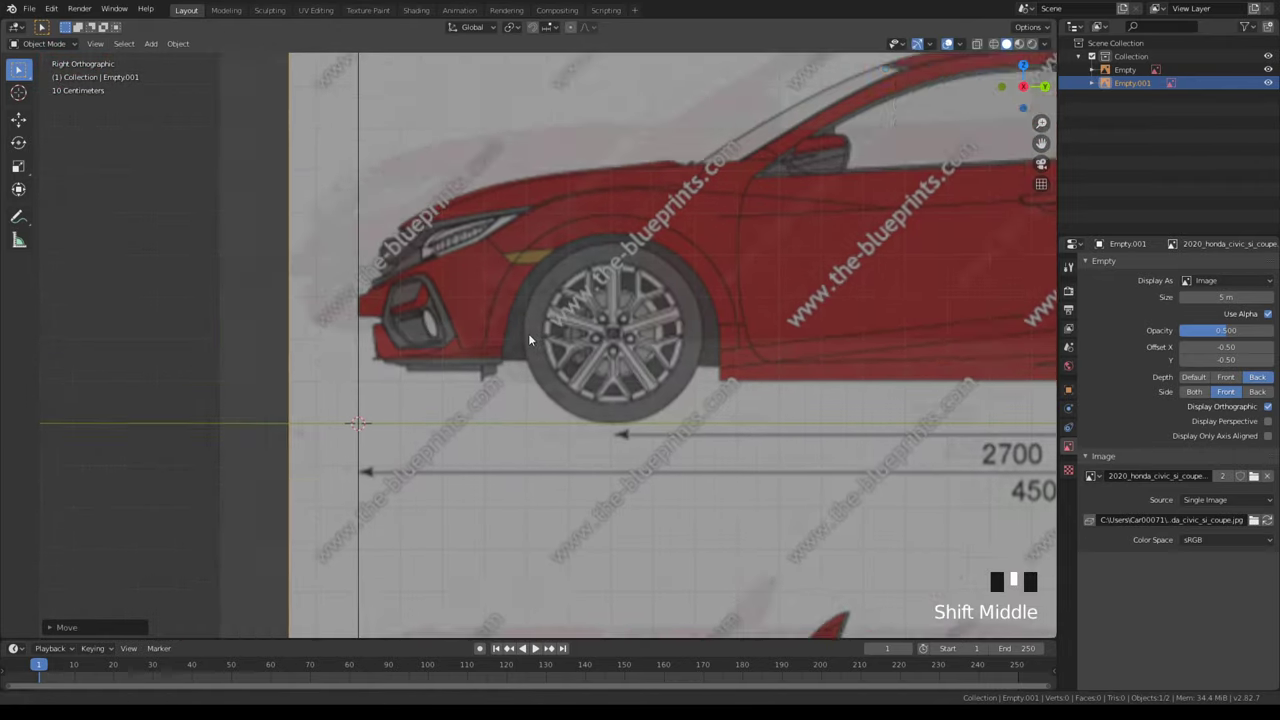
pyautogui.scroll(7, 530, 330)
pyautogui.press('g')
pyautogui.press('y')
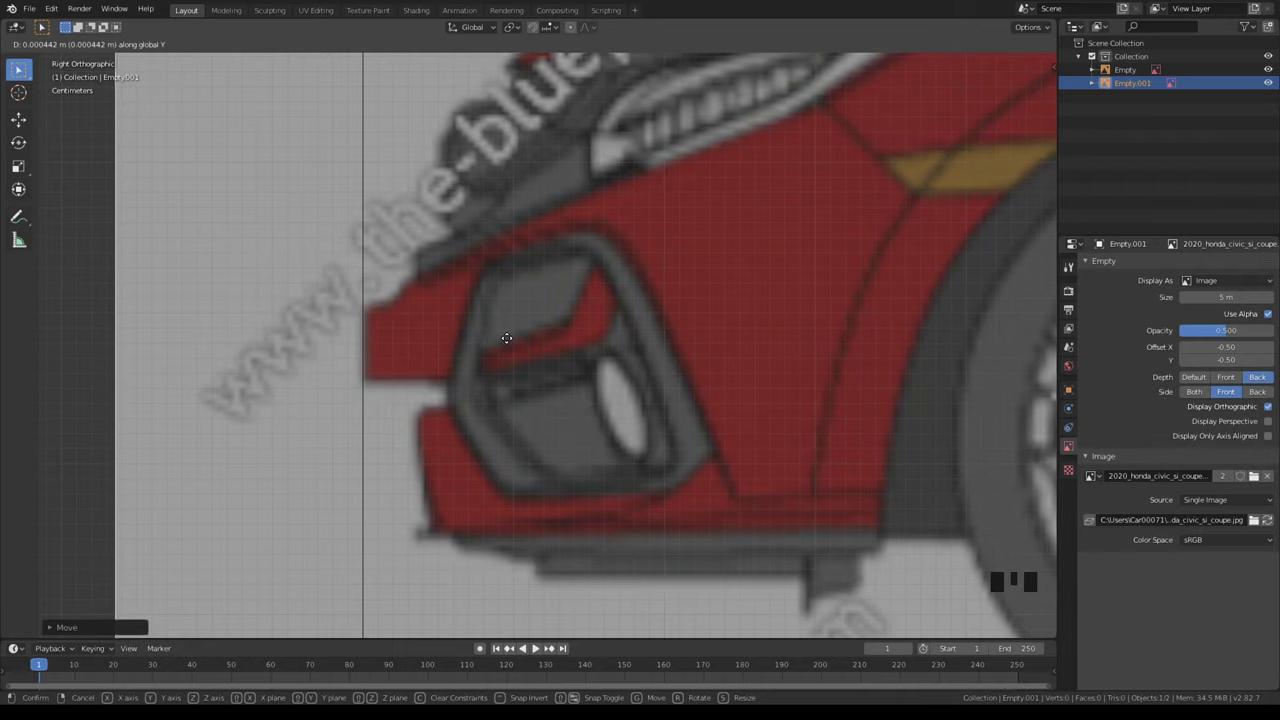
pyautogui.click(505, 337)
# - Compare the whole blueprint in the right and front orthographic views to check the alignment of the two images
pyautogui.scroll(-4, 513, 340)
pyautogui.keyDown('shift'); pyautogui.moveTo(513, 340); pyautogui.dragTo(645, 413, button='middle'); pyautogui.keyUp('shift')
pyautogui.scroll(-7, 645, 418)
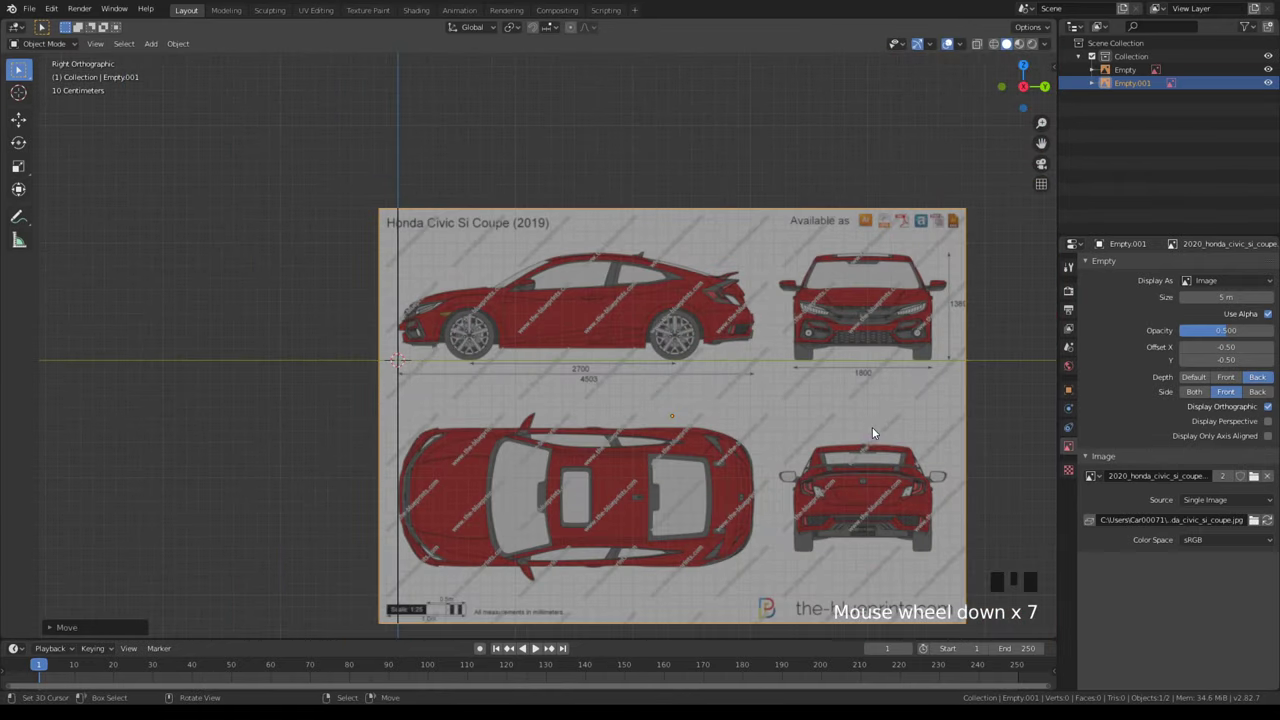
pyautogui.keyDown('shift'); pyautogui.moveTo(872, 427); pyautogui.dragTo(733, 406, button='middle'); pyautogui.keyUp('shift')
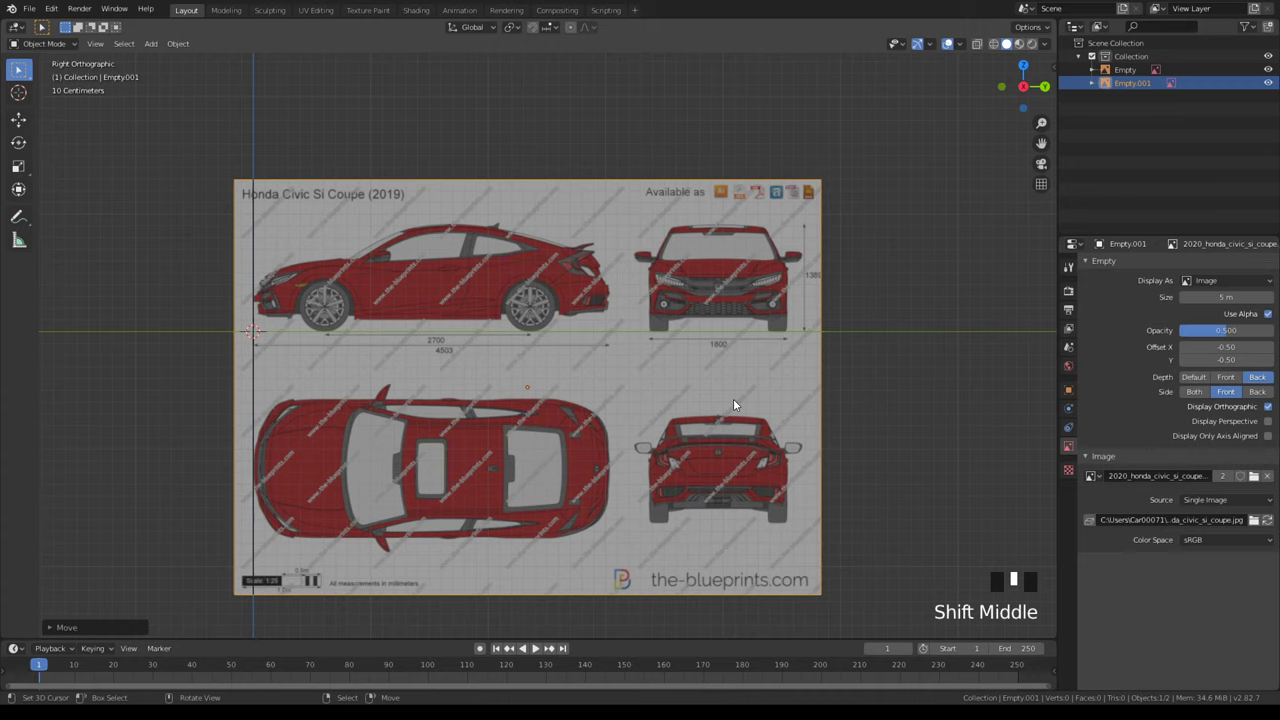
pyautogui.press('KP_1')
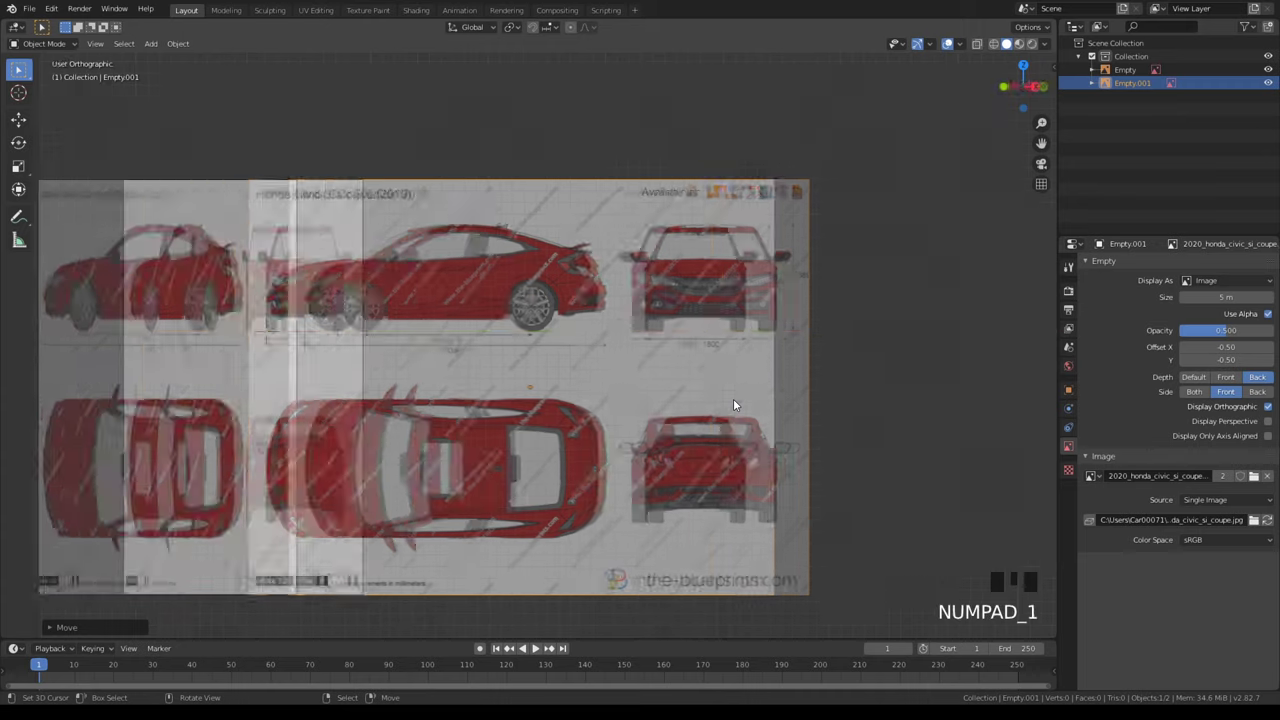
pyautogui.press('KP_3')
pyautogui.press('KP_1')
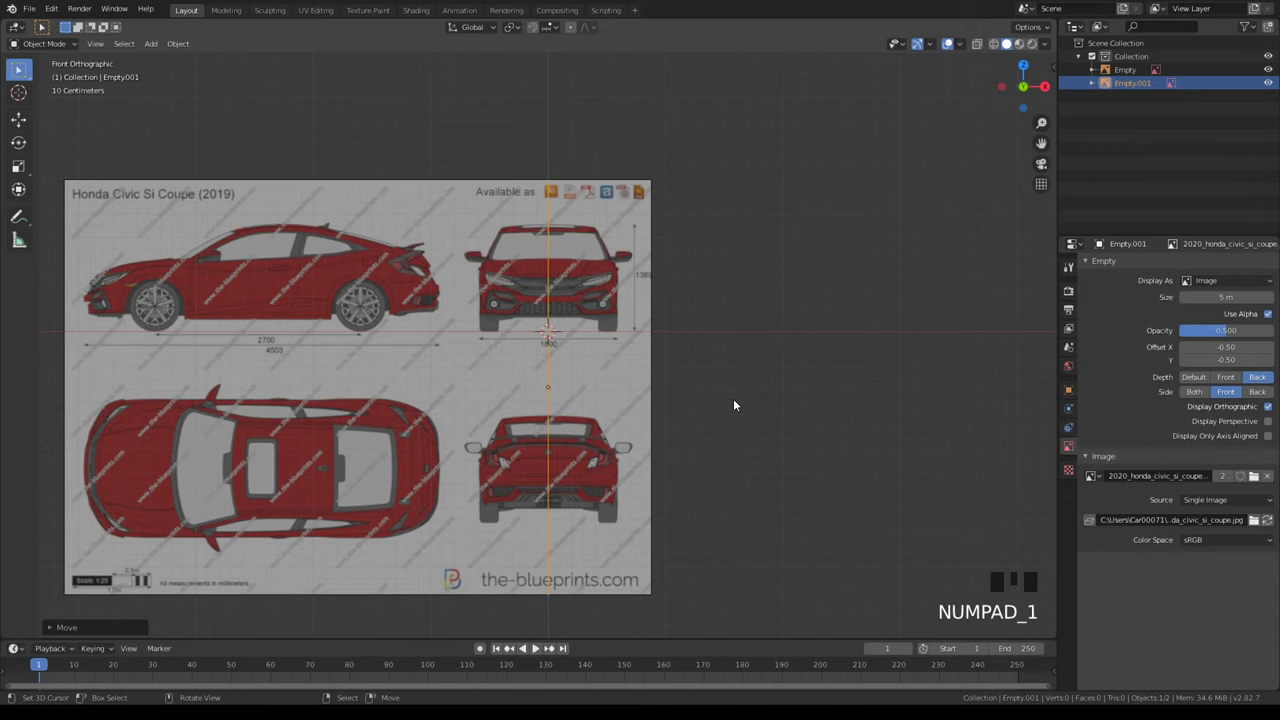
# - Switch to the top orthographic view and add the same Civic blueprint as a third background image
pyautogui.press('KP_7')
pyautogui.hotkey('shift', 'a')
pyautogui.moveTo(734, 400)
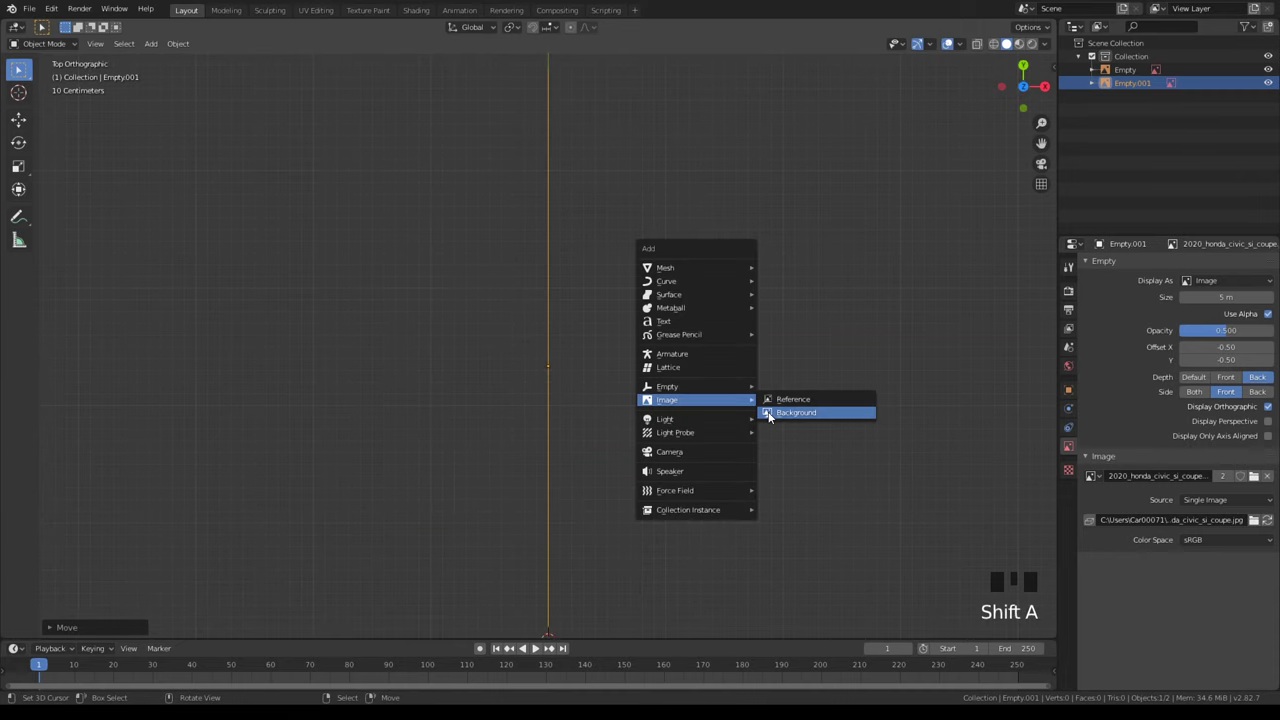
pyautogui.click(767, 413)
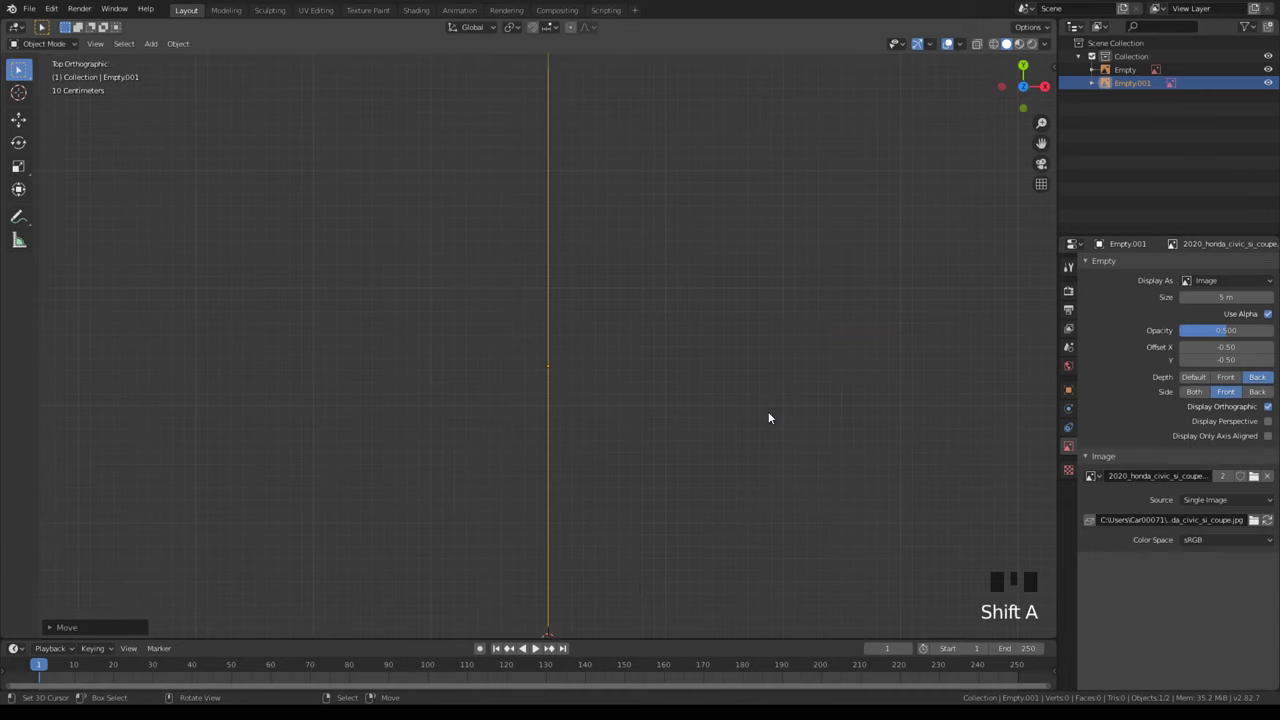
pyautogui.doubleClick(519, 231)
pyautogui.scroll(-5, 690, 450)
pyautogui.keyDown('shift'); pyautogui.moveTo(727, 493); pyautogui.dragTo(706, 335, button='middle'); pyautogui.keyUp('shift')
pyautogui.scroll(5, 660, 320)
pyautogui.keyDown('shift'); pyautogui.moveTo(594, 296); pyautogui.dragTo(700, 398, button='middle'); pyautogui.keyUp('shift')
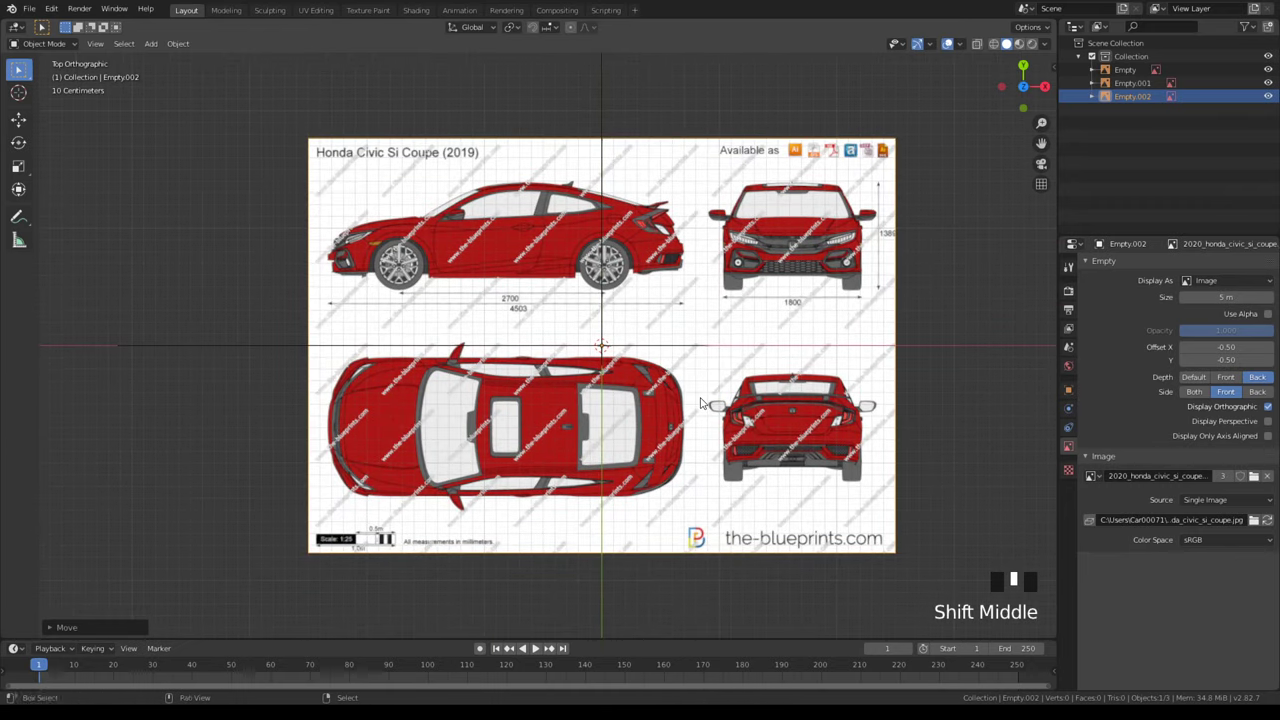
# - Snap the 3D cursor back to the world origin
pyautogui.scroll(-5, 840, 425)
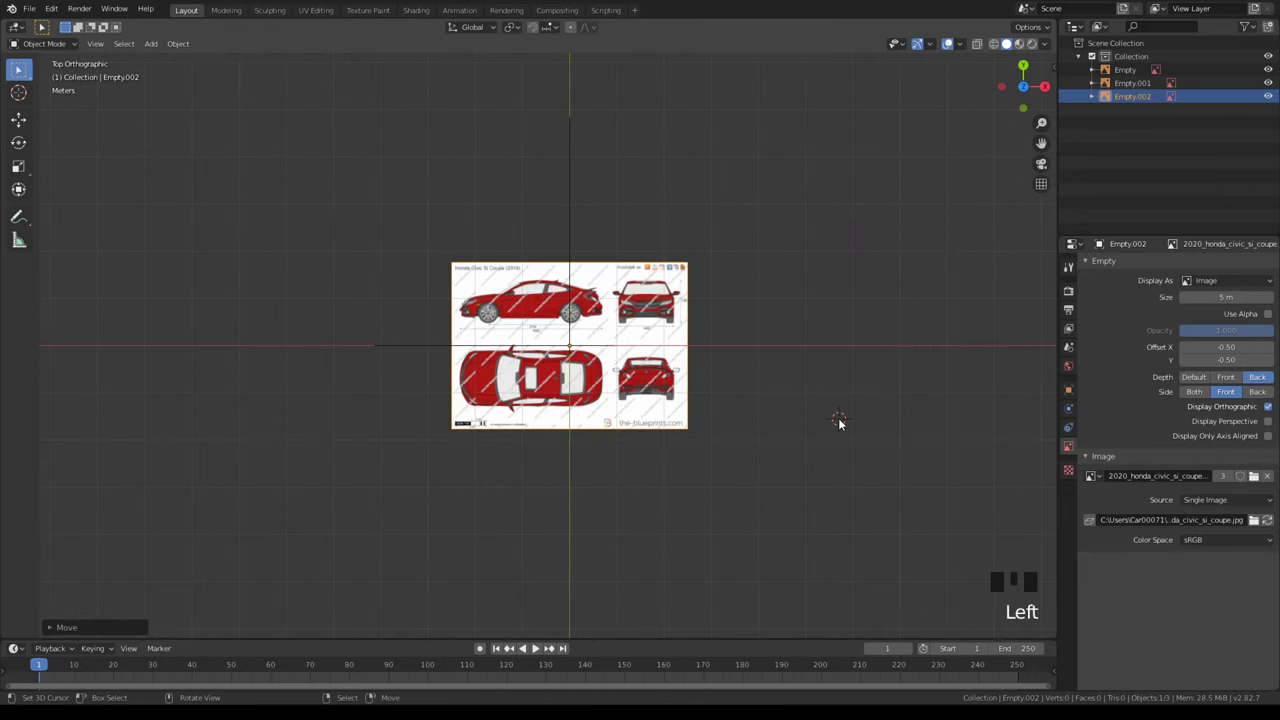
pyautogui.hotkey('shift', 's')
pyautogui.click(760, 459)
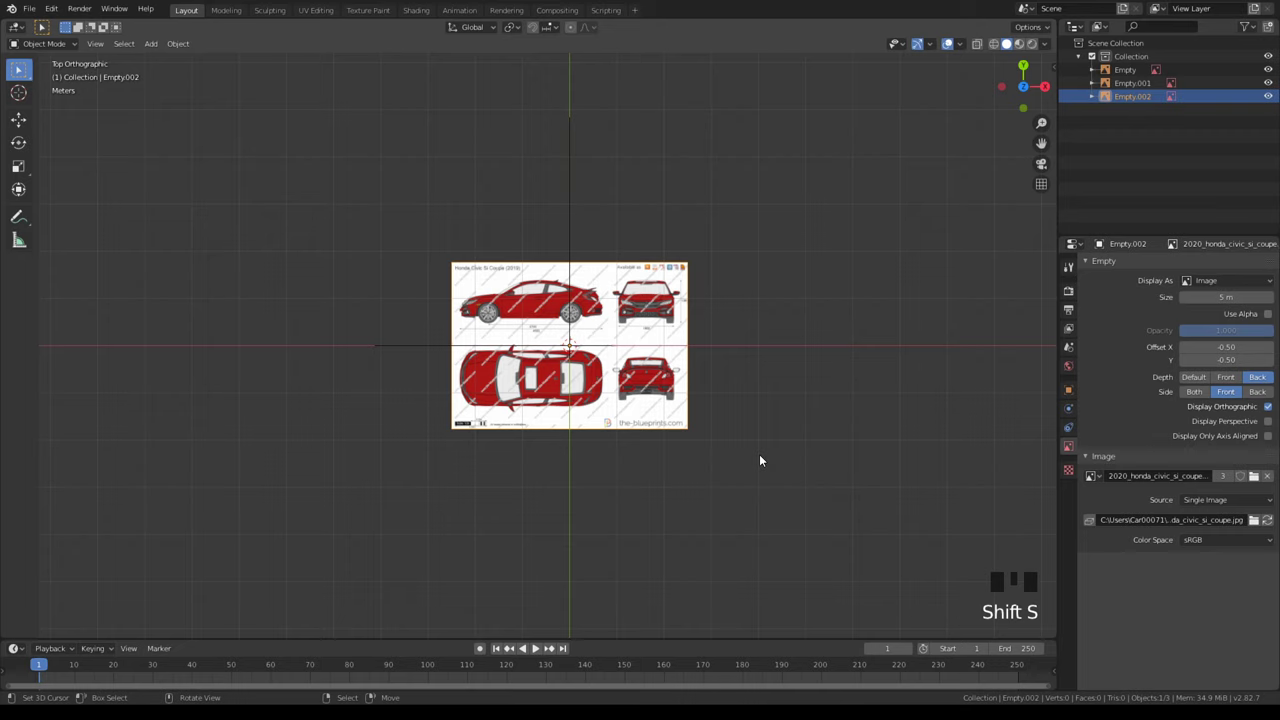
# - Enable Use Alpha for the third blueprint image and set its opacity to 0.5
pyautogui.scroll(-2, 760, 459)
pyautogui.keyDown('shift'); pyautogui.moveTo(790, 457); pyautogui.dragTo(568, 404, button='middle'); pyautogui.keyUp('shift')
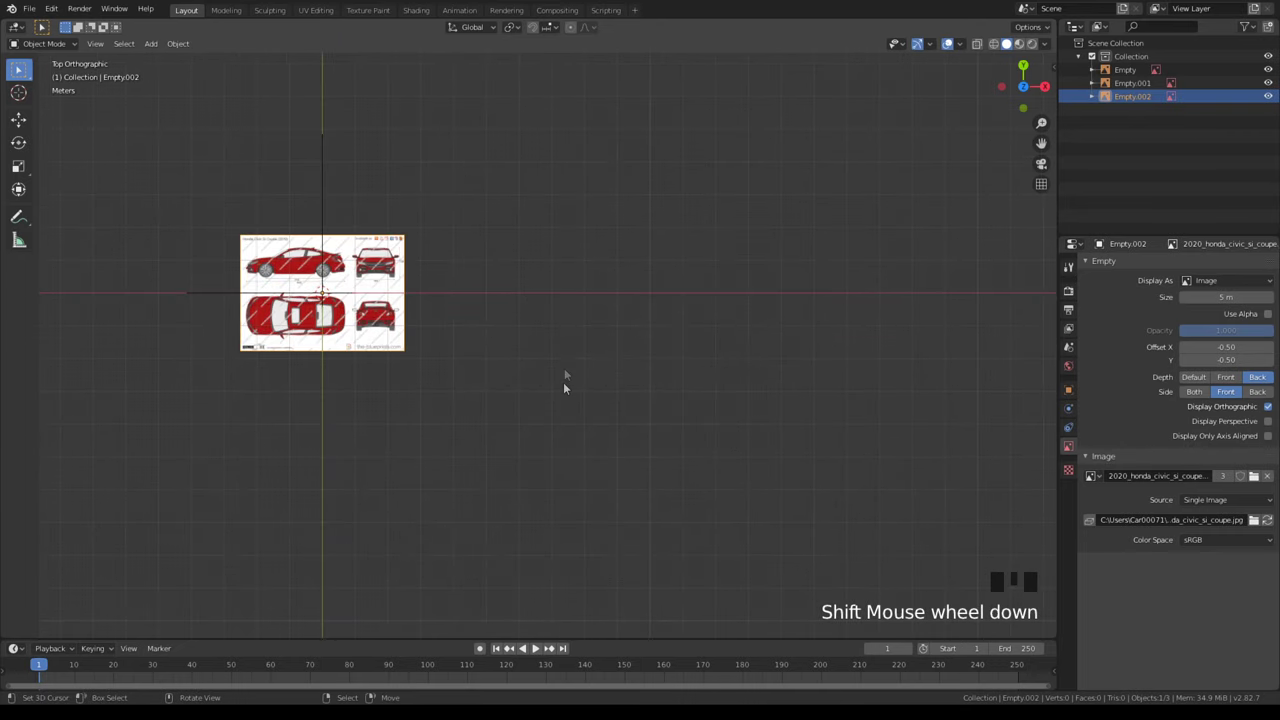
pyautogui.keyDown('shift'); pyautogui.moveTo(580, 390); pyautogui.dragTo(866, 509, button='middle'); pyautogui.keyUp('shift')
pyautogui.scroll(8, 866, 509)
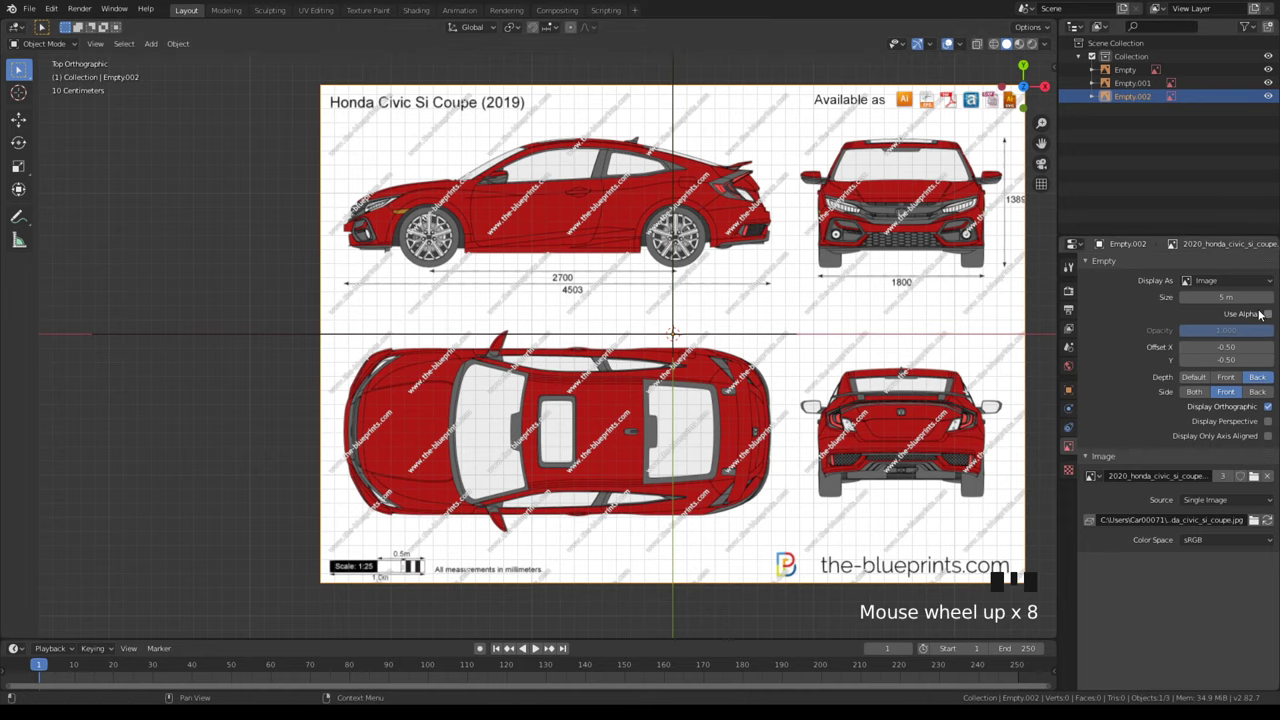
pyautogui.click(1266, 314)
pyautogui.click(1237, 331)
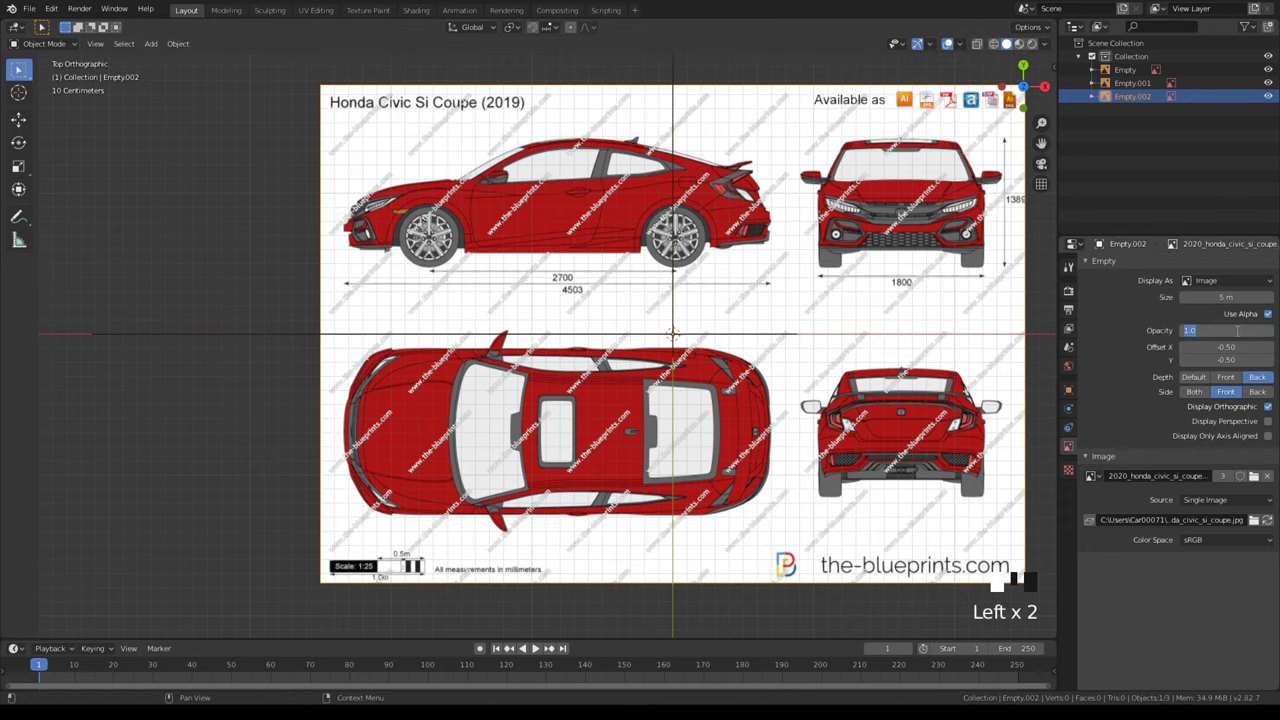
pyautogui.write('0.5')
pyautogui.press('Return')
# - Rotate the third blueprint by 90 degrees and then a further 180 degrees in the top view
pyautogui.keyDown('shift'); pyautogui.moveTo(782, 364); pyautogui.dragTo(606, 421, button='middle'); pyautogui.keyUp('shift')
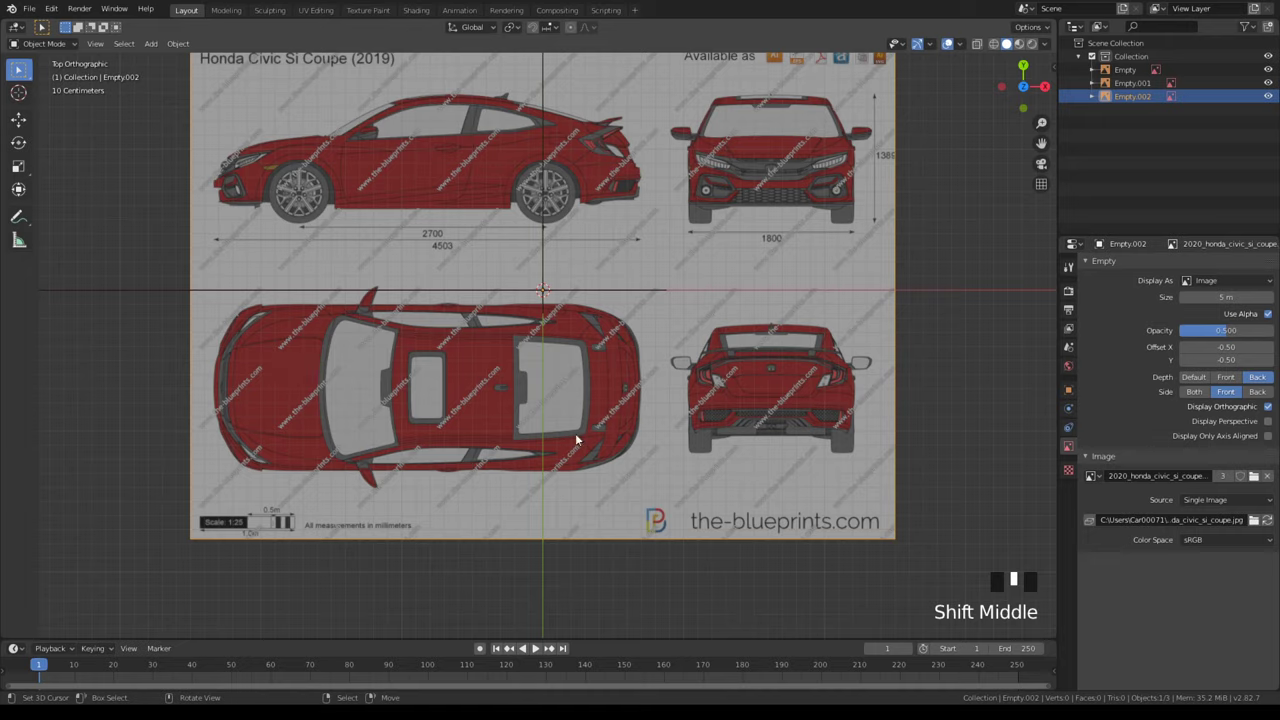
pyautogui.scroll(-3, 575, 438)
pyautogui.write('r90')
pyautogui.press('Return')
pyautogui.press('r')
pyautogui.rightClick(560, 596)
pyautogui.write('r')
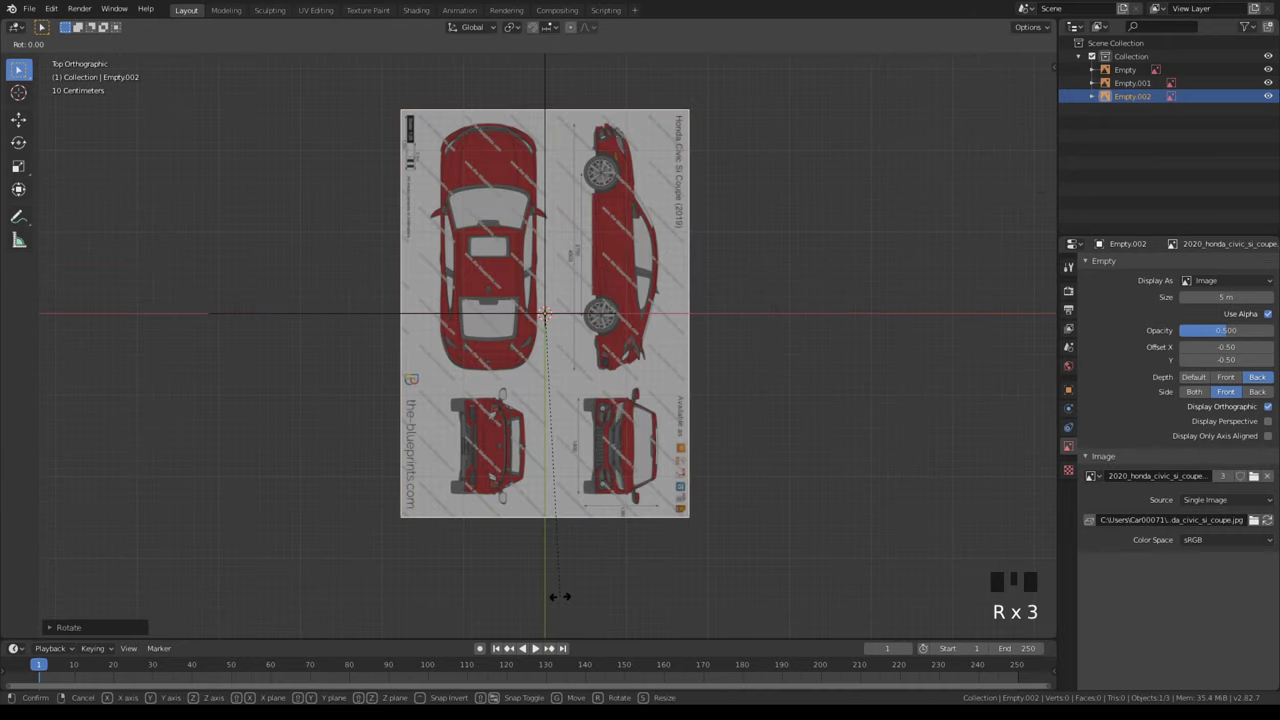
pyautogui.write('180')
pyautogui.press('Return')
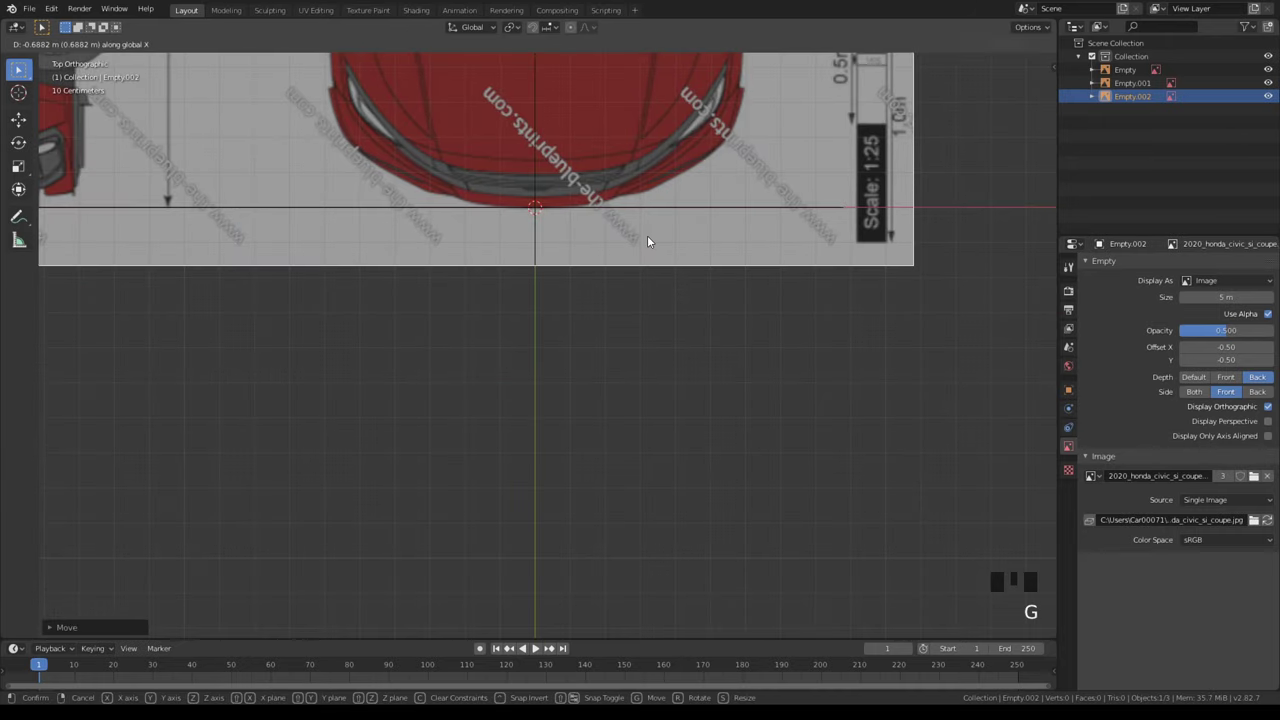
# - Position the third blueprint with the top-view car's front bumper at the X axis and its centreline on the Y axis
pyautogui.click(647, 236)
pyautogui.scroll(-4, 640, 200)
pyautogui.keyDown('shift'); pyautogui.moveTo(635, 158); pyautogui.dragTo(618, 413, button='middle'); pyautogui.keyUp('shift')
pyautogui.scroll(3, 618, 413)
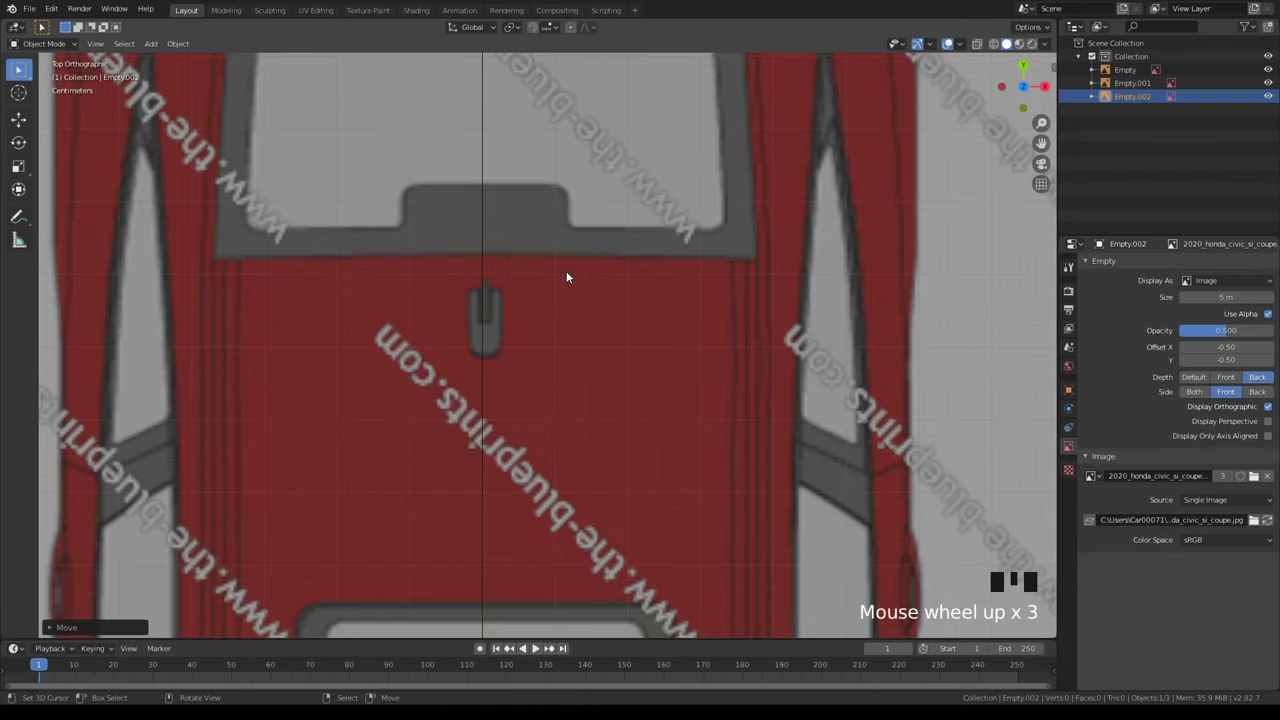
pyautogui.press('g')
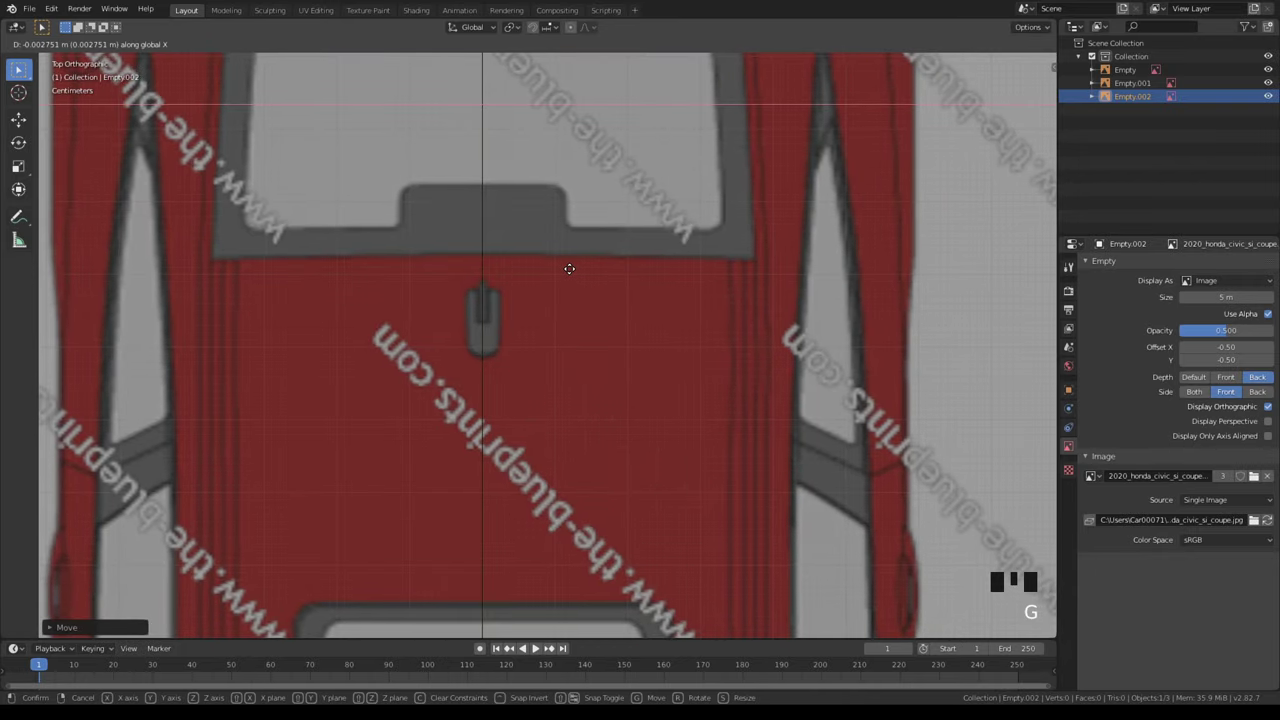
pyautogui.click(564, 267)
pyautogui.scroll(-5, 564, 270)
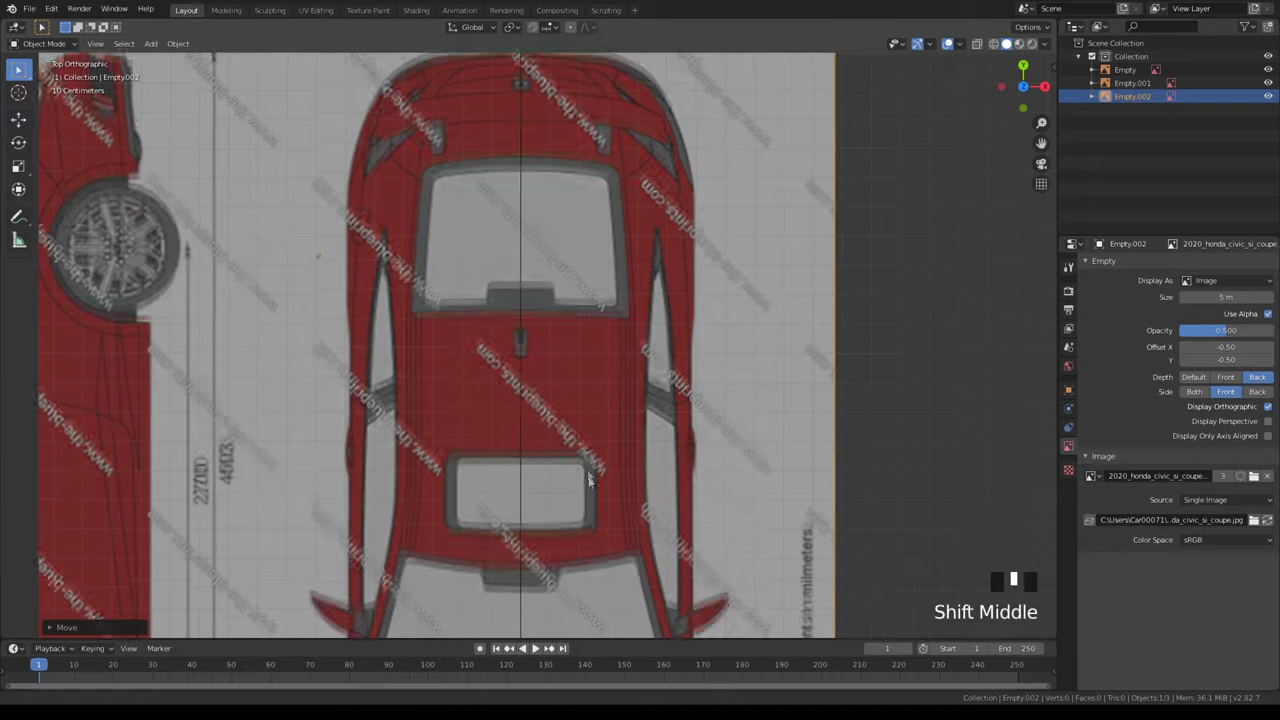
pyautogui.keyDown('shift'); pyautogui.moveTo(591, 480); pyautogui.dragTo(598, 64, button='middle'); pyautogui.keyUp('shift')
pyautogui.keyDown('shift'); pyautogui.moveTo(548, 394); pyautogui.dragTo(496, 424, button='middle'); pyautogui.keyUp('shift')
pyautogui.scroll(7, 524, 203)
pyautogui.press('g')
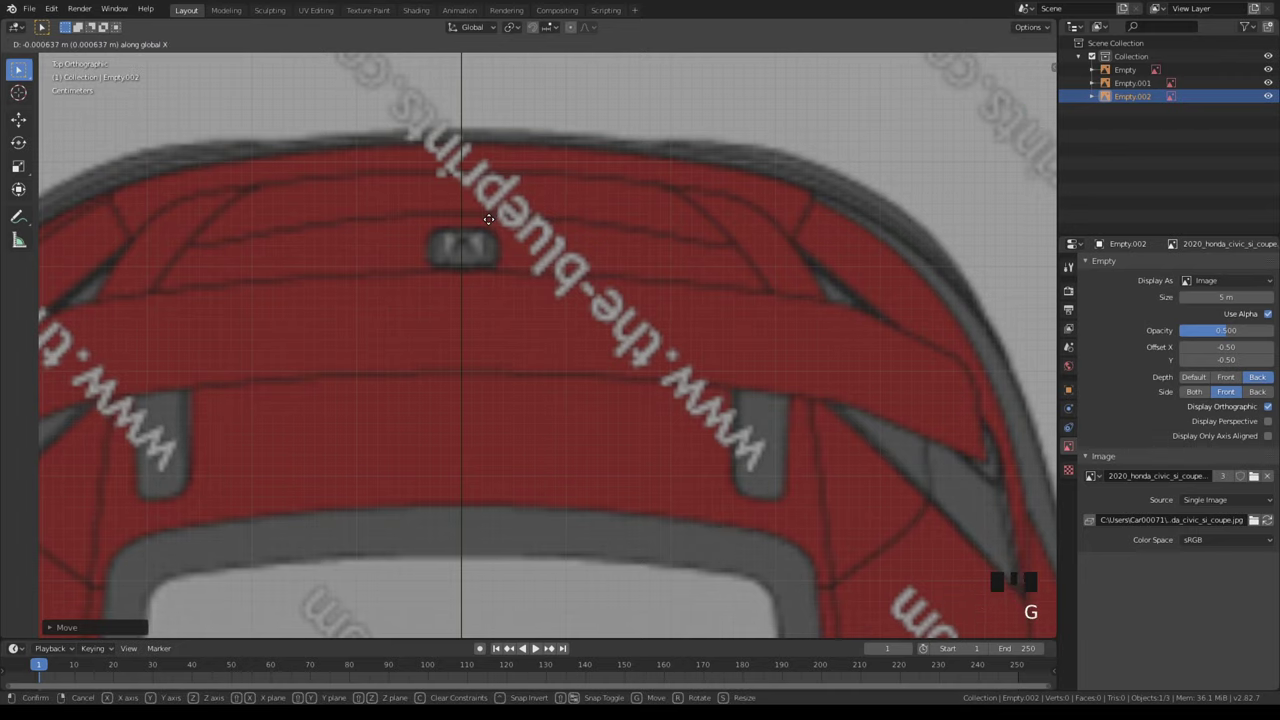
pyautogui.press('Escape')
# - Switch to the back orthographic view and add the same Civic blueprint as a fourth background image
pyautogui.scroll(-7, 583, 340)
pyautogui.press('KP_1')
pyautogui.moveTo(583, 346); pyautogui.dragTo(548, 414, button='middle')
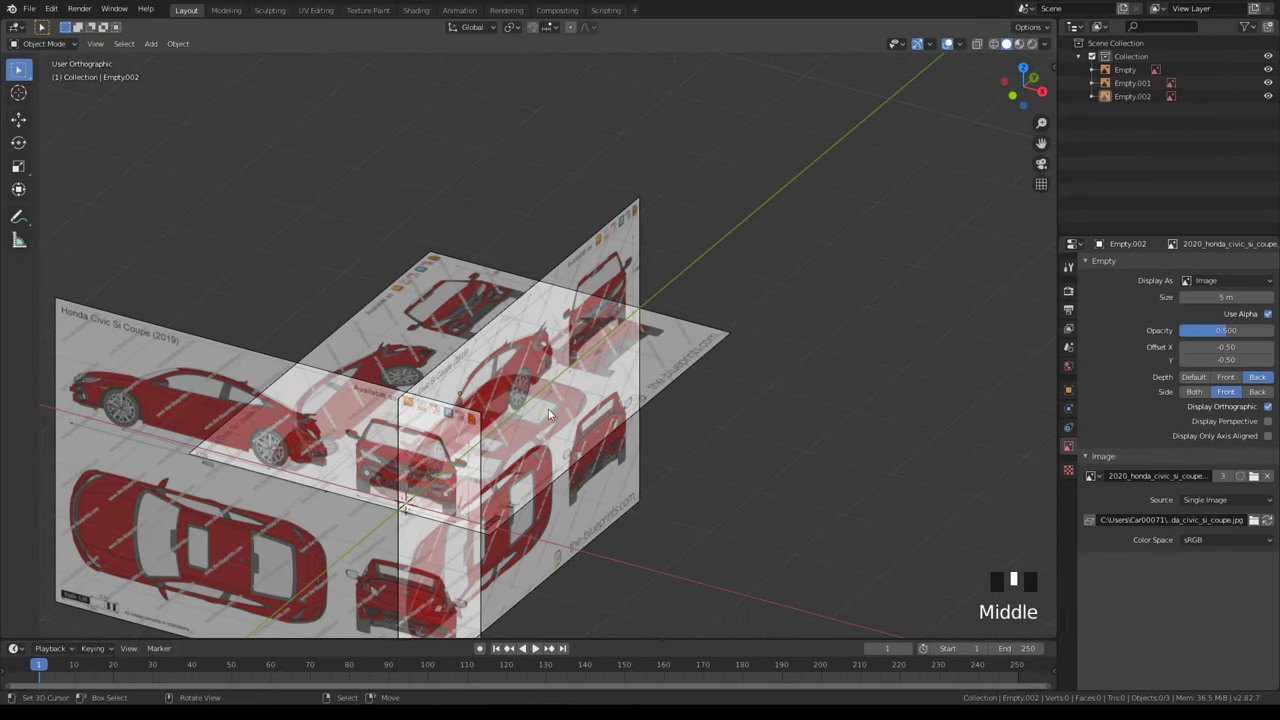
pyautogui.press('KP_3')
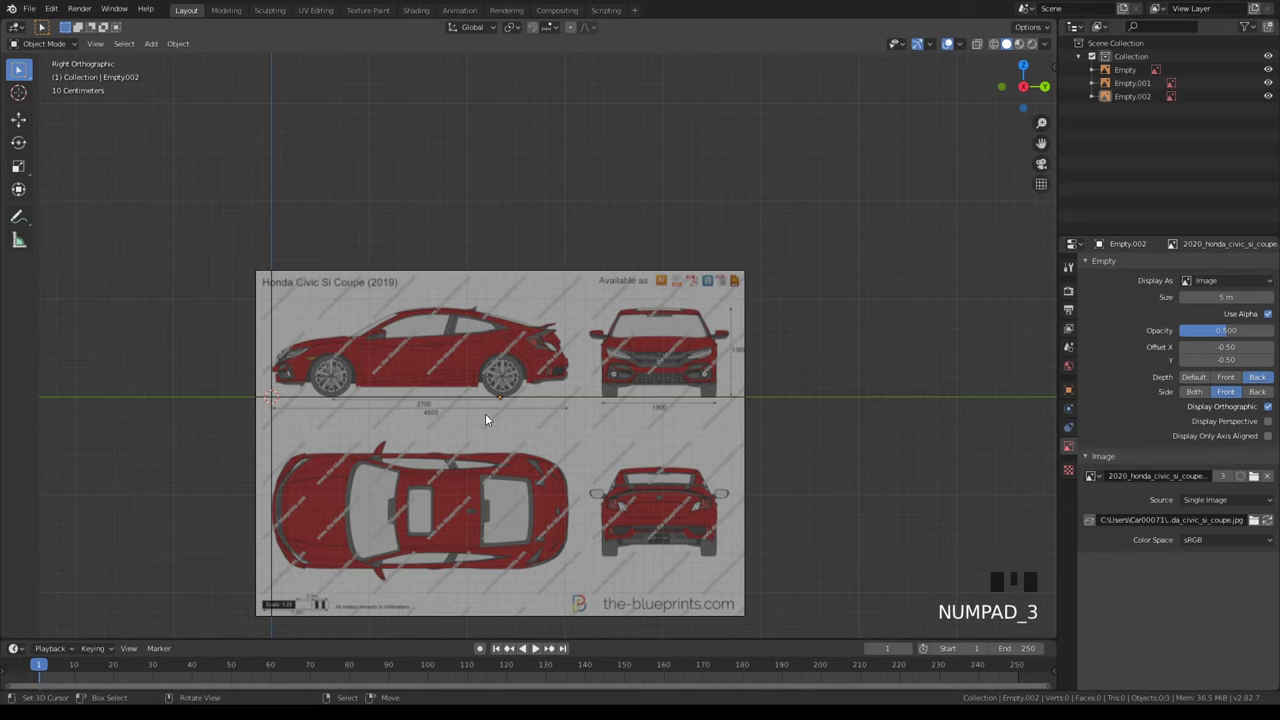
pyautogui.press('ctrl+KP_1')
pyautogui.hotkey('shift', 'a')
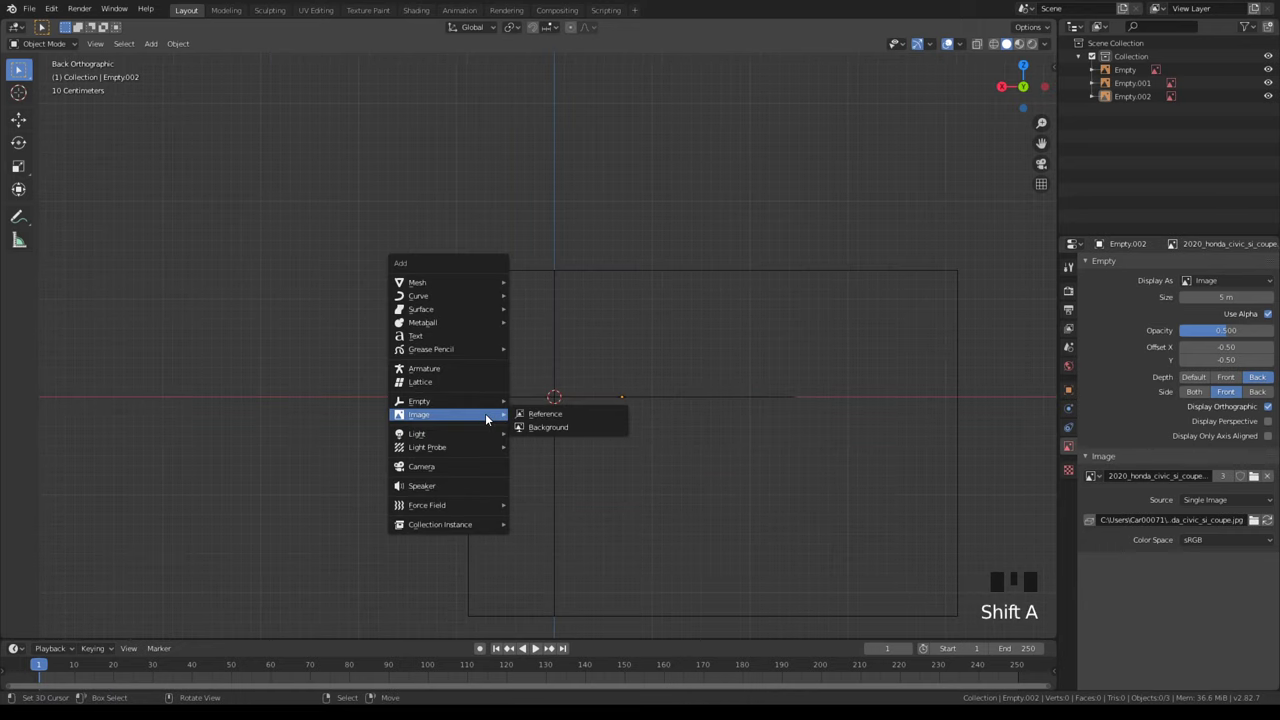
pyautogui.click(533, 428)
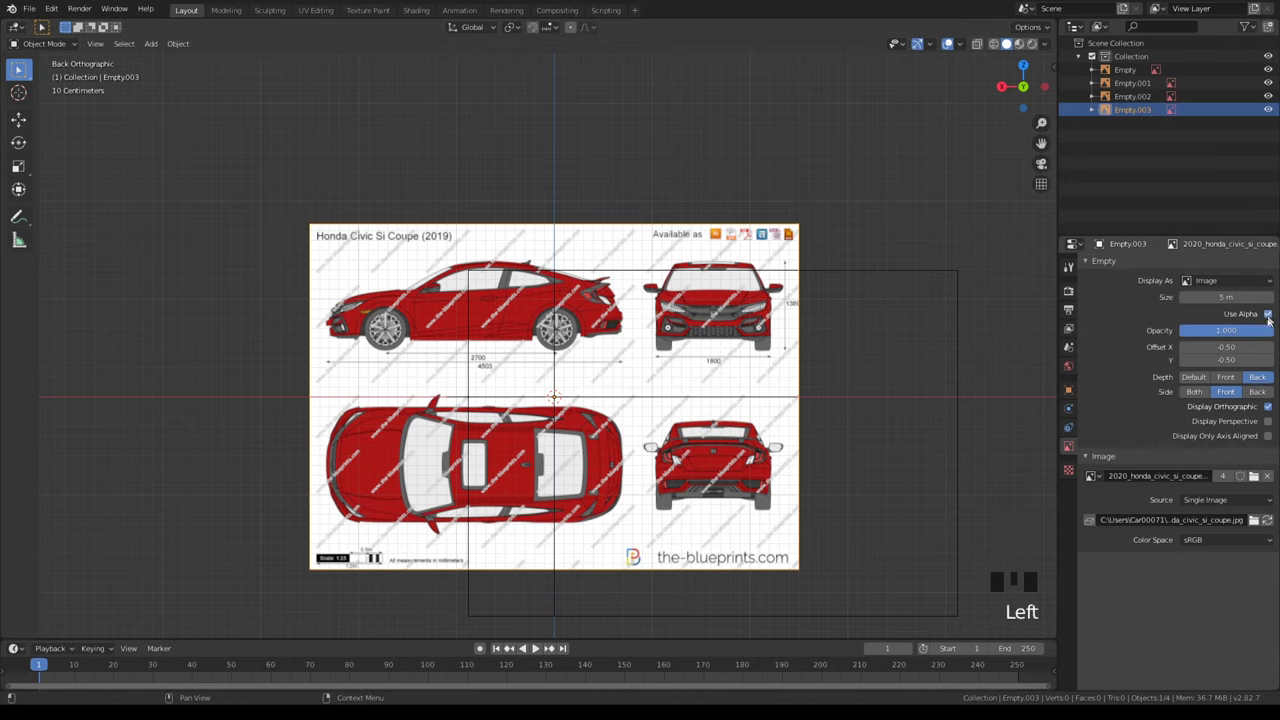
# - Set the opacity of the fourth blueprint image to 0.5
pyautogui.doubleClick(1255, 331)
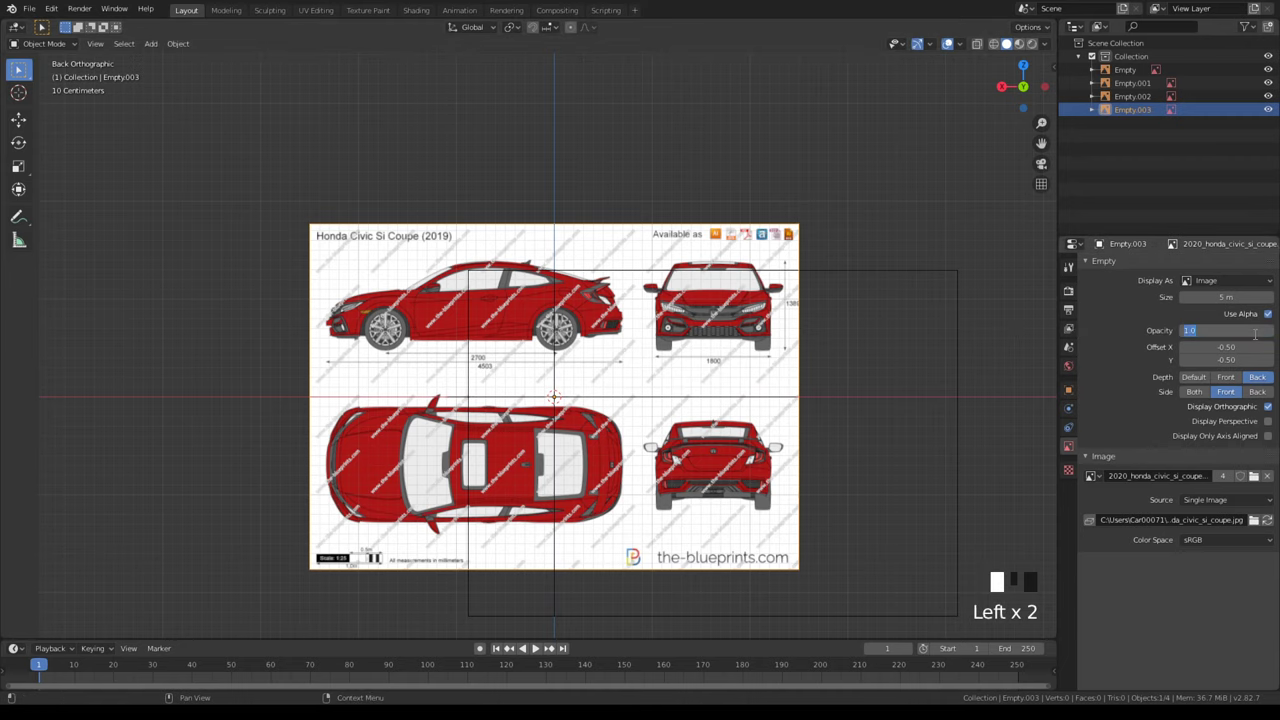
pyautogui.write('0.5')
pyautogui.press('Return')
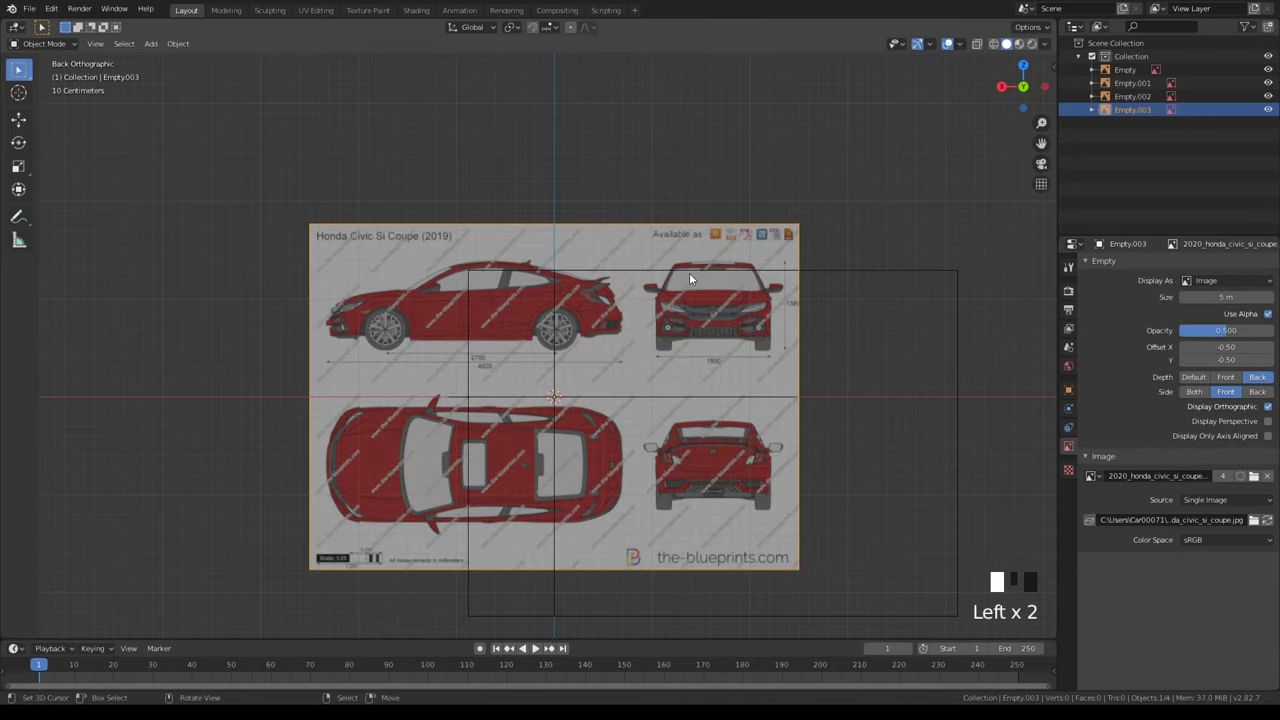
# - Raise the fourth blueprint along Z until the wheels of its back-view car rest on the X axis
pyautogui.keyDown('shift'); pyautogui.moveTo(721, 495); pyautogui.dragTo(675, 399, button='middle'); pyautogui.keyUp('shift')
pyautogui.scroll(3, 675, 399)
pyautogui.press('g')
pyautogui.press('z')
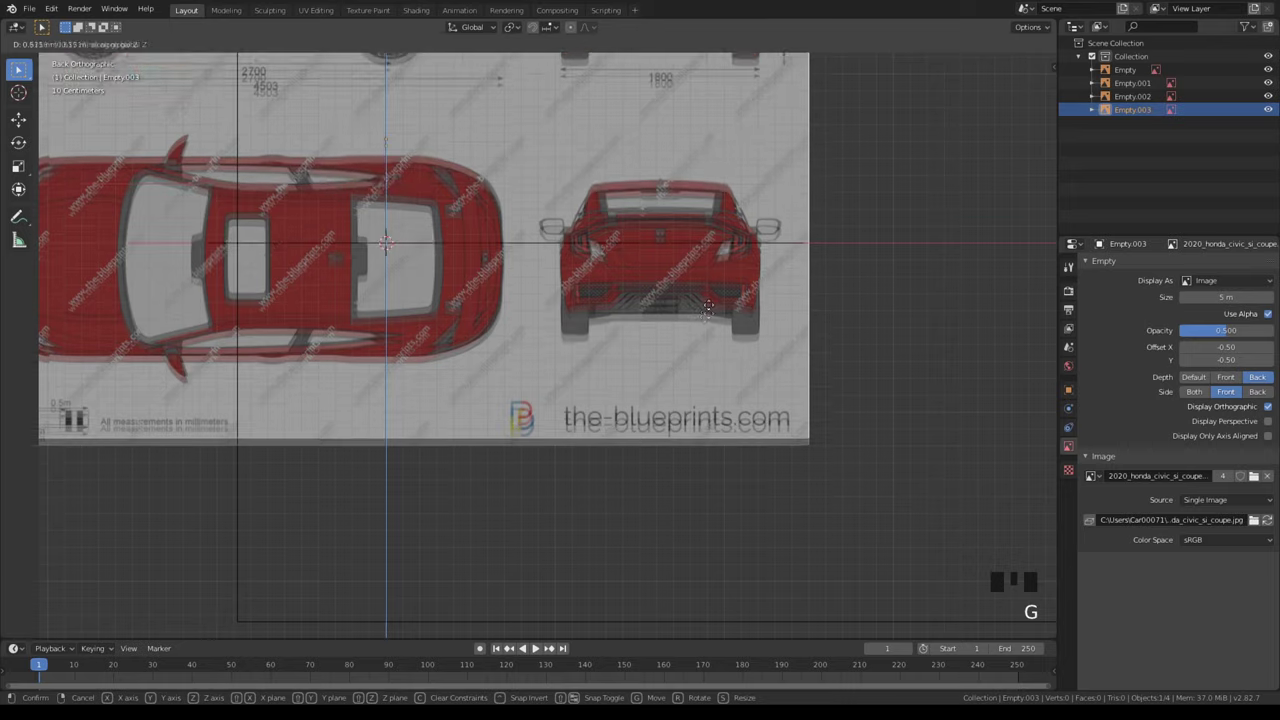
pyautogui.click(703, 221)
# - Shift the fourth blueprint along X to bring its back-view car over the Z axis
pyautogui.press('g')
pyautogui.press('x')
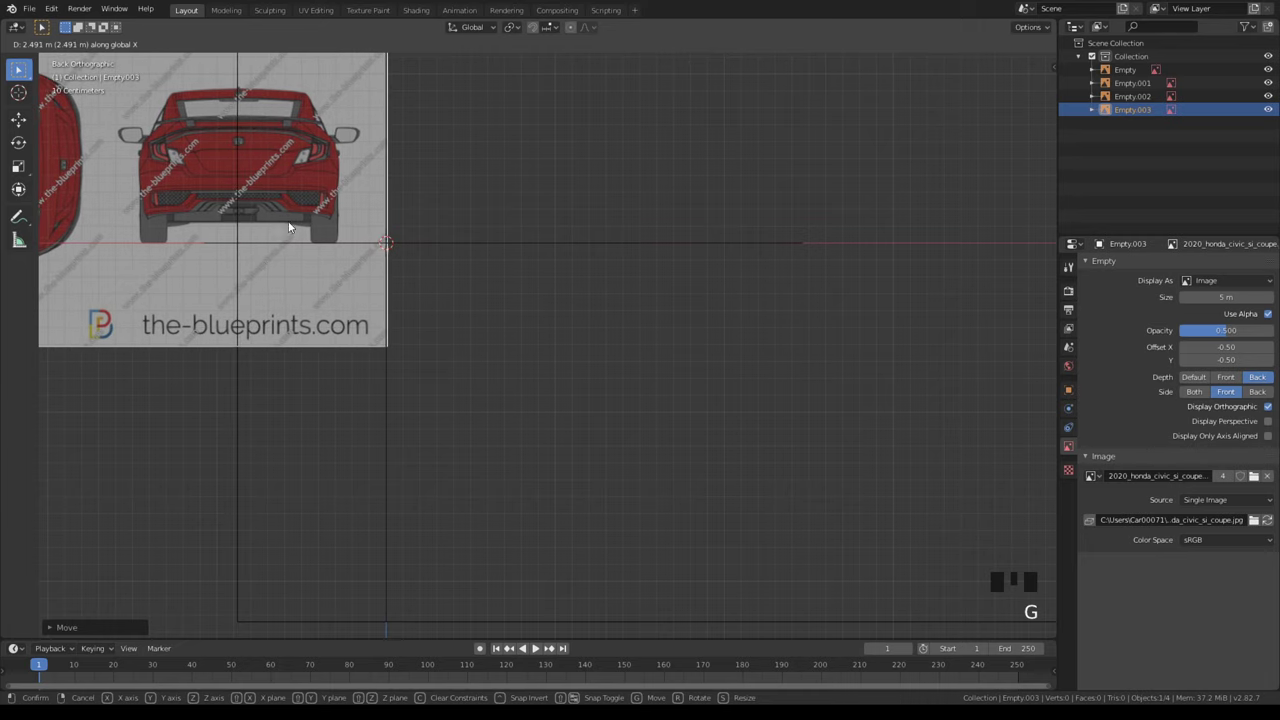
pyautogui.click(289, 225)
pyautogui.keyDown('shift'); pyautogui.moveTo(349, 240); pyautogui.dragTo(576, 463, button='middle'); pyautogui.keyUp('shift')
pyautogui.scroll(-5, 580, 466)
pyautogui.press('g')
pyautogui.press('x')
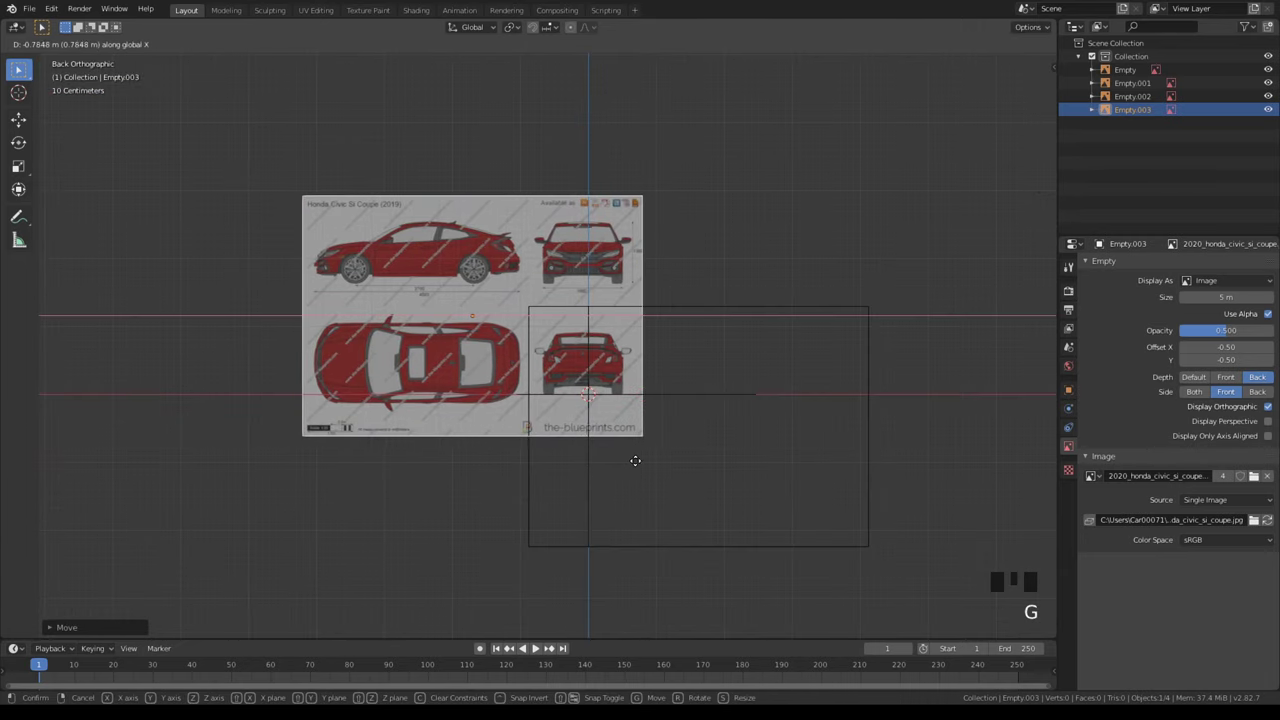
pyautogui.click(641, 462)
pyautogui.scroll(6, 660, 468)
pyautogui.keyDown('shift'); pyautogui.moveTo(735, 371); pyautogui.dragTo(634, 297, button='middle'); pyautogui.keyUp('shift')
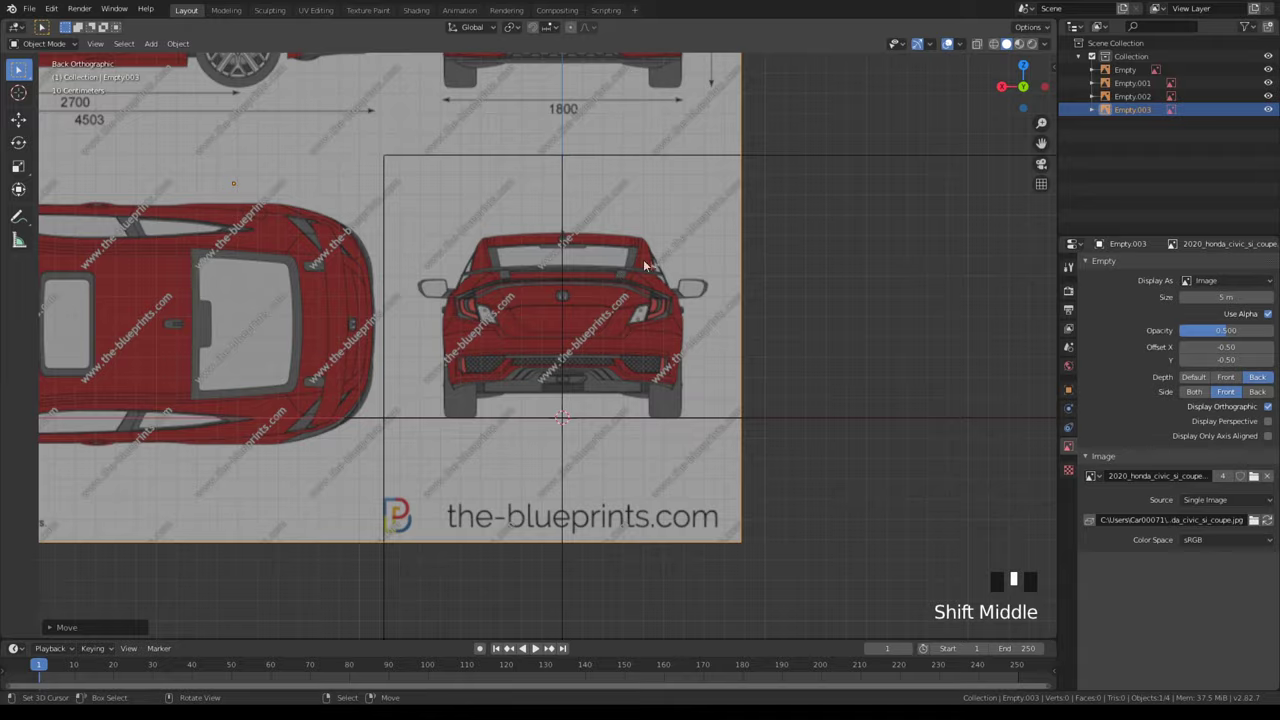
# - Fine-tune the fourth blueprint along X so the back-view car's centreline lies exactly on the Z axis
pyautogui.scroll(5, 642, 270)
pyautogui.keyDown('shift'); pyautogui.moveTo(650, 236); pyautogui.dragTo(650, 262, button='middle'); pyautogui.keyUp('shift')
pyautogui.scroll(2, 674, 181)
pyautogui.press('g')
pyautogui.press('x')
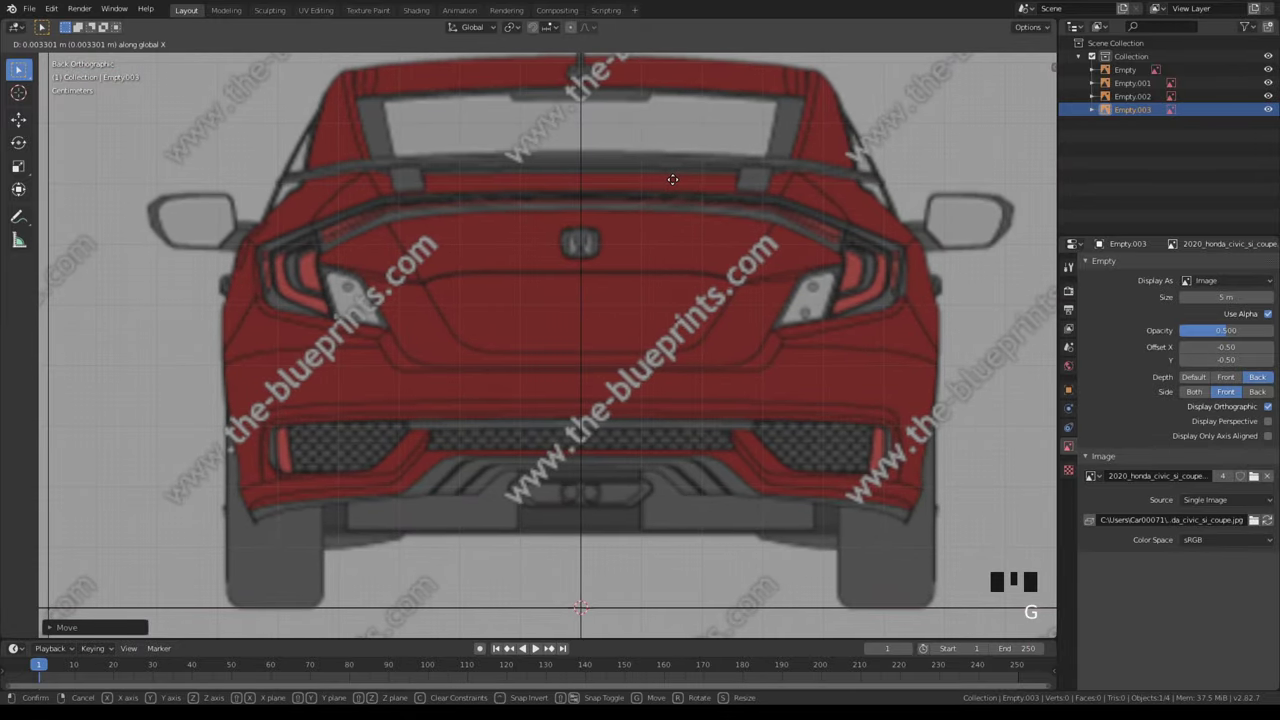
pyautogui.scroll(-2, 672, 190)
pyautogui.scroll(1, 600, 120)
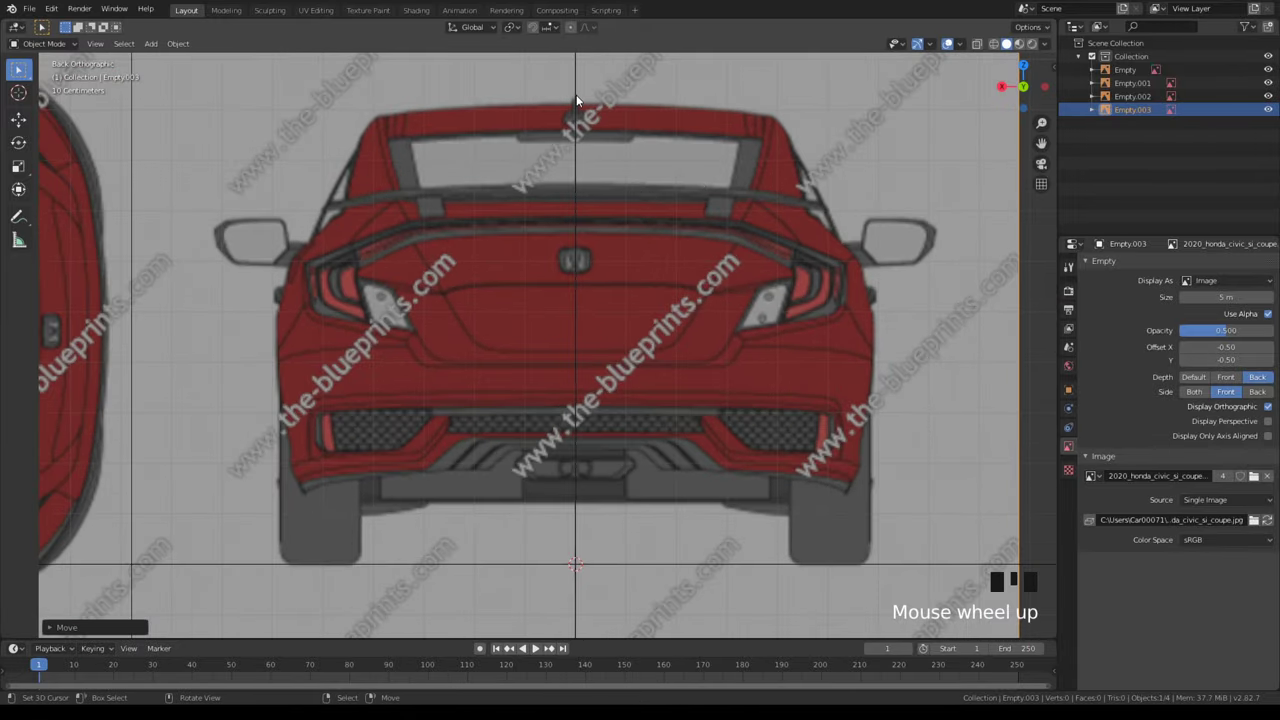
# - Select the first, front-view blueprint and move it far back along the positive Y axis, away from the modelling area
pyautogui.rightClick(694, 162)
pyautogui.scroll(-7, 664, 330)
pyautogui.moveTo(664, 330); pyautogui.dragTo(712, 366, button='middle')
pyautogui.press('a')
pyautogui.press('a')
pyautogui.scroll(4, 650, 400)
pyautogui.moveTo(638, 404)
pyautogui.mouseDown(button='middle')
pyautogui.moveTo(926, 423)
pyautogui.moveTo(717, 394)
pyautogui.moveTo(651, 414)
pyautogui.moveTo(548, 401)
pyautogui.moveTo(523, 392)
pyautogui.moveTo(489, 325)
pyautogui.moveTo(640, 395)
pyautogui.moveTo(620, 402)
pyautogui.mouseUp(button='middle')
pyautogui.scroll(-5, 548, 401)
pyautogui.rightClick(489, 325)
pyautogui.rightClick(515, 313)
pyautogui.scroll(-5, 515, 313)
pyautogui.press('g')
pyautogui.press('y')
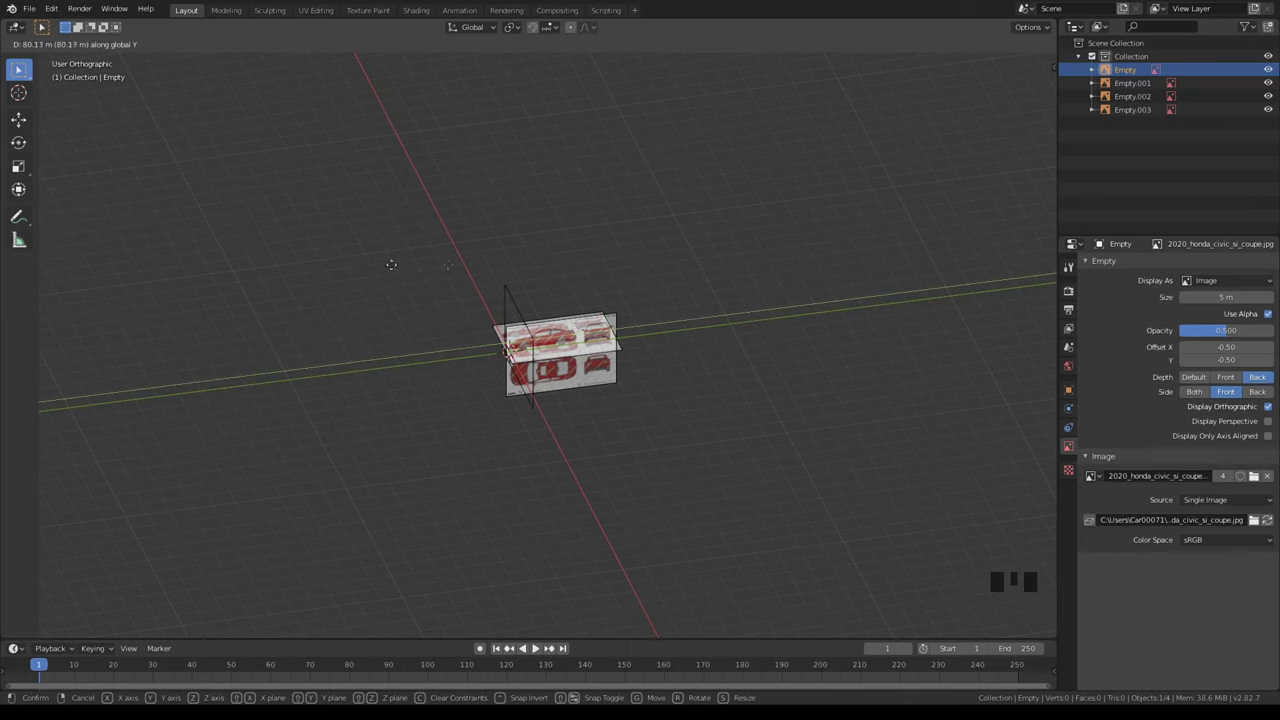
pyautogui.click(322, 254)
pyautogui.moveTo(376, 257); pyautogui.dragTo(690, 282, button='middle')
pyautogui.scroll(-7, 680, 300)
pyautogui.scroll(3, 680, 309)
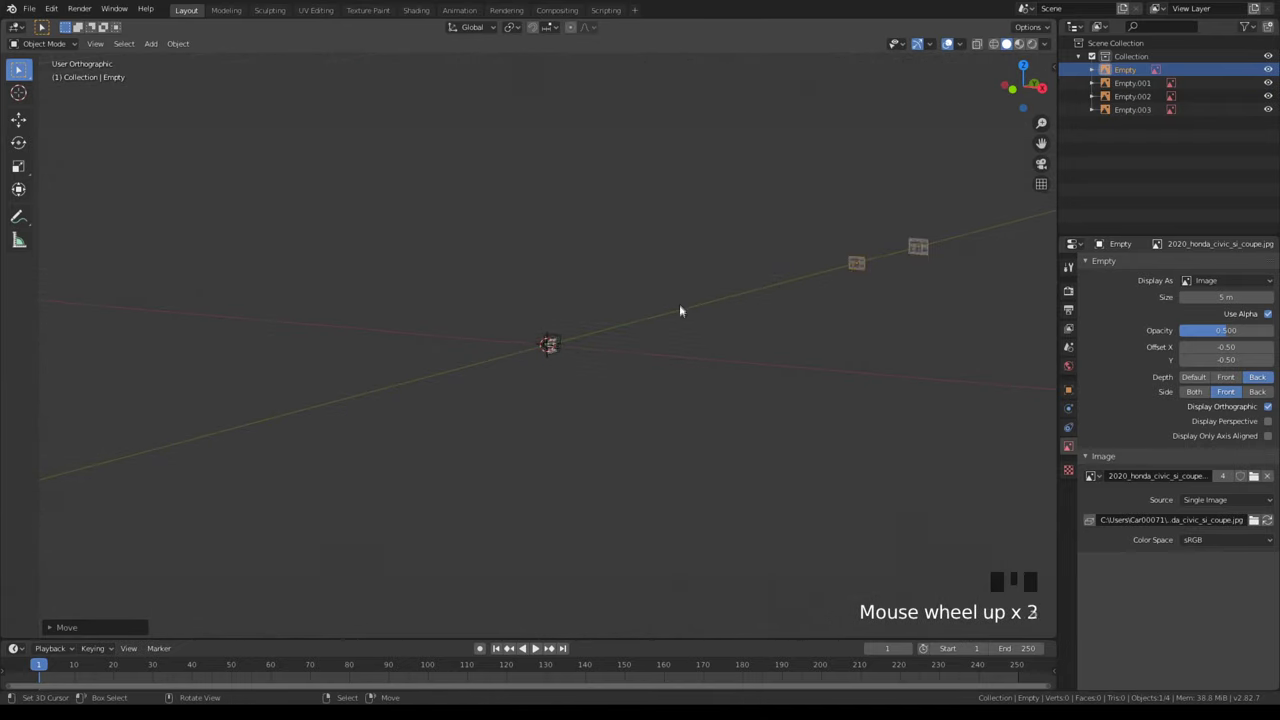
# - Select the horizontal top-view blueprint and move it far below the origin along the Z axis
pyautogui.scroll(7, 675, 345)
pyautogui.click(557, 327)
pyautogui.moveTo(557, 327); pyautogui.dragTo(575, 432, button='middle')
pyautogui.scroll(-7, 700, 412)
pyautogui.scroll(6, 690, 434)
pyautogui.scroll(12, 690, 435)
pyautogui.rightClick(604, 356)
pyautogui.moveTo(657, 394); pyautogui.dragTo(720, 436, button='middle')
pyautogui.press('g')
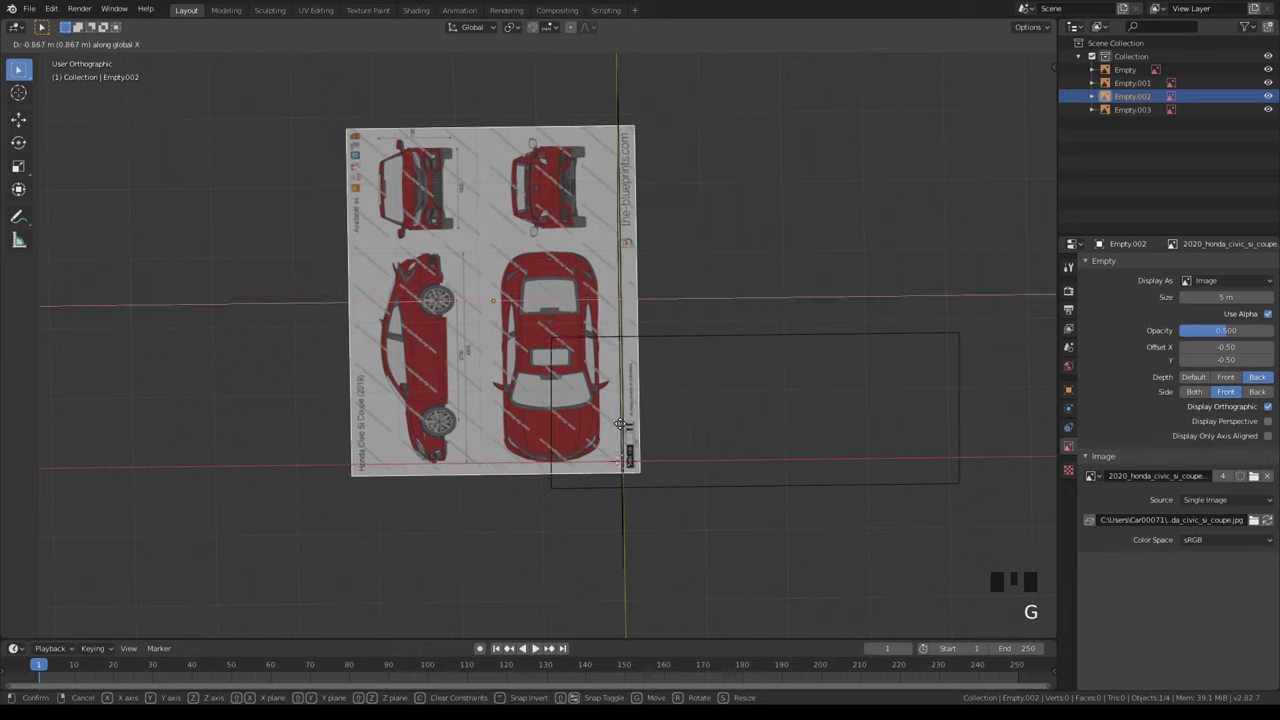
pyautogui.rightClick(302, 442)
pyautogui.scroll(-1, 580, 466)
pyautogui.moveTo(581, 471); pyautogui.dragTo(511, 402, button='middle')
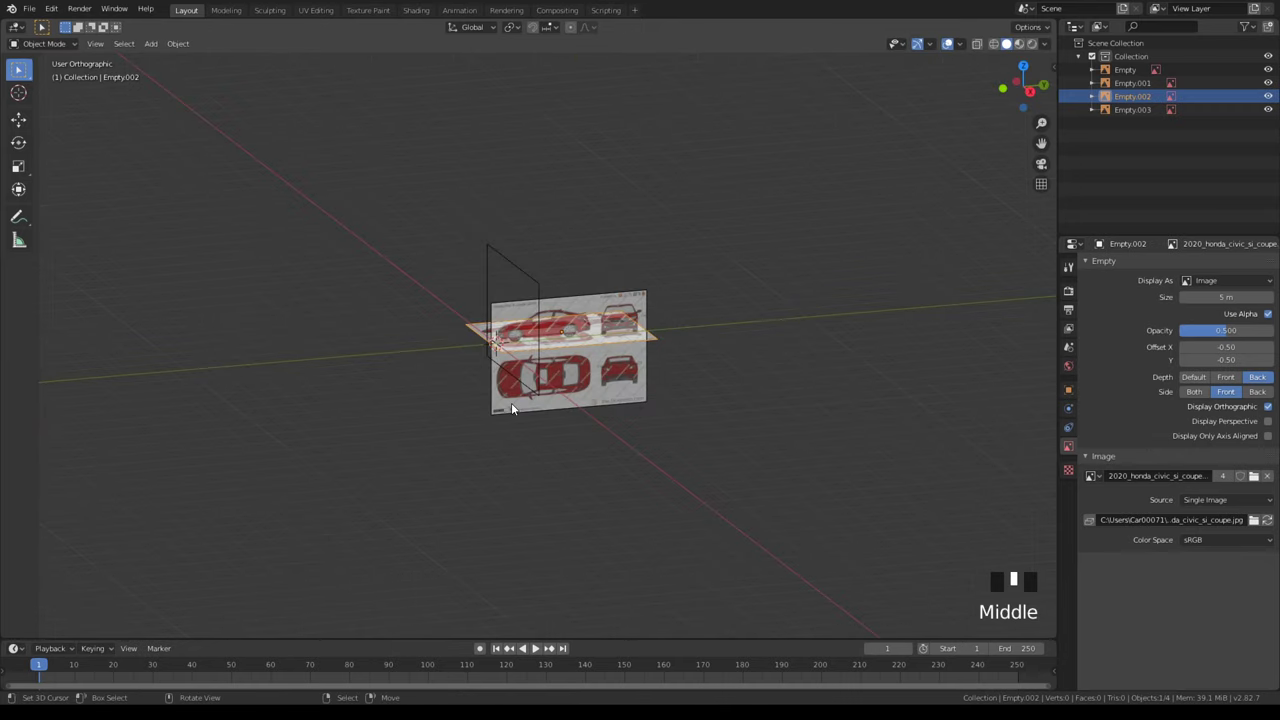
pyautogui.press('g')
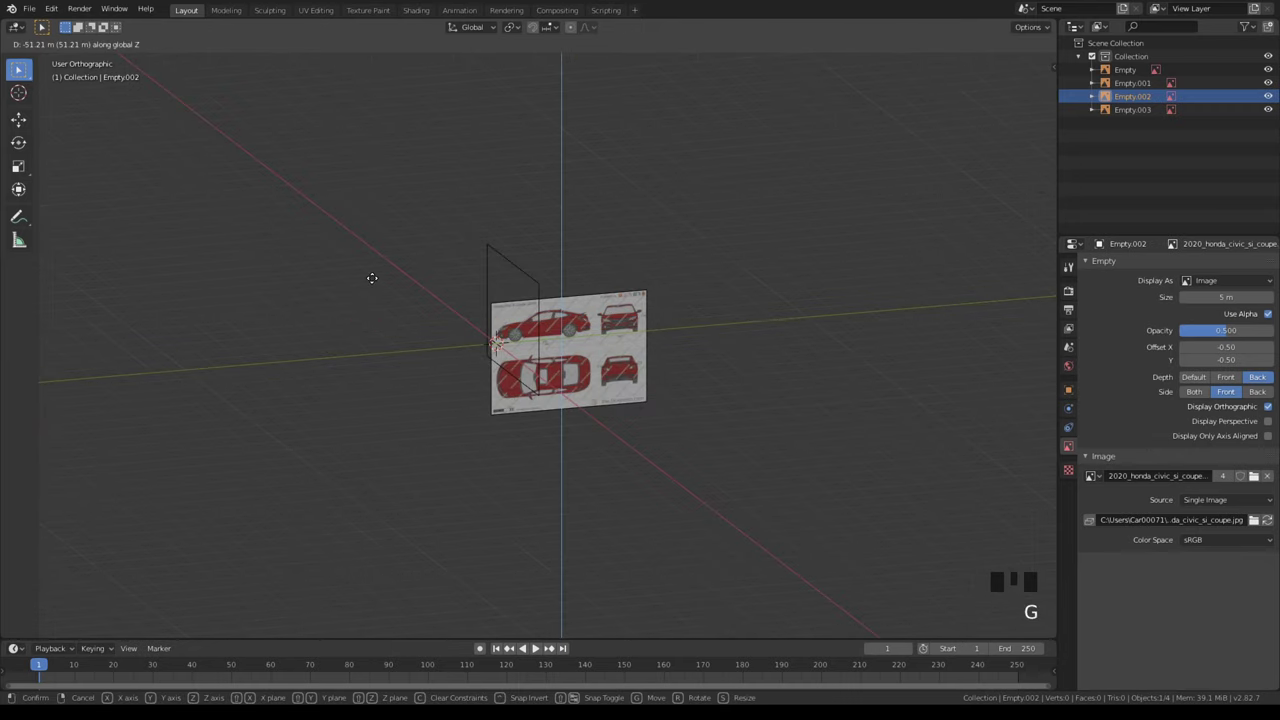
pyautogui.click(370, 297)
# - Select the side-view blueprint and move it about 160 m in the negative X direction
pyautogui.rightClick(607, 330)
pyautogui.moveTo(607, 330); pyautogui.dragTo(697, 374, button='middle')
pyautogui.scroll(-3, 697, 374)
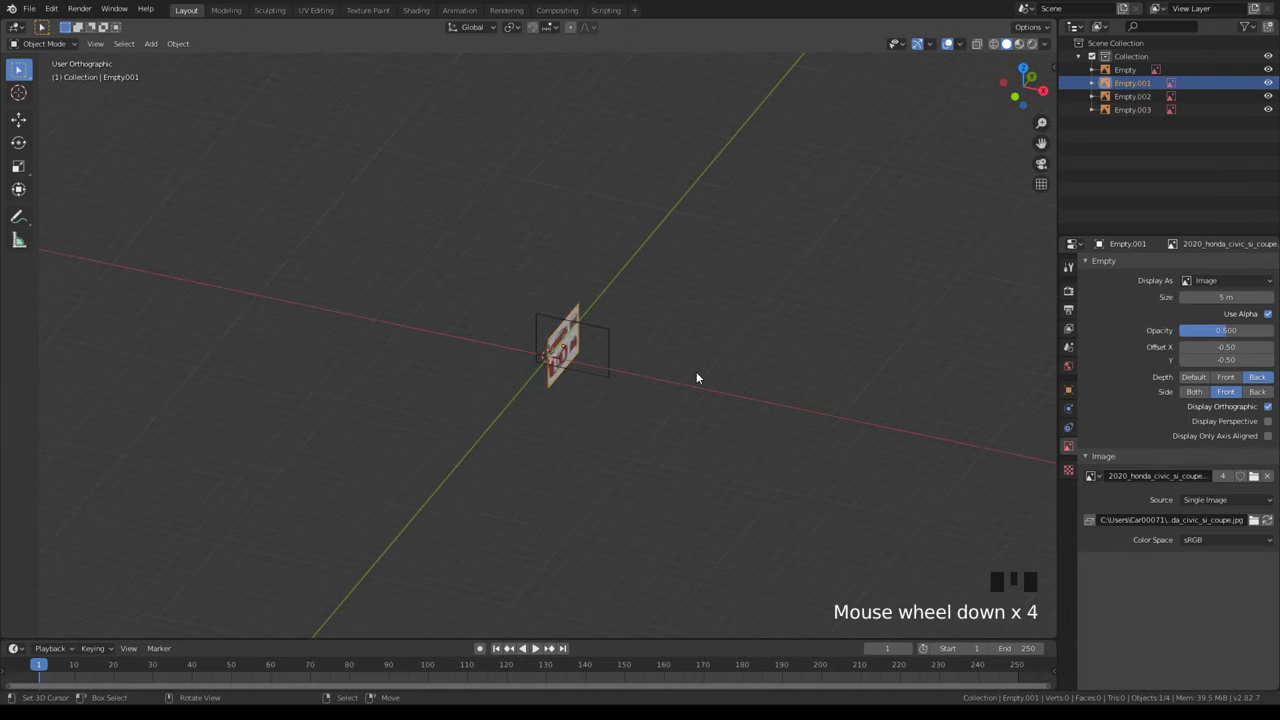
pyautogui.press('g')
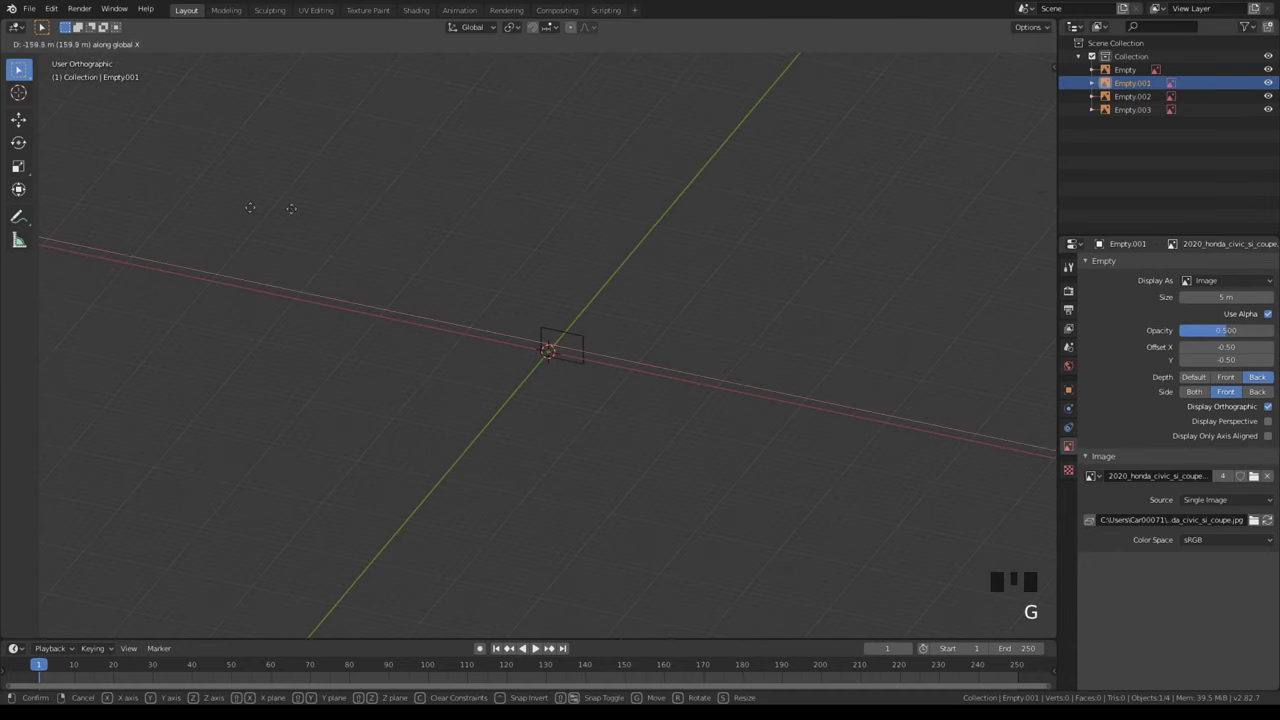
pyautogui.click(291, 209)
# - Select the back-view blueprint, Empty.003, near the origin
pyautogui.scroll(7, 665, 377)
pyautogui.rightClick(720, 357)
pyautogui.rightClick(678, 321)
pyautogui.moveTo(677, 320); pyautogui.dragTo(831, 554, button='middle')
pyautogui.scroll(-5, 603, 337)
pyautogui.press('g')
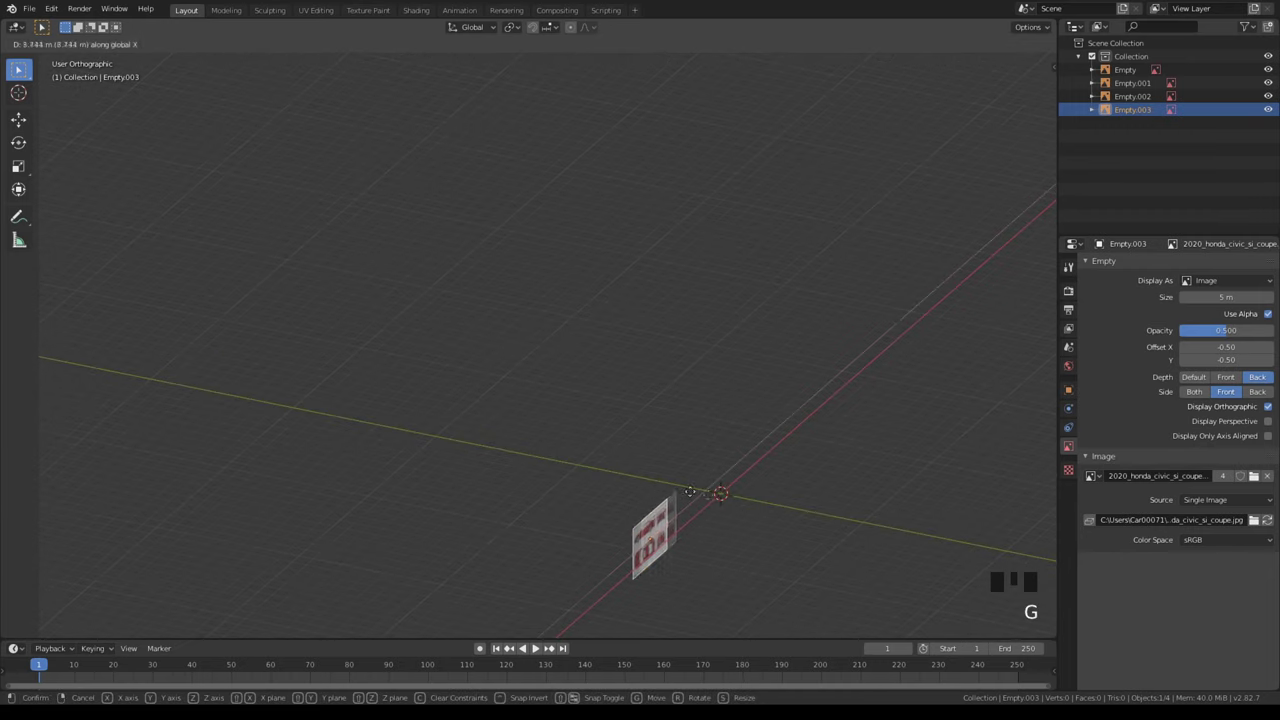
pyautogui.press('0')
pyautogui.press('s')
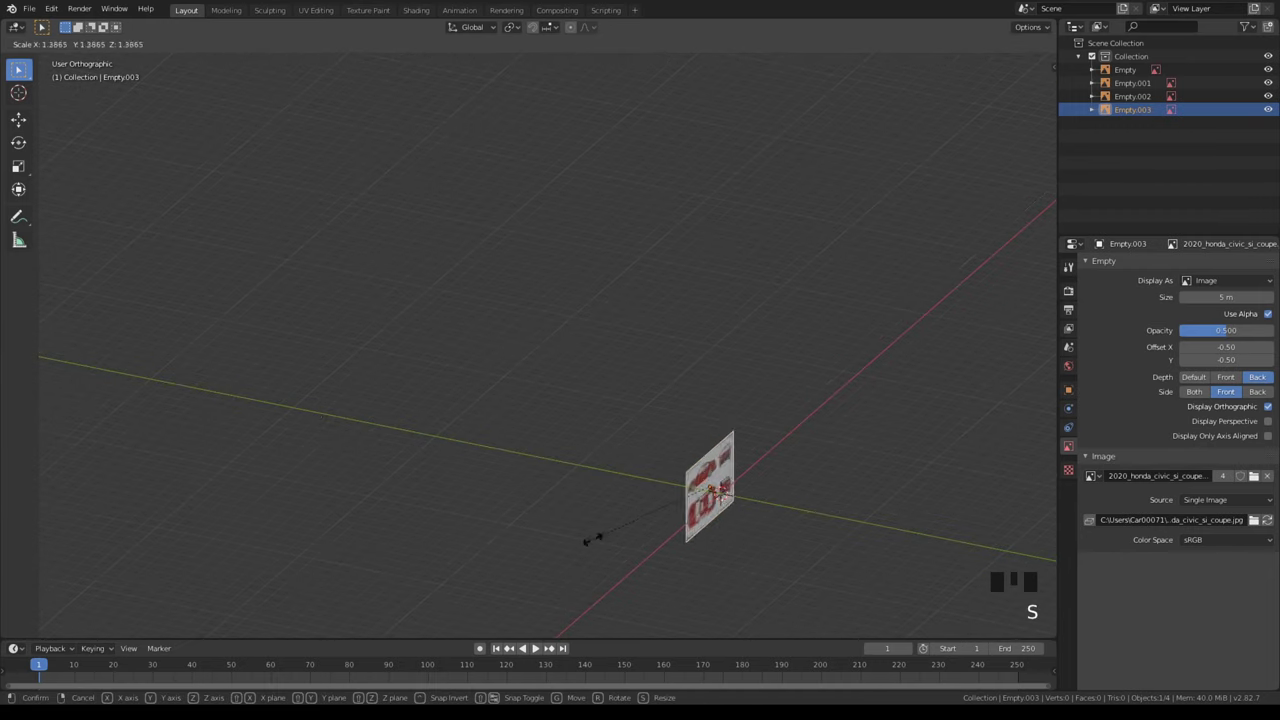
pyautogui.rightClick(580, 547)
pyautogui.press('g')
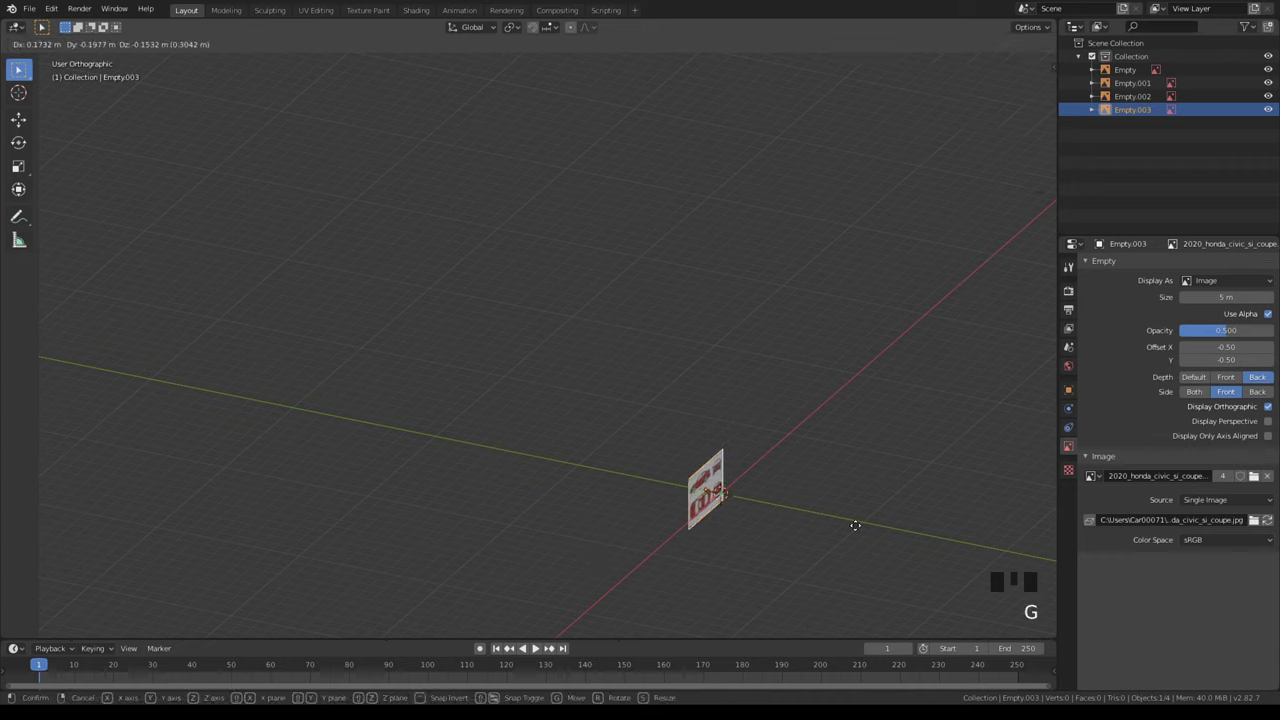
pyautogui.rightClick(873, 570)
# - Move the back-view blueprint far from the origin along the negative Y axis
pyautogui.press('g')
pyautogui.press('x')
pyautogui.press('y')
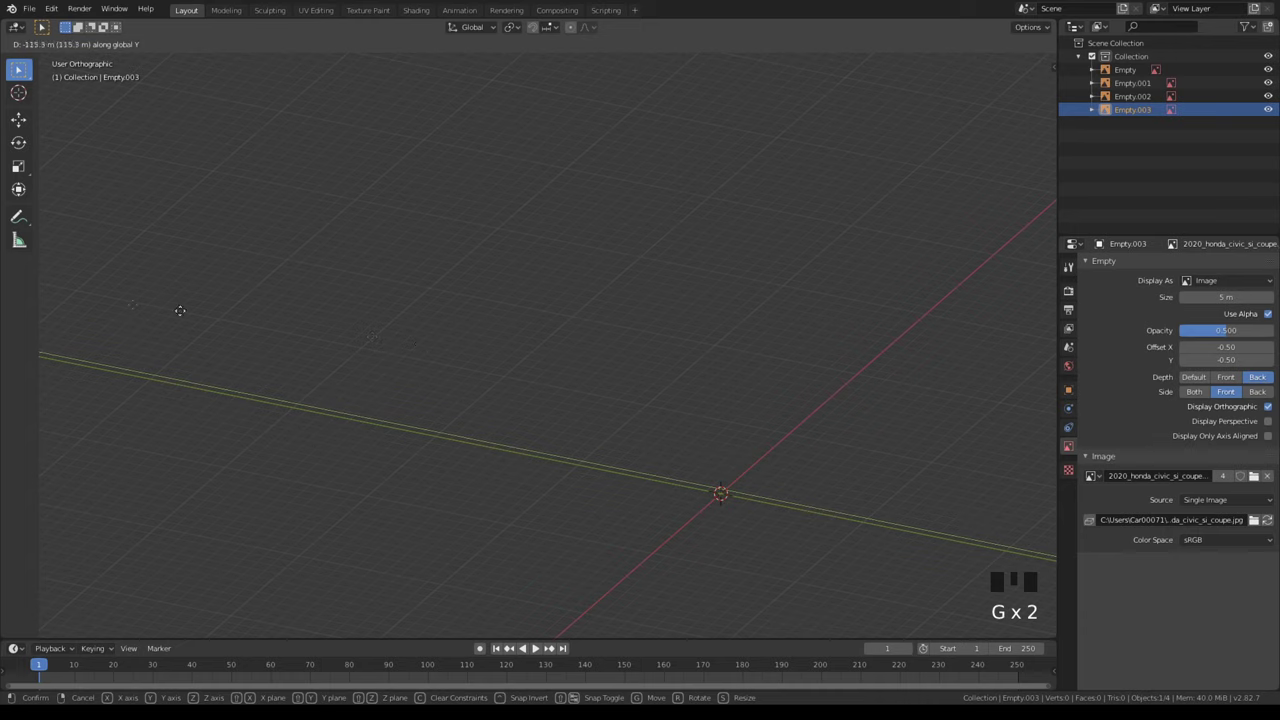
pyautogui.click(850, 294)
# - Inspect from several angles how the four blueprint images are spread around the origin
pyautogui.moveTo(521, 347); pyautogui.dragTo(663, 437, button='middle')
pyautogui.scroll(8, 662, 520)
pyautogui.moveTo(662, 520); pyautogui.dragTo(620, 483, button='middle')
pyautogui.scroll(-1, 648, 475)
pyautogui.scroll(-8, 648, 475)
pyautogui.scroll(-4, 629, 463)
pyautogui.scroll(-2, 580, 501)
pyautogui.scroll(-1, 715, 245)
pyautogui.moveTo(715, 245); pyautogui.dragTo(617, 575, button='middle')
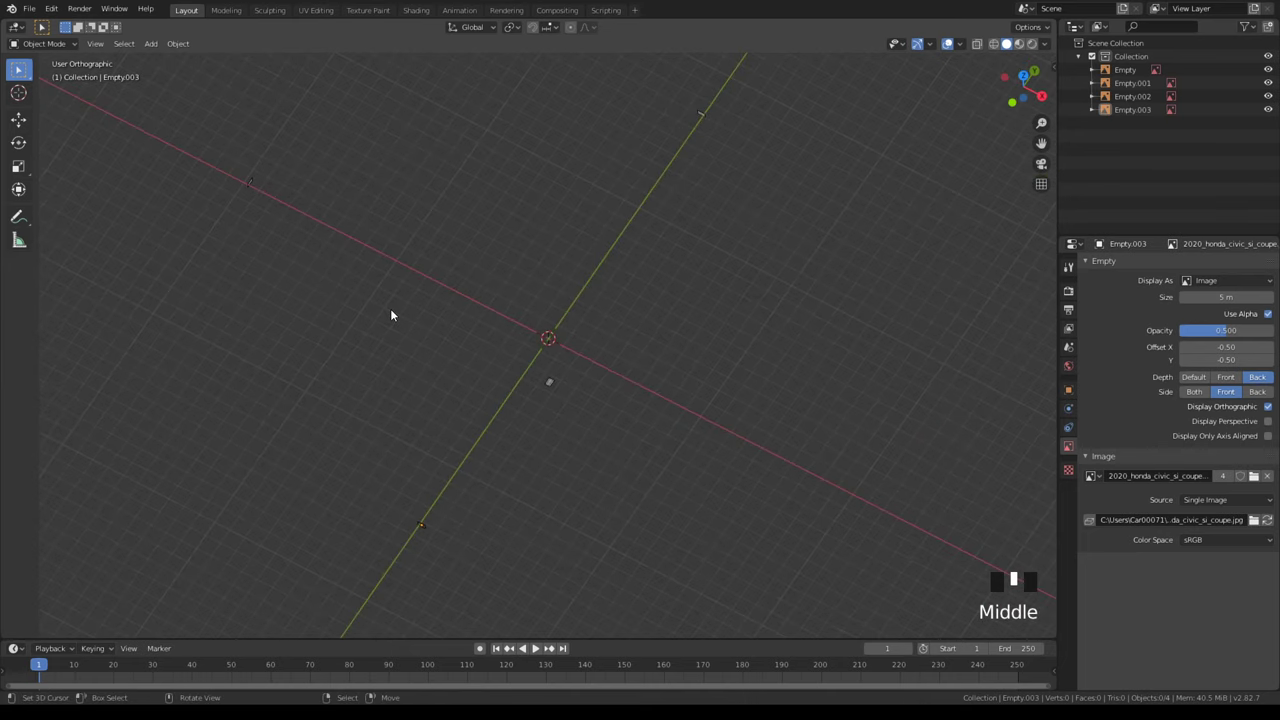
# - Examine the front-view blueprint's alignment with the axes in the front orthographic view
pyautogui.press('KP_1')
pyautogui.scroll(10, 521, 531)
pyautogui.scroll(3, 636, 474)
pyautogui.scroll(4, 636, 470)
pyautogui.keyDown('shift'); pyautogui.moveTo(643, 518); pyautogui.dragTo(644, 435, button='middle'); pyautogui.keyUp('shift')
pyautogui.scroll(8, 502, 519)
pyautogui.scroll(-4, 502, 519)
pyautogui.scroll(1, 502, 521)
pyautogui.scroll(-6, 501, 521)
pyautogui.scroll(-4, 650, 432)
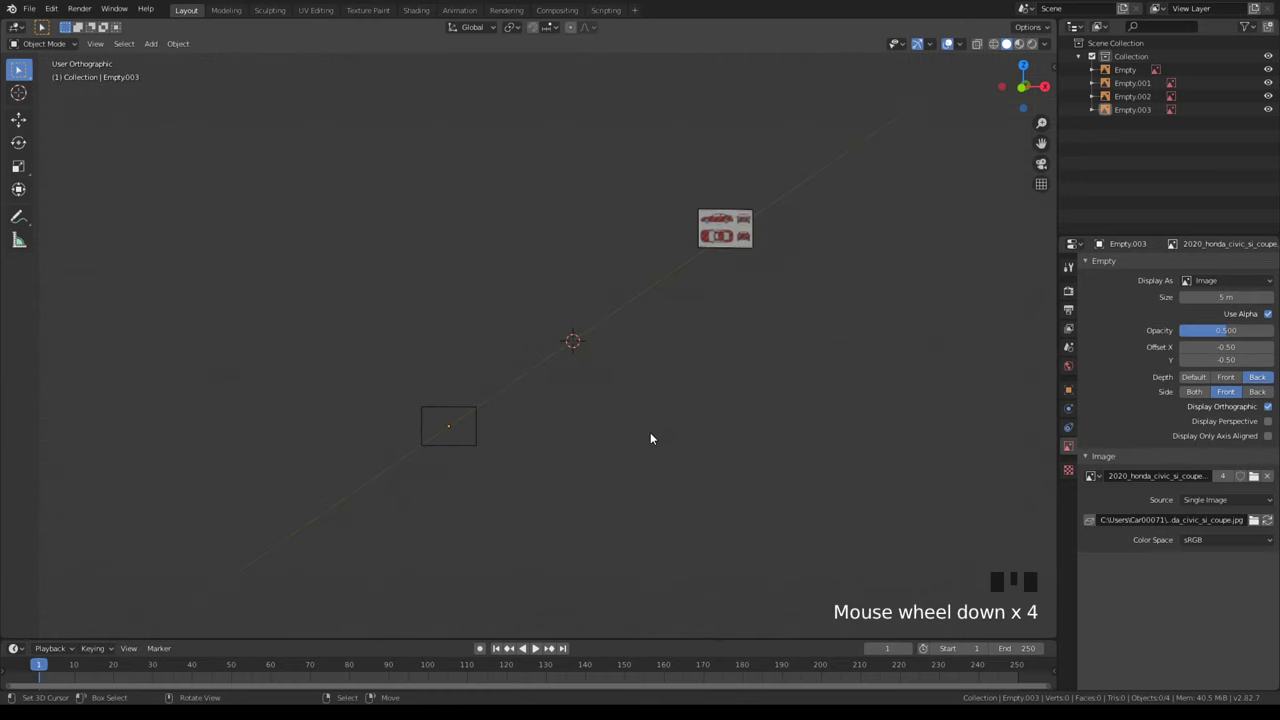
# - Return to the front orthographic view and snap the 3D cursor to the world origin
pyautogui.press('KP_5')
pyautogui.press('KP_5')
pyautogui.press('KP_5')
pyautogui.press('KP_1')
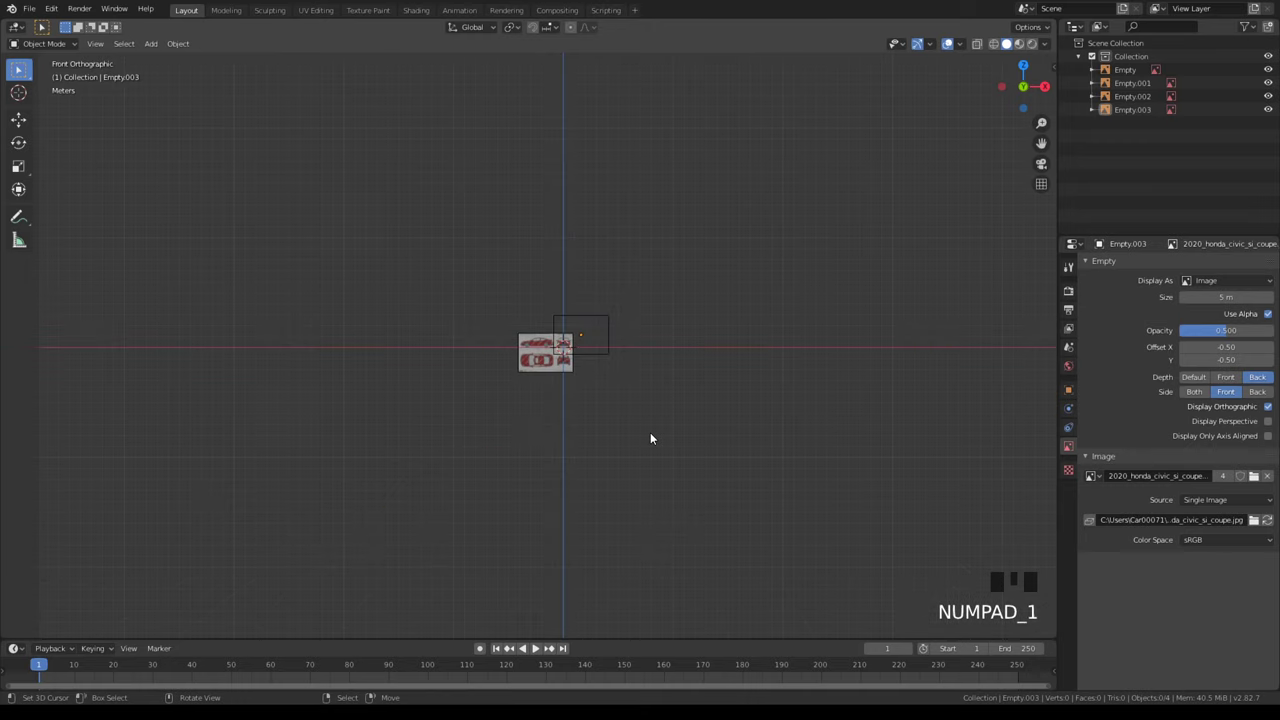
pyautogui.scroll(7, 650, 432)
pyautogui.keyDown('shift'); pyautogui.moveTo(650, 432); pyautogui.dragTo(651, 480, button='middle'); pyautogui.keyUp('shift')
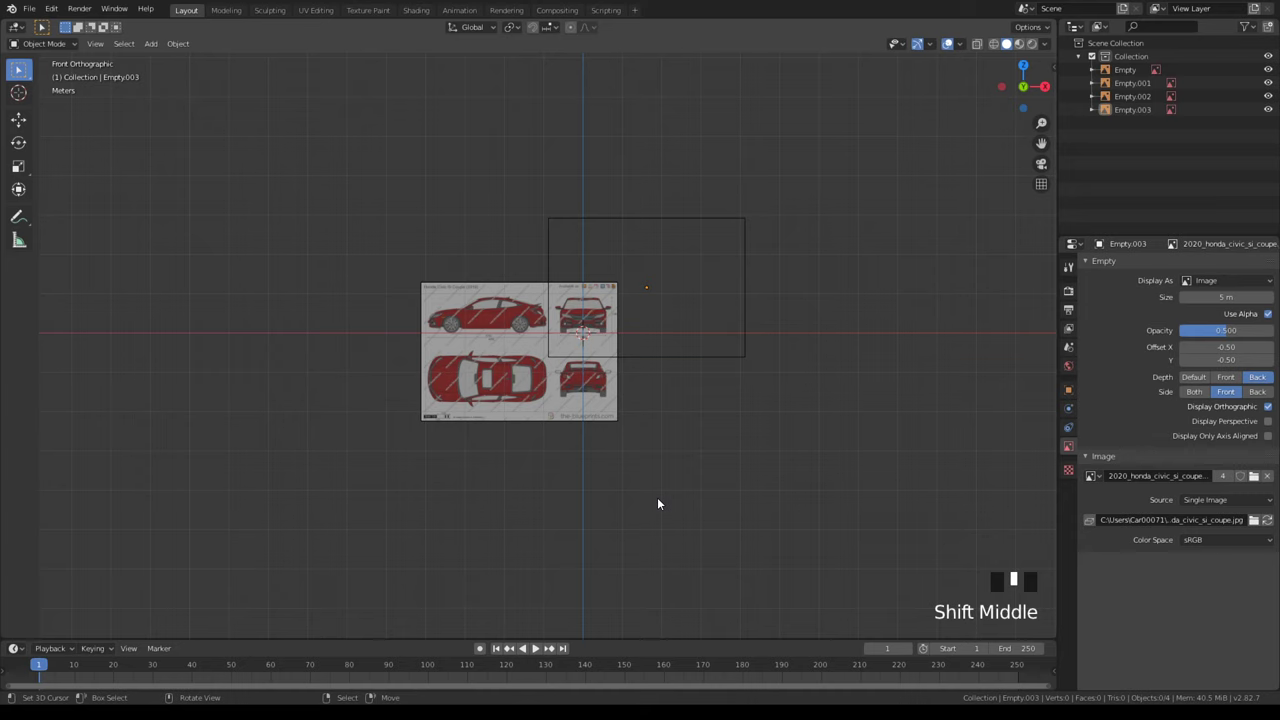
pyautogui.scroll(6, 659, 500)
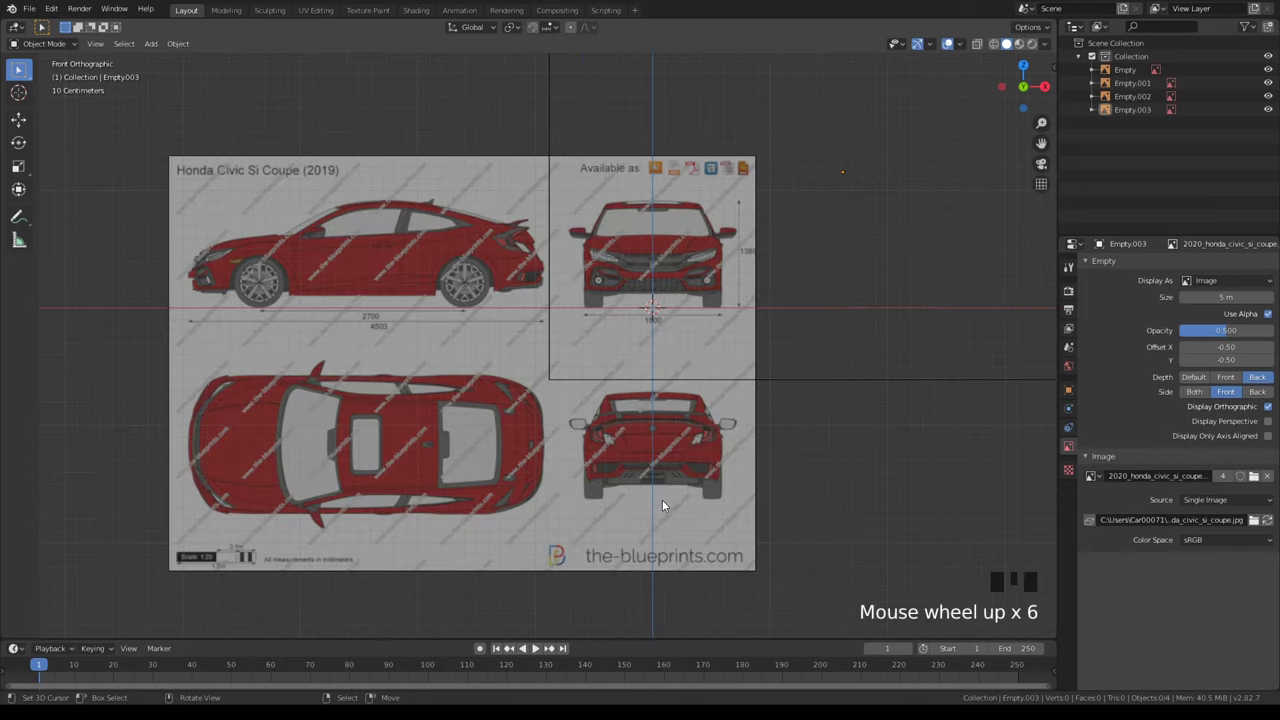
pyautogui.hotkey('shift', 's')
pyautogui.click(581, 541)
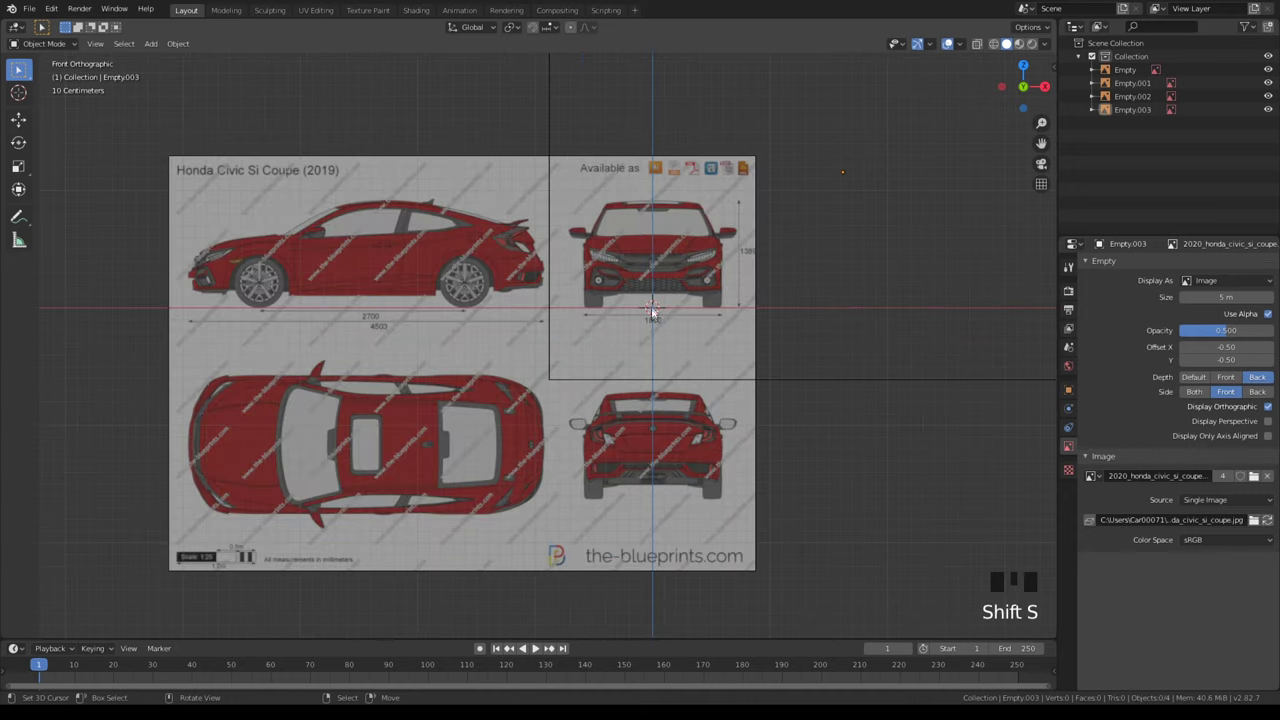
# - Add a plane mesh at the origin, facing the front view, and enter Edit Mode on it
pyautogui.keyDown('shift'); pyautogui.moveTo(655, 315); pyautogui.dragTo(578, 451, button='middle'); pyautogui.keyUp('shift')
pyautogui.scroll(4, 564, 461)
pyautogui.hotkey('shift', 'a')
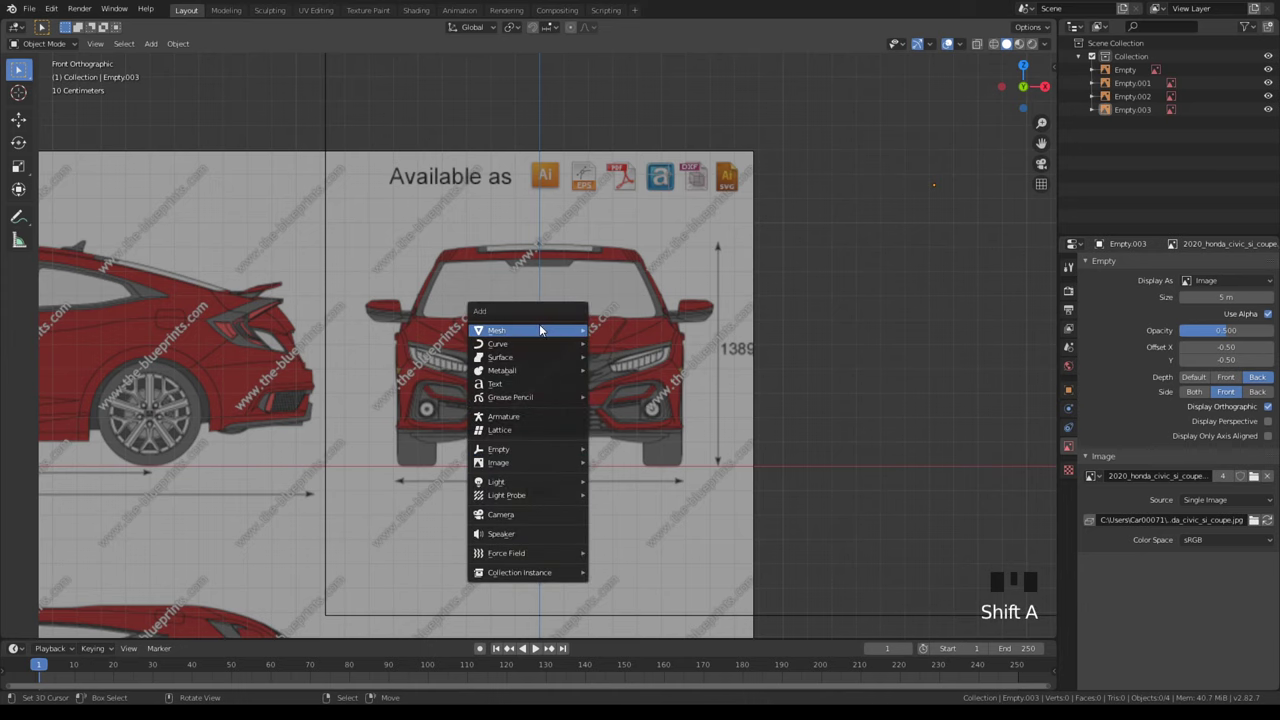
pyautogui.moveTo(540, 331)
pyautogui.click(598, 330)
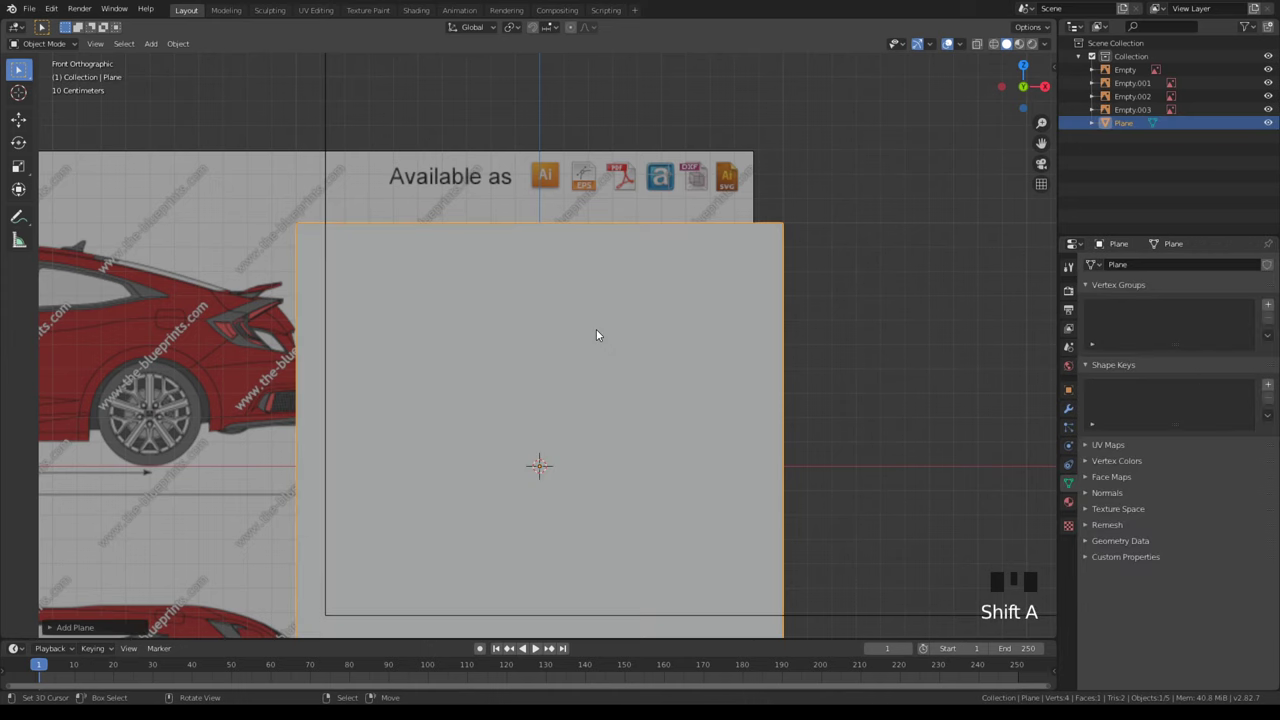
pyautogui.scroll(-3, 597, 332)
pyautogui.press('Tab')
pyautogui.moveTo(597, 332)
pyautogui.mouseDown(button='middle')
pyautogui.moveTo(533, 479)
pyautogui.moveTo(526, 457)
pyautogui.moveTo(585, 337)
pyautogui.mouseUp(button='middle')
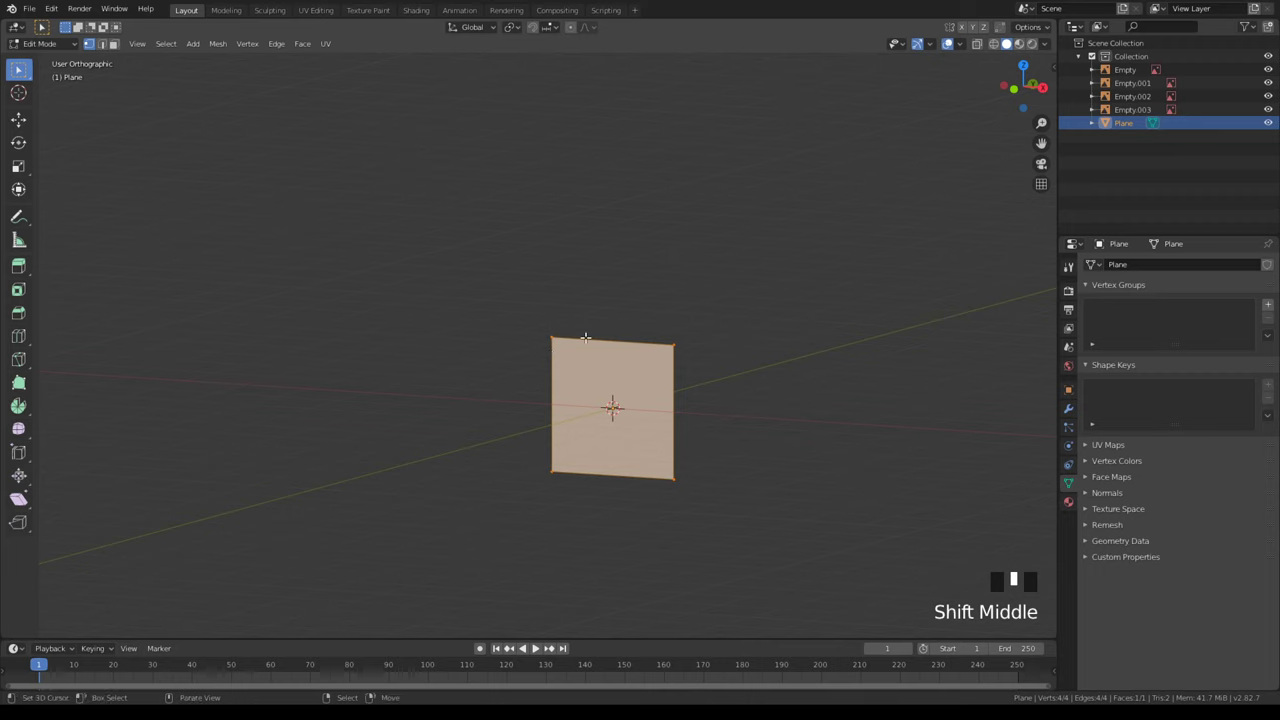
# - Activate the Move tool and select every corner vertex of the plane except the upper-right one in the front view
pyautogui.keyDown('shift'); pyautogui.rightClick(552, 470); pyautogui.keyUp('shift')
pyautogui.keyDown('shift'); pyautogui.rightClick(684, 472); pyautogui.keyUp('shift')
pyautogui.press('KP_1')
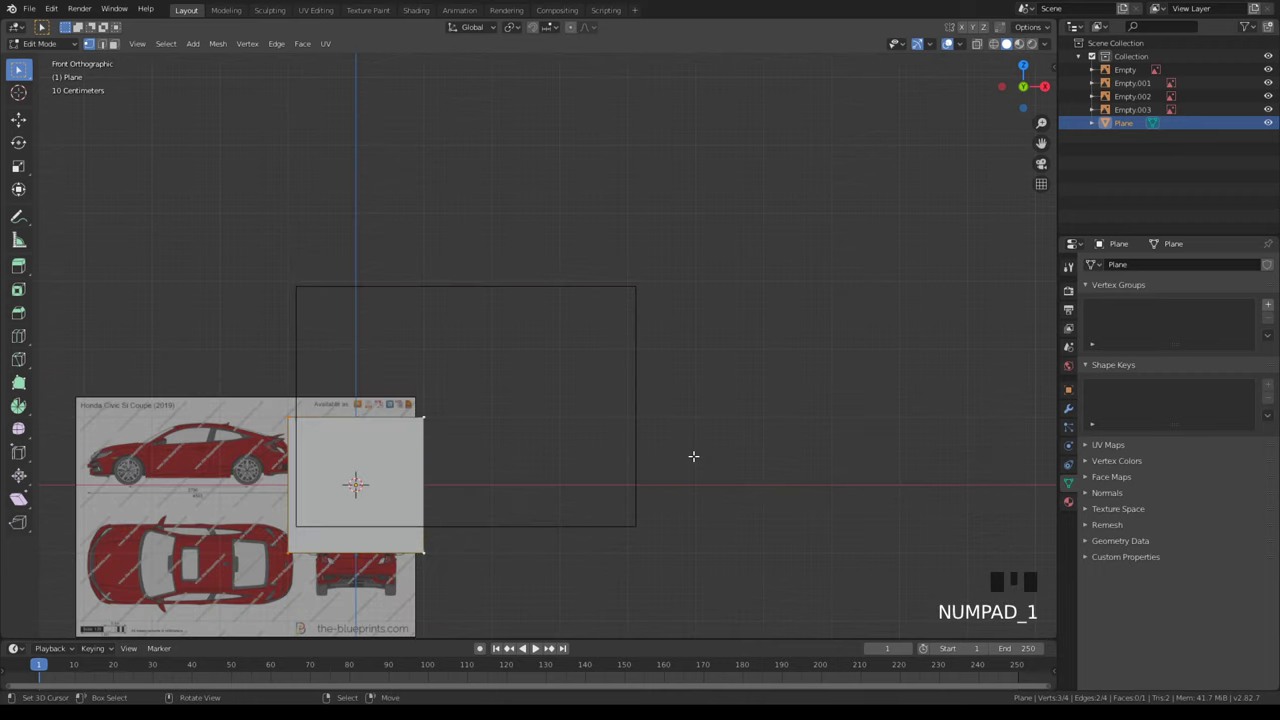
pyautogui.keyDown('shift'); pyautogui.moveTo(694, 454); pyautogui.dragTo(694, 289, button='middle'); pyautogui.keyUp('shift')
pyautogui.scroll(4, 514, 343)
pyautogui.keyDown('shift'); pyautogui.moveTo(514, 343); pyautogui.dragTo(657, 494, button='middle'); pyautogui.keyUp('shift')
pyautogui.rightClick(665, 508)
pyautogui.keyDown('shift'); pyautogui.rightClick(655, 235); pyautogui.keyUp('shift')
pyautogui.rightClick(396, 240)
pyautogui.keyDown('shift'); pyautogui.rightClick(354, 529); pyautogui.keyUp('shift')
pyautogui.keyDown('shift'); pyautogui.rightClick(682, 500); pyautogui.keyUp('shift')
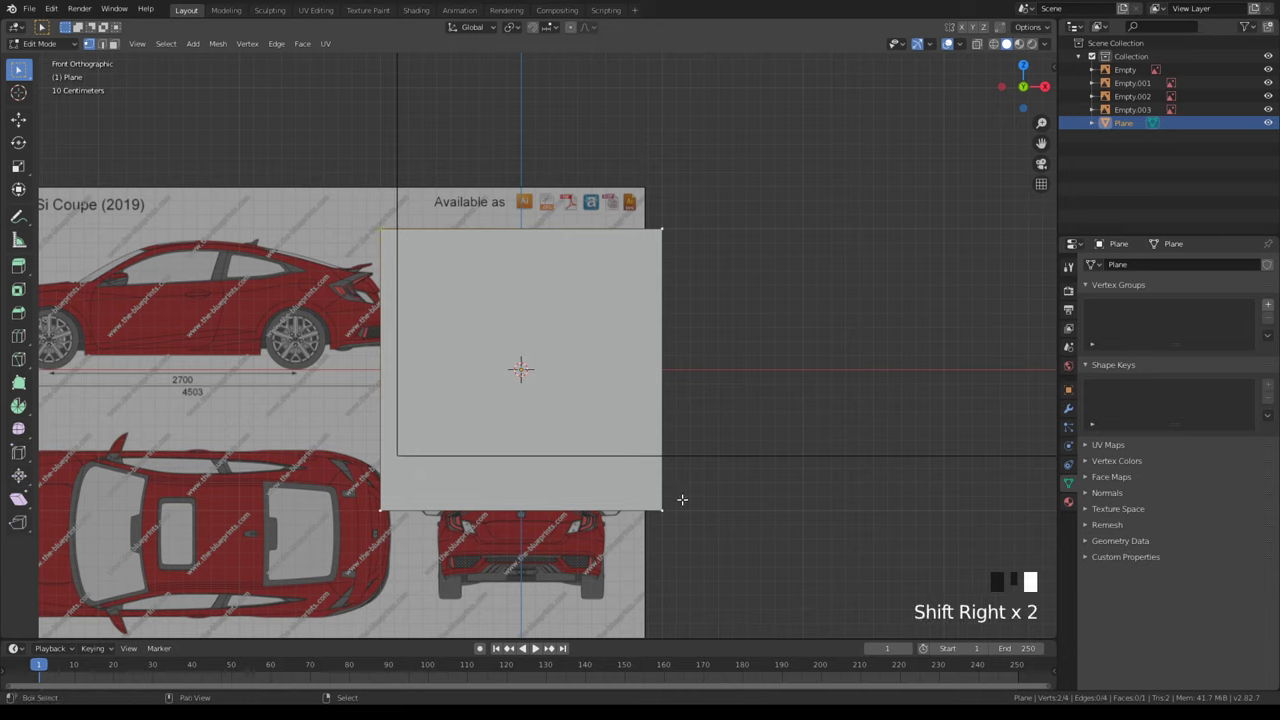
pyautogui.click(17, 117)
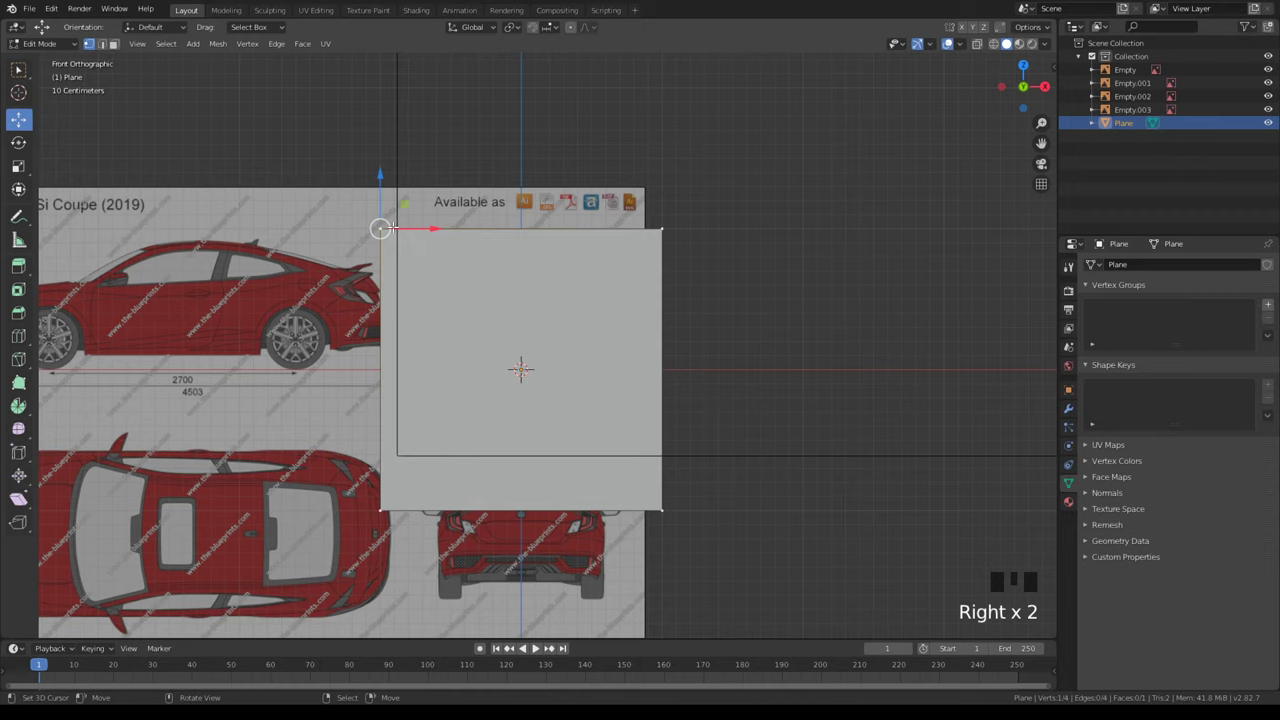
pyautogui.keyDown('shift'); pyautogui.rightClick(377, 502); pyautogui.keyUp('shift')
pyautogui.keyDown('shift'); pyautogui.rightClick(662, 510); pyautogui.keyUp('shift')
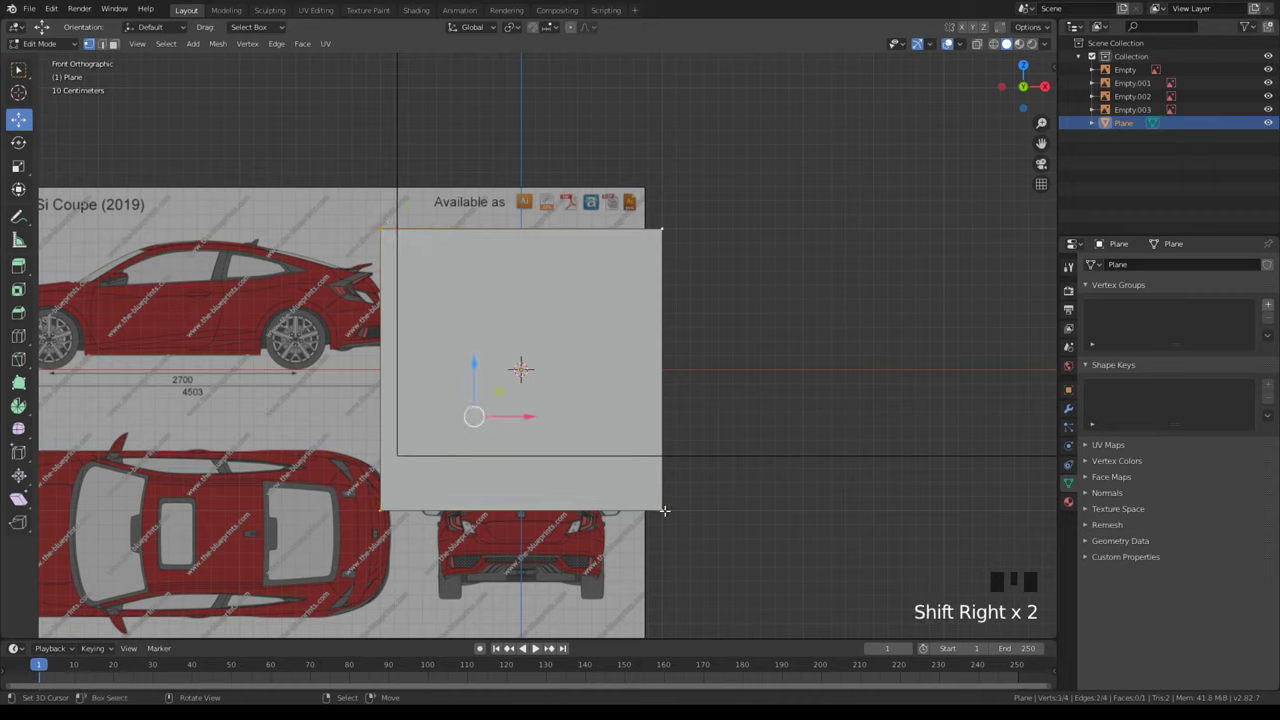
pyautogui.press('x')
pyautogui.click(665, 512)
pyautogui.hotkey('ctrl', 'z')
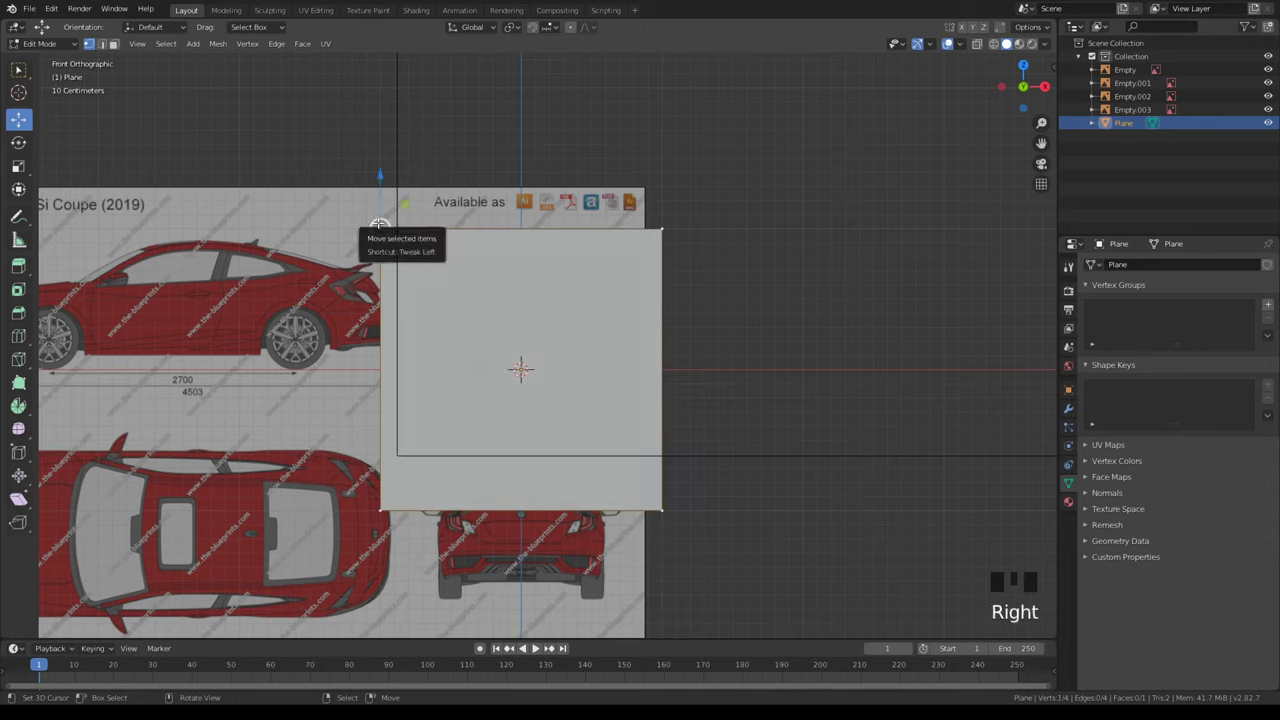
# - Delete three of the plane's corner vertices, keeping only the upper-right vertex
pyautogui.keyDown('shift'); pyautogui.rightClick(665, 507); pyautogui.keyUp('shift')
pyautogui.press('x')
pyautogui.click(665, 507)
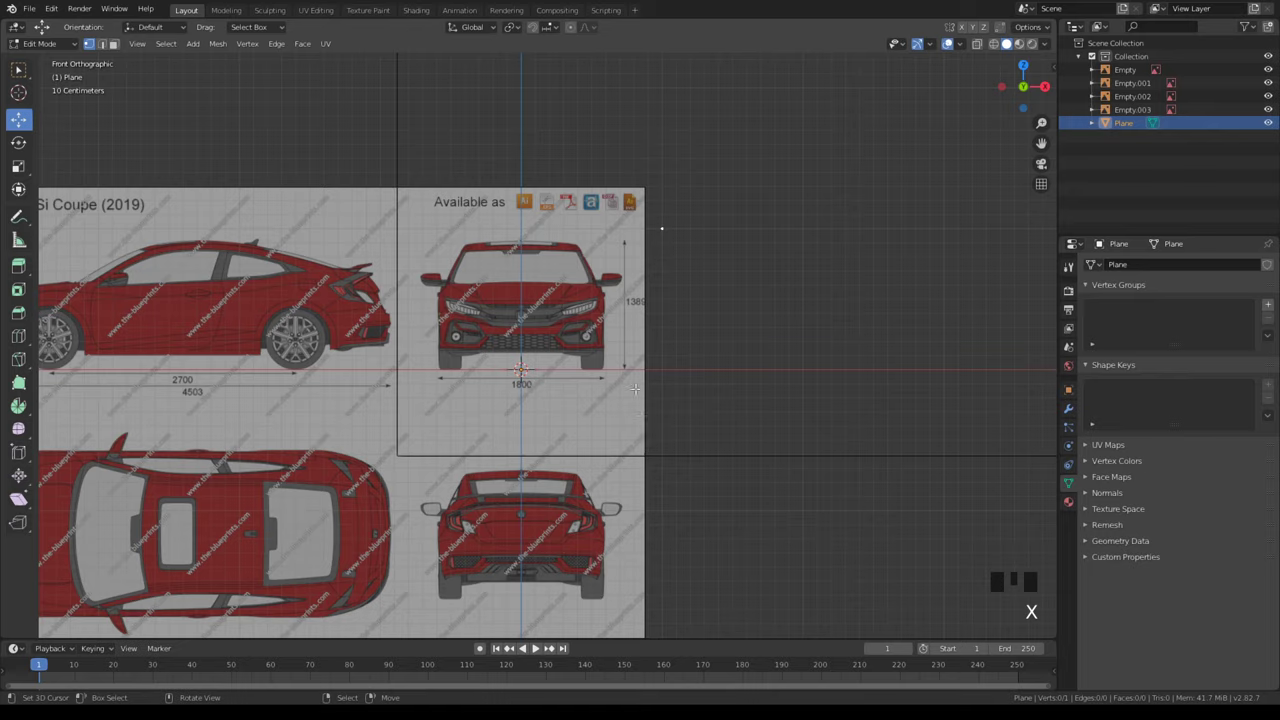
# - In front view, move the single vertex onto the outer upper corner of the car's headlight
pyautogui.scroll(3, 668, 240)
pyautogui.keyDown('shift'); pyautogui.moveTo(668, 240); pyautogui.dragTo(602, 460, button='middle'); pyautogui.keyUp('shift')
pyautogui.scroll(3, 602, 460)
pyautogui.press('g')
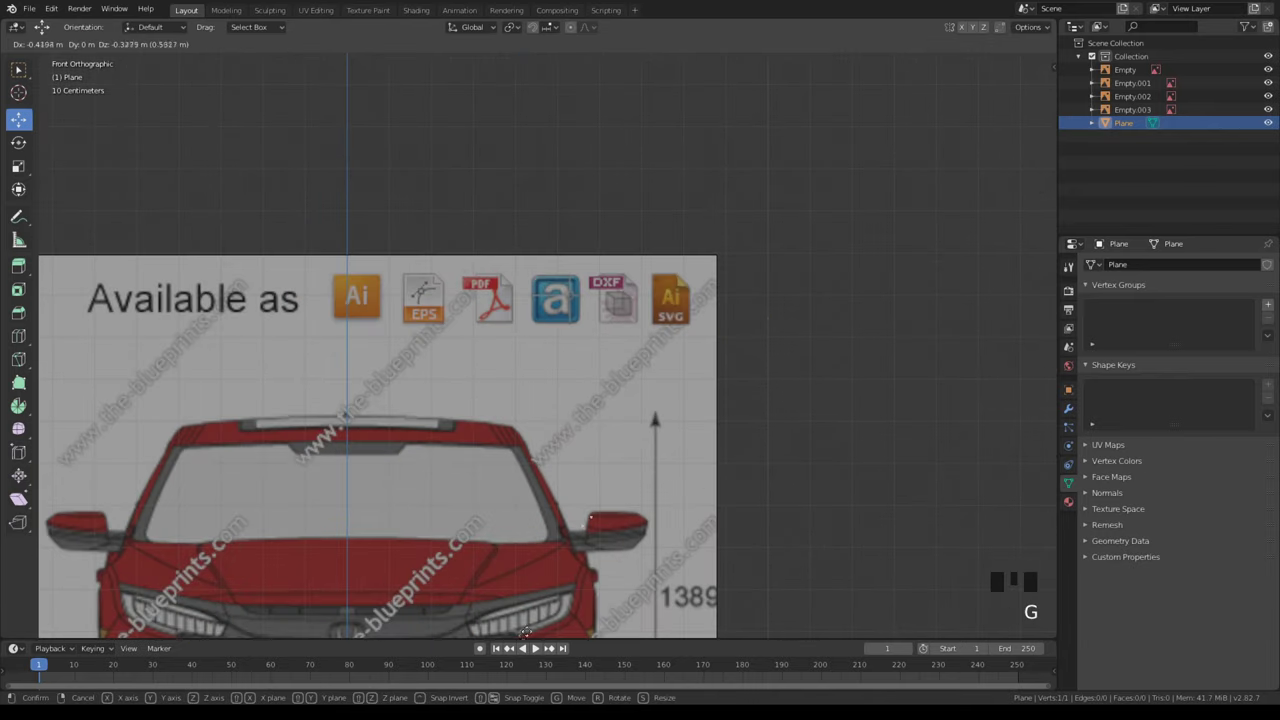
pyautogui.click(516, 111)
pyautogui.keyDown('shift'); pyautogui.moveTo(580, 87); pyautogui.dragTo(615, 440, button='middle'); pyautogui.keyUp('shift')
pyautogui.scroll(6, 600, 500)
pyautogui.scroll(-2, 595, 508)
pyautogui.press('g')
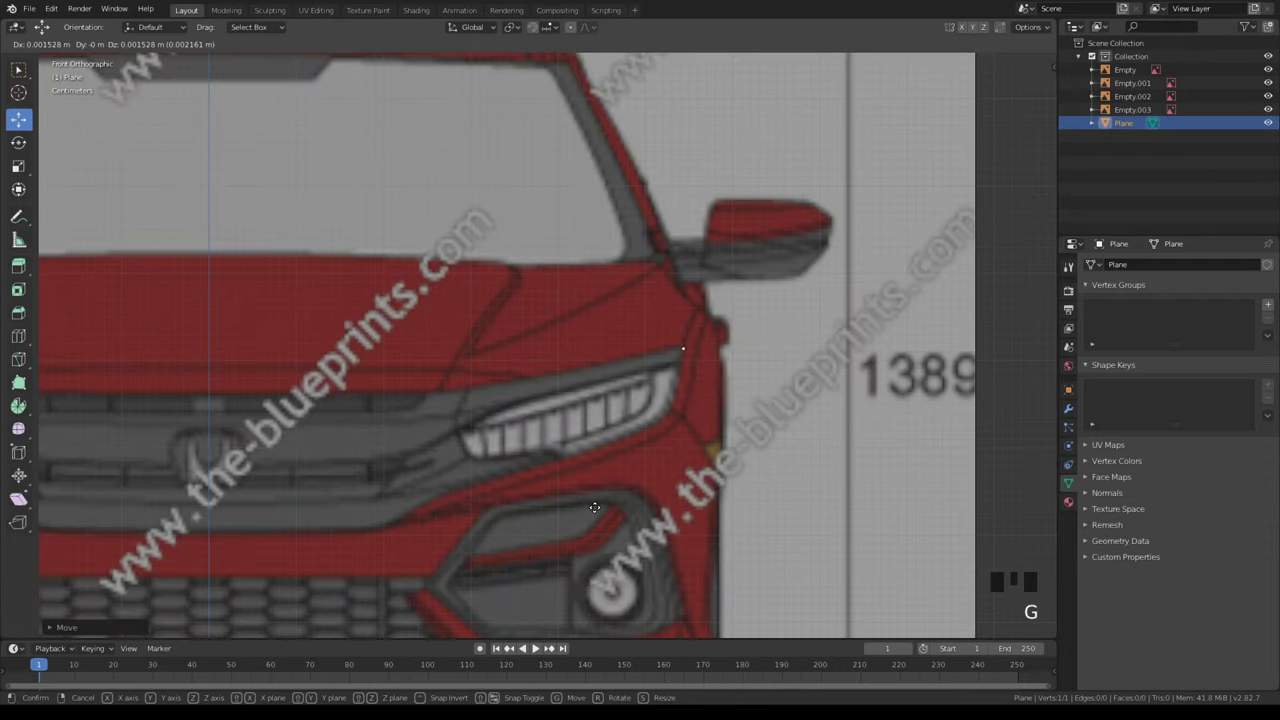
pyautogui.click(591, 503)
# - In top view, move the vertex back along the Y axis to the rear tip of the headlight
pyautogui.scroll(-8, 591, 503)
pyautogui.scroll(-7, 591, 503)
pyautogui.press('KP_7')
pyautogui.keyDown('shift'); pyautogui.moveTo(634, 494); pyautogui.dragTo(557, 400, button='middle'); pyautogui.keyUp('shift')
pyautogui.scroll(3, 537, 437)
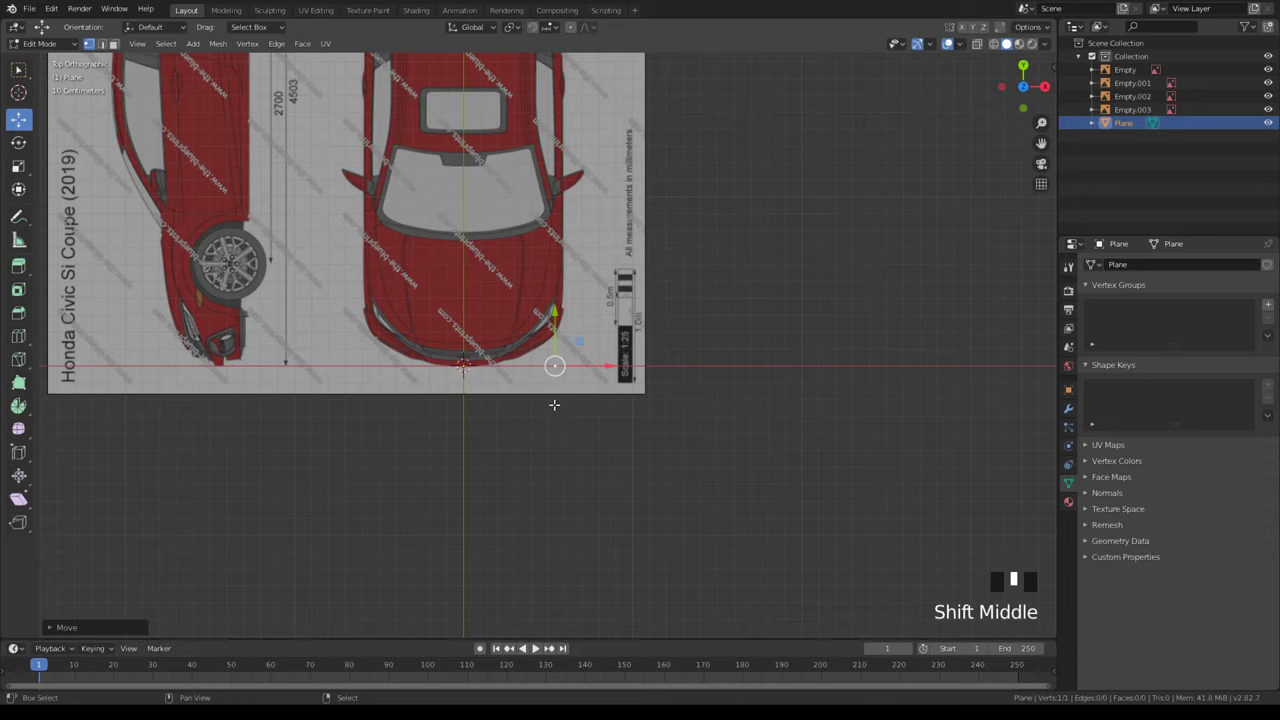
pyautogui.scroll(6, 574, 336)
pyautogui.moveTo(574, 336); pyautogui.dragTo(567, 331)
pyautogui.moveTo(584, 145); pyautogui.dragTo(569, 194)
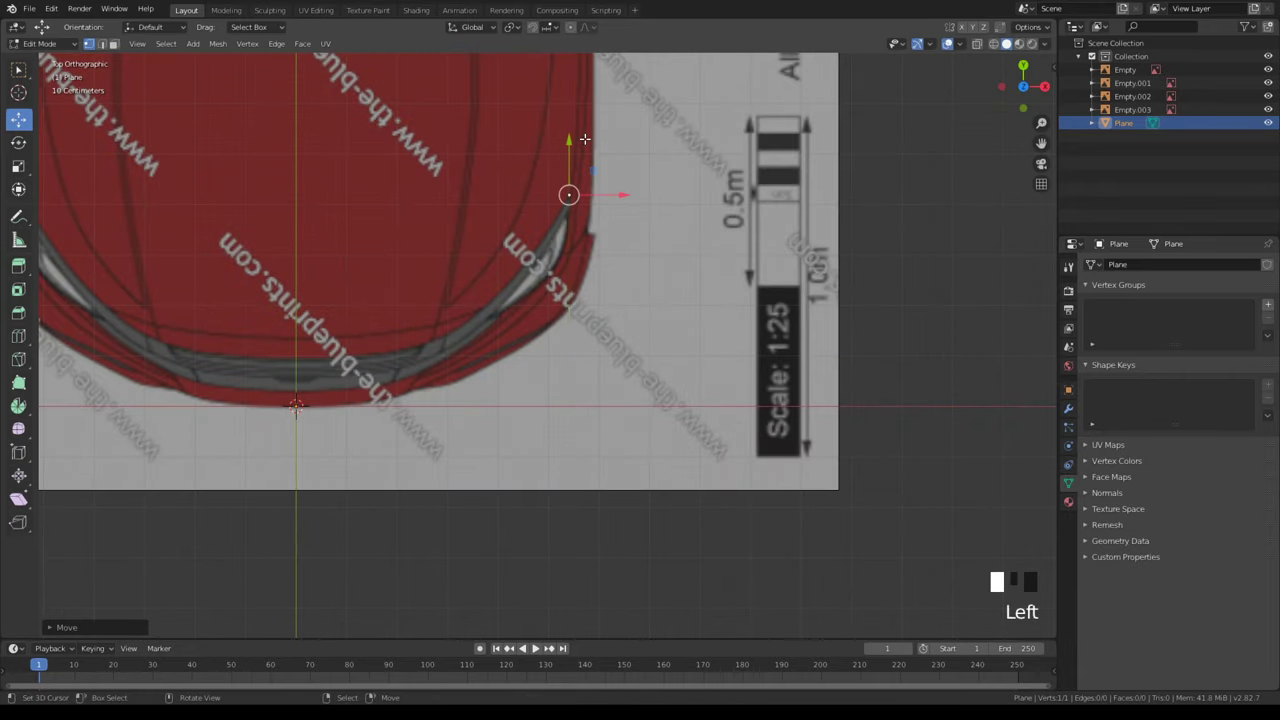
# - Extrude three vertices in sequence from the headlight's rear tip, following its inner edge toward the car's front in top view
pyautogui.keyDown('shift'); pyautogui.moveTo(569, 194); pyautogui.dragTo(563, 274, button='middle'); pyautogui.keyUp('shift')
pyautogui.scroll(1, 563, 274)
pyautogui.press('e')
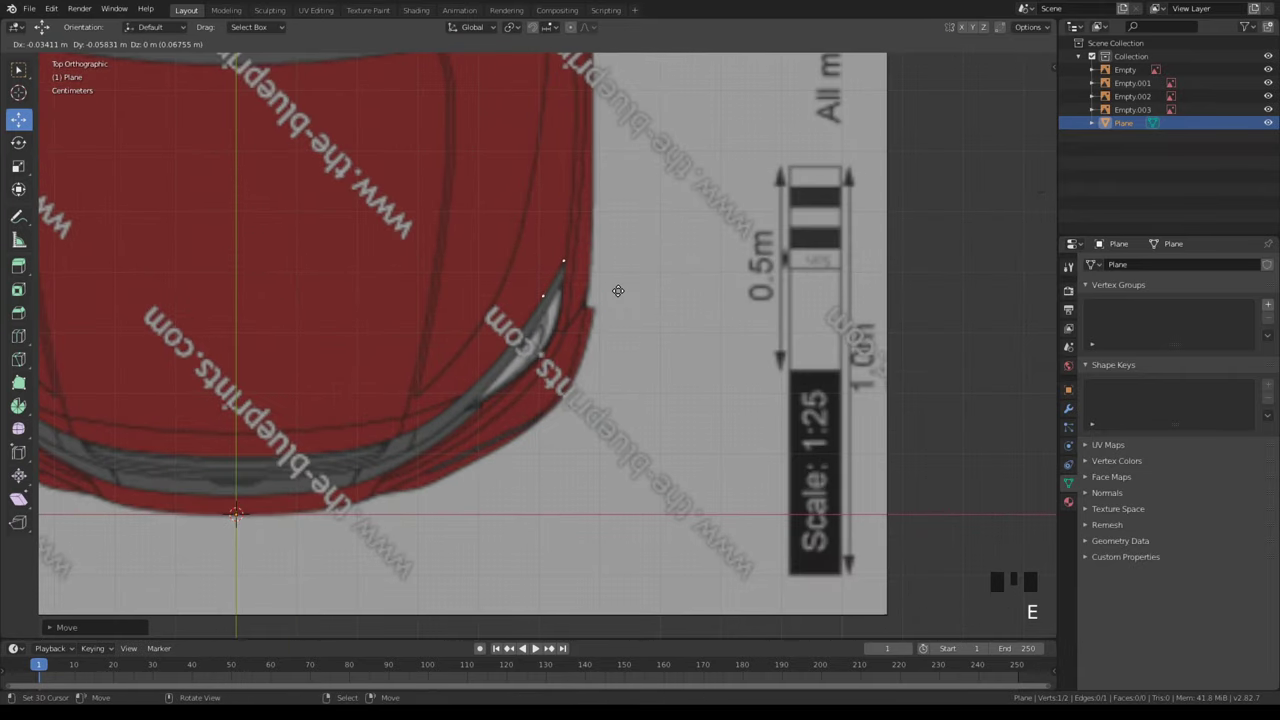
pyautogui.scroll(2, 620, 290)
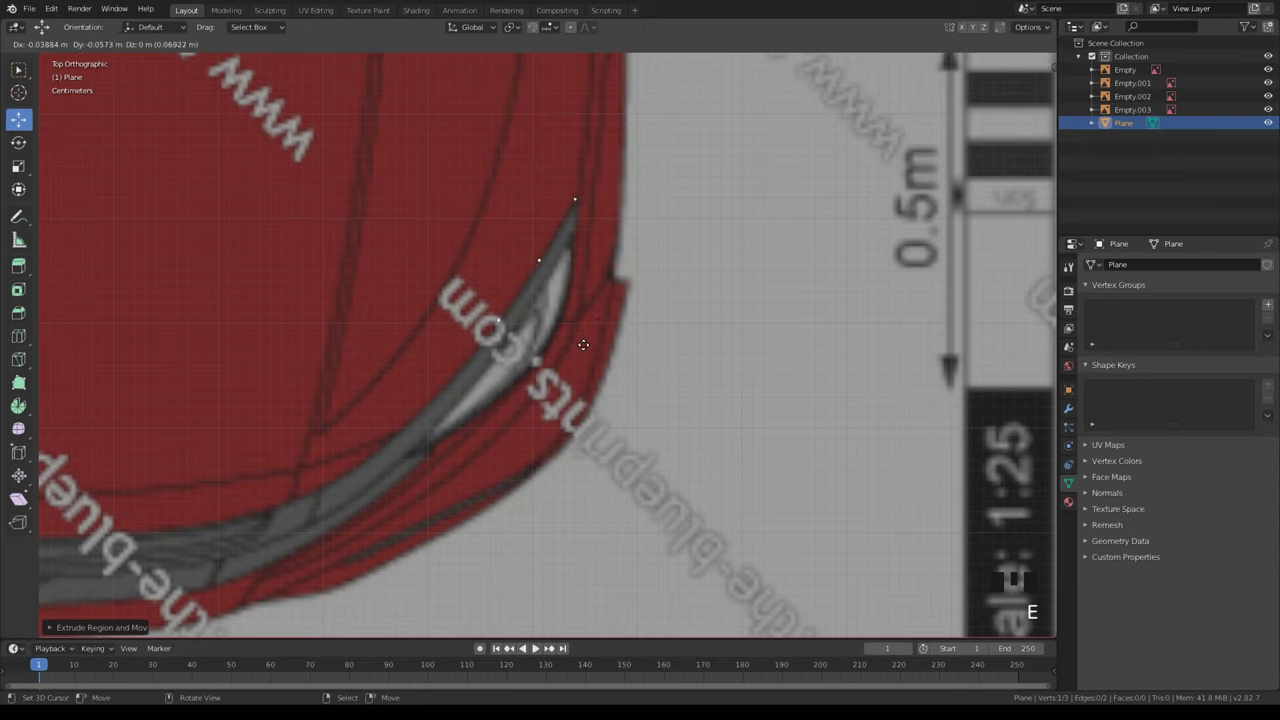
pyautogui.click(536, 405)
pyautogui.press('e')
pyautogui.click(483, 458)
# - Try a vertex bevel on the inner part of the headlight line, followed by an edge loop deletion
pyautogui.hotkey('shift', 'ctrl', 'b')
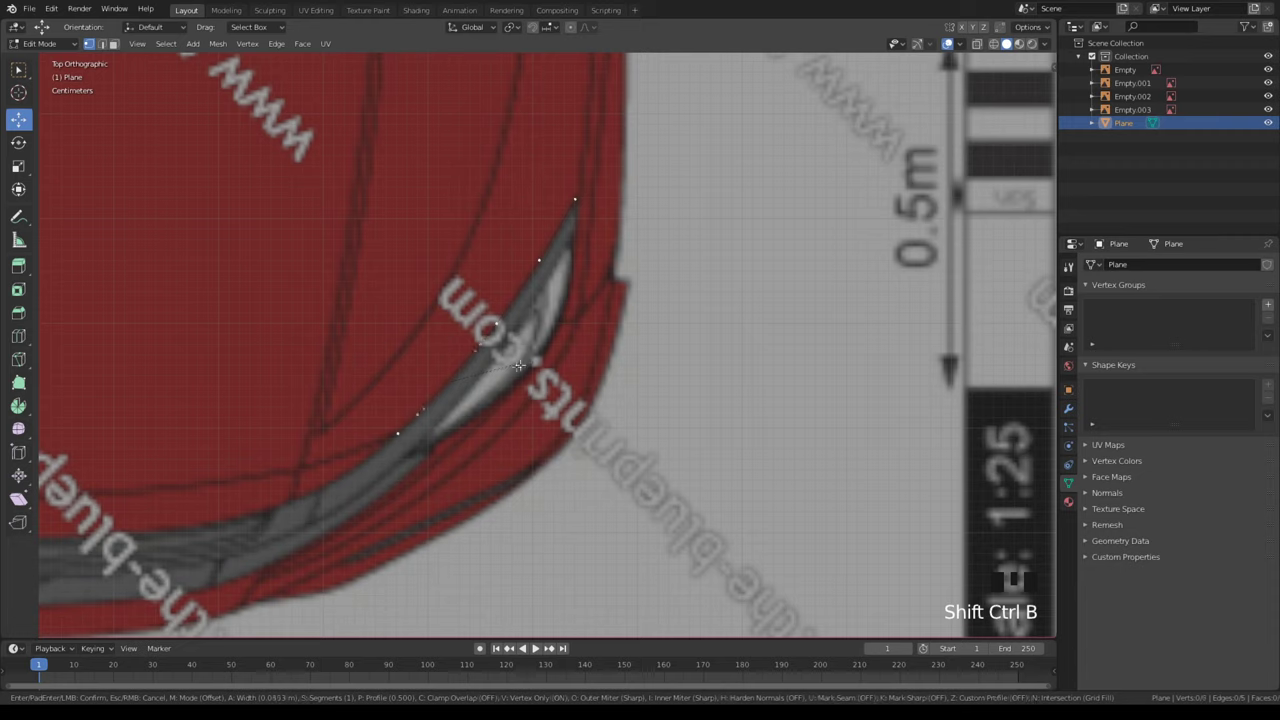
pyautogui.click(513, 369)
pyautogui.rightClick(530, 257)
pyautogui.rightClick(497, 308)
pyautogui.press('BackSpace')
pyautogui.press('Delete')
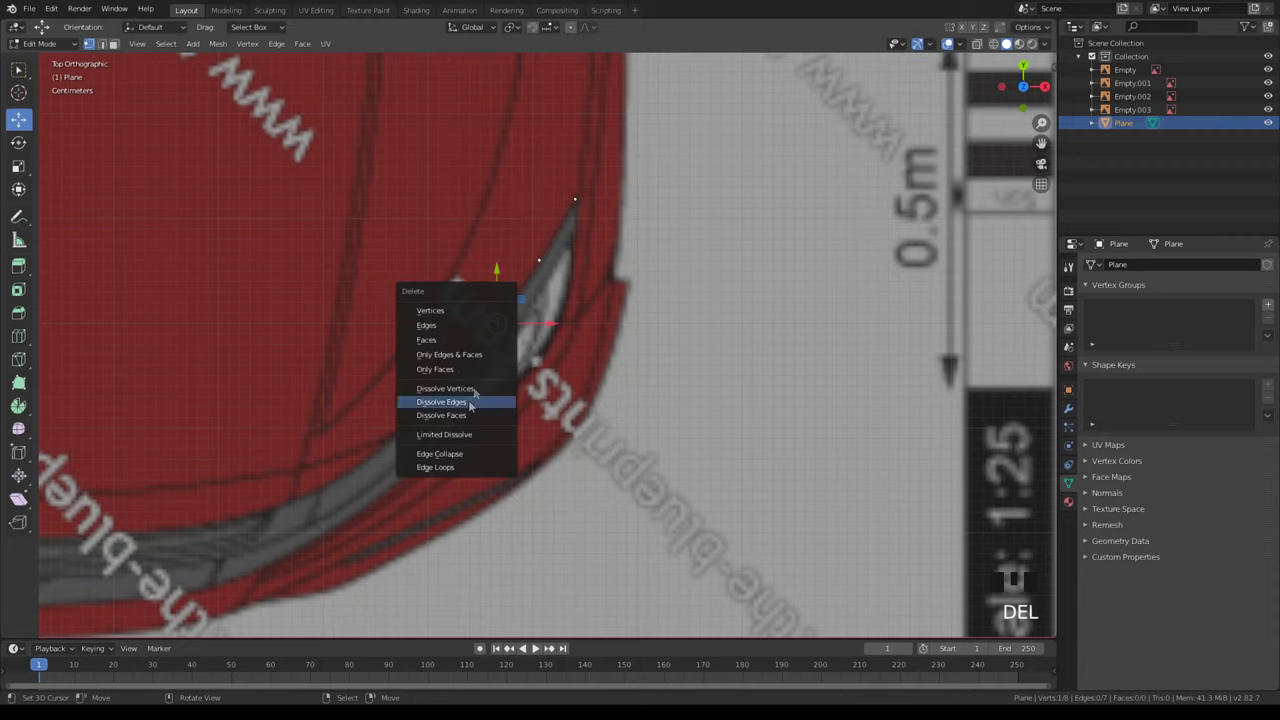
pyautogui.click(447, 467)
# - In front view, lower the two innermost vertices of the line onto the headlight's upper edge
pyautogui.press('Tab')
pyautogui.scroll(-3, 579, 230)
pyautogui.moveTo(579, 230); pyautogui.dragTo(494, 346, button='middle')
pyautogui.press('a')
pyautogui.press('a')
pyautogui.press('a')
pyautogui.press('KP_1')
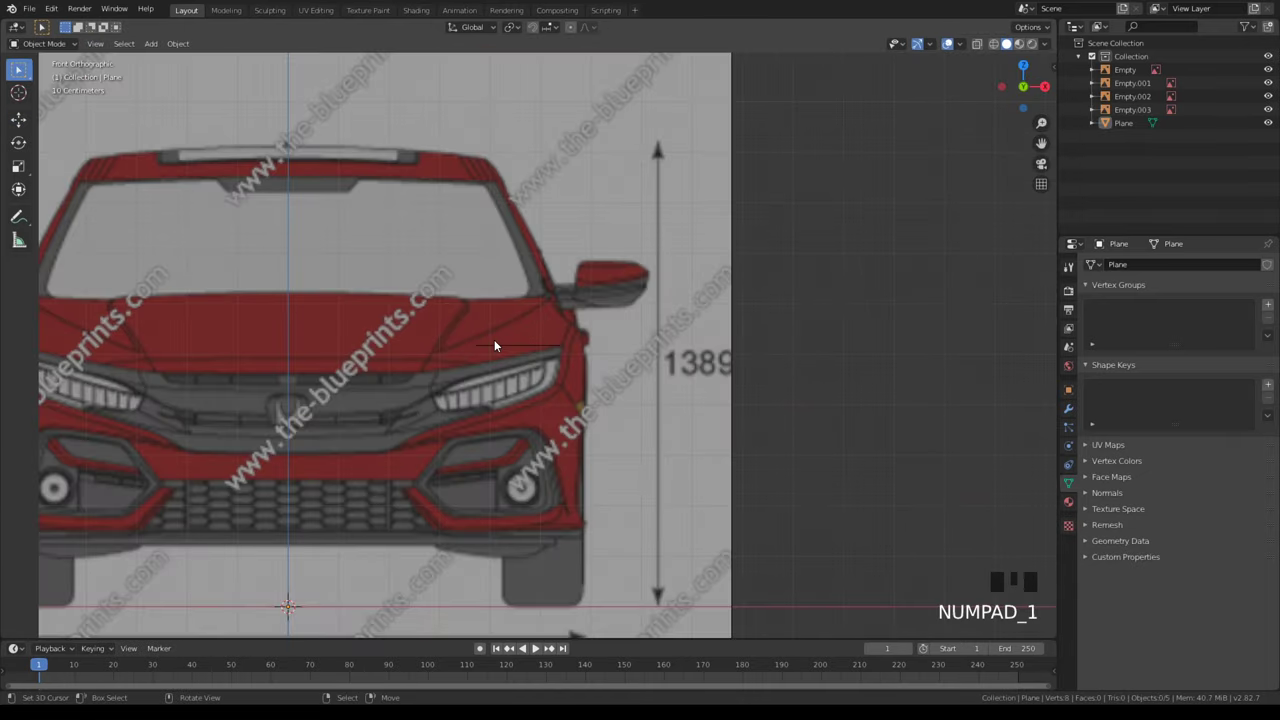
pyautogui.press('Tab')
pyautogui.scroll(6, 494, 346)
pyautogui.keyDown('shift'); pyautogui.moveTo(279, 365); pyautogui.dragTo(462, 381, button='middle'); pyautogui.keyUp('shift')
pyautogui.rightClick(466, 368)
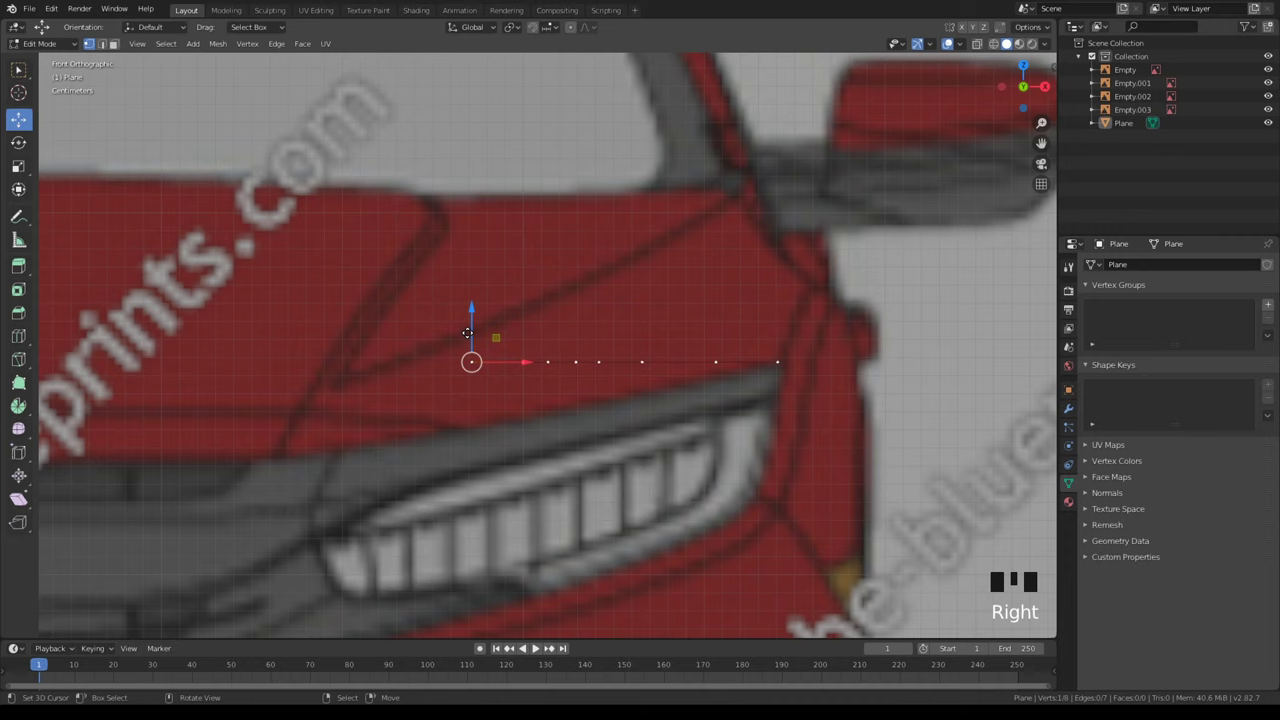
pyautogui.moveTo(471, 322); pyautogui.dragTo(466, 399)
pyautogui.rightClick(526, 359)
pyautogui.moveTo(526, 328); pyautogui.dragTo(533, 385)
# - Lower the line's remaining intermediate vertices so they follow the headlight's upper edge in front view
pyautogui.rightClick(550, 361)
pyautogui.moveTo(549, 332); pyautogui.dragTo(643, 380)
pyautogui.rightClick(577, 362)
pyautogui.rightClick(598, 361)
pyautogui.rightClick(641, 361)
pyautogui.rightClick(715, 361)
pyautogui.moveTo(713, 331); pyautogui.dragTo(713, 350)
# - In top view, adjust one of the closely spaced vertices near the inner end of the headlight line
pyautogui.press('Tab')
pyautogui.moveTo(705, 408); pyautogui.dragTo(636, 580, button='middle')
pyautogui.press('KP_1')
pyautogui.scroll(2, 688, 466)
pyautogui.press('KP_7')
pyautogui.press('Tab')
pyautogui.rightClick(514, 443)
pyautogui.keyDown('ctrl'); pyautogui.rightClick(569, 384); pyautogui.keyUp('ctrl')
pyautogui.moveTo(562, 353)
pyautogui.mouseDown()
pyautogui.moveTo(576, 341)
pyautogui.moveTo(549, 372)
pyautogui.mouseUp()
pyautogui.rightClick(575, 395)
pyautogui.rightClick(550, 425)
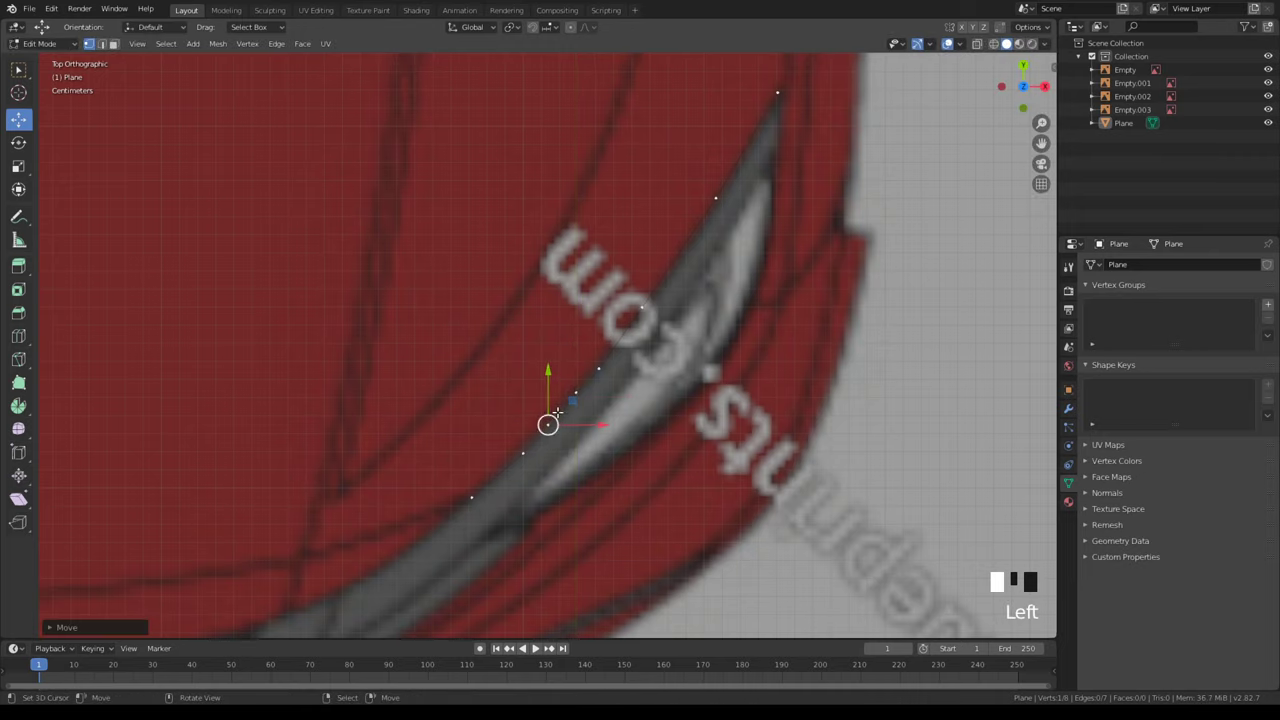
# - Inspect the headlight line's shape from an angled view and against the front blueprint
pyautogui.press('Tab')
pyautogui.moveTo(700, 446); pyautogui.dragTo(720, 548, button='middle')
pyautogui.press('a')
pyautogui.press('a')
pyautogui.press('KP_4')
pyautogui.press('KP_1')
pyautogui.press('KP_1')
pyautogui.press('Tab')
pyautogui.scroll(4, 711, 502)
pyautogui.scroll(3, 711, 502)
# - Select the cluster of closely spaced vertices near the line's inner end and delete it
pyautogui.press('Tab')
pyautogui.rightClick(597, 440)
pyautogui.press('Tab')
pyautogui.rightClick(595, 440)
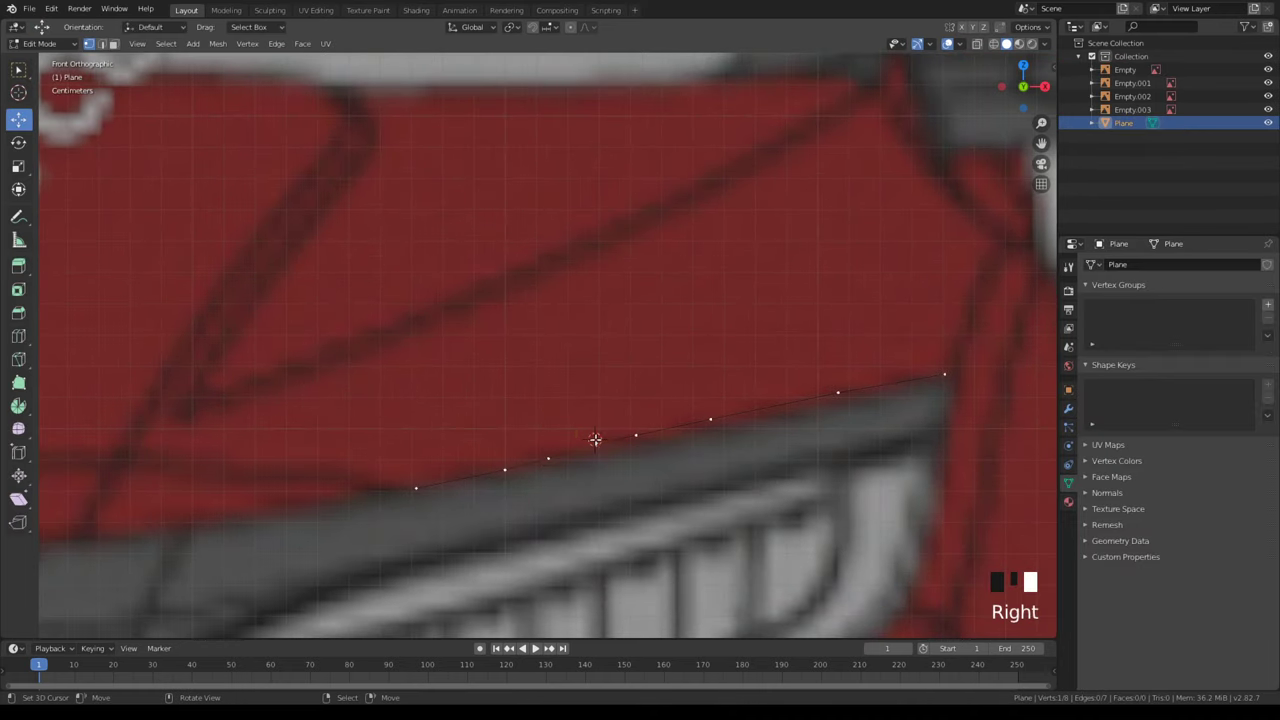
pyautogui.scroll(-3, 595, 440)
pyautogui.keyDown('ctrl'); pyautogui.rightClick(563, 403); pyautogui.keyUp('ctrl')
pyautogui.press('Delete')
pyautogui.click(485, 262)
# - Reconnect the vertices on either side of the gap and add one vertex midway between them with a loop cut
pyautogui.rightClick(641, 387)
pyautogui.keyDown('shift'); pyautogui.rightClick(471, 428); pyautogui.keyUp('shift')
pyautogui.hotkey('ctrl', 'r')
pyautogui.click(557, 420)
# - Check the connections between neighbouring vertices along the headlight line
pyautogui.rightClick(473, 428)
pyautogui.keyDown('shift'); pyautogui.rightClick(554, 411); pyautogui.keyUp('shift')
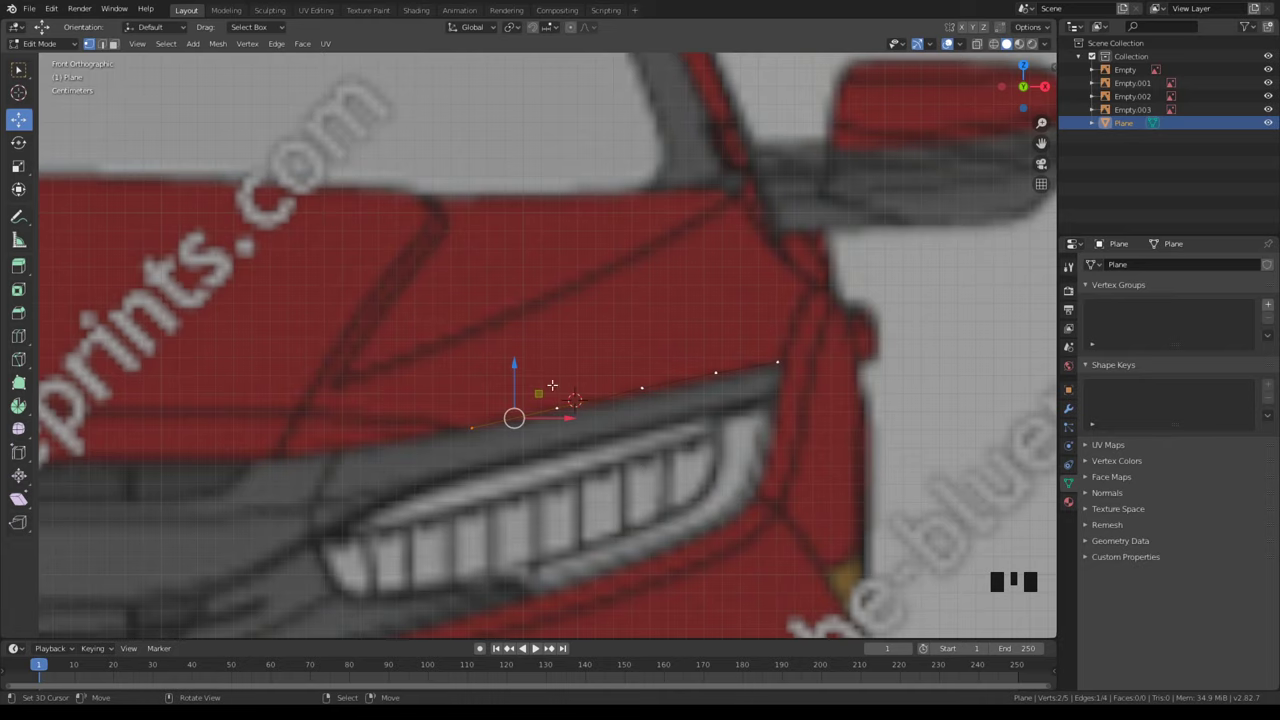
pyautogui.rightClick(553, 388)
pyautogui.keyDown('shift'); pyautogui.rightClick(486, 440); pyautogui.keyUp('shift')
pyautogui.rightClick(586, 411)
pyautogui.keyDown('shift'); pyautogui.rightClick(646, 396); pyautogui.keyUp('shift')
pyautogui.rightClick(710, 378)
pyautogui.keyDown('shift'); pyautogui.rightClick(770, 375); pyautogui.keyUp('shift')
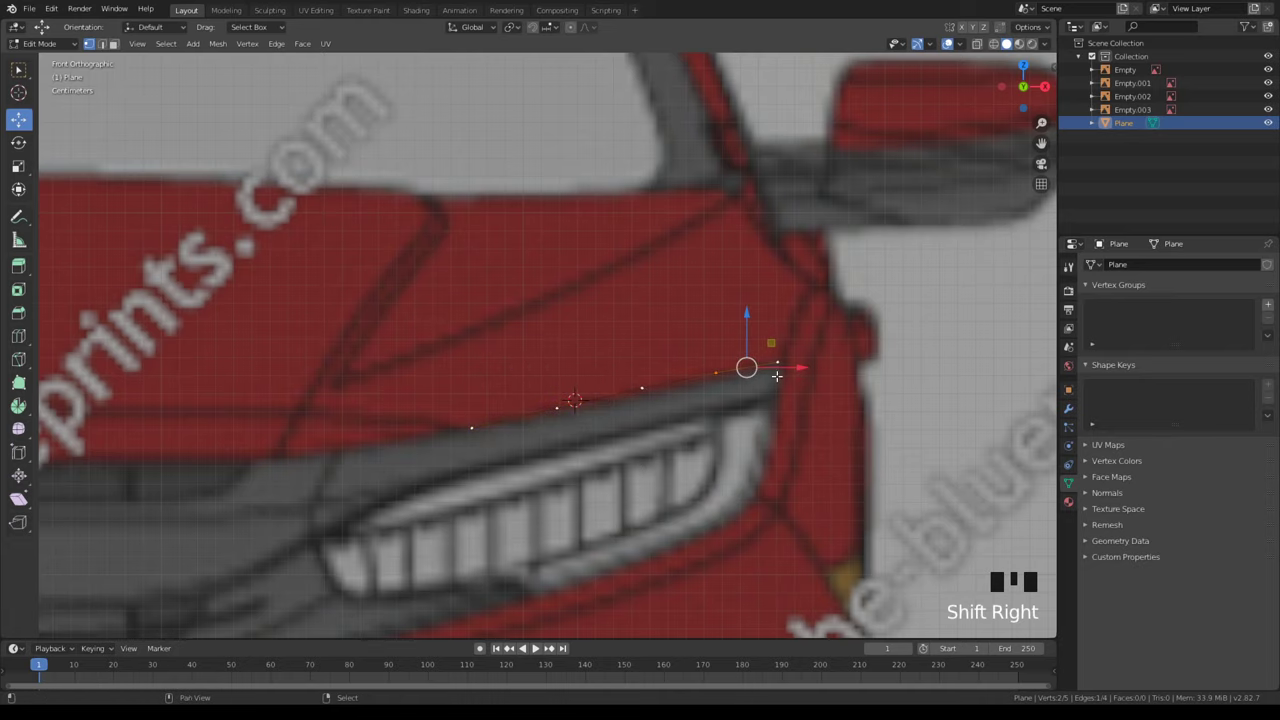
# - In top view, nudge the new middle vertex and the innermost vertex along the Y axis to follow the headlight edge
pyautogui.scroll(-4, 765, 410)
pyautogui.press('Tab')
pyautogui.press('Tab')
pyautogui.scroll(3, 640, 430)
pyautogui.rightClick(489, 411)
pyautogui.press('KP_7')
pyautogui.press('KP_8')
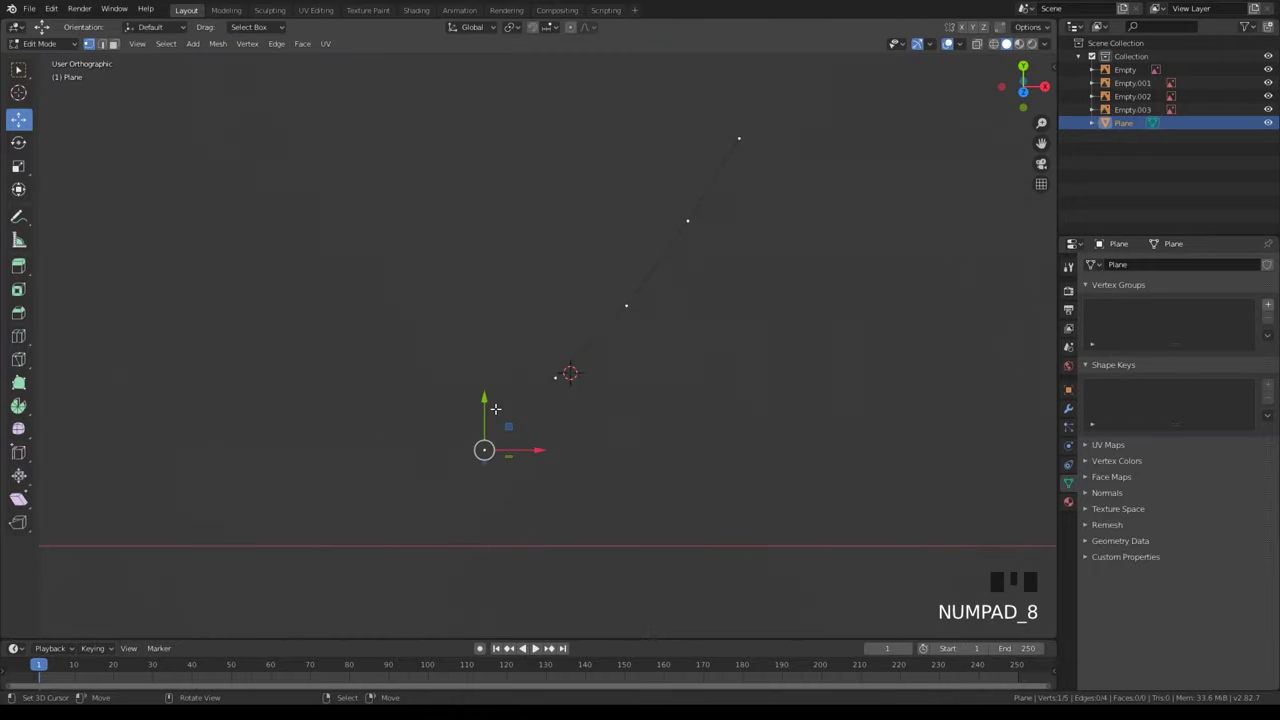
pyautogui.press('KP_7')
pyautogui.press('Tab')
pyautogui.press('Tab')
pyautogui.rightClick(556, 400)
pyautogui.moveTo(558, 352); pyautogui.dragTo(563, 352)
pyautogui.rightClick(488, 460)
pyautogui.moveTo(484, 425); pyautogui.dragTo(485, 427)
# - Extrude three more vertices from the line's inner end along the hood's front edge in top view
pyautogui.rightClick(622, 328)
pyautogui.scroll(-3, 622, 334)
pyautogui.press('Tab')
pyautogui.press('Tab')
pyautogui.rightClick(512, 418)
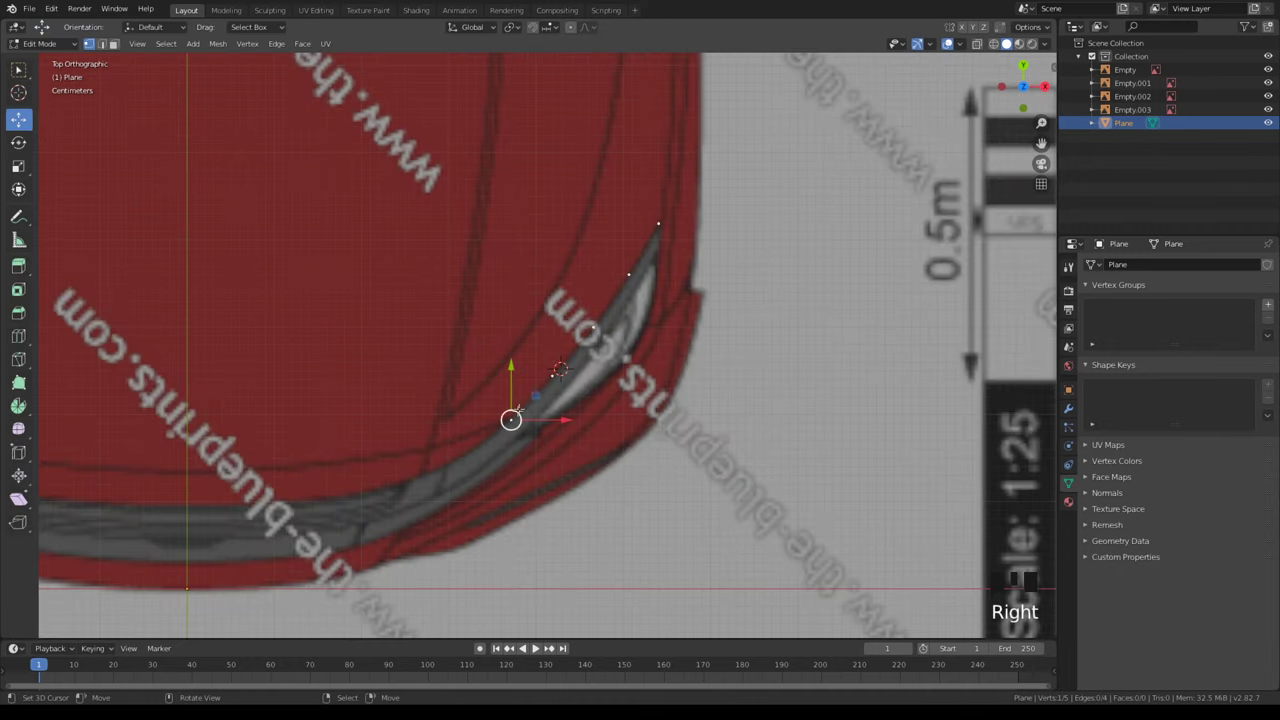
pyautogui.scroll(2, 505, 560)
pyautogui.keyDown('shift'); pyautogui.moveTo(505, 571); pyautogui.dragTo(774, 389, button='middle'); pyautogui.keyUp('shift')
pyautogui.press('e')
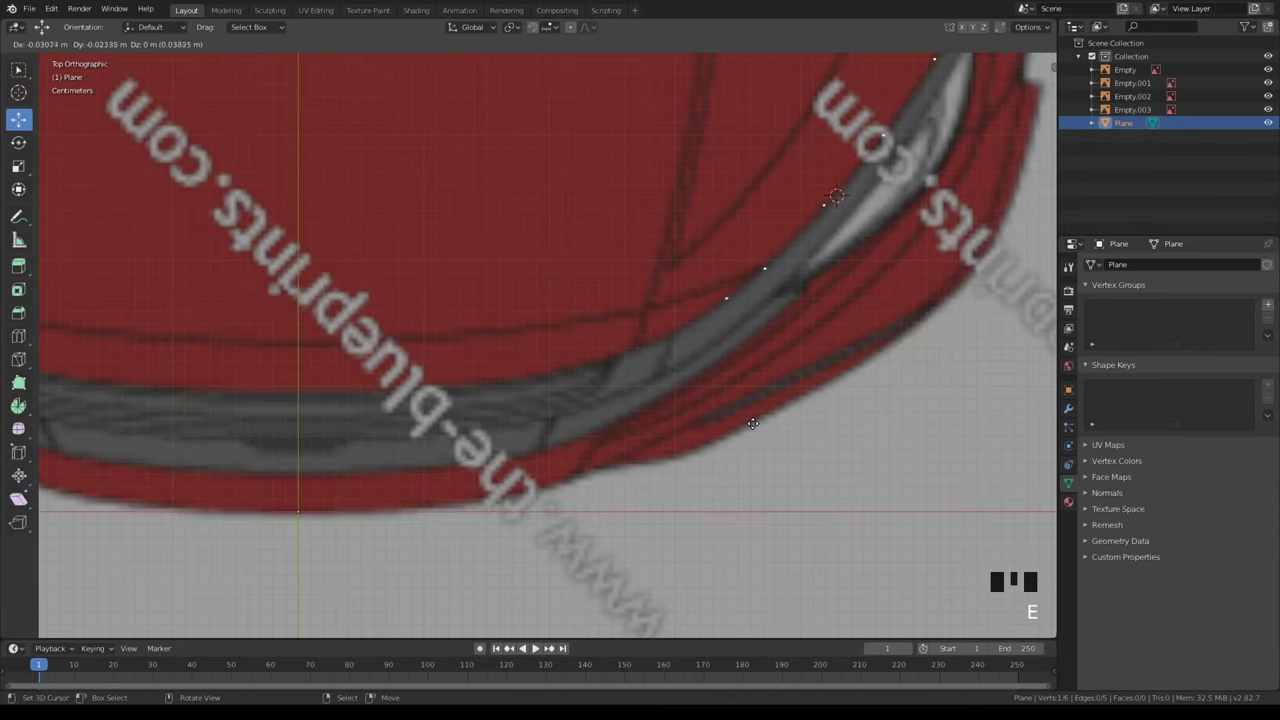
pyautogui.click(745, 430)
pyautogui.press('e')
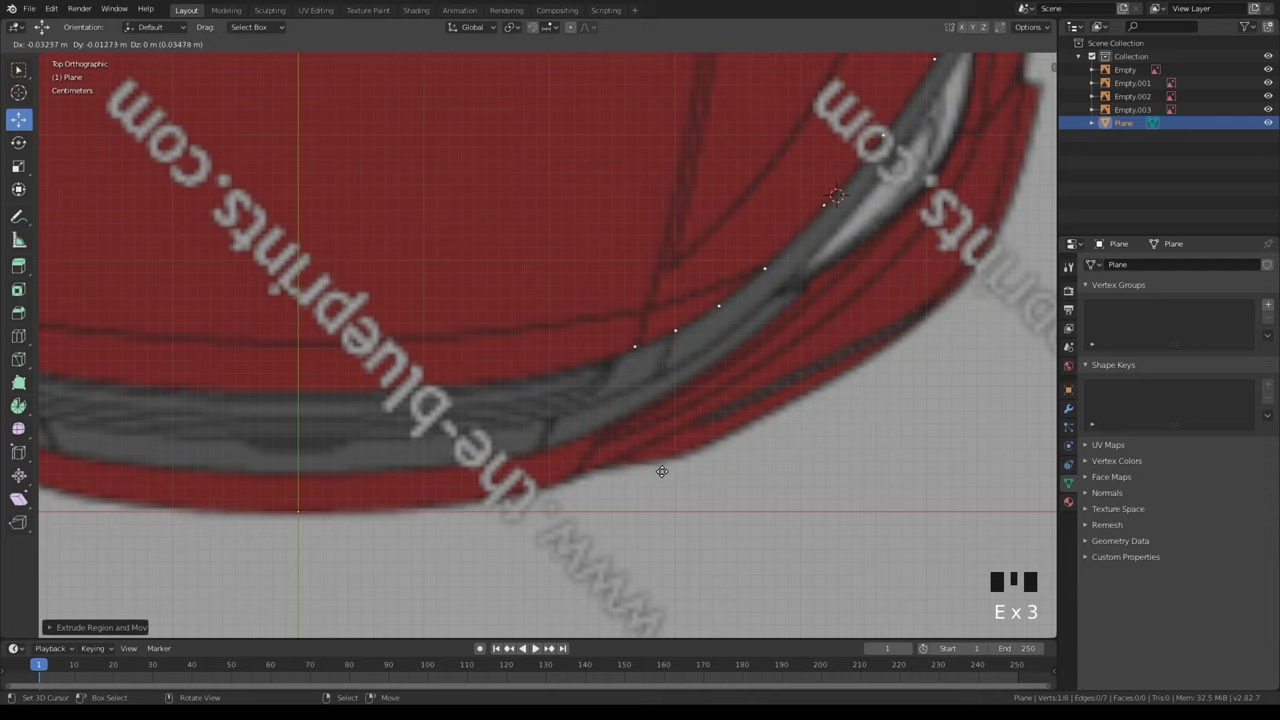
pyautogui.click(665, 469)
# - Slide the middle one of the three new vertices slightly along its edge to even out the spacing
pyautogui.rightClick(690, 353)
pyautogui.rightClick(689, 349)
pyautogui.press('g')
pyautogui.press('g')
pyautogui.click(700, 350)
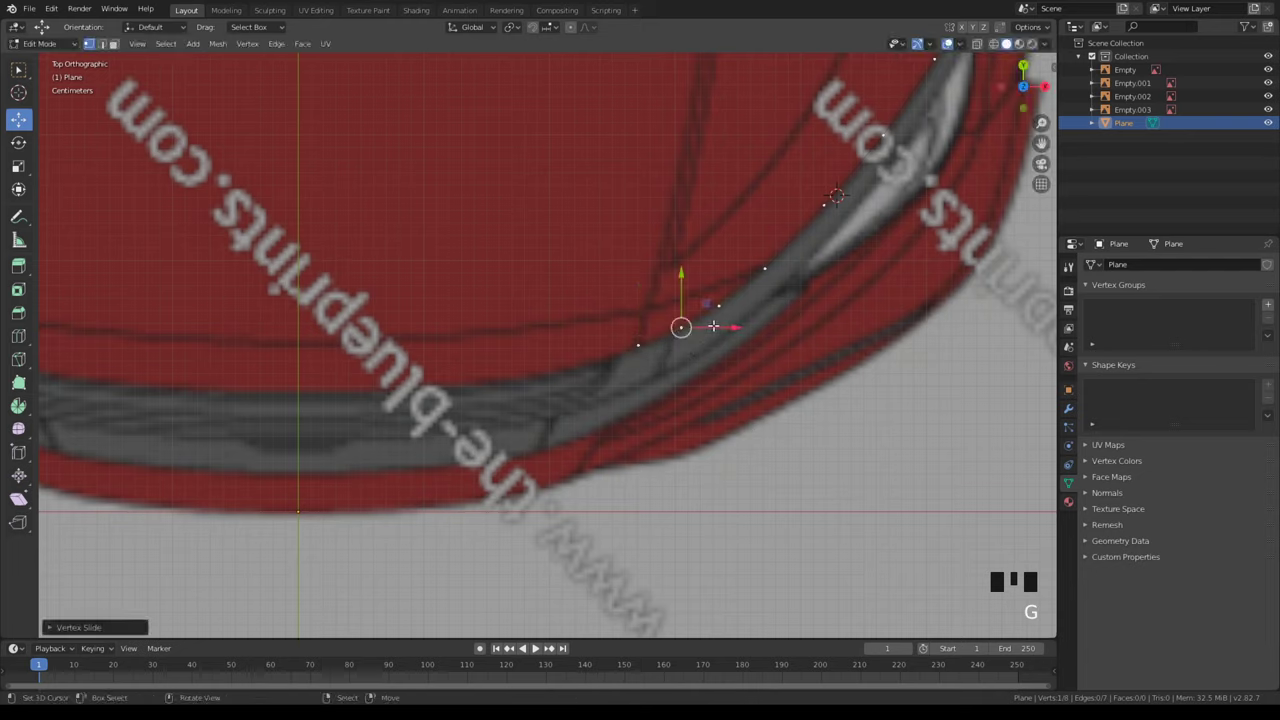
# - In front view, lower the two innermost vertices of the line onto the hood's front edge
pyautogui.press('Tab')
pyautogui.scroll(-2, 715, 404)
pyautogui.press('Tab')
pyautogui.press('KP_1')
pyautogui.rightClick(613, 381)
pyautogui.moveTo(611, 349); pyautogui.dragTo(611, 365)
pyautogui.keyDown('shift'); pyautogui.moveTo(721, 404); pyautogui.dragTo(564, 357, button='middle'); pyautogui.keyUp('shift')
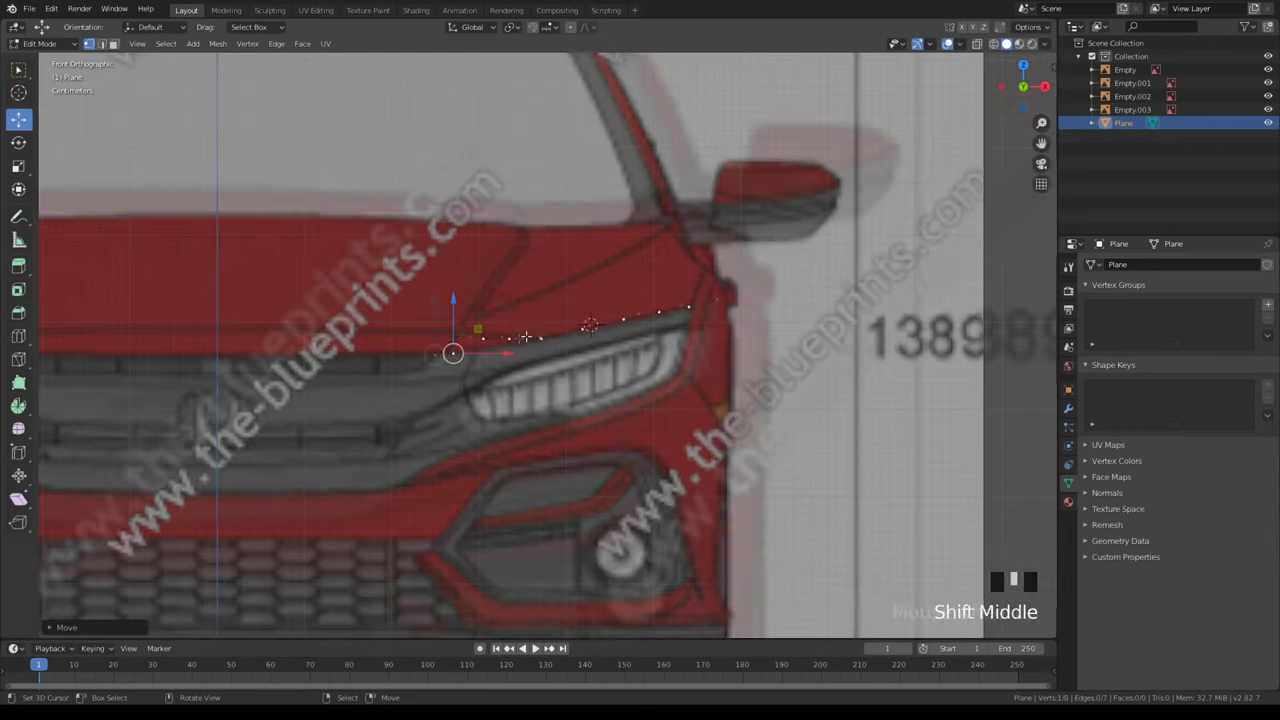
pyautogui.scroll(5, 533, 338)
pyautogui.rightClick(354, 317)
pyautogui.moveTo(354, 317)
pyautogui.mouseDown()
pyautogui.moveTo(356, 297)
pyautogui.moveTo(351, 322)
pyautogui.mouseUp()
# - Fine-tune the heights of the neighbouring vertices and the innermost vertex along the hood edge in front view
pyautogui.rightClick(425, 326)
pyautogui.moveTo(430, 291); pyautogui.dragTo(430, 308)
pyautogui.rightClick(531, 323)
pyautogui.moveTo(538, 282); pyautogui.dragTo(534, 285)
pyautogui.rightClick(533, 315)
pyautogui.rightClick(268, 361)
pyautogui.moveTo(272, 315); pyautogui.dragTo(275, 309)
# - In top view, extrude two more vertices from the line's inner end along the hood edge above the grille
pyautogui.press('Tab')
pyautogui.scroll(-5, 349, 358)
pyautogui.keyDown('shift'); pyautogui.moveTo(384, 417); pyautogui.dragTo(563, 427, button='middle'); pyautogui.keyUp('shift')
pyautogui.press('Tab')
pyautogui.press('KP_7')
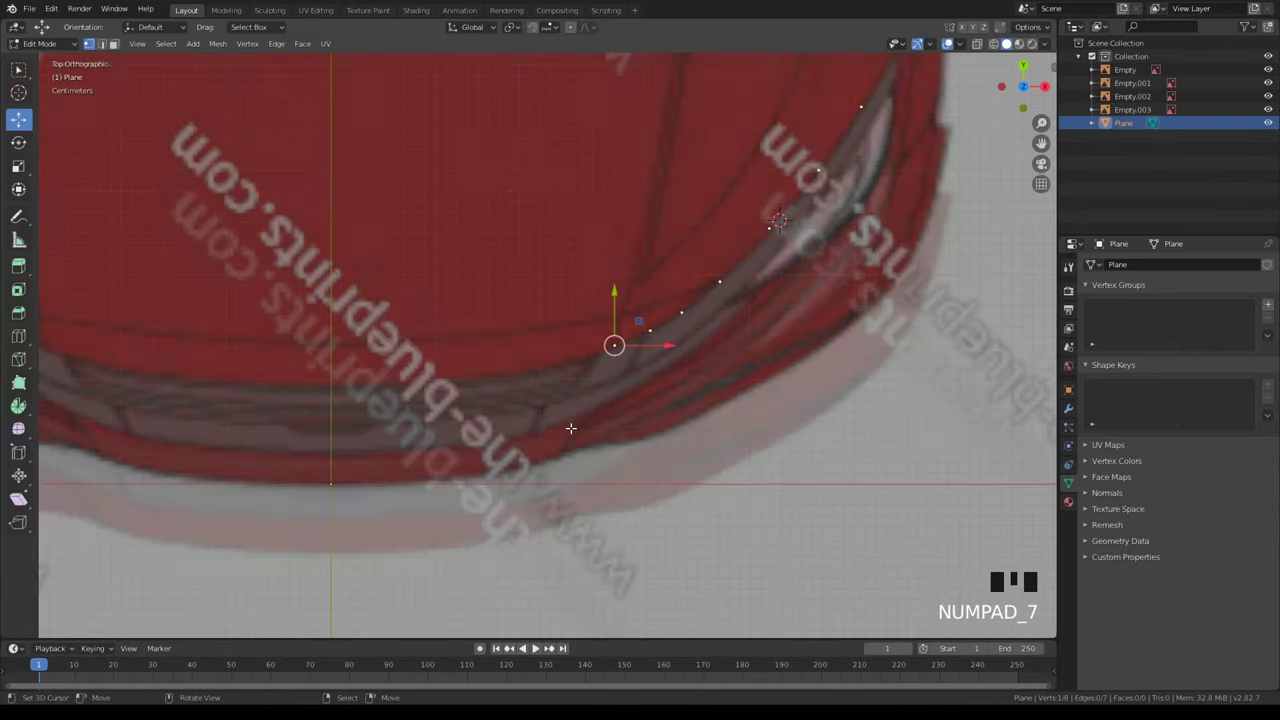
pyautogui.scroll(4, 703, 406)
pyautogui.press('e')
pyautogui.click(636, 427)
pyautogui.press('e')
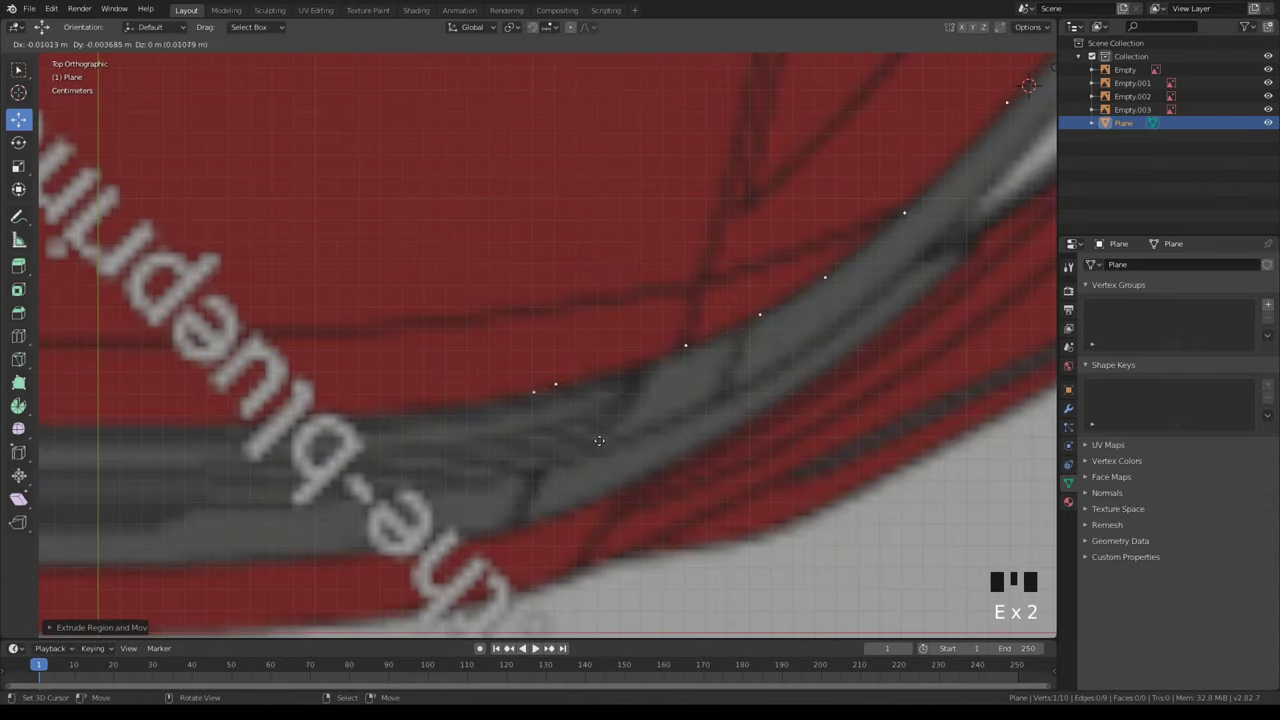
pyautogui.click(480, 457)
# - Extrude two further vertices along the hood edge up to the car's centre line, and leave Edit Mode
pyautogui.keyDown('shift'); pyautogui.moveTo(482, 457); pyautogui.dragTo(615, 435, button='middle'); pyautogui.keyUp('shift')
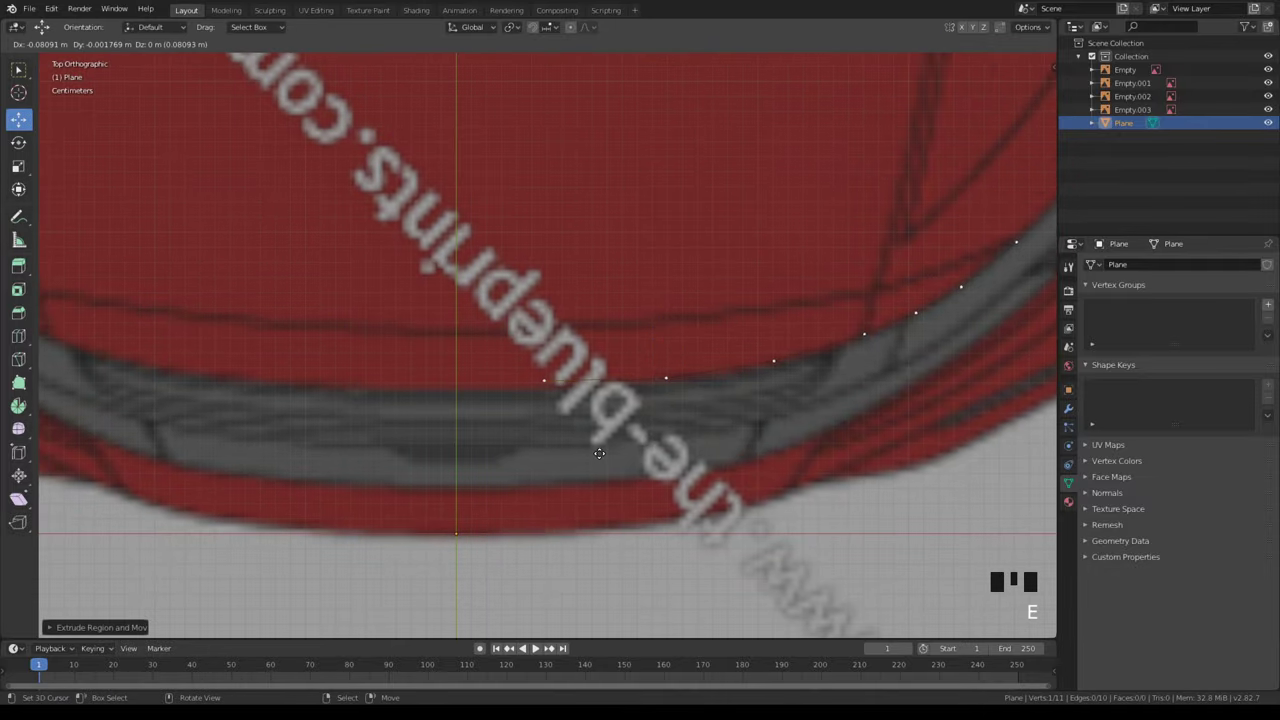
pyautogui.press('e')
pyautogui.press('e')
pyautogui.press('Tab')
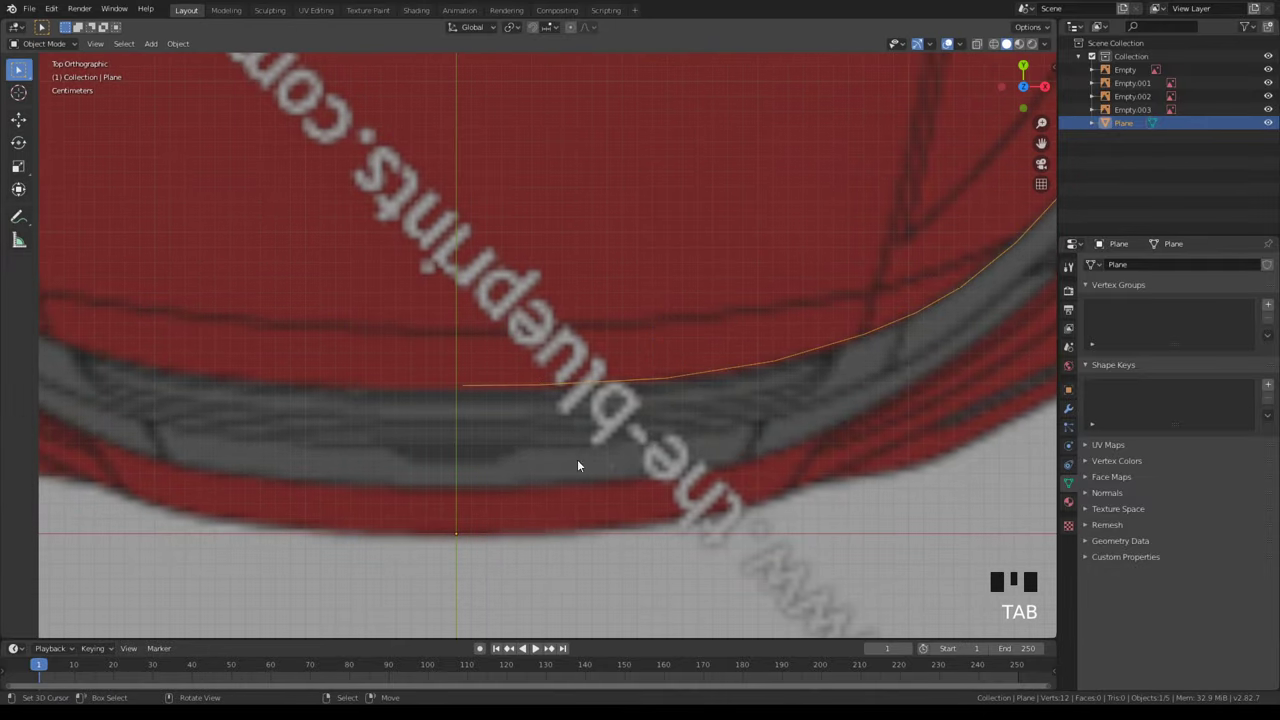
# - Insert an extra vertex into the line along the hood edge with a loop cut and move it onto the blueprint edge
pyautogui.scroll(-3, 620, 462)
pyautogui.press('Tab')
pyautogui.rightClick(620, 362)
pyautogui.scroll(3, 617, 362)
pyautogui.hotkey('ctrl', 'r')
pyautogui.click(722, 345)
pyautogui.rightClick(766, 357)
pyautogui.moveTo(726, 339); pyautogui.dragTo(796, 333)
# - Slide the neighbouring vertices along the line to even out their spacing and nudge an outer vertex onto the hood edge
pyautogui.press('g')
pyautogui.press('g')
pyautogui.click(788, 350)
pyautogui.click(794, 334)
pyautogui.rightClick(794, 348)
pyautogui.rightClick(715, 371)
pyautogui.press('g')
pyautogui.press('g')
pyautogui.click(731, 358)
pyautogui.press('Tab')
pyautogui.press('Tab')
pyautogui.rightClick(864, 333)
pyautogui.moveTo(866, 306); pyautogui.dragTo(868, 302)
pyautogui.press('Tab')
pyautogui.scroll(-2, 472, 384)
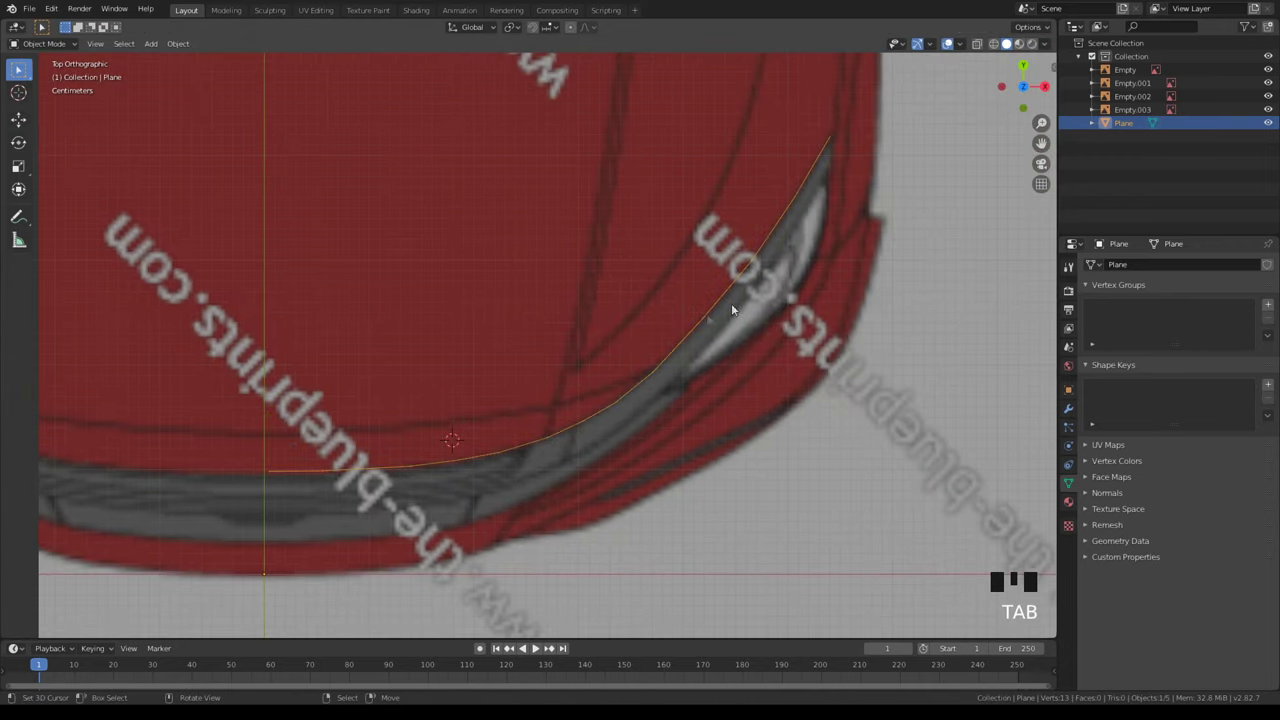
# - In front view, select the run of inner vertices along the hood's front edge and nudge them onto the blueprint edge
pyautogui.press('Tab')
pyautogui.rightClick(829, 135)
pyautogui.keyDown('ctrl'); pyautogui.rightClick(702, 318); pyautogui.keyUp('ctrl')
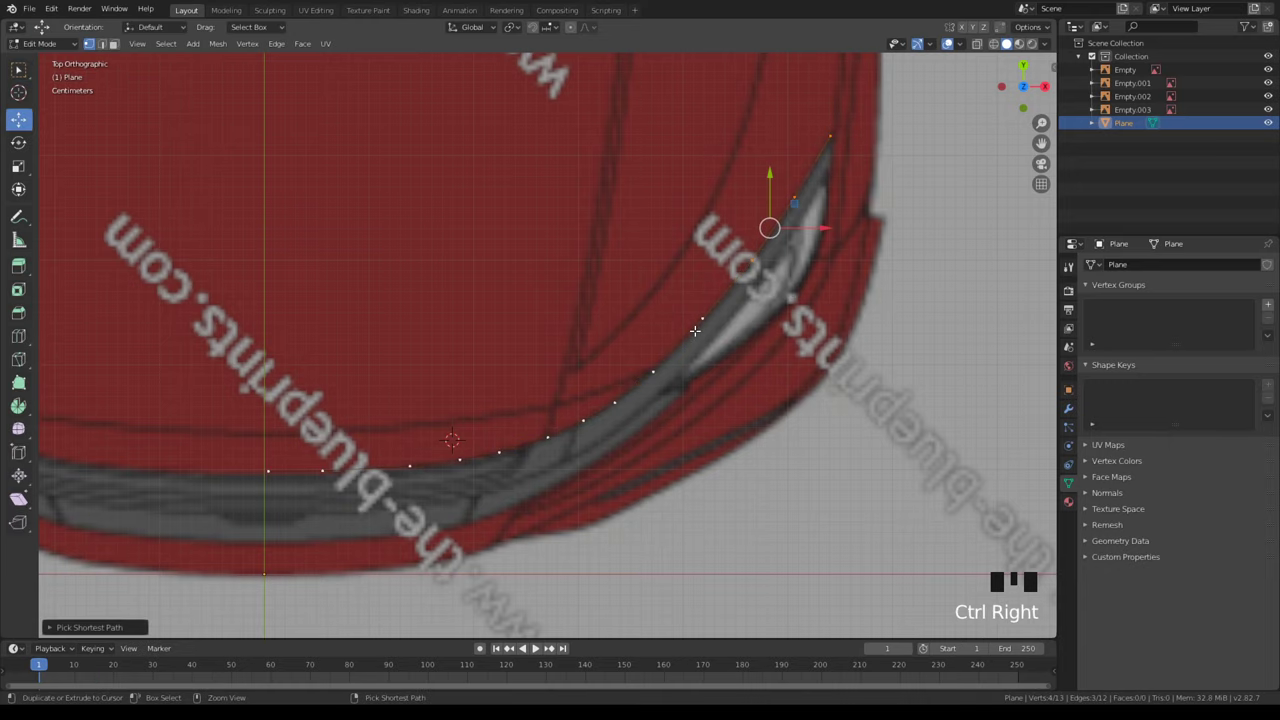
pyautogui.press('KP_1')
pyautogui.press('Tab')
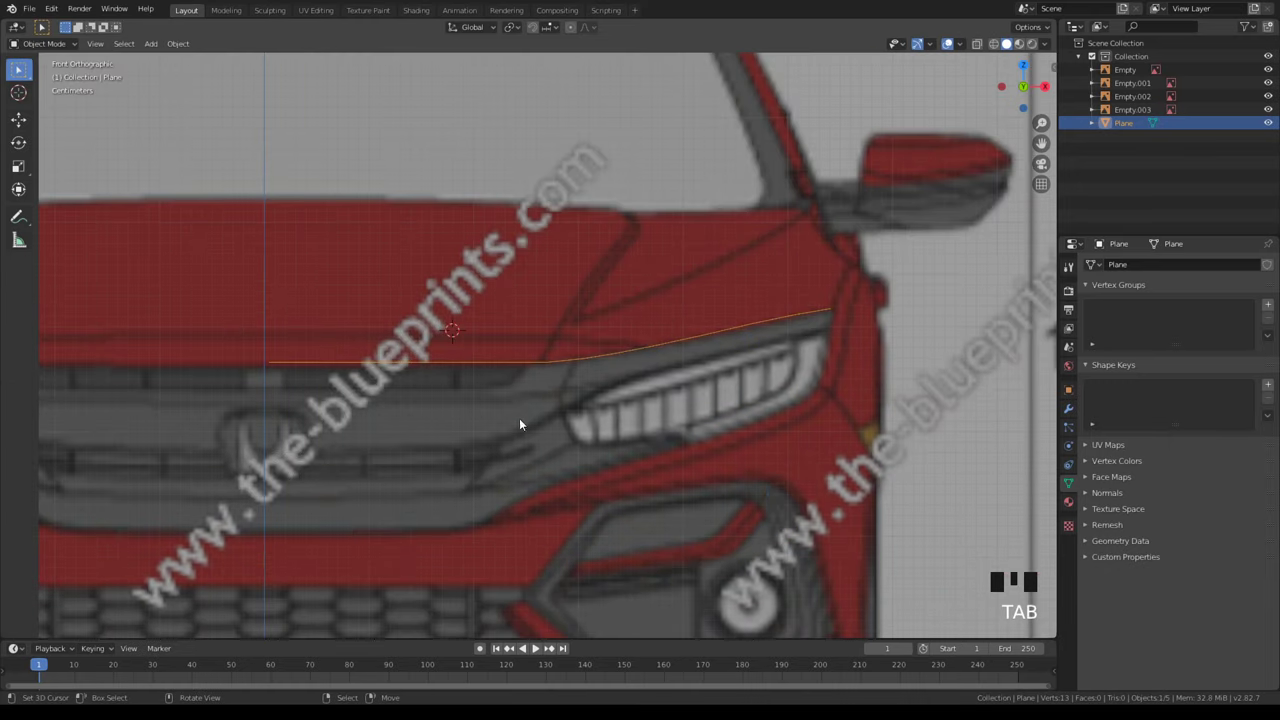
pyautogui.moveTo(672, 418); pyautogui.dragTo(604, 440, button='middle')
pyautogui.press('Tab')
pyautogui.press('KP_1')
pyautogui.scroll(3, 440, 400)
pyautogui.keyDown('shift'); pyautogui.moveTo(400, 380); pyautogui.dragTo(632, 407, button='middle'); pyautogui.keyUp('shift')
pyautogui.rightClick(312, 384)
pyautogui.keyDown('ctrl'); pyautogui.rightClick(688, 404); pyautogui.keyUp('ctrl')
pyautogui.moveTo(515, 366); pyautogui.dragTo(509, 369)
pyautogui.rightClick(789, 389)
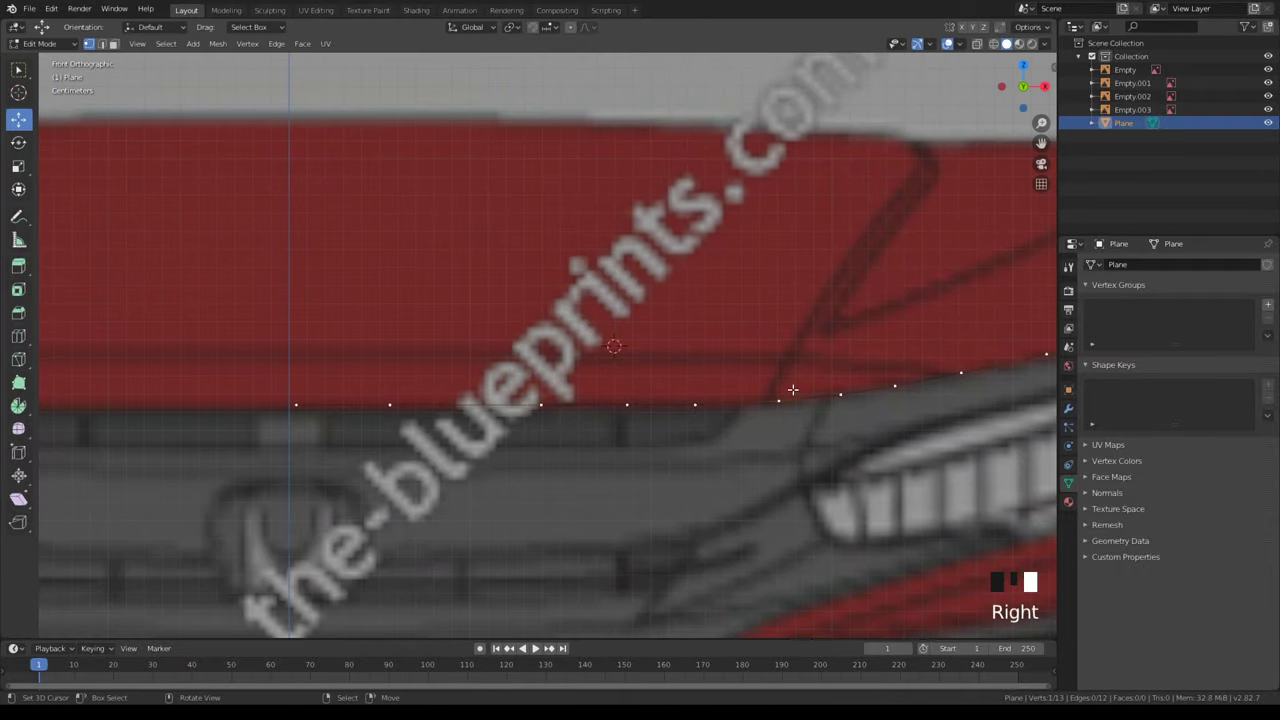
# - Inspect the line's curvature from an angled view and compare it with the front blueprint, outside Edit Mode
pyautogui.scroll(-3, 740, 389)
pyautogui.press('Tab')
pyautogui.press('a')
pyautogui.press('a')
pyautogui.press('a')
pyautogui.moveTo(784, 450); pyautogui.dragTo(663, 440, button='middle')
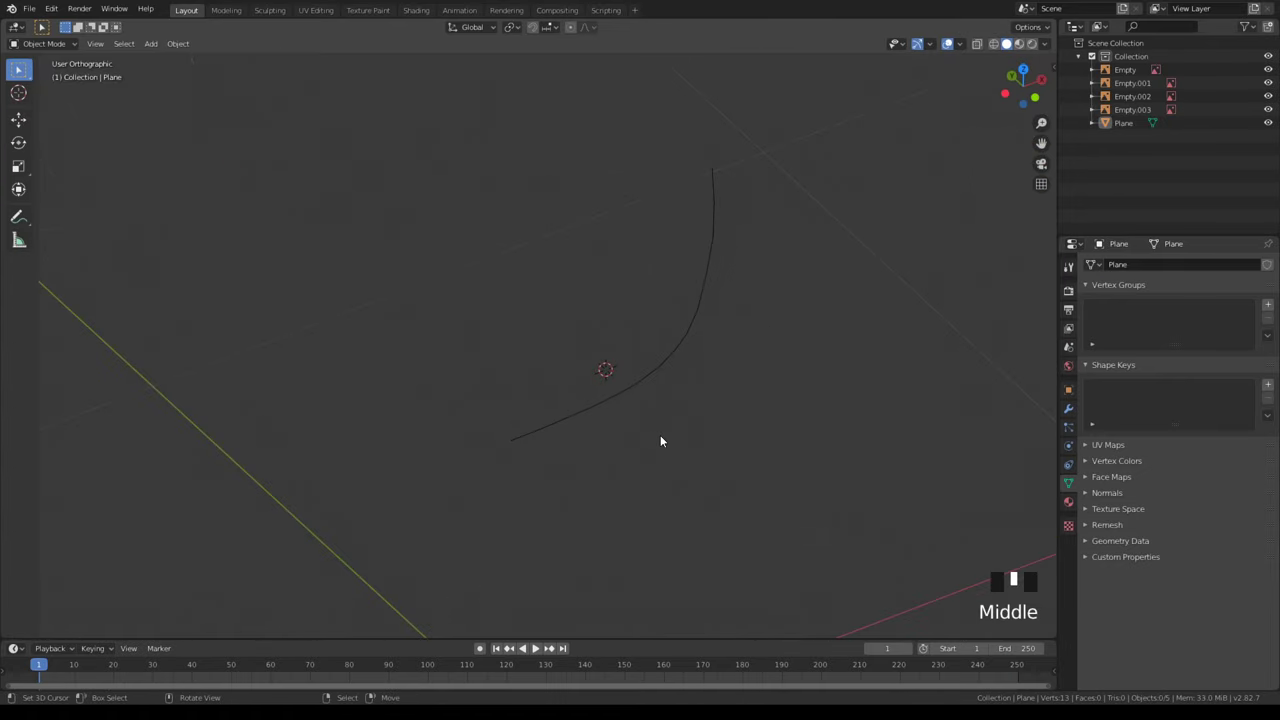
pyautogui.press('KP_1')
pyautogui.rightClick(797, 349)
pyautogui.rightClick(810, 347)
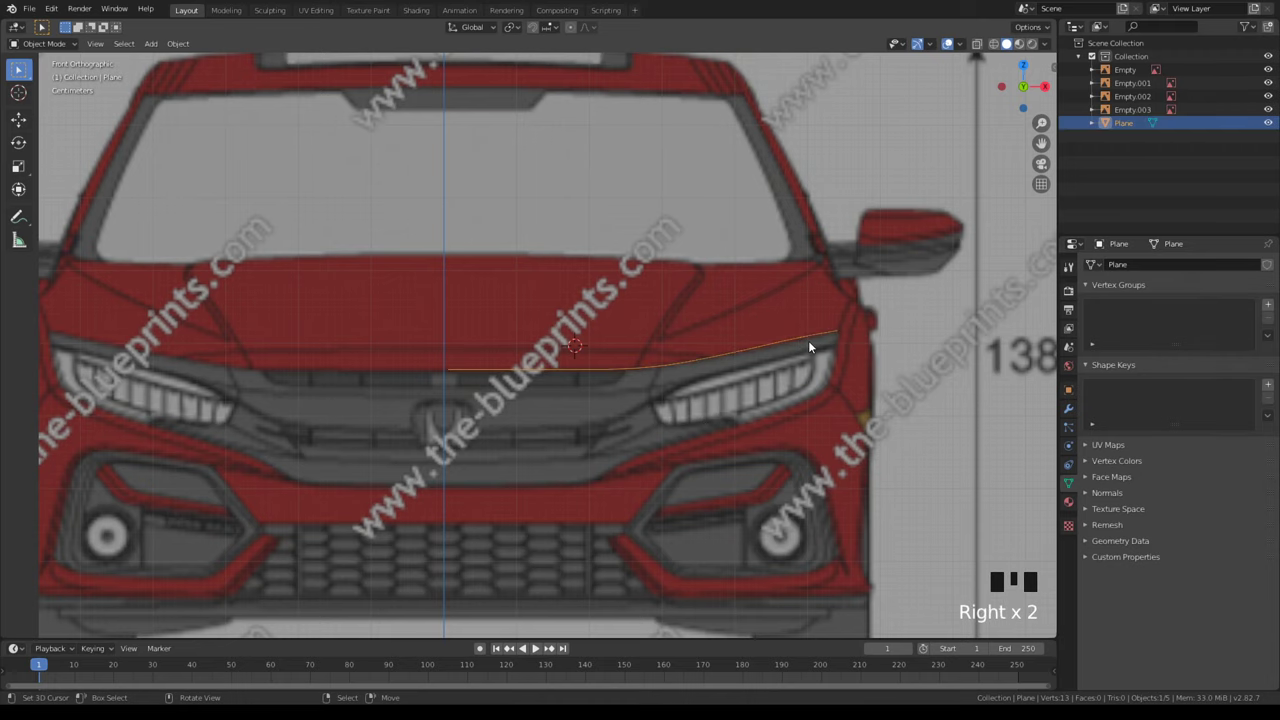
# - Add a Mirror modifier to the hood edge line so it is mirrored across the X axis
pyautogui.scroll(-3, 620, 461)
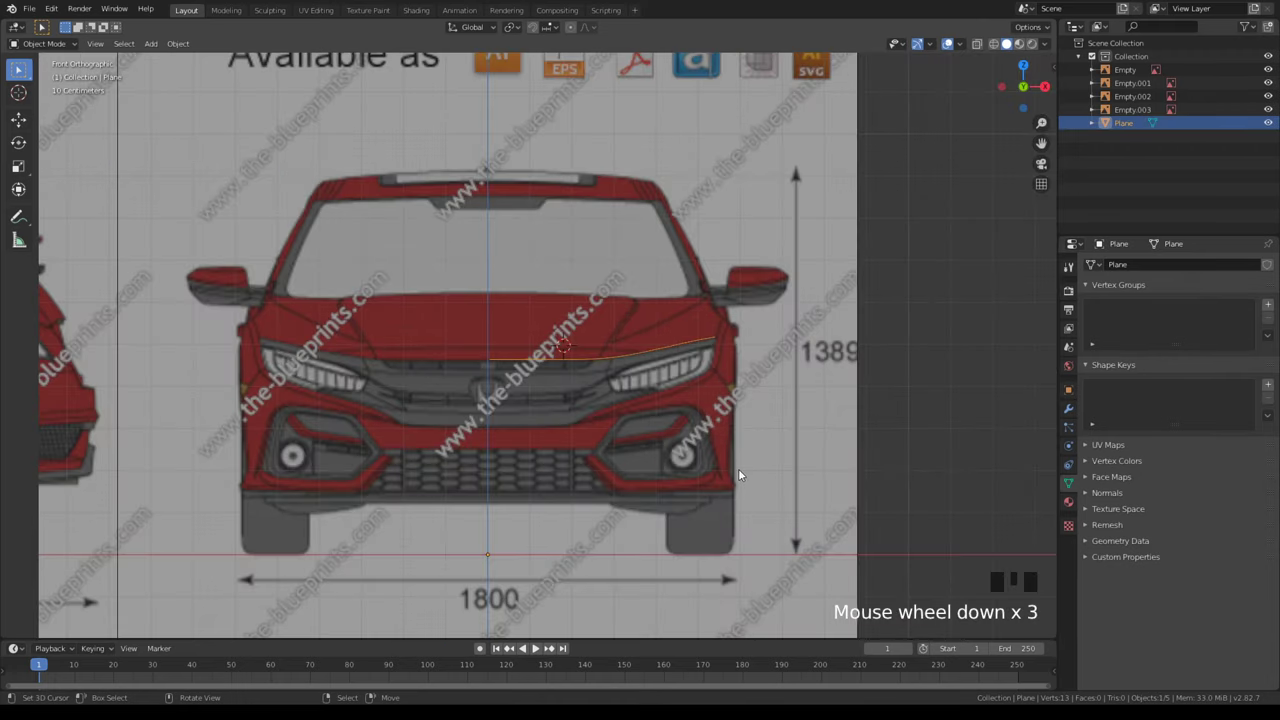
pyautogui.click(341, 358)
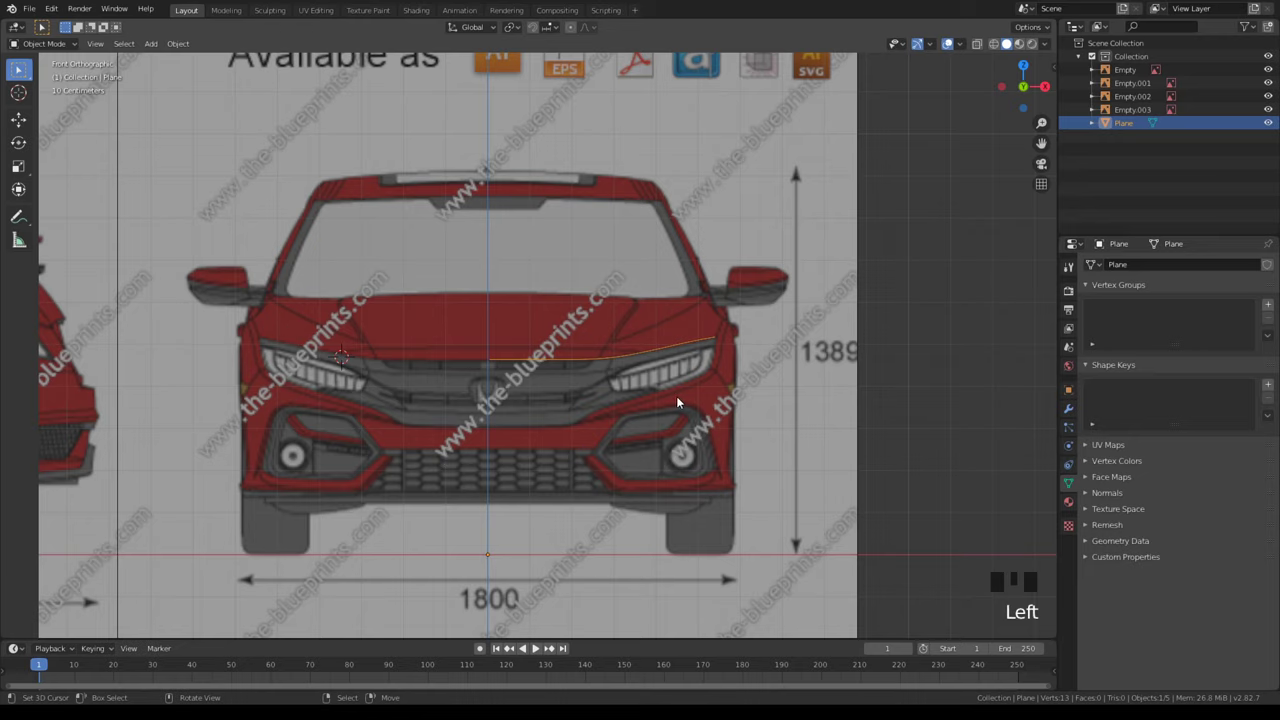
pyautogui.click(1070, 409)
pyautogui.scroll(4, 794, 421)
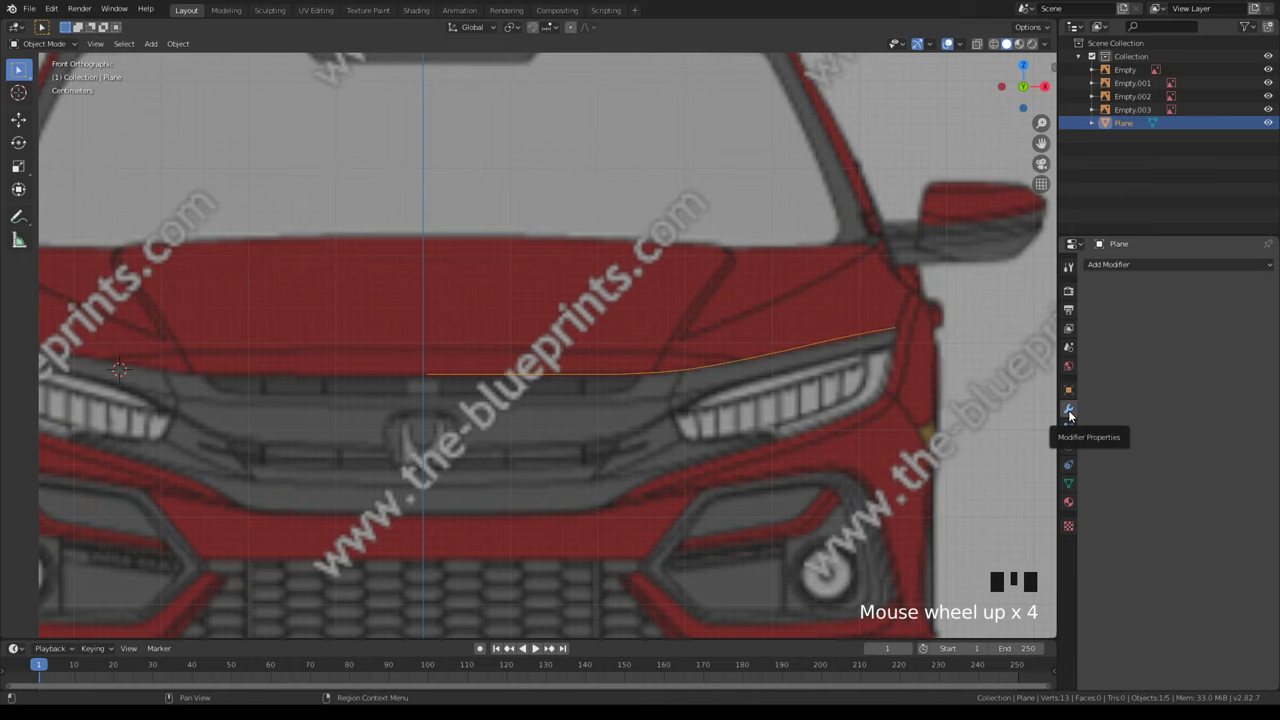
pyautogui.click(1136, 264)
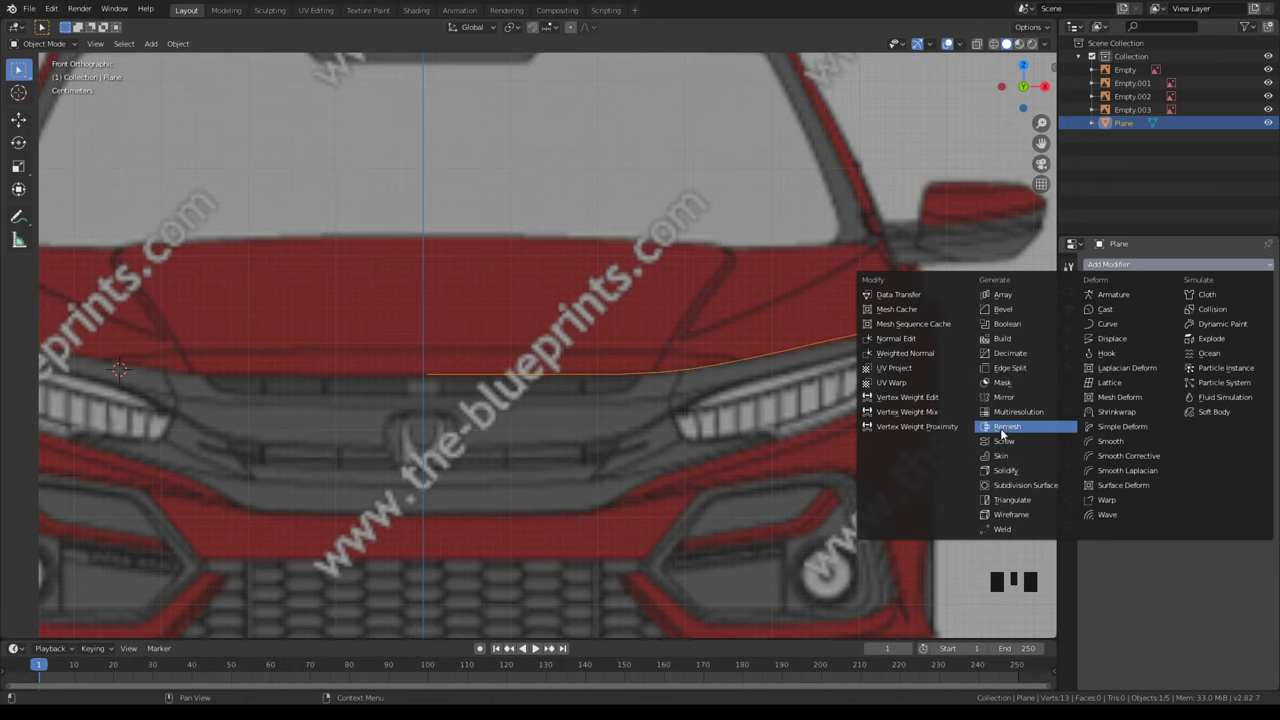
pyautogui.click(1003, 397)
pyautogui.keyDown('shift'); pyautogui.moveTo(722, 485); pyautogui.dragTo(678, 507, button='middle'); pyautogui.keyUp('shift')
pyautogui.scroll(-2, 614, 445)
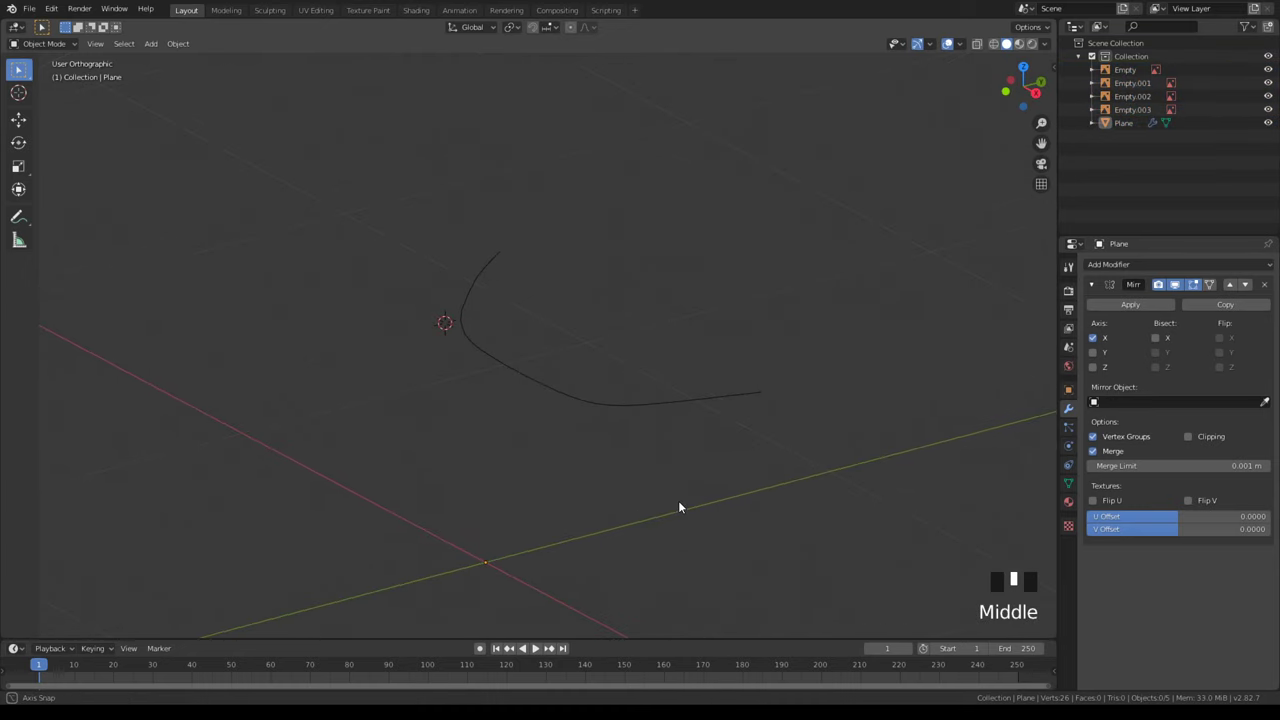
# - Enable Clipping in the Mirror modifier and move the innermost vertex onto the centre line to join both halves
pyautogui.scroll(2, 708, 498)
pyautogui.press('KP_1')
pyautogui.scroll(6, 712, 495)
pyautogui.press('Tab')
pyautogui.rightClick(651, 383)
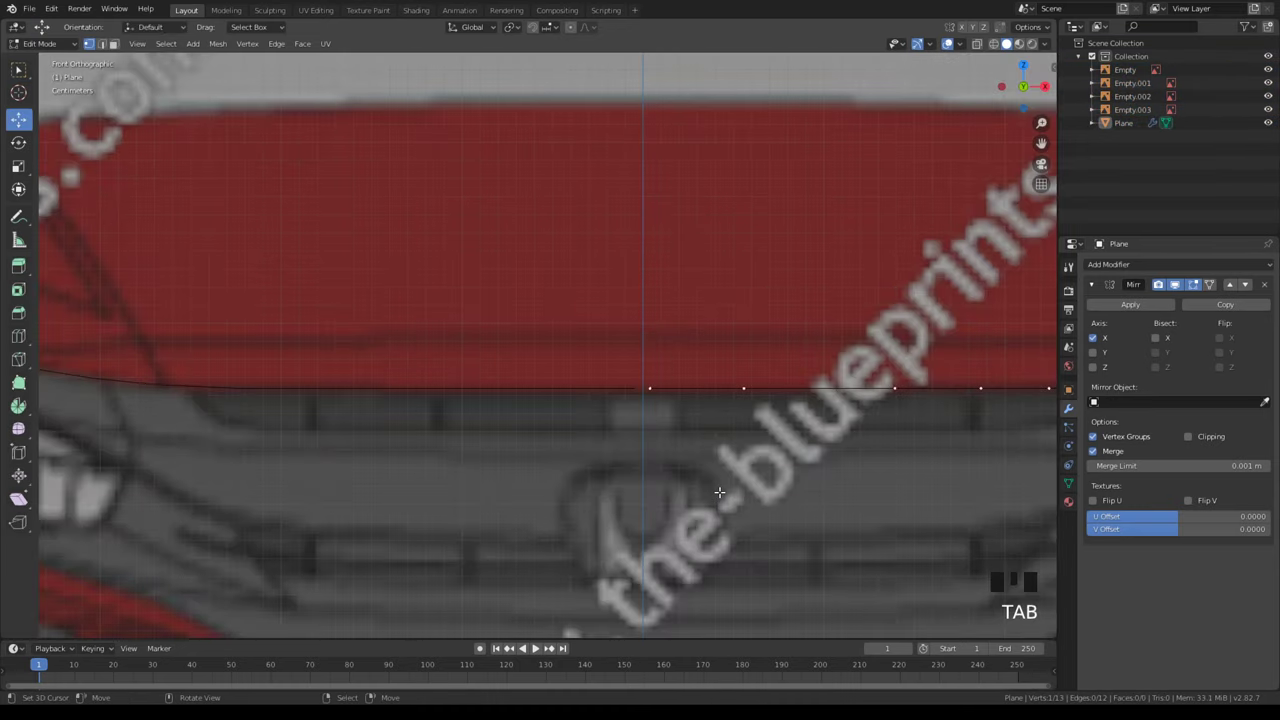
pyautogui.scroll(-2, 740, 398)
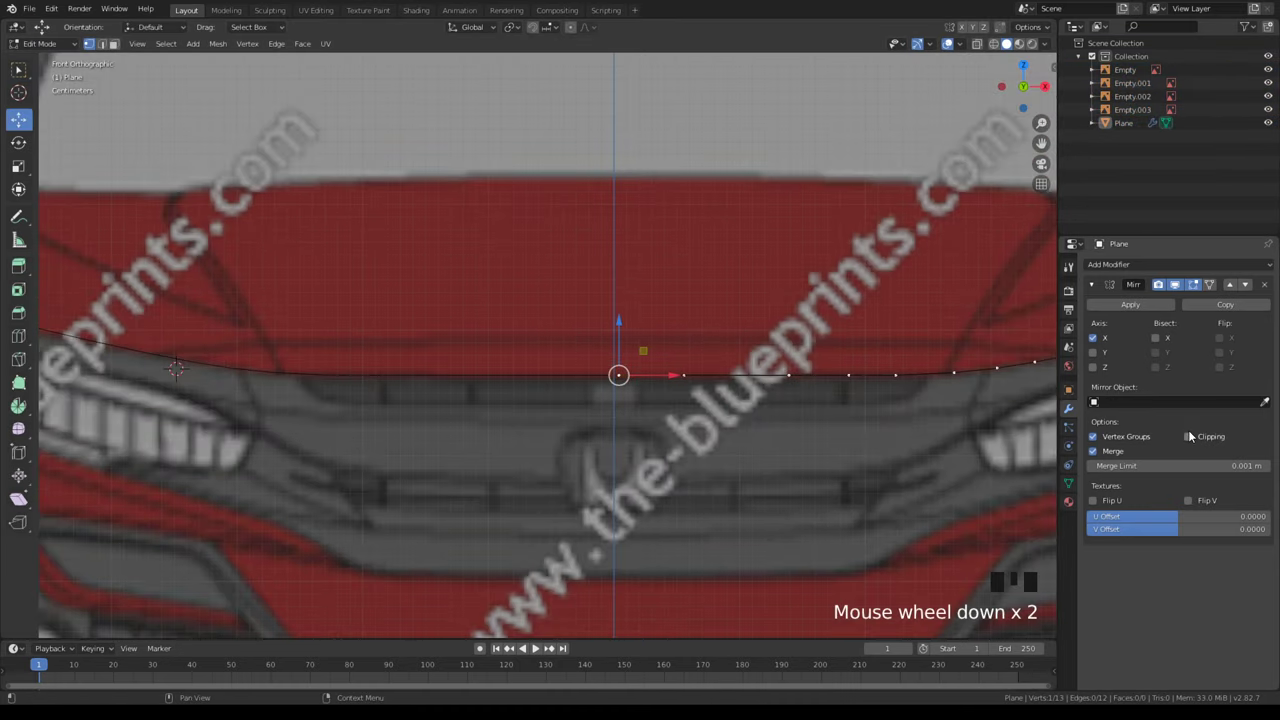
pyautogui.click(1188, 436)
pyautogui.moveTo(666, 376); pyautogui.dragTo(346, 378)
pyautogui.scroll(4, 803, 408)
pyautogui.moveTo(720, 407); pyautogui.dragTo(635, 397)
pyautogui.scroll(-5, 729, 431)
pyautogui.moveTo(729, 431); pyautogui.dragTo(761, 453, button='middle')
pyautogui.press('Tab')
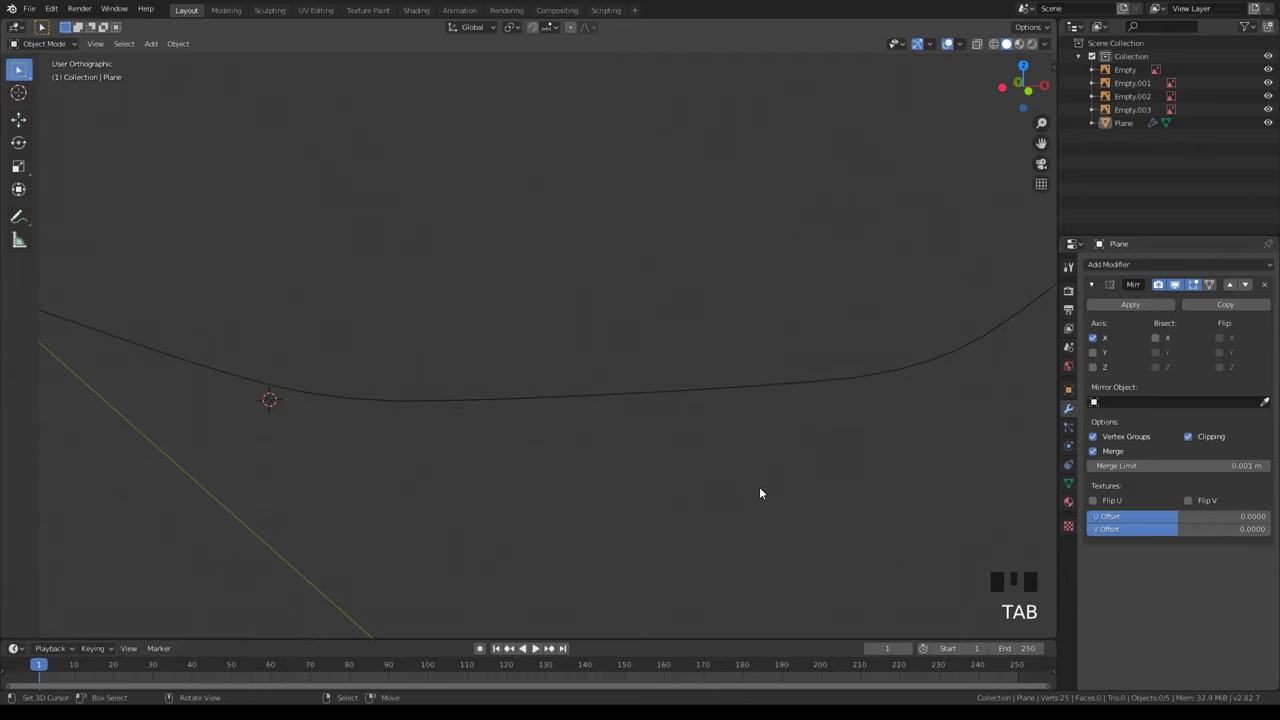
# - In top view, fine-tune the centre vertex on the hood edge and check the mirrored line in Object Mode
pyautogui.press('a')
pyautogui.press('KP_7')
pyautogui.press('Tab')
pyautogui.keyDown('shift'); pyautogui.moveTo(740, 510); pyautogui.dragTo(660, 448, button='middle'); pyautogui.keyUp('shift')
pyautogui.press('Tab')
pyautogui.scroll(6, 631, 507)
pyautogui.press('Tab')
pyautogui.moveTo(521, 538); pyautogui.dragTo(504, 541)
pyautogui.press('Tab')
pyautogui.moveTo(520, 564); pyautogui.dragTo(587, 470, button='middle')
pyautogui.press('a')
pyautogui.press('KP_1')
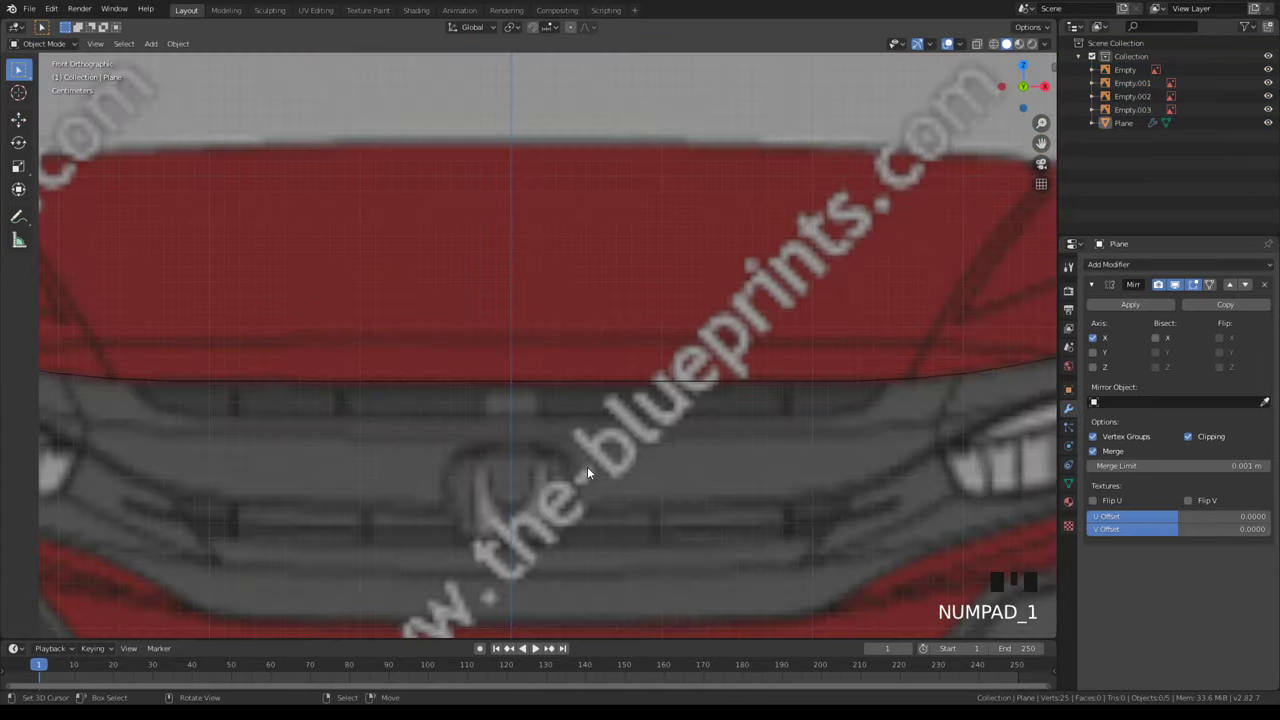
# - In front view, extrude a vertex down from the line's outer tip along the headlight's outer edge and align it sideways
pyautogui.keyDown('shift'); pyautogui.moveTo(726, 462); pyautogui.dragTo(466, 454, button='middle'); pyautogui.keyUp('shift')
pyautogui.scroll(-2, 466, 454)
pyautogui.press('Tab')
pyautogui.rightClick(868, 302)
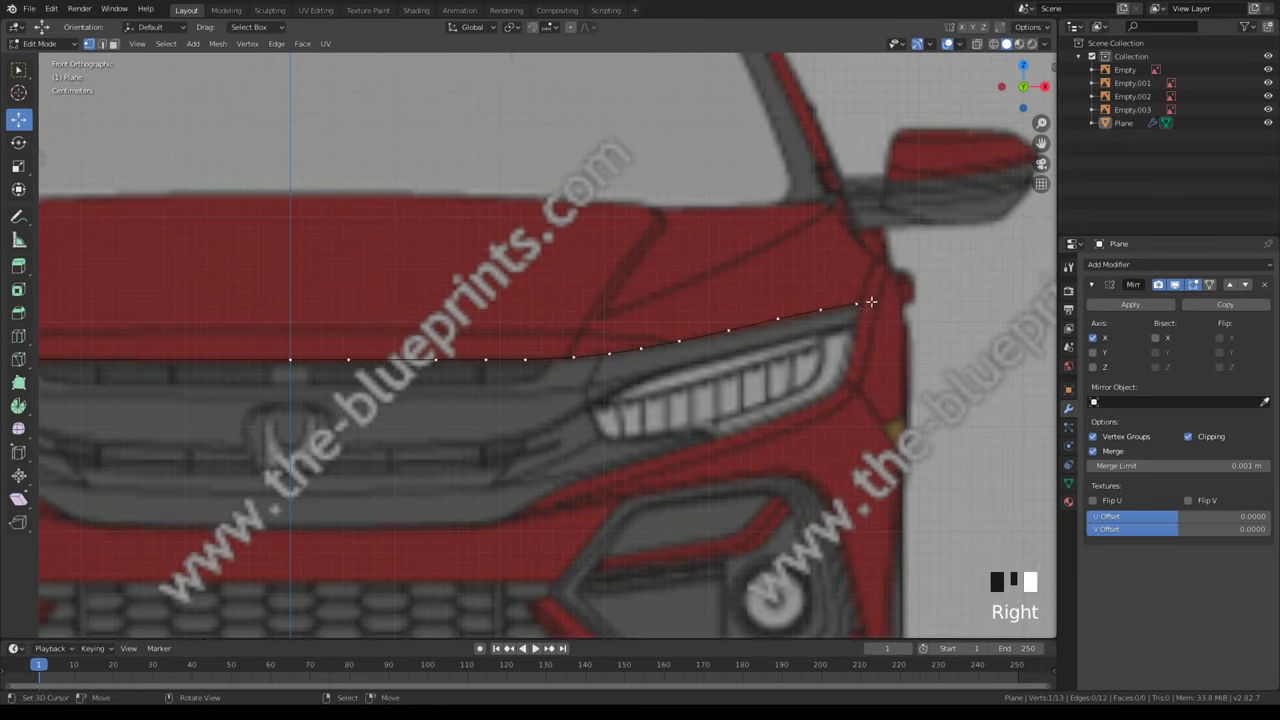
pyautogui.keyDown('shift'); pyautogui.moveTo(871, 301); pyautogui.dragTo(700, 352, button='middle'); pyautogui.keyUp('shift')
pyautogui.scroll(5, 792, 397)
pyautogui.press('e')
pyautogui.click(820, 455)
pyautogui.rightClick(746, 356)
pyautogui.moveTo(775, 353); pyautogui.dragTo(783, 354)
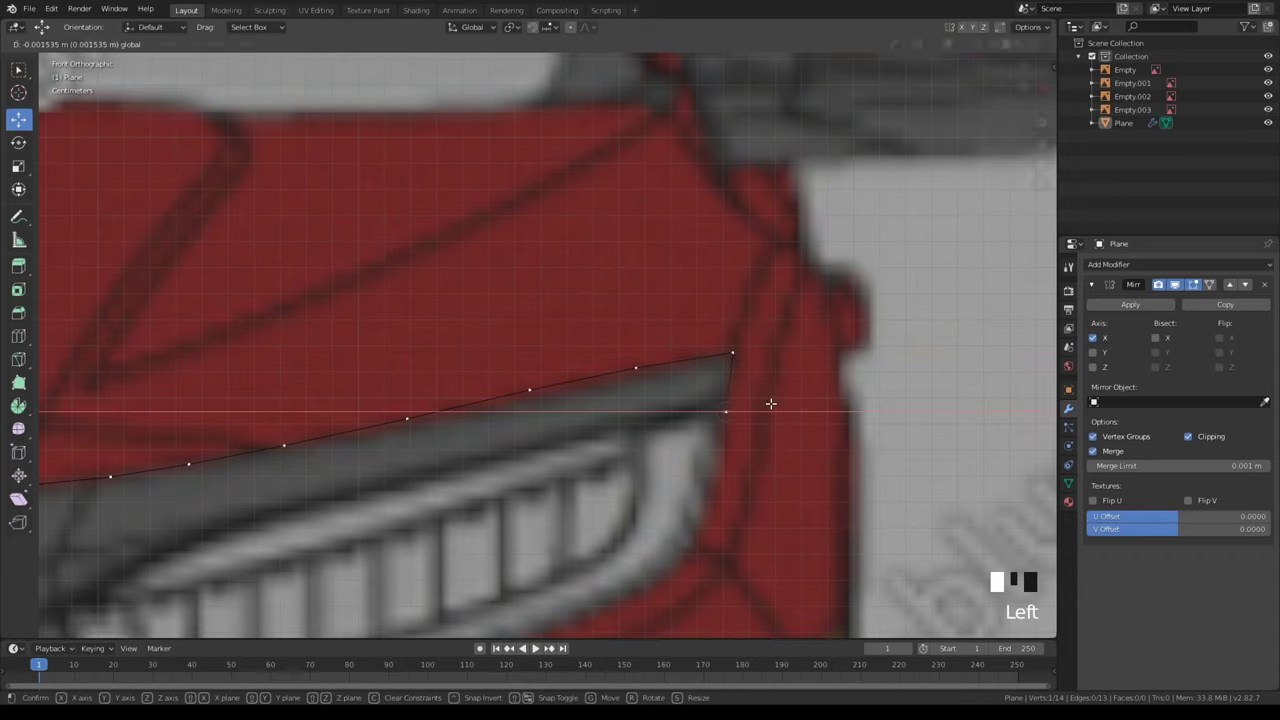
# - In side view, move the new vertex lengthwise onto the headlight's outer edge
pyautogui.scroll(-2, 754, 399)
pyautogui.press('KP_3')
pyautogui.keyDown('shift'); pyautogui.moveTo(920, 475); pyautogui.dragTo(770, 435, button='middle'); pyautogui.keyUp('shift')
pyautogui.moveTo(853, 410); pyautogui.dragTo(791, 419)
# - In top view, extrude vertices from the headlight's outer corner along its outer edge
pyautogui.press('KP_7')
pyautogui.press('e')
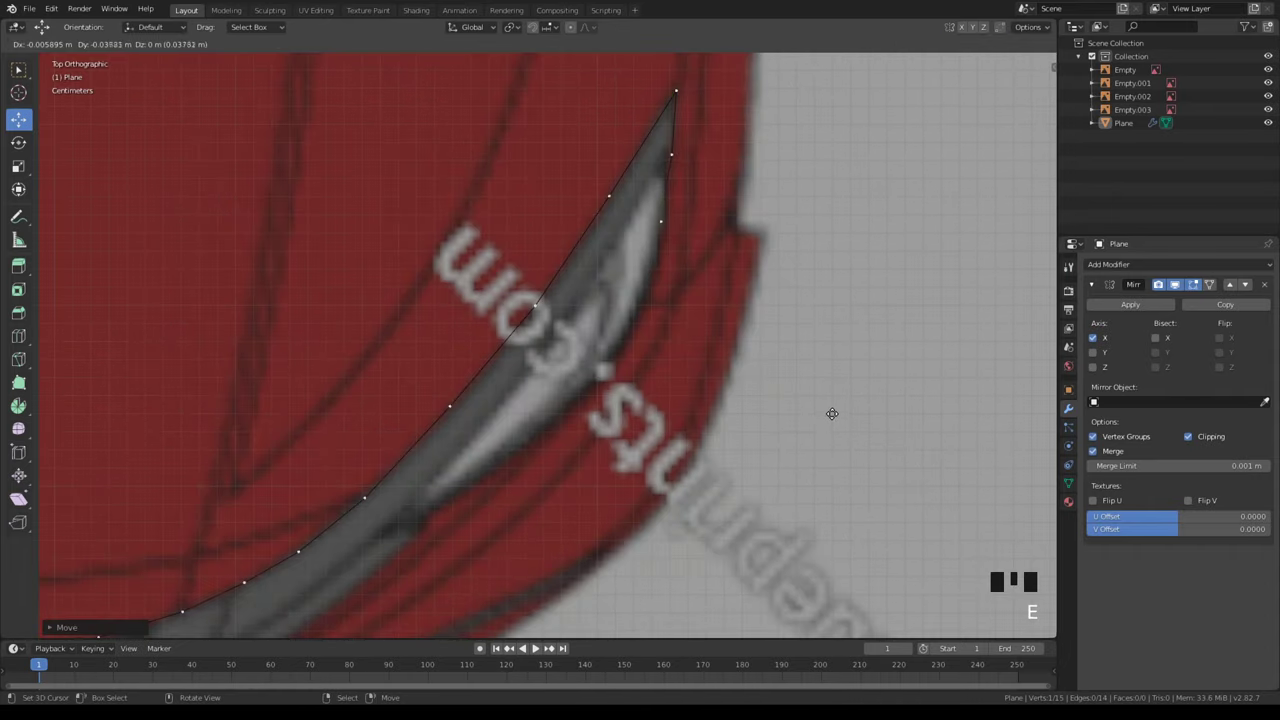
pyautogui.click(838, 418)
pyautogui.press('e')
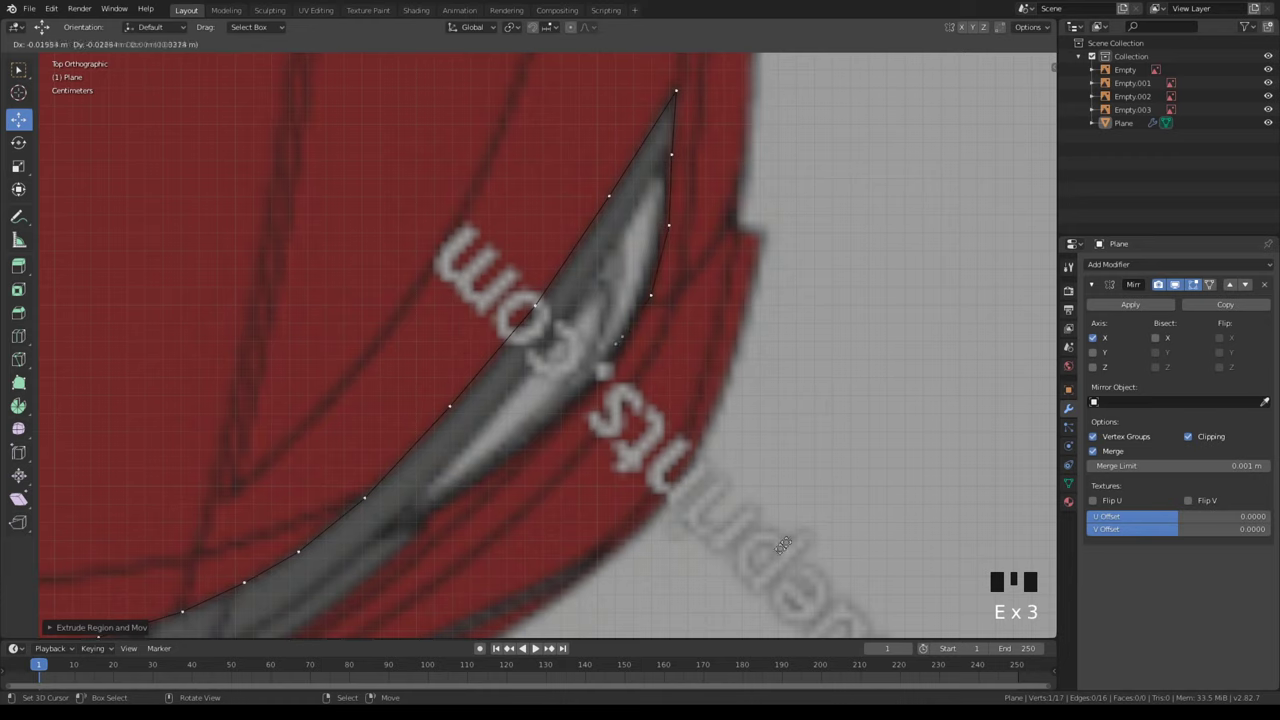
pyautogui.click(717, 628)
# - Extrude further vertices along the headlight's front edge to its inner tip, adding a short step down onto the bumper edge
pyautogui.keyDown('shift'); pyautogui.moveTo(482, 551); pyautogui.dragTo(641, 456, button='middle'); pyautogui.keyUp('shift')
pyautogui.press('e')
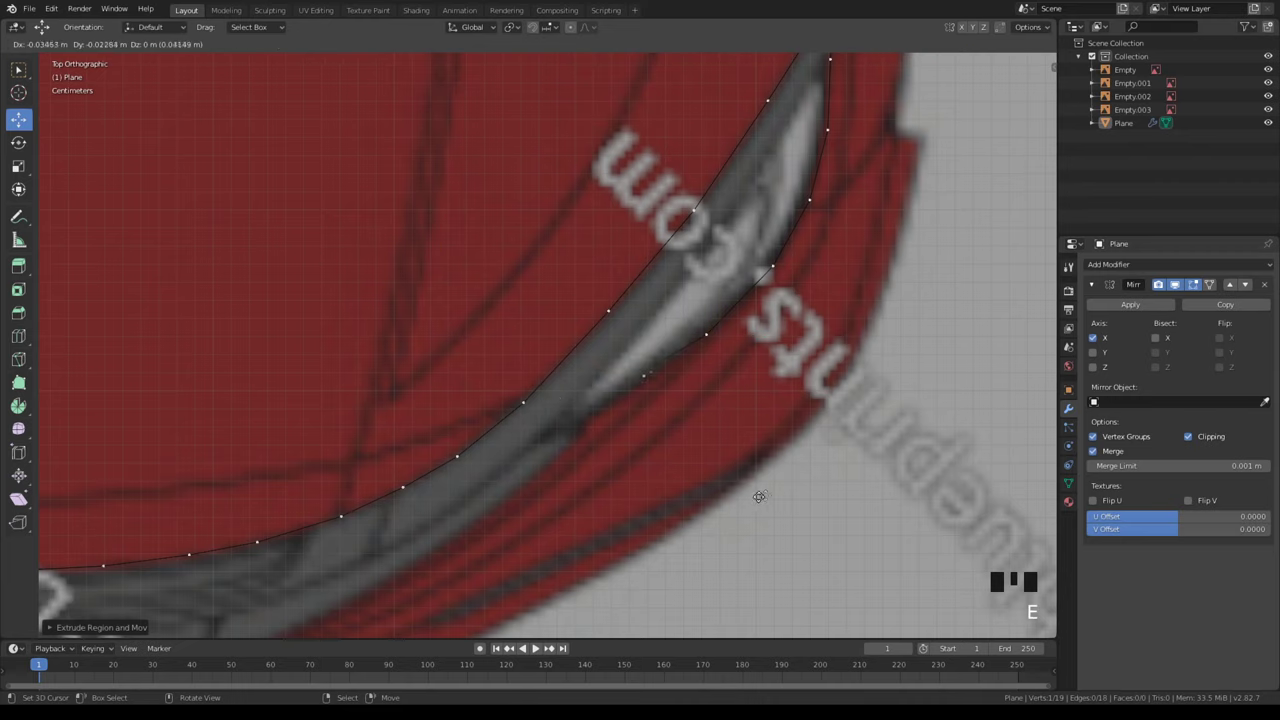
pyautogui.click(740, 518)
pyautogui.press('e')
pyautogui.rightClick(706, 543)
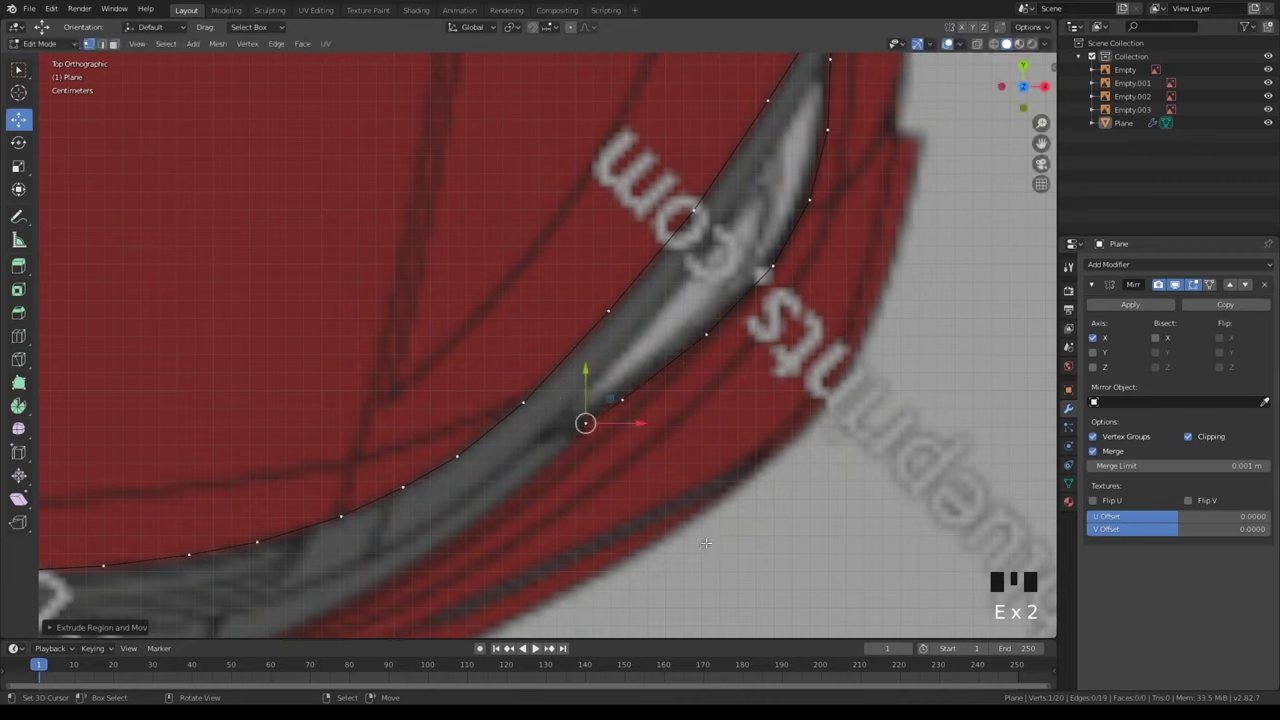
pyautogui.press('e')
pyautogui.click(750, 434)
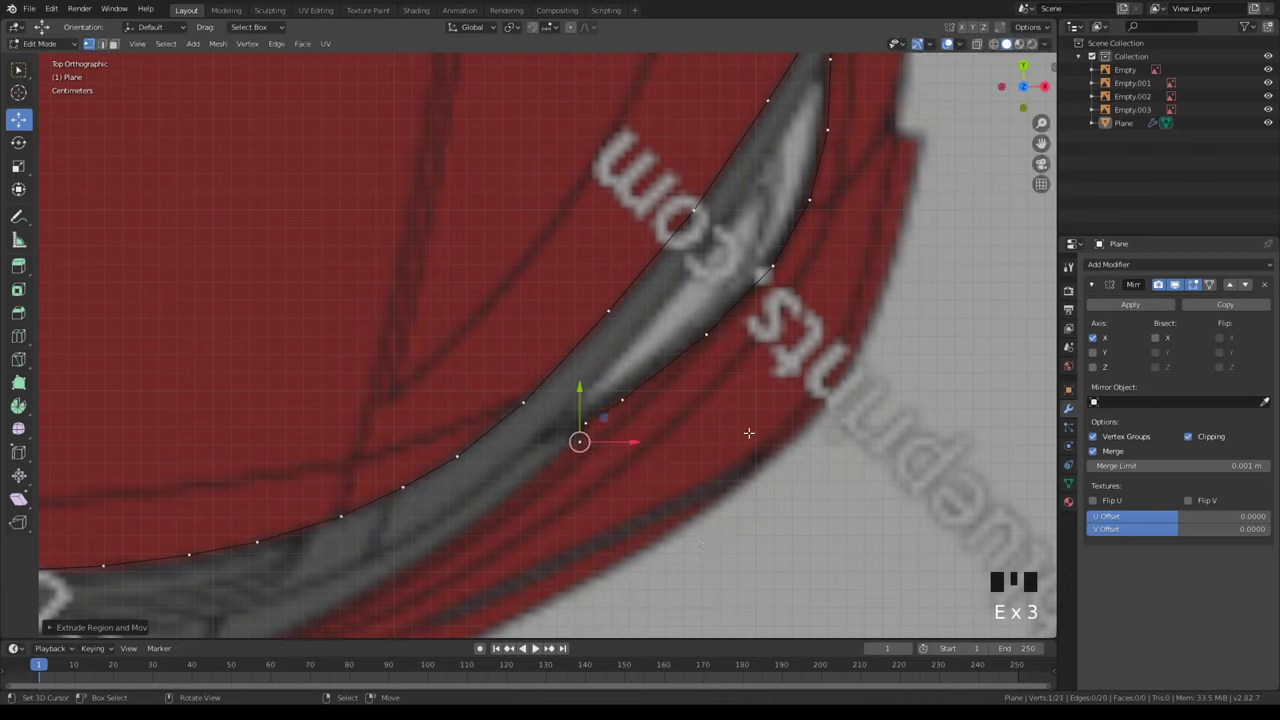
# - Extrude a chain of vertices from the headlight's inner tip along the front edge of the dark grille band
pyautogui.scroll(-5, 747, 438)
pyautogui.press('Tab')
pyautogui.keyDown('shift'); pyautogui.moveTo(640, 490); pyautogui.dragTo(702, 437, button='middle'); pyautogui.keyUp('shift')
pyautogui.press('Tab')
pyautogui.scroll(4, 702, 441)
pyautogui.press('e')
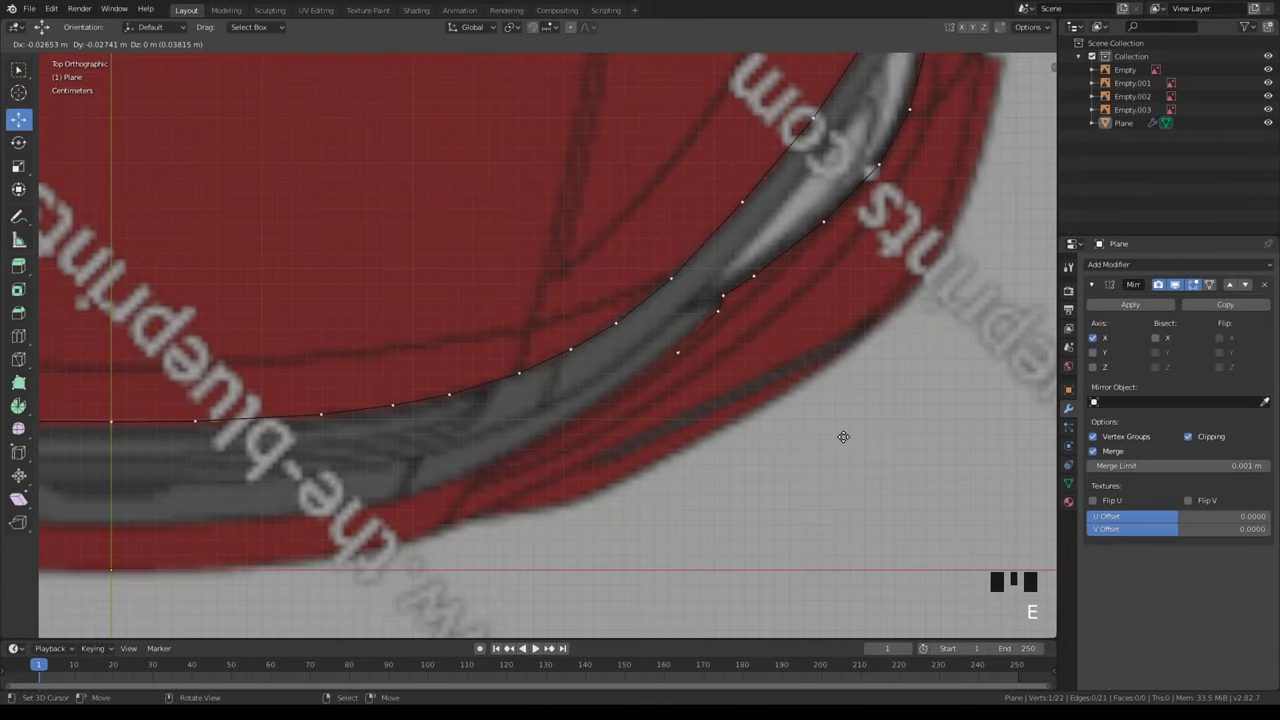
pyautogui.click(840, 435)
pyautogui.press('e')
pyautogui.click(670, 550)
pyautogui.press('e')
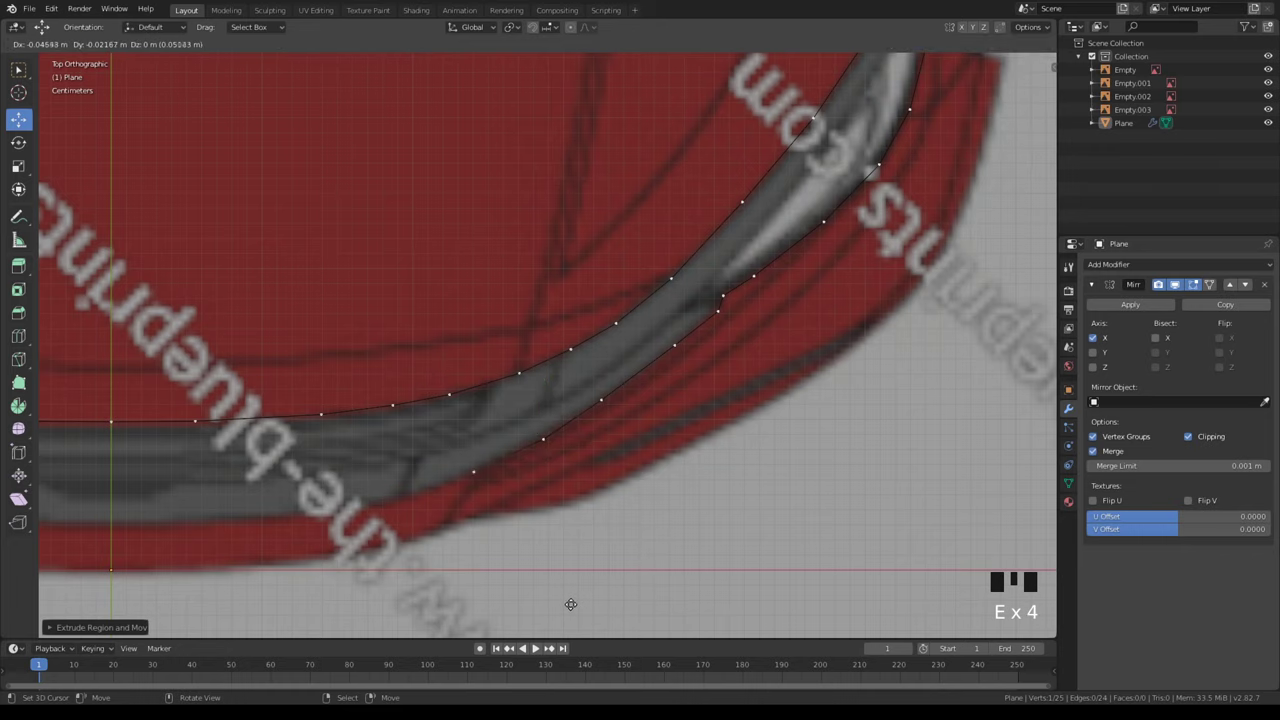
pyautogui.click(558, 614)
pyautogui.press('e')
pyautogui.click(491, 633)
# - Extrude the last vertices along the grille's front edge to the car's centre line, and leave Edit Mode
pyautogui.keyDown('shift'); pyautogui.moveTo(450, 586); pyautogui.dragTo(711, 508, button='middle'); pyautogui.keyUp('shift')
pyautogui.press('e')
pyautogui.click(519, 530)
pyautogui.press('e')
pyautogui.click(404, 531)
pyautogui.scroll(-4, 510, 540)
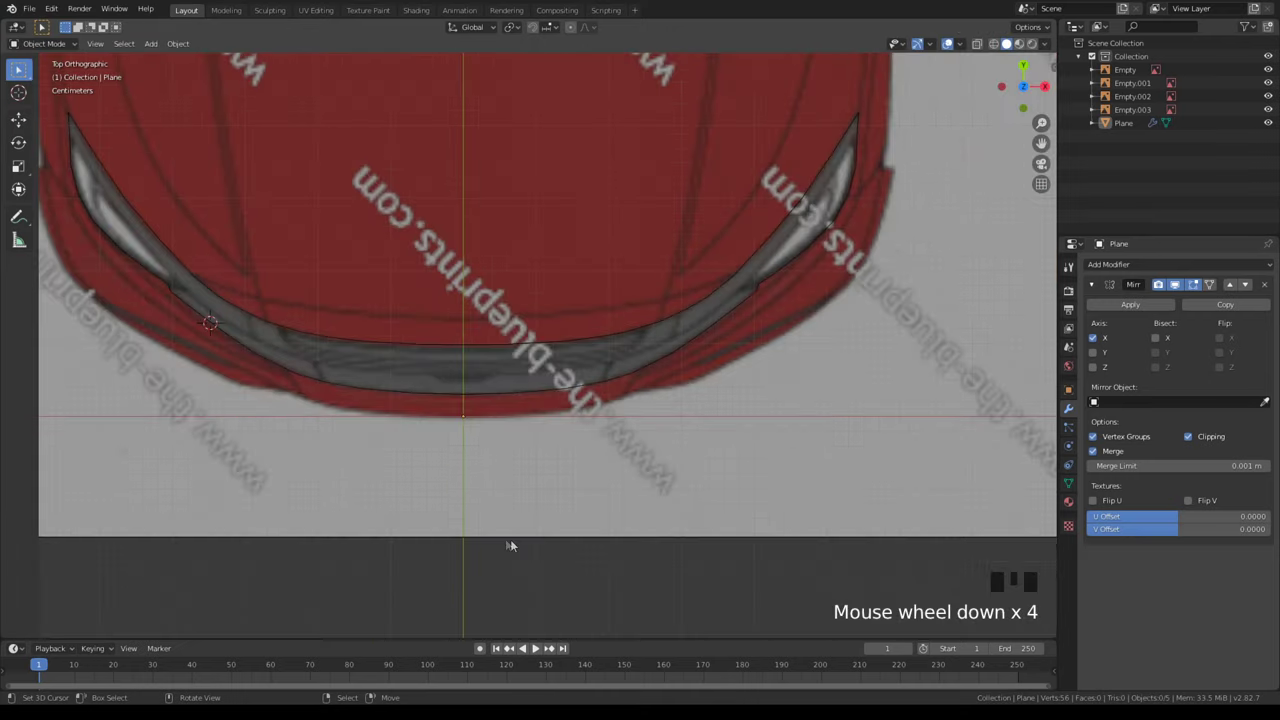
# - In front view, lower the centre vertex and the next two vertices of the new line onto the grille's bottom edge
pyautogui.press('KP_1')
pyautogui.press('Tab')
pyautogui.scroll(5, 423, 376)
pyautogui.keyDown('shift'); pyautogui.moveTo(423, 376); pyautogui.dragTo(482, 248, button='middle'); pyautogui.keyUp('shift')
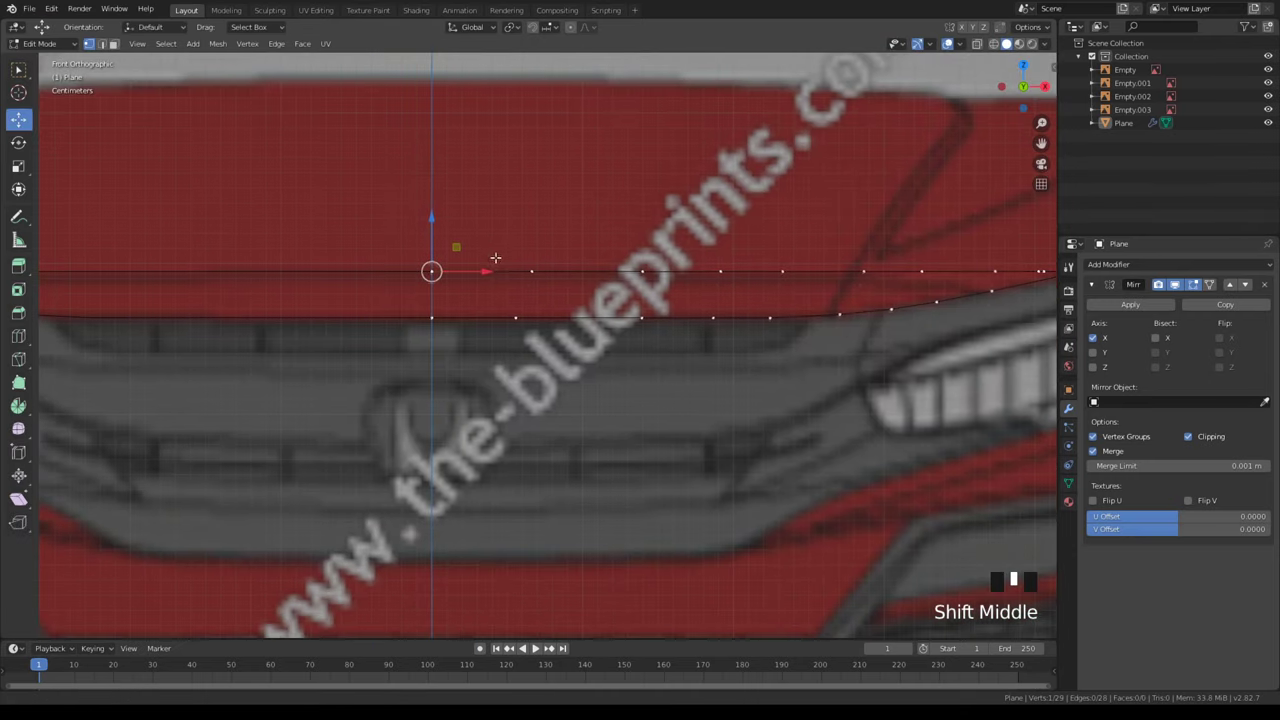
pyautogui.moveTo(455, 247); pyautogui.dragTo(460, 531)
pyautogui.rightClick(530, 271)
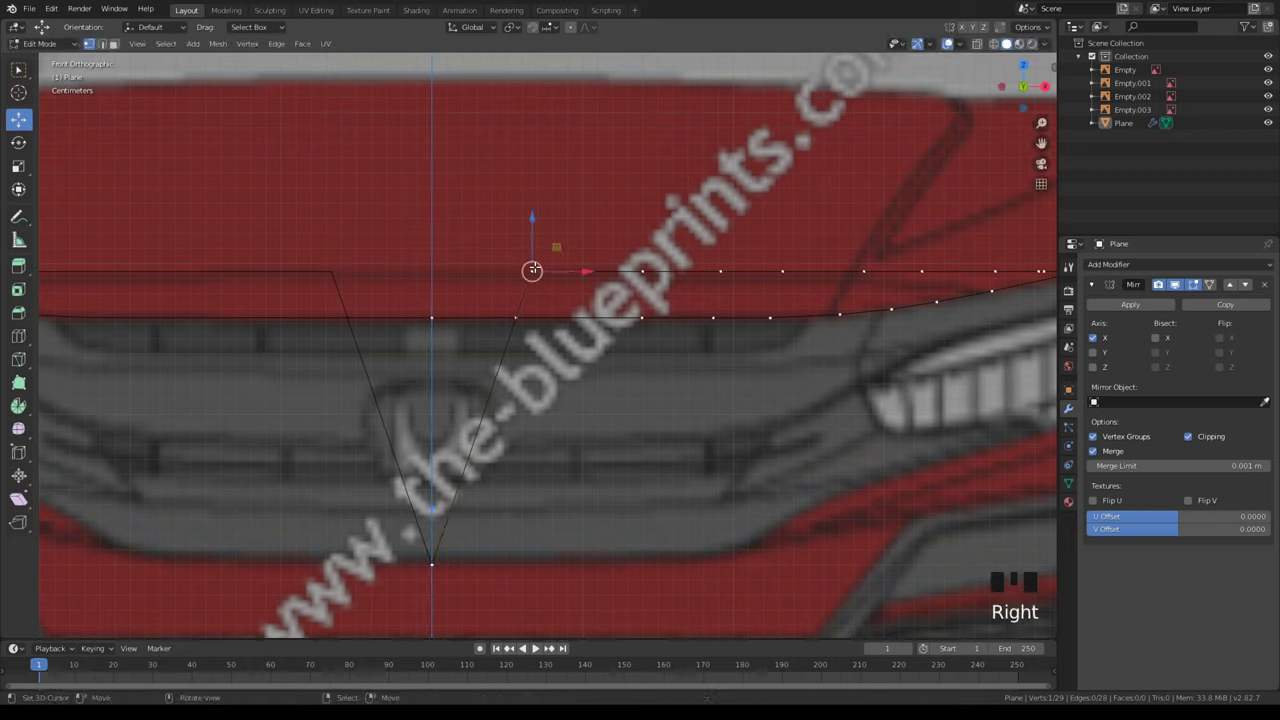
pyautogui.moveTo(530, 271); pyautogui.dragTo(626, 535)
pyautogui.rightClick(642, 271)
pyautogui.moveTo(642, 271); pyautogui.dragTo(714, 536)
# - Lower the next three vertices outward to follow the grille's bottom corner and its rising edge
pyautogui.rightClick(720, 270)
pyautogui.moveTo(721, 240); pyautogui.dragTo(806, 527)
pyautogui.rightClick(782, 271)
pyautogui.moveTo(782, 271); pyautogui.dragTo(825, 490)
pyautogui.rightClick(860, 269)
pyautogui.moveTo(860, 269); pyautogui.dragTo(893, 347)
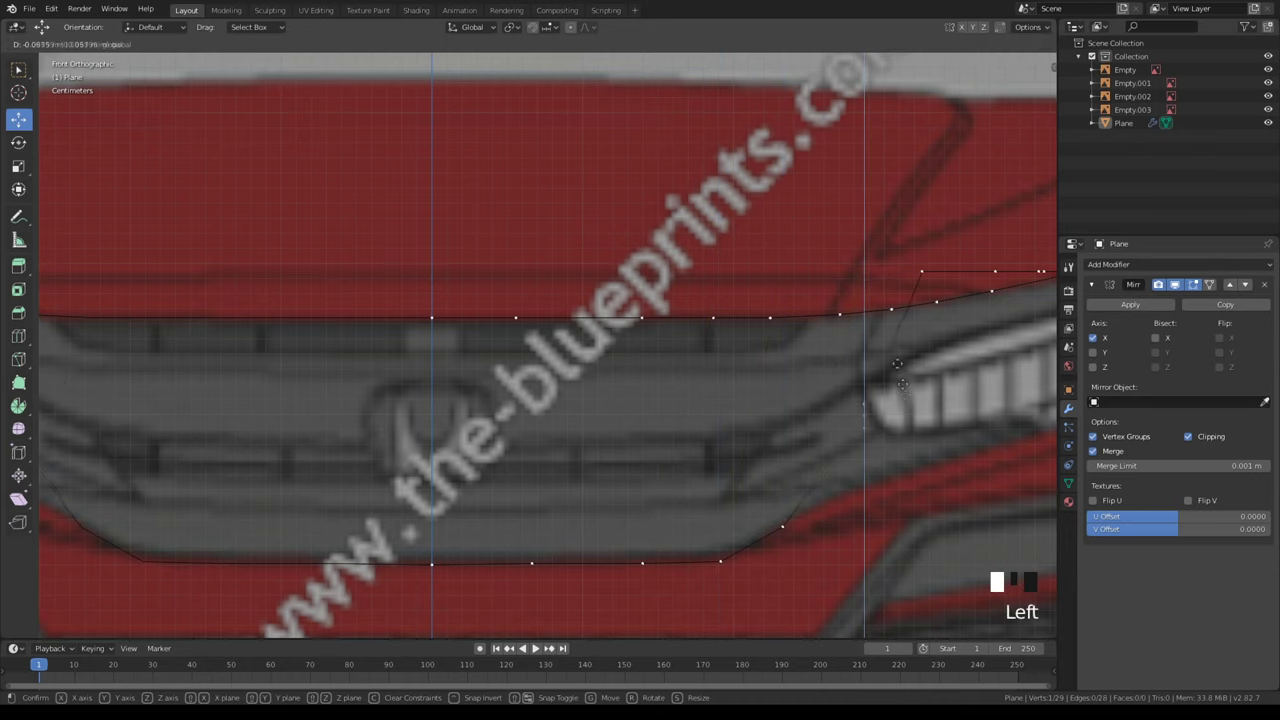
pyautogui.moveTo(907, 441); pyautogui.dragTo(863, 486)
pyautogui.keyDown('shift'); pyautogui.moveTo(863, 486); pyautogui.dragTo(651, 517, button='middle'); pyautogui.keyUp('shift')
pyautogui.press('Tab')
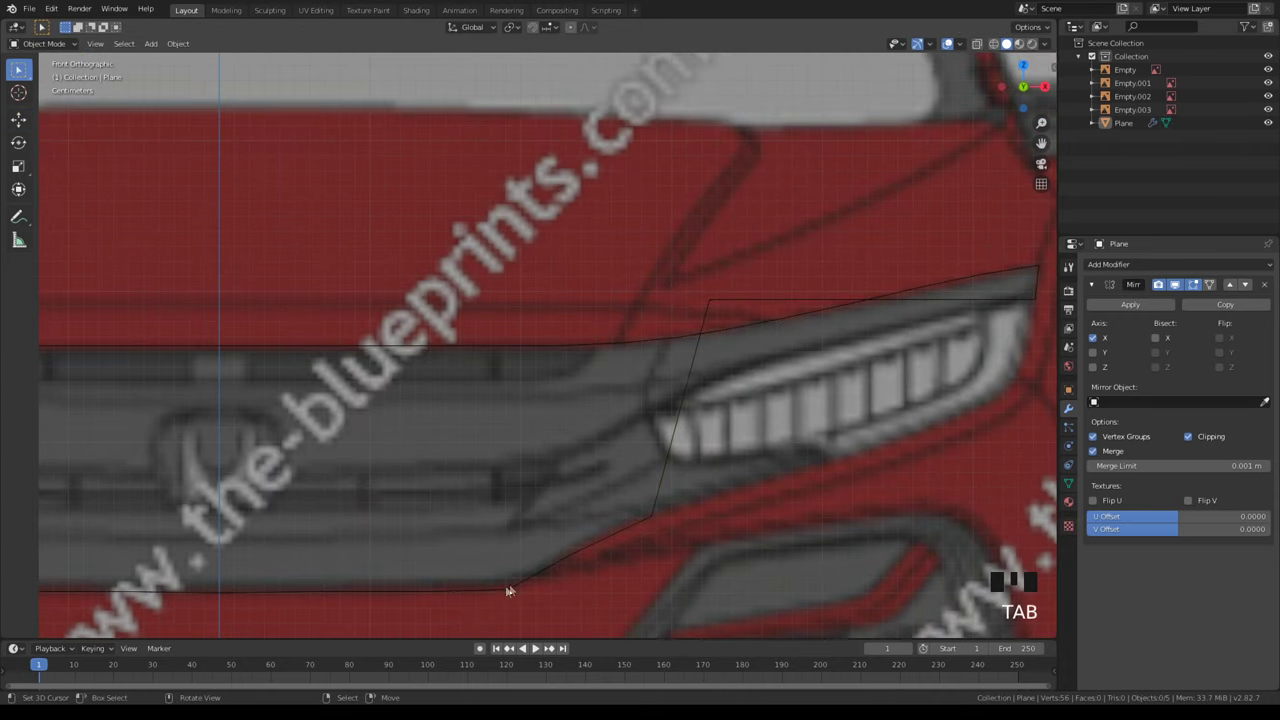
# - Lower the following two vertices onto the edge below the headlight's inner end
pyautogui.scroll(-2, 501, 563)
pyautogui.press('Tab')
pyautogui.scroll(3, 640, 310)
pyautogui.rightClick(738, 289)
pyautogui.moveTo(741, 250); pyautogui.dragTo(783, 484)
pyautogui.rightClick(835, 289)
pyautogui.moveTo(833, 240); pyautogui.dragTo(894, 441)
pyautogui.keyDown('shift'); pyautogui.moveTo(894, 441); pyautogui.dragTo(576, 455, button='middle'); pyautogui.keyUp('shift')
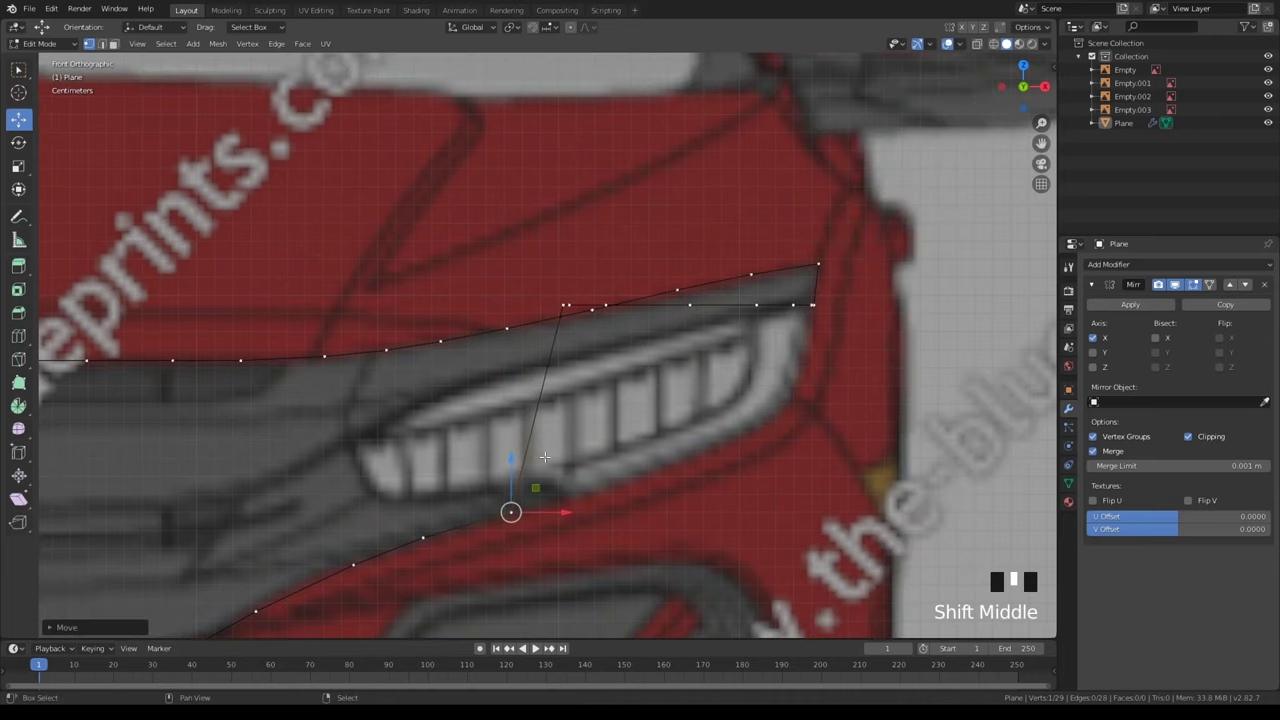
# - Lower the two closely spaced vertices onto the grille band's lower edge beneath the headlight's inner half
pyautogui.rightClick(577, 296)
pyautogui.moveTo(562, 271); pyautogui.dragTo(612, 463)
pyautogui.rightClick(555, 312)
pyautogui.rightClick(577, 300)
pyautogui.rightClick(569, 303)
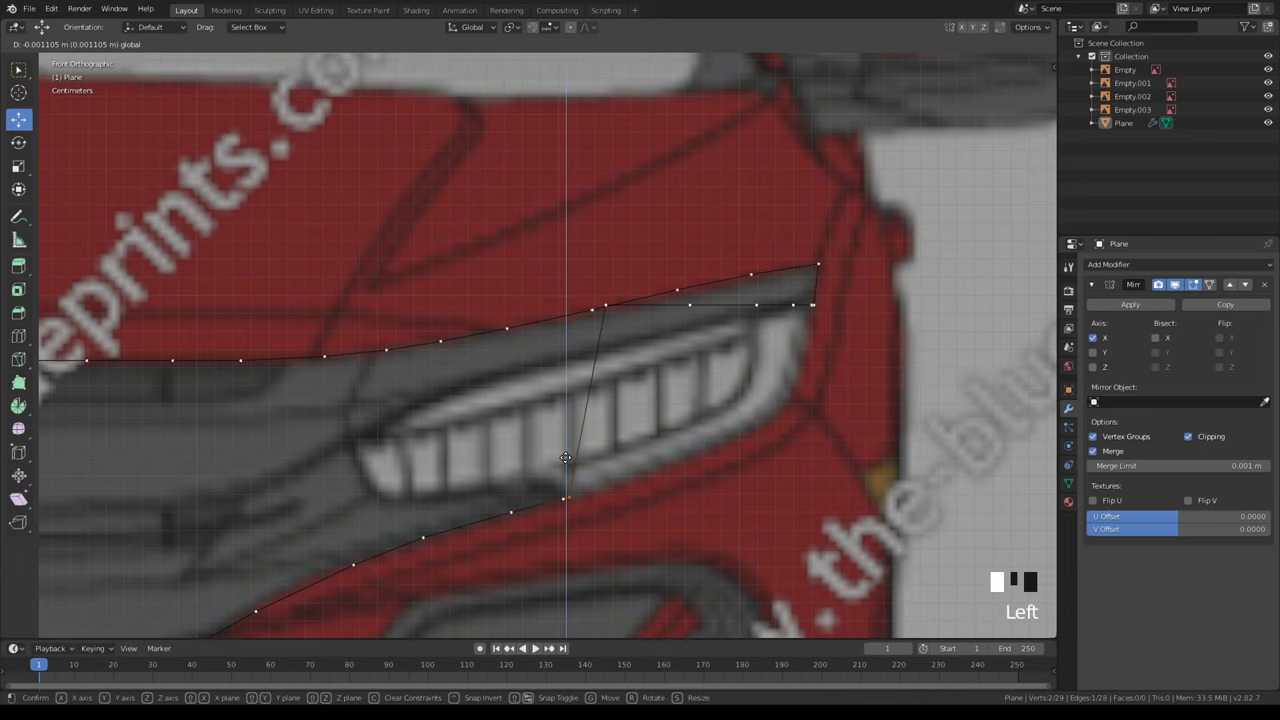
# - Compare the neighbouring vertices in top view, and in front view lower the next vertex outward onto the headlight's bottom edge
pyautogui.press('KP_7')
pyautogui.keyDown('shift'); pyautogui.moveTo(618, 352); pyautogui.dragTo(661, 372, button='middle'); pyautogui.keyUp('shift')
pyautogui.rightClick(503, 329)
pyautogui.rightClick(566, 349)
pyautogui.press('KP_1')
pyautogui.rightClick(603, 304)
pyautogui.moveTo(604, 278); pyautogui.dragTo(555, 480)
pyautogui.click(598, 438)
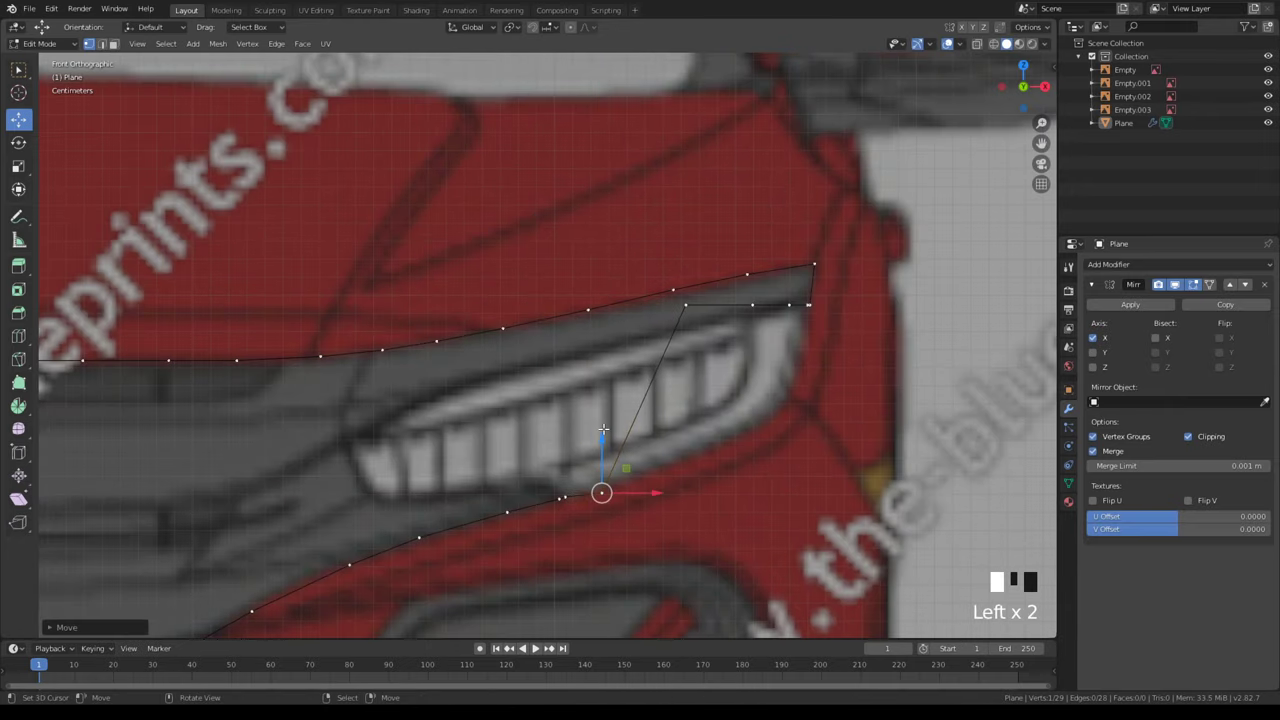
# - Check the line from above, and lower the following vertex in front view onto the headlight's rising bottom edge
pyautogui.press('KP_7')
pyautogui.rightClick(566, 350)
pyautogui.moveTo(566, 306); pyautogui.dragTo(602, 308)
pyautogui.rightClick(600, 328)
pyautogui.press('KP_1')
pyautogui.rightClick(683, 305)
pyautogui.moveTo(710, 281); pyautogui.dragTo(711, 432)
# - Lower the next two vertices around the headlight's outer bottom corner, and fine-tune the vertex just inward of them
pyautogui.rightClick(752, 304)
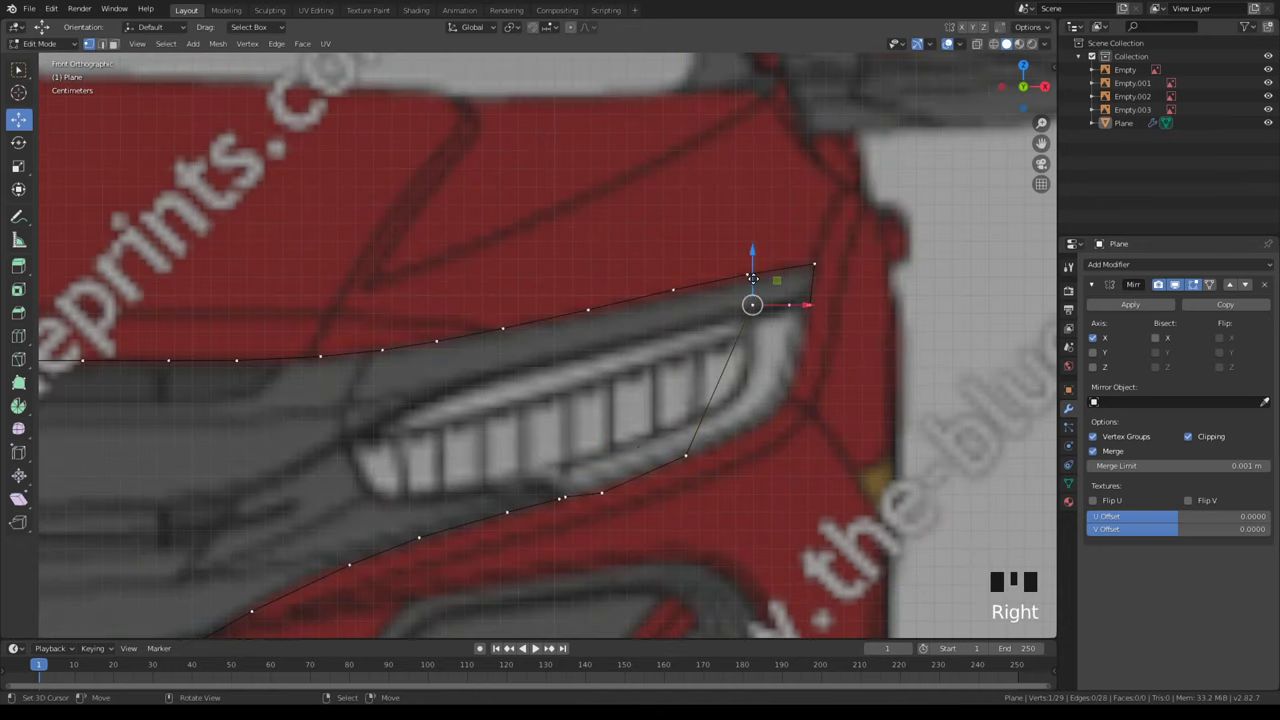
pyautogui.moveTo(752, 278); pyautogui.dragTo(797, 354)
pyautogui.rightClick(790, 302)
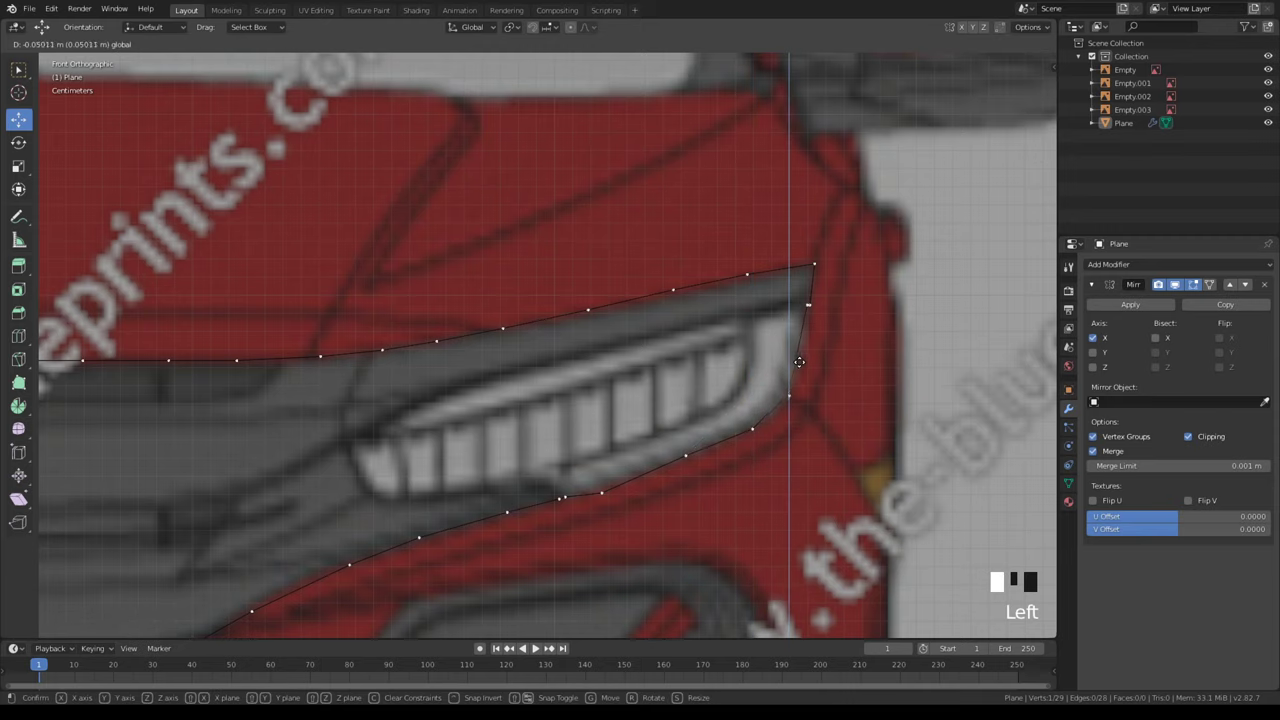
pyautogui.rightClick(805, 362)
pyautogui.rightClick(686, 449)
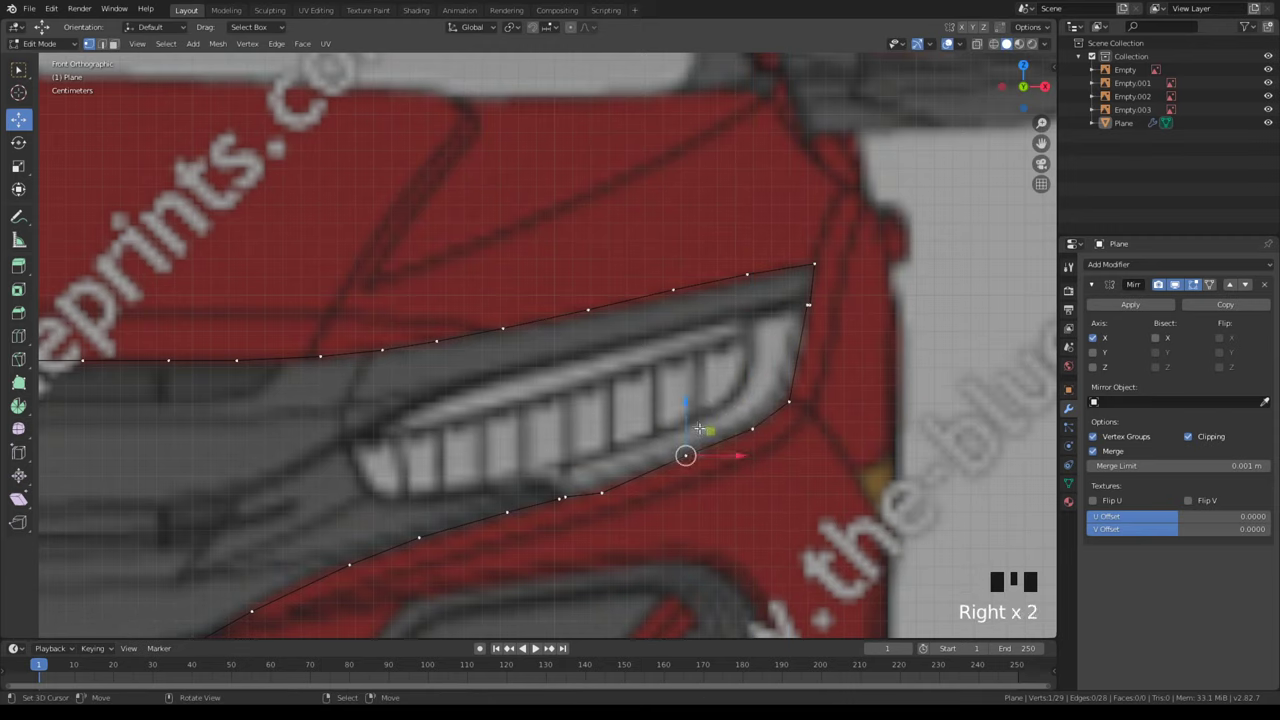
pyautogui.moveTo(686, 449); pyautogui.dragTo(678, 420)
pyautogui.rightClick(686, 409)
# - In side view, lower the vertex near the headlight's rear tip onto its lower edge, and leave Edit Mode
pyautogui.press('KP_3')
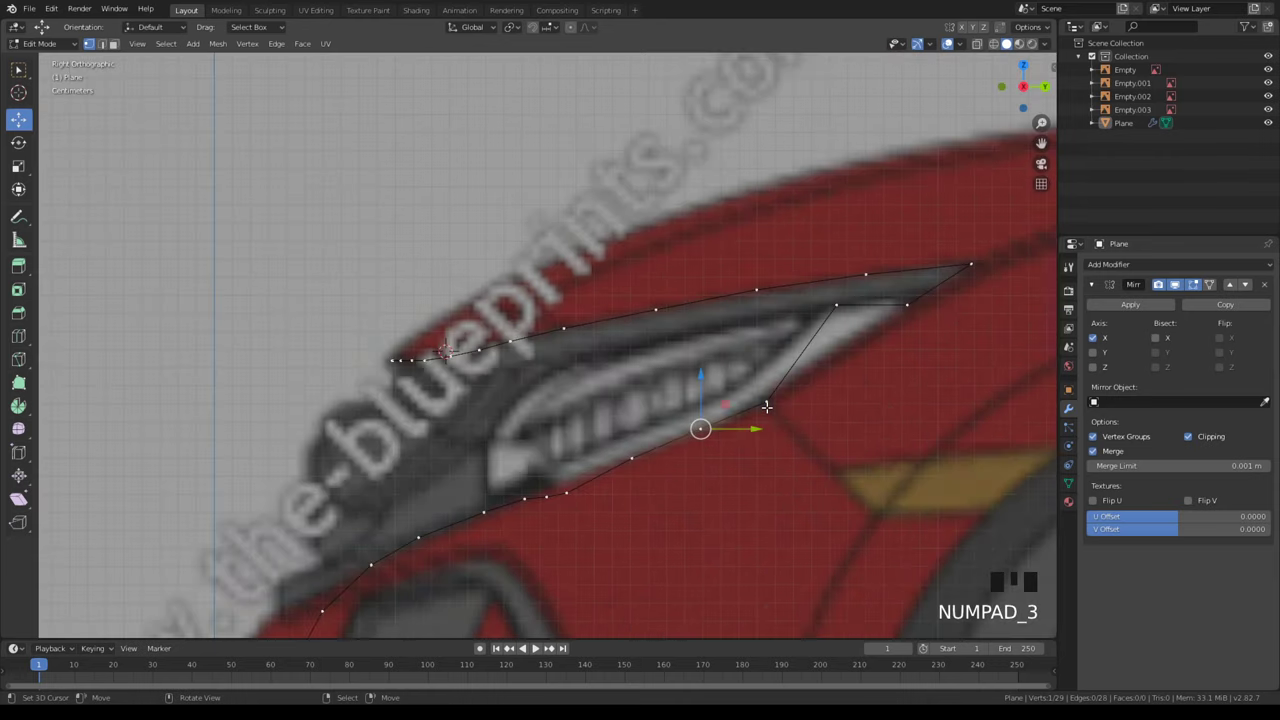
pyautogui.moveTo(830, 304); pyautogui.dragTo(860, 336)
pyautogui.press('Tab')
# - Inspect the mirrored headlight and grille outline in perspective from the front, and save the file
pyautogui.scroll(-3, 651, 449)
pyautogui.press('KP_1')
pyautogui.moveTo(646, 444); pyautogui.dragTo(672, 519, button='middle')
pyautogui.scroll(-4, 610, 525)
pyautogui.hotkey('ctrl', 's')
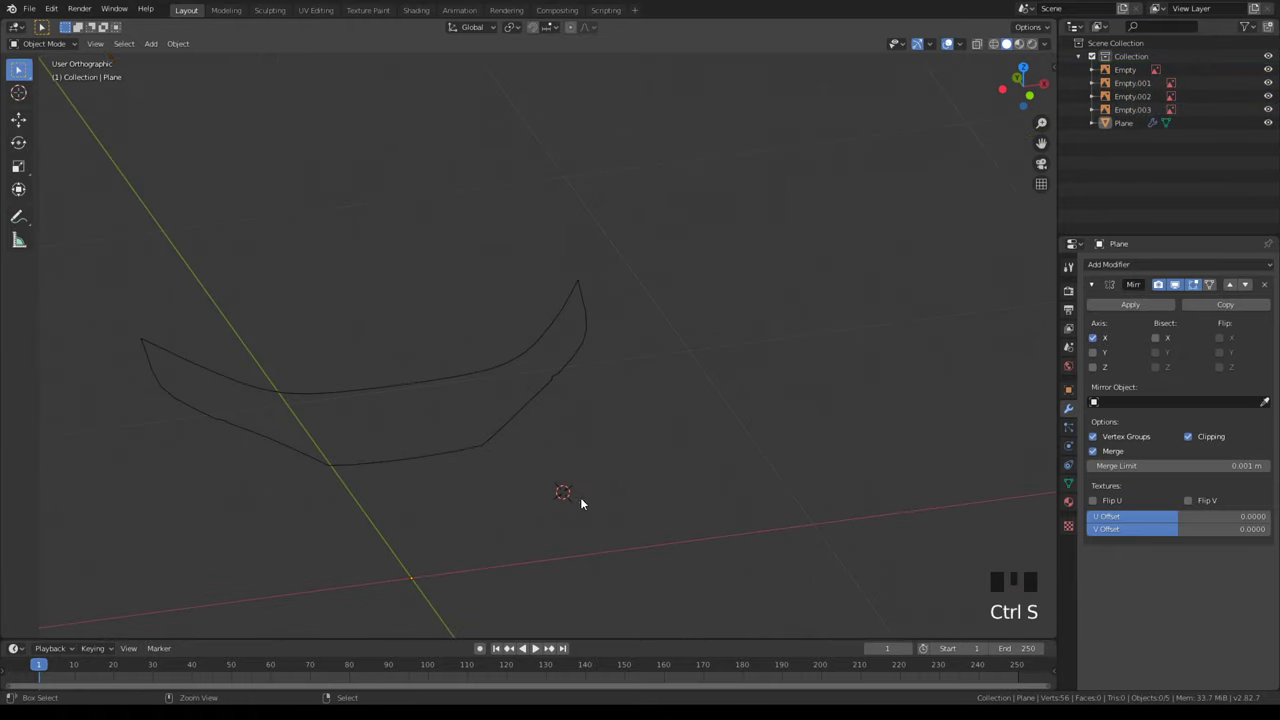
pyautogui.moveTo(577, 506); pyautogui.dragTo(680, 471, button='middle')
pyautogui.hotkey('ctrl', 's')
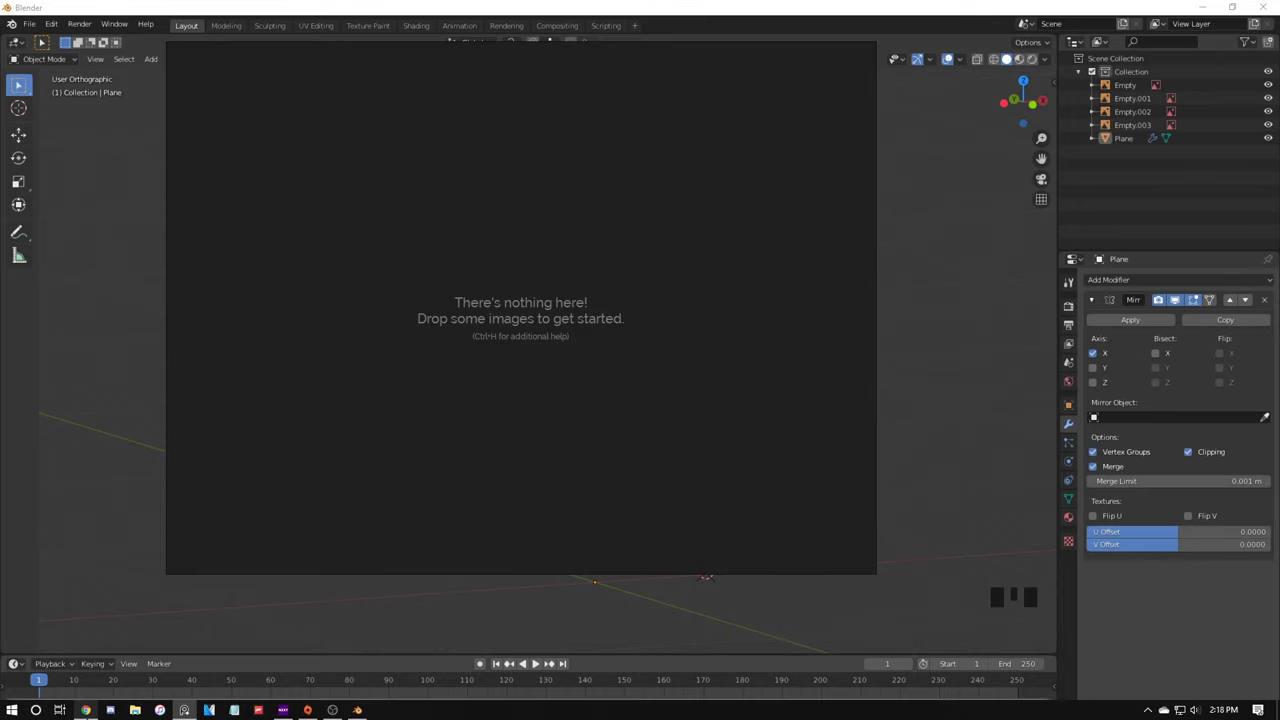
# - Switch to the web browser and open caricos.com in a new tab
pyautogui.click(86, 710)
pyautogui.click(339, 11)
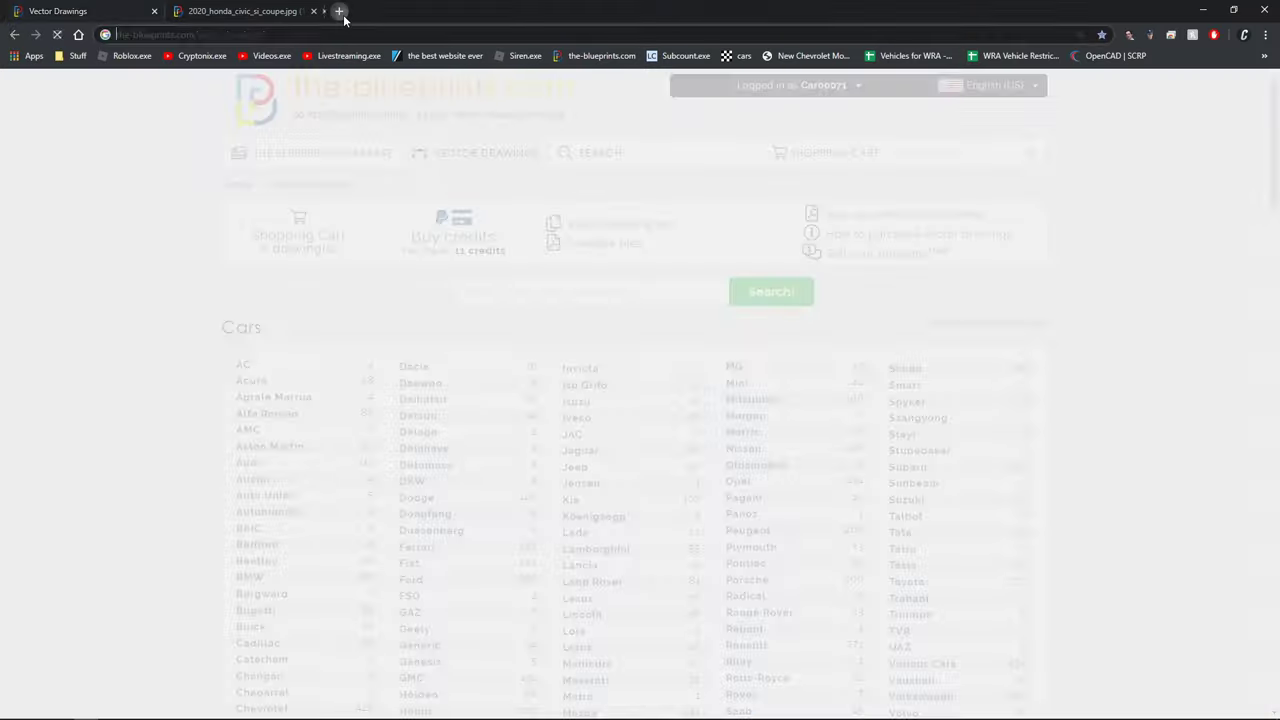
pyautogui.write('caricos')
pyautogui.press('Return')
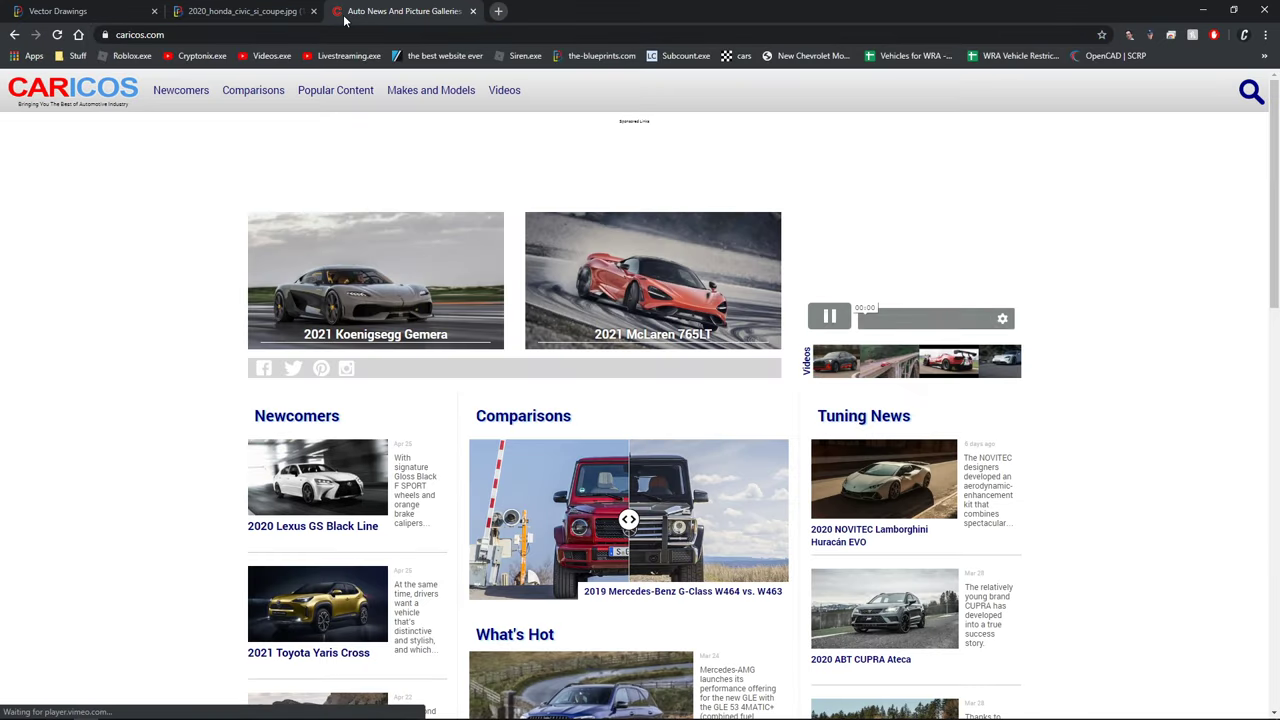
# - Search the site for "honda civic si coupe"
pyautogui.click(1251, 91)
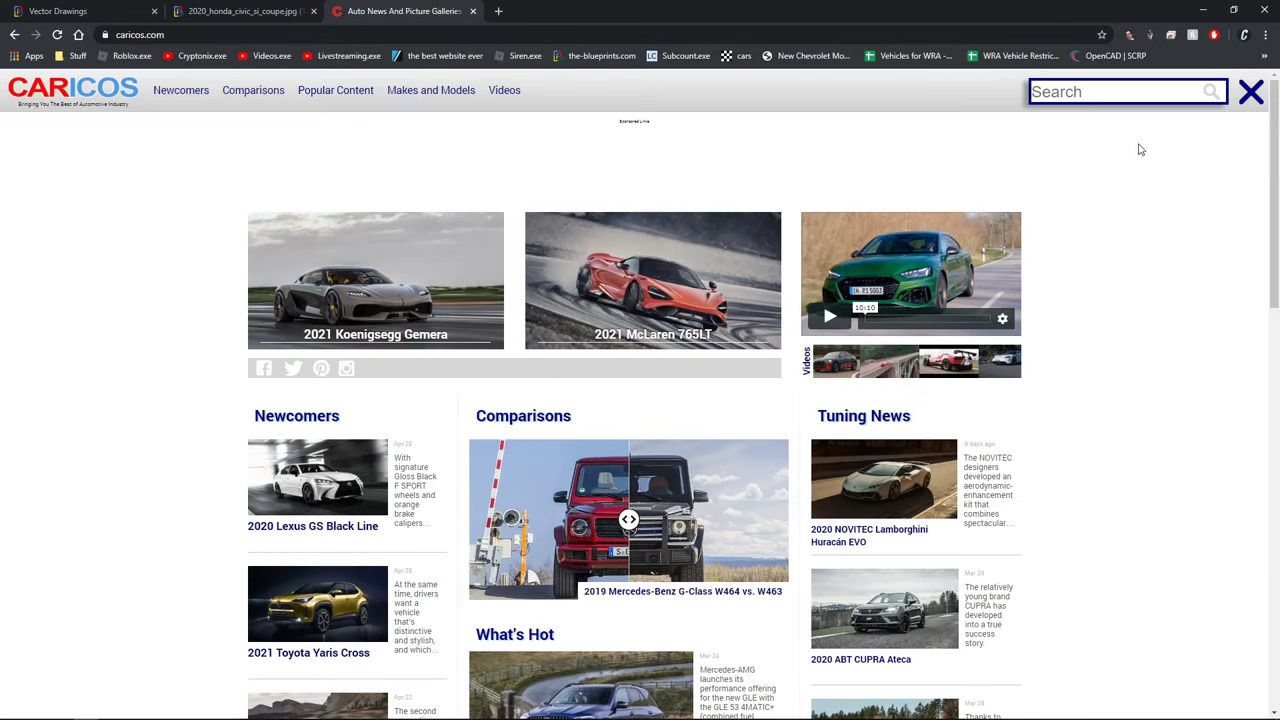
pyautogui.click(1130, 93)
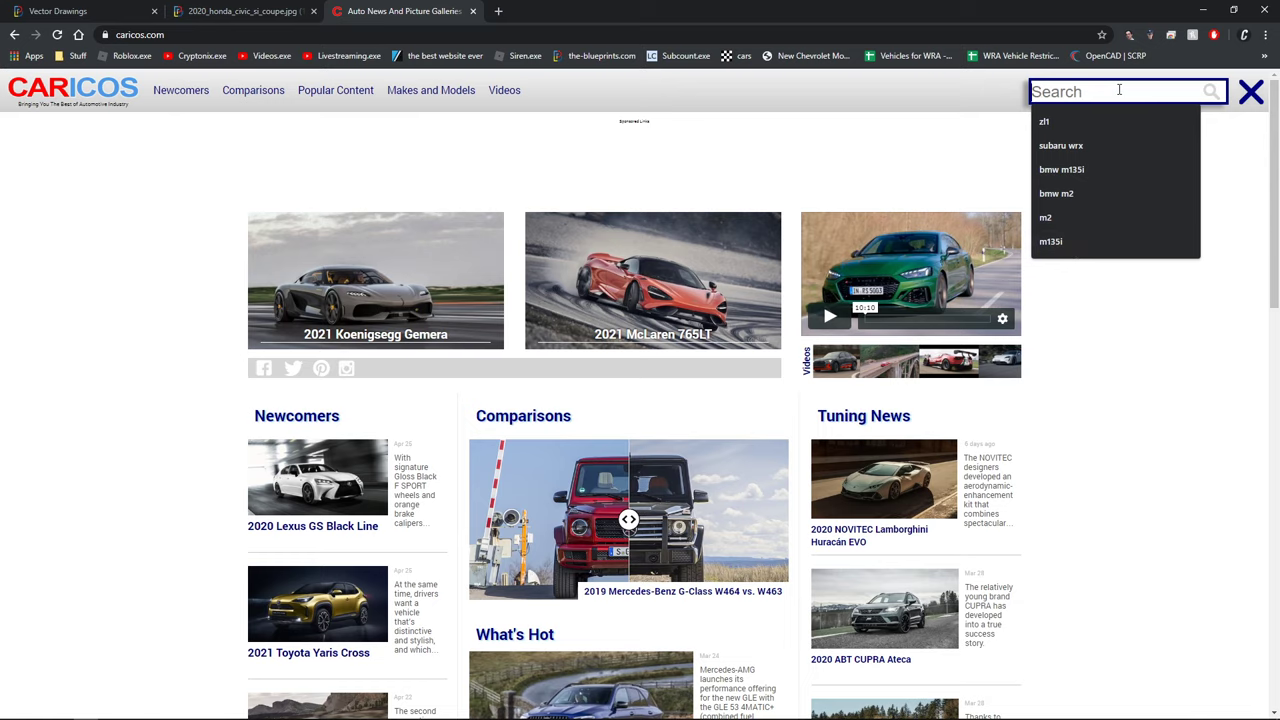
pyautogui.write('honda c')
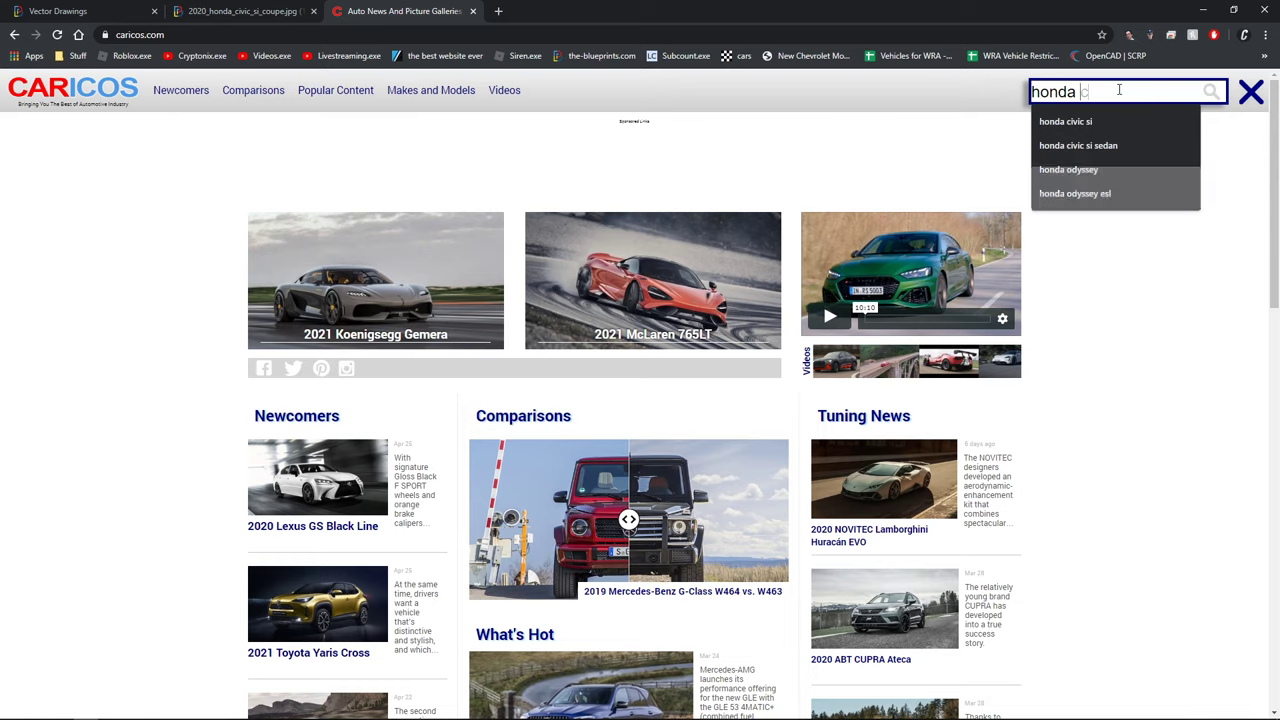
pyautogui.write('ivic si coupe')
pyautogui.press('Return')
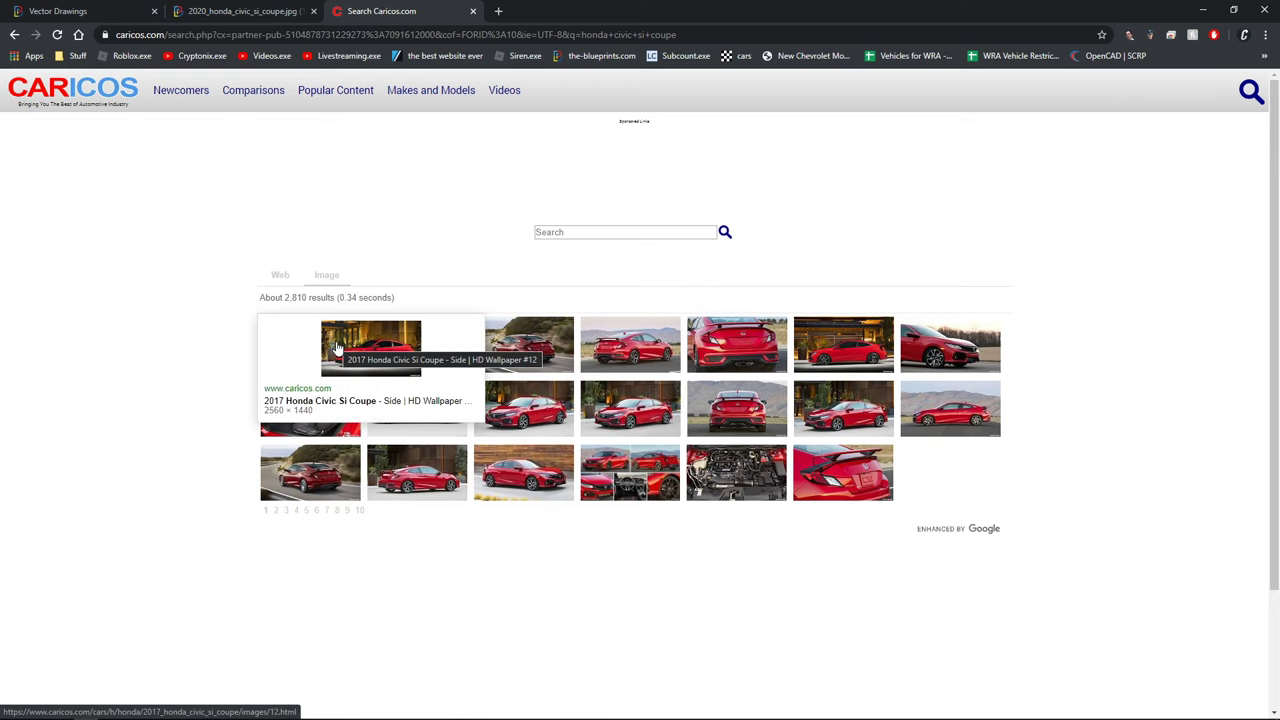
# - Open the 2017 Honda Civic Si Coupe front bumper photo from the results' gallery, set its size to 2560x1440 and copy the image
pyautogui.click(648, 357)
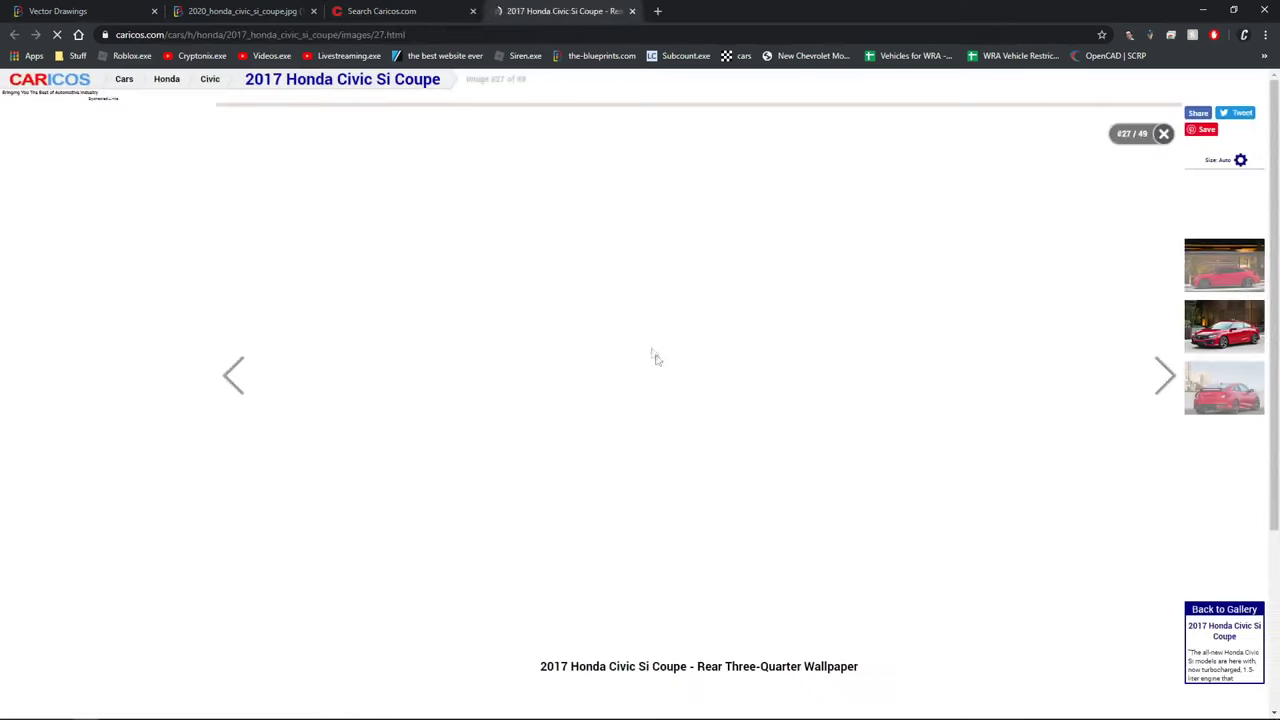
pyautogui.click(1224, 208)
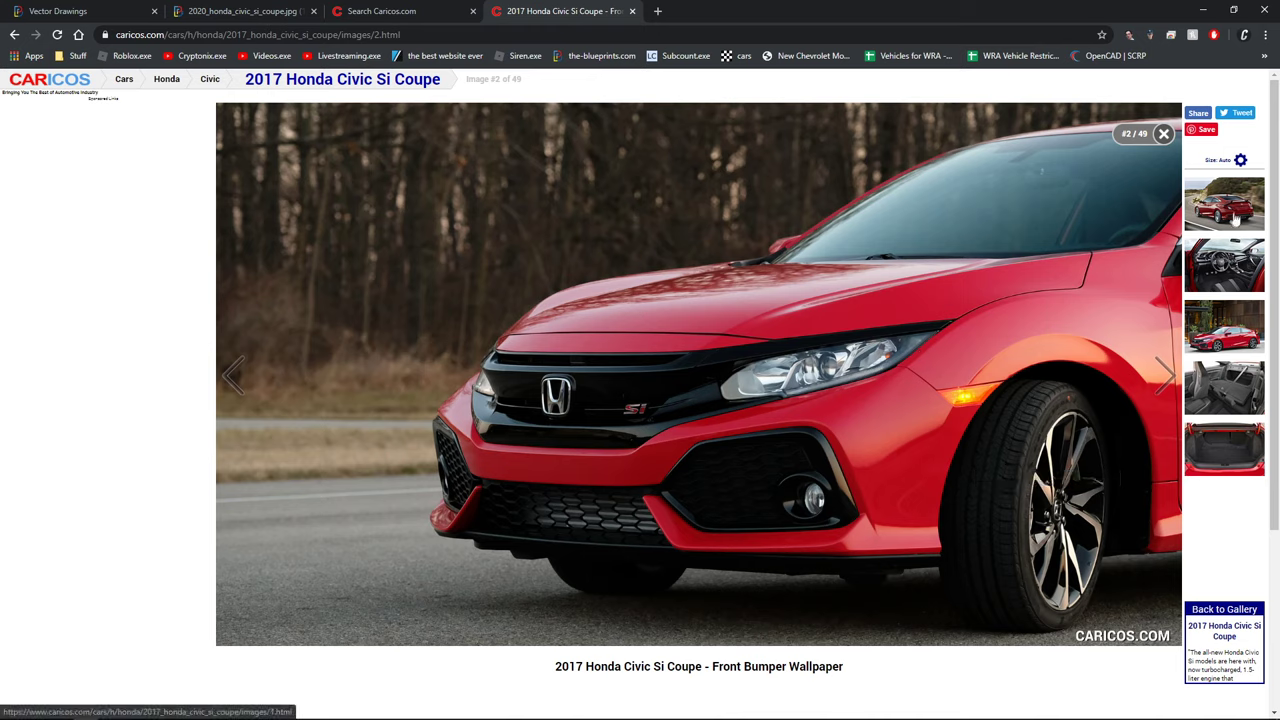
pyautogui.click(1243, 162)
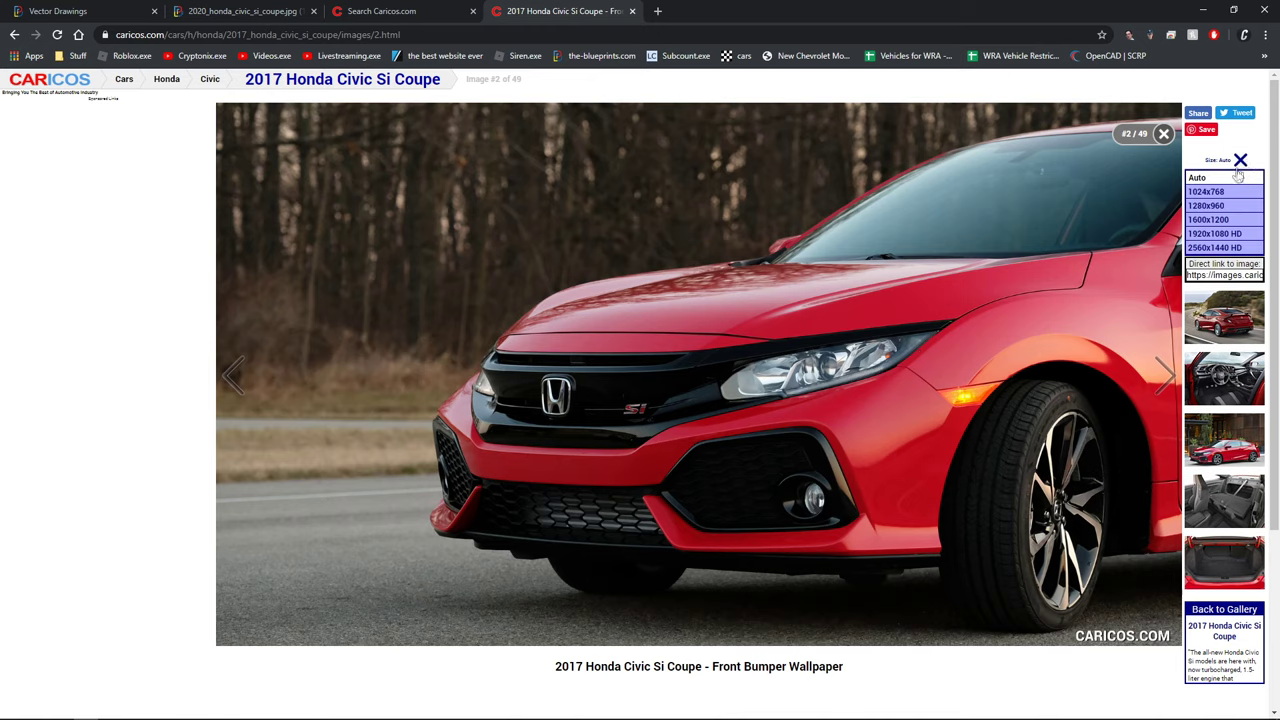
pyautogui.click(1240, 161)
pyautogui.click(1241, 162)
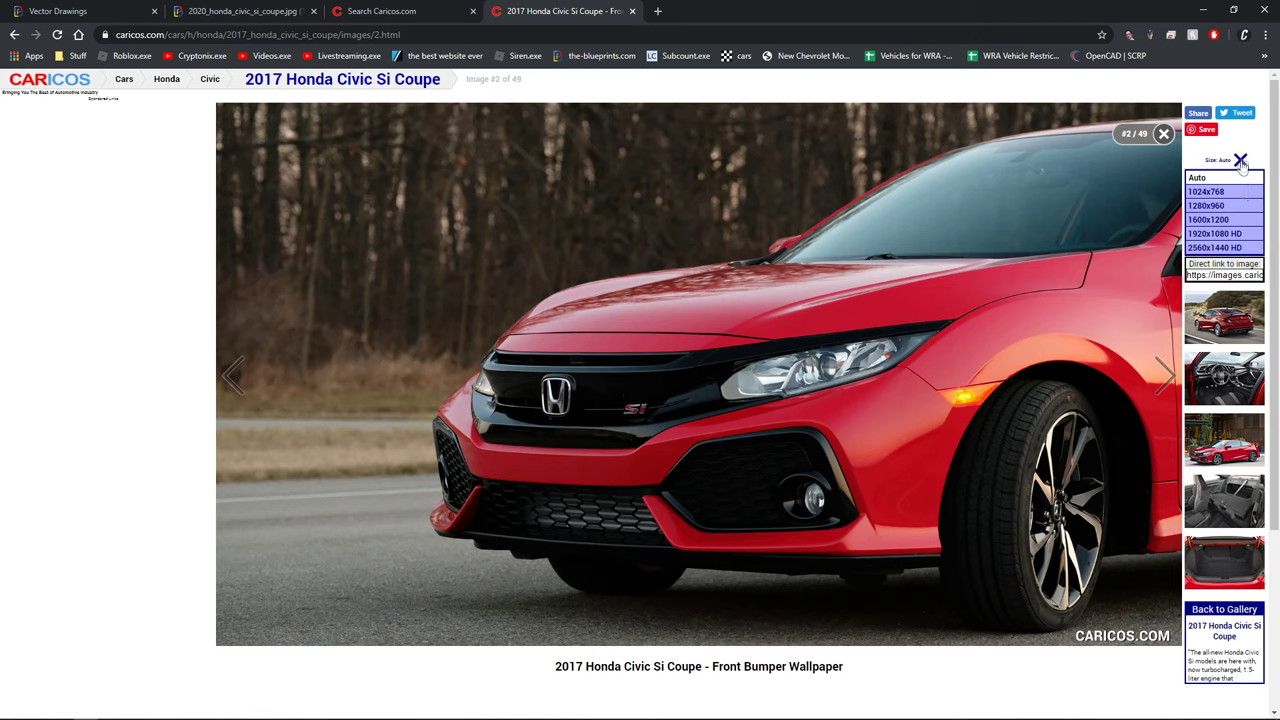
pyautogui.click(1228, 247)
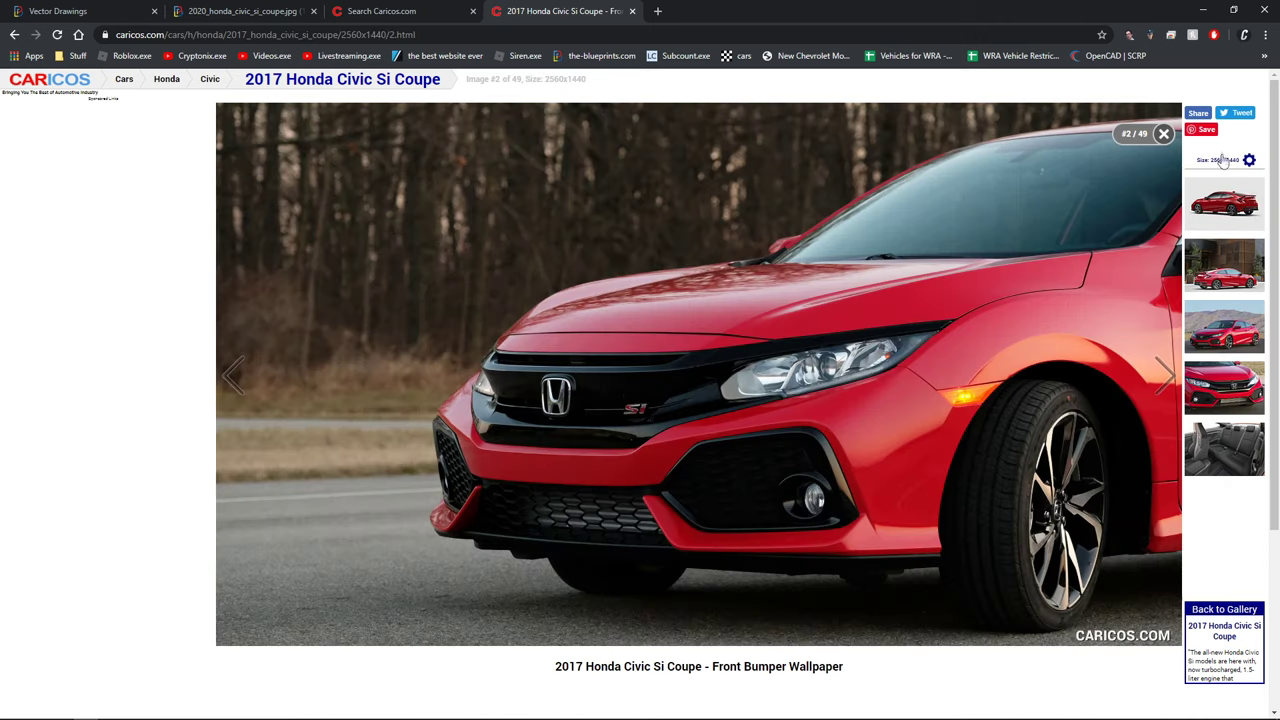
pyautogui.rightClick(776, 356)
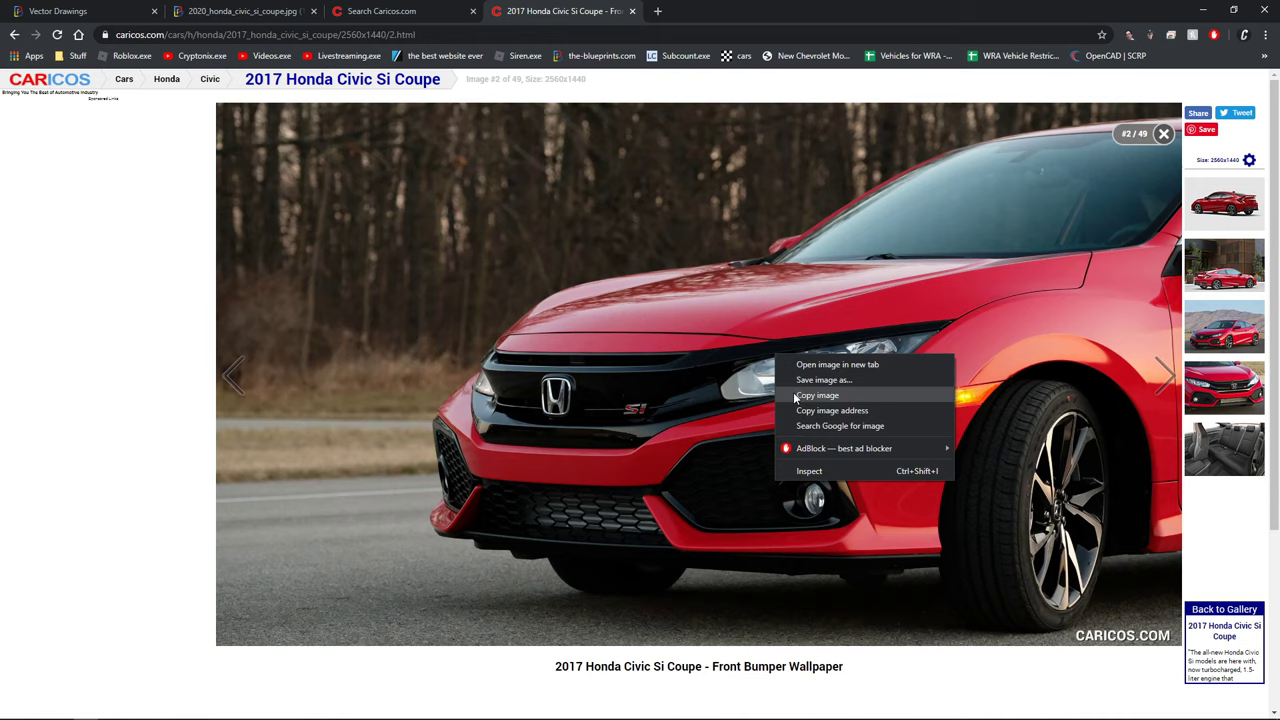
pyautogui.click(795, 397)
# - Switch to the empty reference board and paste the copied front bumper photo onto it
pyautogui.hotkey('alt', 'Tab')
pyautogui.click(440, 372)
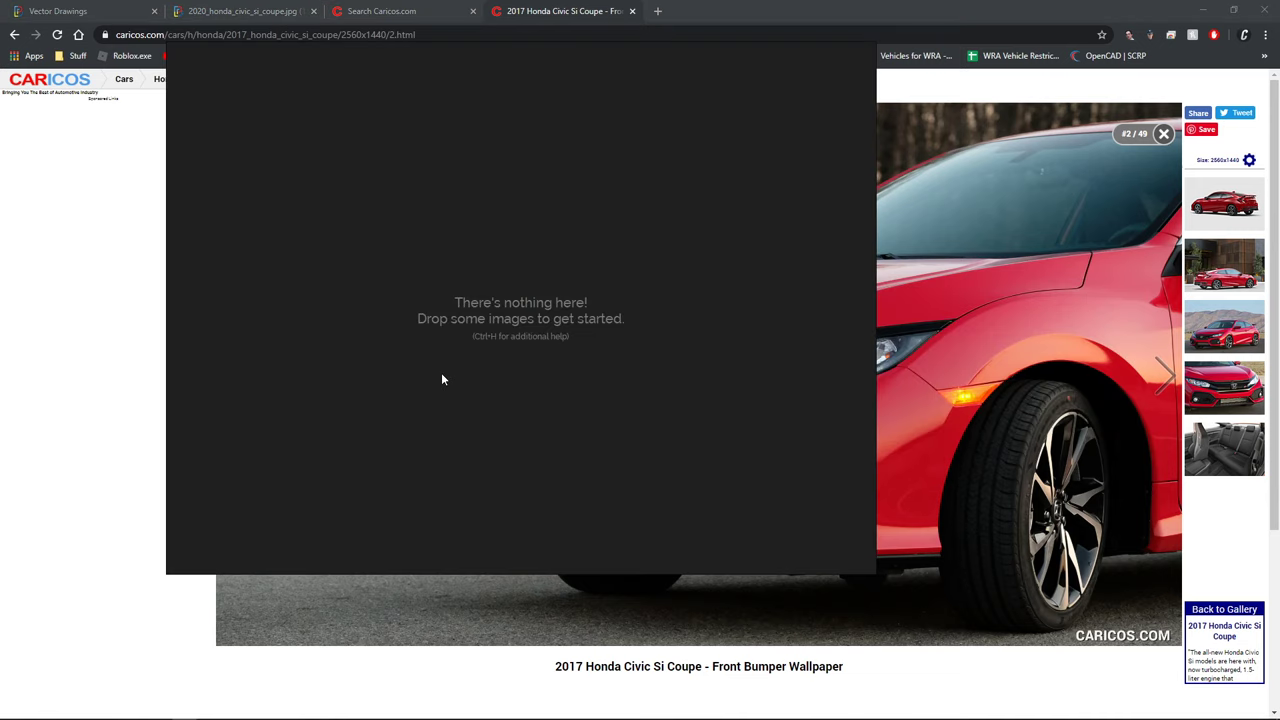
pyautogui.hotkey('ctrl', 'v')
pyautogui.scroll(-5, 503, 298)
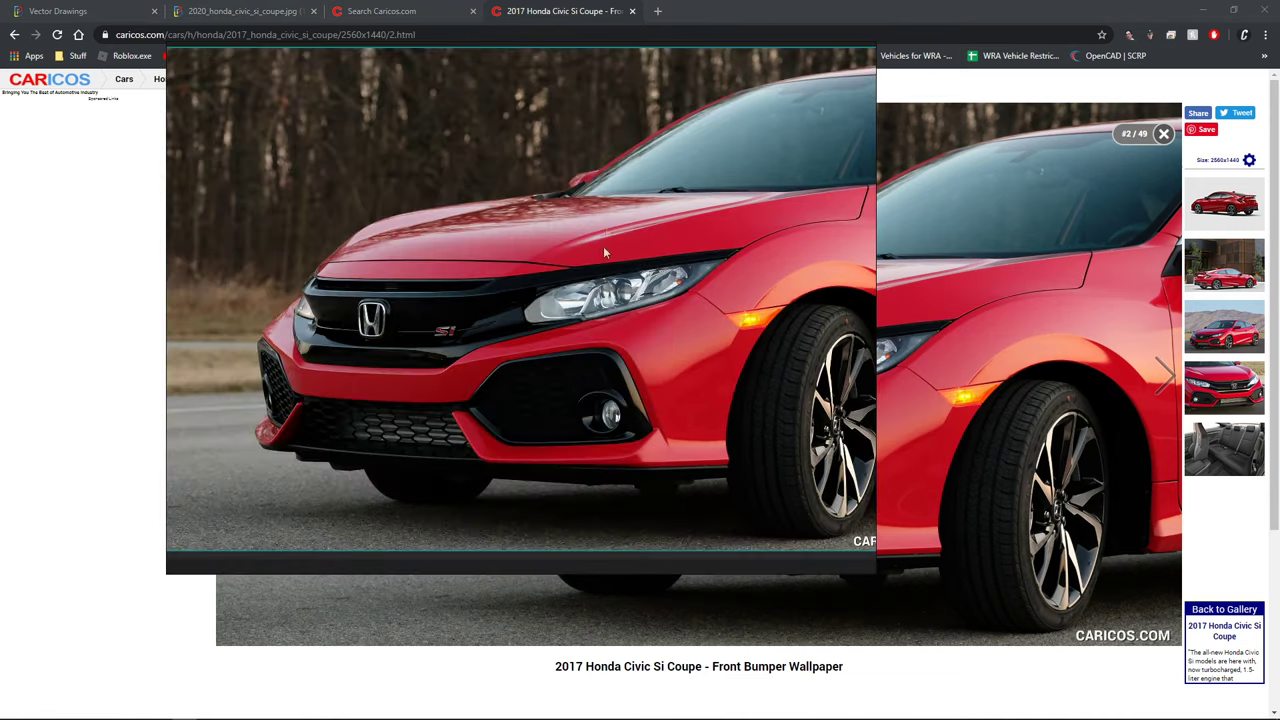
pyautogui.moveTo(728, 214); pyautogui.dragTo(691, 304)
# - Examine the headlight's rear tip and the adjoining hood seam closely in the pasted photo
pyautogui.scroll(-2, 691, 304)
pyautogui.scroll(7, 604, 304)
pyautogui.scroll(6, 630, 307)
pyautogui.moveTo(626, 290); pyautogui.dragTo(382, 427, button='middle')
pyautogui.moveTo(713, 321); pyautogui.dragTo(453, 351, button='middle')
pyautogui.scroll(6, 744, 248)
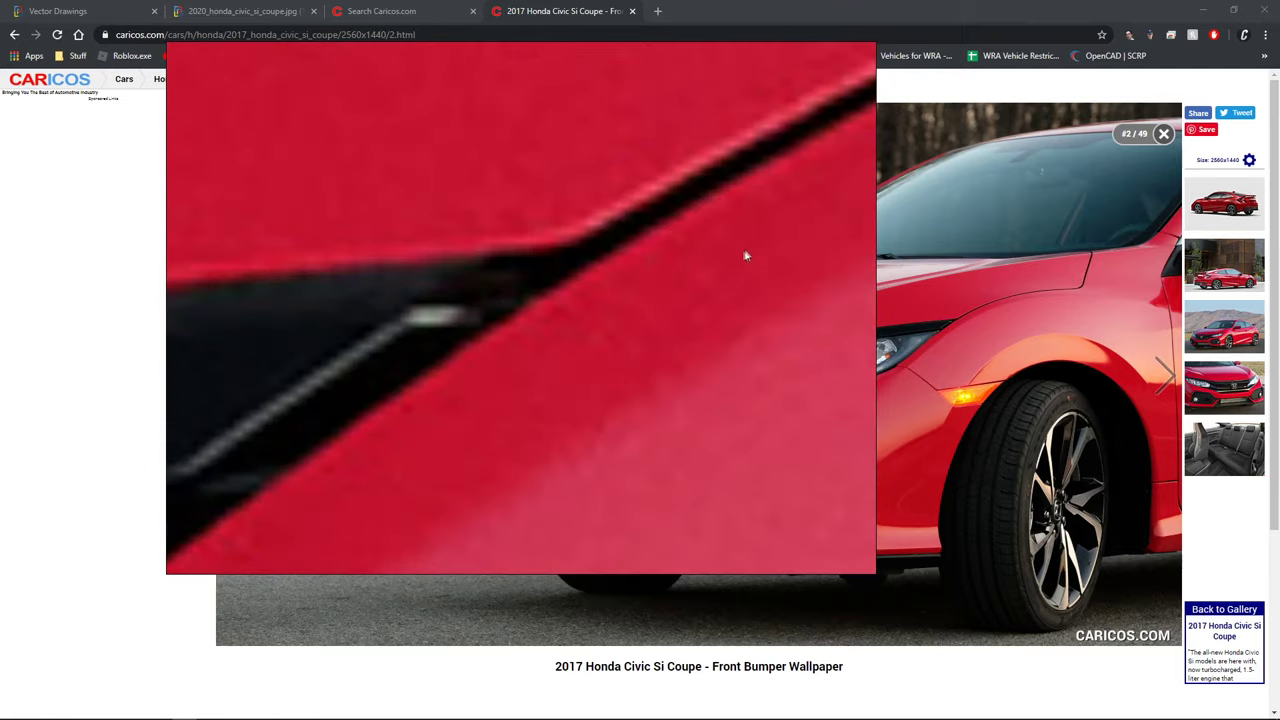
pyautogui.scroll(-4, 577, 256)
pyautogui.moveTo(555, 267); pyautogui.dragTo(571, 340, button='middle')
pyautogui.scroll(2, 590, 320)
pyautogui.scroll(-6, 497, 277)
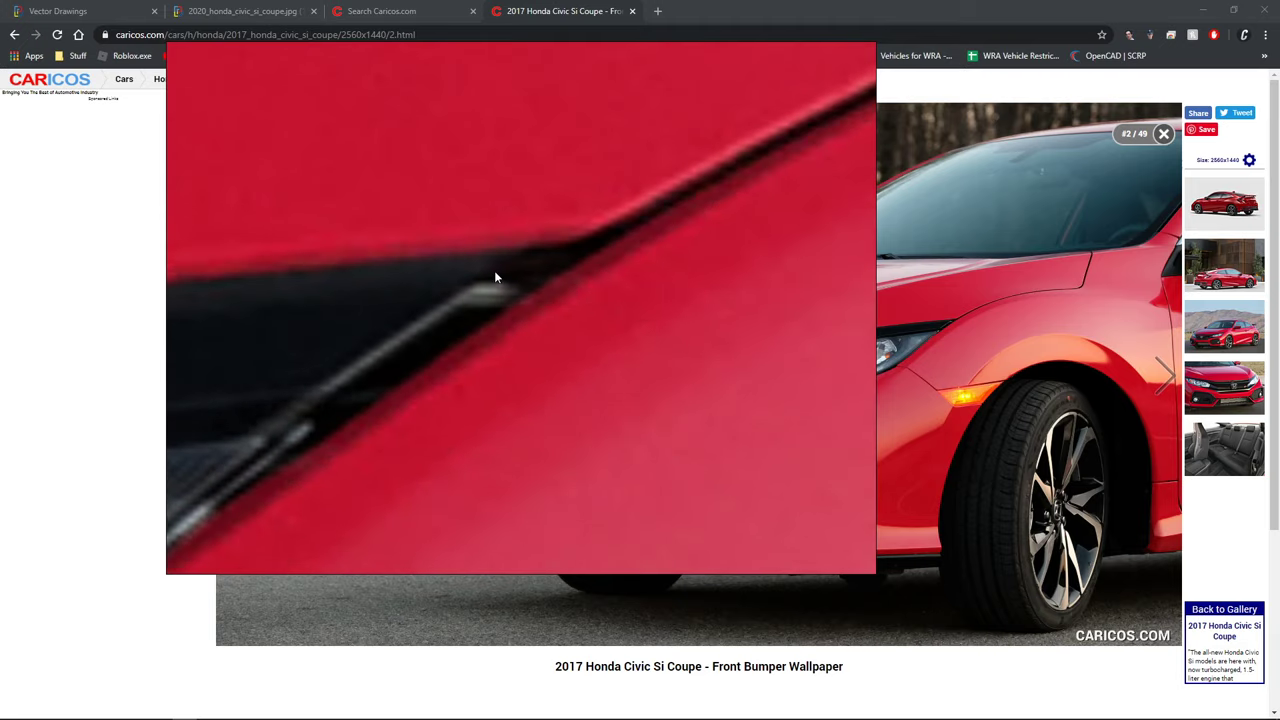
# - Examine the bumper corner beneath the fog light closely, and return to the whole photo
pyautogui.moveTo(497, 349); pyautogui.dragTo(688, 315)
pyautogui.scroll(-4, 688, 315)
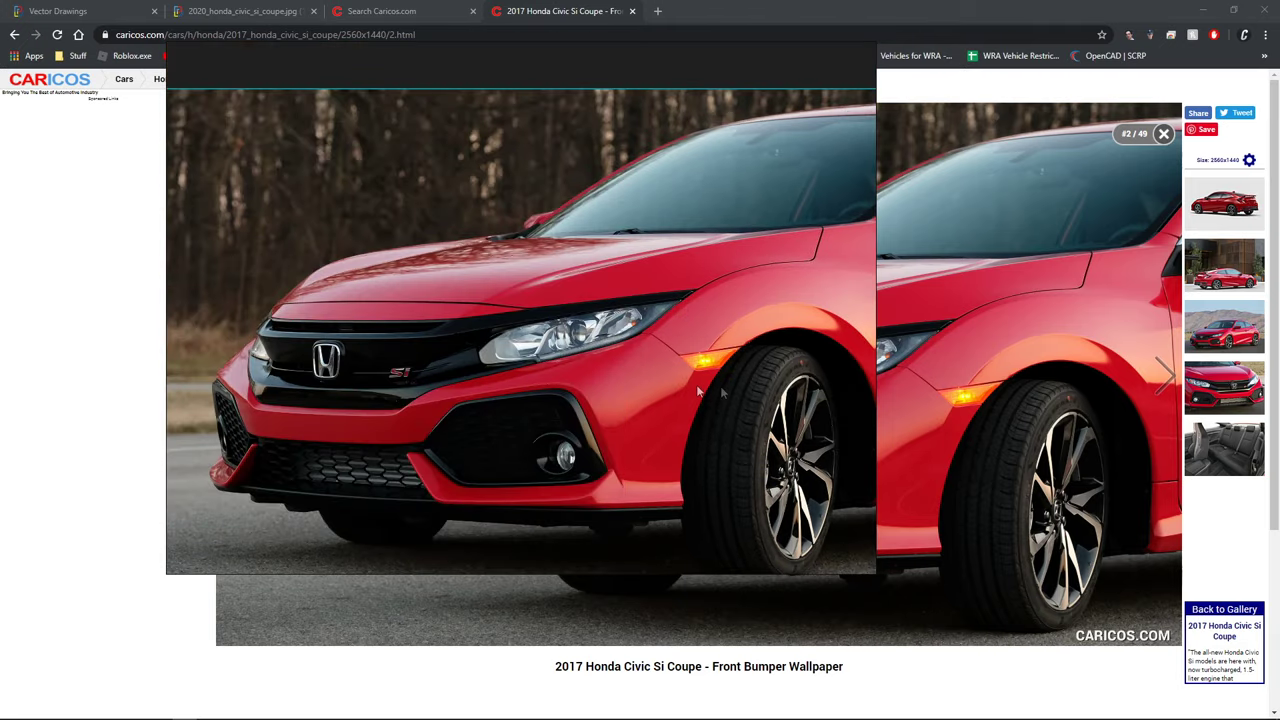
pyautogui.moveTo(724, 394); pyautogui.dragTo(412, 392)
pyautogui.moveTo(384, 381); pyautogui.dragTo(606, 306, button='middle')
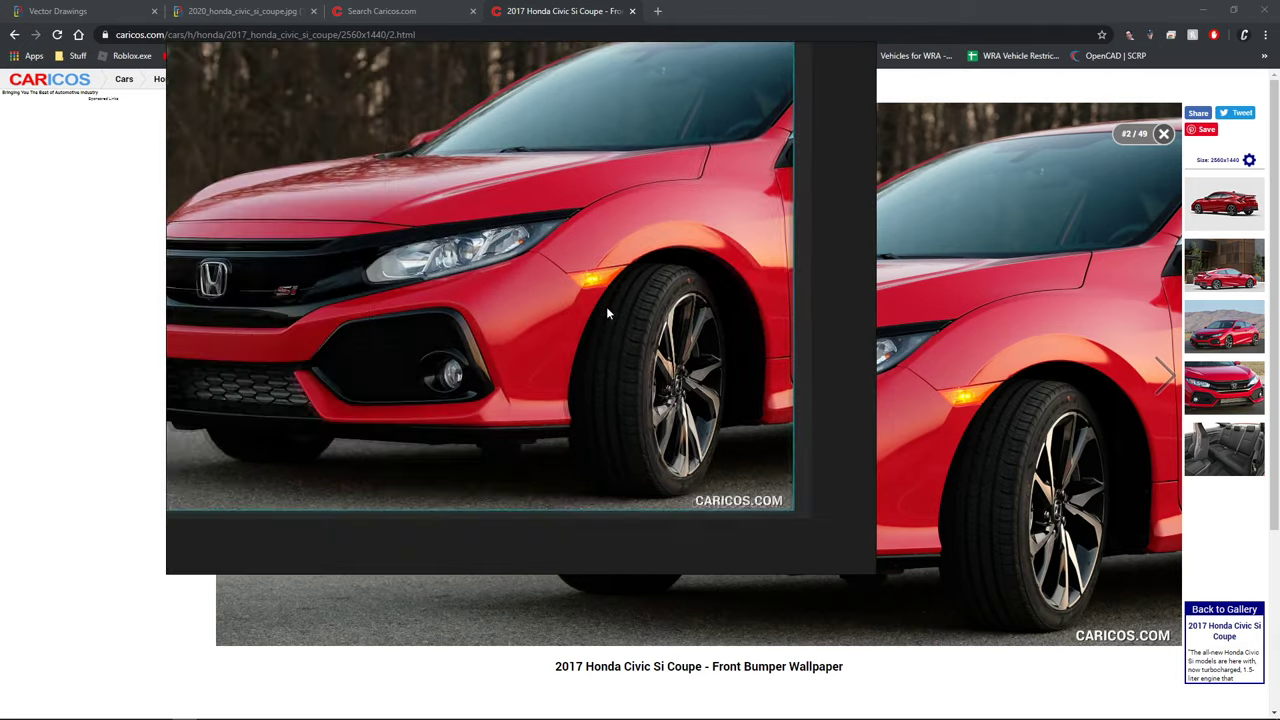
pyautogui.scroll(6, 477, 445)
pyautogui.scroll(5, 572, 285)
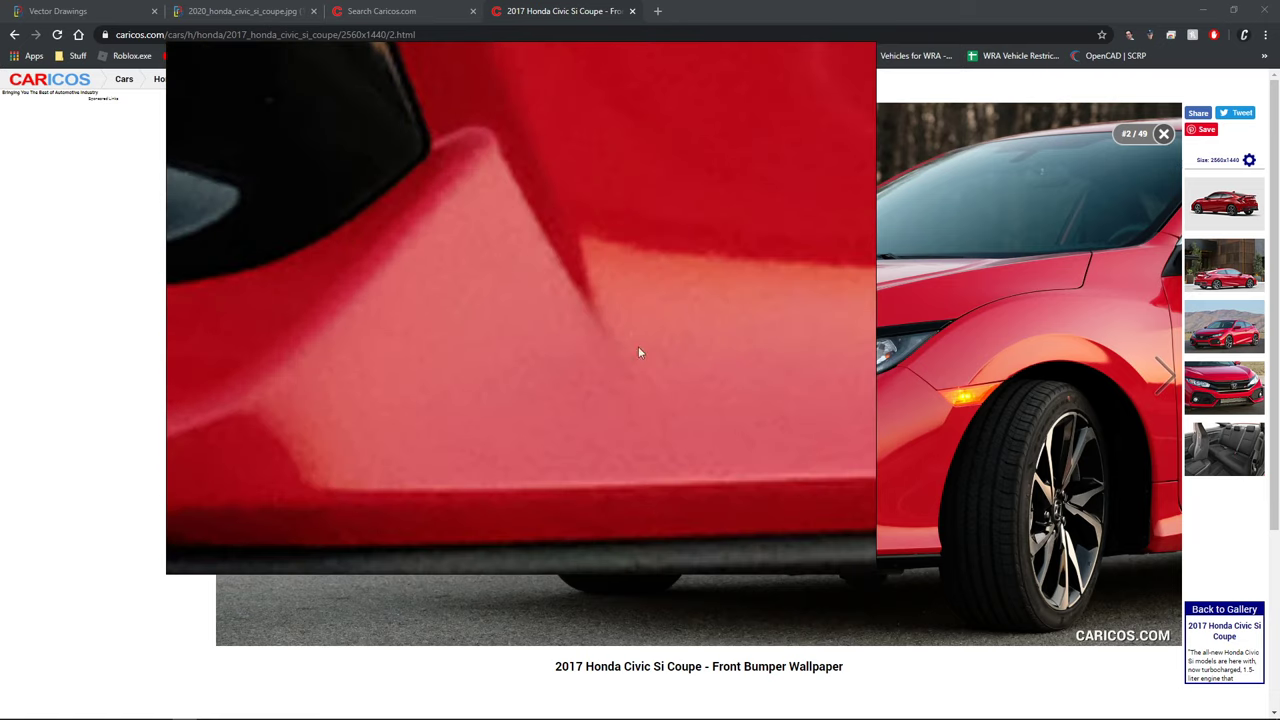
pyautogui.scroll(-10, 638, 352)
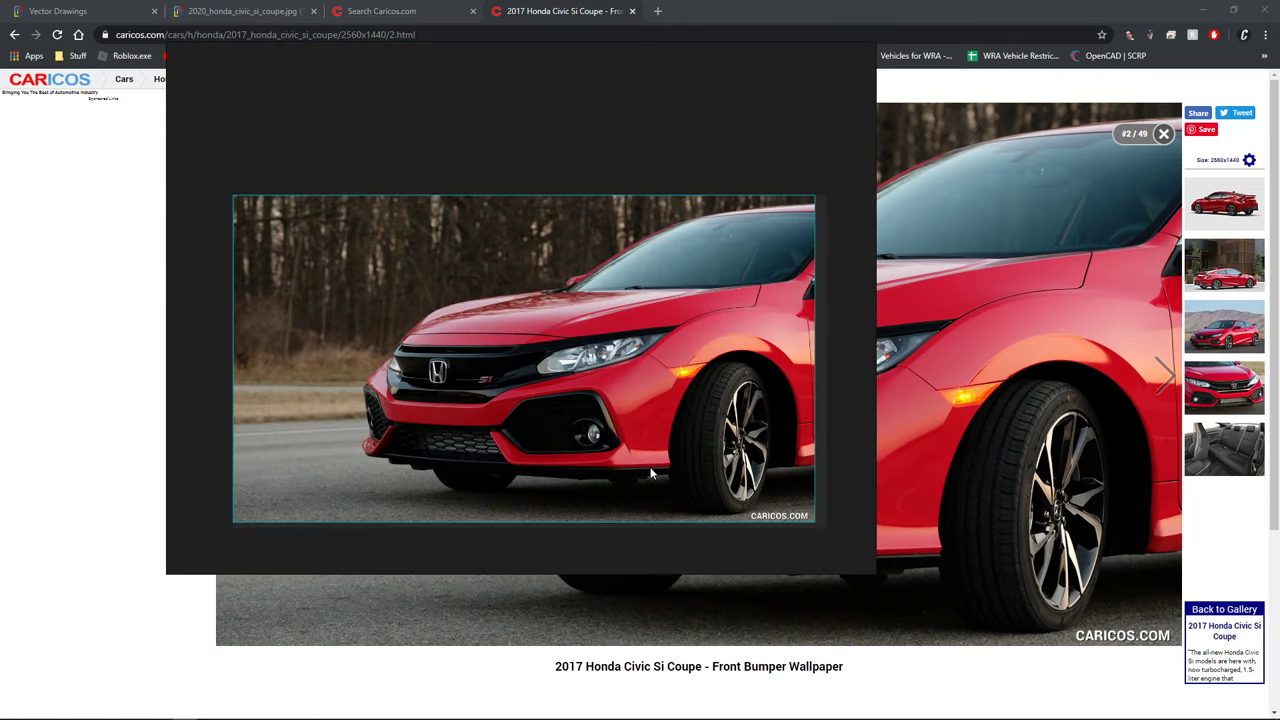
pyautogui.moveTo(768, 515); pyautogui.dragTo(729, 475, button='middle')
pyautogui.scroll(-4, 714, 519)
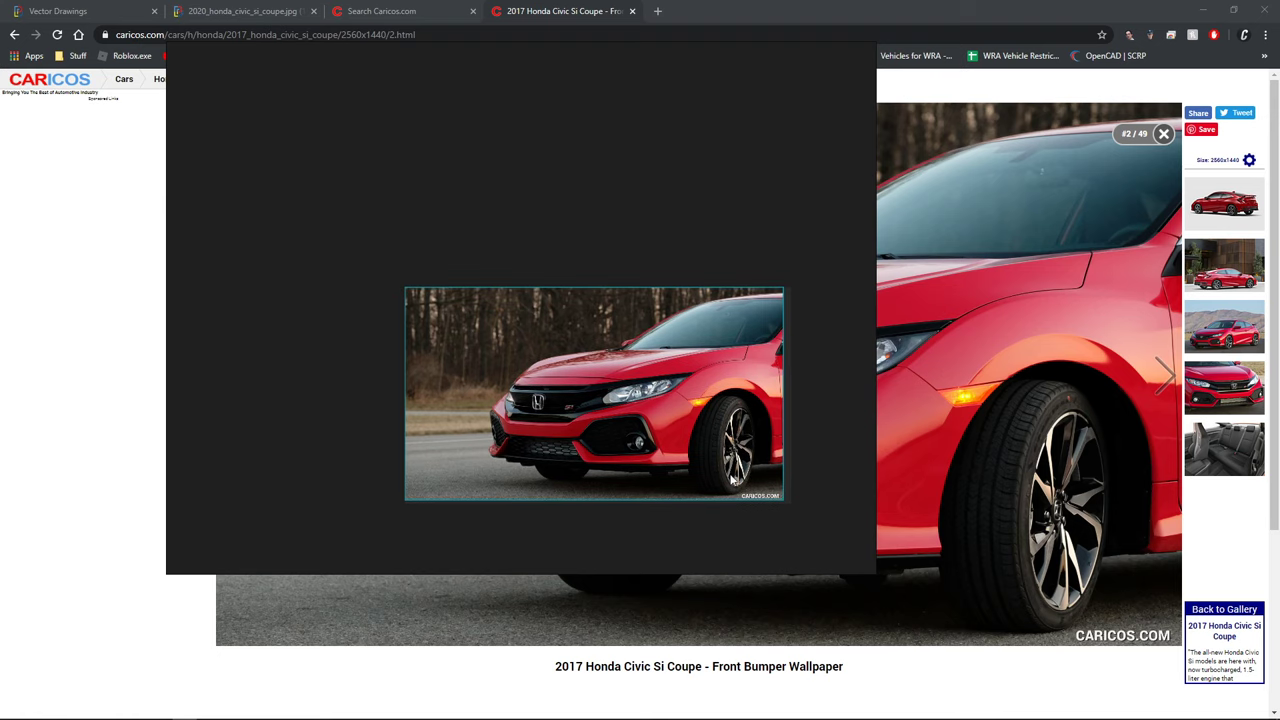
# - Return to the browser and look through the car's gallery for front reference photos, ending at the grille close-up
pyautogui.click(1016, 456)
pyautogui.hotkey('alt', 'Tab')
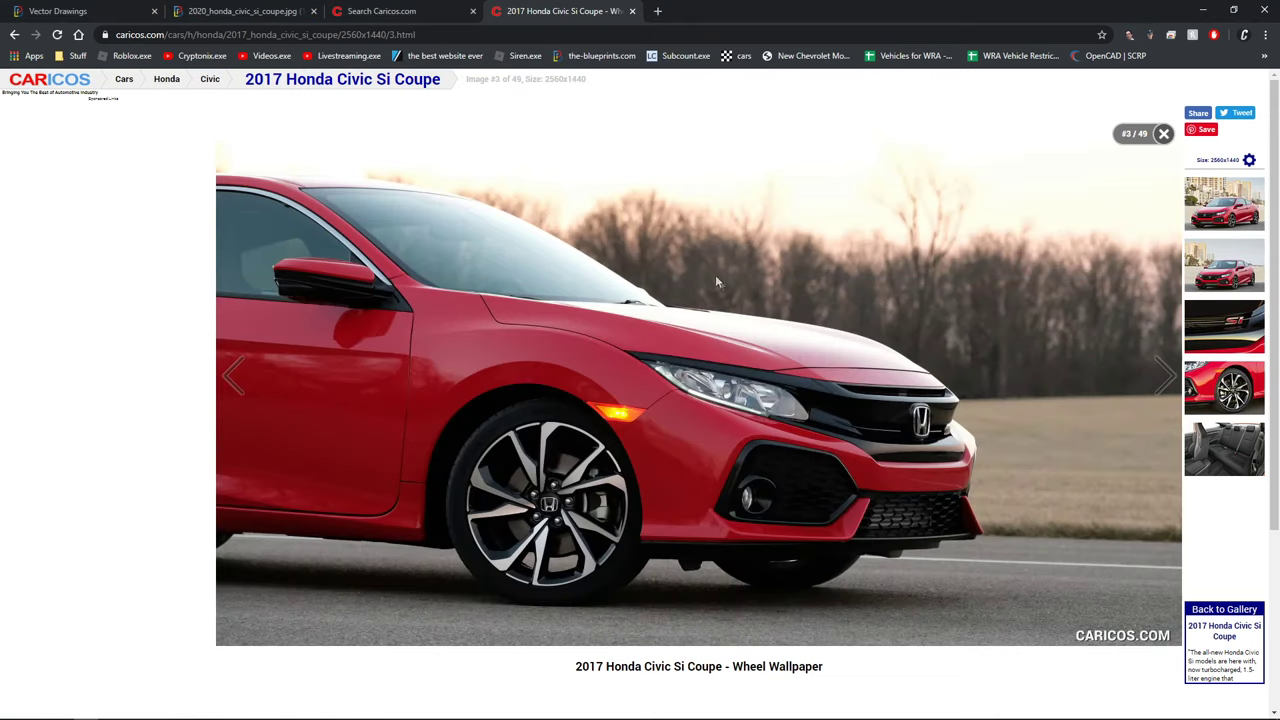
pyautogui.click(1216, 384)
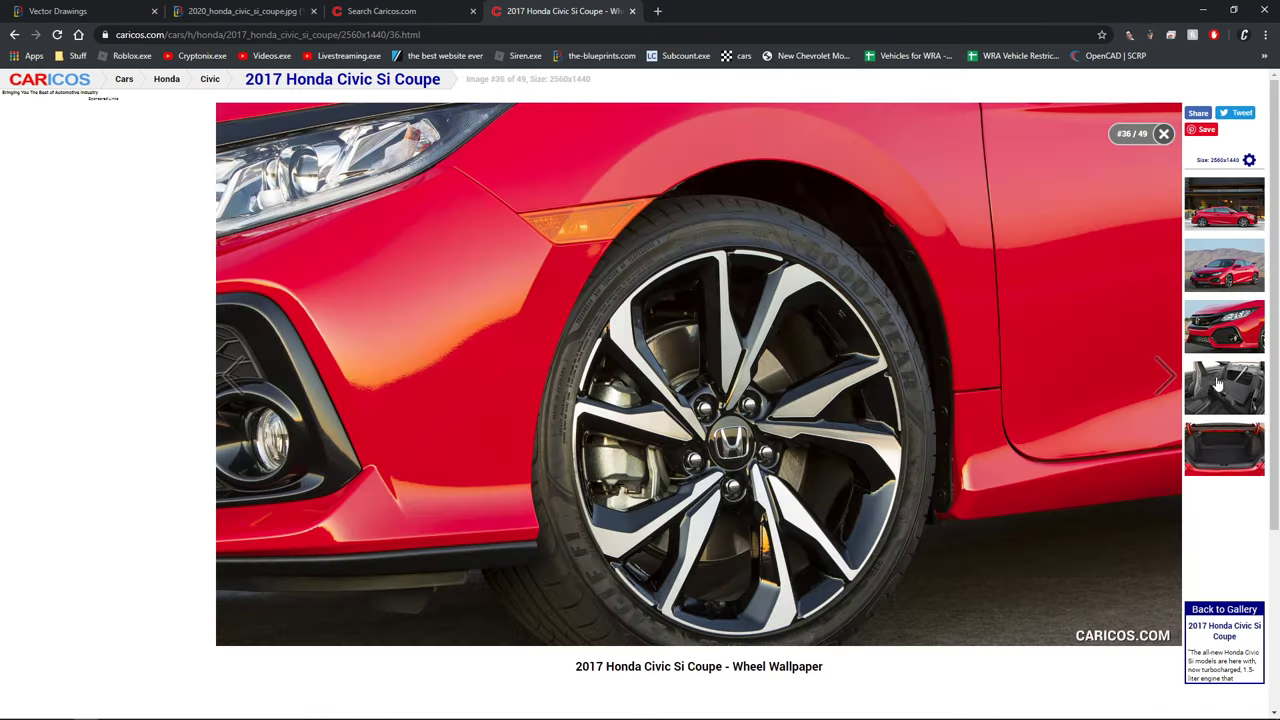
pyautogui.click(1233, 311)
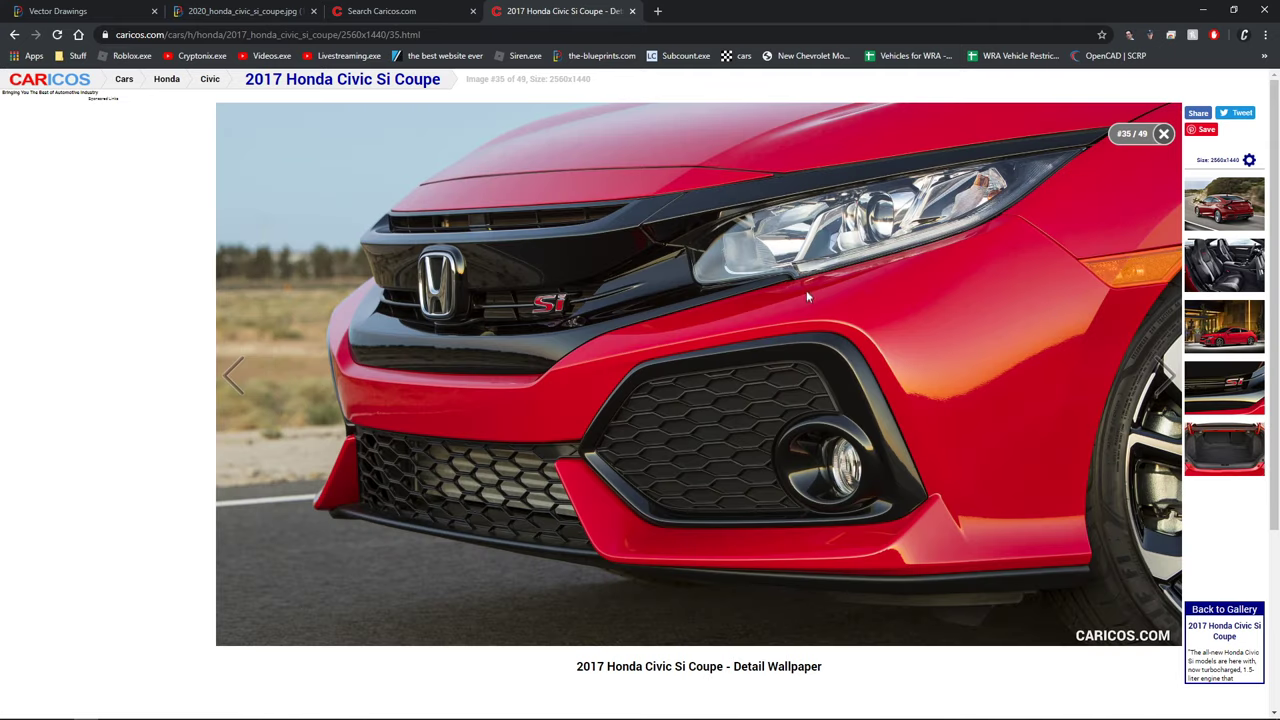
pyautogui.click(1223, 226)
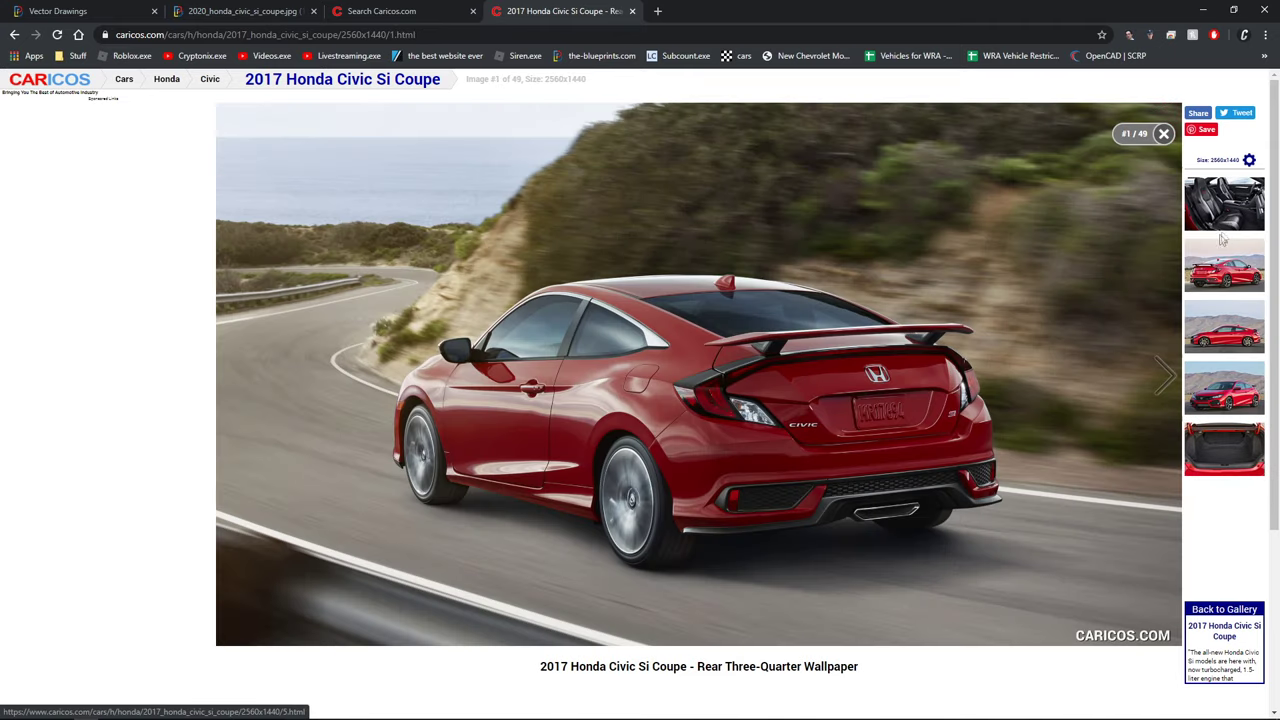
pyautogui.click(1213, 388)
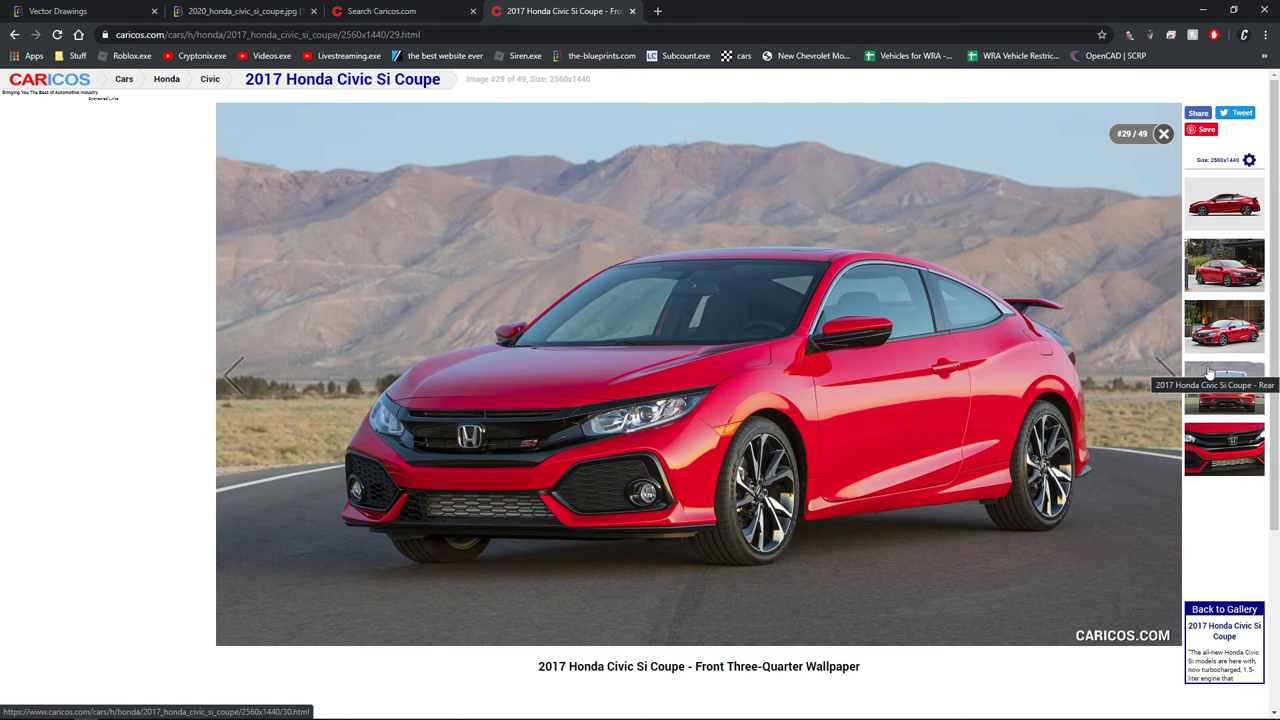
pyautogui.click(1225, 432)
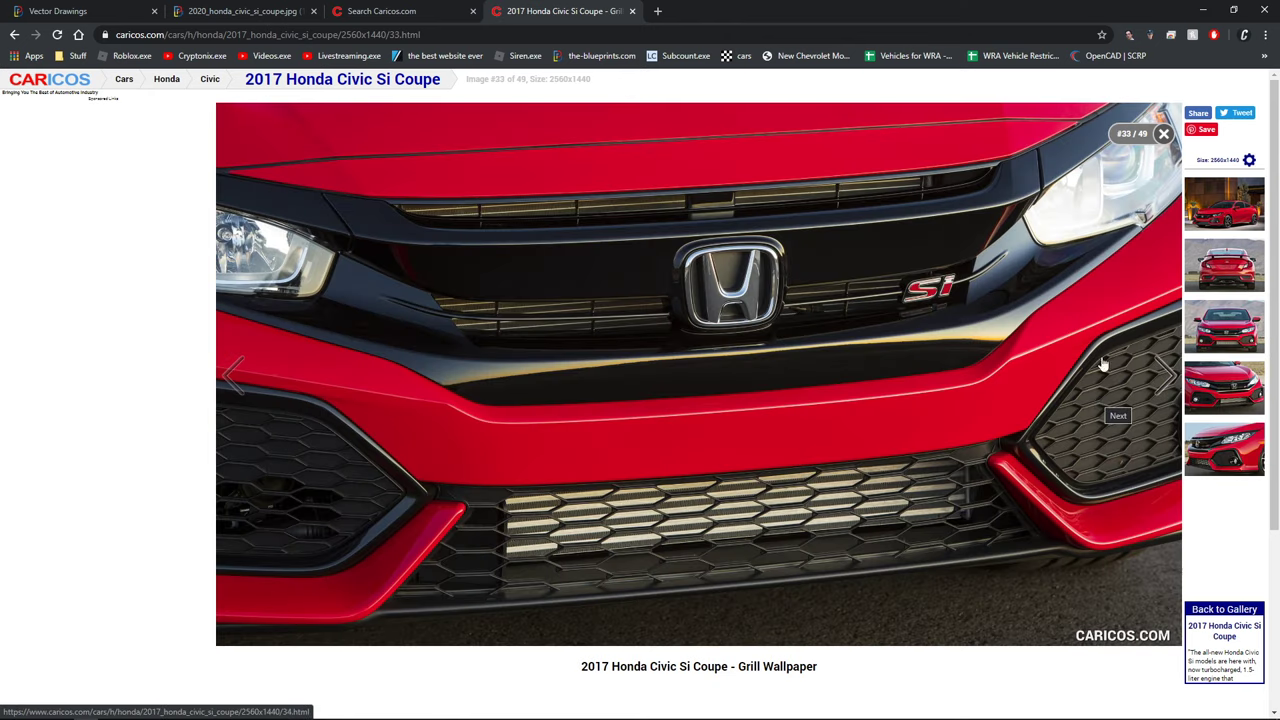
# - Copy the grille close-up and paste it onto the reference board directly above the front bumper photo
pyautogui.rightClick(1034, 292)
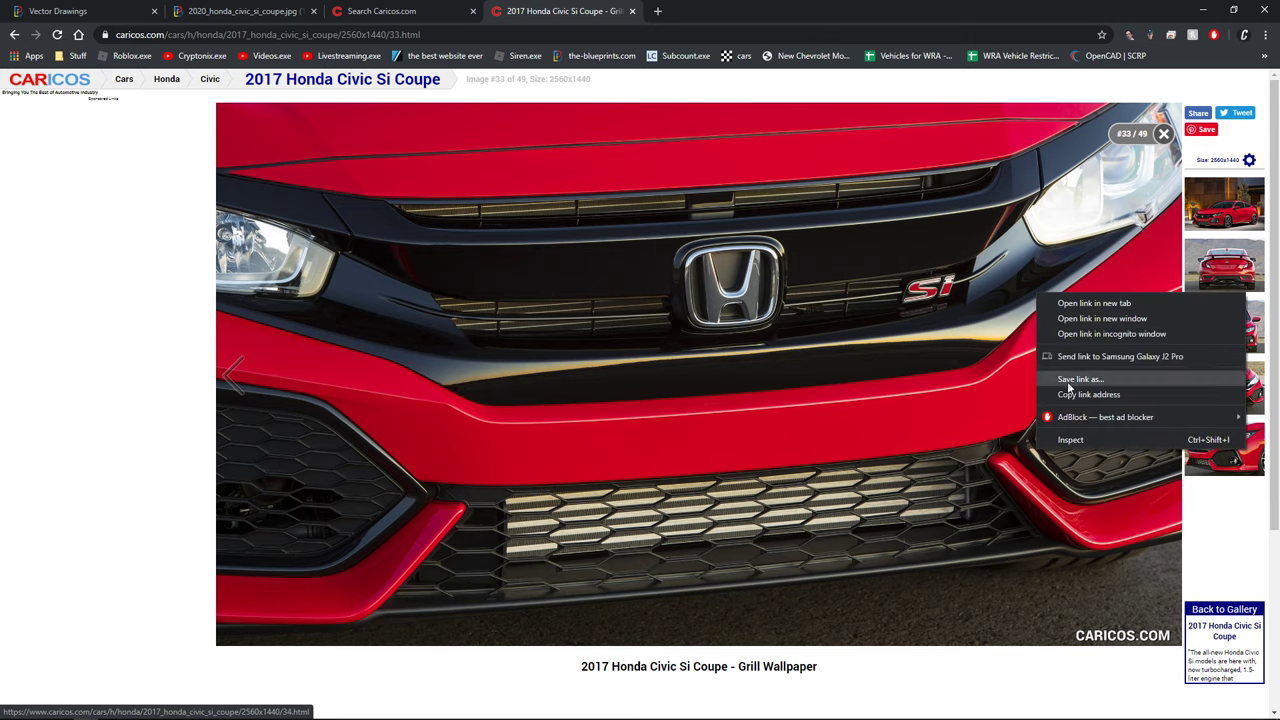
pyautogui.rightClick(878, 170)
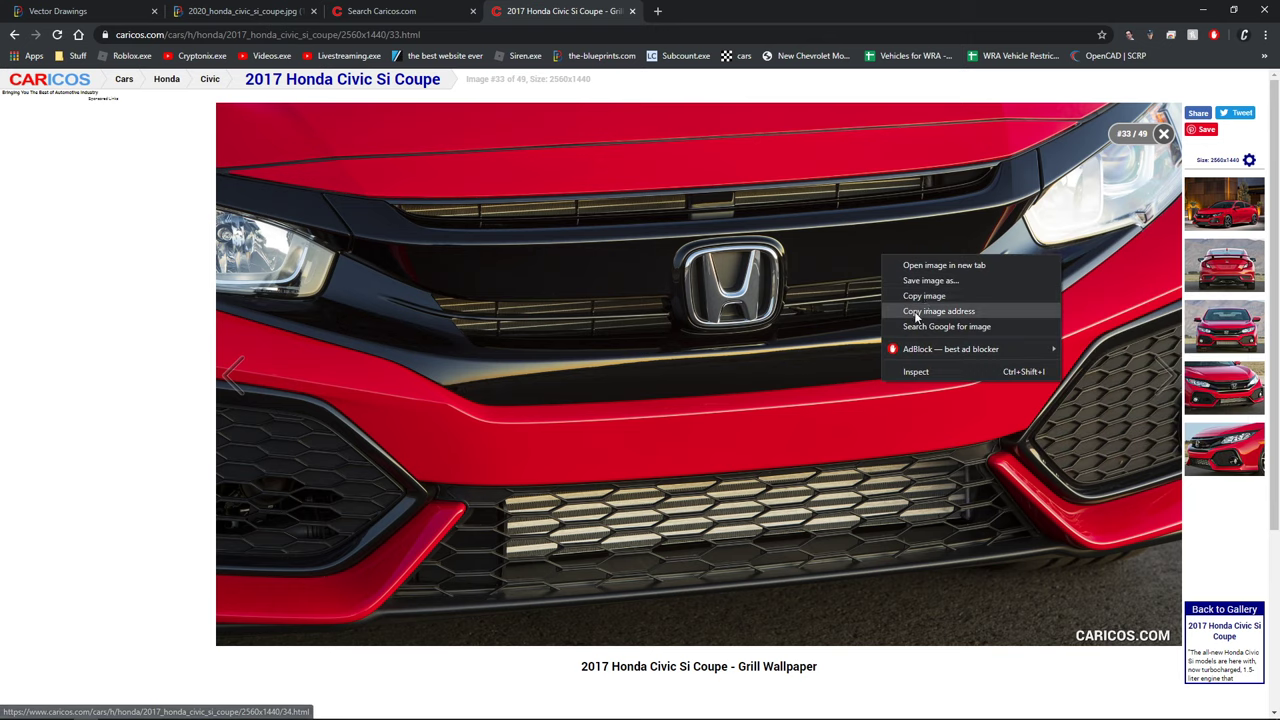
pyautogui.click(915, 214)
pyautogui.hotkey('alt', 'Tab')
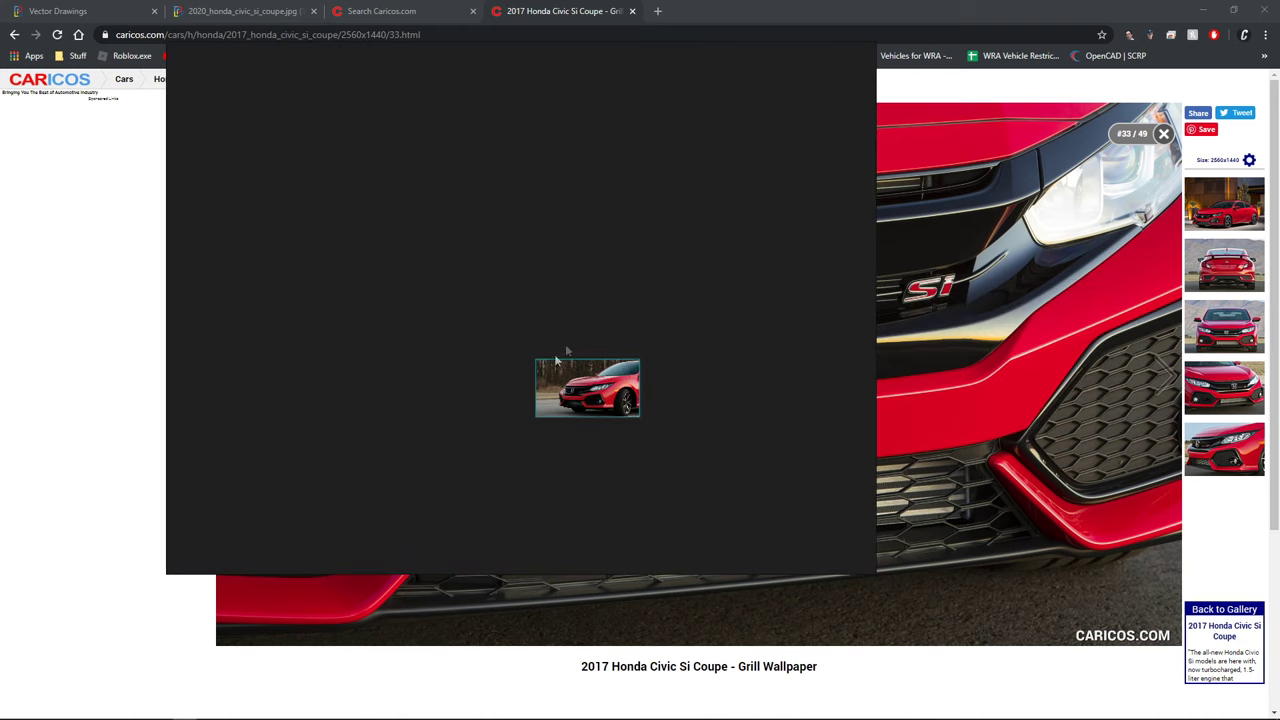
pyautogui.hotkey('ctrl', 'v')
pyautogui.moveTo(645, 283); pyautogui.dragTo(587, 332)
pyautogui.scroll(10, 815, 255)
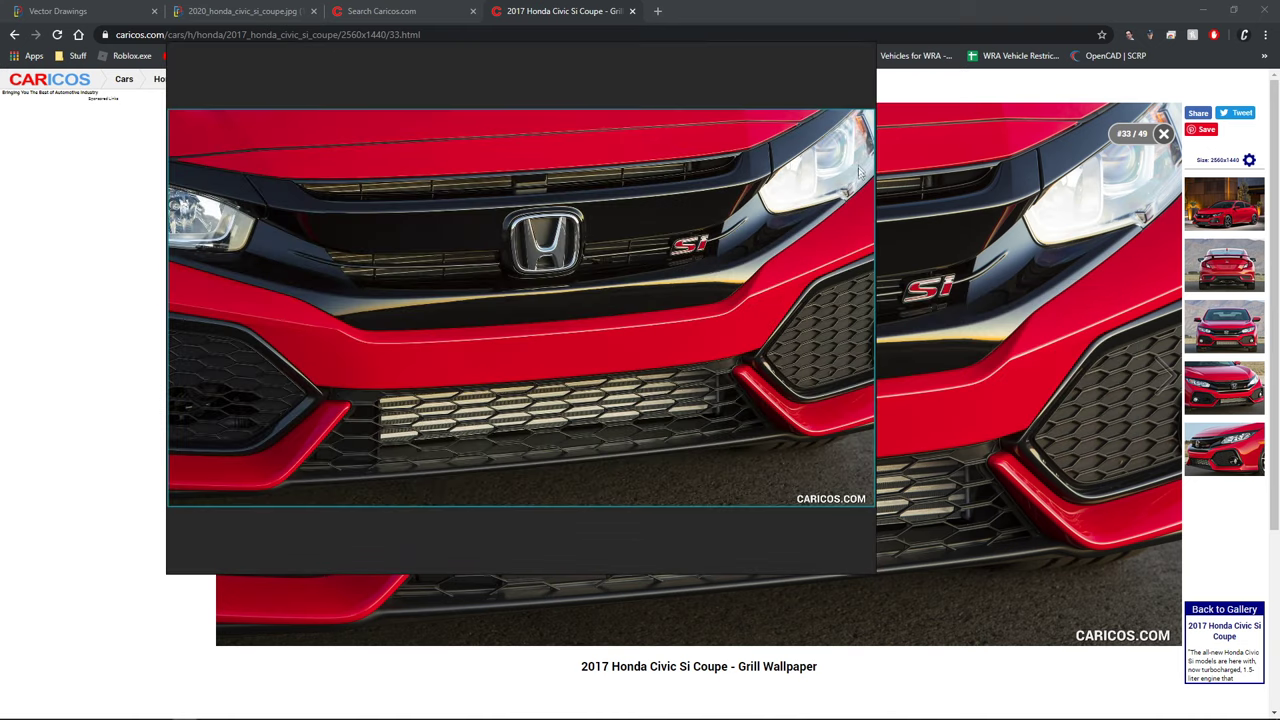
pyautogui.moveTo(815, 255); pyautogui.dragTo(629, 323)
pyautogui.scroll(-4, 643, 327)
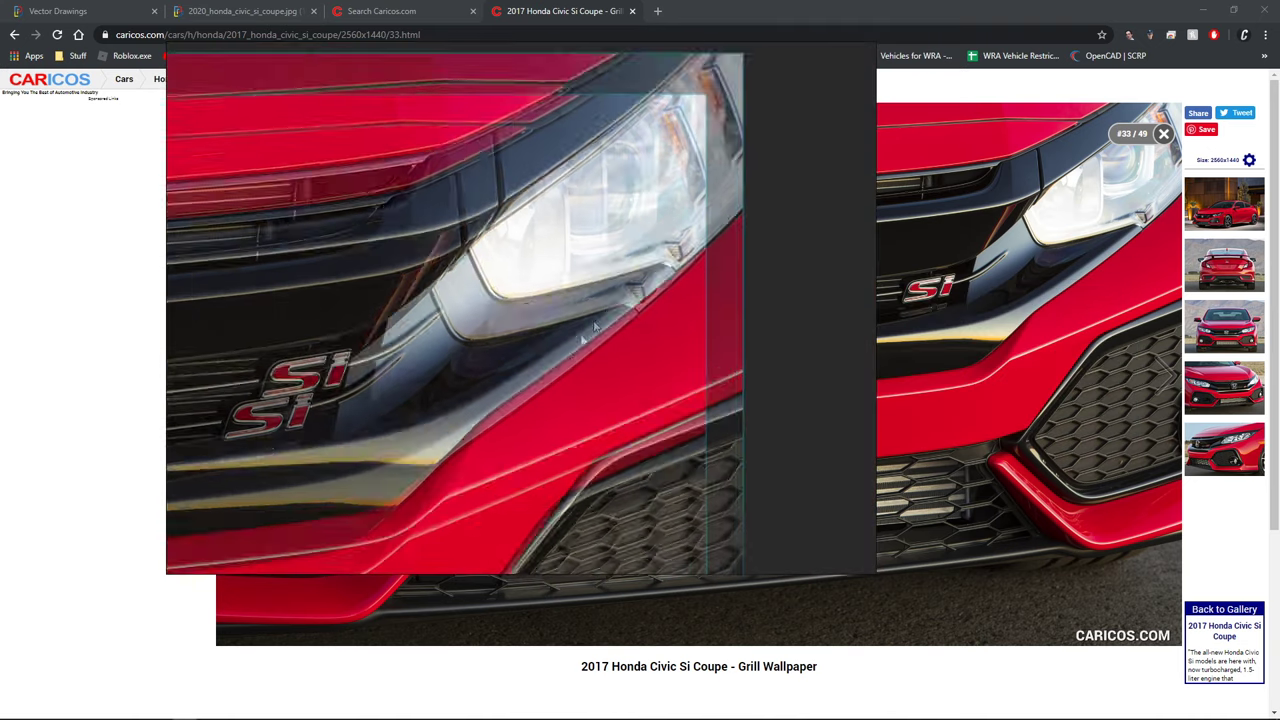
# - Switch to Blender and, in the top view, reposition the outline vertex at the headlight's lower inner corner, checking against the grille photo
pyautogui.hotkey('alt', 'Tab')
pyautogui.click(702, 368)
pyautogui.press('KP_7')
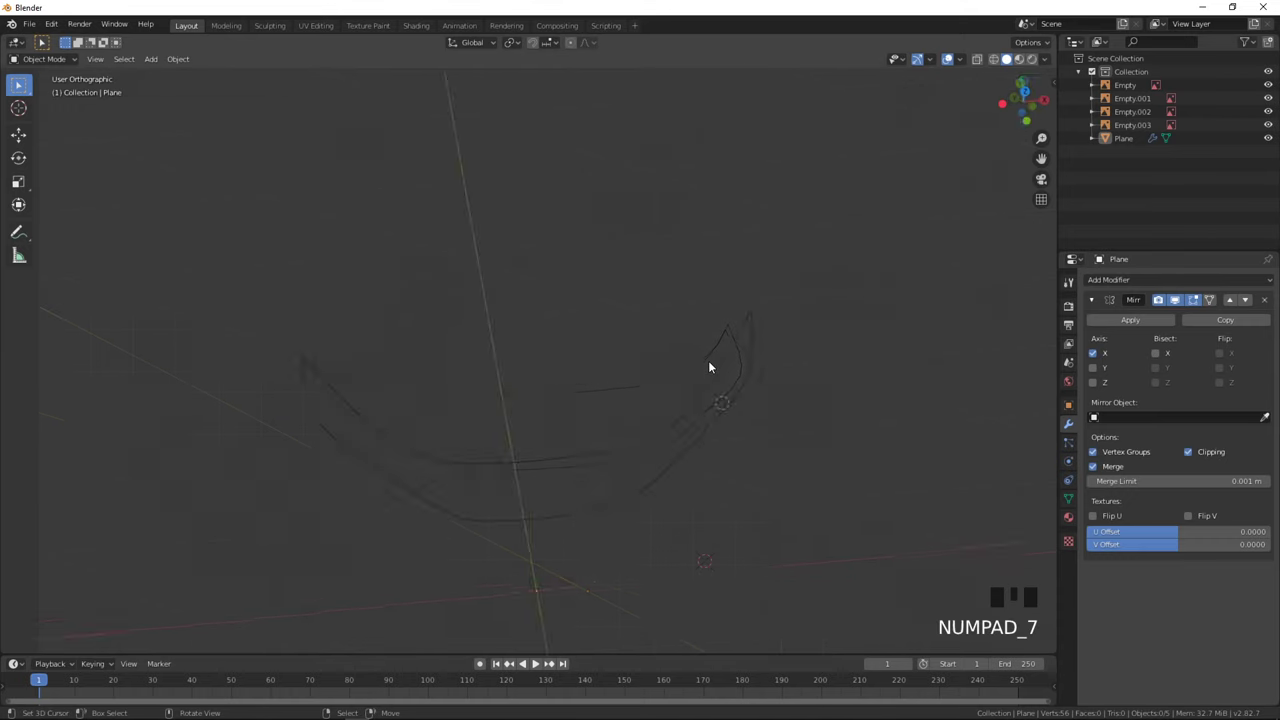
pyautogui.press('Tab')
pyautogui.scroll(4, 709, 363)
pyautogui.keyDown('shift'); pyautogui.moveTo(700, 430); pyautogui.dragTo(555, 398, button='middle'); pyautogui.keyUp('shift')
pyautogui.rightClick(469, 418)
pyautogui.hotkey('alt', 'Tab')
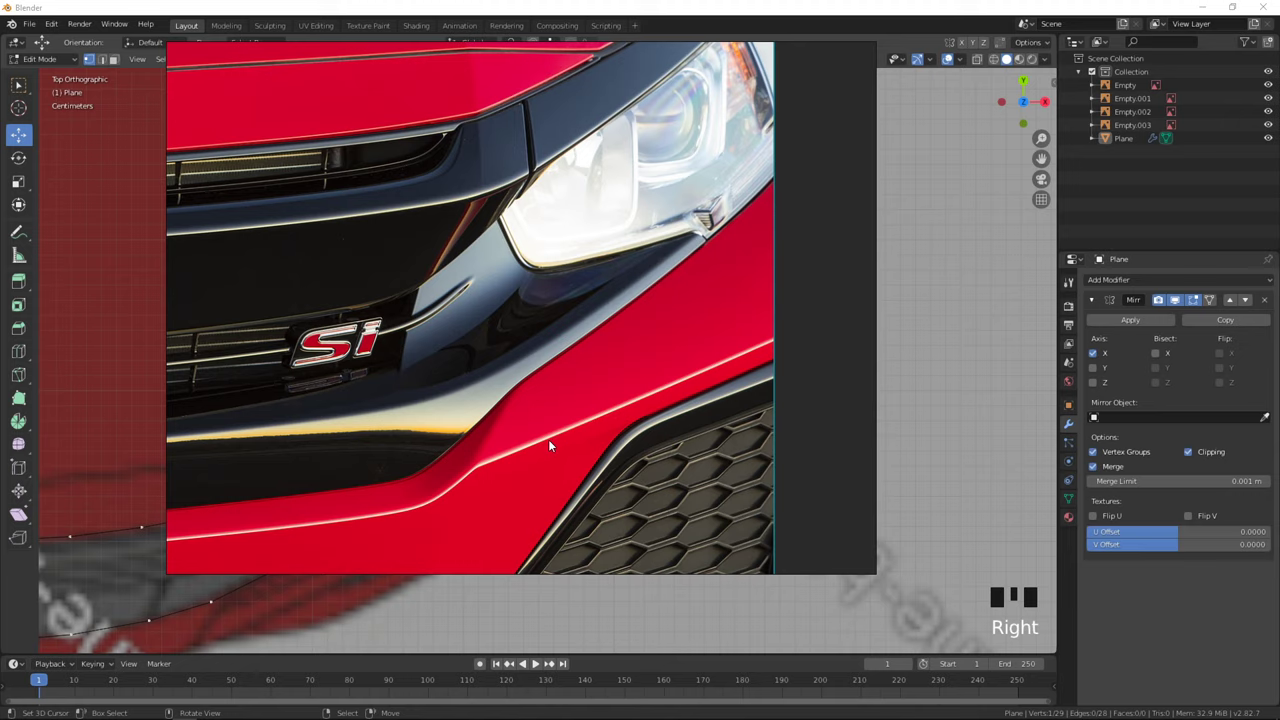
pyautogui.hotkey('alt', 'Tab')
pyautogui.rightClick(456, 434)
pyautogui.press('g')
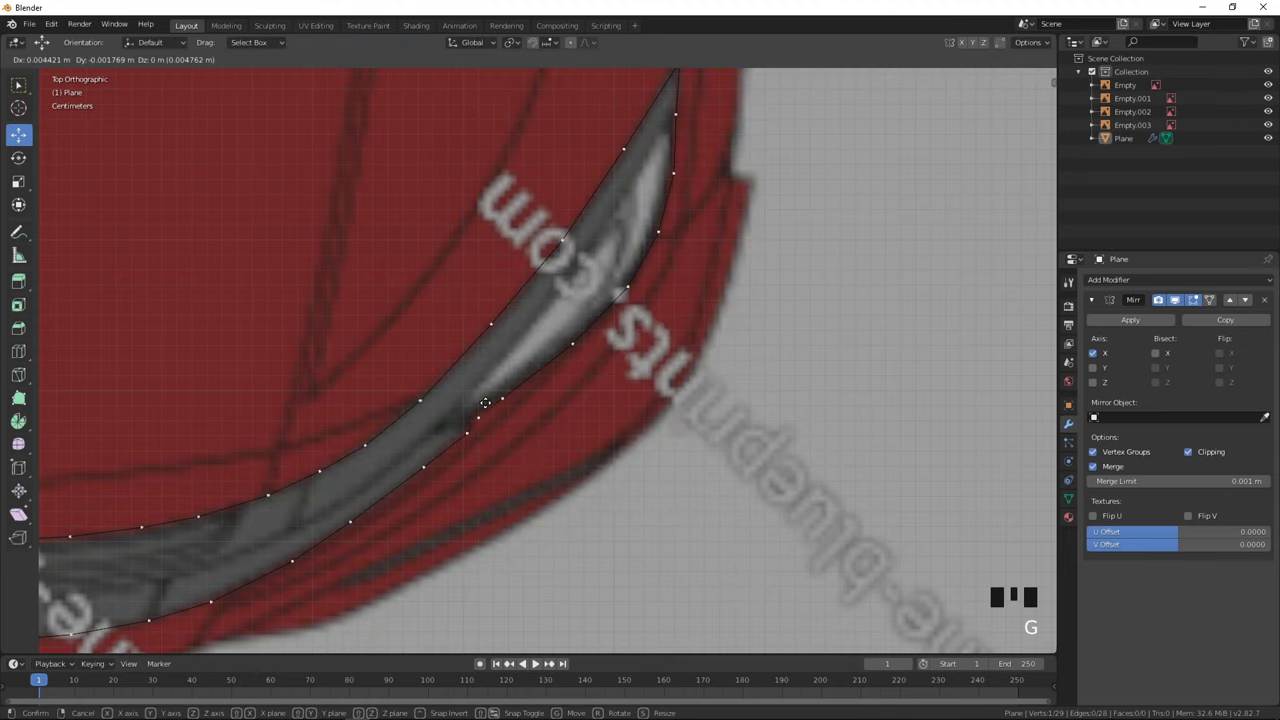
pyautogui.click(487, 404)
# - Dissolve the extra outline vertex at the headlight's lower inner corner
pyautogui.rightClick(503, 400)
pyautogui.press('Tab')
pyautogui.keyDown('shift'); pyautogui.moveTo(610, 412); pyautogui.dragTo(716, 371, button='middle'); pyautogui.keyUp('shift')
pyautogui.press('Tab')
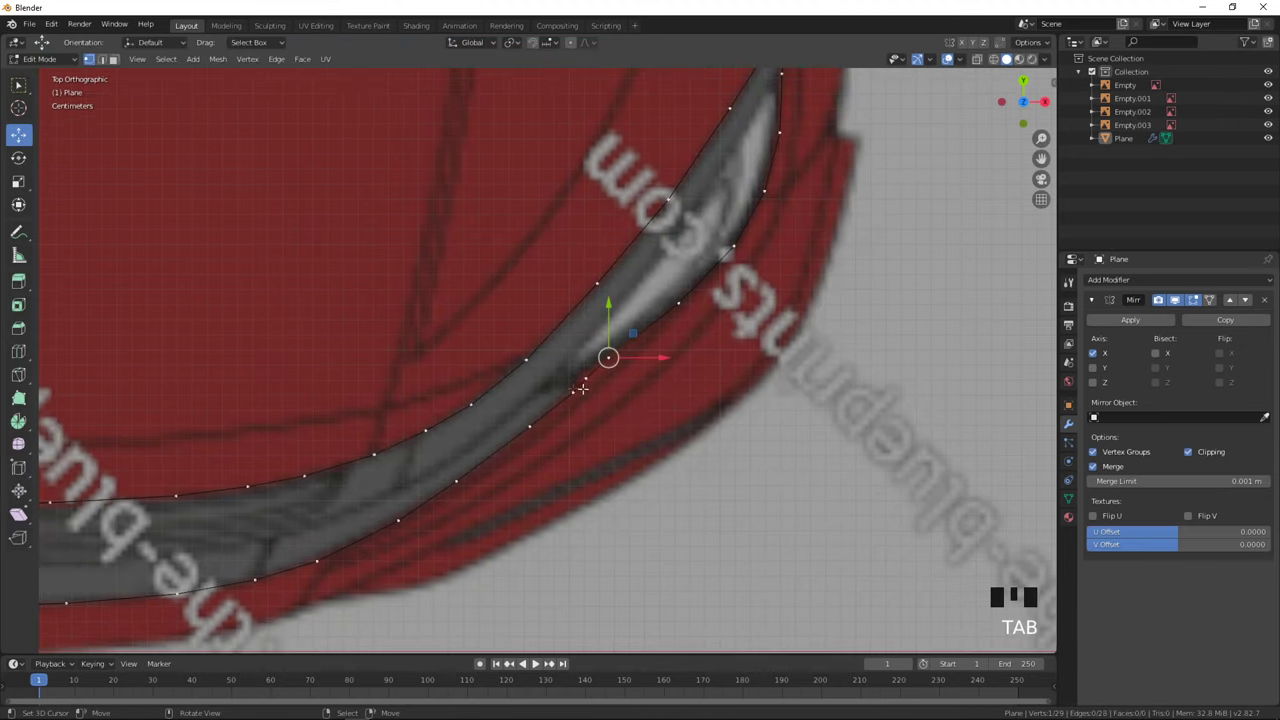
pyautogui.press('Delete')
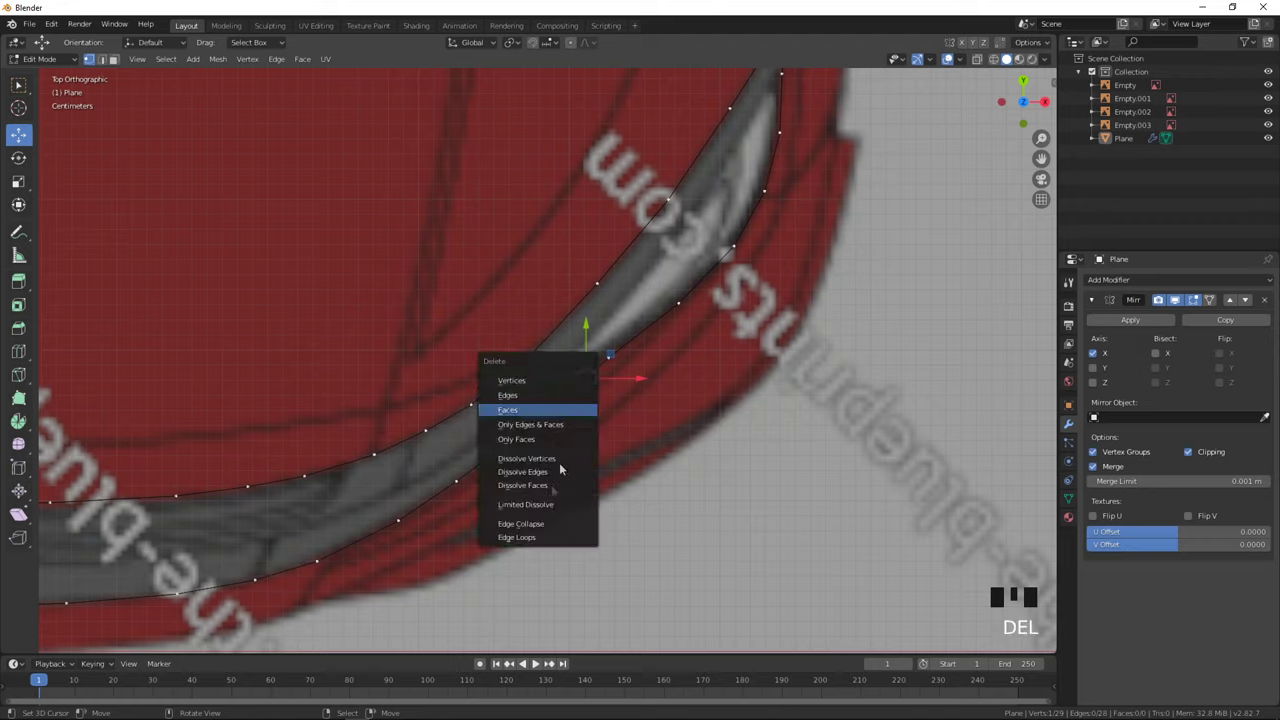
pyautogui.click(532, 525)
pyautogui.press('Delete')
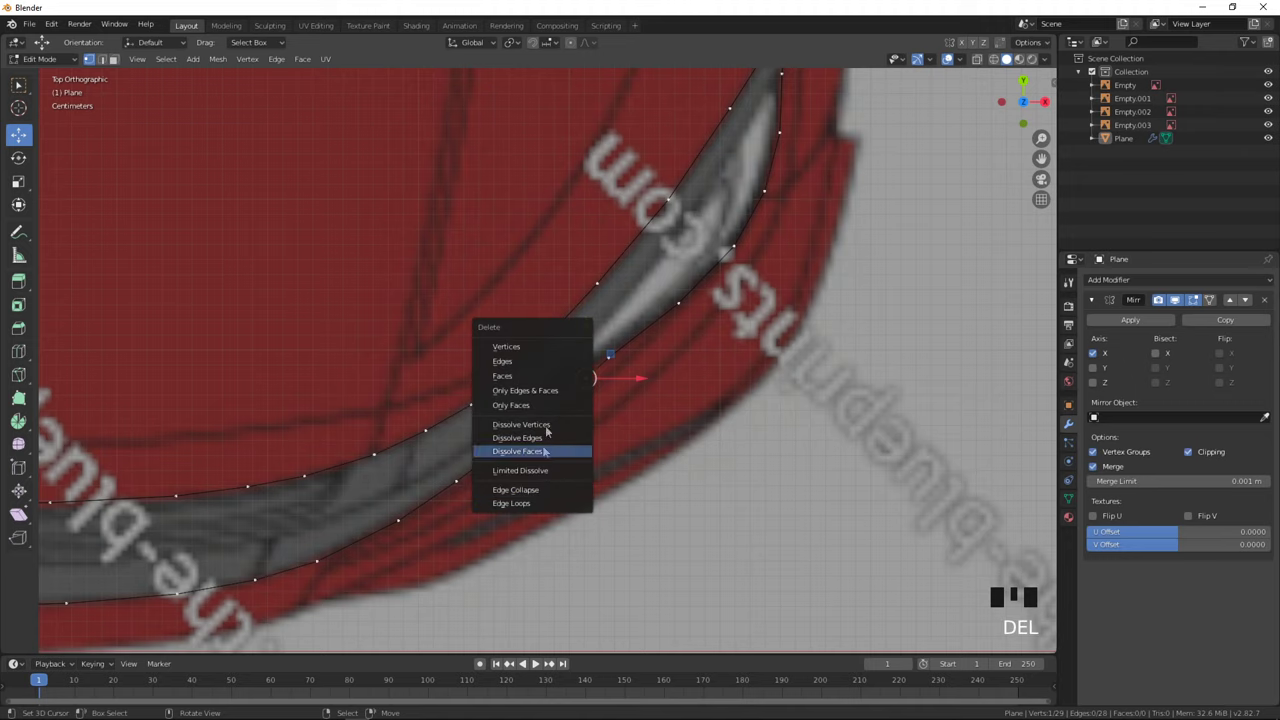
pyautogui.click(546, 429)
# - Slide the vertex beneath the headlight's inner end along the outline so the lower edge follows the blueprint
pyautogui.scroll(3, 580, 408)
pyautogui.click(648, 360)
pyautogui.press('Tab')
pyautogui.press('Tab')
pyautogui.moveTo(652, 323); pyautogui.dragTo(680, 303)
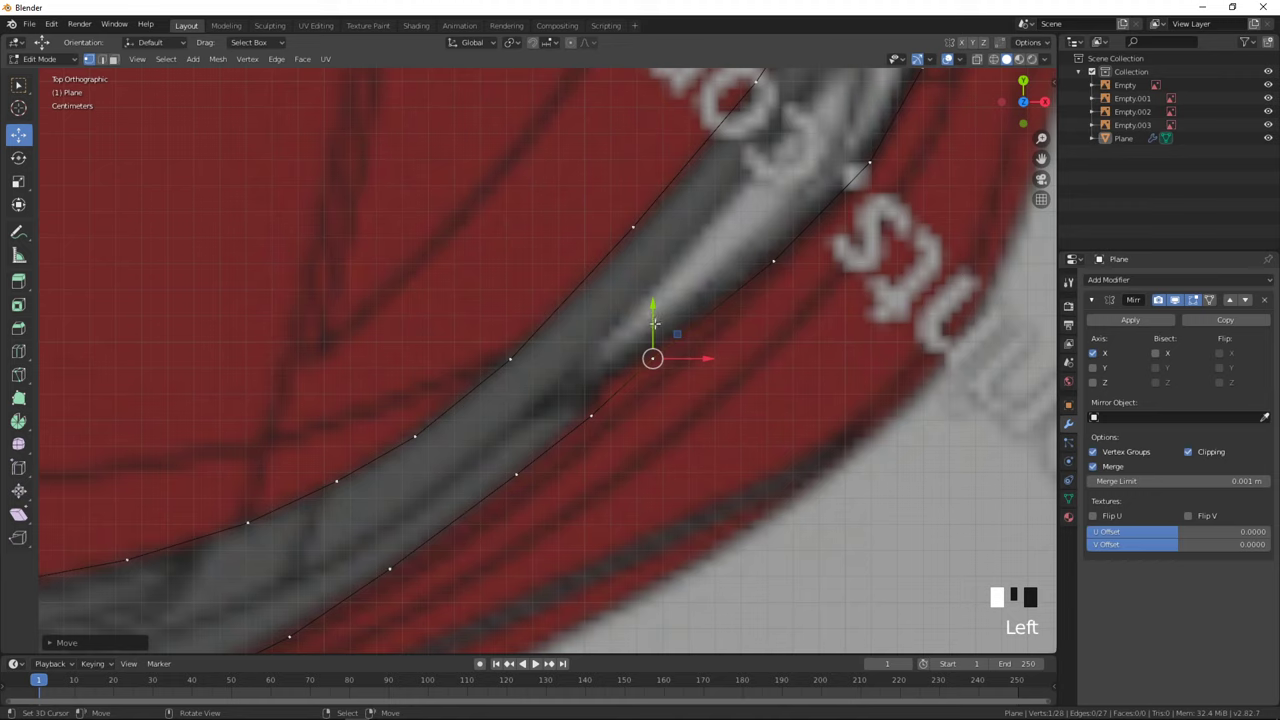
pyautogui.press('g')
pyautogui.press('g')
pyautogui.click(684, 306)
pyautogui.press('Tab')
pyautogui.scroll(-3, 700, 330)
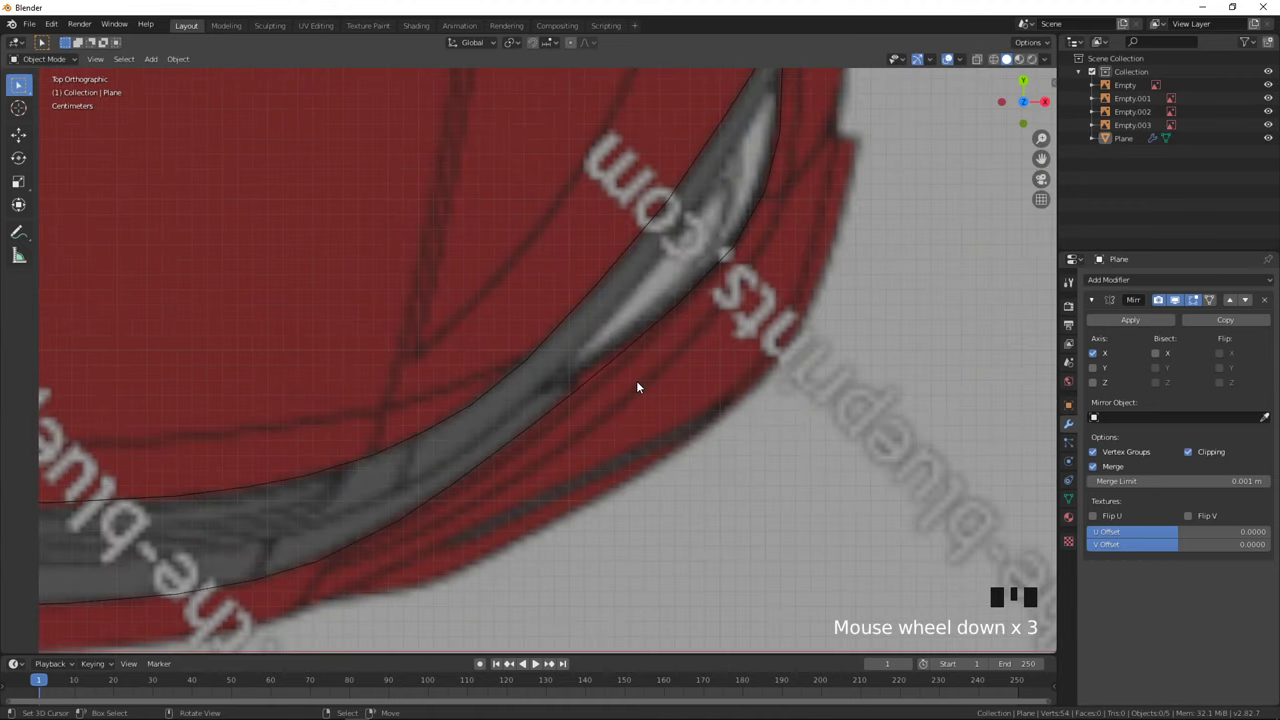
# - Shift the headlight's rear tip vertex and the outer vertex just below it slightly inward along X onto the blueprint edge
pyautogui.keyDown('shift'); pyautogui.moveTo(655, 370); pyautogui.dragTo(600, 550, button='middle'); pyautogui.keyUp('shift')
pyautogui.press('Tab')
pyautogui.press('Tab')
pyautogui.keyDown('shift'); pyautogui.moveTo(712, 441); pyautogui.dragTo(648, 567, button='middle'); pyautogui.keyUp('shift')
pyautogui.scroll(2, 710, 347)
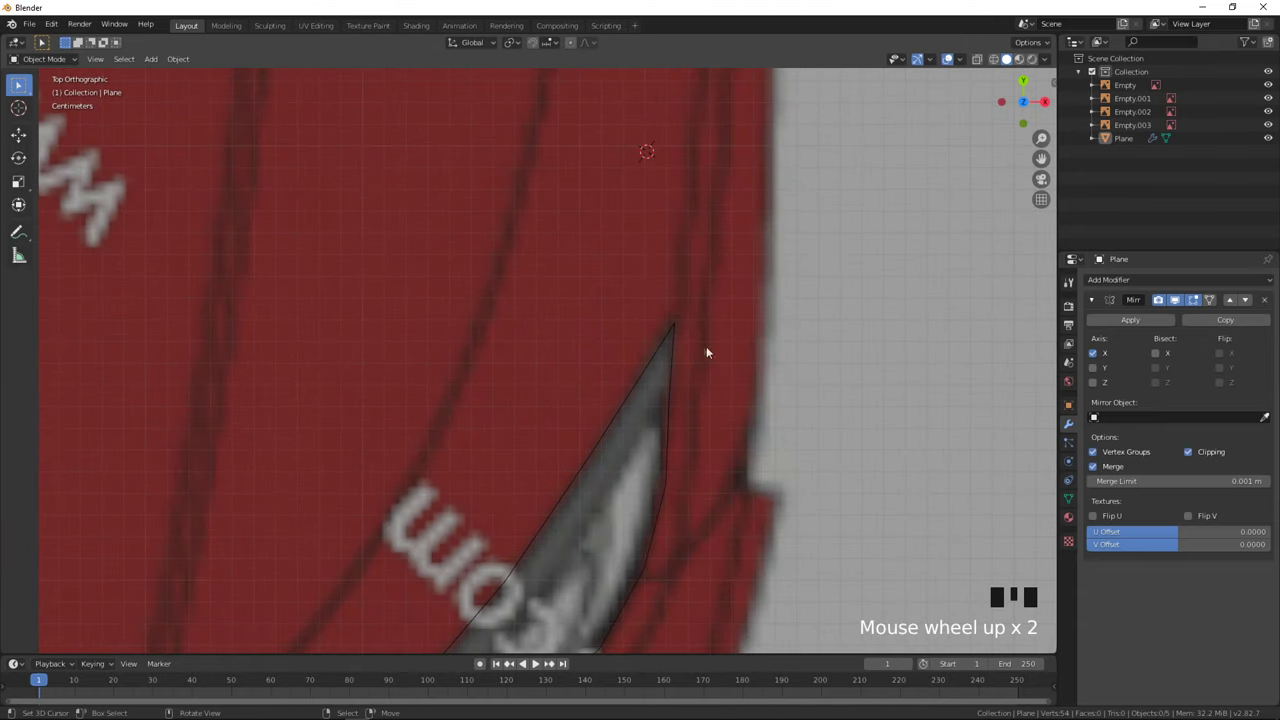
pyautogui.press('Tab')
pyautogui.rightClick(681, 328)
pyautogui.moveTo(708, 322); pyautogui.dragTo(702, 322)
pyautogui.rightClick(687, 389)
pyautogui.press('g')
pyautogui.press('x')
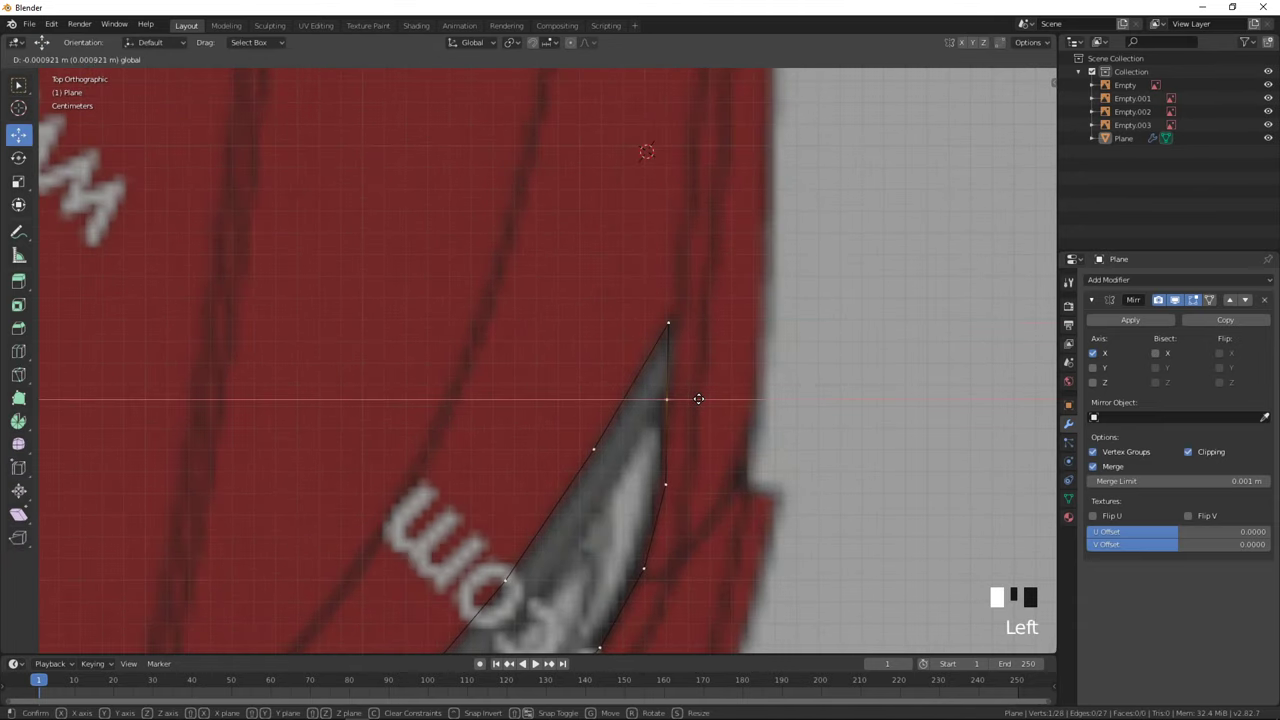
pyautogui.moveTo(699, 399); pyautogui.dragTo(702, 399)
pyautogui.press('Tab')
# - Check the corrected headlight and grille outline against the top and front blueprints and in perspective
pyautogui.scroll(-3, 690, 440)
pyautogui.keyDown('shift'); pyautogui.moveTo(665, 556); pyautogui.dragTo(765, 364, button='middle'); pyautogui.keyUp('shift')
pyautogui.scroll(-1, 765, 364)
pyautogui.press('Tab')
pyautogui.keyDown('shift'); pyautogui.moveTo(534, 535); pyautogui.dragTo(692, 420, button='middle'); pyautogui.keyUp('shift')
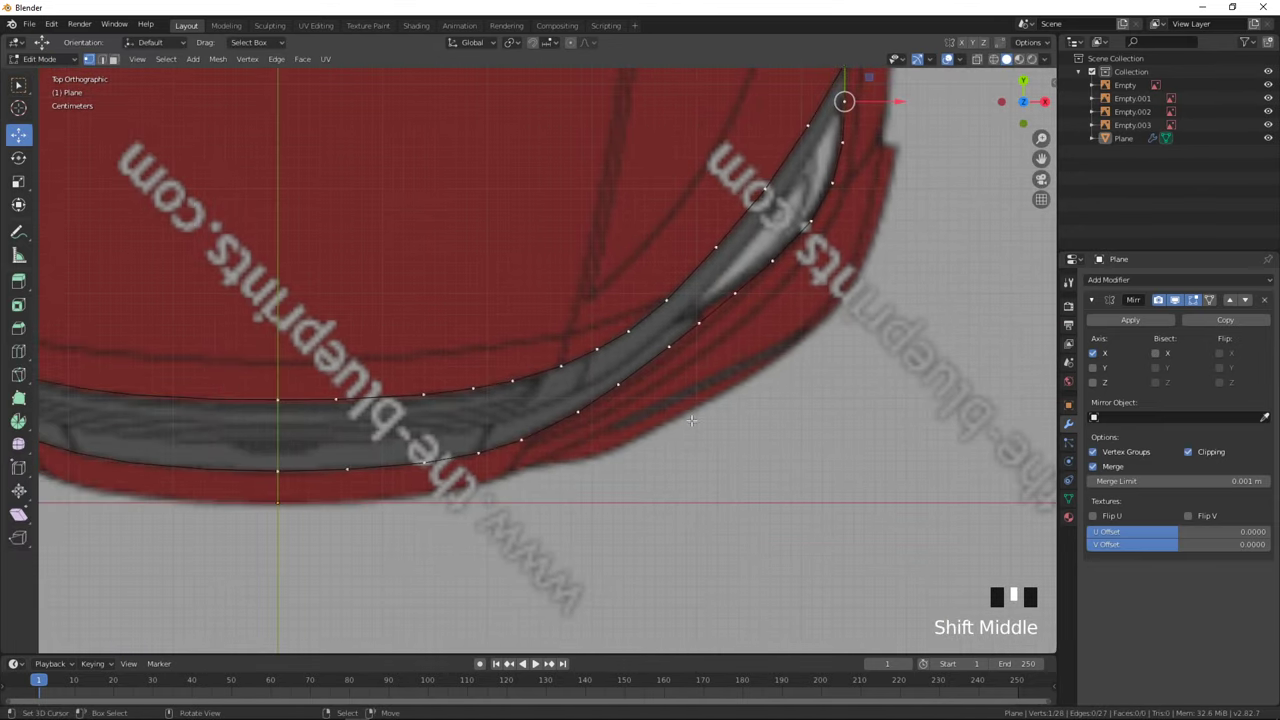
pyautogui.press('Tab')
pyautogui.scroll(-3, 690, 438)
pyautogui.press('KP_1')
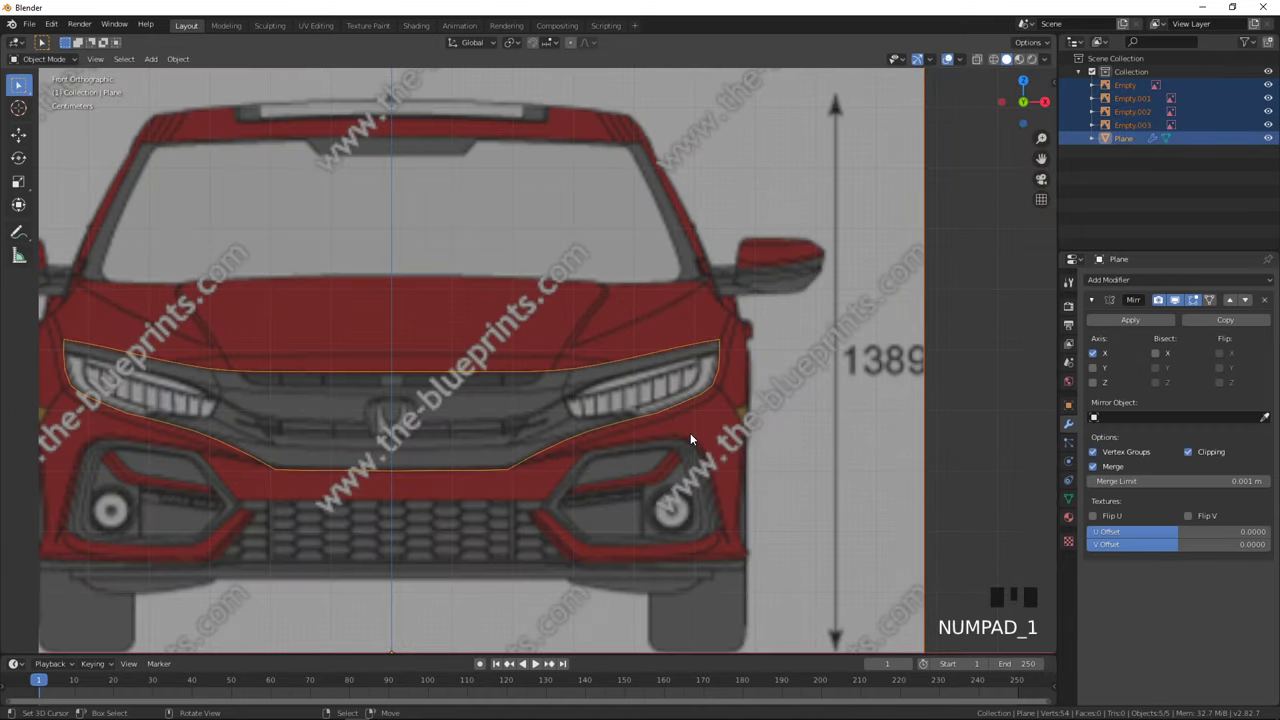
pyautogui.moveTo(691, 437); pyautogui.dragTo(700, 463, button='middle')
pyautogui.scroll(-3, 597, 573)
pyautogui.scroll(-3, 597, 573)
pyautogui.click(638, 571)
pyautogui.moveTo(640, 571); pyautogui.dragTo(660, 540, button='middle')
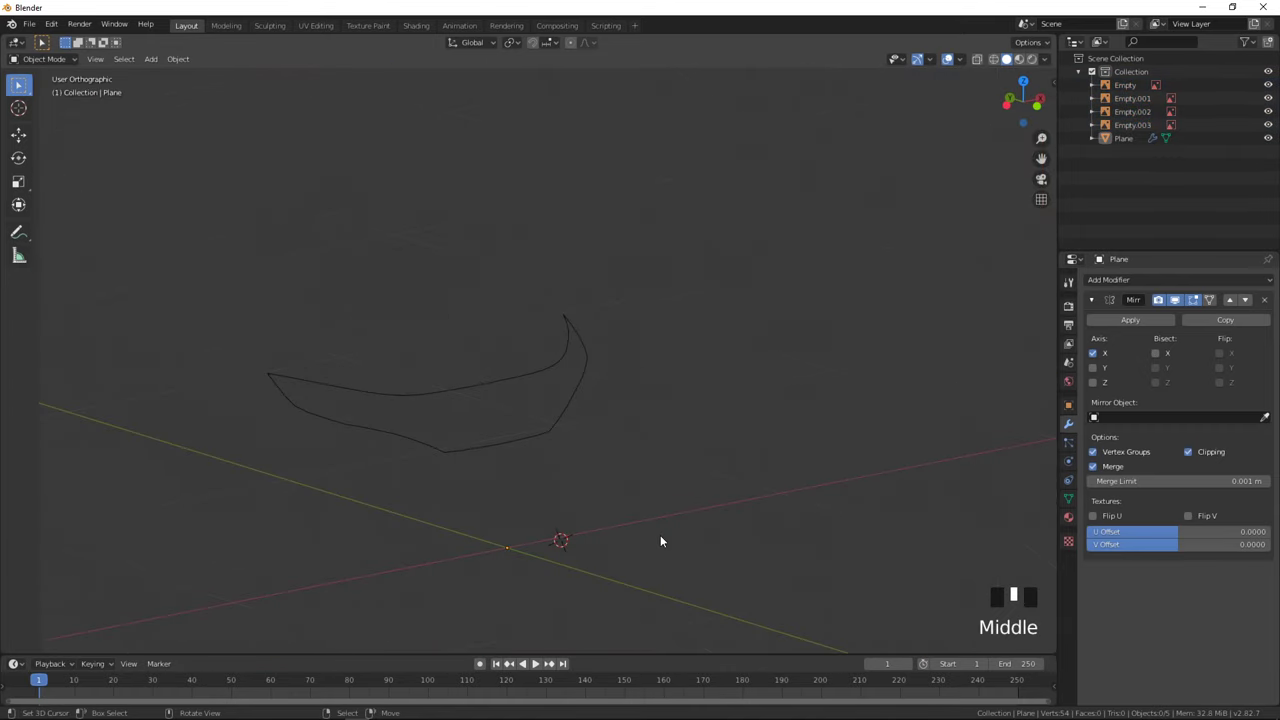
pyautogui.hotkey('ctrl', 's')
pyautogui.press('Escape')
pyautogui.moveTo(775, 543); pyautogui.dragTo(736, 546, button='middle')
pyautogui.press('a')
pyautogui.press('a')
pyautogui.press('a')
pyautogui.press('KP_1')
# - Switch to the browser, search for "mercedes eqc" images in a new tab, and pick the dark SUV photo by the water
pyautogui.hotkey('alt', 'Tab')
pyautogui.click(585, 405)
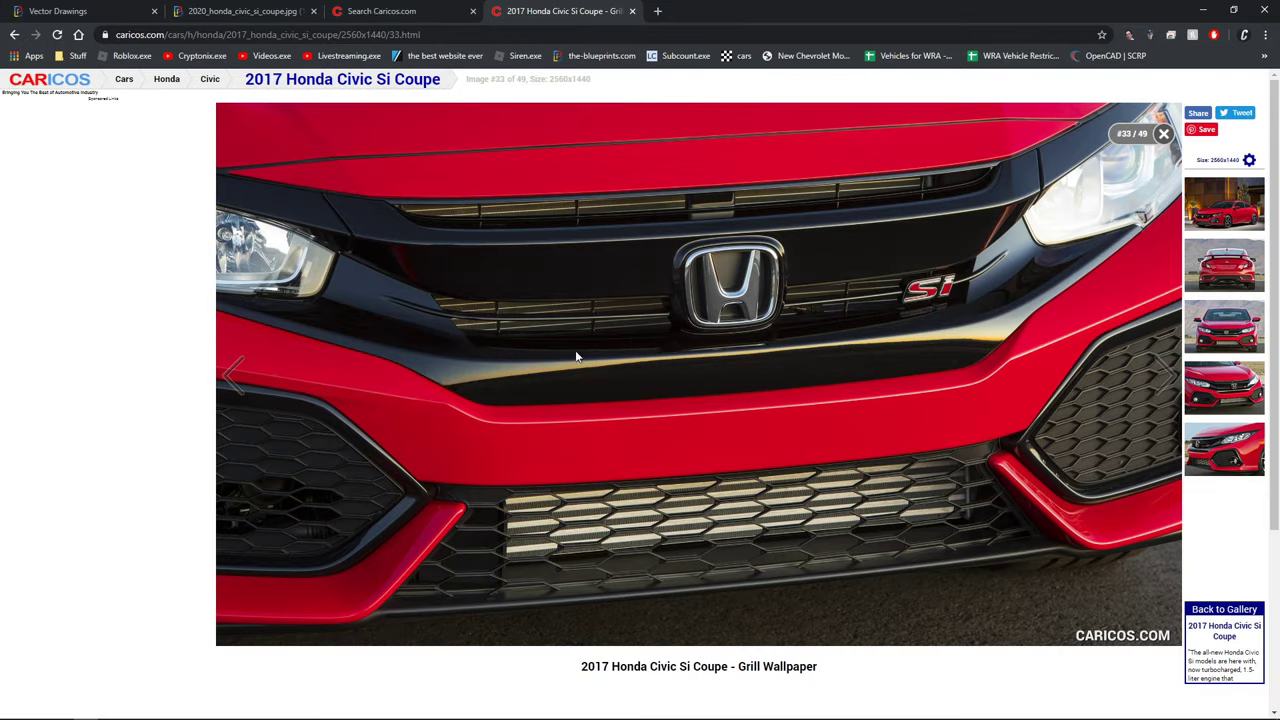
pyautogui.click(656, 14)
pyautogui.write('.er')
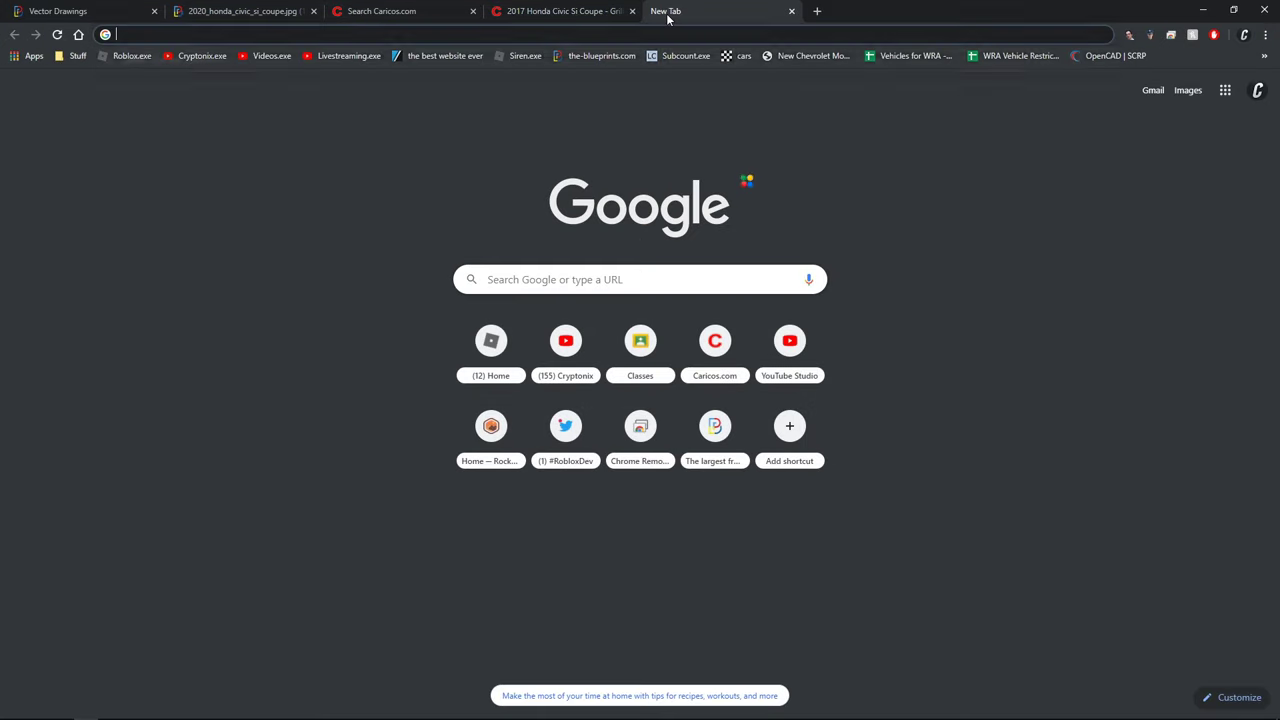
pyautogui.write('mercedes q')
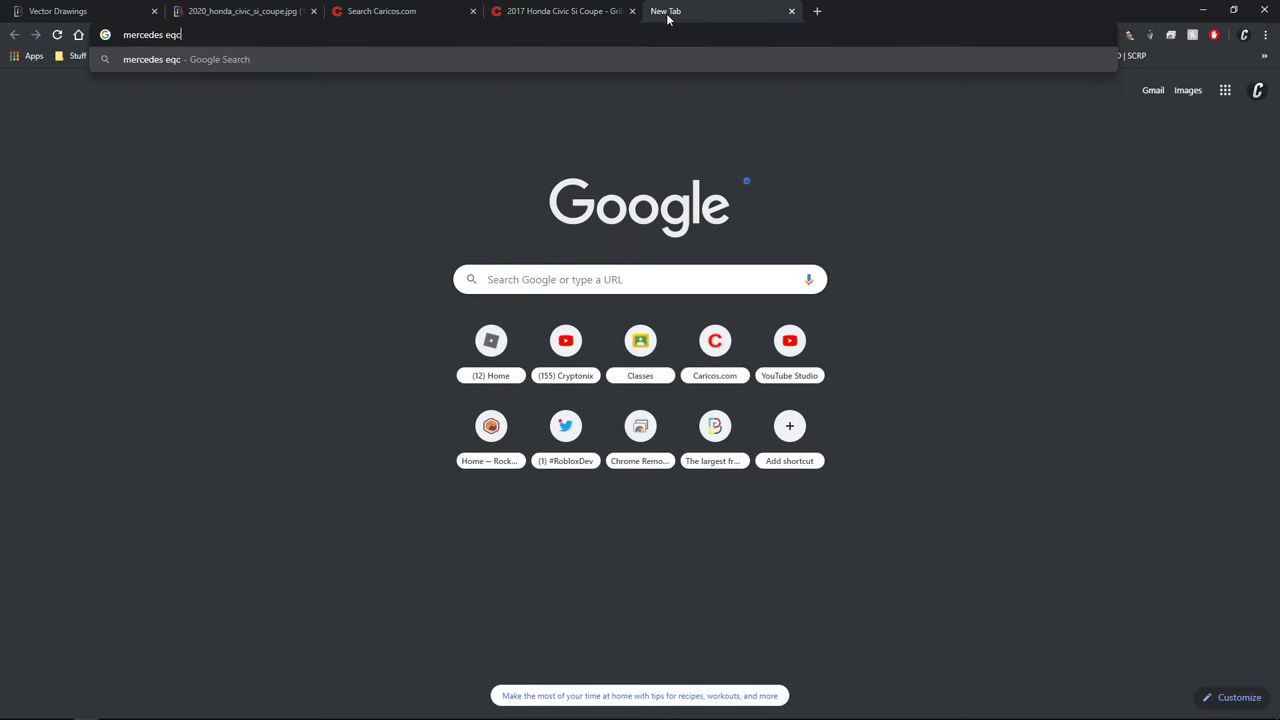
pyautogui.write('c')
pyautogui.press('Return')
pyautogui.click(252, 141)
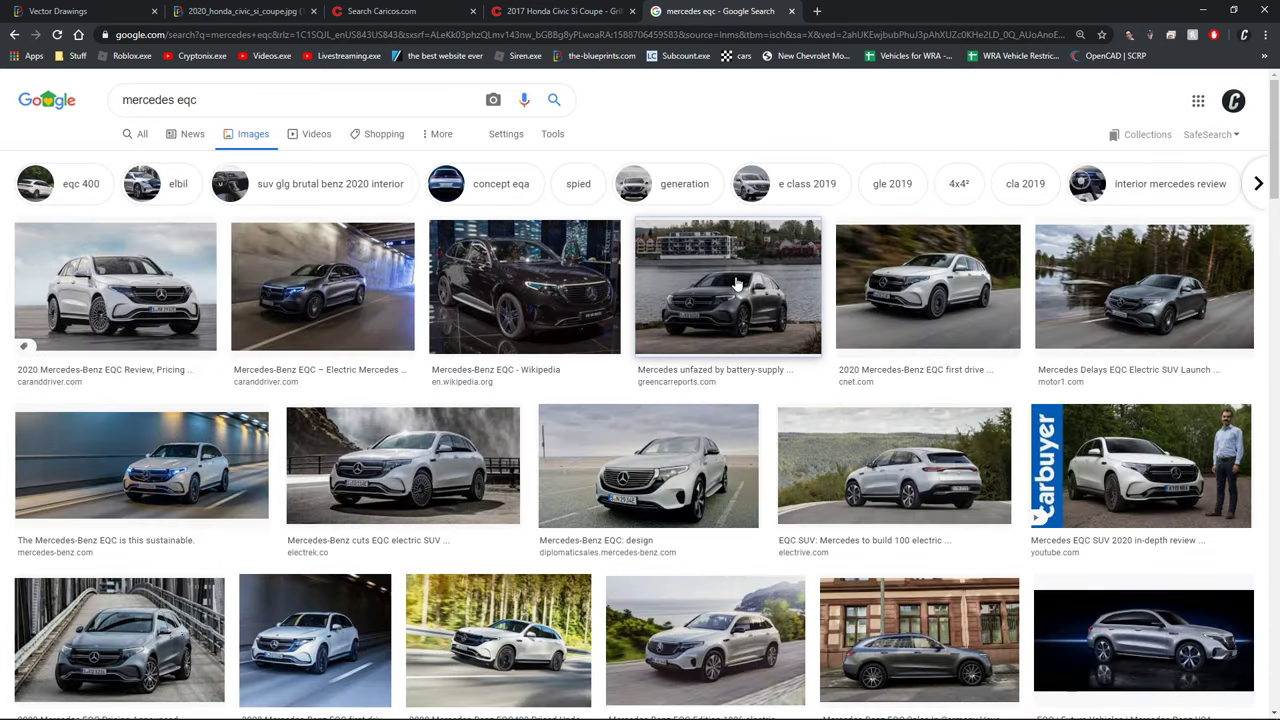
pyautogui.click(736, 285)
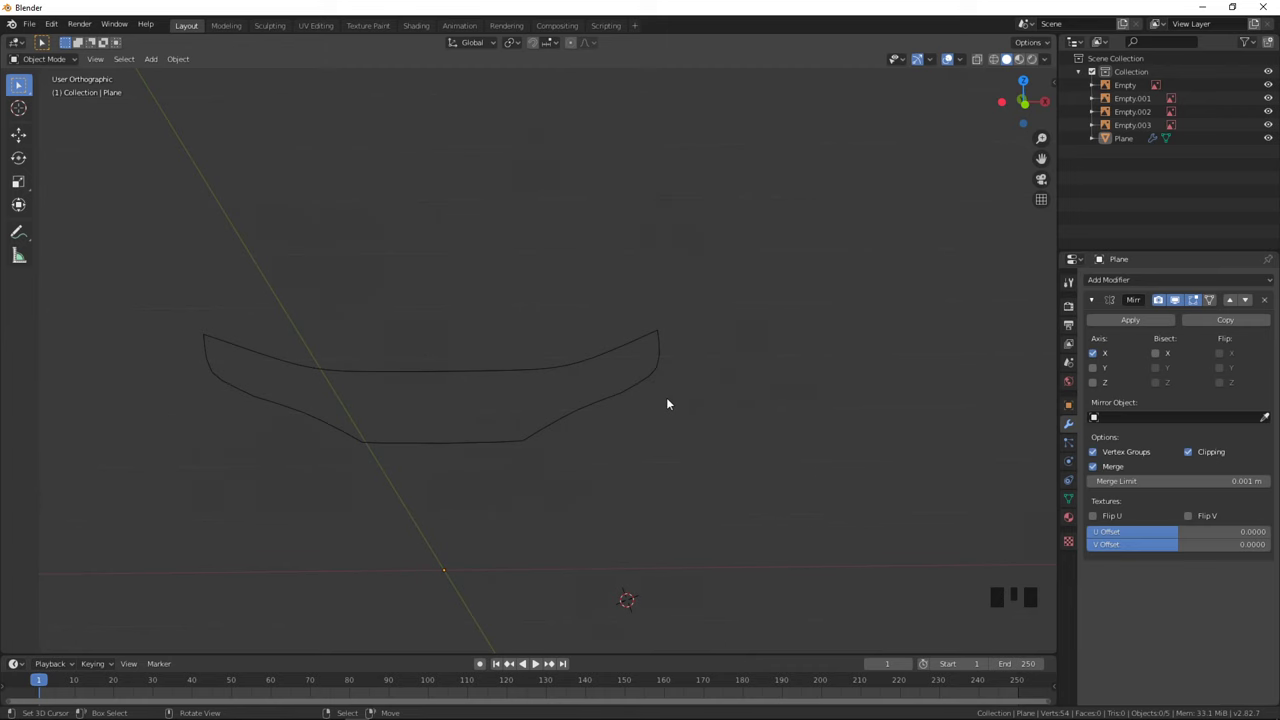
# - Return to Blender and examine the outline and hood area against the front, right-side and top blueprints
pyautogui.moveTo(666, 397); pyautogui.dragTo(636, 400, button='middle')
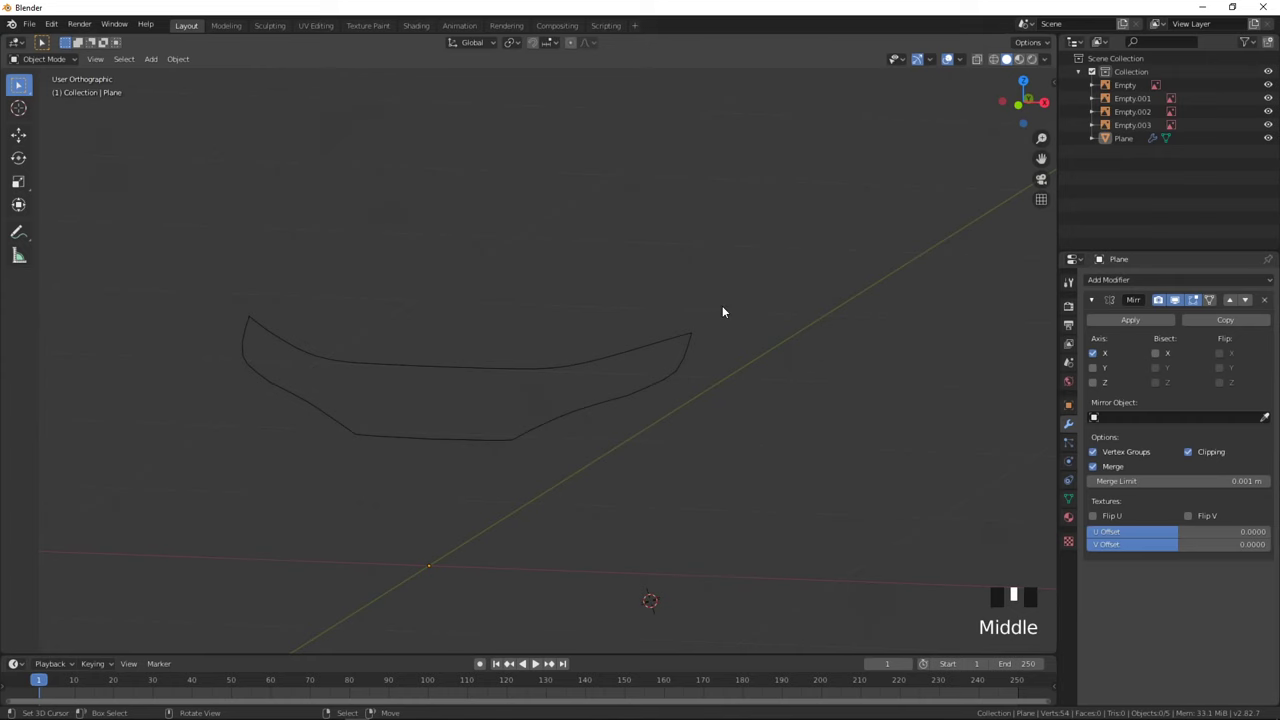
pyautogui.click(715, 361)
pyautogui.press('Tab')
pyautogui.press('KP_1')
pyautogui.press('Tab')
pyautogui.scroll(4, 714, 360)
pyautogui.press('Tab')
pyautogui.keyDown('shift'); pyautogui.moveTo(714, 360); pyautogui.dragTo(600, 338, button='middle'); pyautogui.keyUp('shift')
pyautogui.press('KP_3')
pyautogui.press('Tab')
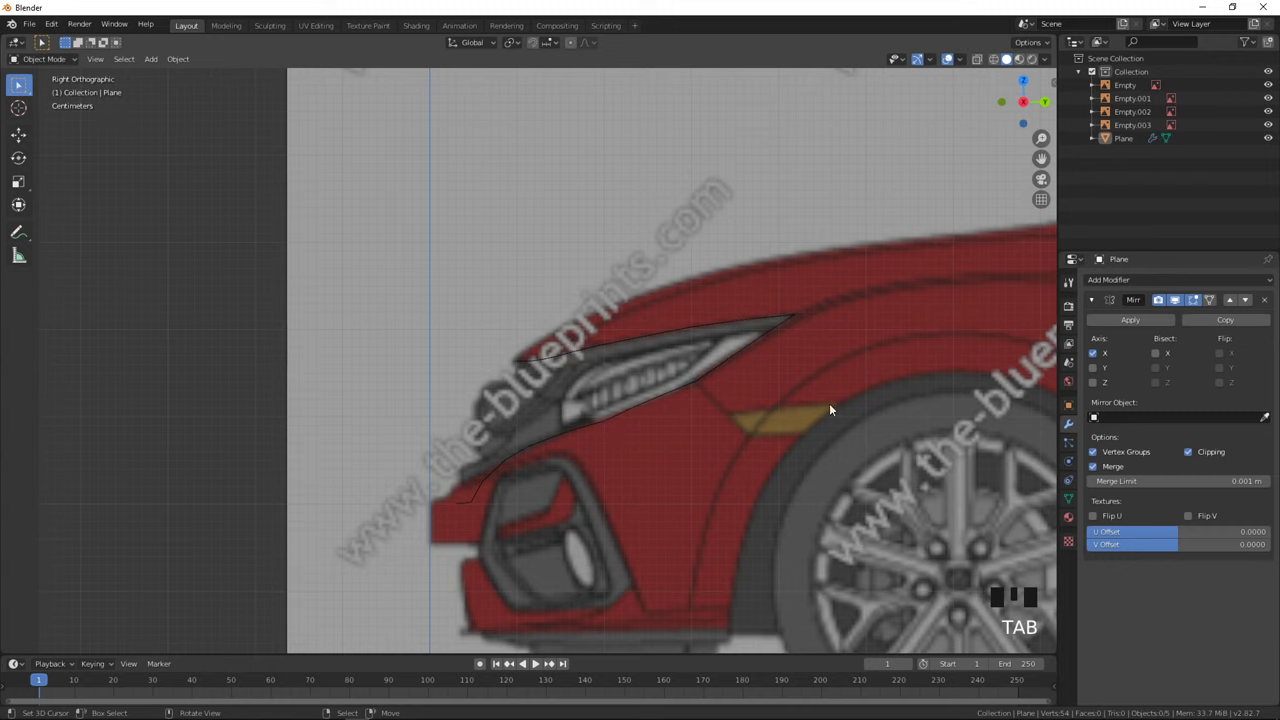
pyautogui.press('KP_7')
pyautogui.press('Tab')
pyautogui.keyDown('shift'); pyautogui.moveTo(857, 414); pyautogui.dragTo(877, 420, button='middle'); pyautogui.keyUp('shift')
pyautogui.keyDown('shift'); pyautogui.moveTo(457, 436); pyautogui.dragTo(620, 600, button='middle'); pyautogui.keyUp('shift')
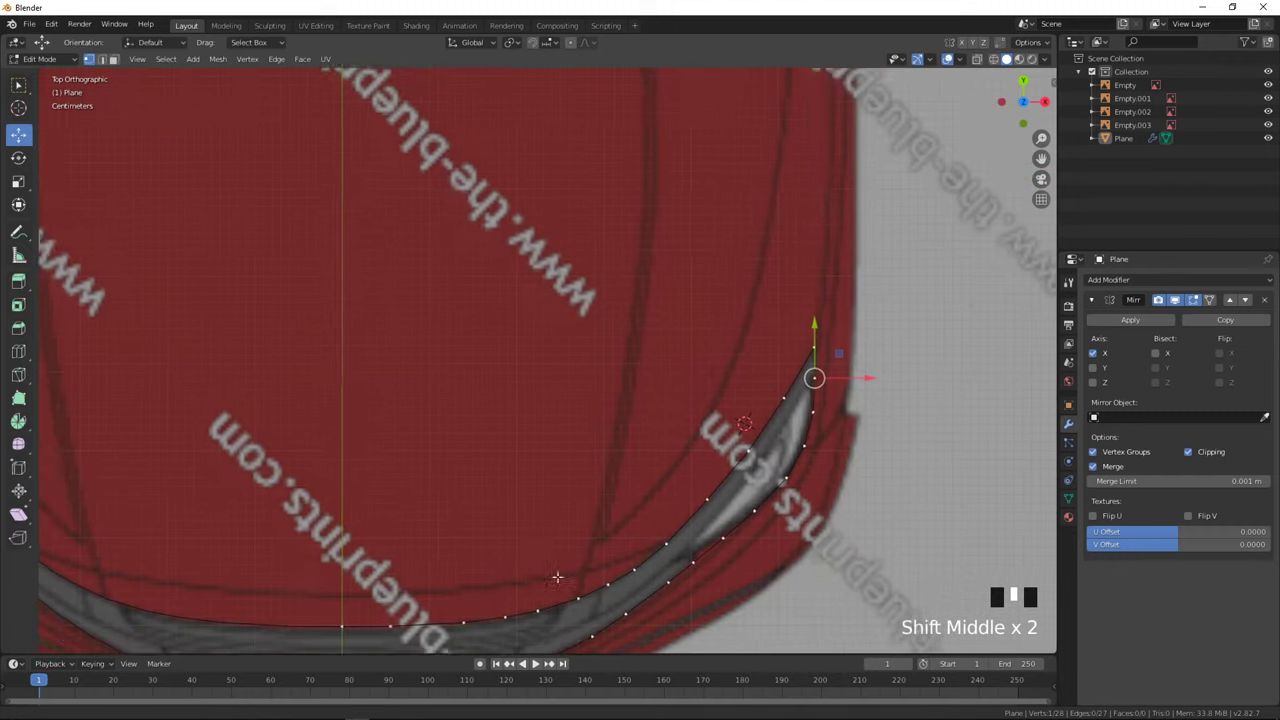
pyautogui.scroll(-4, 574, 527)
# - Check the reference board, and browse the car's gallery in the browser to the daylight front three-quarter photo, image 17
pyautogui.hotkey('alt', 'Tab')
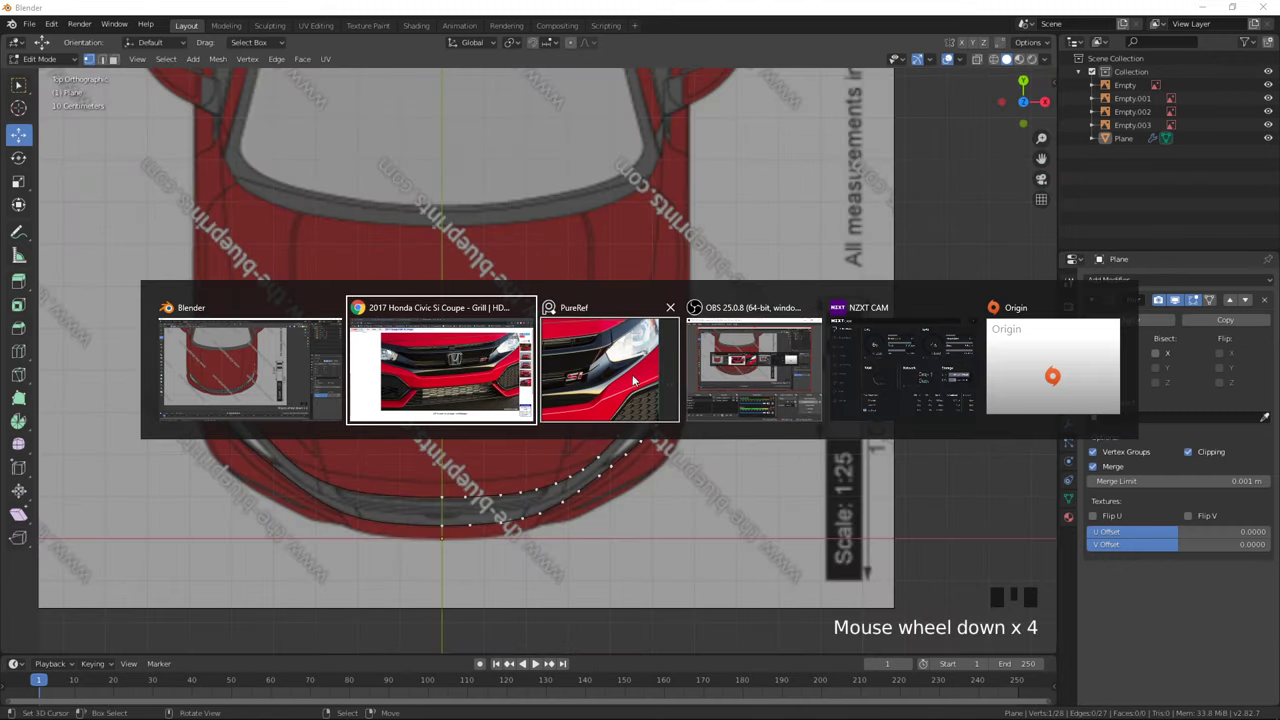
pyautogui.click(632, 374)
pyautogui.scroll(-5, 625, 368)
pyautogui.hotkey('alt', 'Tab')
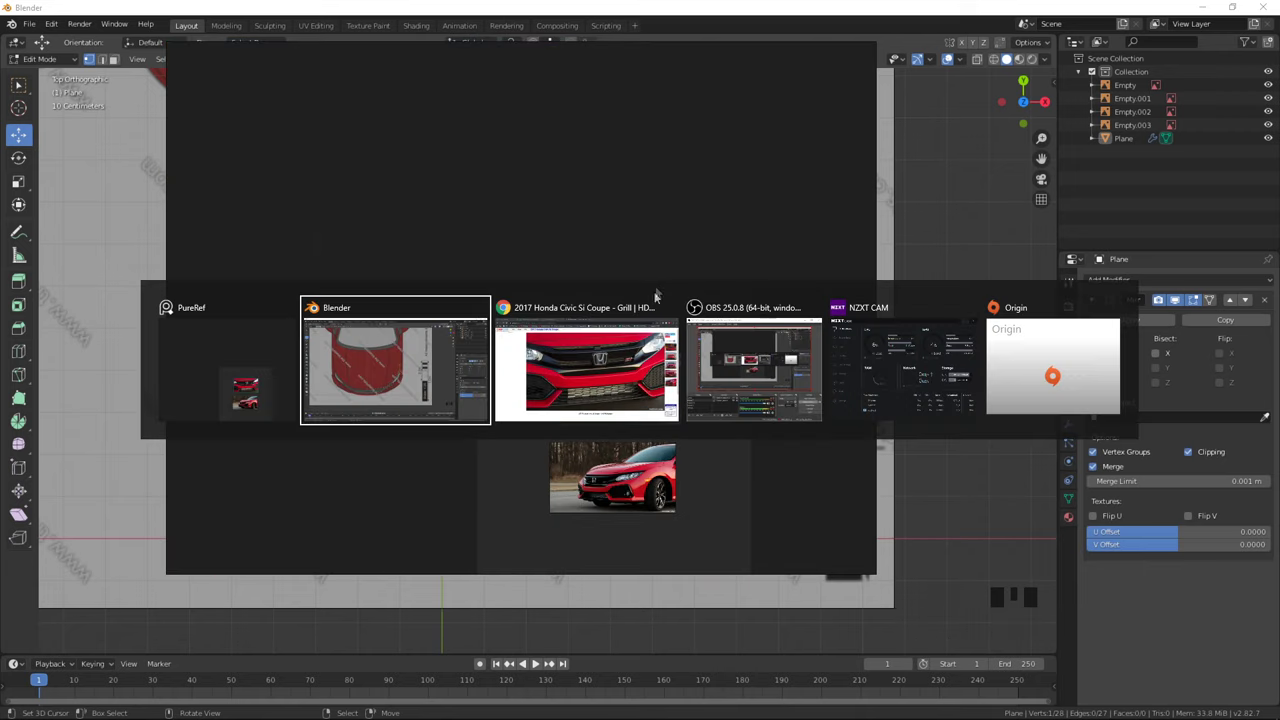
pyautogui.click(575, 374)
pyautogui.click(1228, 203)
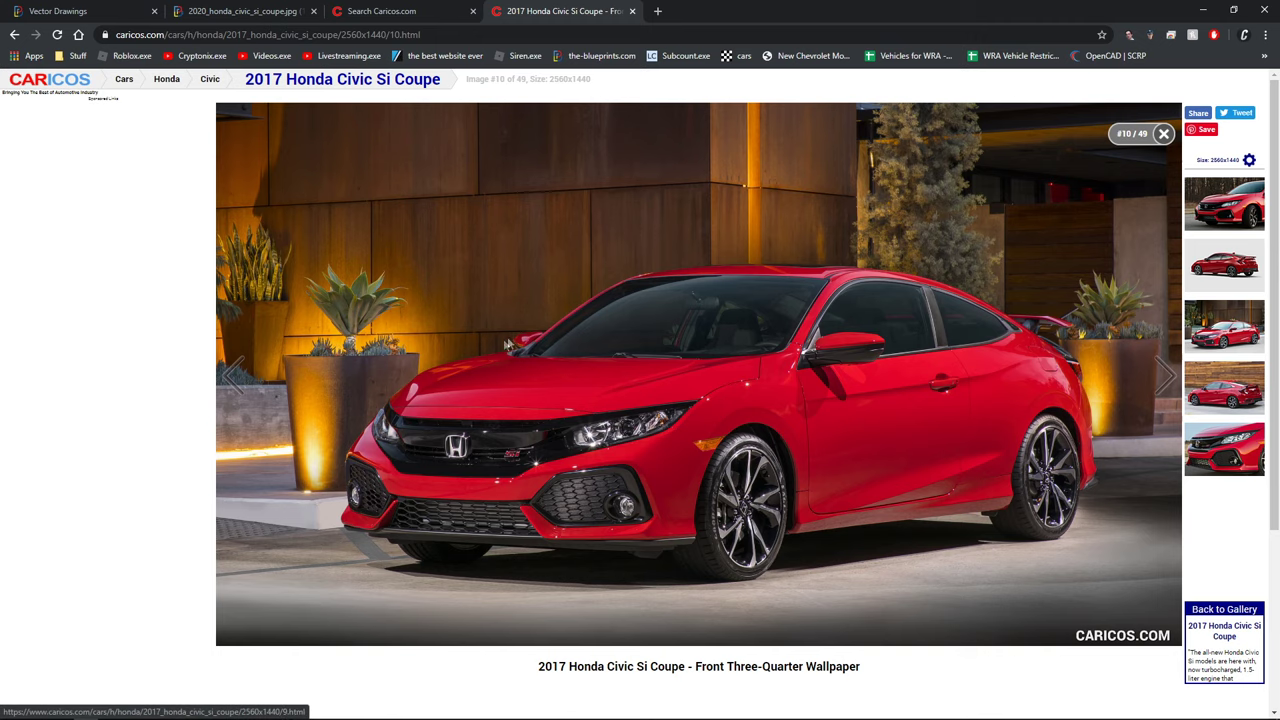
pyautogui.click(1242, 218)
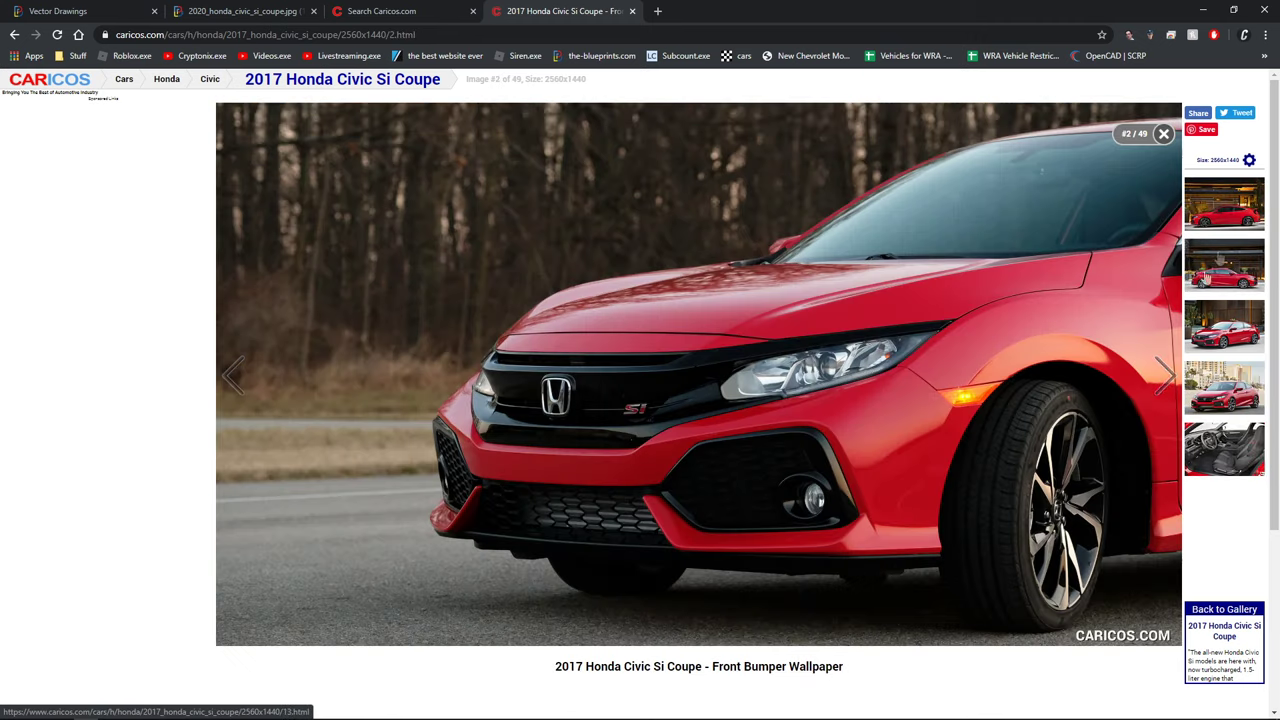
pyautogui.click(1210, 314)
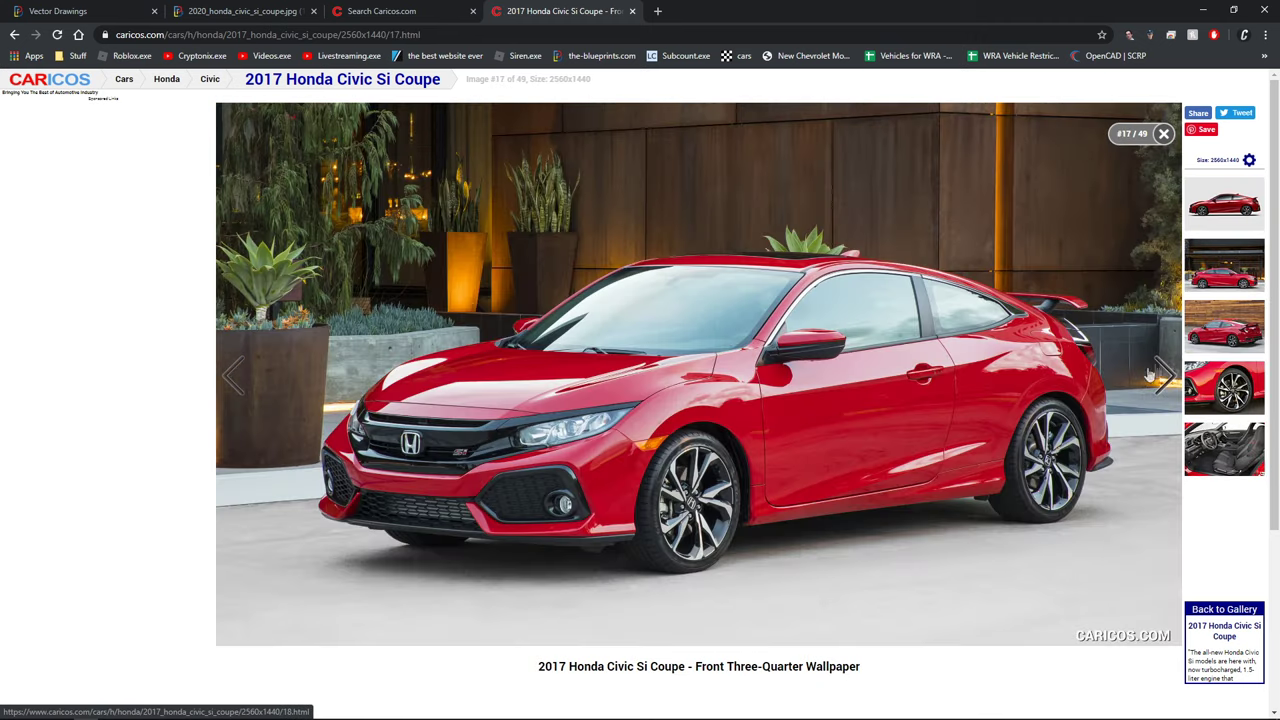
# - Copy the front three-quarter photo and paste it onto the reference board
pyautogui.rightClick(653, 354)
pyautogui.click(672, 396)
pyautogui.hotkey('alt', 'Tab')
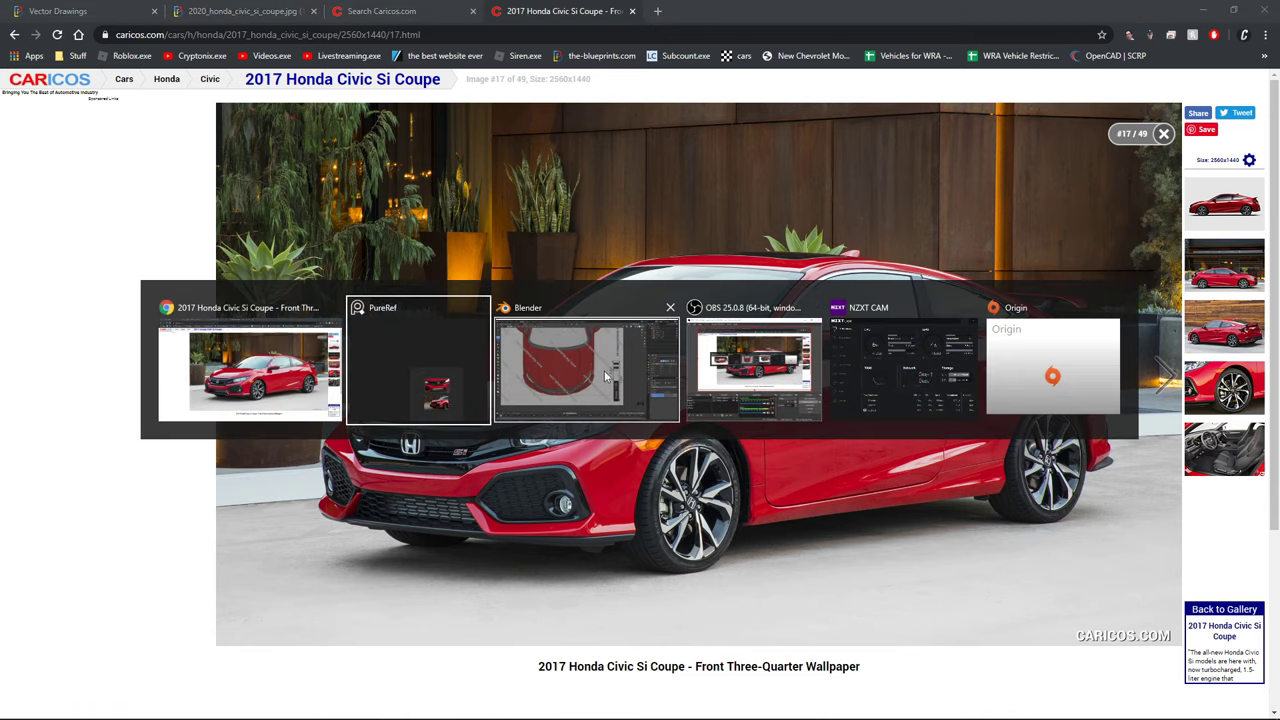
pyautogui.hotkey('alt', 'Tab')
pyautogui.click(590, 358)
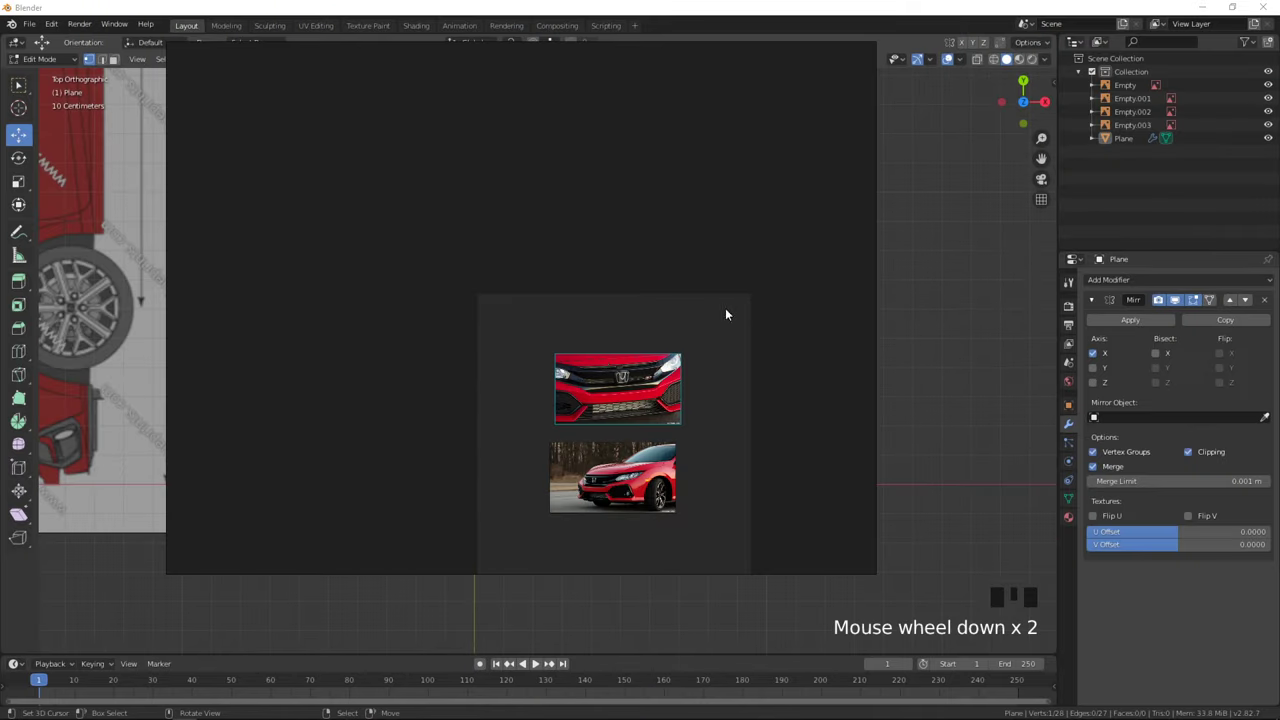
pyautogui.hotkey('ctrl', 'v')
# - Examine the hood's front seam, side contour and windshield end closely in the pasted three-quarter photo
pyautogui.scroll(12, 664, 297)
pyautogui.scroll(2, 423, 303)
pyautogui.moveTo(423, 303); pyautogui.dragTo(832, 343, button='middle')
pyautogui.scroll(3, 312, 424)
pyautogui.moveTo(418, 424); pyautogui.dragTo(339, 486, button='middle')
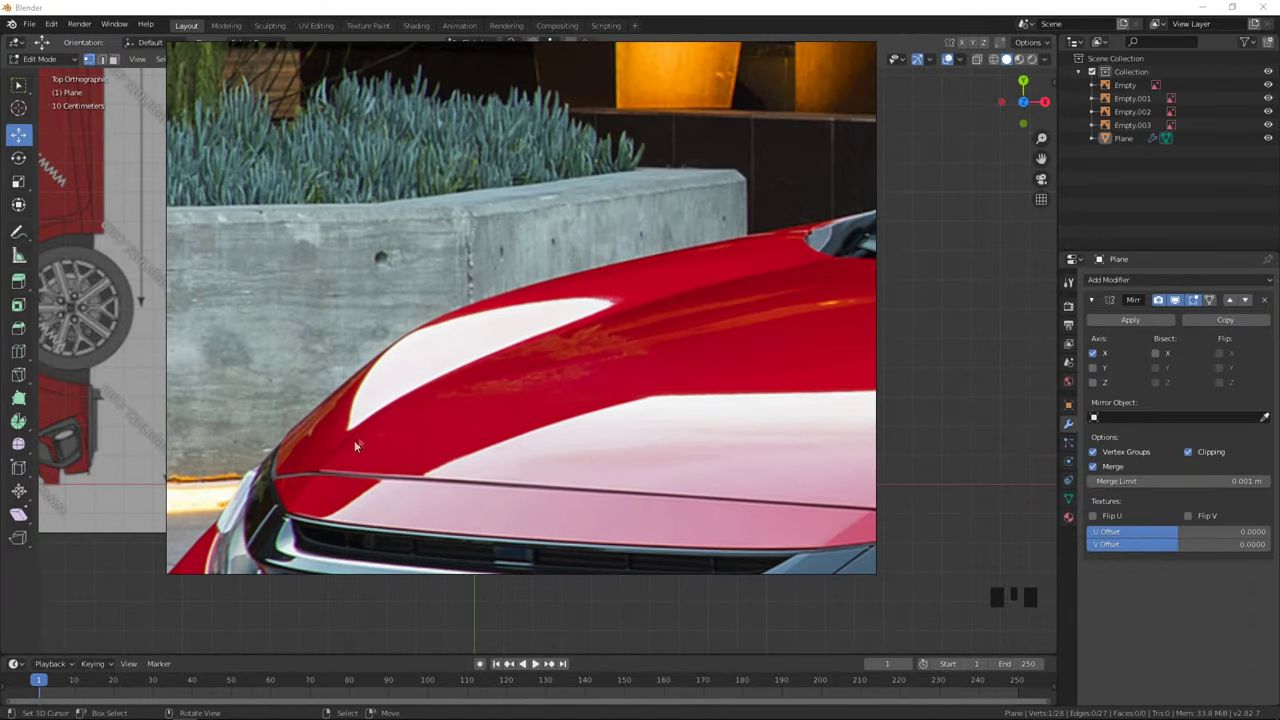
pyautogui.hotkey('alt', 'Tab')
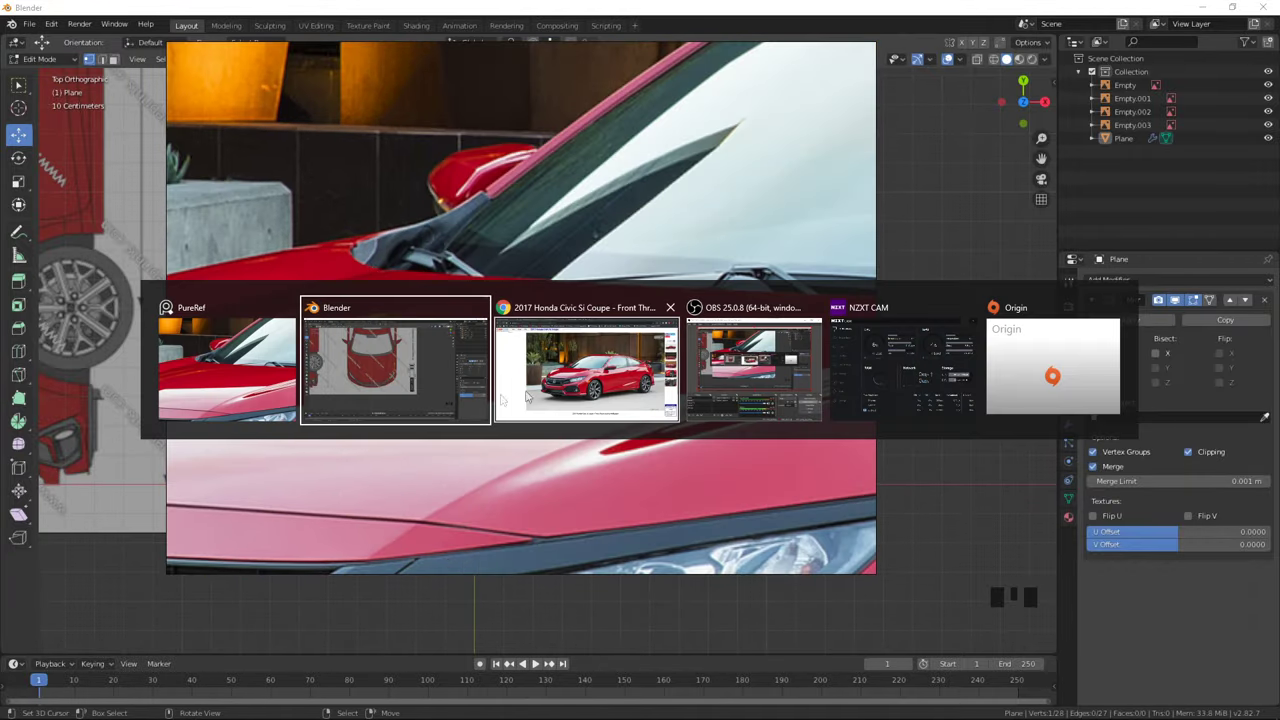
# - Compare the hood and front seam in the three-quarter photo with the front end of the top blueprint in Blender
pyautogui.scroll(4, 583, 364)
pyautogui.hotkey('alt', 'Tab')
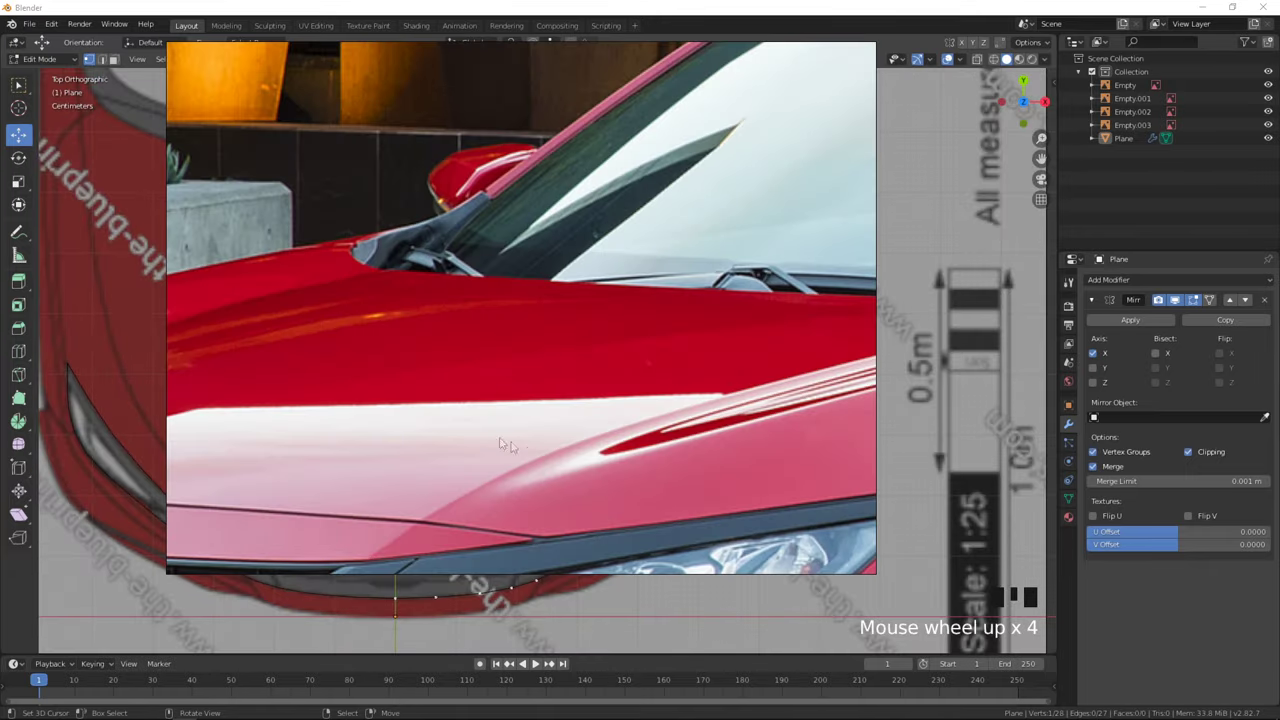
pyautogui.moveTo(408, 419); pyautogui.dragTo(774, 423, button='middle')
pyautogui.scroll(-5, 420, 425)
pyautogui.scroll(2, 592, 474)
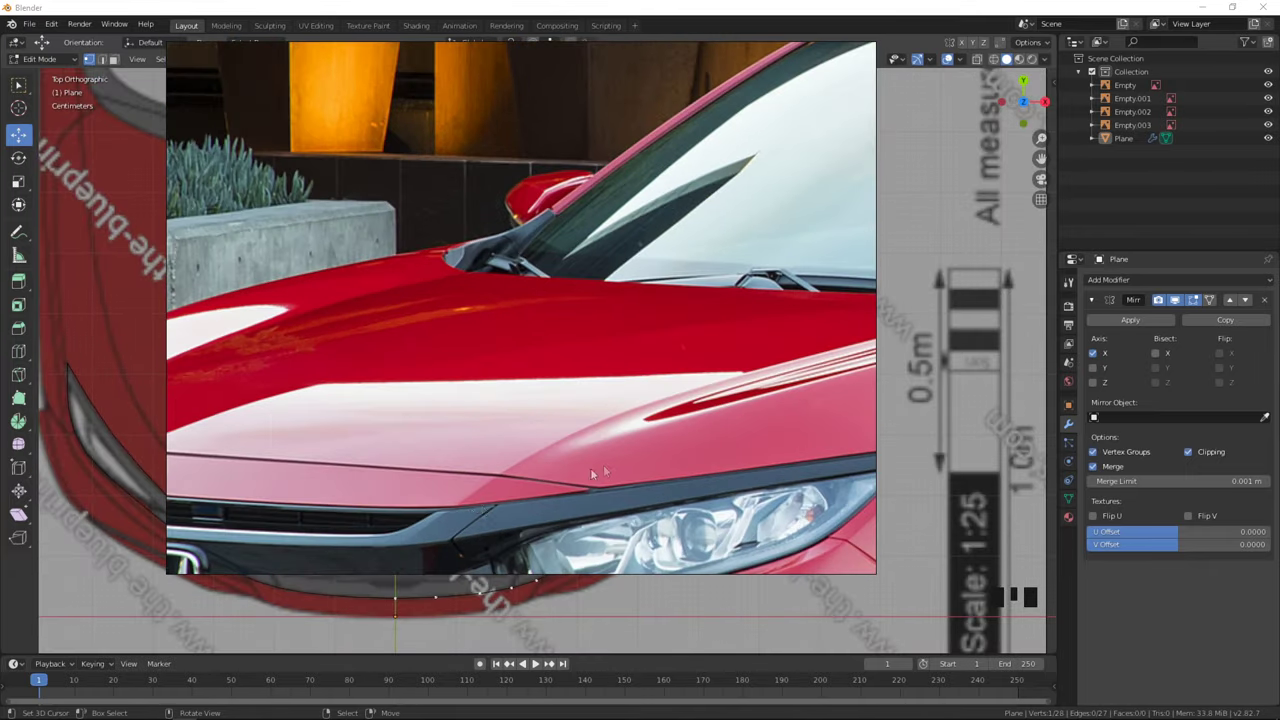
pyautogui.scroll(-4, 618, 430)
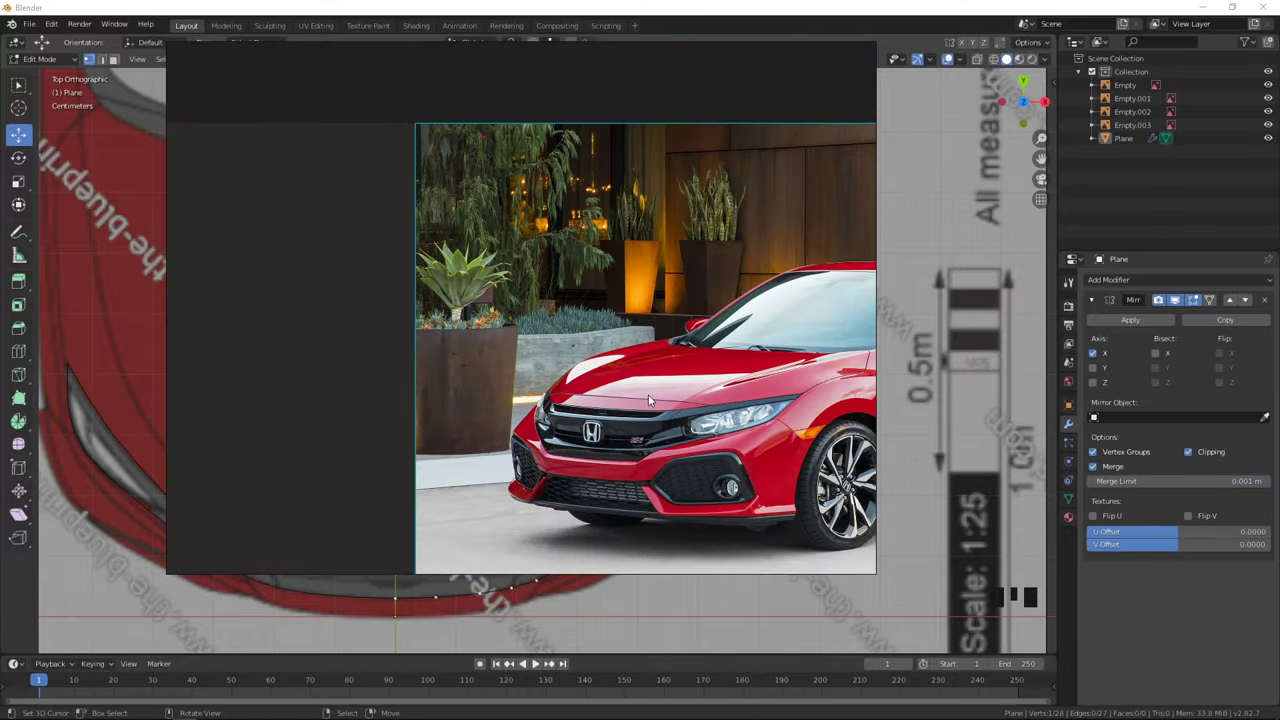
# - Switch to the browser, browse the car's gallery to the opposite-side front three-quarter photo, image 15, and copy it
pyautogui.hotkey('alt', 'Tab')
pyautogui.click(630, 370)
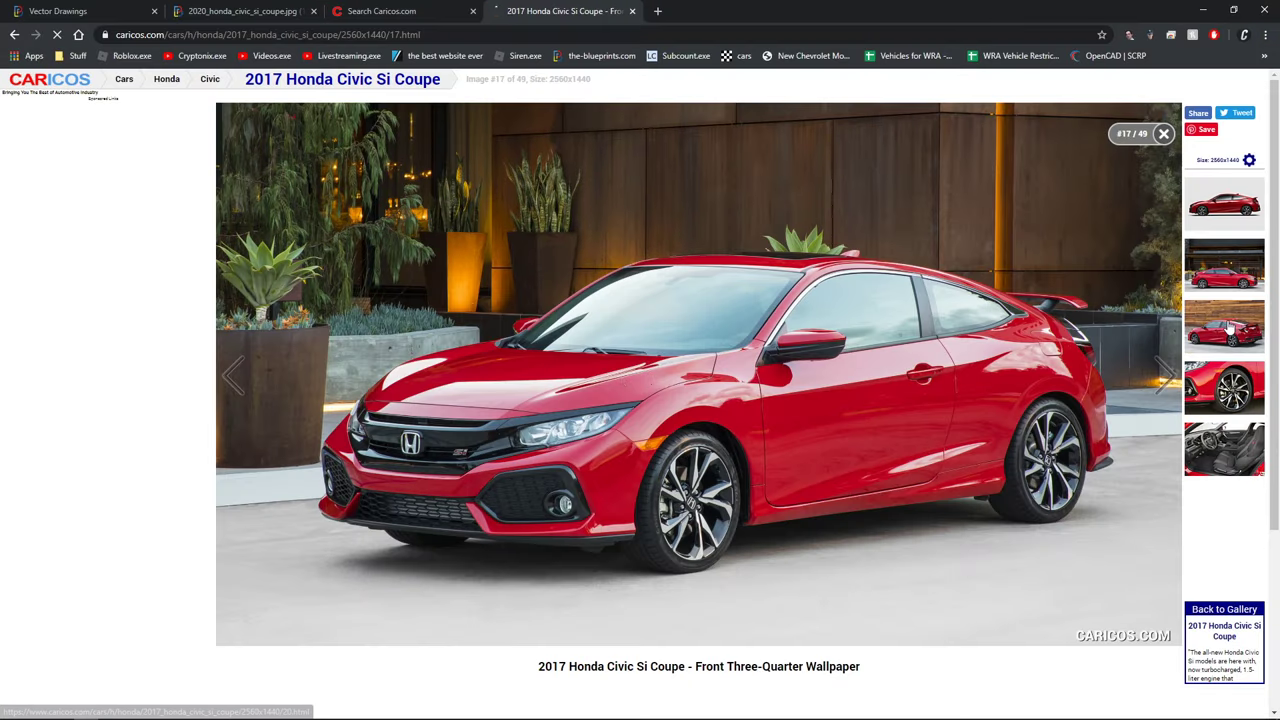
pyautogui.click(1222, 390)
pyautogui.click(1228, 273)
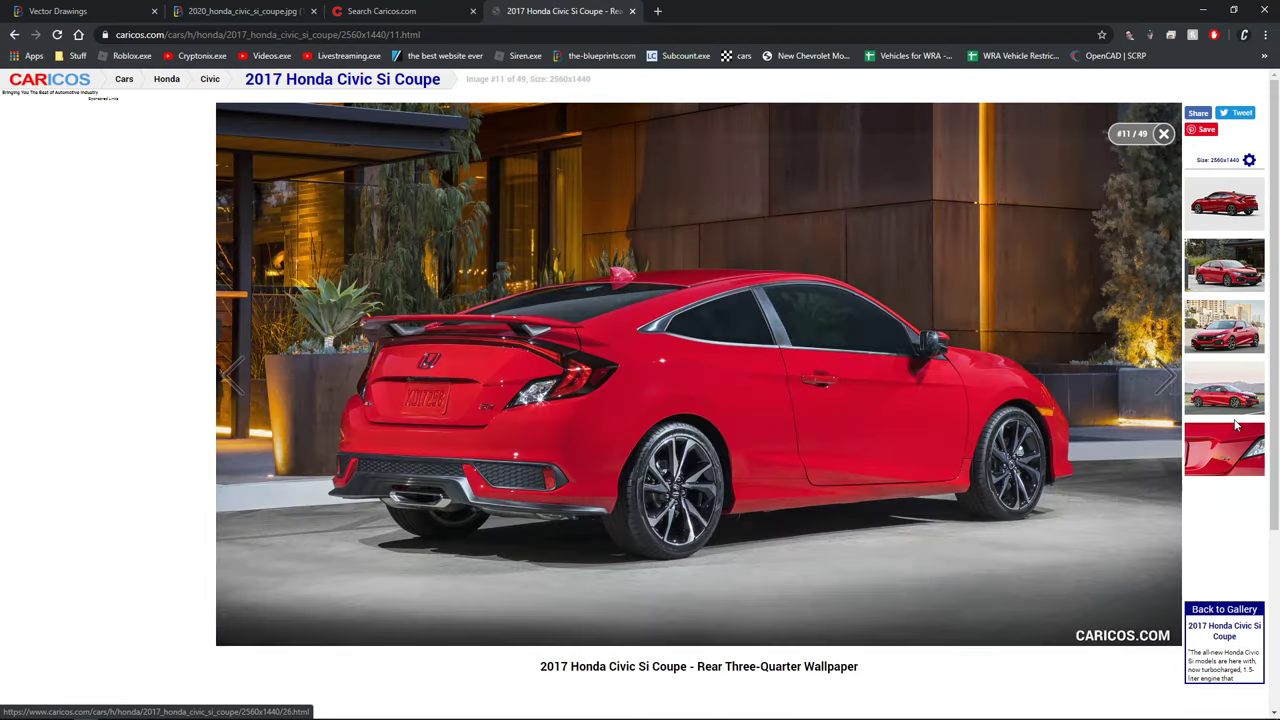
pyautogui.click(1244, 256)
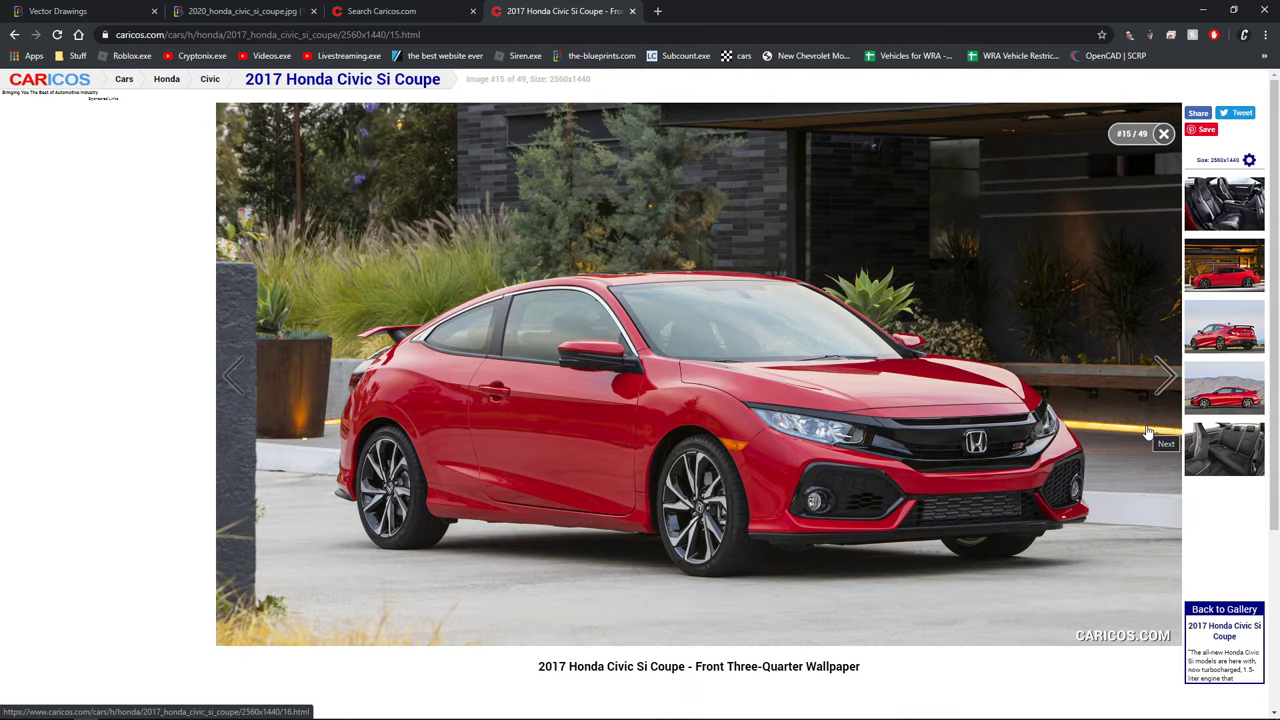
pyautogui.rightClick(880, 438)
pyautogui.click(910, 494)
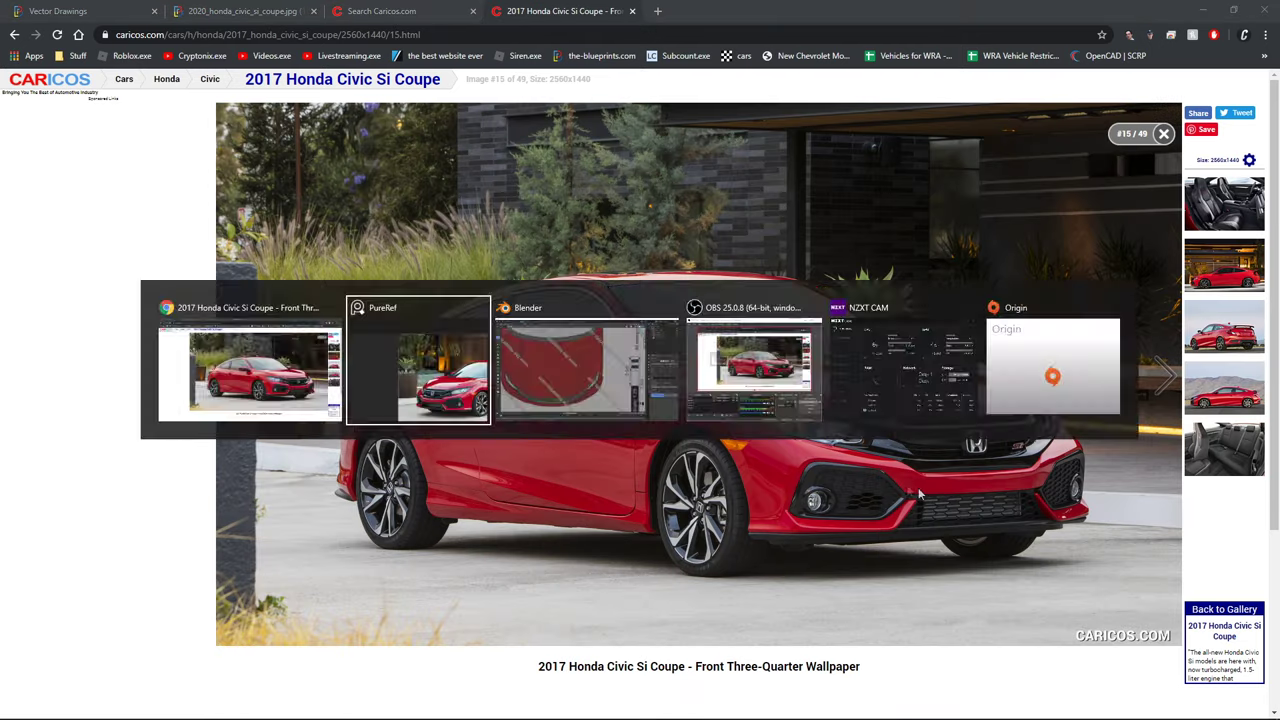
# - Switch to PureRef, paste the copied photo onto the reference board and place it beside the earlier three-quarter photo
pyautogui.click(323, 351)
pyautogui.hotkey('ctrl', 'v')
pyautogui.scroll(-4, 323, 370)
pyautogui.moveTo(362, 402); pyautogui.dragTo(568, 408, button='middle')
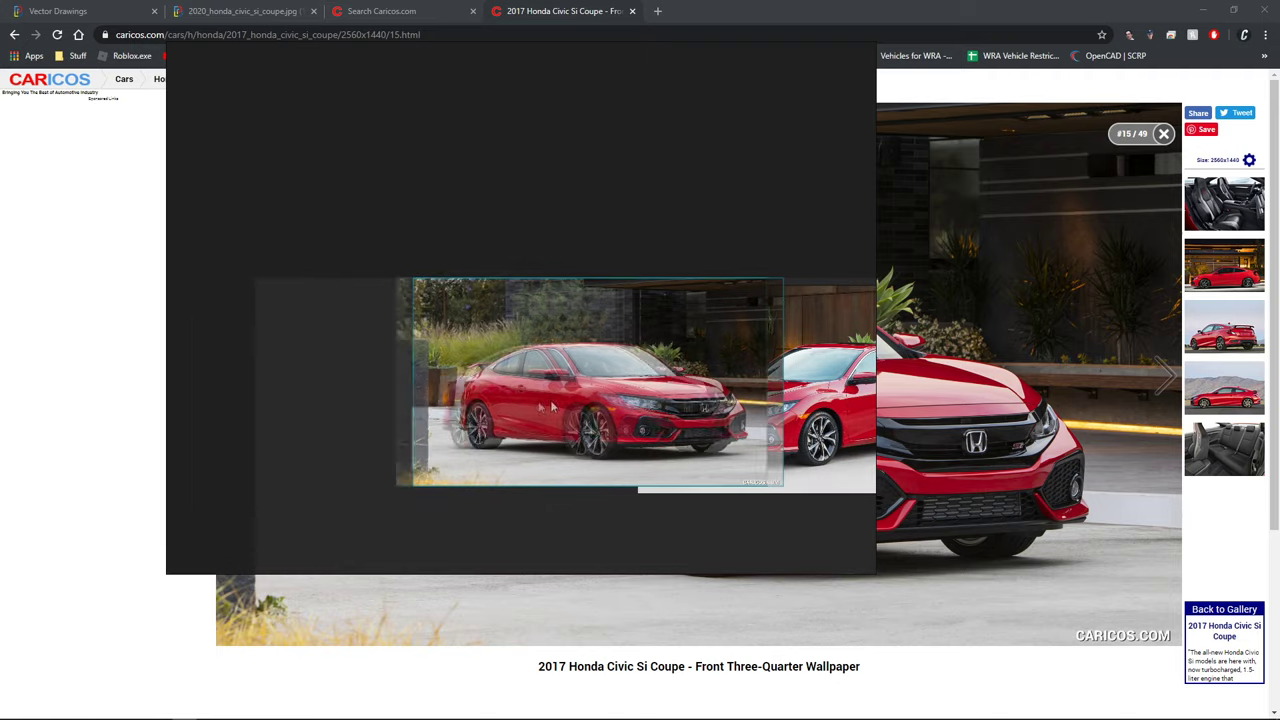
pyautogui.moveTo(568, 408); pyautogui.dragTo(436, 412)
# - Examine the hood's front seam, side crease and windshield edge above the headlight closely in the newly pasted photo
pyautogui.doubleClick(436, 412)
pyautogui.scroll(5, 795, 356)
pyautogui.moveTo(462, 315); pyautogui.dragTo(454, 321, button='middle')
pyautogui.scroll(3, 340, 317)
pyautogui.moveTo(340, 317); pyautogui.dragTo(590, 412, button='middle')
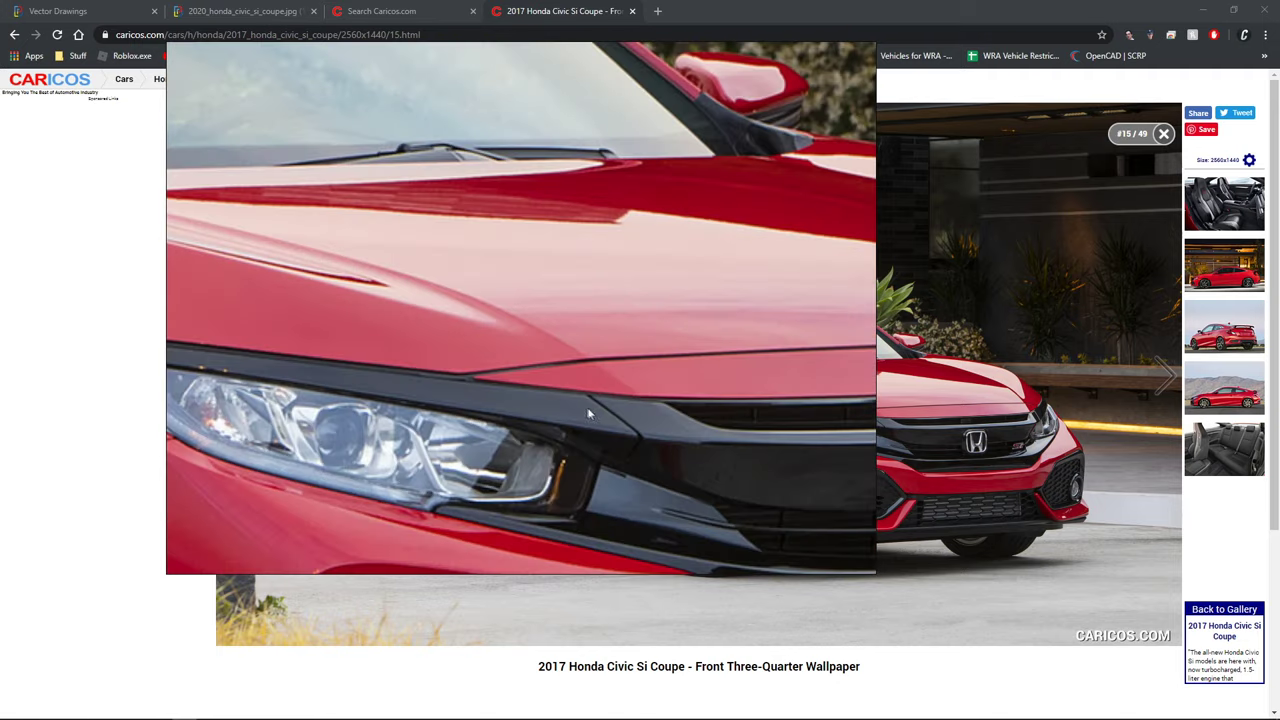
pyautogui.moveTo(521, 313); pyautogui.dragTo(635, 413, button='middle')
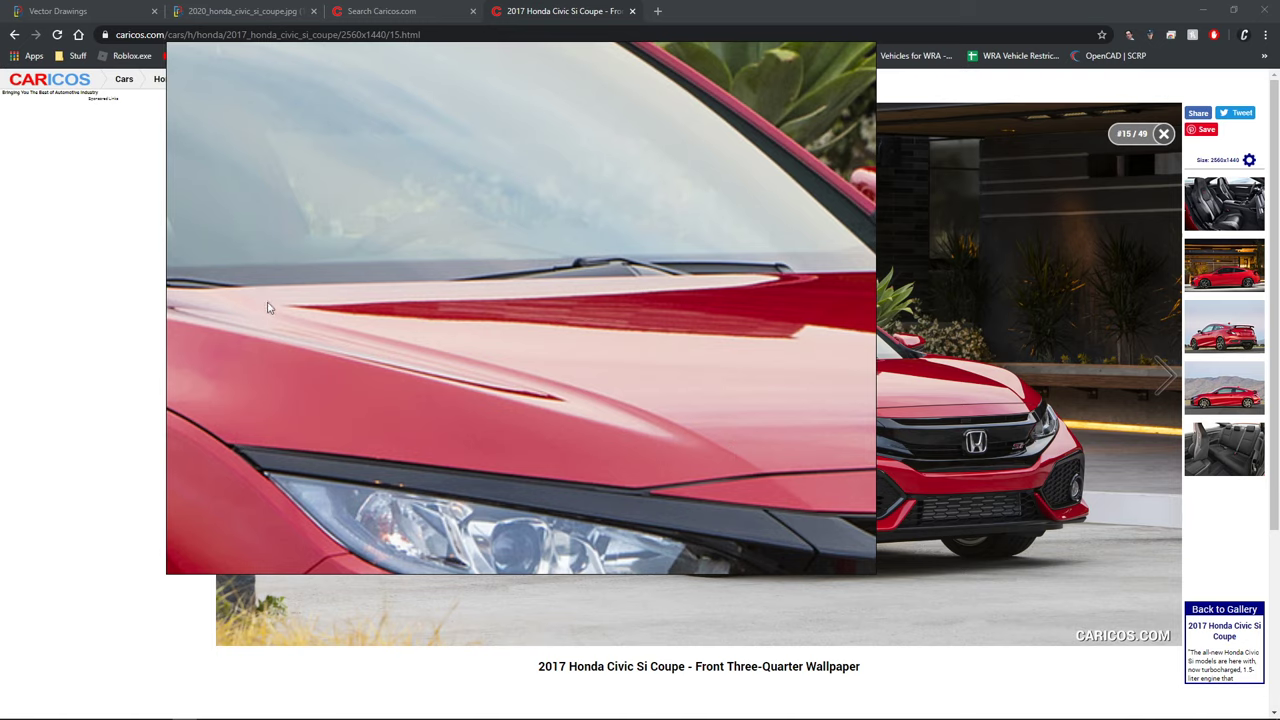
# - Switch to Blender and examine the hood and headlight lines of the car blueprint in the top view
pyautogui.hotkey('alt', 'Tab')
pyautogui.scroll(3, 632, 357)
pyautogui.keyDown('shift'); pyautogui.moveTo(632, 357); pyautogui.dragTo(623, 349, button='middle'); pyautogui.keyUp('shift')
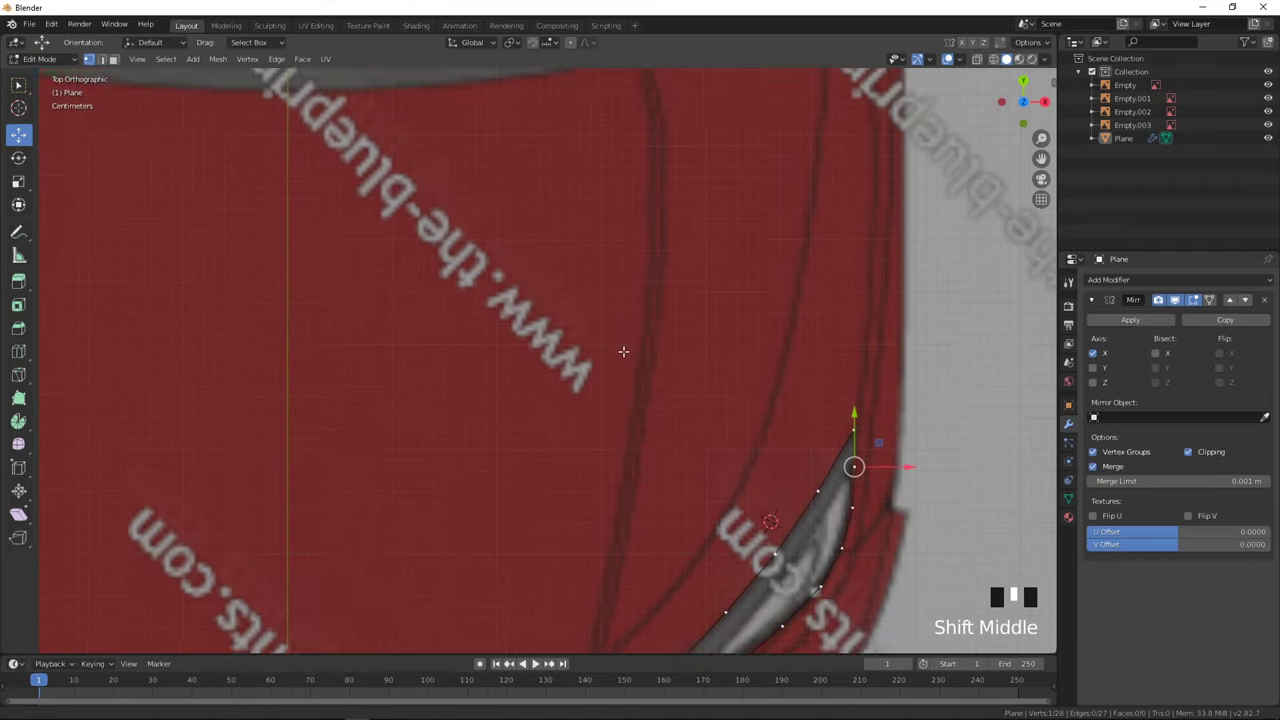
pyautogui.scroll(-2, 628, 432)
pyautogui.scroll(-3, 628, 432)
pyautogui.press('Tab')
pyautogui.press('Tab')
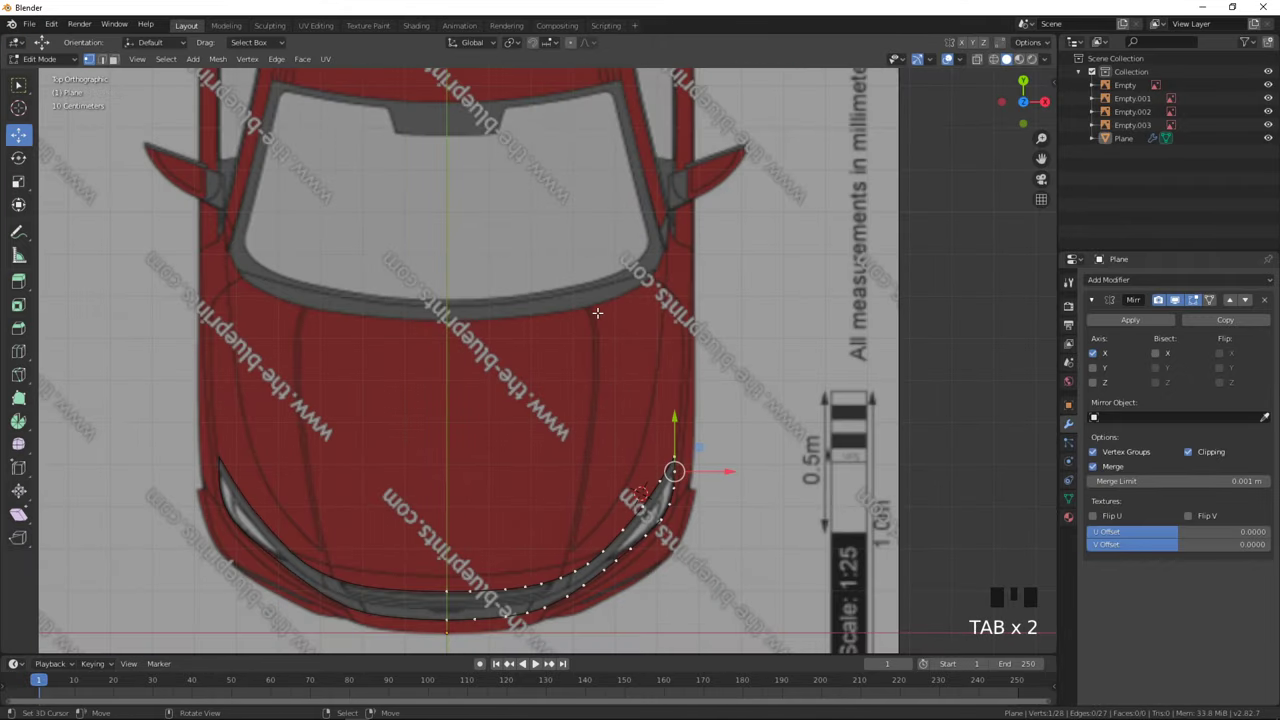
pyautogui.scroll(3, 597, 313)
pyautogui.keyDown('shift'); pyautogui.moveTo(655, 292); pyautogui.dragTo(614, 149, button='middle'); pyautogui.keyUp('shift')
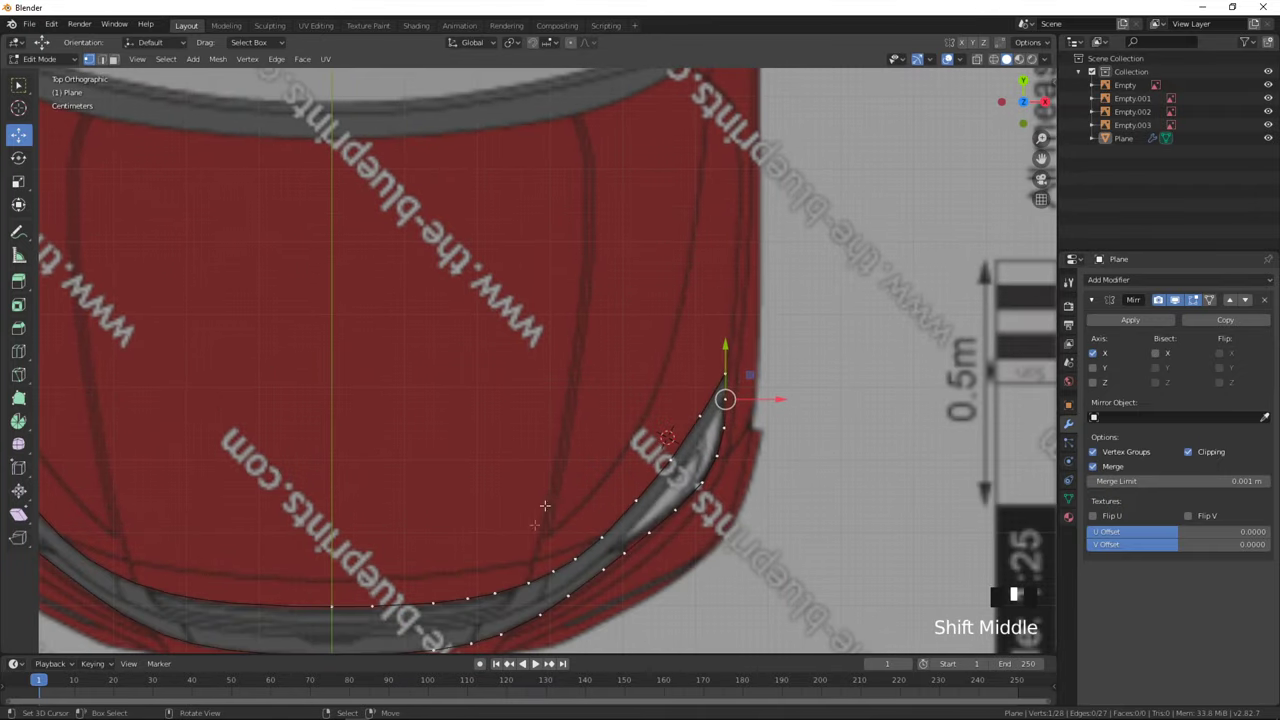
pyautogui.scroll(3, 597, 554)
pyautogui.press('Tab')
pyautogui.keyDown('shift'); pyautogui.moveTo(673, 562); pyautogui.dragTo(656, 345, button='middle'); pyautogui.keyUp('shift')
pyautogui.press('Tab')
# - In the front view, extrude two vertices from the upper headlight outline along the hood seam, each segment about 0.05 m long
pyautogui.press('KP_1')
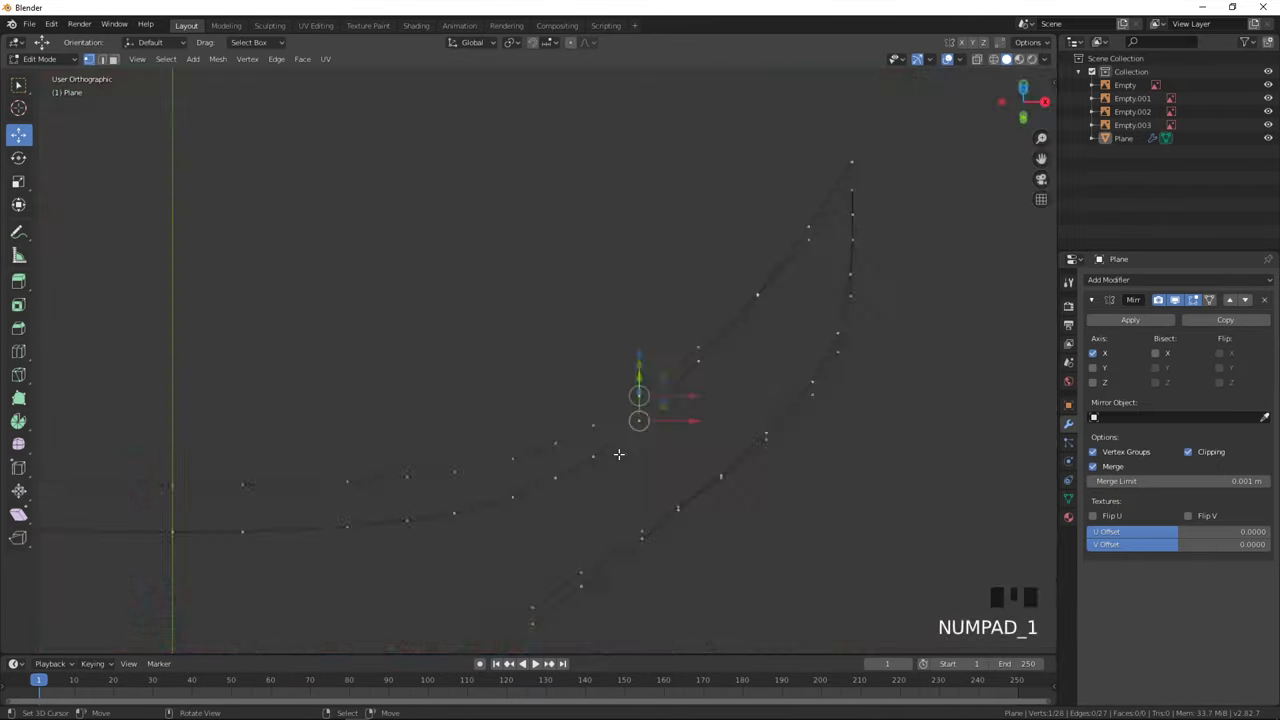
pyautogui.scroll(5, 618, 454)
pyautogui.keyDown('shift'); pyautogui.moveTo(618, 454); pyautogui.dragTo(745, 473, button='middle'); pyautogui.keyUp('shift')
pyautogui.press('e')
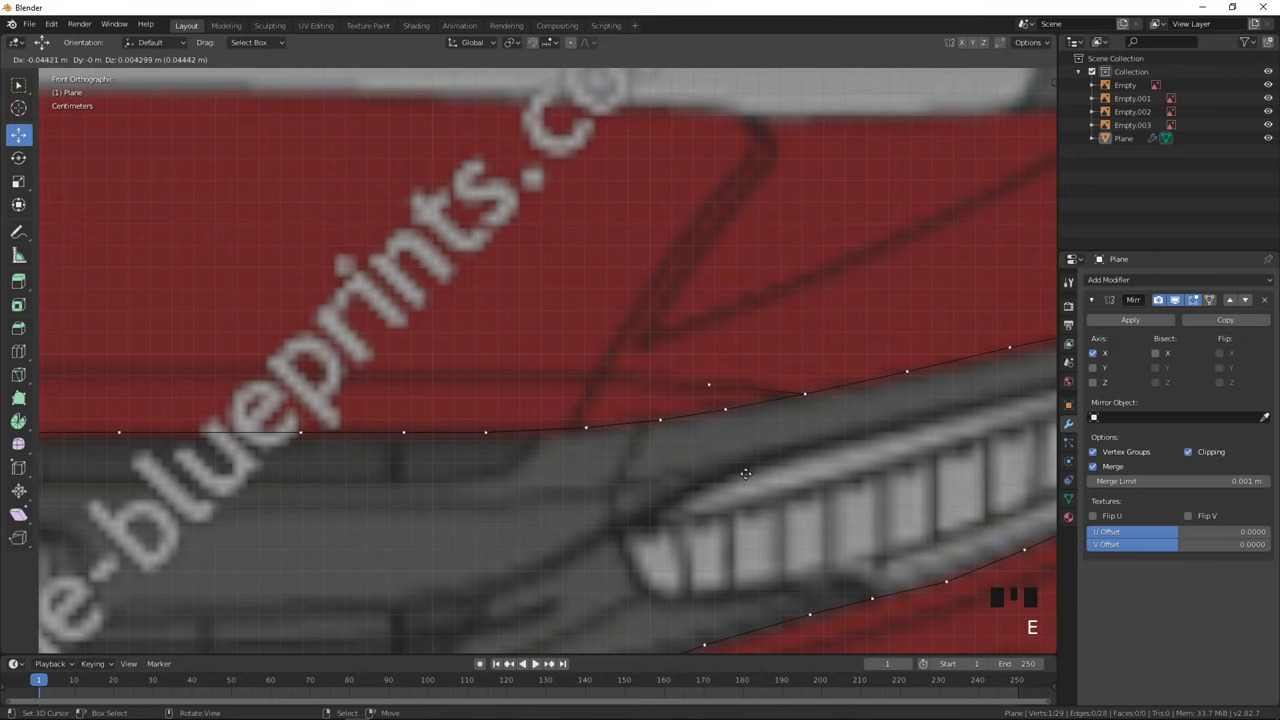
pyautogui.click(743, 466)
pyautogui.press('e')
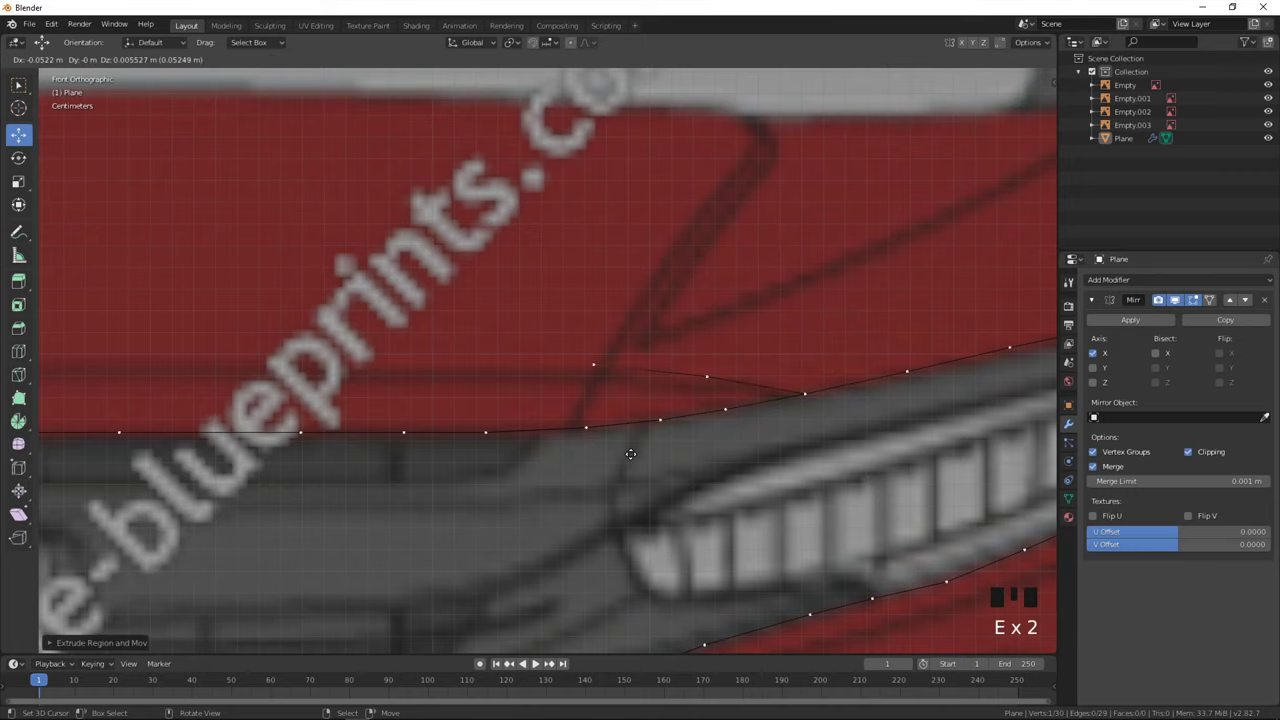
pyautogui.click(630, 454)
pyautogui.rightClick(702, 350)
# - In the top view, move the two new hood-seam vertices onto the blueprint line
pyautogui.scroll(-3, 702, 350)
pyautogui.press('Tab')
pyautogui.moveTo(702, 350); pyautogui.dragTo(700, 506, button='middle')
pyautogui.press('Tab')
pyautogui.press('KP_7')
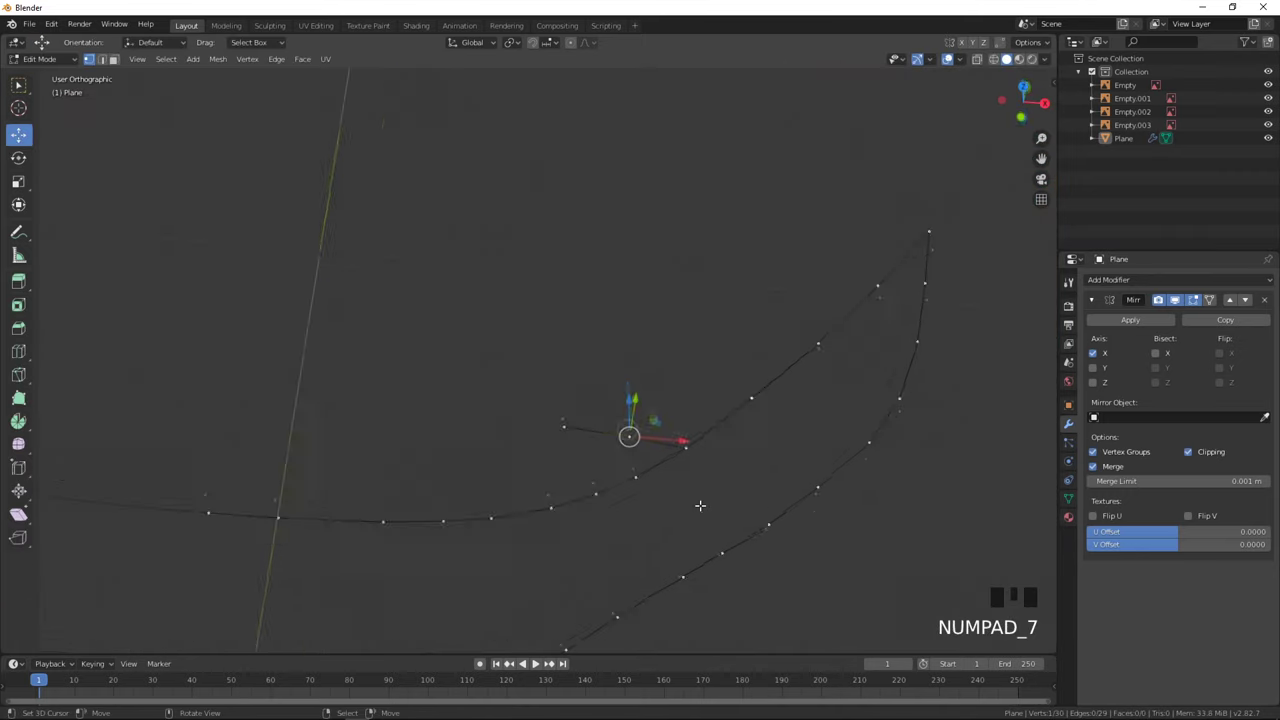
pyautogui.moveTo(642, 410); pyautogui.dragTo(579, 465)
pyautogui.rightClick(577, 440)
pyautogui.press('g')
pyautogui.click(584, 464)
pyautogui.press('Tab')
pyautogui.press('Tab')
# - In the front view, extrude three more vertices along the hood seam up to the car's centre line
pyautogui.press('KP_1')
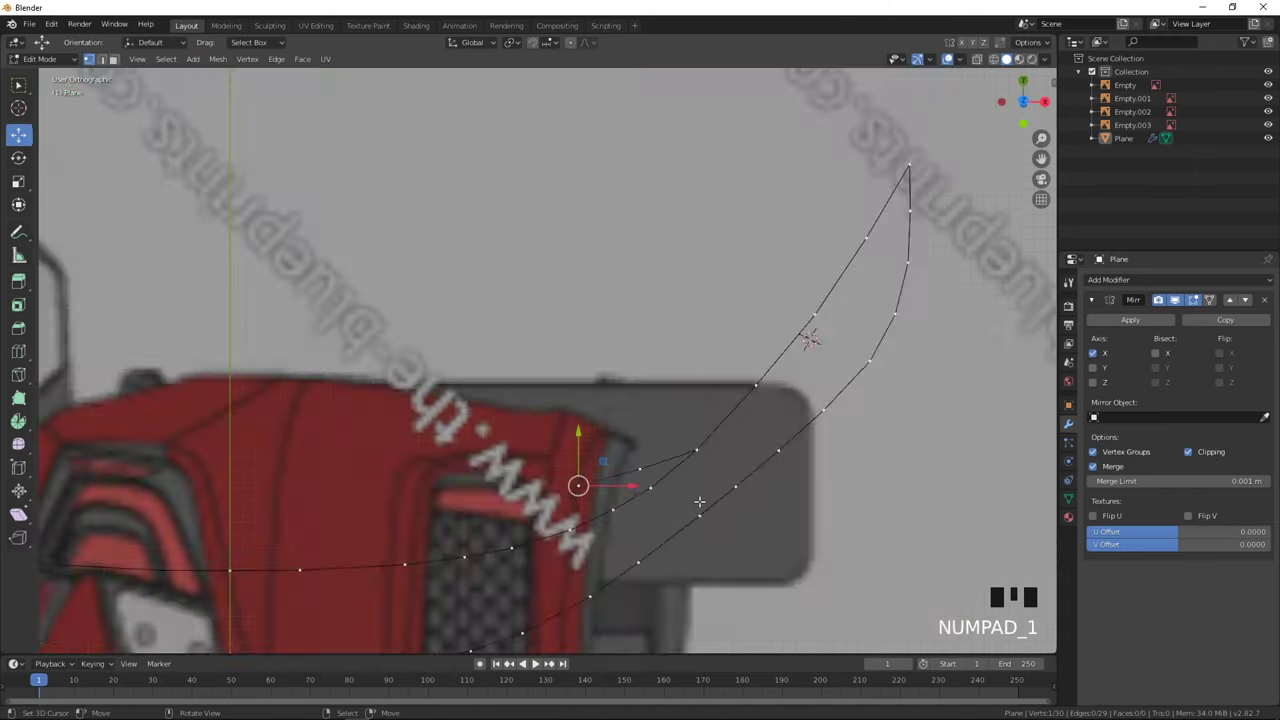
pyautogui.keyDown('shift'); pyautogui.moveTo(648, 487); pyautogui.dragTo(779, 521, button='middle'); pyautogui.keyUp('shift')
pyautogui.press('e')
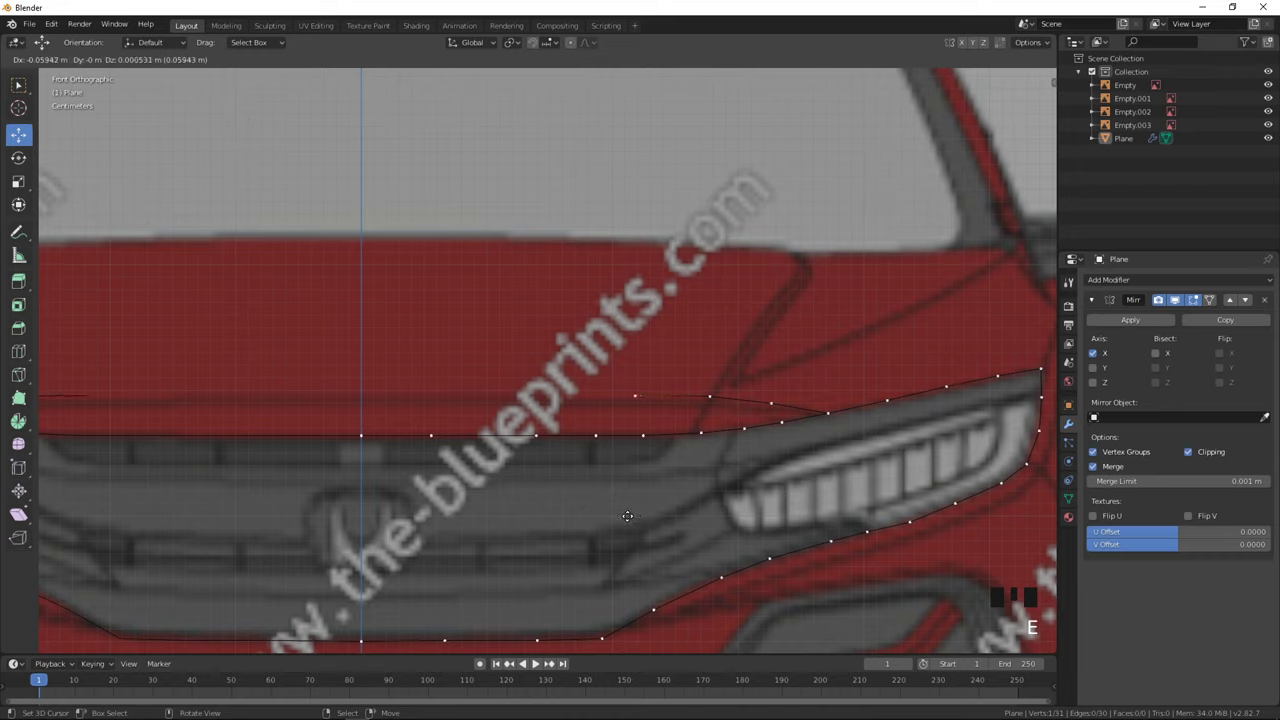
pyautogui.click(622, 516)
pyautogui.press('e')
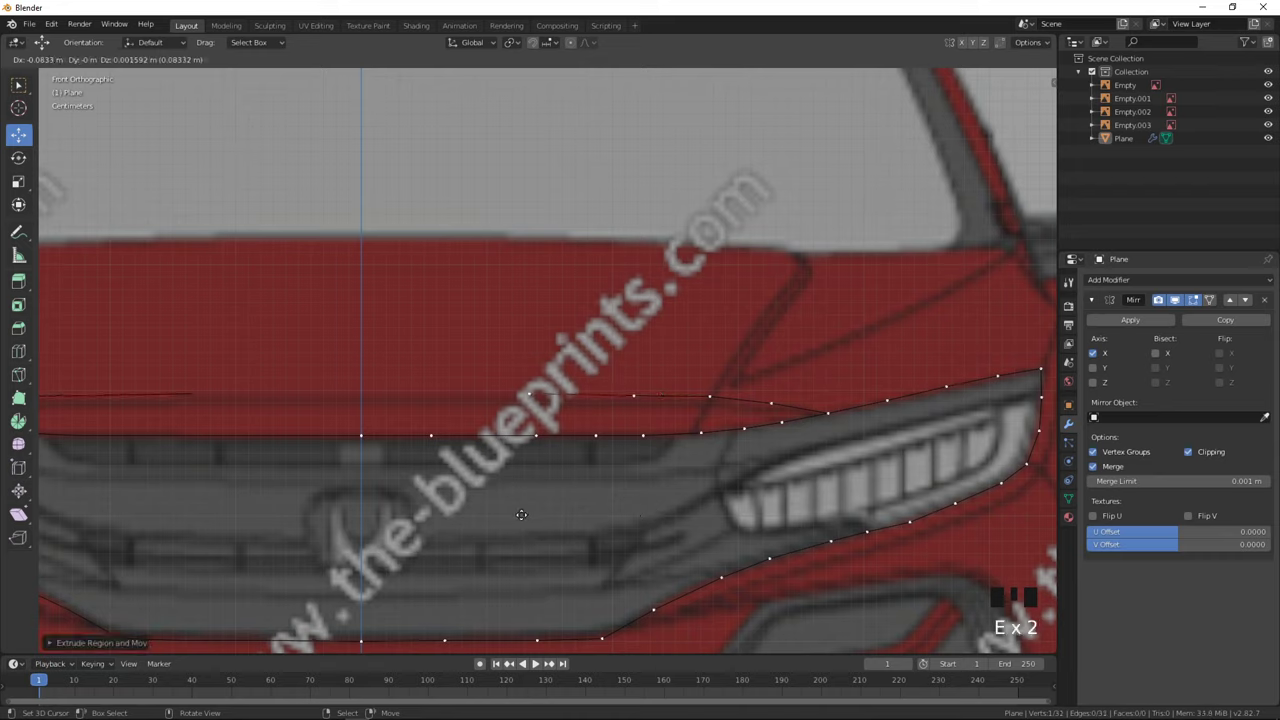
pyautogui.click(517, 516)
pyautogui.press('e')
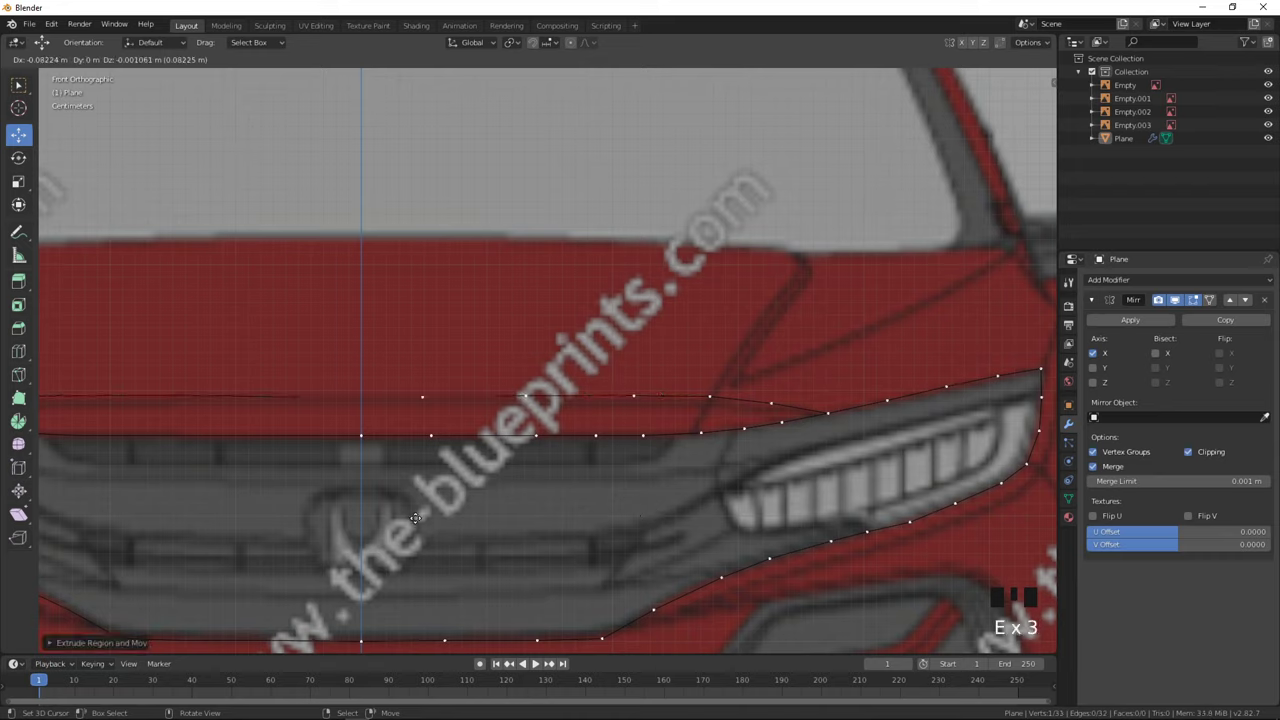
pyautogui.click(312, 527)
# - In the top view, move the newly extruded vertices, starting at the centre line, onto the curved hood seam
pyautogui.press('Tab')
pyautogui.press('Tab')
pyautogui.press('KP_7')
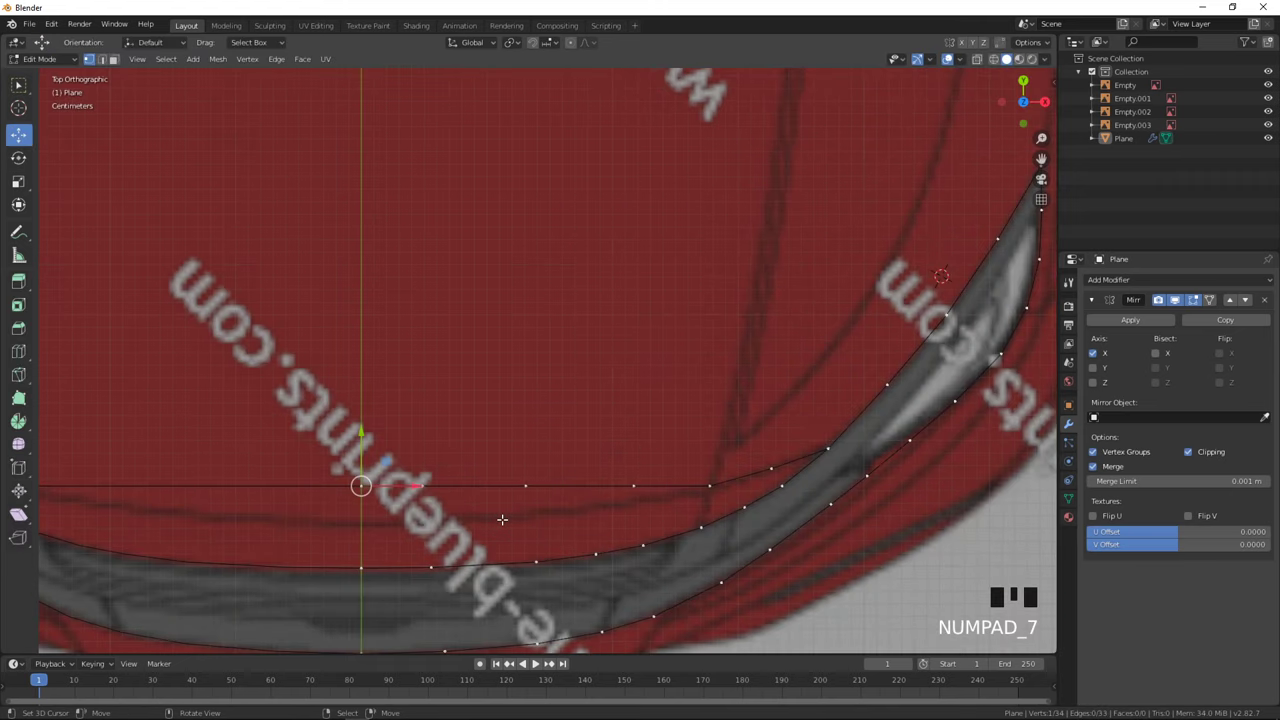
pyautogui.moveTo(384, 453); pyautogui.dragTo(425, 487)
pyautogui.rightClick(423, 485)
pyautogui.rightClick(525, 486)
pyautogui.moveTo(525, 486); pyautogui.dragTo(539, 476)
pyautogui.rightClick(697, 471)
pyautogui.rightClick(629, 457)
pyautogui.moveTo(629, 457); pyautogui.dragTo(629, 456)
# - Fine-tune the hood-seam vertices at and beside the centre line to follow the blueprint curve
pyautogui.press('Tab')
pyautogui.scroll(-3, 694, 499)
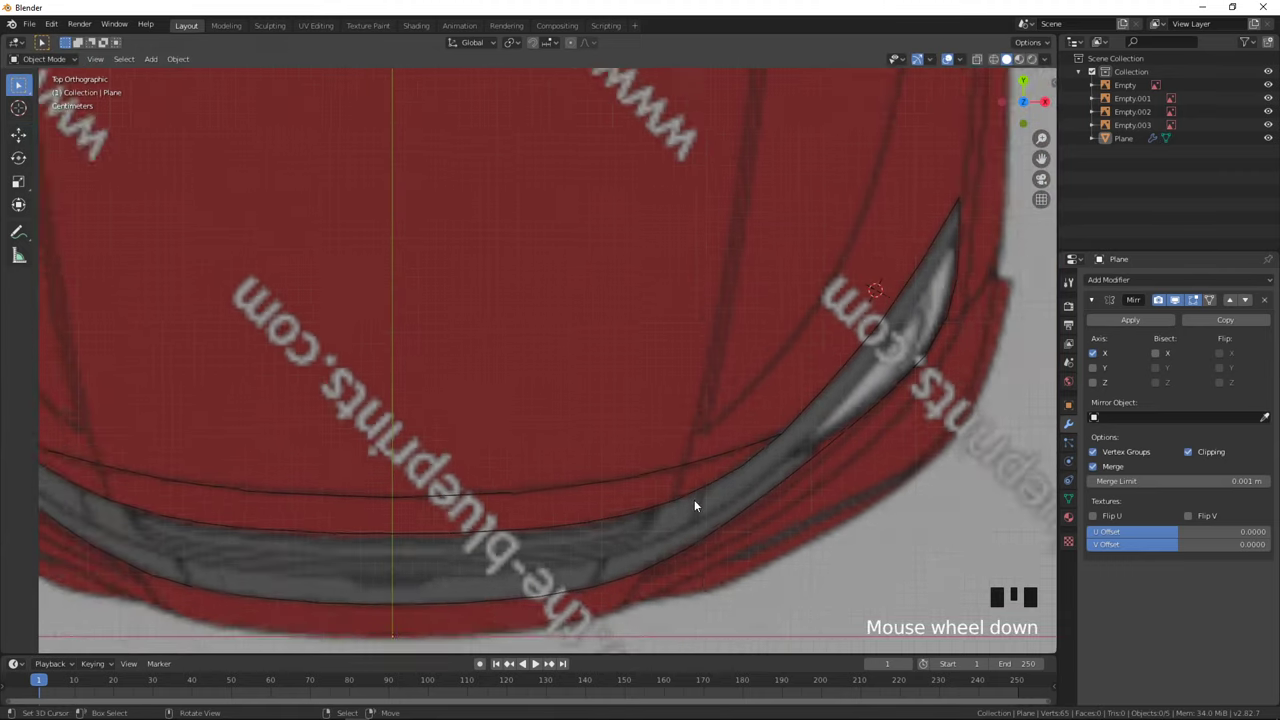
pyautogui.scroll(2, 566, 541)
pyautogui.press('Tab')
pyautogui.rightClick(402, 492)
pyautogui.rightClick(441, 494)
pyautogui.moveTo(442, 494); pyautogui.dragTo(455, 497, button='right')
pyautogui.press('g')
pyautogui.click(452, 494)
pyautogui.rightClick(394, 497)
pyautogui.moveTo(390, 463); pyautogui.dragTo(390, 463)
# - Slide the second hood-seam vertex from the centre slightly outward along its edge
pyautogui.press('Tab')
pyautogui.press('Tab')
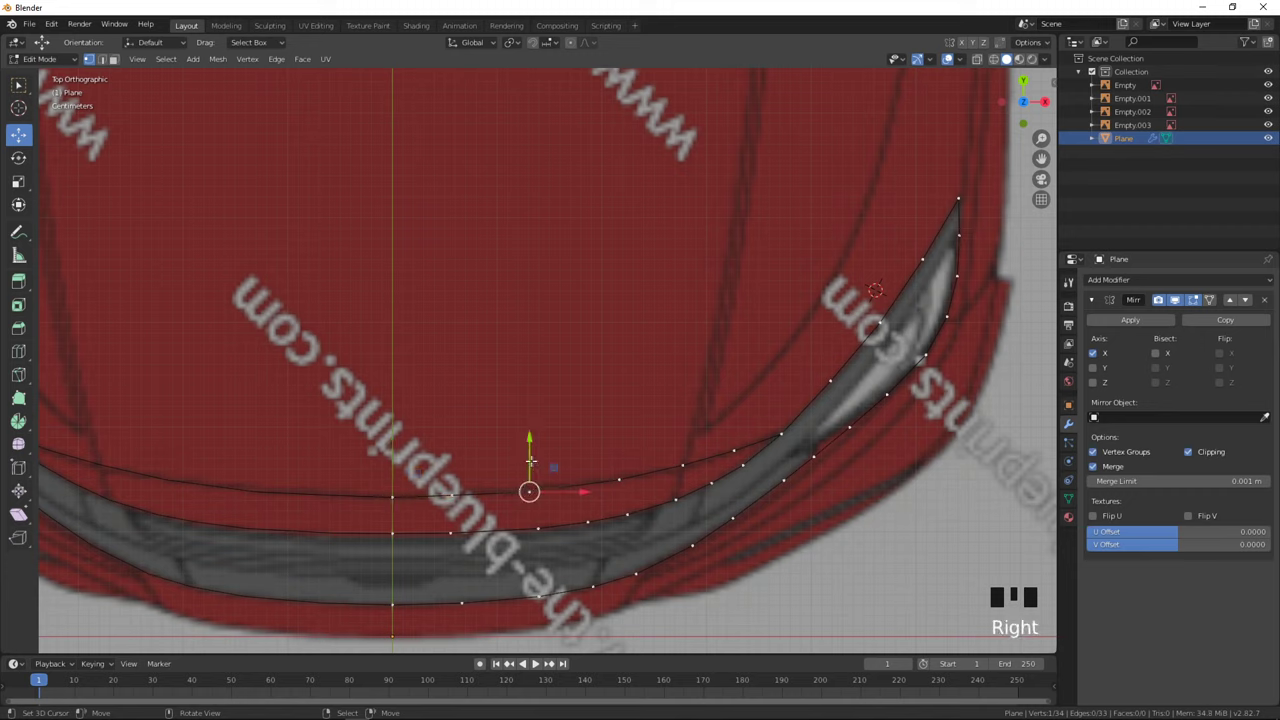
pyautogui.press('g')
pyautogui.press('g')
pyautogui.click(543, 461)
pyautogui.hotkey('ctrl', 'shift', 'b')
pyautogui.rightClick(592, 463)
pyautogui.hotkey('ctrl', 'b')
pyautogui.hotkey('ctrl', 'b')
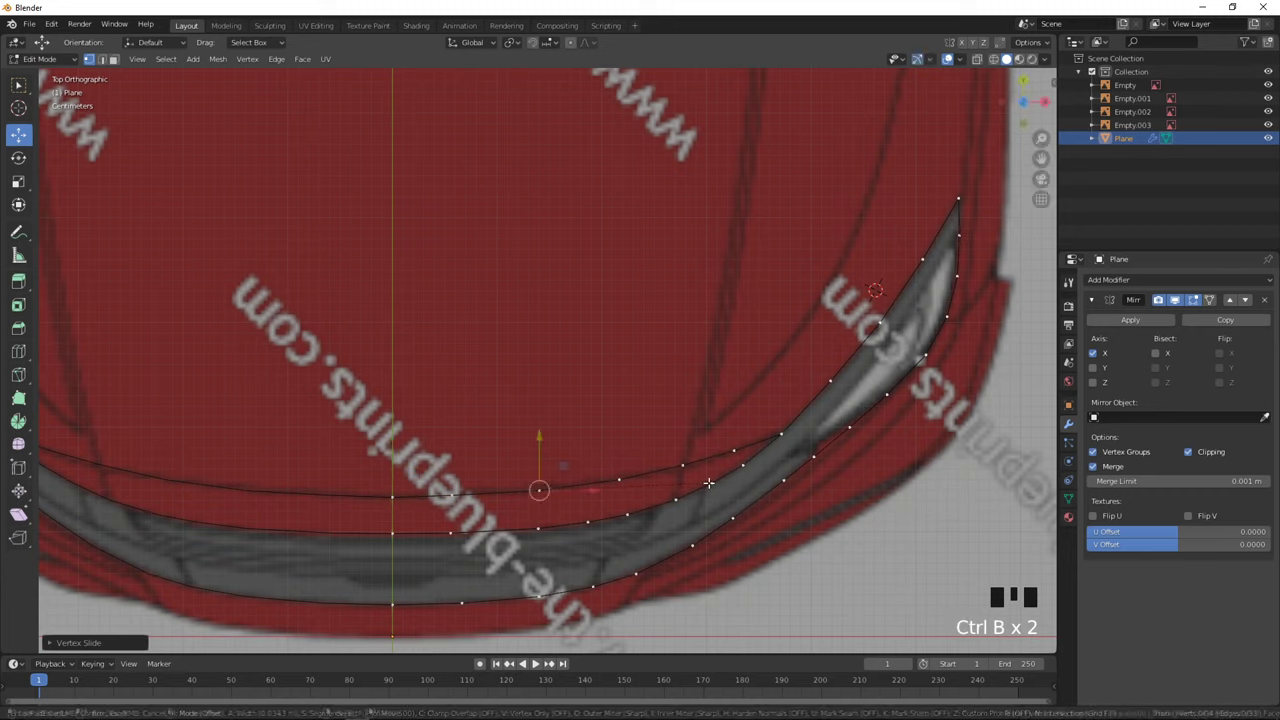
pyautogui.hotkey('shift', 'ctrl', 'b')
pyautogui.rightClick(743, 497)
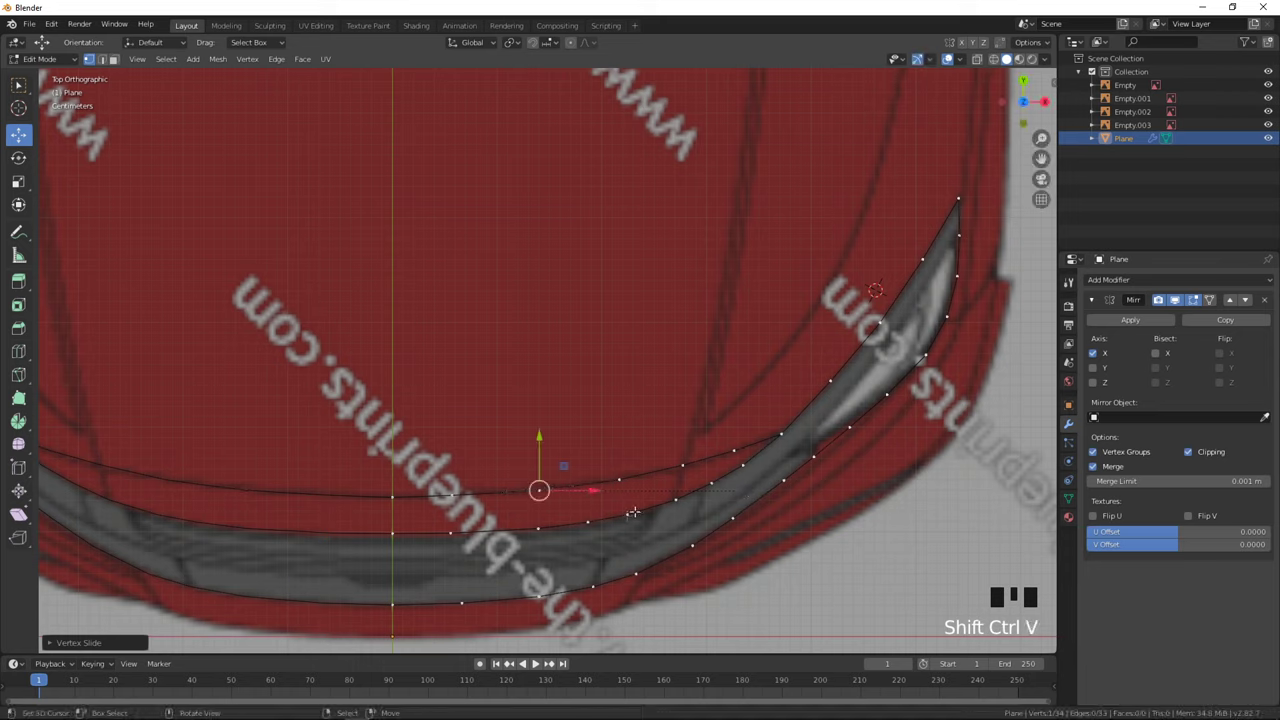
pyautogui.rightClick(675, 498)
# - Apply a vertex bevel to the second hood-seam vertex from the centre, splitting it into two vertices
pyautogui.hotkey('shift', 'ctrl', 'b')
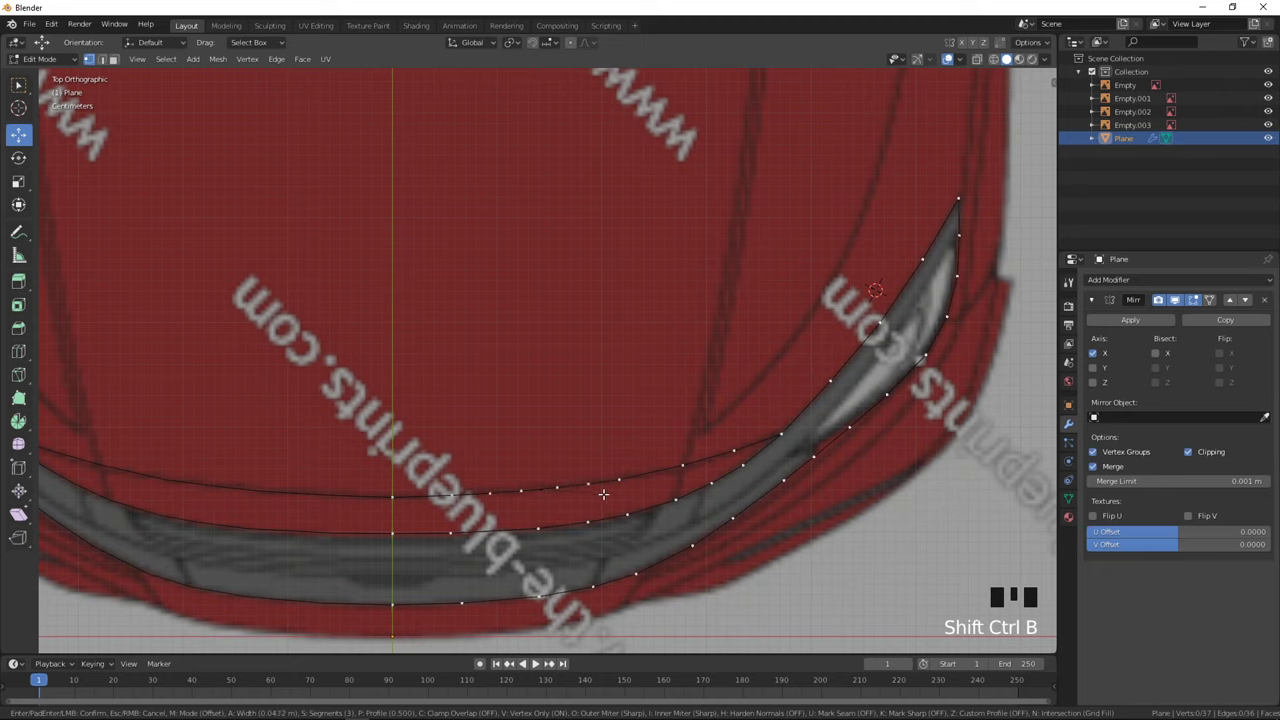
pyautogui.scroll(-2, 765, 472)
pyautogui.scroll(20, 587, 468)
pyautogui.scroll(-20, 592, 457)
pyautogui.click(594, 479)
# - In the front view, select the three hood-seam vertices nearest the centre and adjust their height to the blueprint line
pyautogui.press('Tab')
pyautogui.moveTo(669, 540); pyautogui.dragTo(683, 437, button='middle')
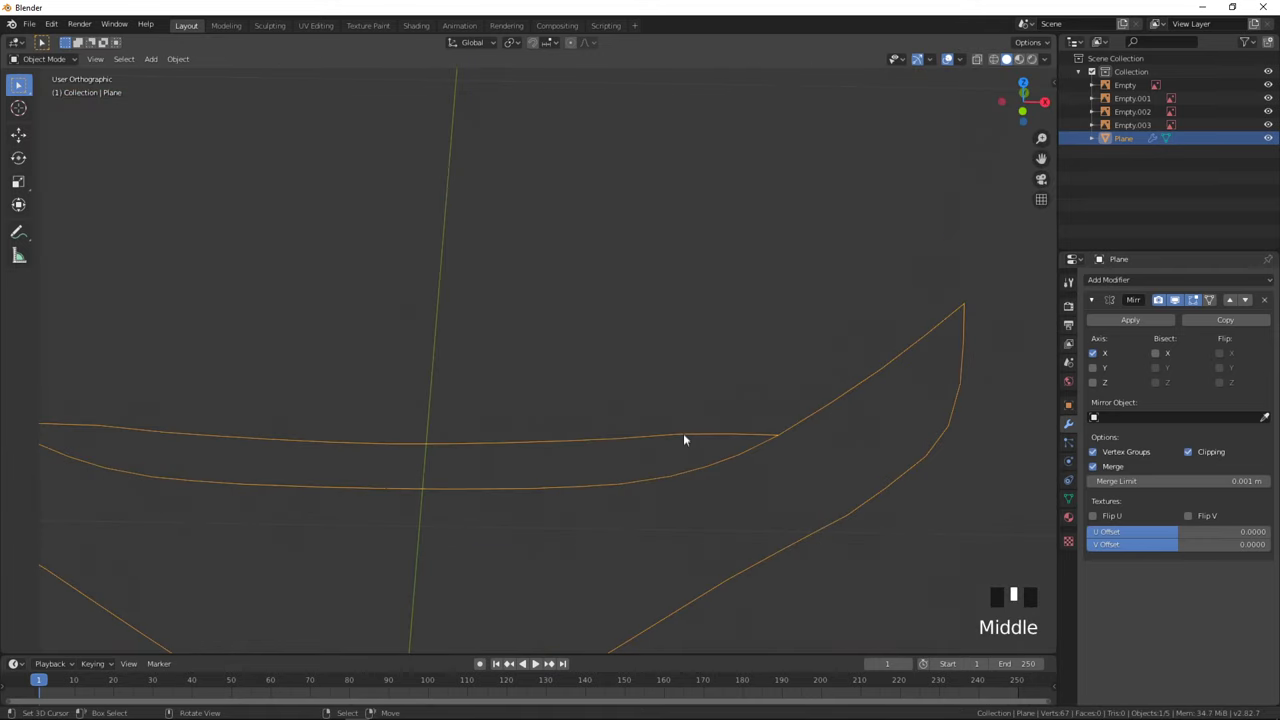
pyautogui.press('KP_1')
pyautogui.press('Tab')
pyautogui.scroll(2, 683, 434)
pyautogui.rightClick(319, 394)
pyautogui.press('Tab')
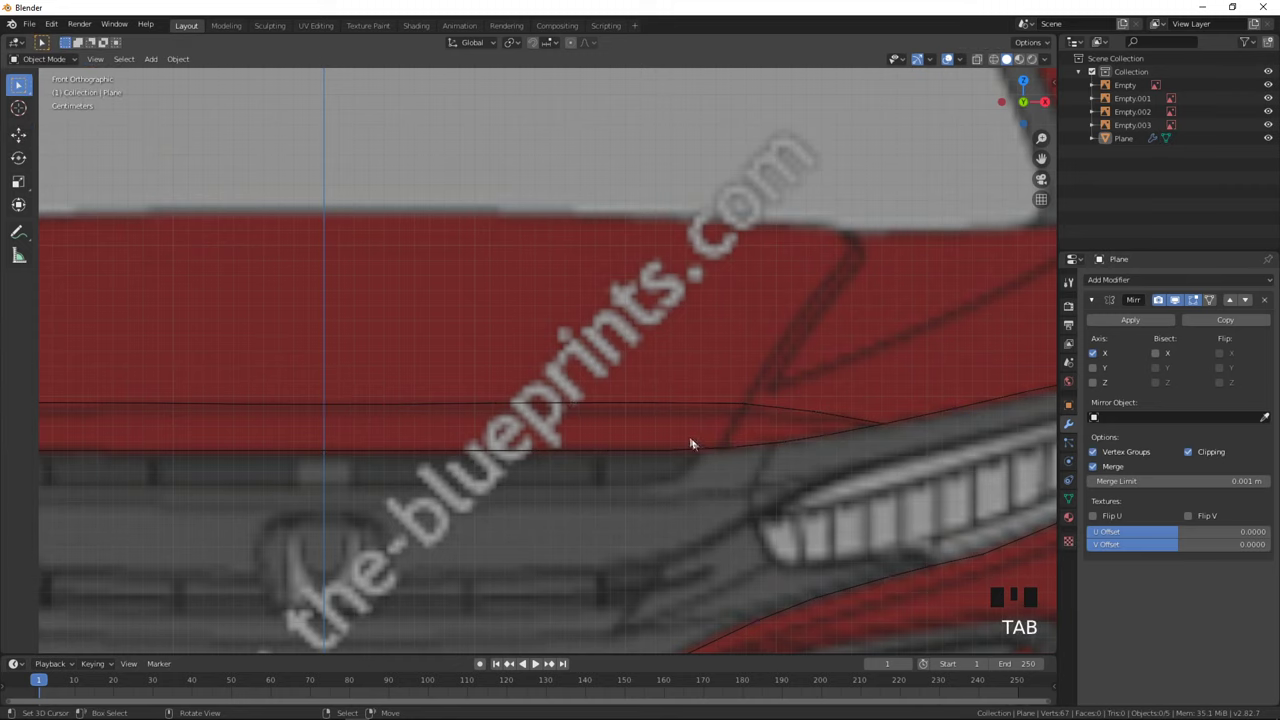
pyautogui.press('Tab')
pyautogui.keyDown('ctrl'); pyautogui.rightClick(495, 402); pyautogui.keyUp('ctrl')
pyautogui.moveTo(409, 364); pyautogui.dragTo(409, 364)
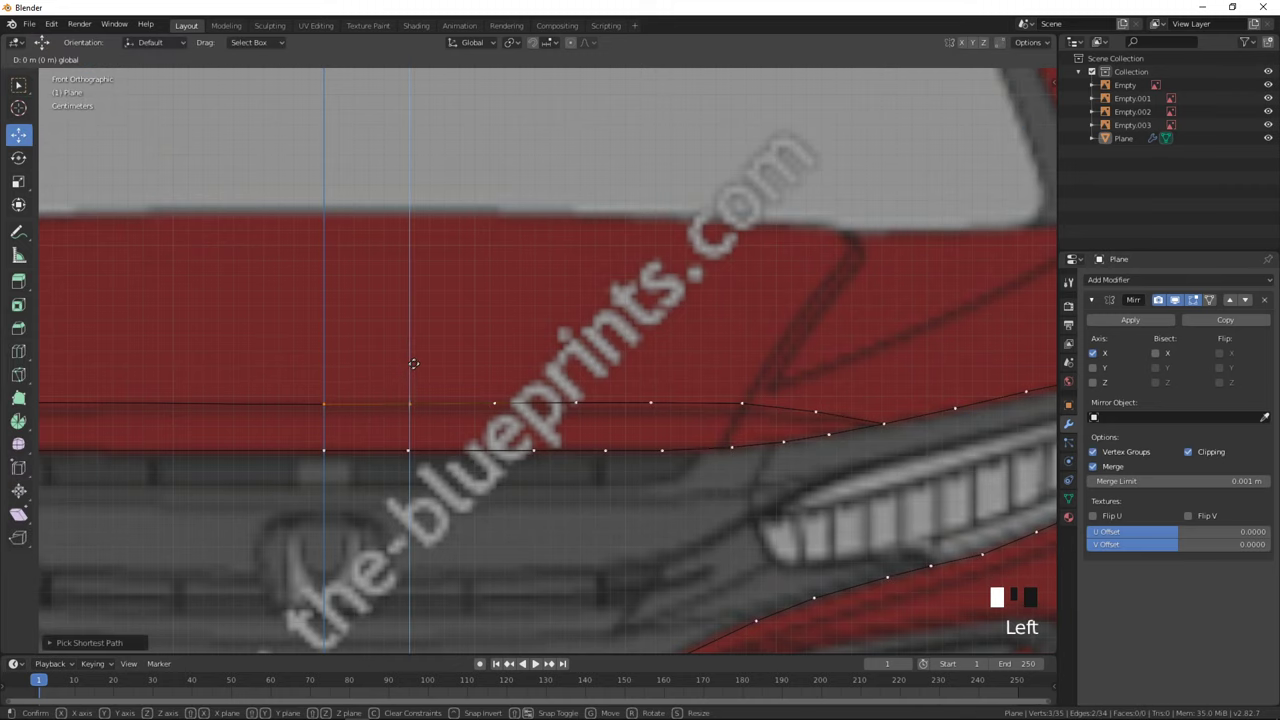
# - Adjust the height of the hood-seam run out to the crease, plus that of the vertices nearest the centre
pyautogui.scroll(-3, 696, 446)
pyautogui.scroll(2, 671, 469)
pyautogui.keyDown('ctrl'); pyautogui.rightClick(708, 386); pyautogui.keyUp('ctrl')
pyautogui.moveTo(520, 353); pyautogui.dragTo(533, 365)
pyautogui.rightClick(358, 406)
pyautogui.keyDown('ctrl'); pyautogui.rightClick(432, 402); pyautogui.keyUp('ctrl')
pyautogui.moveTo(398, 359); pyautogui.dragTo(399, 355)
# - Adjust the height of the middle hood-seam vertices individually to smooth the curve
pyautogui.rightClick(501, 398)
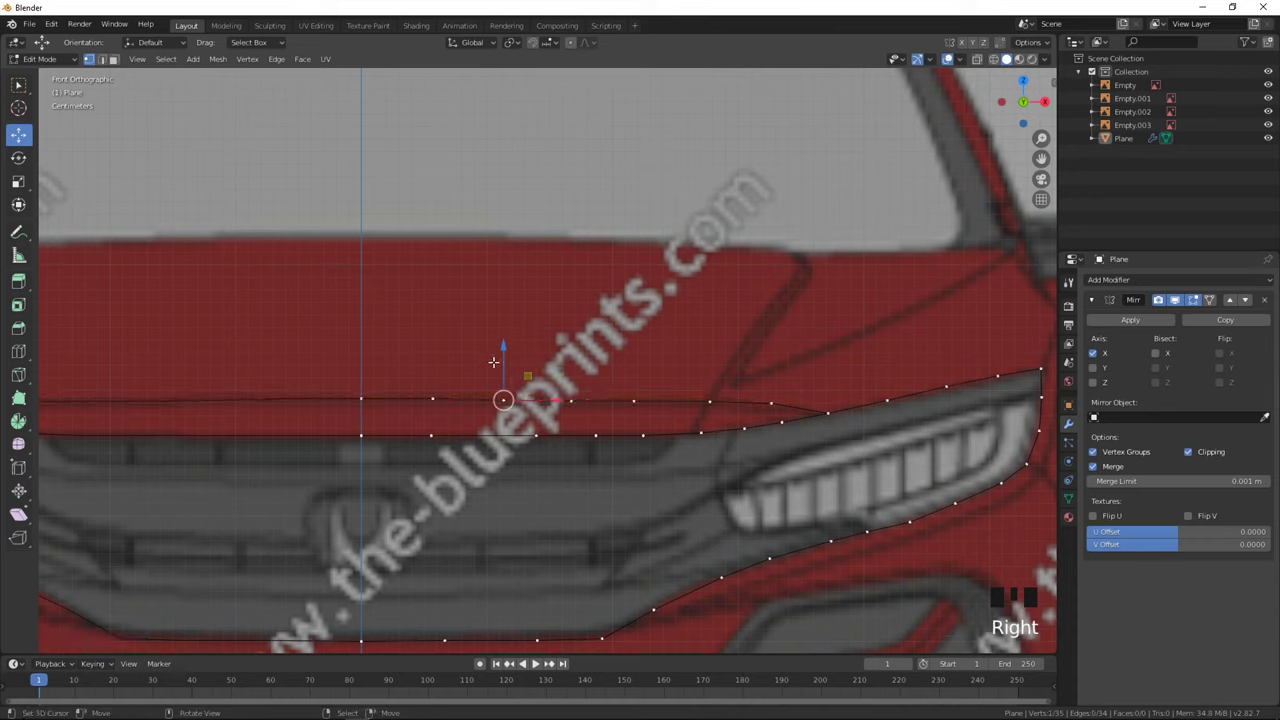
pyautogui.moveTo(503, 350); pyautogui.dragTo(640, 364)
pyautogui.rightClick(574, 400)
pyautogui.keyDown('ctrl'); pyautogui.rightClick(633, 400); pyautogui.keyUp('ctrl')
pyautogui.press('Tab')
pyautogui.press('Tab')
# - Select the two hood-seam vertices closest to the centre line and fine-tune their height, checking the outline in 3D
pyautogui.rightClick(372, 383)
pyautogui.keyDown('shift'); pyautogui.rightClick(370, 388); pyautogui.keyUp('shift')
pyautogui.moveTo(398, 344); pyautogui.dragTo(400, 390)
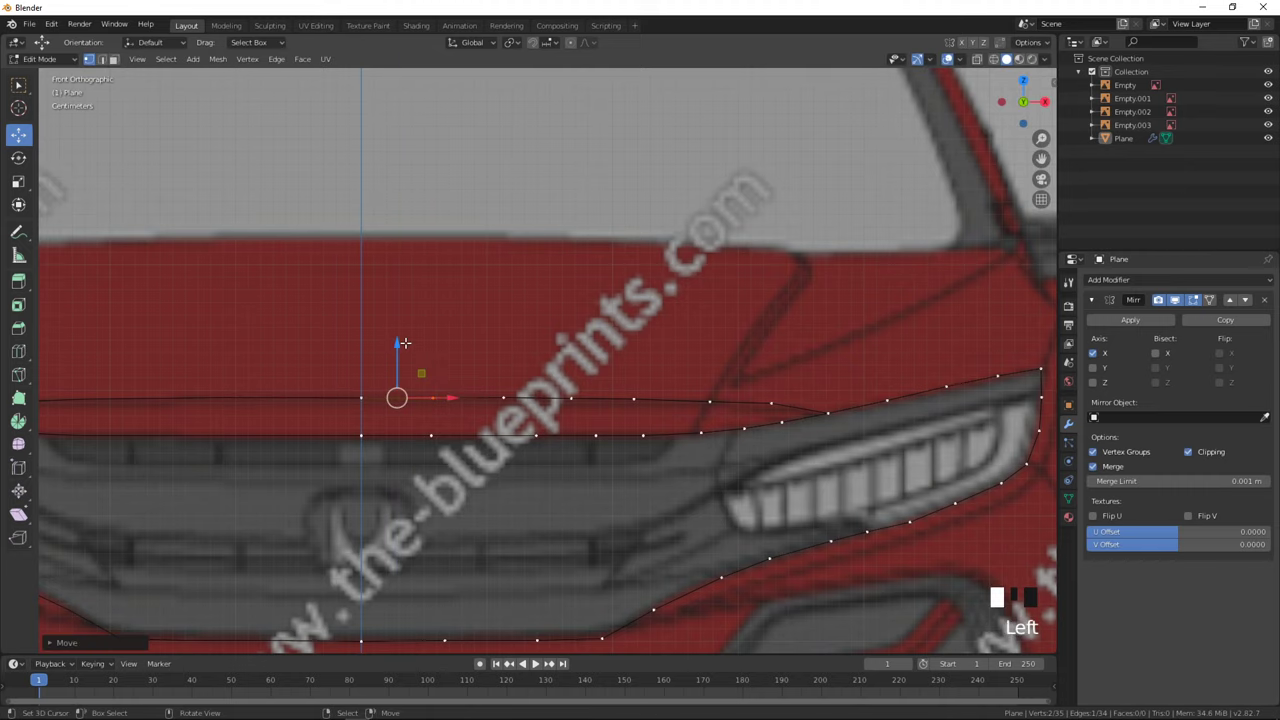
pyautogui.press('Tab')
pyautogui.moveTo(400, 390); pyautogui.dragTo(815, 527, button='middle')
pyautogui.scroll(-3, 686, 502)
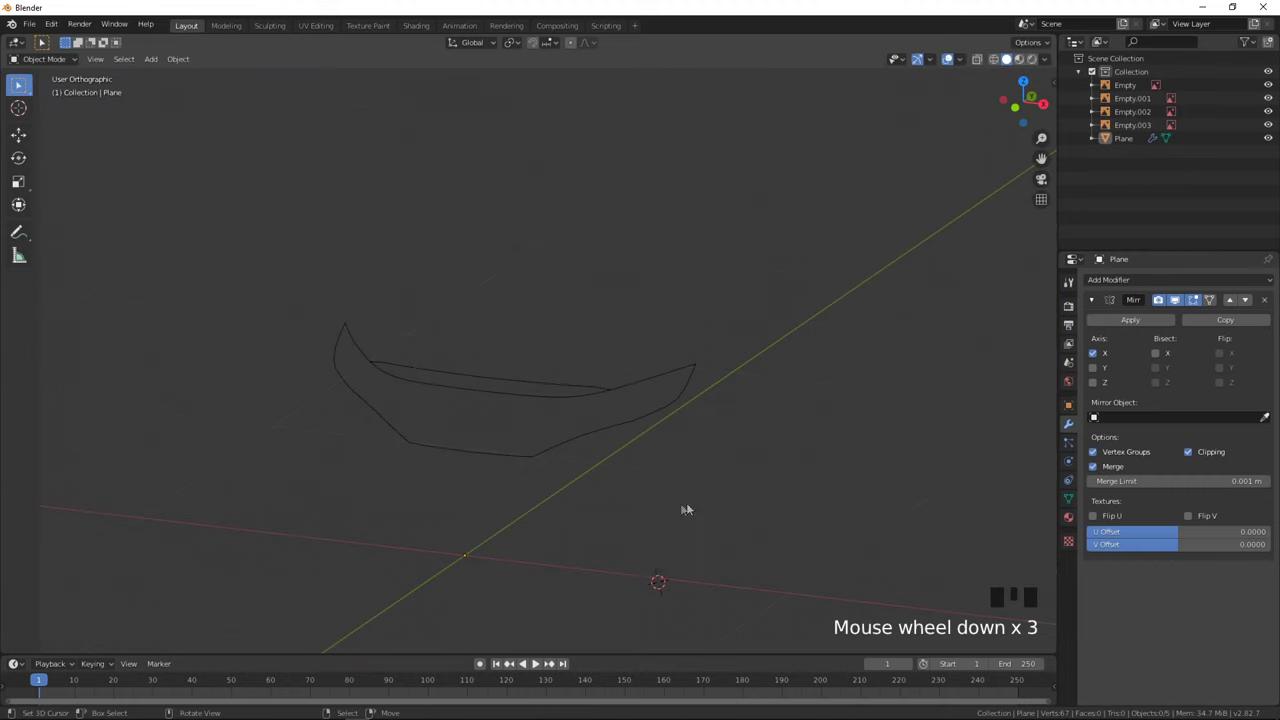
# - Switch to the browser and examine the hood seam and headlight area in the 2017 Honda Civic Si Coupe photo
pyautogui.press('KP_7')
pyautogui.press('Tab')
pyautogui.scroll(-3, 755, 479)
pyautogui.keyDown('shift'); pyautogui.moveTo(752, 301); pyautogui.dragTo(635, 454, button='middle'); pyautogui.keyUp('shift')
pyautogui.hotkey('alt', 'Tab')
pyautogui.click(594, 384)
pyautogui.hotkey('alt', 'Tab')
pyautogui.click(622, 361)
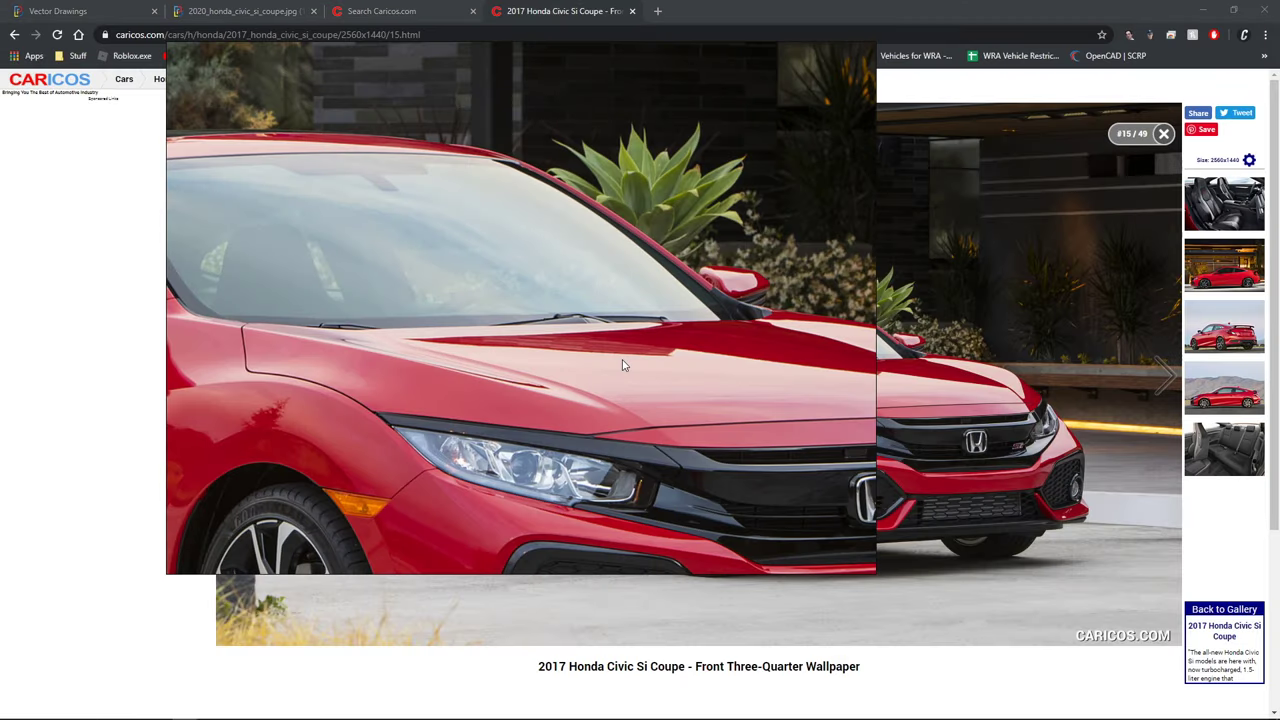
pyautogui.scroll(1, 624, 431)
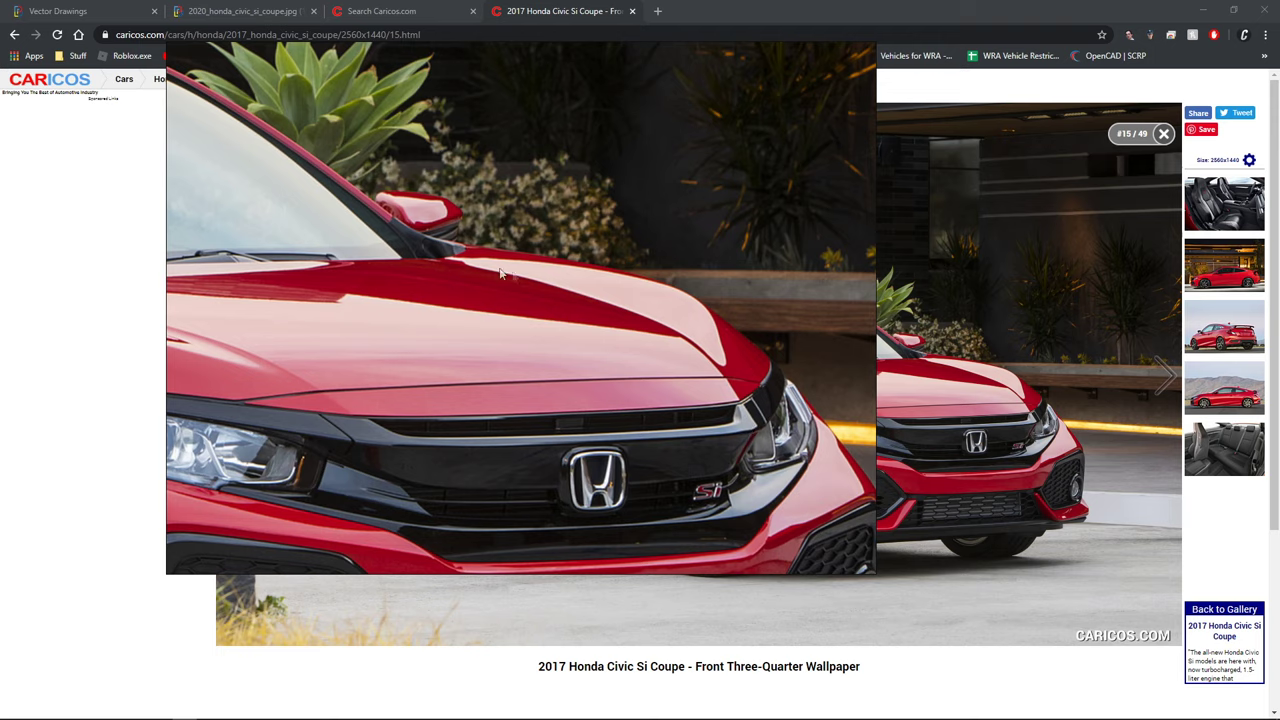
# - Return to Blender and, in the front view, slide the upper grille-edge vertex to line up with the hood crease
pyautogui.hotkey('alt', 'Tab')
pyautogui.press('KP_1')
pyautogui.scroll(6, 625, 476)
pyautogui.press('Tab')
pyautogui.press('Tab')
pyautogui.rightClick(457, 464)
pyautogui.rightClick(465, 486)
pyautogui.press('g')
pyautogui.press('g')
pyautogui.keyDown('shift'); pyautogui.rightClick(463, 454); pyautogui.keyUp('shift')
pyautogui.scroll(-4, 617, 471)
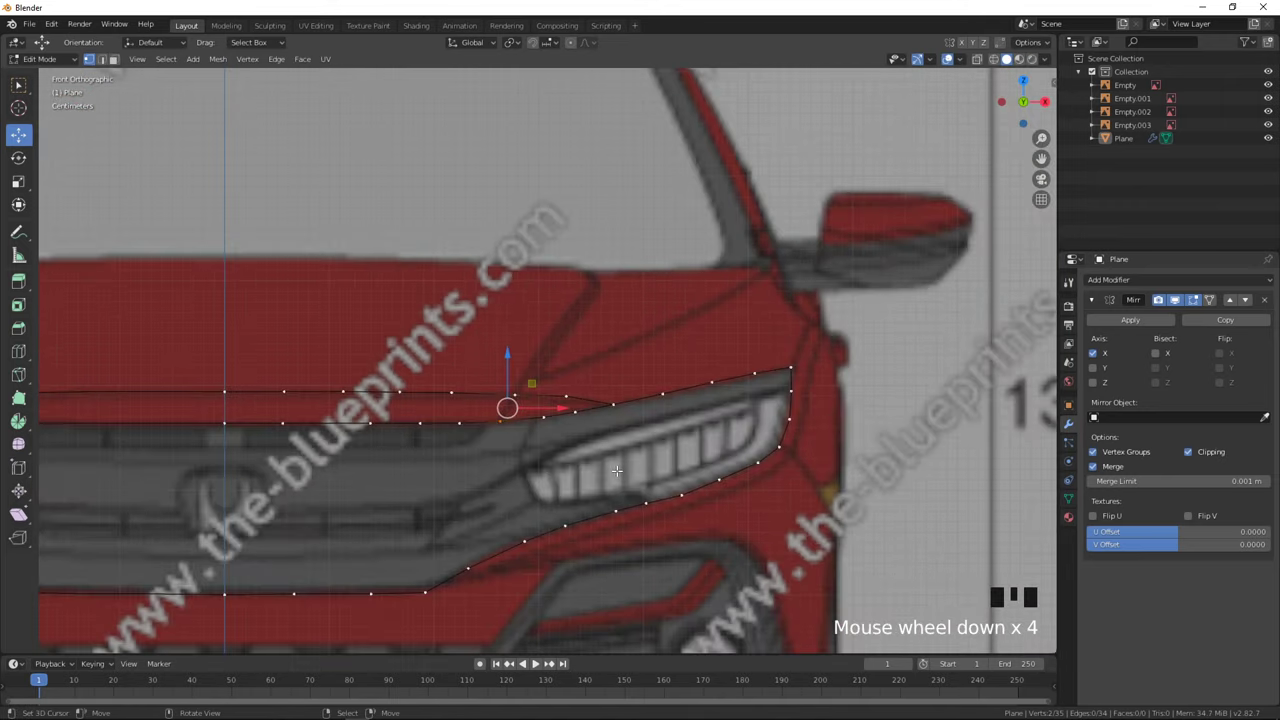
# - Connect the grille-edge vertex to the hood-seam vertex above it with an edge and mark that edge sharp
pyautogui.rightClick(500, 420)
pyautogui.keyDown('shift'); pyautogui.rightClick(517, 395); pyautogui.keyUp('shift')
pyautogui.press('f')
pyautogui.moveTo(518, 396); pyautogui.dragTo(711, 514, button='middle')
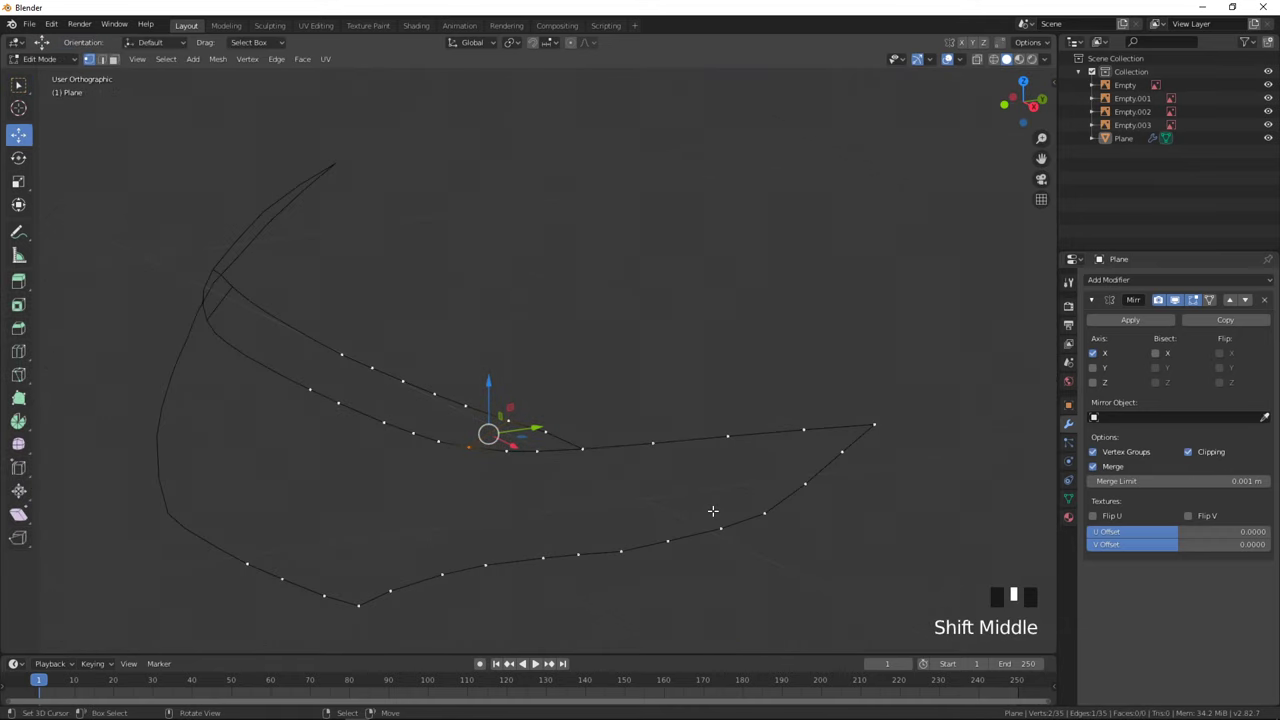
pyautogui.hotkey('ctrl', 'e')
pyautogui.click(663, 631)
pyautogui.press('Tab')
pyautogui.moveTo(578, 578); pyautogui.dragTo(776, 592, button='middle')
pyautogui.scroll(-2, 776, 592)
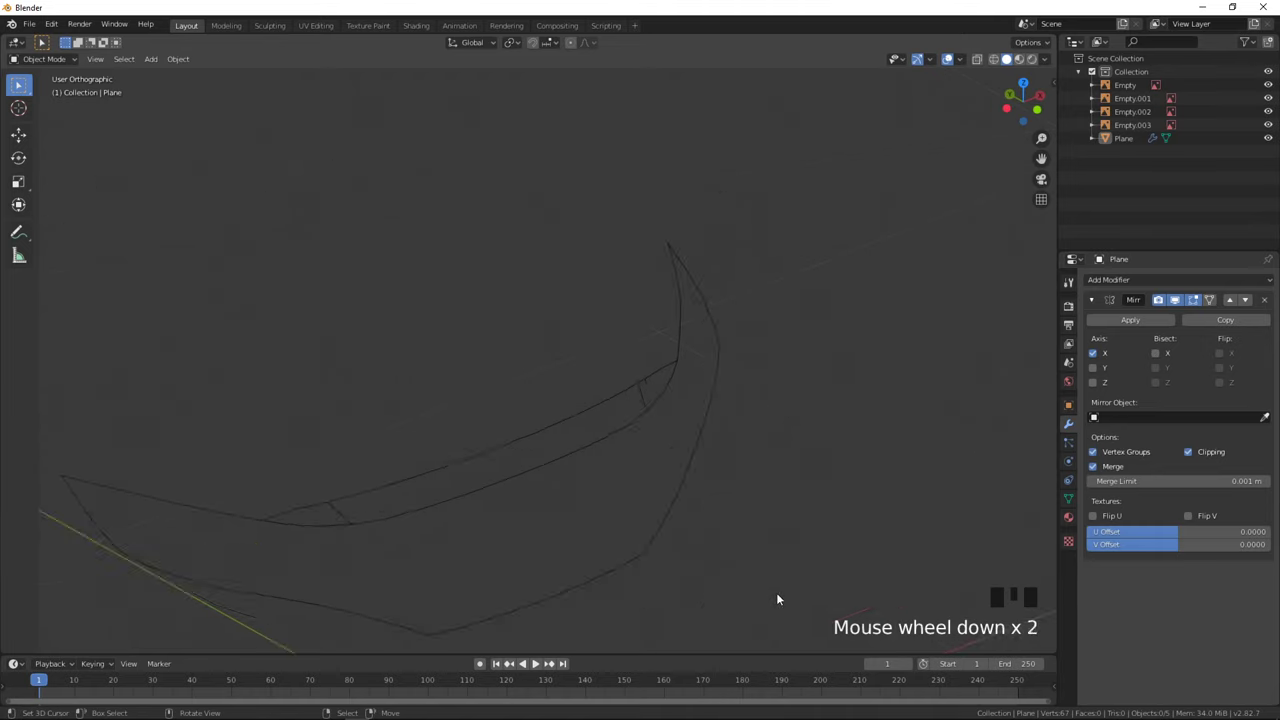
# - Select the entire grille, headlight and hood-seam outline in the front view and mark all its edges sharp
pyautogui.press('Tab')
pyautogui.press('KP_1')
pyautogui.scroll(4, 776, 592)
pyautogui.press('a')
pyautogui.press('a')
pyautogui.press('a')
pyautogui.scroll(-3, 700, 480)
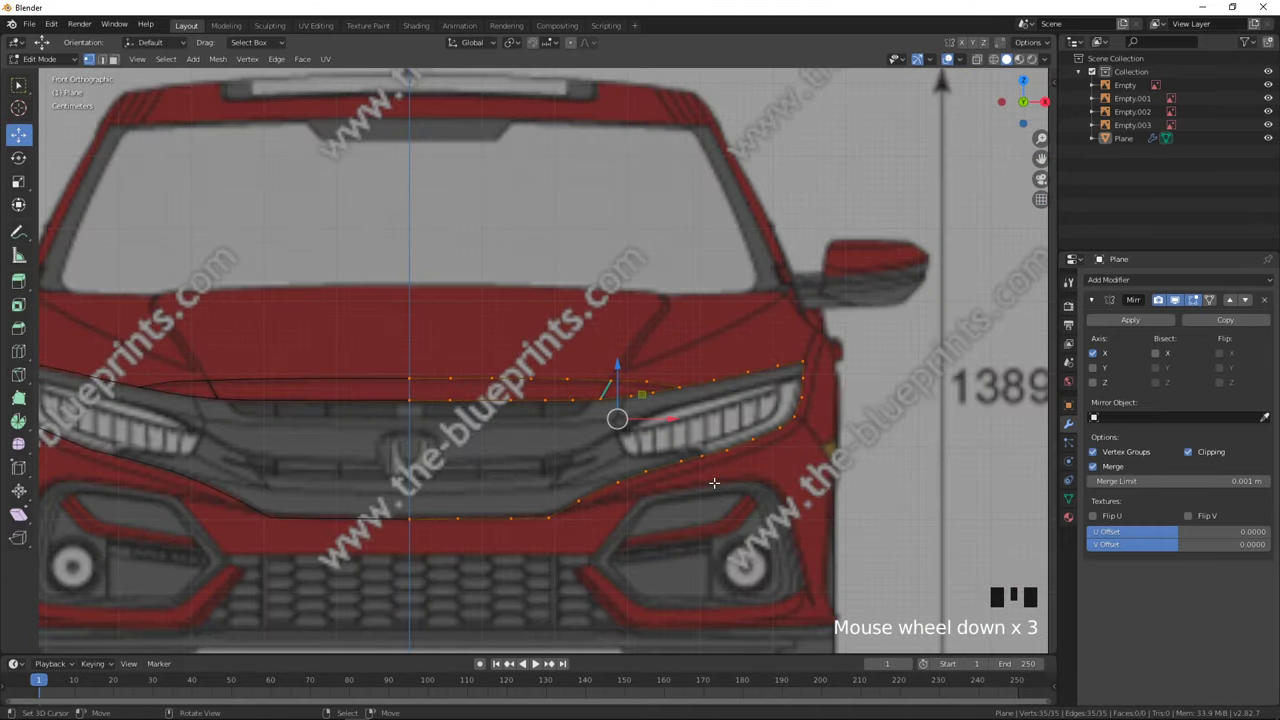
pyautogui.hotkey('ctrl', 'e')
pyautogui.click(715, 488)
pyautogui.scroll(4, 600, 380)
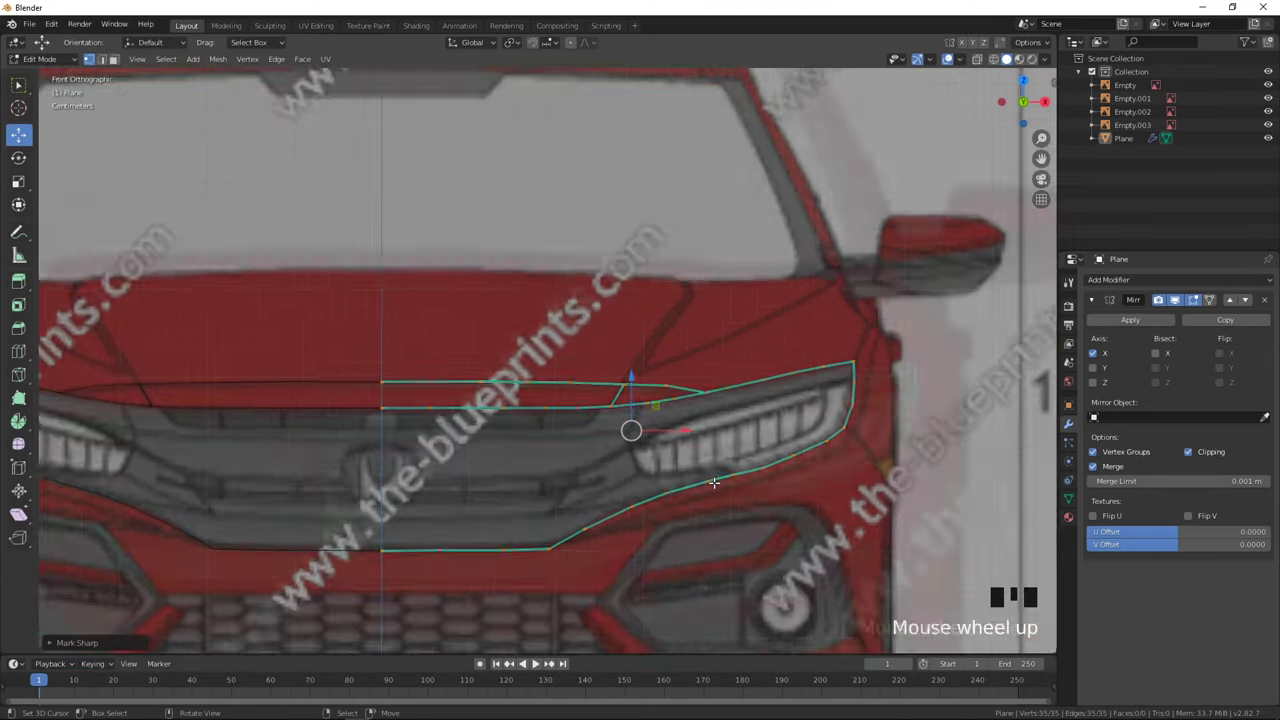
# - Adjust the heights of the hood-seam vertices toward the headlight to follow the seam in the front blueprint
pyautogui.press('Tab')
pyautogui.press('Tab')
pyautogui.click(513, 396)
pyautogui.moveTo(507, 345); pyautogui.dragTo(508, 345)
pyautogui.rightClick(586, 396)
pyautogui.moveTo(588, 350); pyautogui.dragTo(589, 352)
pyautogui.rightClick(677, 400)
pyautogui.moveTo(672, 362); pyautogui.dragTo(673, 360)
# - Adjust the heights of the hood-seam vertices near the centreline to follow the blueprint's seam in front view
pyautogui.press('Tab')
pyautogui.press('Tab')
pyautogui.rightClick(348, 396)
pyautogui.keyDown('shift'); pyautogui.rightClick(428, 395); pyautogui.keyUp('shift')
pyautogui.moveTo(391, 359); pyautogui.dragTo(391, 356)
pyautogui.rightClick(261, 395)
pyautogui.moveTo(261, 358); pyautogui.dragTo(263, 354)
# - Examine the mirrored hood-seam curve against the front blueprint and from an angled view for smoothness
pyautogui.press('Tab')
pyautogui.press('a')
pyautogui.press('a')
pyautogui.press('a')
pyautogui.scroll(-4, 565, 382)
pyautogui.scroll(3, 565, 382)
pyautogui.press('Tab')
pyautogui.keyDown('ctrl'); pyautogui.rightClick(477, 386); pyautogui.keyUp('ctrl')
pyautogui.press('Tab')
pyautogui.press('Tab')
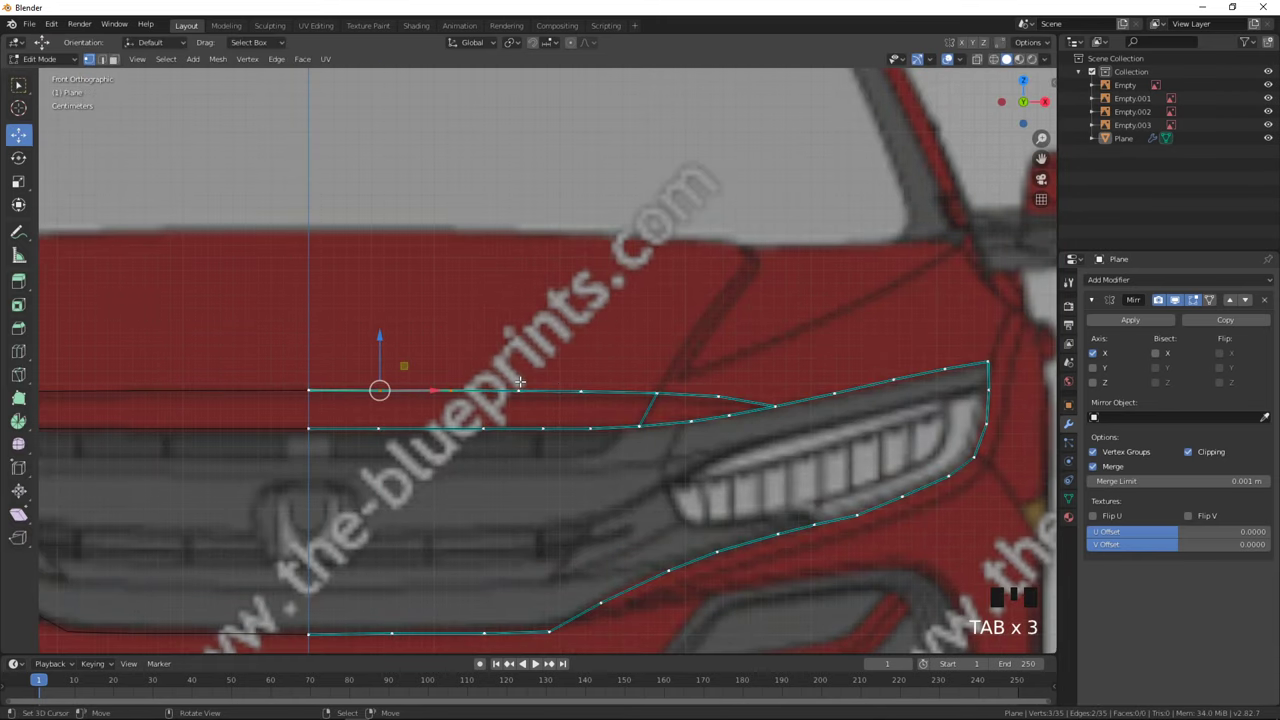
pyautogui.moveTo(519, 382); pyautogui.dragTo(582, 352)
pyautogui.rightClick(580, 355)
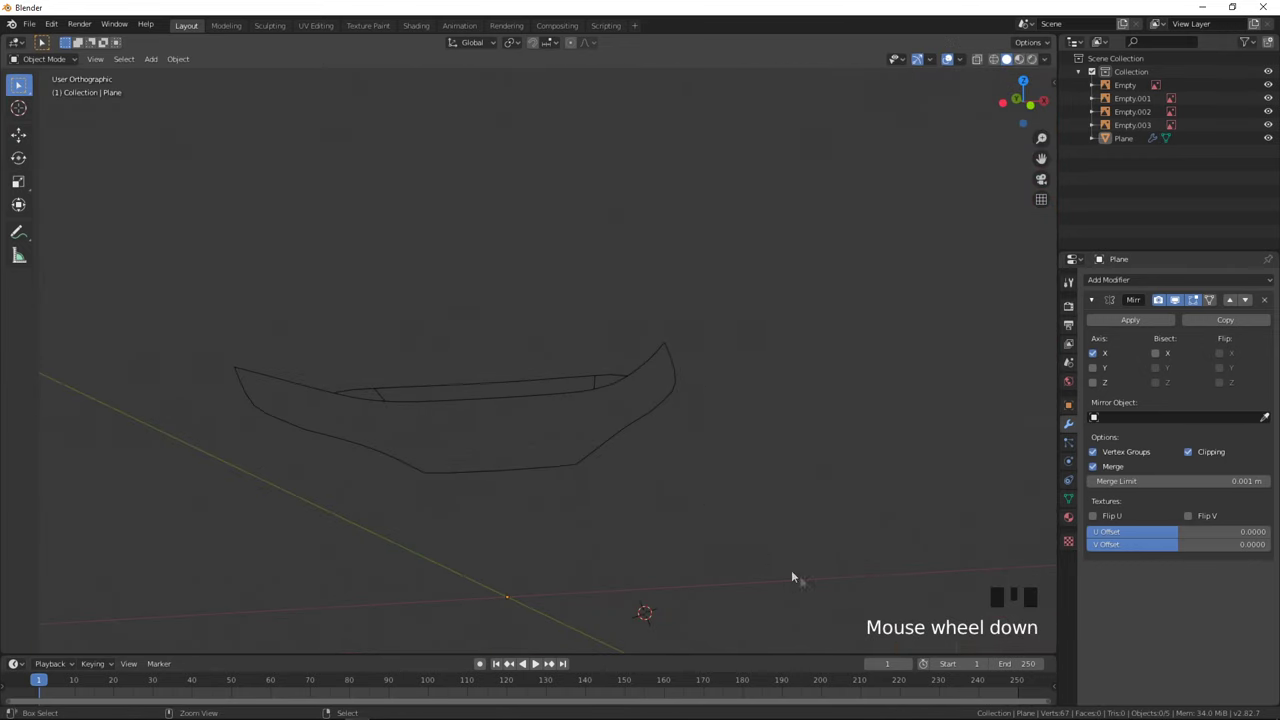
# - Save the file as 2019 Honda Civic Si Coupe.blend in the recent 2019 Honda Civic Si Coupe folder
pyautogui.hotkey('ctrl', 's')
pyautogui.press('Escape')
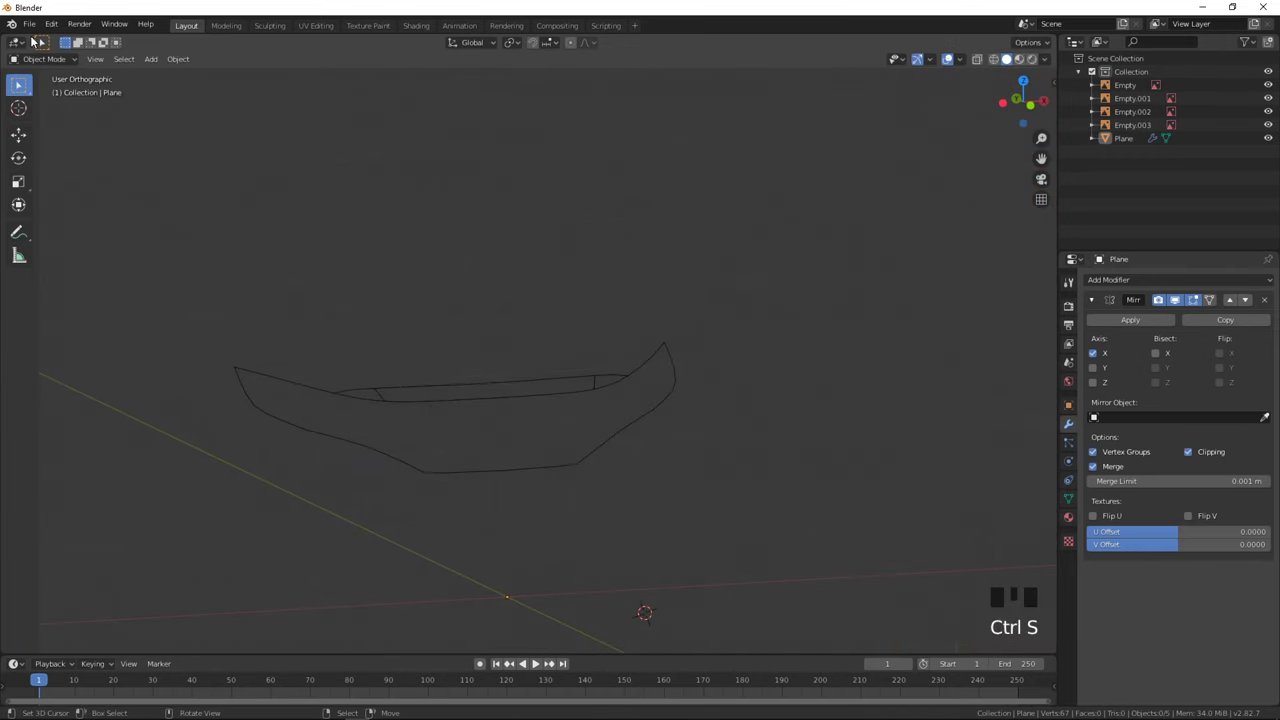
pyautogui.hotkey('ctrl', 's')
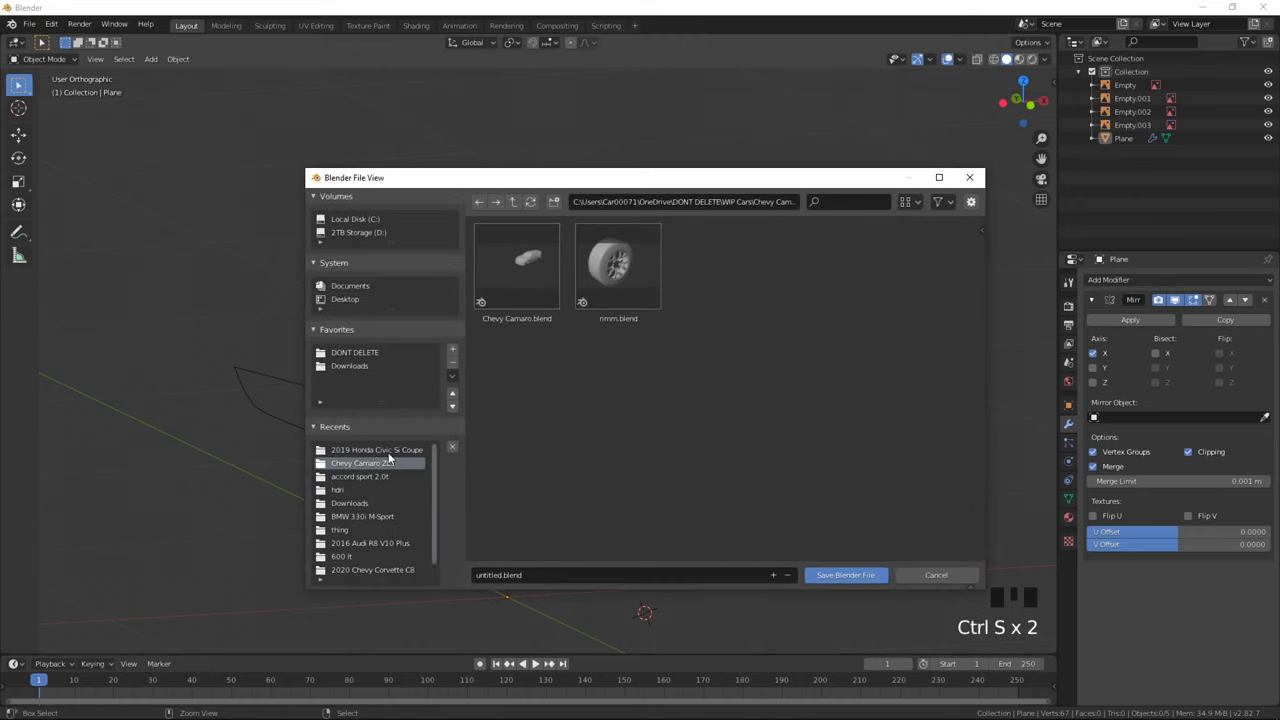
pyautogui.click(395, 449)
pyautogui.click(566, 578)
pyautogui.write('2019 Honda Civic Si Coupe.ble')
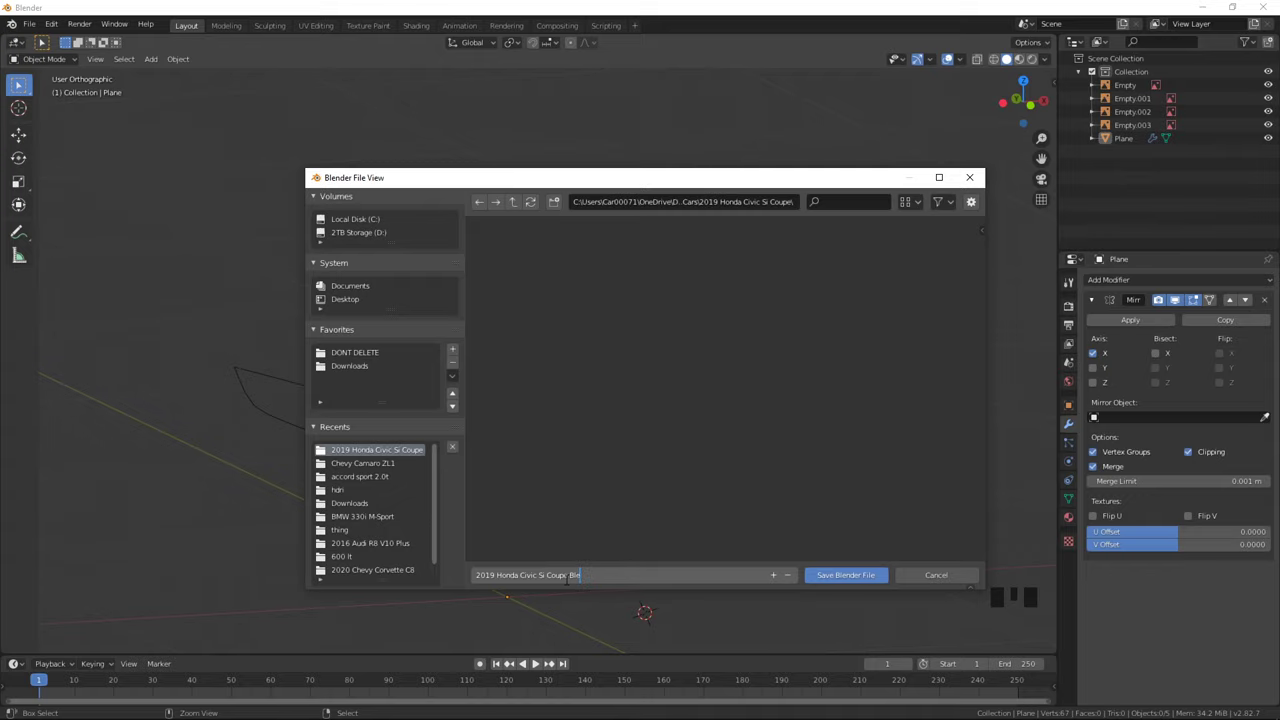
pyautogui.press('Return')
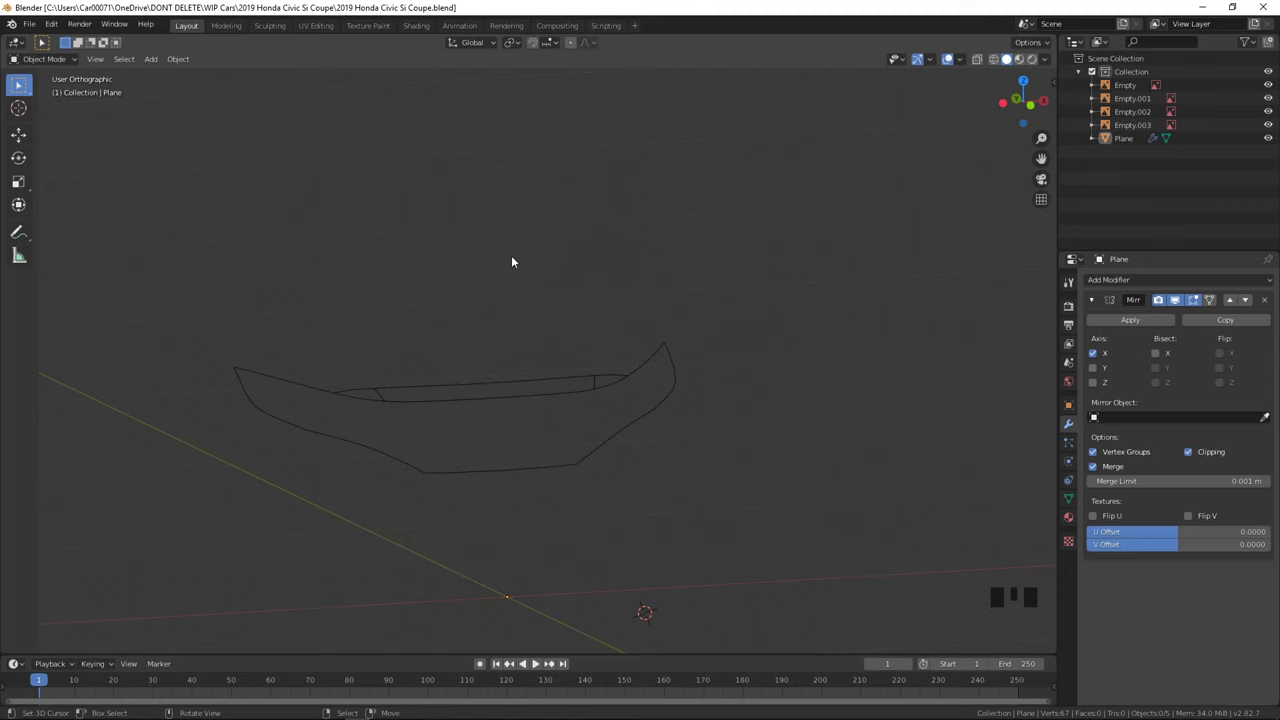
# - Check the mirrored outline from the front and at an angle, and save the file again
pyautogui.press('a')
pyautogui.press('KP_1')
pyautogui.press('Tab')
pyautogui.press('Tab')
pyautogui.moveTo(684, 346); pyautogui.dragTo(571, 375, button='middle')
pyautogui.hotkey('ctrl', 's')
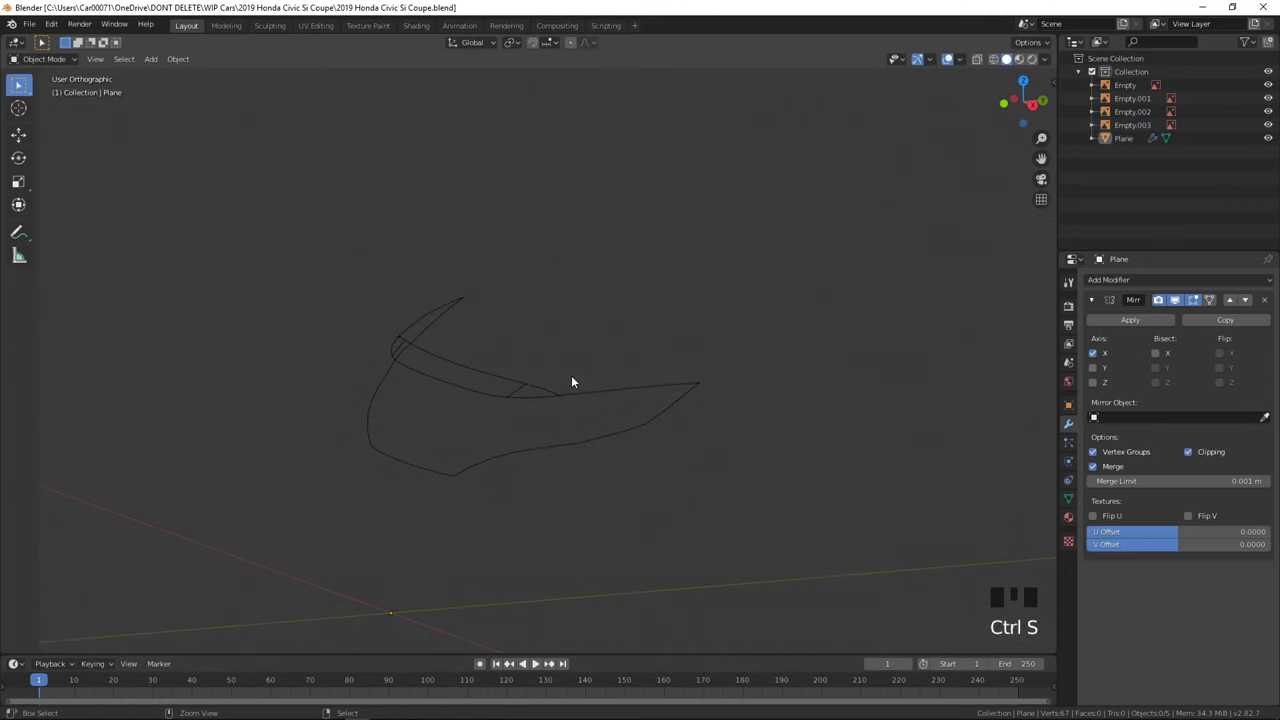
# - Look up the Vertex colour in the 3D View theme settings of the Preferences, and close the Preferences
pyautogui.press('KP_1')
pyautogui.click(52, 24)
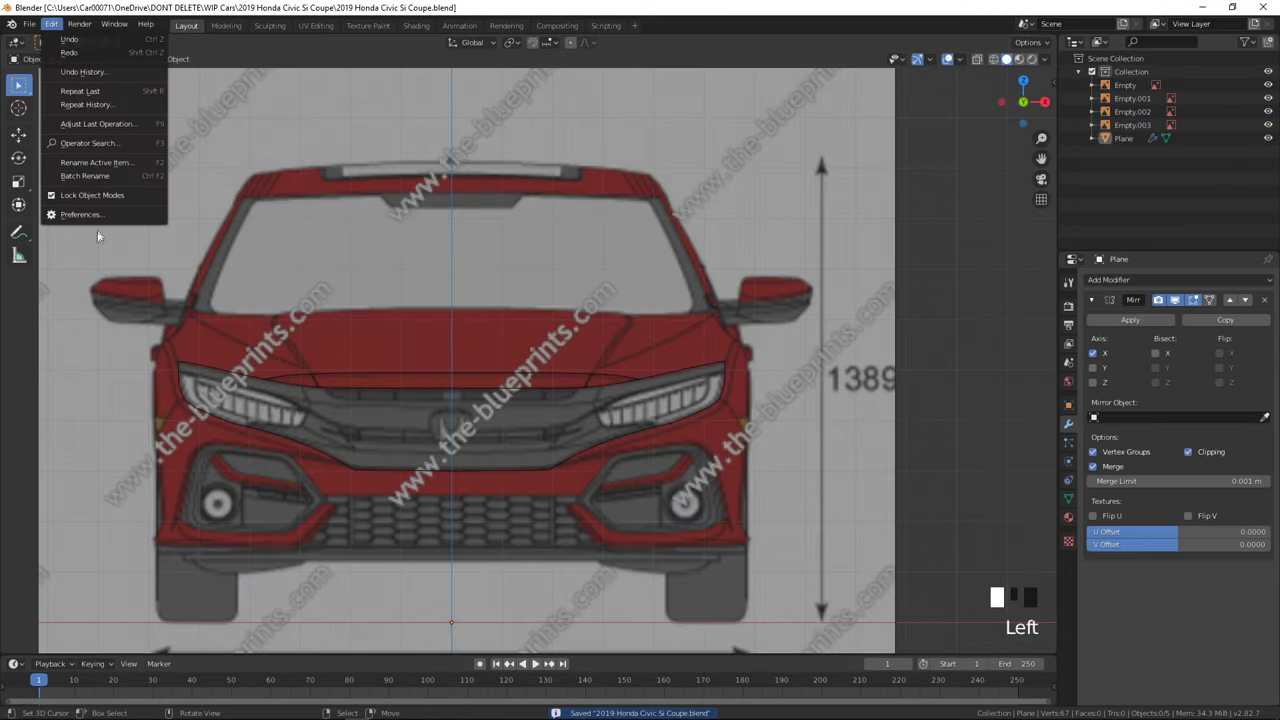
pyautogui.click(100, 216)
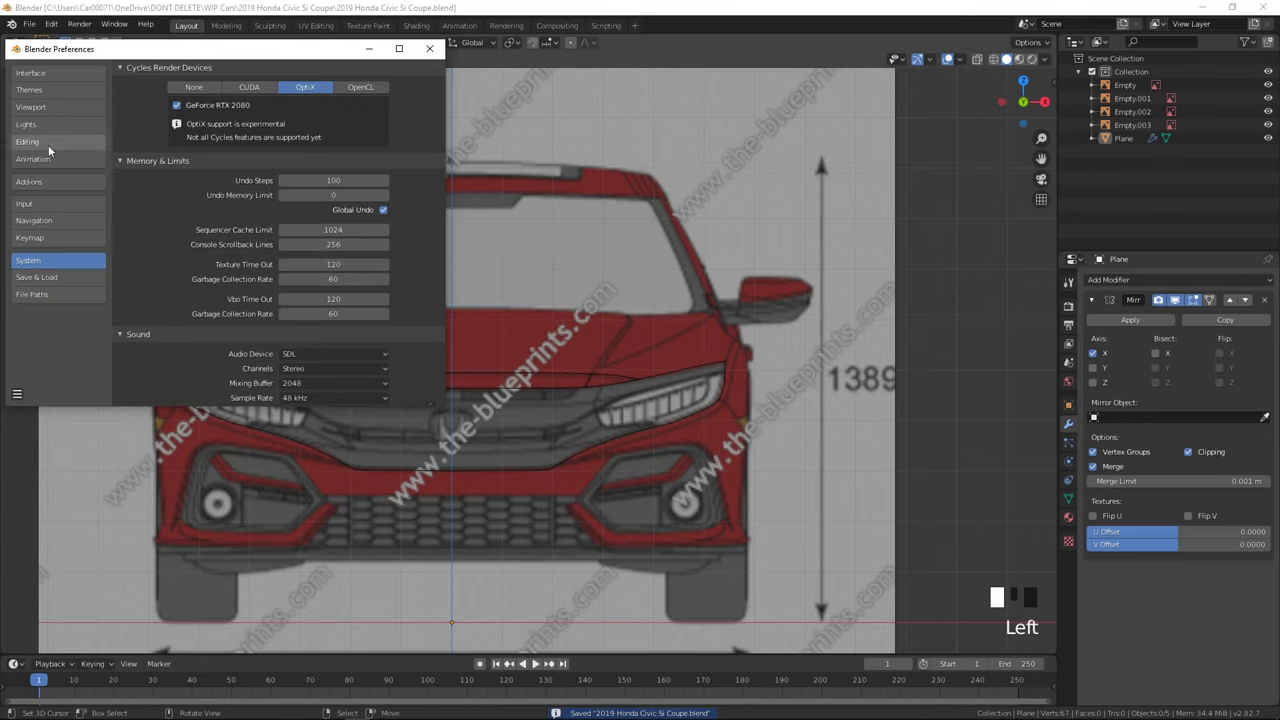
pyautogui.click(49, 90)
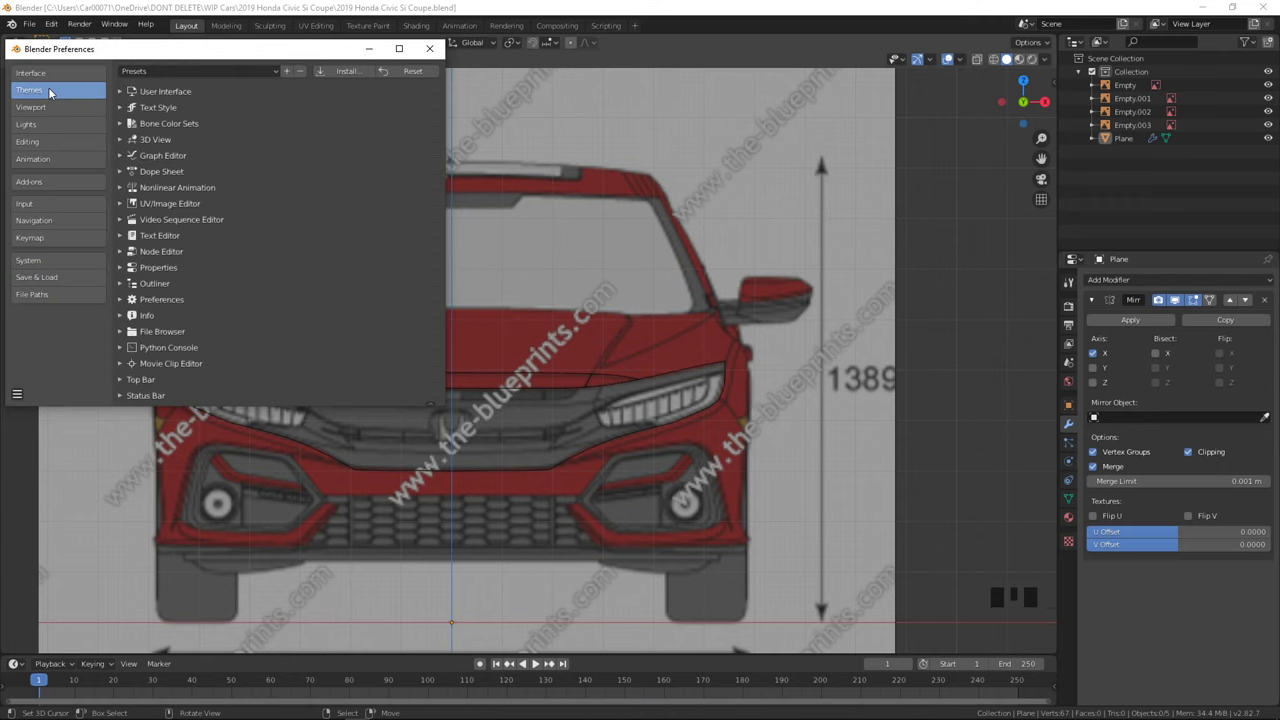
pyautogui.click(150, 139)
pyautogui.scroll(-3, 199, 291)
pyautogui.scroll(-2, 199, 291)
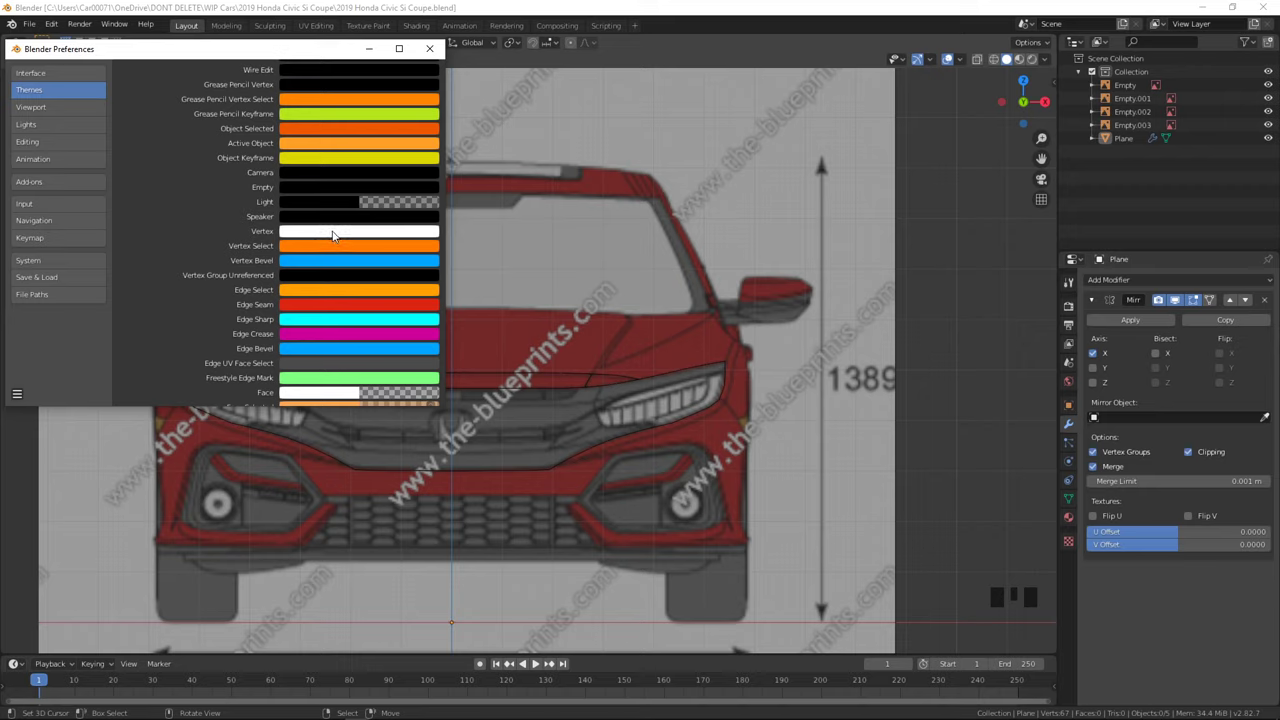
pyautogui.click(334, 232)
pyautogui.click(430, 49)
# - Select the grille and headlight outline object, Plane, in front view instead of the blueprint image
pyautogui.scroll(4, 605, 365)
pyautogui.rightClick(614, 404)
pyautogui.scroll(3, 615, 410)
pyautogui.rightClick(566, 411)
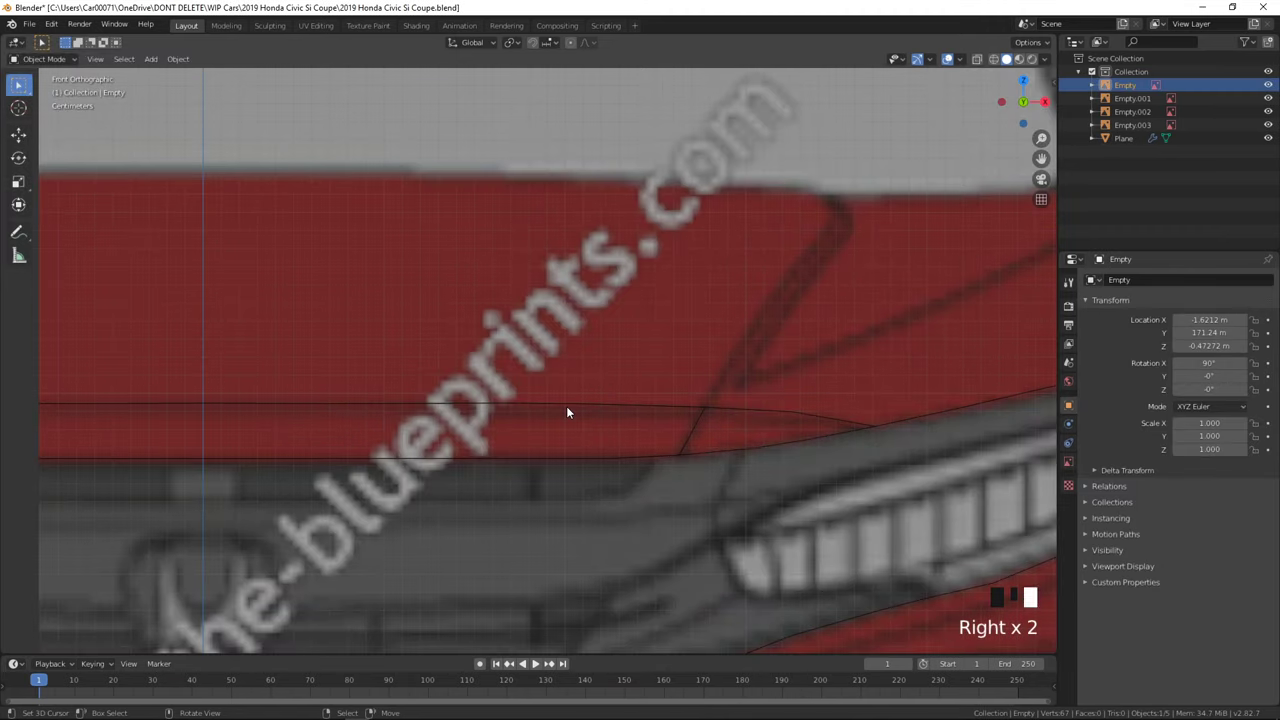
pyautogui.rightClick(580, 406)
pyautogui.press('Tab')
pyautogui.scroll(-6, 724, 481)
pyautogui.scroll(-1, 724, 481)
pyautogui.press('Tab')
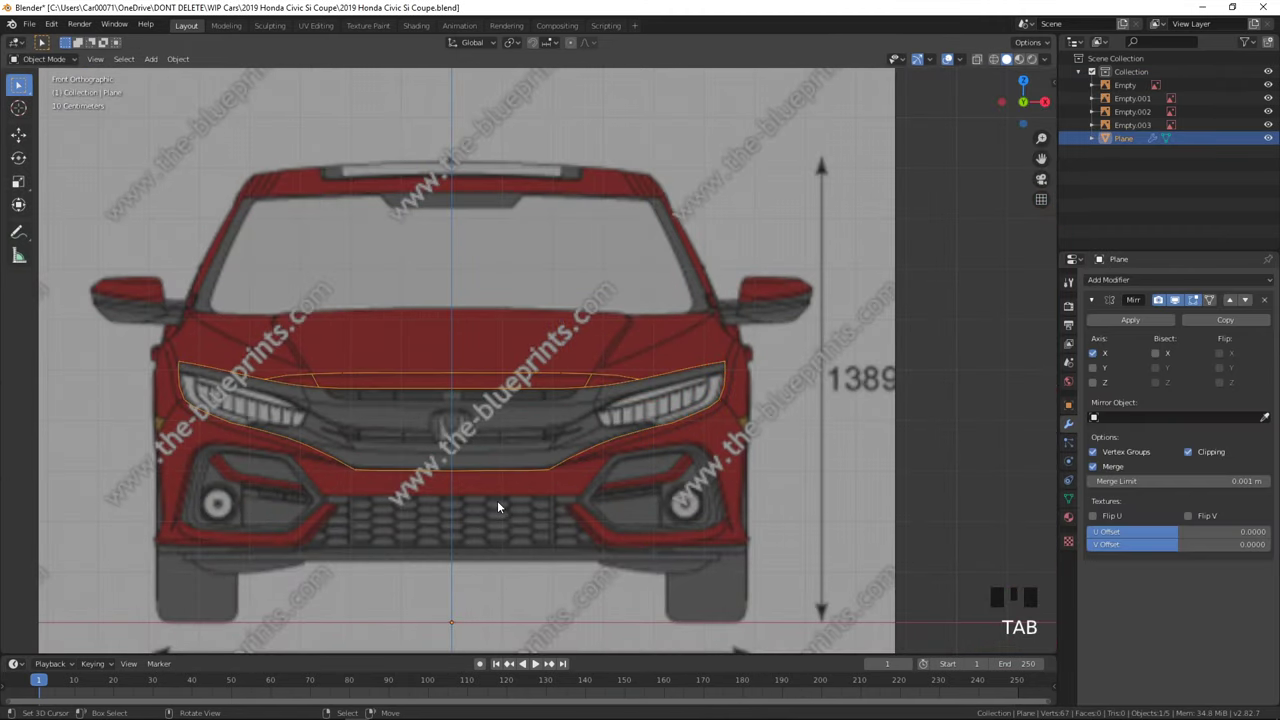
# - In top view, slide the intermediate hood-seam vertices along their edges to space them more evenly
pyautogui.press('KP_7')
pyautogui.scroll(6, 497, 500)
pyautogui.rightClick(587, 517)
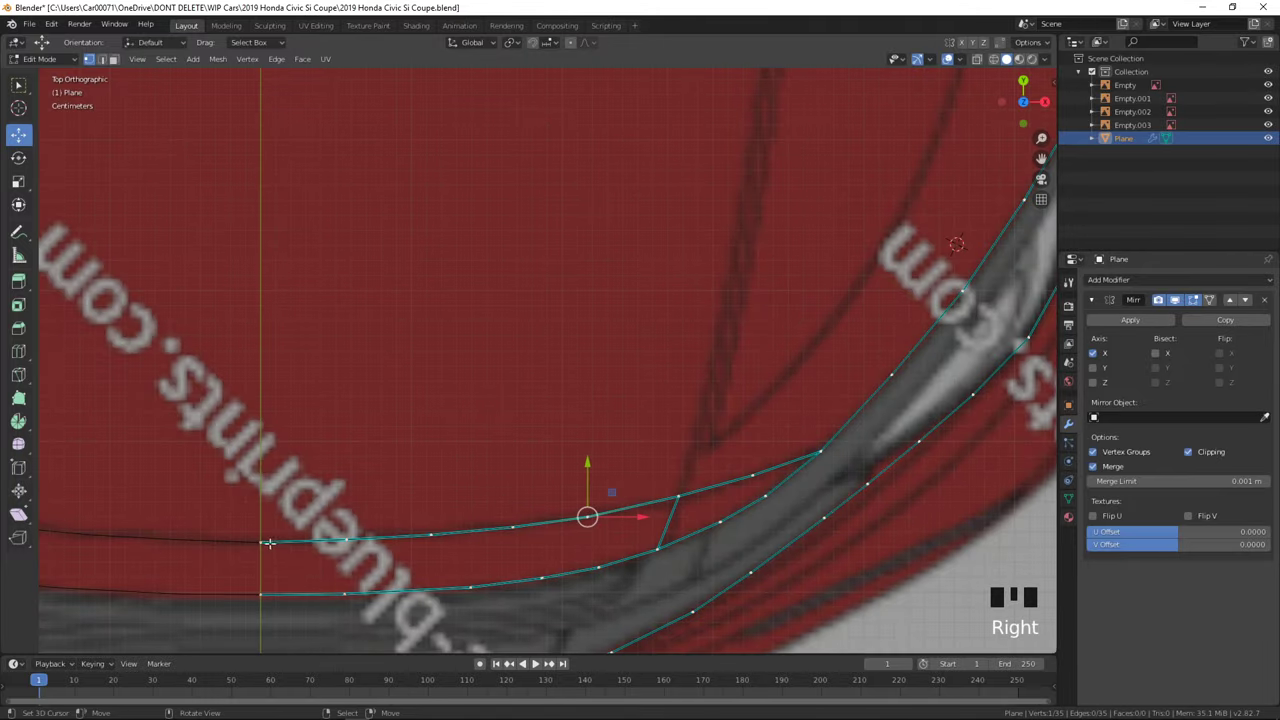
pyautogui.press('g')
pyautogui.press('g')
pyautogui.click(466, 536)
pyautogui.rightClick(512, 529)
pyautogui.press('g')
pyautogui.press('g')
pyautogui.click(538, 530)
pyautogui.rightClick(450, 535)
pyautogui.press('g')
pyautogui.press('g')
pyautogui.click(425, 542)
# - Slide the second grille-edge vertex from the centreline inward along the edge and adjust its Y position in top view
pyautogui.rightClick(470, 580)
pyautogui.press('g')
pyautogui.press('g')
pyautogui.click(446, 577)
pyautogui.moveTo(450, 562); pyautogui.dragTo(450, 562)
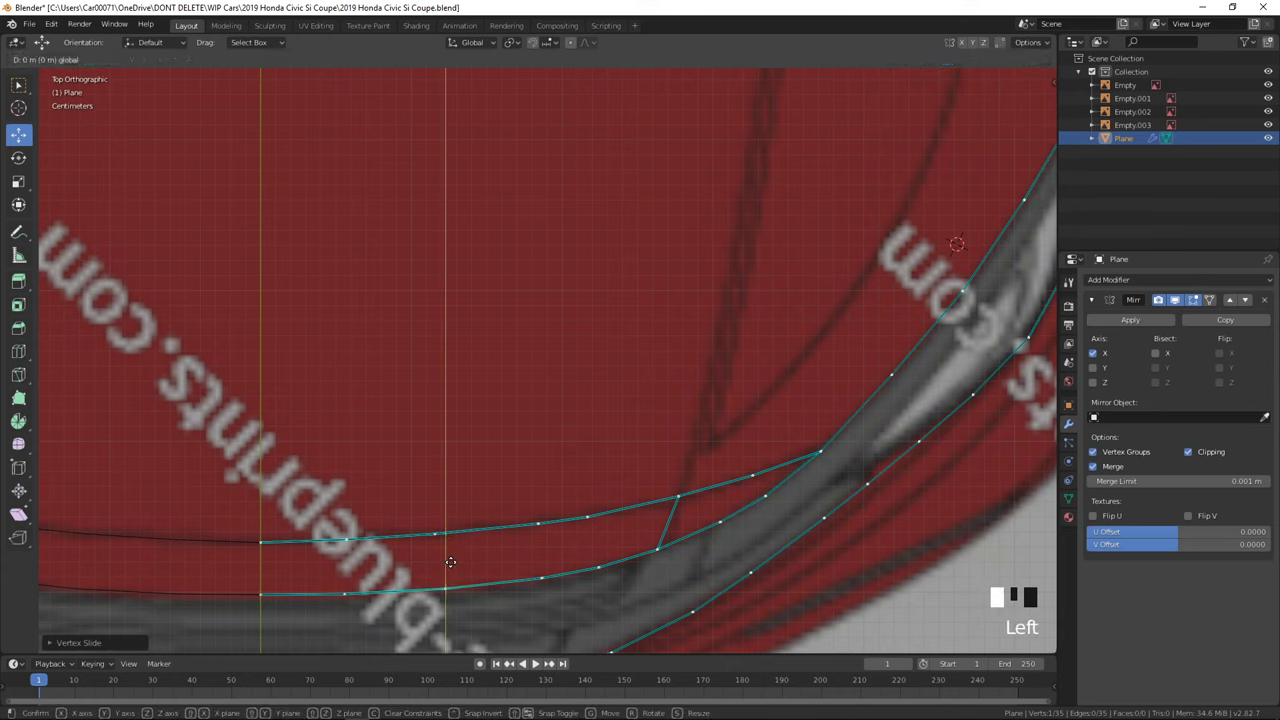
pyautogui.click(449, 563)
pyautogui.press('Tab')
pyautogui.press('Tab')
pyautogui.press('Tab')
# - Select the two neighbouring hood-seam vertices before the crease and adjust their Y position to smooth the curve
pyautogui.rightClick(318, 547)
pyautogui.press('Tab')
pyautogui.press('Tab')
pyautogui.rightClick(588, 521)
pyautogui.keyDown('shift'); pyautogui.rightClick(541, 521); pyautogui.keyUp('shift')
pyautogui.click(565, 471)
pyautogui.moveTo(566, 471); pyautogui.dragTo(570, 475)
pyautogui.press('Tab')
# - Slide the second hood-seam vertex from the centreline outward and adjust its Y position in top view
pyautogui.press('Tab')
pyautogui.rightClick(433, 530)
pyautogui.press('g')
pyautogui.press('g')
pyautogui.click(445, 528)
pyautogui.moveTo(439, 498); pyautogui.dragTo(438, 502)
# - Try to fill the first face between the hood seam and grille edge beside the centreline
pyautogui.rightClick(265, 537)
pyautogui.keyDown('shift'); pyautogui.rightClick(263, 592); pyautogui.keyUp('shift')
pyautogui.keyDown('shift'); pyautogui.rightClick(343, 597); pyautogui.keyUp('shift')
pyautogui.keyDown('shift'); pyautogui.rightClick(347, 541); pyautogui.keyUp('shift')
pyautogui.press('f')
pyautogui.rightClick(347, 542)
pyautogui.keyDown('shift'); pyautogui.rightClick(340, 603); pyautogui.keyUp('shift')
pyautogui.press('f')
pyautogui.moveTo(512, 612); pyautogui.dragTo(200, 450, button='middle')
pyautogui.hotkey('ctrl', 'z')
pyautogui.hotkey('ctrl', 'z')
pyautogui.hotkey('ctrl', 'z')
pyautogui.hotkey('ctrl', 'z')
pyautogui.hotkey('ctrl', 'z')
pyautogui.hotkey('ctrl', 'z')
# - Connect the hood-seam and grille-edge vertices at the centreline with an edge and fill the first quad beside it
pyautogui.keyDown('shift'); pyautogui.rightClick(186, 457); pyautogui.keyUp('shift')
pyautogui.press('f')
pyautogui.keyDown('shift'); pyautogui.rightClick(285, 413); pyautogui.keyUp('shift')
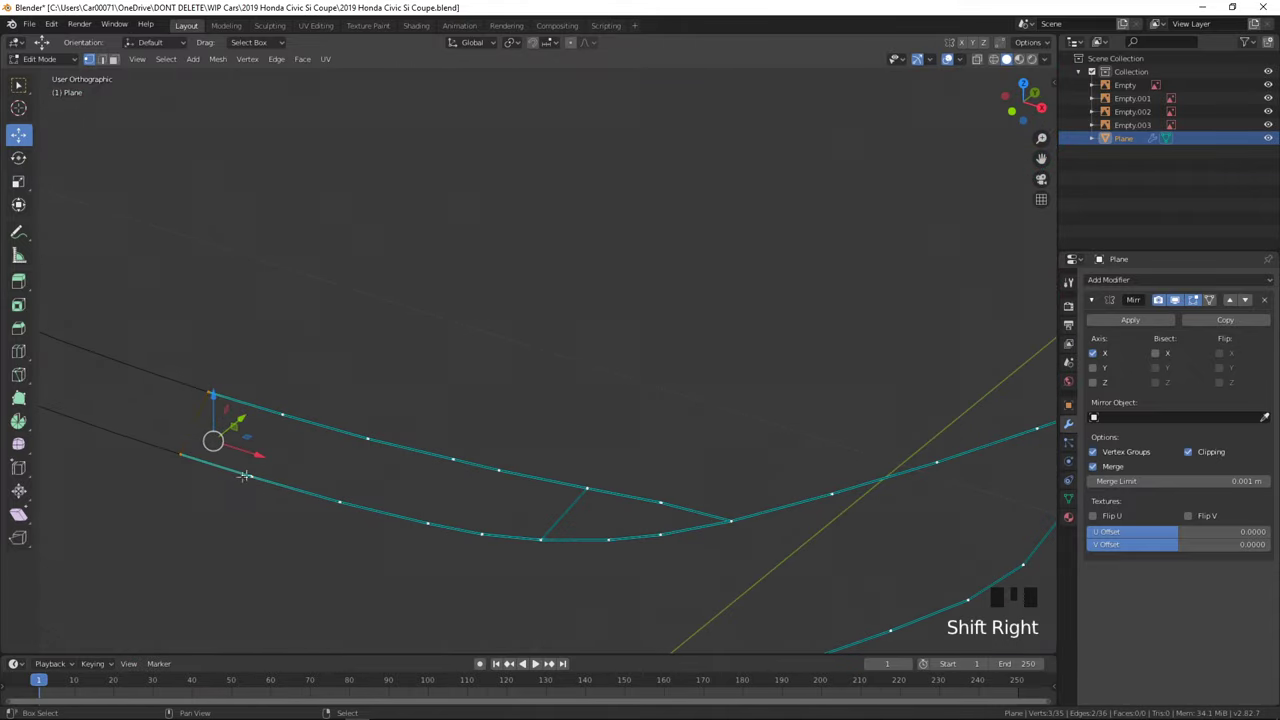
pyautogui.press('f')
# - Fill the strip between the hood seam and grille edge with quads outward to the hood-crease edge
pyautogui.rightClick(288, 412)
pyautogui.scroll(-3, 286, 514)
pyautogui.moveTo(286, 514); pyautogui.dragTo(394, 537, button='middle')
pyautogui.scroll(-1, 394, 537)
pyautogui.scroll(2, 432, 517)
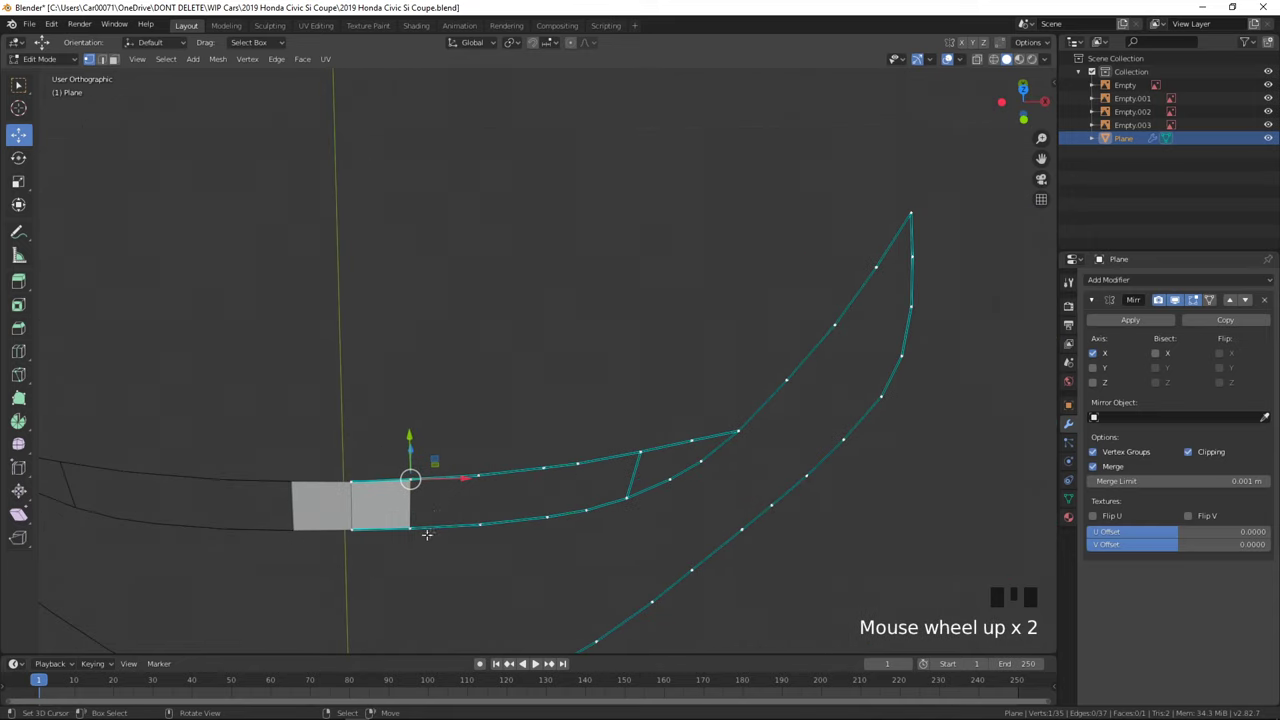
pyautogui.keyDown('shift'); pyautogui.rightClick(412, 537); pyautogui.keyUp('shift')
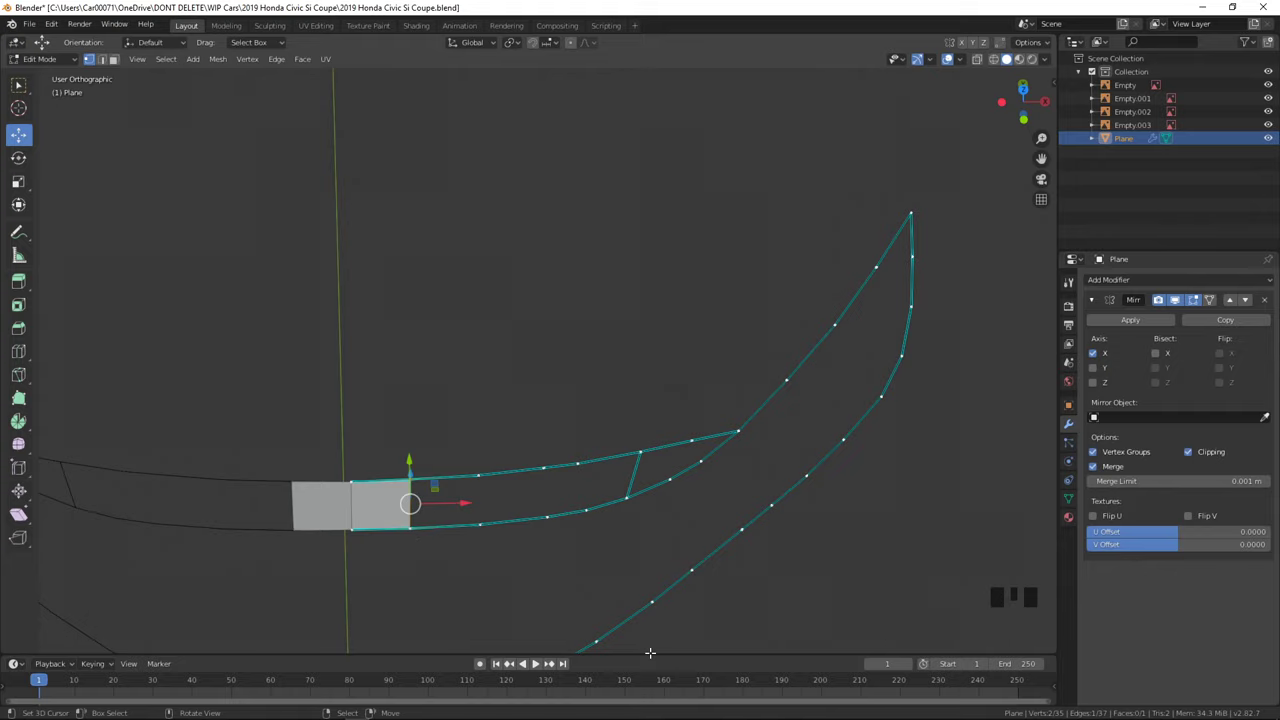
pyautogui.press('f')
pyautogui.press('f')
pyautogui.press('f')
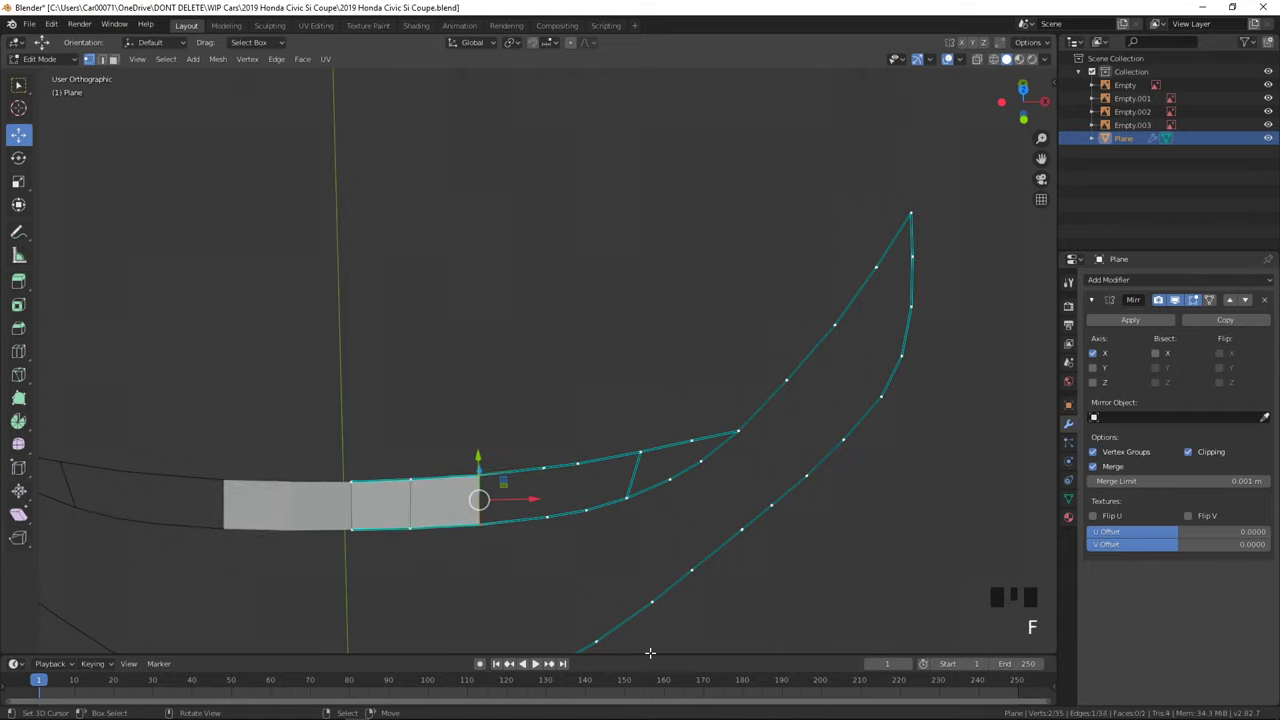
pyautogui.press('f')
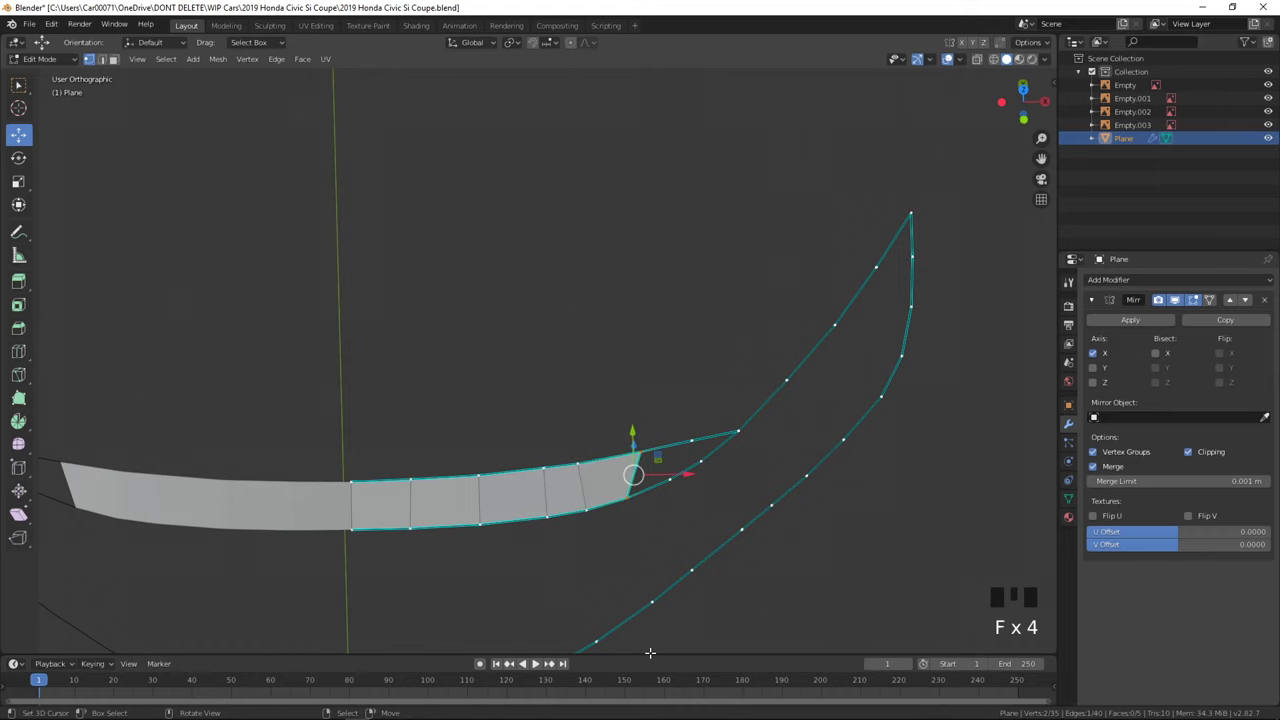
# - Try to fill the tapering gap beyond the hood-crease edge with faces
pyautogui.press('KP_1')
pyautogui.scroll(2, 650, 652)
pyautogui.keyDown('shift'); pyautogui.moveTo(650, 652); pyautogui.dragTo(547, 581, button='middle'); pyautogui.keyUp('shift')
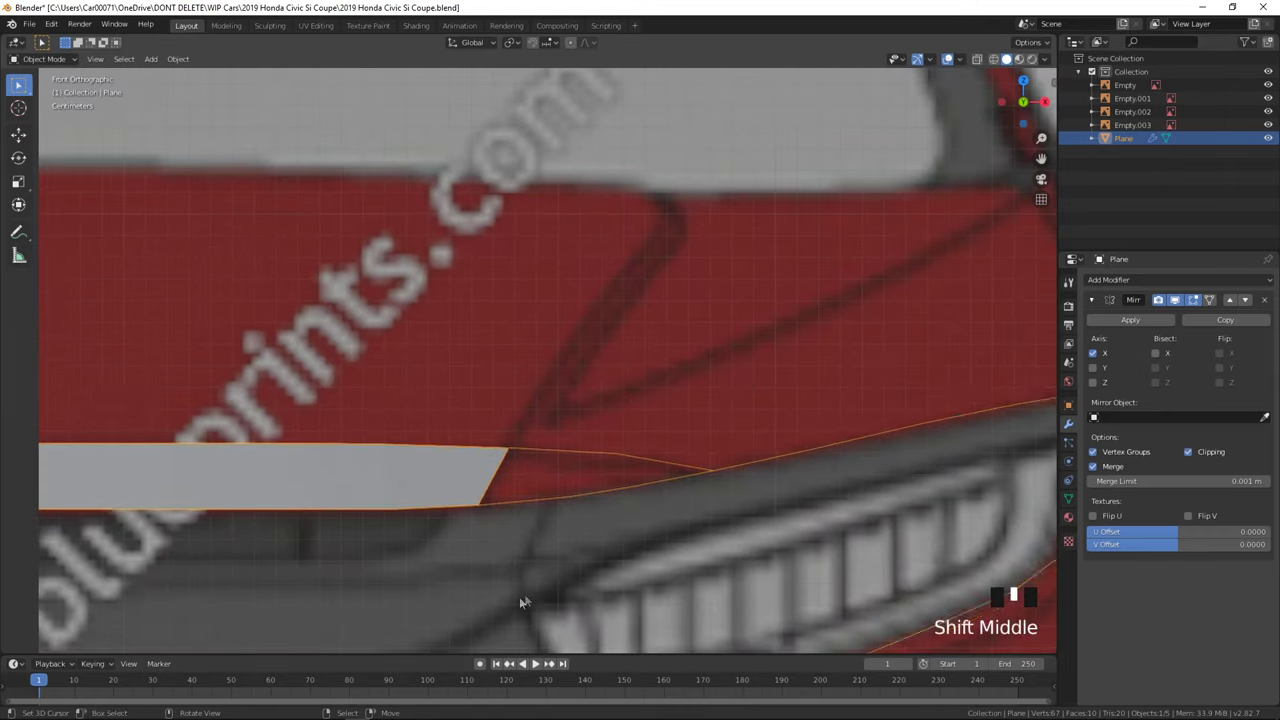
pyautogui.press('f')
pyautogui.press('f')
pyautogui.press('f')
pyautogui.hotkey('ctrl', 'z')
pyautogui.hotkey('ctrl', 'z')
pyautogui.moveTo(580, 520); pyautogui.dragTo(500, 533, button='middle')
pyautogui.press('Tab')
pyautogui.moveTo(660, 540); pyautogui.dragTo(592, 510, button='middle')
pyautogui.hotkey('ctrl', 'z')
pyautogui.hotkey('ctrl', 'z')
pyautogui.hotkey('ctrl', 'z')
# - Fill the tapering gap beyond the hood-crease edge with faces up to its pointed outer end
pyautogui.press('f')
pyautogui.press('f')
pyautogui.press('Tab')
pyautogui.press('Tab')
pyautogui.hotkey('ctrl', 'z')
pyautogui.press('Tab')
pyautogui.press('Tab')
pyautogui.press('Tab')
pyautogui.click(608, 433)
pyautogui.scroll(2, 646, 434)
pyautogui.scroll(-2, 435, 459)
pyautogui.press('Tab')
# - Select the entire mesh and bring up the shortcut options for the Smooth Faces shading command
pyautogui.press('a')
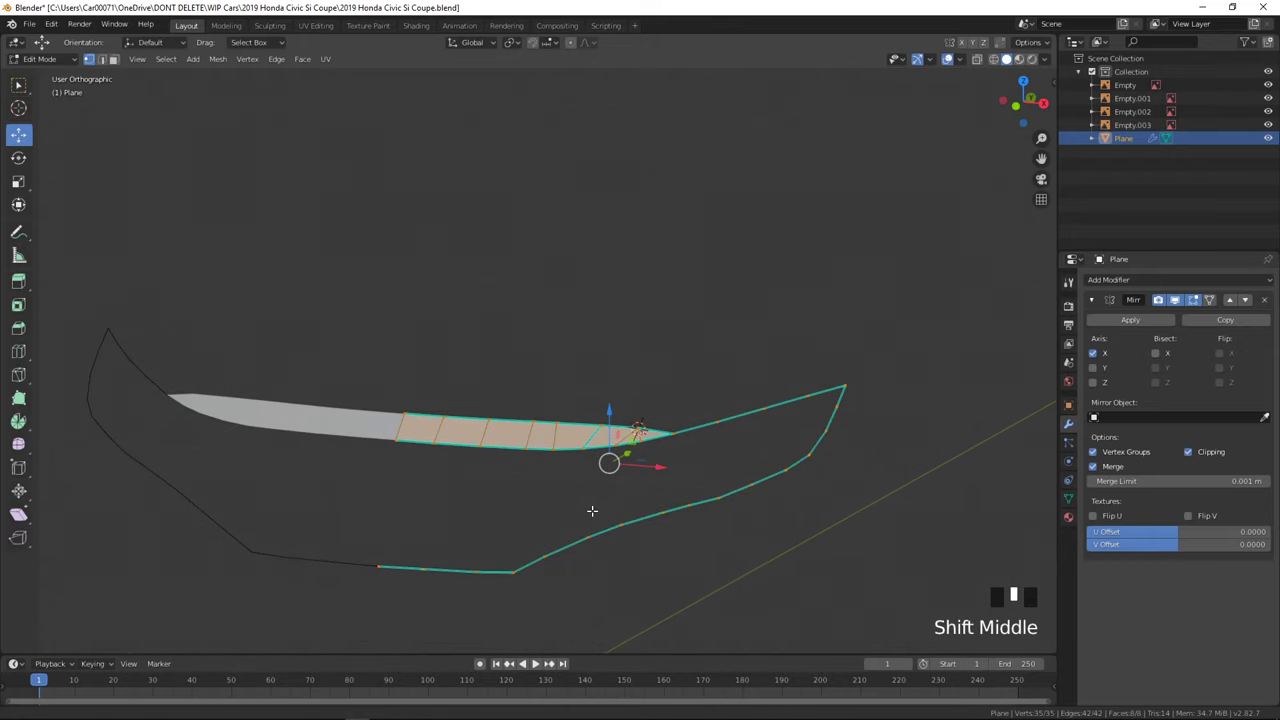
pyautogui.click(226, 58)
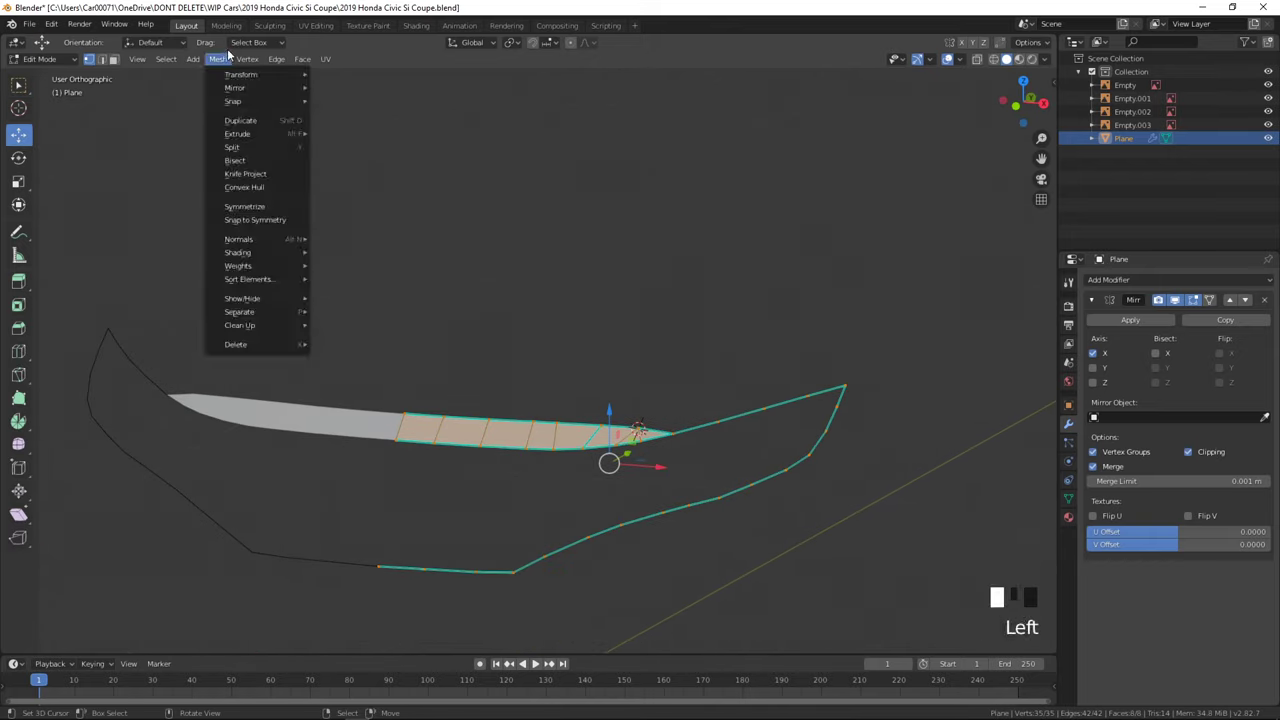
pyautogui.click(226, 58)
pyautogui.click(210, 60)
pyautogui.moveTo(247, 58)
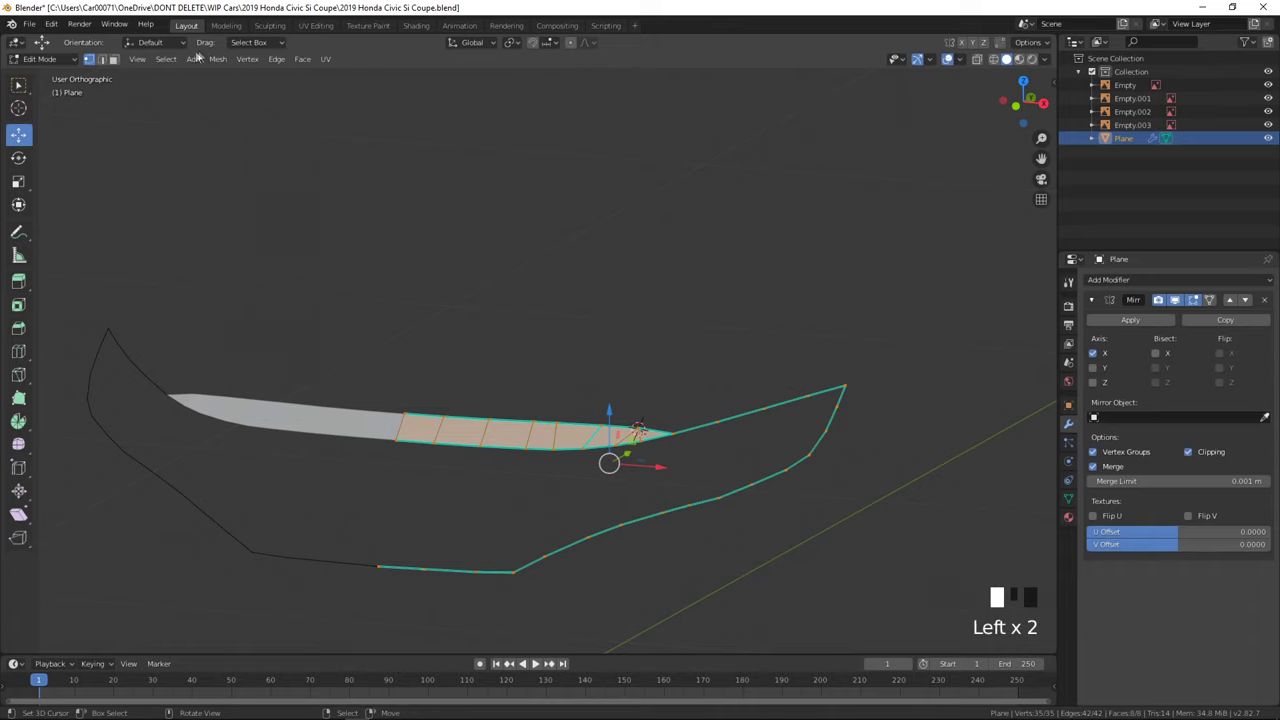
pyautogui.click(213, 60)
pyautogui.moveTo(268, 256)
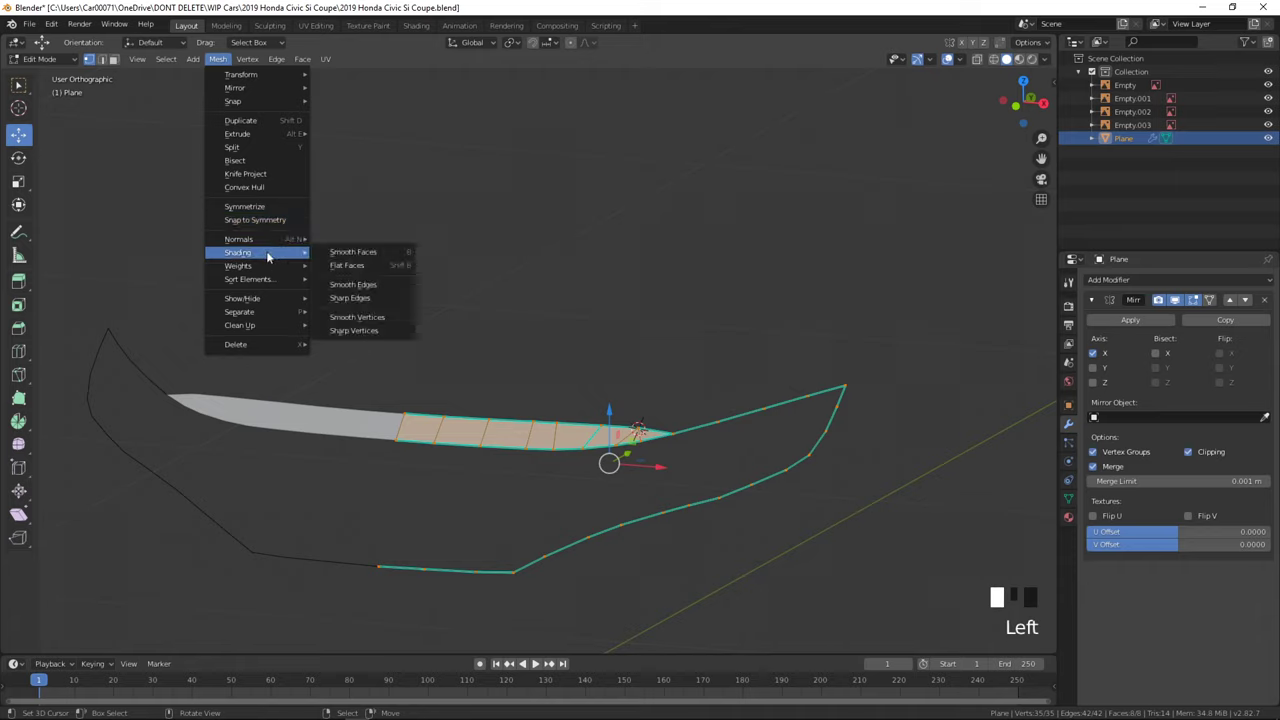
pyautogui.rightClick(341, 253)
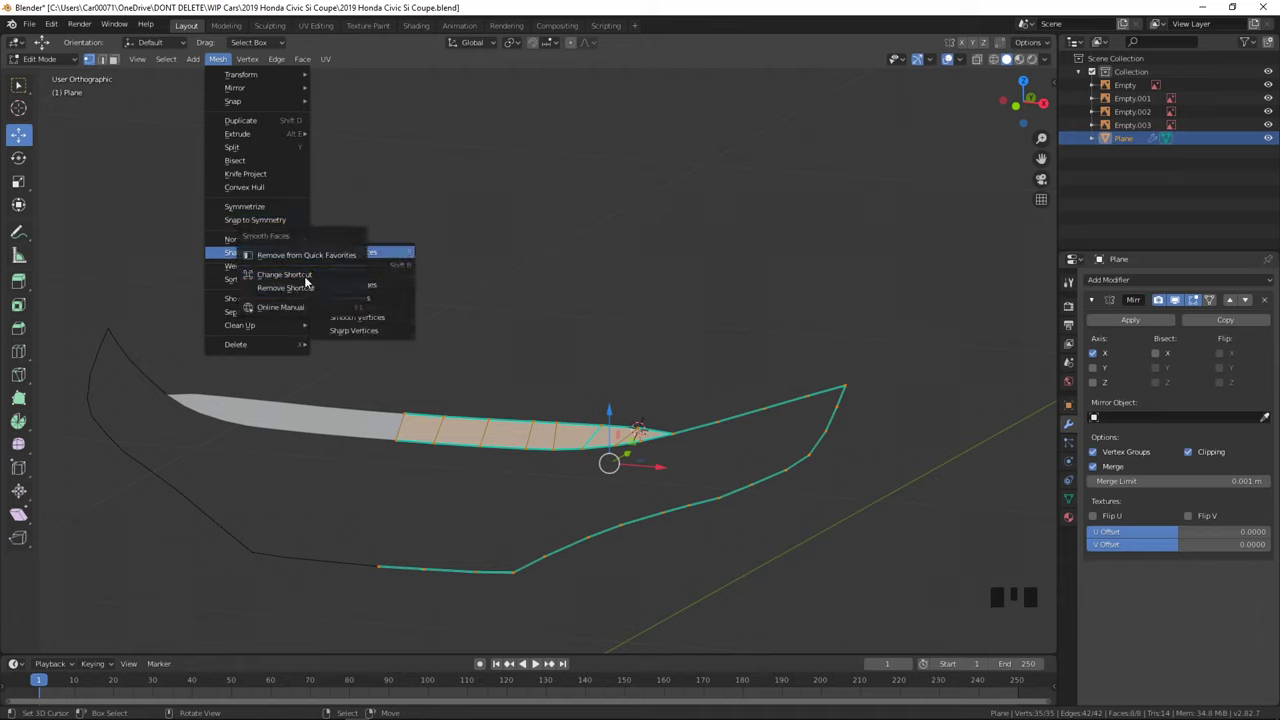
pyautogui.click(341, 297)
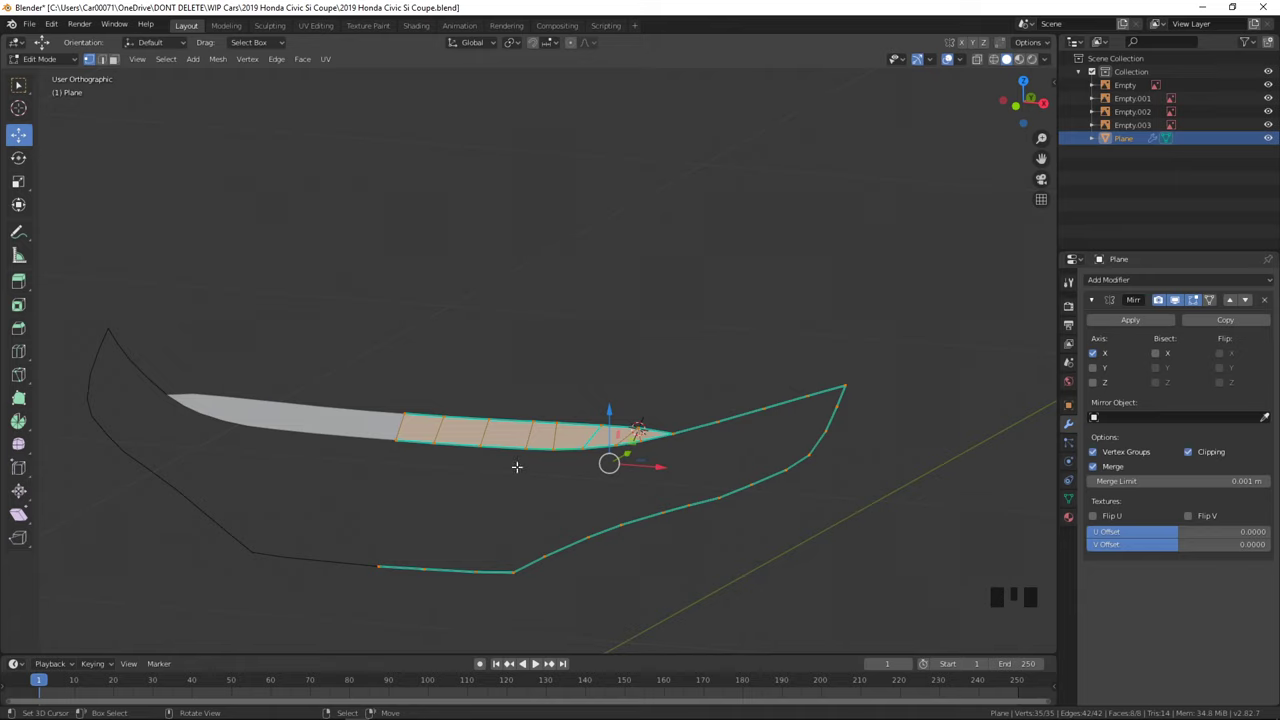
# - Examine the smooth-shaded strip above the grille in object mode from several angles and under different viewport shading modes
pyautogui.moveTo(517, 467)
pyautogui.mouseDown(button='middle')
pyautogui.moveTo(614, 474)
pyautogui.moveTo(634, 494)
pyautogui.moveTo(511, 507)
pyautogui.mouseUp(button='middle')
pyautogui.press('Tab')
pyautogui.hotkey('alt', 'a')
pyautogui.press('z')
pyautogui.click(560, 584)
pyautogui.moveTo(627, 550); pyautogui.dragTo(560, 494, button='middle')
pyautogui.press('z')
pyautogui.click(774, 541)
pyautogui.keyDown('shift'); pyautogui.moveTo(687, 545); pyautogui.dragTo(567, 479, button='middle'); pyautogui.keyUp('shift')
pyautogui.press('a')
pyautogui.hotkey('alt', 'a')
pyautogui.scroll(2, 530, 500)
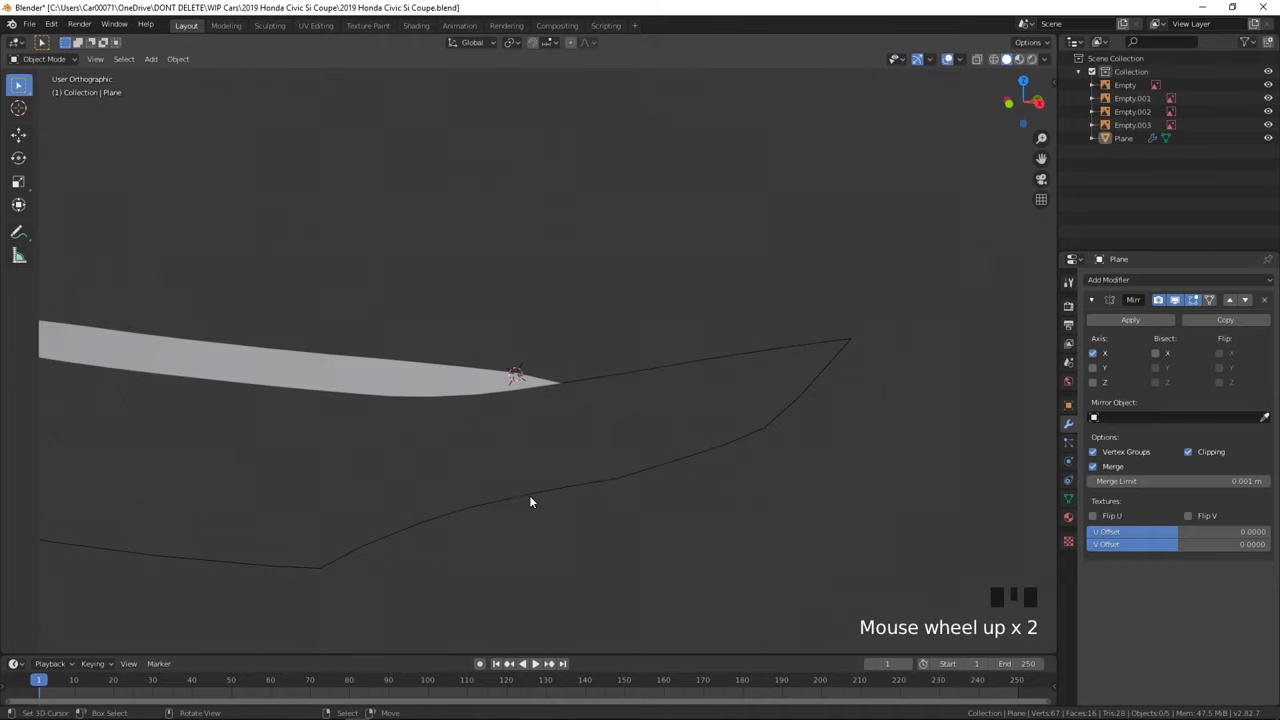
pyautogui.scroll(-1, 560, 520)
pyautogui.moveTo(591, 543)
pyautogui.mouseDown(button='middle')
pyautogui.moveTo(608, 543)
pyautogui.moveTo(604, 500)
pyautogui.moveTo(653, 498)
pyautogui.mouseUp(button='middle')
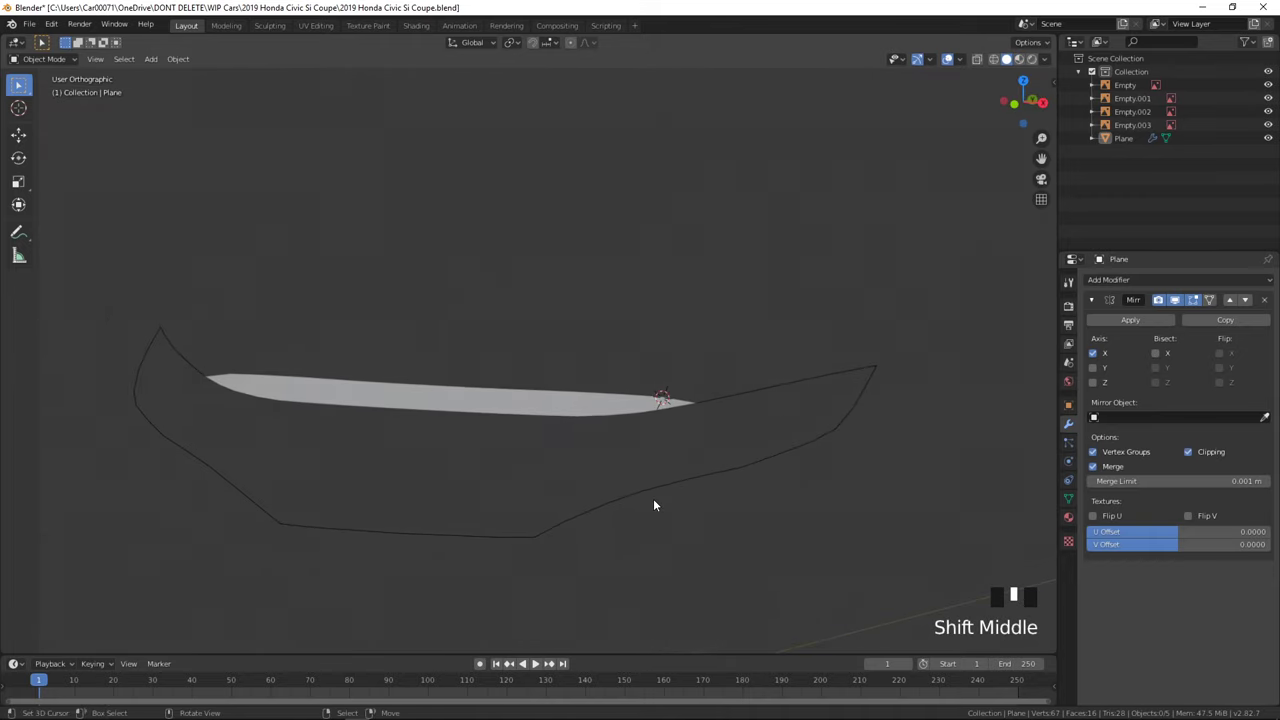
# - Switch the viewport to Material Preview shading and light it with the urban_street_03_16k.hdr studio light
pyautogui.press('z')
pyautogui.click(648, 577)
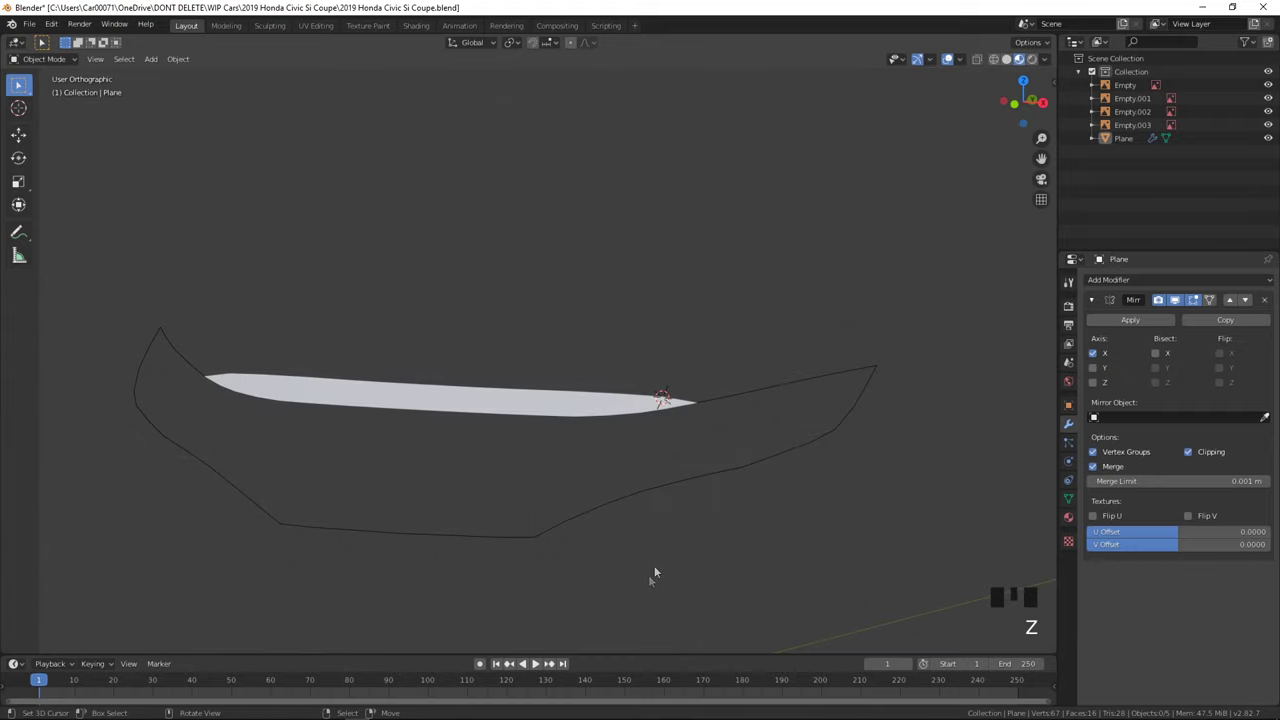
pyautogui.click(1046, 59)
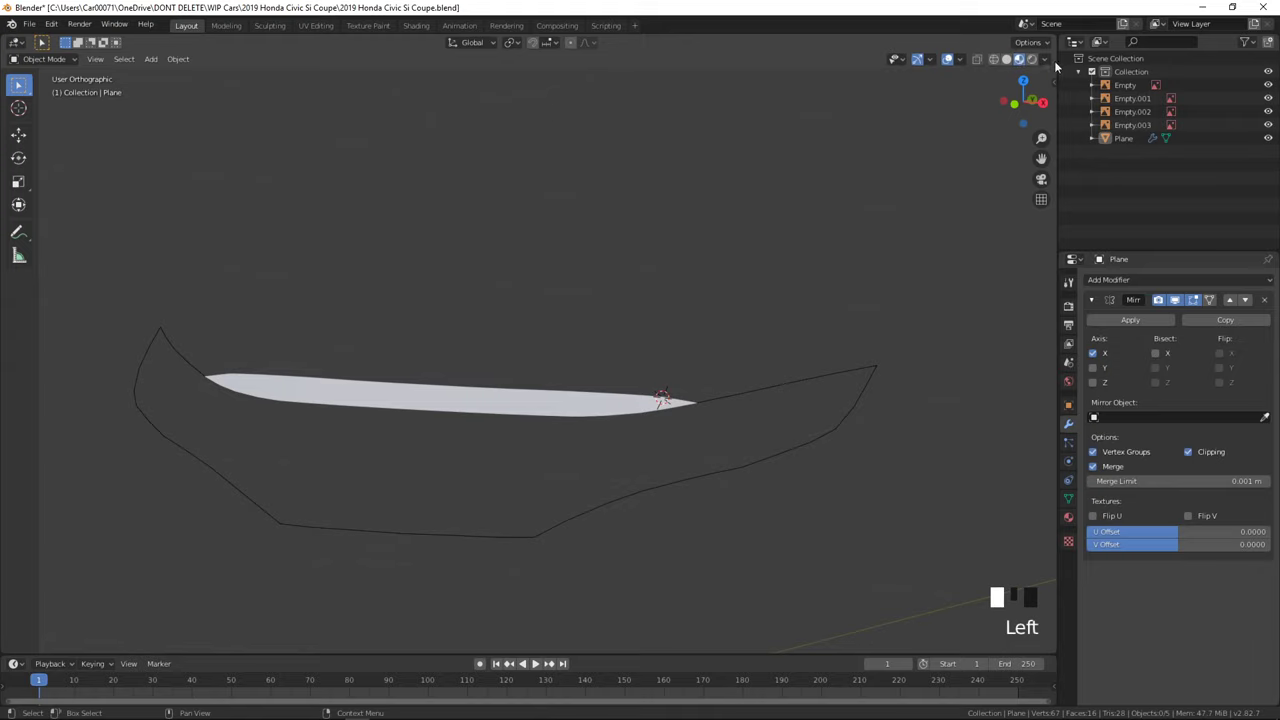
pyautogui.click(1045, 59)
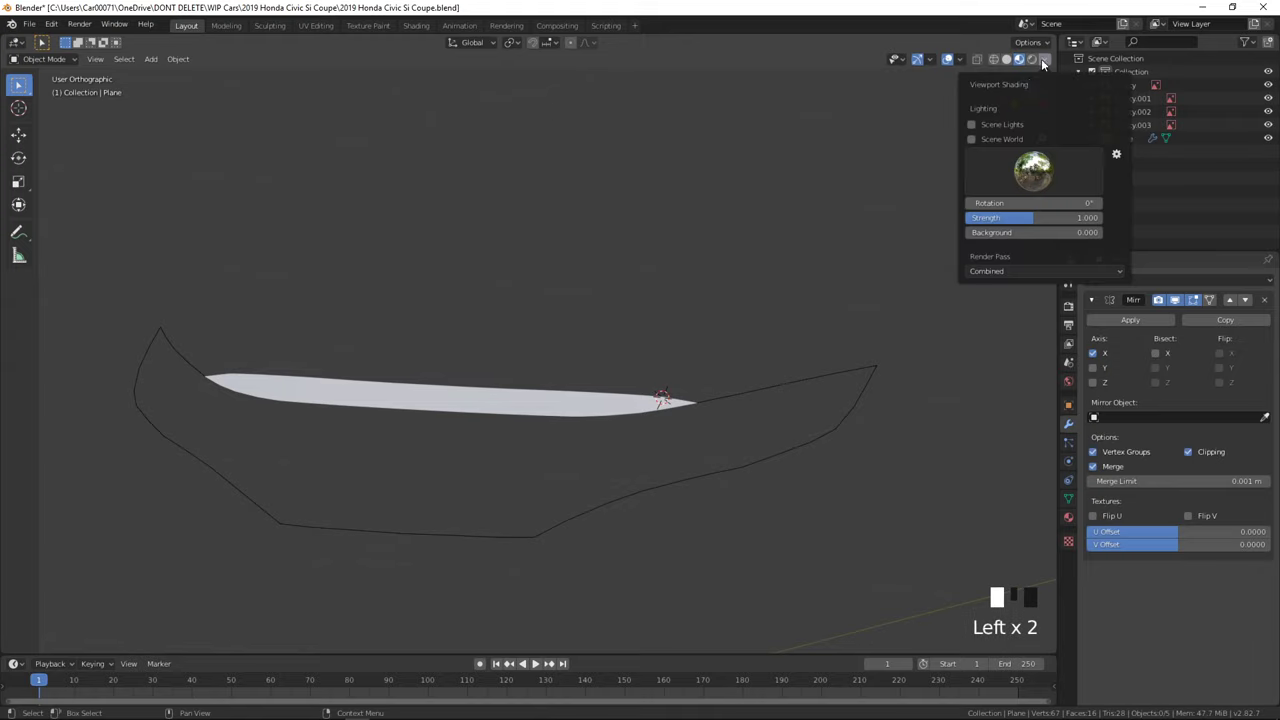
pyautogui.click(1021, 176)
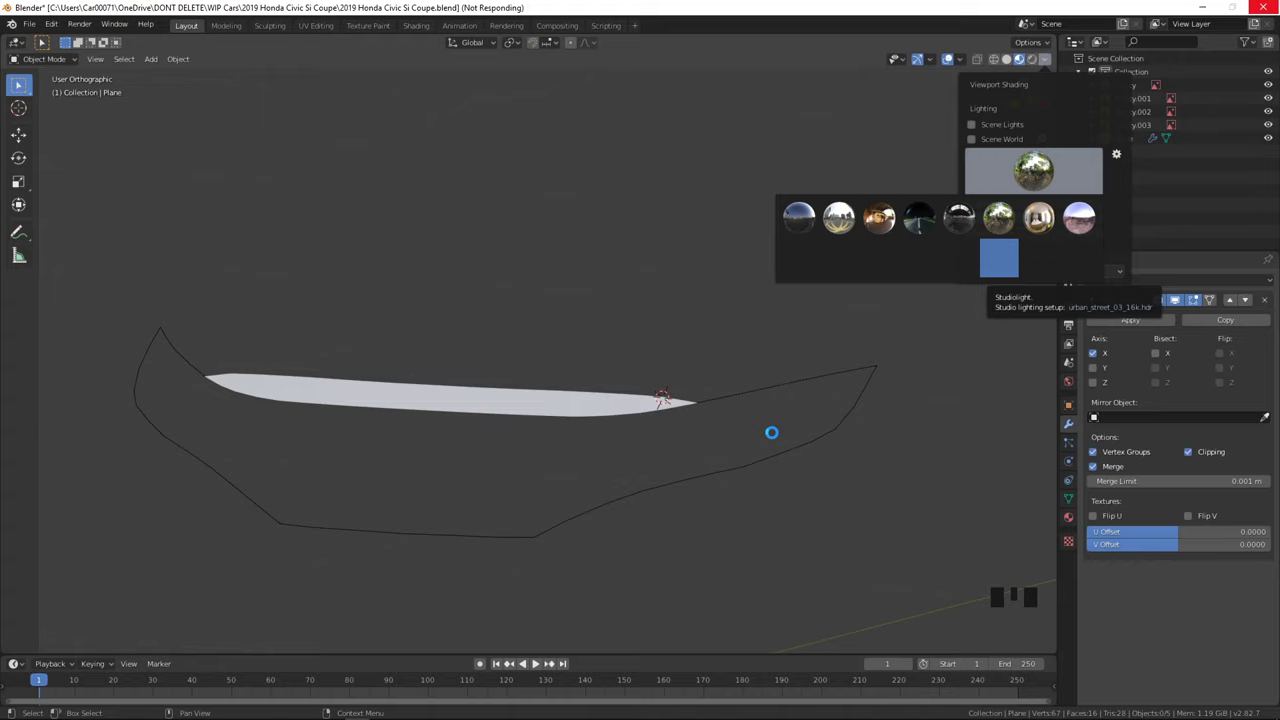
pyautogui.click(1045, 59)
pyautogui.click(1025, 204)
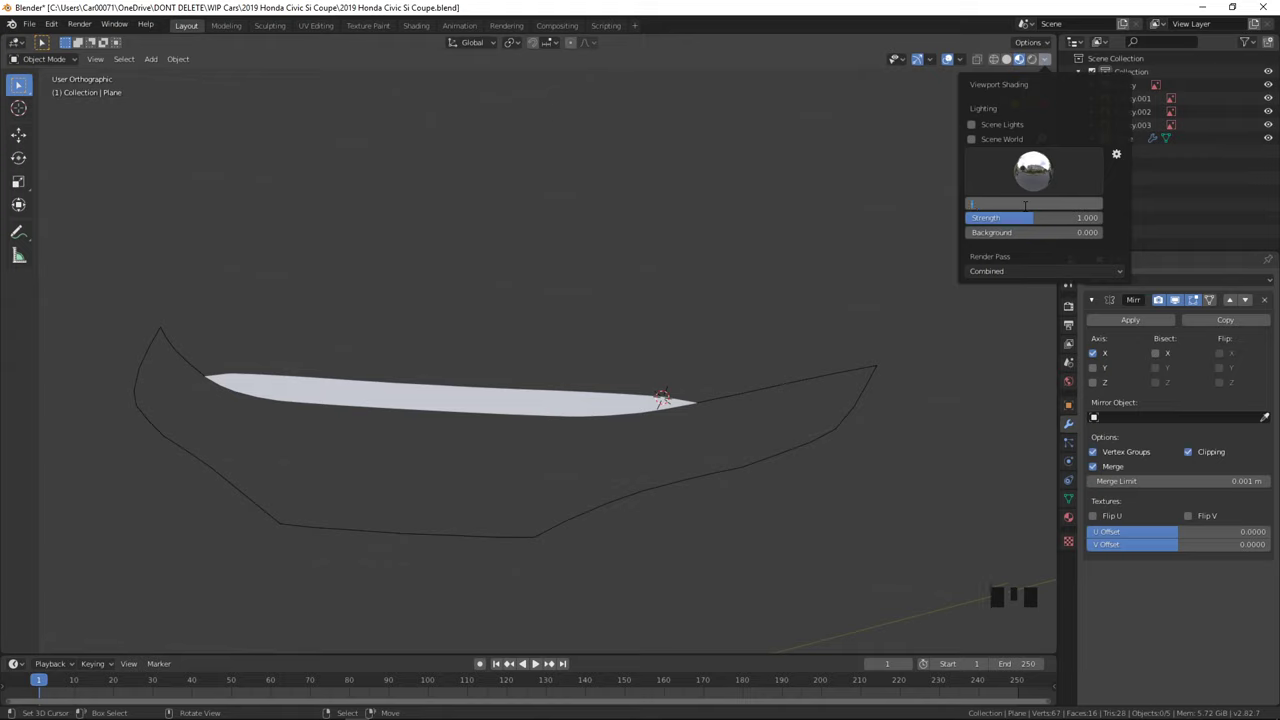
pyautogui.press('BackSpace')
# - Select the whole Plane mesh in edit mode and add a new material named Red Paint
pyautogui.moveTo(520, 395)
pyautogui.mouseDown(button='middle')
pyautogui.moveTo(752, 439)
pyautogui.moveTo(806, 394)
pyautogui.moveTo(854, 443)
pyautogui.moveTo(920, 589)
pyautogui.moveTo(855, 593)
pyautogui.mouseUp(button='middle')
pyautogui.scroll(3, 614, 408)
pyautogui.press('Tab')
pyautogui.press('a')
pyautogui.press('a')
pyautogui.press('a')
pyautogui.press('a')
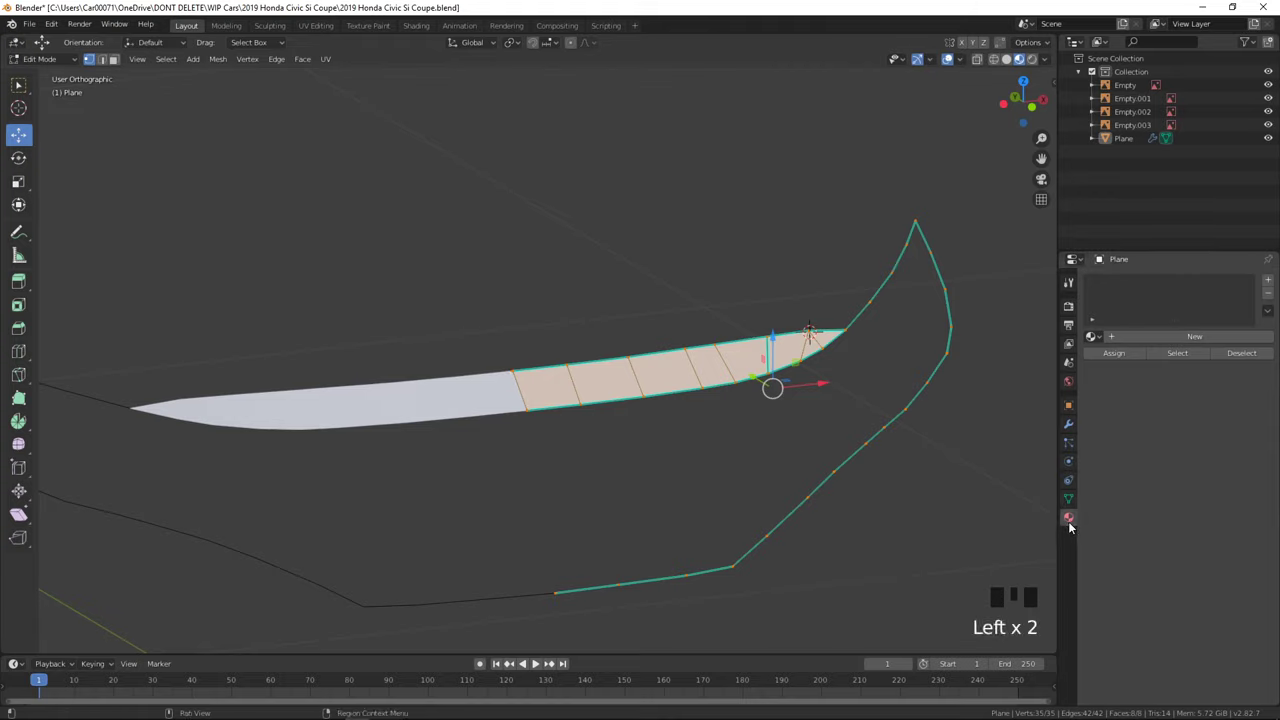
pyautogui.click(1166, 337)
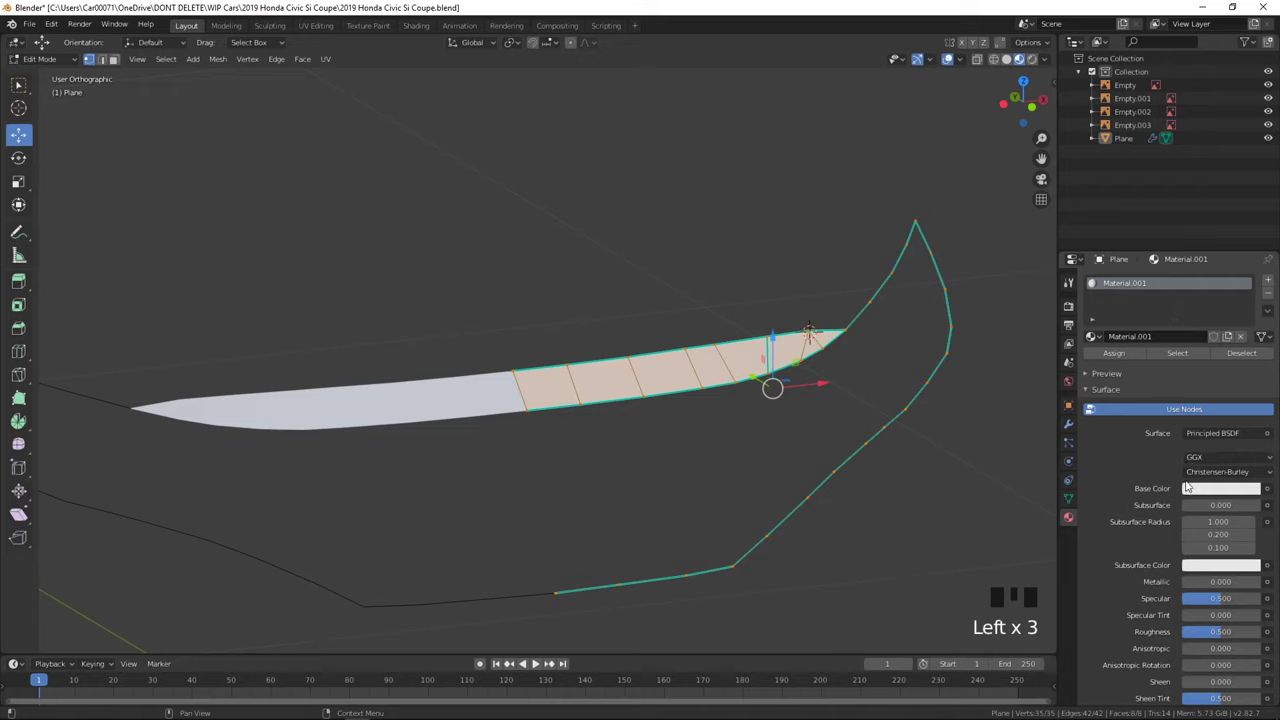
pyautogui.click(1123, 283)
pyautogui.doubleClick(1123, 283)
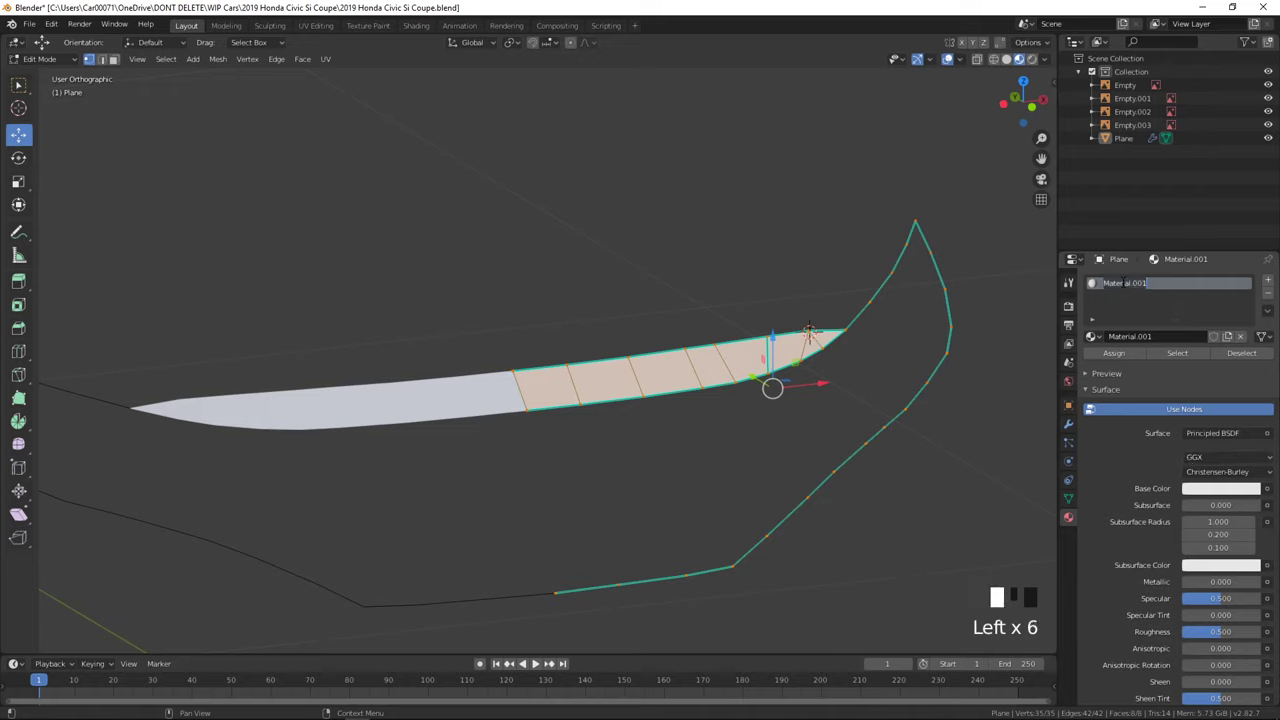
pyautogui.write('Red Paint')
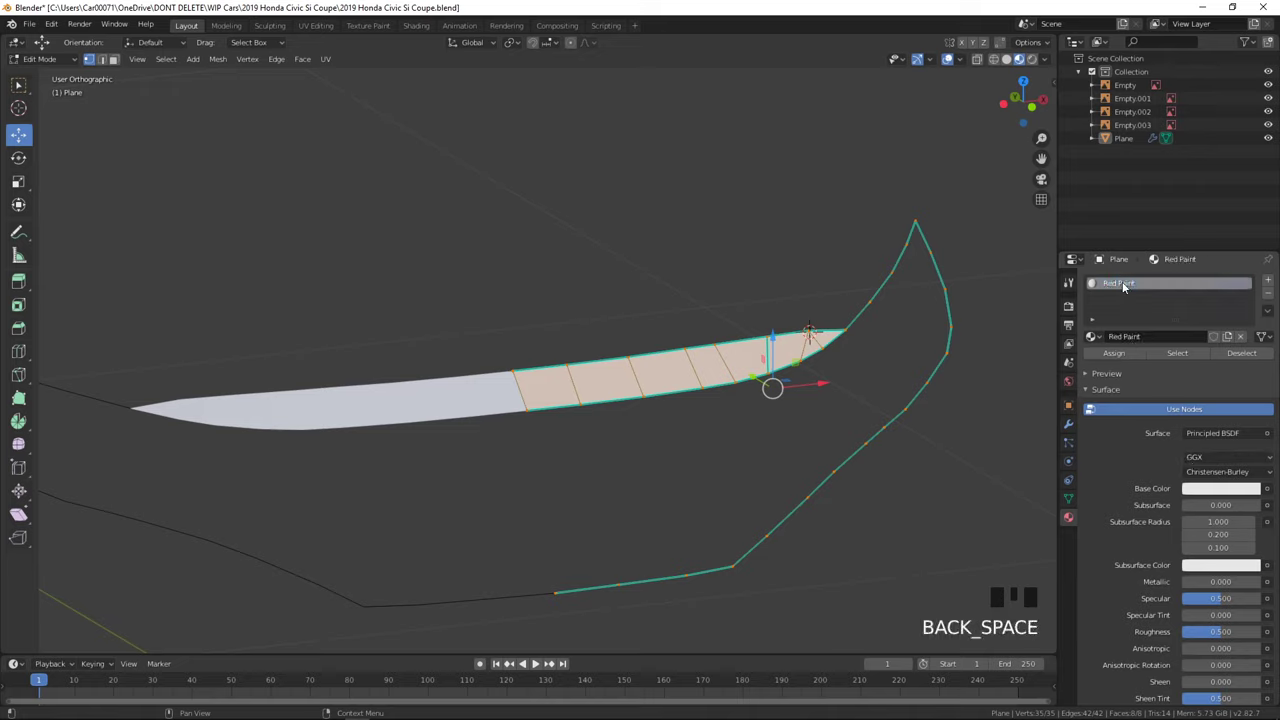
# - Set Red Paint's base color to a red like the reference car photo, with hue 0.988, saturation 1.000 and value 0.906
pyautogui.click(1221, 488)
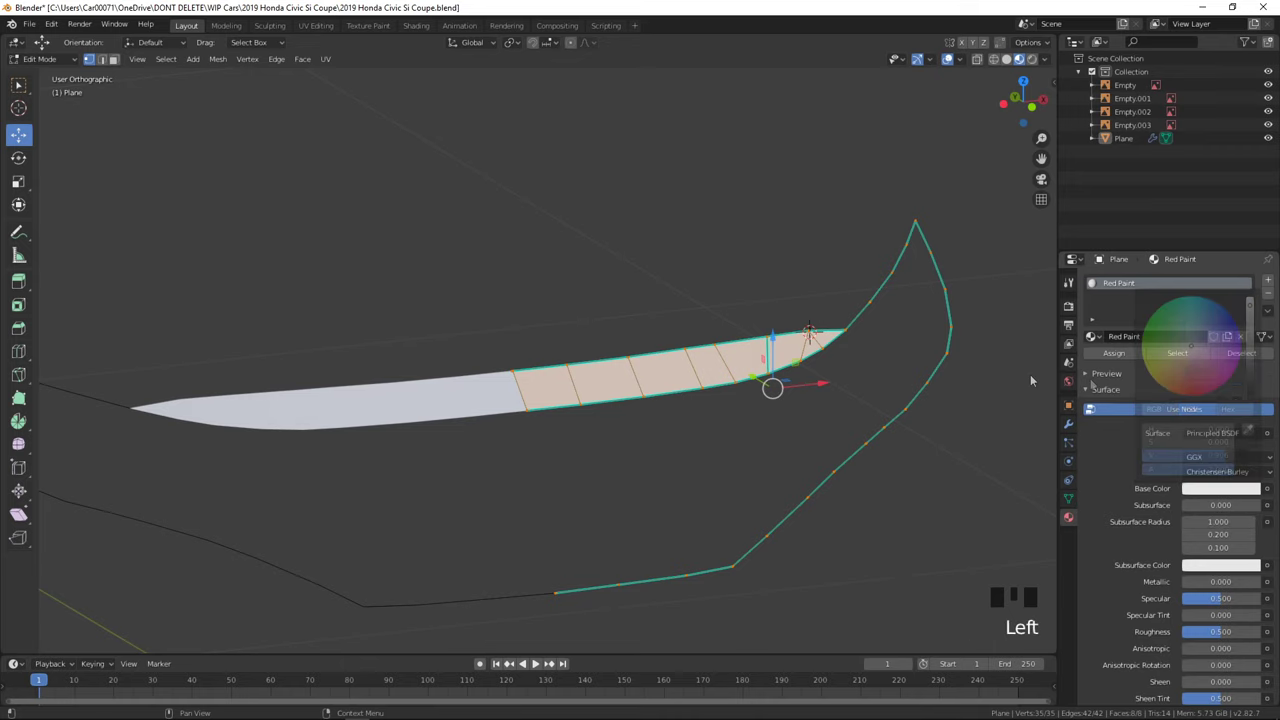
pyautogui.hotkey('alt', 'Tab')
pyautogui.scroll(1, 505, 370)
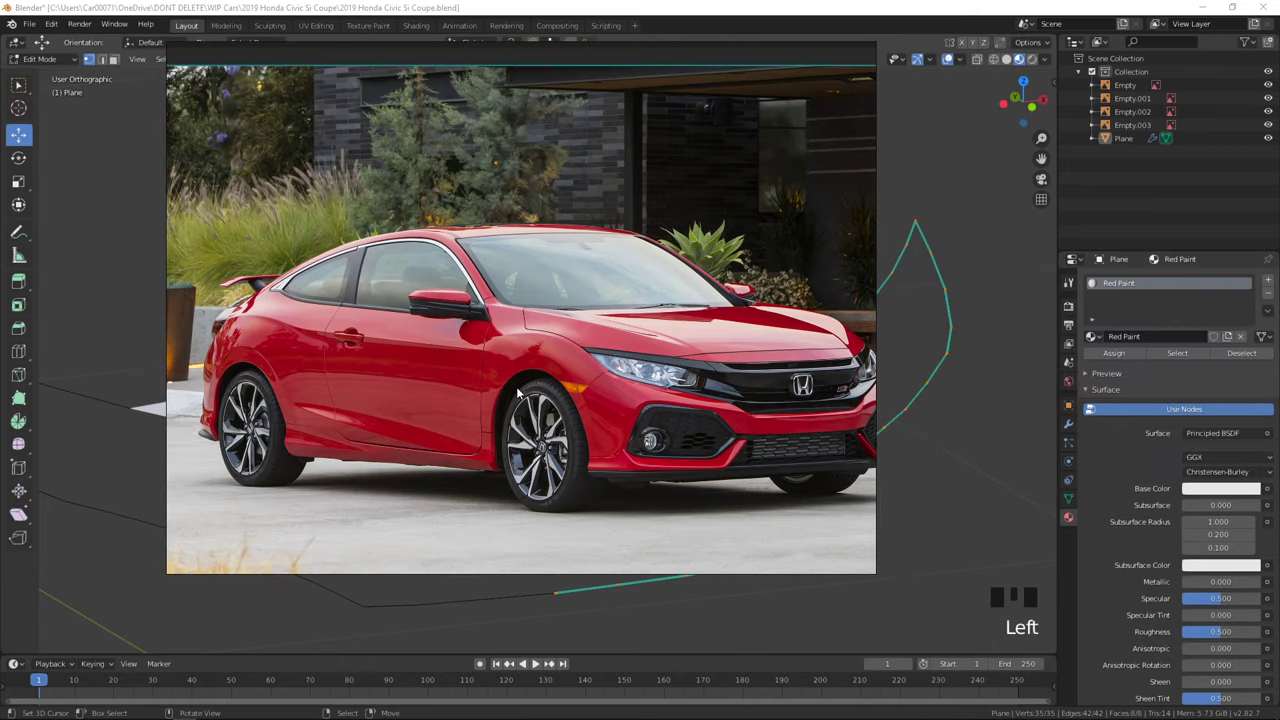
pyautogui.click(804, 637)
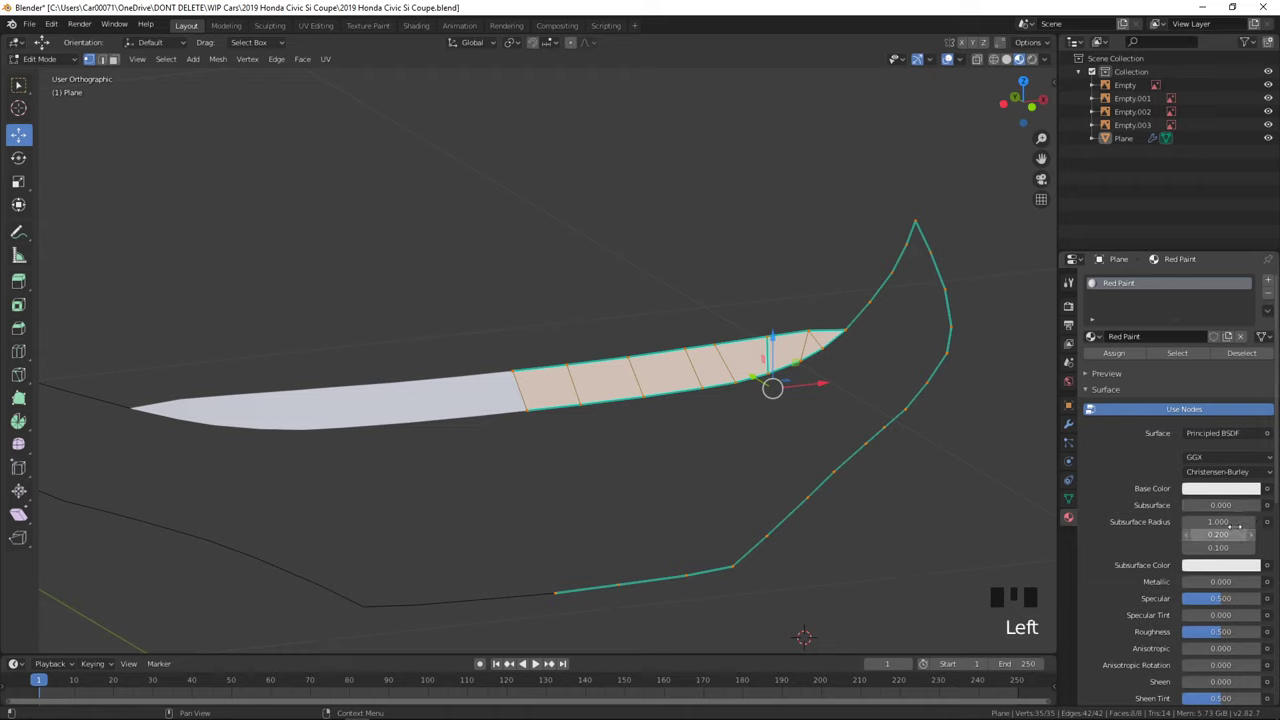
pyautogui.click(1231, 490)
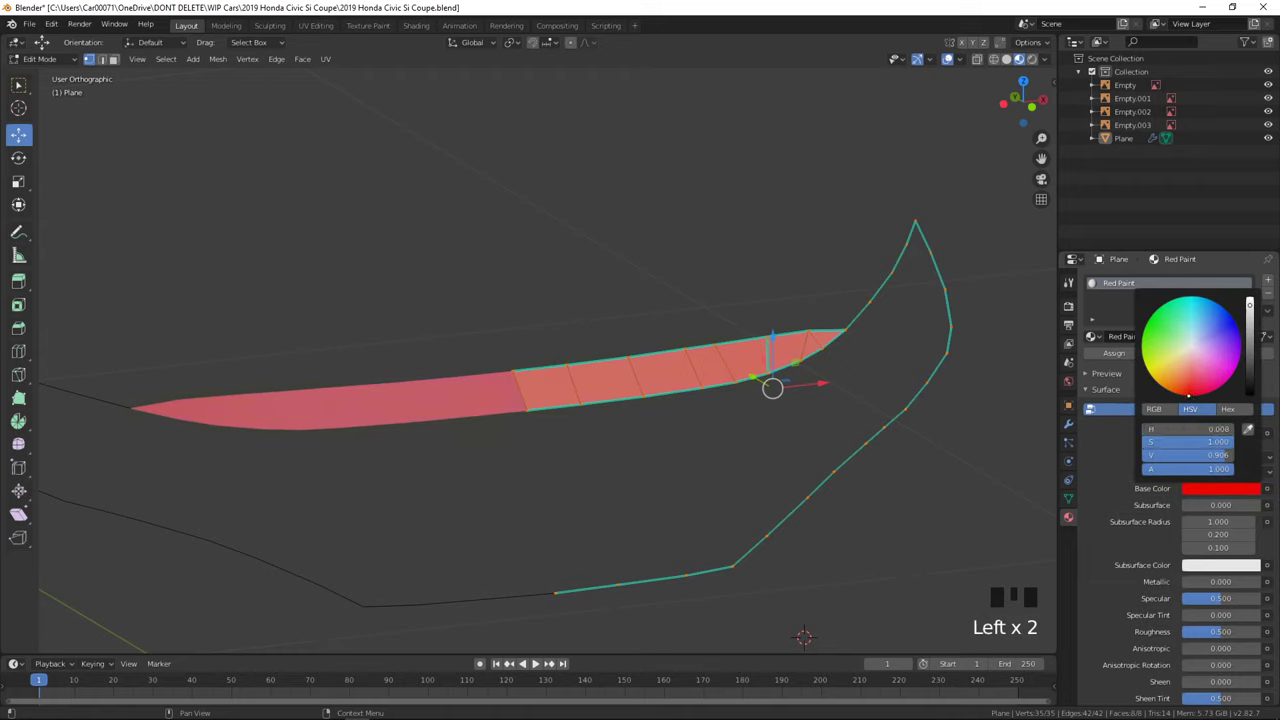
pyautogui.click(1196, 393)
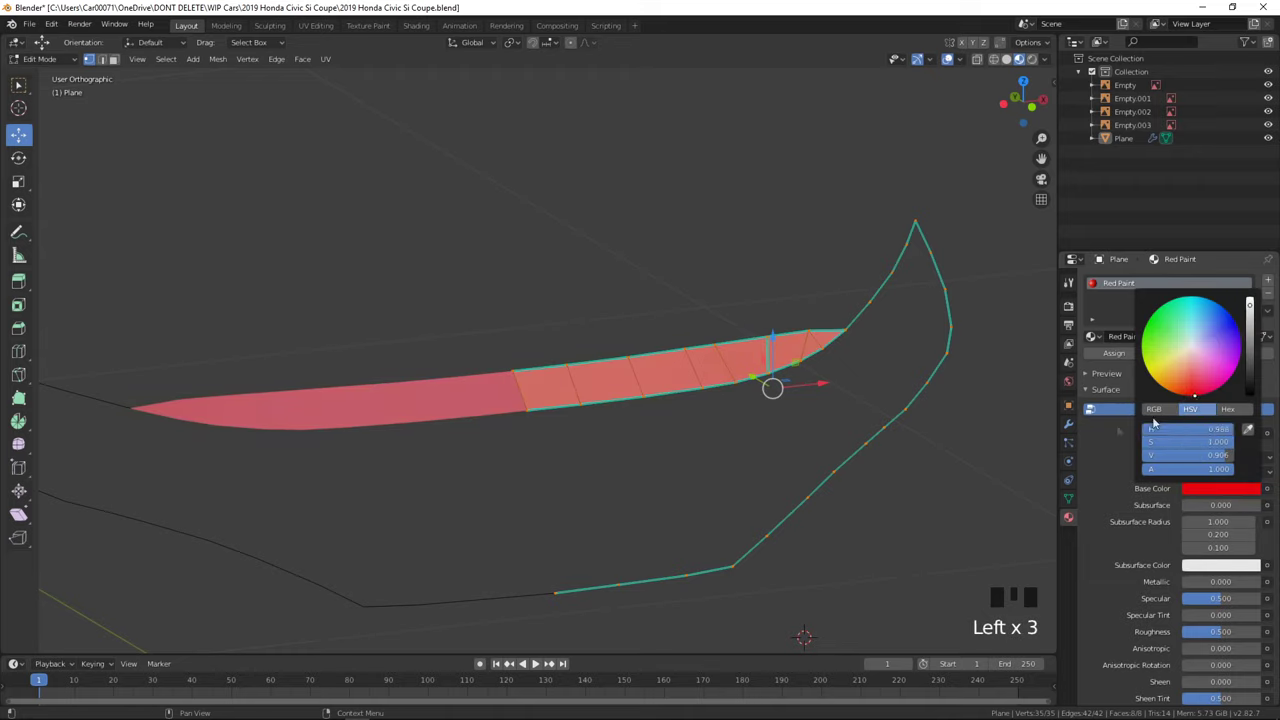
# - Set both Metallic and Clearcoat of the Red Paint material to 1.000
pyautogui.scroll(-8, 1157, 526)
pyautogui.moveTo(1186, 371); pyautogui.dragTo(1261, 371)
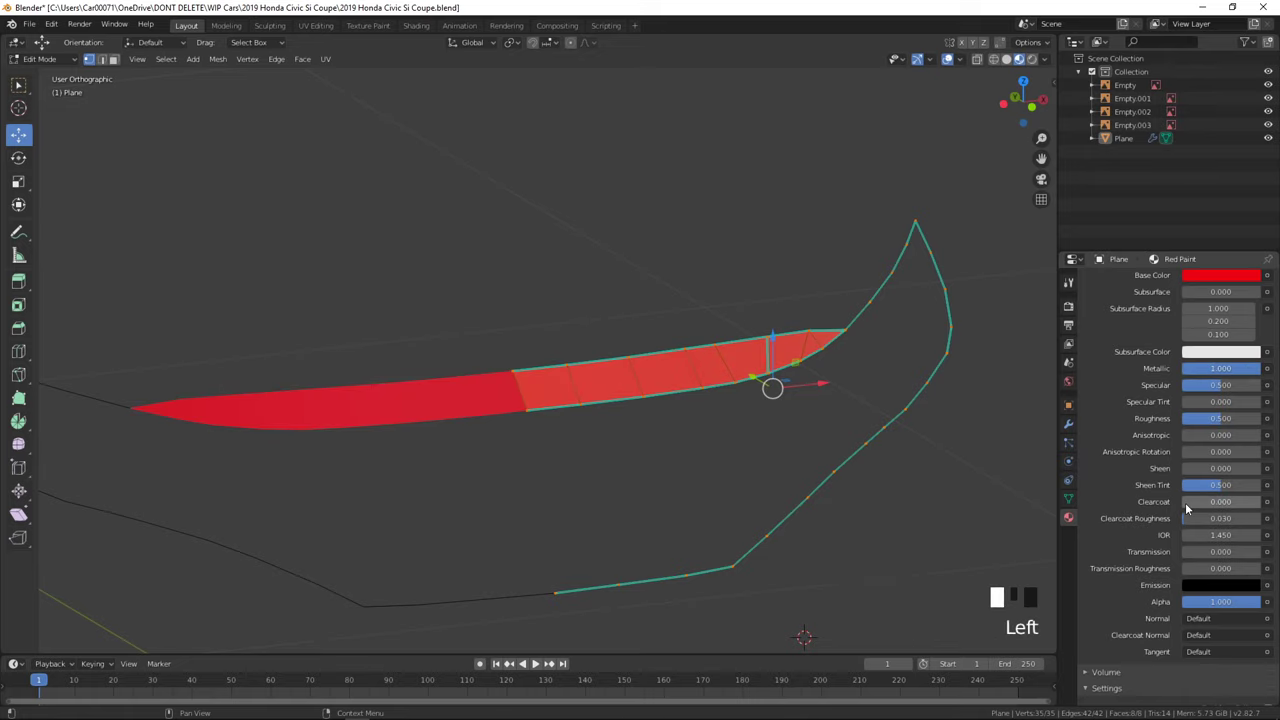
pyautogui.moveTo(1186, 505); pyautogui.dragTo(1244, 504)
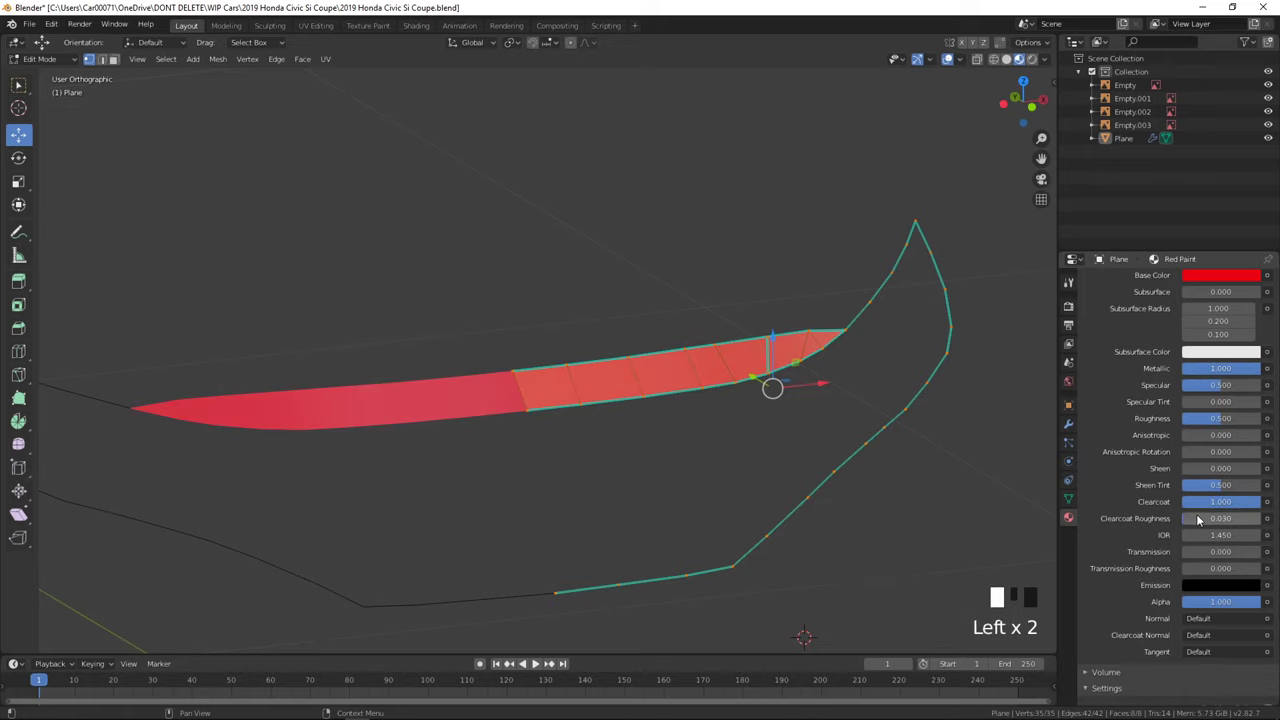
# - Save the file and examine the red strip's reflections in object mode under the urban_street_03_16k.hdr studio light
pyautogui.press('Tab')
pyautogui.moveTo(560, 480)
pyautogui.mouseDown(button='middle')
pyautogui.moveTo(787, 489)
pyautogui.moveTo(779, 477)
pyautogui.moveTo(811, 588)
pyautogui.moveTo(742, 575)
pyautogui.moveTo(831, 571)
pyautogui.moveTo(803, 574)
pyautogui.moveTo(872, 520)
pyautogui.mouseUp(button='middle')
pyautogui.press('z')
pyautogui.hotkey('ctrl', 's')
pyautogui.click(1044, 58)
pyautogui.click(1033, 170)
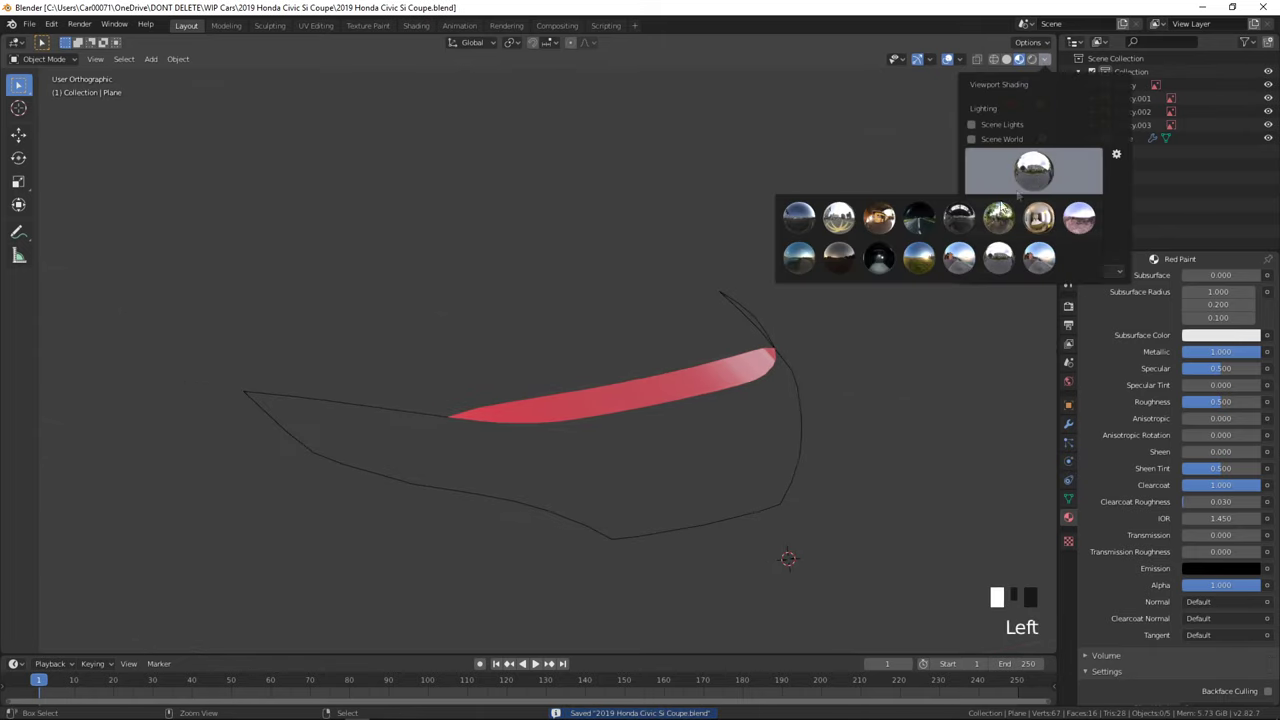
pyautogui.click(1000, 259)
pyautogui.moveTo(870, 453)
pyautogui.mouseDown(button='middle')
pyautogui.moveTo(764, 478)
pyautogui.moveTo(945, 486)
pyautogui.moveTo(903, 521)
pyautogui.mouseUp(button='middle')
pyautogui.hotkey('ctrl', 's')
pyautogui.scroll(2, 940, 489)
pyautogui.press('Tab')
pyautogui.press('Tab')
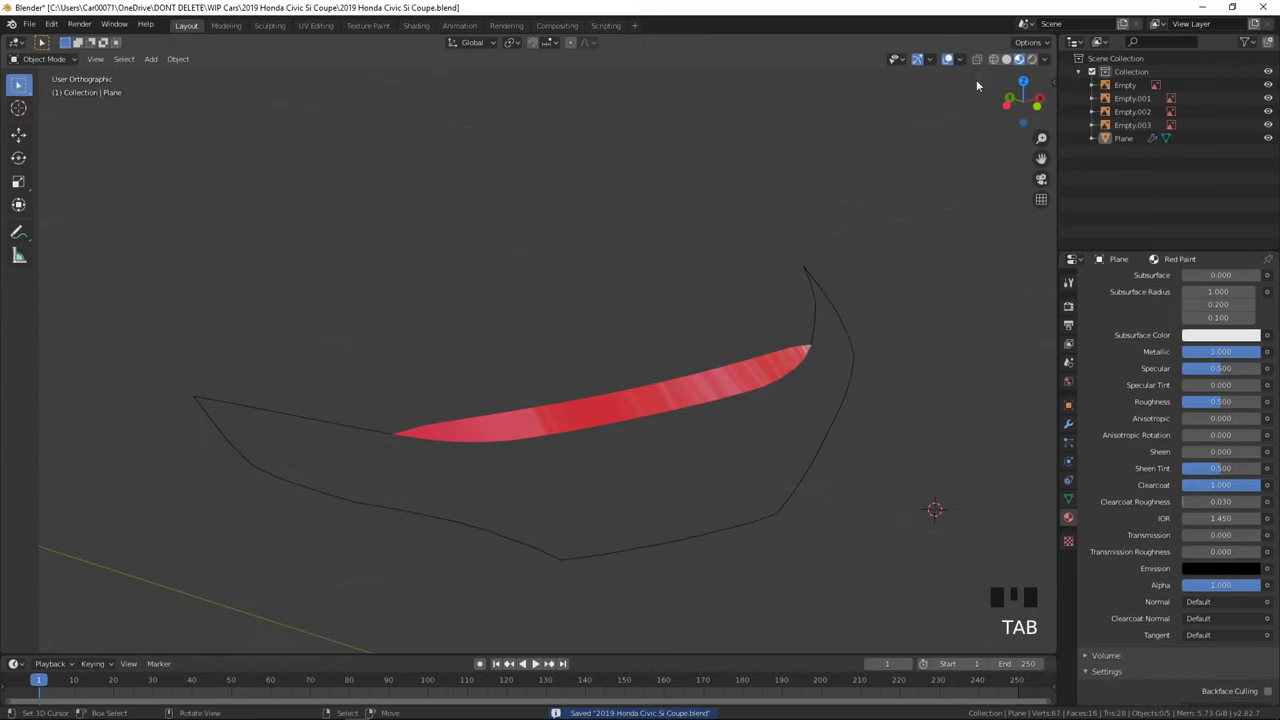
pyautogui.click(1044, 60)
pyautogui.click(1020, 170)
pyautogui.click(993, 258)
pyautogui.moveTo(900, 440)
pyautogui.mouseDown(button='middle')
pyautogui.moveTo(916, 452)
pyautogui.moveTo(800, 446)
pyautogui.moveTo(749, 463)
pyautogui.moveTo(760, 446)
pyautogui.moveTo(890, 501)
pyautogui.moveTo(665, 492)
pyautogui.mouseUp(button='middle')
# - Switch to solid shading in front view and set the lighting to MatCap with the dark chrome sphere
pyautogui.press('KP_1')
pyautogui.press('z')
pyautogui.press('z')
pyautogui.press('z')
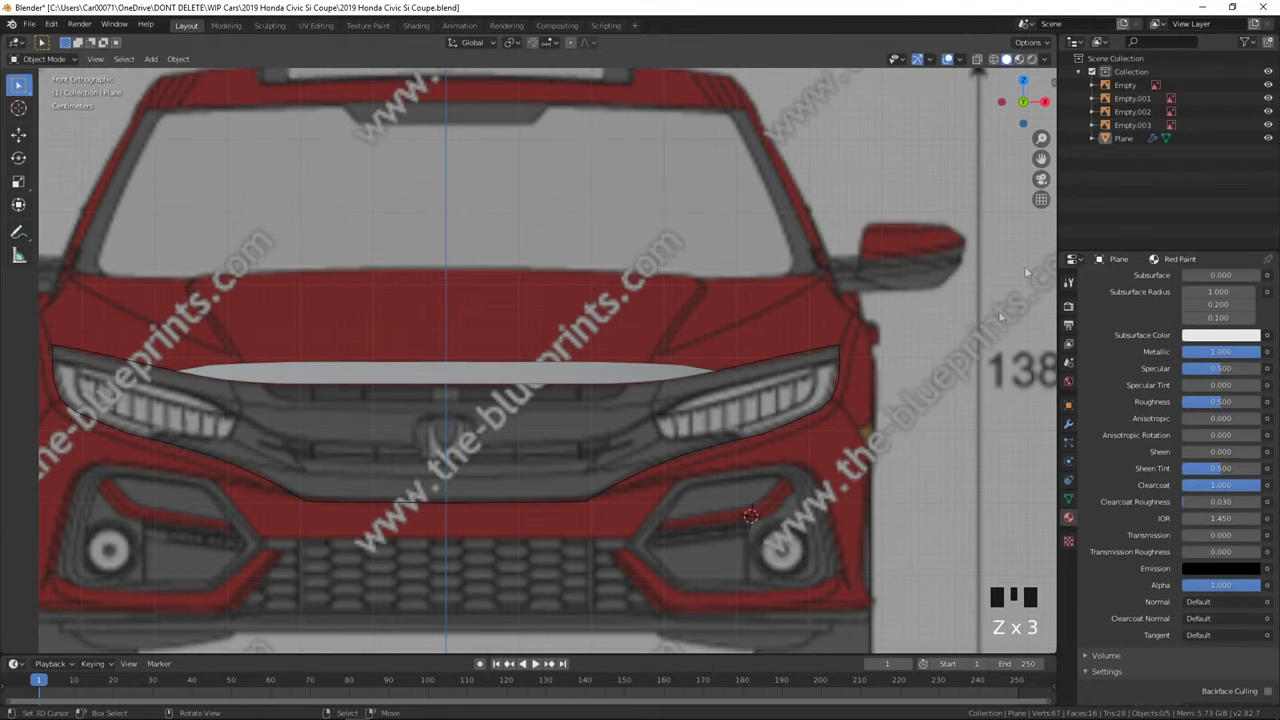
pyautogui.click(1044, 58)
pyautogui.click(1034, 123)
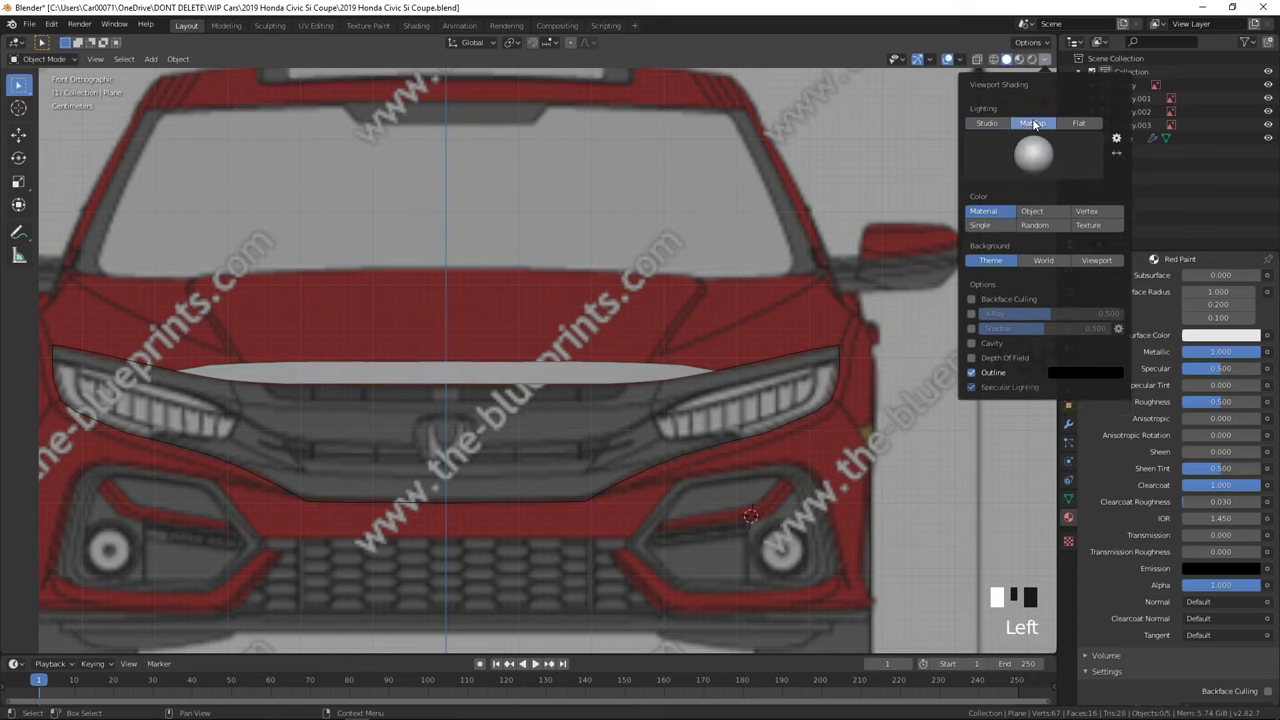
pyautogui.click(1033, 155)
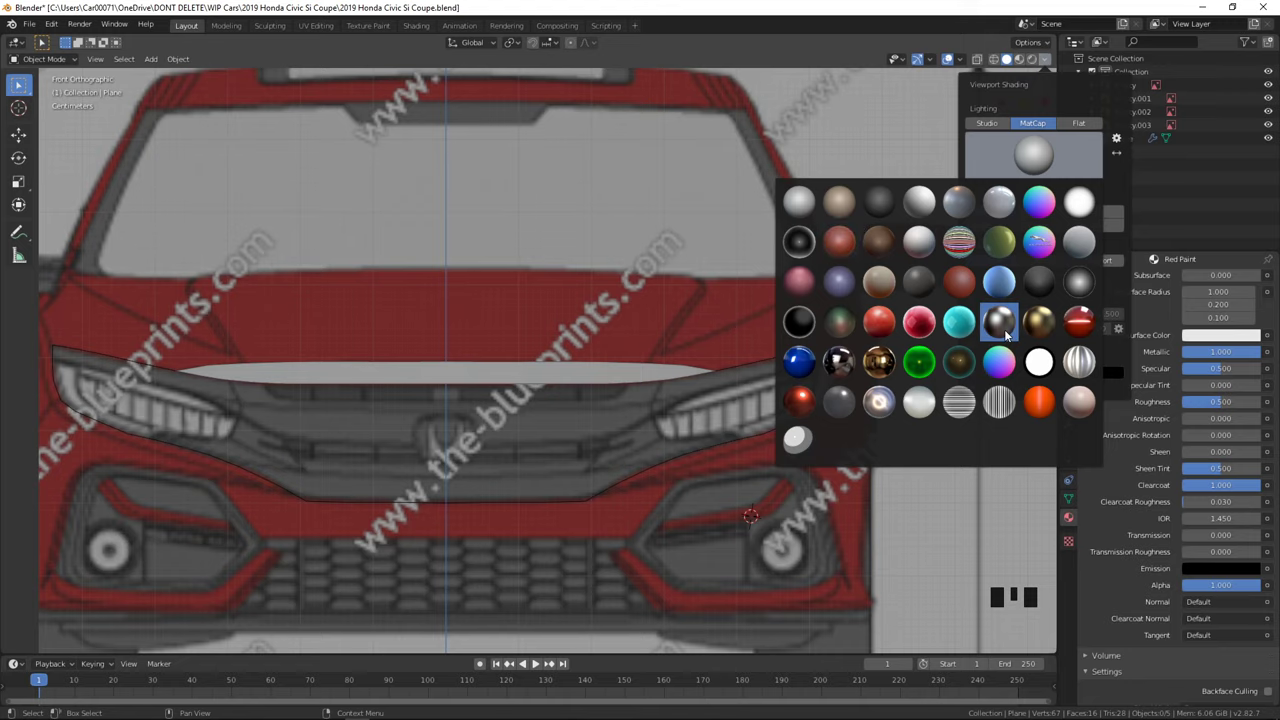
pyautogui.click(1000, 322)
# - Select the four vertices around the two triangles at the strip's pointed outer end and merge them with Tris to Quads
pyautogui.moveTo(864, 350); pyautogui.dragTo(740, 474, button='middle')
pyautogui.scroll(-3, 909, 437)
pyautogui.press('Tab')
pyautogui.press('Tab')
pyautogui.press('Tab')
pyautogui.scroll(-1, 740, 474)
pyautogui.rightClick(706, 449)
pyautogui.keyDown('shift'); pyautogui.rightClick(684, 428); pyautogui.keyUp('shift')
pyautogui.keyDown('shift'); pyautogui.rightClick(662, 486); pyautogui.keyUp('shift')
pyautogui.keyDown('shift'); pyautogui.rightClick(745, 397); pyautogui.keyUp('shift')
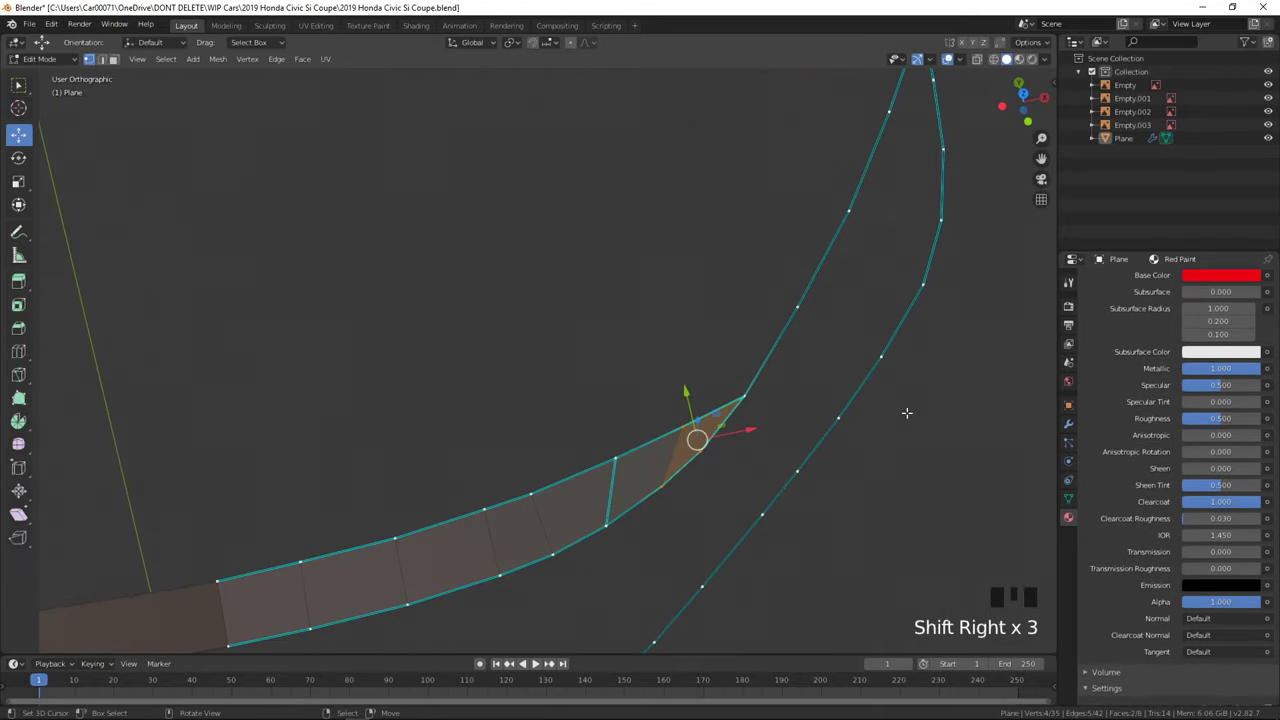
pyautogui.hotkey('alt', 'j')
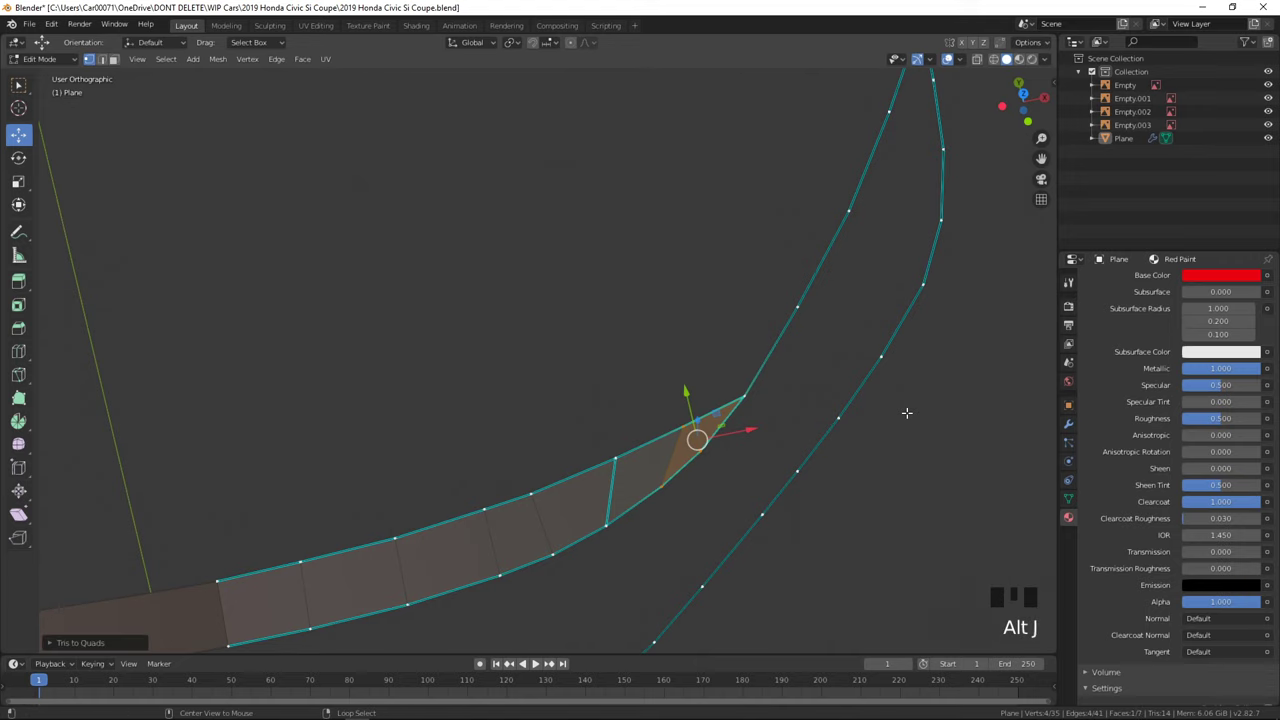
# - Check the strip with its merged end quad in object mode from several angles and save the file
pyautogui.press('Tab')
pyautogui.press('Tab')
pyautogui.moveTo(906, 412); pyautogui.dragTo(908, 354, button='middle')
pyautogui.press('Tab')
pyautogui.moveTo(914, 412); pyautogui.dragTo(852, 545, button='middle')
pyautogui.scroll(-2, 967, 528)
pyautogui.scroll(-4, 967, 528)
pyautogui.hotkey('ctrl', 's')
pyautogui.click(852, 545)
pyautogui.keyDown('shift'); pyautogui.moveTo(735, 533); pyautogui.dragTo(833, 553, button='middle'); pyautogui.keyUp('shift')
# - In front view, slide two vertices along the strip's upper edge so they line up with the lower-edge vertices
pyautogui.press('Tab')
pyautogui.press('KP_1')
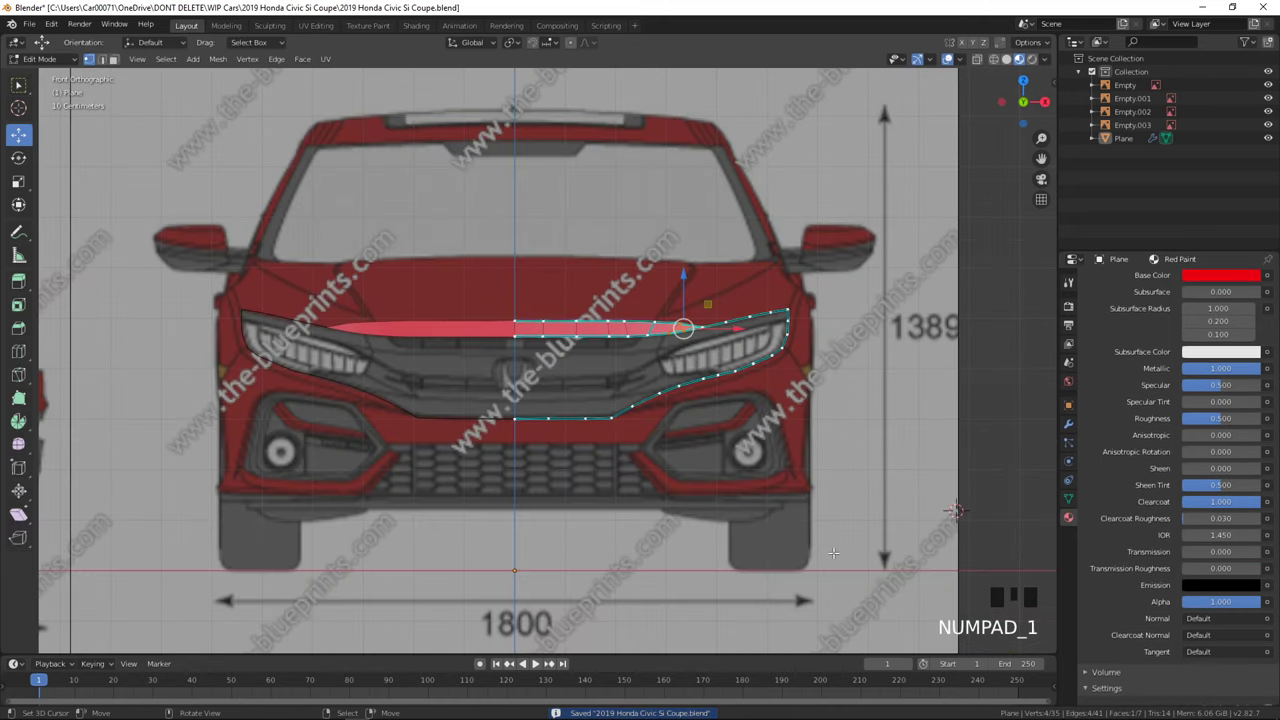
pyautogui.scroll(4, 833, 552)
pyautogui.keyDown('shift'); pyautogui.moveTo(612, 366); pyautogui.dragTo(604, 360, button='middle'); pyautogui.keyUp('shift')
pyautogui.scroll(4, 604, 360)
pyautogui.press('g')
pyautogui.press('g')
pyautogui.click(701, 323)
pyautogui.rightClick(617, 325)
pyautogui.press('g')
pyautogui.press('g')
pyautogui.click(626, 330)
# - Examine the chrome-shaded strip's reflections in object mode and from an oblique side angle
pyautogui.press('z')
pyautogui.scroll(-1, 859, 430)
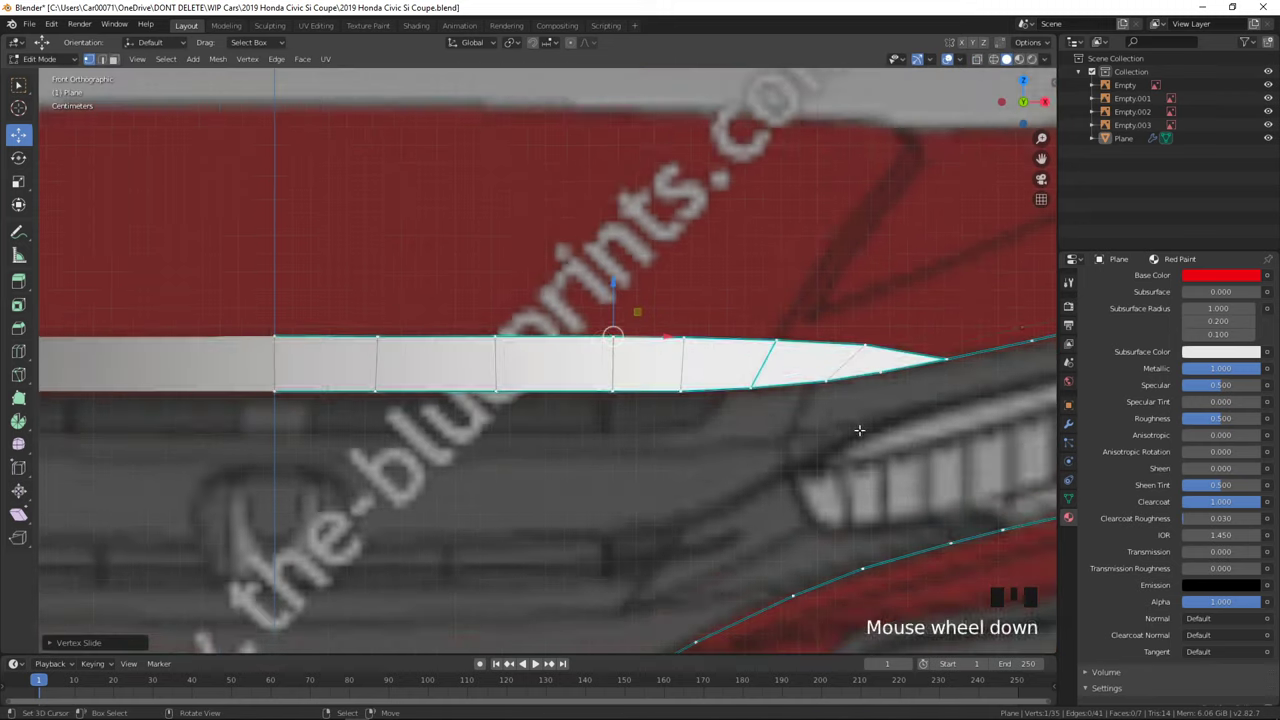
pyautogui.scroll(-4, 859, 430)
pyautogui.press('Tab')
pyautogui.press('Tab')
pyautogui.press('Tab')
pyautogui.scroll(-2, 706, 451)
pyautogui.moveTo(706, 451); pyautogui.dragTo(598, 472, button='middle')
pyautogui.press('Tab')
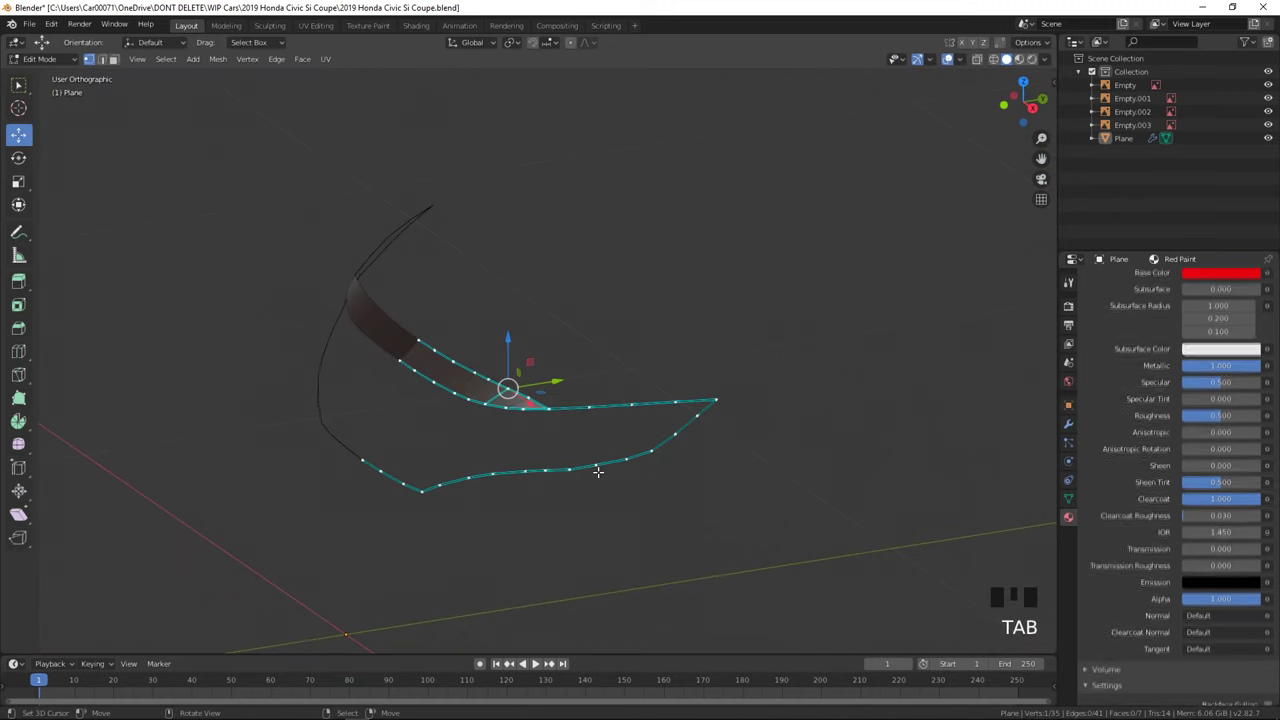
# - In top view, extrude vertices rearward from the strip's upper edge along the blueprint's hood crease line
pyautogui.press('KP_7')
pyautogui.scroll(4, 860, 475)
pyautogui.keyDown('shift'); pyautogui.moveTo(852, 471); pyautogui.dragTo(792, 505, button='middle'); pyautogui.keyUp('shift')
pyautogui.press('e')
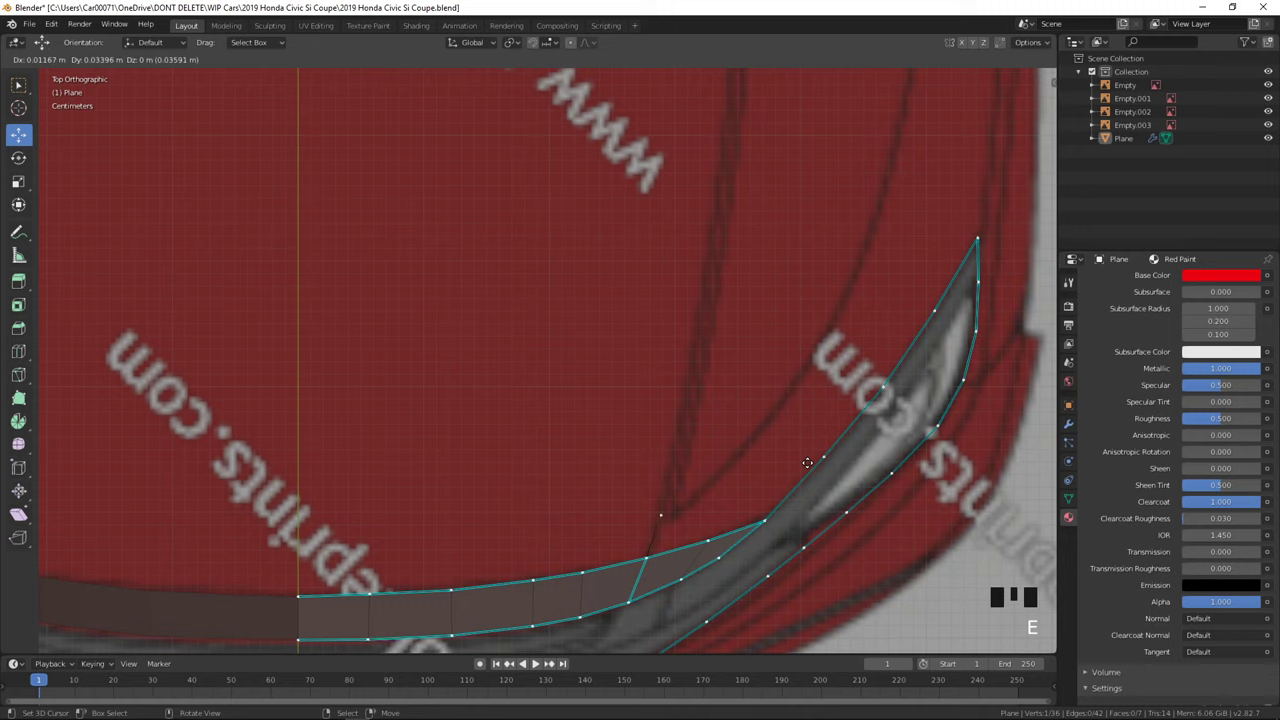
pyautogui.click(807, 463)
pyautogui.keyDown('shift'); pyautogui.moveTo(770, 524); pyautogui.dragTo(776, 590, button='middle'); pyautogui.keyUp('shift')
pyautogui.scroll(-2, 790, 520)
pyautogui.press('e')
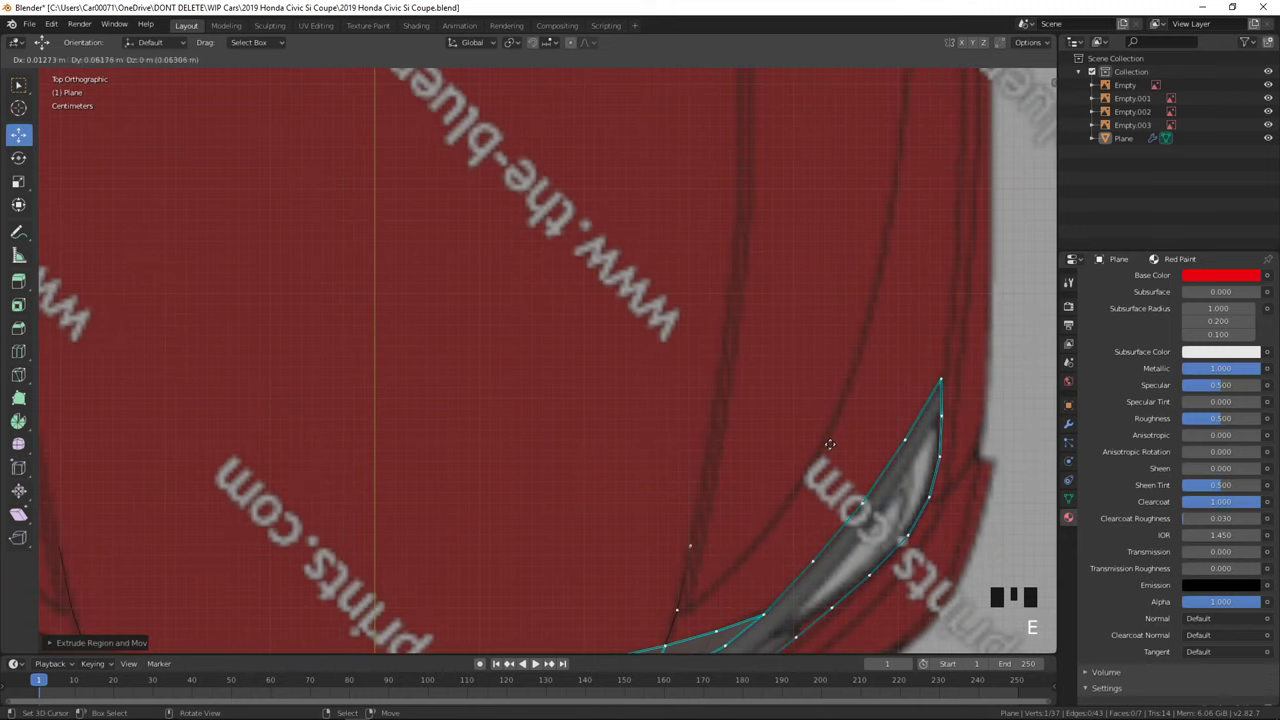
pyautogui.click(833, 430)
pyautogui.press('e')
pyautogui.click(848, 340)
# - Continue extruding the hood crease's vertex chain rearward until it reaches the base of the windshield
pyautogui.keyDown('shift'); pyautogui.moveTo(846, 355); pyautogui.dragTo(845, 459, button='middle'); pyautogui.keyUp('shift')
pyautogui.scroll(-1, 845, 461)
pyautogui.press('e')
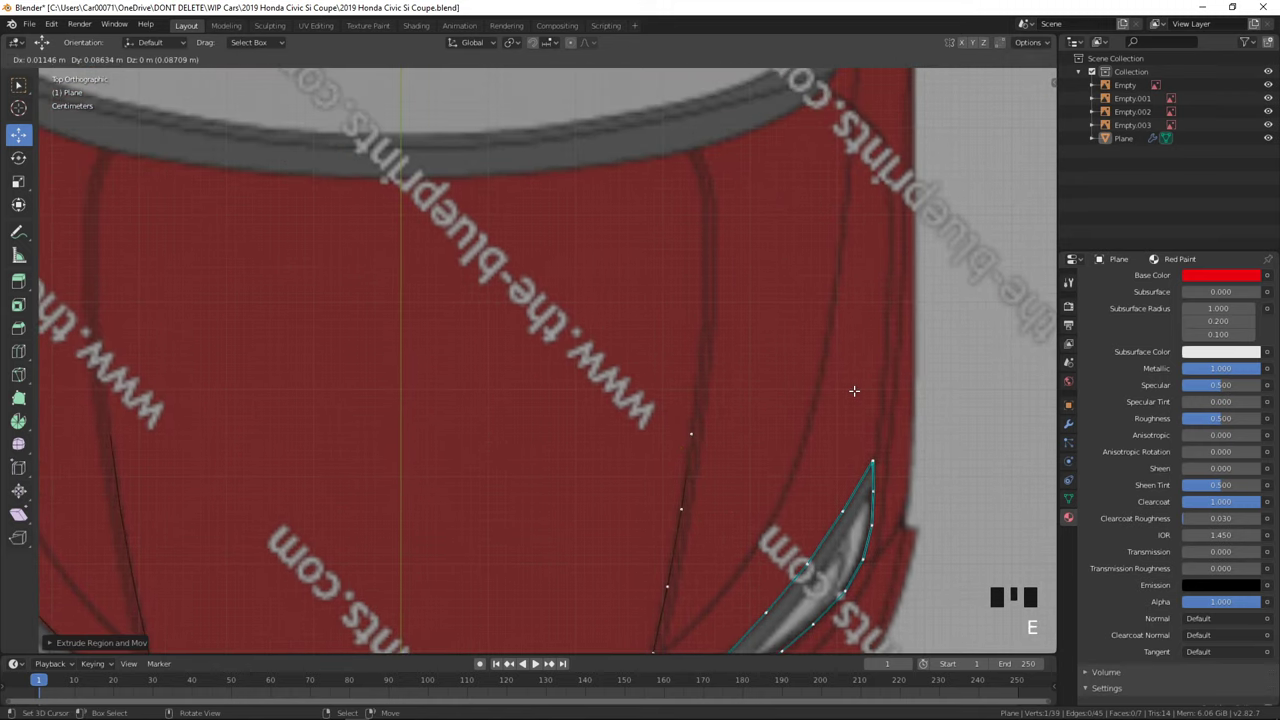
pyautogui.click(867, 299)
pyautogui.press('e')
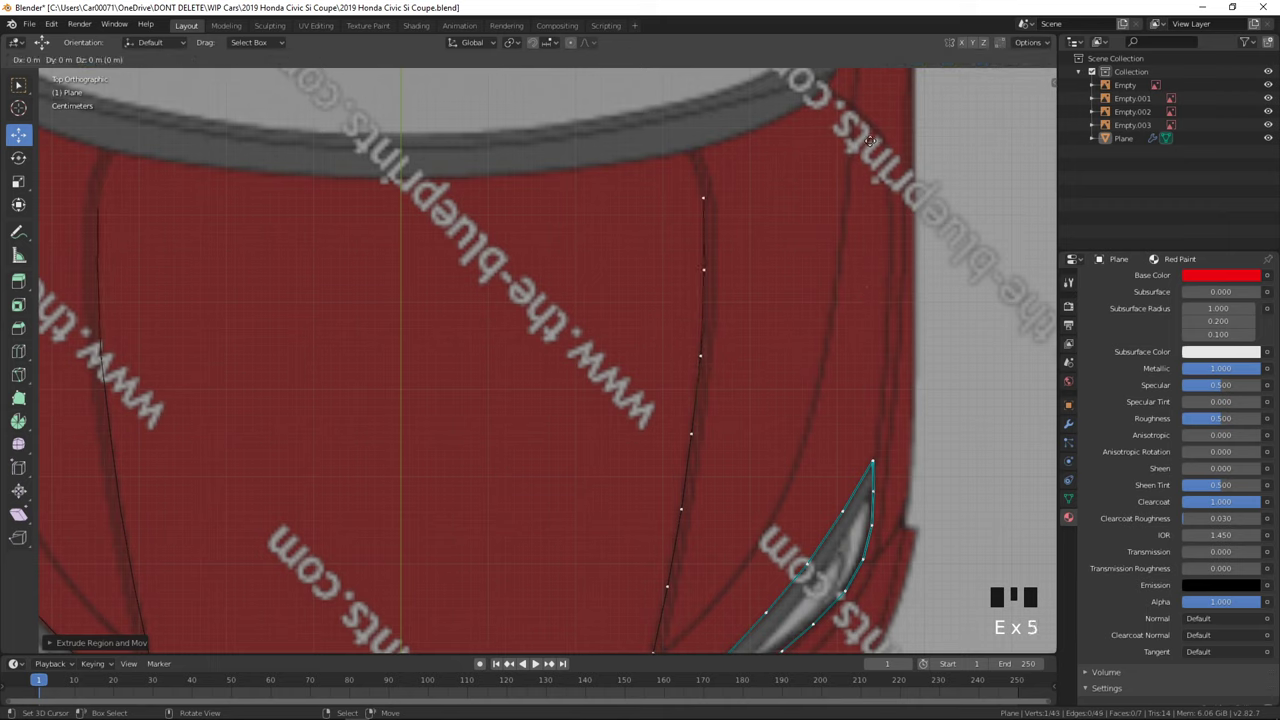
pyautogui.click(855, 97)
# - Insert a vertex in the crease line's last segment near the windshield and move it outward along X by about 0.004 m
pyautogui.hotkey('ctrl', 'r')
pyautogui.click(698, 165)
pyautogui.moveTo(720, 151); pyautogui.dragTo(727, 160)
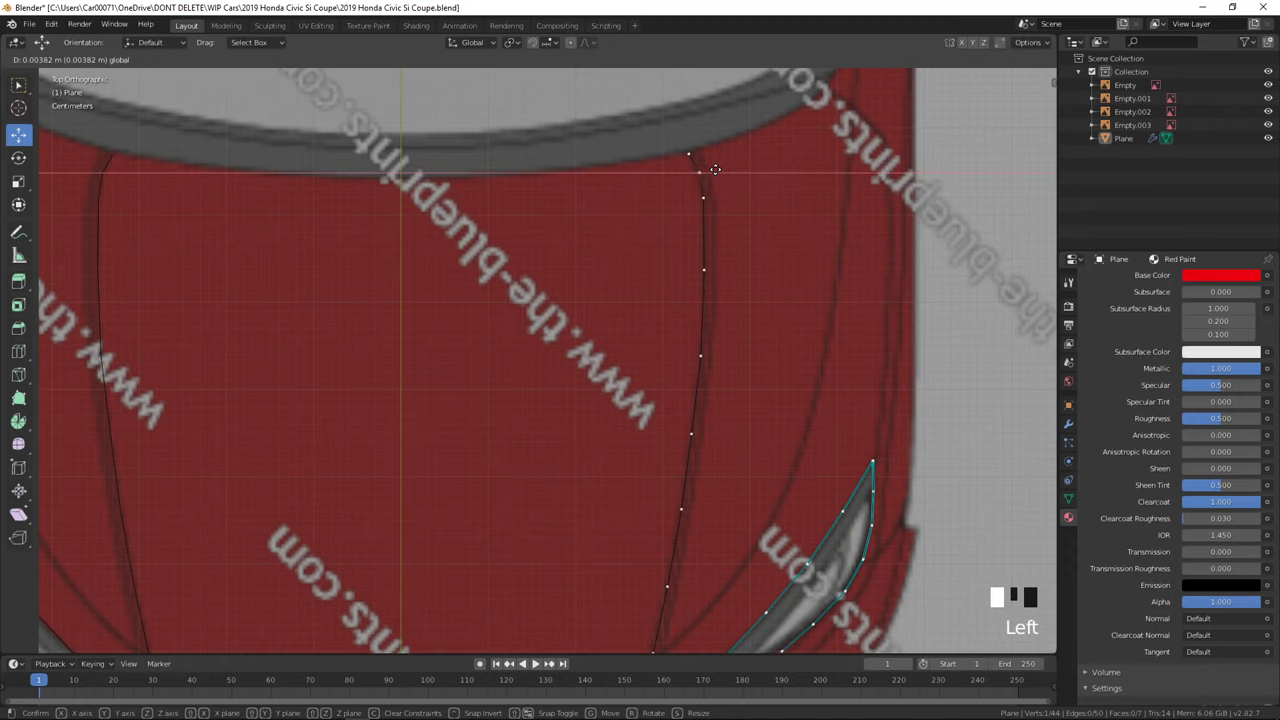
# - In side view, raise the crease line's two rearmost vertices to the blueprint's hood outline near the windshield
pyautogui.scroll(-2, 661, 370)
pyautogui.press('Tab')
pyautogui.press('KP_3')
pyautogui.press('KP_3')
pyautogui.press('Tab')
pyautogui.scroll(4, 661, 370)
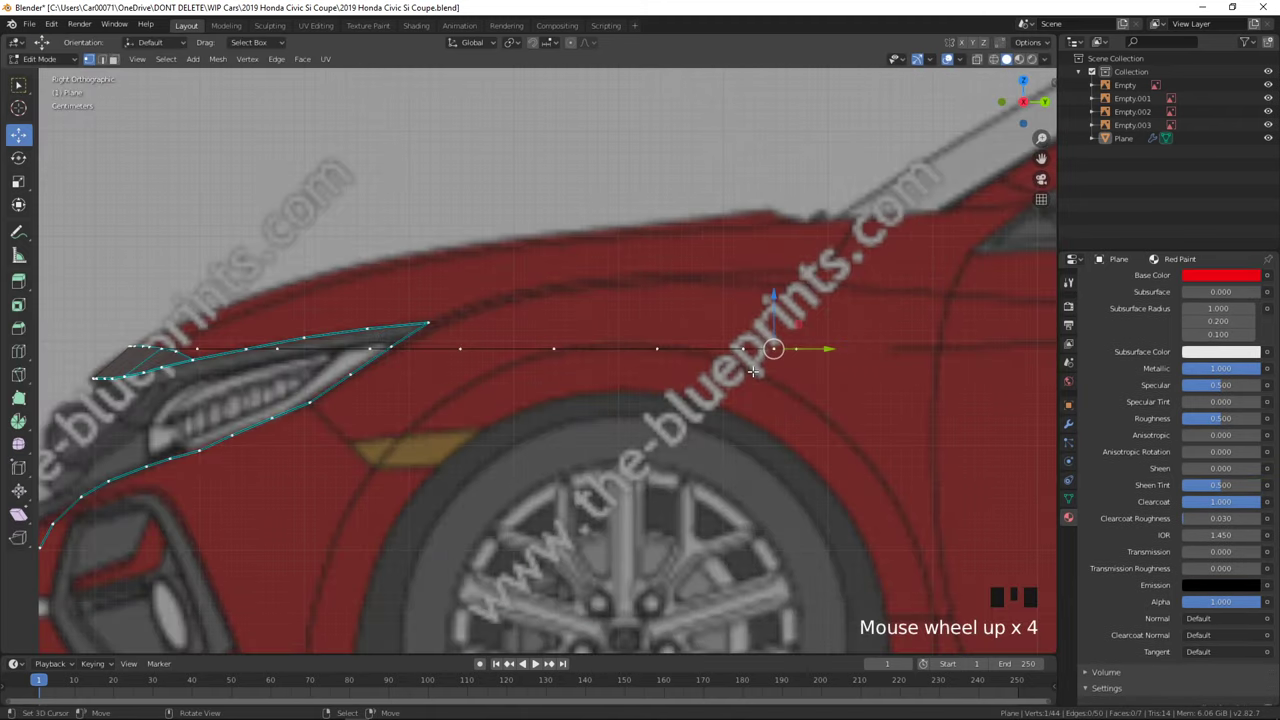
pyautogui.moveTo(776, 314); pyautogui.dragTo(782, 238)
pyautogui.moveTo(784, 171); pyautogui.dragTo(792, 316)
# - Check the hood crease in the reference photo and continue raising the crease's vertices to the hood outline, working forward
pyautogui.hotkey('alt', 'Tab')
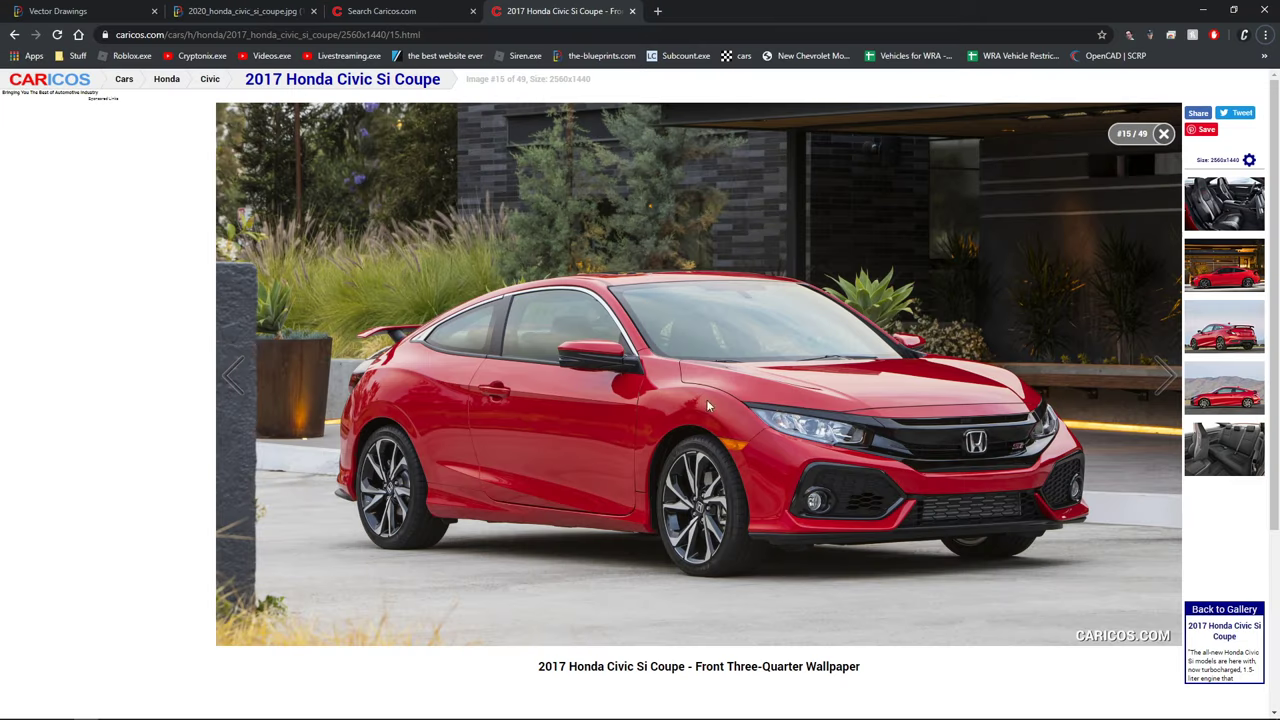
pyautogui.hotkey('alt', 'Tab')
pyautogui.click(619, 374)
pyautogui.press('KP_7')
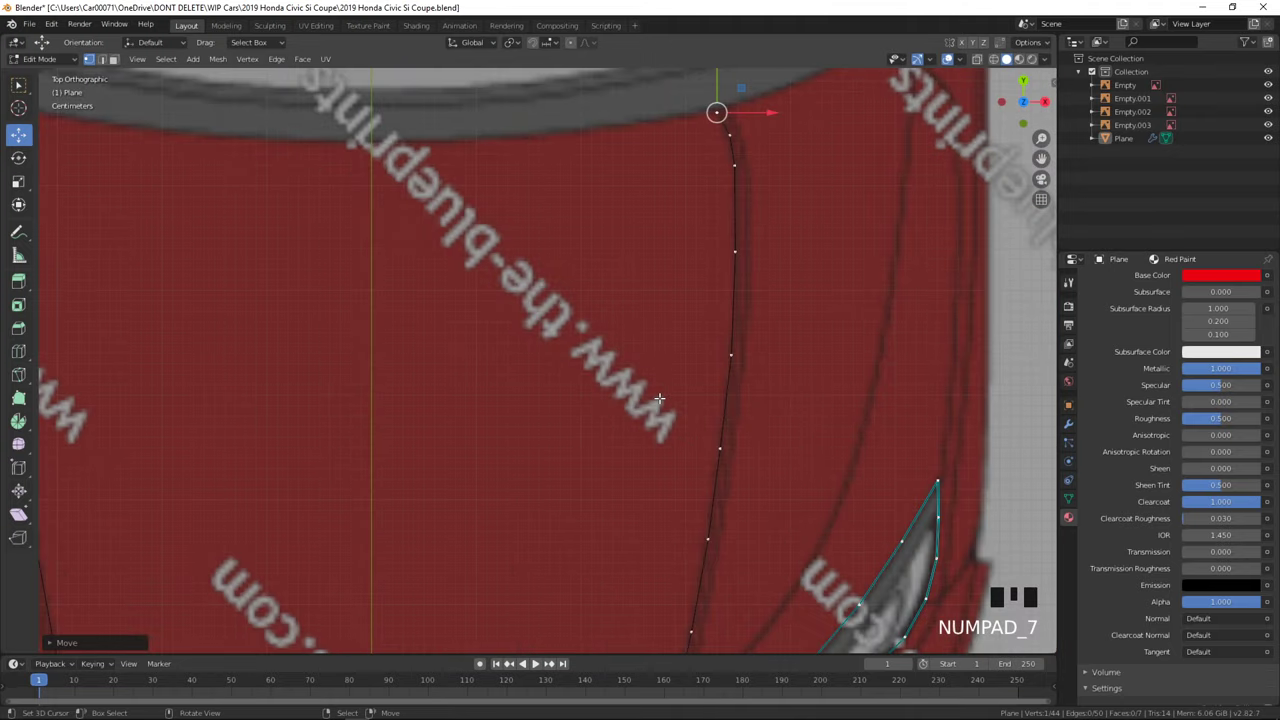
pyautogui.scroll(-3, 694, 318)
pyautogui.press('KP_3')
pyautogui.scroll(2, 689, 273)
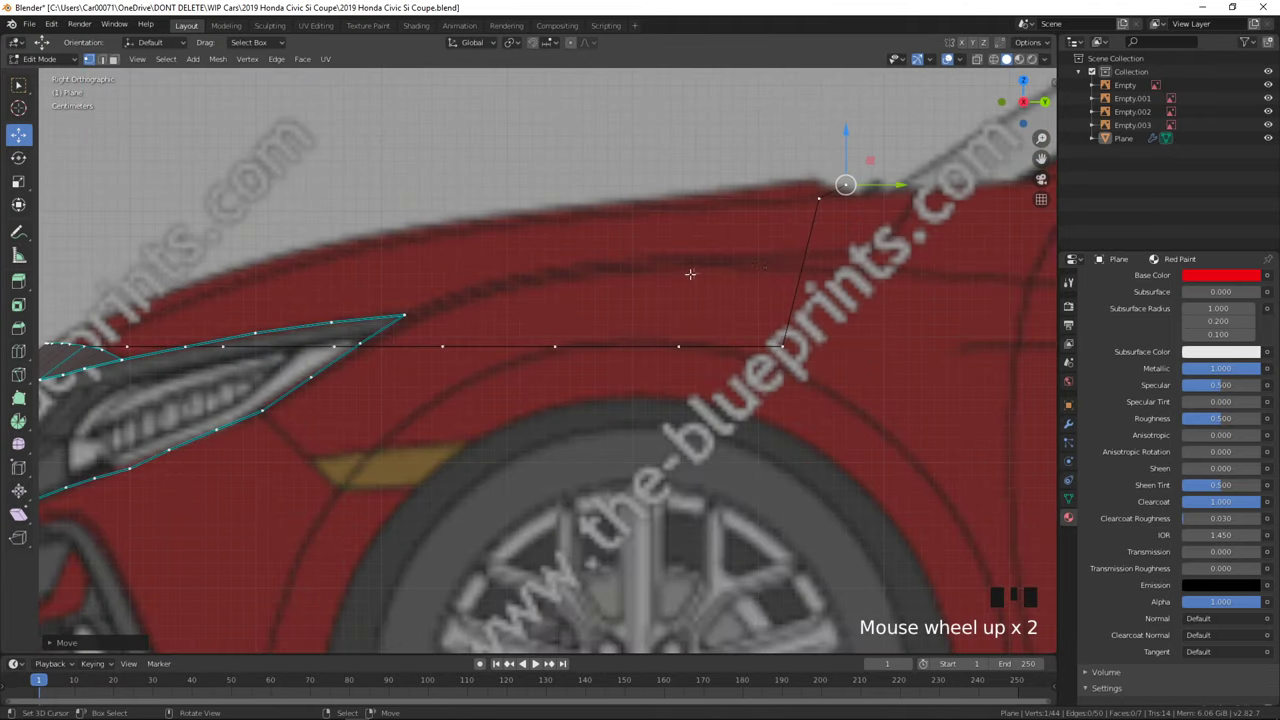
pyautogui.moveTo(845, 184); pyautogui.dragTo(822, 154)
pyautogui.rightClick(812, 200)
pyautogui.rightClick(790, 340)
pyautogui.moveTo(783, 307); pyautogui.dragTo(727, 156)
pyautogui.rightClick(683, 342)
pyautogui.moveTo(680, 304); pyautogui.dragTo(670, 181)
# - In top view, select the whole hood crease chain from the windshield to the strip and delete its vertices
pyautogui.scroll(-4, 672, 190)
pyautogui.press('KP_7')
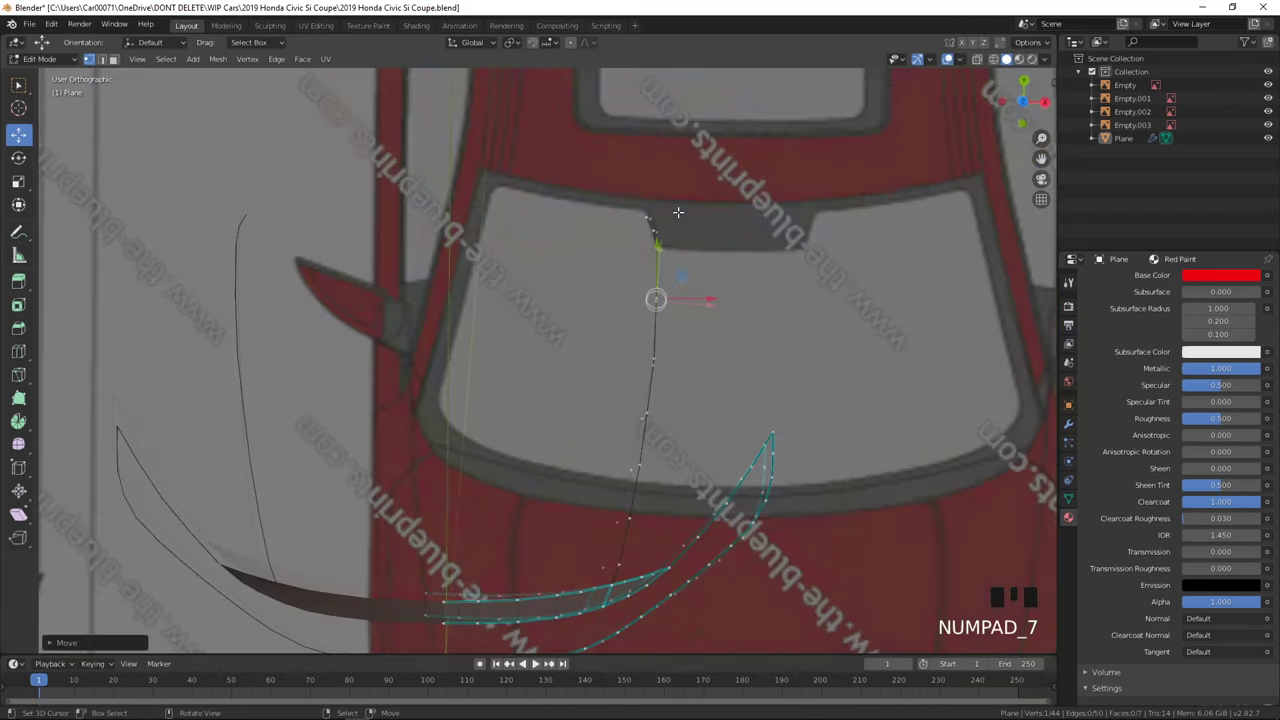
pyautogui.rightClick(656, 224)
pyautogui.keyDown('ctrl'); pyautogui.rightClick(620, 549); pyautogui.keyUp('ctrl')
pyautogui.scroll(2, 712, 519)
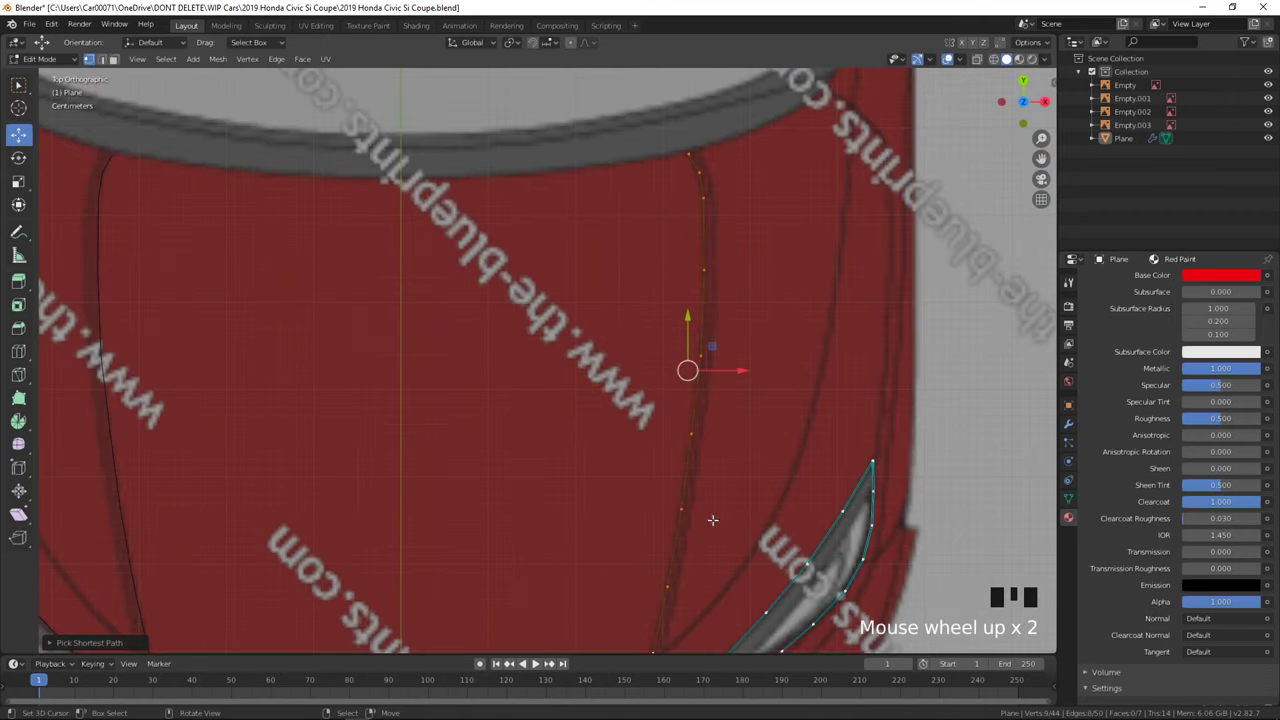
pyautogui.keyDown('shift'); pyautogui.moveTo(725, 376); pyautogui.dragTo(670, 289, button='middle'); pyautogui.keyUp('shift')
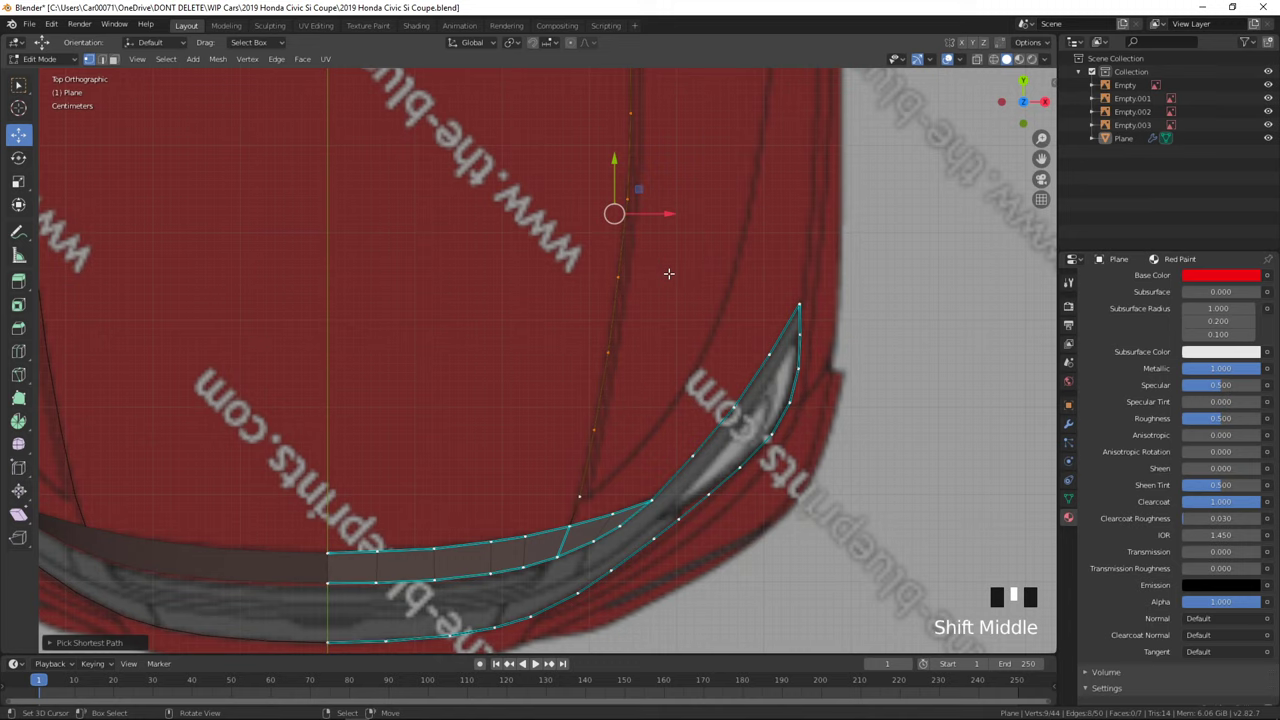
pyautogui.press('Delete')
pyautogui.click(669, 192)
# - Duplicate a vertex from the strip's upper edge onto the front of the blueprint's hood crease and extrude a first segment along it
pyautogui.rightClick(569, 527)
pyautogui.scroll(2, 695, 566)
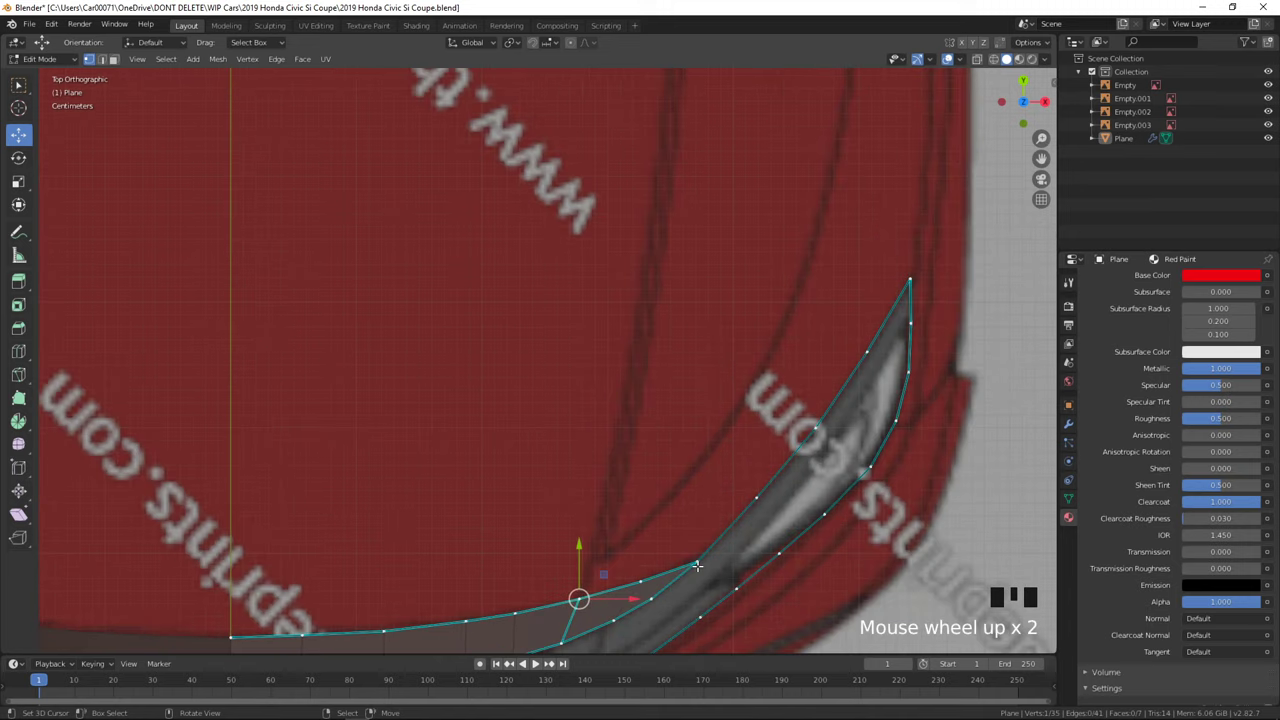
pyautogui.hotkey('shift', 'd')
pyautogui.click(746, 495)
pyautogui.press('e')
pyautogui.click(772, 365)
pyautogui.rightClick(645, 545)
pyautogui.moveTo(645, 545); pyautogui.dragTo(643, 546, button='right')
pyautogui.click(612, 551)
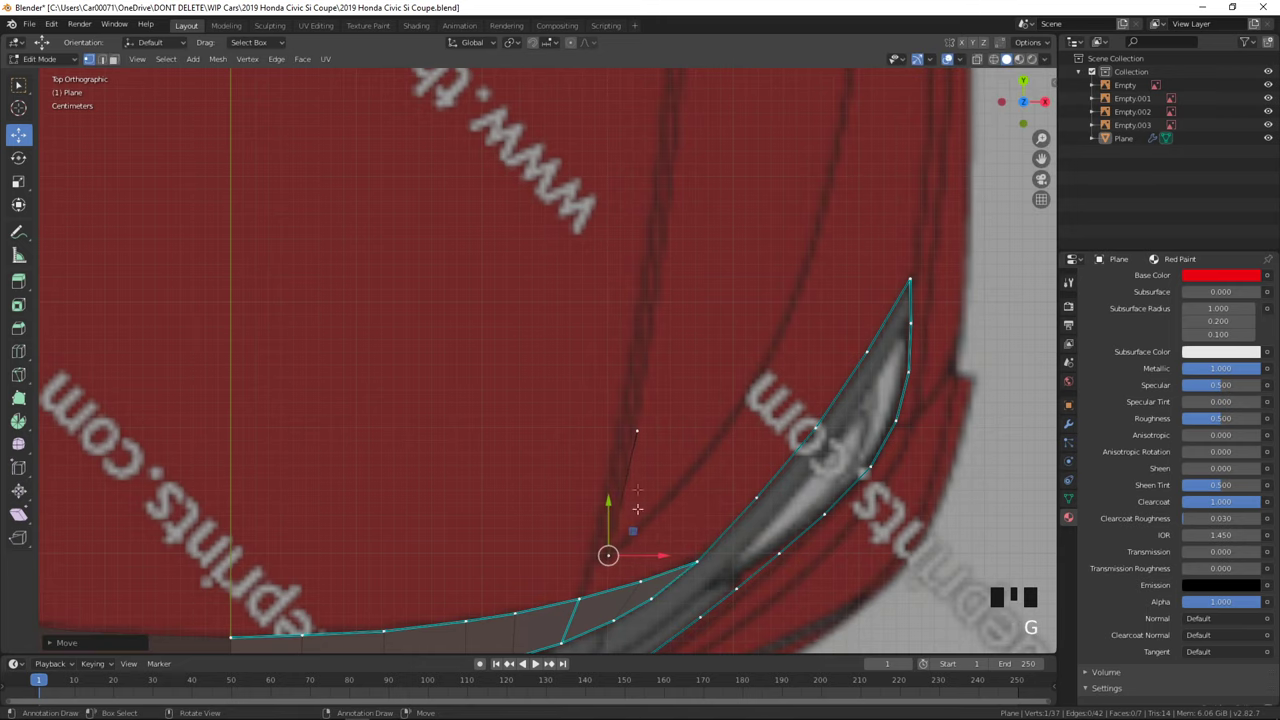
# - Extrude the new crease chain rearward along the blueprint's outer hood crease line until it reaches the base of the windshield
pyautogui.keyDown('shift'); pyautogui.moveTo(634, 430); pyautogui.dragTo(637, 560, button='middle'); pyautogui.keyUp('shift')
pyautogui.press('e')
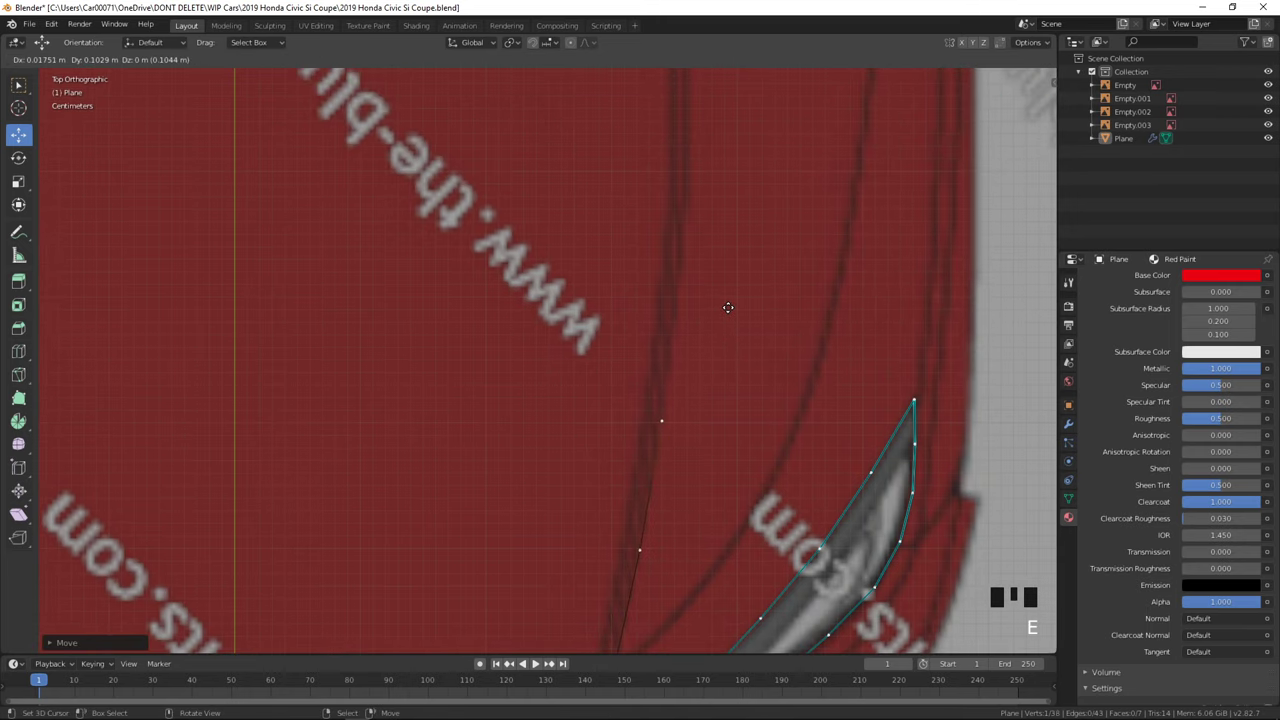
pyautogui.click(745, 175)
pyautogui.keyDown('shift'); pyautogui.moveTo(760, 204); pyautogui.dragTo(808, 450, button='middle'); pyautogui.keyUp('shift')
pyautogui.press('e')
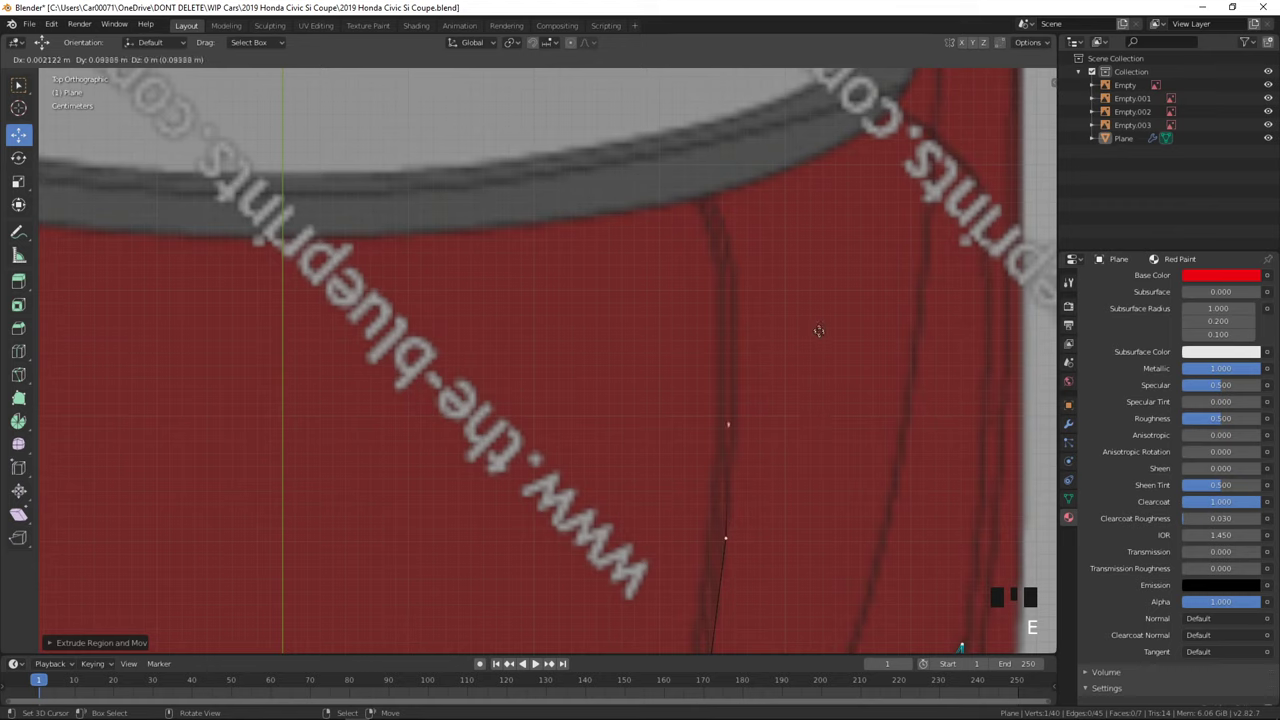
pyautogui.click(825, 305)
pyautogui.press('e')
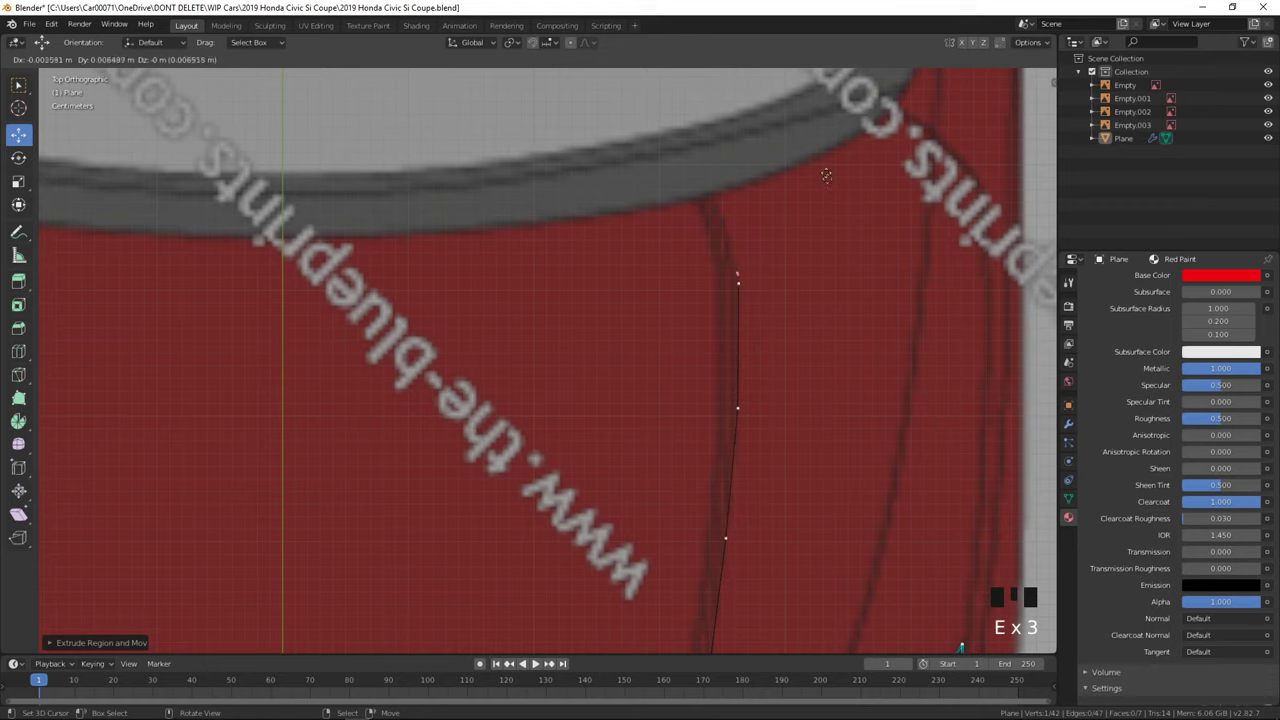
pyautogui.click(803, 102)
pyautogui.press('Tab')
pyautogui.scroll(-4, 784, 300)
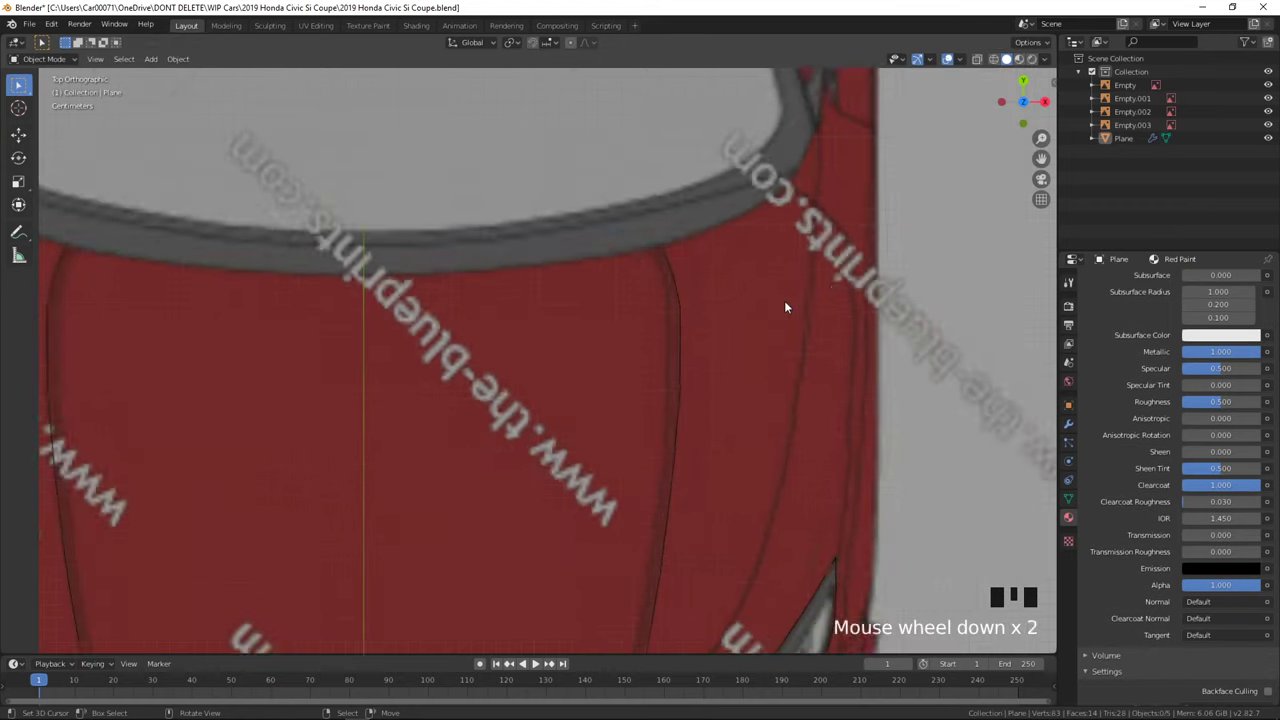
# - In side view, raise the new crease chain's two rearmost vertices along Z to the top of the hood outline
pyautogui.press('Tab')
pyautogui.press('KP_3')
pyautogui.press('Tab')
pyautogui.scroll(4, 687, 398)
pyautogui.press('Tab')
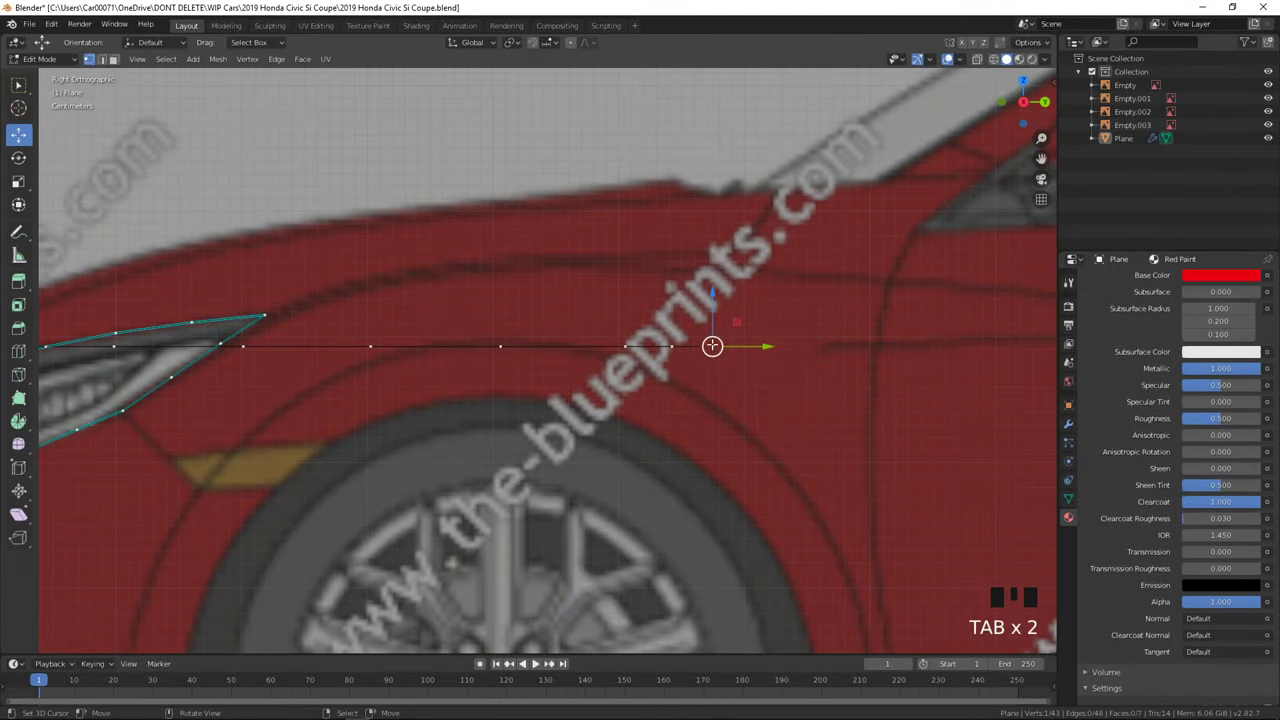
pyautogui.moveTo(709, 301); pyautogui.dragTo(706, 285)
pyautogui.click(702, 174)
pyautogui.moveTo(680, 169); pyautogui.dragTo(706, 143)
pyautogui.rightClick(703, 175)
pyautogui.rightClick(662, 350)
pyautogui.moveTo(663, 283); pyautogui.dragTo(663, 270)
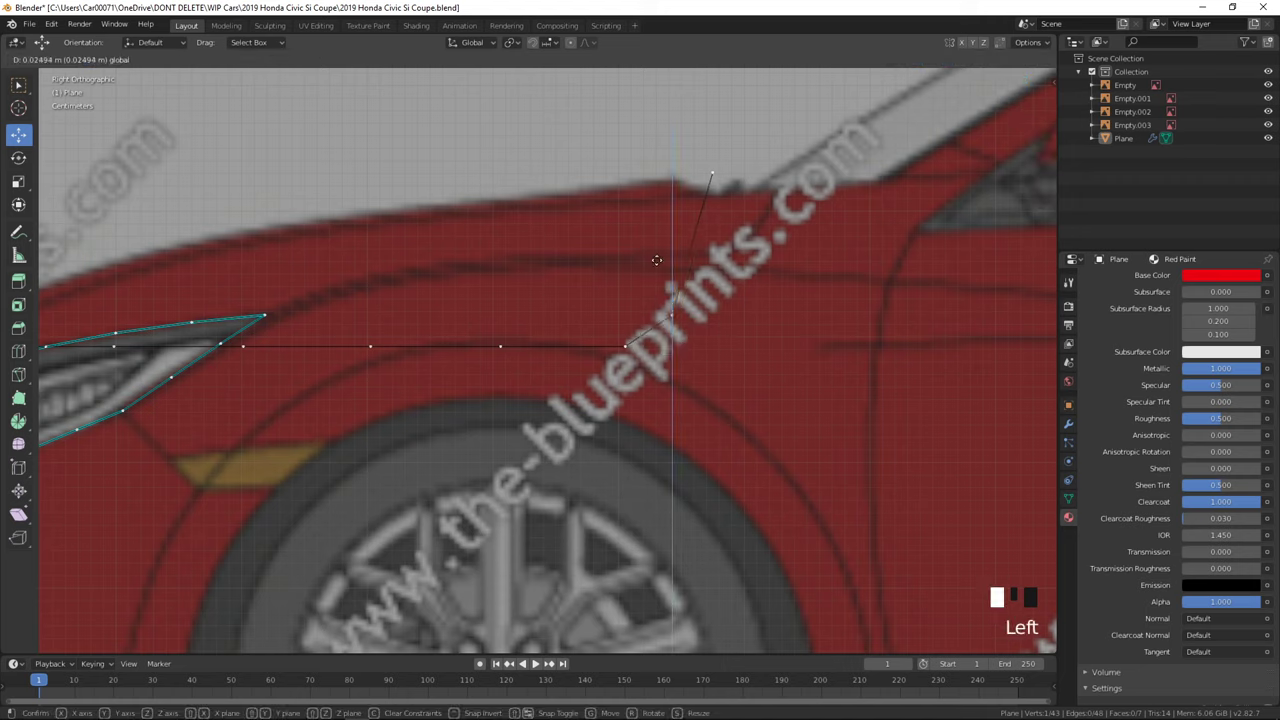
pyautogui.moveTo(612, 134); pyautogui.dragTo(614, 131)
# - Raise the next three crease vertices forward of the windshield along Z onto the hood's side outline
pyautogui.moveTo(616, 343); pyautogui.dragTo(617, 317, button='right')
pyautogui.moveTo(617, 309); pyautogui.dragTo(588, 219)
pyautogui.rightClick(596, 325)
pyautogui.moveTo(612, 324); pyautogui.dragTo(573, 146)
pyautogui.rightClick(500, 346)
pyautogui.moveTo(500, 292); pyautogui.dragTo(482, 233)
pyautogui.click(466, 157)
pyautogui.rightClick(370, 346)
pyautogui.moveTo(380, 329); pyautogui.dragTo(369, 180)
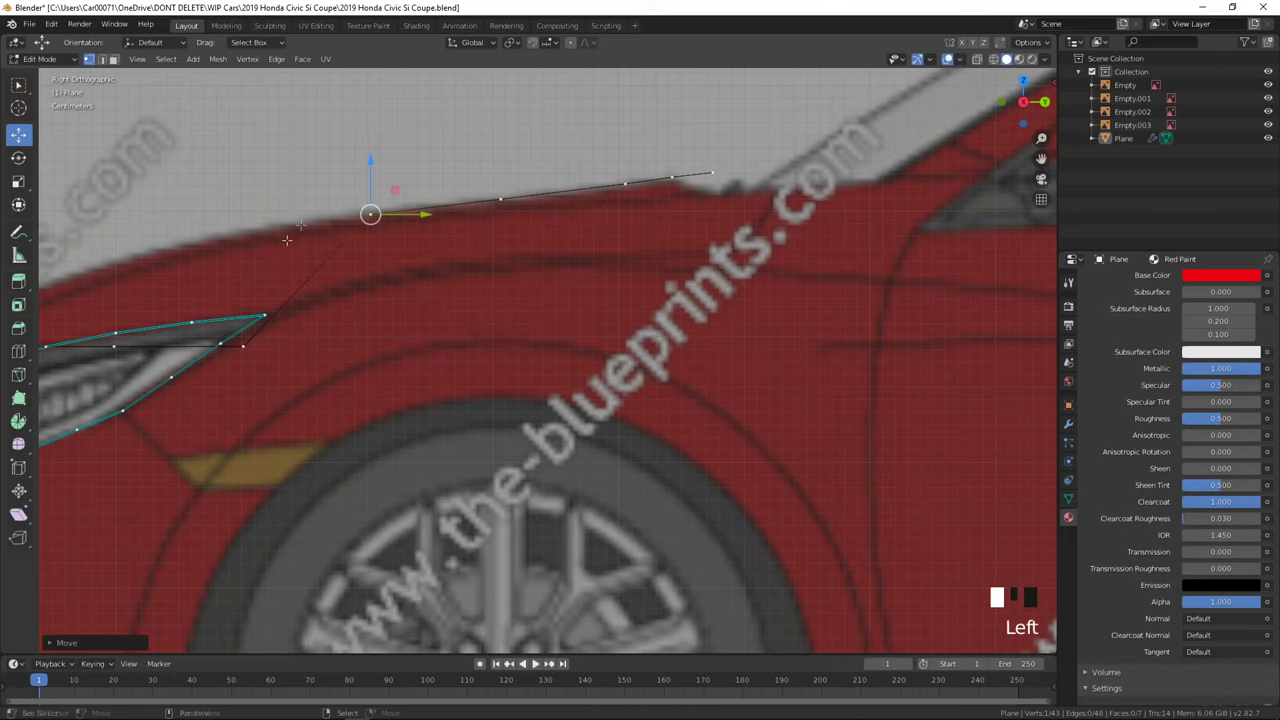
# - Raise the three front crease vertices above the headlight along Z onto the hood's side outline
pyautogui.keyDown('shift'); pyautogui.moveTo(222, 342); pyautogui.dragTo(654, 400, button='middle'); pyautogui.keyUp('shift')
pyautogui.rightClick(673, 403)
pyautogui.moveTo(665, 355); pyautogui.dragTo(660, 300)
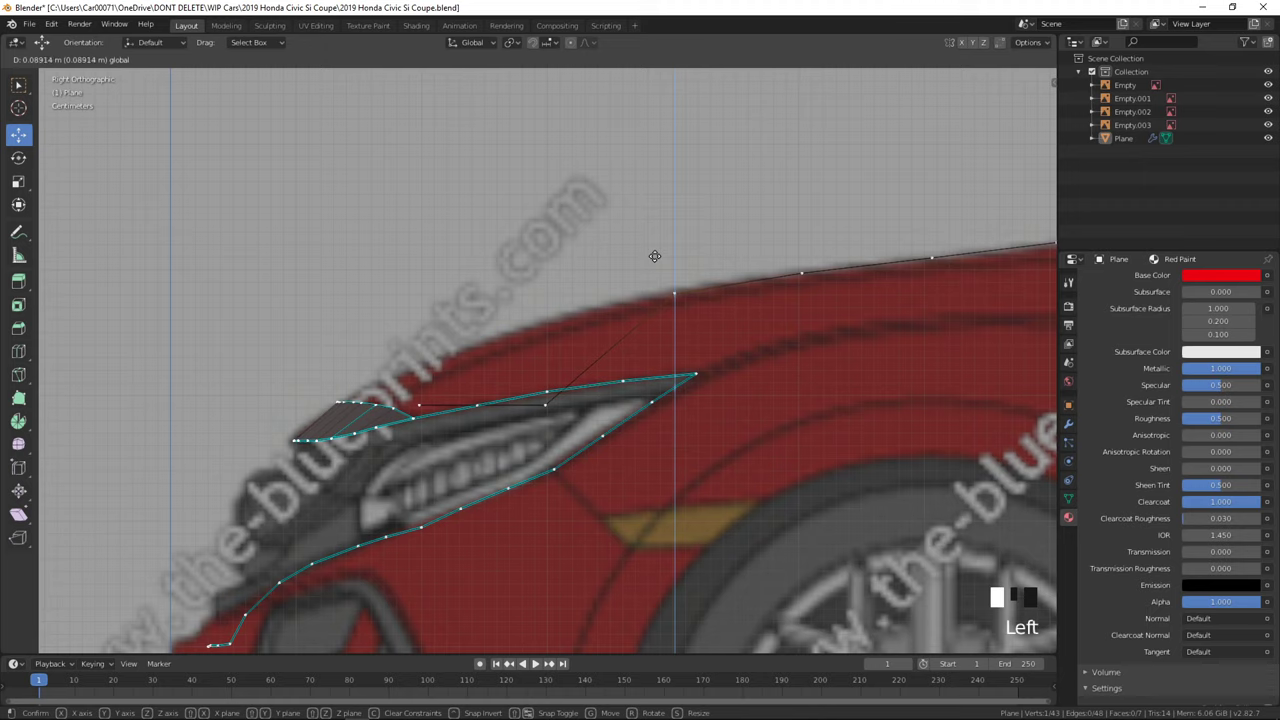
pyautogui.moveTo(654, 256); pyautogui.dragTo(655, 258)
pyautogui.rightClick(545, 403)
pyautogui.moveTo(545, 370); pyautogui.dragTo(546, 287)
pyautogui.rightClick(420, 400)
pyautogui.moveTo(419, 366); pyautogui.dragTo(419, 327)
# - Check the crease chain in top view and fine-tune its vertices near the windshield in side view
pyautogui.press('Tab')
pyautogui.scroll(-4, 680, 424)
pyautogui.press('Tab')
pyautogui.press('KP_7')
pyautogui.press('Tab')
pyautogui.keyDown('shift'); pyautogui.moveTo(718, 338); pyautogui.dragTo(794, 573, button='middle'); pyautogui.keyUp('shift')
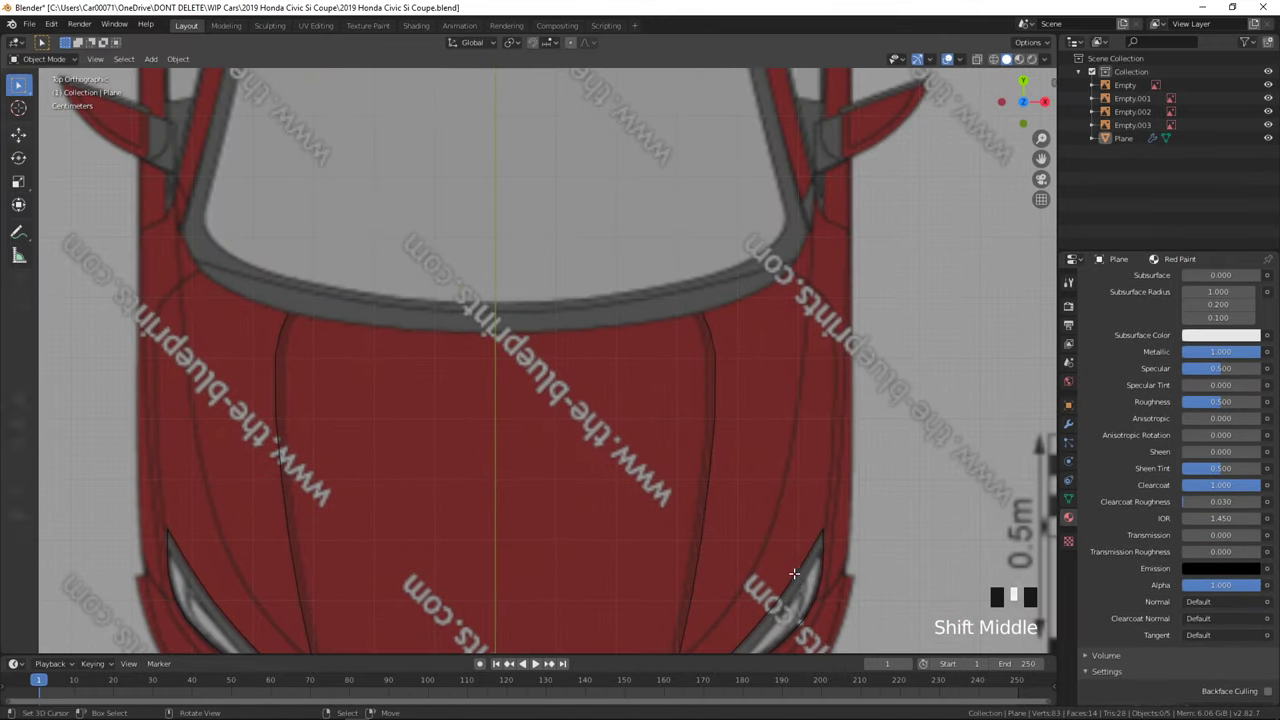
pyautogui.press('Tab')
pyautogui.press('KP_3')
pyautogui.press('KP_3')
pyautogui.press('KP_3')
pyautogui.scroll(4, 680, 264)
pyautogui.rightClick(607, 237)
pyautogui.moveTo(609, 208); pyautogui.dragTo(648, 208)
pyautogui.rightClick(648, 231)
# - In top view, select and duplicate the whole hood crease chain, shifting the copy slightly inward along X
pyautogui.scroll(-2, 648, 208)
pyautogui.press('KP_7')
pyautogui.press('Tab')
pyautogui.keyDown('shift'); pyautogui.moveTo(700, 305); pyautogui.dragTo(678, 420, button='middle'); pyautogui.keyUp('shift')
pyautogui.keyDown('ctrl'); pyautogui.rightClick(666, 206); pyautogui.keyUp('ctrl')
pyautogui.keyDown('shift'); pyautogui.moveTo(666, 206); pyautogui.dragTo(608, 337, button='middle'); pyautogui.keyUp('shift')
pyautogui.hotkey('shift', 'd')
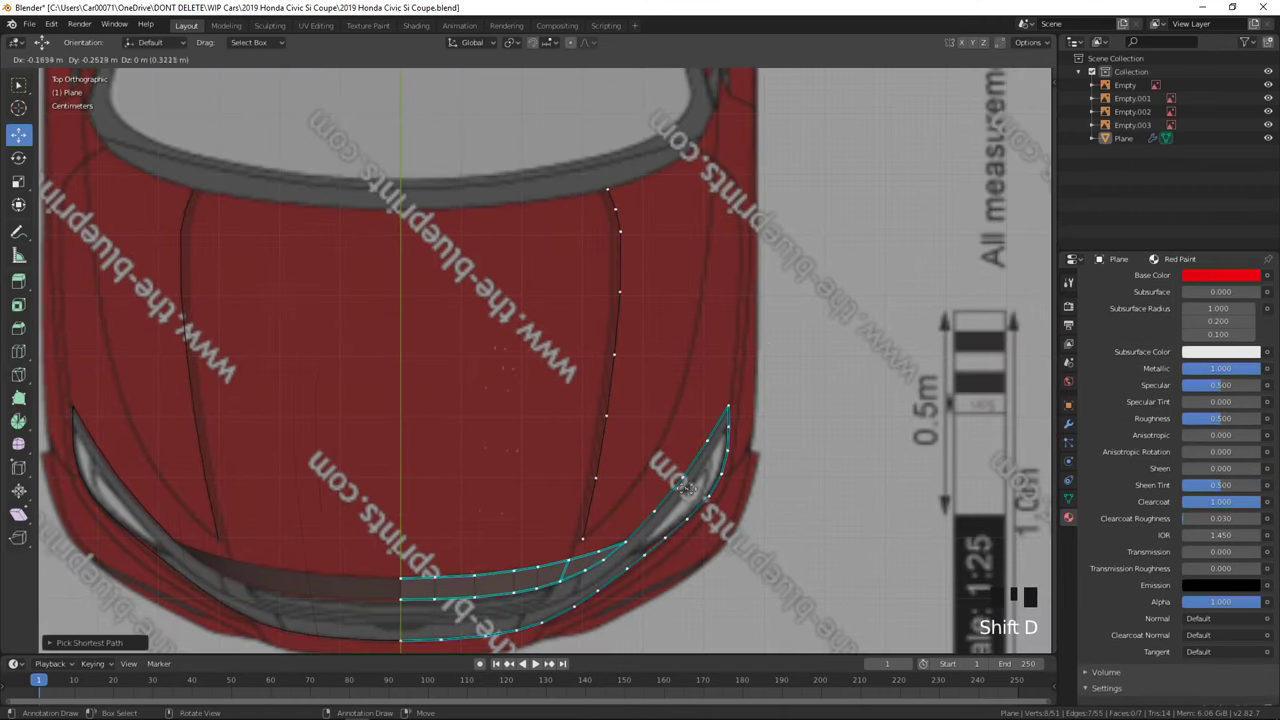
pyautogui.rightClick(828, 427)
pyautogui.scroll(3, 760, 390)
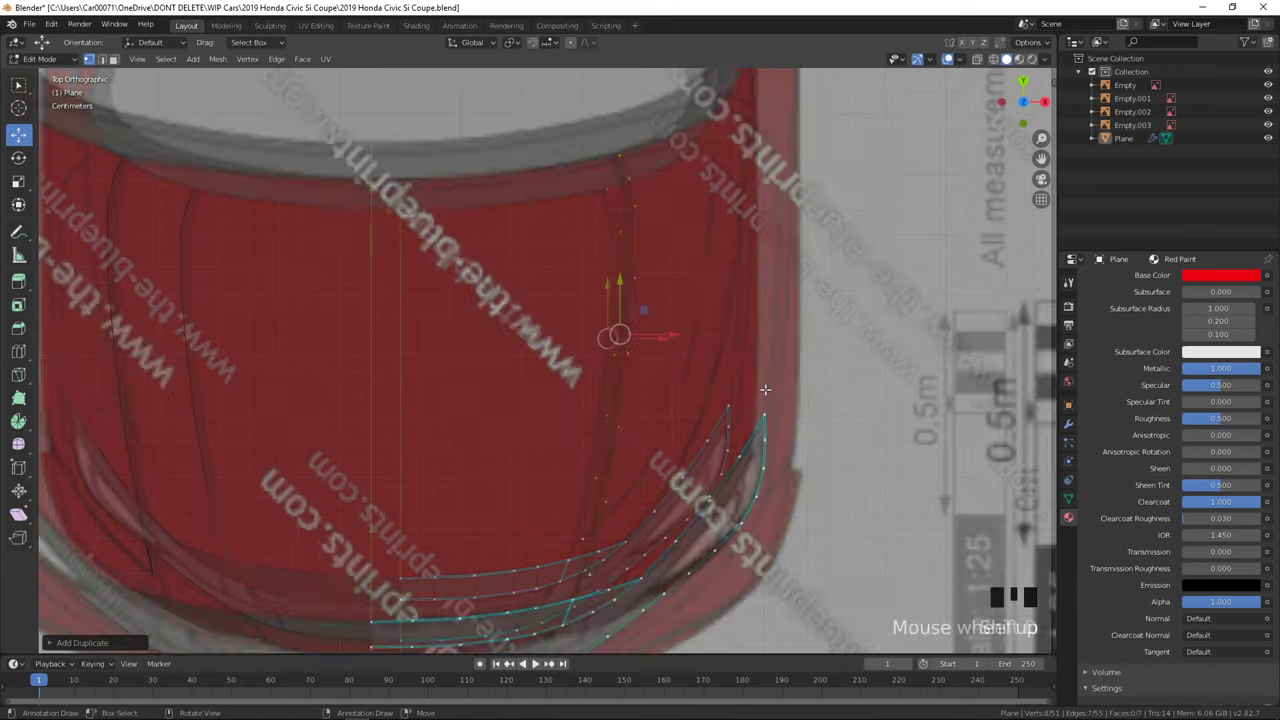
pyautogui.moveTo(702, 328); pyautogui.dragTo(677, 331)
# - In front view, lower the duplicated crease chain slightly along Z, and inspect both chains in object mode at an angle
pyautogui.press('KP_1')
pyautogui.moveTo(626, 271); pyautogui.dragTo(626, 278)
pyautogui.press('Tab')
pyautogui.moveTo(730, 312); pyautogui.dragTo(747, 416, button='middle')
pyautogui.scroll(-2, 559, 343)
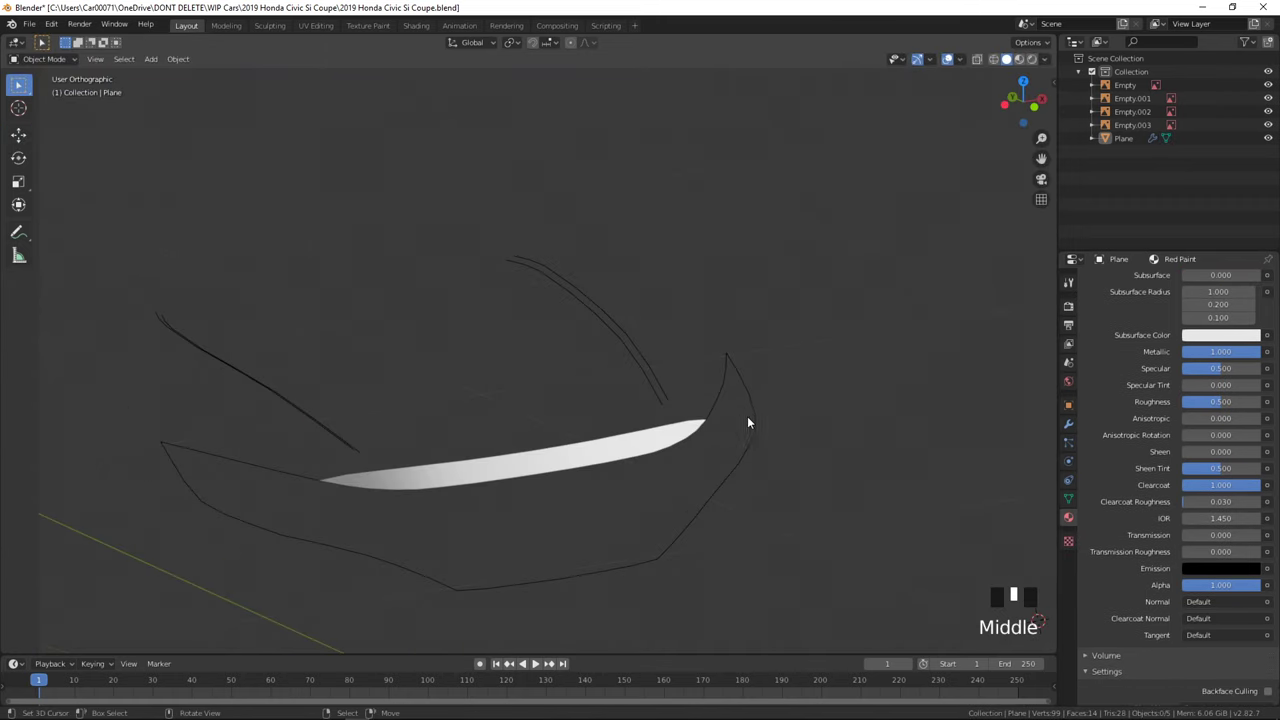
# - Switch to PureRef and save the reference scene in the 2019 Honda Civic Si Coupe folder within WIP Cars
pyautogui.press('KP_1')
pyautogui.hotkey('alt', 'Tab')
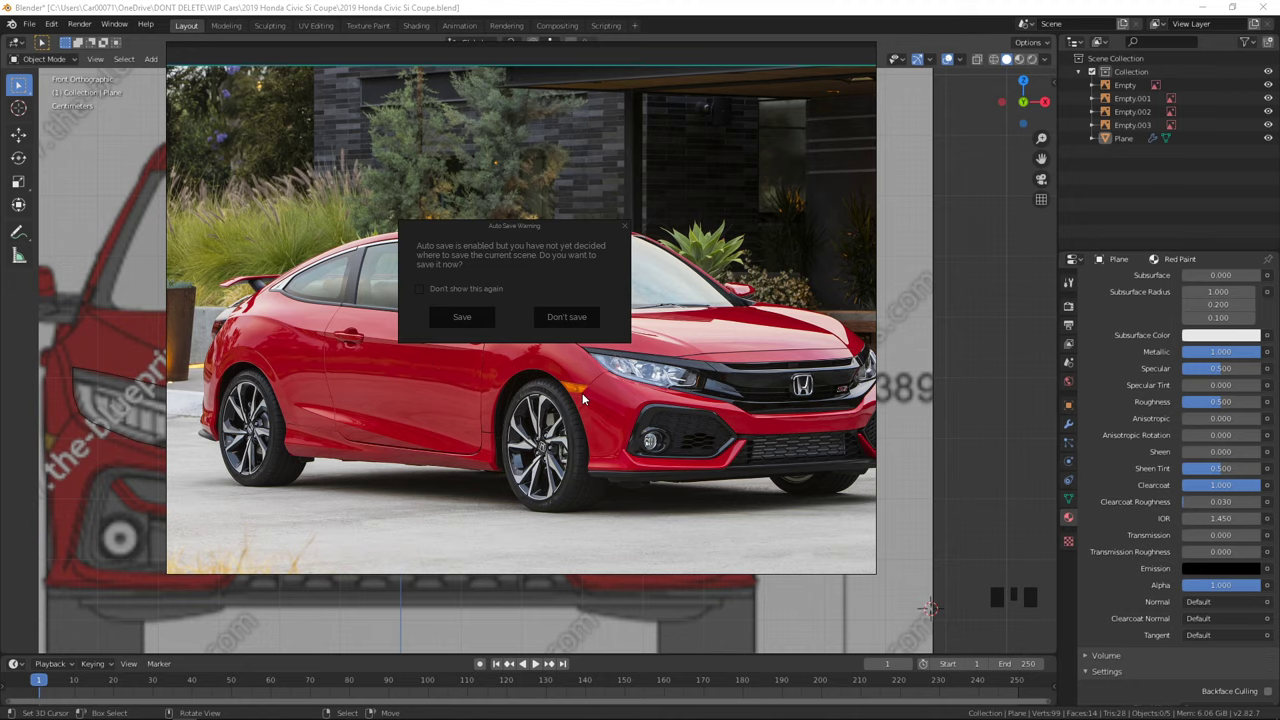
pyautogui.click(456, 318)
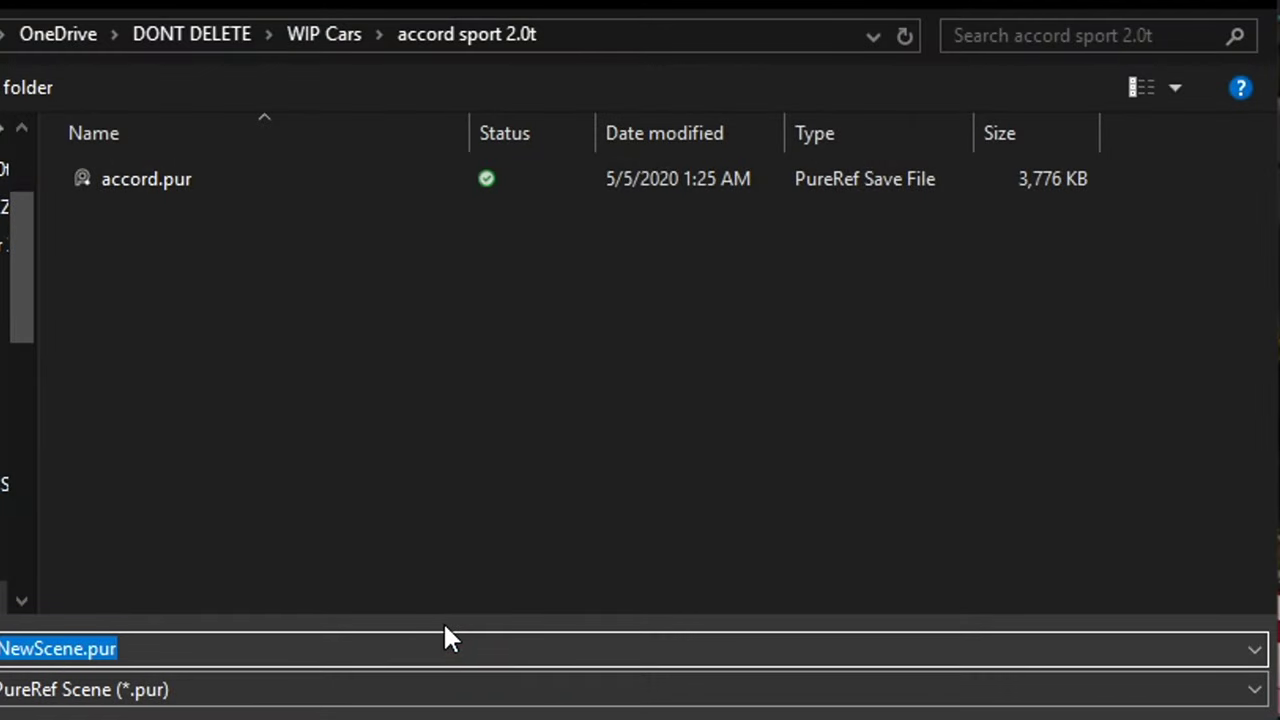
pyautogui.write('n')
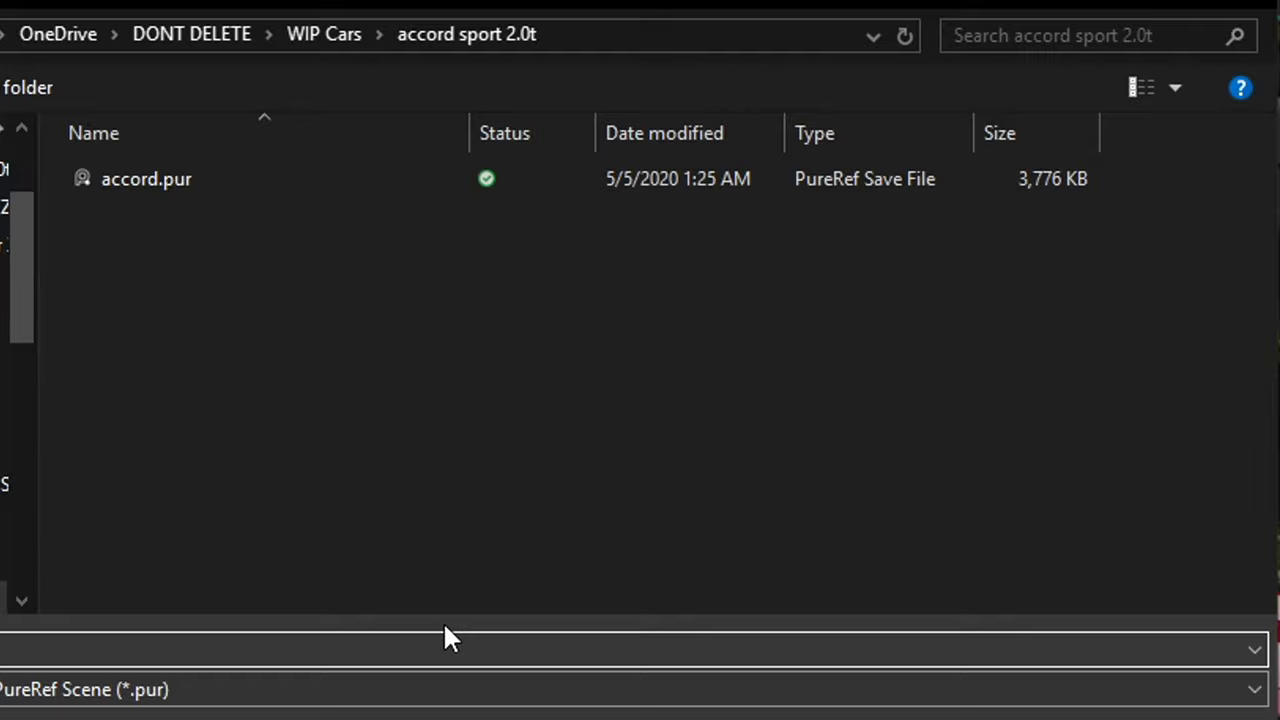
pyautogui.click(305, 36)
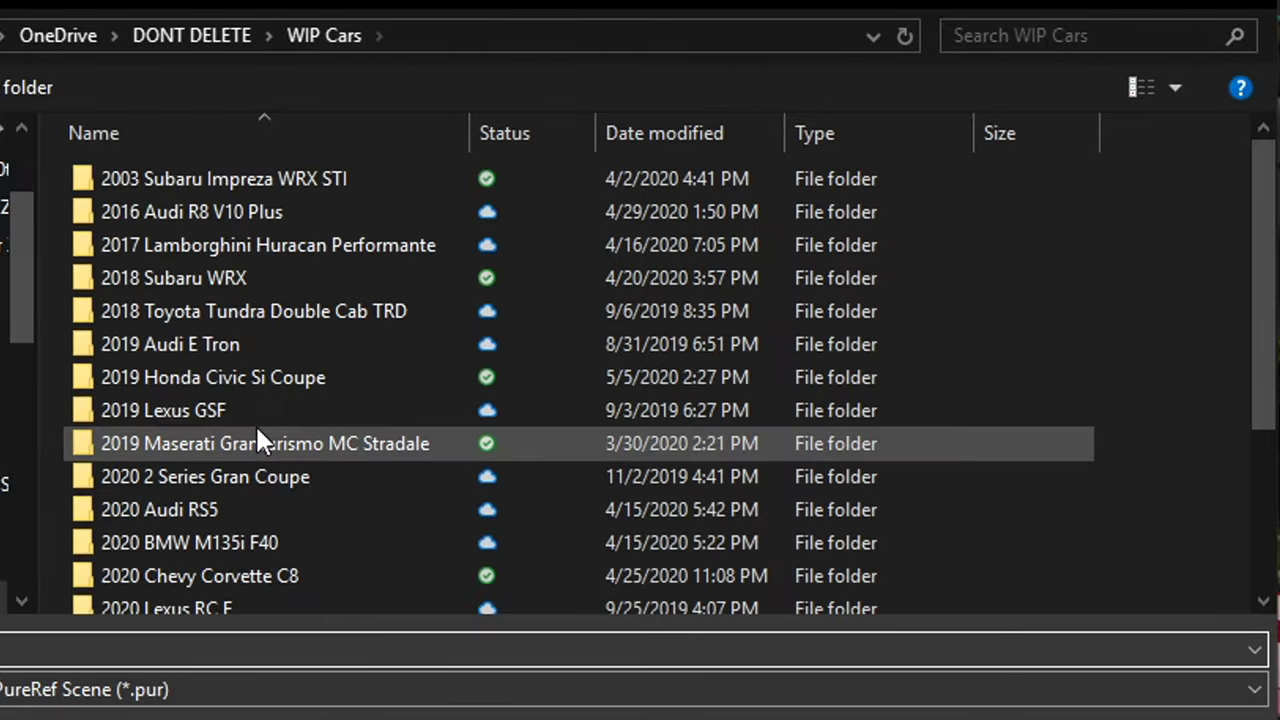
pyautogui.doubleClick(250, 380)
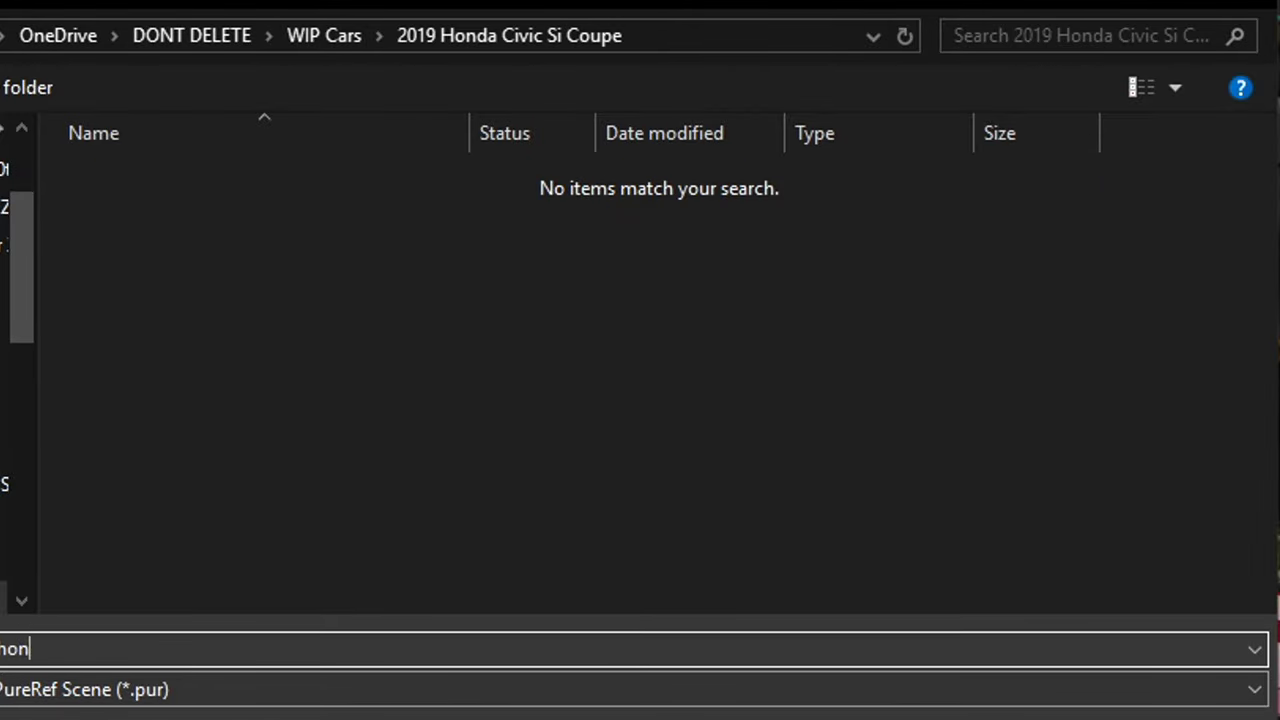
pyautogui.write('oupe')
pyautogui.press('Return')
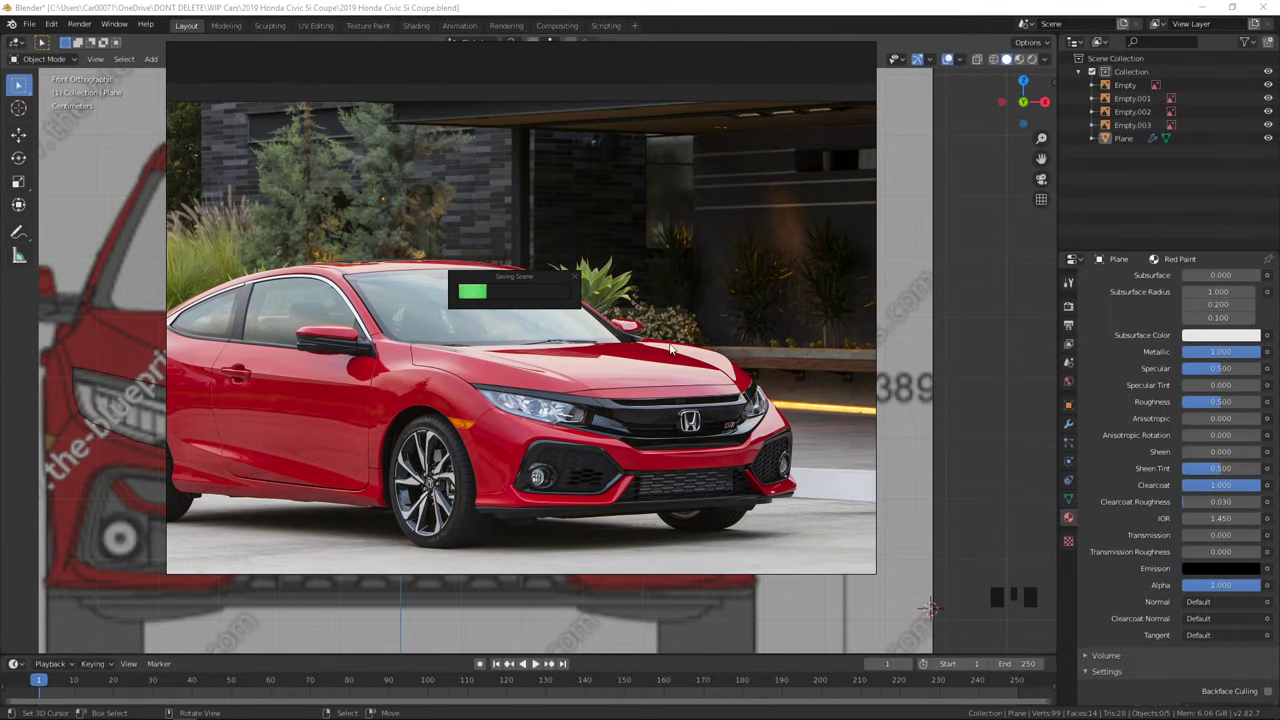
# - Examine the hood edge, headlight and grille up close in the reference photo
pyautogui.scroll(6, 595, 426)
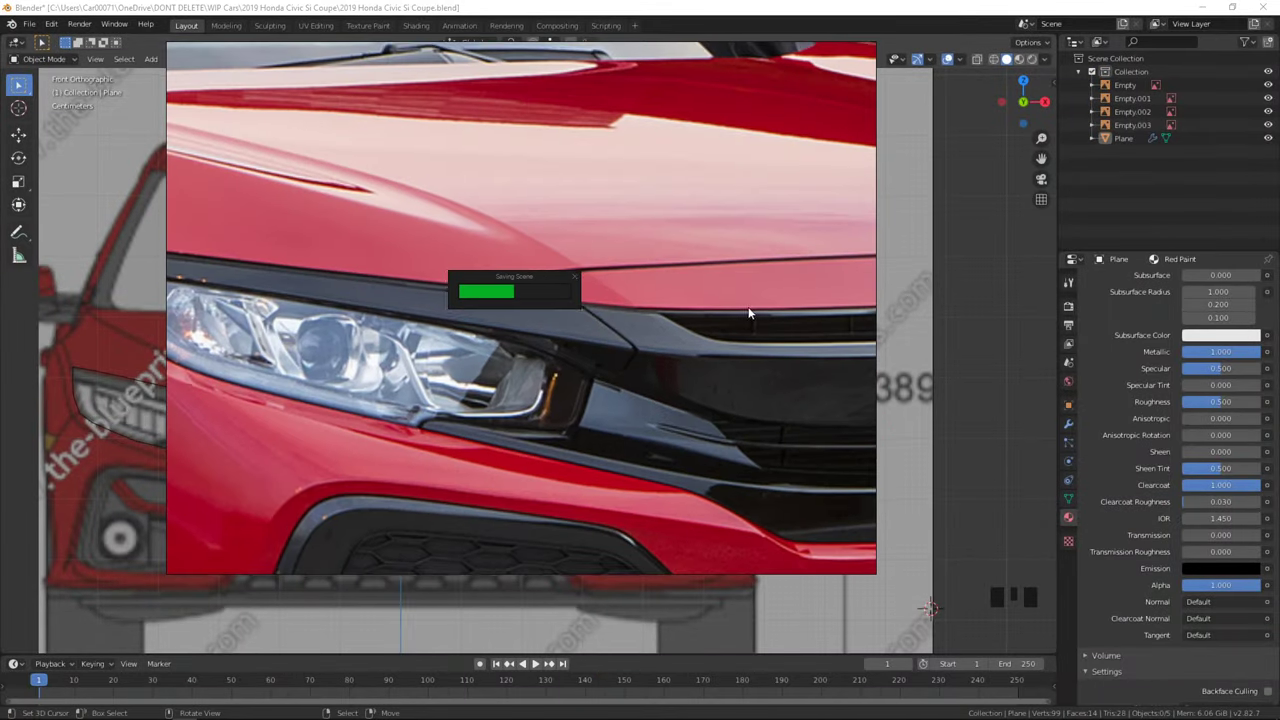
pyautogui.moveTo(751, 311); pyautogui.dragTo(560, 501, button='middle')
pyautogui.moveTo(737, 499); pyautogui.dragTo(502, 497, button='middle')
pyautogui.moveTo(383, 449); pyautogui.dragTo(408, 484, button='middle')
pyautogui.click(444, 365)
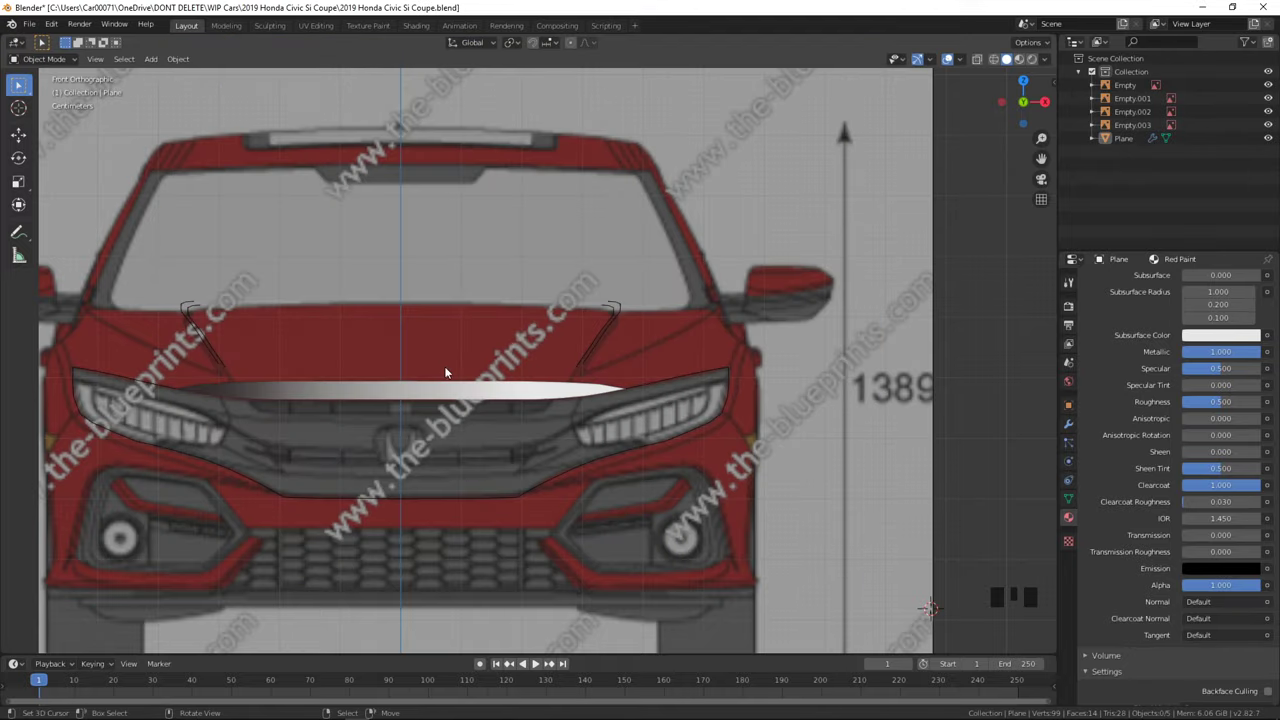
# - Compare the two crease chains in side view with the shape of the hood crease in the reference photo
pyautogui.moveTo(444, 365); pyautogui.dragTo(577, 382, button='middle')
pyautogui.press('Tab')
pyautogui.press('KP_3')
pyautogui.scroll(4, 610, 378)
pyautogui.press('Tab')
pyautogui.press('Tab')
pyautogui.press('Tab')
pyautogui.press('Tab')
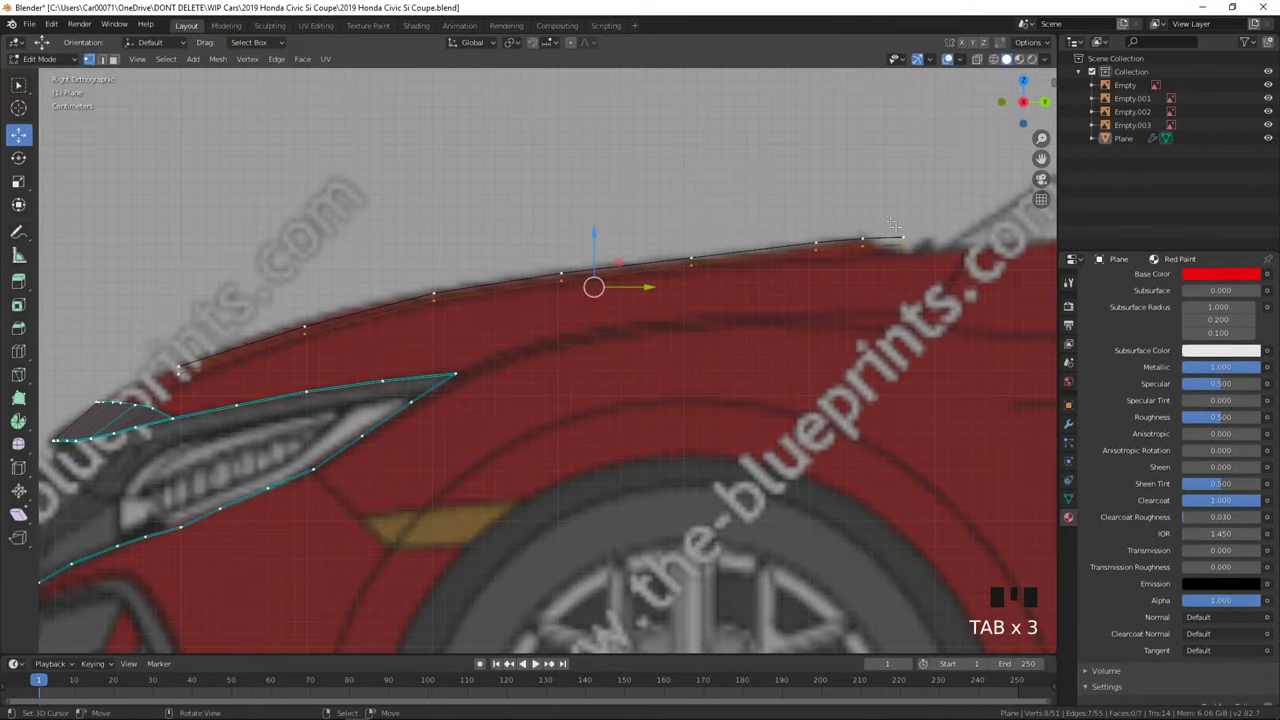
pyautogui.rightClick(888, 249)
pyautogui.hotkey('alt', 'Tab')
pyautogui.scroll(-3, 784, 351)
pyautogui.scroll(2, 711, 427)
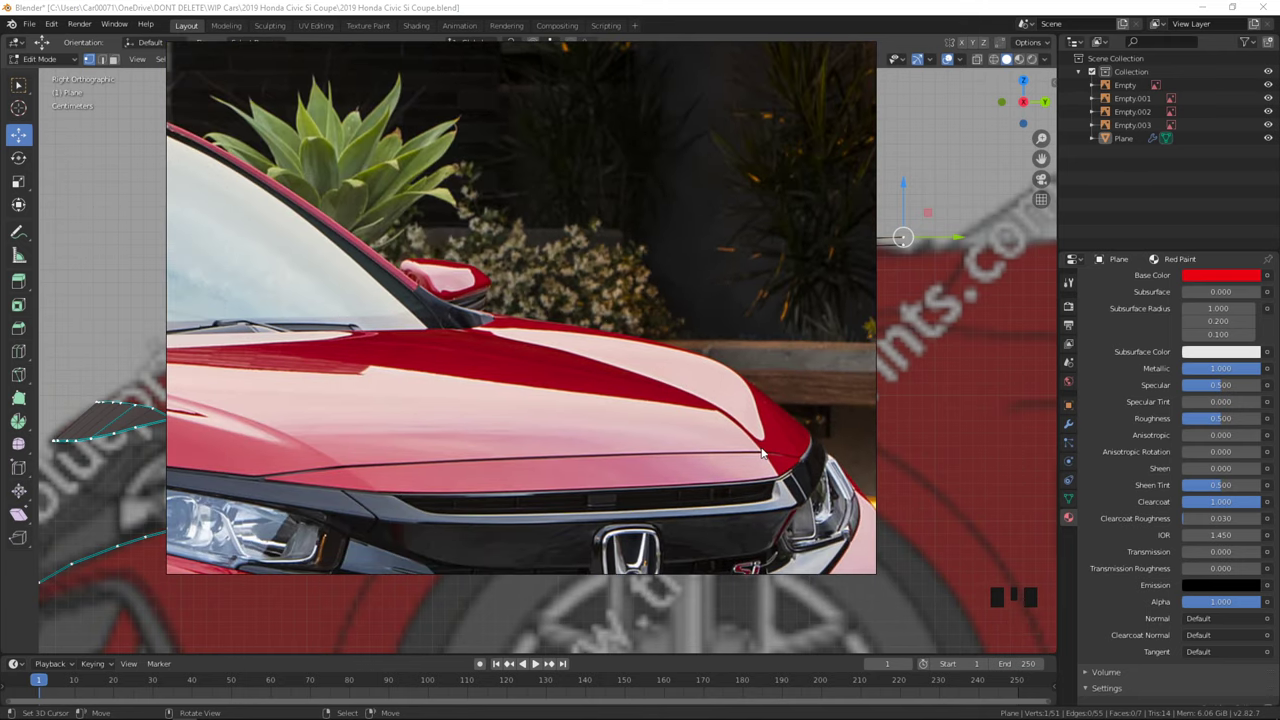
pyautogui.scroll(-2, 708, 421)
pyautogui.hotkey('alt', 'Tab')
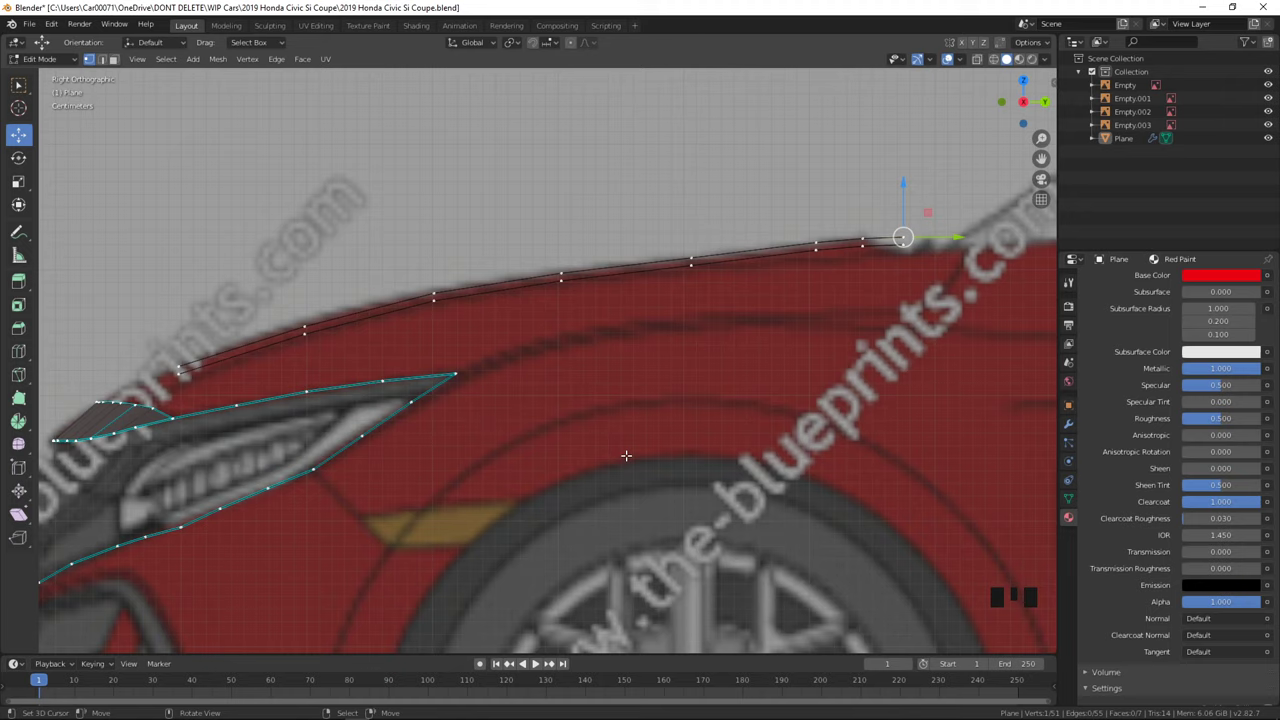
pyautogui.rightClick(903, 239)
pyautogui.press('c')
pyautogui.moveTo(898, 243); pyautogui.dragTo(854, 216)
pyautogui.rightClick(822, 243)
pyautogui.hotkey('ctrl', 'z')
pyautogui.press('KP_1')
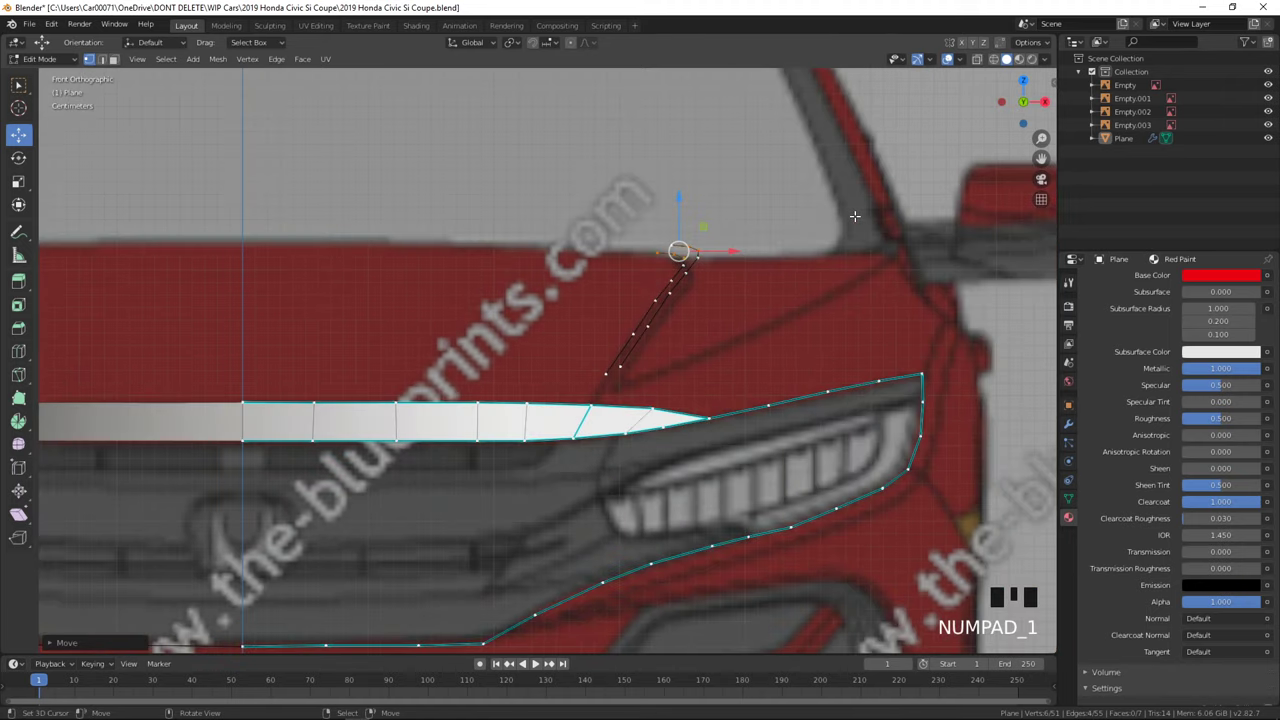
pyautogui.press('KP_3')
pyautogui.moveTo(871, 207); pyautogui.dragTo(862, 218)
pyautogui.hotkey('ctrl', 'z')
# - In side view, select the rear vertex pairs of the two crease chains and lower them slightly along Z
pyautogui.rightClick(914, 257)
pyautogui.keyDown('shift'); pyautogui.rightClick(920, 251); pyautogui.keyUp('shift')
pyautogui.keyDown('shift'); pyautogui.rightClick(912, 250); pyautogui.keyUp('shift')
pyautogui.keyDown('shift'); pyautogui.rightClick(909, 254); pyautogui.keyUp('shift')
pyautogui.keyDown('shift'); pyautogui.rightClick(820, 257); pyautogui.keyUp('shift')
pyautogui.keyDown('shift'); pyautogui.rightClick(695, 263); pyautogui.keyUp('shift')
pyautogui.rightClick(699, 253)
pyautogui.keyDown('shift'); pyautogui.rightClick(697, 268); pyautogui.keyUp('shift')
pyautogui.moveTo(692, 210); pyautogui.dragTo(692, 222)
# - Select the forward vertex pairs of the crease chains and lower them slightly along Z
pyautogui.rightClick(565, 270)
pyautogui.keyDown('shift'); pyautogui.rightClick(565, 284); pyautogui.keyUp('shift')
pyautogui.press('c')
pyautogui.moveTo(350, 317); pyautogui.dragTo(574, 277)
pyautogui.rightClick(574, 277)
pyautogui.moveTo(370, 279); pyautogui.dragTo(371, 290)
# - Raise two middle vertex pairs of the crease chains slightly along Z to smooth the hood profile, checking it in object mode
pyautogui.rightClick(696, 287)
pyautogui.keyDown('shift'); pyautogui.rightClick(695, 269); pyautogui.keyUp('shift')
pyautogui.moveTo(695, 244); pyautogui.dragTo(695, 240)
pyautogui.press('Tab')
pyautogui.press('Tab')
pyautogui.press('Tab')
pyautogui.rightClick(567, 291)
pyautogui.keyDown('shift'); pyautogui.rightClick(567, 289); pyautogui.keyUp('shift')
pyautogui.keyDown('shift'); pyautogui.rightClick(567, 280); pyautogui.keyUp('shift')
pyautogui.keyDown('shift'); pyautogui.rightClick(567, 291); pyautogui.keyUp('shift')
pyautogui.moveTo(568, 250); pyautogui.dragTo(567, 245)
# - Raise the adjacent rear and middle crease vertices slightly along Z, and check the chains in object mode from the front and at an angle
pyautogui.rightClick(865, 263)
pyautogui.rightClick(818, 265)
pyautogui.keyDown('shift'); pyautogui.rightClick(818, 256); pyautogui.keyUp('shift')
pyautogui.moveTo(823, 231); pyautogui.dragTo(817, 221)
pyautogui.rightClick(691, 270)
pyautogui.moveTo(689, 236); pyautogui.dragTo(689, 232)
pyautogui.press('Tab')
pyautogui.press('Tab')
pyautogui.press('KP_1')
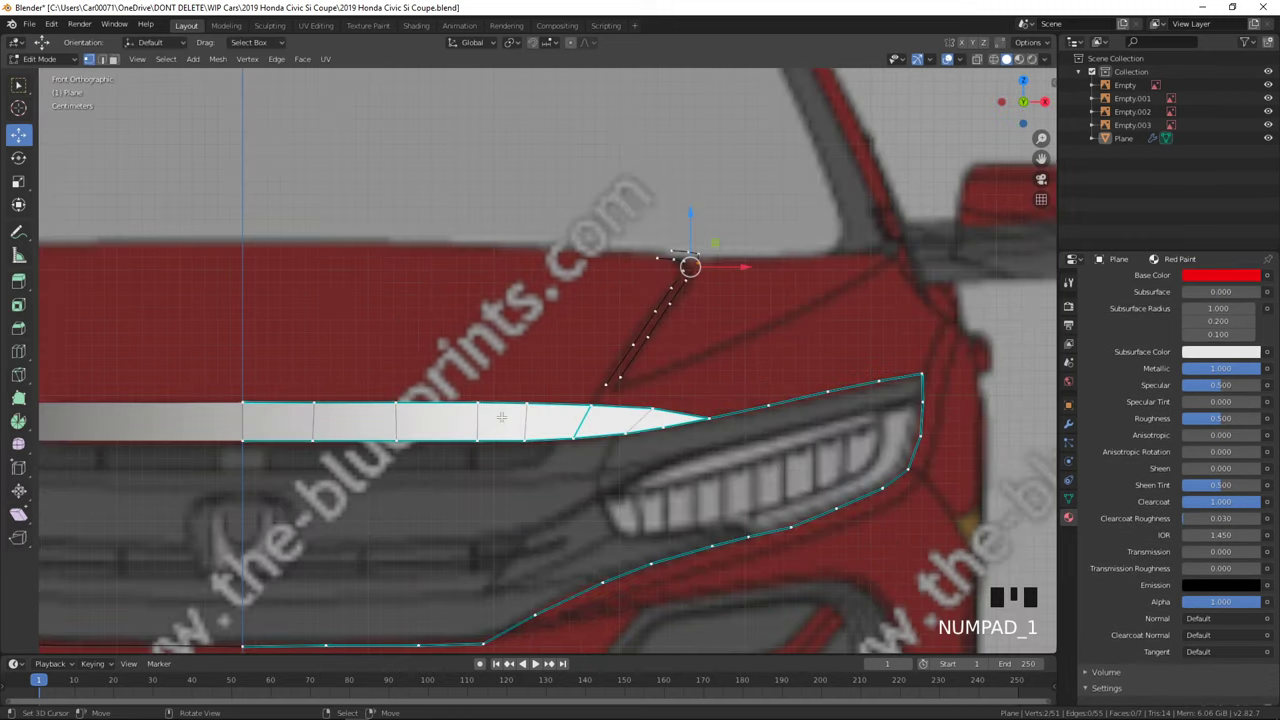
pyautogui.press('Tab')
pyautogui.moveTo(755, 434); pyautogui.dragTo(828, 483, button='middle')
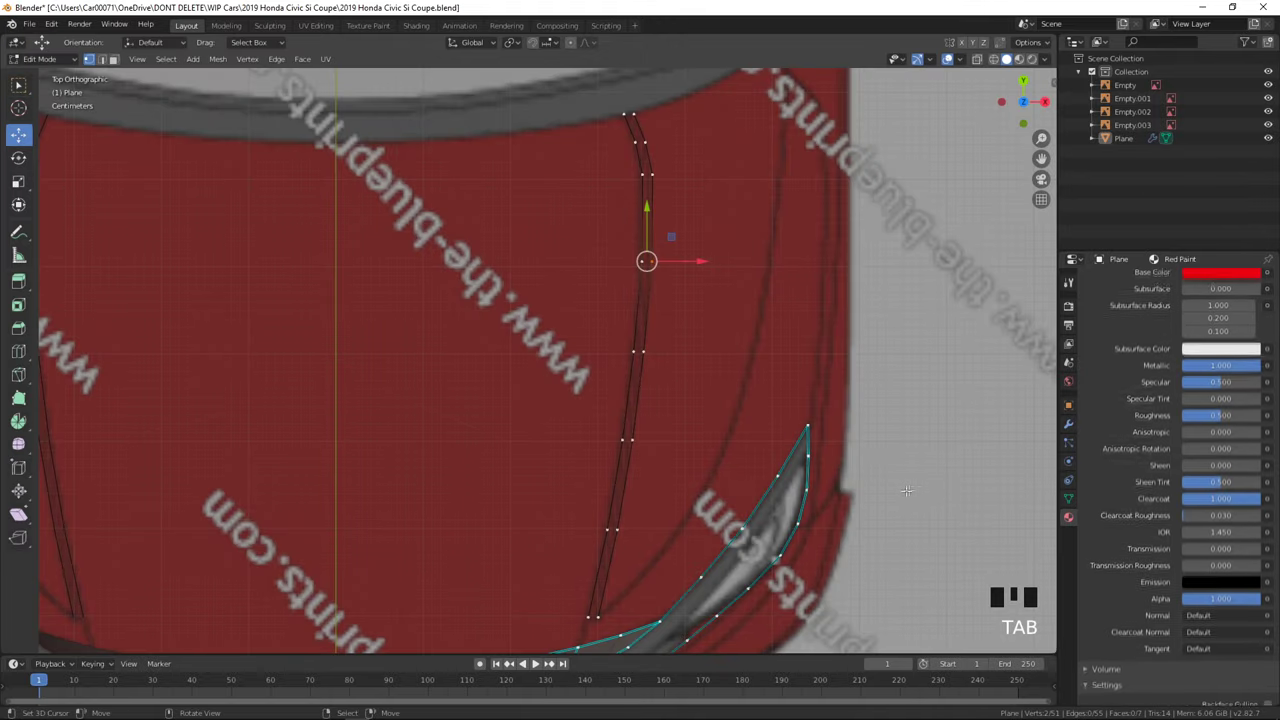
# - Switch to PureRef and examine where the hood creases meet at the hood's front corner in the reference photo
pyautogui.keyDown('shift'); pyautogui.moveTo(700, 380); pyautogui.dragTo(725, 237, button='middle'); pyautogui.keyUp('shift')
pyautogui.hotkey('alt', 'Tab')
pyautogui.hotkey('alt', 'Tab')
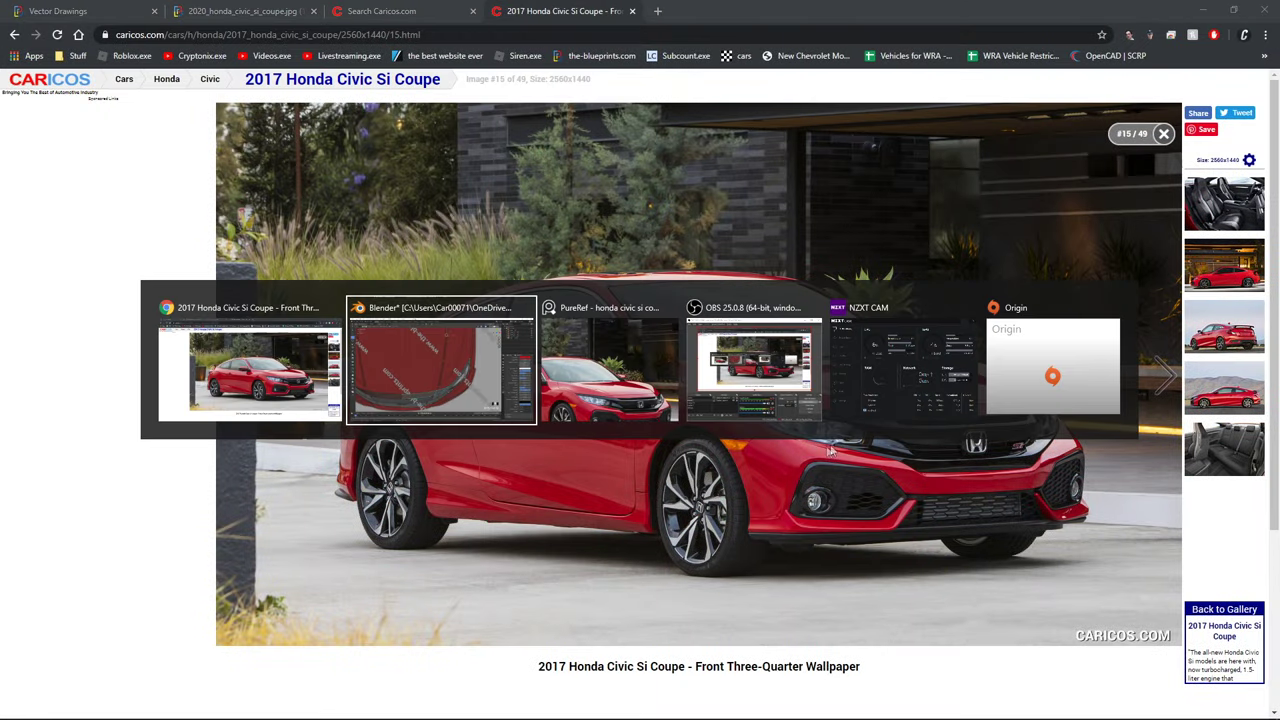
pyautogui.click(637, 387)
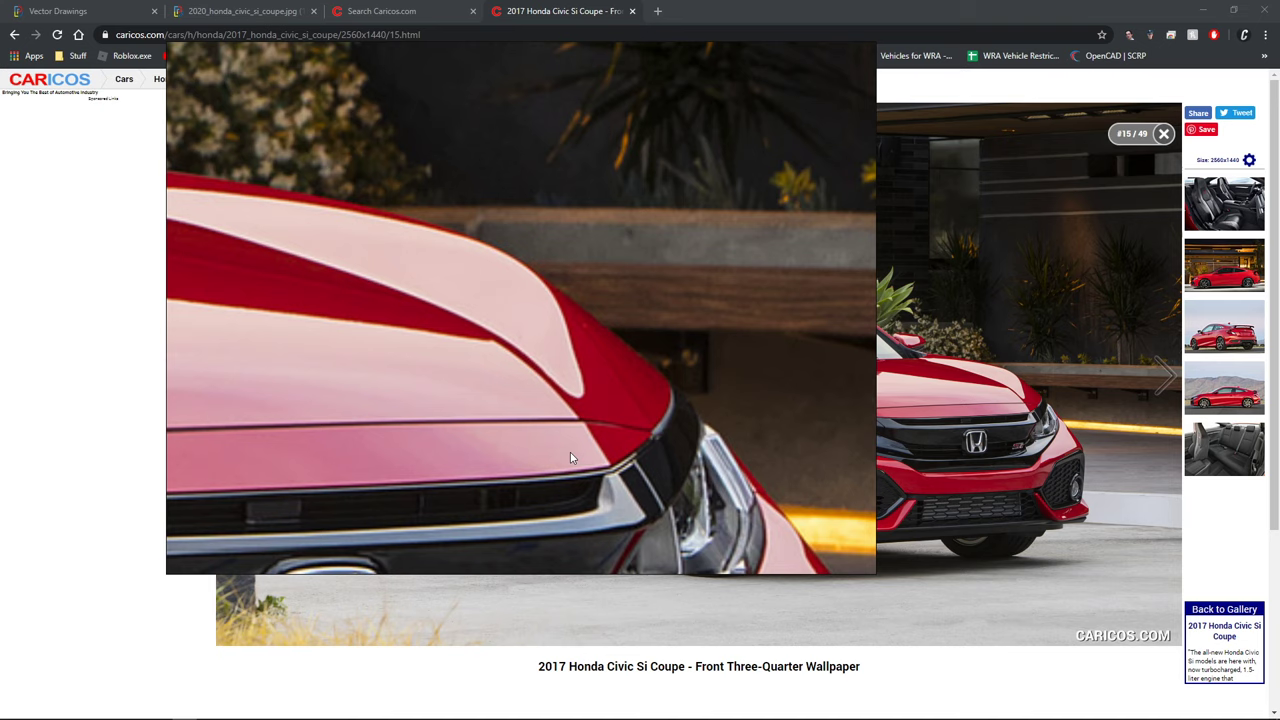
pyautogui.click(1022, 484)
pyautogui.hotkey('alt', 'Tab')
pyautogui.click(610, 420)
# - In Blender's top view, extrude a vertex chain from the crease's front end along the outer hood line, past the headlight's inner edge
pyautogui.press('Tab')
pyautogui.press('Tab')
pyautogui.rightClick(626, 472)
pyautogui.press('e')
pyautogui.click(720, 459)
pyautogui.press('e')
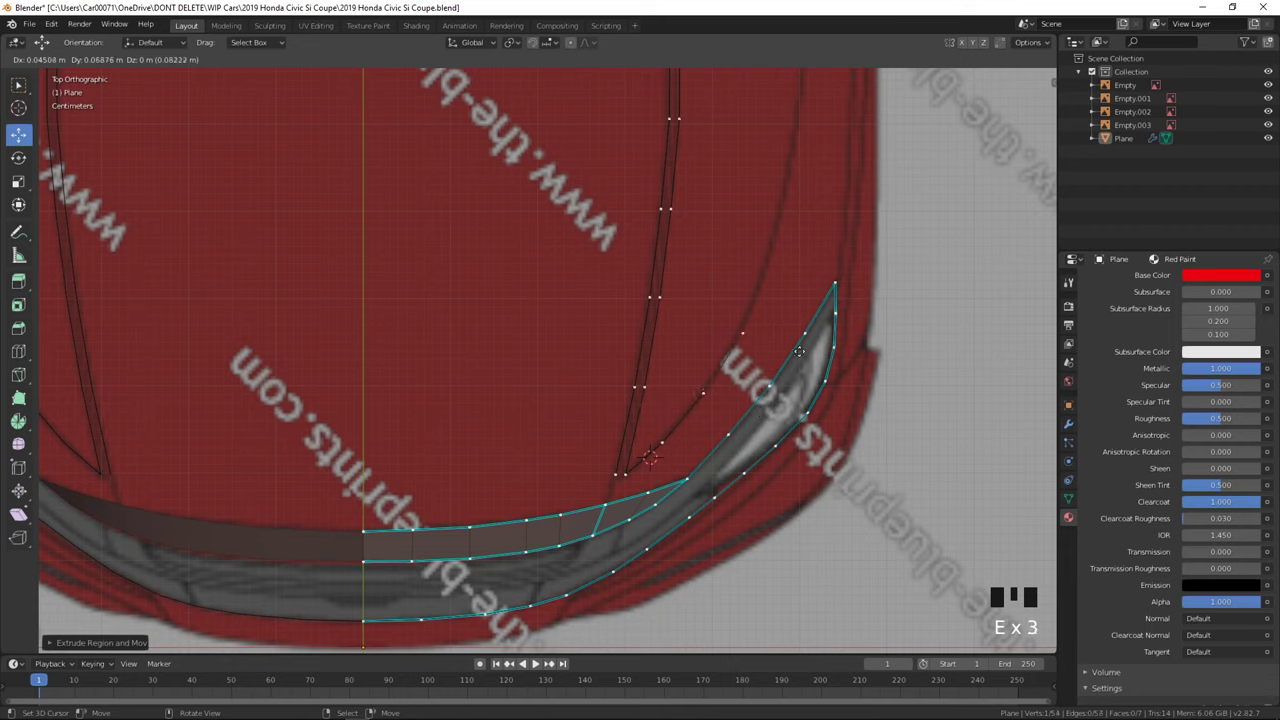
pyautogui.click(829, 275)
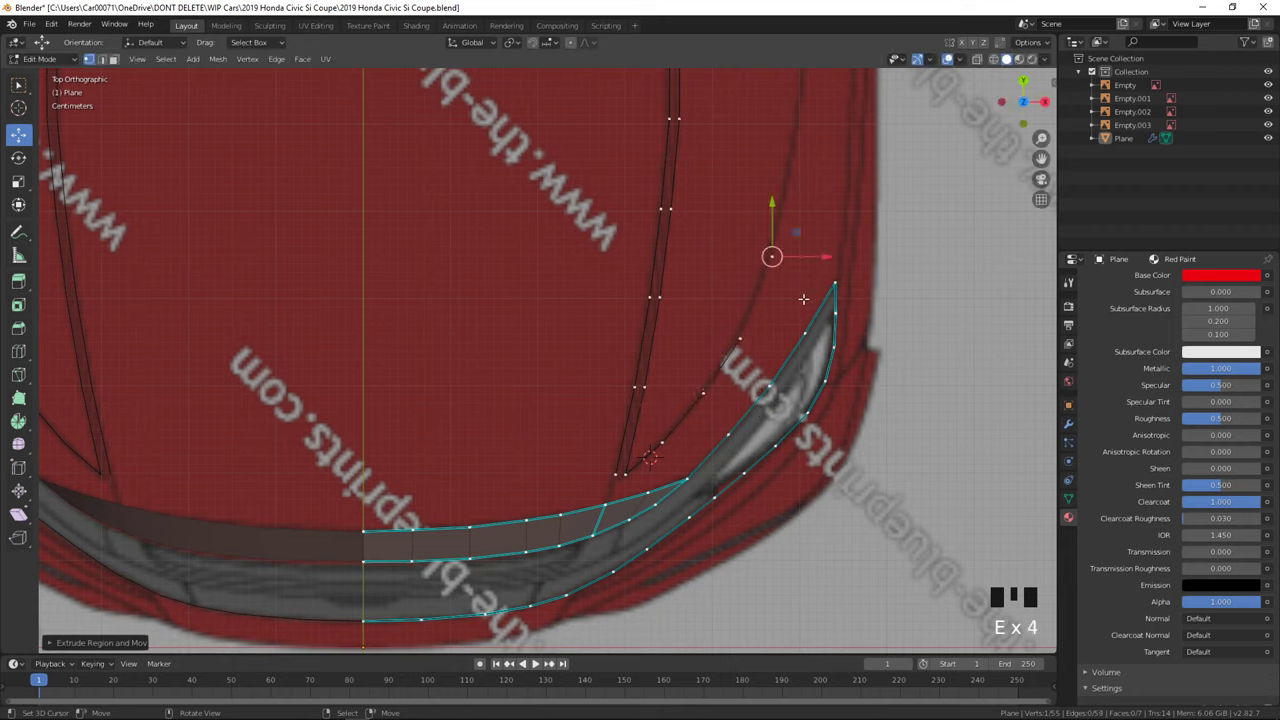
pyautogui.rightClick(760, 254)
pyautogui.rightClick(760, 254)
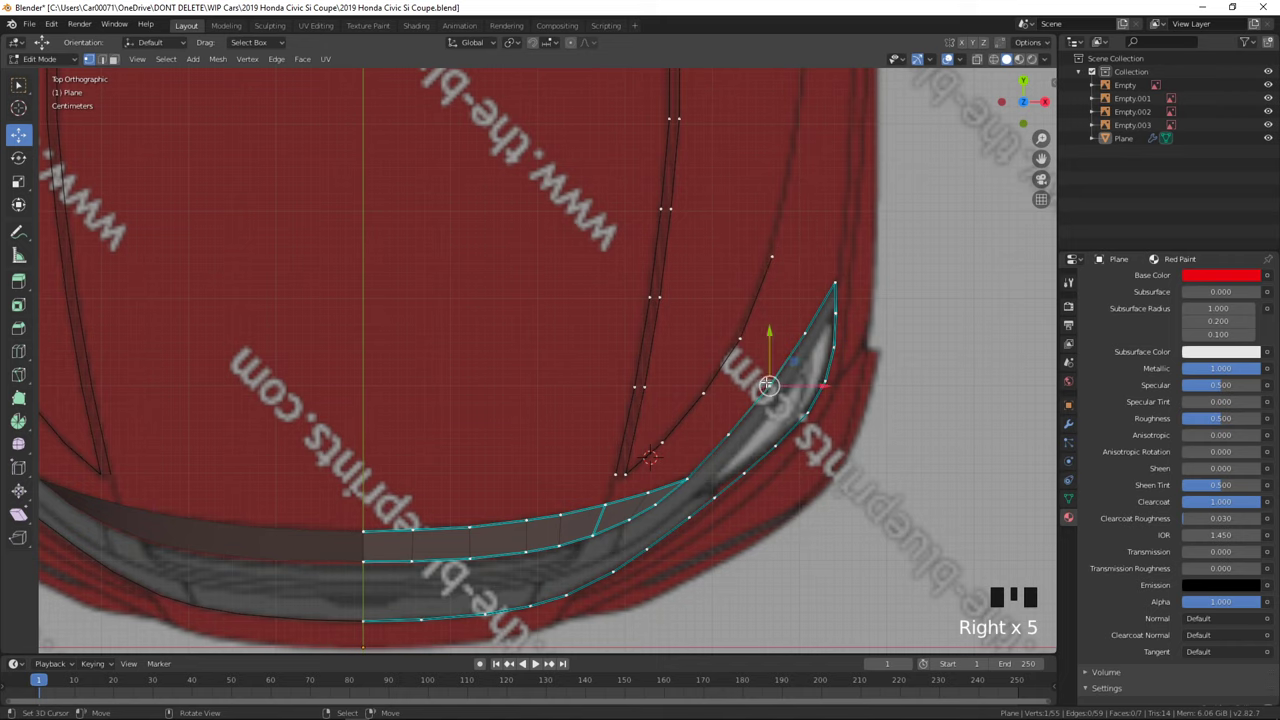
# - Add a vertex to the last segment of the outer hood line and move it onto the blueprint curve
pyautogui.rightClick(776, 337)
pyautogui.hotkey('ctrl', 'r')
pyautogui.click(766, 294)
pyautogui.moveTo(788, 297); pyautogui.dragTo(794, 296)
pyautogui.rightClick(796, 256)
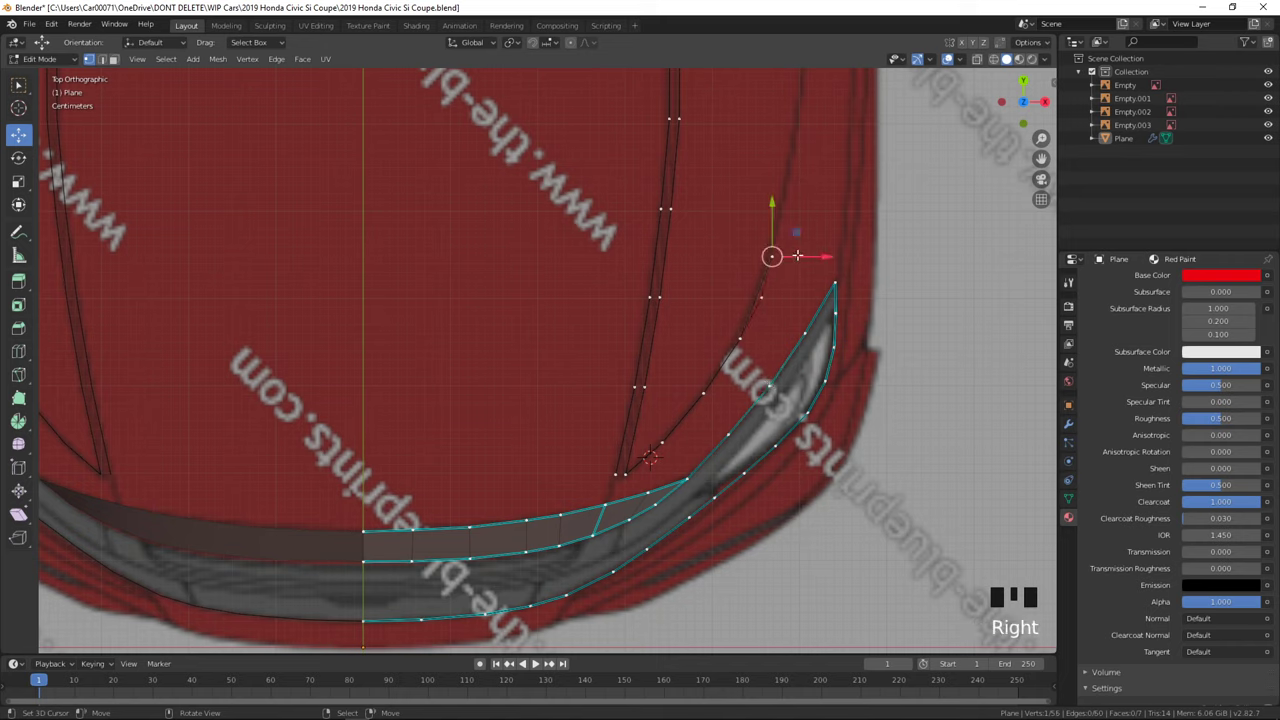
pyautogui.press('g')
pyautogui.click(762, 293)
# - Try to fill faces between the outer hood line and the headlight's upper edge
pyautogui.rightClick(774, 258)
pyautogui.keyDown('shift'); pyautogui.rightClick(833, 282); pyautogui.keyUp('shift')
pyautogui.press('f')
pyautogui.rightClick(758, 297)
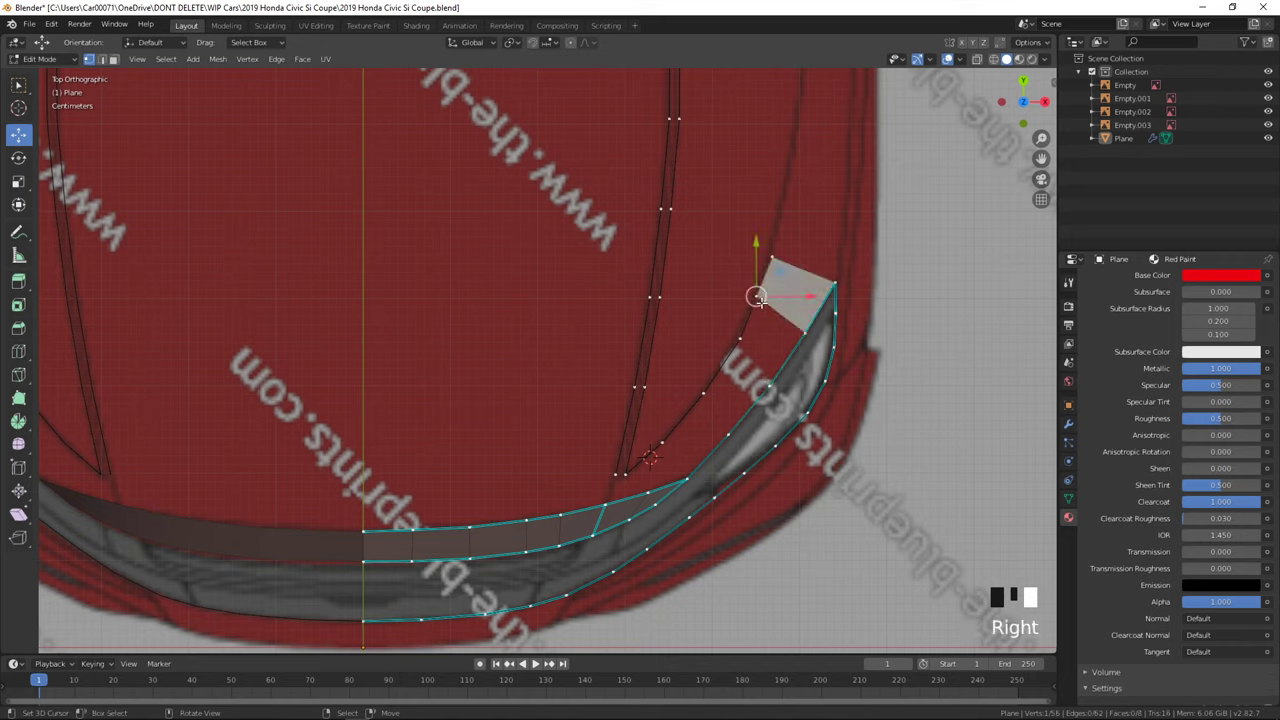
pyautogui.keyDown('shift'); pyautogui.rightClick(802, 329); pyautogui.keyUp('shift')
pyautogui.press('f')
pyautogui.press('f')
pyautogui.press('f')
pyautogui.press('f')
pyautogui.press('f')
pyautogui.press('f')
# - Undo the face fills between the outer hood line and the headlight
pyautogui.hotkey('ctrl', 'z')
pyautogui.hotkey('ctrl', 'z')
pyautogui.hotkey('ctrl', 'z')
pyautogui.hotkey('ctrl', 'z')
pyautogui.hotkey('ctrl', 'z')
pyautogui.hotkey('ctrl', 'z')
pyautogui.hotkey('ctrl', 'z')
pyautogui.hotkey('ctrl', 'z')
pyautogui.hotkey('ctrl', 'z')
pyautogui.hotkey('ctrl', 'z')
pyautogui.hotkey('ctrl', 'z')
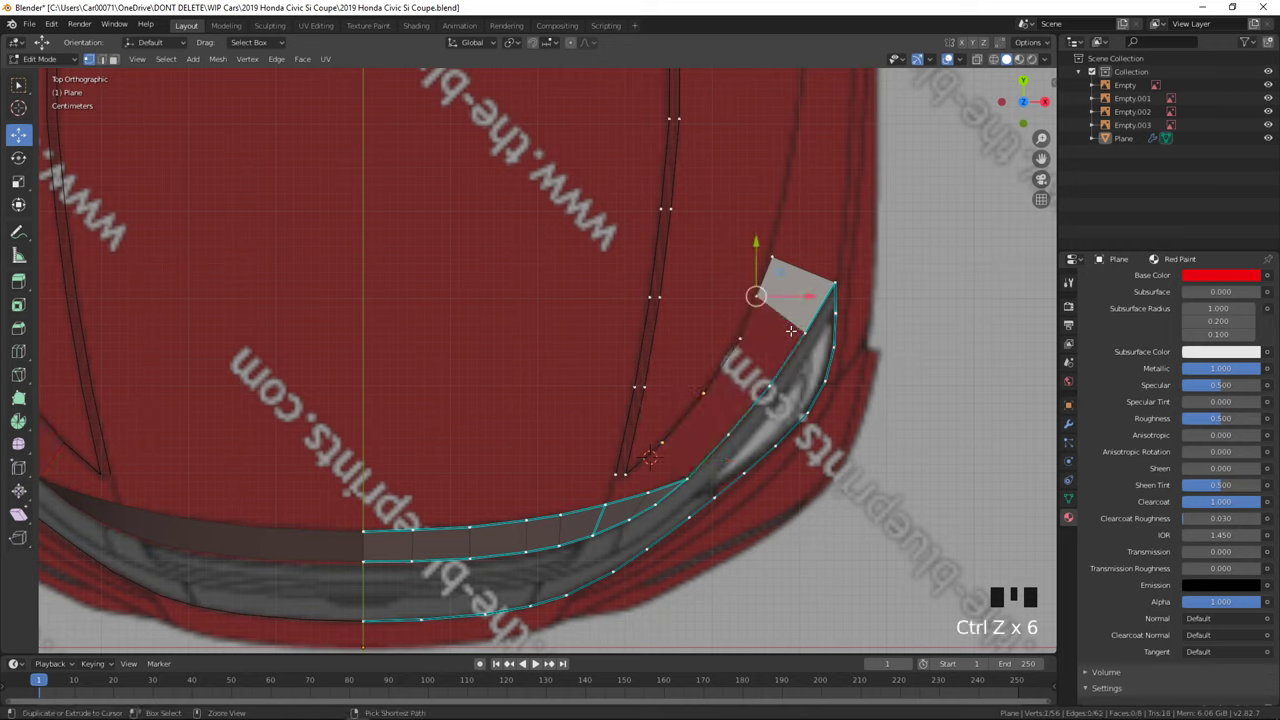
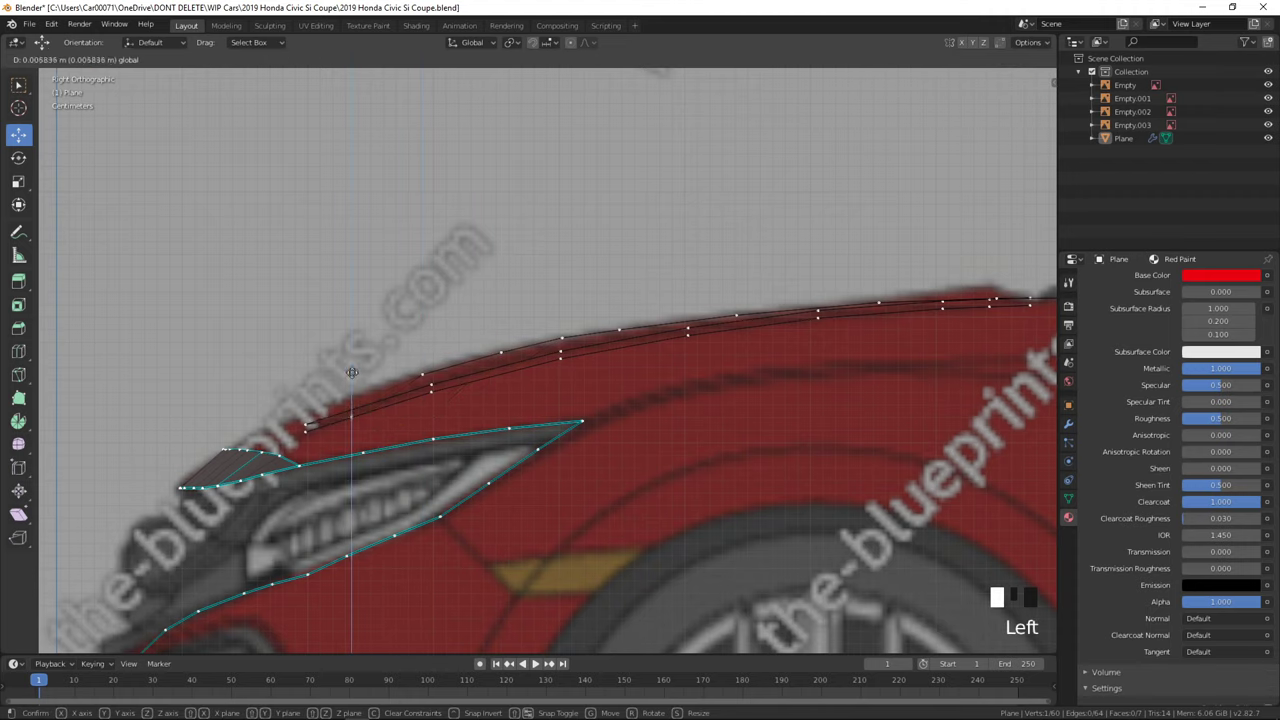
# - In side view, raise the front vertices of the outer hood line along Z to follow the blueprint's hood profile
pyautogui.click(353, 352)
pyautogui.moveTo(353, 352); pyautogui.dragTo(680, 486, button='middle')
pyautogui.press('KP_1')
pyautogui.press('KP_3')
pyautogui.scroll(4, 712, 481)
pyautogui.rightClick(491, 350)
pyautogui.moveTo(491, 305); pyautogui.dragTo(491, 299)
pyautogui.rightClick(394, 373)
pyautogui.moveTo(397, 334); pyautogui.dragTo(397, 330)
# - Adjust the middle and rear vertices of the outer hood line in height, and inspect the line at an angle in object mode
pyautogui.rightClick(563, 330)
pyautogui.moveTo(567, 299); pyautogui.dragTo(636, 277)
pyautogui.rightClick(631, 320)
pyautogui.rightClick(763, 302)
pyautogui.moveTo(773, 276); pyautogui.dragTo(774, 273)
pyautogui.press('Tab')
pyautogui.moveTo(849, 397); pyautogui.dragTo(908, 443, button='middle')
pyautogui.scroll(-3, 749, 457)
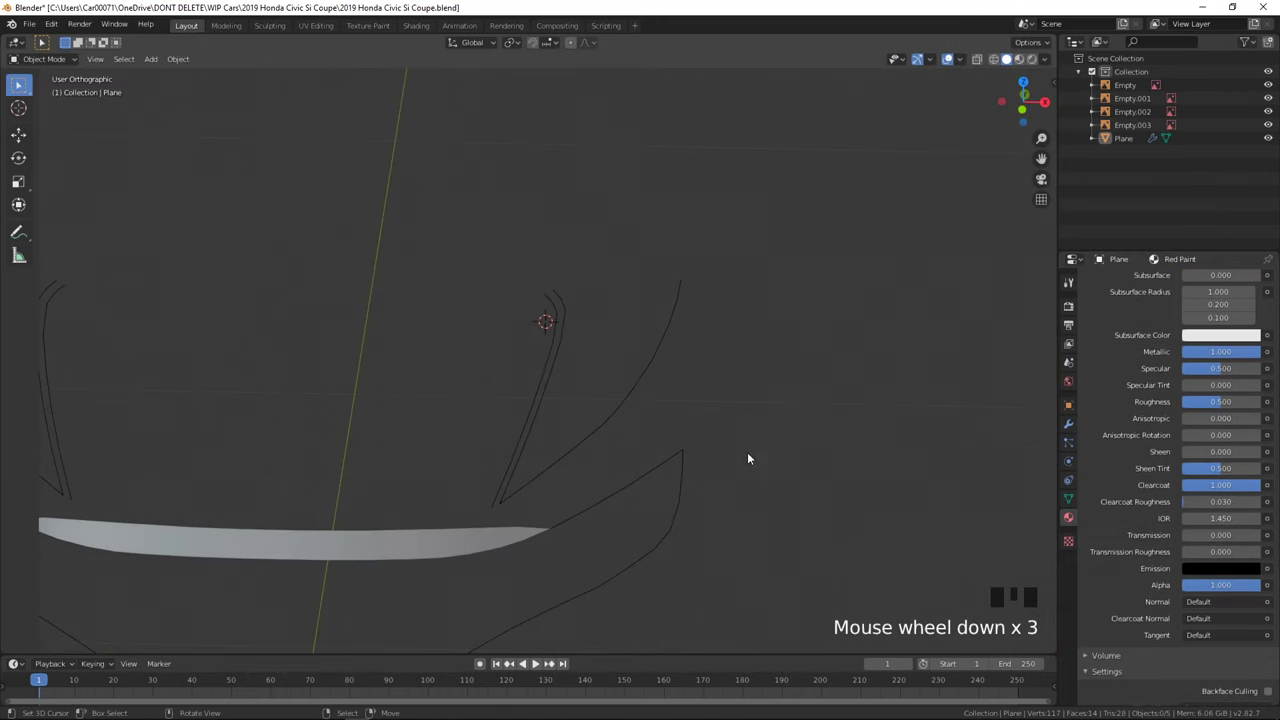
# - Fill the gap between the two hood crease chains with faces from the front end to the windshield
pyautogui.press('Tab')
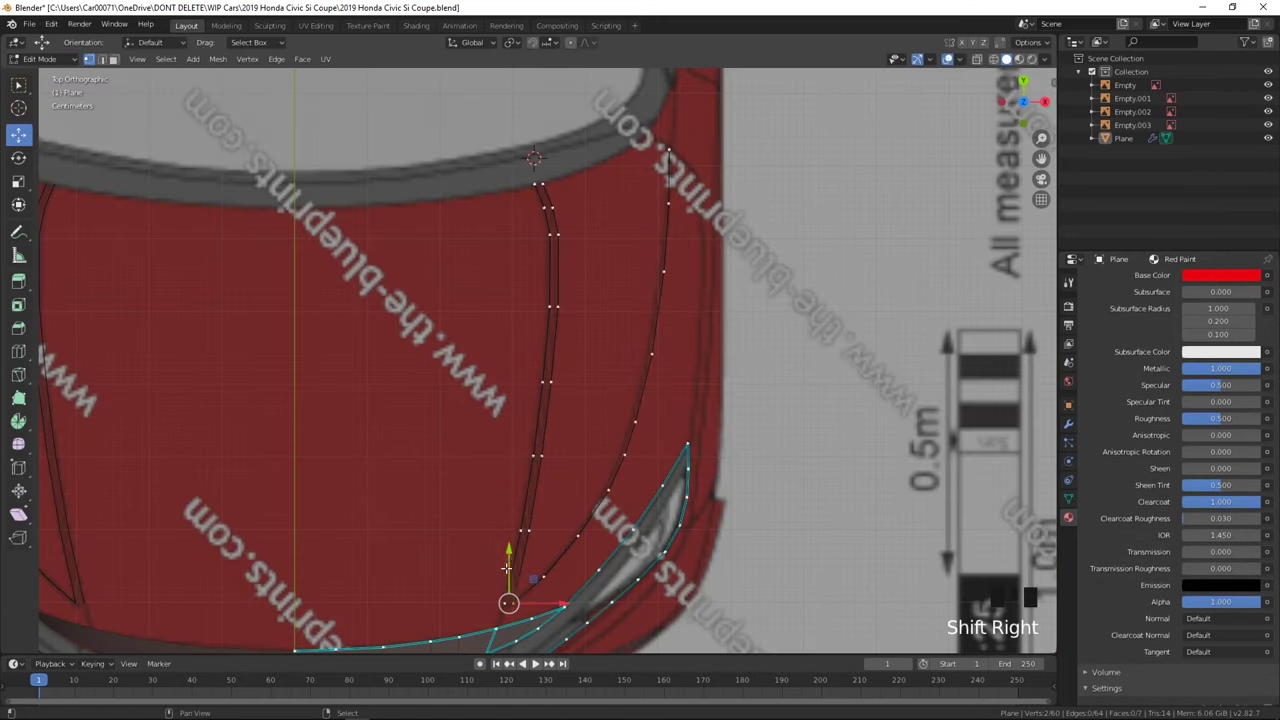
pyautogui.press('f')
pyautogui.press('f')
pyautogui.press('f')
pyautogui.press('f')
pyautogui.press('f')
pyautogui.press('f')
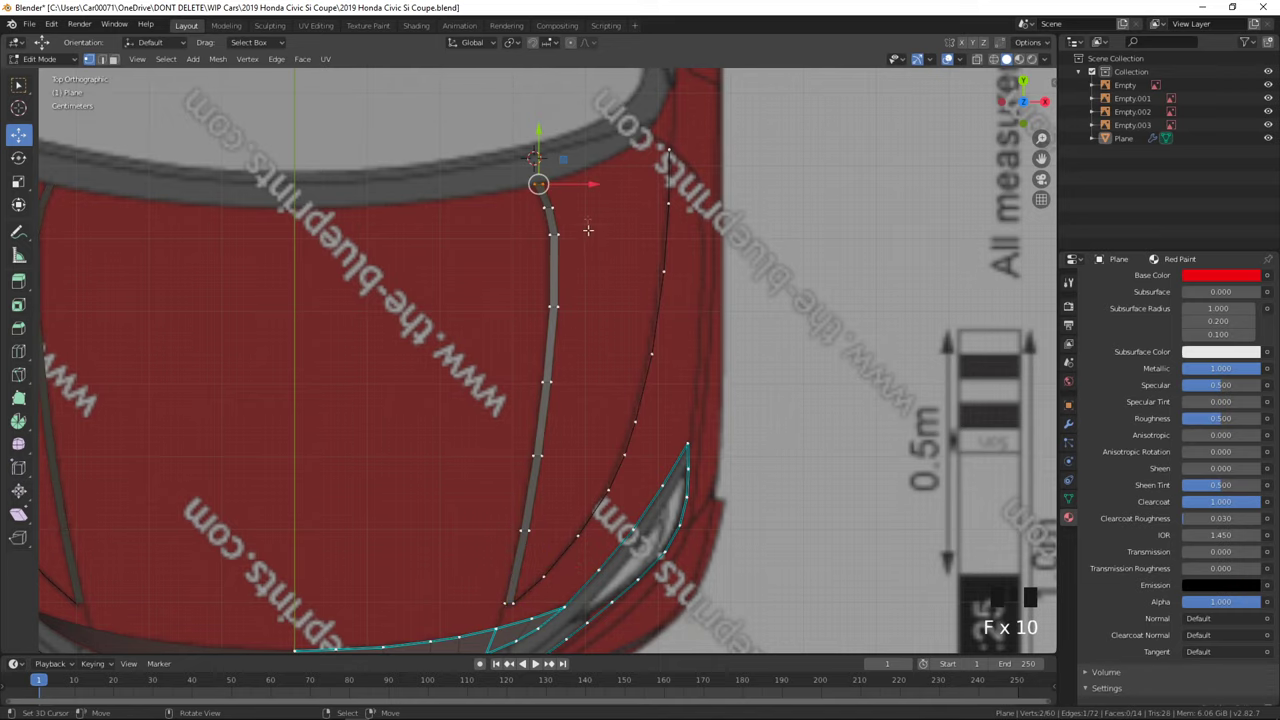
# - Compare the hood crease and the outer hood line with the close-up reference photos in PureRef
pyautogui.keyDown('shift'); pyautogui.moveTo(552, 252); pyautogui.dragTo(692, 235, button='middle'); pyautogui.keyUp('shift')
pyautogui.hotkey('alt', 'Tab')
pyautogui.scroll(-3, 585, 480)
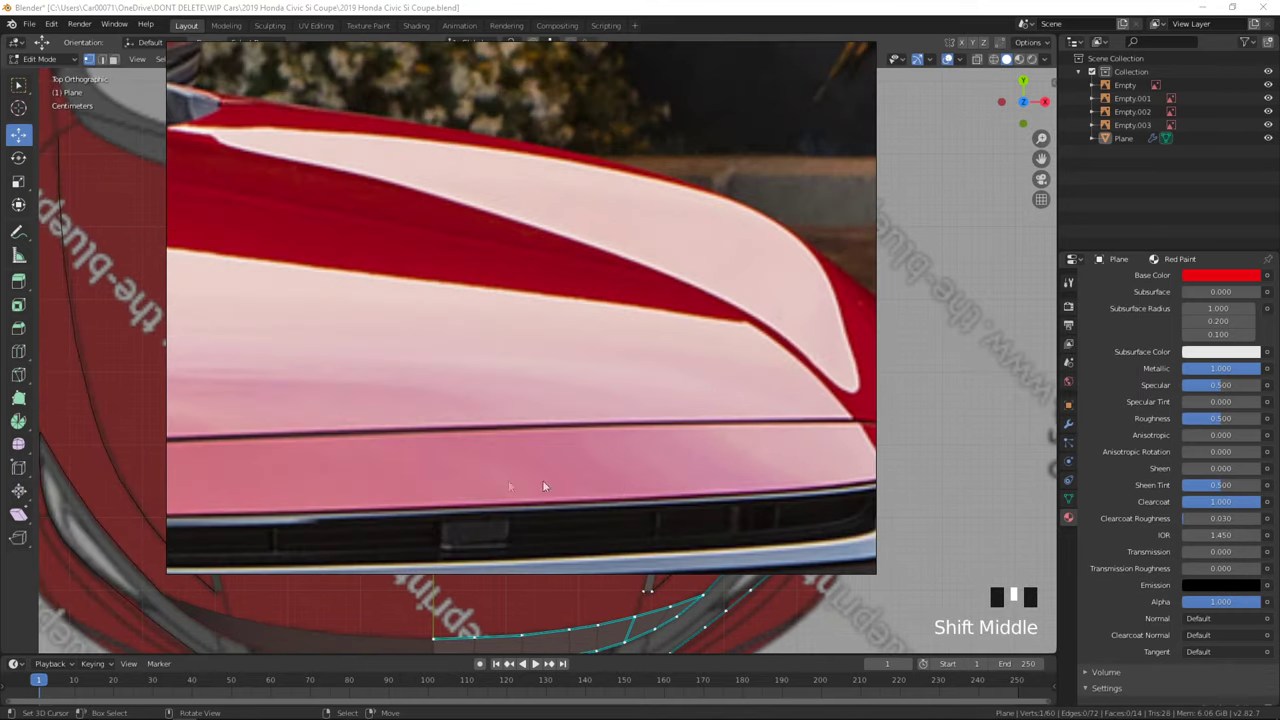
pyautogui.scroll(-3, 569, 414)
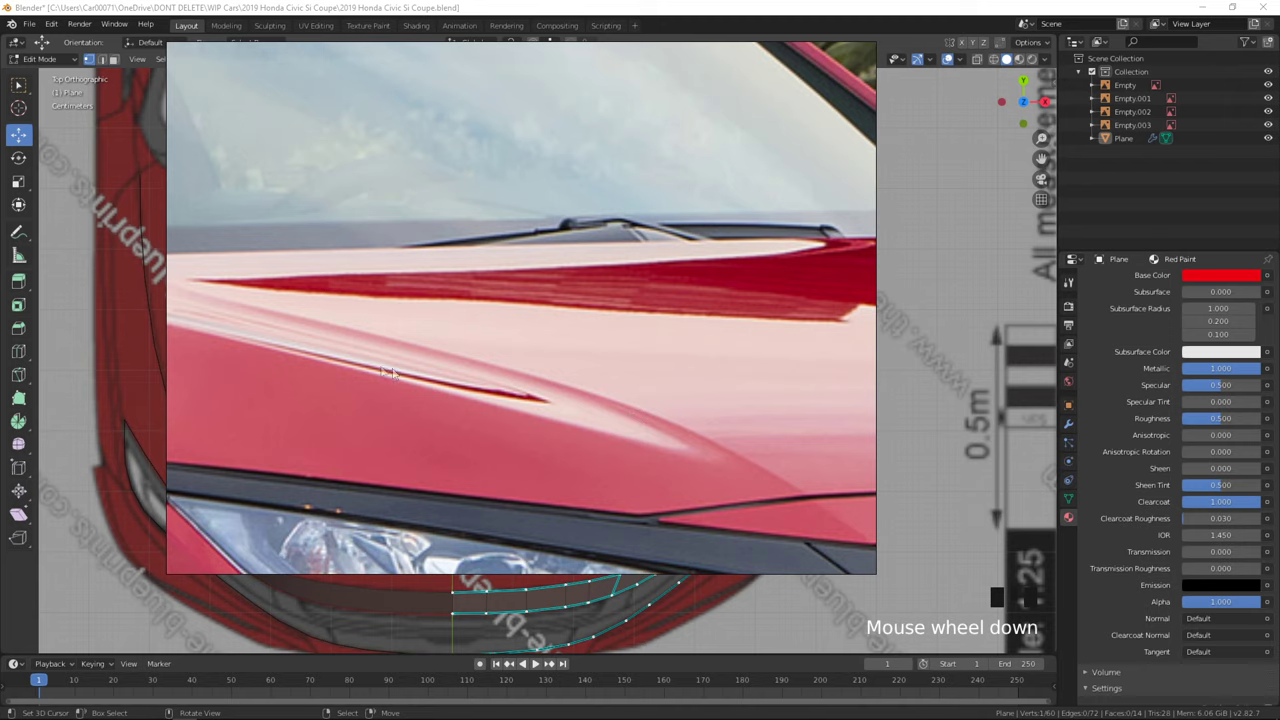
pyautogui.scroll(3, 770, 500)
pyautogui.hotkey('alt', 'Tab')
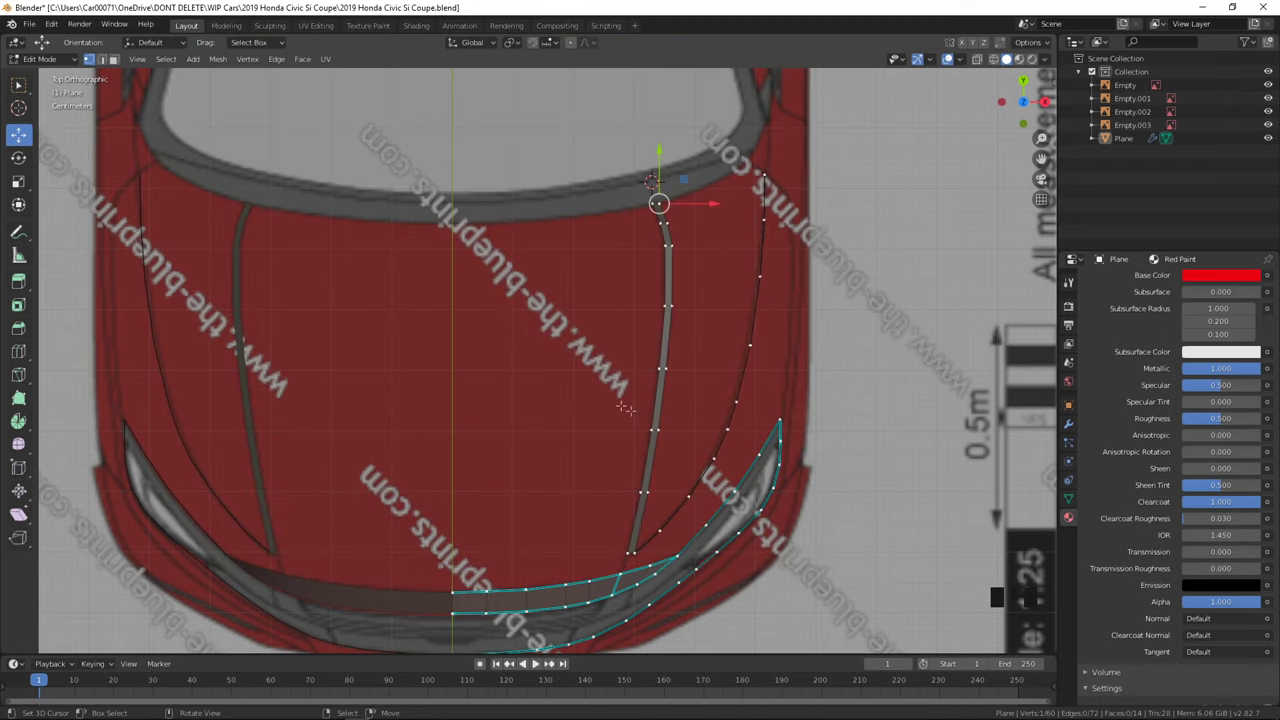
# - Select the crease strip's outer edge and the outer hood line, mark them as sharp, and check them in object mode
pyautogui.keyDown('ctrl'); pyautogui.rightClick(646, 542); pyautogui.keyUp('ctrl')
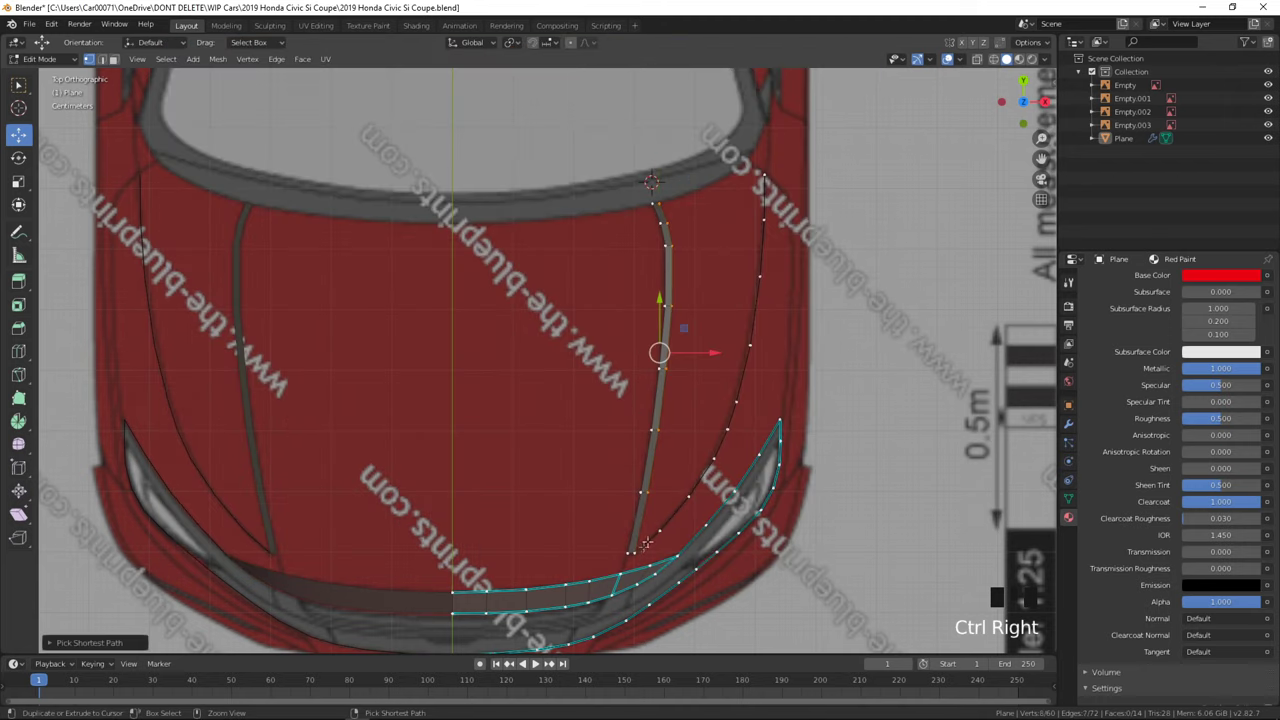
pyautogui.keyDown('ctrl'); pyautogui.rightClick(762, 180); pyautogui.keyUp('ctrl')
pyautogui.hotkey('ctrl', 'e')
pyautogui.click(689, 273)
pyautogui.moveTo(689, 273); pyautogui.dragTo(860, 536, button='middle')
pyautogui.press('Tab')
pyautogui.press('Tab')
# - Inspect the hood crease strip and the outer hood line from the front, at an angle and from above
pyautogui.moveTo(804, 482); pyautogui.dragTo(742, 584, button='middle')
pyautogui.press('Tab')
pyautogui.press('a')
pyautogui.press('b')
pyautogui.press('KP_1')
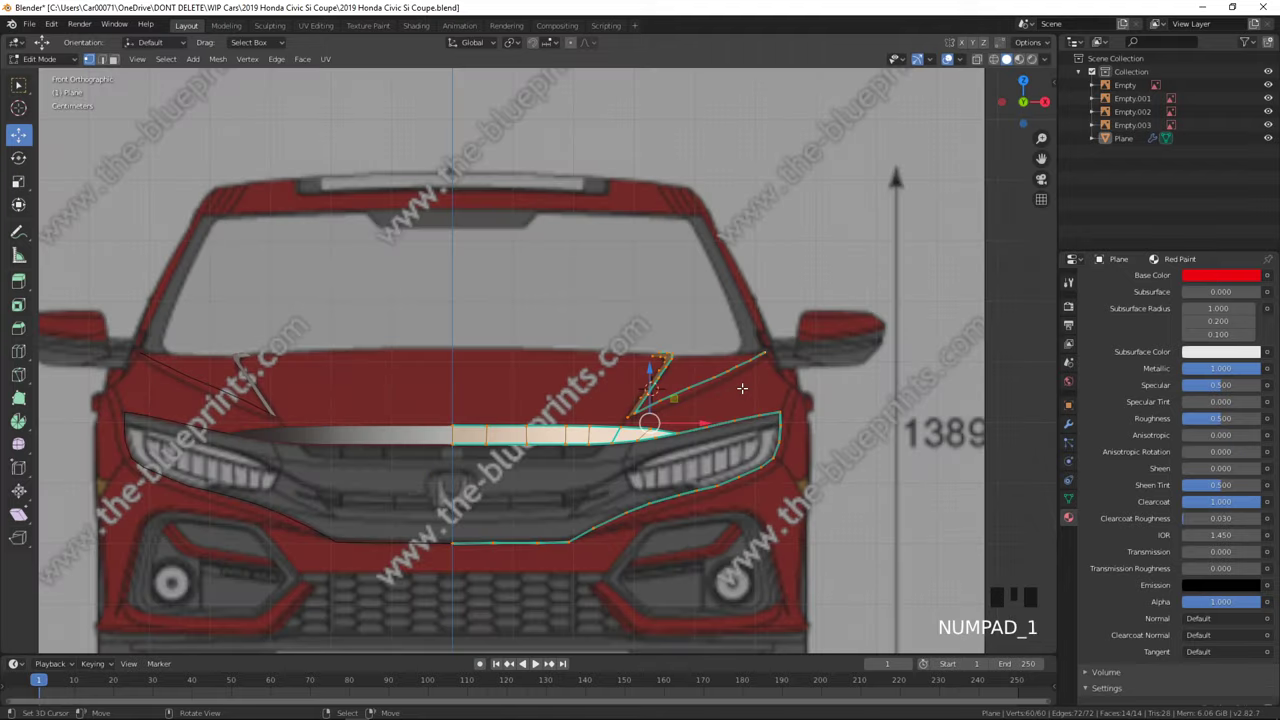
pyautogui.press('Tab')
pyautogui.moveTo(644, 553)
pyautogui.mouseDown(button='middle')
pyautogui.moveTo(740, 618)
pyautogui.moveTo(728, 549)
pyautogui.mouseUp(button='middle')
pyautogui.click(886, 585)
pyautogui.moveTo(886, 585); pyautogui.dragTo(831, 593, button='middle')
pyautogui.press('z')
pyautogui.click(876, 562)
pyautogui.press('KP_7')
pyautogui.press('KP_8')
pyautogui.press('KP_7')
pyautogui.press('KP_7')
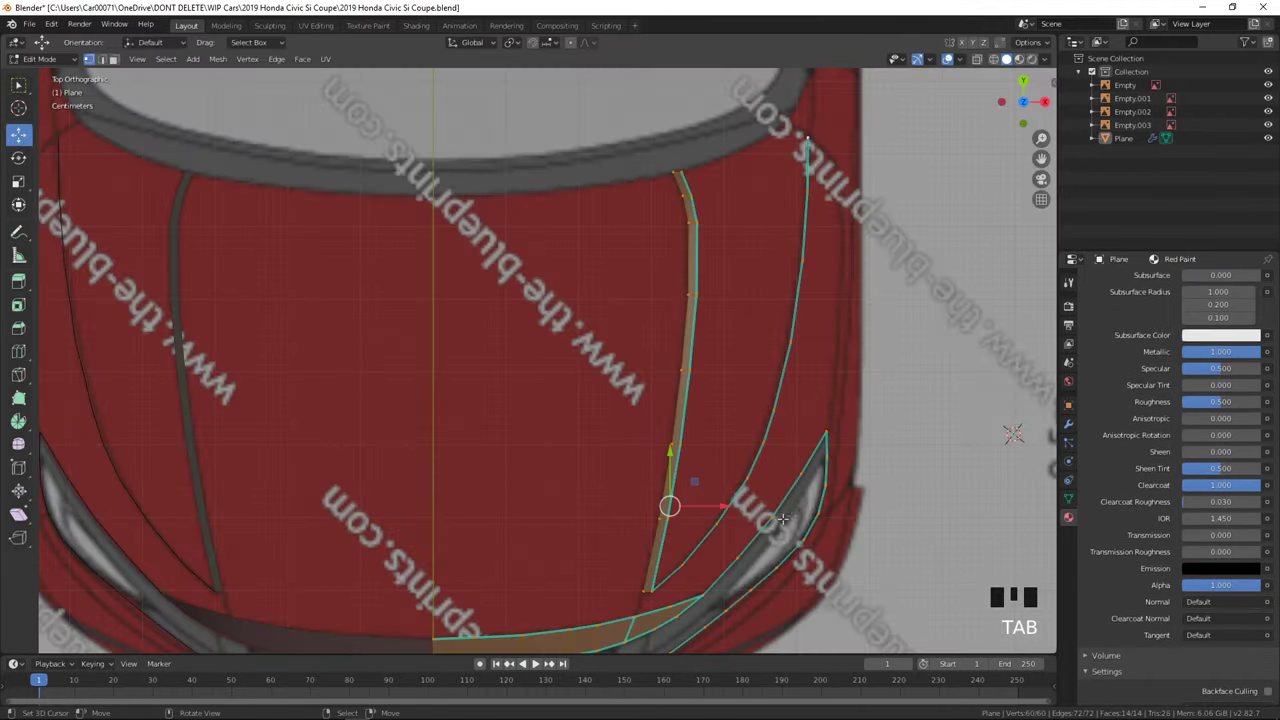
pyautogui.press('Tab')
pyautogui.keyDown('shift'); pyautogui.moveTo(666, 385); pyautogui.dragTo(529, 571, button='middle'); pyautogui.keyUp('shift')
pyautogui.scroll(2, 529, 571)
# - Switch to Chrome and browse the 2017 Honda Civic Si Coupe gallery for a clear front three-quarter photo
pyautogui.hotkey('alt', 'Tab')
pyautogui.hotkey('alt', 'Tab')
pyautogui.press('Tab')
pyautogui.scroll(-1, 1210, 247)
pyautogui.scroll(2, 1210, 247)
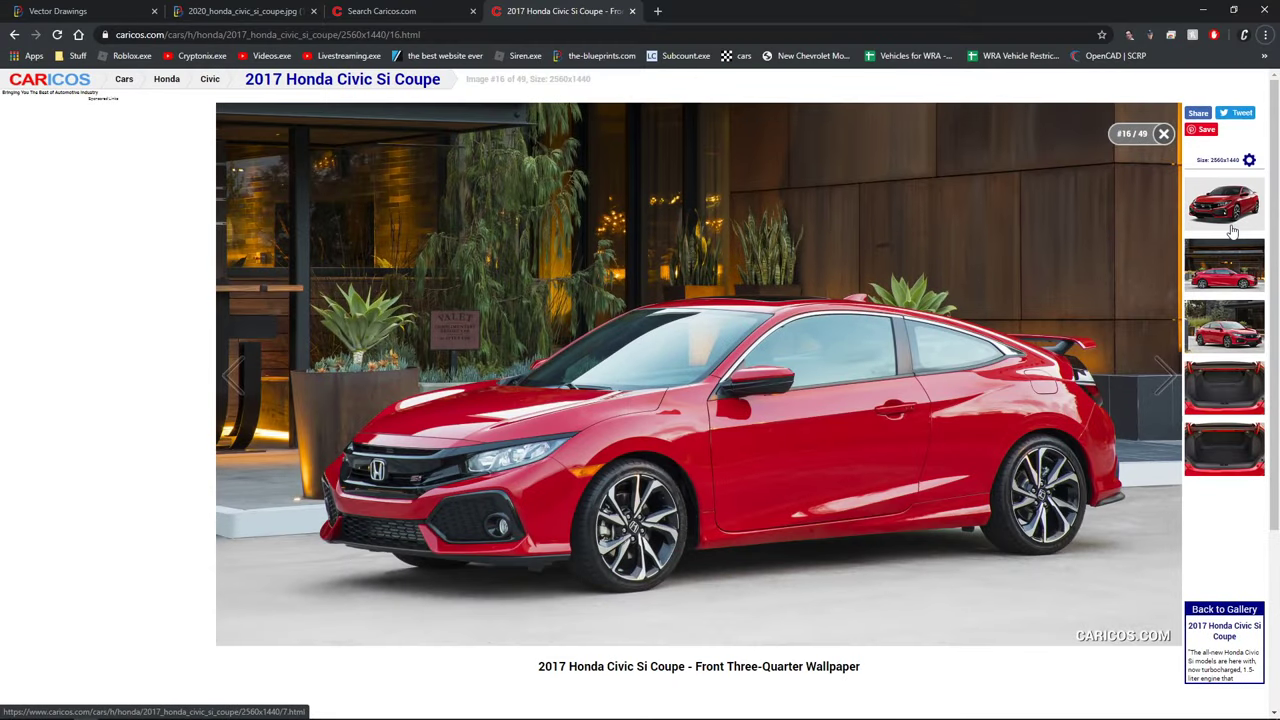
pyautogui.click(1235, 285)
pyautogui.click(1237, 290)
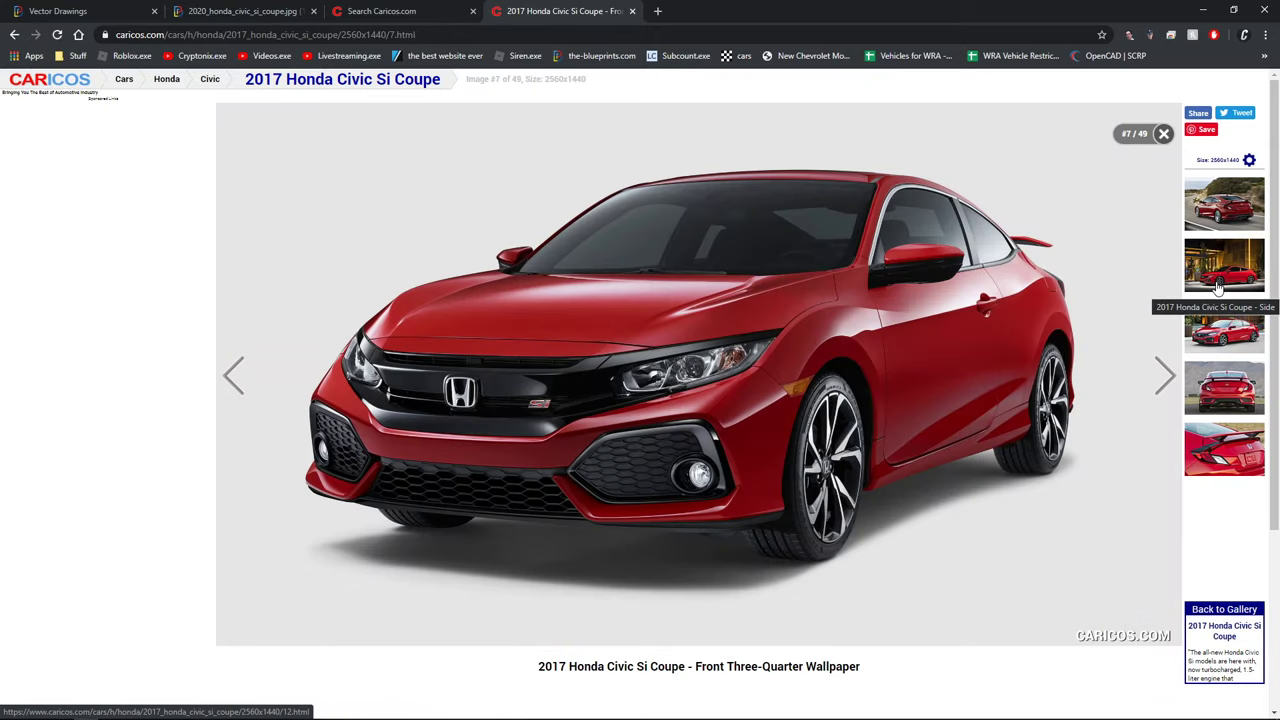
pyautogui.click(1237, 368)
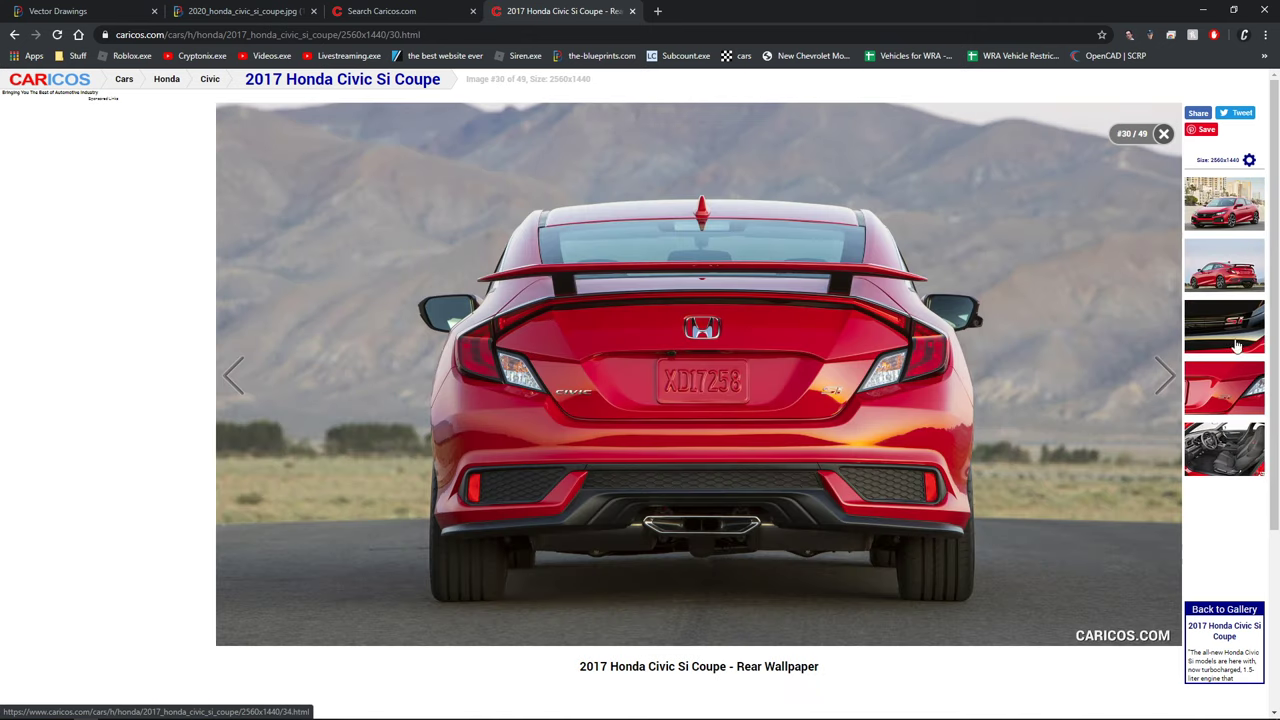
pyautogui.click(1233, 217)
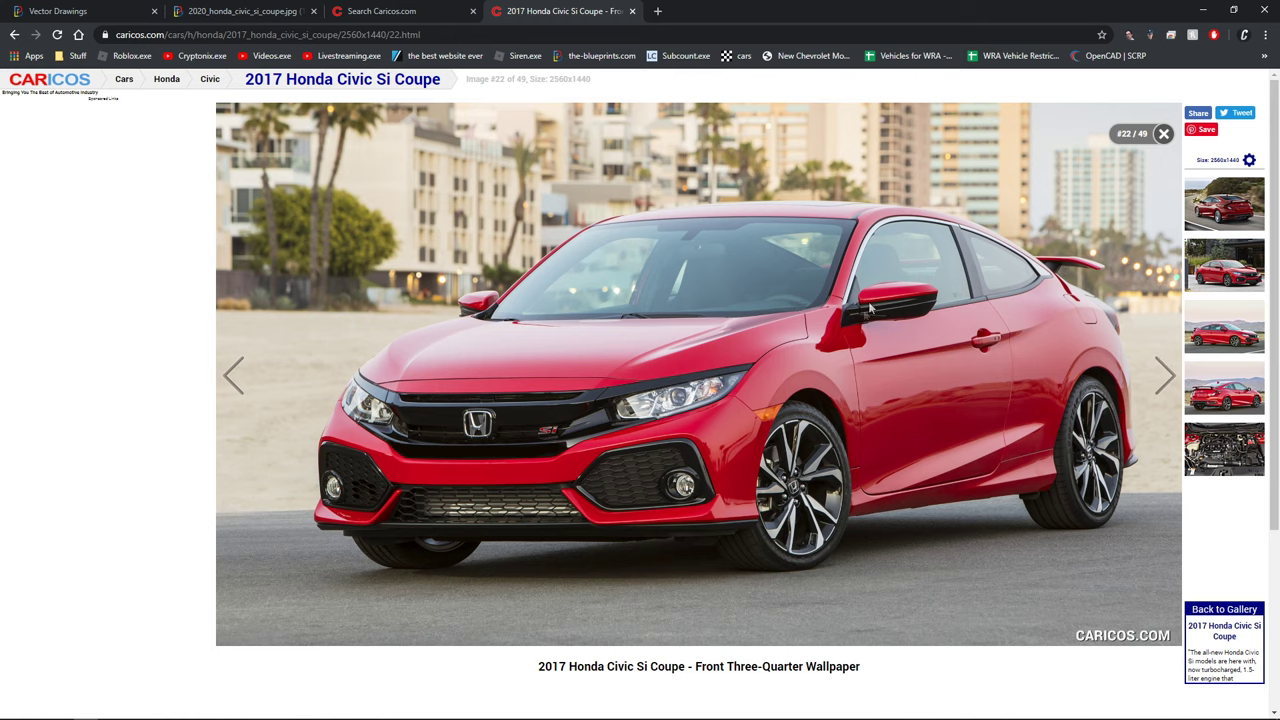
# - Copy the front three-quarter photo from Chrome and paste it into the PureRef reference board
pyautogui.rightClick(870, 310)
pyautogui.click(885, 361)
pyautogui.hotkey('alt', 'Tab')
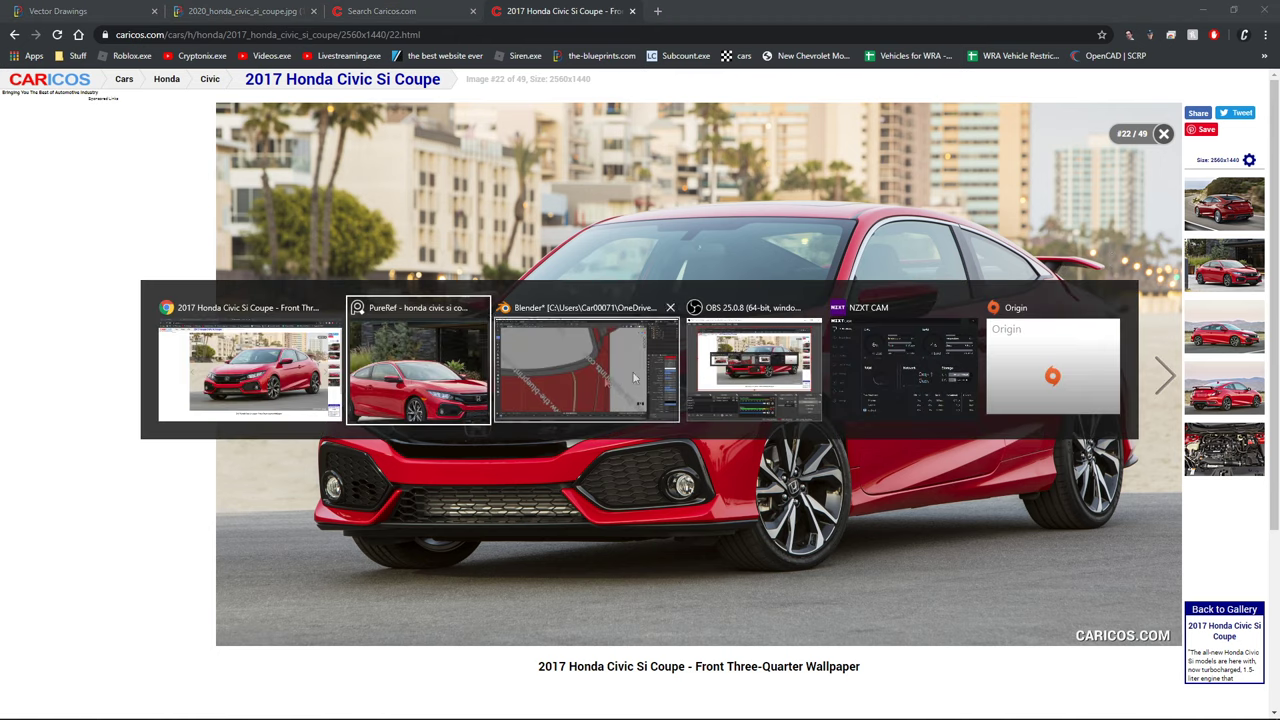
pyautogui.click(476, 396)
pyautogui.scroll(-5, 528, 422)
pyautogui.hotkey('ctrl', 'v')
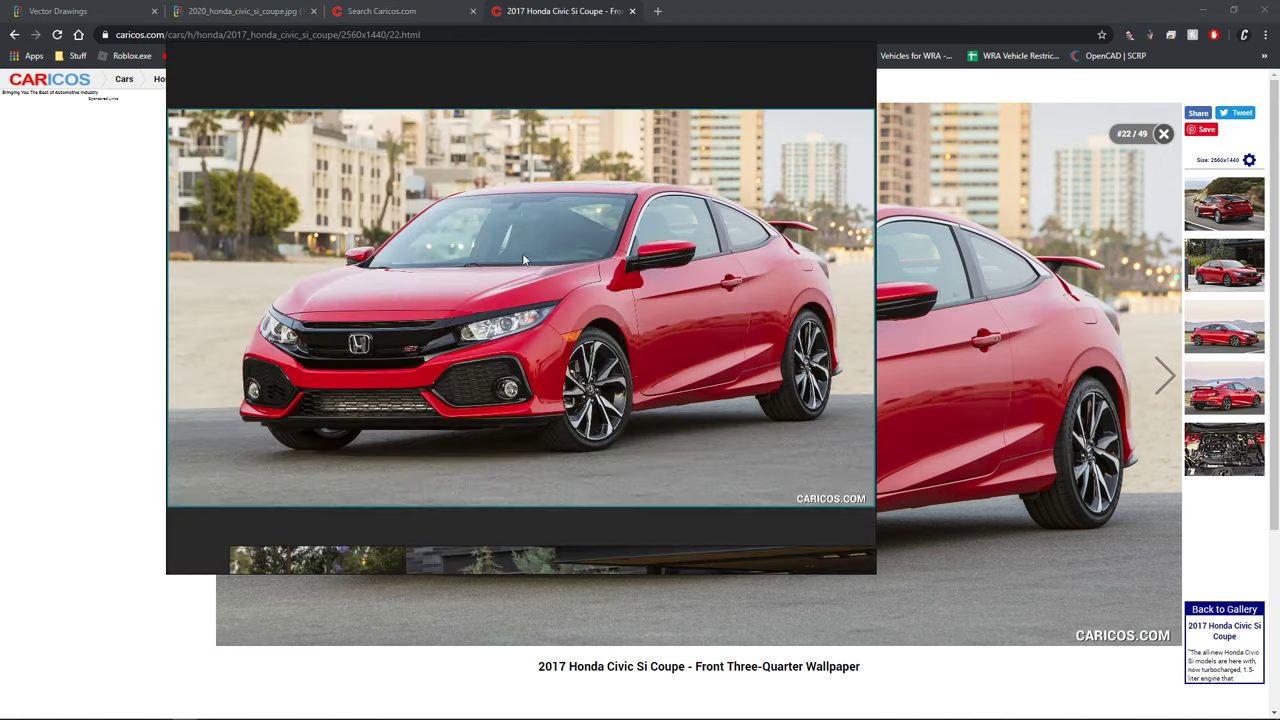
# - Examine where the hood crease meets the windshield in the new photo and compare it with the crease strip in Blender
pyautogui.scroll(5, 522, 253)
pyautogui.scroll(3, 472, 438)
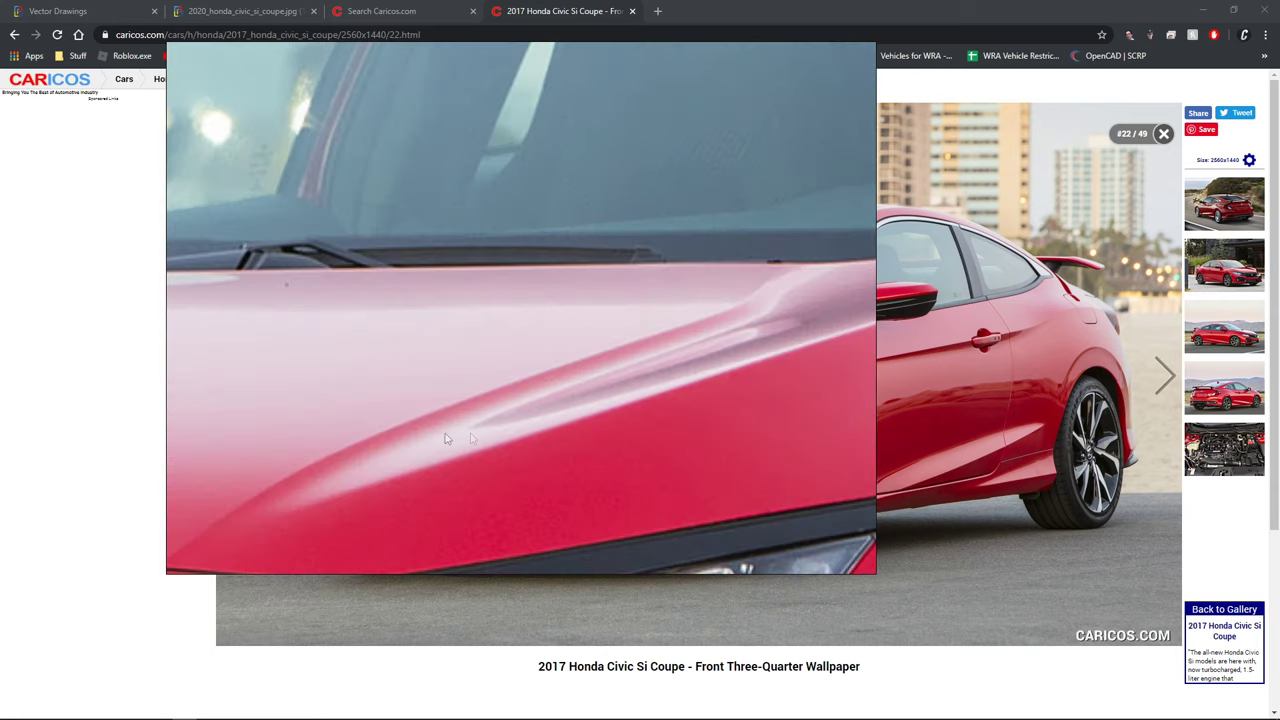
pyautogui.moveTo(597, 410); pyautogui.dragTo(411, 498, button='middle')
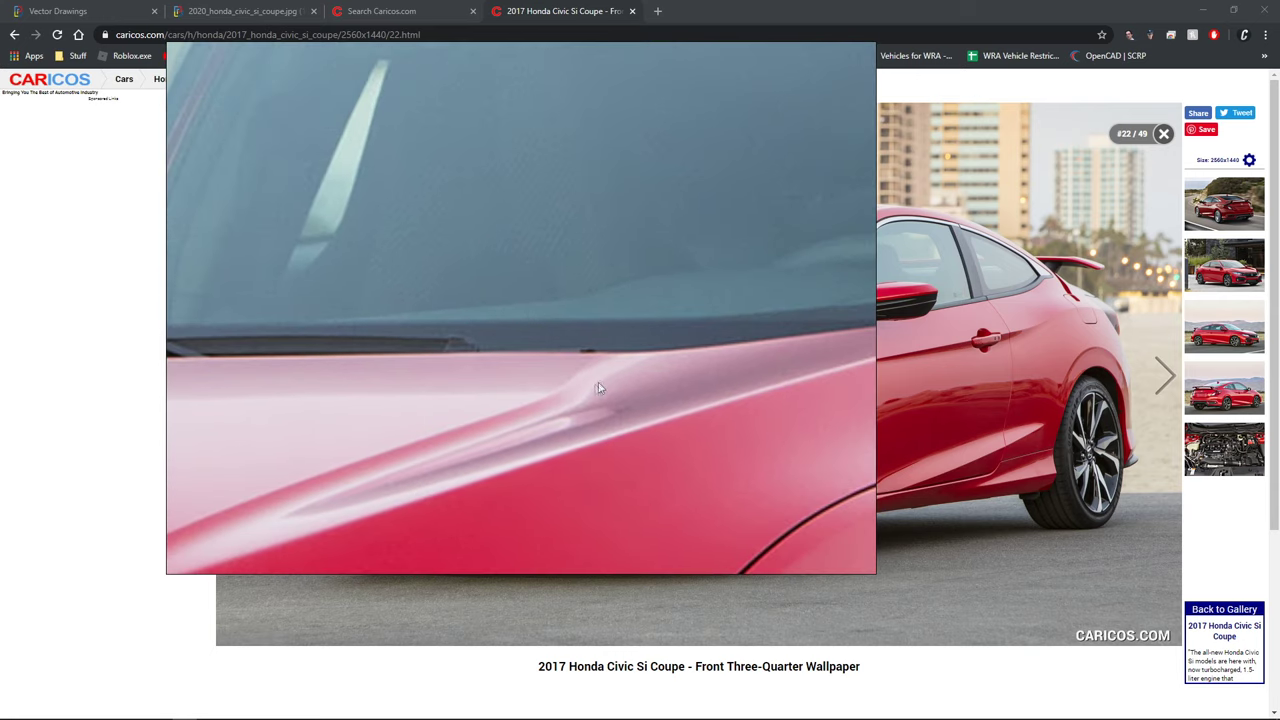
pyautogui.hotkey('alt', 'Tab')
pyautogui.hotkey('alt', 'Tab')
pyautogui.click(574, 353)
pyautogui.press('Tab')
pyautogui.press('Tab')
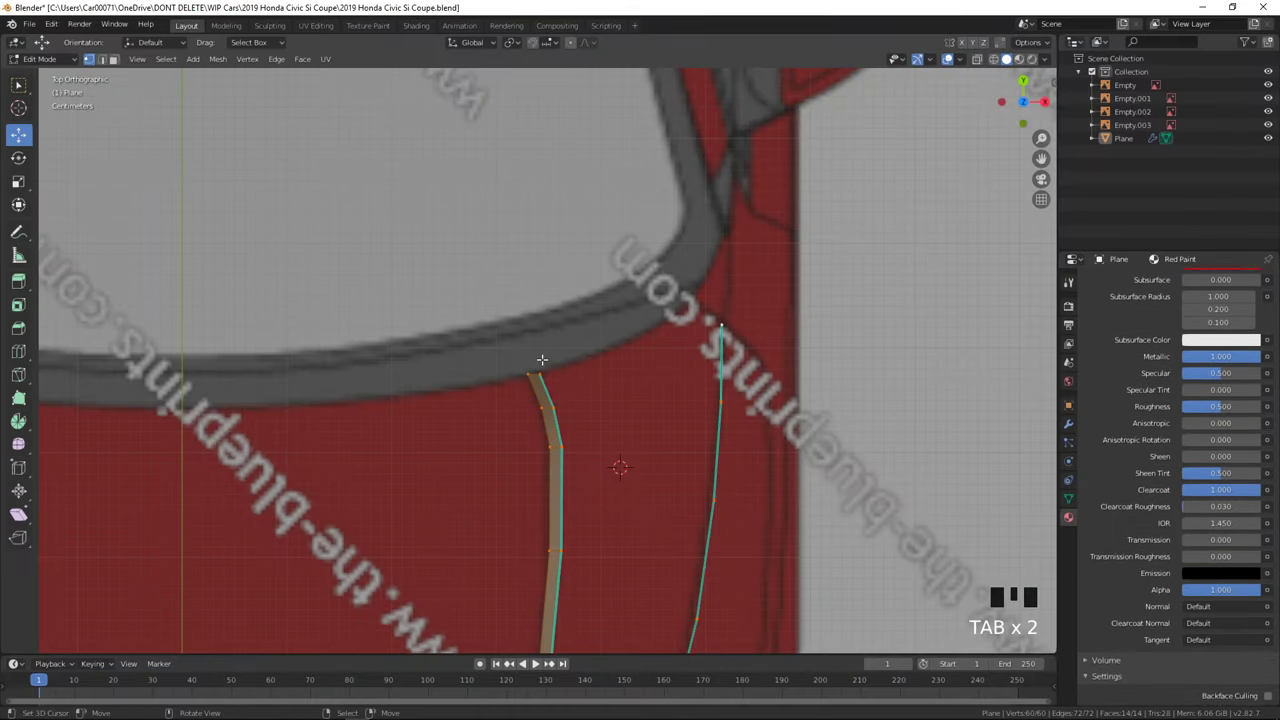
pyautogui.scroll(-2, 640, 400)
pyautogui.keyDown('shift'); pyautogui.moveTo(640, 470); pyautogui.dragTo(692, 328, button='middle'); pyautogui.keyUp('shift')
# - Study the hood crease and hood surface in the other front three-quarter photos in PureRef and return to Blender
pyautogui.hotkey('alt', 'Tab')
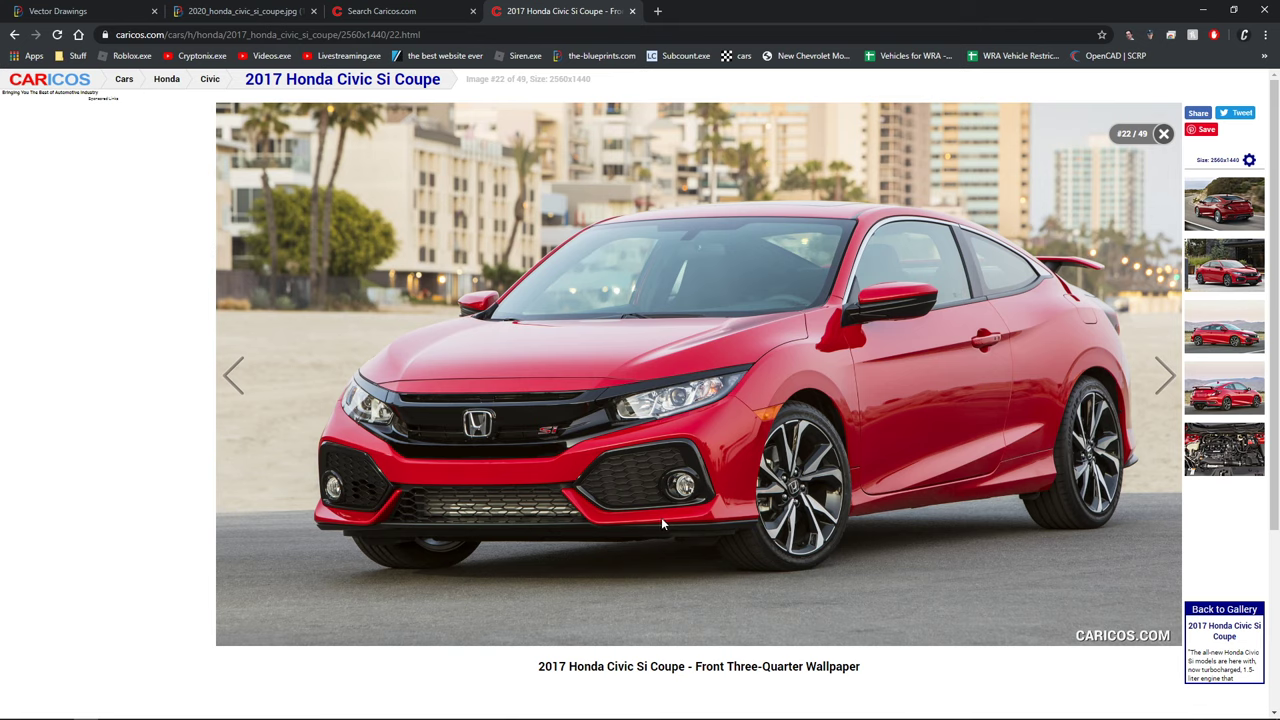
pyautogui.hotkey('alt', 'Tab')
pyautogui.click(734, 387)
pyautogui.scroll(-7, 734, 387)
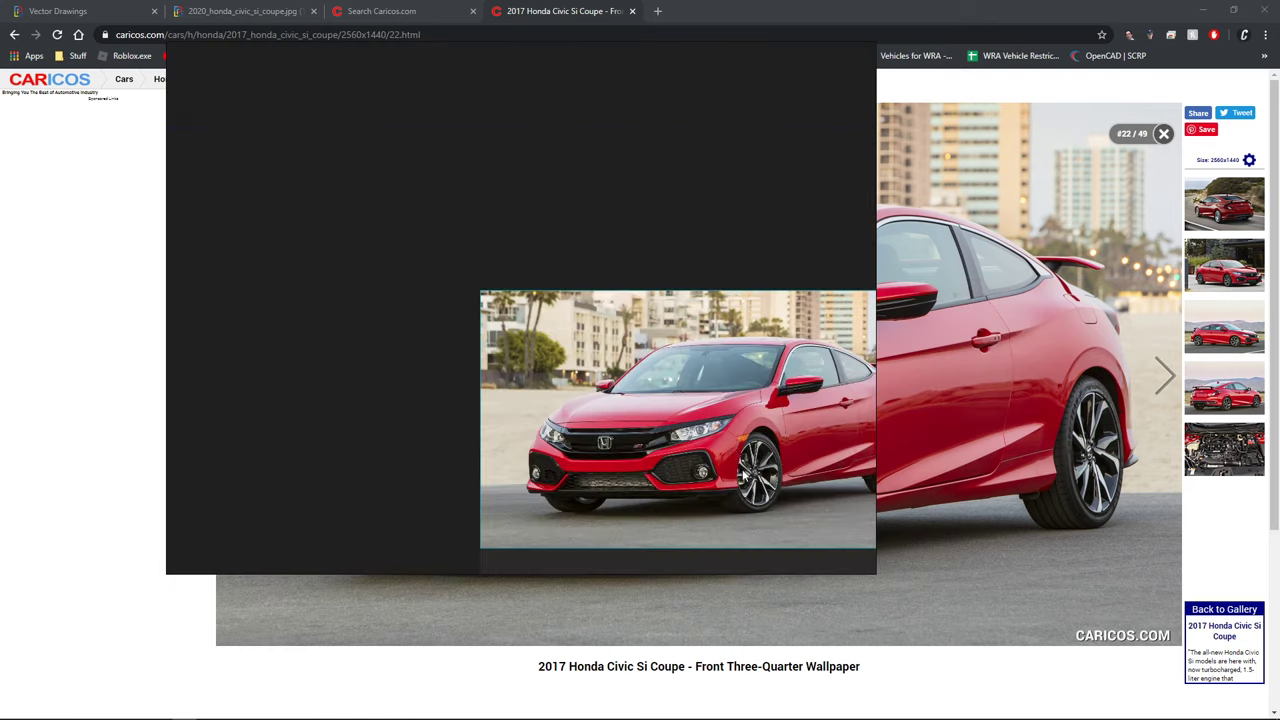
pyautogui.moveTo(734, 387); pyautogui.dragTo(617, 204, button='middle')
pyautogui.doubleClick(640, 410)
pyautogui.scroll(5, 746, 374)
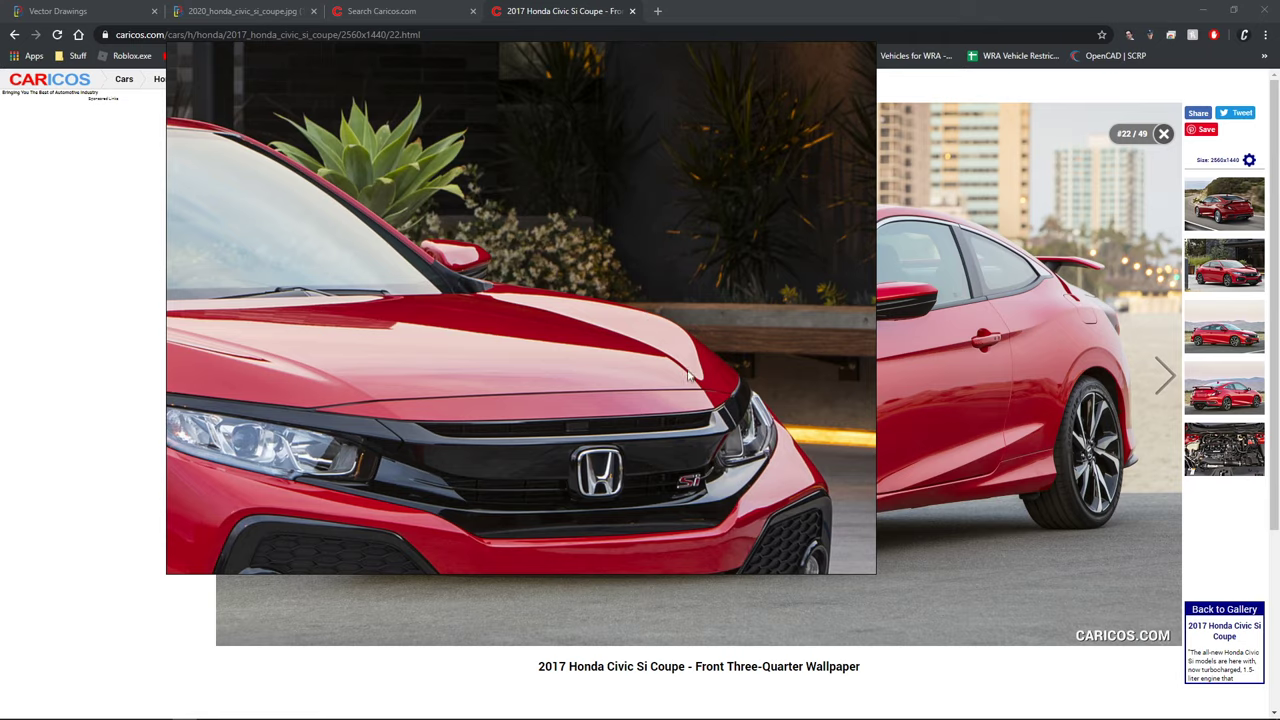
pyautogui.scroll(-4, 590, 324)
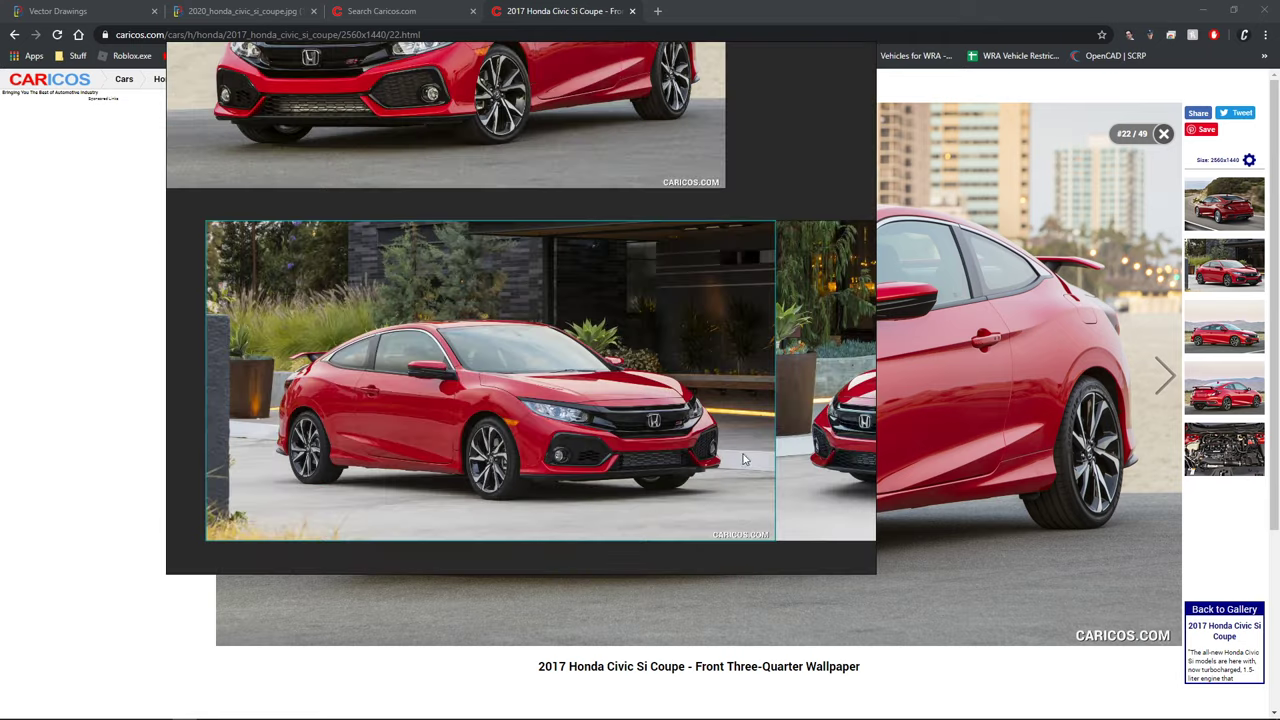
pyautogui.scroll(5, 603, 331)
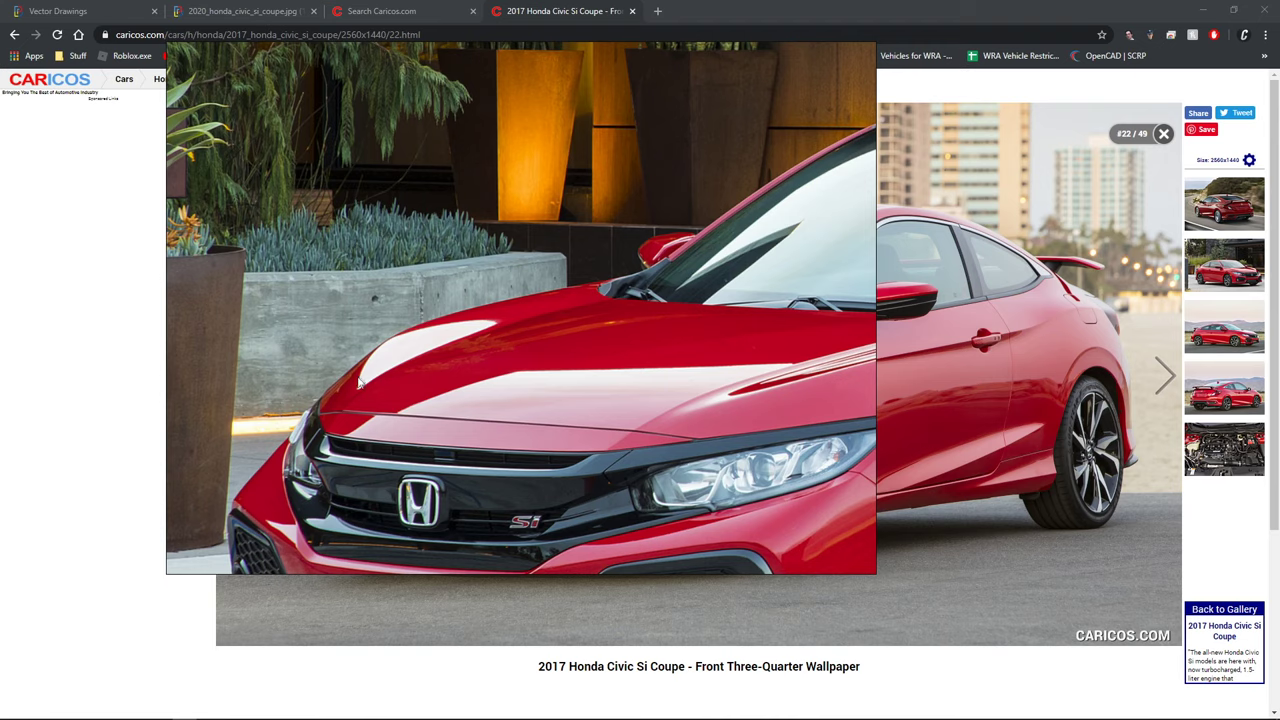
pyautogui.hotkey('alt', 'Tab')
pyautogui.hotkey('alt', 'Tab')
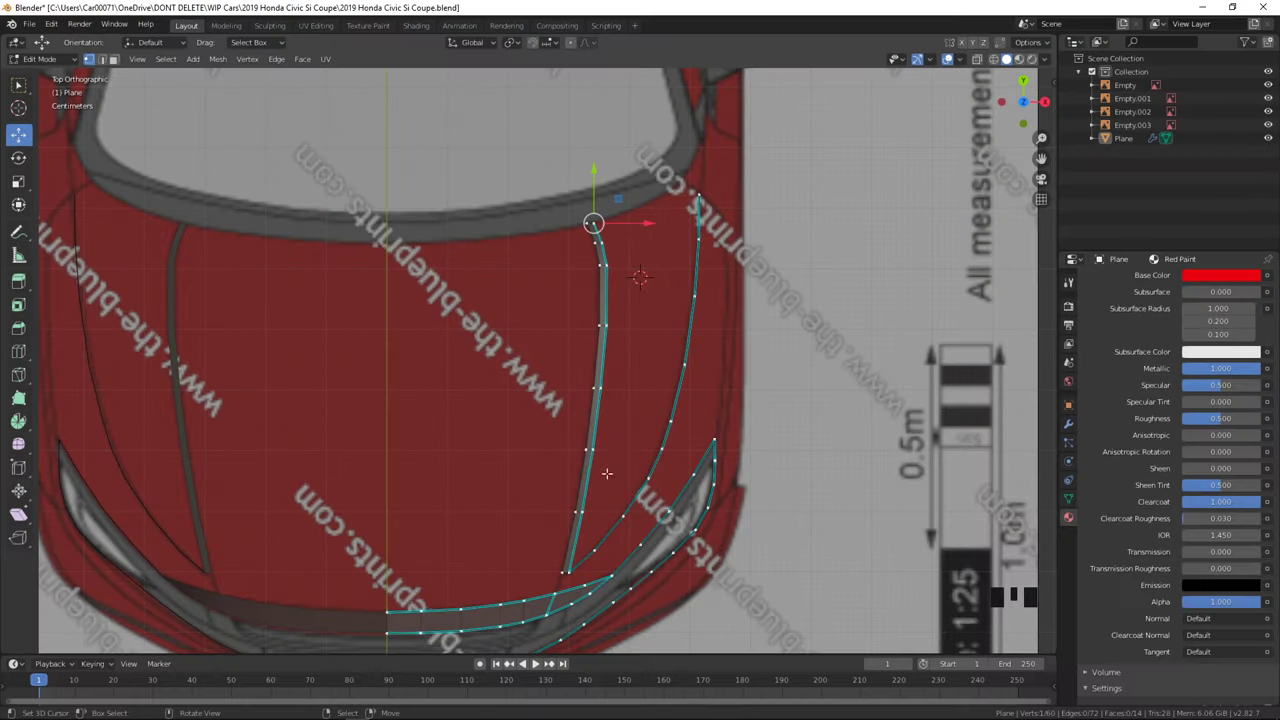
pyautogui.scroll(2, 568, 582)
pyautogui.keyDown('shift'); pyautogui.moveTo(568, 582); pyautogui.dragTo(553, 479, button='middle'); pyautogui.keyUp('shift')
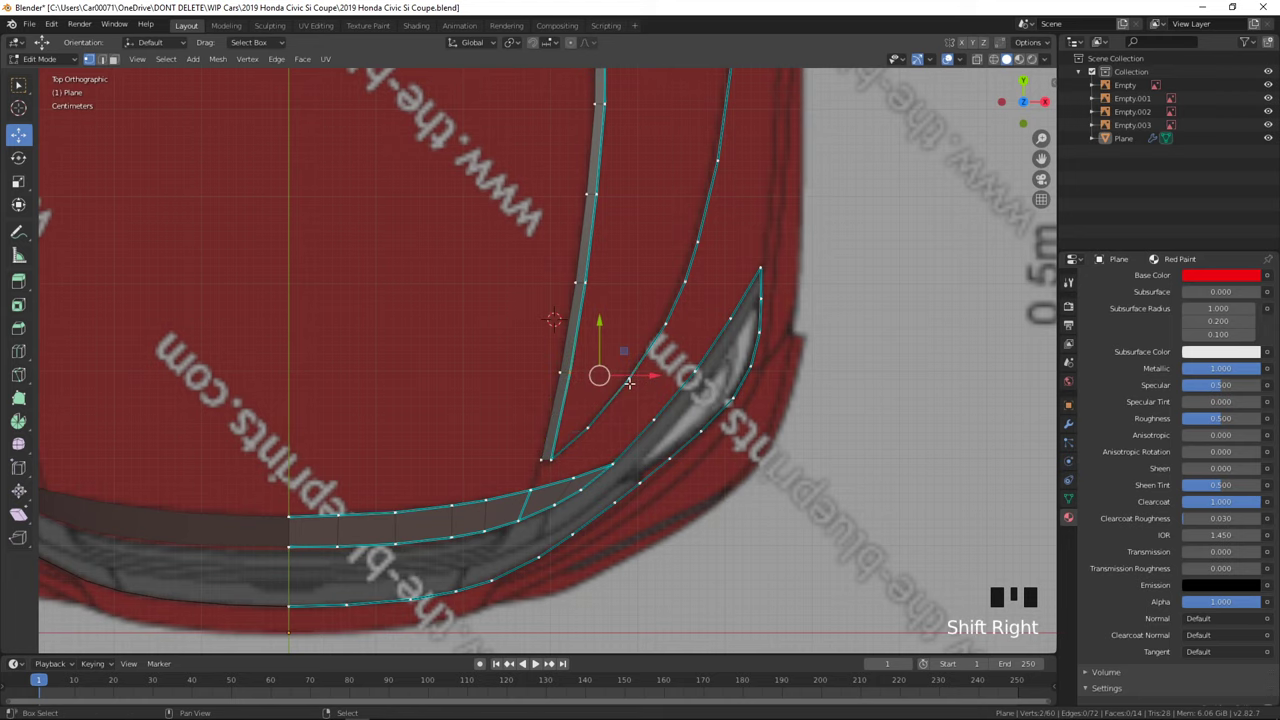
pyautogui.keyDown('shift'); pyautogui.moveTo(629, 383); pyautogui.dragTo(620, 600, button='middle'); pyautogui.keyUp('shift')
pyautogui.press('e')
pyautogui.rightClick(620, 302)
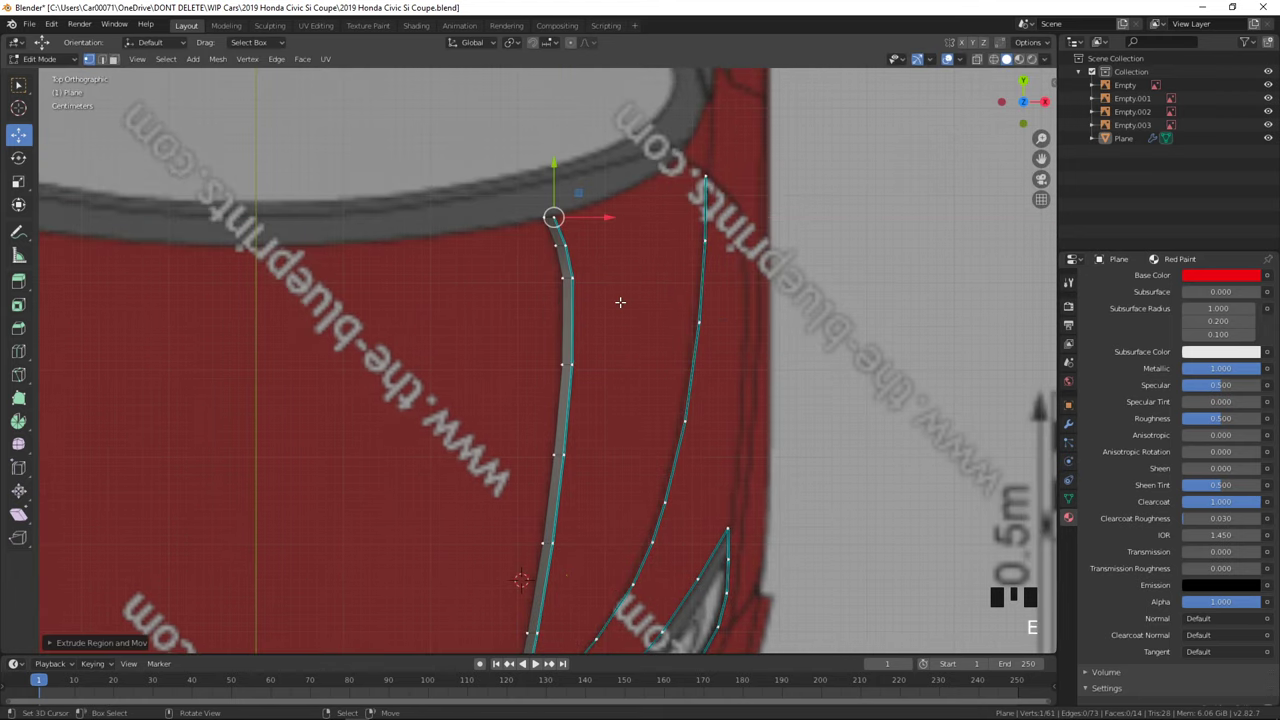
pyautogui.press('Delete')
pyautogui.click(620, 301)
# - Extrude vertices from the crease strip's rear corner along the windshield base and join them to the outer hood line's rear end
pyautogui.rightClick(556, 216)
pyautogui.rightClick(556, 216)
pyautogui.keyDown('shift'); pyautogui.moveTo(554, 216); pyautogui.dragTo(440, 436, button='middle'); pyautogui.keyUp('shift')
pyautogui.press('e')
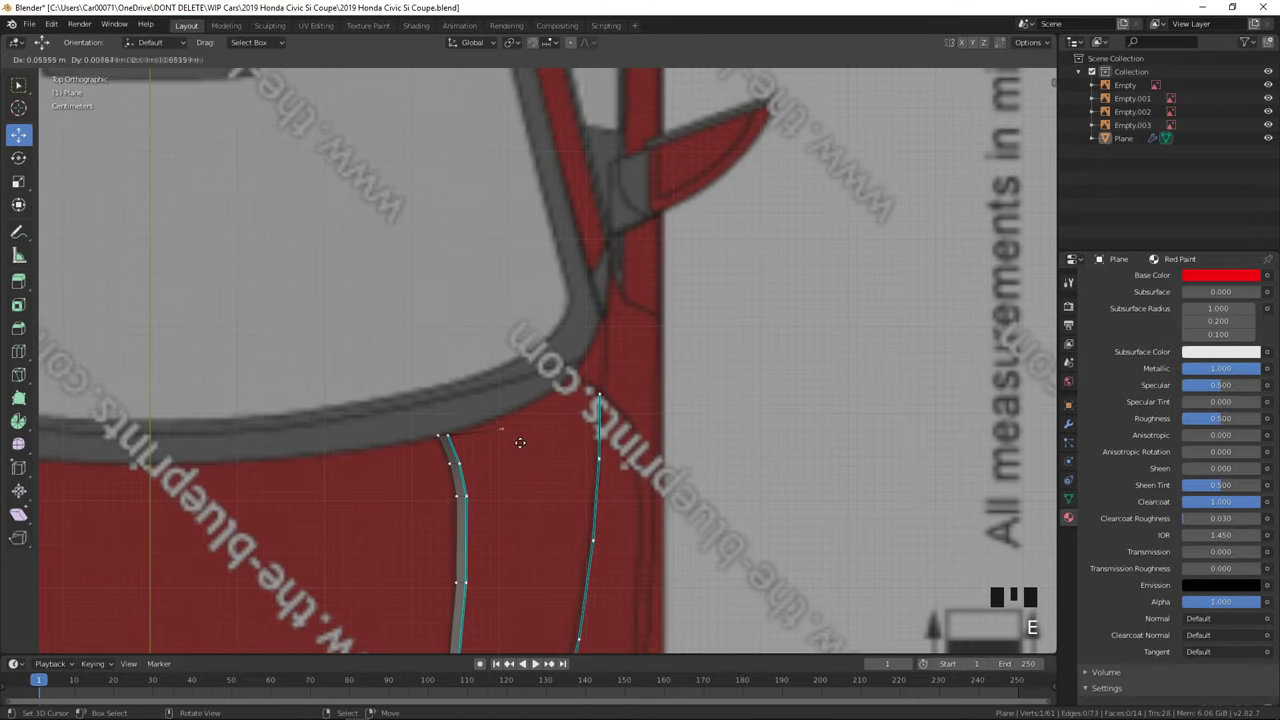
pyautogui.click(519, 440)
pyautogui.moveTo(490, 436); pyautogui.dragTo(576, 436)
pyautogui.hotkey('ctrl', 'z')
pyautogui.press('e')
pyautogui.click(532, 436)
pyautogui.moveTo(484, 435); pyautogui.dragTo(508, 370)
pyautogui.press('g')
pyautogui.click(472, 387)
pyautogui.press('e')
pyautogui.keyDown('shift'); pyautogui.rightClick(580, 378); pyautogui.keyUp('shift')
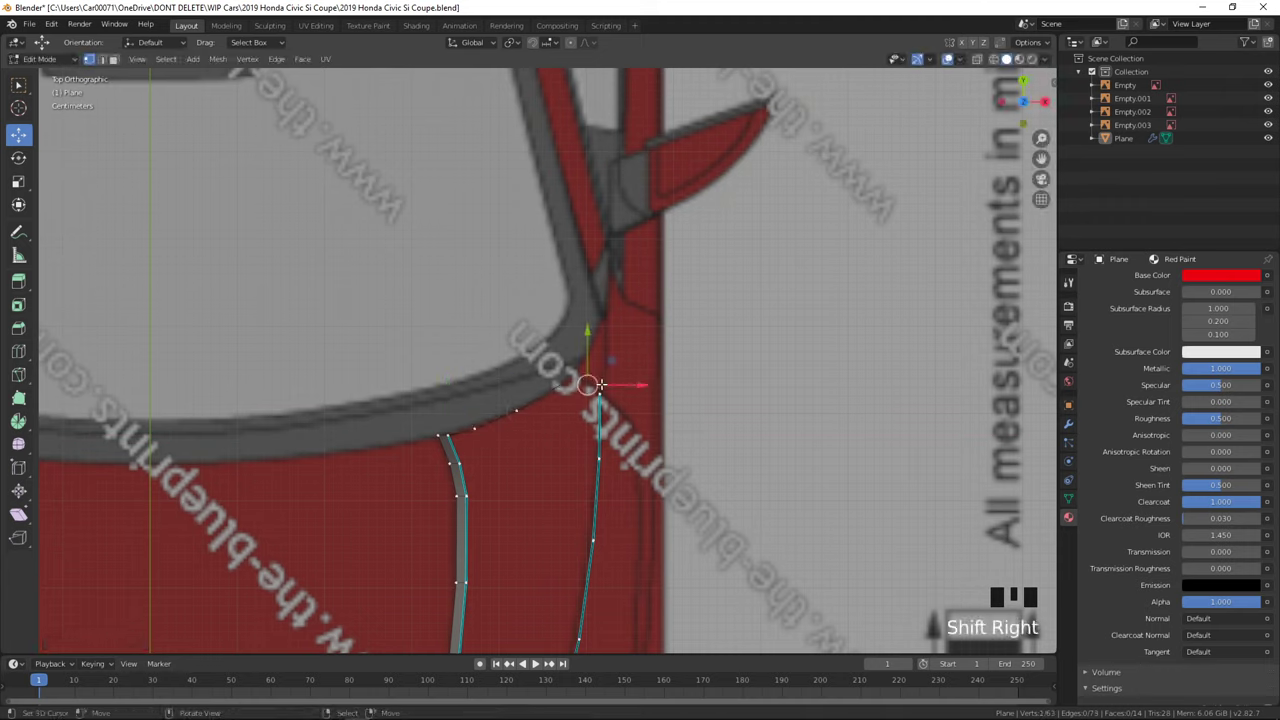
pyautogui.press('Tab')
pyautogui.press('Tab')
pyautogui.press('Tab')
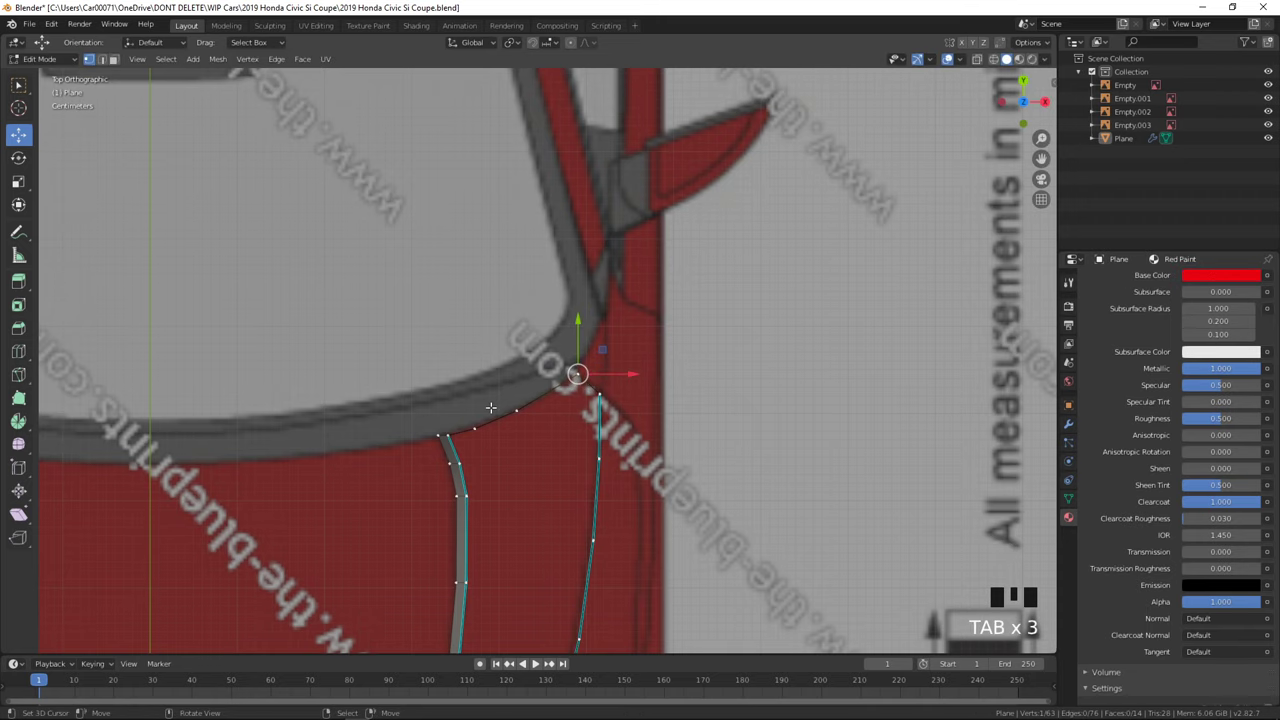
# - Inspect the new windshield-side hood edge against the front and top blueprints
pyautogui.press('KP_1')
pyautogui.scroll(2, 490, 406)
pyautogui.press('Tab')
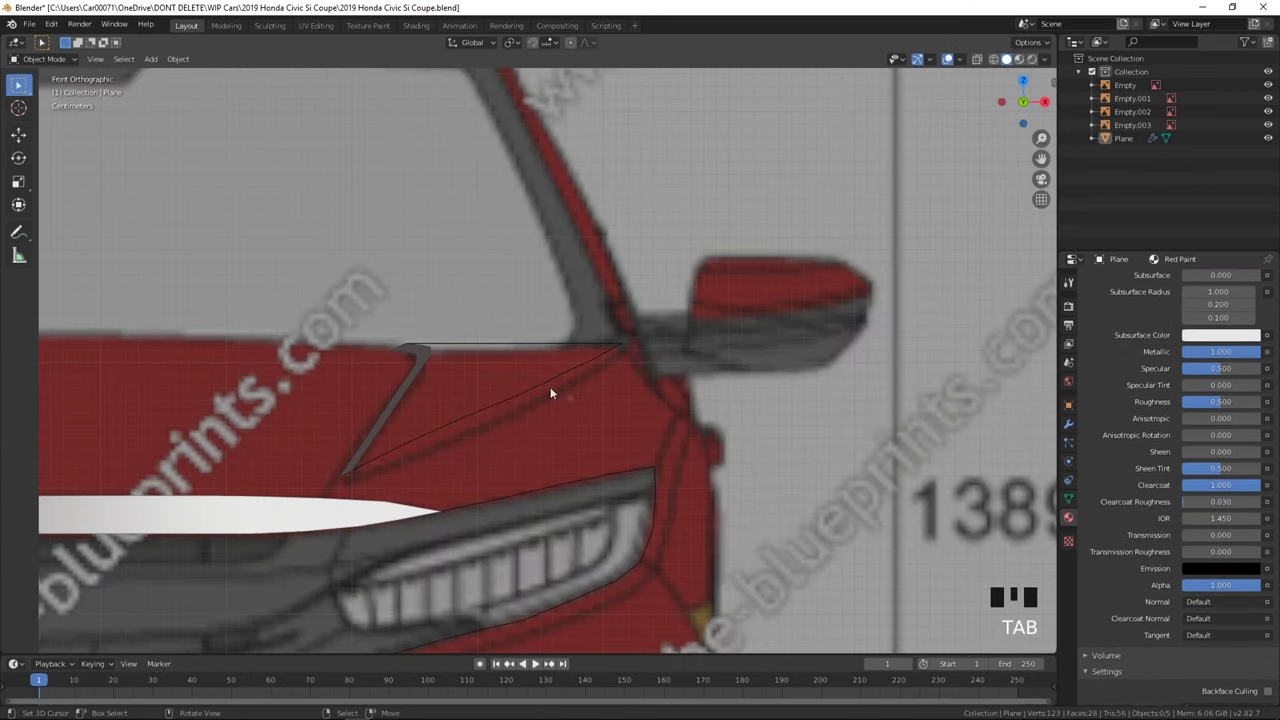
pyautogui.scroll(-3, 600, 428)
pyautogui.press('KP_3')
pyautogui.press('KP_7')
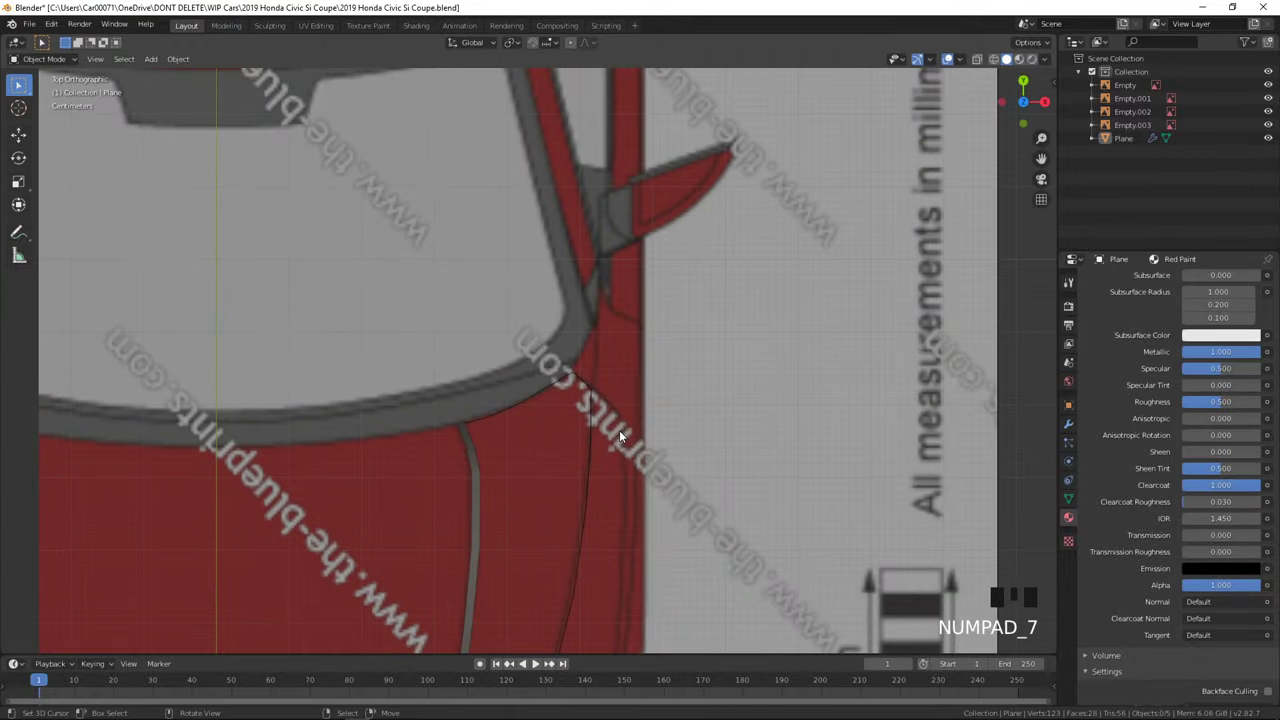
pyautogui.press('Tab')
pyautogui.press('Tab')
pyautogui.press('Tab')
pyautogui.press('Tab')
pyautogui.press('KP_1')
pyautogui.scroll(4, 533, 412)
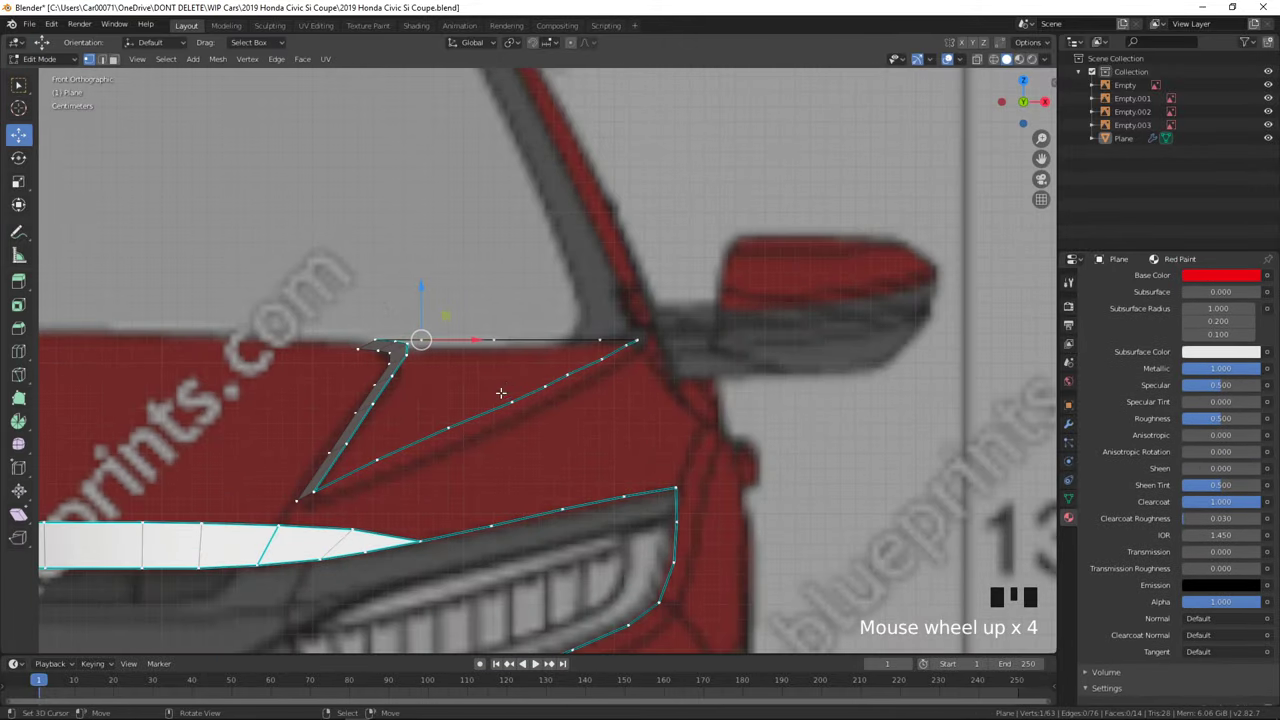
# - Check the hood outline at an angle in object mode and save the file
pyautogui.press('Tab')
pyautogui.scroll(-2, 780, 440)
pyautogui.moveTo(780, 440); pyautogui.dragTo(652, 475, button='middle')
pyautogui.press('a')
pyautogui.press('a')
pyautogui.press('a')
pyautogui.moveTo(763, 499); pyautogui.dragTo(703, 320, button='middle')
pyautogui.hotkey('ctrl', 's')
pyautogui.click(875, 502)
# - Select the edge path along the windshield base in the top view and mark it as sharp
pyautogui.press('KP_7')
pyautogui.press('Tab')
pyautogui.scroll(4, 890, 496)
pyautogui.rightClick(703, 318)
pyautogui.rightClick(703, 318)
pyautogui.keyDown('ctrl'); pyautogui.rightClick(520, 285); pyautogui.keyUp('ctrl')
pyautogui.hotkey('ctrl', 'e')
pyautogui.click(528, 275)
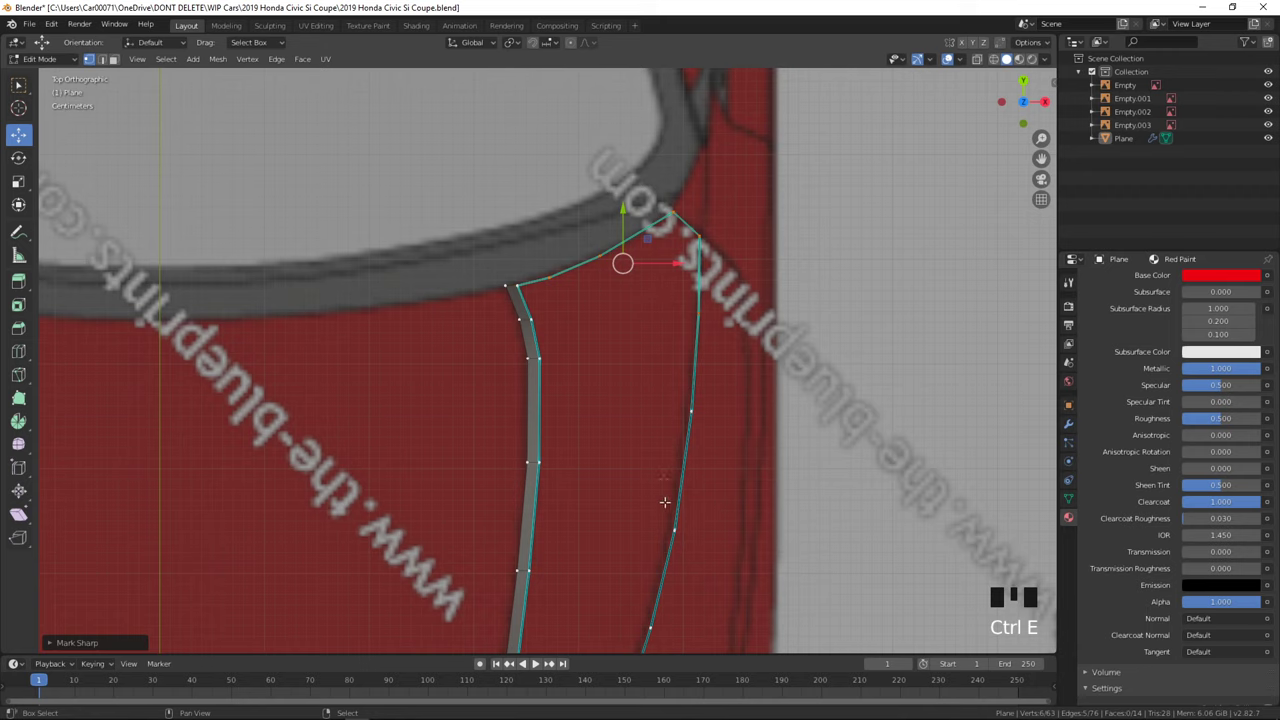
# - Fill two quad faces between the crease strip and the outer hood line near the headlight
pyautogui.keyDown('shift'); pyautogui.moveTo(670, 546); pyautogui.dragTo(651, 297, button='middle'); pyautogui.keyUp('shift')
pyautogui.keyDown('shift'); pyautogui.moveTo(559, 558); pyautogui.dragTo(612, 414, button='middle'); pyautogui.keyUp('shift')
pyautogui.rightClick(600, 405)
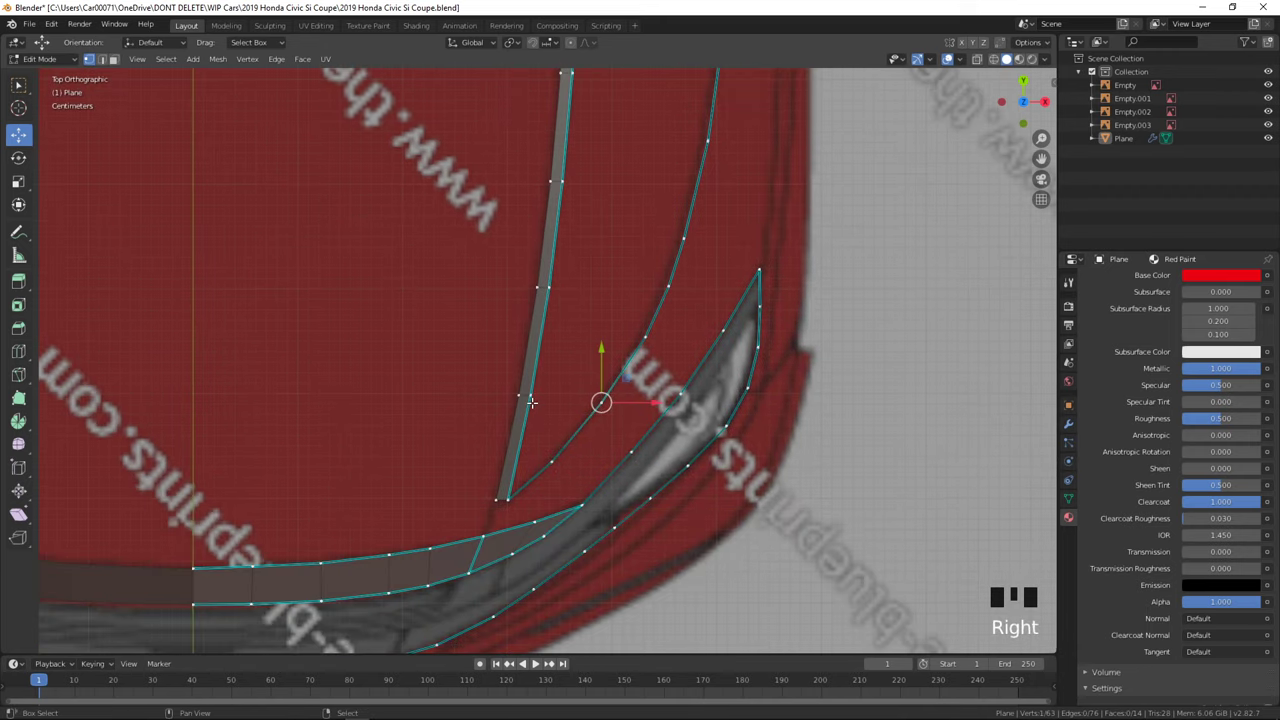
pyautogui.keyDown('shift'); pyautogui.rightClick(641, 336); pyautogui.keyUp('shift')
pyautogui.press('f')
pyautogui.rightClick(641, 336)
pyautogui.keyDown('shift'); pyautogui.rightClick(574, 294); pyautogui.keyUp('shift')
pyautogui.press('f')
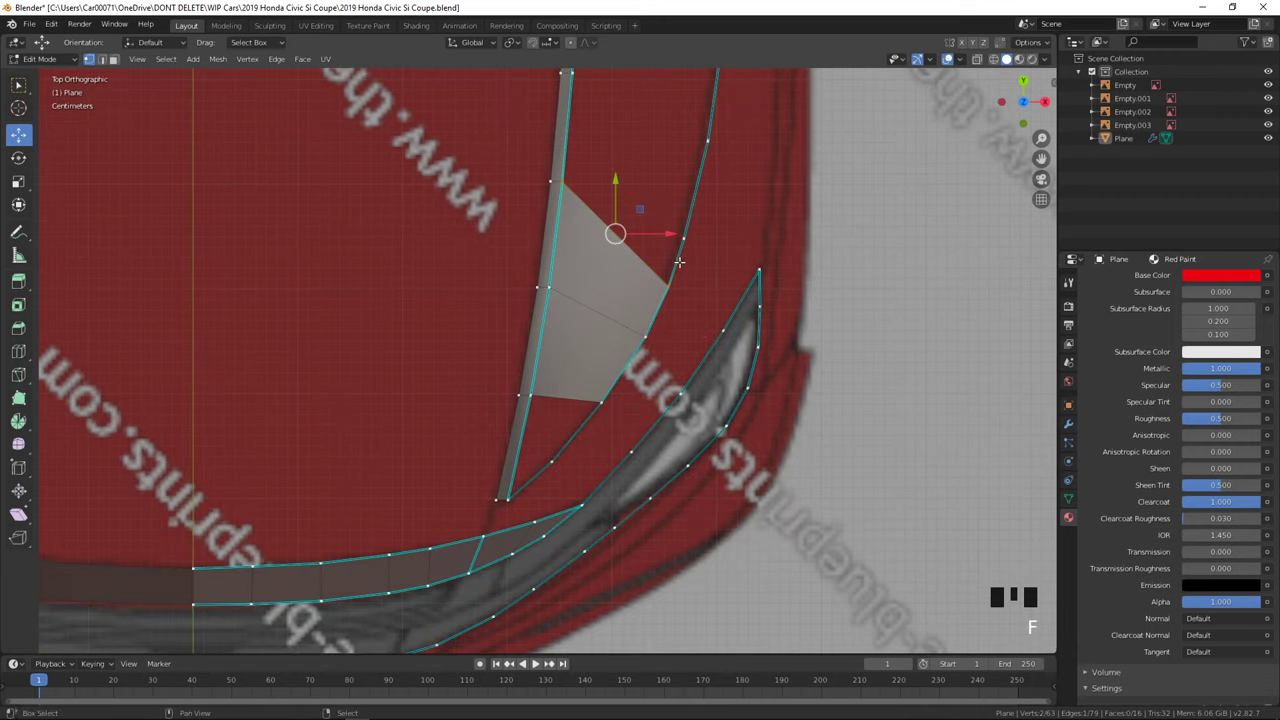
# - Continue filling faces rearward between the crease strip and the outer hood line, using one triangle to even out the spacing
pyautogui.keyDown('shift'); pyautogui.moveTo(682, 274); pyautogui.dragTo(654, 506, button='middle'); pyautogui.keyUp('shift')
pyautogui.press('f')
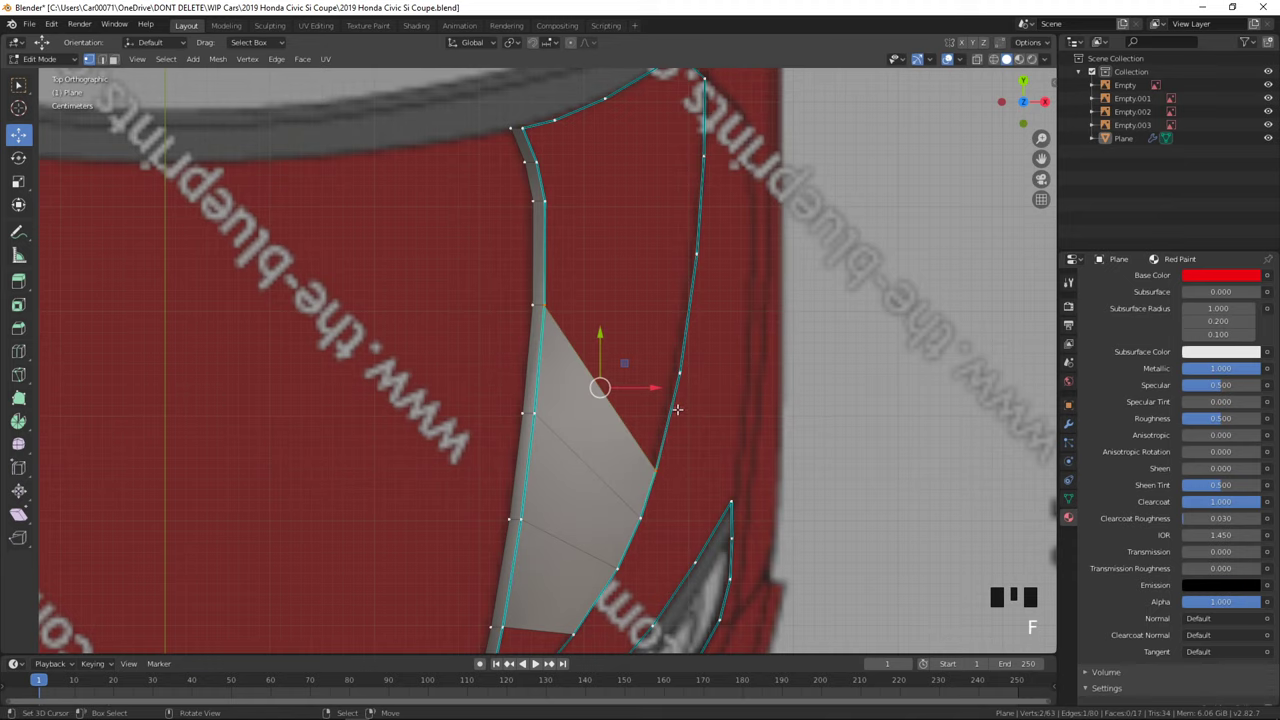
pyautogui.hotkey('ctrl', 'z')
pyautogui.rightClick(655, 470)
pyautogui.press('f')
pyautogui.keyDown('shift'); pyautogui.moveTo(702, 268); pyautogui.dragTo(676, 416, button='middle'); pyautogui.keyUp('shift')
pyautogui.press('f')
pyautogui.press('f')
pyautogui.scroll(1, 676, 416)
pyautogui.scroll(-2, 677, 415)
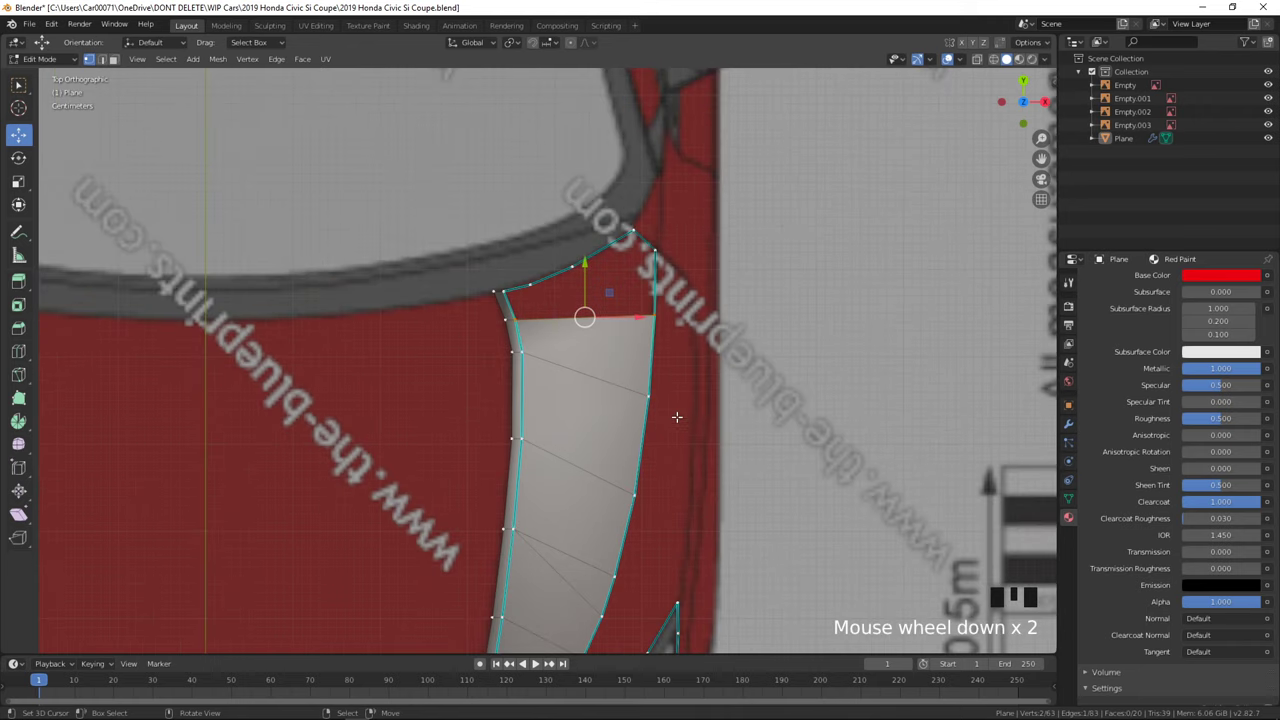
pyautogui.press('f')
pyautogui.hotkey('ctrl', 'z')
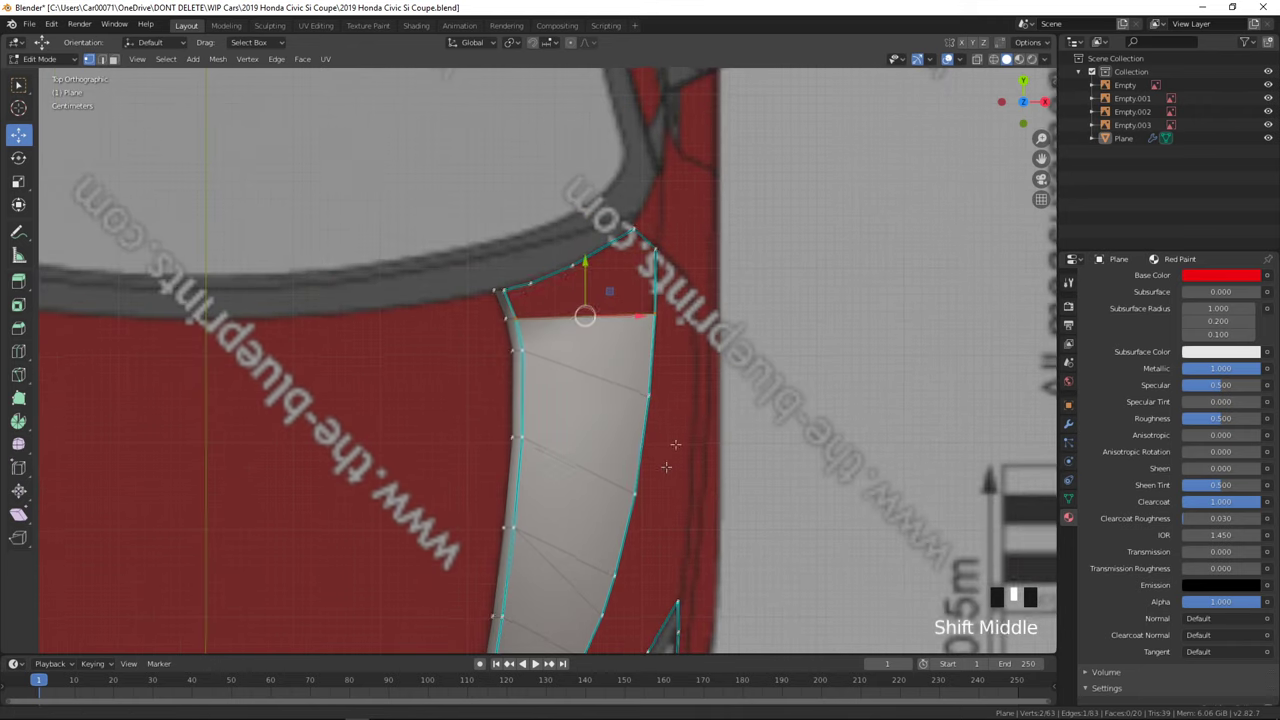
# - Knife a lengthwise edge down the middle of the new hood faces and slide part of it into place
pyautogui.keyDown('shift'); pyautogui.moveTo(666, 466); pyautogui.dragTo(733, 346, button='middle'); pyautogui.keyUp('shift')
pyautogui.press('k')
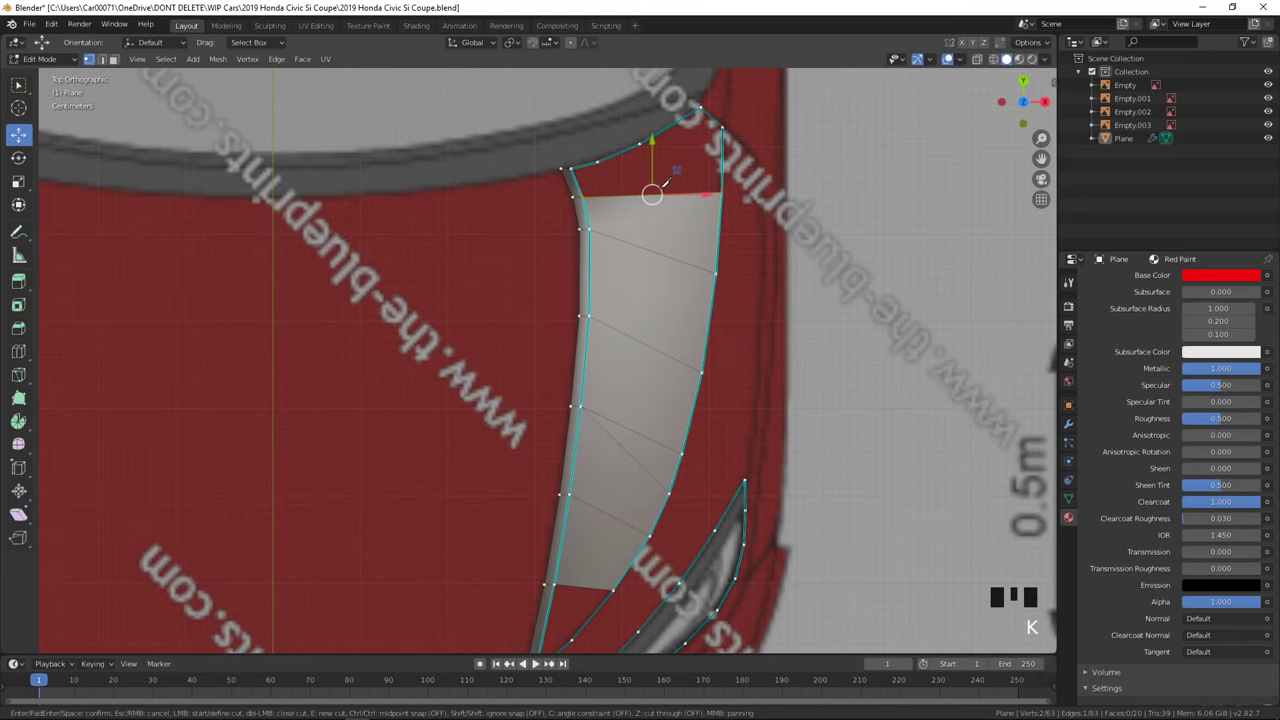
pyautogui.click(589, 589)
pyautogui.press('Return')
pyautogui.press('Return')
pyautogui.keyDown('ctrl'); pyautogui.rightClick(604, 510); pyautogui.keyUp('ctrl')
pyautogui.press('g')
pyautogui.press('g')
pyautogui.click(685, 262)
# - Slide the individual vertices of the lengthwise middle edge along their cross edges to form a smooth curve
pyautogui.rightClick(617, 450)
pyautogui.press('g')
pyautogui.press('g')
pyautogui.click(616, 458)
pyautogui.rightClick(631, 424)
pyautogui.press('g')
pyautogui.press('g')
pyautogui.click(631, 419)
pyautogui.rightClick(623, 460)
pyautogui.press('g')
pyautogui.press('g')
pyautogui.click(622, 467)
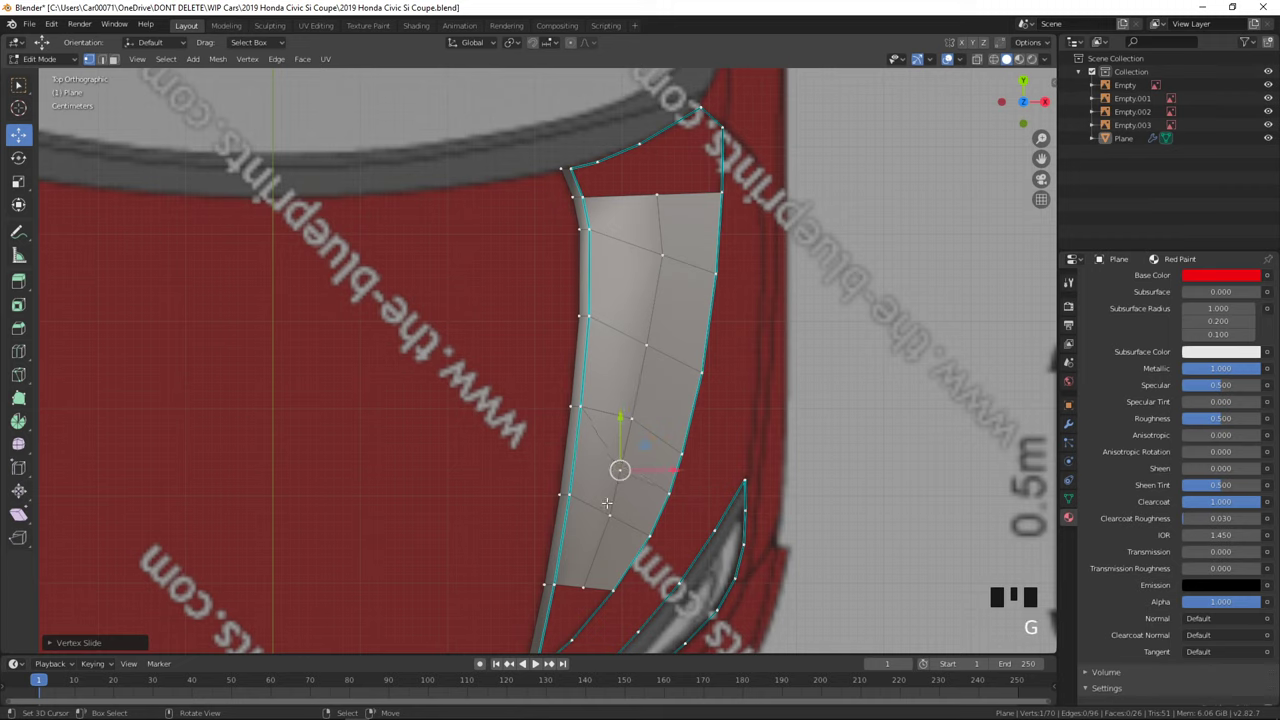
pyautogui.press('g')
pyautogui.press('g')
pyautogui.click(646, 426)
pyautogui.rightClick(626, 458)
pyautogui.press('g')
pyautogui.press('g')
pyautogui.click(630, 461)
# - Try adjusting the middle edge in the front view, check the hood surface at an angle, and undo the adjustment
pyautogui.scroll(-3, 648, 467)
pyautogui.press('Tab')
pyautogui.press('KP_1')
pyautogui.press('Tab')
pyautogui.scroll(5, 672, 373)
pyautogui.moveTo(669, 348); pyautogui.dragTo(663, 357)
pyautogui.press('Tab')
pyautogui.moveTo(664, 358); pyautogui.dragTo(674, 531, button='middle')
pyautogui.scroll(-2, 714, 394)
pyautogui.press('KP_1')
pyautogui.hotkey('ctrl', 'z')
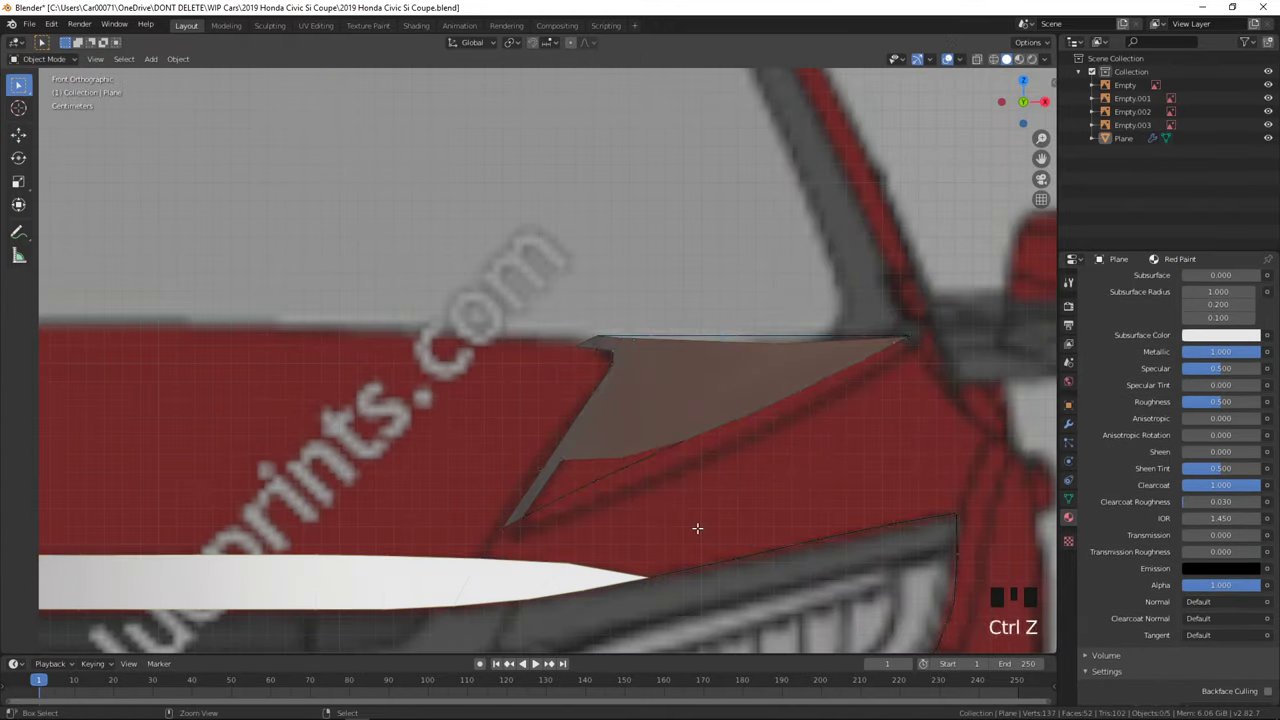
# - Slide the whole lengthwise middle edge slightly toward the crease strip, raise it a little, and check the hood surface
pyautogui.press('KP_7')
pyautogui.scroll(-3, 697, 528)
pyautogui.press('Tab')
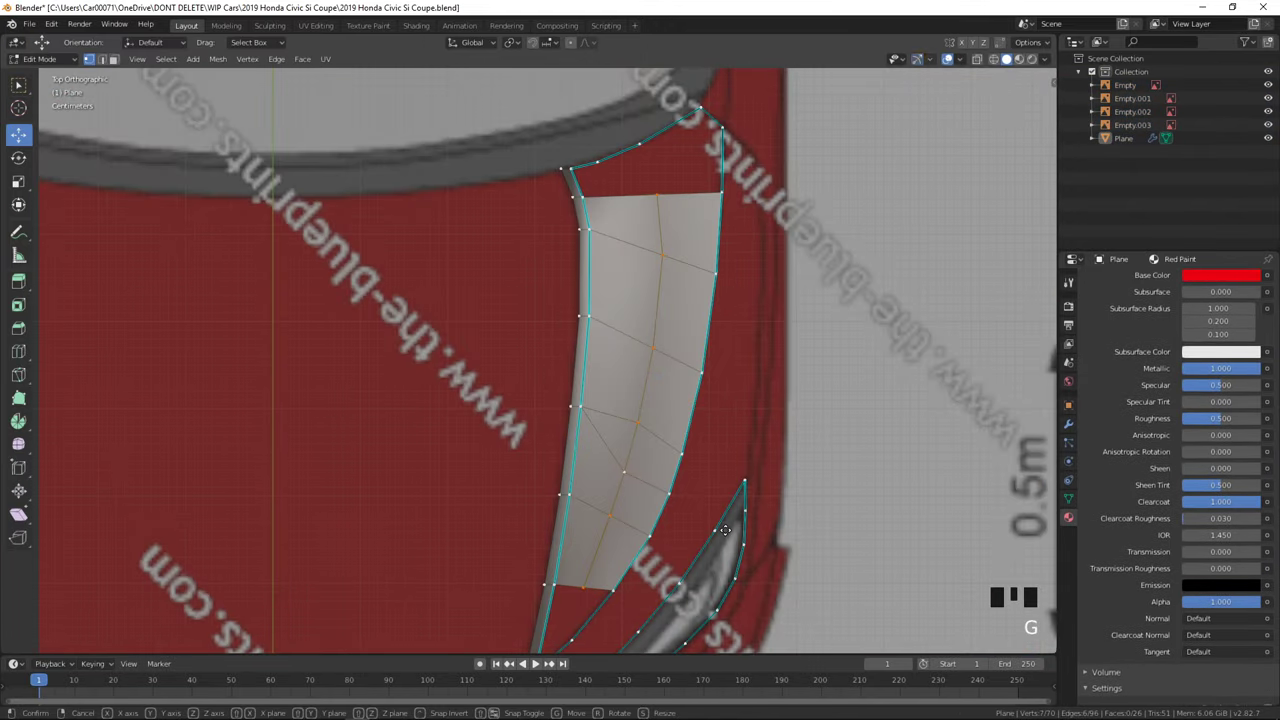
pyautogui.press('g')
pyautogui.press('g')
pyautogui.click(715, 530)
pyautogui.press('Tab')
pyautogui.moveTo(716, 528); pyautogui.dragTo(706, 330, button='middle')
pyautogui.press('Tab')
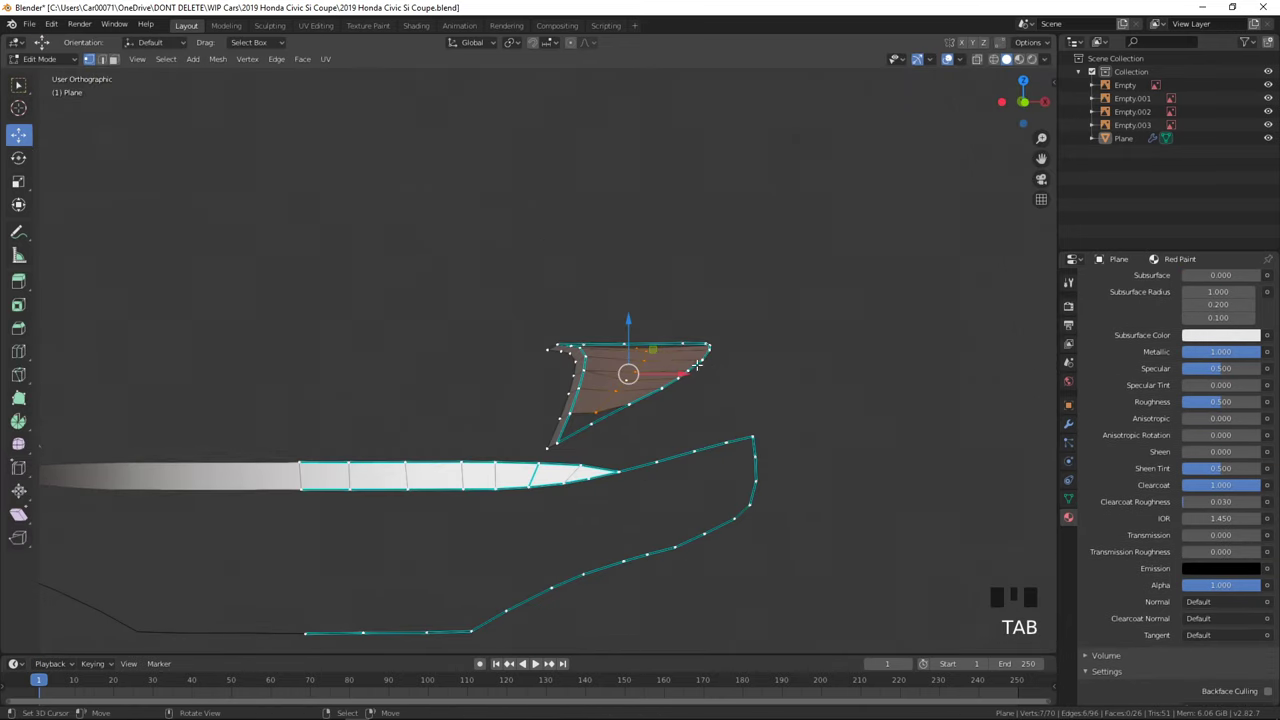
pyautogui.moveTo(630, 321); pyautogui.dragTo(631, 315)
pyautogui.press('Tab')
pyautogui.moveTo(814, 403); pyautogui.dragTo(774, 462, button='middle')
# - Fill the gap between the hood surface's rear cross edge and the windshield line with faces out to the outer corner
pyautogui.press('Tab')
pyautogui.press('KP_7')
pyautogui.keyDown('shift'); pyautogui.moveTo(610, 480); pyautogui.dragTo(601, 90, button='middle'); pyautogui.keyUp('shift')
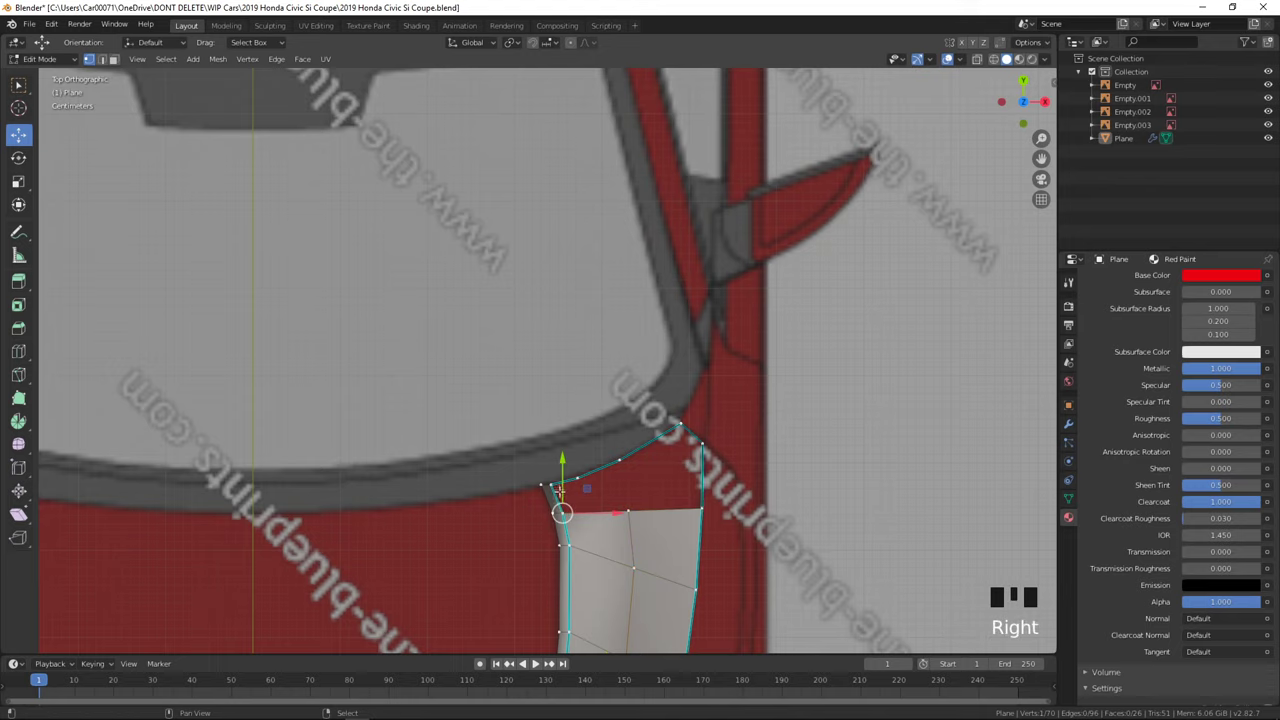
pyautogui.press('f')
pyautogui.rightClick(619, 505)
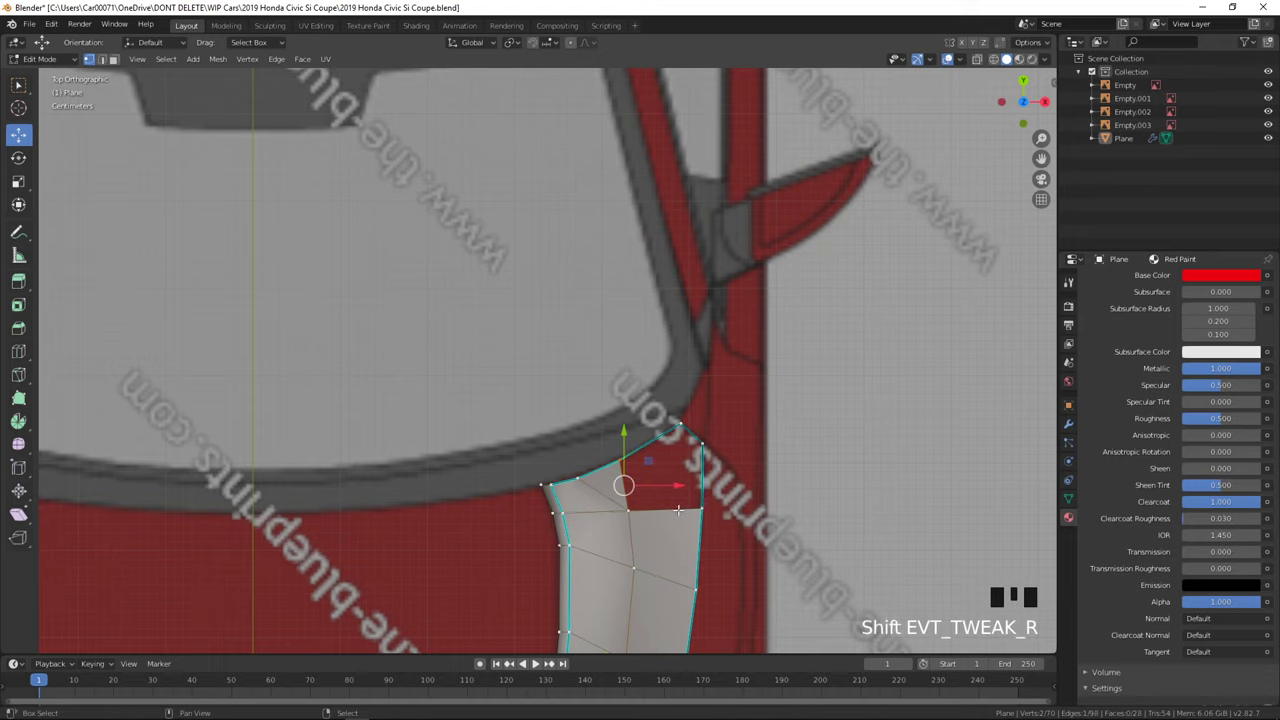
pyautogui.keyDown('shift'); pyautogui.rightClick(691, 443); pyautogui.keyUp('shift')
pyautogui.press('Tab')
pyautogui.moveTo(781, 534); pyautogui.dragTo(566, 538, button='middle')
pyautogui.press('a')
pyautogui.press('a')
pyautogui.press('Tab')
pyautogui.press('KP_7')
pyautogui.scroll(4, 700, 530)
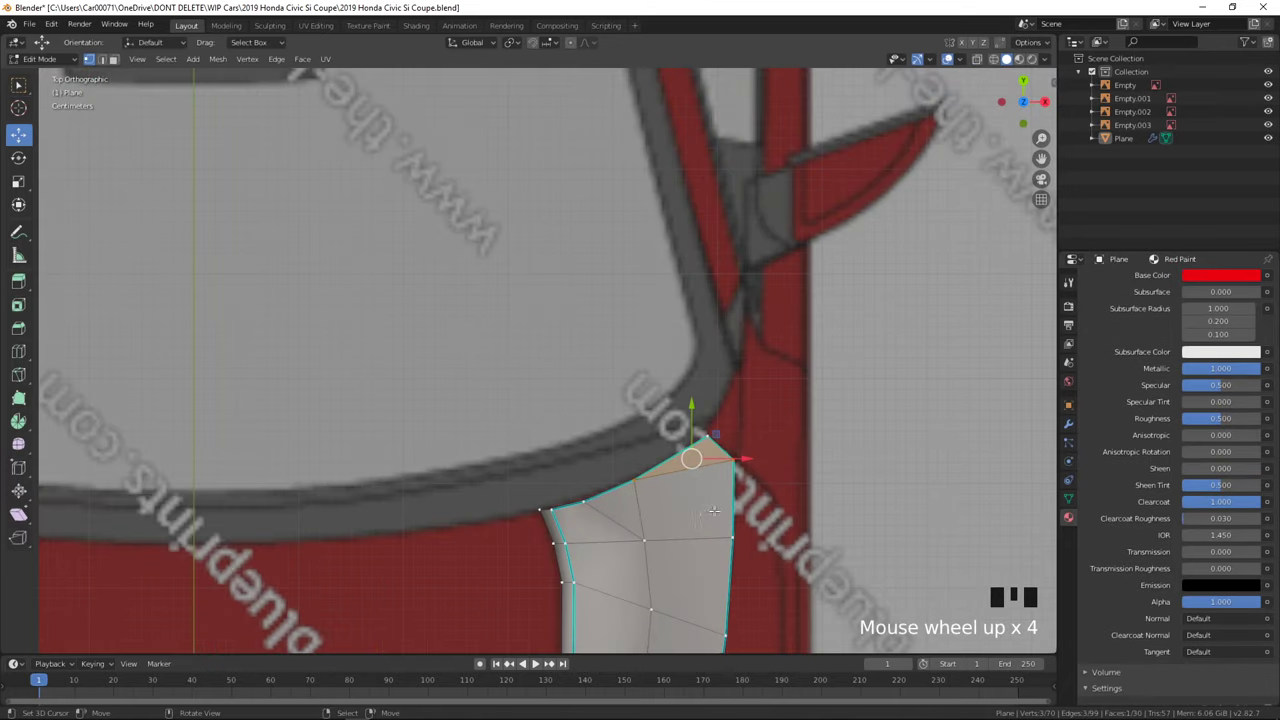
# - Delete the faces around the rear end of the middle edge and slide its rear inner vertex slightly along the edge
pyautogui.press('Delete')
pyautogui.click(575, 528)
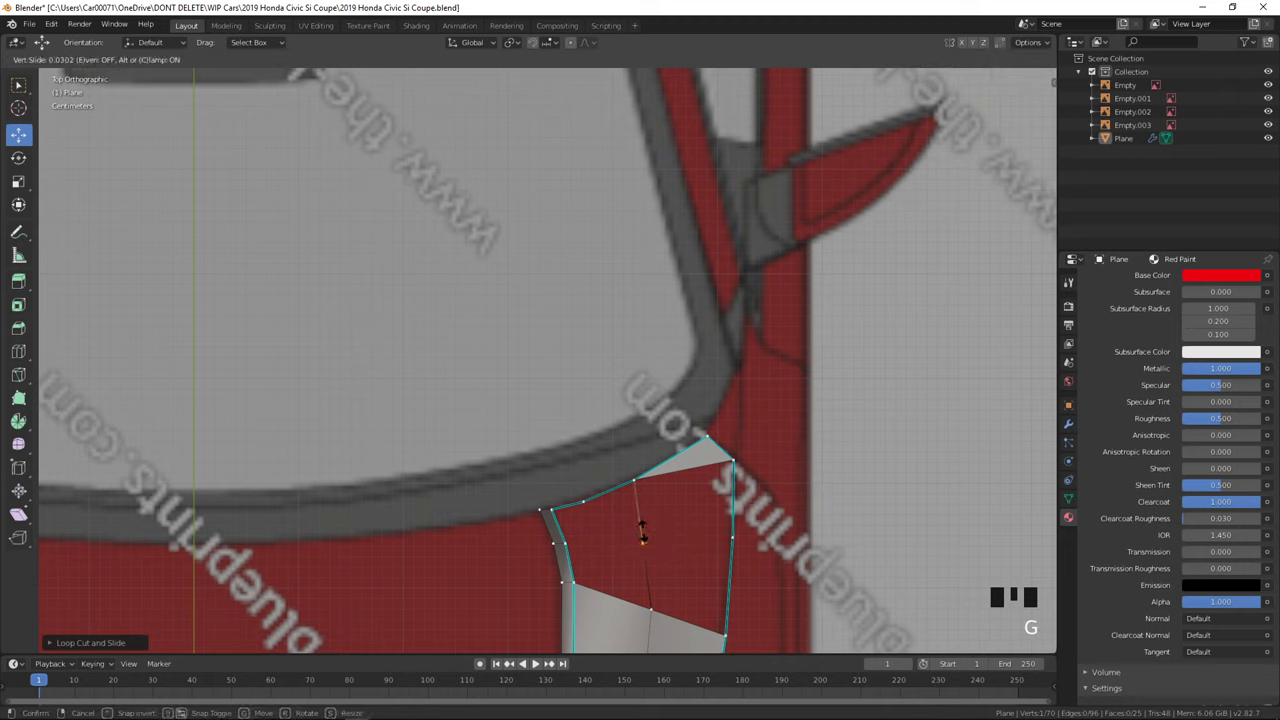
pyautogui.click(640, 535)
# - Refill the faces between the crease strip and the repositioned middle edge at the hood's rear end
pyautogui.rightClick(596, 587)
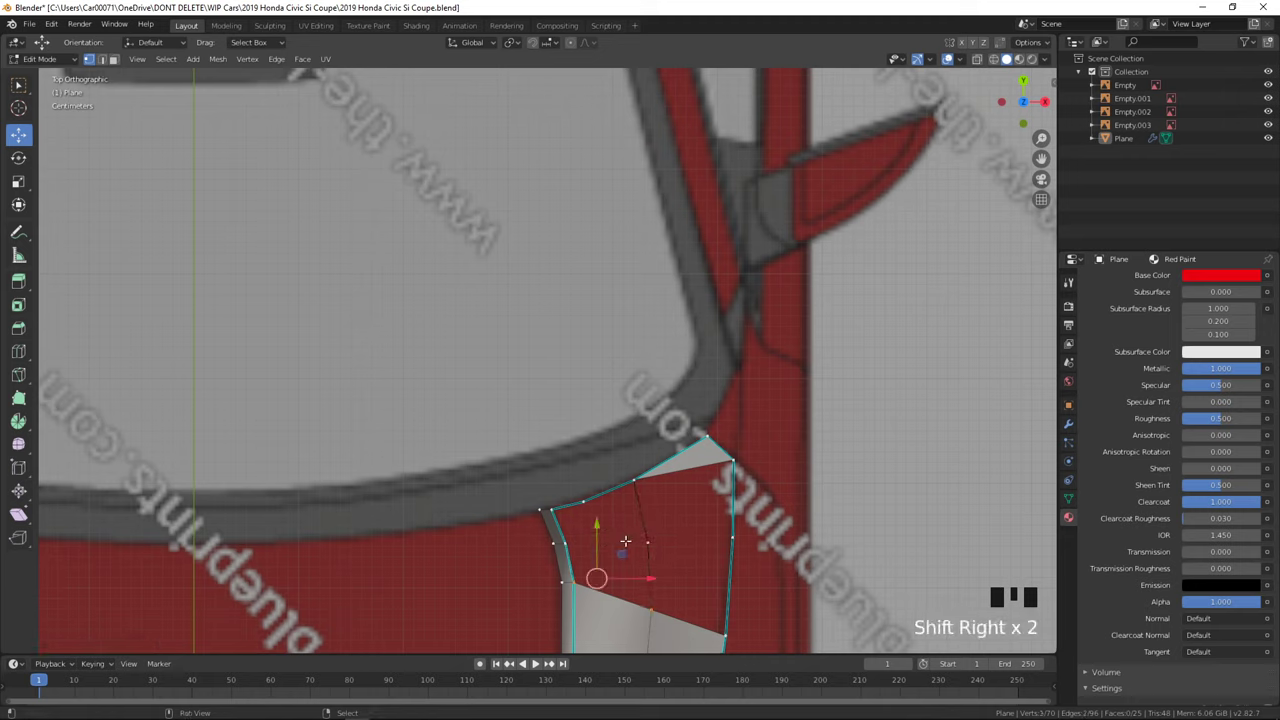
pyautogui.press('f')
pyautogui.rightClick(647, 543)
pyautogui.press('f')
pyautogui.rightClick(584, 502)
pyautogui.keyDown('shift'); pyautogui.rightClick(637, 484); pyautogui.keyUp('shift')
pyautogui.press('f')
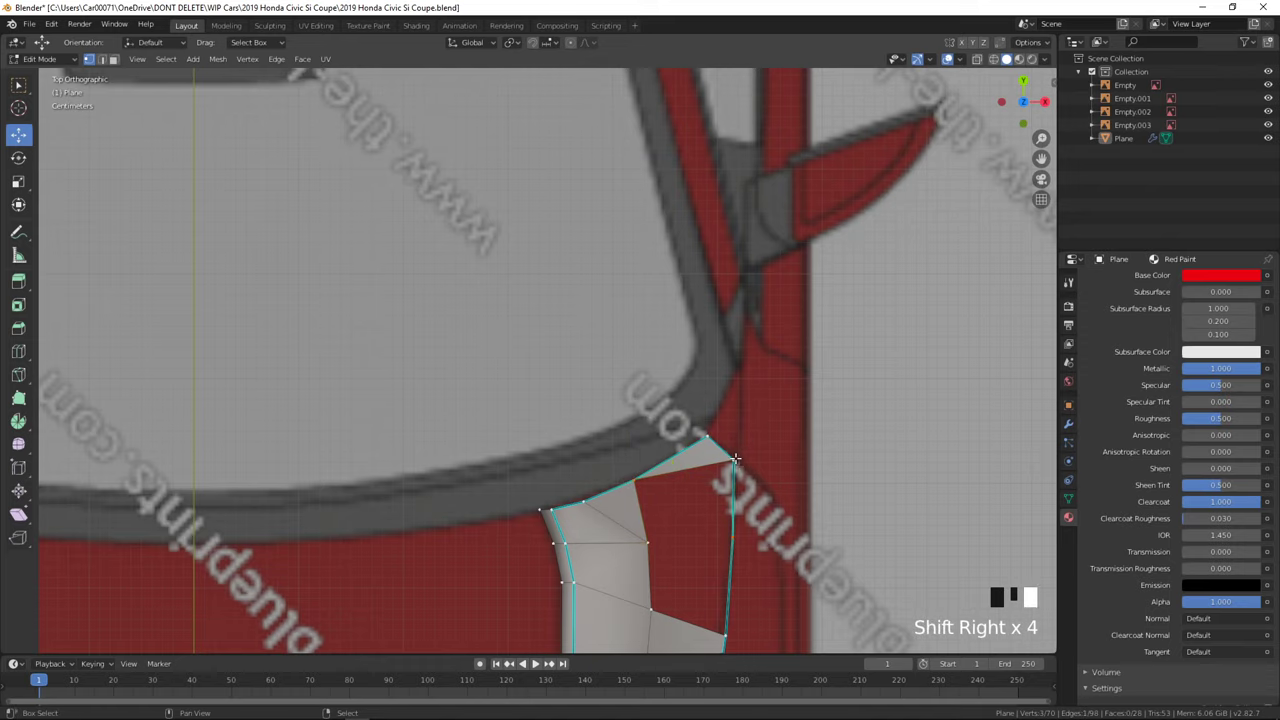
# - Refill the two faces between the middle edge and the outer hood line at the rear corner
pyautogui.keyDown('shift'); pyautogui.rightClick(732, 541); pyautogui.keyUp('shift')
pyautogui.press('f')
pyautogui.hotkey('ctrl', 'z')
pyautogui.hotkey('ctrl', 'z')
pyautogui.rightClick(742, 461)
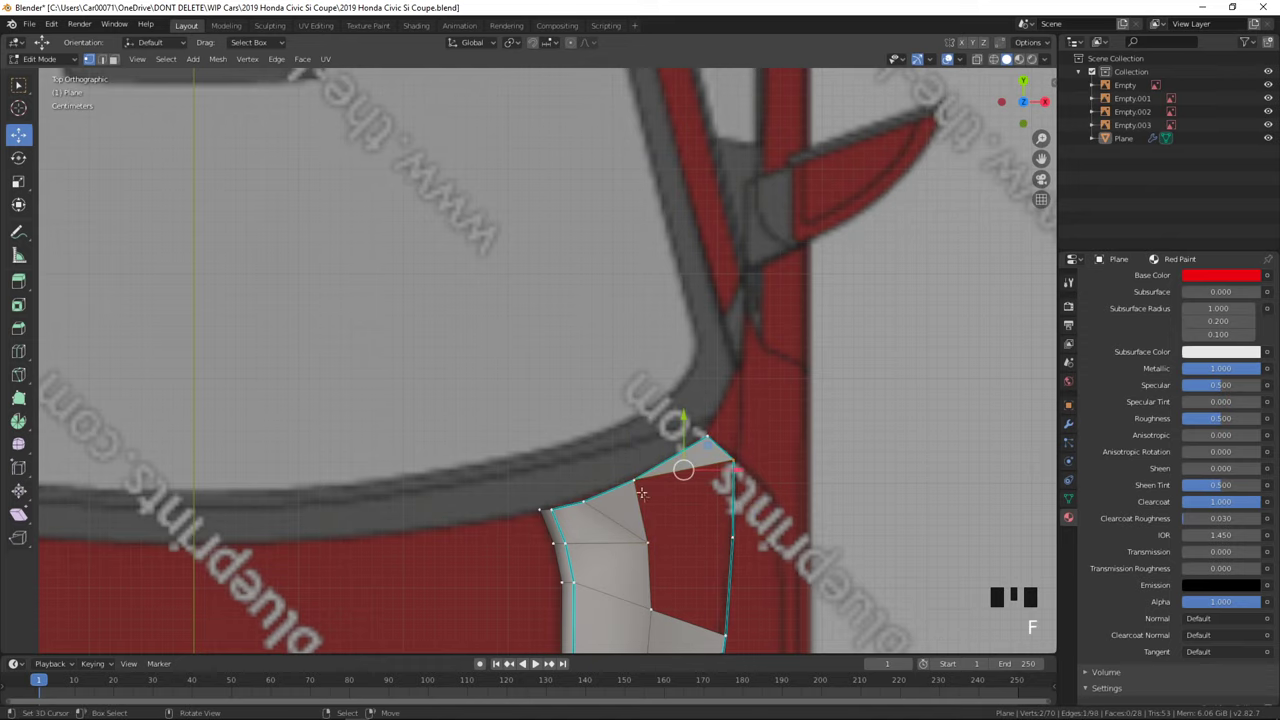
pyautogui.press('f')
pyautogui.rightClick(647, 542)
pyautogui.keyDown('shift'); pyautogui.rightClick(739, 533); pyautogui.keyUp('shift')
pyautogui.press('f')
# - Inspect the filled hood surface from several angles, using solid, material and wireframe display against the top blueprint
pyautogui.press('Tab')
pyautogui.moveTo(740, 528); pyautogui.dragTo(603, 477, button='middle')
pyautogui.scroll(-5, 603, 477)
pyautogui.press('a')
pyautogui.press('a')
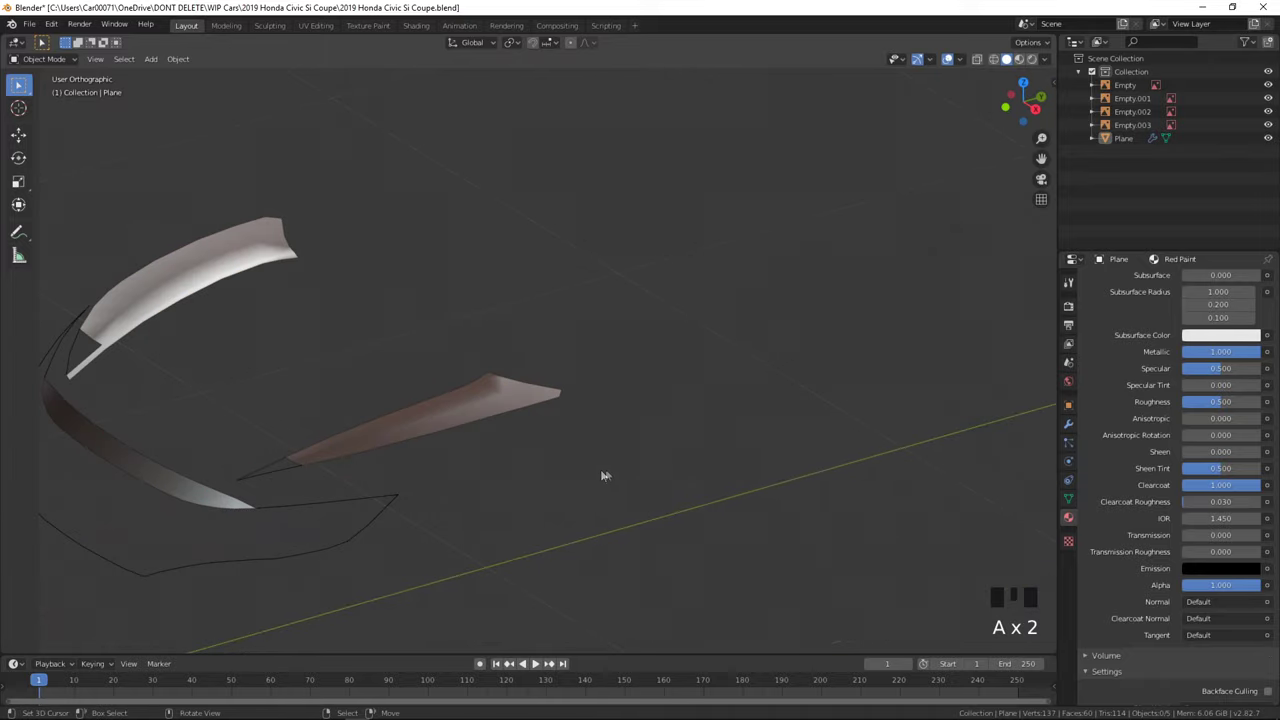
pyautogui.moveTo(675, 579); pyautogui.dragTo(733, 622, button='middle')
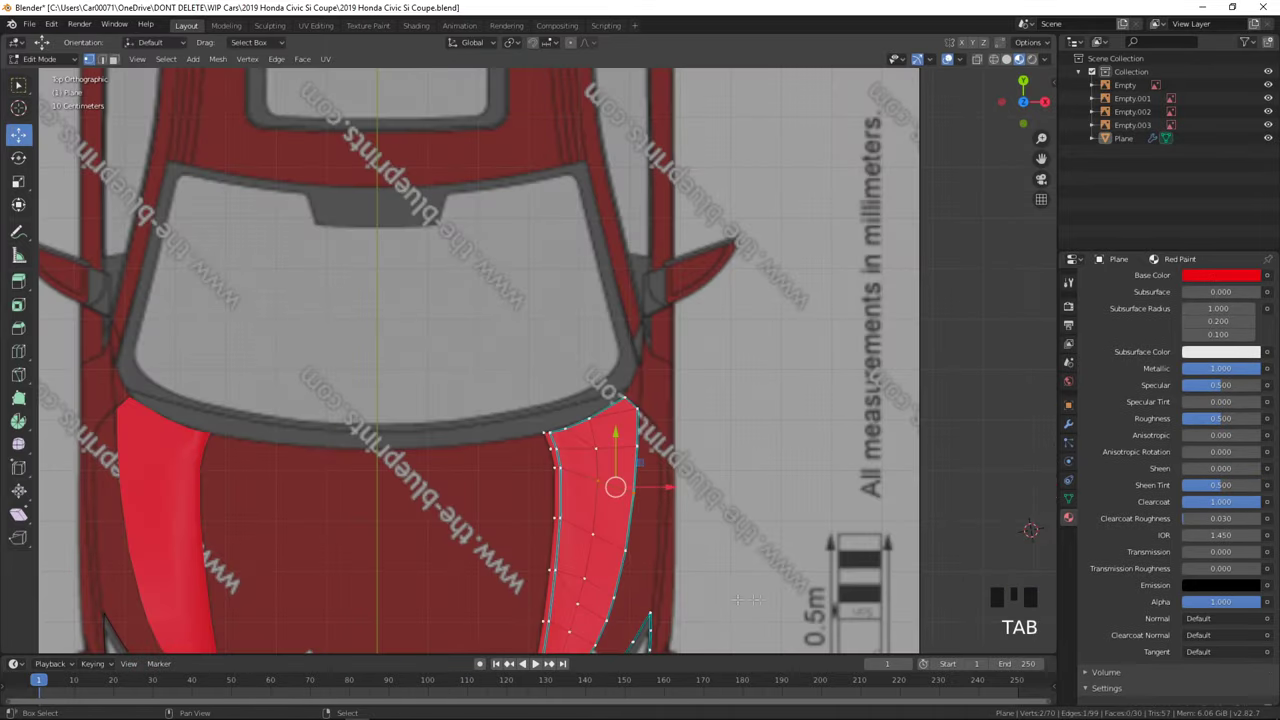
pyautogui.keyDown('shift'); pyautogui.moveTo(614, 489); pyautogui.dragTo(600, 280, button='middle'); pyautogui.keyUp('shift')
pyautogui.press('Tab')
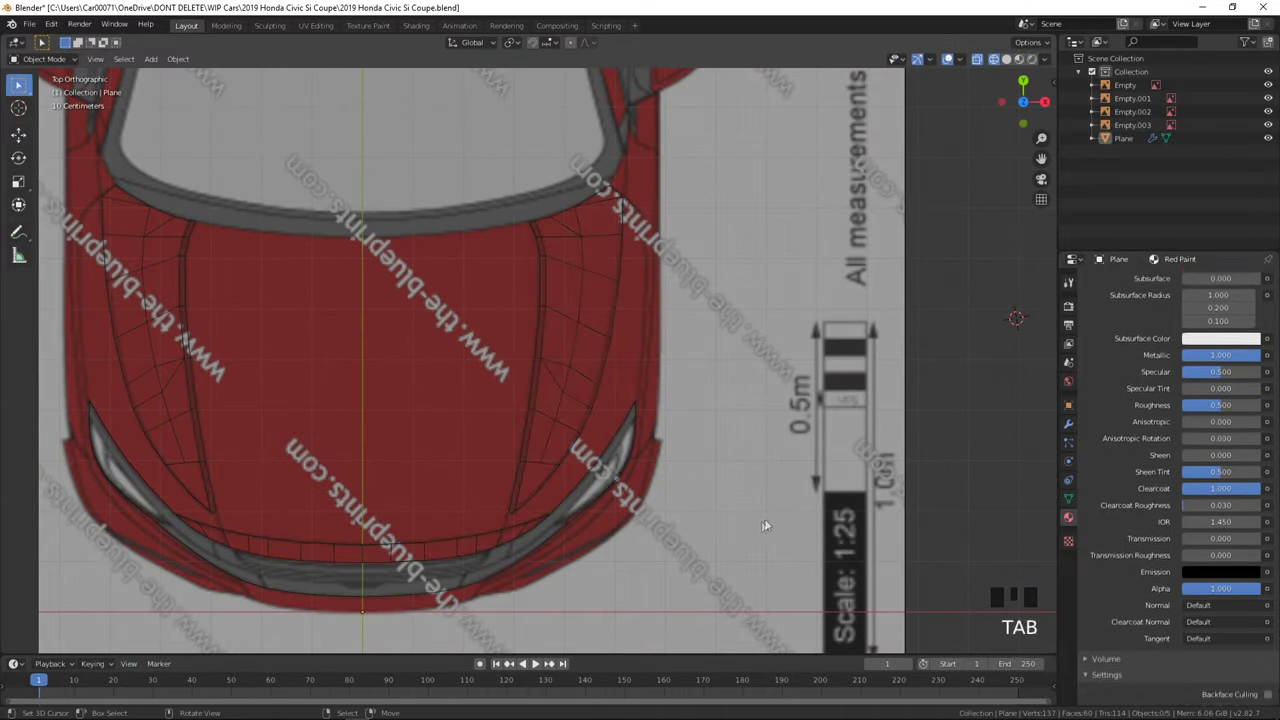
pyautogui.press('a')
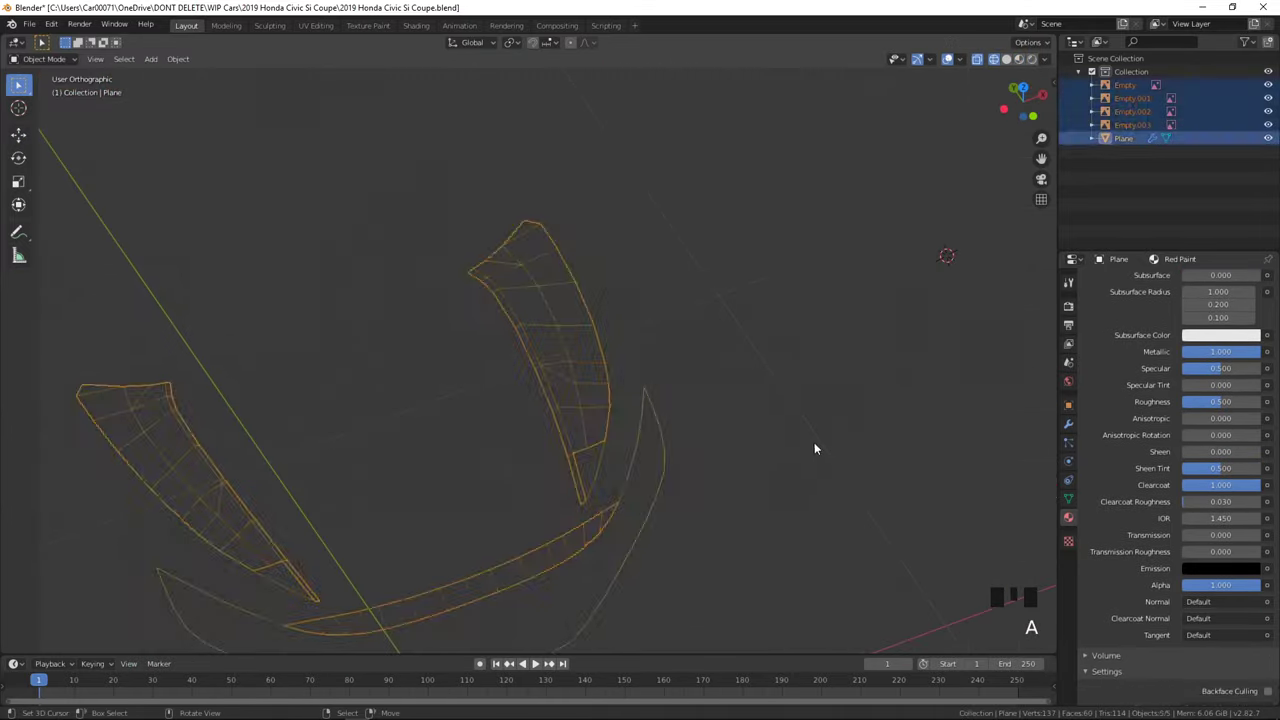
pyautogui.moveTo(814, 449); pyautogui.dragTo(809, 524, button='middle')
pyautogui.scroll(2, 817, 517)
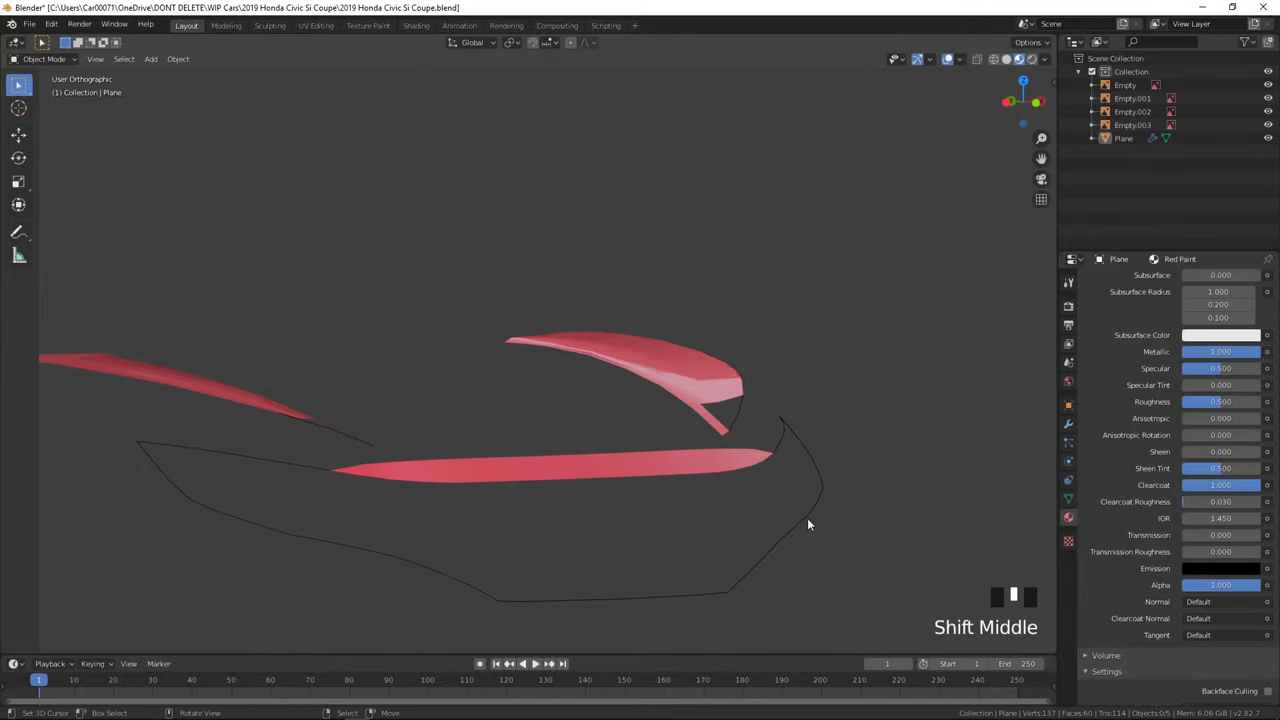
# - Enable Auto Smooth for the mesh normals with an angle of 180°, check the hood shading, and save the file
pyautogui.click(1069, 498)
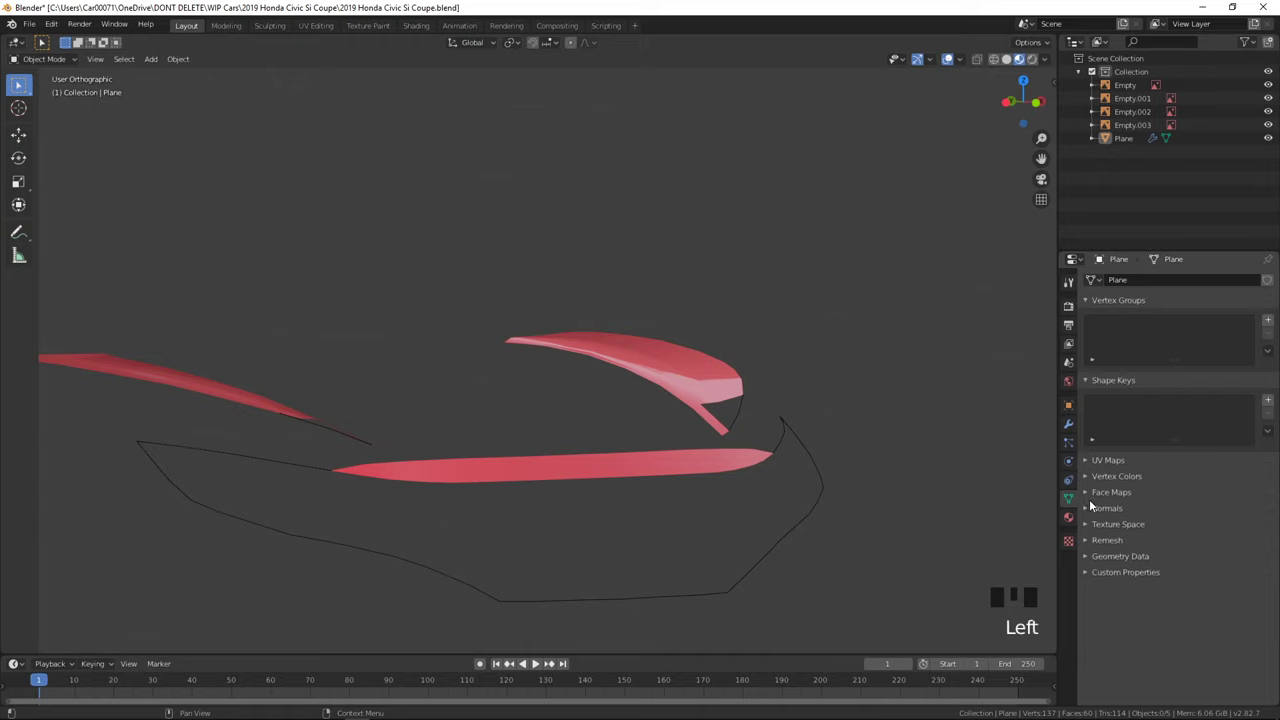
pyautogui.click(1087, 505)
pyautogui.click(1113, 521)
pyautogui.click(1105, 523)
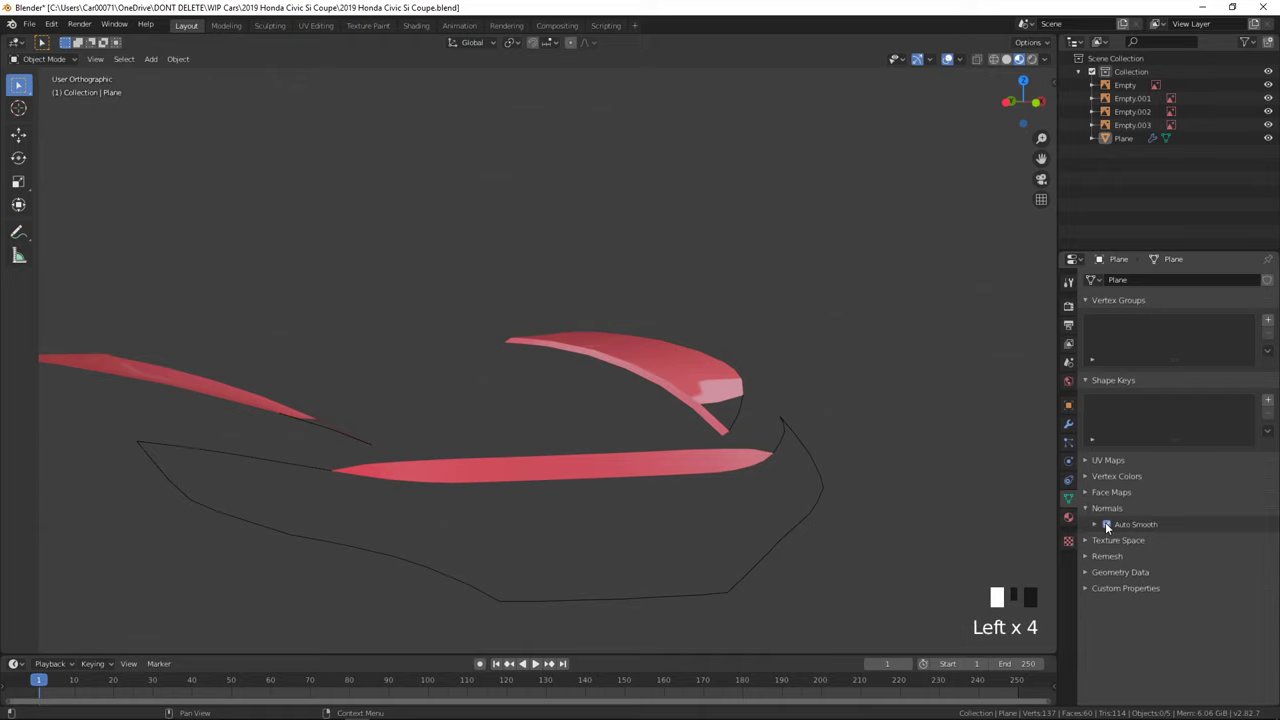
pyautogui.click(1105, 523)
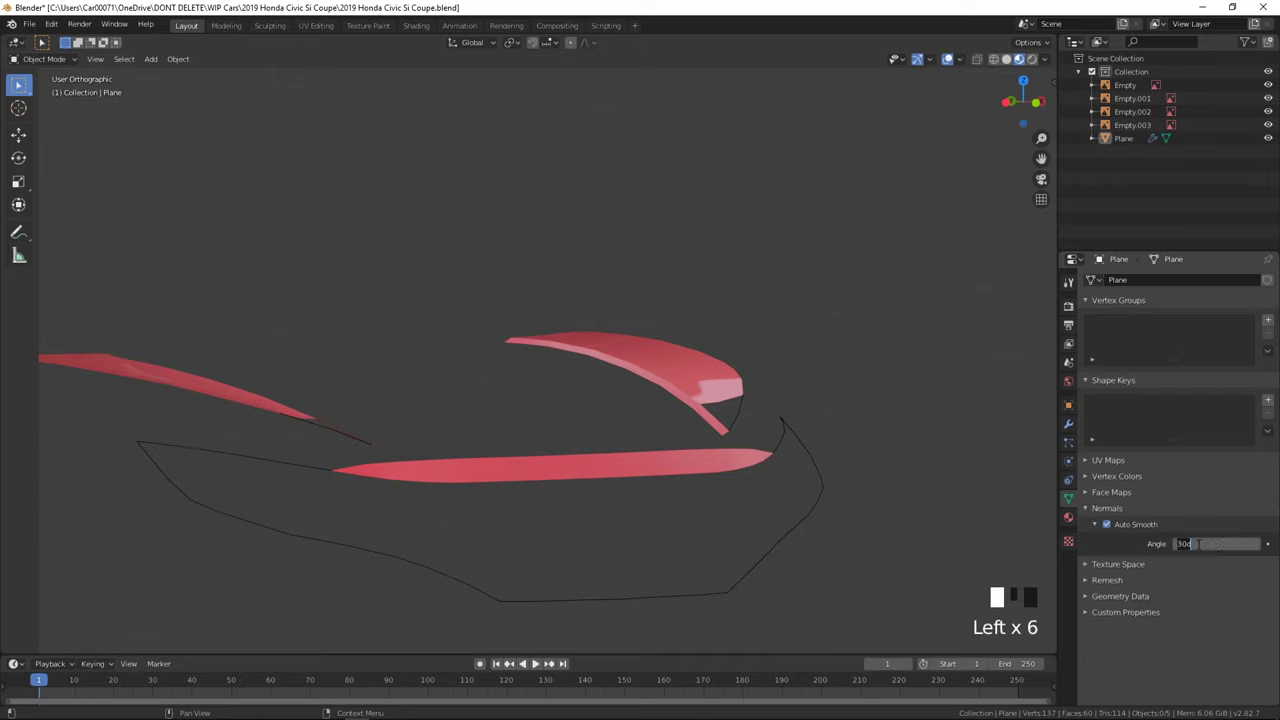
pyautogui.moveTo(800, 420); pyautogui.dragTo(740, 509, button='middle')
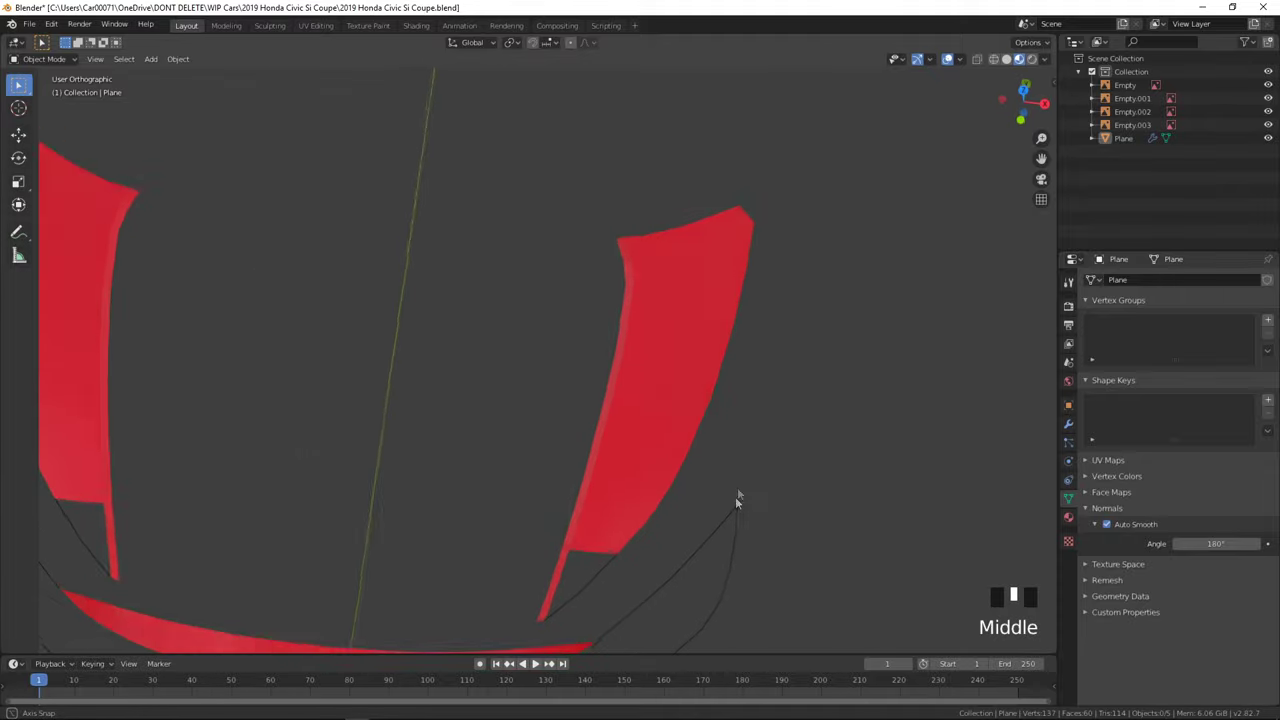
pyautogui.scroll(3, 783, 587)
pyautogui.moveTo(783, 587)
pyautogui.mouseDown(button='middle')
pyautogui.moveTo(840, 580)
pyautogui.moveTo(820, 586)
pyautogui.mouseUp(button='middle')
pyautogui.hotkey('ctrl', 's')
# - Raise the hood's lengthwise middle edge slightly in the front view and check the surface shading
pyautogui.press('z')
pyautogui.moveTo(898, 587)
pyautogui.mouseDown(button='middle')
pyautogui.moveTo(814, 634)
pyautogui.moveTo(803, 109)
pyautogui.moveTo(811, 580)
pyautogui.mouseUp(button='middle')
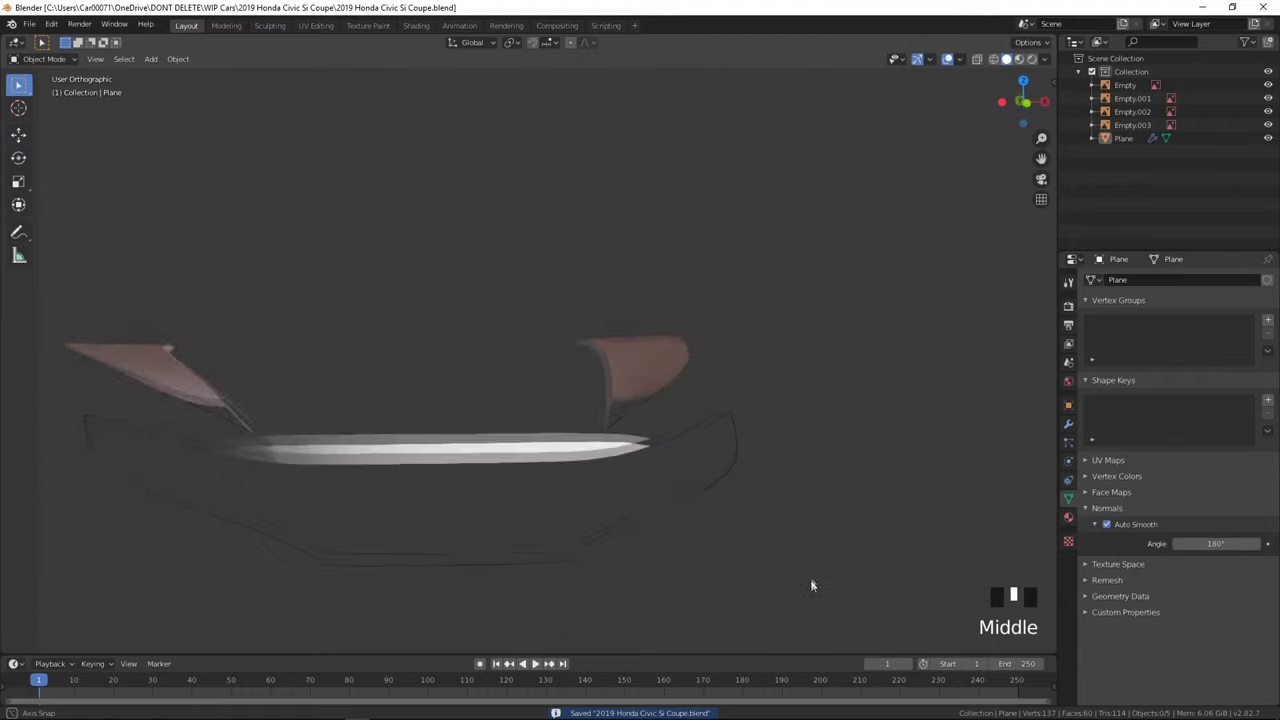
pyautogui.press('Tab')
pyautogui.press('KP_7')
pyautogui.scroll(7, 712, 435)
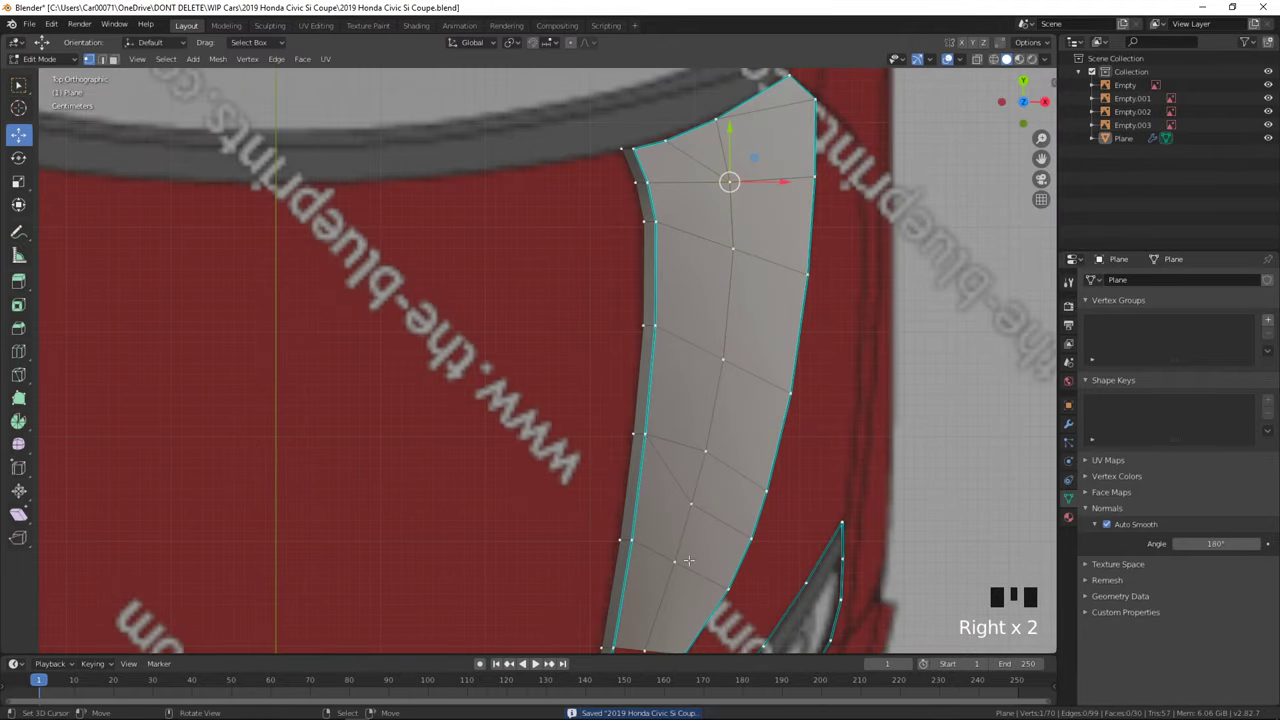
pyautogui.scroll(-2, 688, 561)
pyautogui.press('KP_1')
pyautogui.scroll(2, 700, 345)
pyautogui.moveTo(702, 340); pyautogui.dragTo(704, 333)
pyautogui.press('Tab')
pyautogui.moveTo(704, 336); pyautogui.dragTo(697, 426, button='middle')
# - Fill the remaining opening at the hood surface's front tip with two faces
pyautogui.press('KP_7')
pyautogui.press('Tab')
pyautogui.keyDown('shift'); pyautogui.moveTo(706, 475); pyautogui.dragTo(688, 246, button='middle'); pyautogui.keyUp('shift')
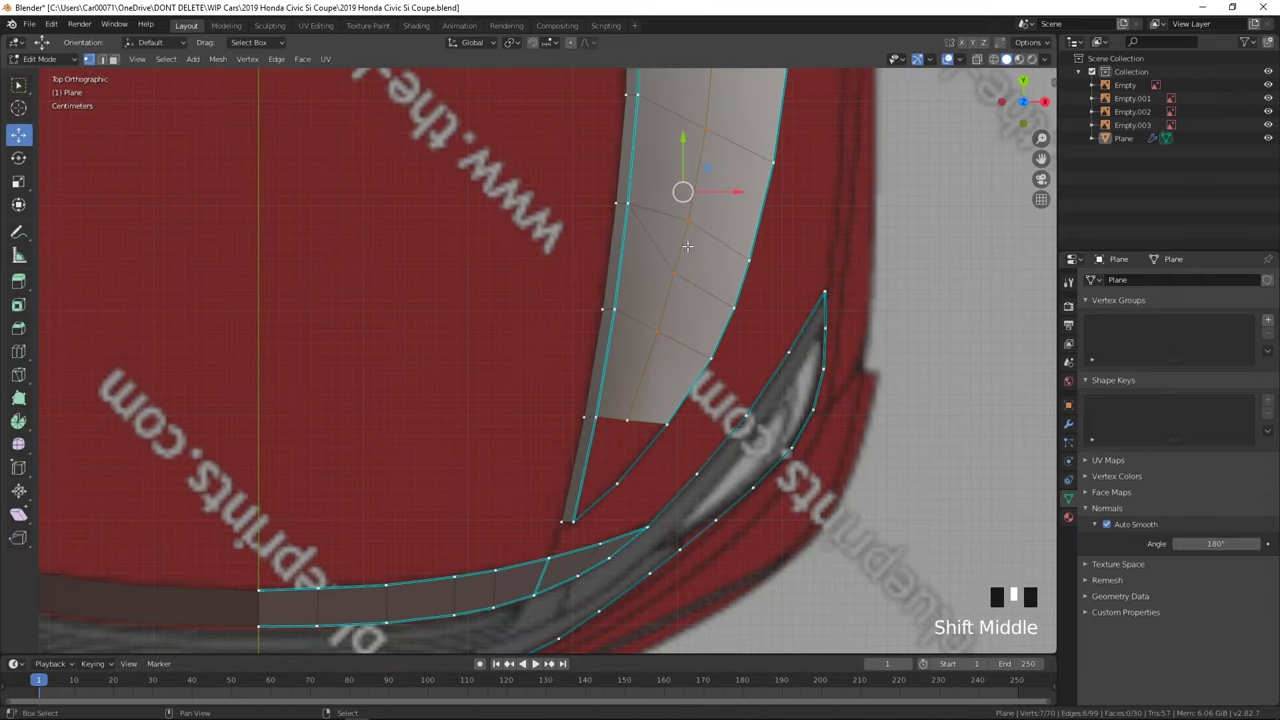
pyautogui.scroll(2, 686, 250)
pyautogui.rightClick(610, 432)
pyautogui.press('f')
pyautogui.rightClick(661, 442)
pyautogui.press('f')
# - Inspect the completed hood side surface at an angle and compare it with the front three-quarter photo in the browser
pyautogui.press('Tab')
pyautogui.scroll(-4, 716, 525)
pyautogui.moveTo(716, 525); pyautogui.dragTo(728, 406, button='middle')
pyautogui.scroll(-3, 704, 580)
pyautogui.moveTo(741, 458); pyautogui.dragTo(806, 598, button='middle')
pyautogui.click(956, 522)
pyautogui.hotkey('alt', 'Tab')
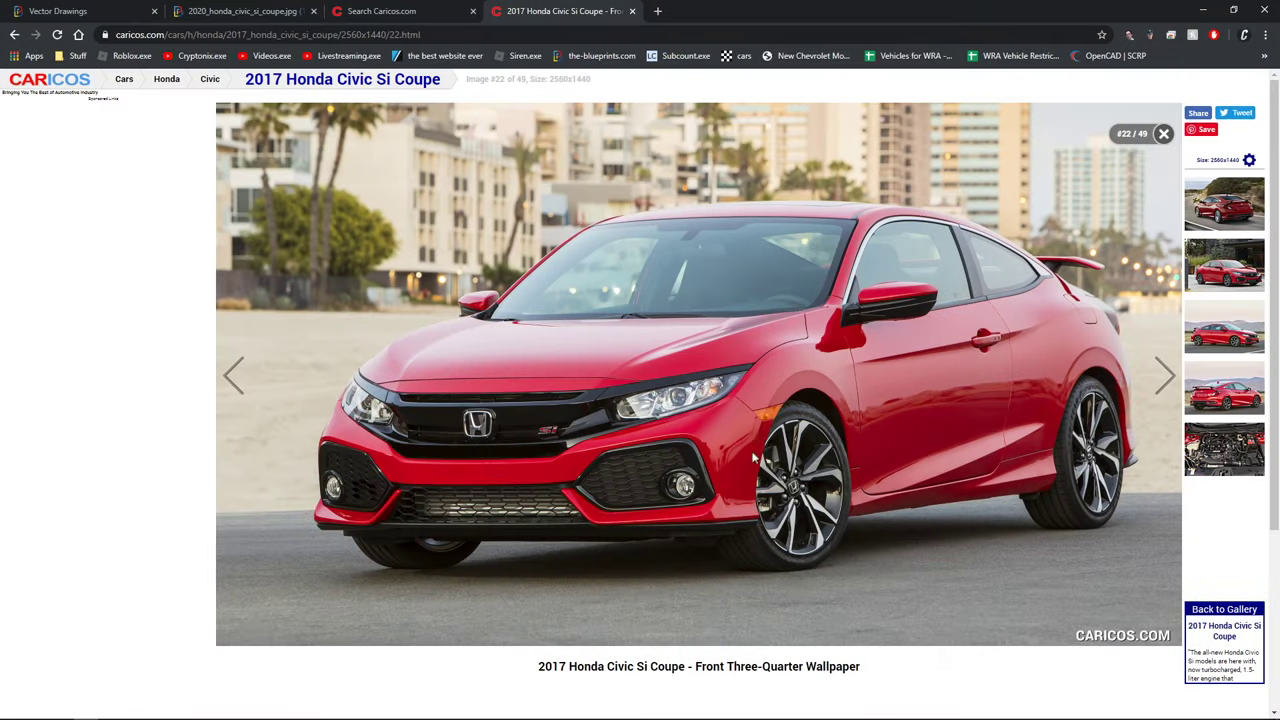
pyautogui.hotkey('alt', 'Tab')
# - Select the whole lengthwise middle edge, nudge it slightly in the front view, and recheck the surface against the reference photo
pyautogui.press('KP_1')
pyautogui.scroll(8, 742, 448)
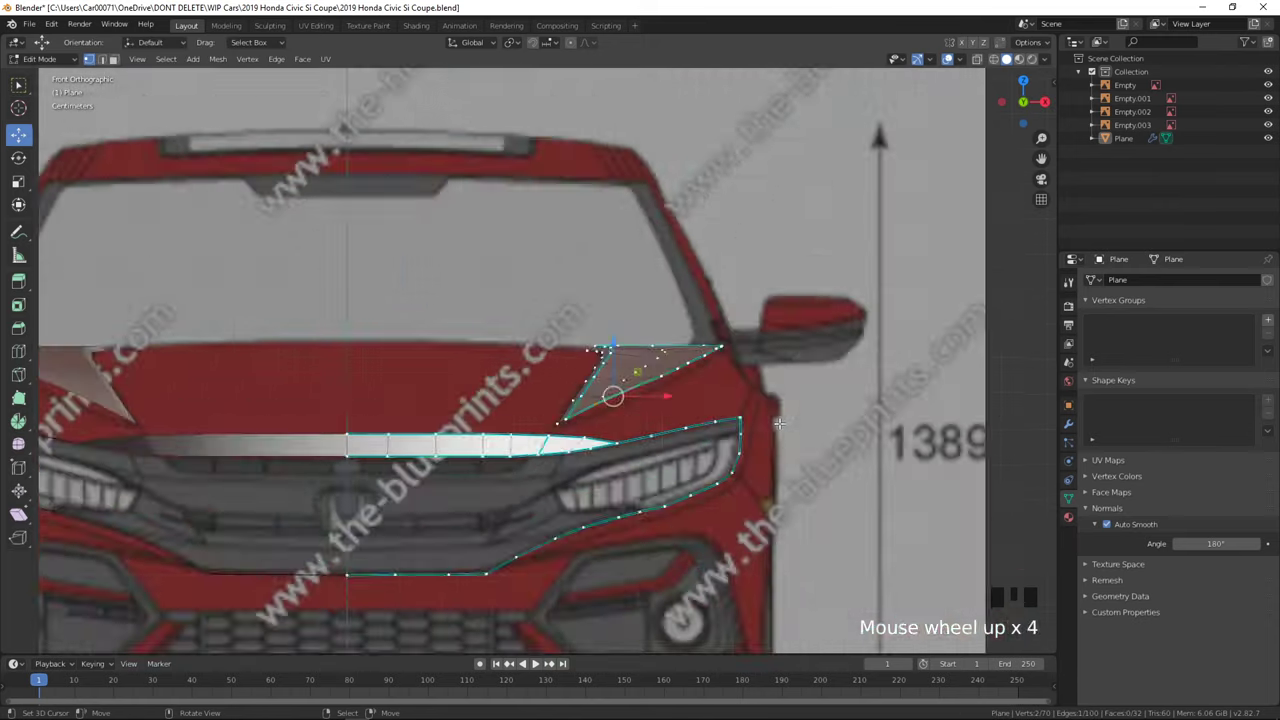
pyautogui.keyDown('ctrl'); pyautogui.rightClick(786, 340); pyautogui.keyUp('ctrl')
pyautogui.moveTo(744, 323); pyautogui.dragTo(749, 330)
pyautogui.press('Tab')
pyautogui.press('KP_7')
pyautogui.press('KP_7')
pyautogui.press('KP_7')
pyautogui.scroll(-3, 666, 314)
pyautogui.press('Tab')
pyautogui.hotkey('alt', 'Tab')
pyautogui.hotkey('alt', 'Tab')
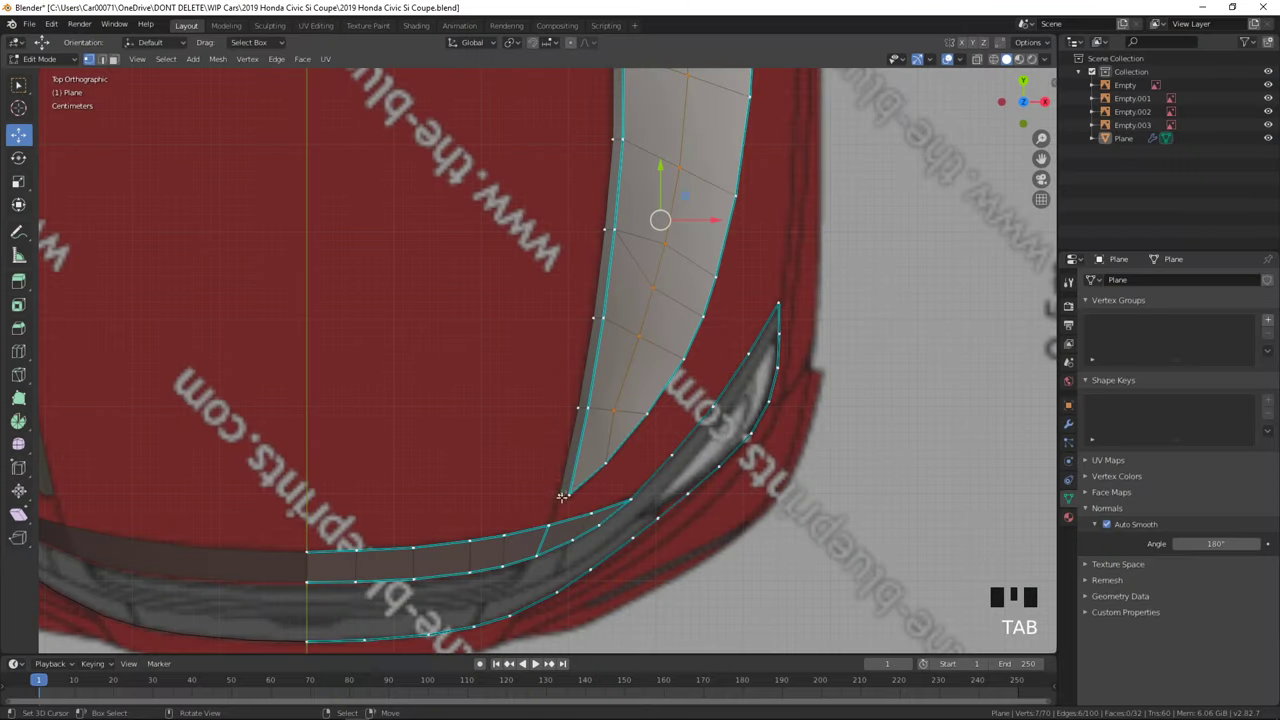
# - Join the crease strip's front tip to the front hood strip with an edge and shift the adjacent tip vertex slightly inward
pyautogui.keyDown('shift'); pyautogui.rightClick(558, 511); pyautogui.keyUp('shift')
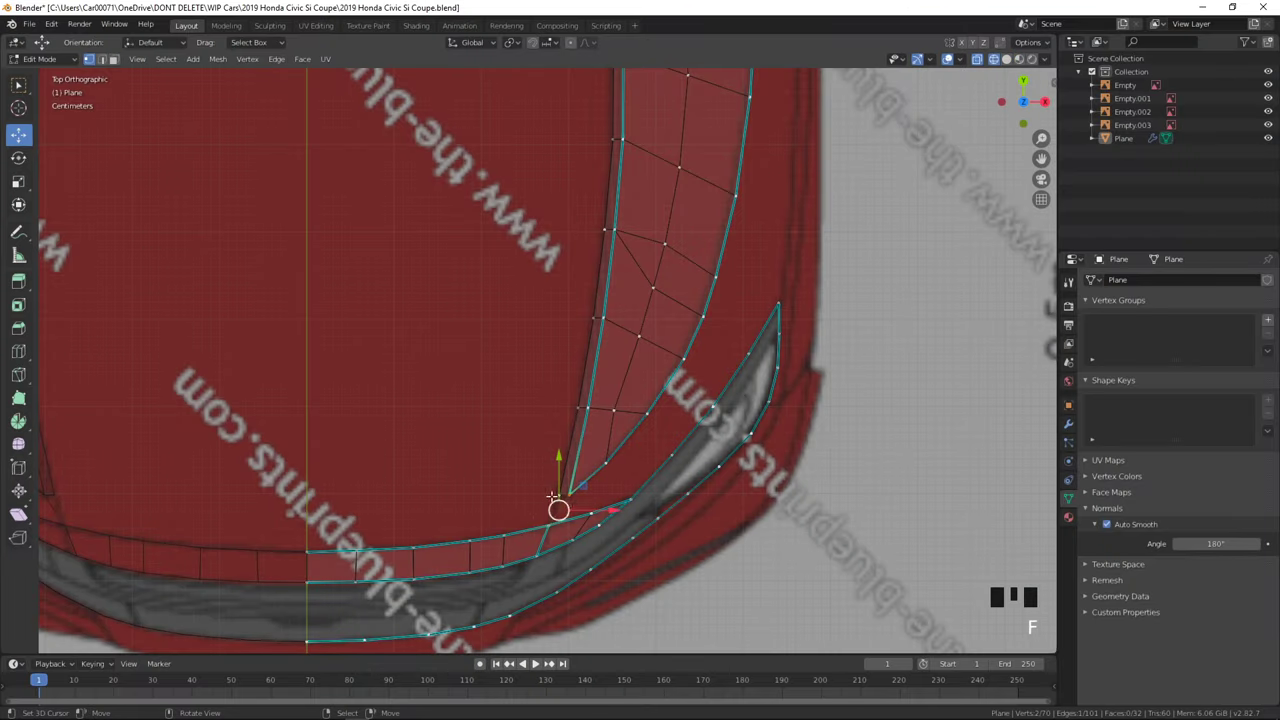
pyautogui.click(578, 491)
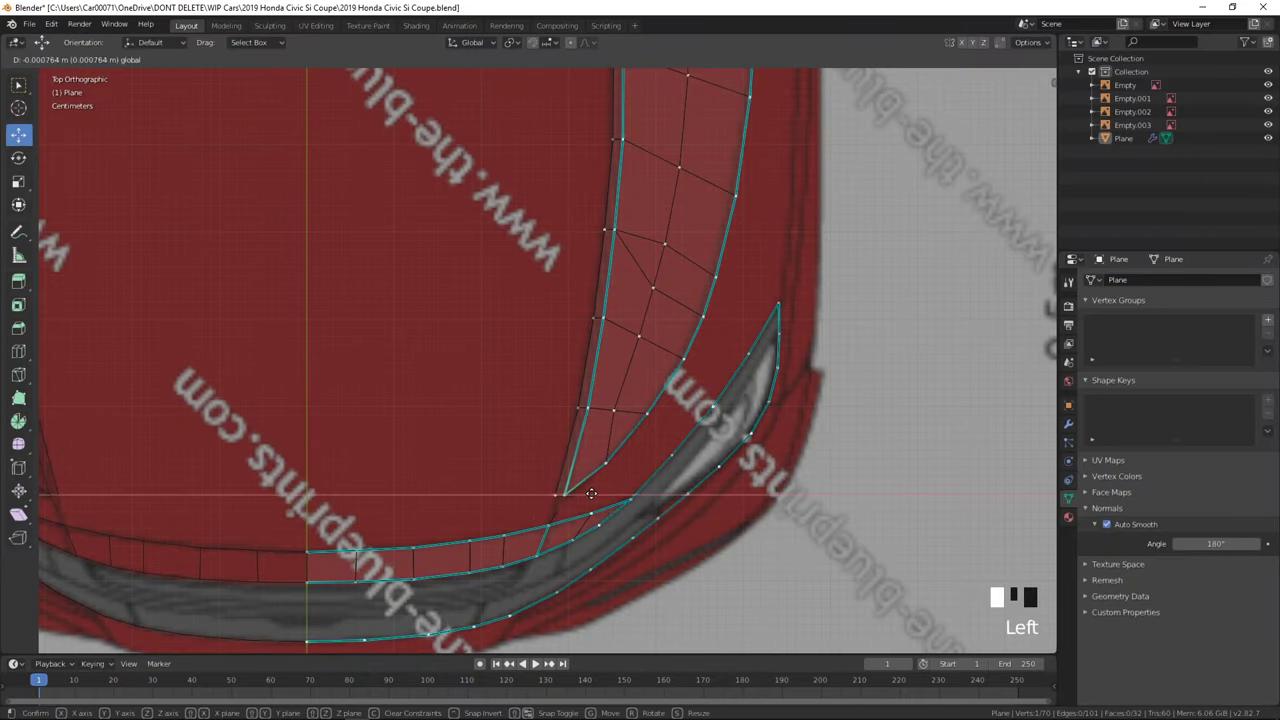
pyautogui.press('Tab')
pyautogui.press('z')
pyautogui.press('Tab')
pyautogui.moveTo(749, 497); pyautogui.dragTo(740, 371, button='middle')
pyautogui.press('Tab')
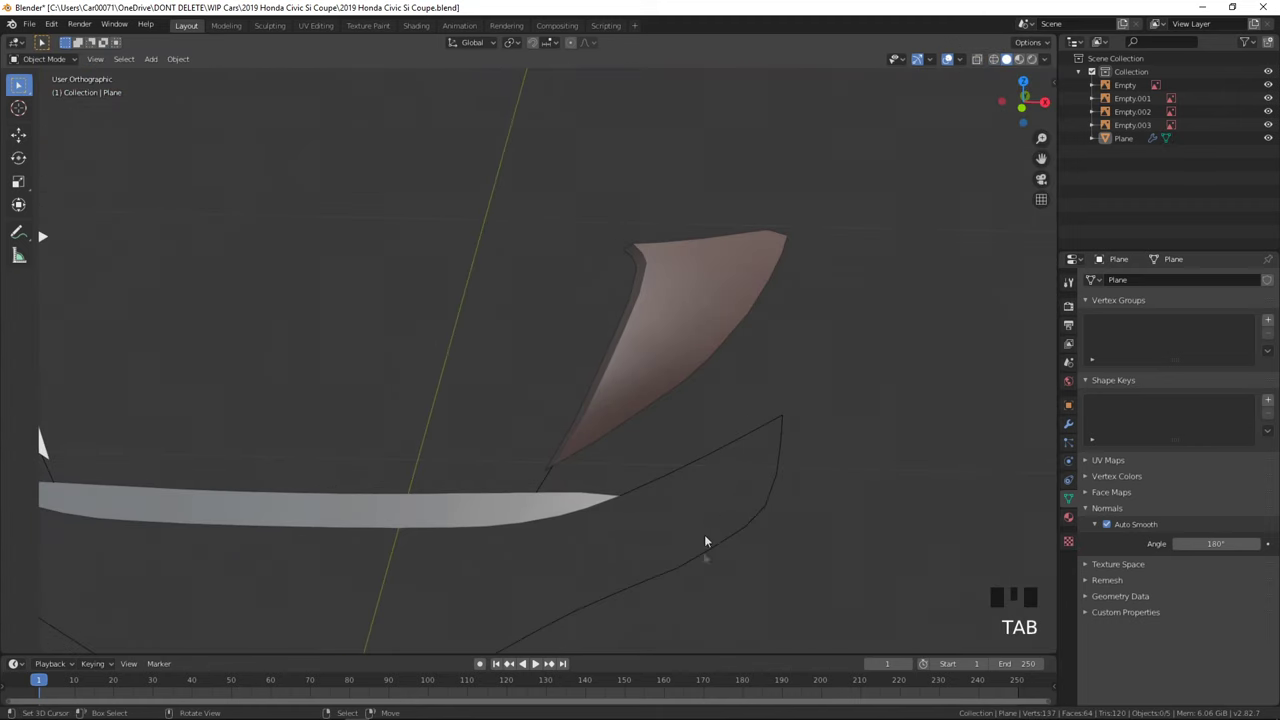
pyautogui.press('a')
pyautogui.moveTo(694, 572)
pyautogui.mouseDown(button='middle')
pyautogui.moveTo(771, 574)
pyautogui.moveTo(726, 541)
pyautogui.mouseUp(button='middle')
# - Mark the edges running from the crease tip across the front hood strip as sharp
pyautogui.press('Tab')
pyautogui.rightClick(649, 459)
pyautogui.keyDown('ctrl'); pyautogui.rightClick(653, 513); pyautogui.keyUp('ctrl')
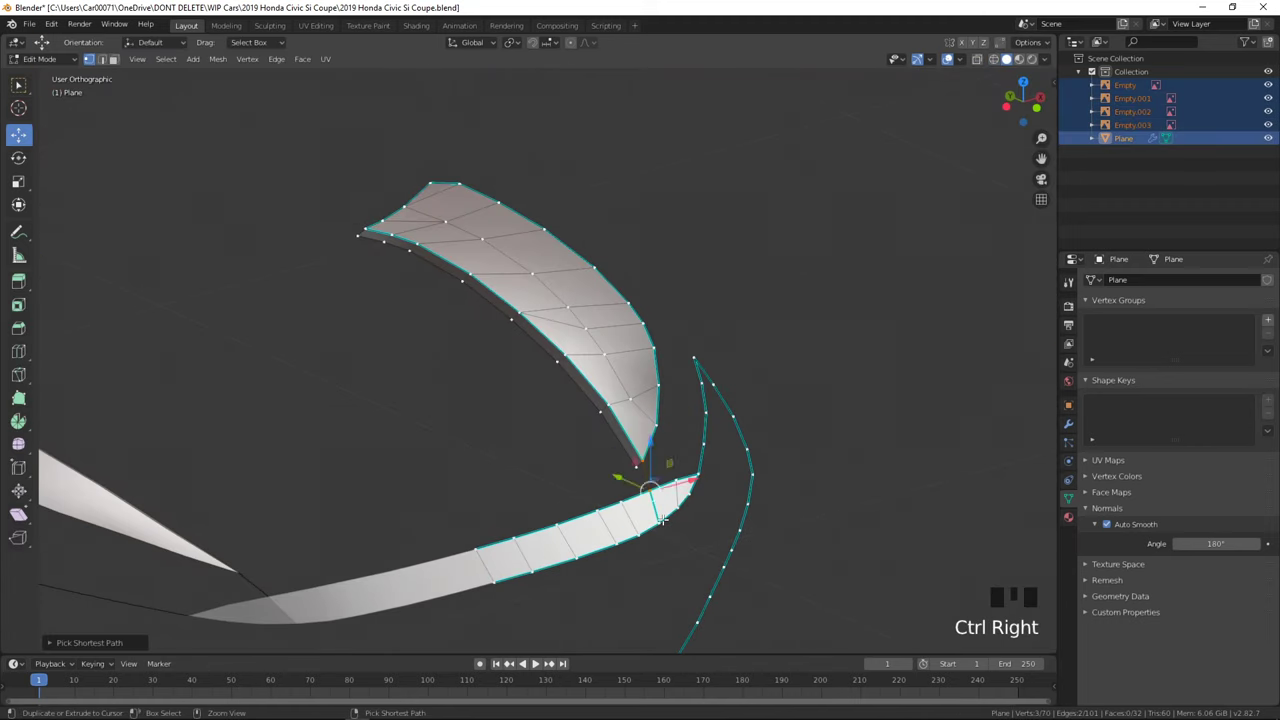
pyautogui.hotkey('ctrl', 'e')
pyautogui.click(654, 516)
# - Compare the crease's path at the hood's front corner with the browser's front three-quarter photo and the top blueprint
pyautogui.hotkey('alt', 'Tab')
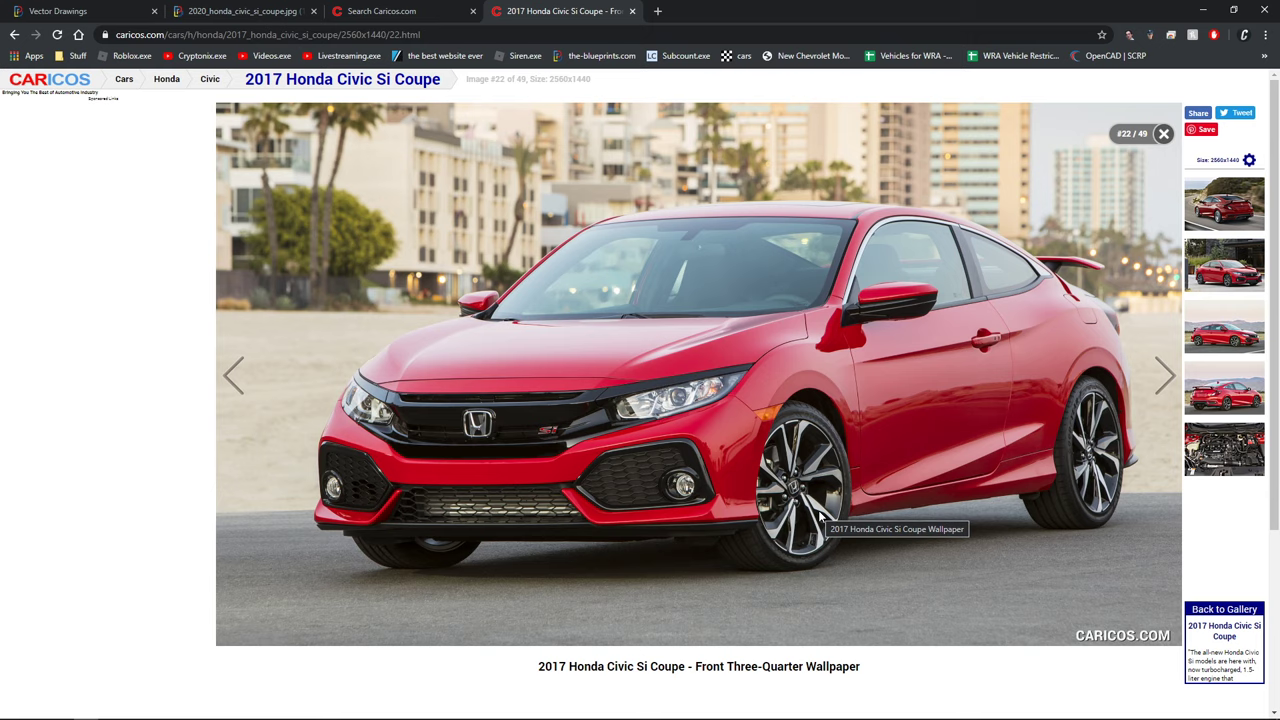
pyautogui.hotkey('alt', 'Tab')
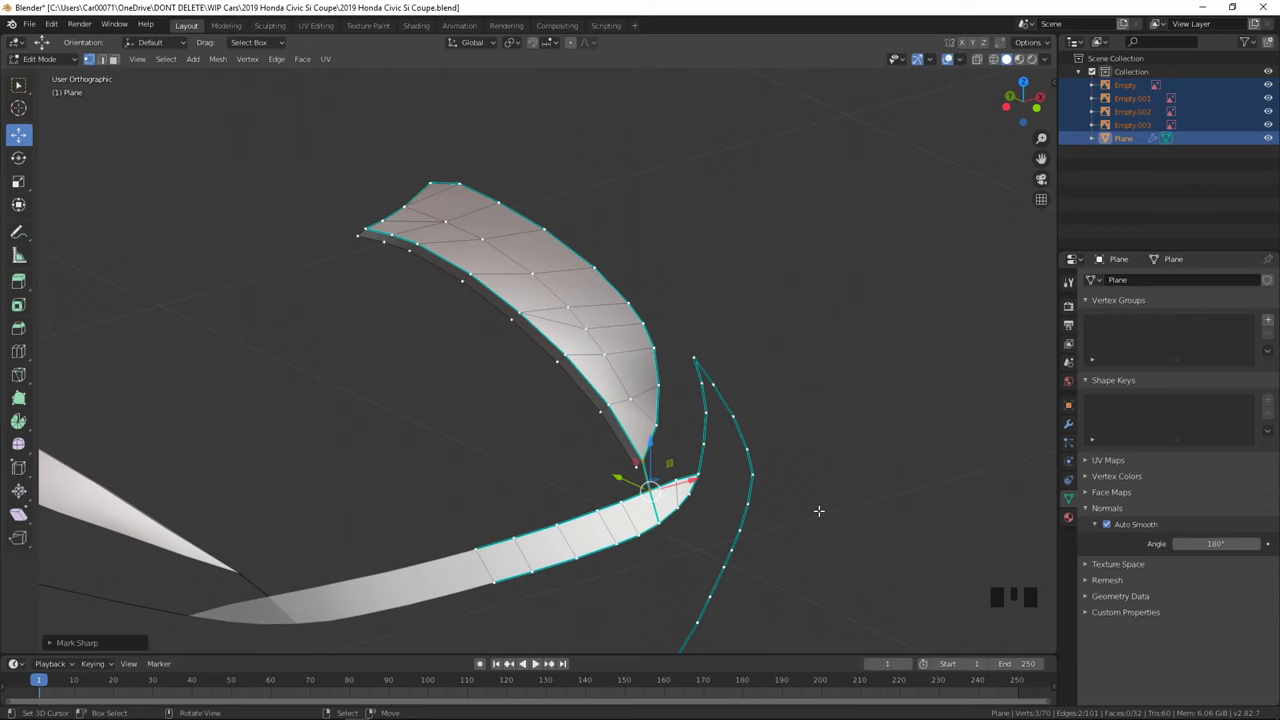
pyautogui.press('KP_1')
pyautogui.press('KP_7')
pyautogui.press('z')
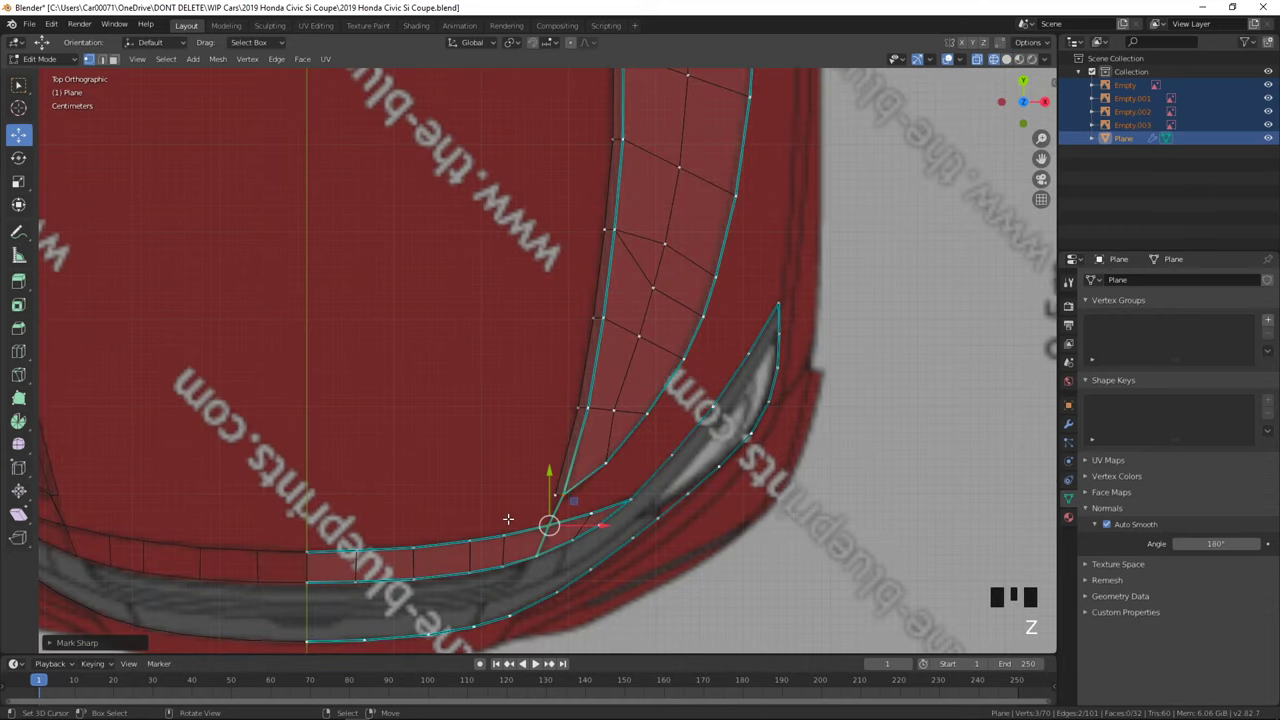
pyautogui.press('z')
pyautogui.hotkey('alt', 'Tab')
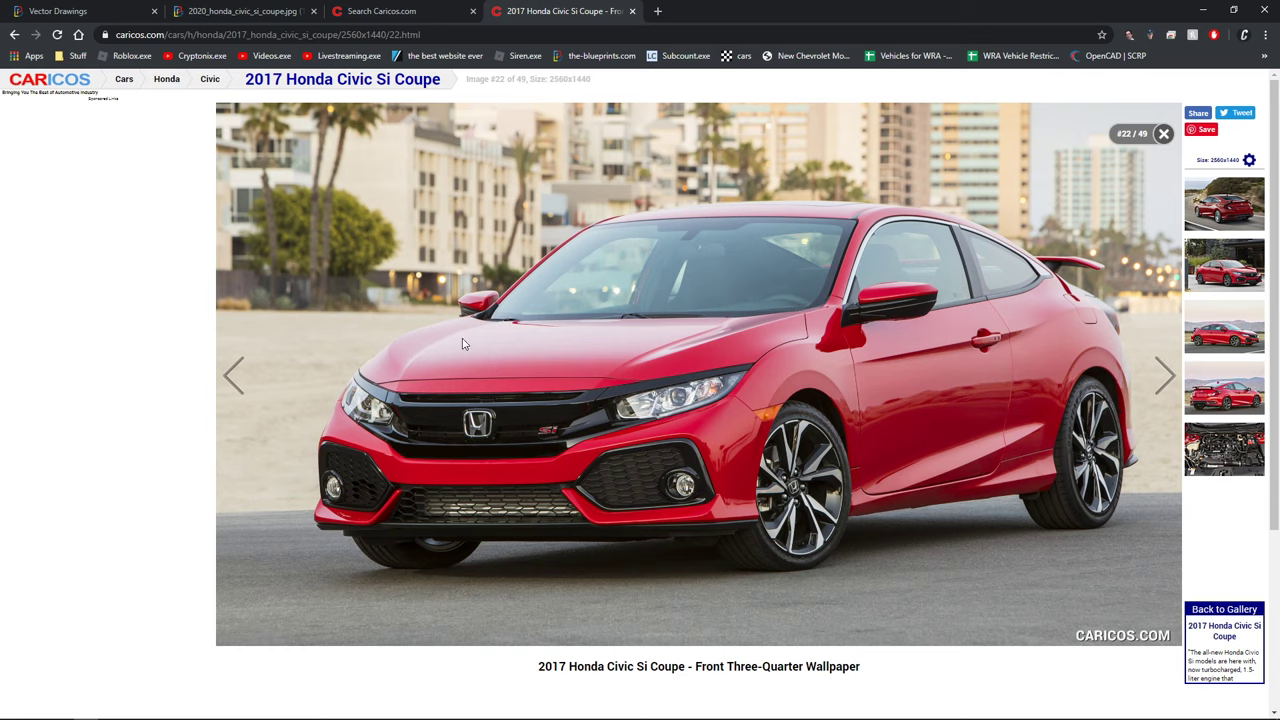
# - Switch to the reference image board and examine where the hood crease meets the front panel gap in the close-up photos
pyautogui.hotkey('alt', 'Tab')
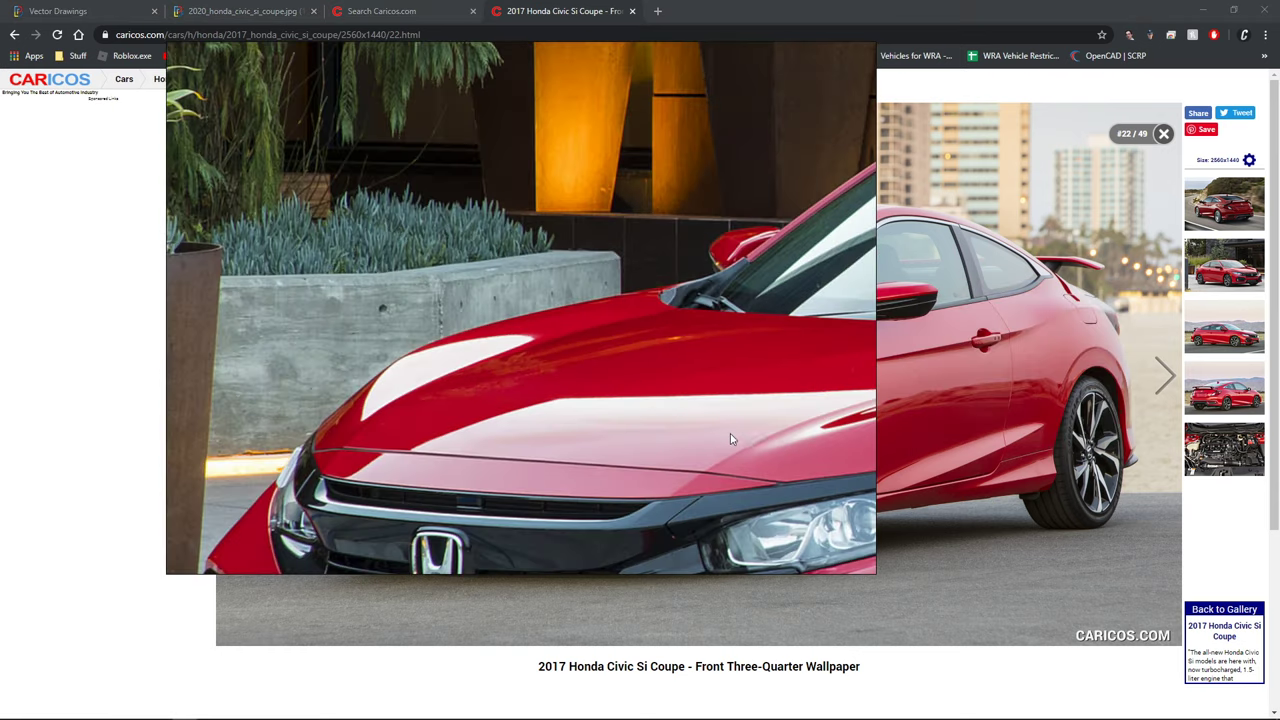
pyautogui.moveTo(736, 436); pyautogui.dragTo(620, 420, button='middle')
pyautogui.scroll(2, 626, 417)
pyautogui.scroll(-9, 622, 419)
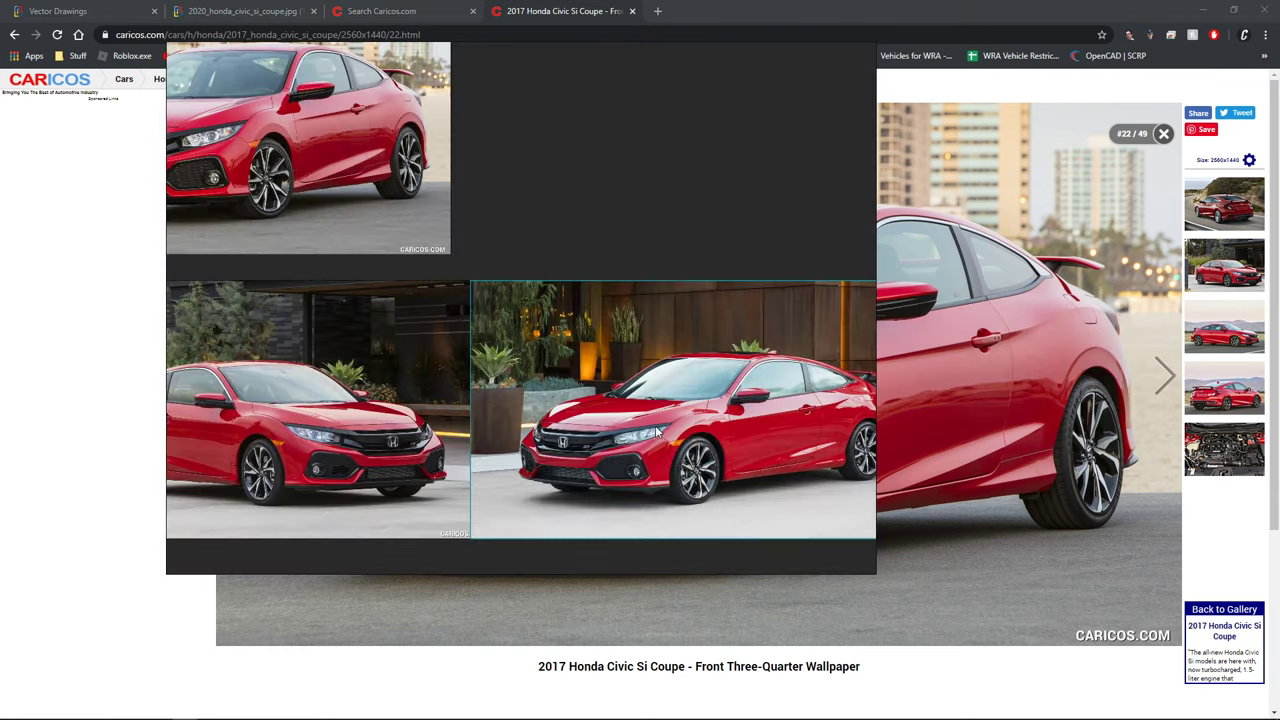
pyautogui.scroll(5, 583, 409)
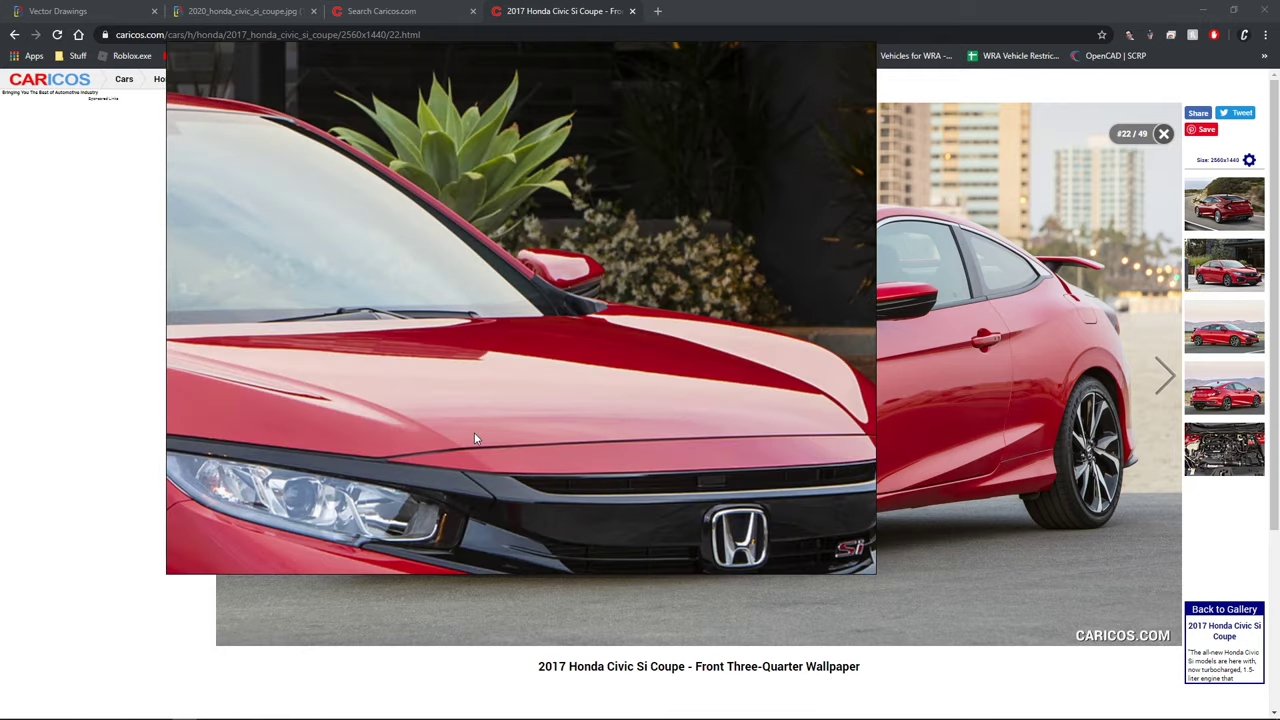
pyautogui.moveTo(475, 438); pyautogui.dragTo(628, 440)
pyautogui.scroll(2, 627, 441)
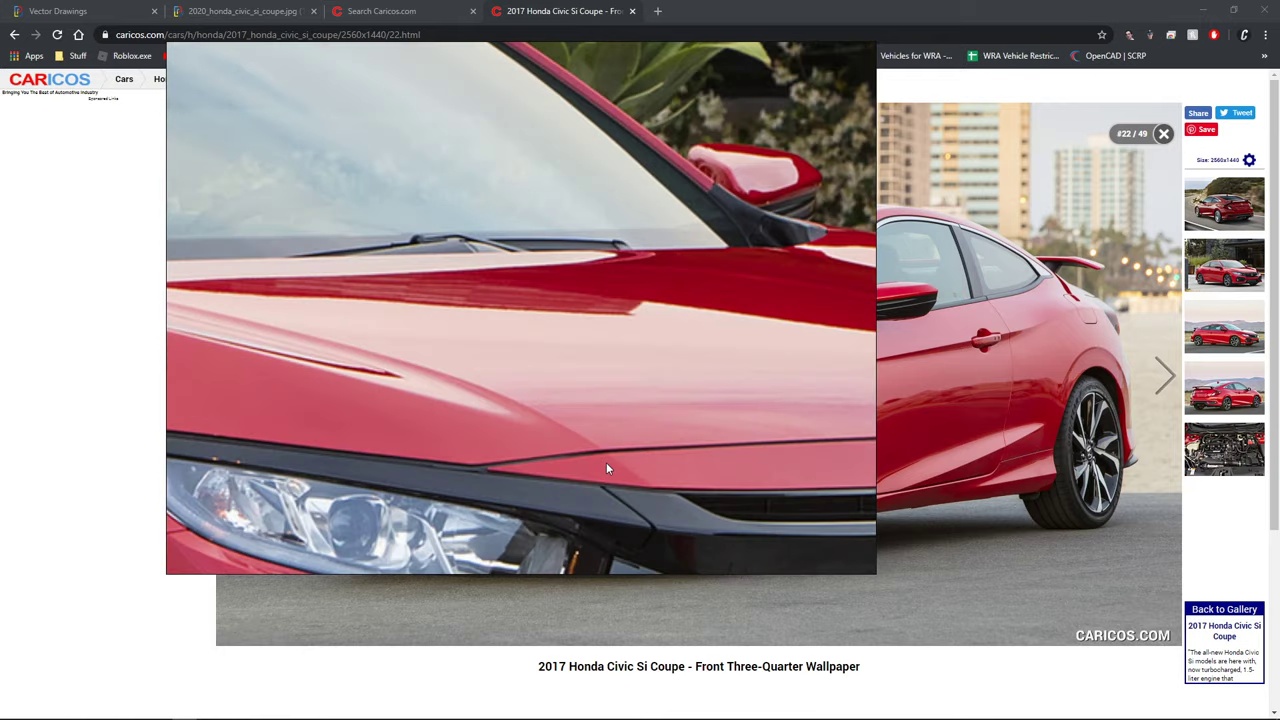
pyautogui.scroll(-2, 312, 341)
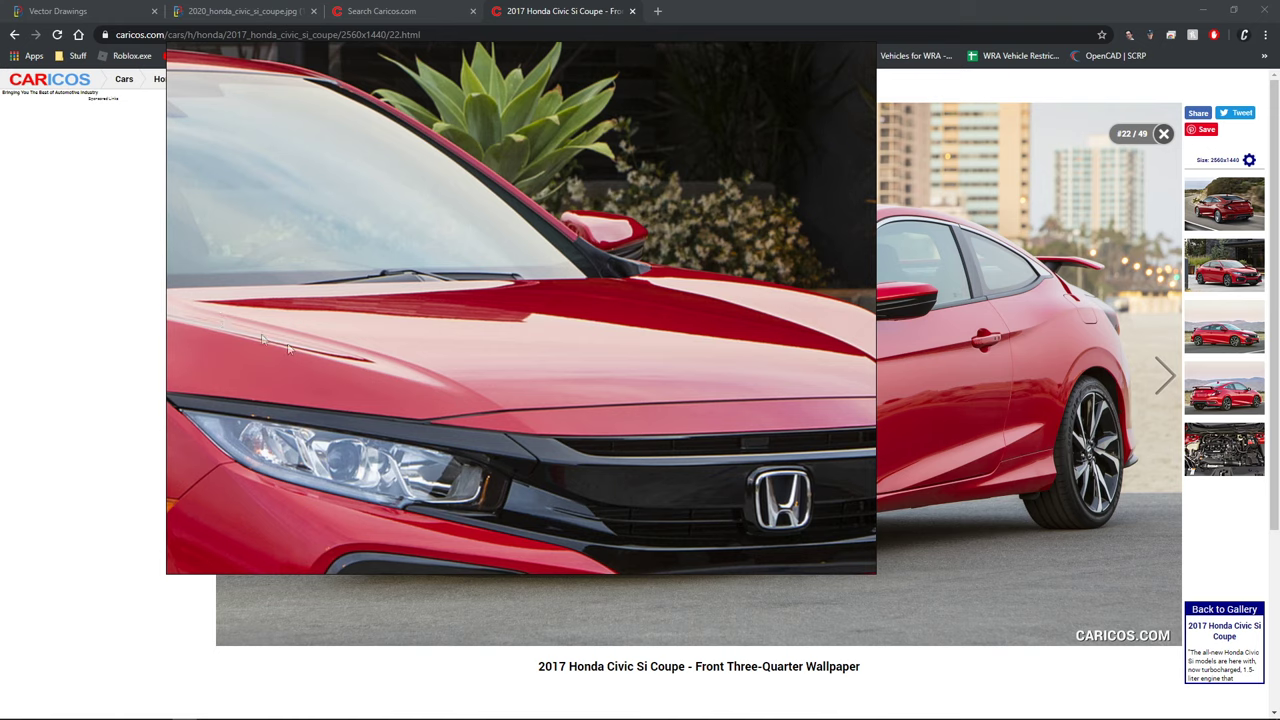
# - Return to Blender and mark the hood side strip's inner boundary edges as sharp in place of the adjacent crease loop
pyautogui.hotkey('alt', 'Tab')
pyautogui.hotkey('alt', 'Tab')
pyautogui.hotkey('alt', 'Tab')
pyautogui.press('Tab')
pyautogui.press('Tab')
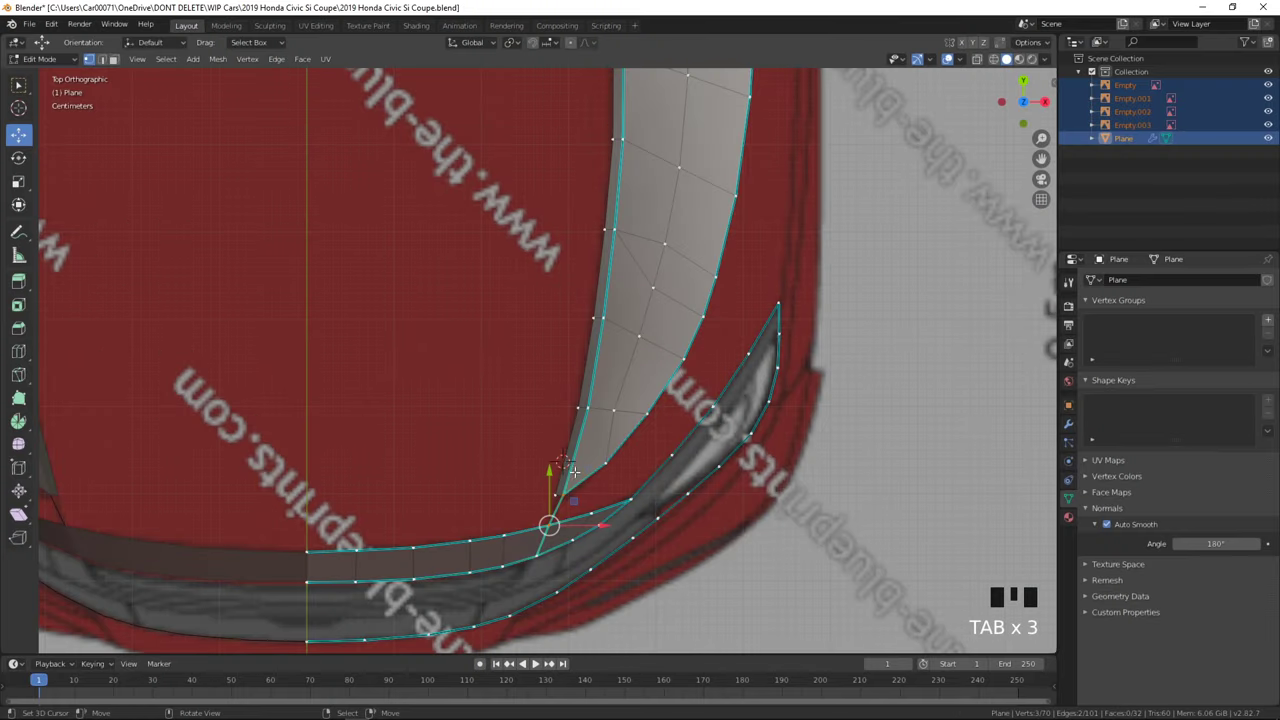
pyautogui.keyDown('shift'); pyautogui.moveTo(589, 403); pyautogui.dragTo(640, 502, button='middle'); pyautogui.keyUp('shift')
pyautogui.hotkey('ctrl', 'e')
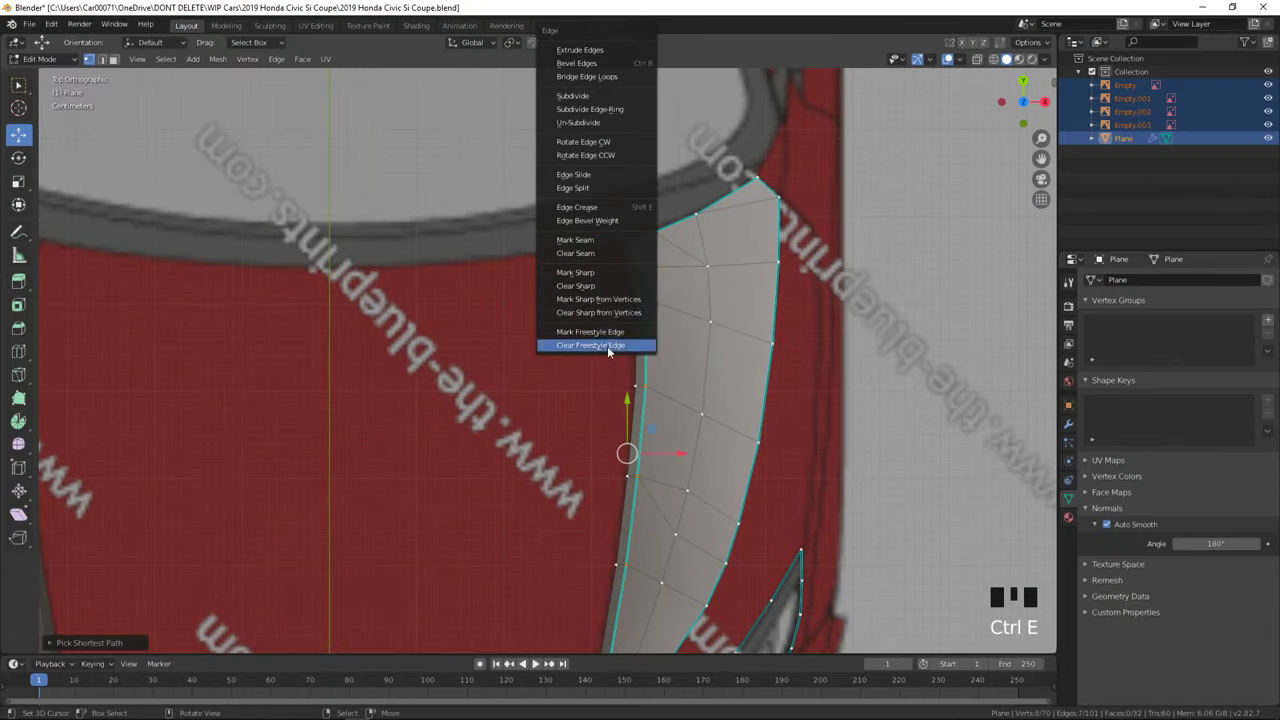
pyautogui.click(620, 337)
pyautogui.keyDown('shift'); pyautogui.moveTo(614, 237); pyautogui.dragTo(652, 346, button='middle'); pyautogui.keyUp('shift')
pyautogui.hotkey('ctrl', 'e')
pyautogui.rightClick(641, 436)
pyautogui.keyDown('ctrl'); pyautogui.rightClick(662, 425); pyautogui.keyUp('ctrl')
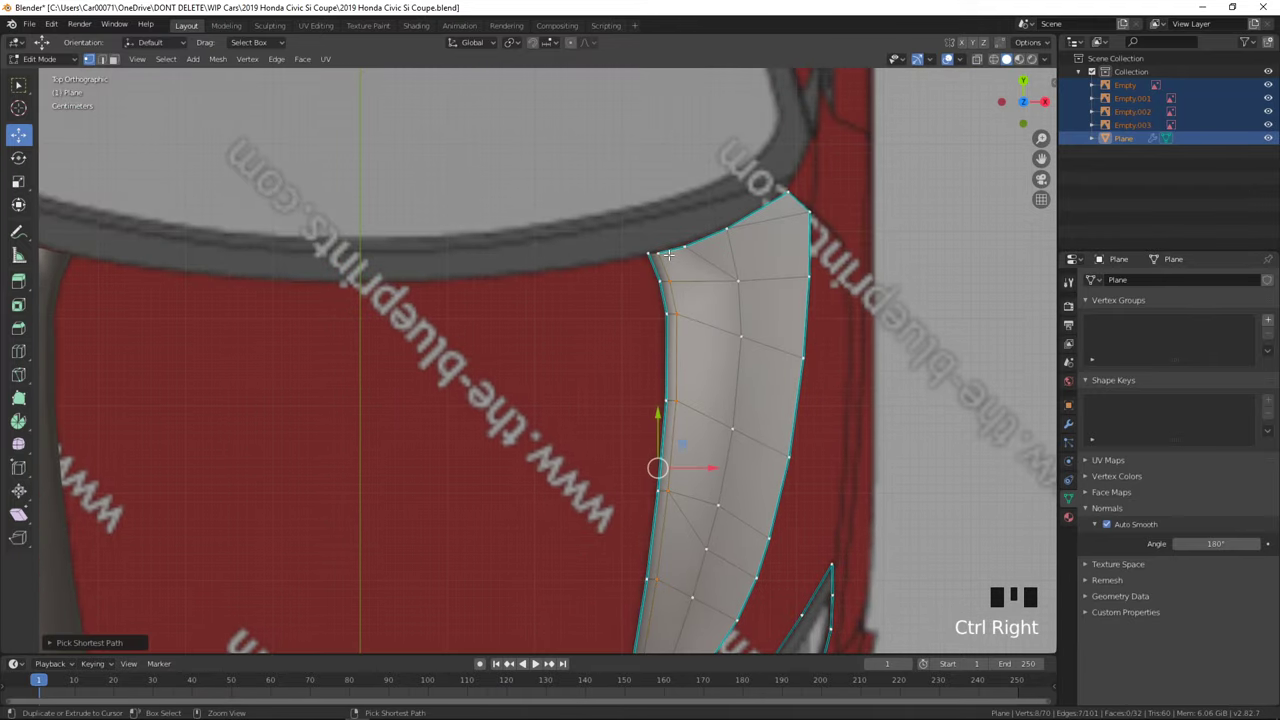
# - Shift the side strip's inner boundary edges slightly toward the centreline in the front view
pyautogui.press('KP_1')
pyautogui.scroll(4, 714, 360)
pyautogui.moveTo(779, 336)
pyautogui.mouseDown()
pyautogui.moveTo(783, 353)
pyautogui.moveTo(757, 338)
pyautogui.mouseUp()
pyautogui.rightClick(679, 515)
pyautogui.keyDown('ctrl'); pyautogui.rightClick(755, 336); pyautogui.keyUp('ctrl')
# - Examine the hood side surface's shading from an angle in different display modes
pyautogui.press('Tab')
pyautogui.moveTo(775, 365)
pyautogui.mouseDown(button='middle')
pyautogui.moveTo(851, 424)
pyautogui.moveTo(767, 444)
pyautogui.moveTo(843, 459)
pyautogui.mouseUp(button='middle')
pyautogui.scroll(-3, 767, 444)
pyautogui.hotkey('alt', 'a')
pyautogui.press('z')
pyautogui.press('z')
pyautogui.click(872, 596)
pyautogui.press('z')
pyautogui.click(932, 588)
pyautogui.press('Tab')
pyautogui.press('KP_7')
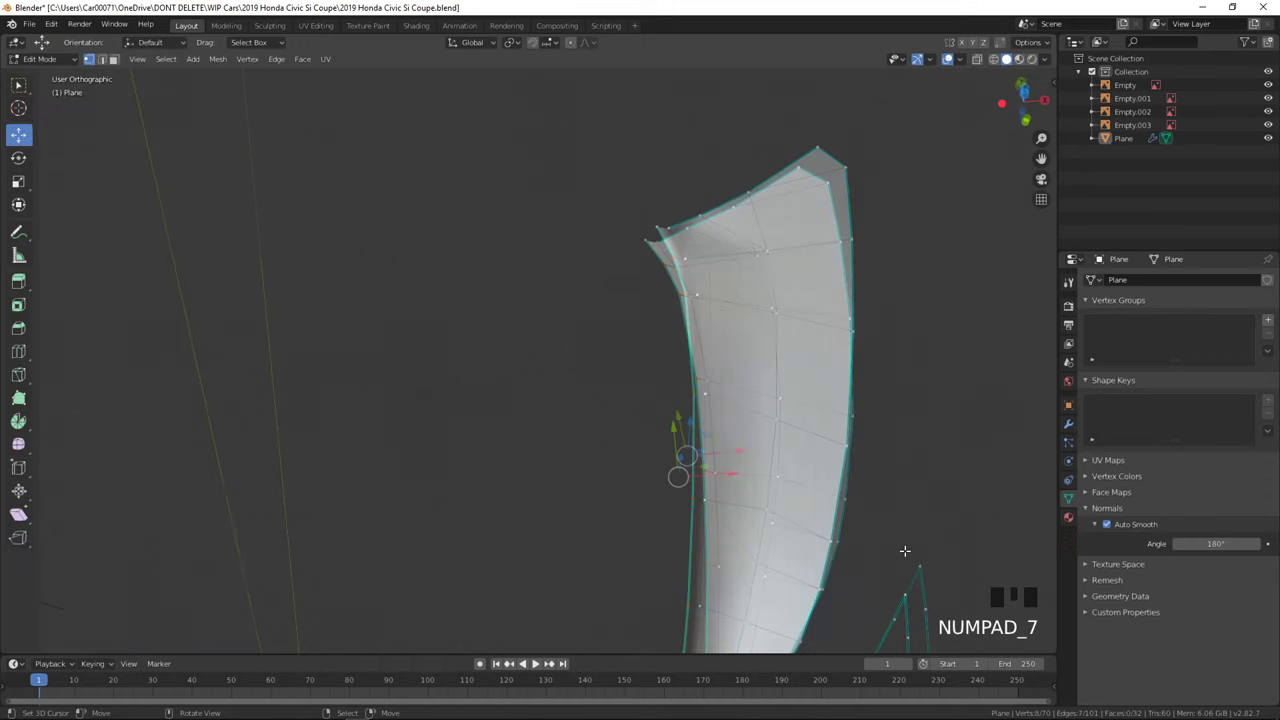
# - Bevel the lengthwise edge loop beside the hood strip's inner boundary, from the windshield to the front tip, with a narrow width
pyautogui.rightClick(684, 236)
pyautogui.hotkey('ctrl', 'e')
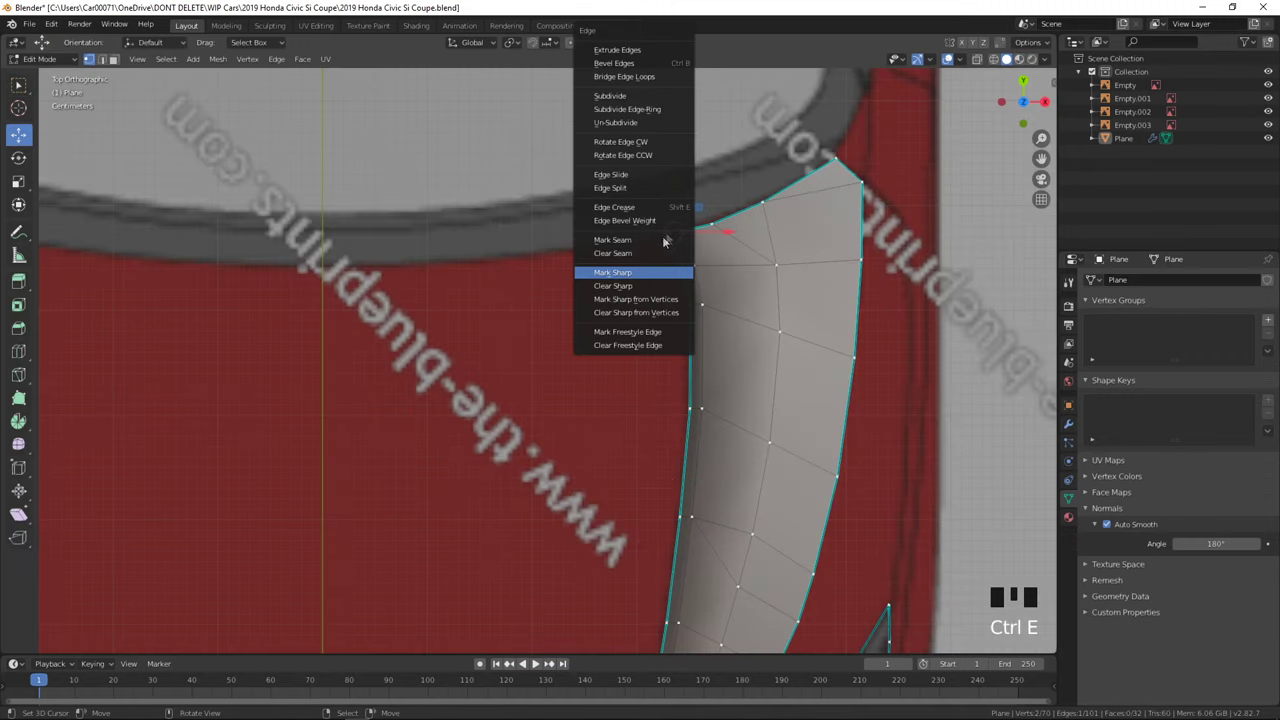
pyautogui.rightClick(649, 270)
pyautogui.rightClick(697, 386)
pyautogui.keyDown('shift'); pyautogui.moveTo(697, 386); pyautogui.dragTo(700, 120, button='middle'); pyautogui.keyUp('shift')
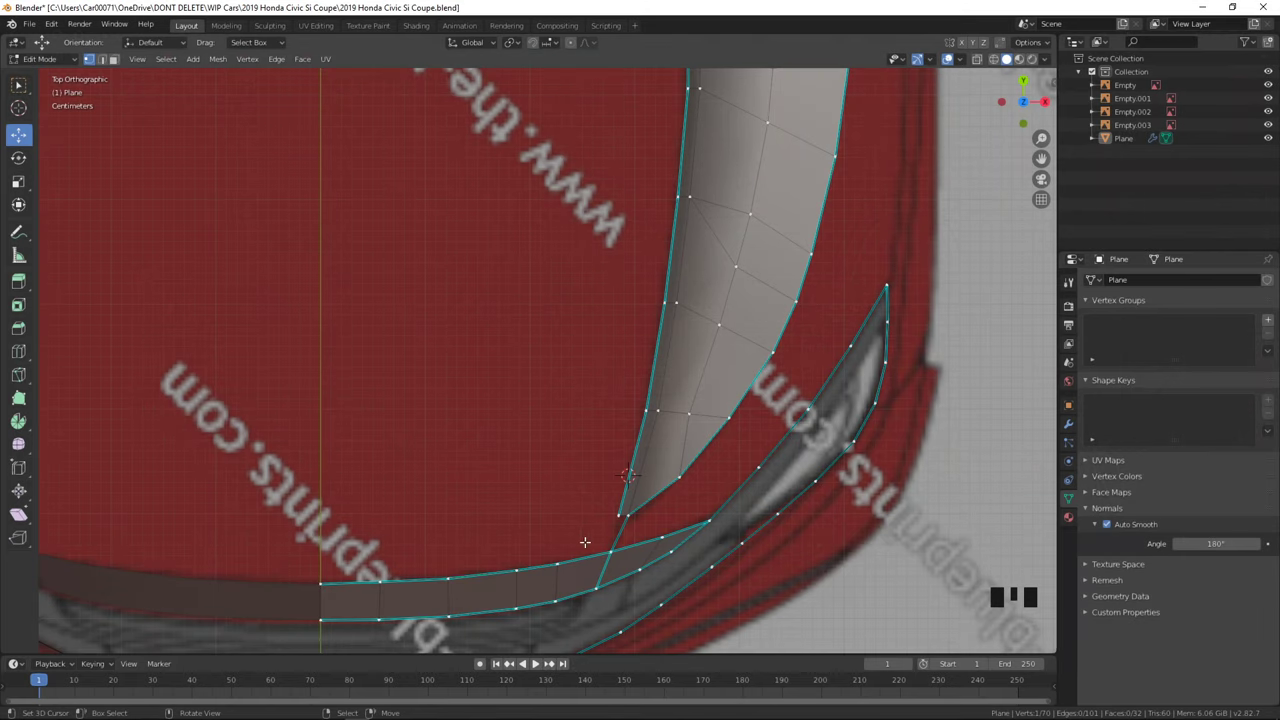
pyautogui.hotkey('alt', 'z')
pyautogui.keyDown('ctrl'); pyautogui.rightClick(628, 515); pyautogui.keyUp('ctrl')
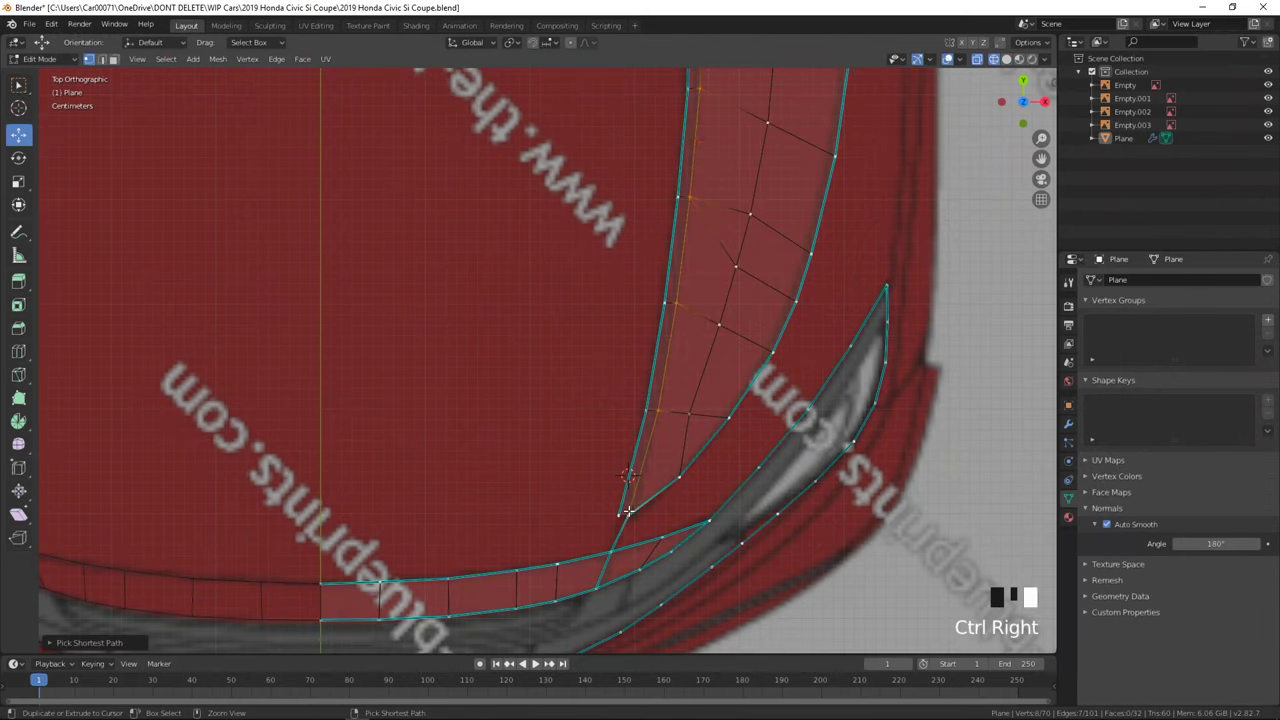
pyautogui.keyDown('shift'); pyautogui.moveTo(720, 472); pyautogui.dragTo(689, 386, button='middle'); pyautogui.keyUp('shift')
pyautogui.scroll(3, 690, 388)
pyautogui.hotkey('ctrl', 'b')
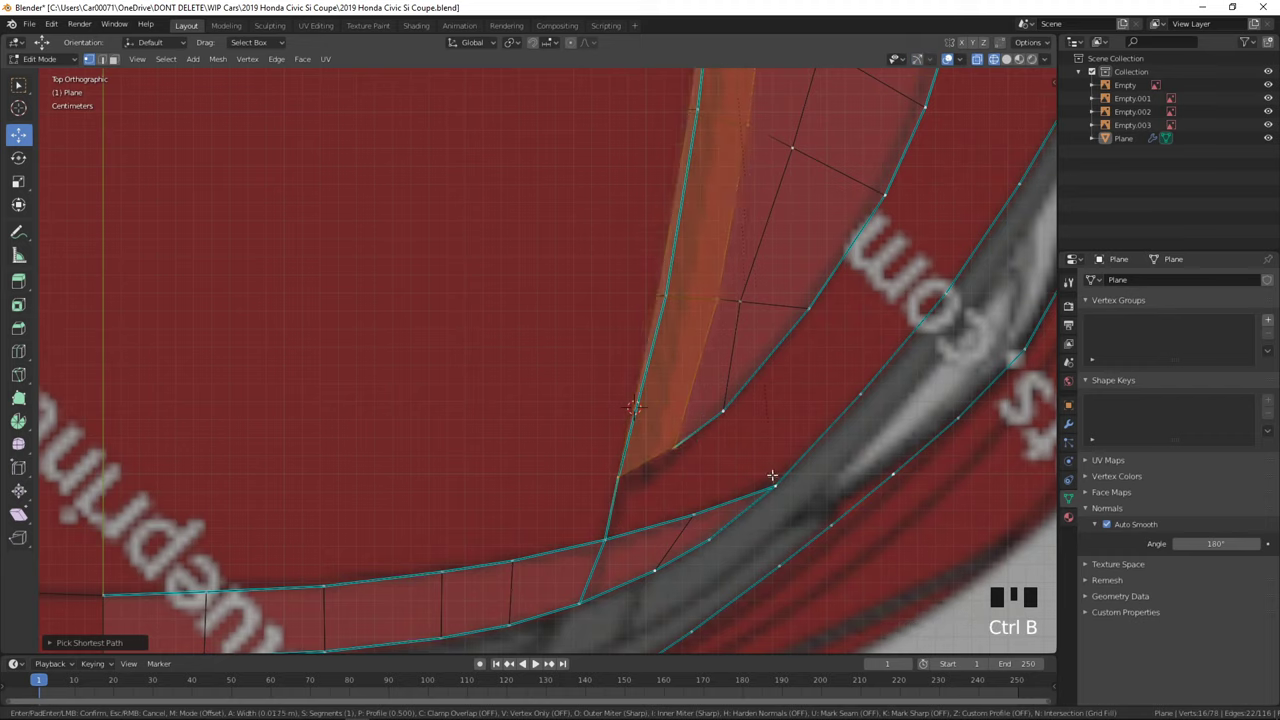
pyautogui.click(758, 441)
# - Inspect the bevelled crease in solid and material preview shading and save the file
pyautogui.press('Tab')
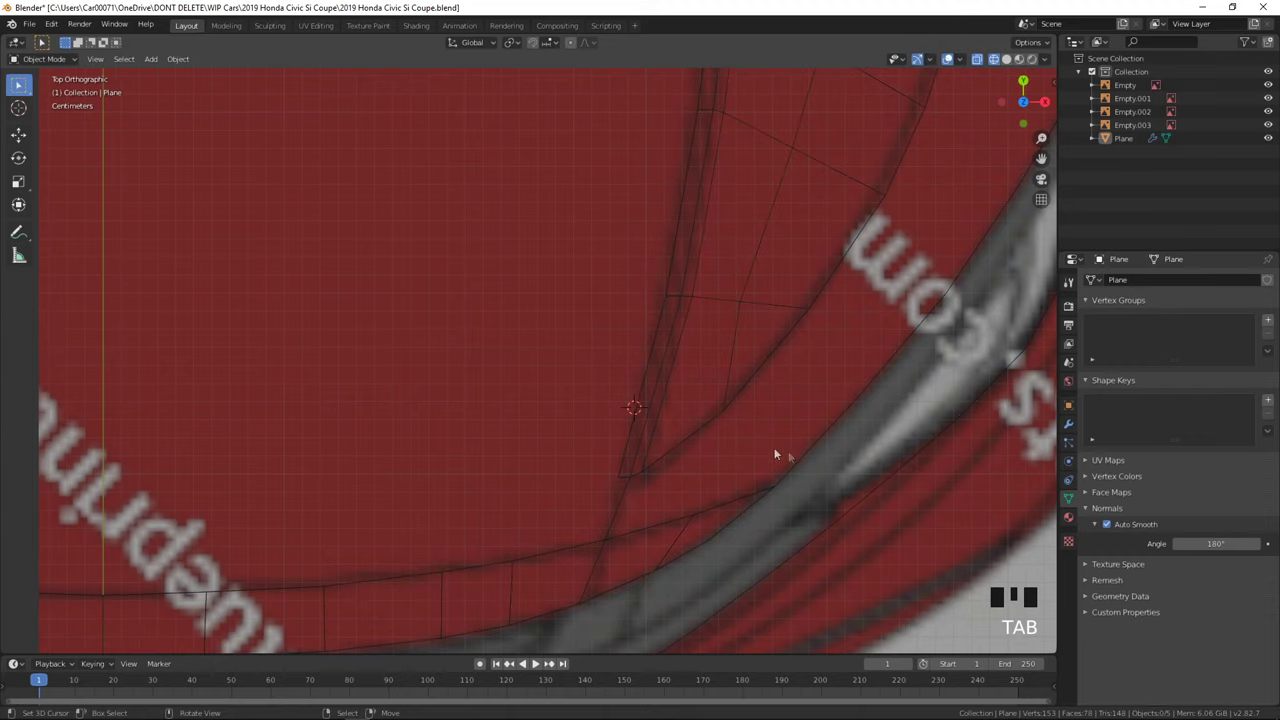
pyautogui.press('z')
pyautogui.moveTo(807, 538)
pyautogui.mouseDown(button='middle')
pyautogui.moveTo(816, 387)
pyautogui.moveTo(722, 400)
pyautogui.moveTo(736, 441)
pyautogui.mouseUp(button='middle')
pyautogui.press('a')
pyautogui.press('a')
pyautogui.press('a')
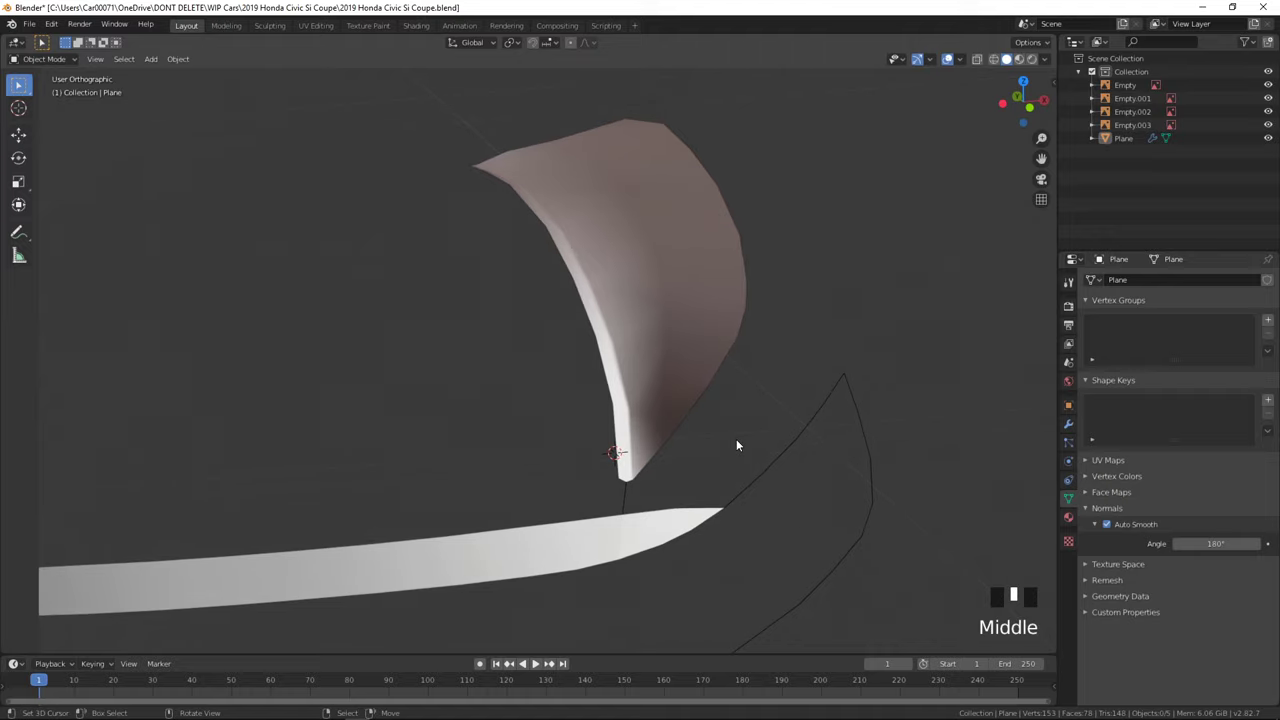
pyautogui.press('KP_7')
pyautogui.press('z')
pyautogui.press('z')
pyautogui.moveTo(690, 613)
pyautogui.mouseDown(button='middle')
pyautogui.moveTo(682, 492)
pyautogui.moveTo(803, 577)
pyautogui.moveTo(813, 537)
pyautogui.moveTo(872, 540)
pyautogui.moveTo(826, 576)
pyautogui.mouseUp(button='middle')
pyautogui.click(803, 577)
pyautogui.hotkey('ctrl', 's')
pyautogui.press('KP_7')
pyautogui.press('Tab')
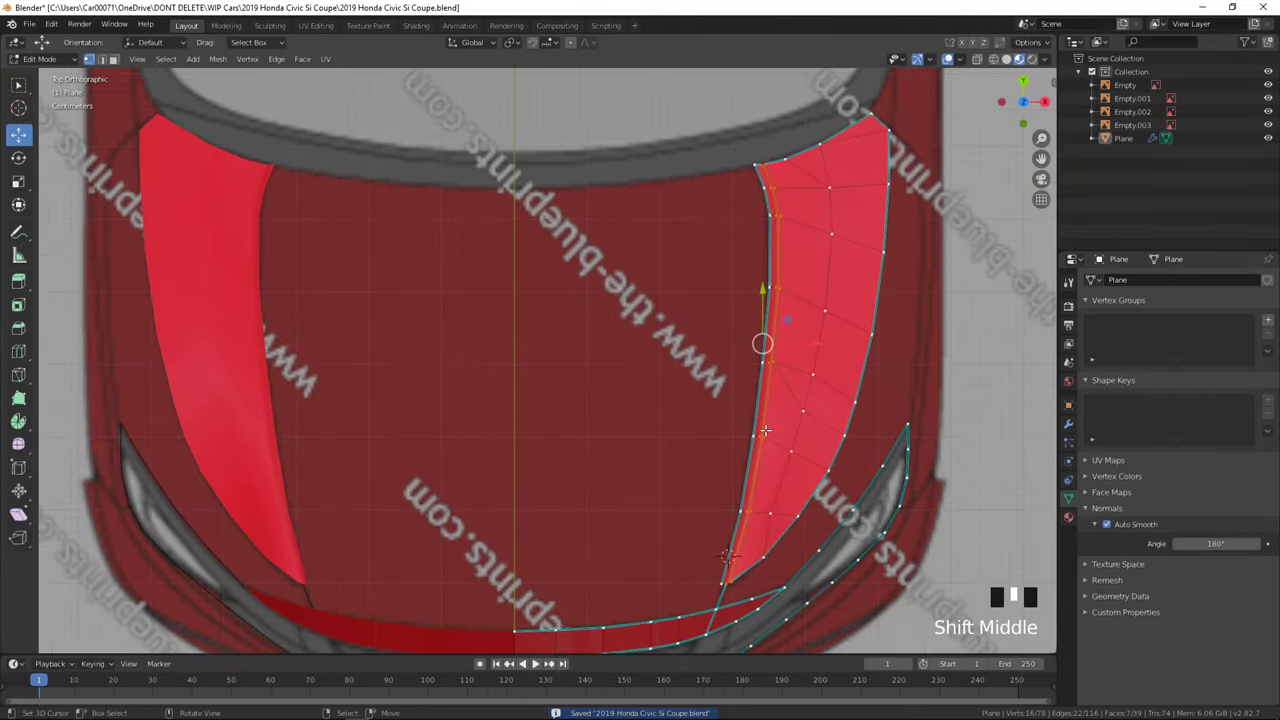
# - Extrude the side strip's inner boundary edges to the hood's centreline in two sections and shift the centreline row forward along Y
pyautogui.hotkey('alt', 'Tab')
pyautogui.hotkey('alt', 'Tab')
pyautogui.keyDown('ctrl'); pyautogui.rightClick(708, 583); pyautogui.keyUp('ctrl')
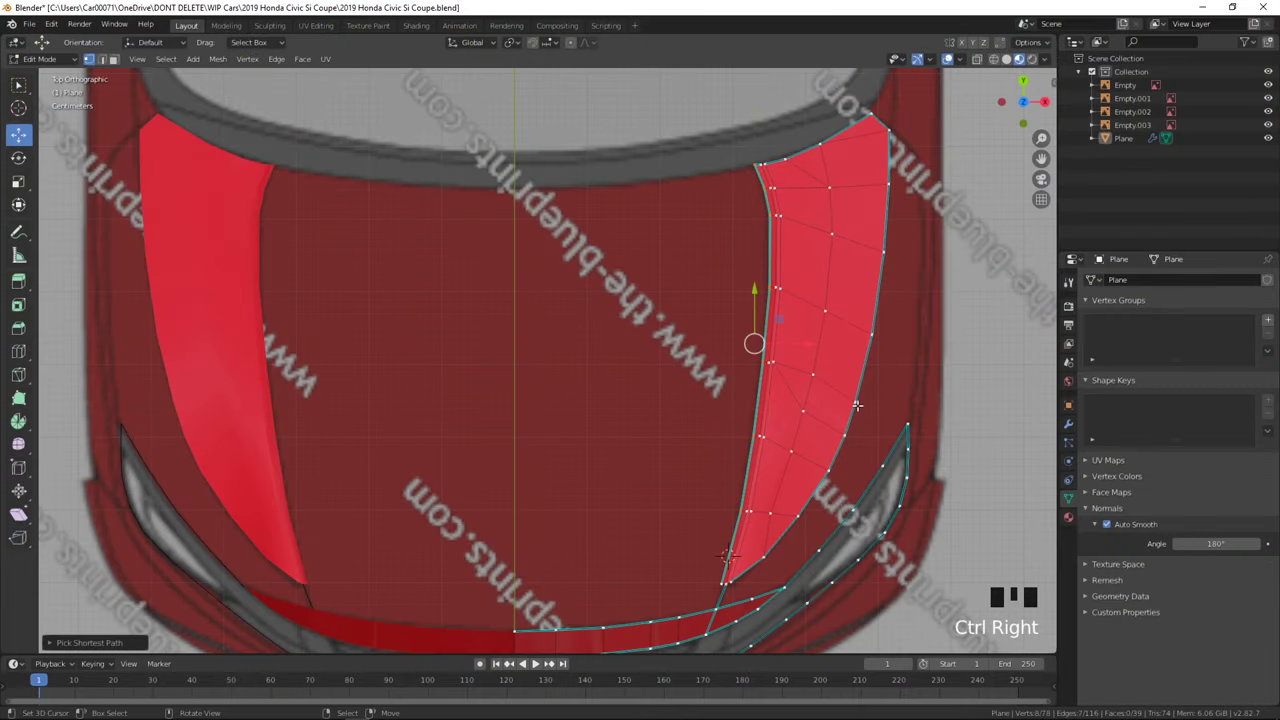
pyautogui.press('e')
pyautogui.click(500, 440)
pyautogui.press('z')
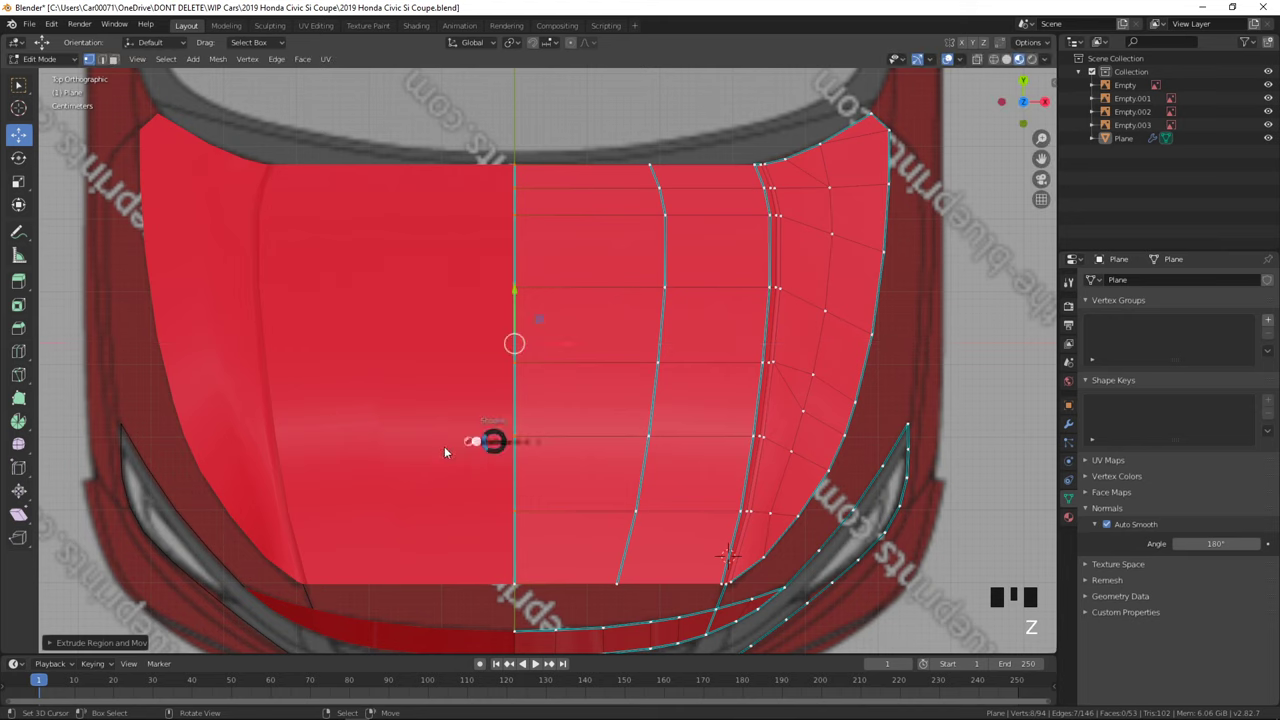
pyautogui.click(445, 452)
pyautogui.moveTo(514, 343); pyautogui.dragTo(516, 329)
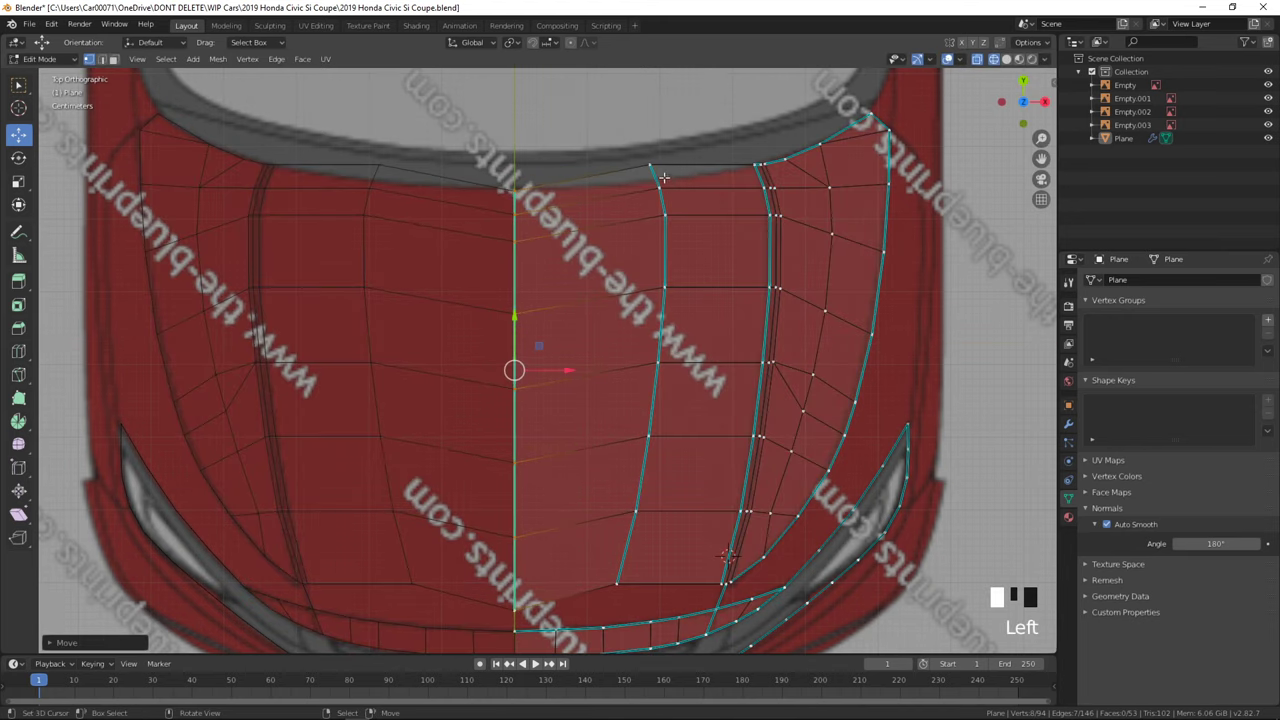
# - Slide the intermediate edge row between crease and centreline, and delete it to leave only the centreline row
pyautogui.rightClick(653, 166)
pyautogui.keyDown('ctrl'); pyautogui.rightClick(609, 584); pyautogui.keyUp('ctrl')
pyautogui.moveTo(651, 294); pyautogui.dragTo(660, 310)
pyautogui.press('g')
pyautogui.press('g')
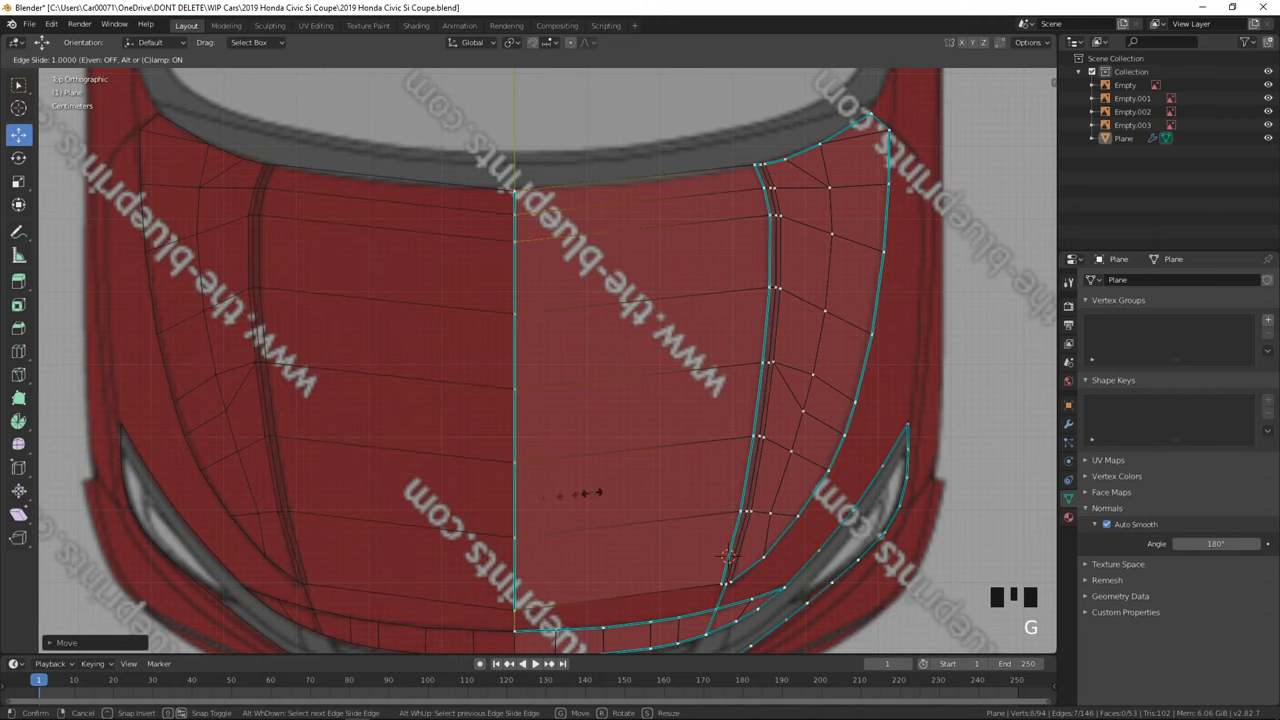
pyautogui.click(498, 505)
pyautogui.press('g')
pyautogui.press('g')
pyautogui.rightClick(657, 324)
pyautogui.moveTo(569, 370); pyautogui.dragTo(667, 374)
pyautogui.press('Delete')
pyautogui.click(669, 373)
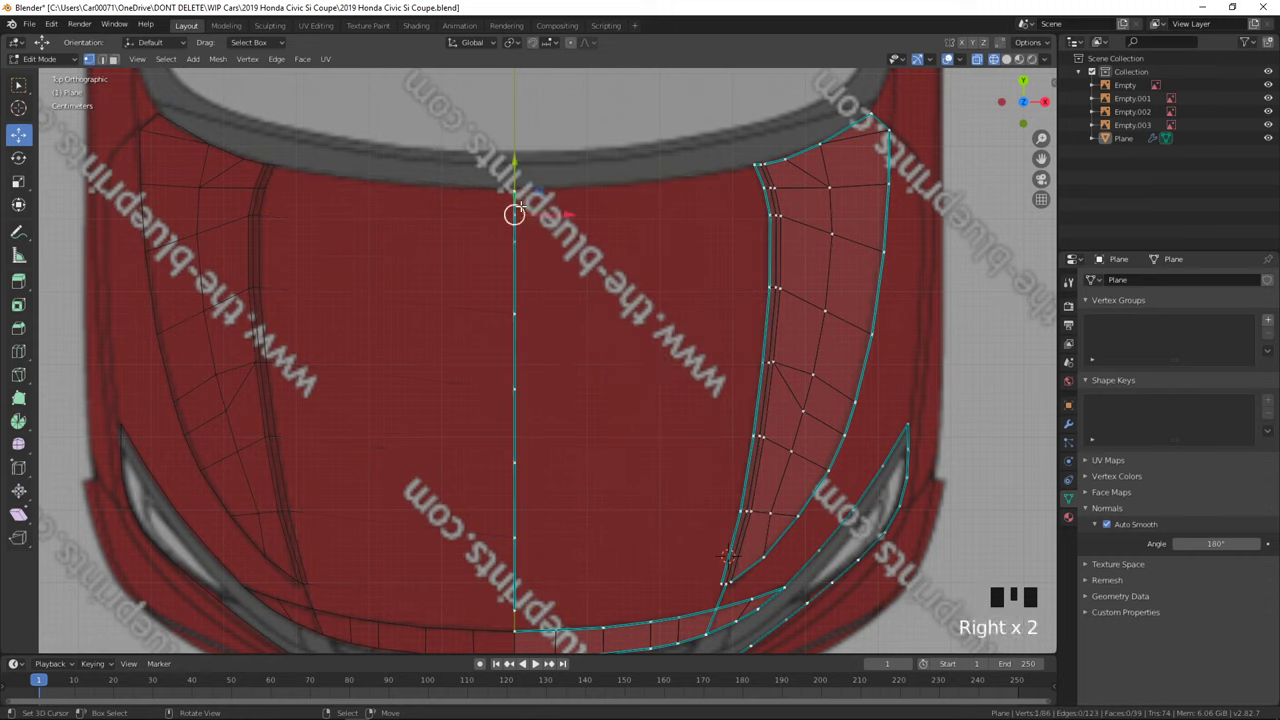
# - Bridge the centreline edges with the side strip's inner boundary edges using Bridge Edge Loops
pyautogui.keyDown('ctrl'); pyautogui.rightClick(520, 500); pyautogui.keyUp('ctrl')
pyautogui.keyDown('shift'); pyautogui.rightClick(710, 580); pyautogui.keyUp('shift')
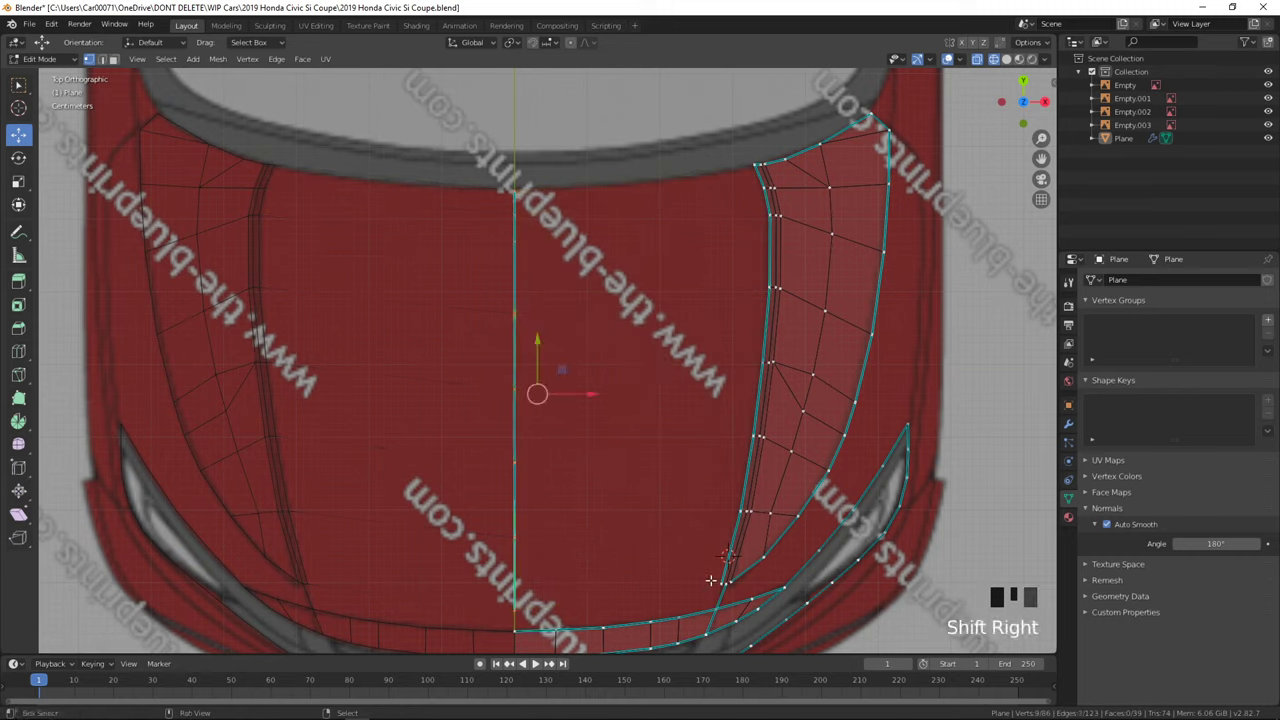
pyautogui.keyDown('ctrl'); pyautogui.rightClick(754, 165); pyautogui.keyUp('ctrl')
pyautogui.press('z')
pyautogui.press('space')
pyautogui.write('bride')
pyautogui.press('BackSpace')
pyautogui.write('ge')
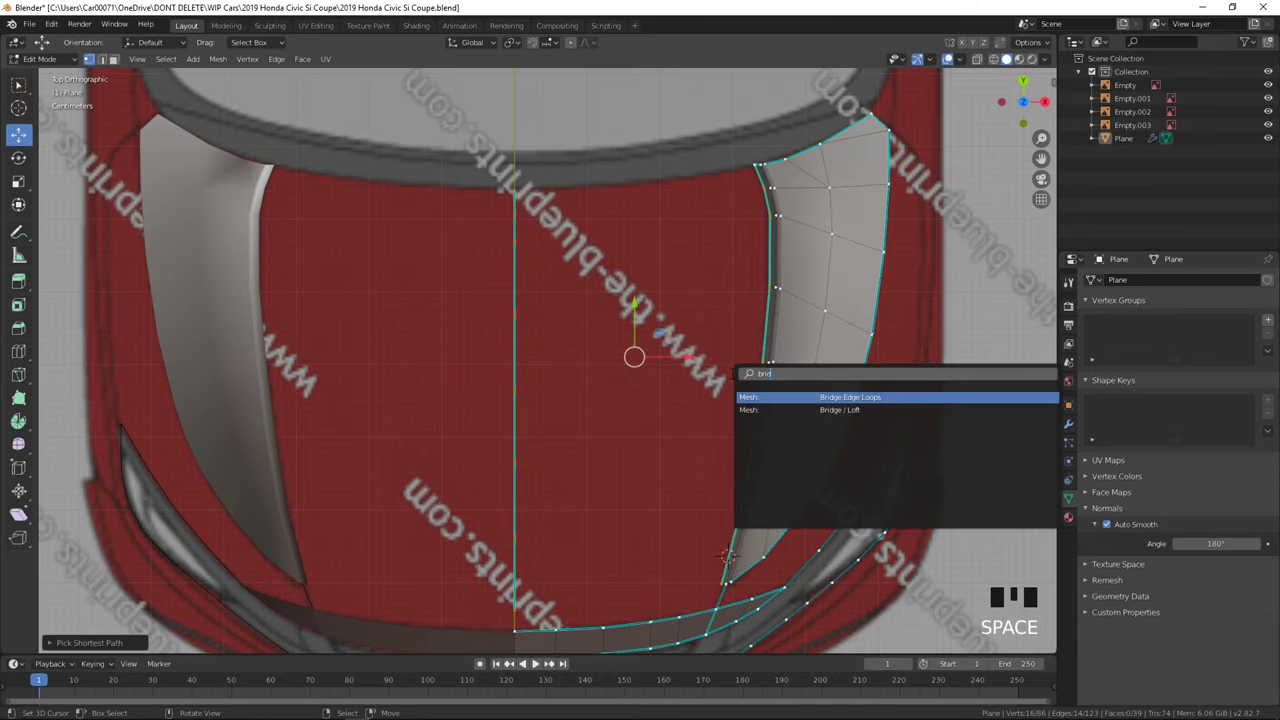
pyautogui.press('Return')
# - Add three lengthwise loop cuts to the hood's centre panel and shift the loops along Y to match the top blueprint's curve
pyautogui.hotkey('ctrl', 'r')
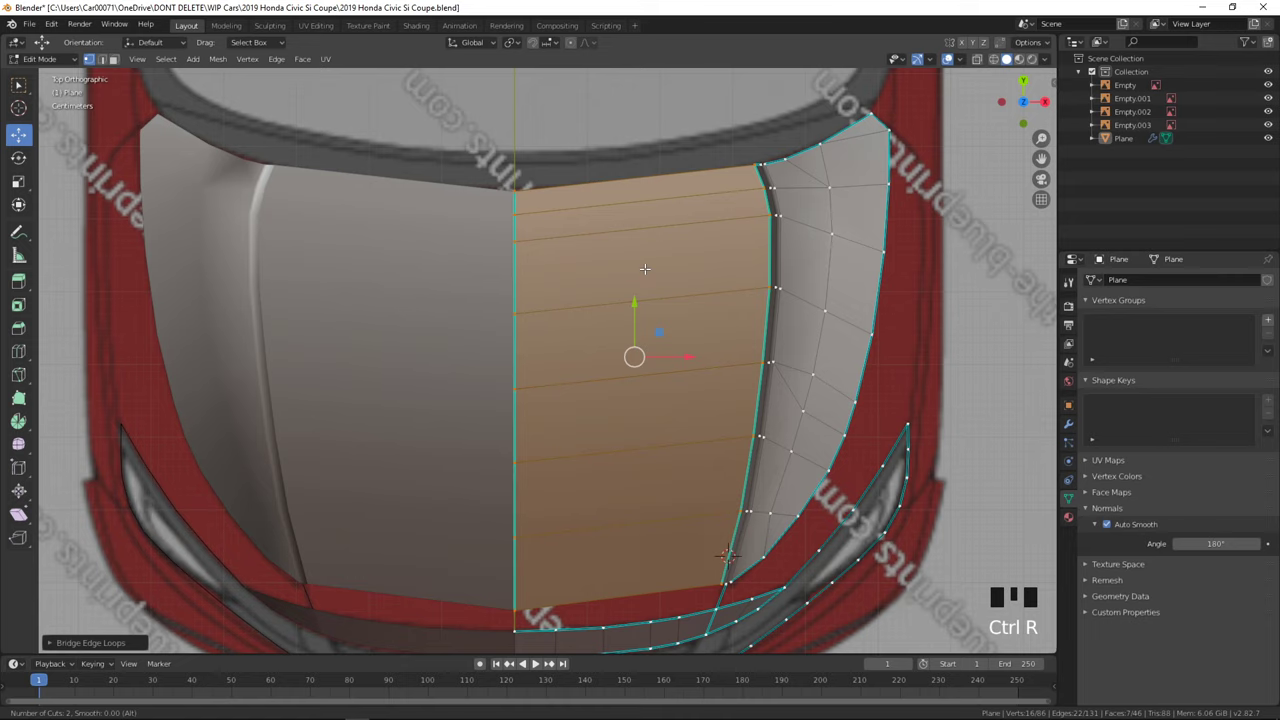
pyautogui.hotkey('ctrl', 'r')
pyautogui.scroll(3, 647, 310)
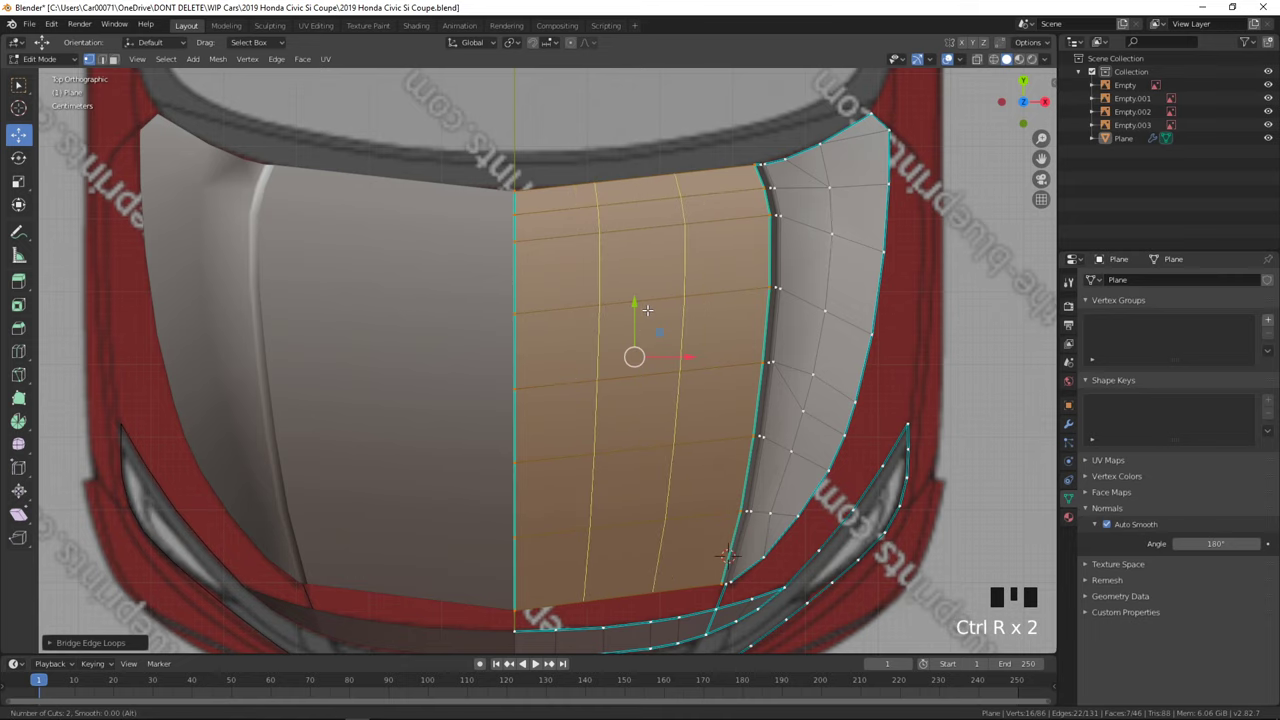
pyautogui.click(646, 312)
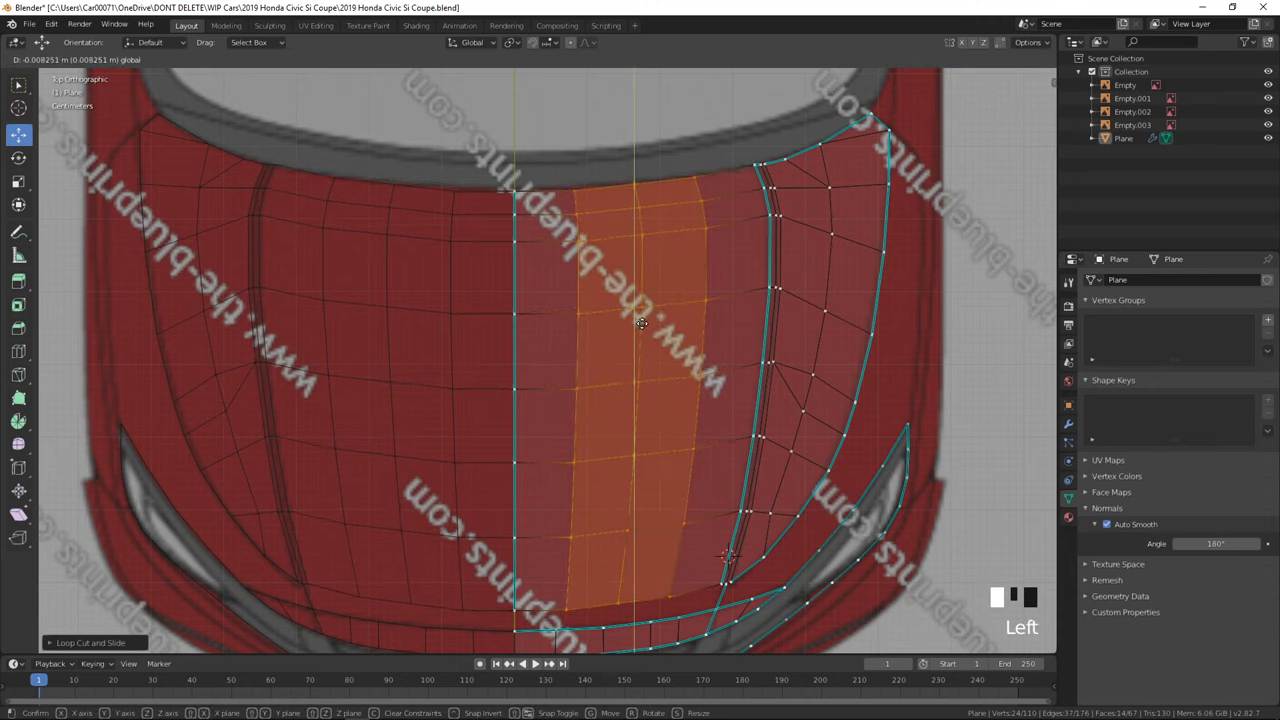
pyautogui.keyDown('alt'); pyautogui.rightClick(645, 281); pyautogui.keyUp('alt')
pyautogui.moveTo(636, 307); pyautogui.dragTo(697, 303)
pyautogui.keyDown('alt'); pyautogui.rightClick(708, 295); pyautogui.keyUp('alt')
pyautogui.keyDown('alt'); pyautogui.rightClick(706, 284); pyautogui.keyUp('alt')
# - Adjust the lengthwise loops in the front view to give the hood's centre panel a curved crown, and check the surface's shading
pyautogui.press('KP_1')
pyautogui.keyDown('alt'); pyautogui.rightClick(508, 374); pyautogui.keyUp('alt')
pyautogui.keyDown('alt'); pyautogui.rightClick(510, 372); pyautogui.keyUp('alt')
pyautogui.moveTo(506, 370); pyautogui.dragTo(725, 342)
pyautogui.keyDown('alt'); pyautogui.rightClick(579, 369); pyautogui.keyUp('alt')
pyautogui.keyDown('alt'); pyautogui.rightClick(653, 372); pyautogui.keyUp('alt')
pyautogui.keyDown('alt'); pyautogui.rightClick(733, 356); pyautogui.keyUp('alt')
pyautogui.press('Tab')
pyautogui.press('Tab')
pyautogui.rightClick(511, 434)
pyautogui.press('Tab')
pyautogui.moveTo(580, 440); pyautogui.dragTo(528, 517, button='middle')
pyautogui.scroll(-4, 528, 517)
pyautogui.scroll(1, 632, 474)
# - Clear the sharp marking from the edges along the hood's centreline
pyautogui.press('KP_7')
pyautogui.press('Tab')
pyautogui.rightClick(650, 475)
pyautogui.keyDown('alt'); pyautogui.rightClick(529, 497); pyautogui.keyUp('alt')
pyautogui.hotkey('ctrl', 'e')
pyautogui.click(519, 509)
pyautogui.press('Tab')
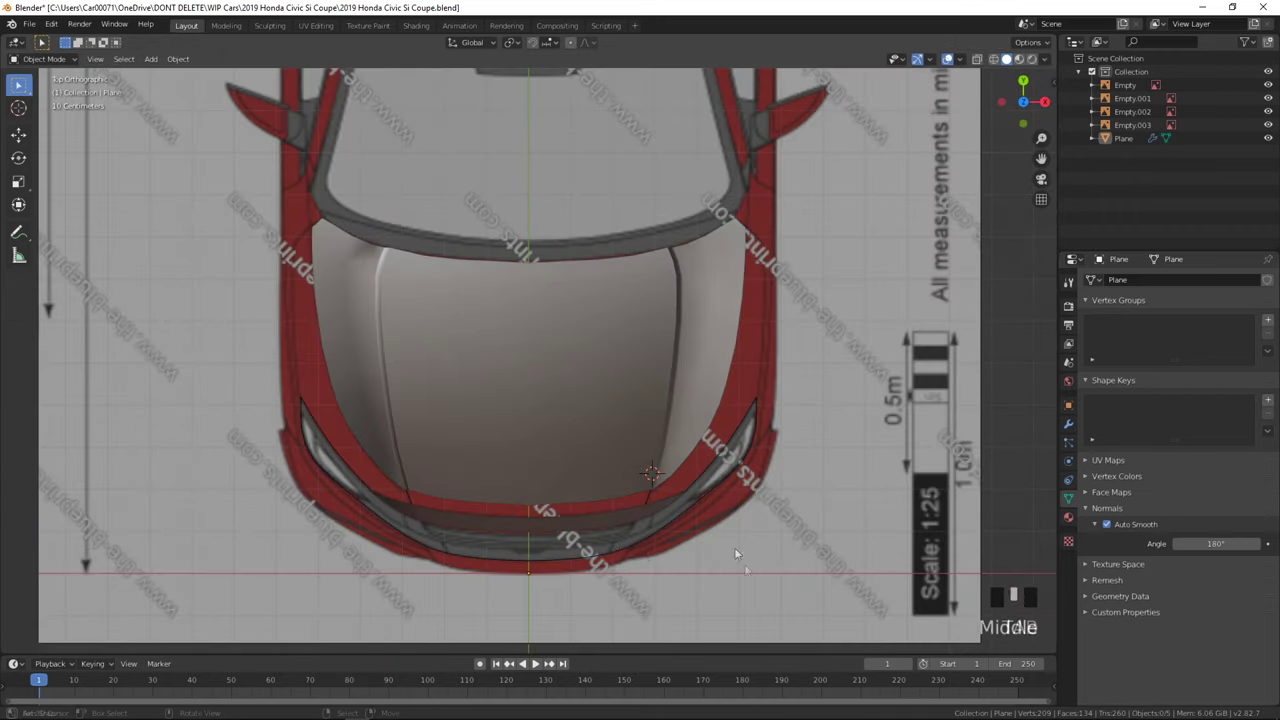
pyautogui.press('Tab')
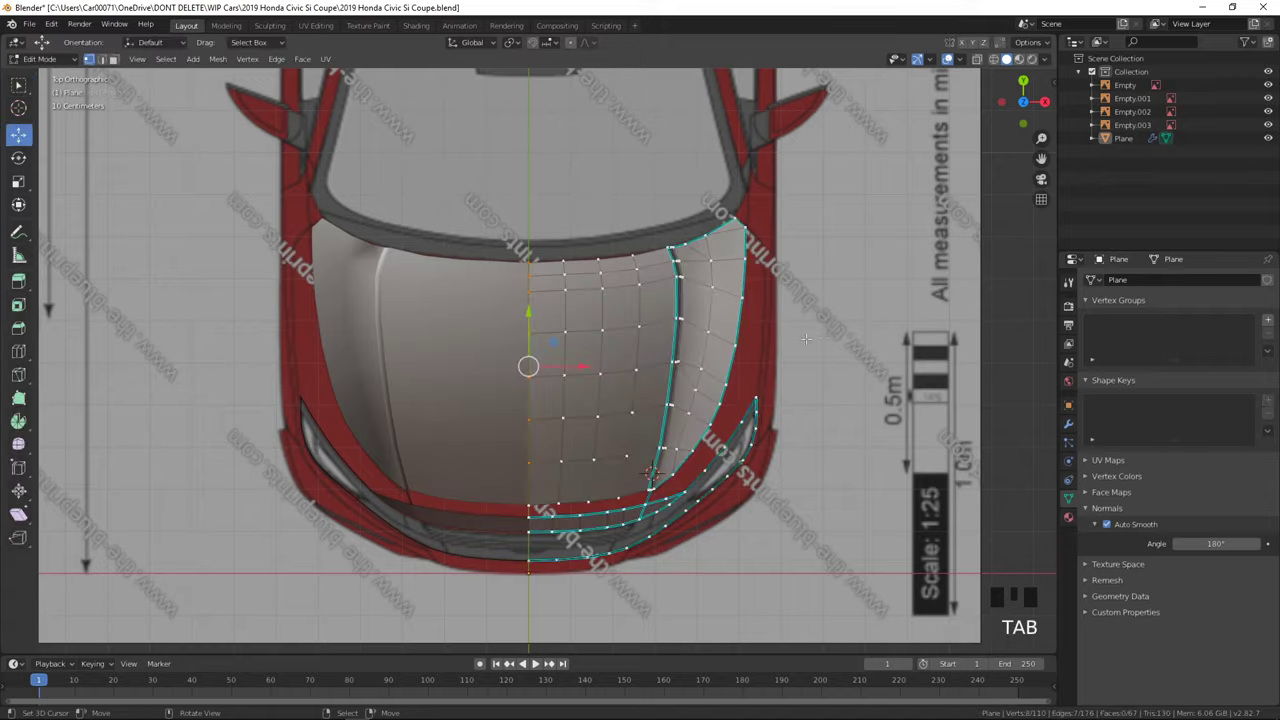
# - Fill the gap between the centre panel's front edge and the front hood strip with faces from the centreline to the crease tip
pyautogui.scroll(4, 700, 440)
pyautogui.moveTo(609, 531); pyautogui.dragTo(643, 246)
pyautogui.scroll(1, 630, 270)
pyautogui.rightClick(561, 367)
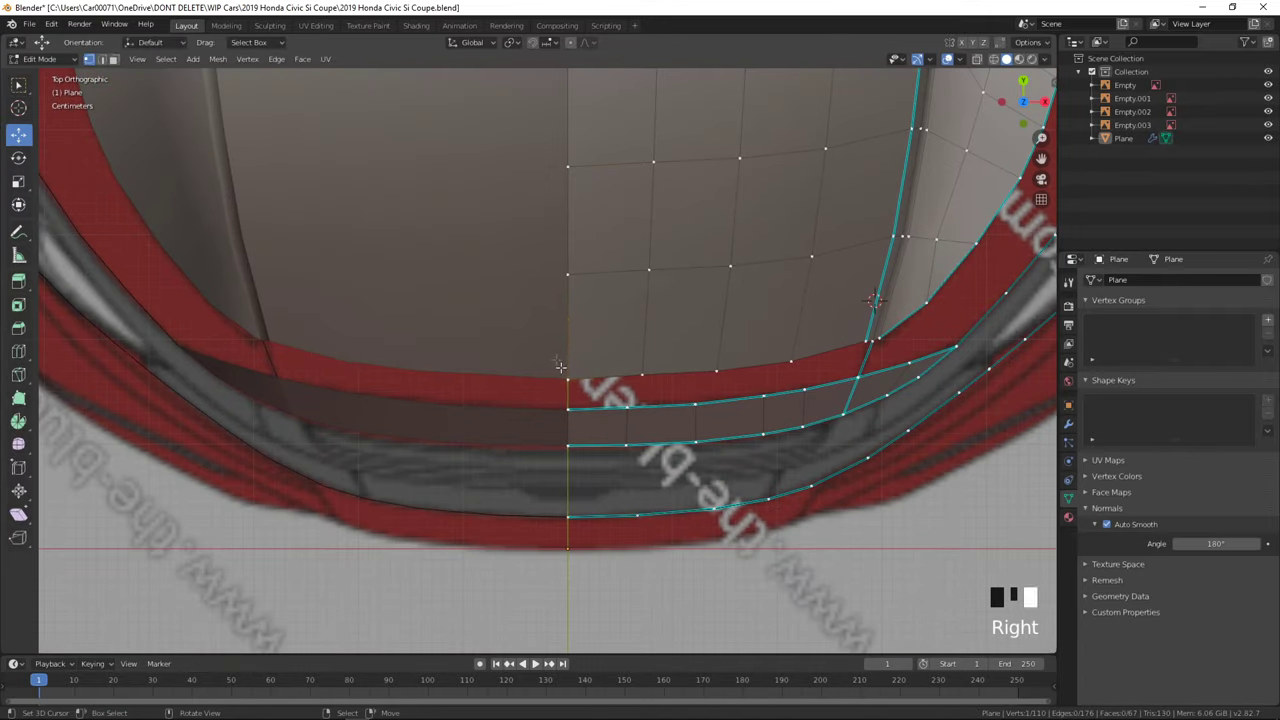
pyautogui.rightClick(640, 374)
pyautogui.press('z')
pyautogui.keyDown('shift'); pyautogui.moveTo(683, 422); pyautogui.dragTo(660, 437, button='middle'); pyautogui.keyUp('shift')
pyautogui.press('z')
pyautogui.keyDown('shift'); pyautogui.rightClick(582, 430); pyautogui.keyUp('shift')
pyautogui.press('f')
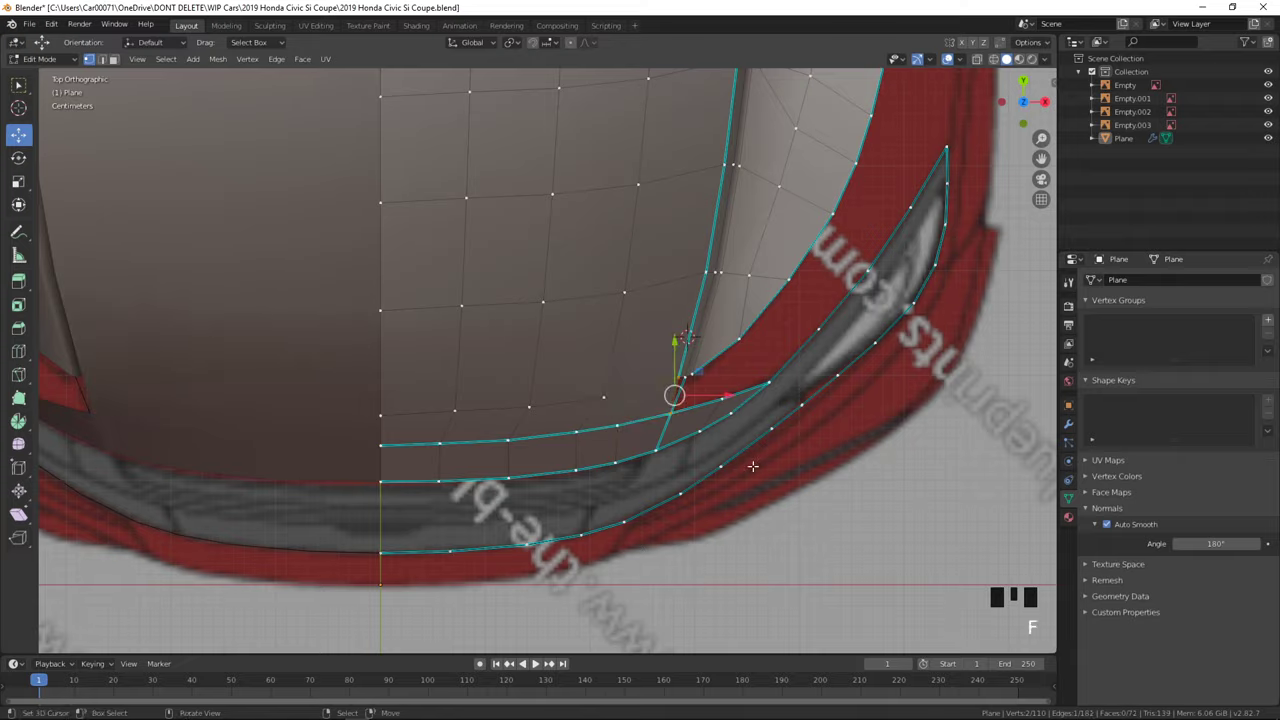
pyautogui.moveTo(752, 463); pyautogui.dragTo(715, 391, button='middle')
pyautogui.scroll(2, 702, 464)
pyautogui.press('f')
# - Examine the filled front section of the hood and its shading around the crease tip
pyautogui.press('Tab')
pyautogui.moveTo(706, 552)
pyautogui.mouseDown(button='middle')
pyautogui.moveTo(764, 538)
pyautogui.moveTo(699, 500)
pyautogui.moveTo(650, 540)
pyautogui.moveTo(661, 571)
pyautogui.mouseUp(button='middle')
pyautogui.scroll(-3, 763, 538)
pyautogui.press('z')
pyautogui.press('z')
pyautogui.click(772, 578)
pyautogui.press('KP_7')
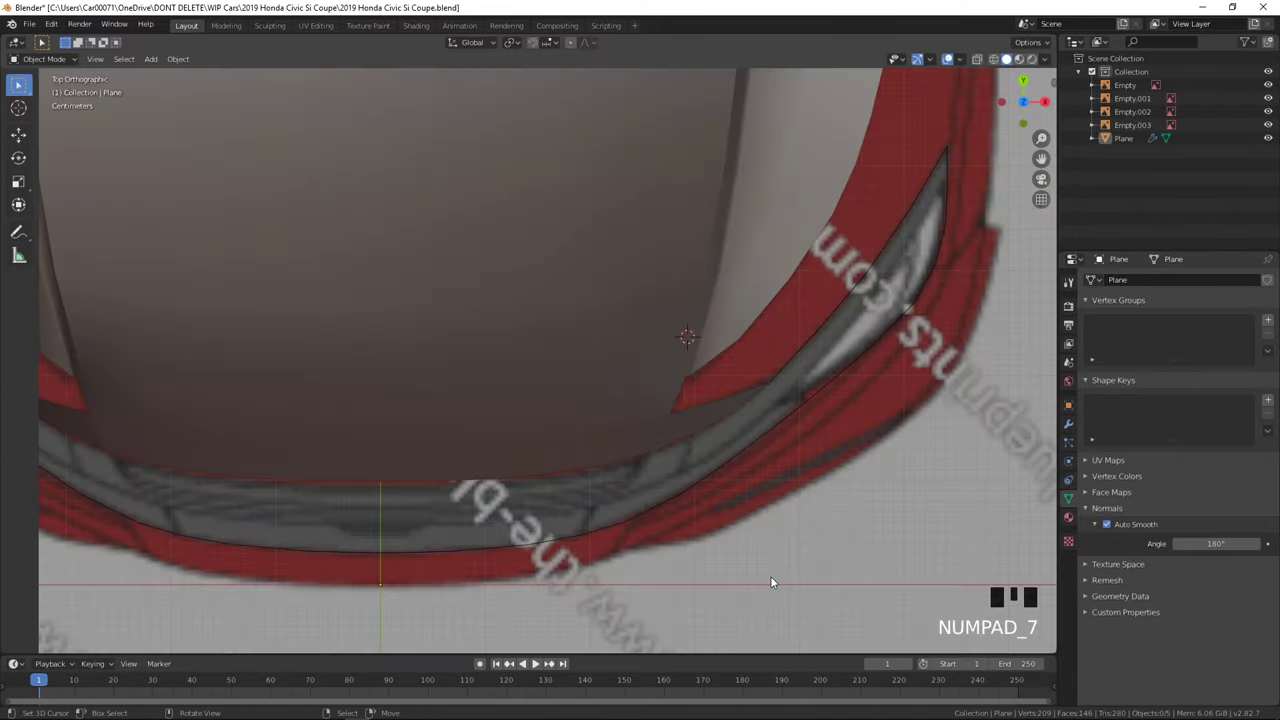
pyautogui.press('Tab')
pyautogui.press('Tab')
pyautogui.scroll(3, 658, 468)
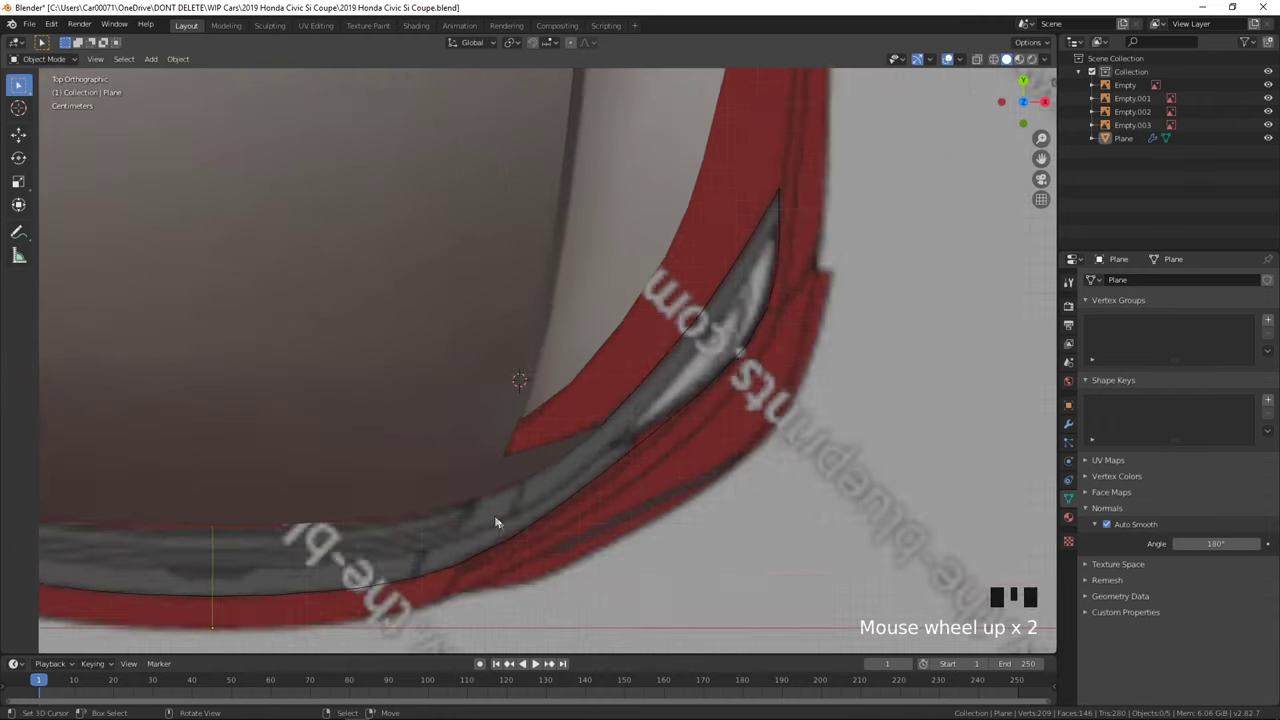
# - Try to merge the neighbouring vertices at the crease's front tip and check the shading
pyautogui.press('Tab')
pyautogui.press('z')
pyautogui.click(385, 494)
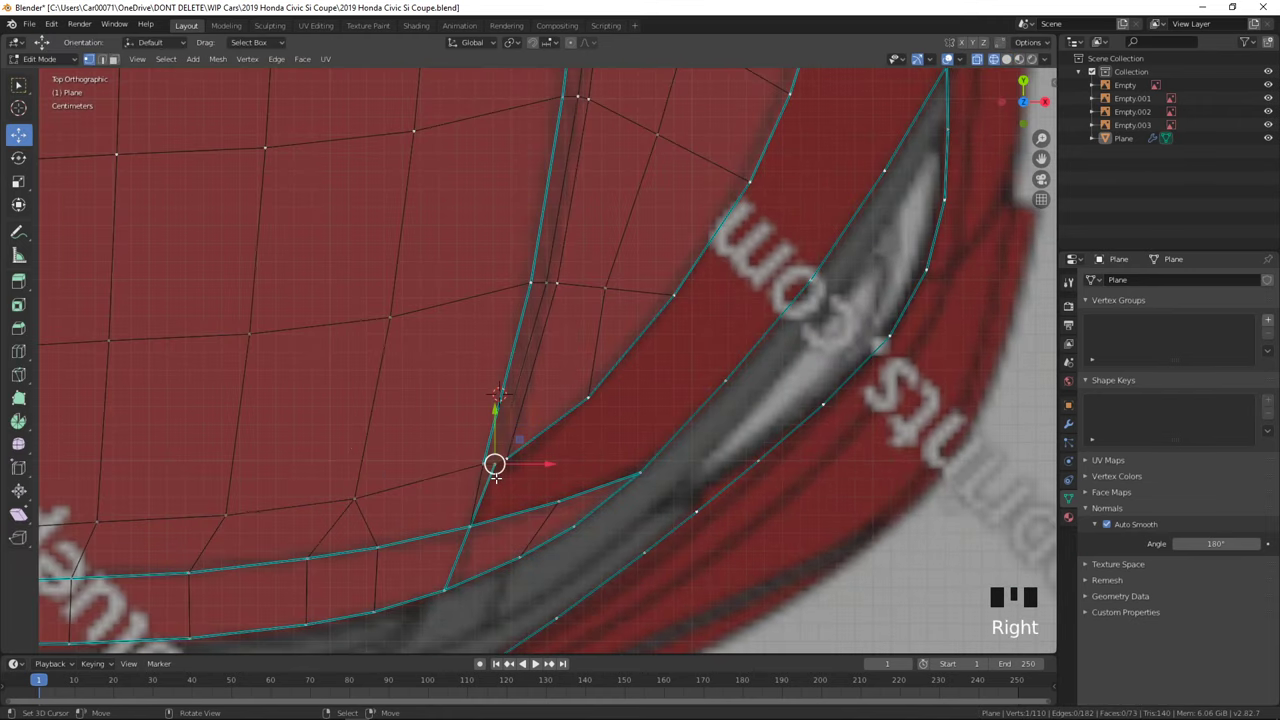
pyautogui.press('m')
pyautogui.click(470, 463)
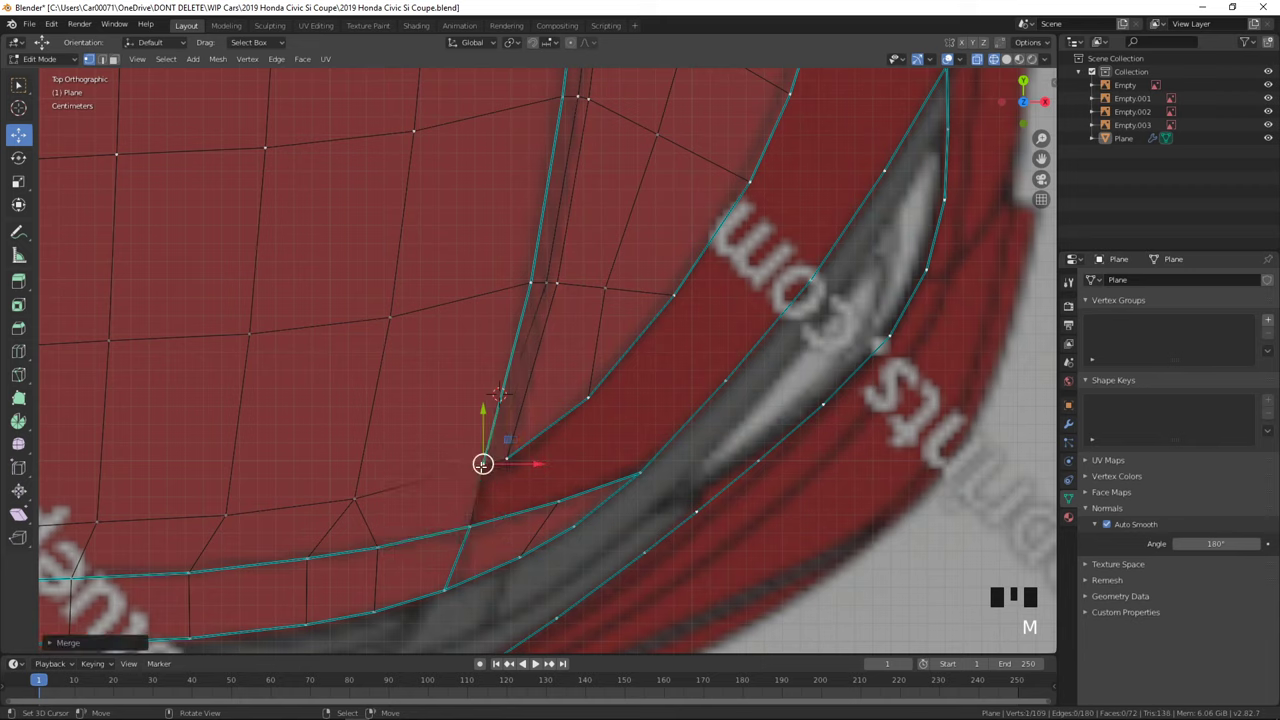
pyautogui.press('z')
pyautogui.press('Tab')
pyautogui.moveTo(699, 519); pyautogui.dragTo(666, 414, button='middle')
pyautogui.press('KP_7')
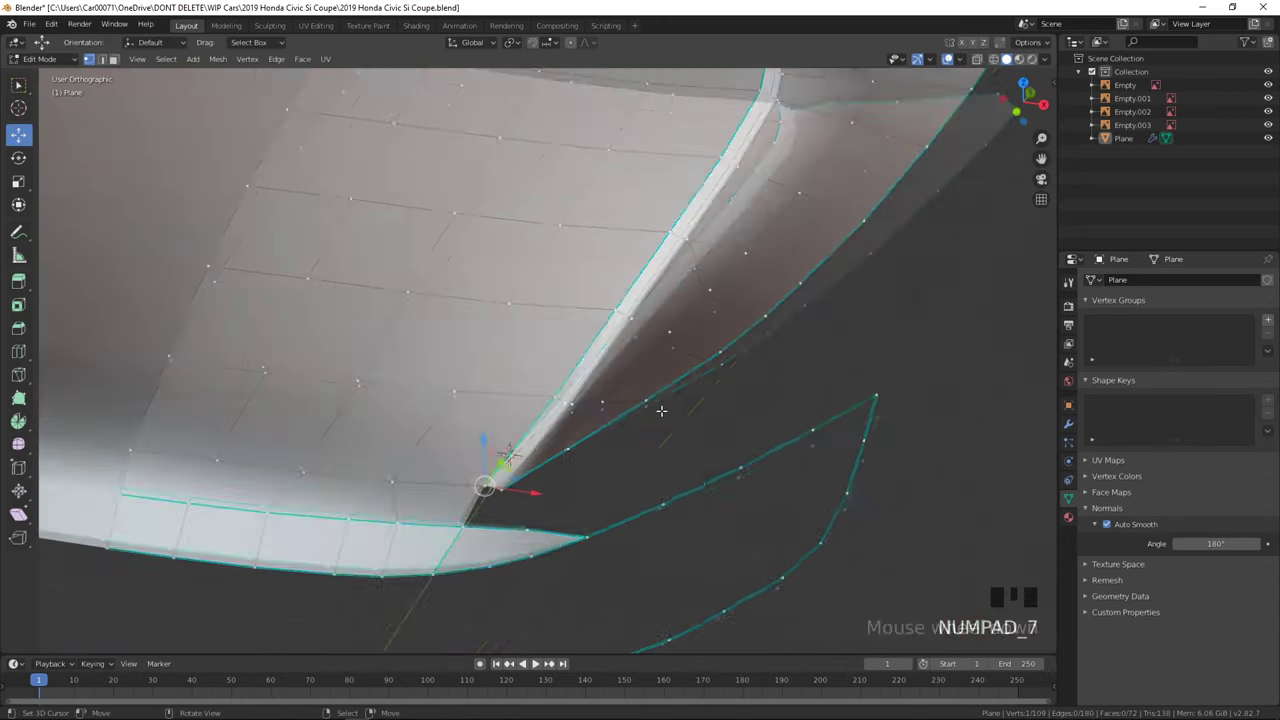
# - Undo the merge of the crease tip vertices
pyautogui.hotkey('ctrl', 'z')
pyautogui.hotkey('ctrl', 'z')
pyautogui.hotkey('ctrl', 'z')
pyautogui.hotkey('ctrl', 'z')
pyautogui.hotkey('ctrl', 'z')
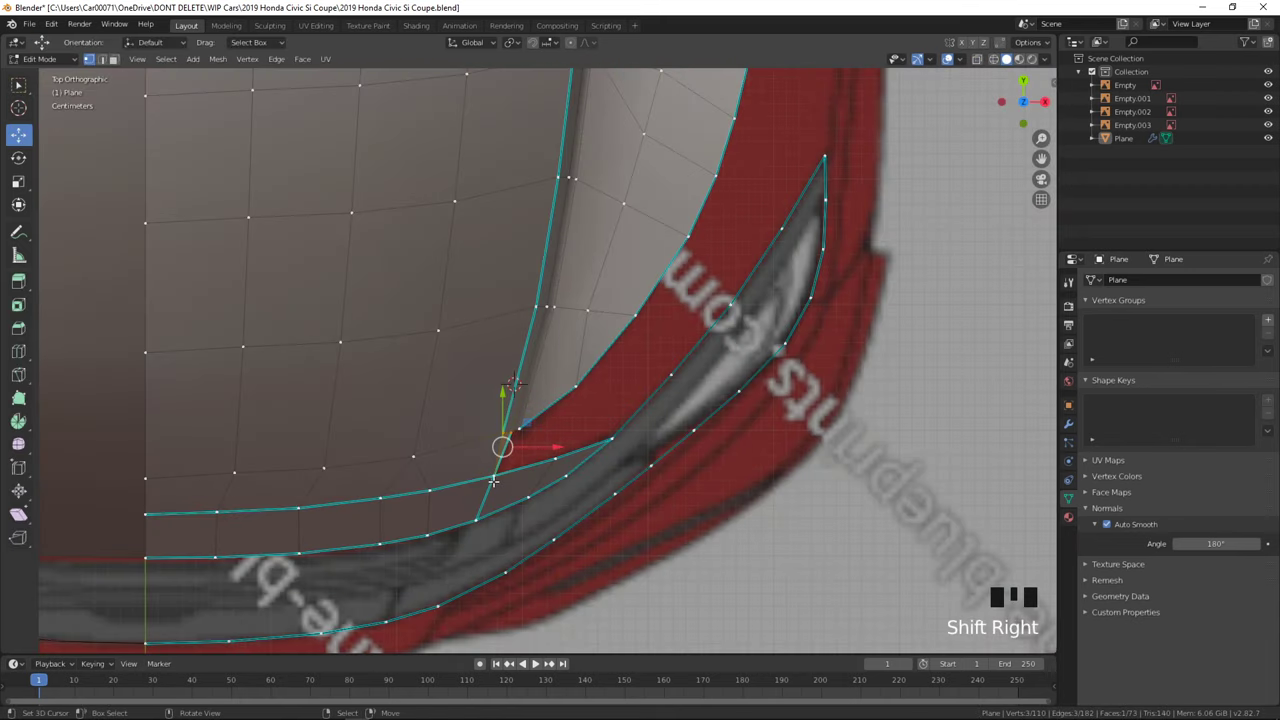
# - Delete the three edges of the small triangle linking the crease tip to the front hood strip
pyautogui.press('Delete')
pyautogui.click(472, 499)
pyautogui.scroll(2, 483, 500)
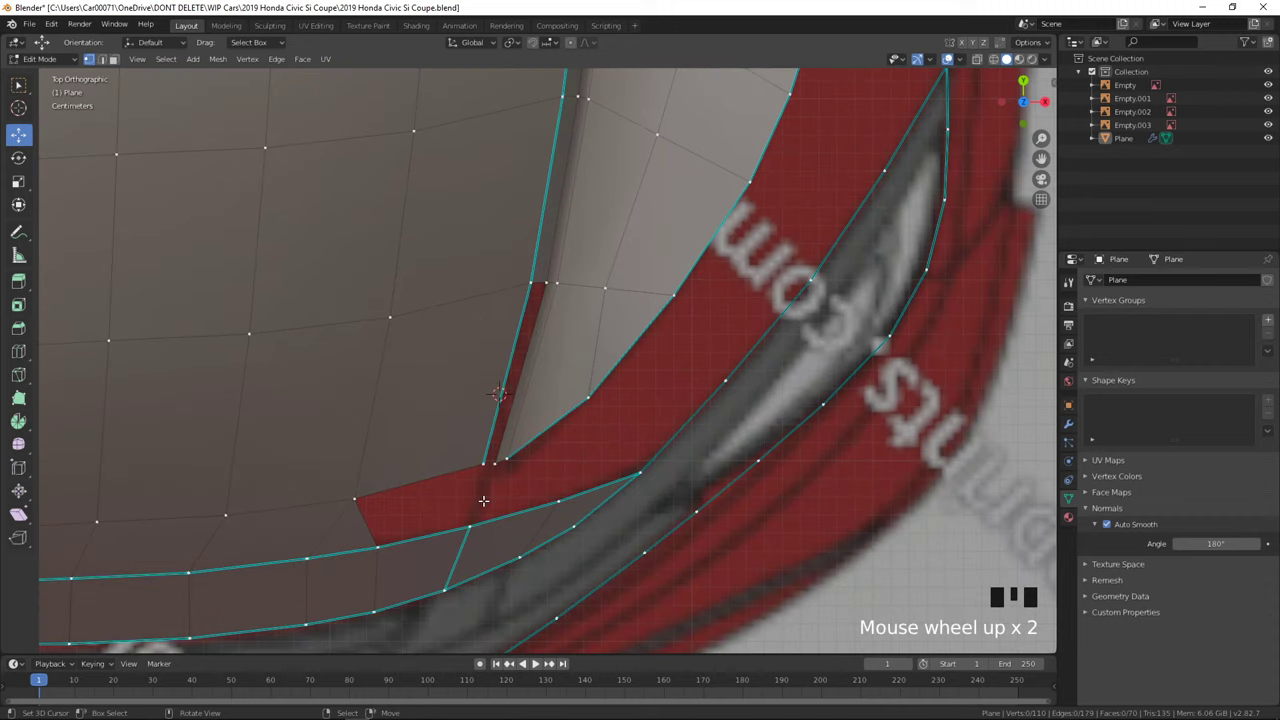
# - Fill the gaps between the hood's centre panel, the crease tip and the front strip with faces
pyautogui.keyDown('shift'); pyautogui.rightClick(487, 464); pyautogui.keyUp('shift')
pyautogui.press('f')
pyautogui.press('z')
pyautogui.click(365, 514)
pyautogui.rightClick(357, 500)
pyautogui.keyDown('shift'); pyautogui.rightClick(380, 546); pyautogui.keyUp('shift')
pyautogui.press('f')
pyautogui.press('z')
pyautogui.click(537, 537)
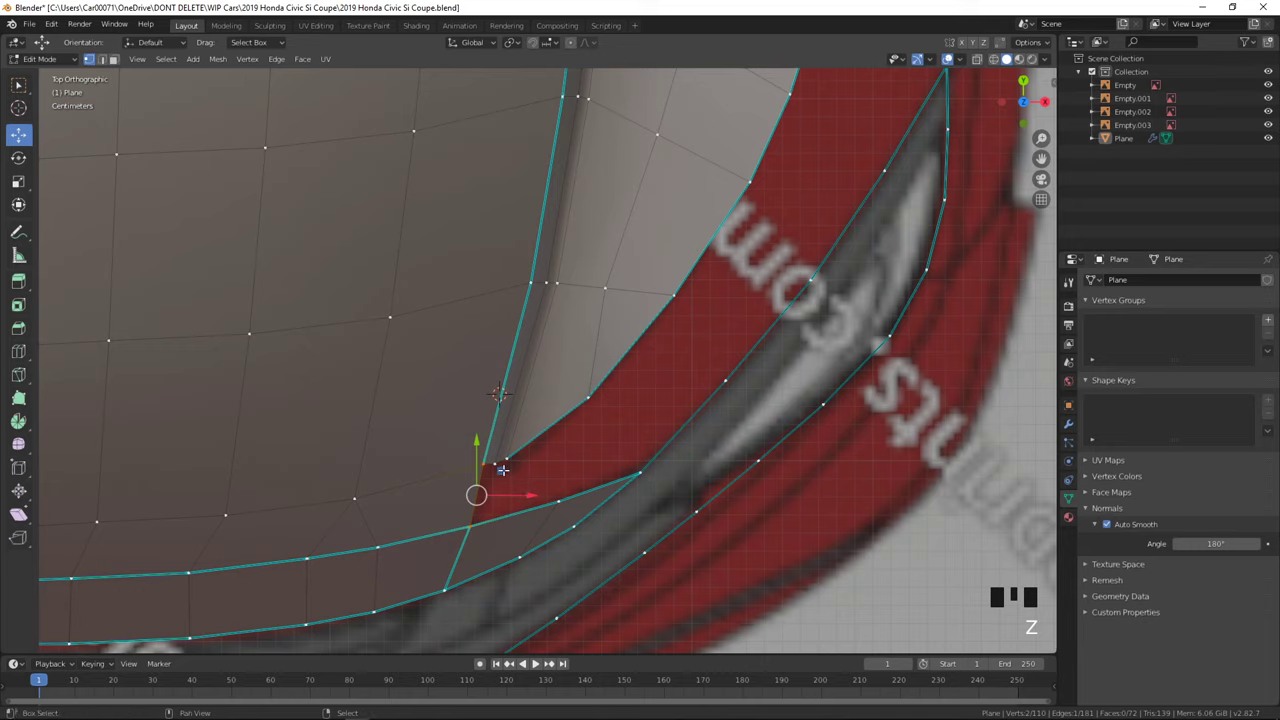
# - Try to fill the gap between the crease tip and the front strip, check the shading, and undo the fill
pyautogui.keyDown('shift'); pyautogui.rightClick(562, 501); pyautogui.keyUp('shift')
pyautogui.press('f')
pyautogui.press('Tab')
pyautogui.moveTo(600, 533); pyautogui.dragTo(616, 511, button='middle')
pyautogui.press('Tab')
pyautogui.hotkey('ctrl', 'z')
pyautogui.hotkey('ctrl', 'z')
pyautogui.hotkey('ctrl', 'z')
pyautogui.hotkey('ctrl', 'z')
pyautogui.press('KP_7')
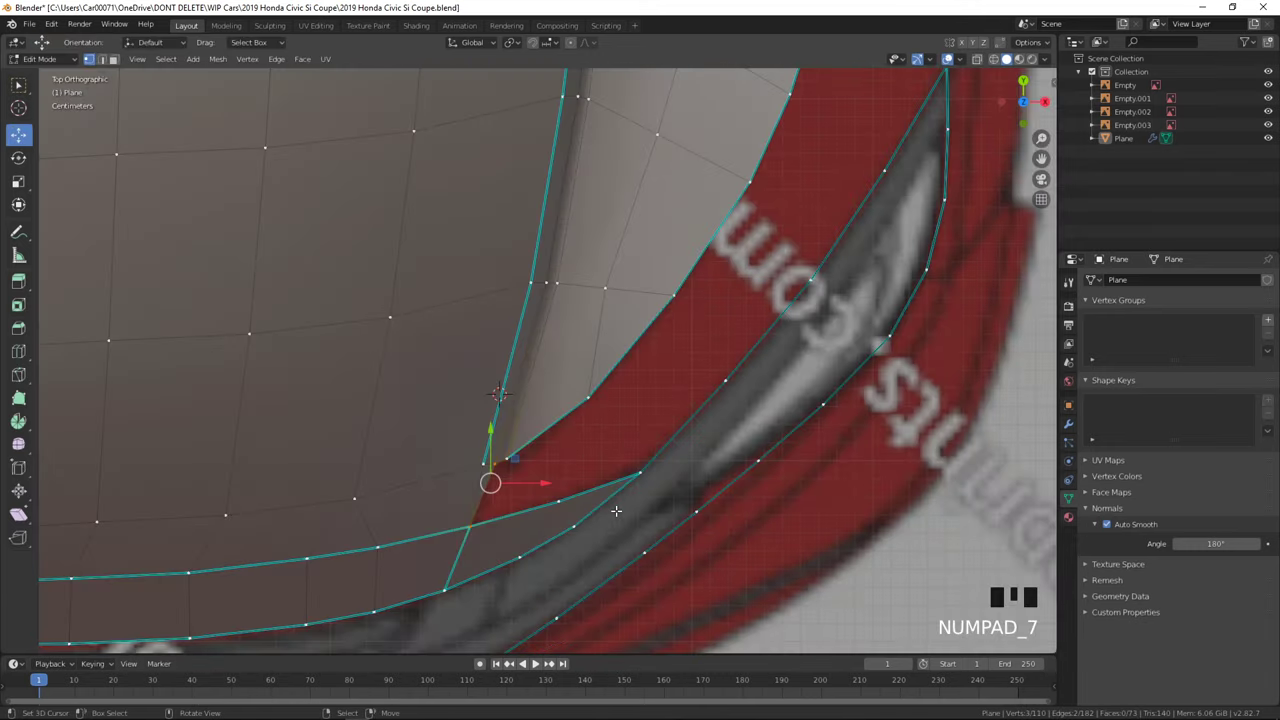
pyautogui.press('f')
pyautogui.hotkey('ctrl', 'z')
# - Fill the narrow triangle between the two crease tip vertices and the front strip, and check its shading
pyautogui.rightClick(508, 459)
pyautogui.keyDown('shift'); pyautogui.rightClick(495, 464); pyautogui.keyUp('shift')
pyautogui.keyDown('shift'); pyautogui.rightClick(472, 526); pyautogui.keyUp('shift')
pyautogui.press('f')
pyautogui.press('Tab')
pyautogui.moveTo(540, 525); pyautogui.dragTo(702, 572, button='middle')
pyautogui.press('a')
pyautogui.press('a')
pyautogui.press('a')
pyautogui.press('KP_7')
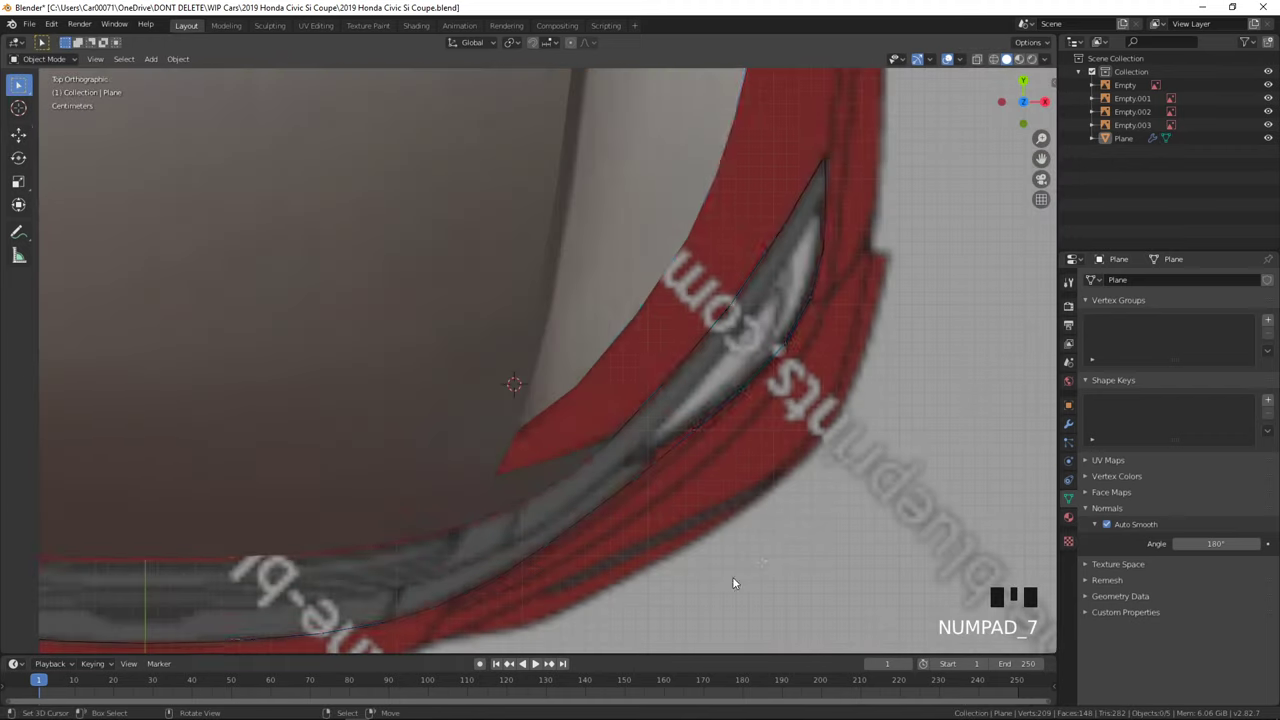
# - Fill the gap between the hood's side edge and the headlight's upper edge with a row of faces
pyautogui.press('Tab')
pyautogui.keyDown('shift'); pyautogui.rightClick(512, 384); pyautogui.keyUp('shift')
pyautogui.press('f')
pyautogui.keyDown('shift'); pyautogui.rightClick(615, 443); pyautogui.keyUp('shift')
pyautogui.press('f')
pyautogui.rightClick(612, 438)
pyautogui.keyDown('shift'); pyautogui.rightClick(580, 390); pyautogui.keyUp('shift')
pyautogui.press('f')
pyautogui.press('f')
pyautogui.press('f')
# - Compare the filled faces above the headlight with the Honda Civic Si Coupe reference photos and the front blueprint
pyautogui.scroll(-3, 652, 436)
pyautogui.moveTo(750, 486); pyautogui.dragTo(764, 432, button='middle')
pyautogui.press('Tab')
pyautogui.press('Tab')
pyautogui.press('Tab')
pyautogui.hotkey('alt', 'Tab')
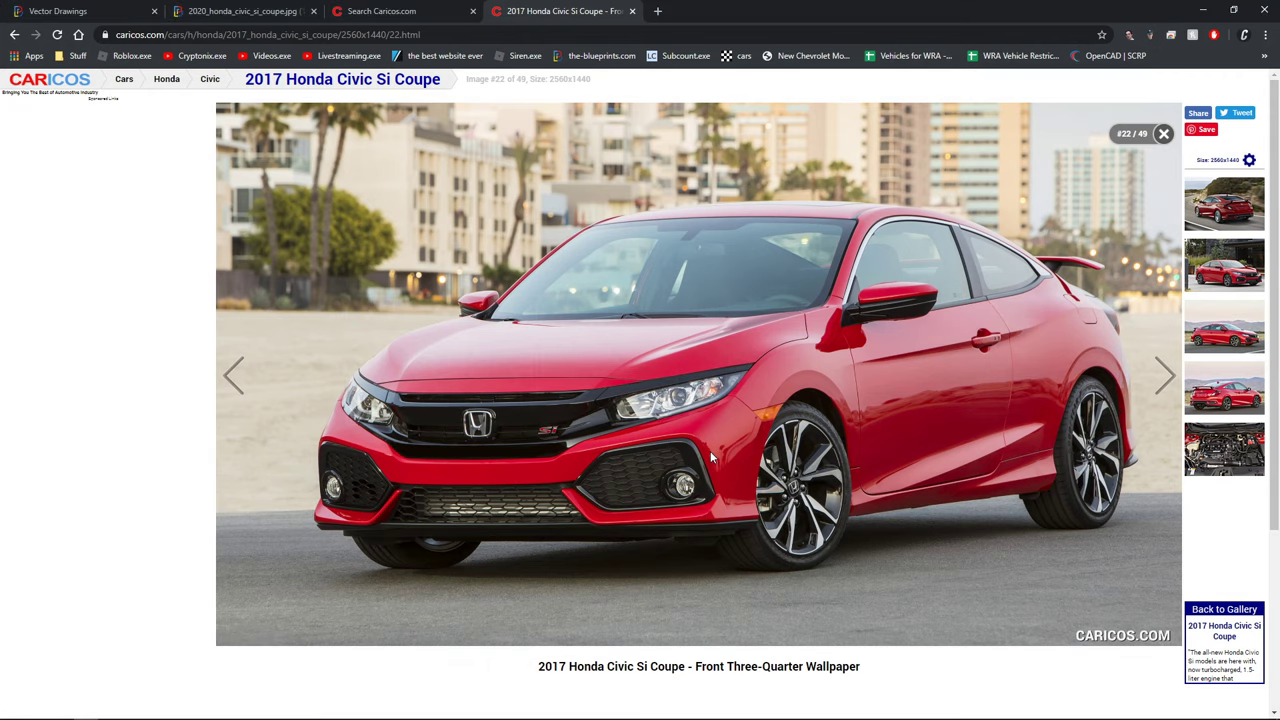
pyautogui.hotkey('alt', 'Tab')
pyautogui.press('Tab')
pyautogui.press('KP_1')
pyautogui.press('z')
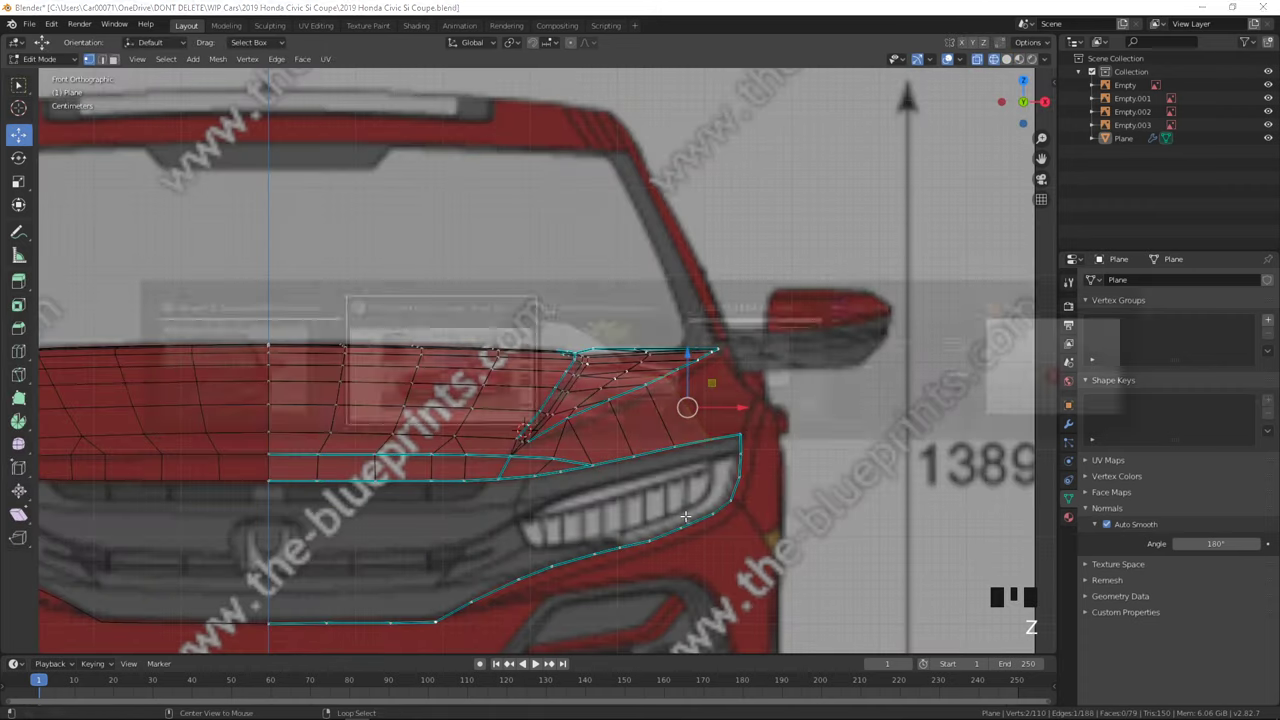
pyautogui.hotkey('alt', 'Tab')
pyautogui.hotkey('alt', 'Tab')
pyautogui.hotkey('alt', 'Tab')
pyautogui.hotkey('alt', 'Tab')
pyautogui.scroll(6, 706, 446)
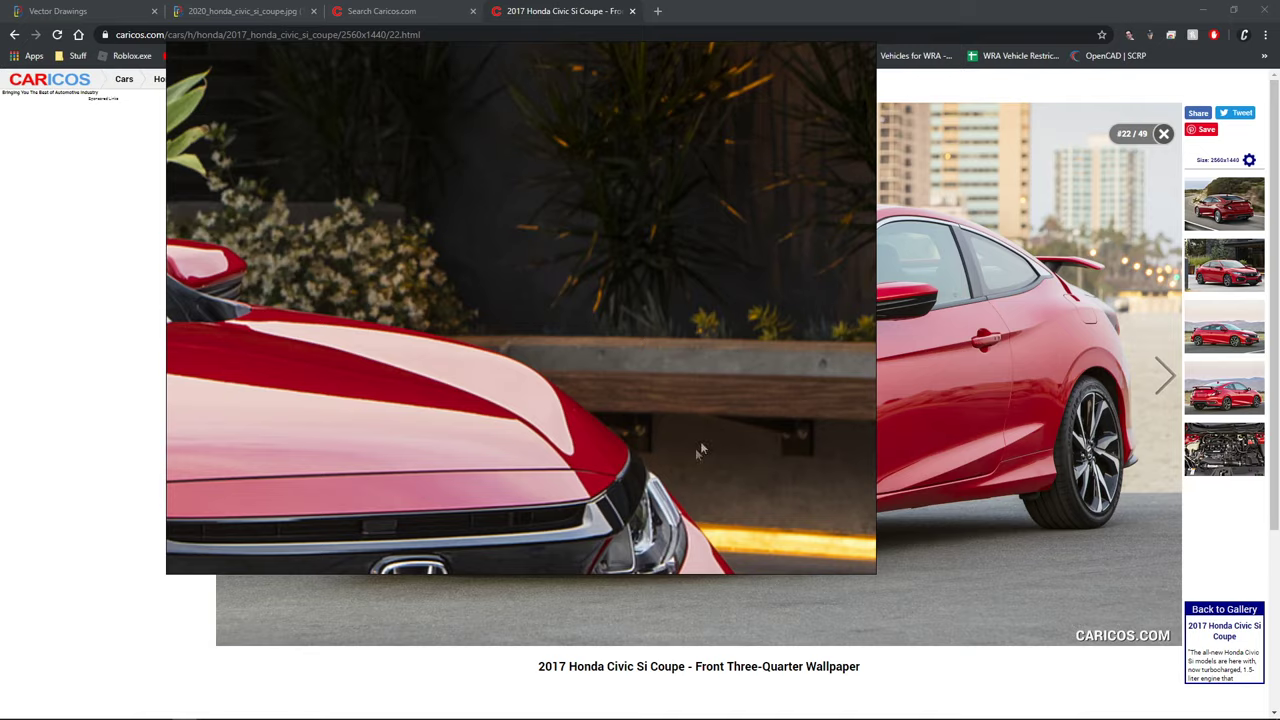
pyautogui.scroll(-10, 652, 462)
pyautogui.click(605, 396)
pyautogui.click(604, 396)
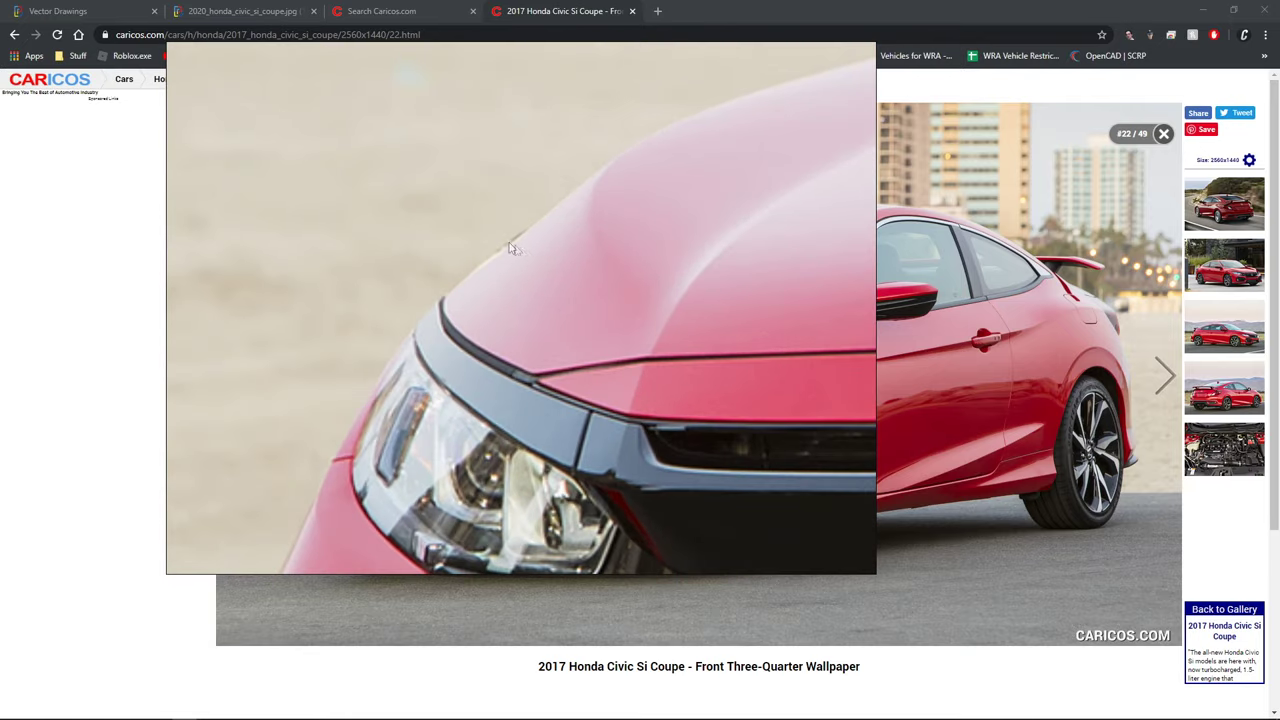
pyautogui.hotkey('alt', 'Tab')
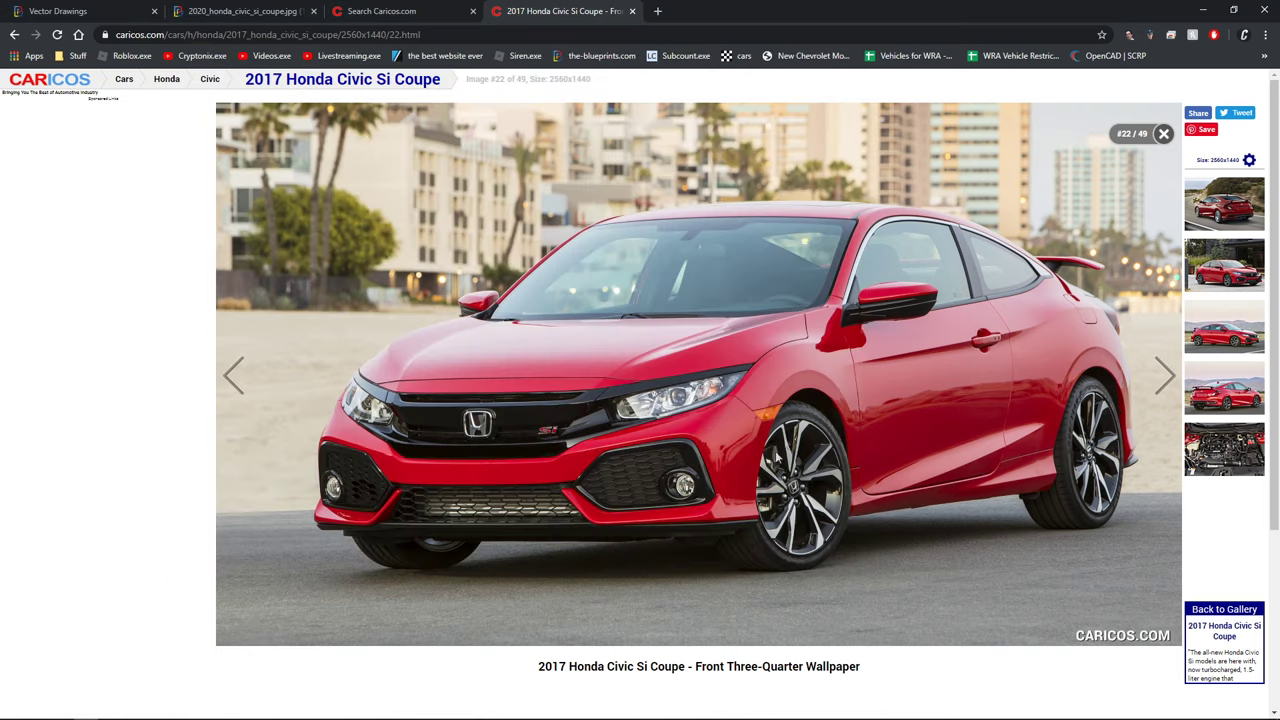
pyautogui.hotkey('alt', 'Tab')
pyautogui.hotkey('alt', 'Tab')
# - Knife-cut a line lengthwise through the faces between the hood's side edge and the headlight
pyautogui.scroll(1, 715, 498)
pyautogui.keyDown('shift'); pyautogui.moveTo(715, 498); pyautogui.dragTo(635, 441, button='middle'); pyautogui.keyUp('shift')
pyautogui.scroll(2, 635, 441)
pyautogui.press('k')
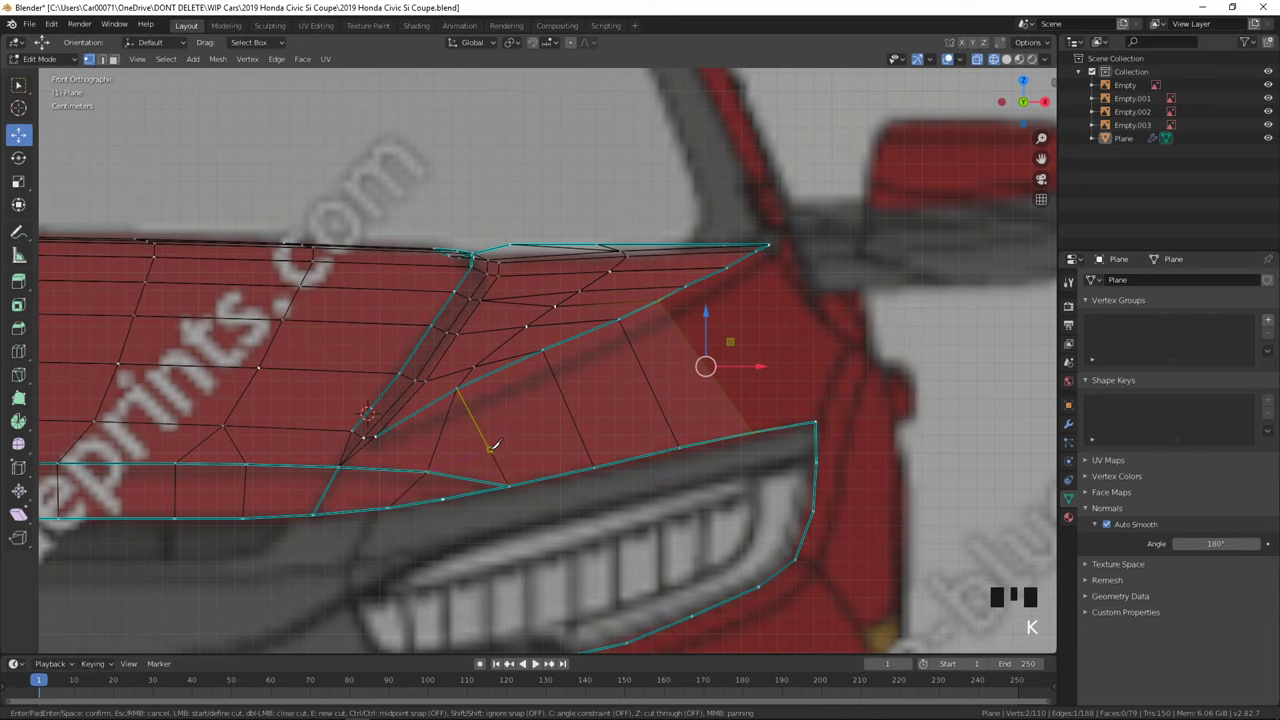
pyautogui.click(714, 376)
pyautogui.press('space')
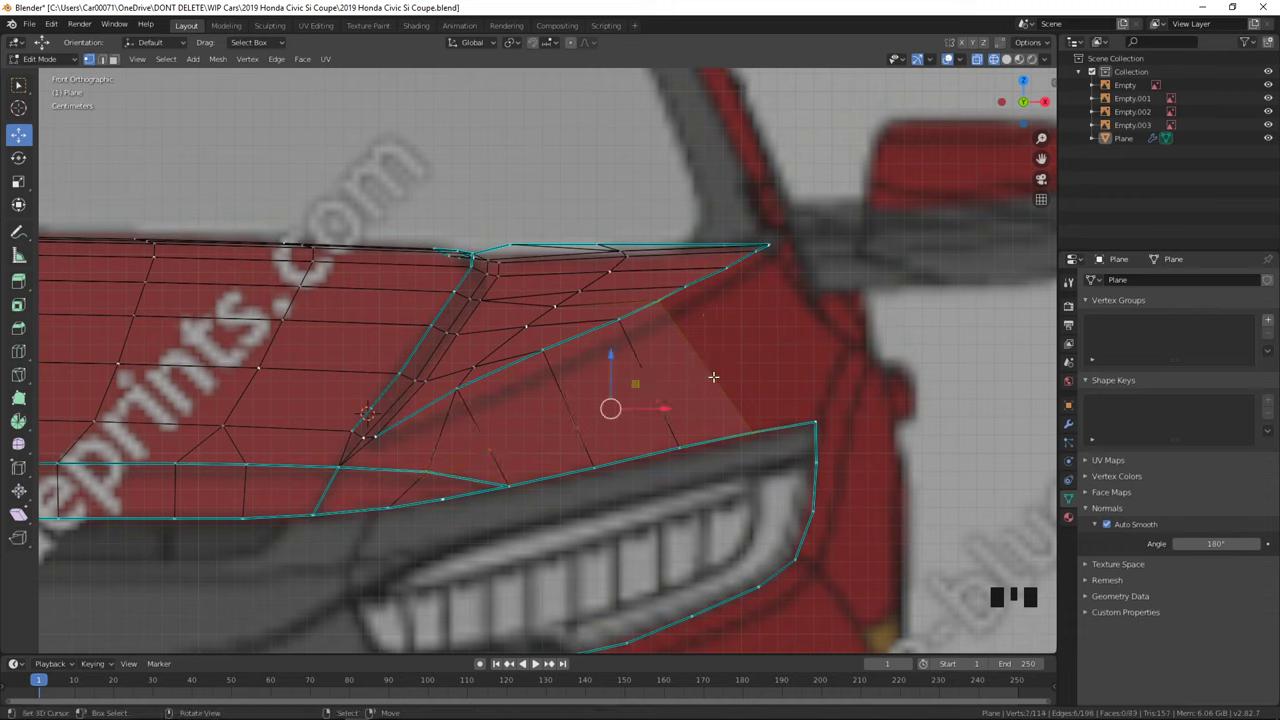
# - Slide the new cut line above the headlight slightly toward the hood's side edge
pyautogui.rightClick(714, 376)
pyautogui.keyDown('ctrl'); pyautogui.rightClick(491, 447); pyautogui.keyUp('ctrl')
pyautogui.press('g')
pyautogui.press('g')
pyautogui.click(497, 422)
pyautogui.press('z')
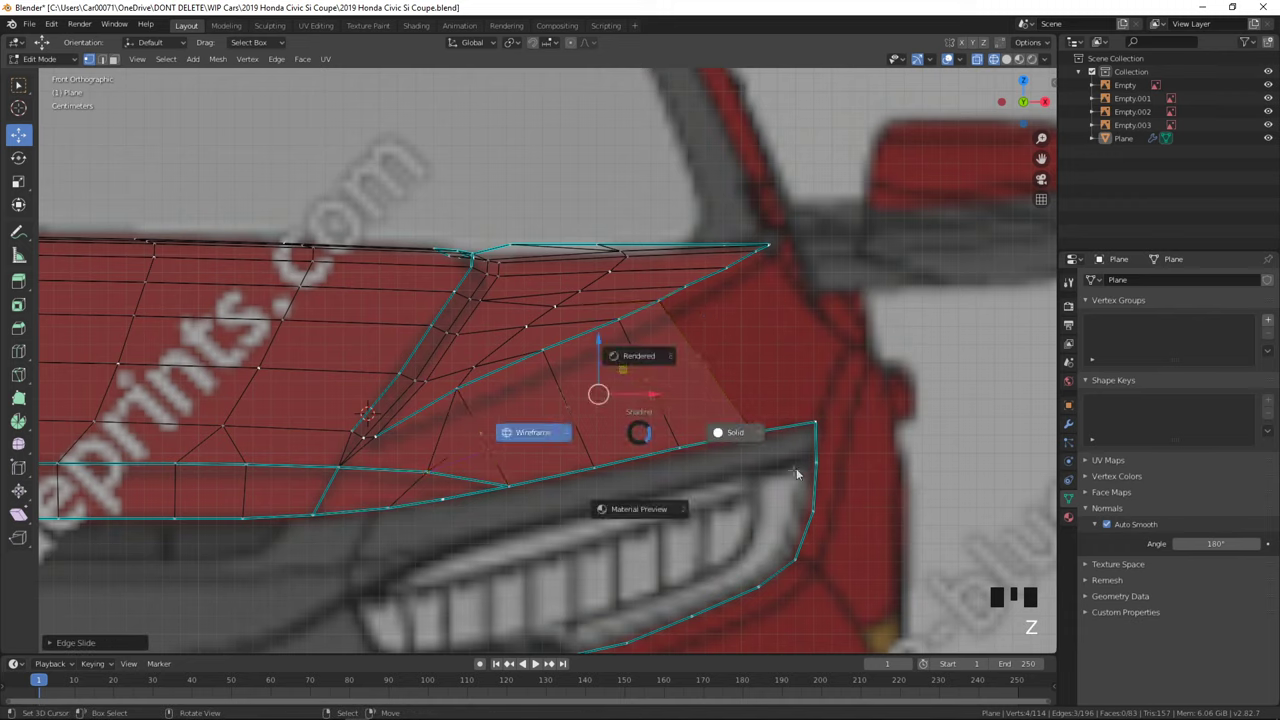
# - Examine the shading of the cut faces above the headlight in solid view from several angles
pyautogui.click(799, 471)
pyautogui.press('g')
pyautogui.press('g')
pyautogui.rightClick(801, 471)
pyautogui.press('g')
pyautogui.rightClick(801, 471)
pyautogui.moveTo(801, 471)
pyautogui.mouseDown(button='middle')
pyautogui.moveTo(739, 472)
pyautogui.moveTo(543, 391)
pyautogui.mouseUp(button='middle')
pyautogui.click(583, 381)
pyautogui.press('Tab')
pyautogui.scroll(-3, 888, 522)
pyautogui.moveTo(888, 522); pyautogui.dragTo(695, 543, button='middle')
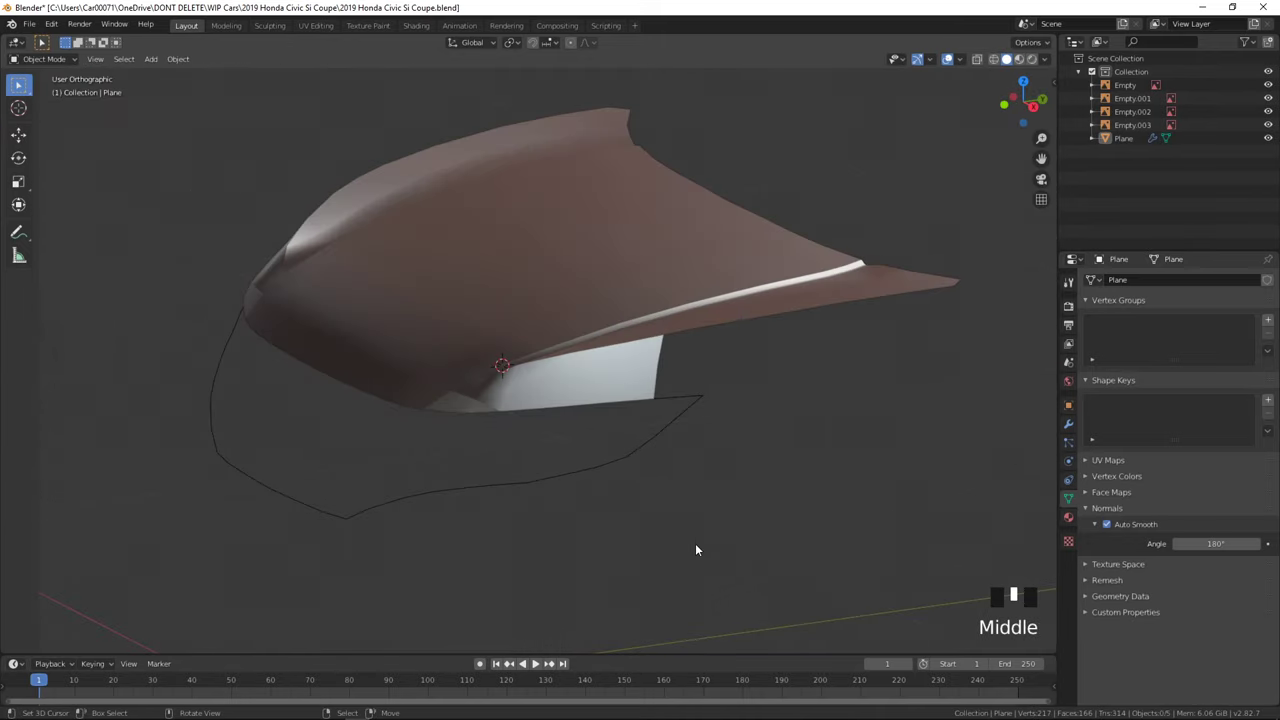
# - Undo the latest edits around the faces above the headlight
pyautogui.press('KP_3')
pyautogui.press('Tab')
pyautogui.scroll(3, 600, 400)
pyautogui.moveTo(600, 400); pyautogui.dragTo(479, 515, button='middle')
pyautogui.hotkey('ctrl', 'z')
pyautogui.hotkey('ctrl', 'z')
pyautogui.hotkey('ctrl', 'z')
pyautogui.hotkey('ctrl', 'z')
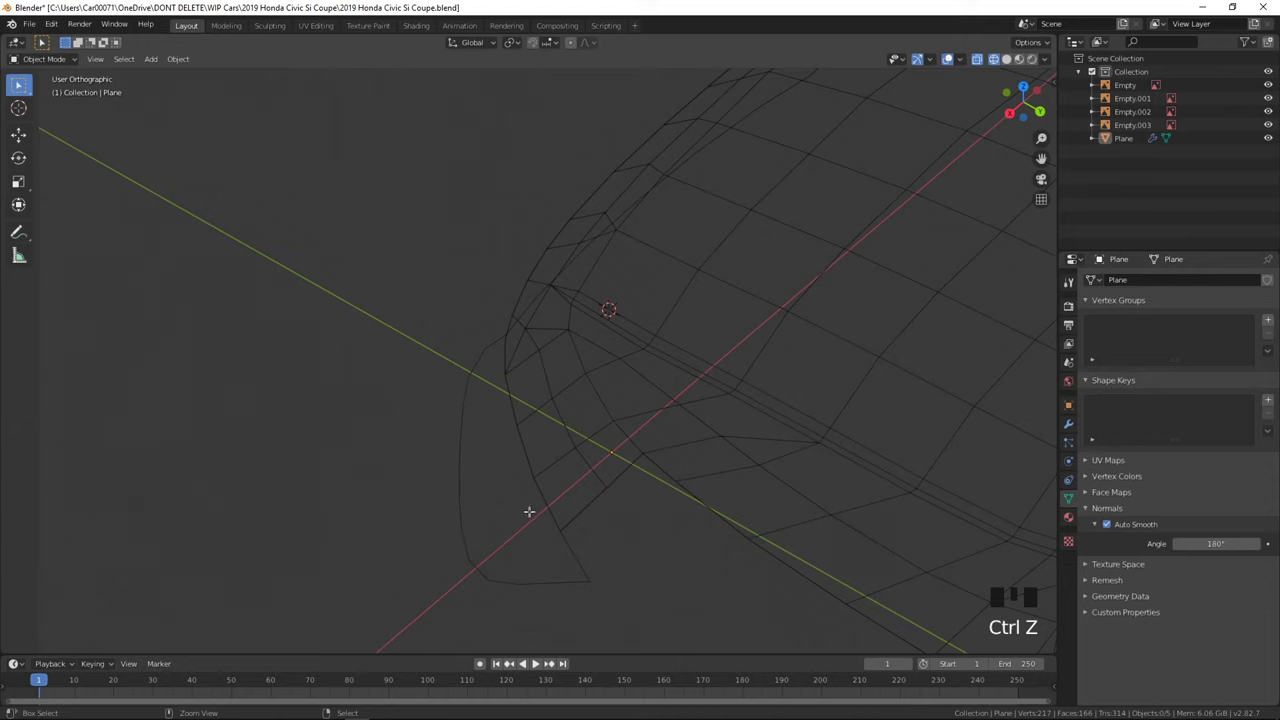
pyautogui.moveTo(529, 447); pyautogui.dragTo(550, 448)
# - Inspect the hood's surface and reflections in material preview from several angles
pyautogui.press('Tab')
pyautogui.press('z')
pyautogui.click(564, 583)
pyautogui.moveTo(572, 578); pyautogui.dragTo(808, 526, button='middle')
pyautogui.scroll(-3, 640, 510)
pyautogui.moveTo(563, 510); pyautogui.dragTo(700, 531, button='middle')
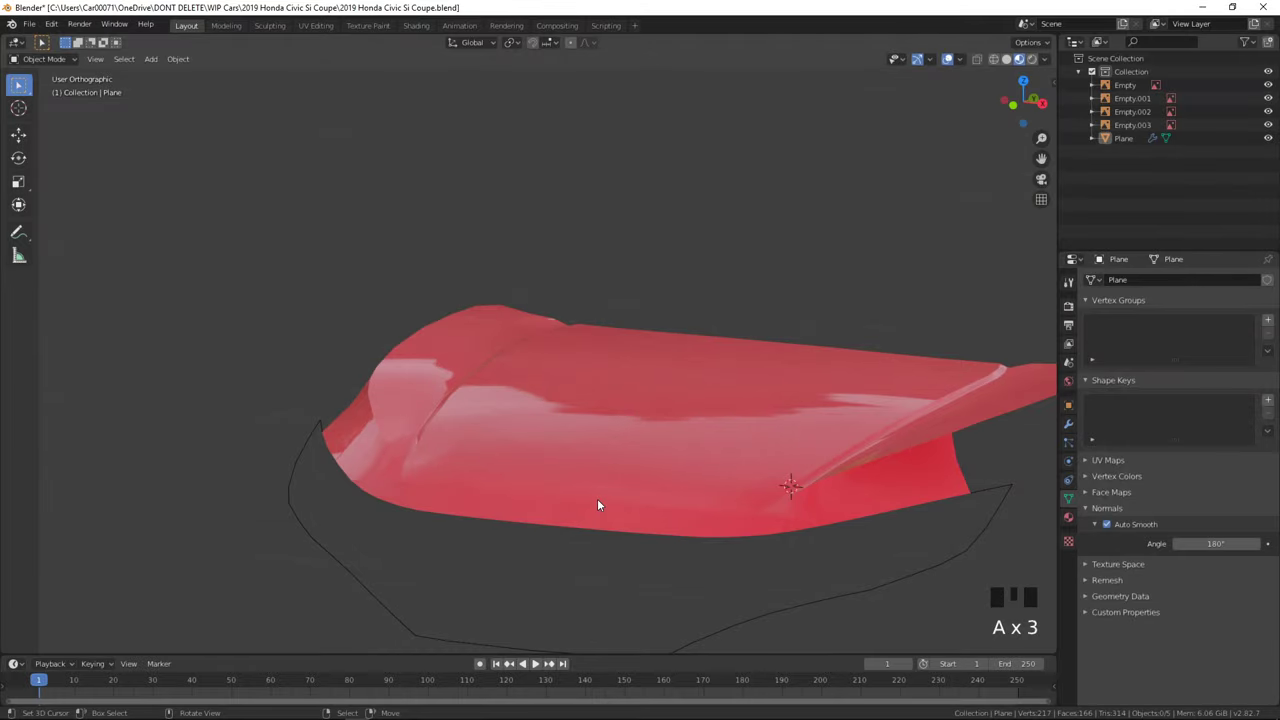
# - Extrude a chain of vertices in top view from the headlight's rear corner along the fender line to the hood's rear corner
pyautogui.press('KP_1')
pyautogui.keyDown('shift'); pyautogui.moveTo(644, 479); pyautogui.dragTo(694, 479, button='middle'); pyautogui.keyUp('shift')
pyautogui.press('Tab')
pyautogui.press('KP_7')
pyautogui.scroll(2, 644, 451)
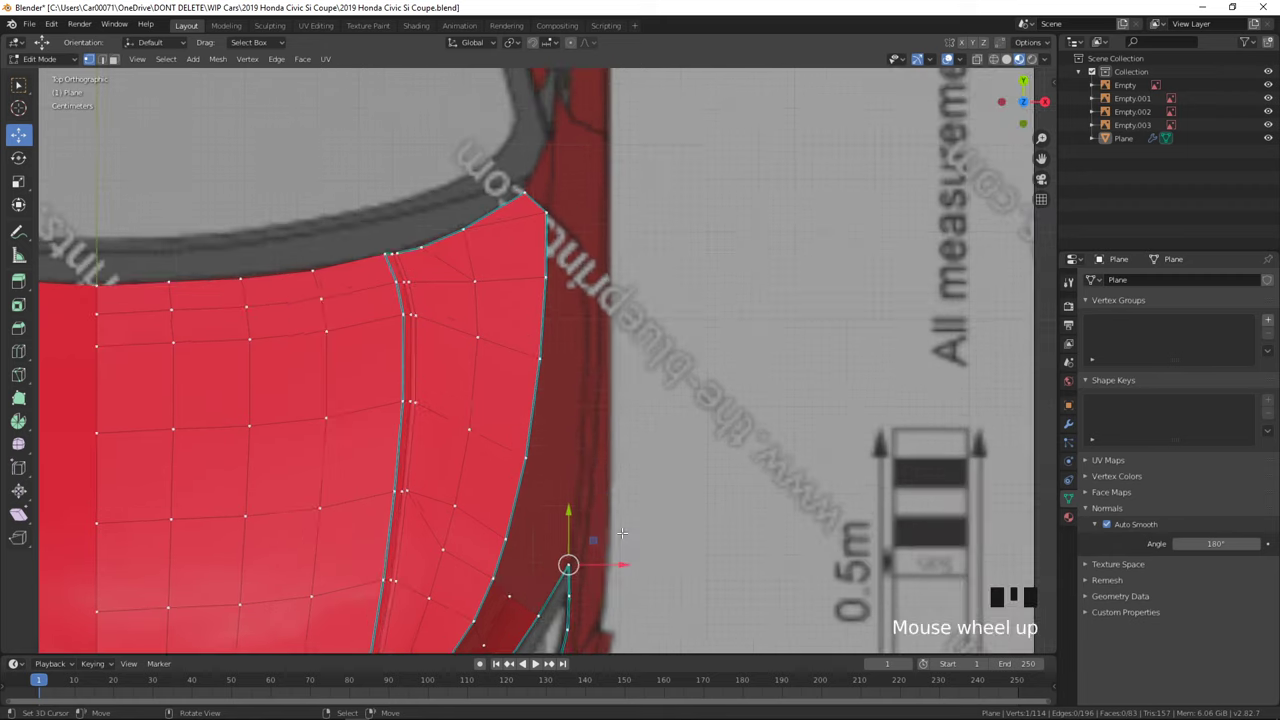
pyautogui.press('e')
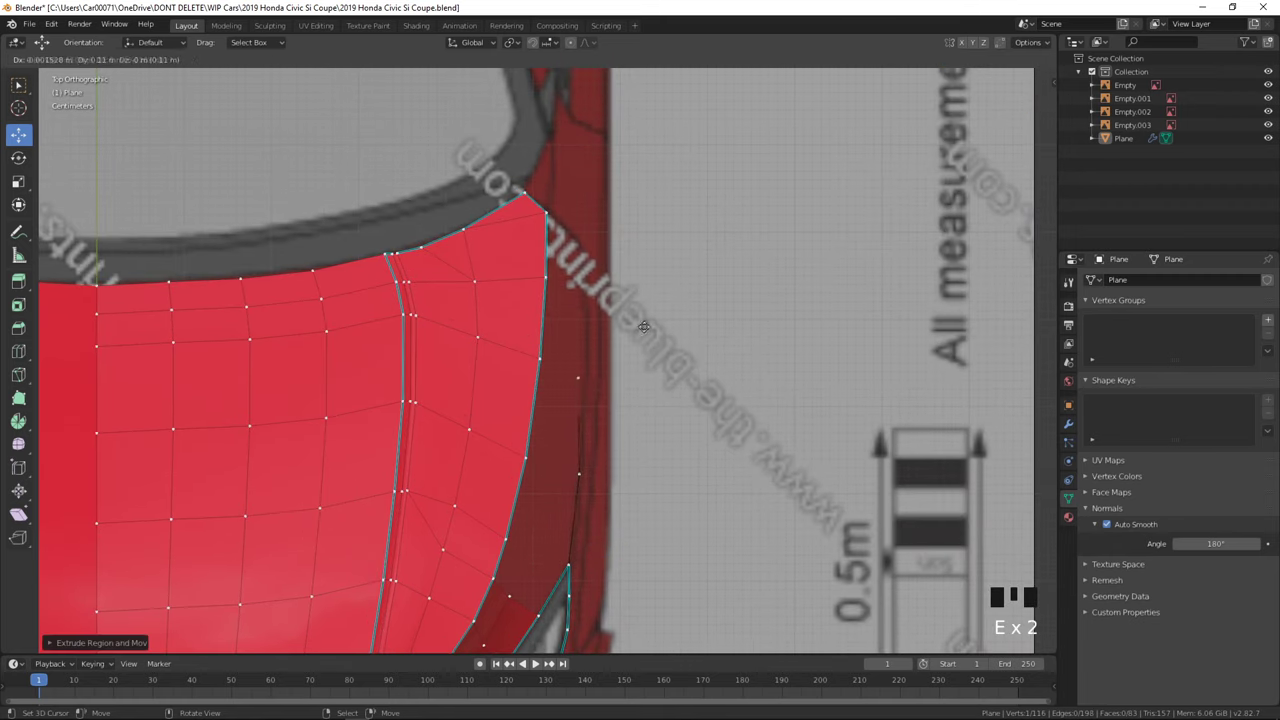
pyautogui.click(649, 332)
pyautogui.press('e')
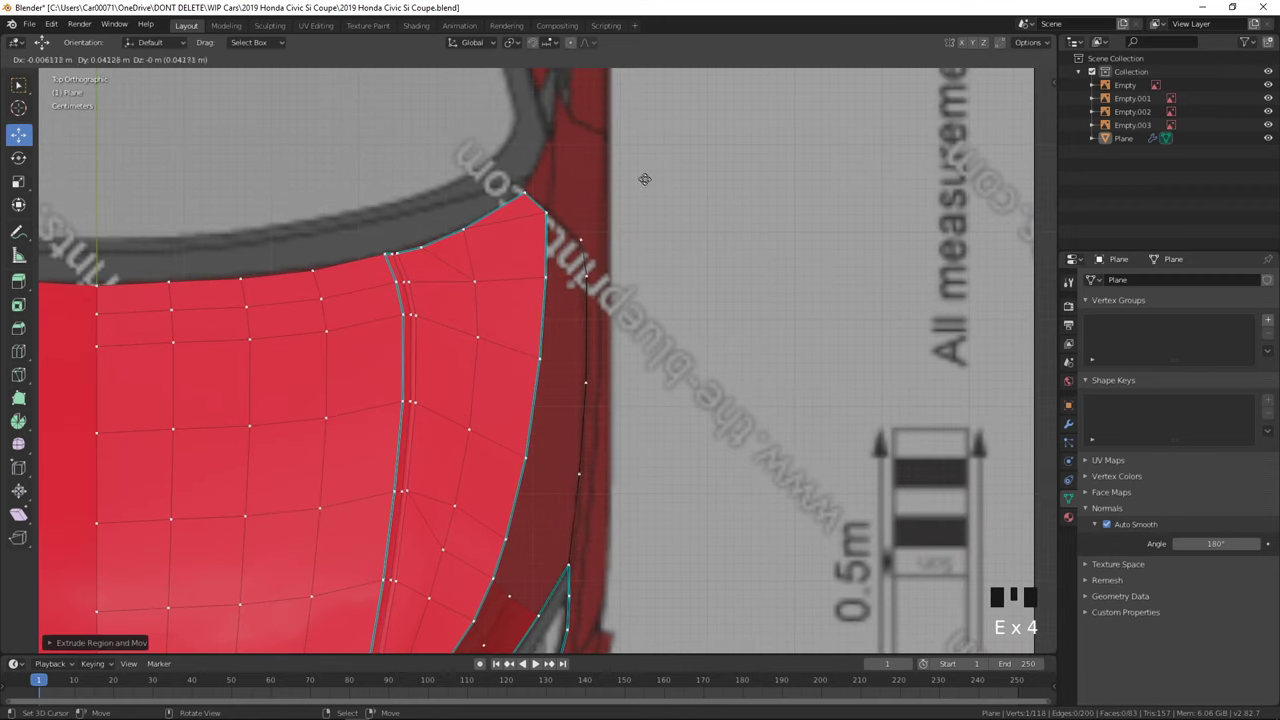
pyautogui.rightClick(591, 252)
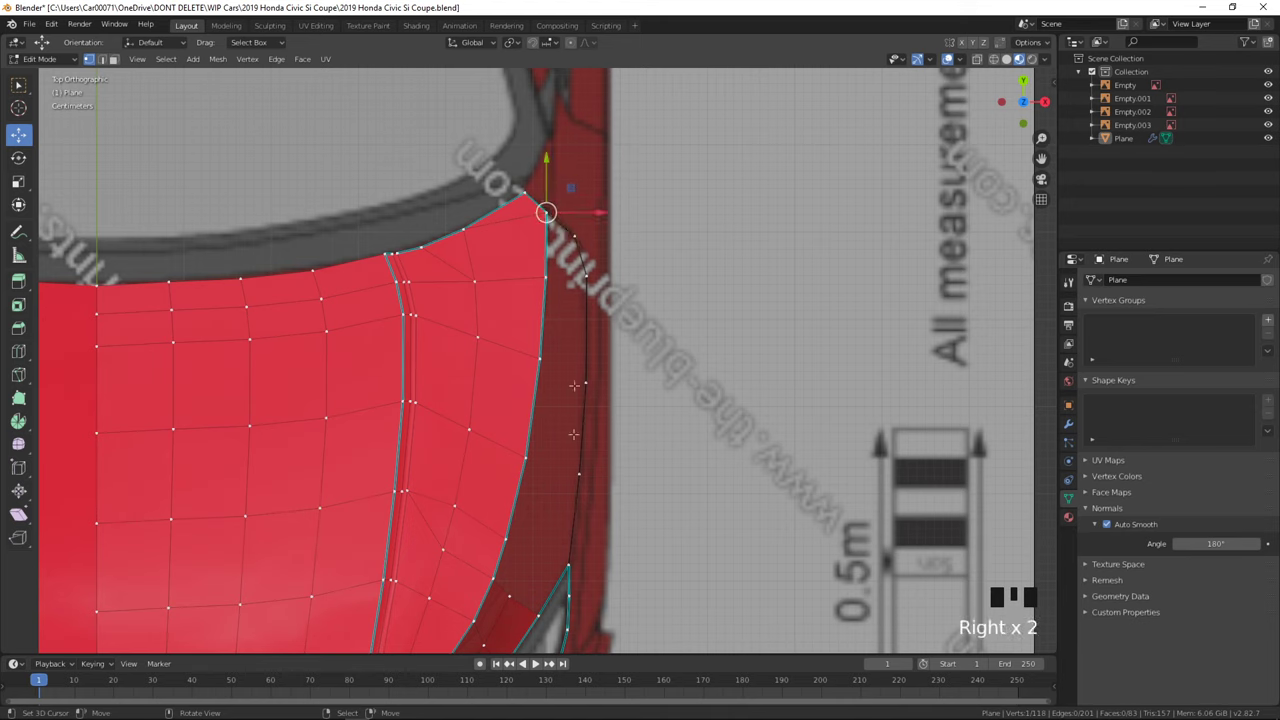
# - Mark the new fender line edges as sharp
pyautogui.keyDown('alt'); pyautogui.rightClick(574, 518); pyautogui.keyUp('alt')
pyautogui.hotkey('ctrl', 'e')
pyautogui.click(574, 548)
pyautogui.press('z')
# - Add a vertex to the fender line near the hood's rear corner and adjust the corner vertices to the blueprint
pyautogui.hotkey('ctrl', 'r')
pyautogui.click(565, 220)
pyautogui.rightClick(565, 220)
pyautogui.moveTo(561, 201); pyautogui.dragTo(548, 184)
pyautogui.rightClick(547, 211)
pyautogui.press('g')
pyautogui.press('g')
pyautogui.click(590, 221)
pyautogui.moveTo(584, 205); pyautogui.dragTo(588, 210)
# - Raise the fender line's vertices in side view so the line curves from the headlight up to the hood's rear corner
pyautogui.press('z')
pyautogui.press('Tab')
pyautogui.press('KP_3')
pyautogui.press('Tab')
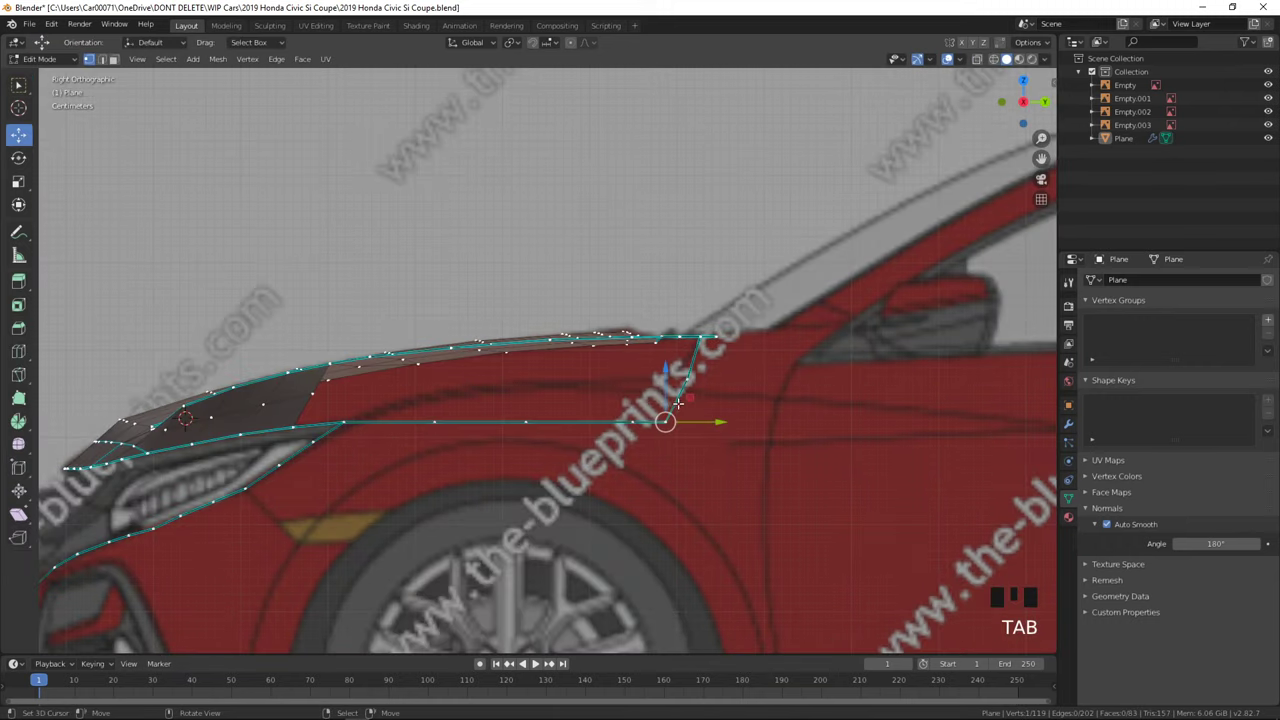
pyautogui.moveTo(683, 345); pyautogui.dragTo(679, 331)
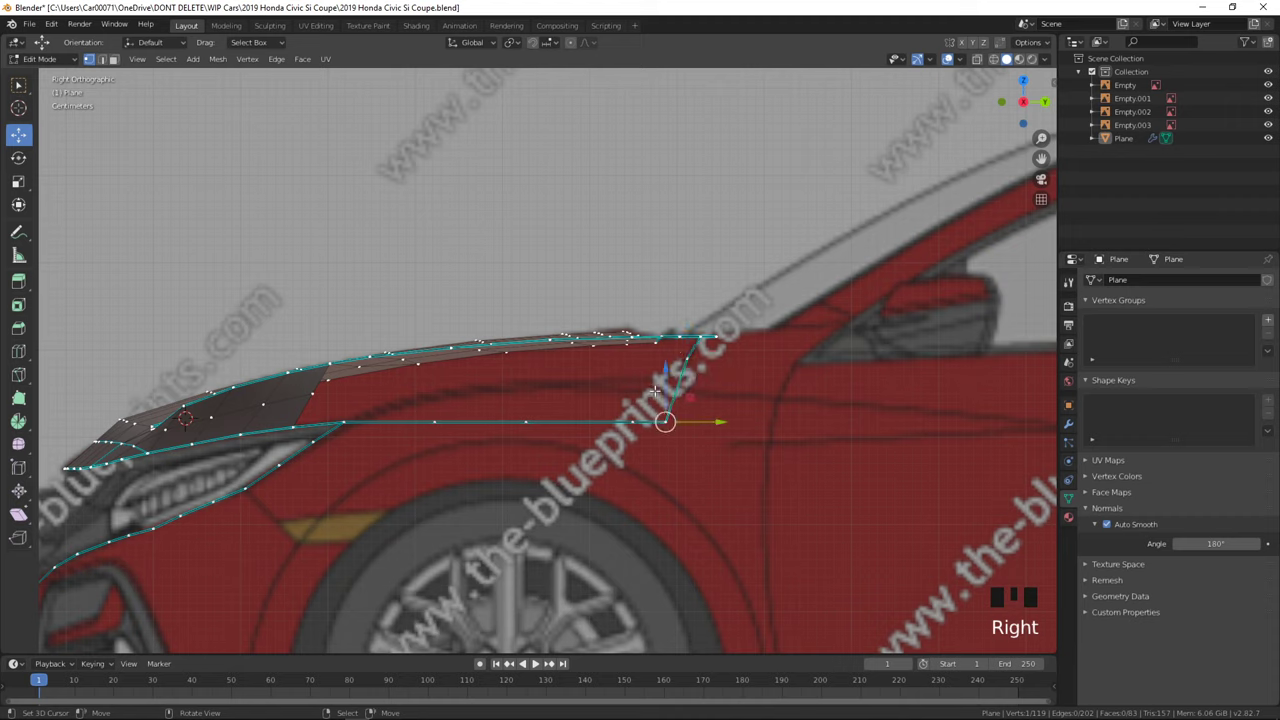
pyautogui.moveTo(664, 421); pyautogui.dragTo(631, 335)
pyautogui.rightClick(526, 421)
pyautogui.moveTo(526, 377); pyautogui.dragTo(525, 337)
pyautogui.rightClick(435, 421)
pyautogui.moveTo(434, 375); pyautogui.dragTo(390, 352)
pyautogui.rightClick(526, 379)
pyautogui.moveTo(526, 337); pyautogui.dragTo(526, 334)
pyautogui.moveTo(526, 334); pyautogui.dragTo(526, 333)
pyautogui.press('Tab')
pyautogui.scroll(-1, 600, 430)
pyautogui.press('Tab')
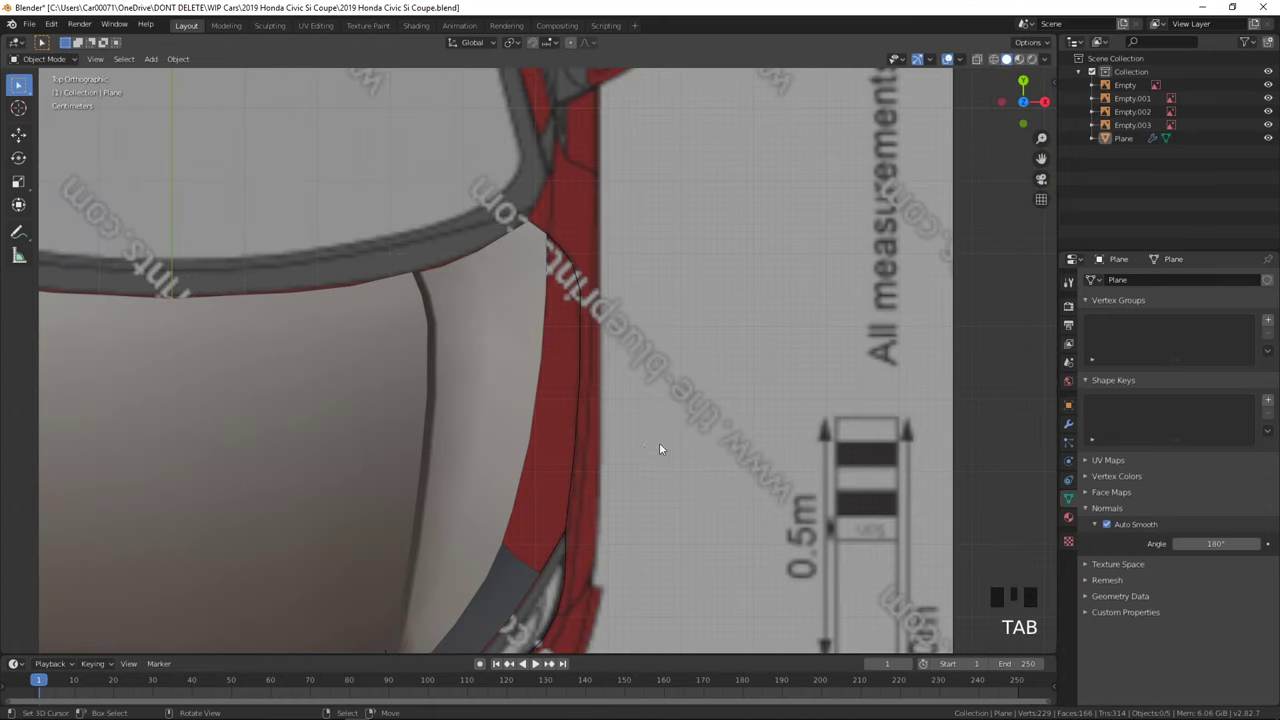
# - Fine-tune the fender line's vertices behind the headlight in top view to follow the blueprint
pyautogui.press('Tab')
pyautogui.moveTo(577, 376); pyautogui.dragTo(616, 374)
pyautogui.scroll(-2, 734, 477)
pyautogui.scroll(3, 614, 525)
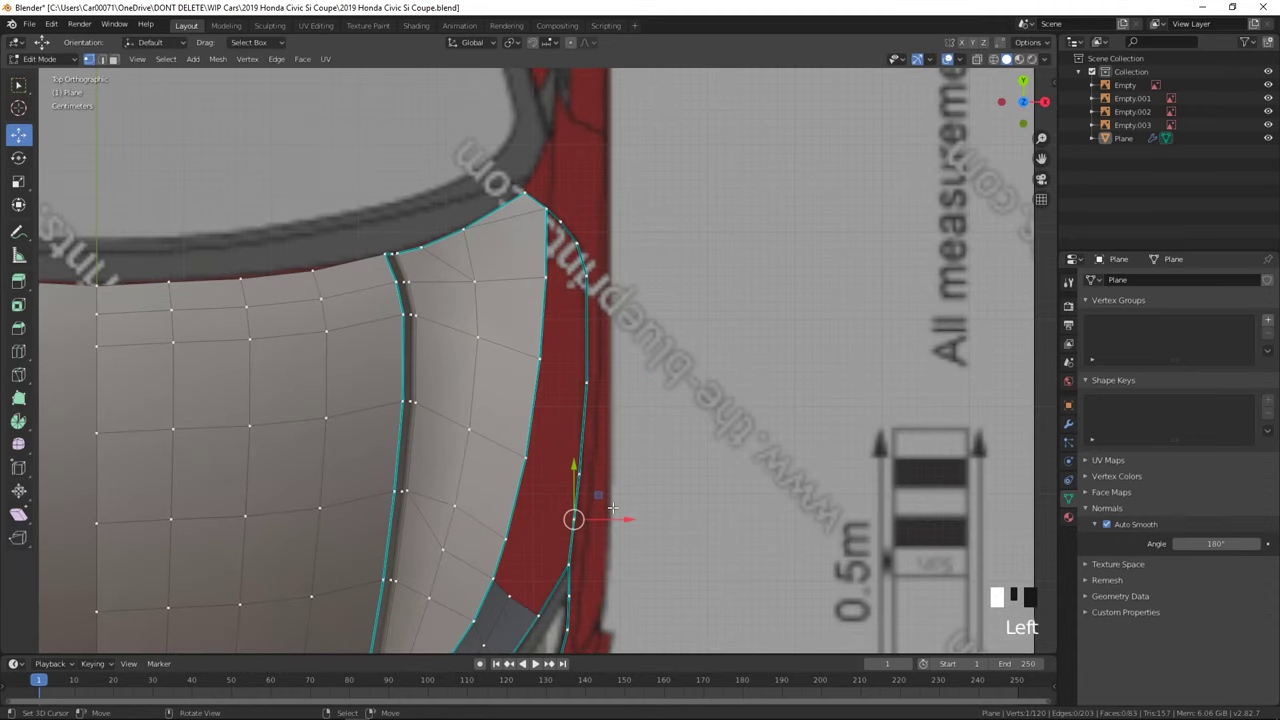
pyautogui.moveTo(599, 515); pyautogui.dragTo(601, 515)
pyautogui.rightClick(583, 477)
# - Examine the hood and fender line from several angles, and check the reference photo and front blueprint
pyautogui.press('Tab')
pyautogui.scroll(-4, 620, 480)
pyautogui.moveTo(625, 490); pyautogui.dragTo(693, 470, button='middle')
pyautogui.press('a')
pyautogui.press('a')
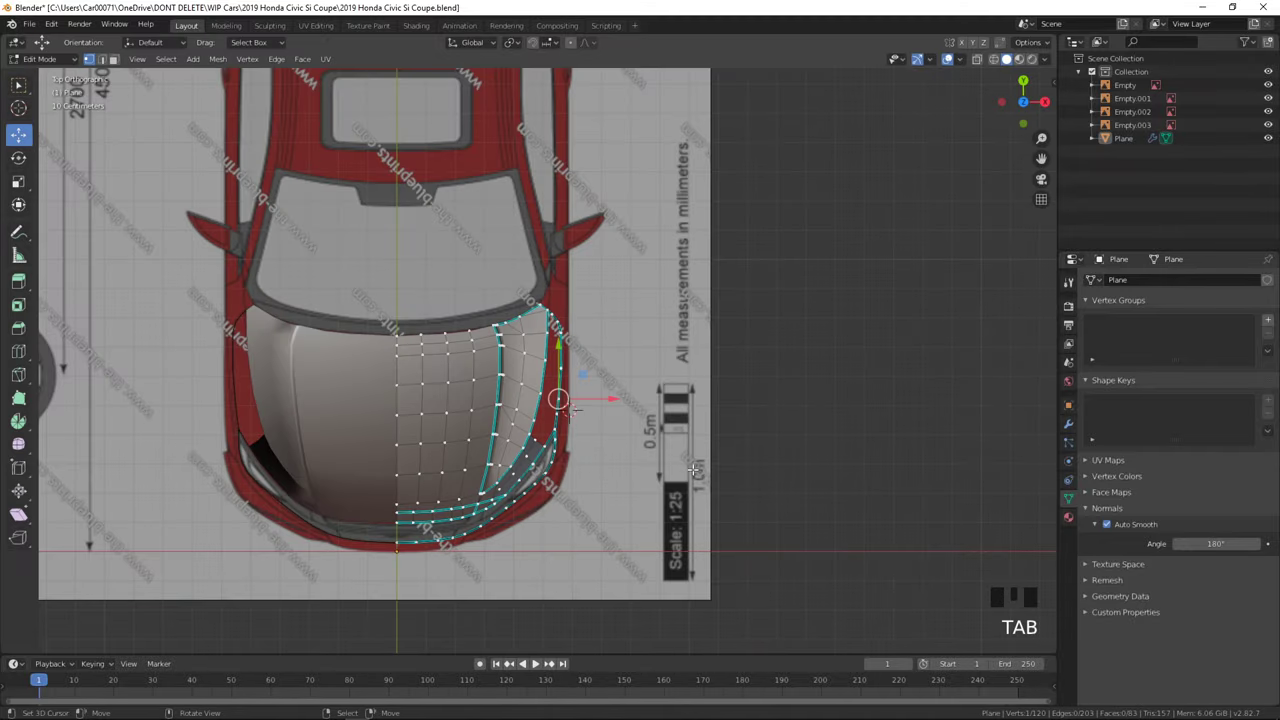
pyautogui.keyDown('shift'); pyautogui.moveTo(601, 575); pyautogui.dragTo(601, 490, button='middle'); pyautogui.keyUp('shift')
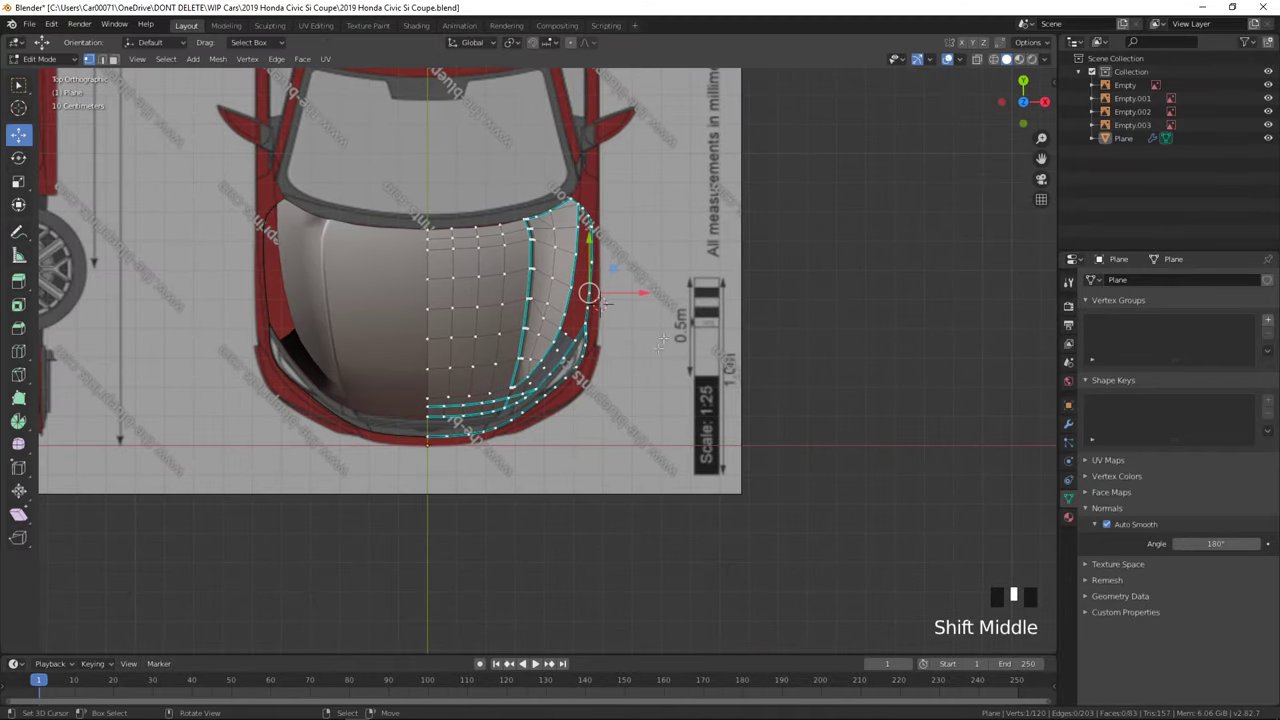
pyautogui.scroll(3, 601, 490)
pyautogui.hotkey('alt', 'Tab')
pyautogui.hotkey('alt', 'Tab')
pyautogui.press('KP_1')
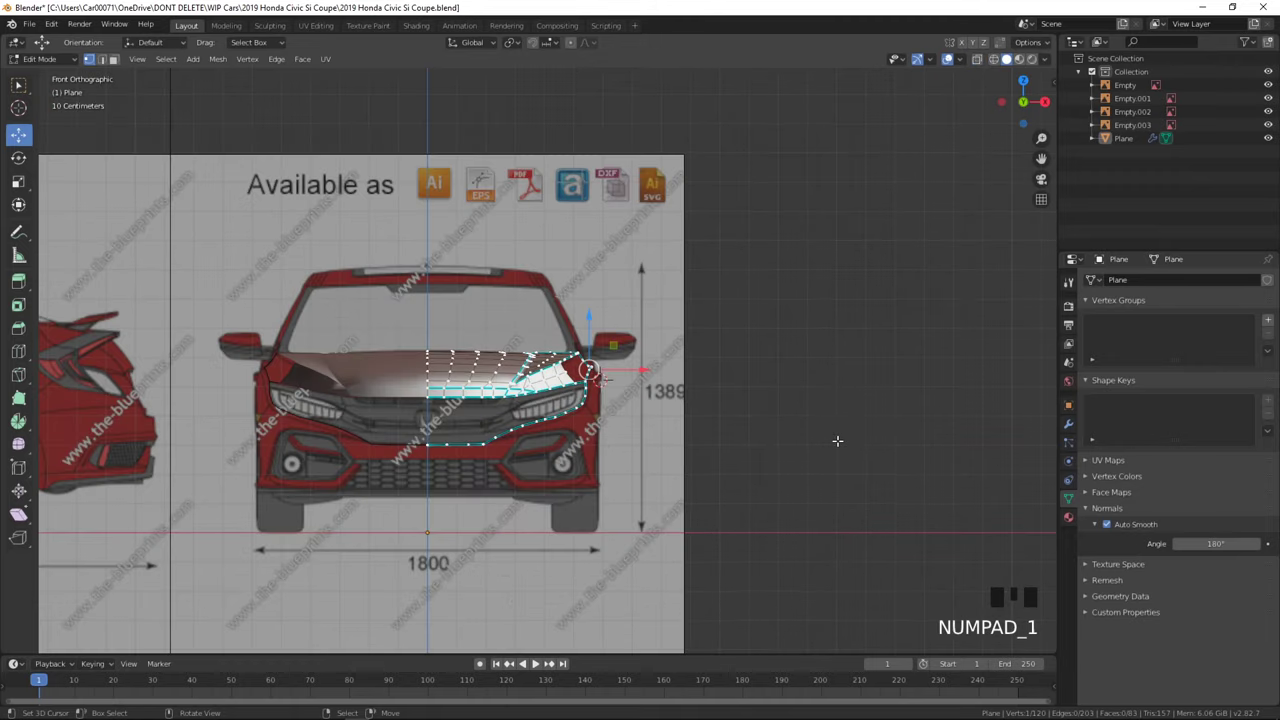
# - Delete the faces between the hood's front edge and the narrow strip above the grille
pyautogui.scroll(8, 735, 490)
pyautogui.keyDown('shift'); pyautogui.moveTo(333, 447); pyautogui.dragTo(703, 467, button='middle'); pyautogui.keyUp('shift')
pyautogui.click(669, 471)
pyautogui.keyDown('ctrl'); pyautogui.click(401, 467); pyautogui.keyUp('ctrl')
pyautogui.press('Delete')
# - Connect the hood to the front strip with an edge at the centre line, add a vertex midway along it, and adjust that vertex's position
pyautogui.click(372, 452)
pyautogui.rightClick(401, 425)
pyautogui.press('f')
pyautogui.hotkey('ctrl', 'r')
pyautogui.doubleClick(412, 477)
pyautogui.moveTo(457, 473); pyautogui.dragTo(335, 470, button='middle')
pyautogui.moveTo(388, 408); pyautogui.dragTo(388, 405)
# - Select the centre-line edges across the gap and the vertex at the hood's outer front corner
pyautogui.rightClick(475, 424)
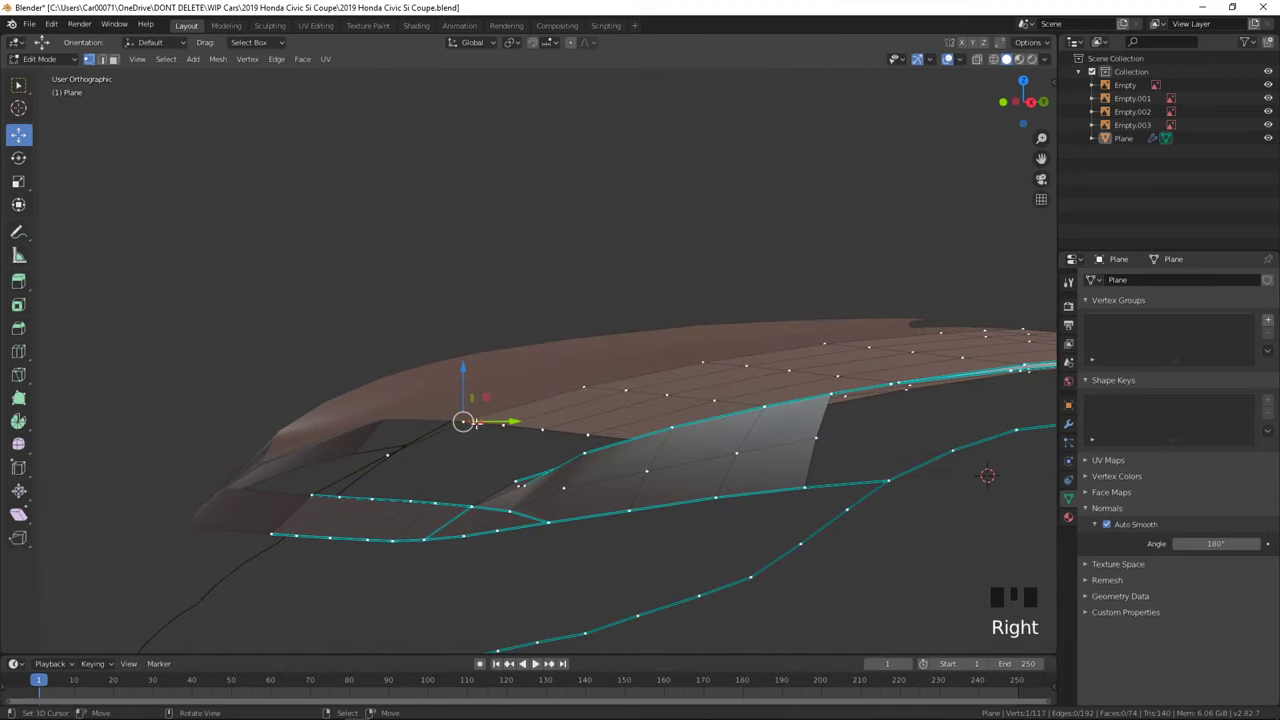
pyautogui.moveTo(477, 422); pyautogui.dragTo(485, 560, button='middle')
pyautogui.keyDown('ctrl'); pyautogui.rightClick(487, 565); pyautogui.keyUp('ctrl')
pyautogui.keyDown('shift'); pyautogui.rightClick(737, 500); pyautogui.keyUp('shift')
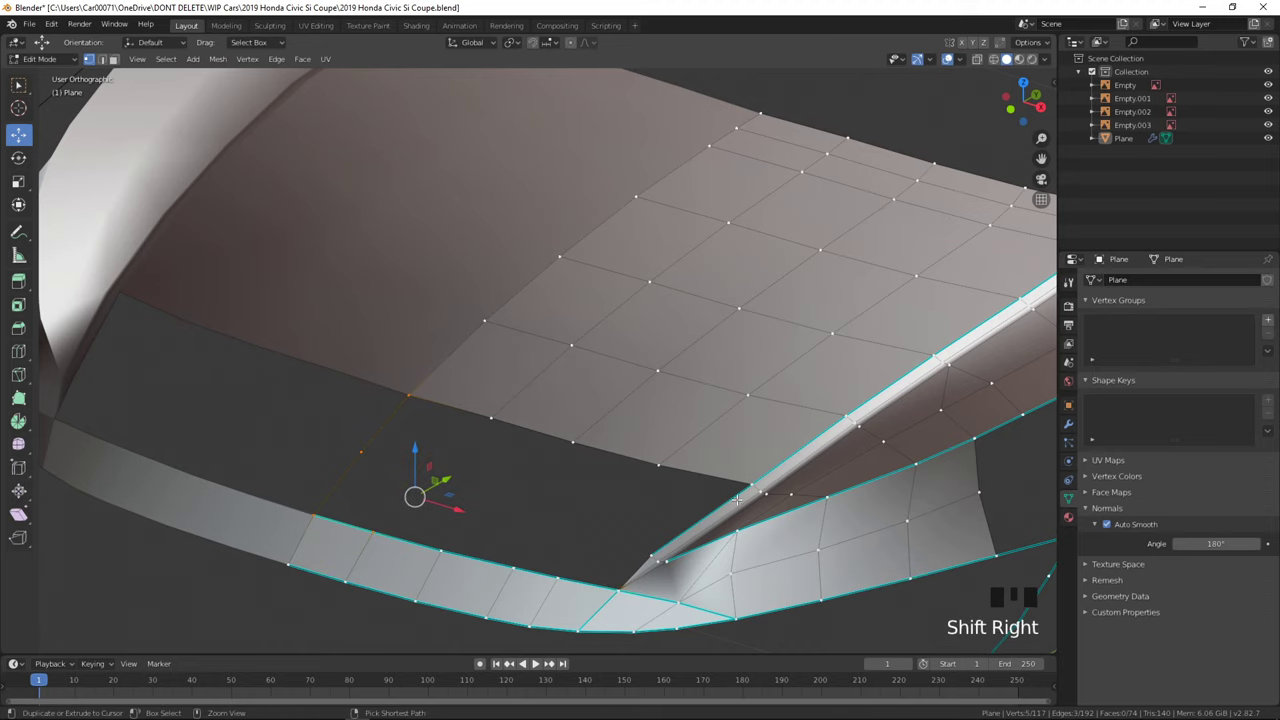
# - Dissolve a surplus cross edge near the middle of the front strip in the top view
pyautogui.moveTo(588, 546); pyautogui.dragTo(667, 508, button='middle')
pyautogui.scroll(-2, 667, 508)
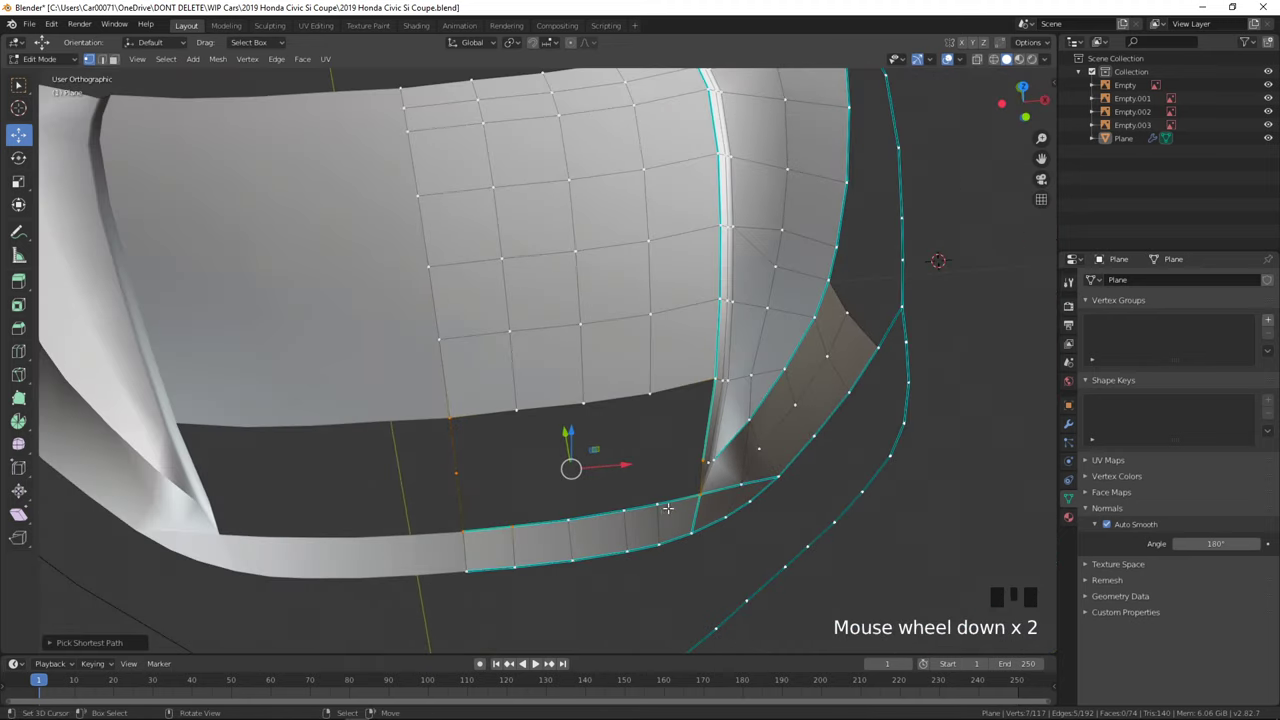
pyautogui.press('KP_7')
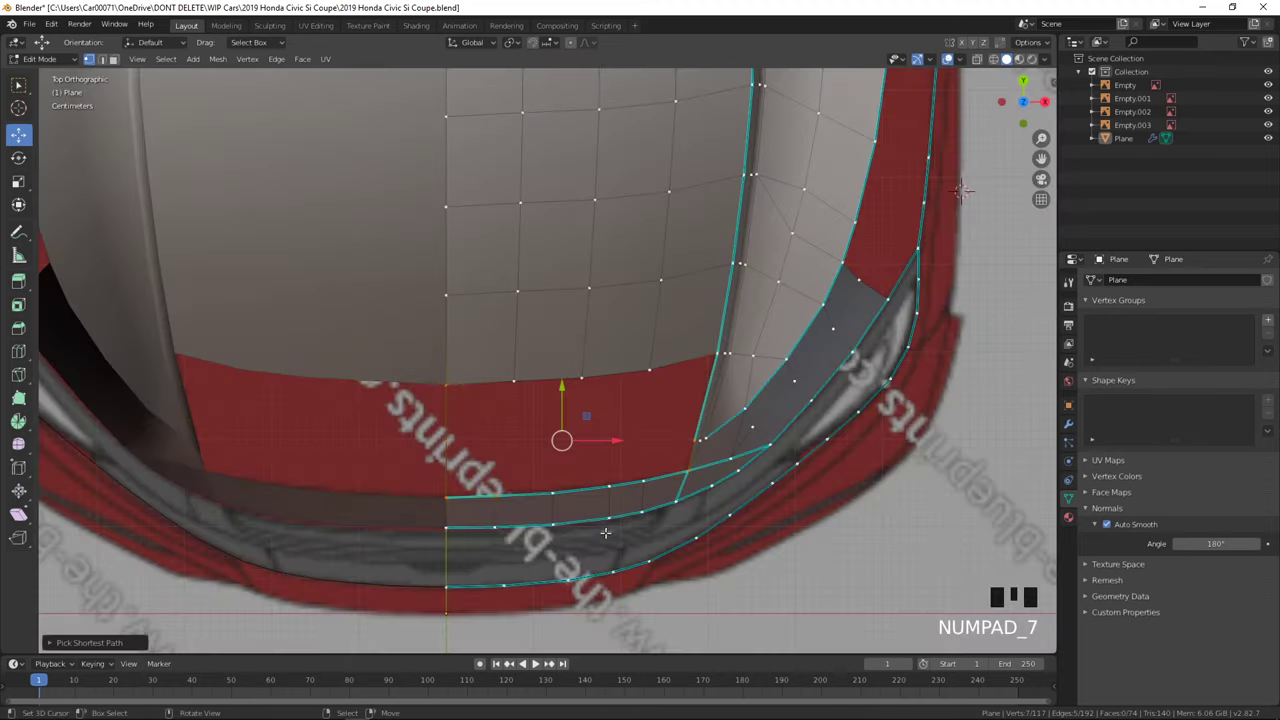
pyautogui.rightClick(550, 492)
pyautogui.press('g')
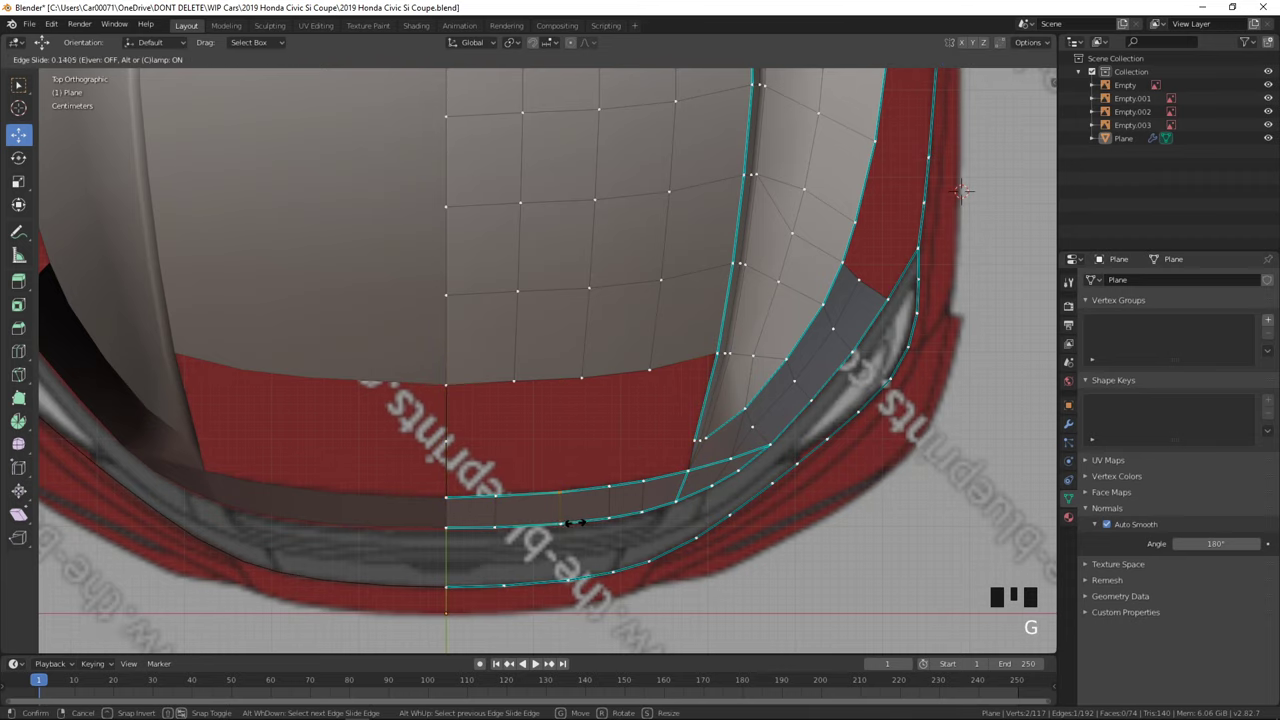
pyautogui.click(572, 523)
pyautogui.press('Delete')
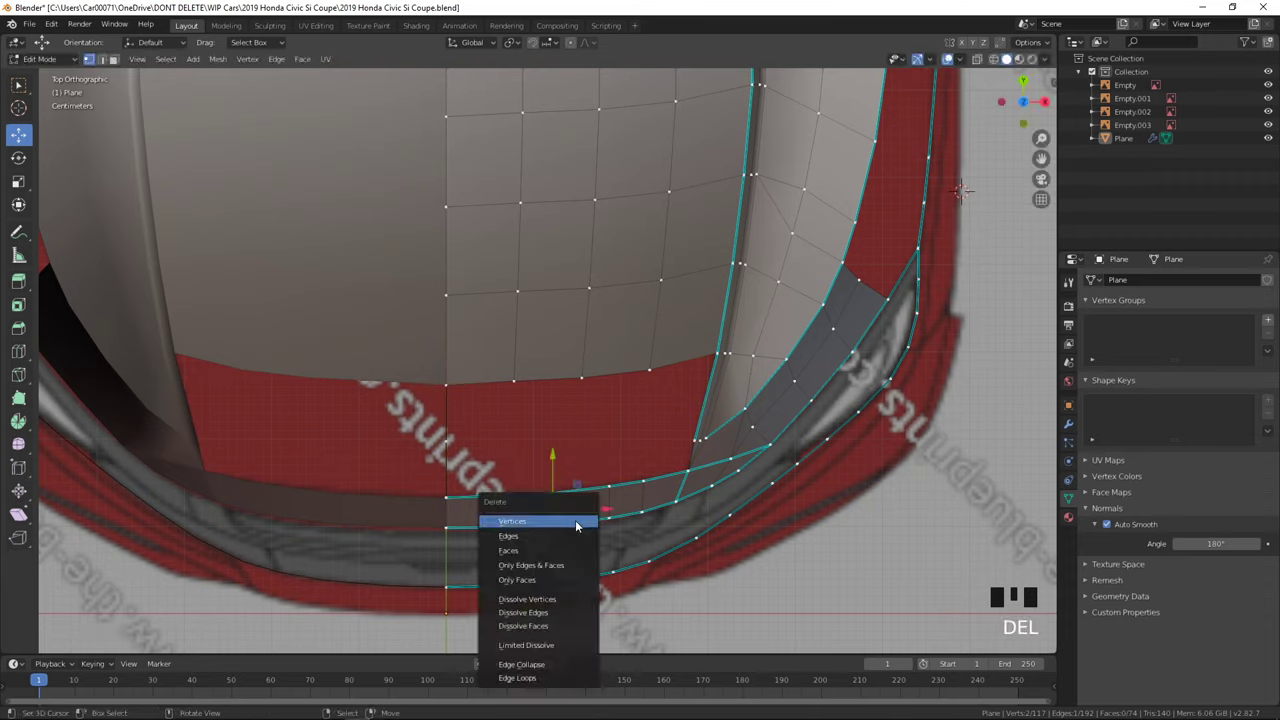
pyautogui.click(549, 600)
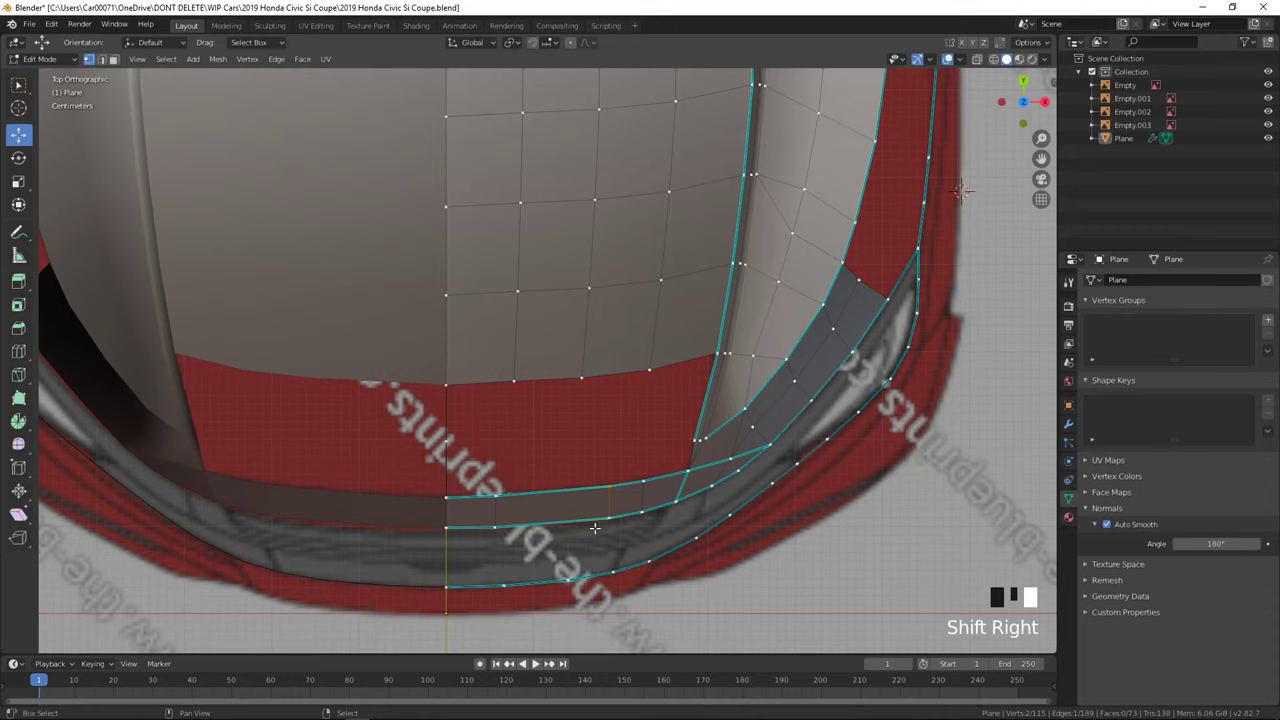
# - Slide the remaining cross edges of the front strip toward the centreline to even out their spacing
pyautogui.press('g')
pyautogui.press('g')
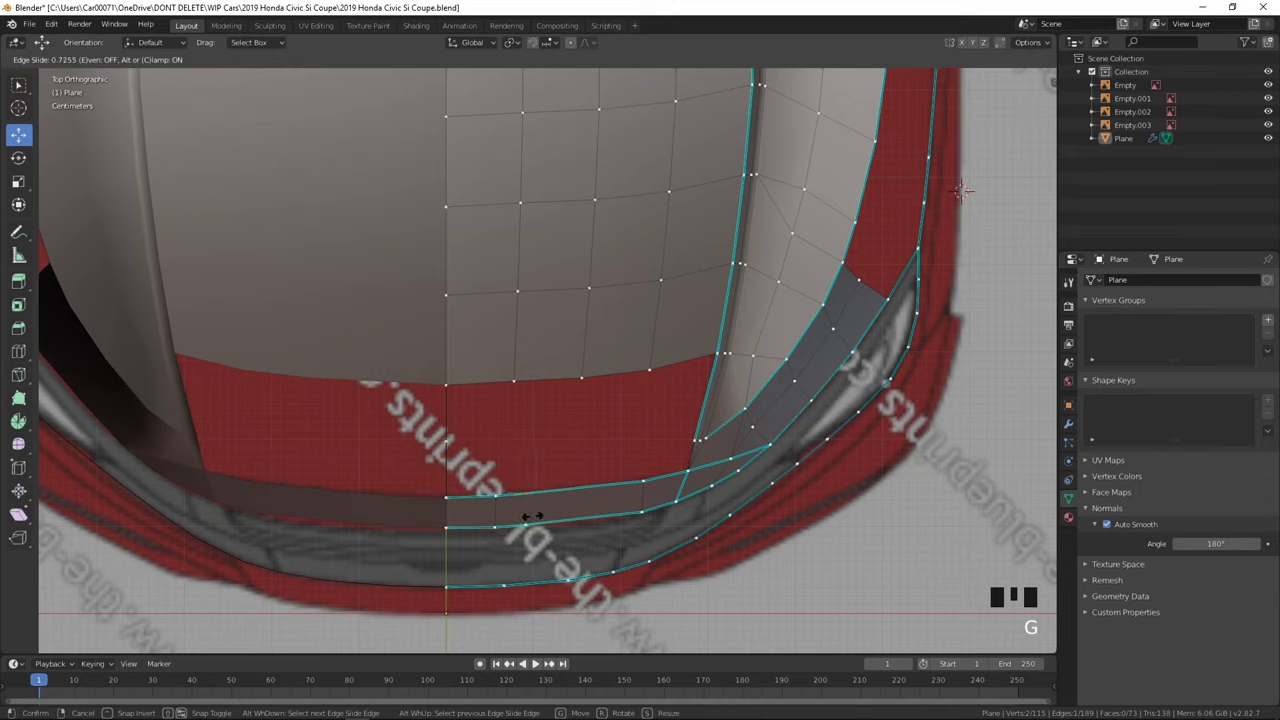
pyautogui.click(592, 516)
pyautogui.press('g')
pyautogui.press('g')
pyautogui.click(554, 515)
pyautogui.click(503, 519)
pyautogui.press('g')
pyautogui.press('g')
pyautogui.click(524, 529)
# - Fill the gap between the hood's front edge and the front strip with faces, using the centreline and side crease edges as rails
pyautogui.rightClick(450, 388)
pyautogui.keyDown('ctrl'); pyautogui.rightClick(454, 490); pyautogui.keyUp('ctrl')
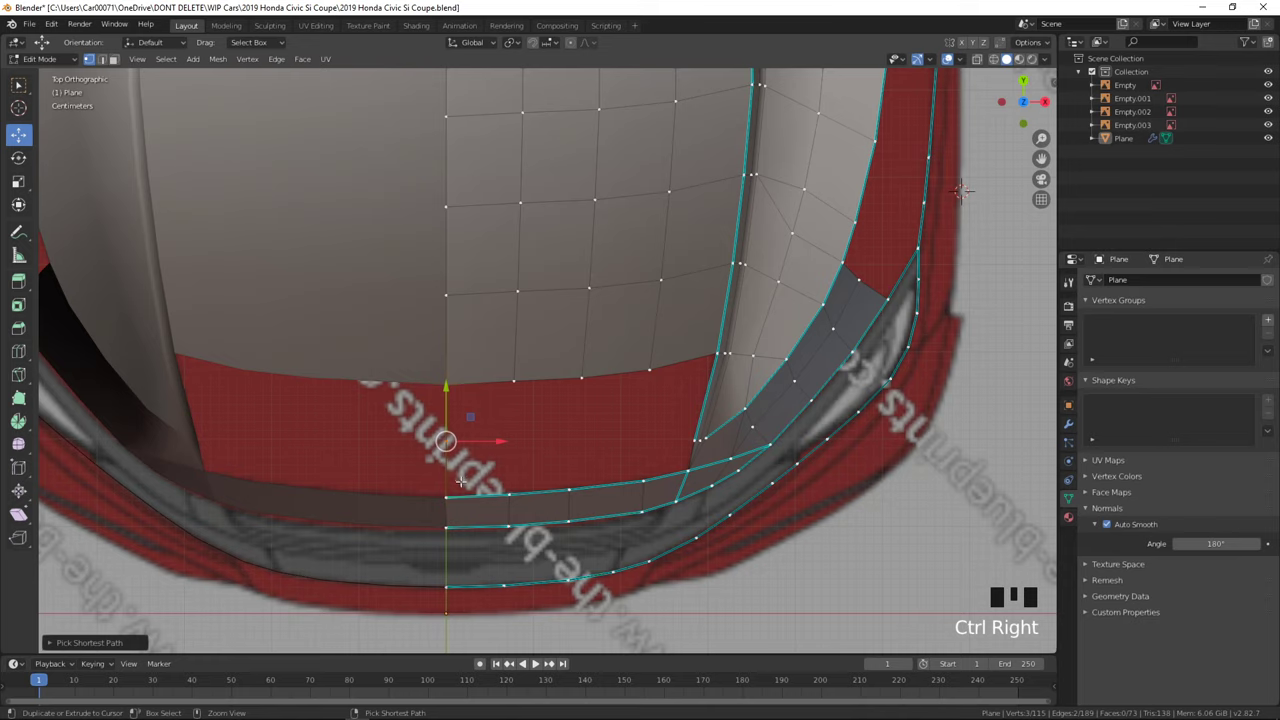
pyautogui.keyDown('shift'); pyautogui.rightClick(680, 470); pyautogui.keyUp('shift')
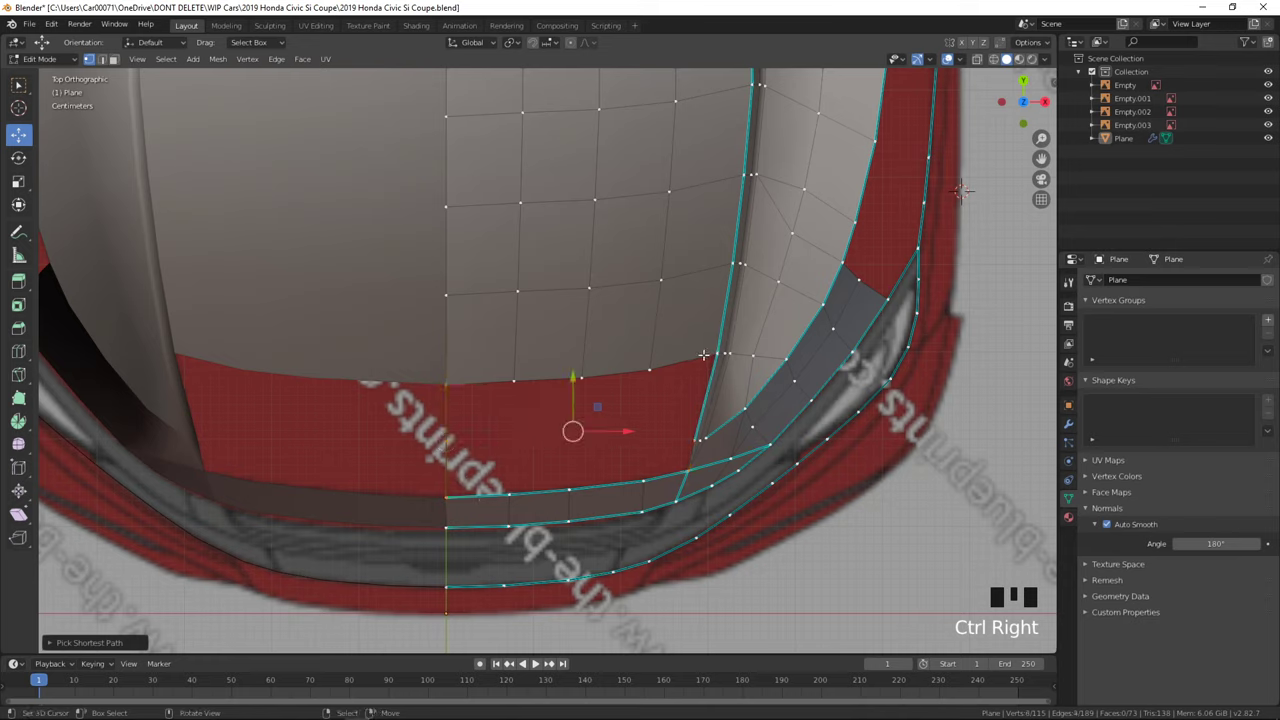
pyautogui.press('space')
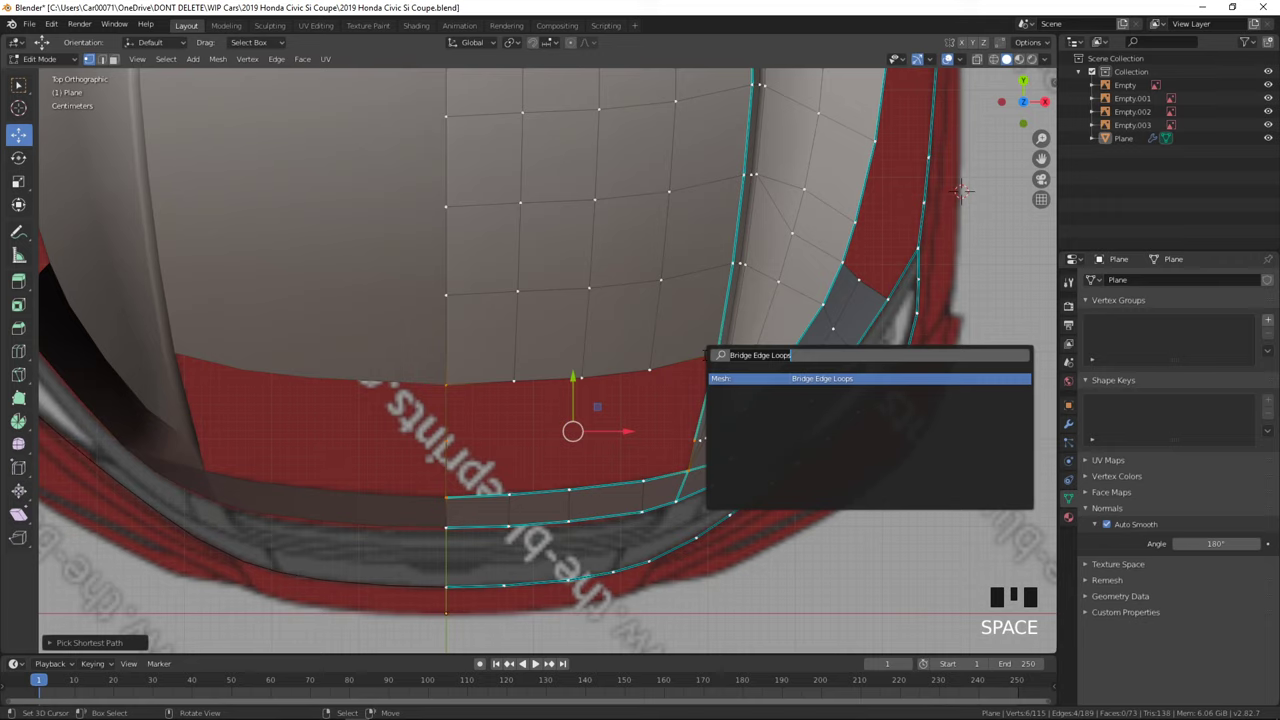
pyautogui.press('Return')
pyautogui.press('Tab')
pyautogui.moveTo(718, 233); pyautogui.dragTo(651, 442, button='middle')
pyautogui.press('a')
pyautogui.press('a')
pyautogui.press('a')
pyautogui.press('KP_7')
# - Mark the short edge joining the hood crease to the front strip's corner as sharp
pyautogui.press('Tab')
pyautogui.hotkey('alt', 'z')
pyautogui.keyDown('shift'); pyautogui.moveTo(610, 493); pyautogui.dragTo(460, 451, button='middle'); pyautogui.keyUp('shift')
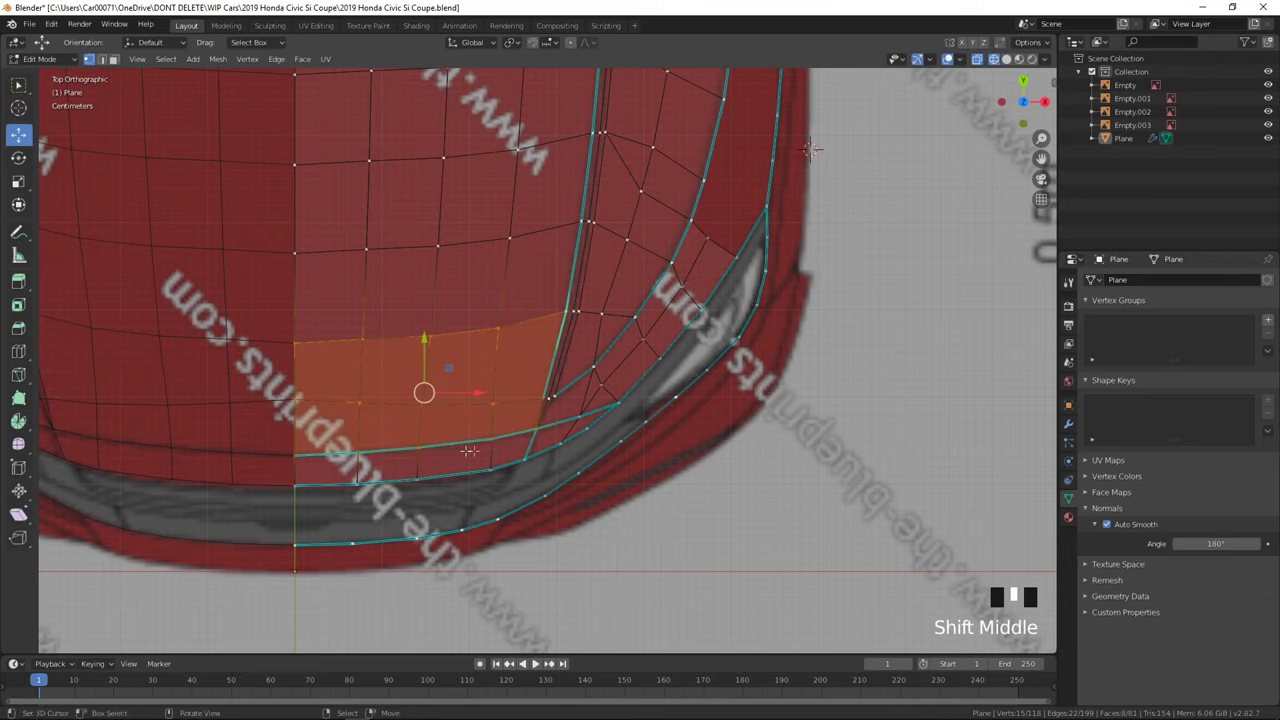
pyautogui.scroll(5, 458, 450)
pyautogui.rightClick(528, 460)
pyautogui.hotkey('ctrl', 'e')
pyautogui.click(535, 486)
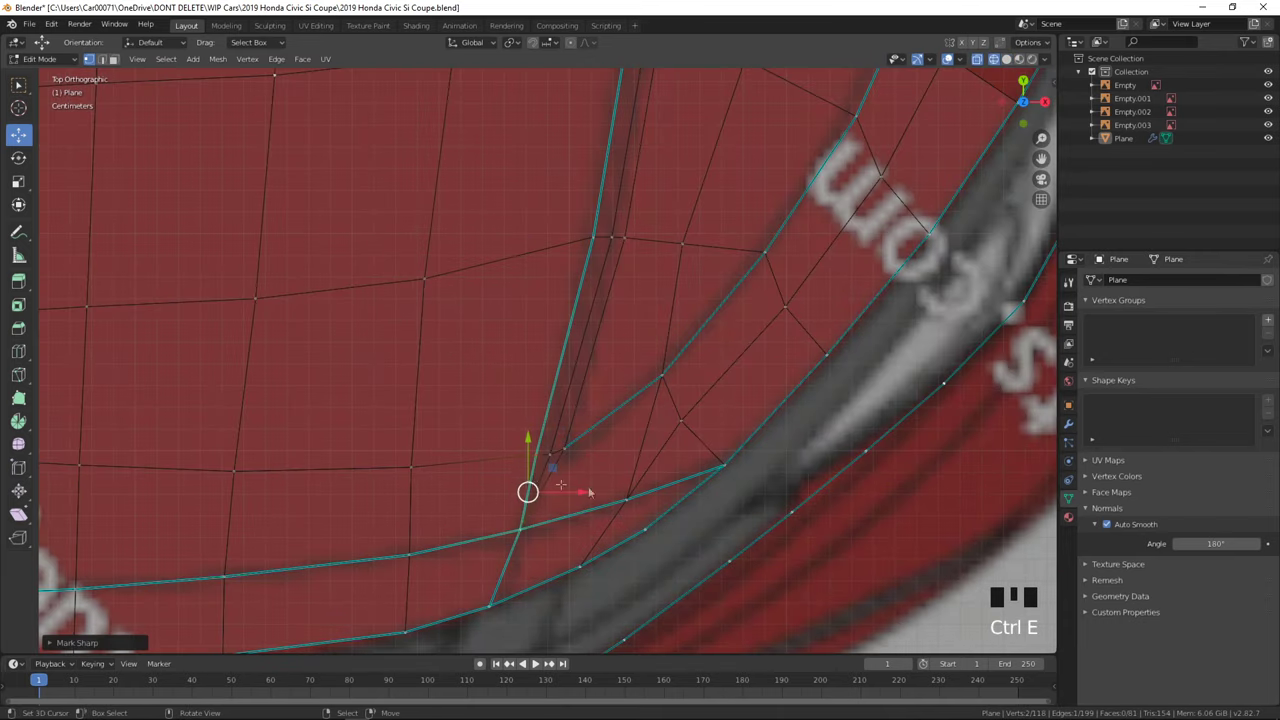
# - Move the vertex at the front tip of the hood crease slightly outward along the X axis
pyautogui.rightClick(564, 462)
pyautogui.rightClick(566, 456)
pyautogui.rightClick(566, 456)
pyautogui.rightClick(567, 456)
pyautogui.moveTo(567, 456); pyautogui.dragTo(598, 456)
# - Check the filled hood surface in Object Mode and save the file
pyautogui.press('z')
pyautogui.press('Tab')
pyautogui.moveTo(729, 497)
pyautogui.mouseDown(button='middle')
pyautogui.moveTo(689, 438)
pyautogui.moveTo(719, 518)
pyautogui.mouseUp(button='middle')
pyautogui.scroll(-1, 692, 455)
pyautogui.scroll(-2, 729, 540)
pyautogui.moveTo(750, 614)
pyautogui.mouseDown(button='middle')
pyautogui.moveTo(641, 553)
pyautogui.moveTo(786, 549)
pyautogui.moveTo(620, 509)
pyautogui.moveTo(474, 537)
pyautogui.moveTo(515, 546)
pyautogui.moveTo(608, 531)
pyautogui.mouseUp(button='middle')
pyautogui.hotkey('ctrl', 's')
# - Delete the inner vertex of the panel above the headlight, near the crease tip, and compare with the reference photo in the browser
pyautogui.press('z')
pyautogui.press('shift+KP_1')
pyautogui.press('Tab')
pyautogui.scroll(2, 661, 484)
pyautogui.press('Delete')
pyautogui.click(628, 418)
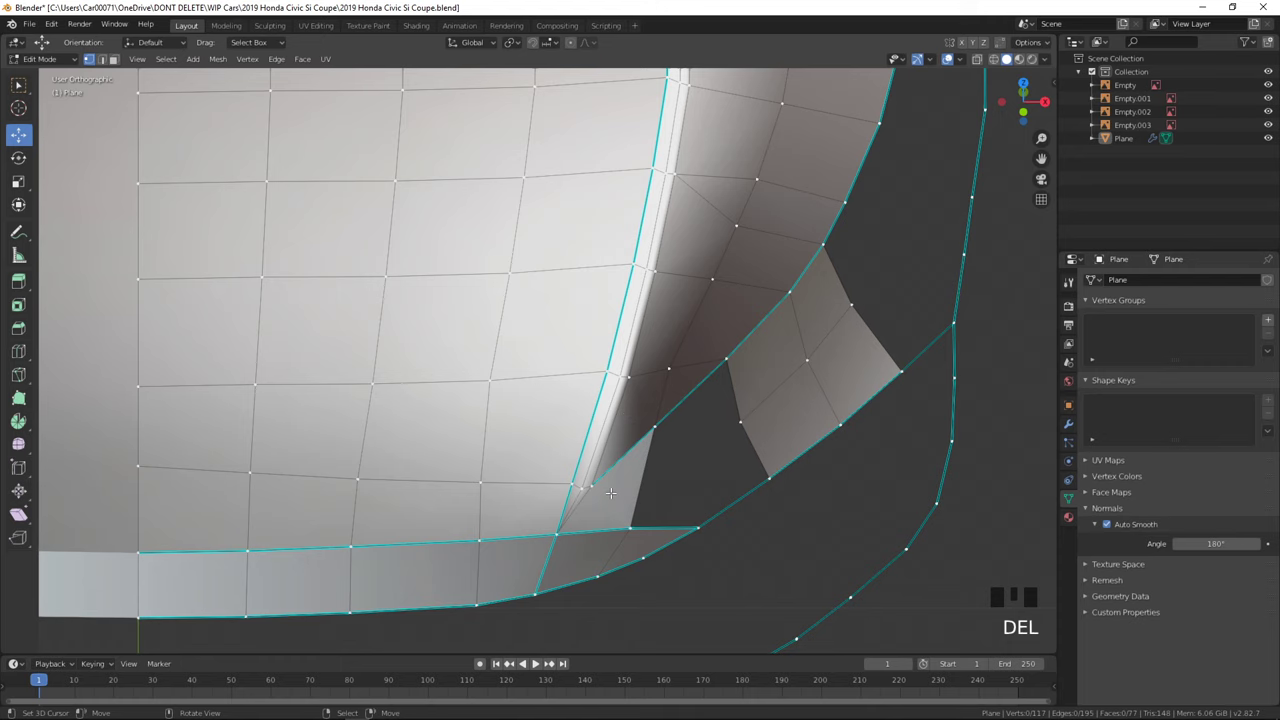
pyautogui.hotkey('alt', 'Tab')
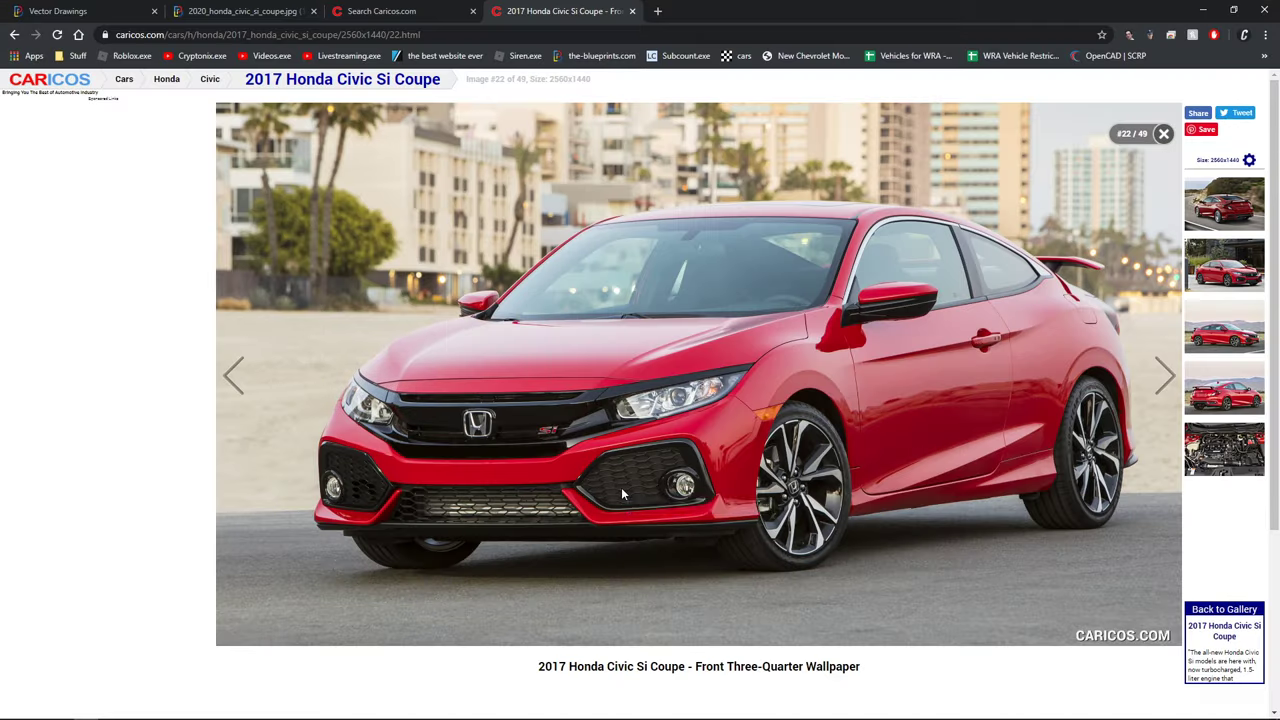
pyautogui.hotkey('alt', 'Tab')
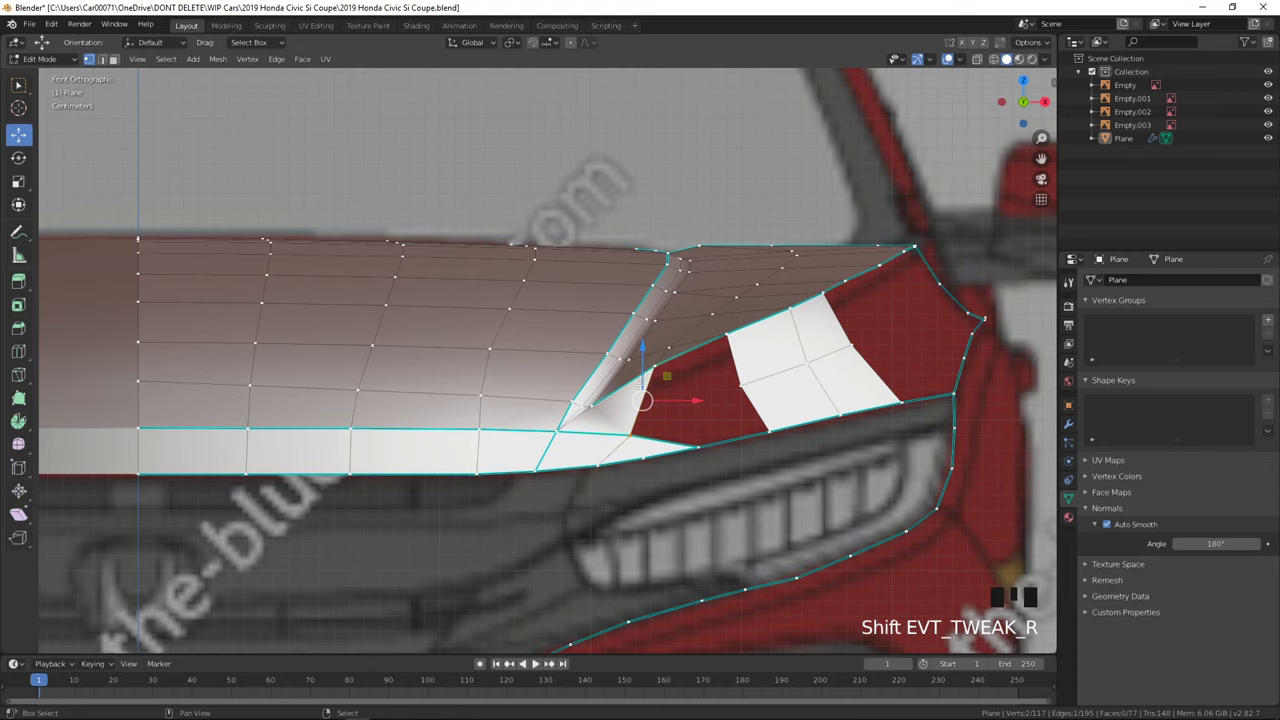
# - Knife-cut the small face beside the crease tip and bridge it to the panel above the headlight
pyautogui.scroll(1, 646, 381)
pyautogui.press('k')
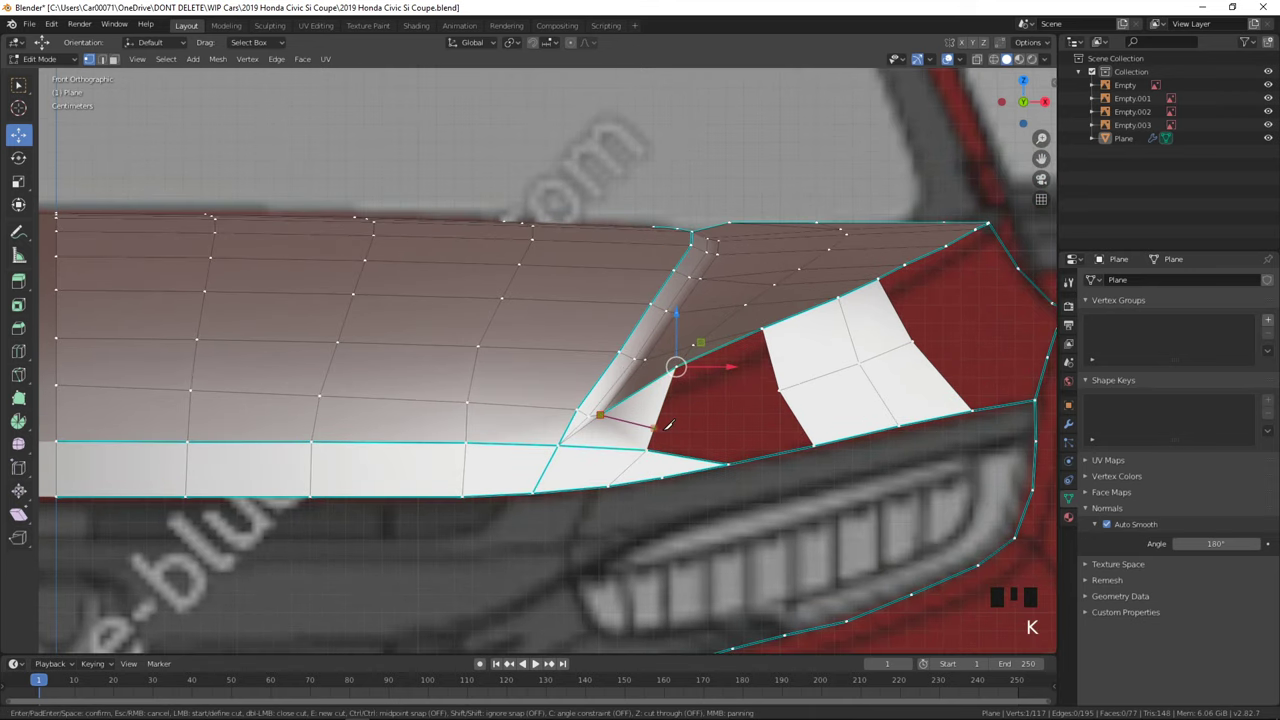
pyautogui.rightClick(662, 414)
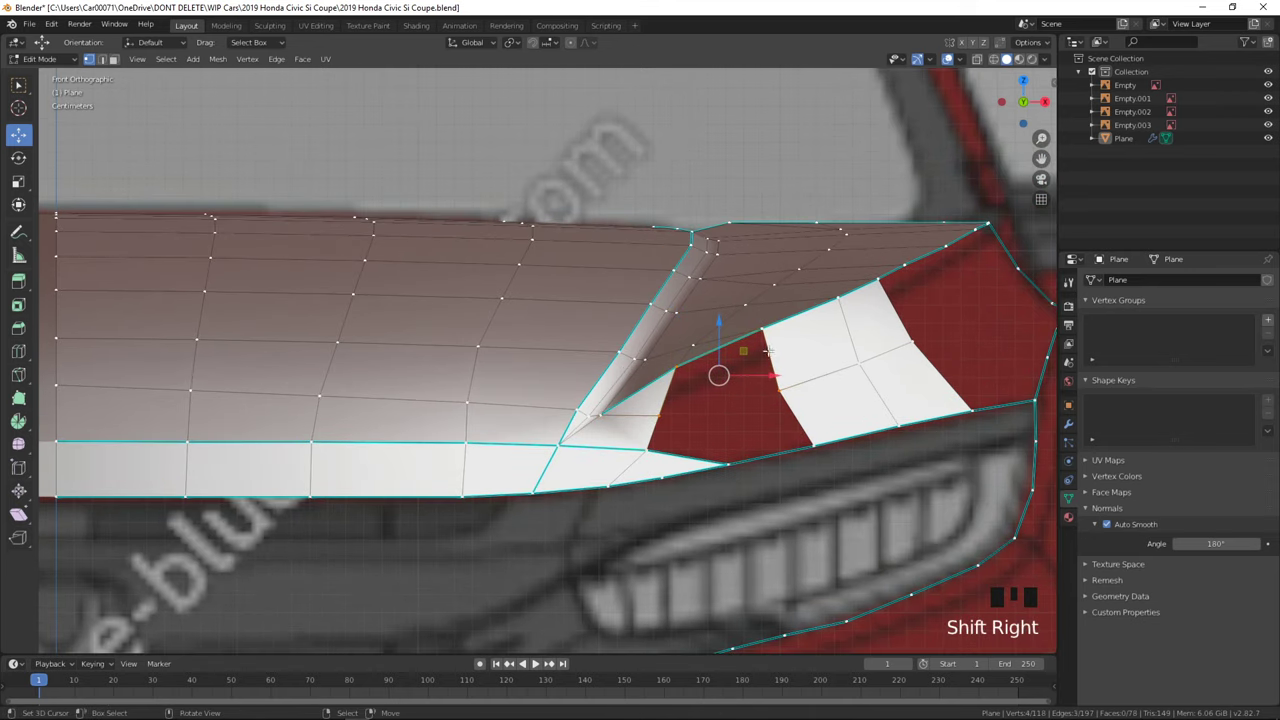
pyautogui.moveTo(768, 350); pyautogui.dragTo(668, 453, button='middle')
pyautogui.hotkey('ctrl', 'z')
pyautogui.hotkey('ctrl', 'z')
pyautogui.hotkey('ctrl', 'z')
pyautogui.scroll(-1, 668, 453)
# - Knife-cut from the hood's side face across its lower edge into the bridging face above the headlight
pyautogui.press('k')
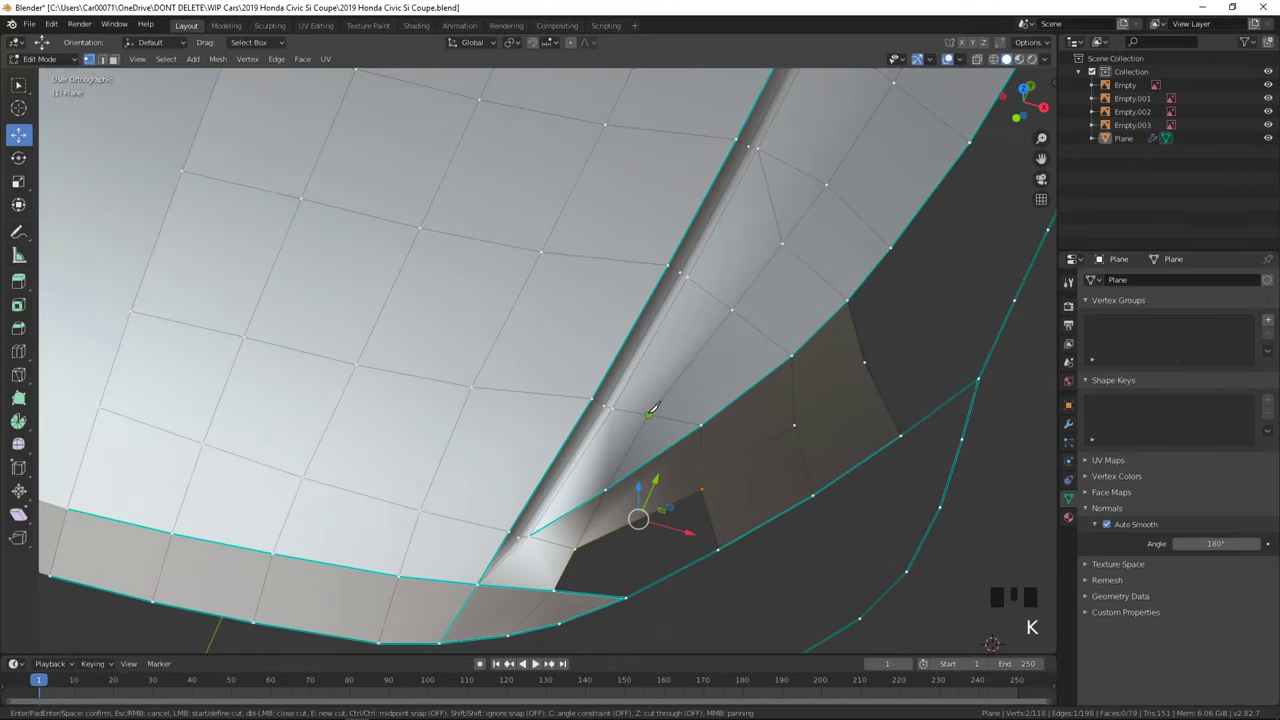
pyautogui.click(657, 511)
pyautogui.press('Return')
pyautogui.moveTo(659, 507); pyautogui.dragTo(694, 460, button='middle')
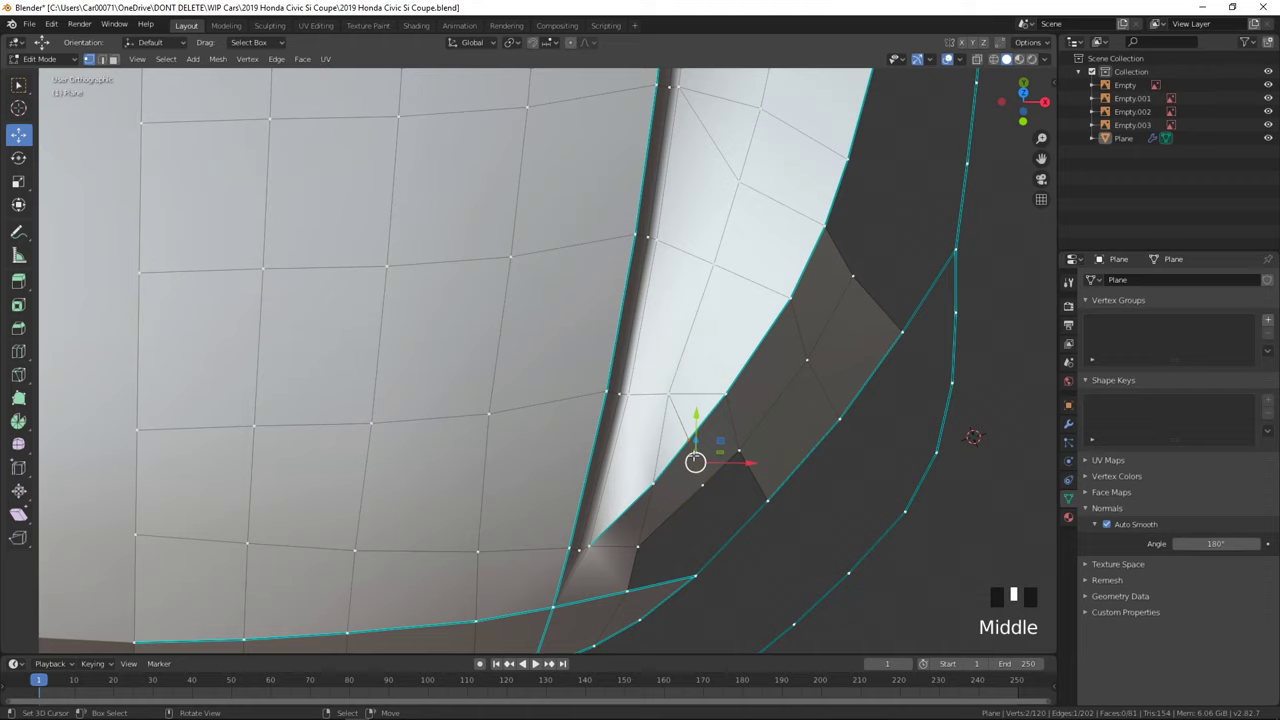
# - Fill the remaining openings between the bridging faces and the headlight line
pyautogui.click(637, 546)
pyautogui.press('f')
pyautogui.rightClick(711, 506)
pyautogui.keyDown('shift'); pyautogui.rightClick(708, 568); pyautogui.keyUp('shift')
pyautogui.press('f')
pyautogui.press('Tab')
pyautogui.scroll(1, 734, 560)
pyautogui.moveTo(734, 560); pyautogui.dragTo(648, 488, button='middle')
# - Reposition the new vertex on the hood's side edge to follow the front blueprint
pyautogui.press('KP_1')
pyautogui.press('Tab')
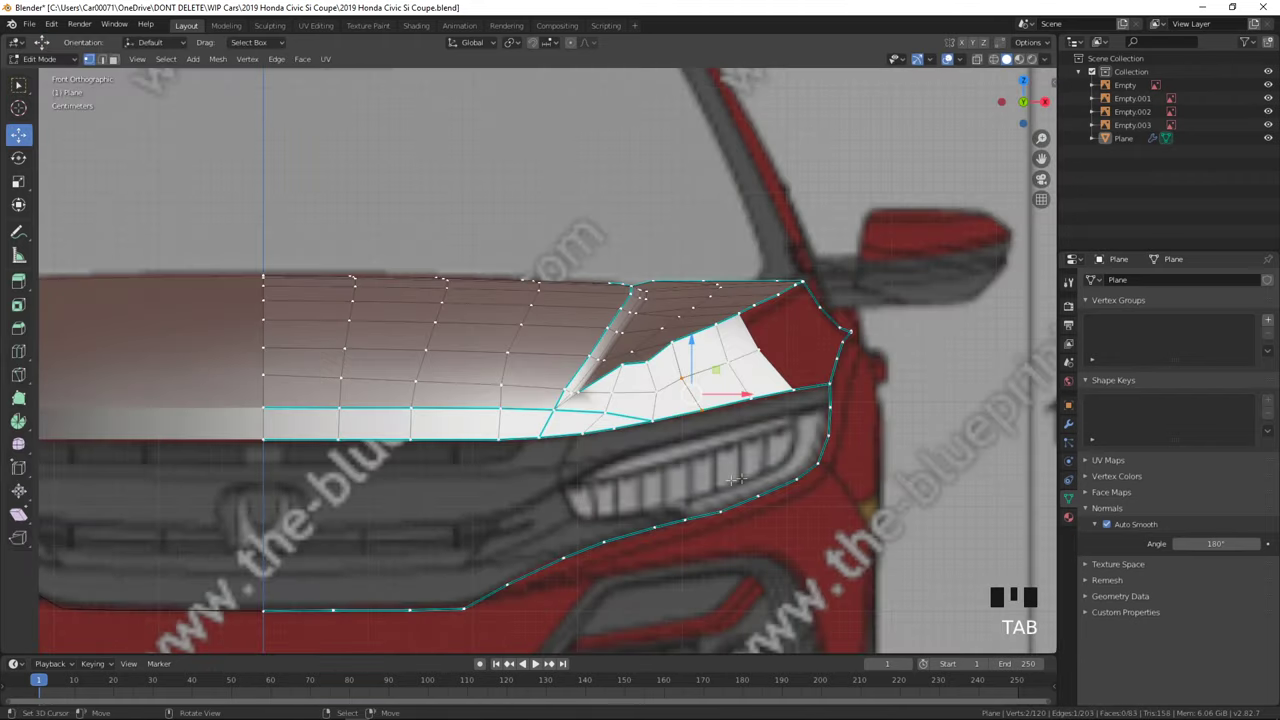
pyautogui.scroll(3, 676, 396)
pyautogui.rightClick(717, 357)
pyautogui.moveTo(721, 307); pyautogui.dragTo(729, 293)
pyautogui.moveTo(729, 293); pyautogui.dragTo(790, 388, button='middle')
pyautogui.moveTo(764, 267); pyautogui.dragTo(767, 264)
pyautogui.press('Tab')
pyautogui.moveTo(849, 337)
pyautogui.mouseDown(button='middle')
pyautogui.moveTo(772, 371)
pyautogui.moveTo(822, 411)
pyautogui.moveTo(817, 437)
pyautogui.moveTo(611, 516)
pyautogui.mouseUp(button='middle')
# - Examine the hood and headlight panel's reflections in Material Preview from several angles
pyautogui.press('a')
pyautogui.press('KP_1')
pyautogui.press('Tab')
pyautogui.press('Tab')
pyautogui.scroll(-4, 611, 516)
pyautogui.press('z')
pyautogui.click(637, 646)
pyautogui.moveTo(637, 646); pyautogui.dragTo(751, 581, button='middle')
pyautogui.press('z')
pyautogui.click(842, 556)
# - Adjust the inner vertices of the panel above the headlight in the top wireframe view
pyautogui.press('KP_7')
pyautogui.press('Tab')
pyautogui.scroll(5, 777, 526)
pyautogui.keyDown('shift'); pyautogui.moveTo(777, 526); pyautogui.dragTo(722, 414, button='middle'); pyautogui.keyUp('shift')
pyautogui.press('z')
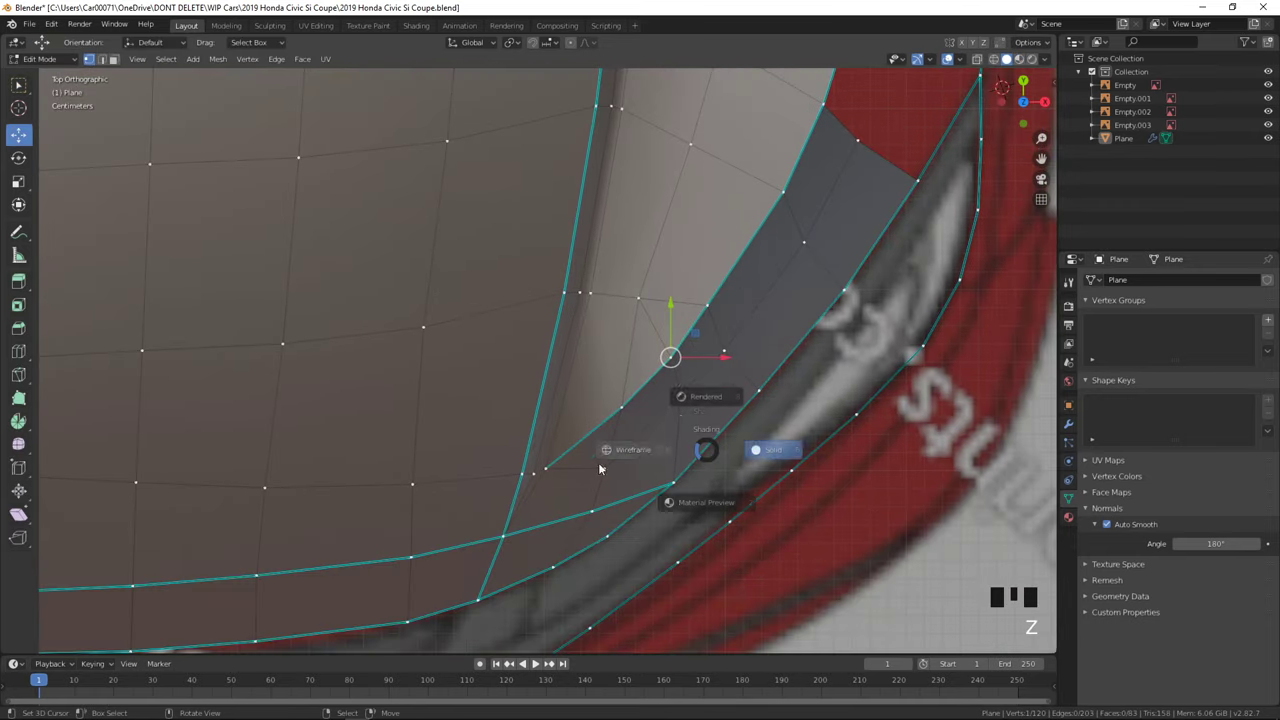
pyautogui.click(602, 468)
pyautogui.rightClick(672, 394)
pyautogui.keyDown('ctrl'); pyautogui.rightClick(617, 468); pyautogui.keyUp('ctrl')
pyautogui.press('g')
pyautogui.click(676, 416)
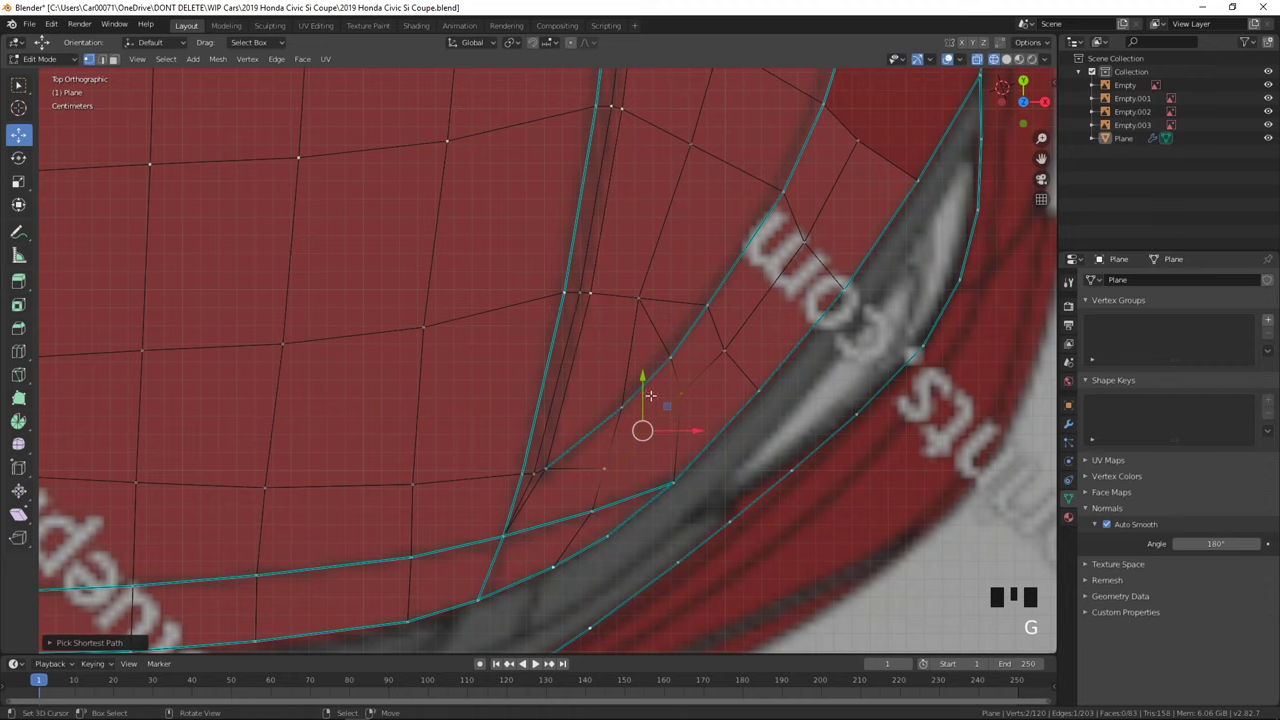
pyautogui.moveTo(649, 388); pyautogui.dragTo(654, 401)
pyautogui.moveTo(696, 441); pyautogui.dragTo(709, 440)
pyautogui.rightClick(726, 372)
pyautogui.moveTo(727, 299); pyautogui.dragTo(731, 320)
pyautogui.click(771, 365)
# - Examine the shading of the reshaped panel above the headlight from several angles
pyautogui.press('Tab')
pyautogui.moveTo(794, 478); pyautogui.dragTo(792, 427, button='middle')
pyautogui.press('z')
pyautogui.click(797, 556)
pyautogui.moveTo(797, 556)
pyautogui.mouseDown(button='middle')
pyautogui.moveTo(856, 530)
pyautogui.moveTo(820, 510)
pyautogui.moveTo(824, 538)
pyautogui.moveTo(712, 570)
pyautogui.mouseUp(button='middle')
pyautogui.press('Tab')
pyautogui.press('z')
pyautogui.scroll(-1, 712, 570)
pyautogui.press('Tab')
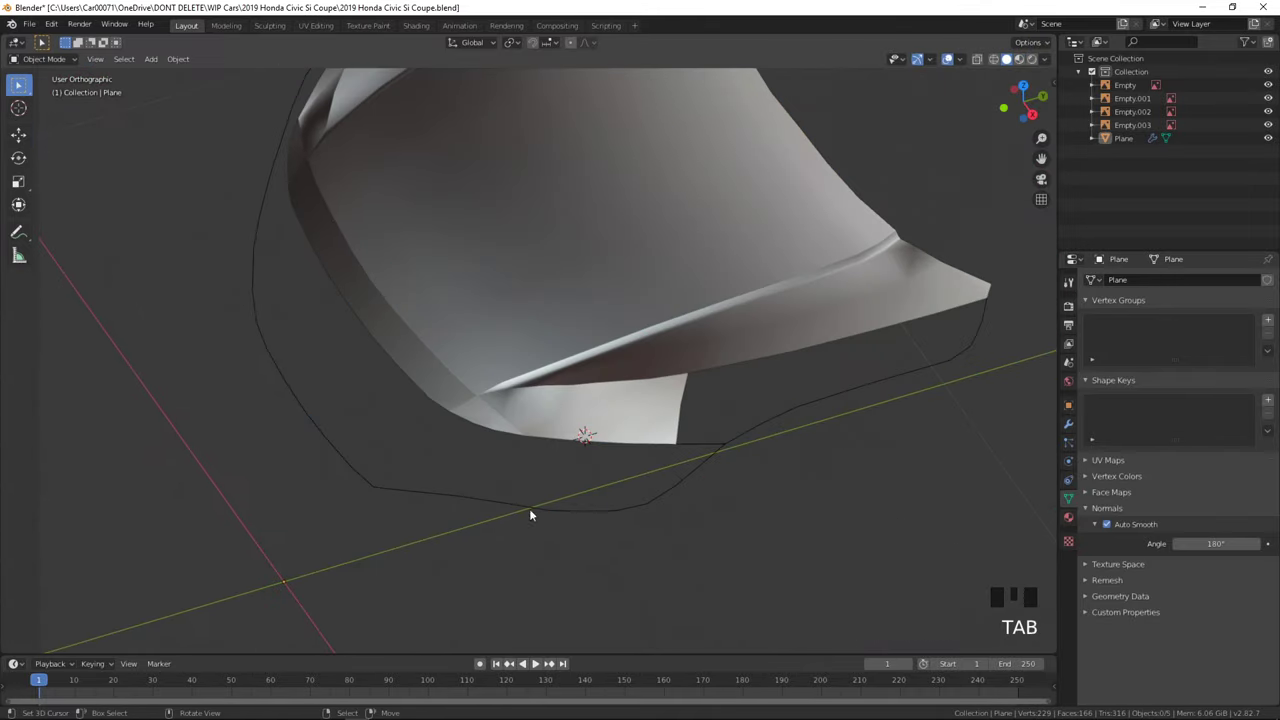
# - Delete the panel faces between the hood's side edge and the headlight line
pyautogui.press('Tab')
pyautogui.keyDown('ctrl'); pyautogui.rightClick(760, 440); pyautogui.keyUp('ctrl')
pyautogui.press('Delete')
pyautogui.click(775, 440)
# - Align a vertex on the hood's side edge with the blueprint line in the front wireframe view
pyautogui.press('KP_1')
pyautogui.press('Tab')
pyautogui.press('Tab')
pyautogui.scroll(4, 674, 406)
pyautogui.press('z')
pyautogui.click(660, 338)
pyautogui.rightClick(656, 350)
pyautogui.moveTo(657, 337); pyautogui.dragTo(660, 345)
pyautogui.moveTo(660, 345); pyautogui.dragTo(661, 348)
pyautogui.press('z')
pyautogui.press('Tab')
pyautogui.scroll(-4, 768, 402)
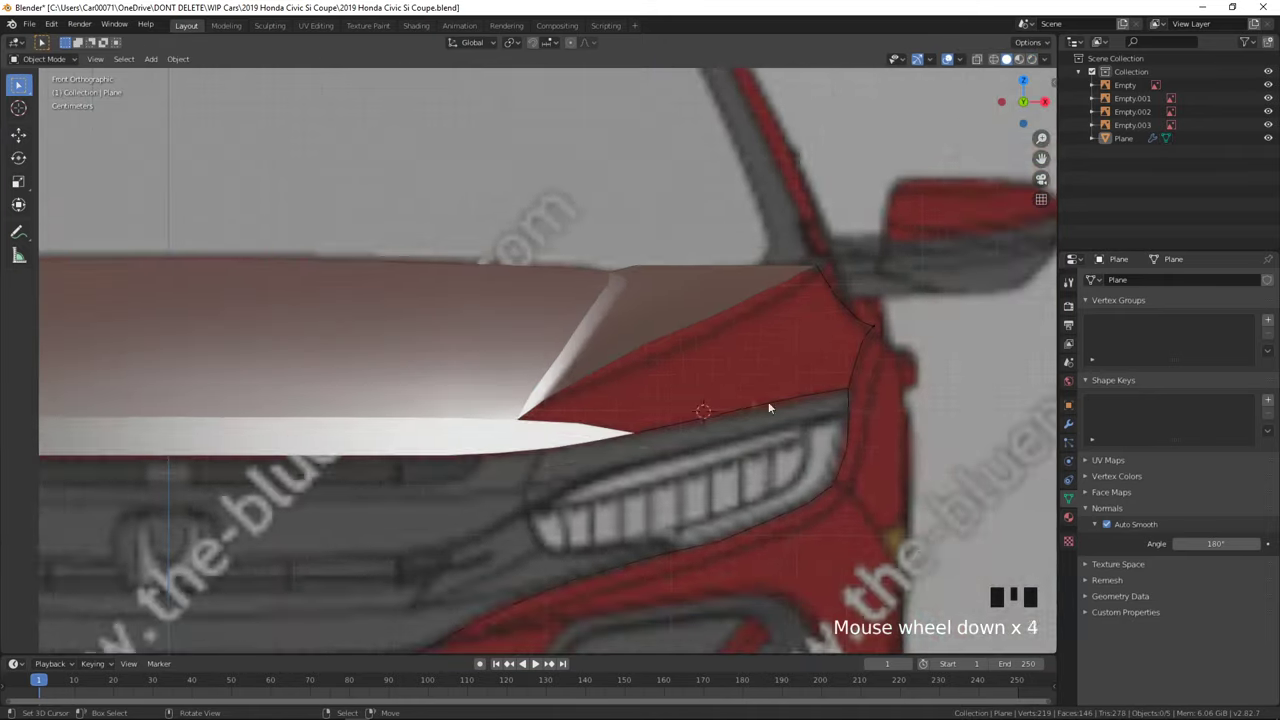
# - Check the hood in Material Preview and save the file
pyautogui.moveTo(768, 402); pyautogui.dragTo(808, 450, button='middle')
pyautogui.press('z')
pyautogui.moveTo(786, 557)
pyautogui.mouseDown(button='middle')
pyautogui.moveTo(749, 578)
pyautogui.moveTo(765, 504)
pyautogui.mouseUp(button='middle')
pyautogui.scroll(-4, 742, 578)
pyautogui.click(797, 541)
pyautogui.moveTo(636, 510)
pyautogui.keyDown('shift'); pyautogui.mouseDown(button='middle')
pyautogui.moveTo(780, 540)
pyautogui.moveTo(728, 541)
pyautogui.mouseUp(button='middle'); pyautogui.keyUp('shift')
pyautogui.hotkey('ctrl', 's')
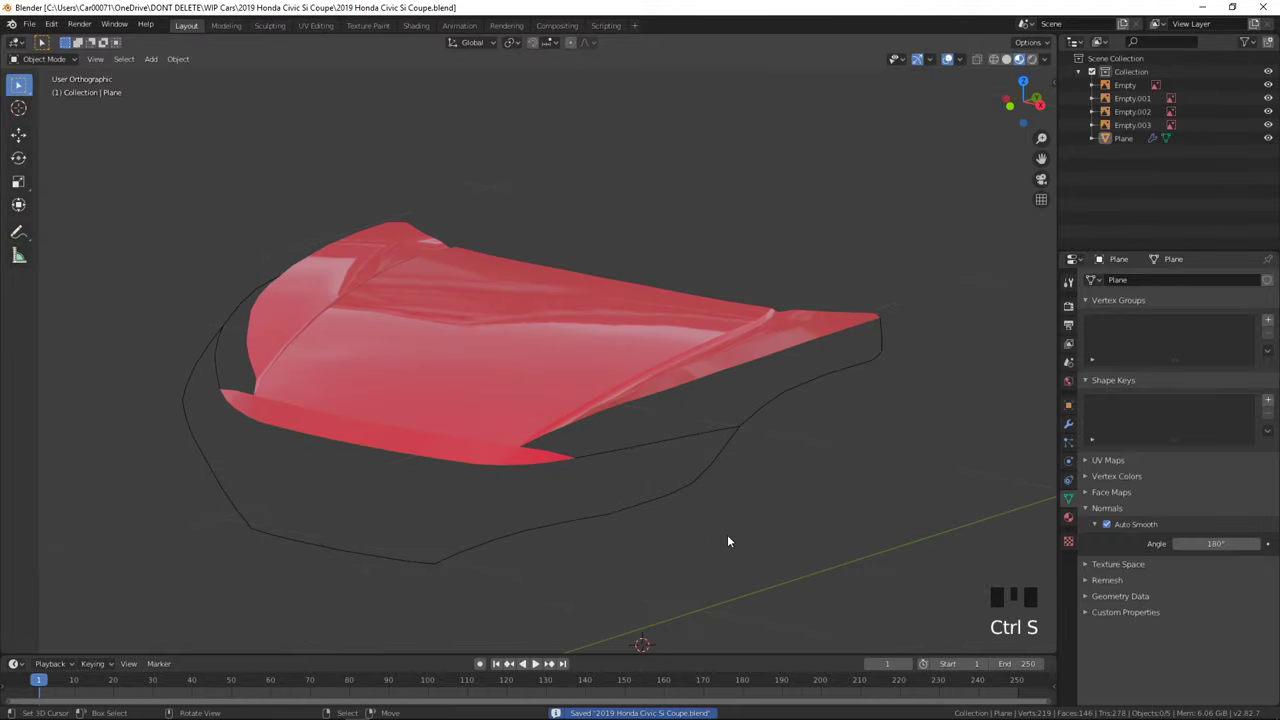
# - Examine the reference photos of the car's front for the seam between hood, front strip and headlight
pyautogui.press('z')
pyautogui.press('KP_1')
pyautogui.press('Tab')
pyautogui.scroll(4, 880, 520)
pyautogui.moveTo(1040, 471)
pyautogui.keyDown('shift'); pyautogui.mouseDown(button='middle')
pyautogui.moveTo(762, 471)
pyautogui.moveTo(780, 500)
pyautogui.mouseUp(button='middle'); pyautogui.keyUp('shift')
pyautogui.scroll(2, 762, 470)
pyautogui.hotkey('alt', 'Tab')
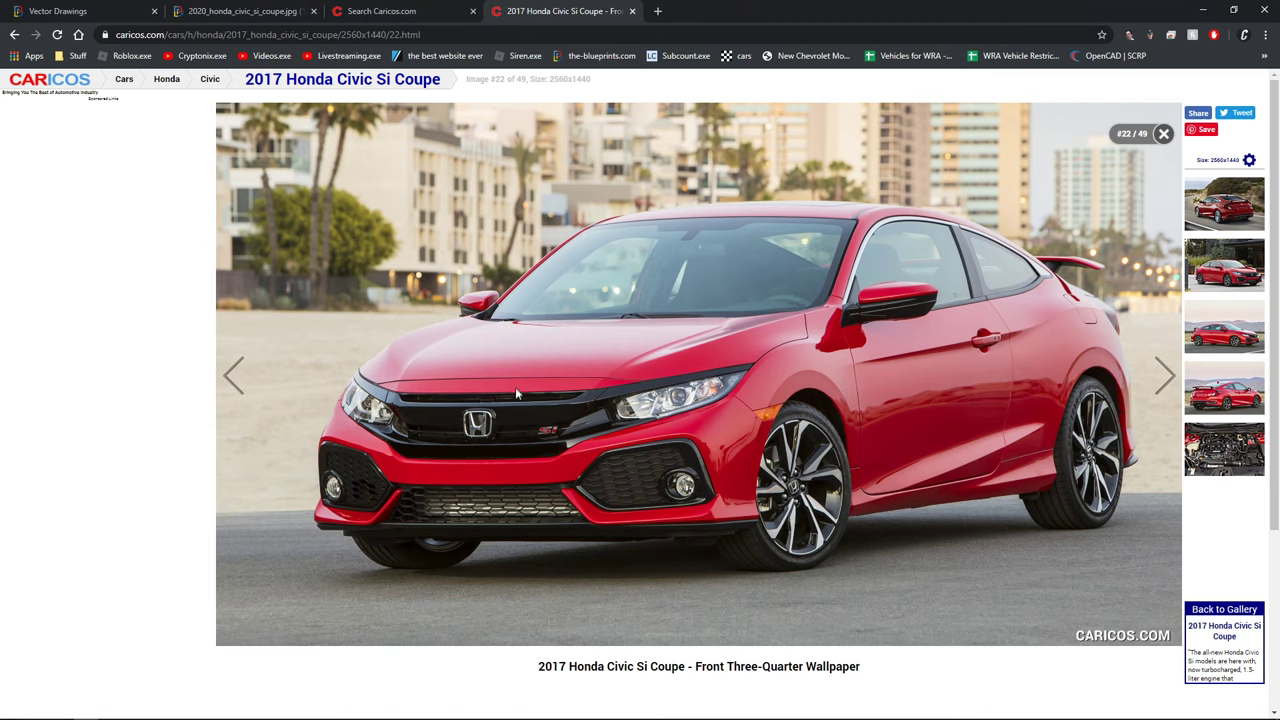
pyautogui.hotkey('alt', 'Tab')
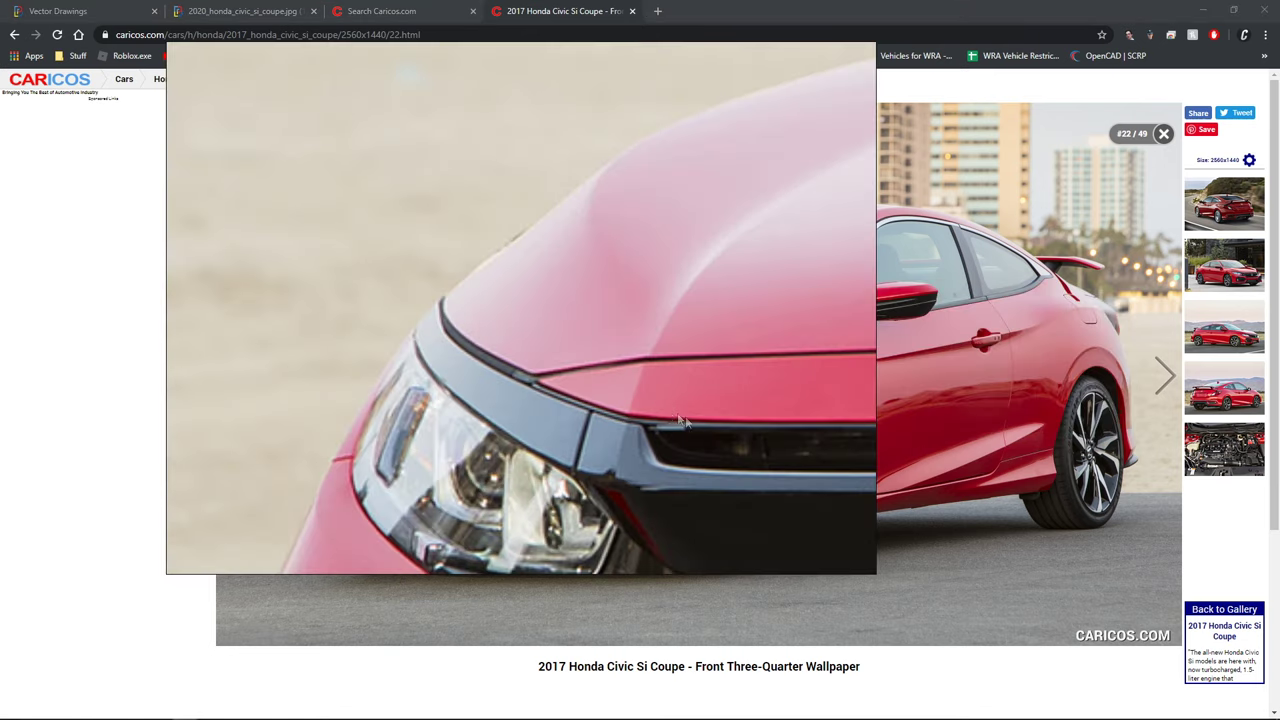
pyautogui.moveTo(668, 412); pyautogui.dragTo(286, 428, button='middle')
pyautogui.scroll(-4, 286, 428)
pyautogui.scroll(1, 606, 446)
pyautogui.hotkey('alt', 'Tab')
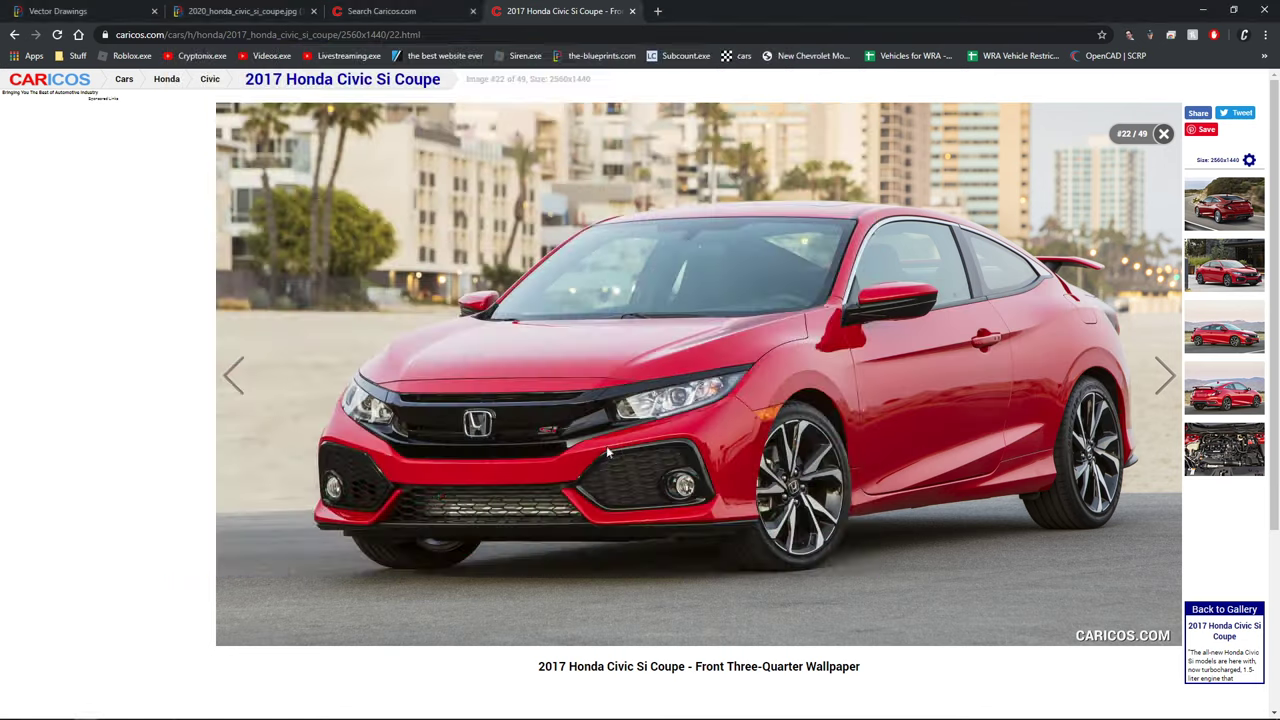
pyautogui.hotkey('alt', 'Tab')
# - Try to fill between two selected vertices near the hood's front side corner, and undo it
pyautogui.press('KP_1')
pyautogui.press('Tab')
pyautogui.press('Tab')
pyautogui.rightClick(500, 425)
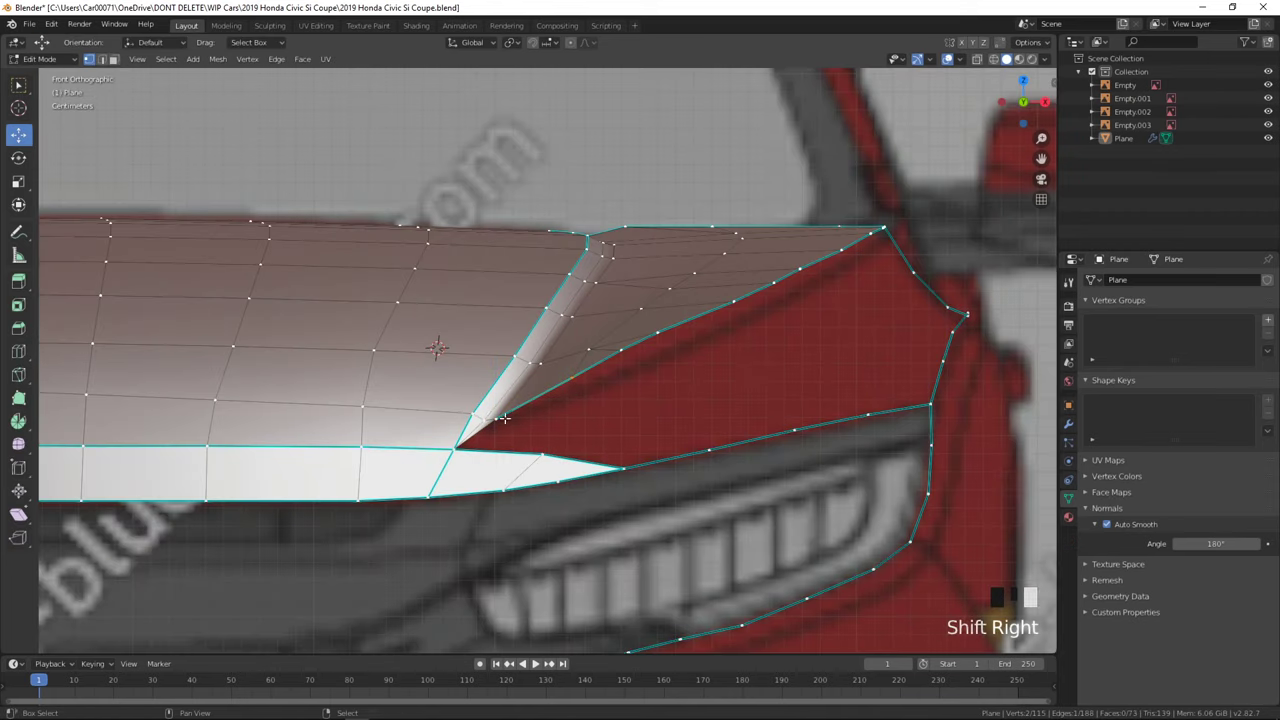
pyautogui.press('f')
pyautogui.hotkey('ctrl', 'z')
# - Compare the panel between the hood's crease and headlight line in the blueprint views with the front three-quarter photo of the red coupe
pyautogui.moveTo(620, 440); pyautogui.dragTo(532, 508, button='middle')
pyautogui.press('Tab')
pyautogui.press('Tab')
pyautogui.press('KP_3')
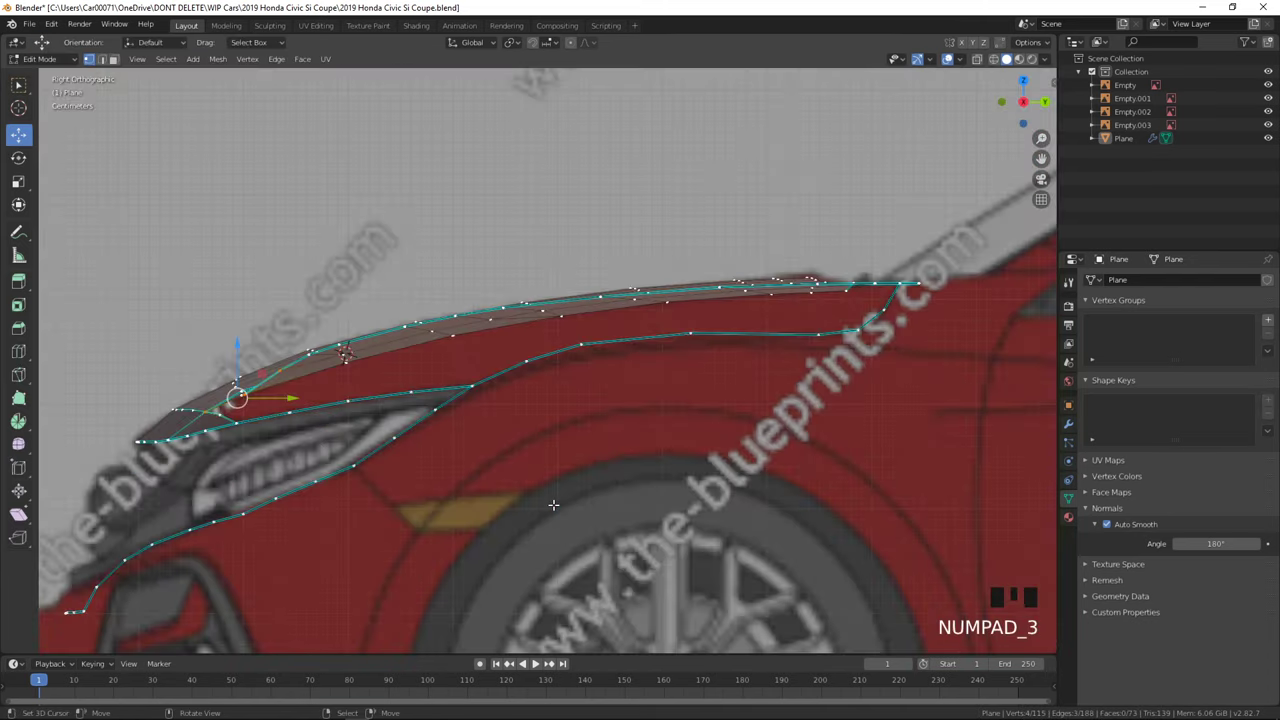
pyautogui.hotkey('alt', 'Tab')
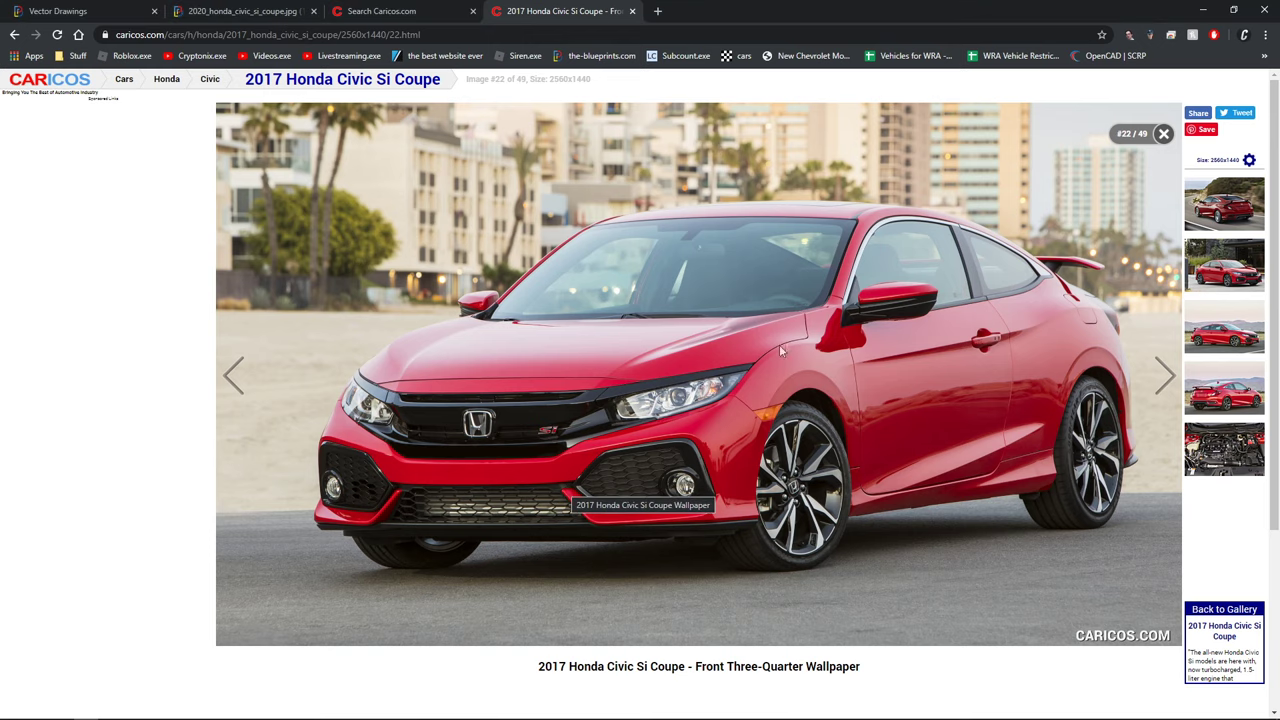
pyautogui.hotkey('alt', 'Tab')
pyautogui.click(636, 371)
pyautogui.scroll(-3, 660, 380)
pyautogui.moveTo(842, 416); pyautogui.dragTo(671, 427, button='middle')
pyautogui.moveTo(862, 240); pyautogui.dragTo(657, 294, button='middle')
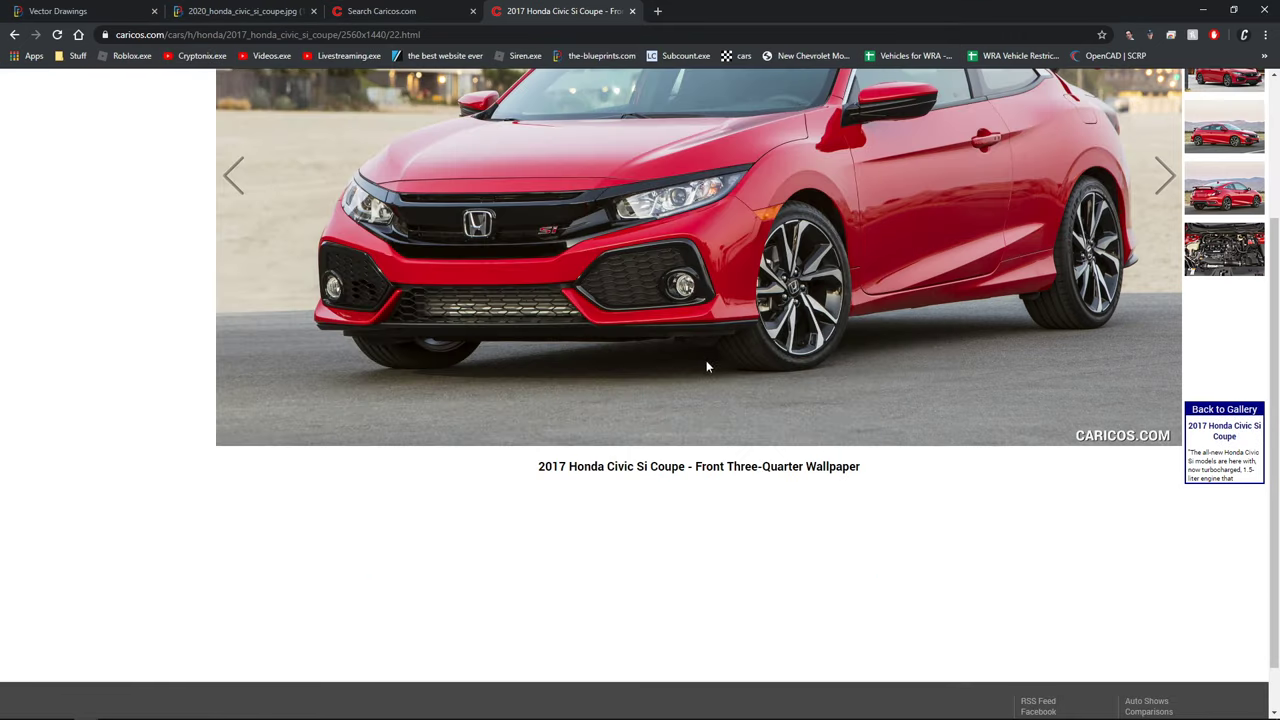
pyautogui.hotkey('alt', 'Tab')
pyautogui.press('KP_1')
pyautogui.keyDown('shift'); pyautogui.moveTo(528, 398); pyautogui.dragTo(512, 412, button='middle'); pyautogui.keyUp('shift')
pyautogui.keyDown('shift'); pyautogui.moveTo(653, 407); pyautogui.dragTo(548, 438, button='middle'); pyautogui.keyUp('shift')
pyautogui.scroll(2, 579, 434)
pyautogui.press('Tab')
pyautogui.moveTo(638, 428); pyautogui.dragTo(614, 460, button='middle')
pyautogui.press('Tab')
pyautogui.press('KP_7')
pyautogui.press('KP_3')
pyautogui.press('Tab')
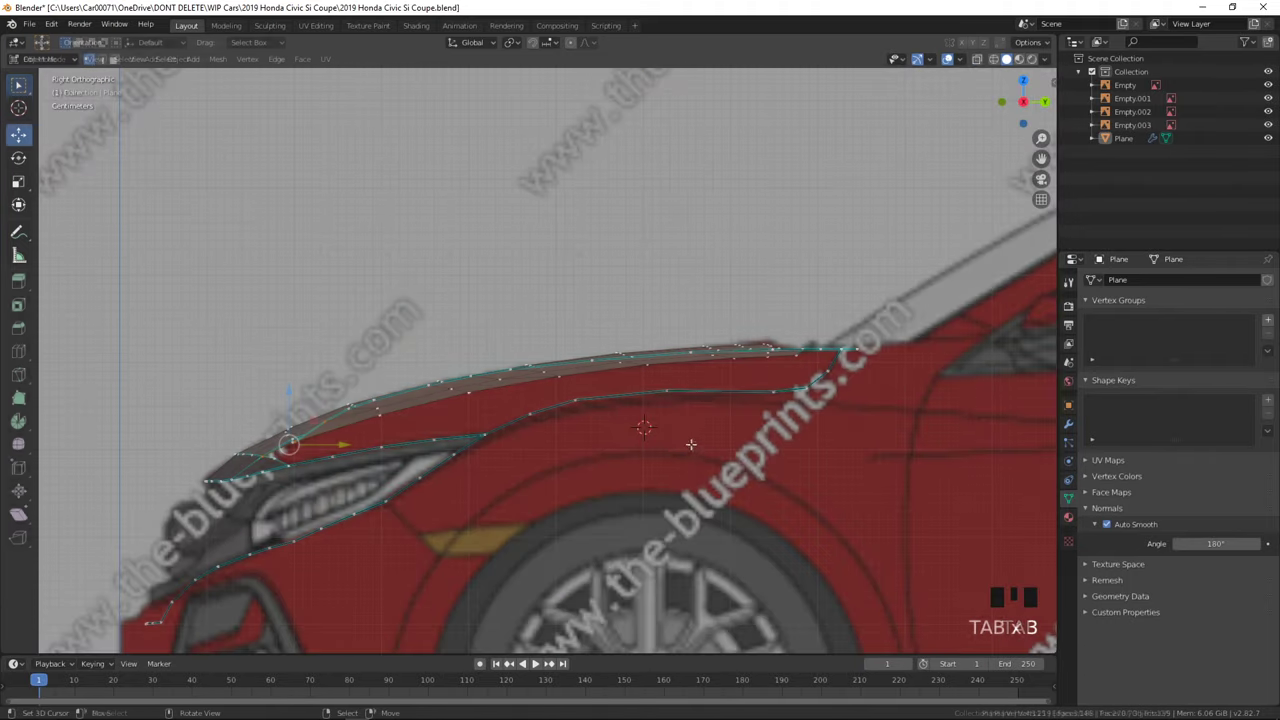
# - Fill two faces bridging the rear part of the hood's side edge and the outer fender line
pyautogui.press('Tab')
pyautogui.moveTo(691, 449); pyautogui.dragTo(671, 520, button='middle')
pyautogui.scroll(1, 660, 503)
pyautogui.rightClick(632, 469)
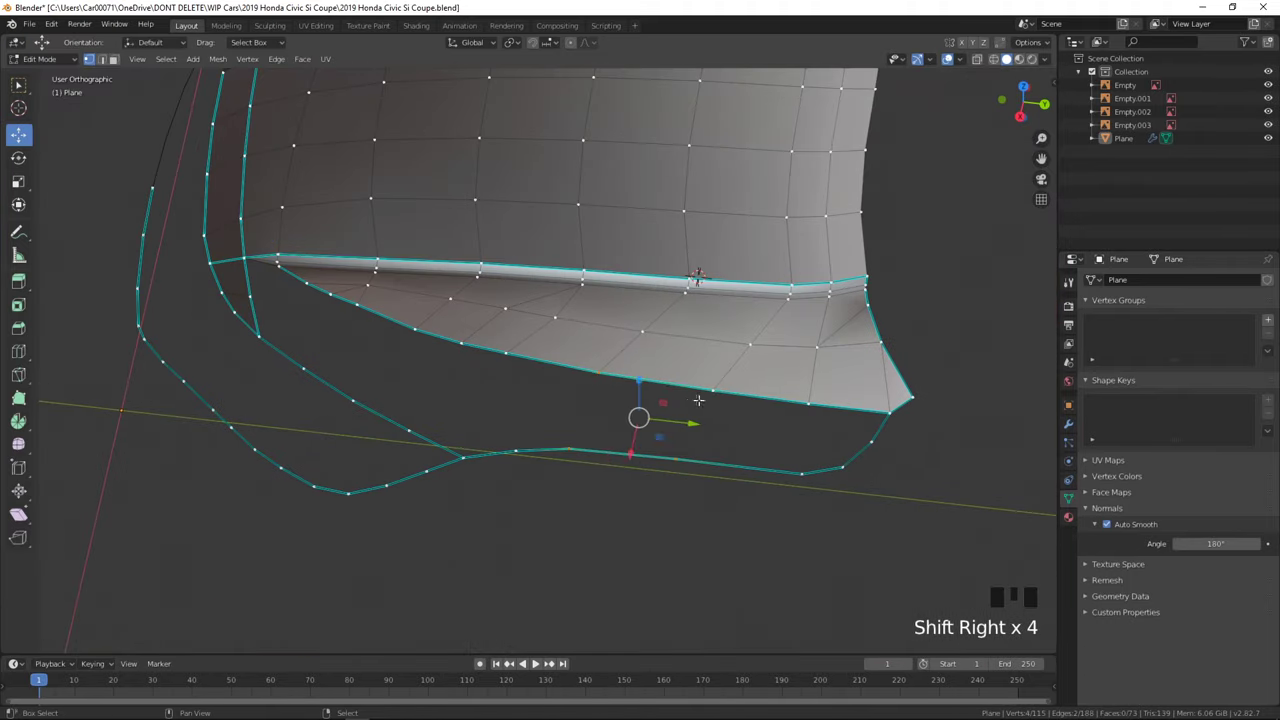
pyautogui.press('f')
pyautogui.press('f')
pyautogui.moveTo(679, 466); pyautogui.dragTo(734, 363, button='middle')
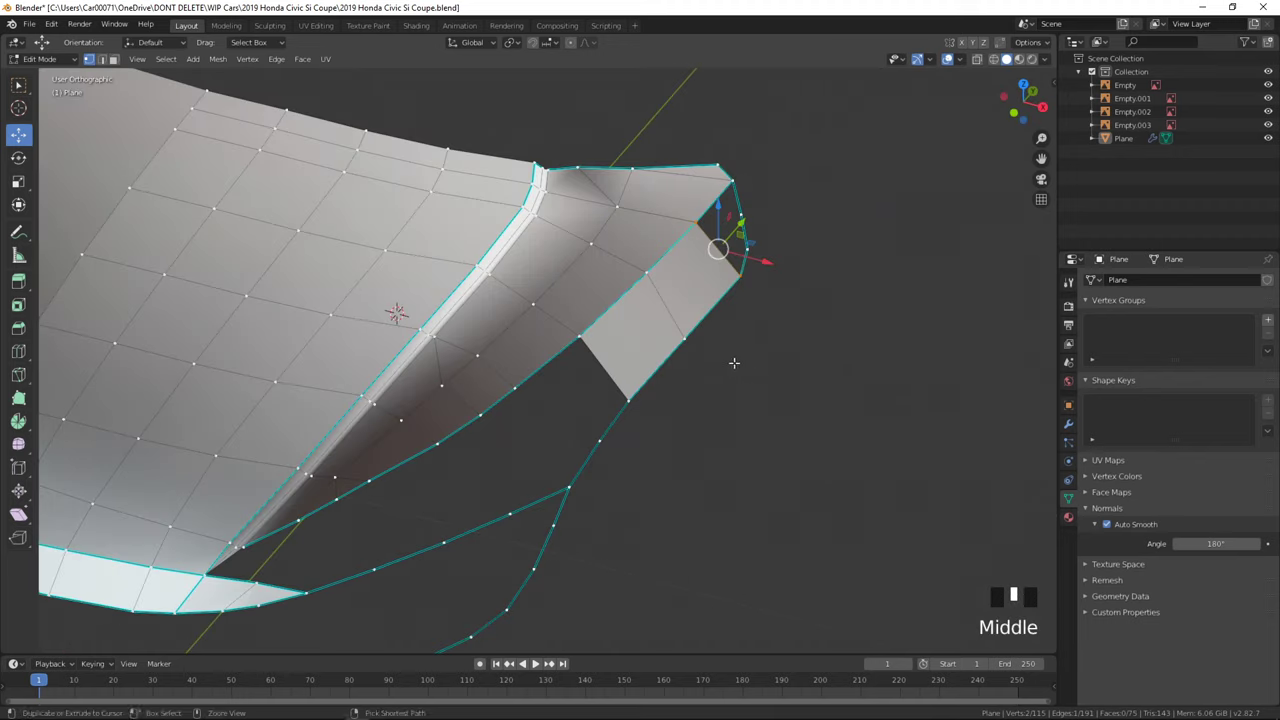
# - Divide the two new side faces lengthwise with two loop cuts and shift the cut loops in the front view
pyautogui.press('KP_1')
pyautogui.moveTo(626, 372); pyautogui.dragTo(605, 368)
pyautogui.keyDown('alt'); pyautogui.rightClick(607, 382); pyautogui.keyUp('alt')
pyautogui.press('Tab')
pyautogui.moveTo(674, 404); pyautogui.dragTo(767, 297, button='middle')
pyautogui.press('Tab')
pyautogui.press('KP_3')
# - Fill four faces between the hood's side edge and the upper headlight line
pyautogui.moveTo(448, 426); pyautogui.dragTo(482, 471, button='middle')
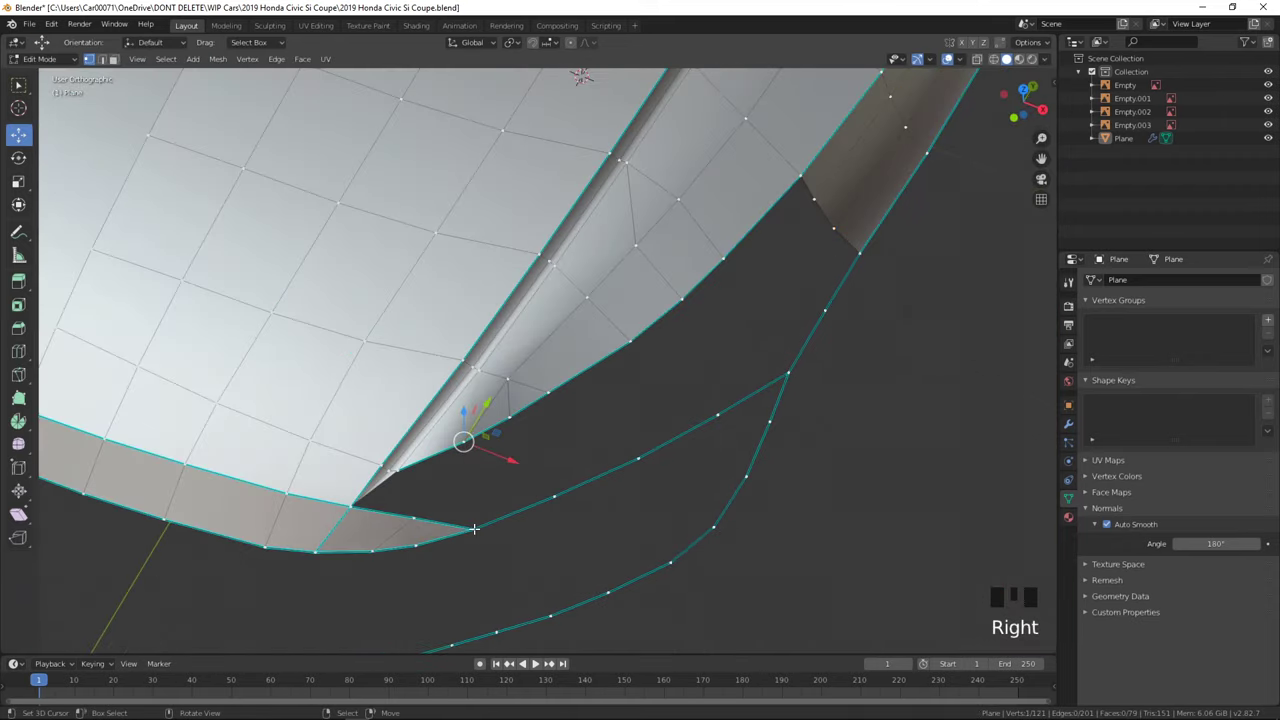
pyautogui.press('f')
pyautogui.rightClick(627, 459)
pyautogui.press('f')
pyautogui.press('f')
pyautogui.moveTo(563, 407); pyautogui.dragTo(617, 433, button='middle')
pyautogui.press('f')
# - Cut two lengthwise loops through the four faces above the headlight and lower them slightly in the front view
pyautogui.hotkey('ctrl', 'r')
pyautogui.scroll(1, 704, 445)
pyautogui.click(704, 445)
pyautogui.rightClick(704, 445)
pyautogui.press('KP_1')
pyautogui.keyDown('alt'); pyautogui.rightClick(712, 354); pyautogui.keyUp('alt')
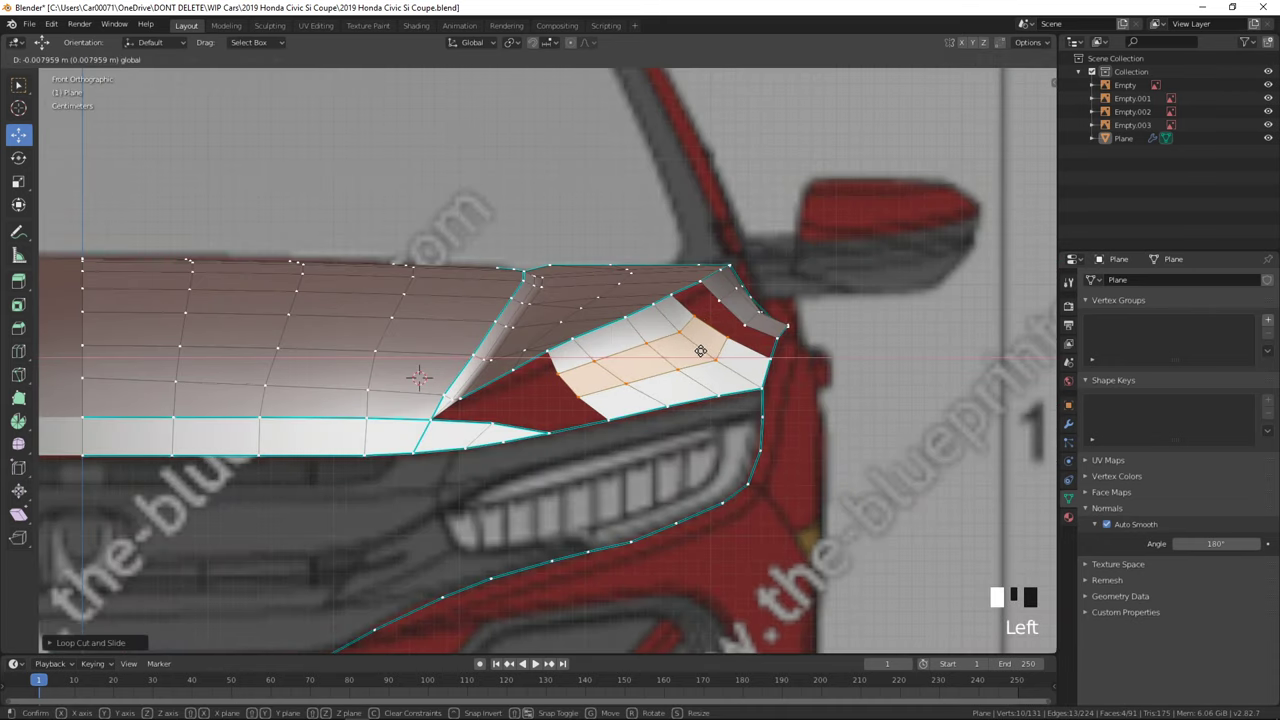
pyautogui.click(720, 363)
pyautogui.moveTo(720, 363); pyautogui.dragTo(758, 396, button='middle')
# - Fill the gap between the rear side strip and the strip above the headlight with three faces
pyautogui.rightClick(720, 265)
pyautogui.press('f')
pyautogui.press('f')
pyautogui.press('f')
pyautogui.press('f')
pyautogui.press('f')
# - Nudge the selected part of the side panel in the right view and check its shape from the front
pyautogui.press('Tab')
pyautogui.press('Tab')
pyautogui.press('KP_3')
pyautogui.moveTo(710, 279); pyautogui.dragTo(712, 285)
pyautogui.press('Tab')
pyautogui.press('KP_1')
pyautogui.press('Tab')
# - Fill a face from the side panel to the hood's front corner, loop cut it, and reposition the new edge in top view
pyautogui.moveTo(723, 305); pyautogui.dragTo(629, 404, button='middle')
pyautogui.rightClick(629, 404)
pyautogui.scroll(2, 529, 472)
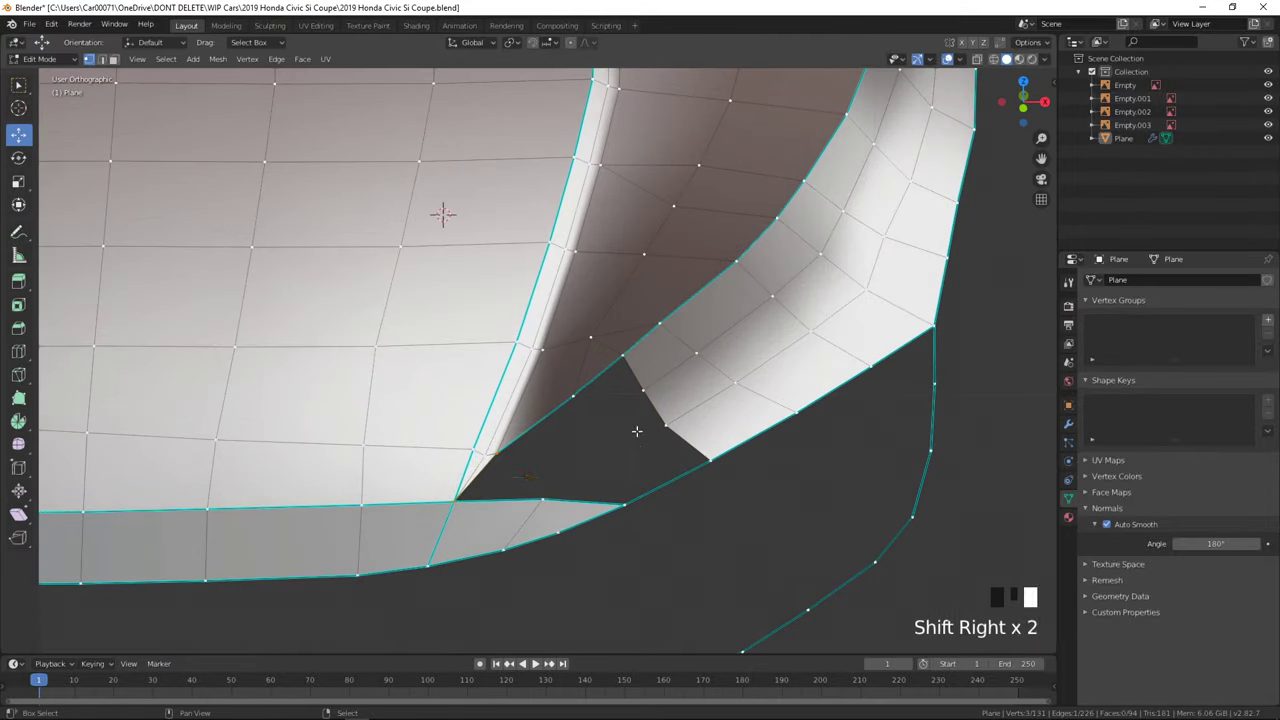
pyautogui.press('f')
pyautogui.click(583, 437)
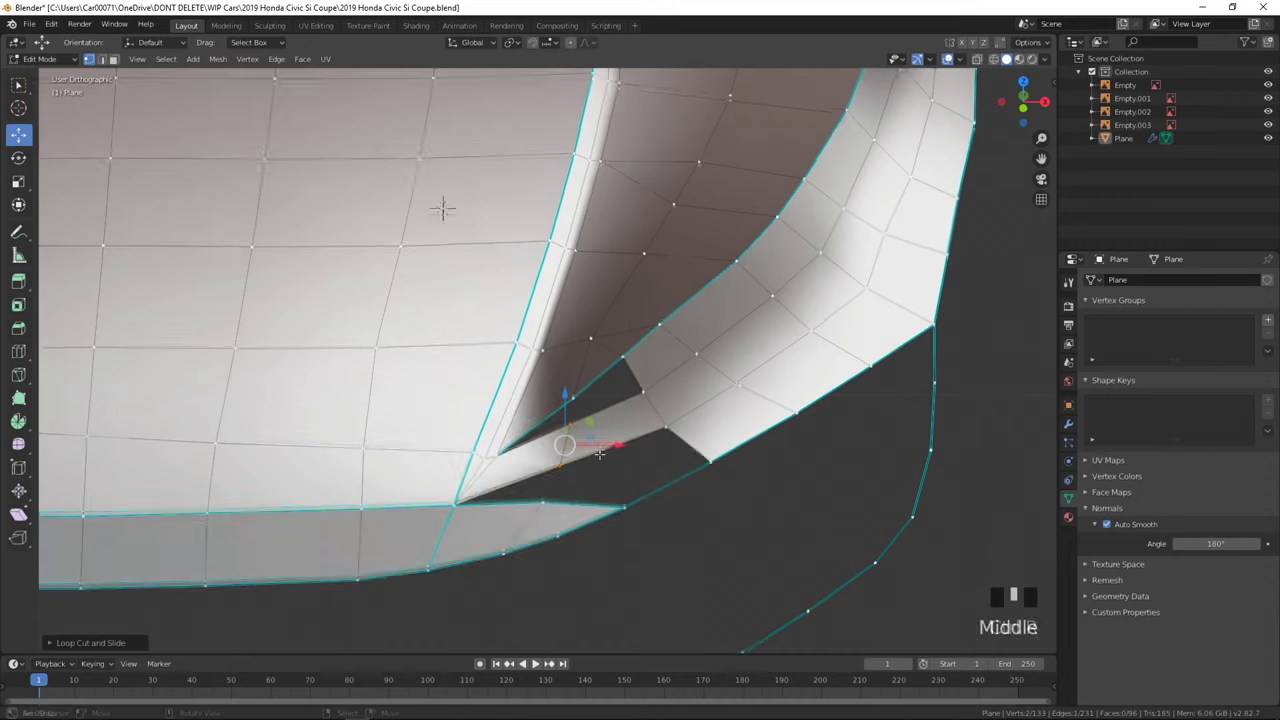
pyautogui.press('KP_7')
pyautogui.moveTo(566, 517); pyautogui.dragTo(566, 537)
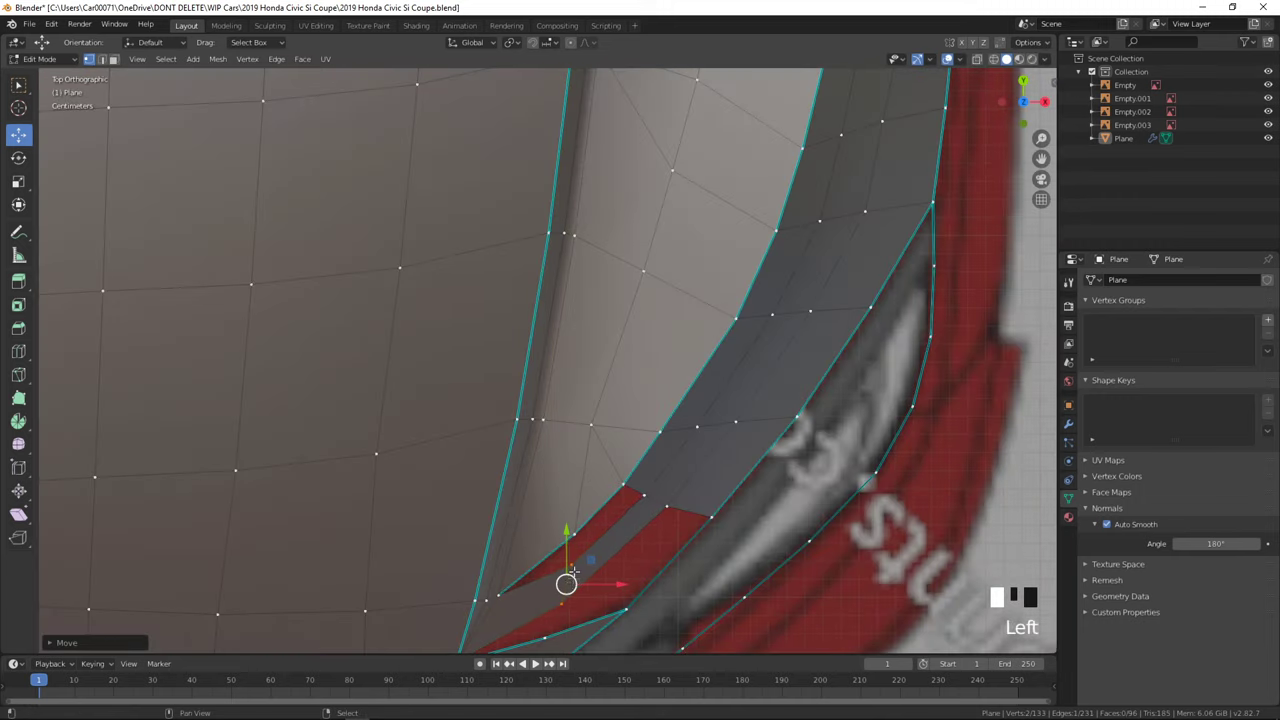
# - Fill the remaining gaps around the face at the hood's front side corner to close the panel above the headlight
pyautogui.keyDown('shift'); pyautogui.moveTo(513, 605); pyautogui.dragTo(539, 515, button='middle'); pyautogui.keyUp('shift')
pyautogui.rightClick(537, 514)
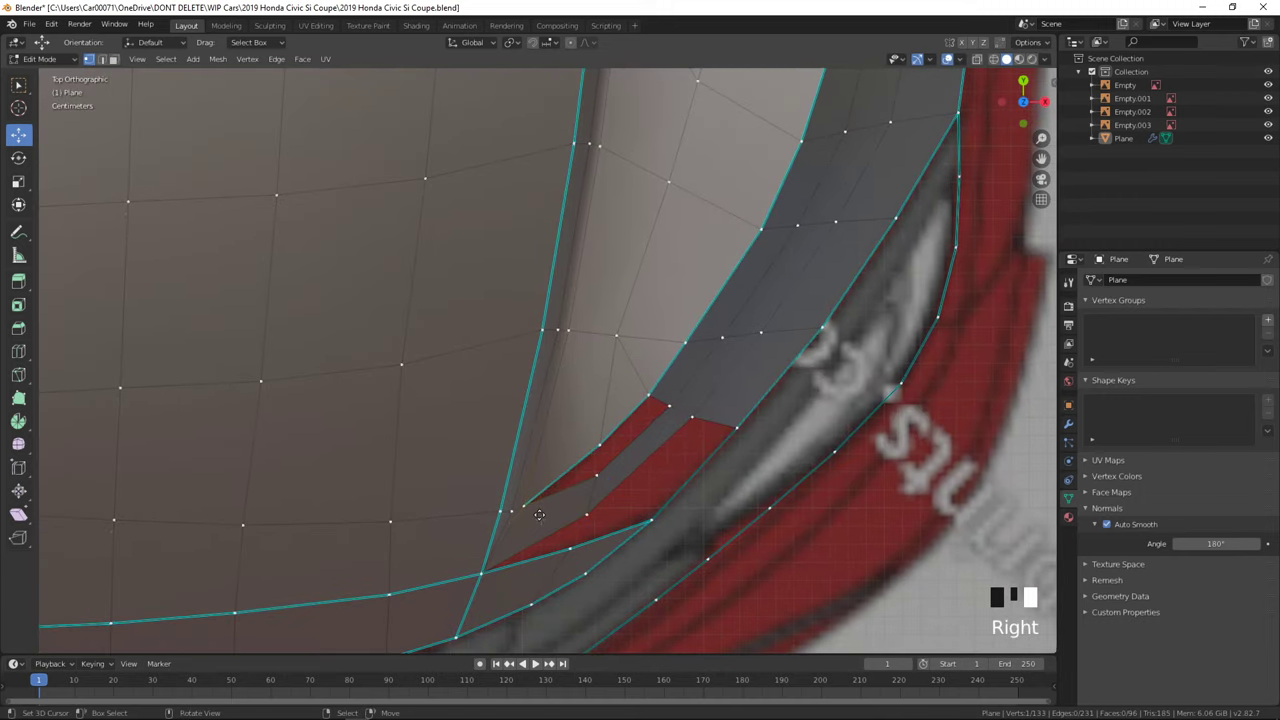
pyautogui.press('f')
pyautogui.hotkey('ctrl', 'z')
pyautogui.keyDown('shift'); pyautogui.rightClick(652, 522); pyautogui.keyUp('shift')
pyautogui.press('f')
pyautogui.keyDown('shift'); pyautogui.rightClick(571, 549); pyautogui.keyUp('shift')
pyautogui.press('f')
# - Check the completed side panel in Material Preview and save the file
pyautogui.press('Tab')
pyautogui.moveTo(709, 563); pyautogui.dragTo(631, 434, button='middle')
pyautogui.click(613, 576)
pyautogui.scroll(-3, 654, 560)
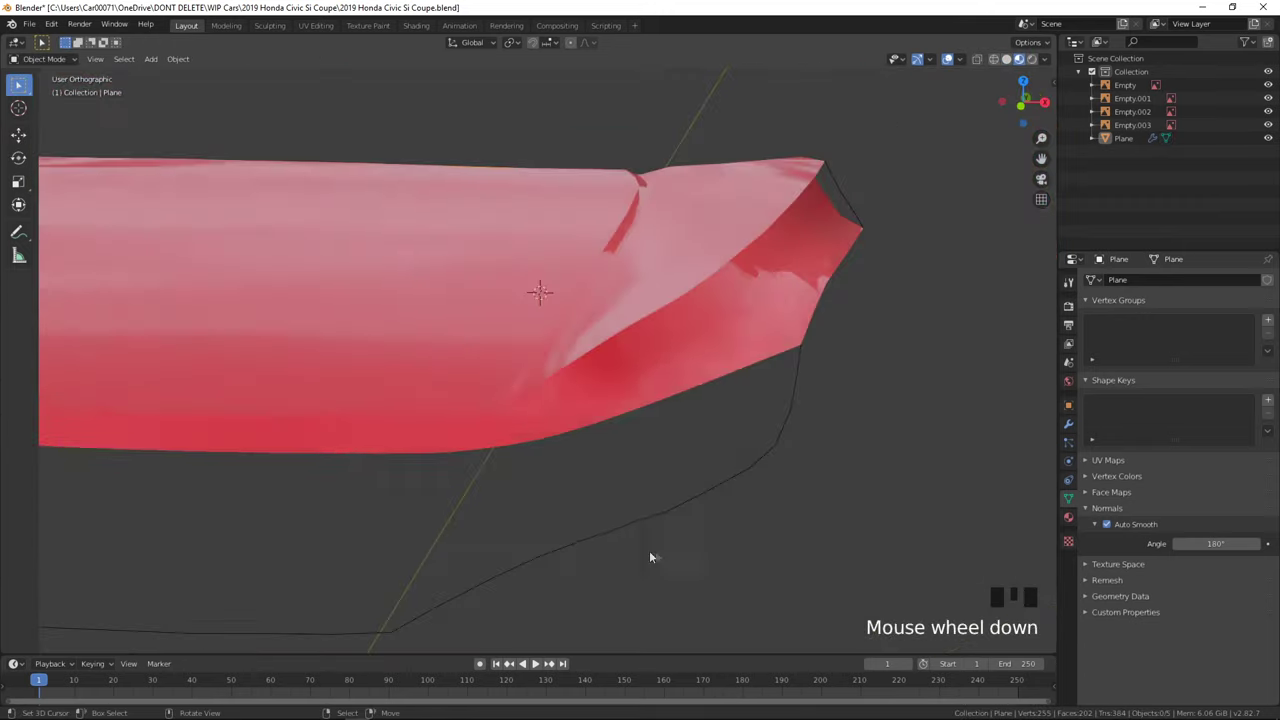
pyautogui.click(737, 574)
pyautogui.moveTo(737, 574); pyautogui.dragTo(703, 537, button='middle')
pyautogui.scroll(-2, 816, 553)
pyautogui.scroll(-1, 703, 537)
pyautogui.hotkey('ctrl', 's')
# - Change the Red Paint material's base color to blue
pyautogui.press('z')
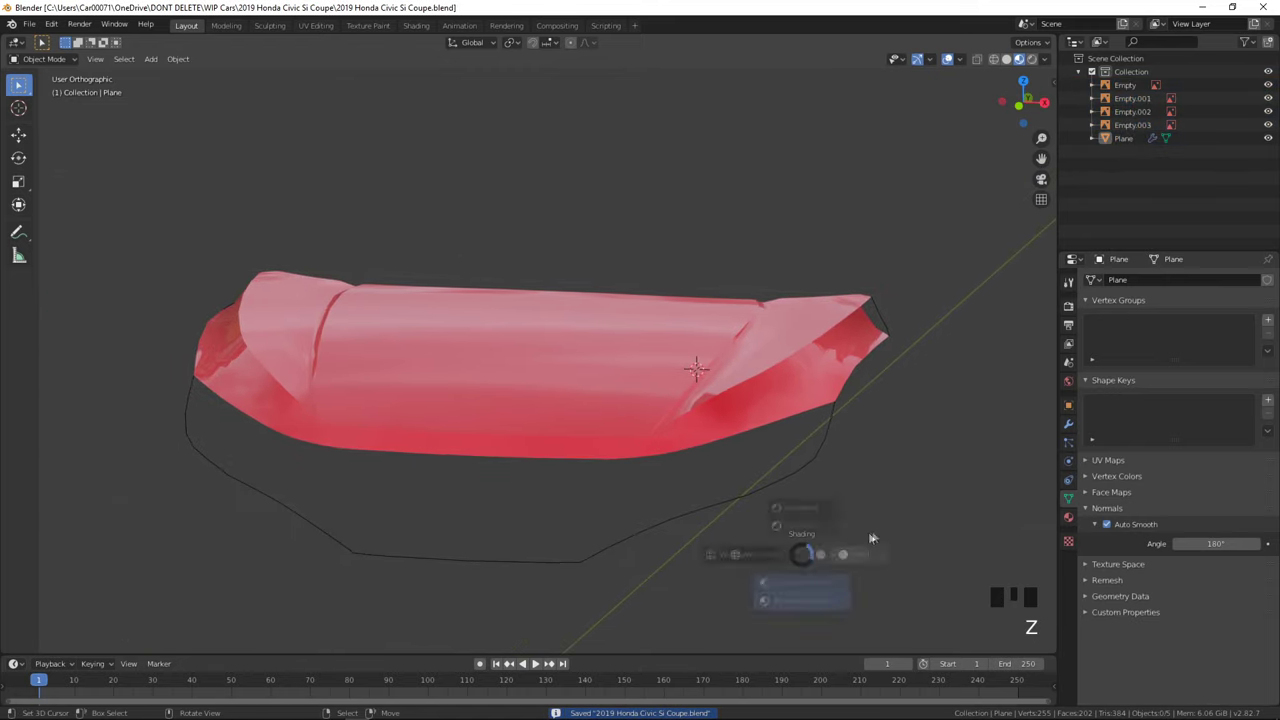
pyautogui.press('z')
pyautogui.press('Tab')
pyautogui.rightClick(746, 425)
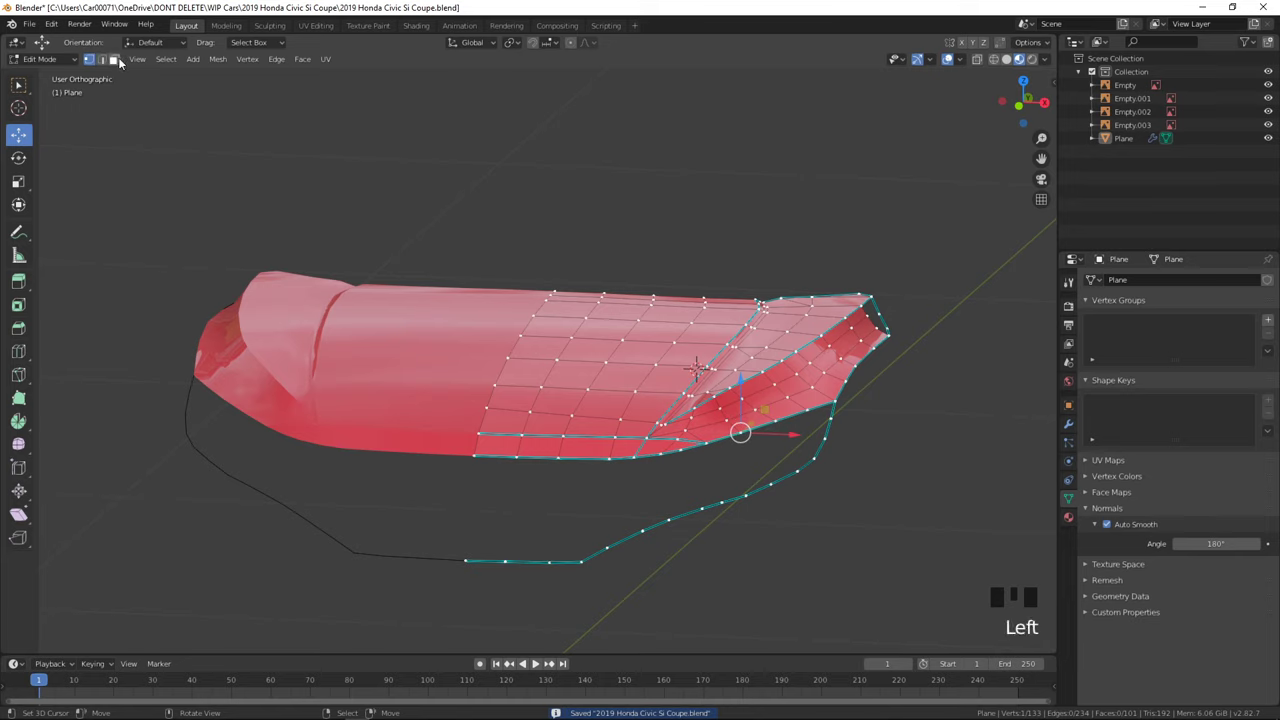
pyautogui.press('Tab')
pyautogui.click(1068, 517)
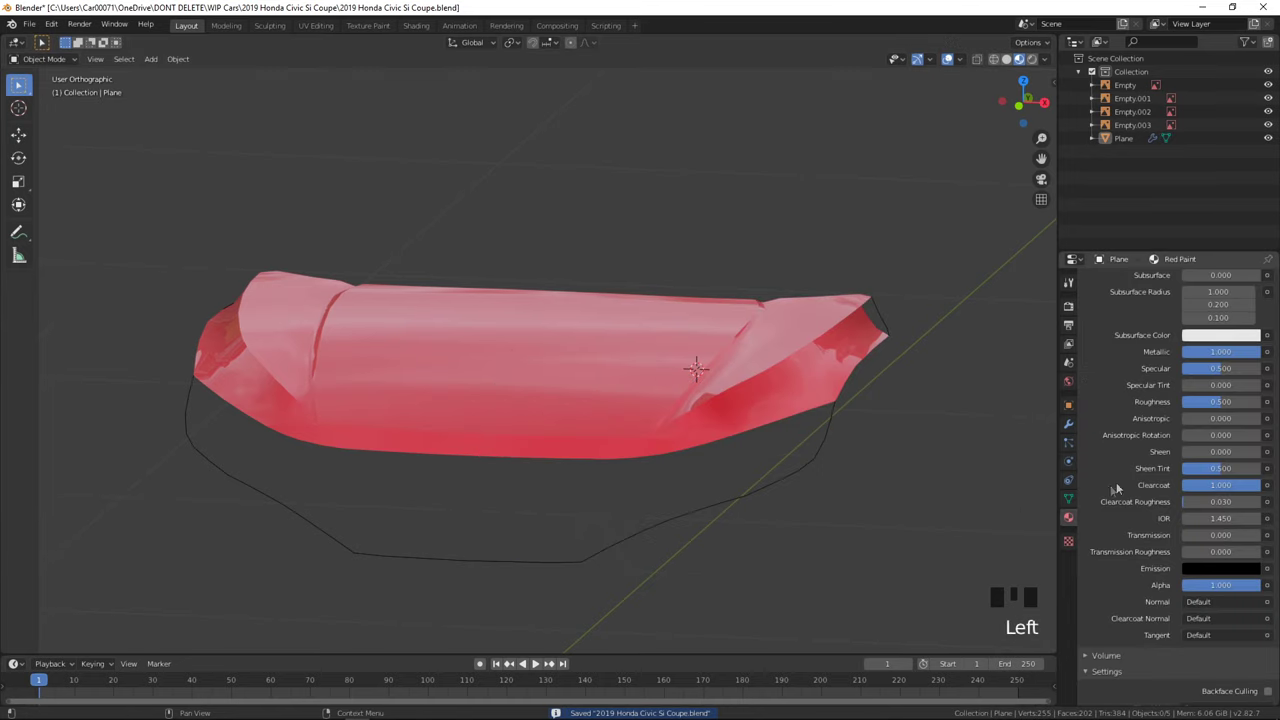
pyautogui.scroll(7, 1154, 434)
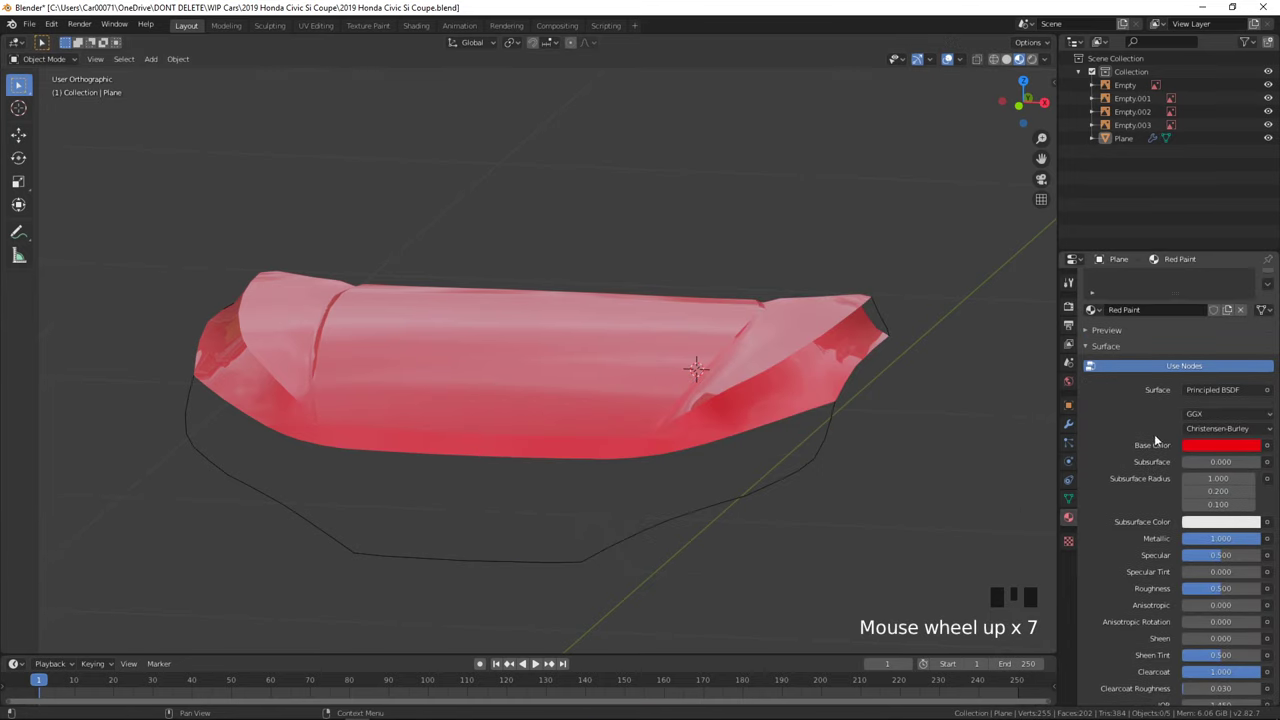
pyautogui.click(1206, 445)
pyautogui.moveTo(1191, 344); pyautogui.dragTo(1226, 268)
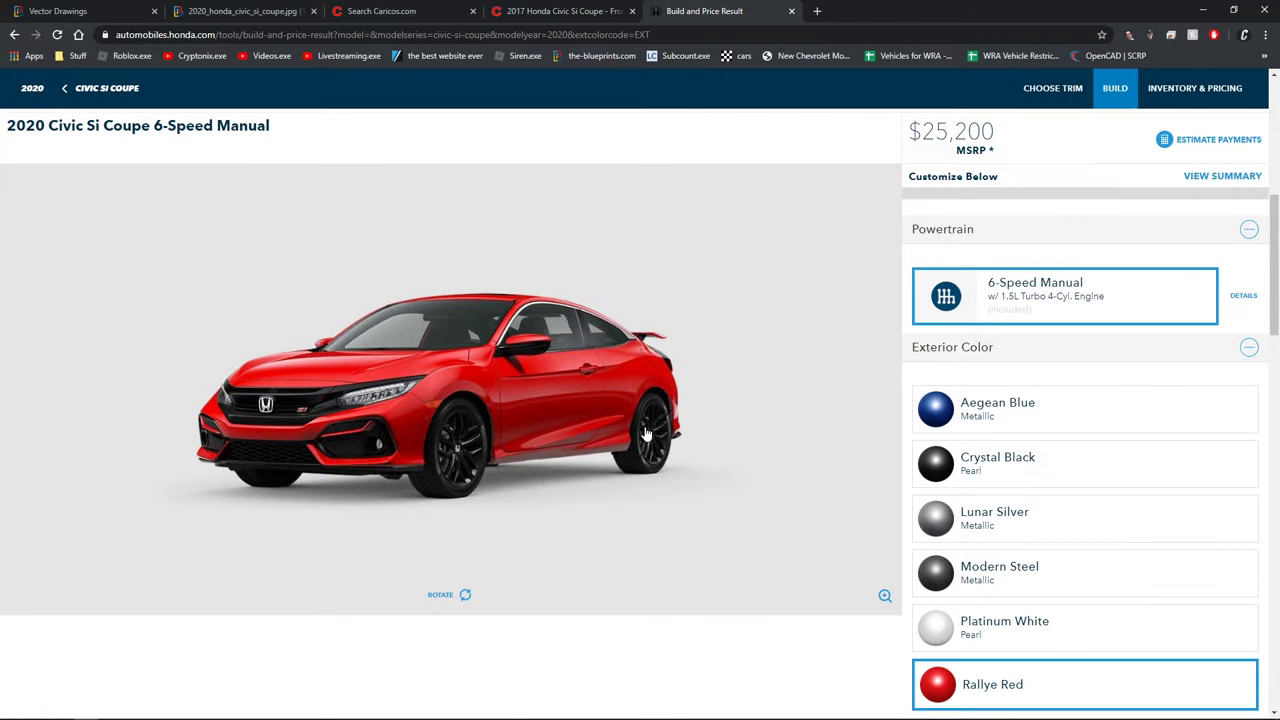
# - Compare the Civic Si Coupe's exterior colors, including Platinum White and Aegean Blue, in Honda's online configurator
pyautogui.scroll(-2, 1078, 307)
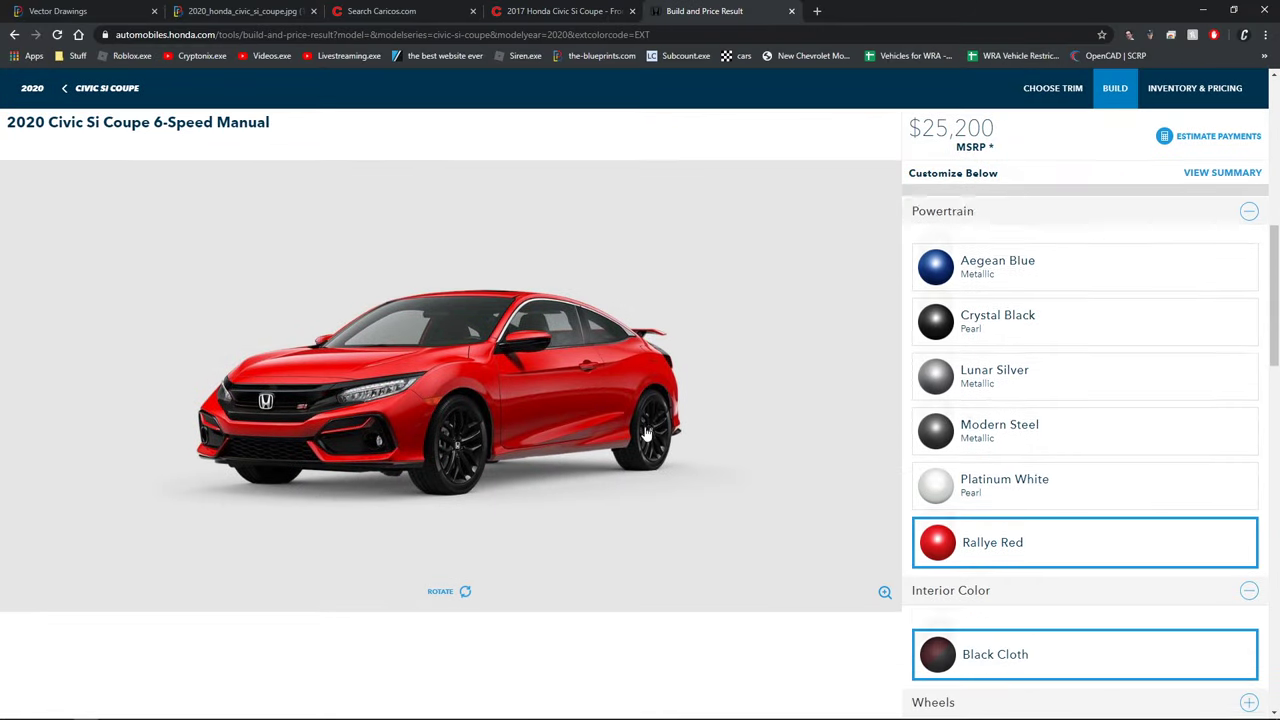
pyautogui.click(981, 434)
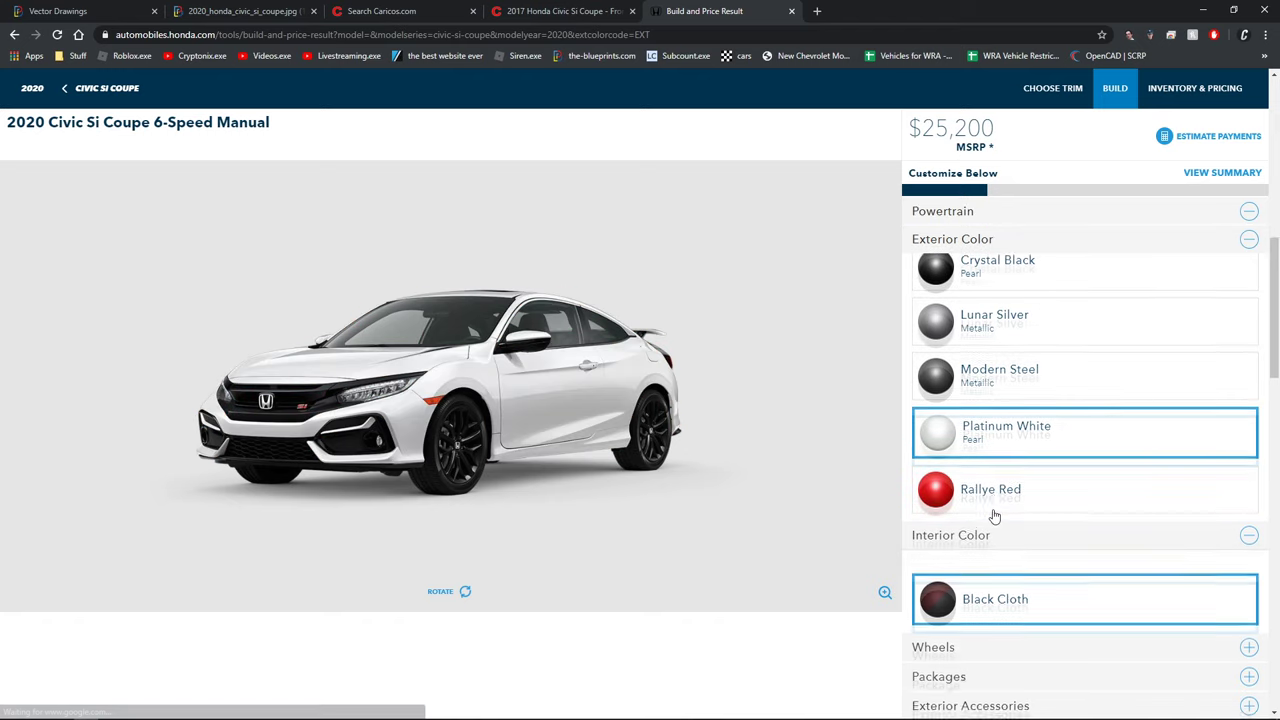
pyautogui.click(1000, 360)
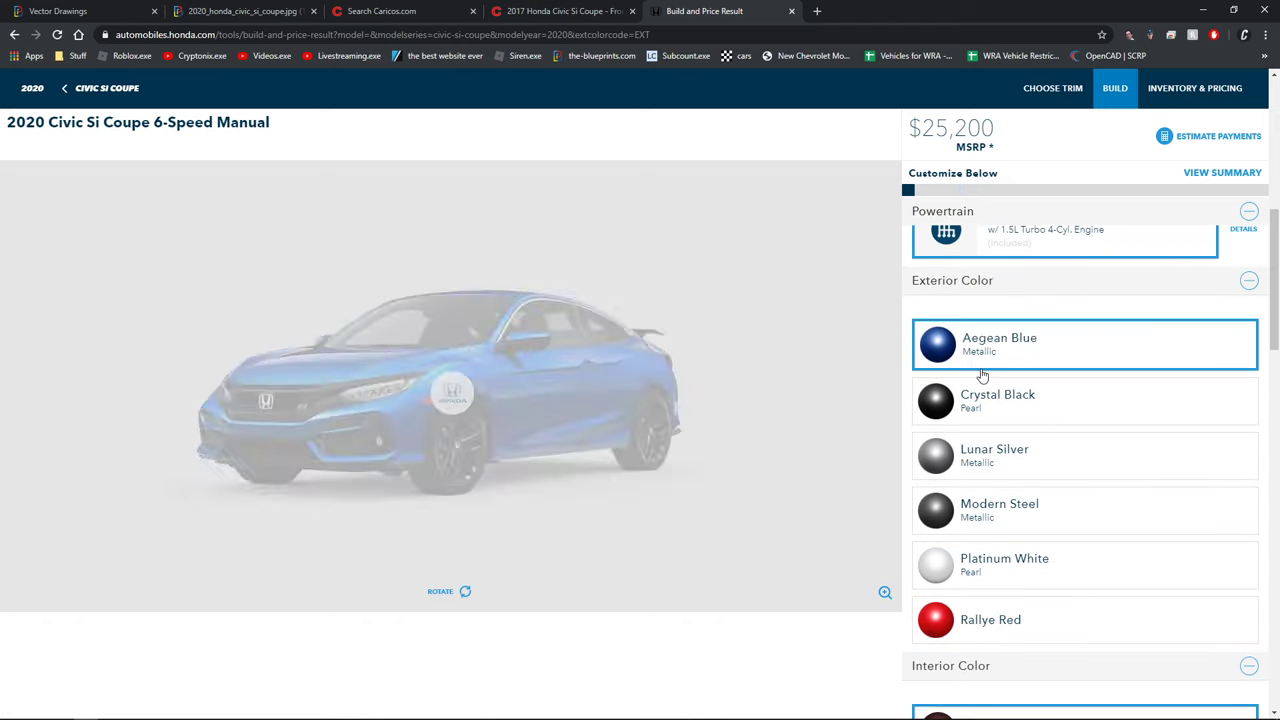
pyautogui.hotkey('alt', 'Tab')
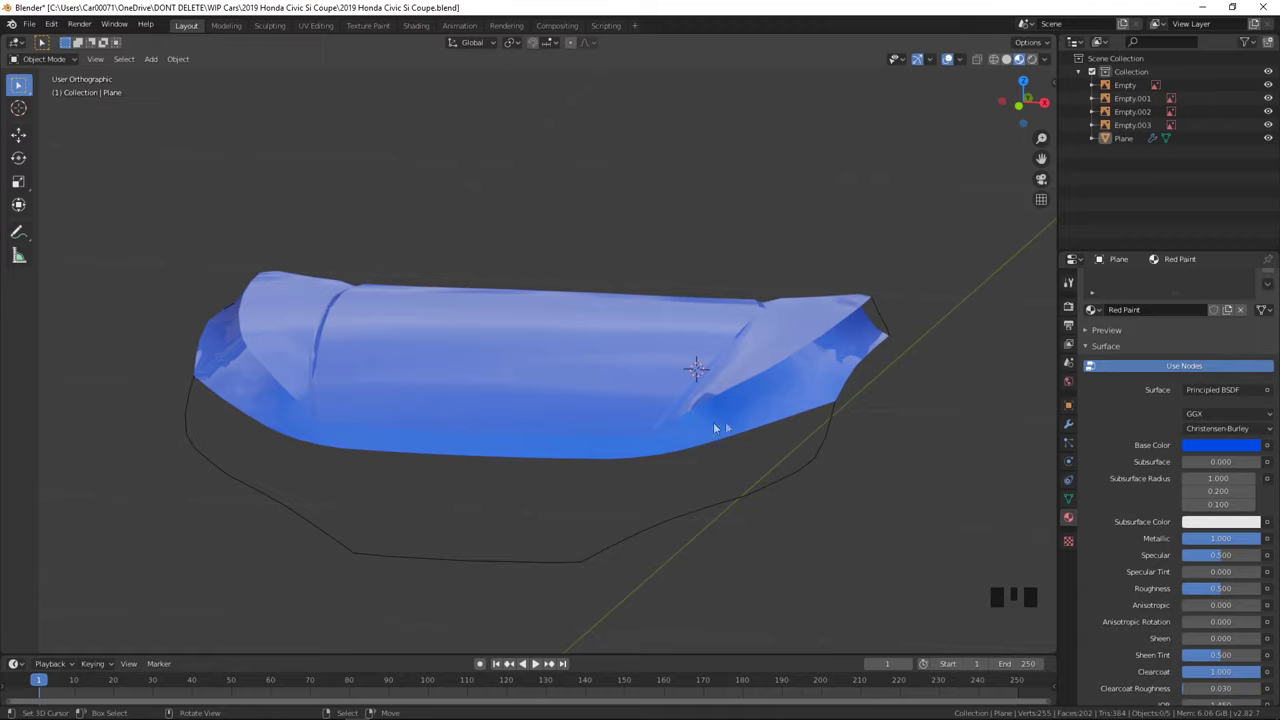
# - Shift the paint's base color to a deeper blue, inspect the panels, and save the file
pyautogui.click(1205, 445)
pyautogui.moveTo(1222, 273); pyautogui.dragTo(1230, 272)
pyautogui.moveTo(708, 437); pyautogui.dragTo(774, 440, button='middle')
pyautogui.press('a')
pyautogui.press('a')
pyautogui.press('a')
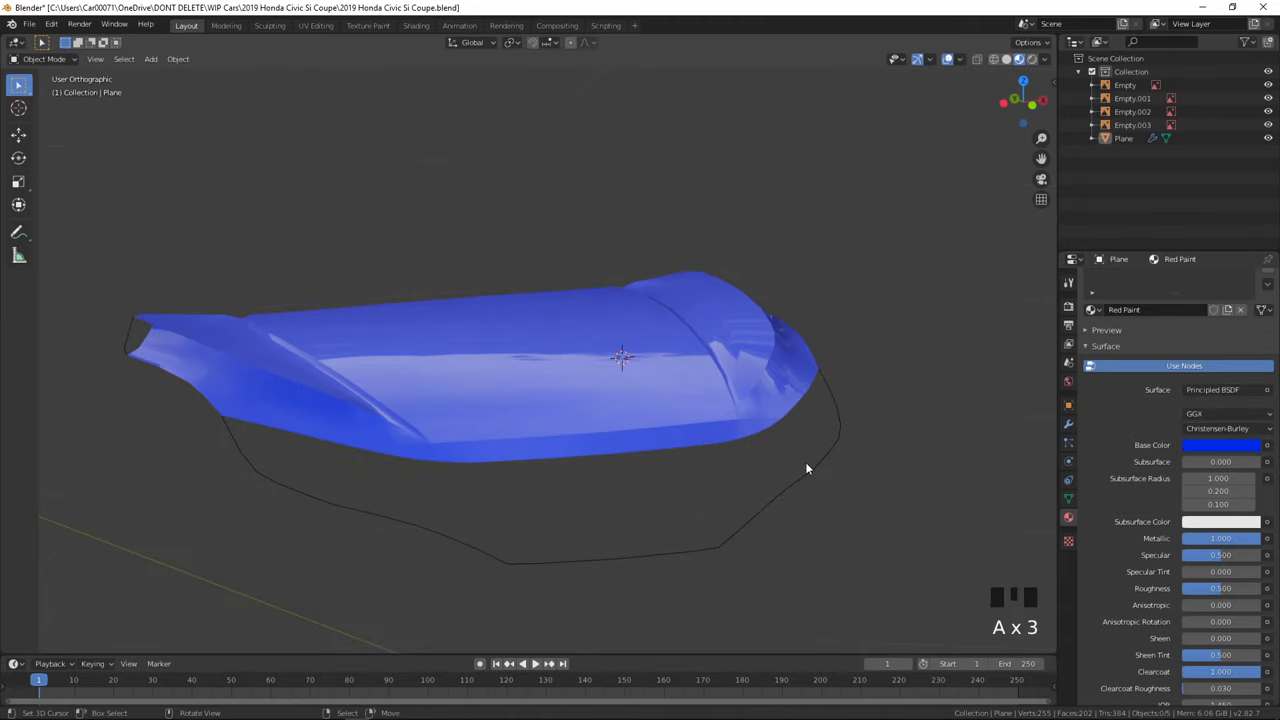
pyautogui.moveTo(724, 524); pyautogui.dragTo(603, 531, button='middle')
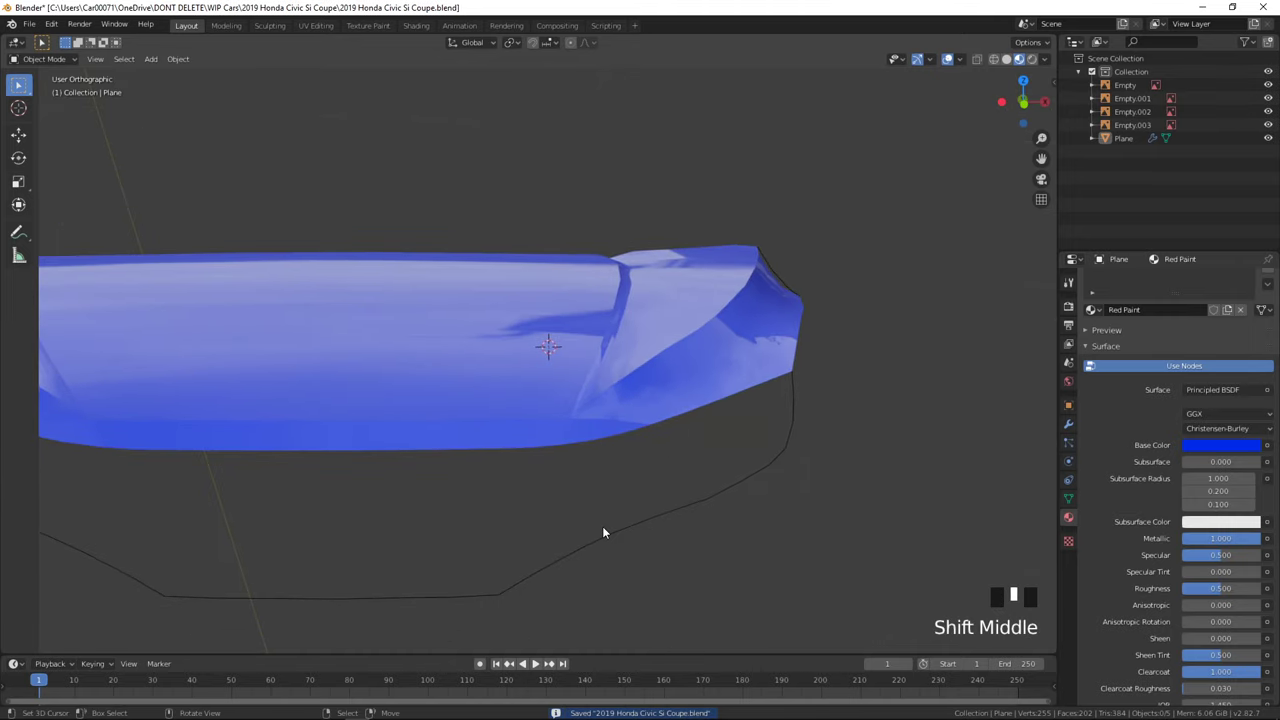
# - Lower a vertex midway along the hood's side edge above the headlight panel in the front wireframe view
pyautogui.press('KP_1')
pyautogui.scroll(5, 651, 446)
pyautogui.press('Tab')
pyautogui.keyDown('shift'); pyautogui.moveTo(797, 316); pyautogui.dragTo(650, 373, button='middle'); pyautogui.keyUp('shift')
pyautogui.press('Tab')
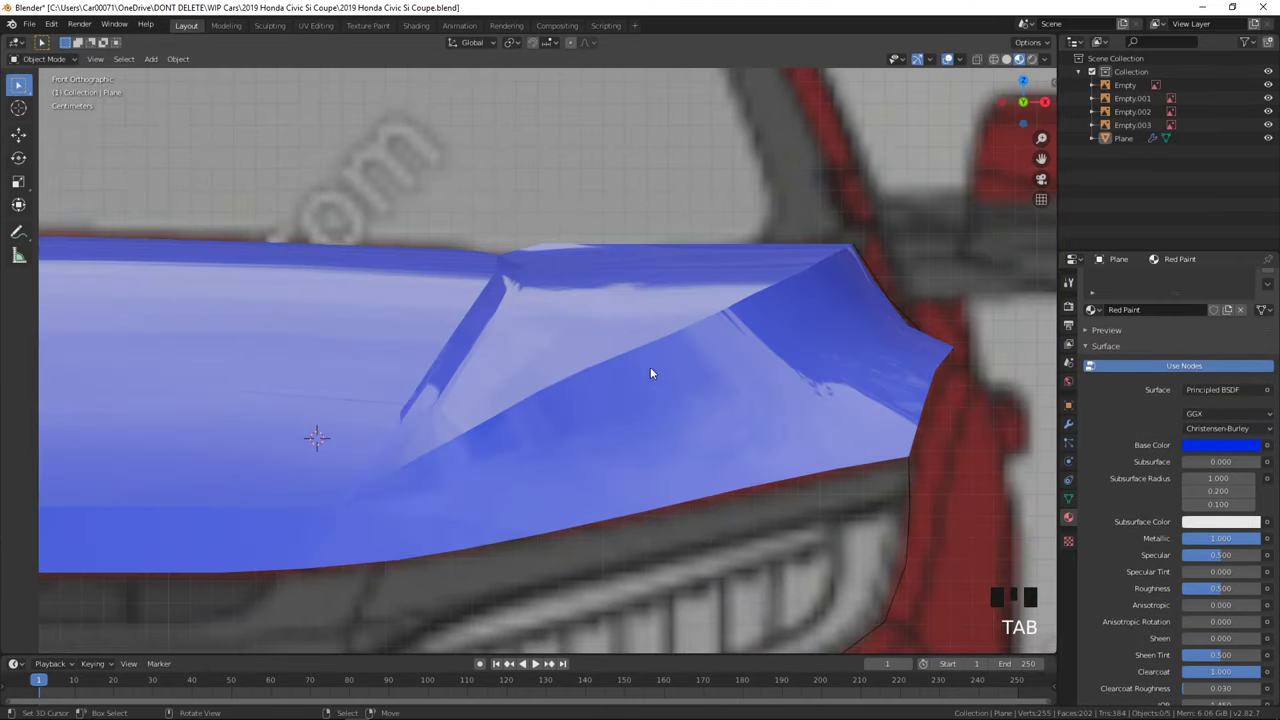
pyautogui.press('Tab')
pyautogui.click(90, 60)
pyautogui.scroll(3, 548, 359)
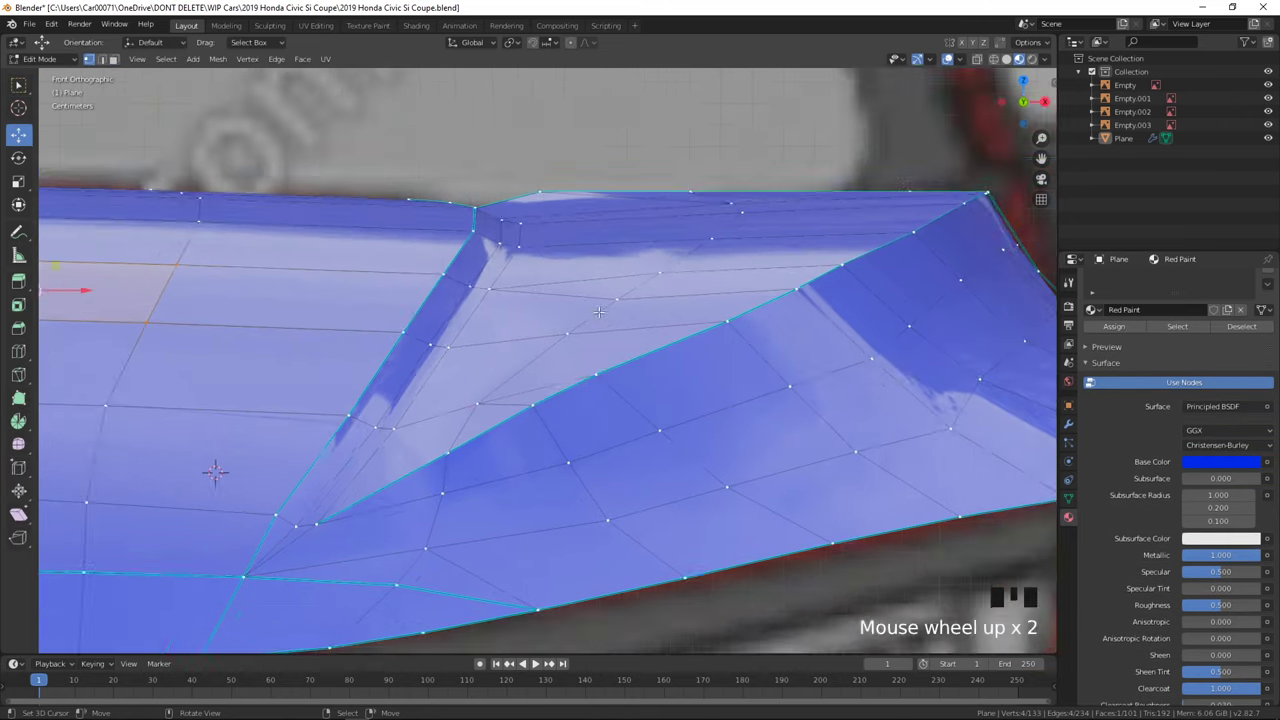
pyautogui.rightClick(603, 372)
pyautogui.press('z')
pyautogui.click(518, 371)
pyautogui.moveTo(605, 340); pyautogui.dragTo(605, 347)
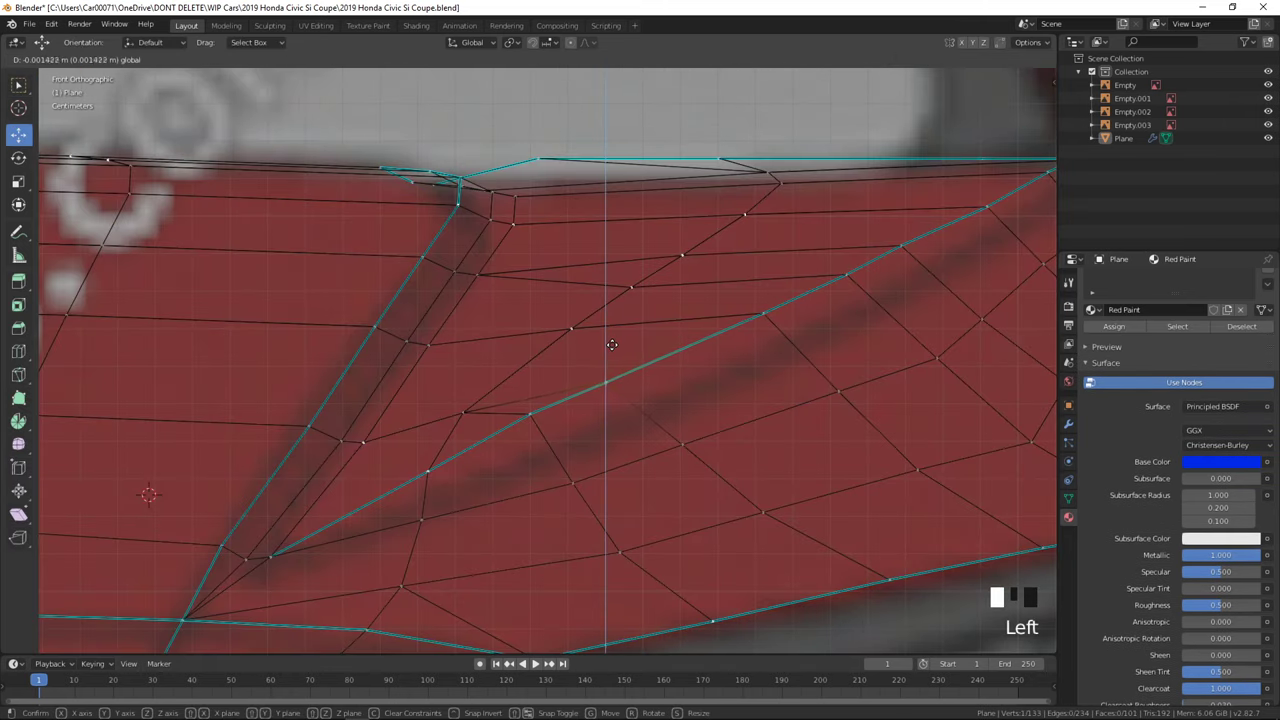
pyautogui.click(610, 345)
# - Adjust neighbouring vertices on the hood's side edge in the front view to smooth its line
pyautogui.moveTo(536, 399); pyautogui.dragTo(528, 384)
pyautogui.rightClick(606, 380)
pyautogui.moveTo(606, 343); pyautogui.dragTo(606, 349)
pyautogui.moveTo(763, 283); pyautogui.dragTo(763, 286)
pyautogui.press('Tab')
pyautogui.hotkey('shift', 'z')
# - Fine-tune the height of the hood's side-edge vertices in the right view
pyautogui.scroll(-3, 834, 394)
pyautogui.press('KP_3')
pyautogui.press('Tab')
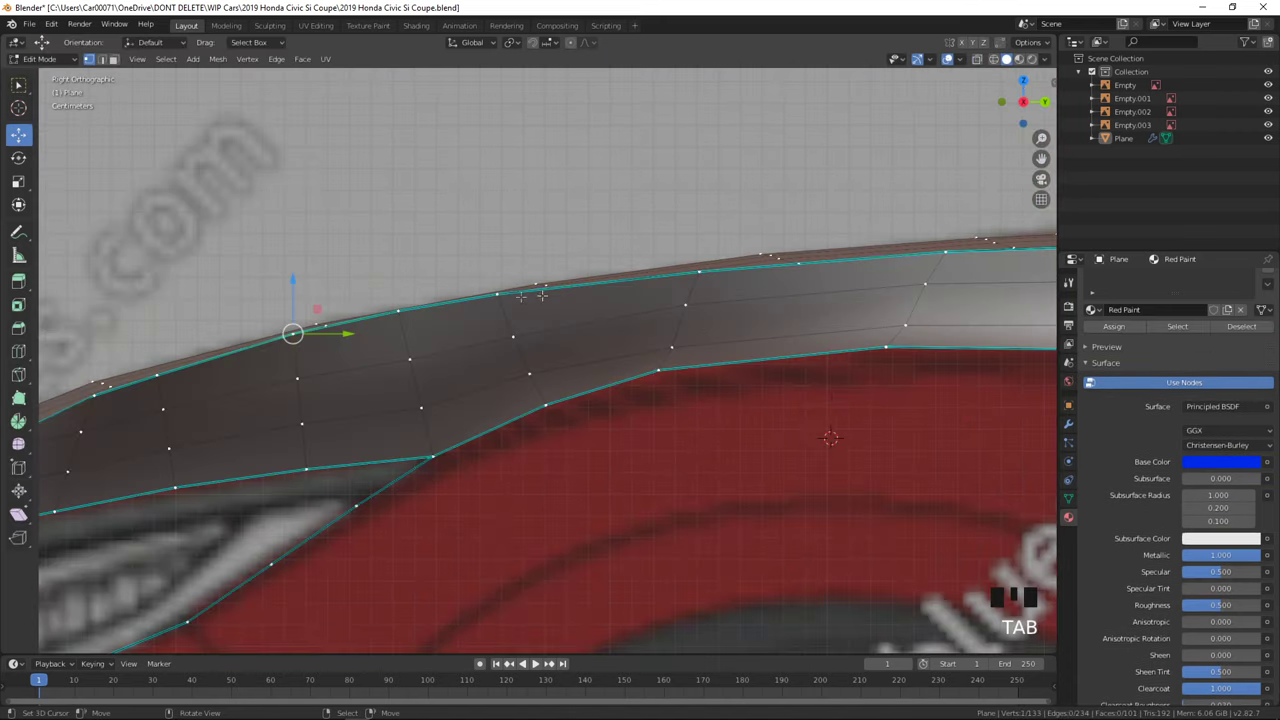
pyautogui.moveTo(699, 238); pyautogui.dragTo(699, 237)
pyautogui.keyDown('shift'); pyautogui.moveTo(935, 253); pyautogui.dragTo(703, 283, button='middle'); pyautogui.keyUp('shift')
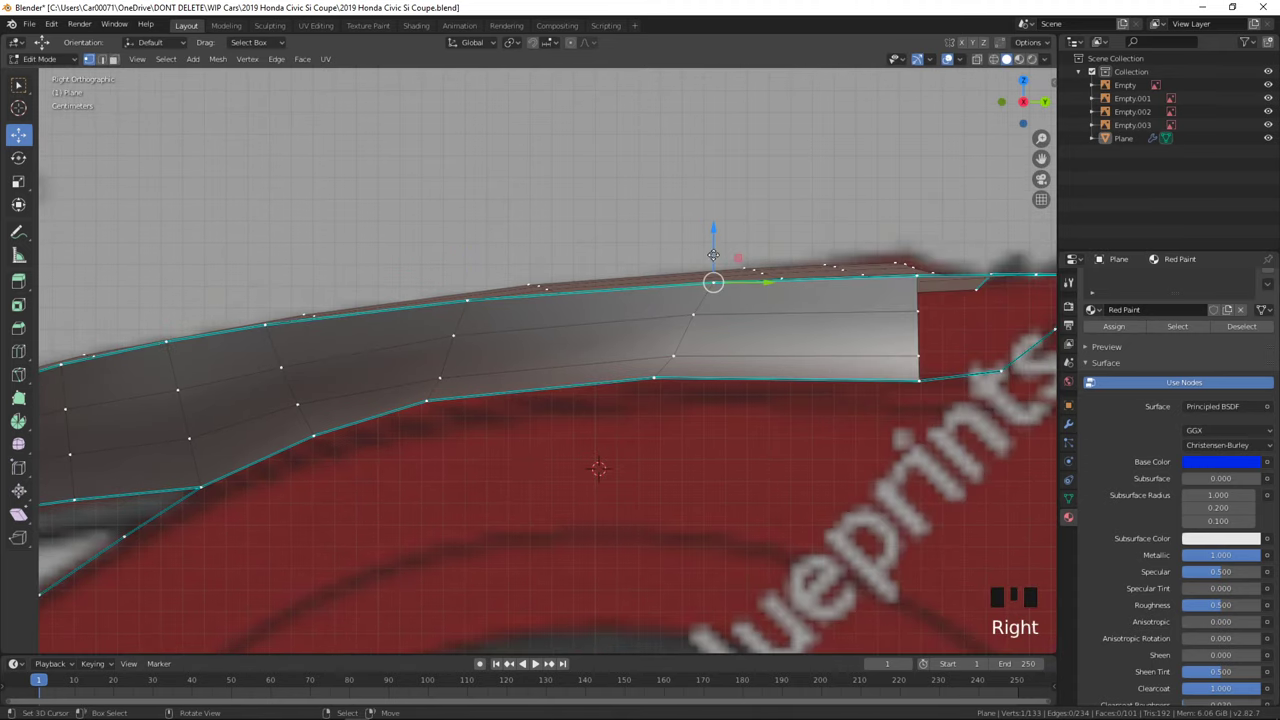
pyautogui.press('Tab')
pyautogui.press('Tab')
# - Slide a front vertex along the hood's side edge in top view, fine-tune its position, and inspect the panel surface
pyautogui.keyDown('shift'); pyautogui.moveTo(190, 351); pyautogui.dragTo(786, 491, button='middle'); pyautogui.keyUp('shift')
pyautogui.press('Tab')
pyautogui.scroll(-3, 786, 491)
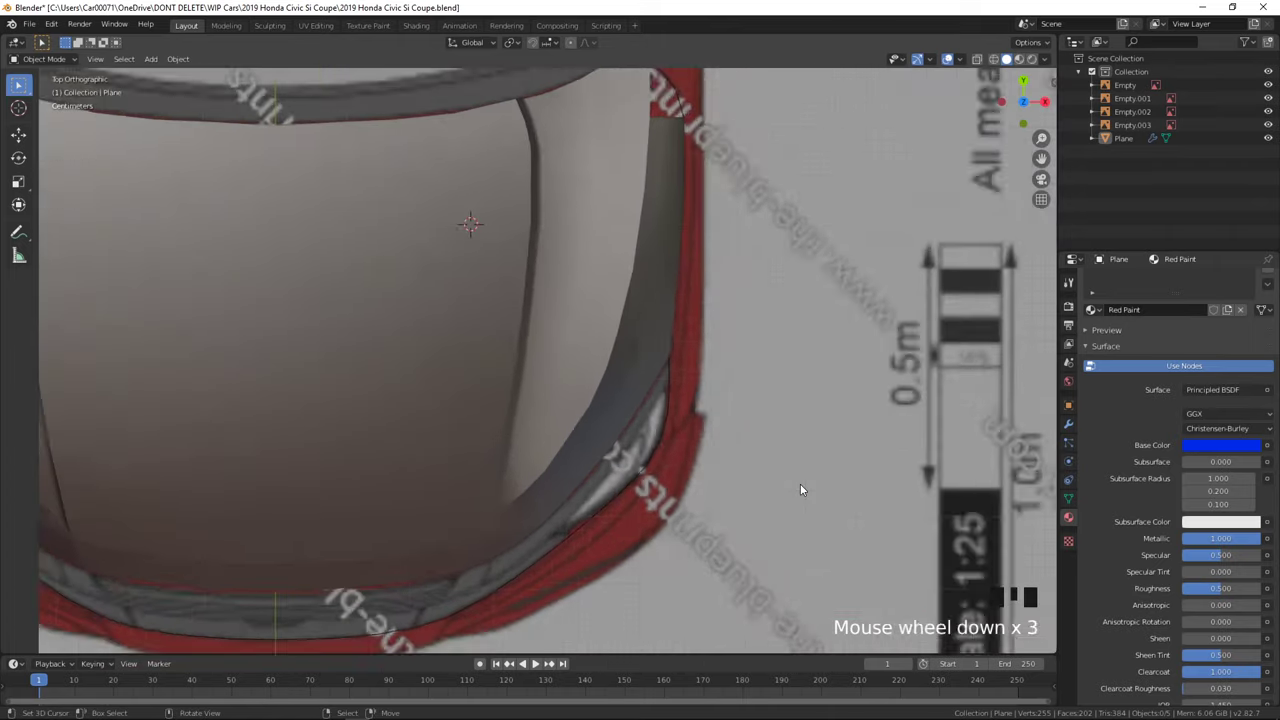
pyautogui.press('Tab')
pyautogui.scroll(1, 652, 469)
pyautogui.rightClick(567, 475)
pyautogui.press('g')
pyautogui.press('g')
pyautogui.click(577, 461)
pyautogui.press('z')
pyautogui.moveTo(574, 452); pyautogui.dragTo(574, 455)
pyautogui.press('Tab')
pyautogui.press('a')
pyautogui.press('a')
pyautogui.moveTo(574, 455); pyautogui.dragTo(657, 444, button='middle')
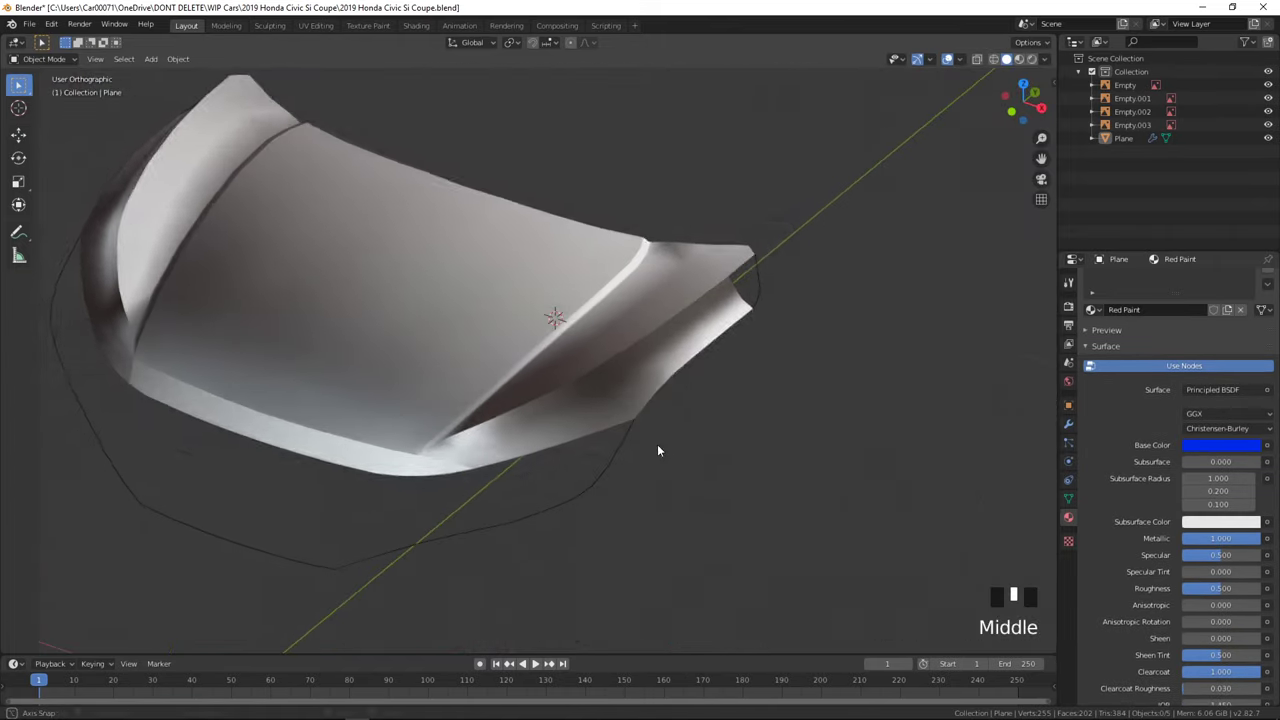
# - Inspect the hood and side panel surfaces and their mesh from several angles, including the front and right views
pyautogui.press('Tab')
pyautogui.scroll(3, 657, 444)
pyautogui.press('Tab')
pyautogui.moveTo(537, 511); pyautogui.dragTo(500, 408, button='middle')
pyautogui.press('Tab')
pyautogui.moveTo(500, 408); pyautogui.dragTo(600, 450, button='middle')
pyautogui.rightClick(532, 427)
pyautogui.scroll(-8, 657, 509)
pyautogui.press('Tab')
pyautogui.click(712, 520)
pyautogui.scroll(4, 712, 520)
pyautogui.moveTo(712, 520); pyautogui.dragTo(767, 539, button='middle')
pyautogui.scroll(-2, 631, 510)
pyautogui.keyDown('shift'); pyautogui.moveTo(631, 510); pyautogui.dragTo(549, 524, button='middle'); pyautogui.keyUp('shift')
pyautogui.press('KP_1')
pyautogui.press('KP_3')
# - Switch to the reference photos, close the Build and Price page, and examine the panel lines around the headlight and front fender
pyautogui.hotkey('alt', 'Tab')
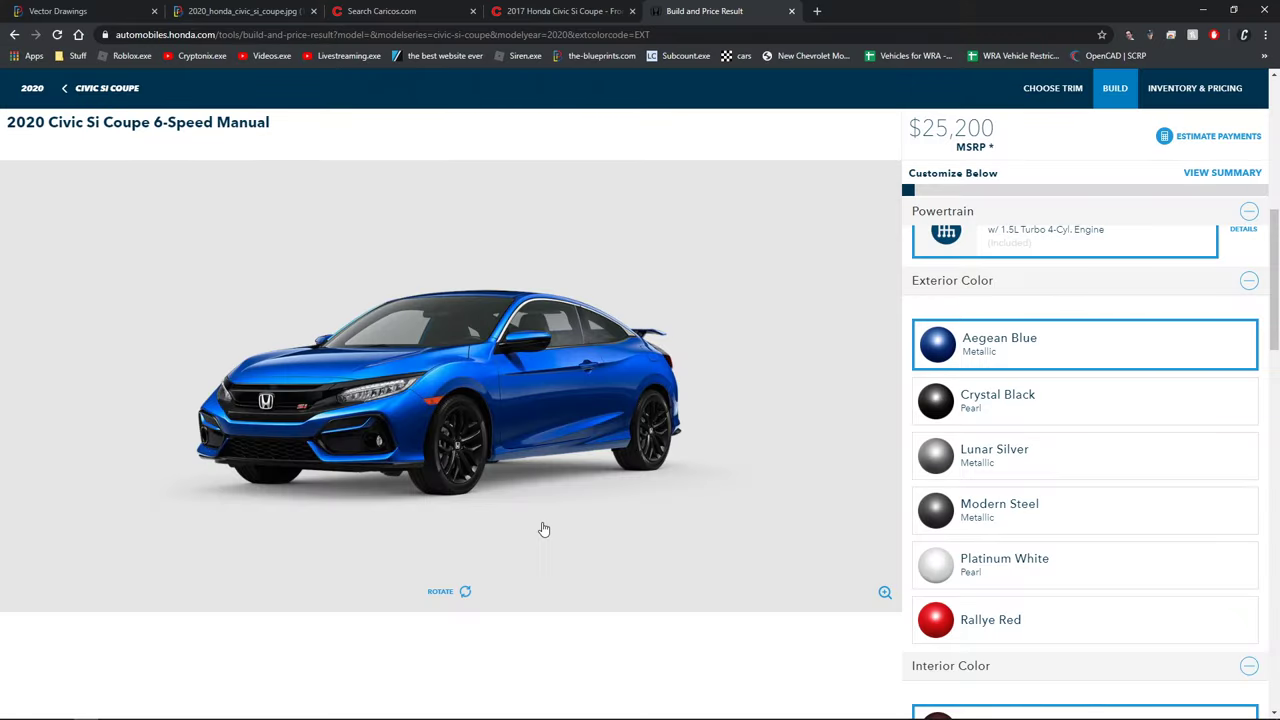
pyautogui.hotkey('alt', 'Tab')
pyautogui.hotkey('alt', 'Tab')
pyautogui.scroll(-3, 580, 446)
pyautogui.moveTo(580, 446); pyautogui.dragTo(752, 286, button='middle')
pyautogui.scroll(4, 655, 370)
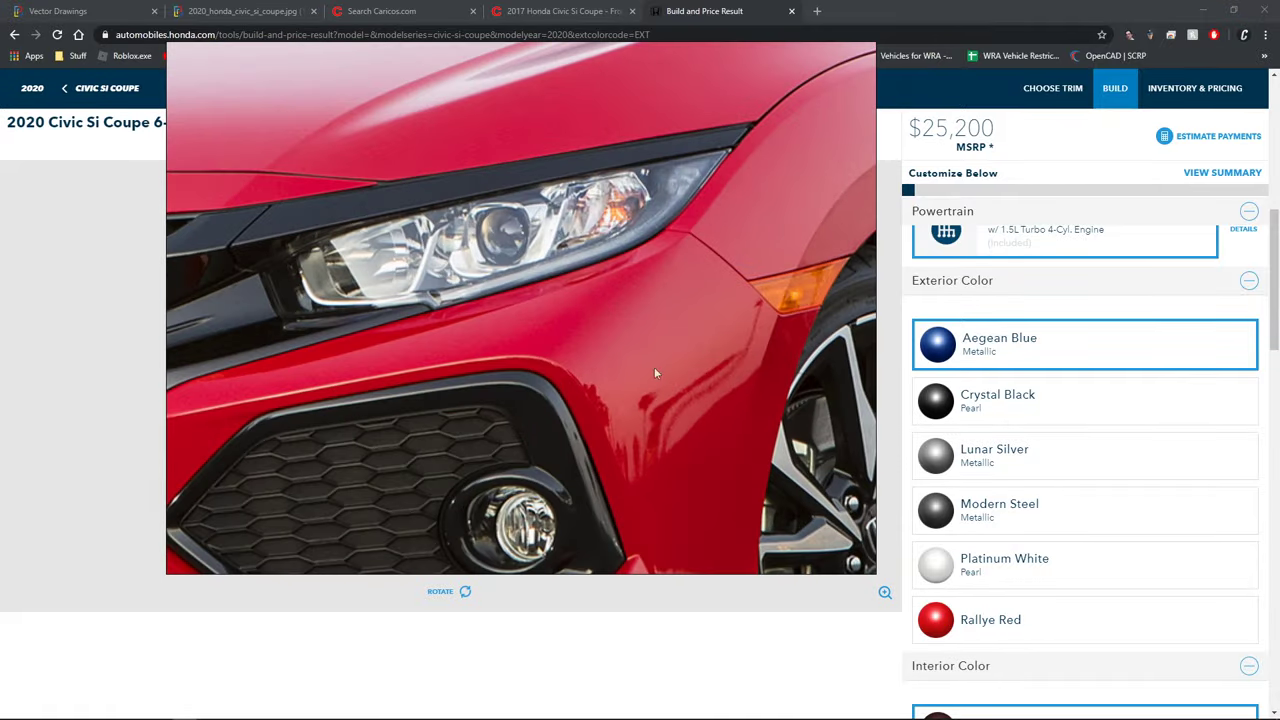
pyautogui.scroll(-4, 741, 446)
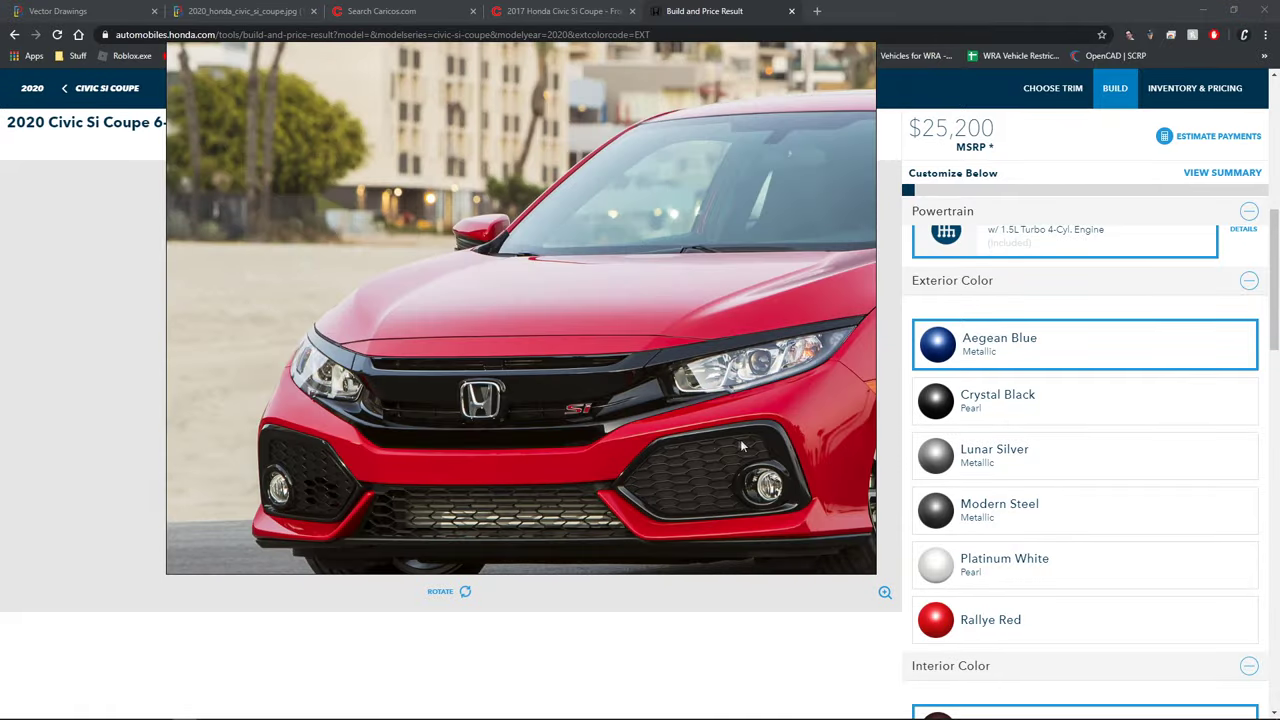
pyautogui.click(791, 11)
pyautogui.hotkey('alt', 'Tab')
pyautogui.scroll(3, 648, 437)
pyautogui.scroll(1, 647, 432)
pyautogui.moveTo(472, 345); pyautogui.dragTo(368, 441, button='middle')
pyautogui.scroll(-1, 254, 438)
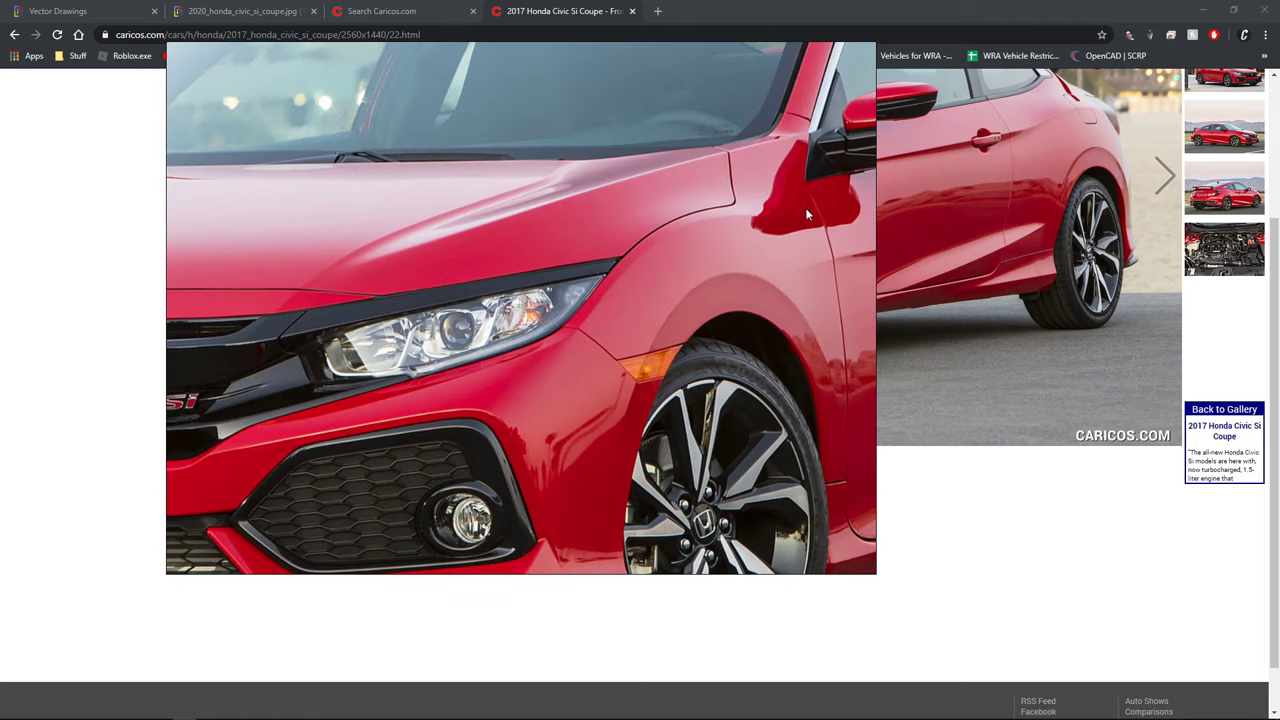
pyautogui.hotkey('alt', 'Tab')
# - Fill the gap at the rear lower corner of the hood's side panel with a new face
pyautogui.scroll(4, 626, 375)
pyautogui.keyDown('shift'); pyautogui.moveTo(626, 375); pyautogui.dragTo(676, 458, button='middle'); pyautogui.keyUp('shift')
pyautogui.press('Tab')
pyautogui.press('Tab')
pyautogui.rightClick(660, 408)
pyautogui.keyDown('shift'); pyautogui.rightClick(658, 377); pyautogui.keyUp('shift')
pyautogui.keyDown('shift'); pyautogui.rightClick(727, 411); pyautogui.keyUp('shift')
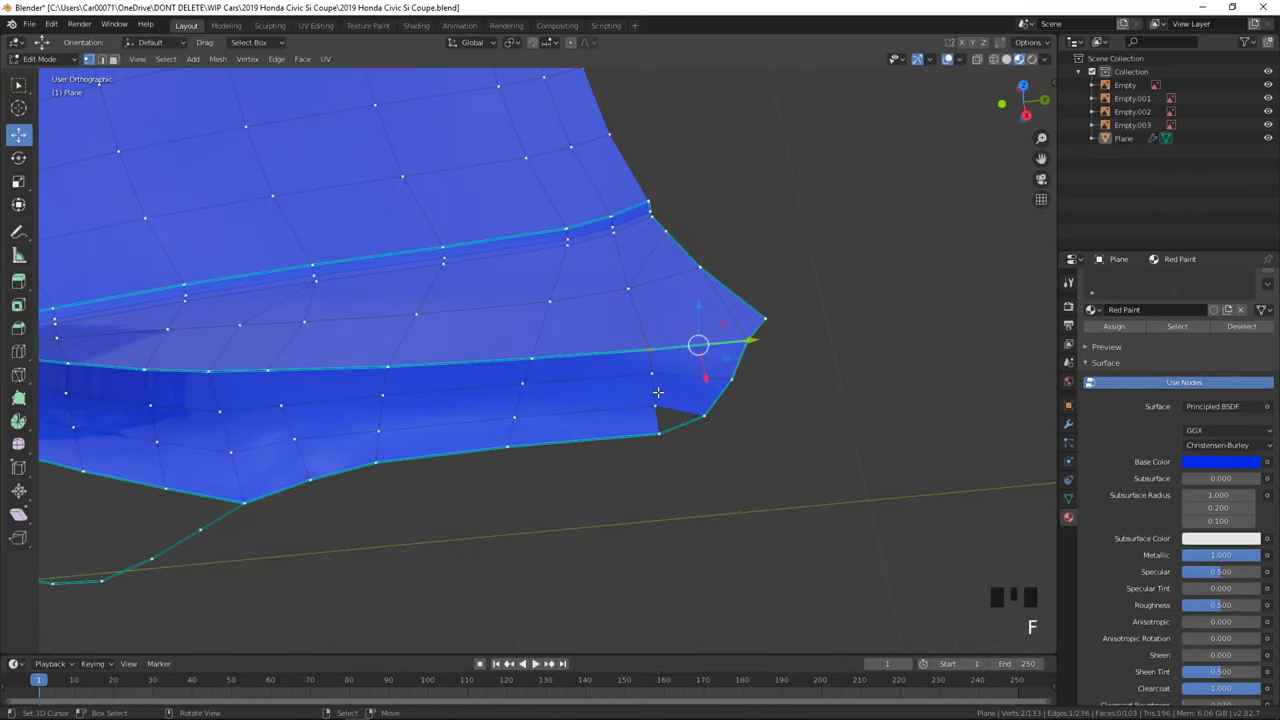
pyautogui.moveTo(702, 416); pyautogui.dragTo(829, 403, button='middle')
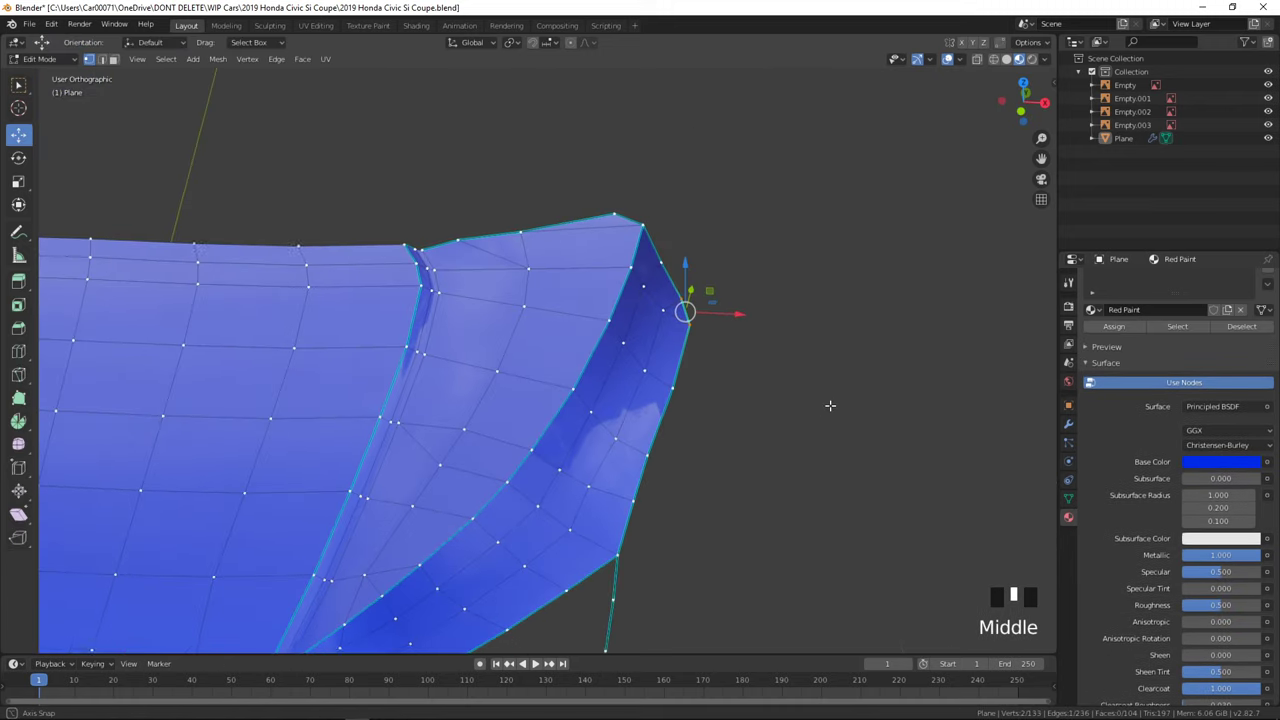
# - Select two interior vertices near the side panel's rear corner and nudge them slightly outward along X
pyautogui.press('KP_1')
pyautogui.press('z')
pyautogui.moveTo(714, 384); pyautogui.dragTo(711, 414, button='middle')
pyautogui.press('z')
pyautogui.rightClick(669, 322)
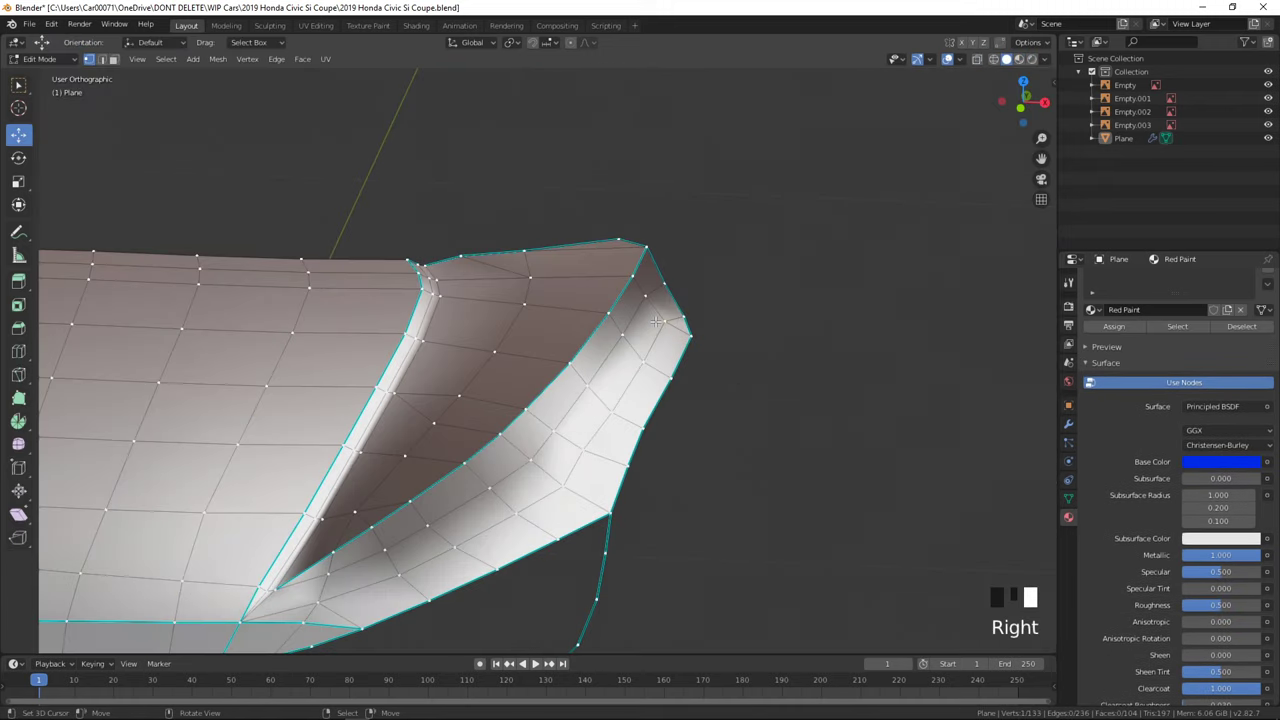
pyautogui.keyDown('shift'); pyautogui.rightClick(650, 301); pyautogui.keyUp('shift')
pyautogui.moveTo(655, 303); pyautogui.dragTo(652, 312, button='middle')
pyautogui.moveTo(701, 309); pyautogui.dragTo(708, 310)
# - Extrude the side panel's lower edge from its rear corner to the headlight's lower outer corner as a narrow strip in the right view
pyautogui.press('Tab')
pyautogui.moveTo(728, 345)
pyautogui.mouseDown(button='middle')
pyautogui.moveTo(737, 367)
pyautogui.moveTo(674, 400)
pyautogui.mouseUp(button='middle')
pyautogui.press('a')
pyautogui.press('a')
pyautogui.press('z')
pyautogui.press('KP_3')
pyautogui.press('Tab')
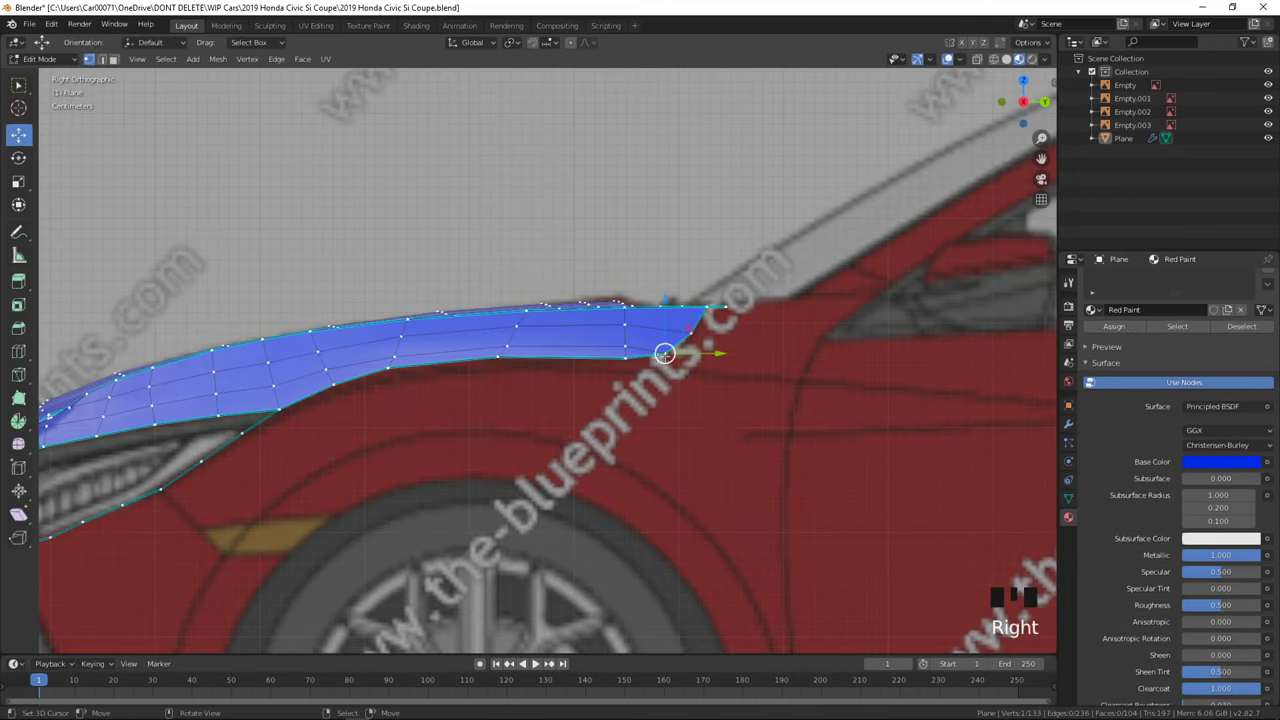
pyautogui.keyDown('shift'); pyautogui.moveTo(393, 441); pyautogui.dragTo(614, 412, button='middle'); pyautogui.keyUp('shift')
pyautogui.keyDown('ctrl'); pyautogui.rightClick(390, 460); pyautogui.keyUp('ctrl')
pyautogui.press('e')
pyautogui.click(533, 458)
pyautogui.press('z')
pyautogui.click(826, 343)
# - Check the fender reference photo and adjust the extruded strip's vertices along the headlight and fender line in the right view
pyautogui.press('KP_1')
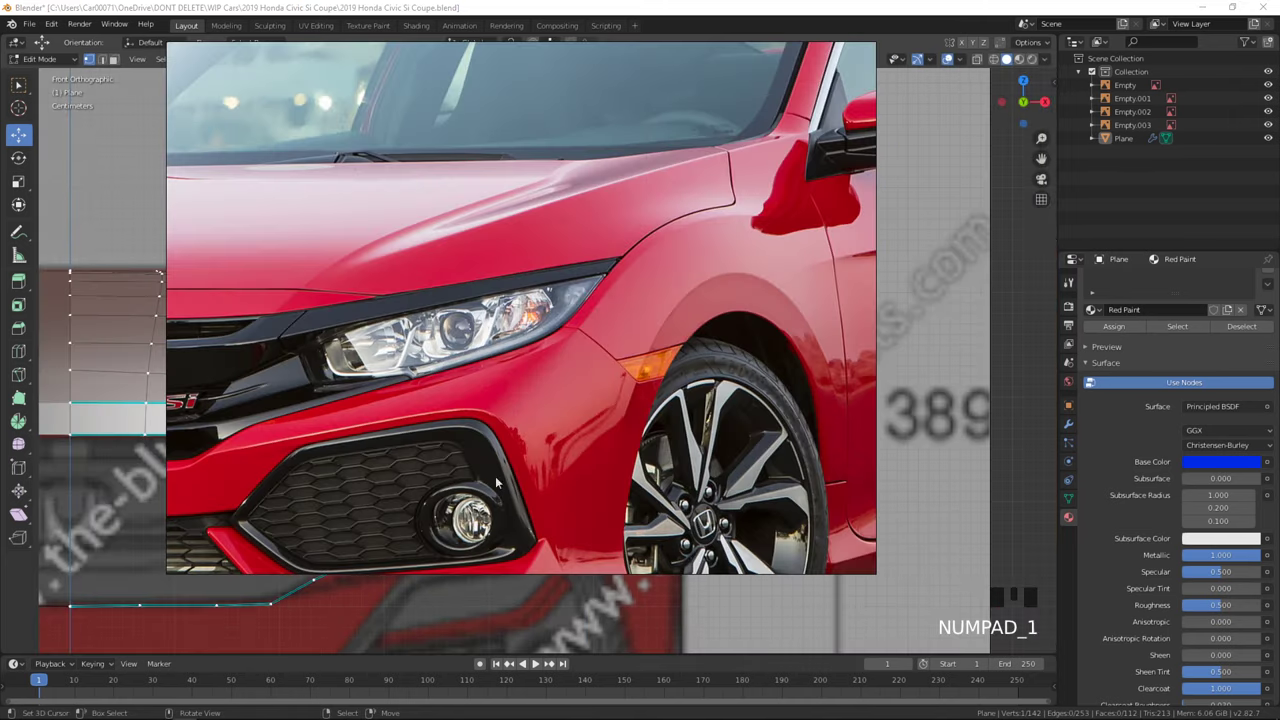
pyautogui.hotkey('alt', 'Tab')
pyautogui.press('KP_3')
pyautogui.press('z')
pyautogui.moveTo(390, 424); pyautogui.dragTo(508, 359)
pyautogui.rightClick(428, 434)
pyautogui.rightClick(470, 409)
pyautogui.rightClick(508, 388)
pyautogui.rightClick(590, 366)
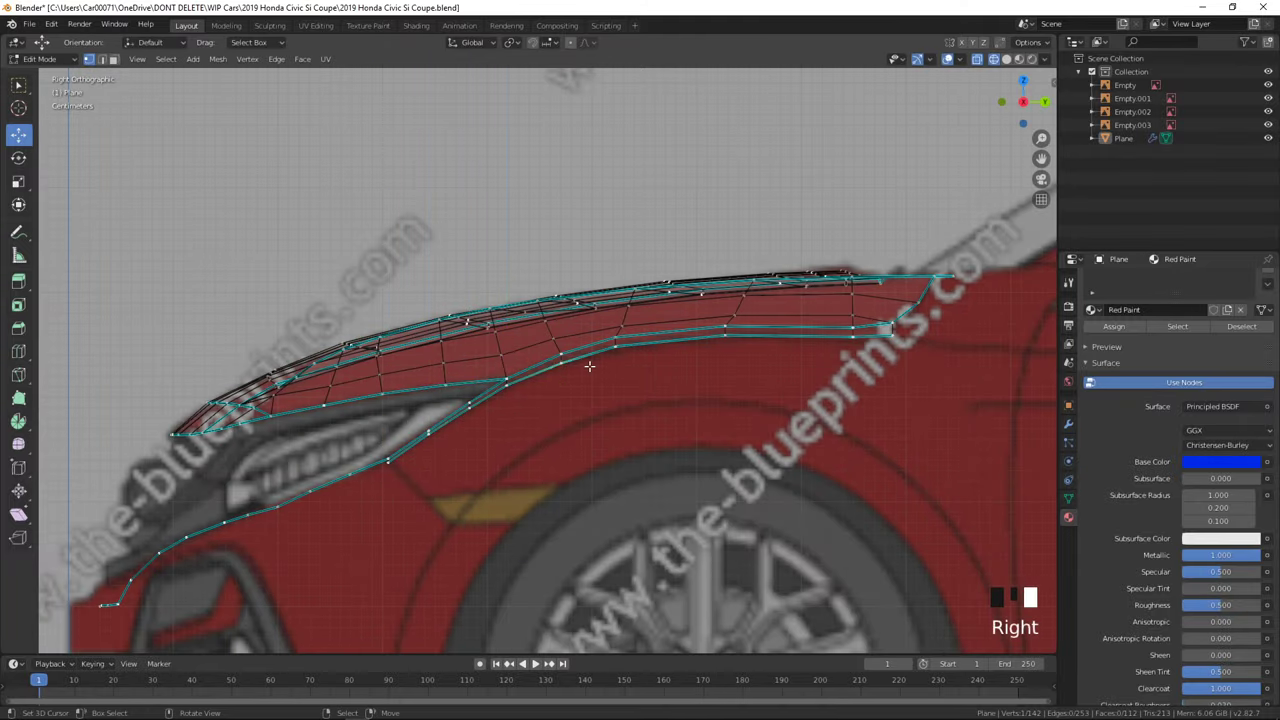
# - Move the extruded strip's outer edge outward along X in the top view and adjust its vertices beside the headlight
pyautogui.press('KP_7')
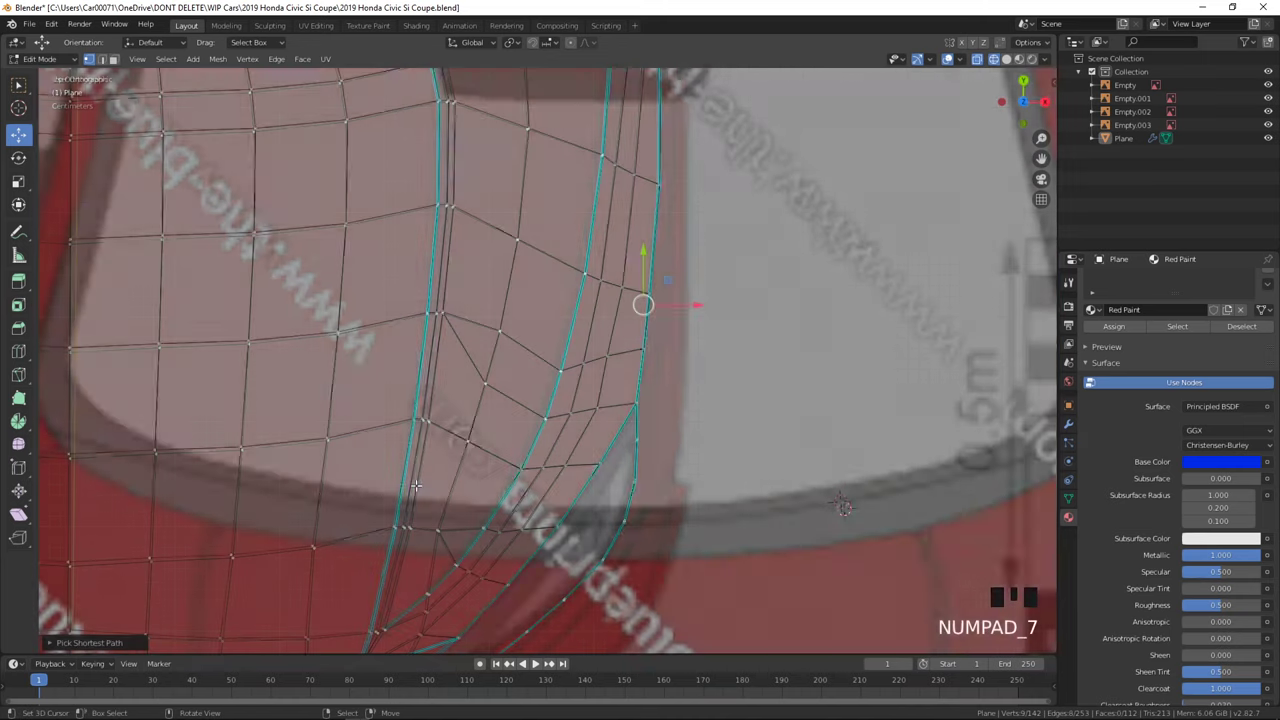
pyautogui.moveTo(662, 304); pyautogui.dragTo(720, 307)
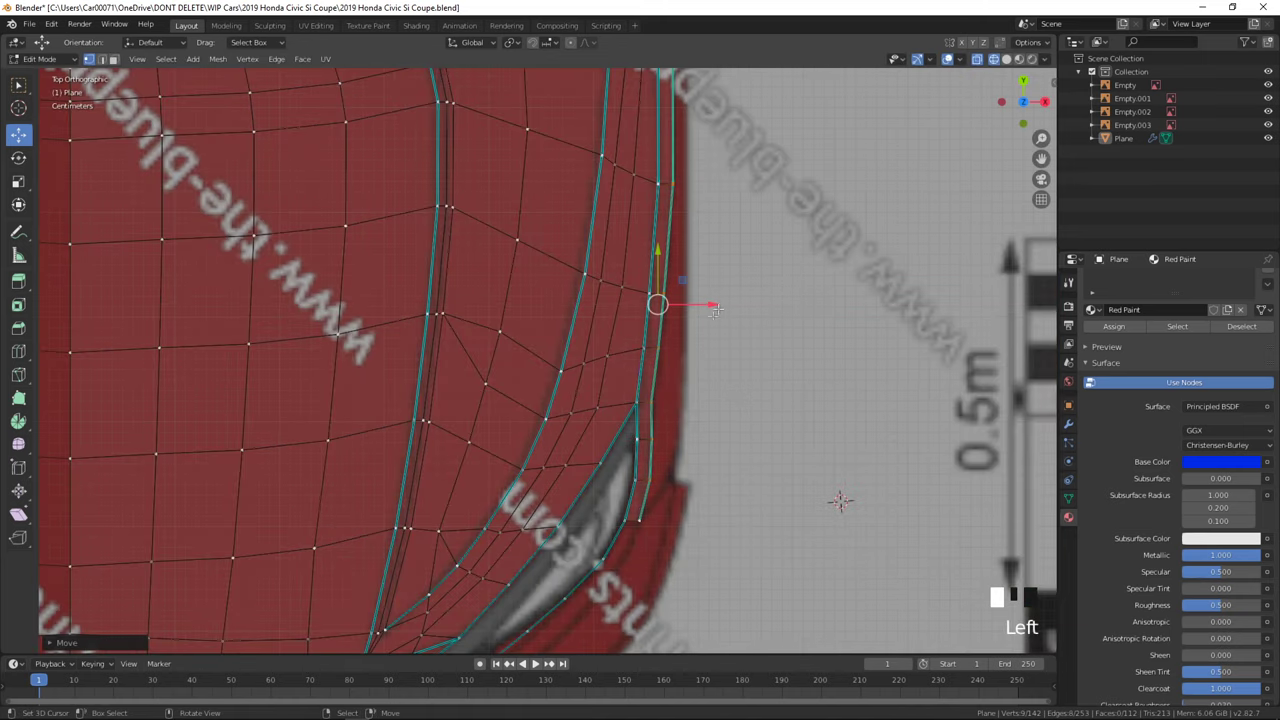
pyautogui.rightClick(652, 402)
pyautogui.moveTo(695, 401); pyautogui.dragTo(696, 401)
pyautogui.rightClick(697, 399)
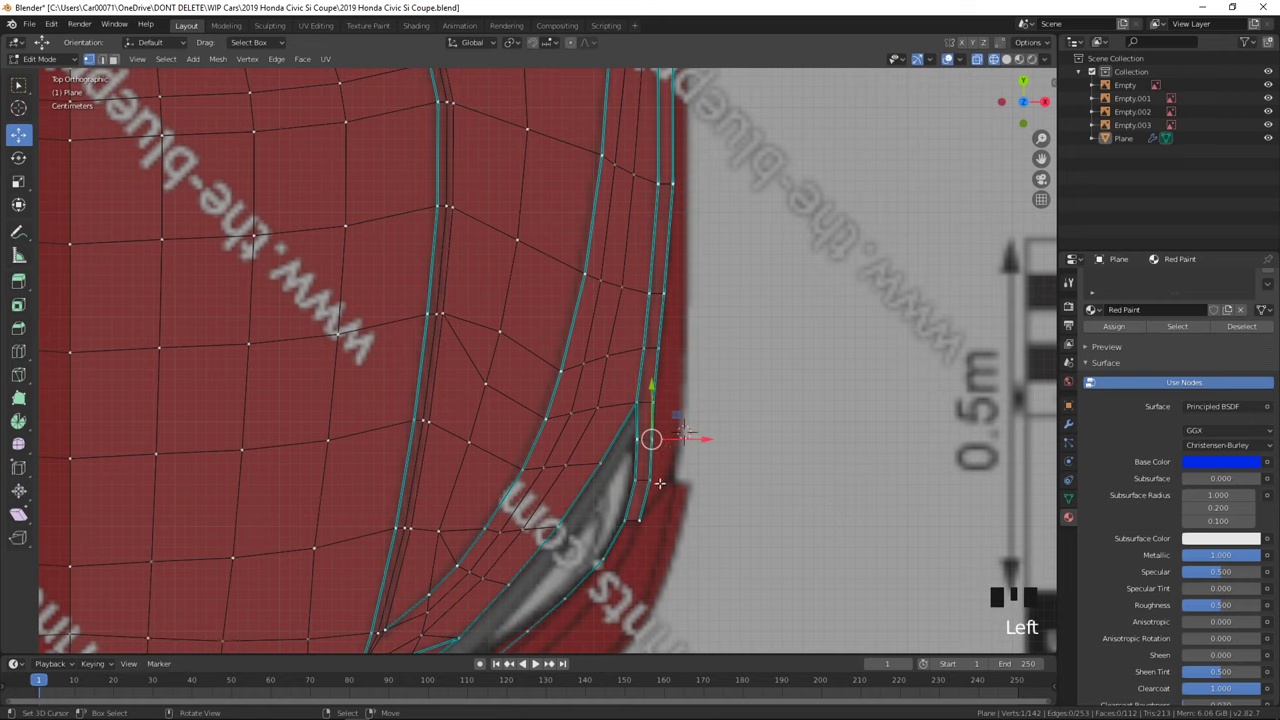
pyautogui.rightClick(654, 440)
pyautogui.moveTo(691, 438); pyautogui.dragTo(695, 436)
pyautogui.moveTo(693, 437); pyautogui.dragTo(686, 404)
# - Fine-tune the sideways positions of the strip's vertices farther back along the fender in the top view
pyautogui.rightClick(654, 403)
pyautogui.keyDown('shift'); pyautogui.moveTo(700, 184); pyautogui.dragTo(706, 350, button='middle'); pyautogui.keyUp('shift')
pyautogui.rightClick(681, 187)
pyautogui.moveTo(703, 180); pyautogui.dragTo(705, 180)
pyautogui.press('Tab')
pyautogui.press('Tab')
pyautogui.press('Tab')
pyautogui.moveTo(719, 350); pyautogui.dragTo(717, 349)
pyautogui.press('Tab')
pyautogui.press('Tab')
# - Inspect the hood and its extended fender strip in material preview from several angles
pyautogui.rightClick(666, 511)
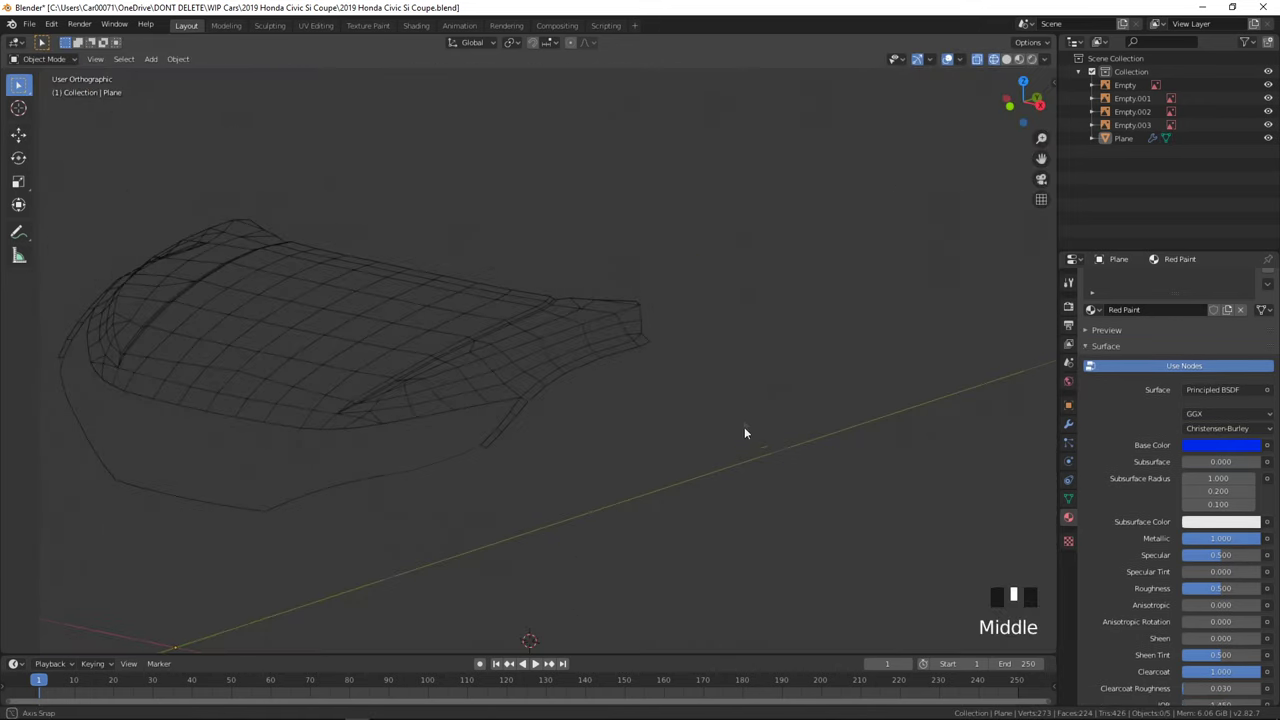
pyautogui.press('a')
pyautogui.press('z')
pyautogui.click(757, 537)
pyautogui.scroll(-2, 757, 545)
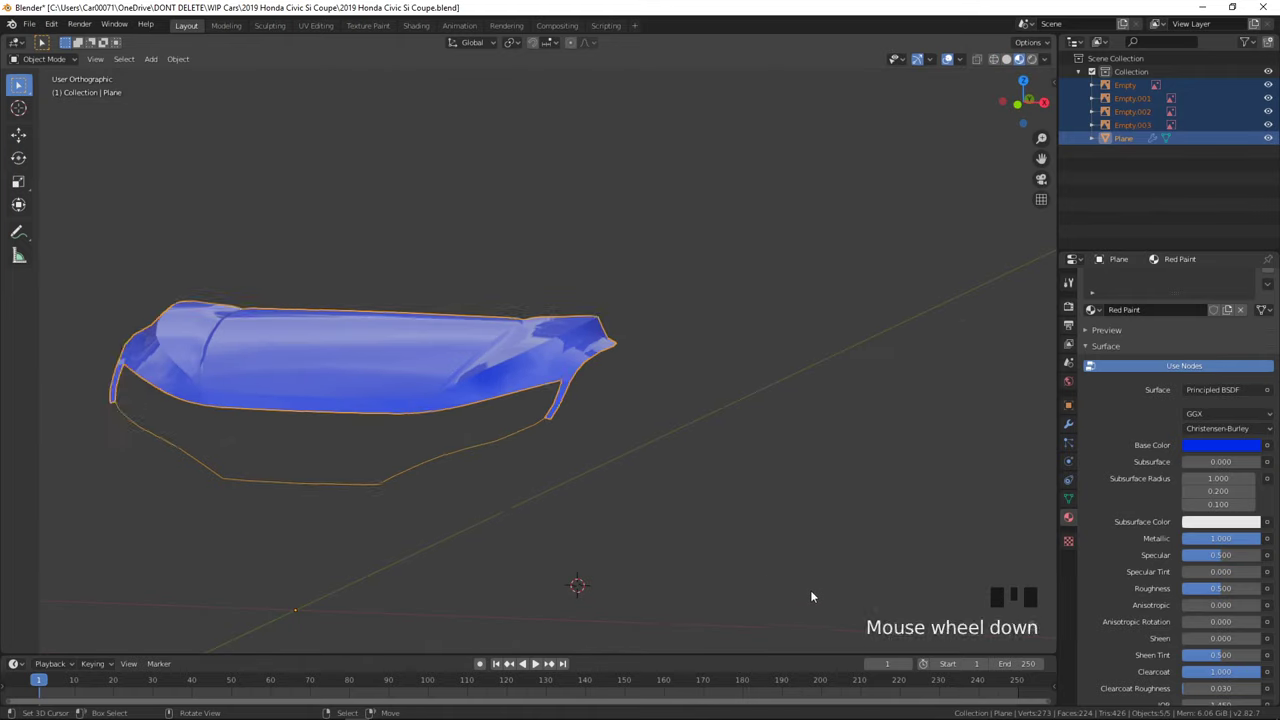
pyautogui.click(810, 590)
pyautogui.moveTo(810, 590); pyautogui.dragTo(740, 588, button='middle')
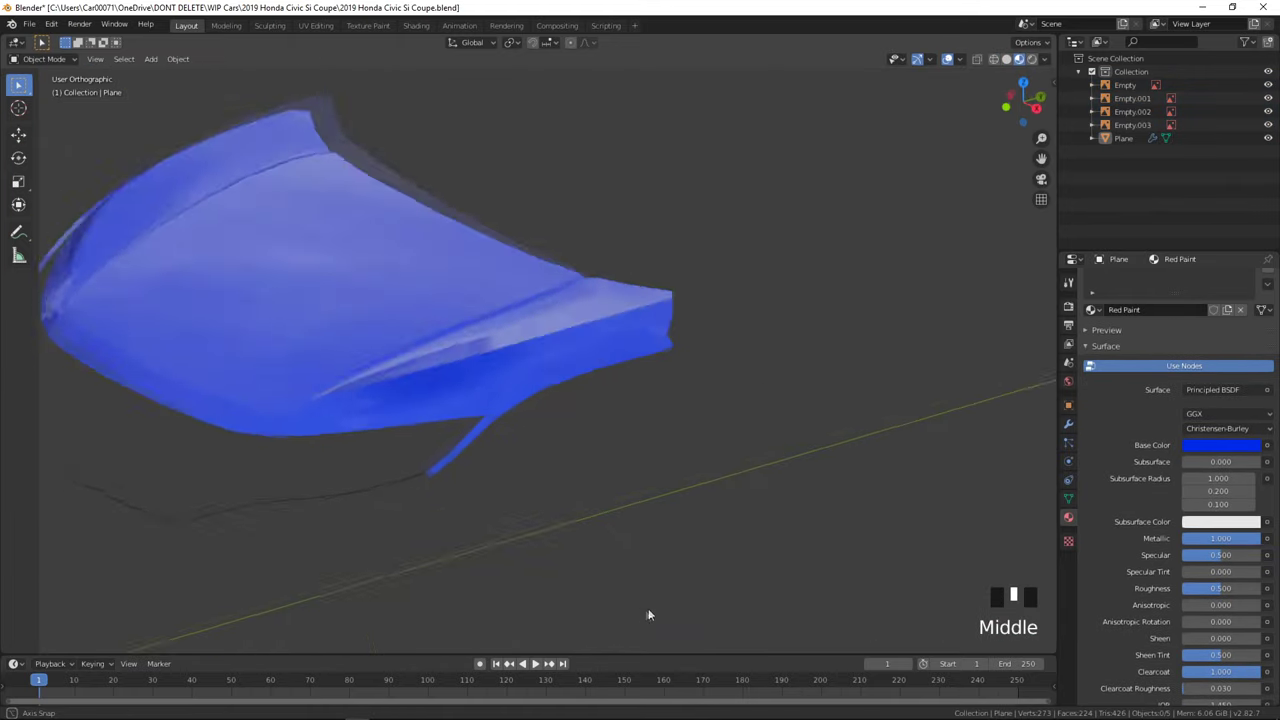
pyautogui.moveTo(651, 611); pyautogui.dragTo(654, 74, button='middle')
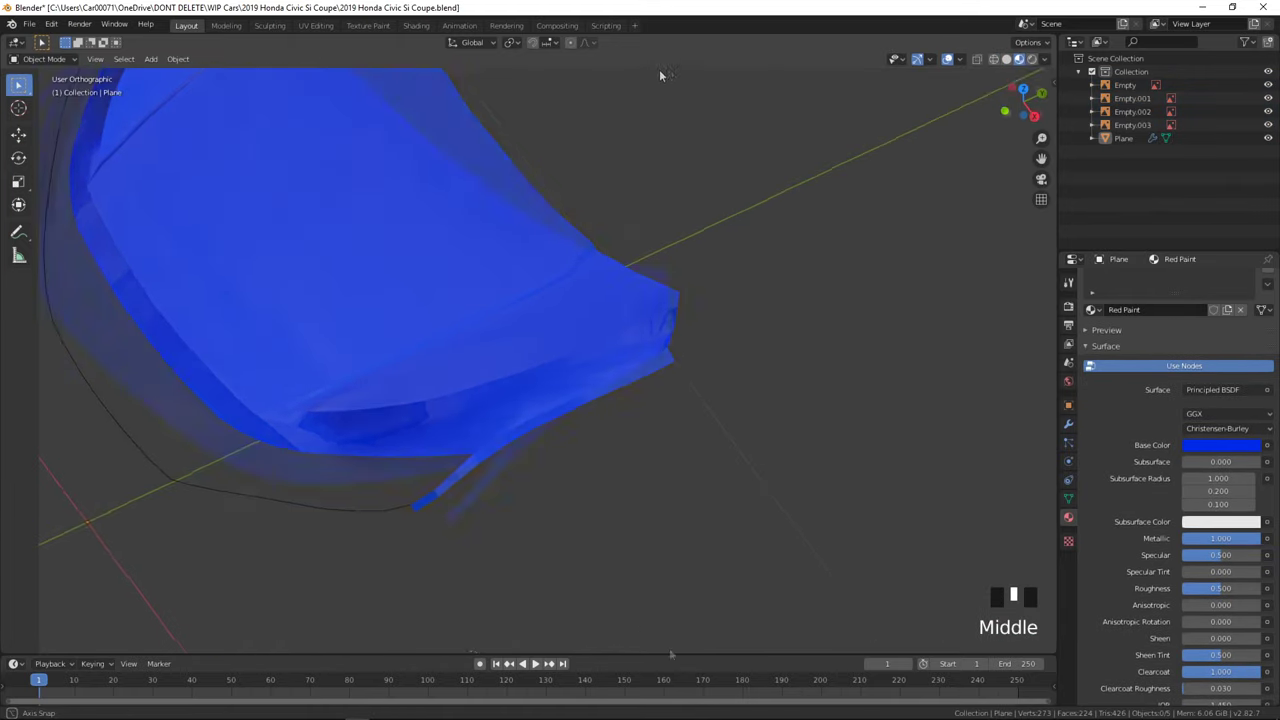
pyautogui.press('a')
pyautogui.scroll(-2, 718, 609)
pyautogui.press('Tab')
pyautogui.press('Tab')
pyautogui.press('KP_1')
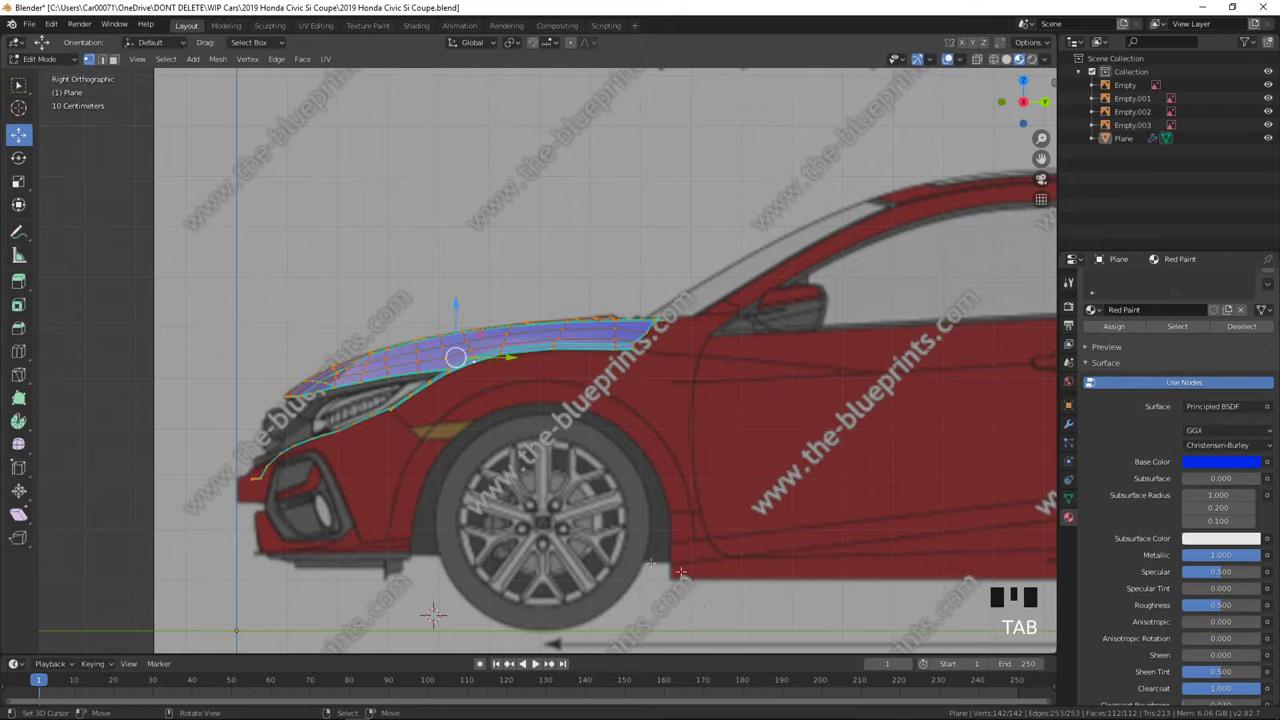
# - Extrude a line of three vertices from the strip's lower corner along the underside of the headlight in the front view
pyautogui.press('KP_1')
pyautogui.press('KP_7')
pyautogui.scroll(7, 733, 464)
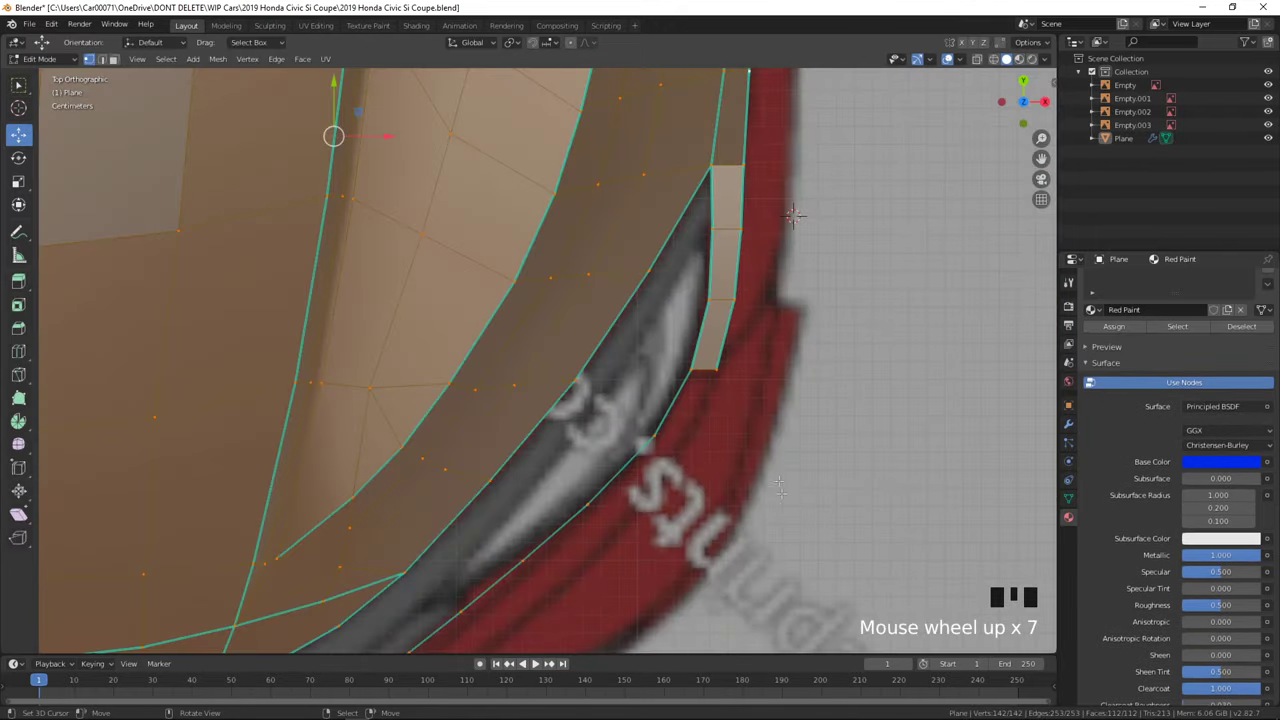
pyautogui.rightClick(758, 365)
pyautogui.keyDown('shift'); pyautogui.moveTo(709, 408); pyautogui.dragTo(745, 287, button='middle'); pyautogui.keyUp('shift')
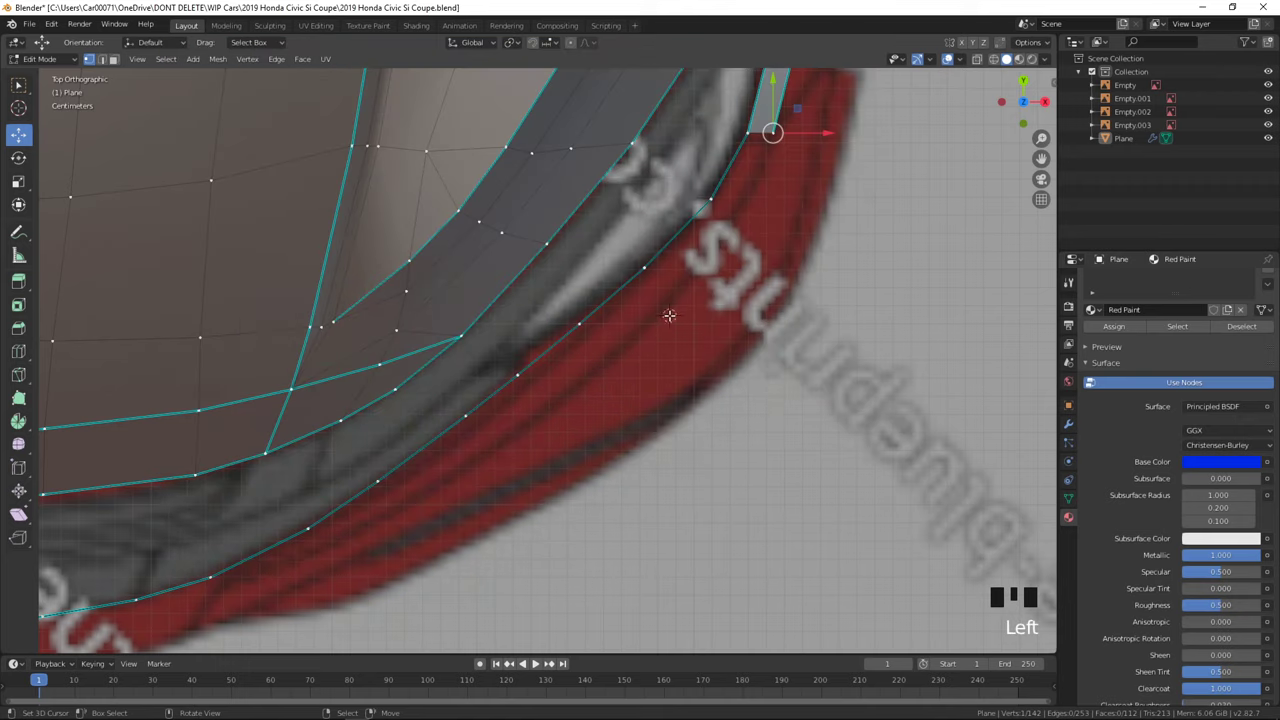
pyautogui.press('KP_1')
pyautogui.press('e')
pyautogui.click(722, 412)
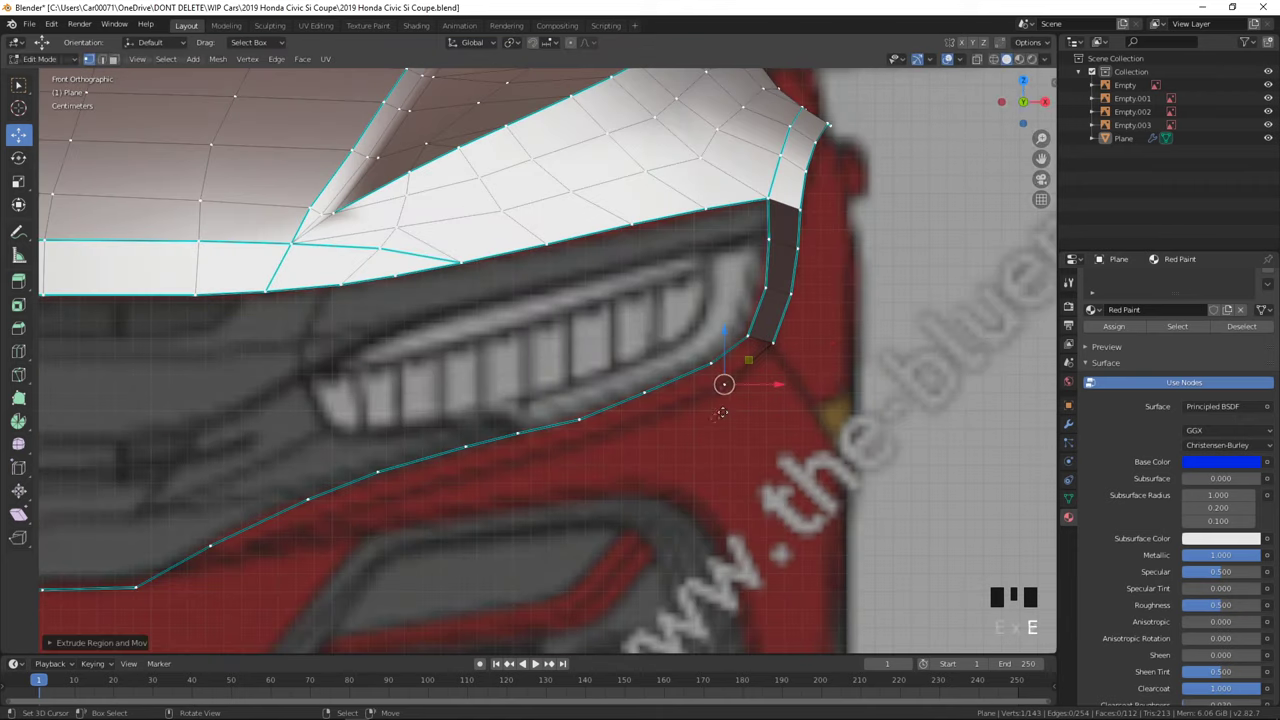
pyautogui.press('e')
pyautogui.click(563, 474)
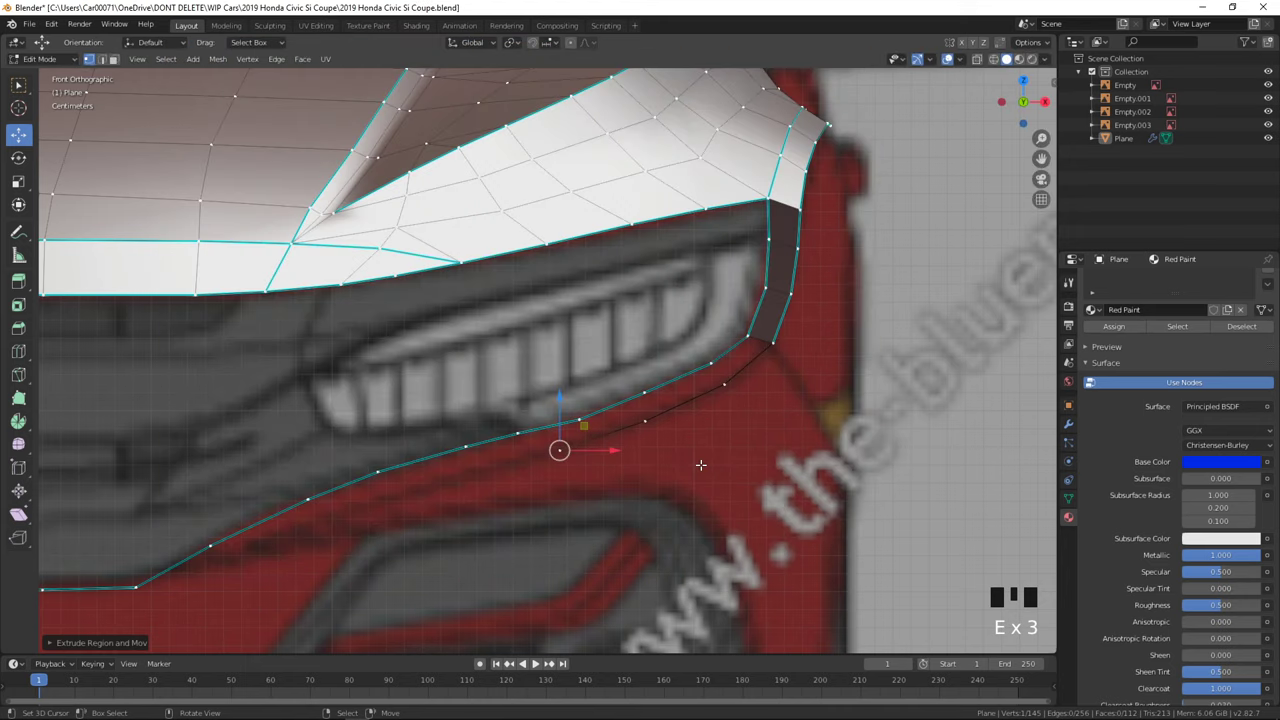
pyautogui.press('g')
pyautogui.click(726, 458)
# - Mark the new line's edges as sharp and fill three faces between it and the headlight's lower edge
pyautogui.keyDown('ctrl'); pyautogui.rightClick(773, 345); pyautogui.keyUp('ctrl')
pyautogui.hotkey('ctrl', 'e')
pyautogui.click(779, 336)
pyautogui.rightClick(773, 341)
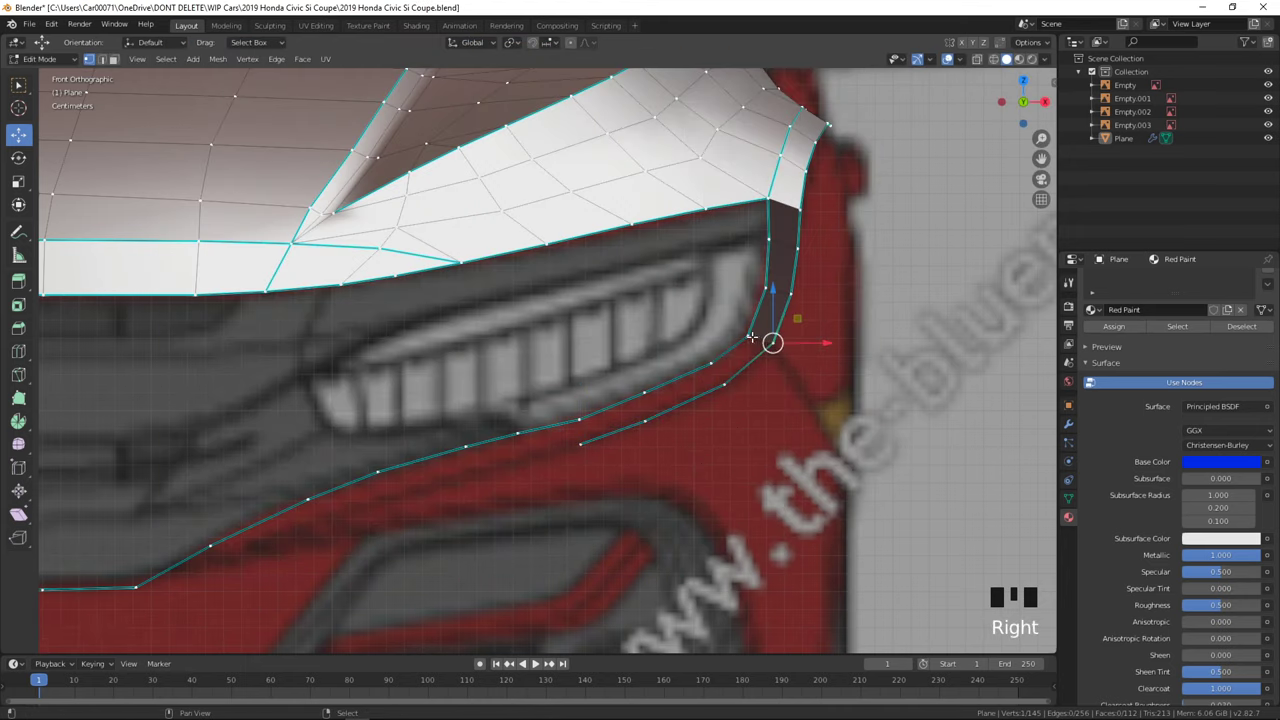
pyautogui.moveTo(757, 341)
pyautogui.mouseDown(button='middle')
pyautogui.moveTo(740, 391)
pyautogui.moveTo(677, 440)
pyautogui.mouseUp(button='middle')
# - Pull the new strip's two innermost outer-edge vertices forward along Y in the top view, just ahead of the headlight edge
pyautogui.press('KP_7')
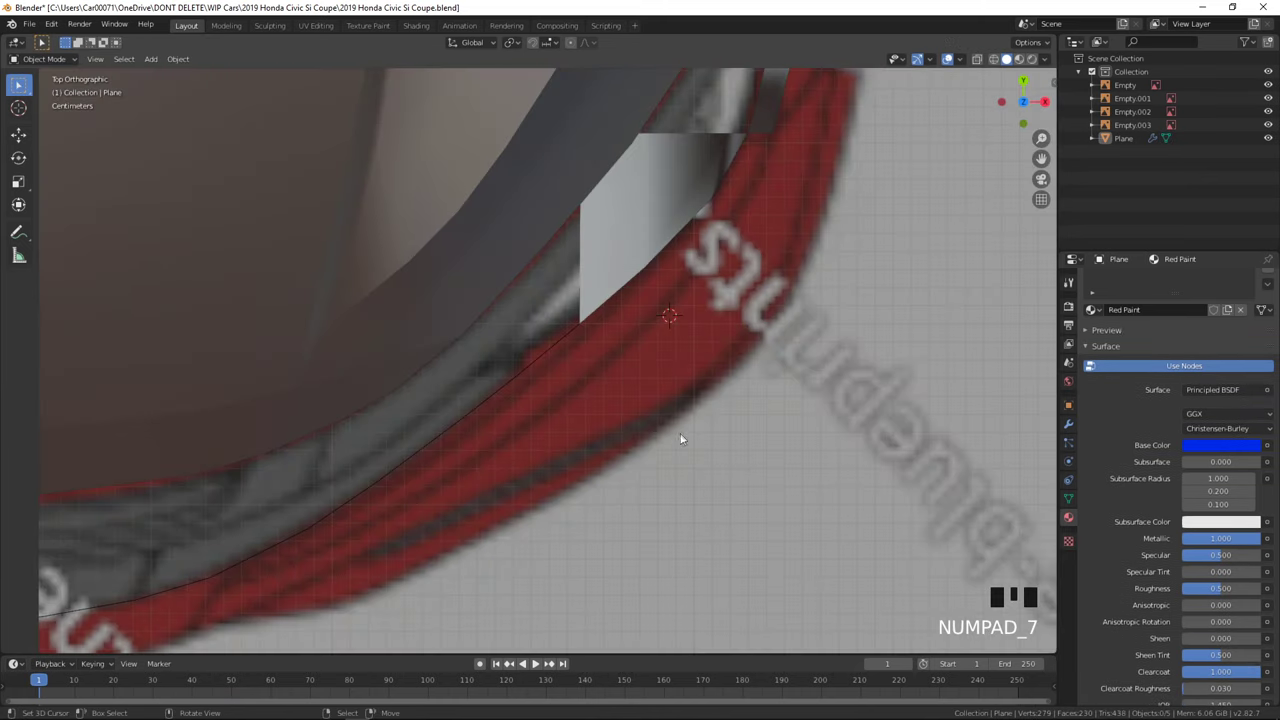
pyautogui.press('z')
pyautogui.press('z')
pyautogui.rightClick(581, 134)
pyautogui.moveTo(581, 105); pyautogui.dragTo(613, 269)
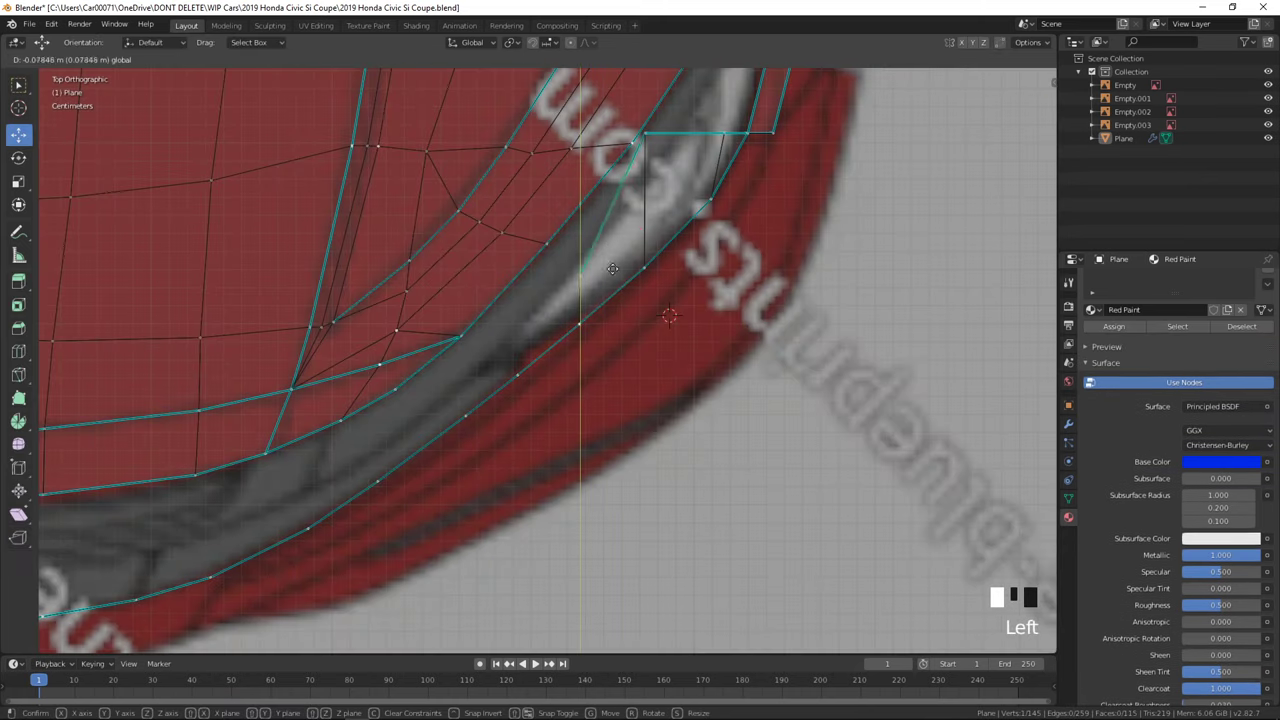
pyautogui.moveTo(616, 313); pyautogui.dragTo(681, 251)
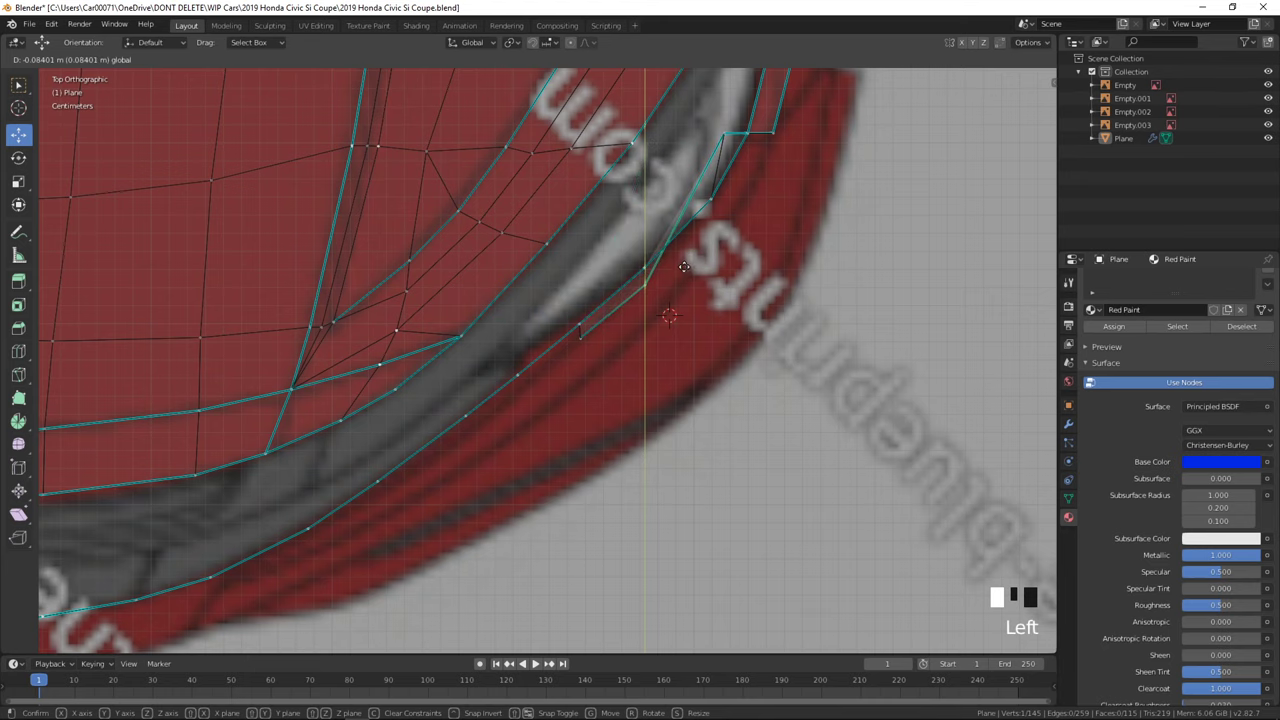
pyautogui.moveTo(685, 298); pyautogui.dragTo(685, 299)
# - Align the vertex nearest the headlight's outer corner and the two inner ones along Y in the top view, and inspect the strip
pyautogui.rightClick(582, 326)
pyautogui.hotkey('alt', 'Tab')
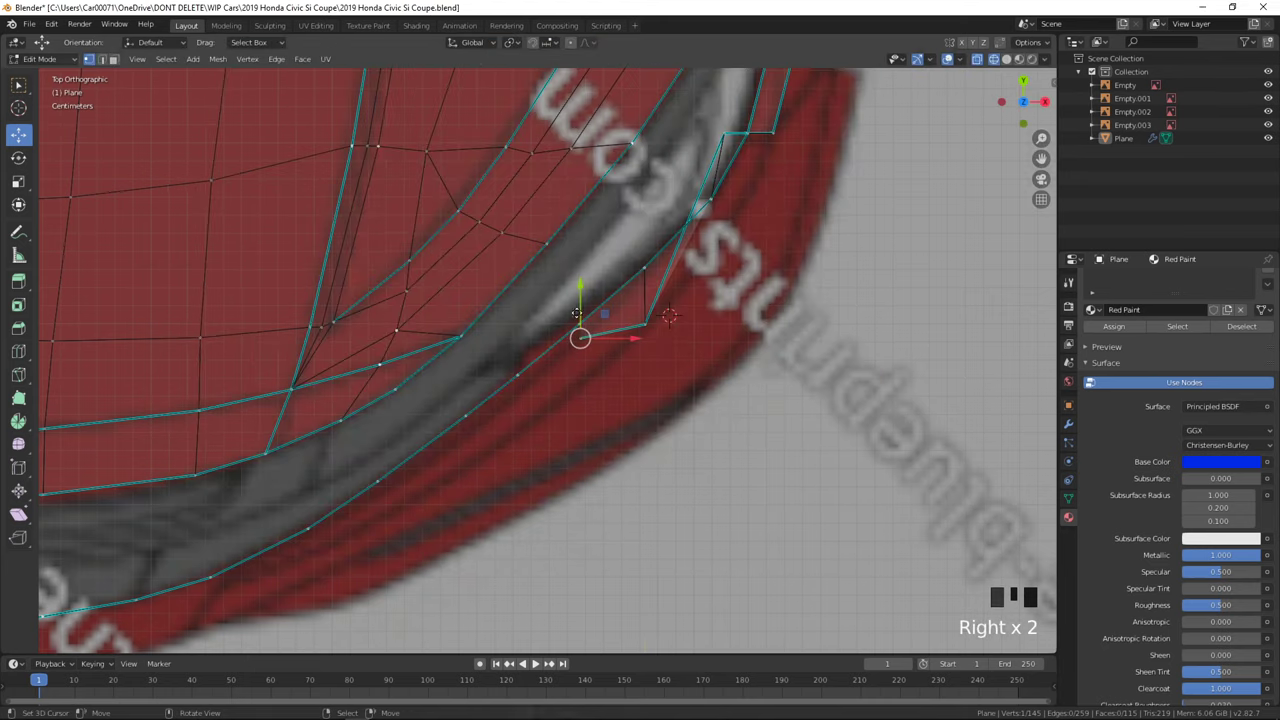
pyautogui.moveTo(577, 313); pyautogui.dragTo(577, 328)
pyautogui.rightClick(645, 323)
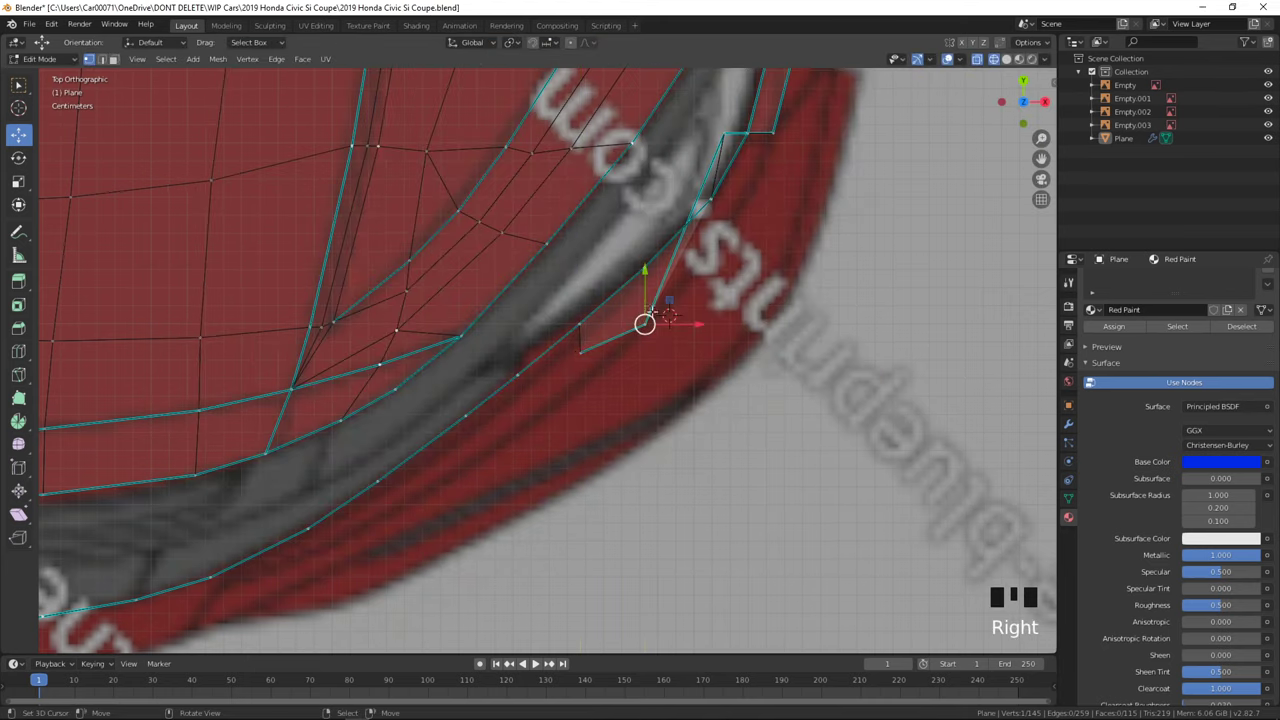
pyautogui.moveTo(645, 302); pyautogui.dragTo(645, 299)
pyautogui.rightClick(724, 132)
pyautogui.moveTo(723, 117); pyautogui.dragTo(723, 212)
pyautogui.press('z')
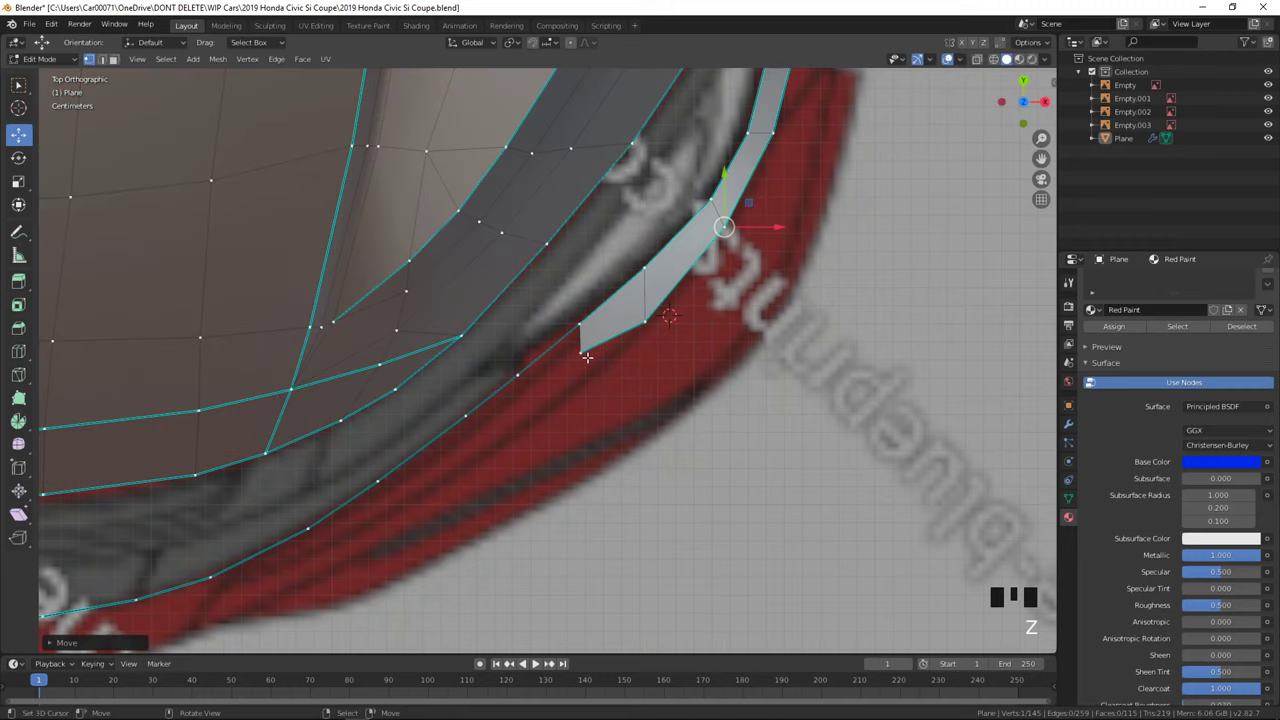
pyautogui.rightClick(580, 351)
pyautogui.moveTo(580, 318); pyautogui.dragTo(580, 334)
pyautogui.press('Tab')
pyautogui.moveTo(600, 400)
pyautogui.mouseDown(button='middle')
pyautogui.moveTo(666, 328)
pyautogui.moveTo(717, 466)
pyautogui.mouseUp(button='middle')
pyautogui.press('z')
pyautogui.scroll(-4, 723, 563)
pyautogui.moveTo(723, 563); pyautogui.dragTo(760, 530, button='middle')
# - Extrude four more vertices from the strip's inner end toward the grille's lower corner in the front view, following the reference photo
pyautogui.press('KP_1')
pyautogui.press('Tab')
pyautogui.scroll(5, 765, 528)
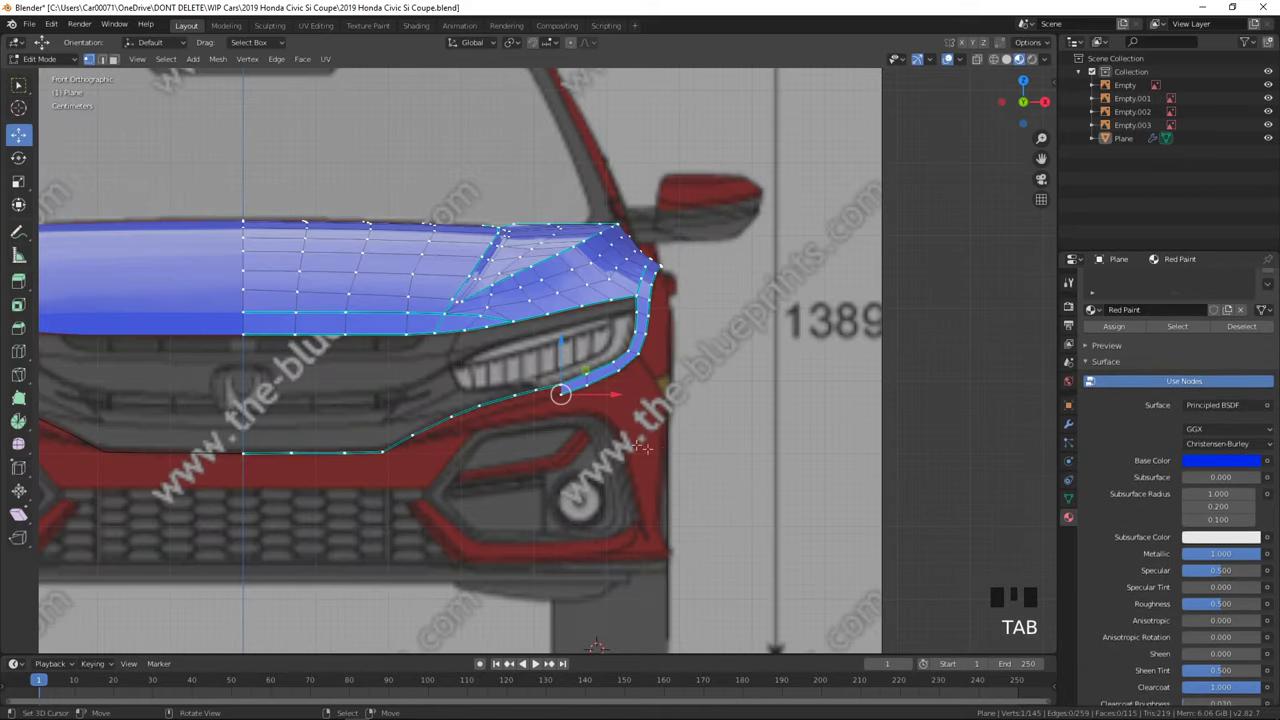
pyautogui.keyDown('shift'); pyautogui.moveTo(633, 450); pyautogui.dragTo(825, 370, button='middle'); pyautogui.keyUp('shift')
pyautogui.press('e')
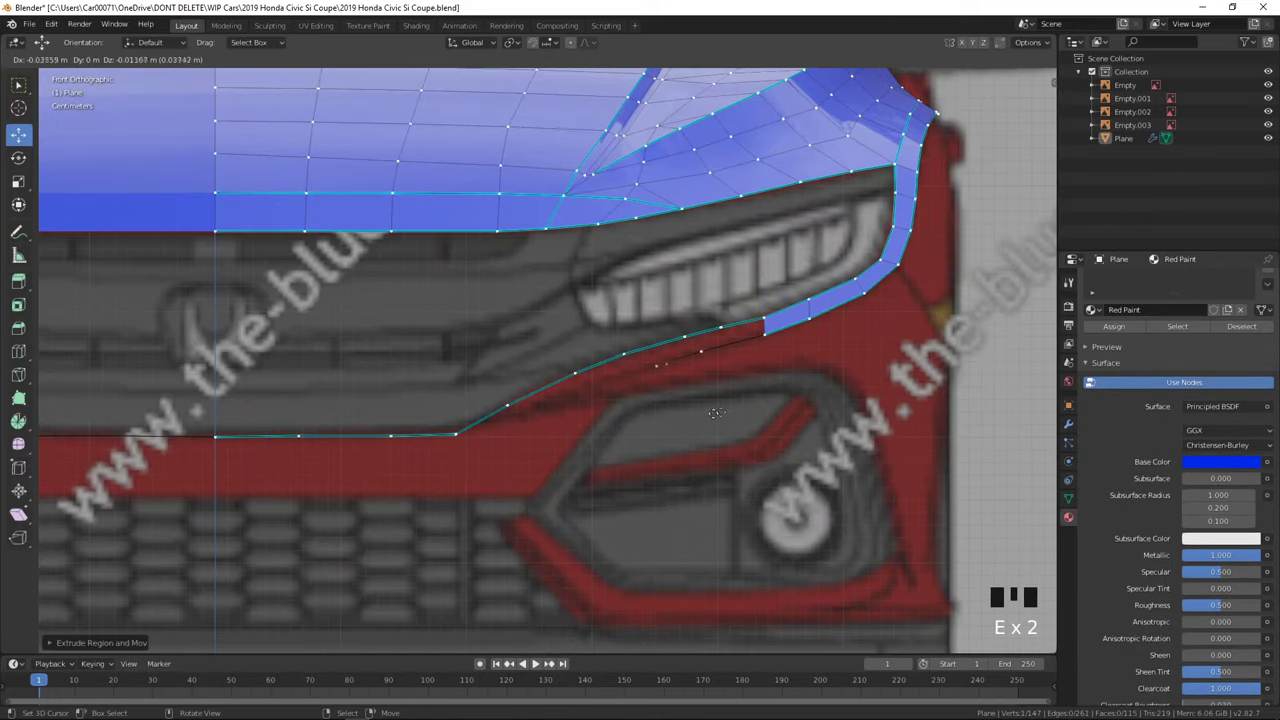
pyautogui.click(623, 442)
pyautogui.hotkey('alt', 'Tab')
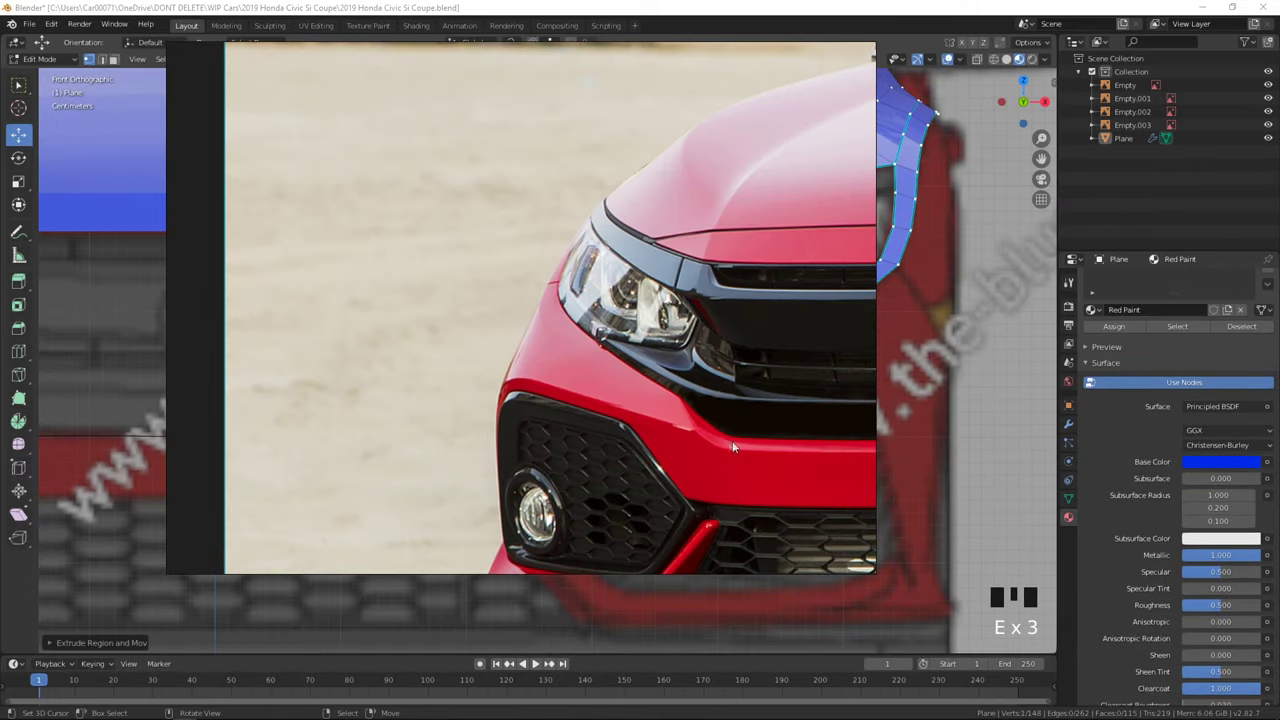
pyautogui.hotkey('alt', 'Tab')
pyautogui.press('e')
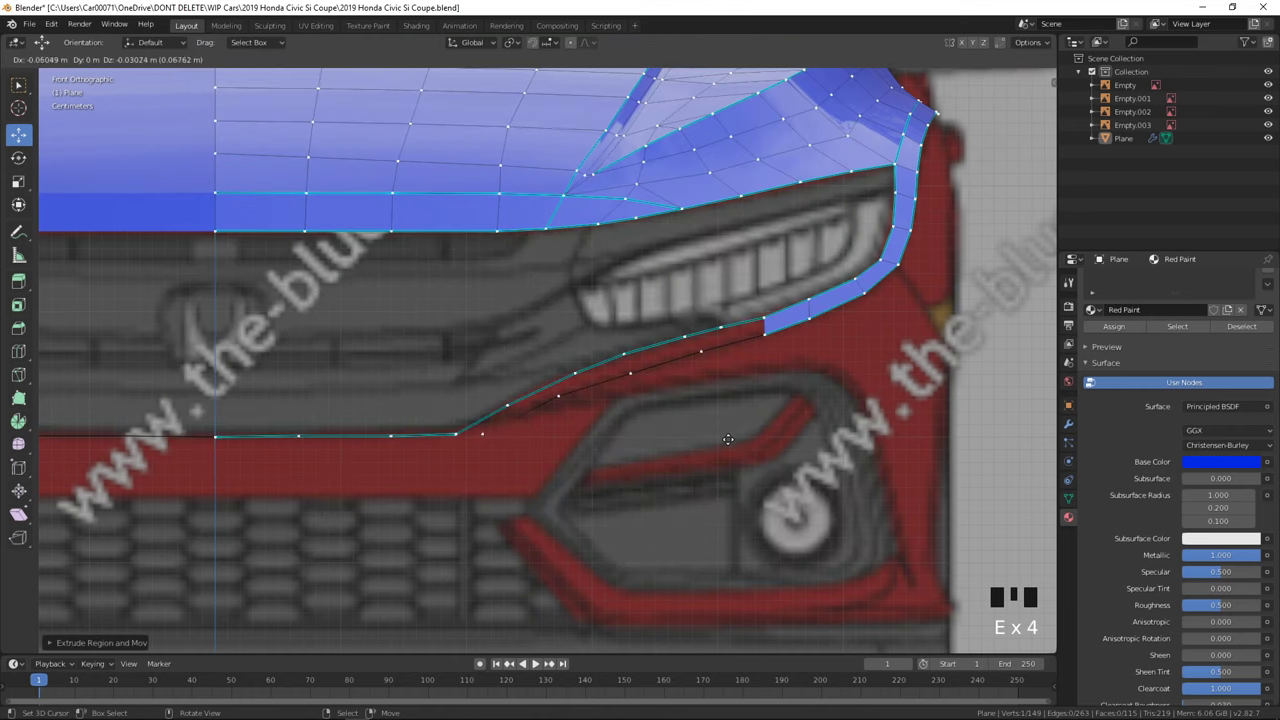
pyautogui.click(755, 423)
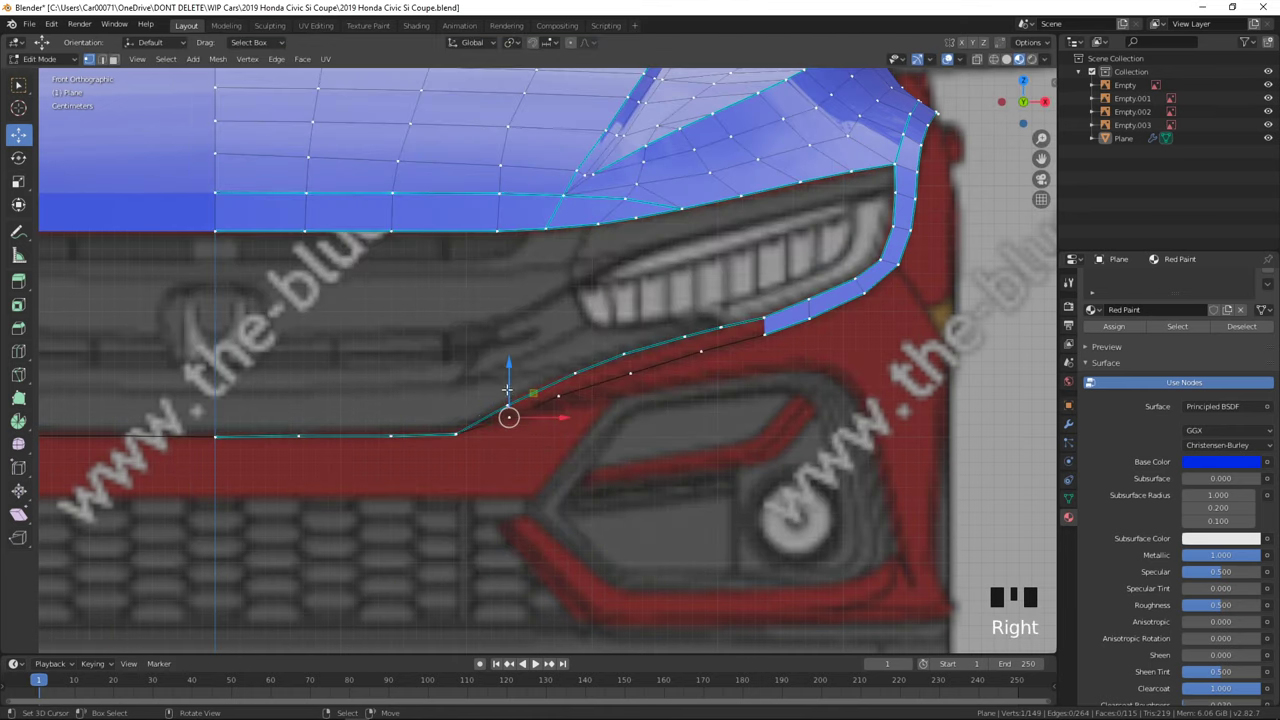
# - Shift the strip's new lower-row vertices to follow the bumper reference in the front view and fill six faces up to the sharp edge
pyautogui.moveTo(507, 390); pyautogui.dragTo(560, 362)
pyautogui.rightClick(571, 383)
pyautogui.rightClick(567, 390)
pyautogui.rightClick(656, 378)
pyautogui.moveTo(637, 341); pyautogui.dragTo(708, 319)
pyautogui.rightClick(714, 354)
pyautogui.rightClick(768, 337)
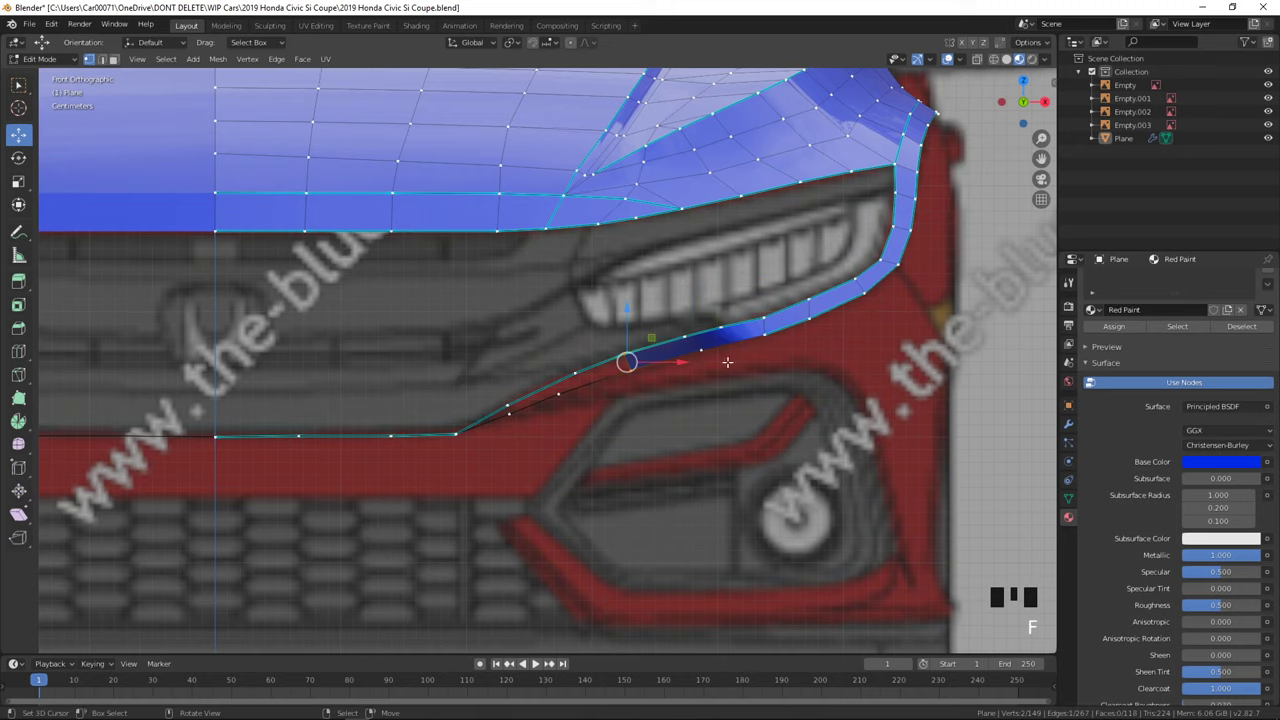
pyautogui.moveTo(714, 389); pyautogui.dragTo(690, 439, button='middle')
# - Pull the three innermost lower-row vertices forward along Y in the top view, onto the strip's curved front edge
pyautogui.press('KP_7')
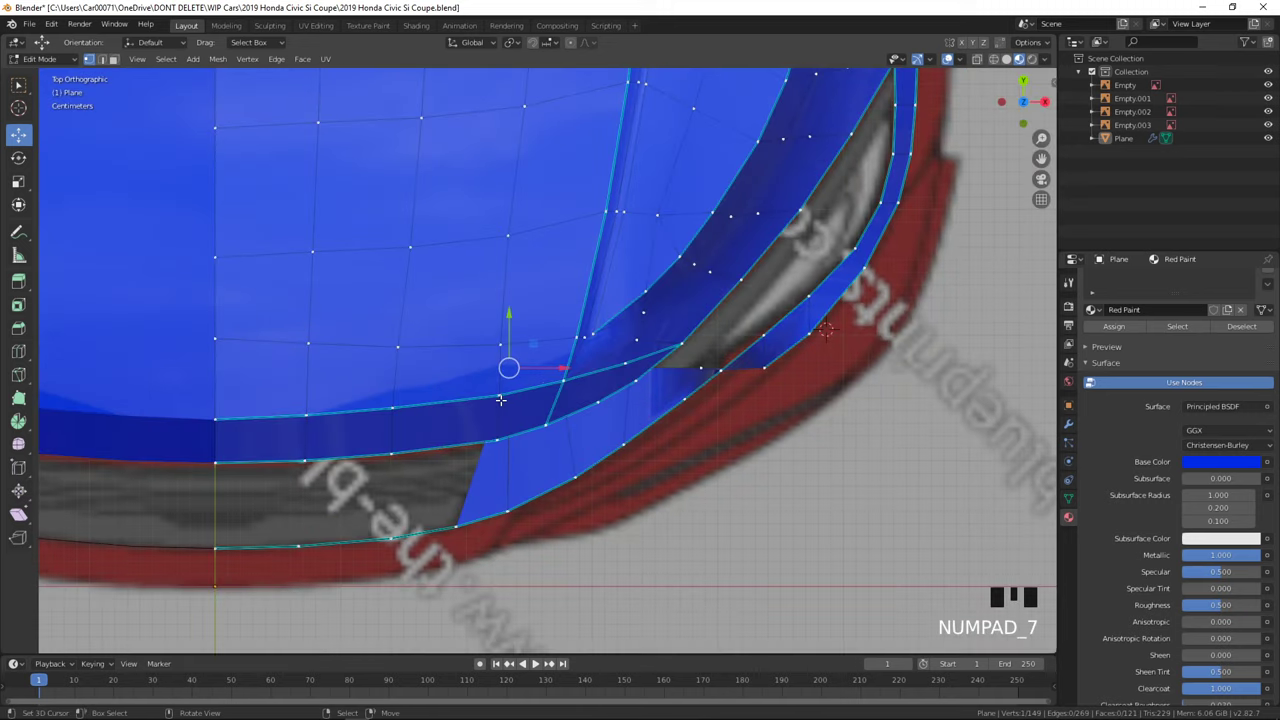
pyautogui.press('z')
pyautogui.moveTo(509, 326); pyautogui.dragTo(557, 472)
pyautogui.rightClick(556, 371)
pyautogui.moveTo(559, 325); pyautogui.dragTo(587, 467)
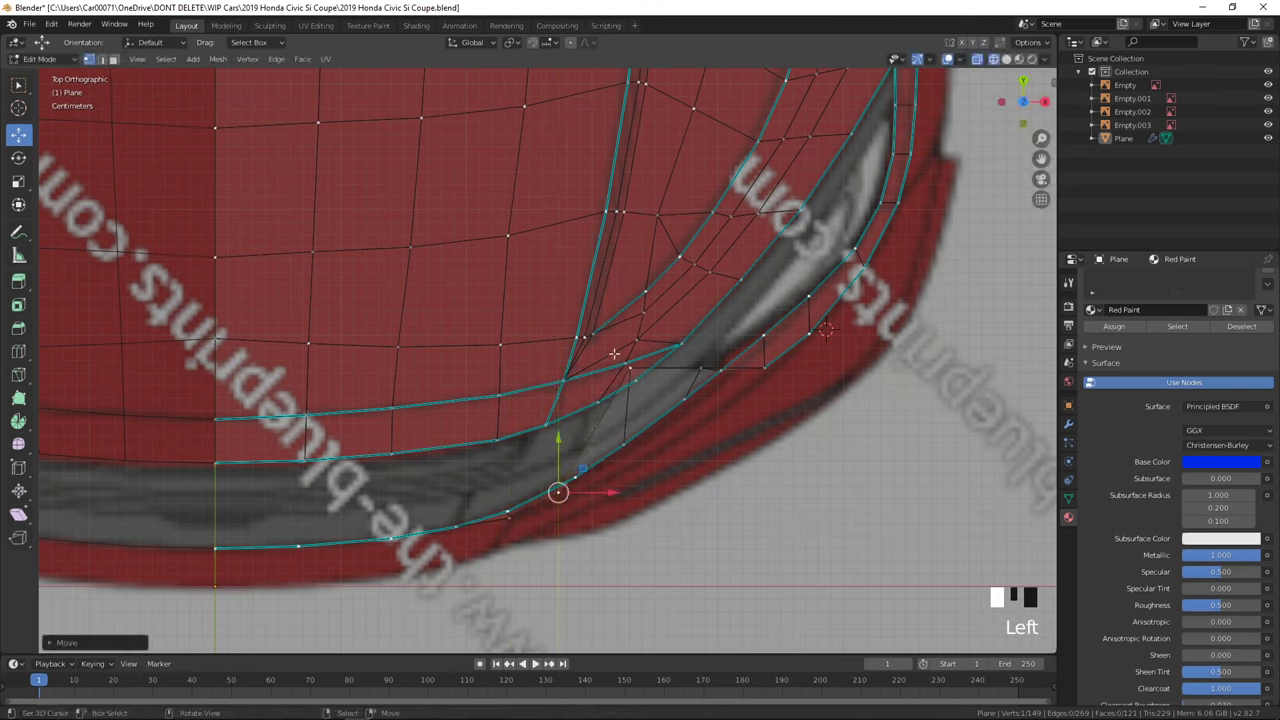
pyautogui.moveTo(629, 367); pyautogui.dragTo(636, 423)
pyautogui.press('z')
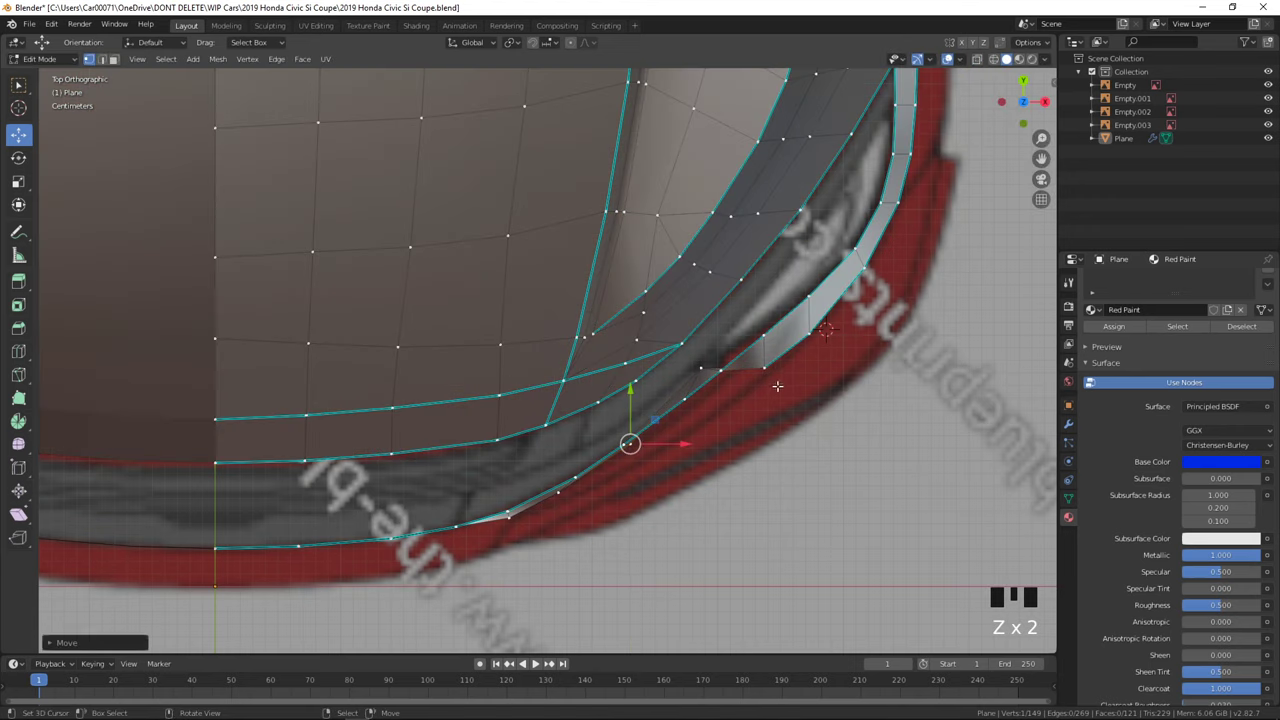
# - Pull the remaining lower-row vertex forward along Y in the top view and fine-tune the neighbouring ones along the curve
pyautogui.moveTo(700, 367); pyautogui.dragTo(700, 368)
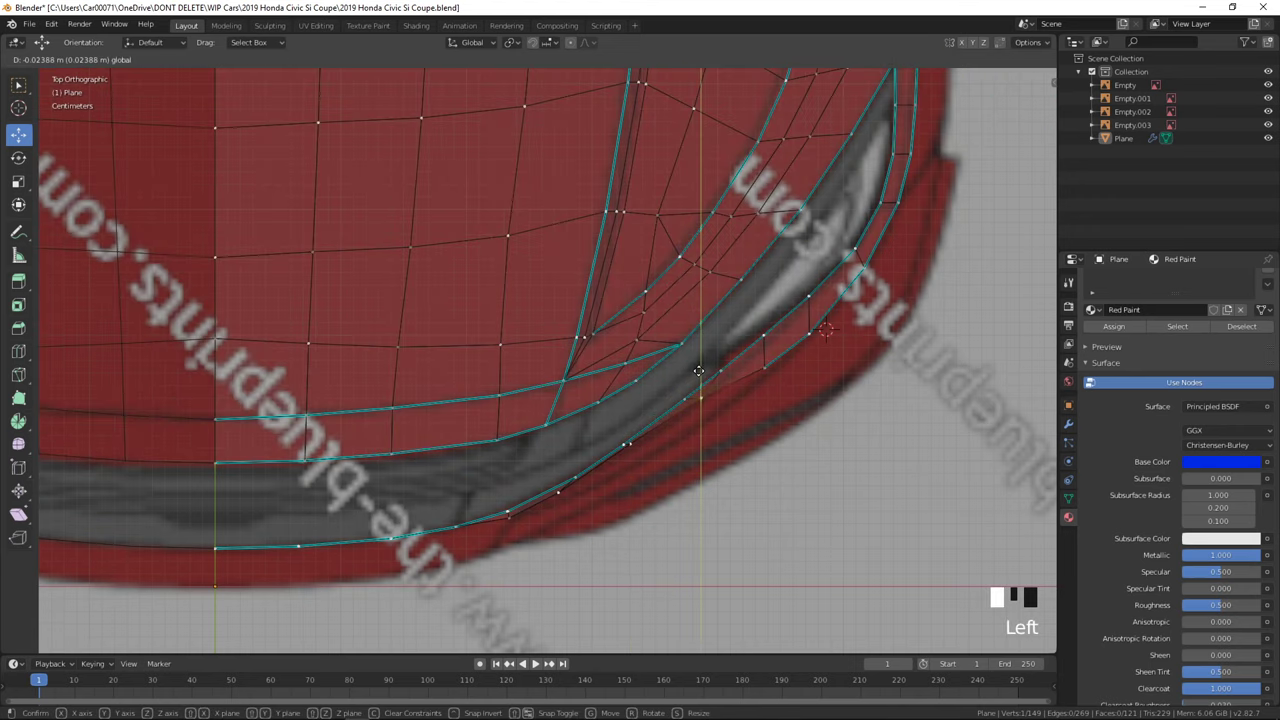
pyautogui.rightClick(697, 375)
pyautogui.moveTo(632, 411); pyautogui.dragTo(633, 431)
pyautogui.rightClick(701, 403)
pyautogui.moveTo(702, 381); pyautogui.dragTo(702, 402)
pyautogui.moveTo(563, 494); pyautogui.dragTo(557, 468, button='right')
pyautogui.hotkey('ctrl', 'z')
pyautogui.moveTo(558, 457); pyautogui.dragTo(557, 470)
# - Inspect the strip below the headlight for smoothness from angled and front views
pyautogui.hotkey('shift', 'z')
pyautogui.press('Tab')
pyautogui.moveTo(694, 532); pyautogui.dragTo(646, 463, button='middle')
pyautogui.scroll(-3, 646, 463)
pyautogui.press('z')
pyautogui.press('KP_1')
pyautogui.press('Tab')
pyautogui.scroll(4, 649, 580)
pyautogui.press('z')
pyautogui.press('z')
pyautogui.press('Tab')
# - Select the whole mesh and recalculate its normals to face outside
pyautogui.press('a')
pyautogui.moveTo(763, 323)
pyautogui.mouseDown(button='middle')
pyautogui.moveTo(783, 448)
pyautogui.moveTo(755, 460)
pyautogui.moveTo(677, 467)
pyautogui.moveTo(656, 368)
pyautogui.mouseUp(button='middle')
pyautogui.press('a')
pyautogui.press('Tab')
pyautogui.press('Tab')
pyautogui.scroll(-5, 685, 480)
pyautogui.click(654, 311)
pyautogui.press('Tab')
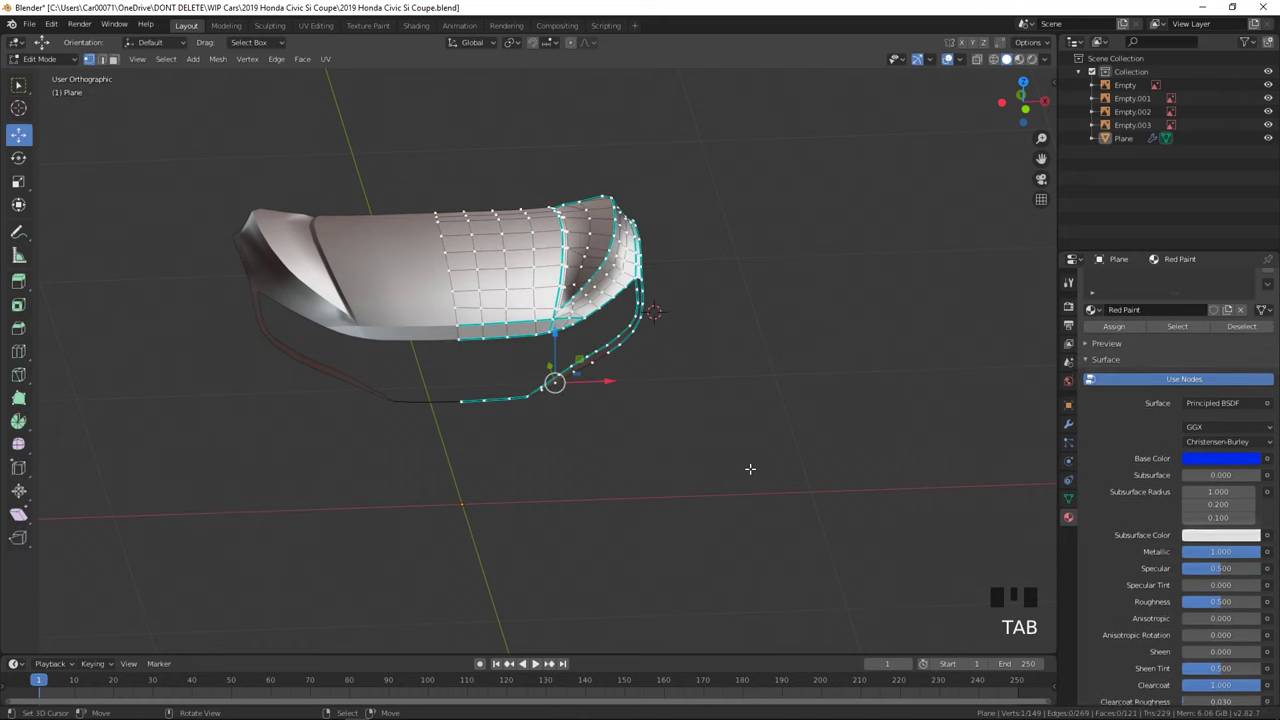
pyautogui.press('a')
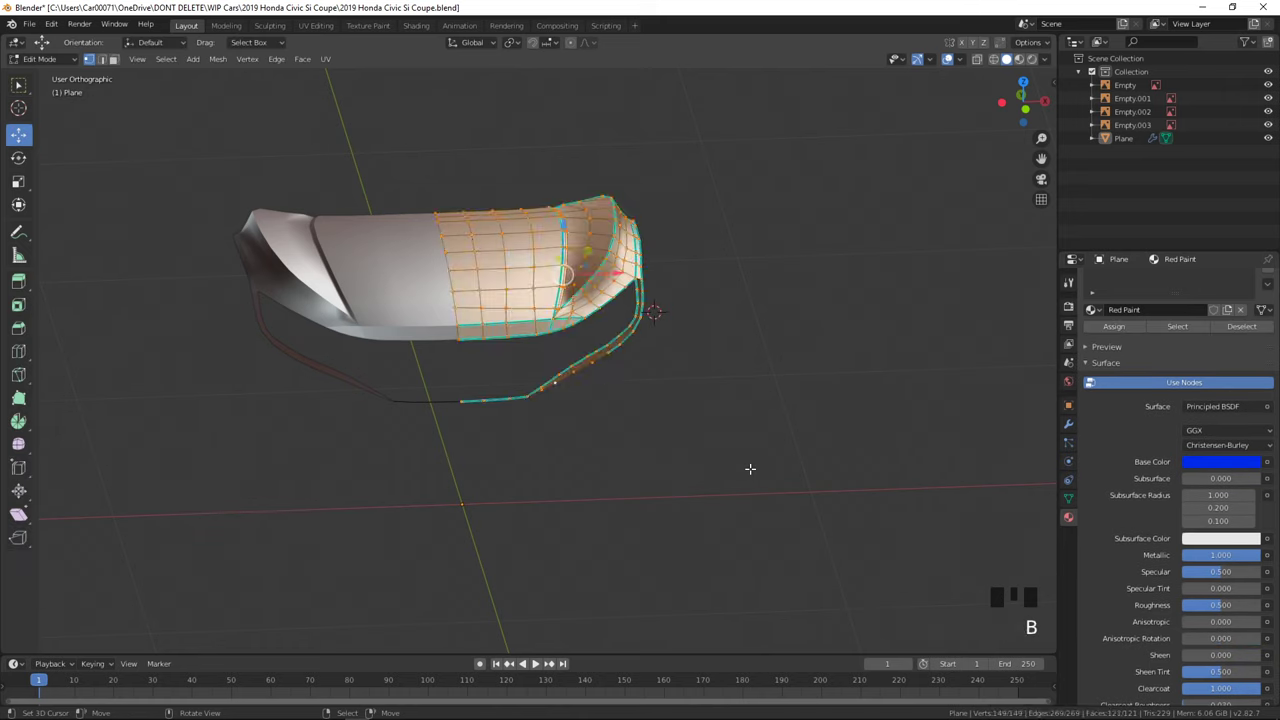
pyautogui.hotkey('ctrl', 'n')
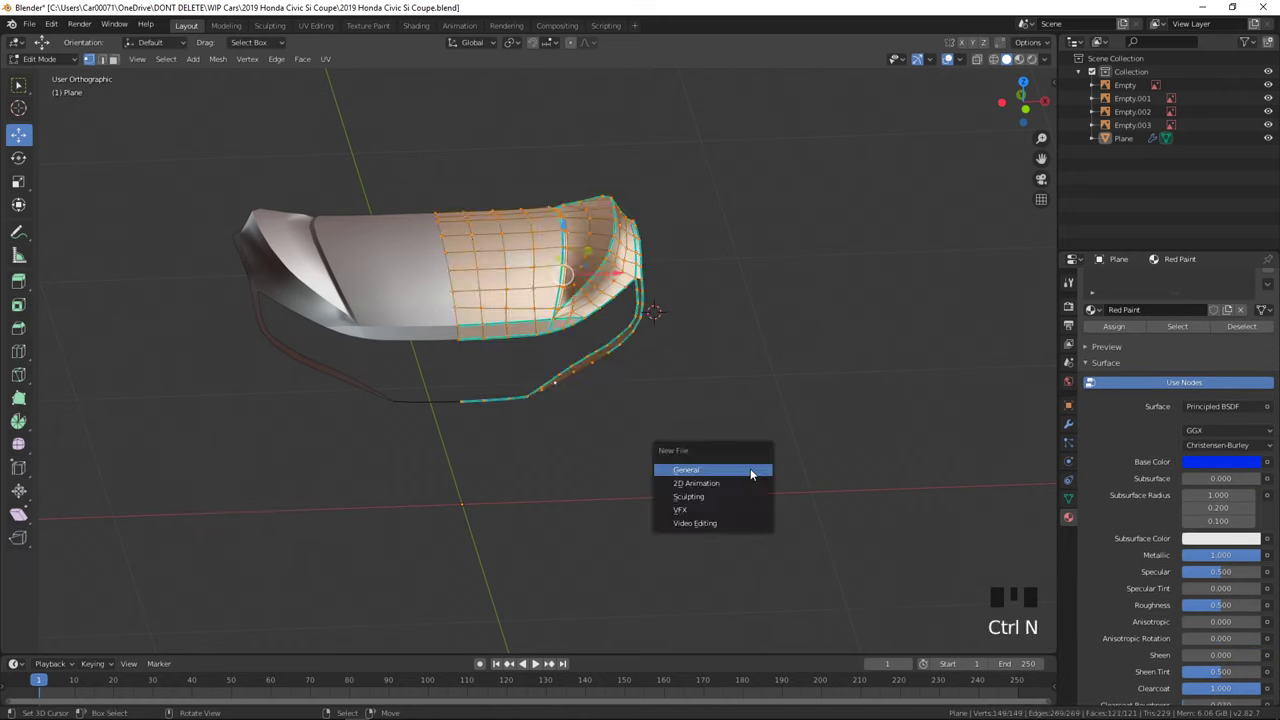
pyautogui.click(710, 299)
pyautogui.hotkey('ctrl', 'shift', 'n')
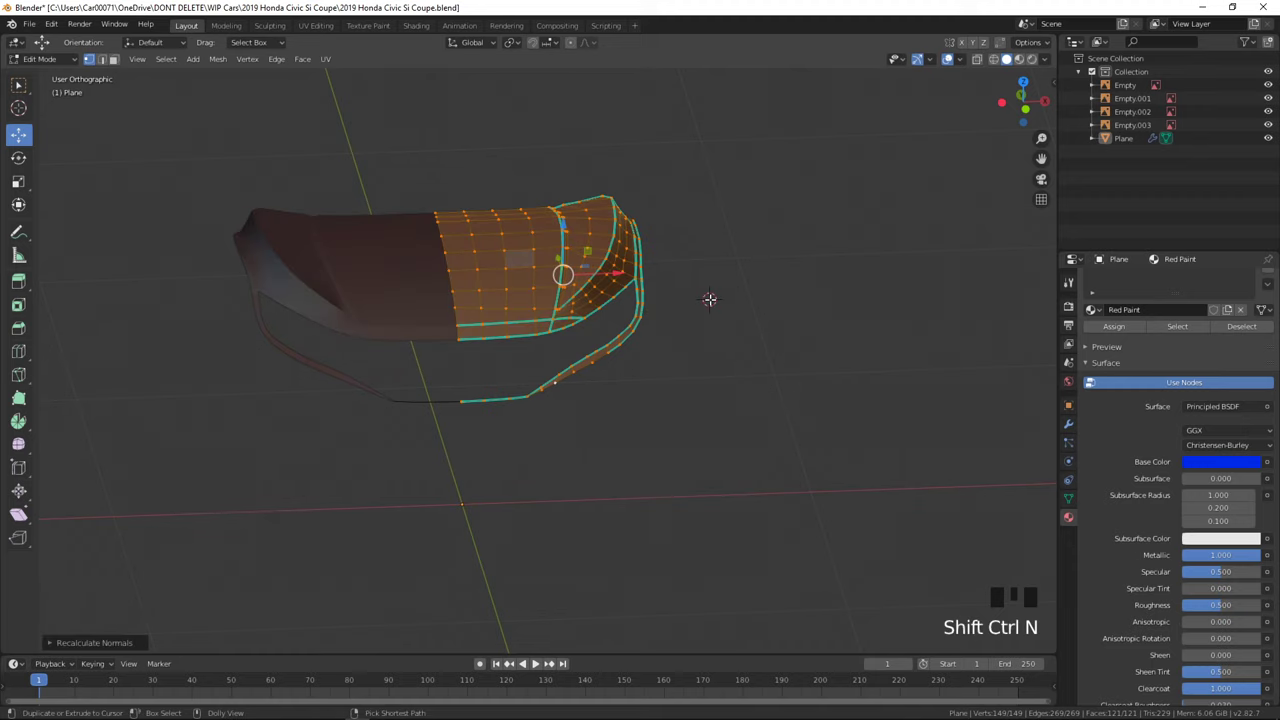
pyautogui.hotkey('shift', 'n')
# - Examine the corrected shading of the hood and headlight strip from front and angled views, with and without the paint
pyautogui.scroll(3, 700, 300)
pyautogui.press('Tab')
pyautogui.moveTo(634, 337)
pyautogui.mouseDown(button='middle')
pyautogui.moveTo(586, 380)
pyautogui.moveTo(599, 548)
pyautogui.moveTo(737, 563)
pyautogui.moveTo(697, 586)
pyautogui.mouseUp(button='middle')
pyautogui.press('z')
pyautogui.press('KP_1')
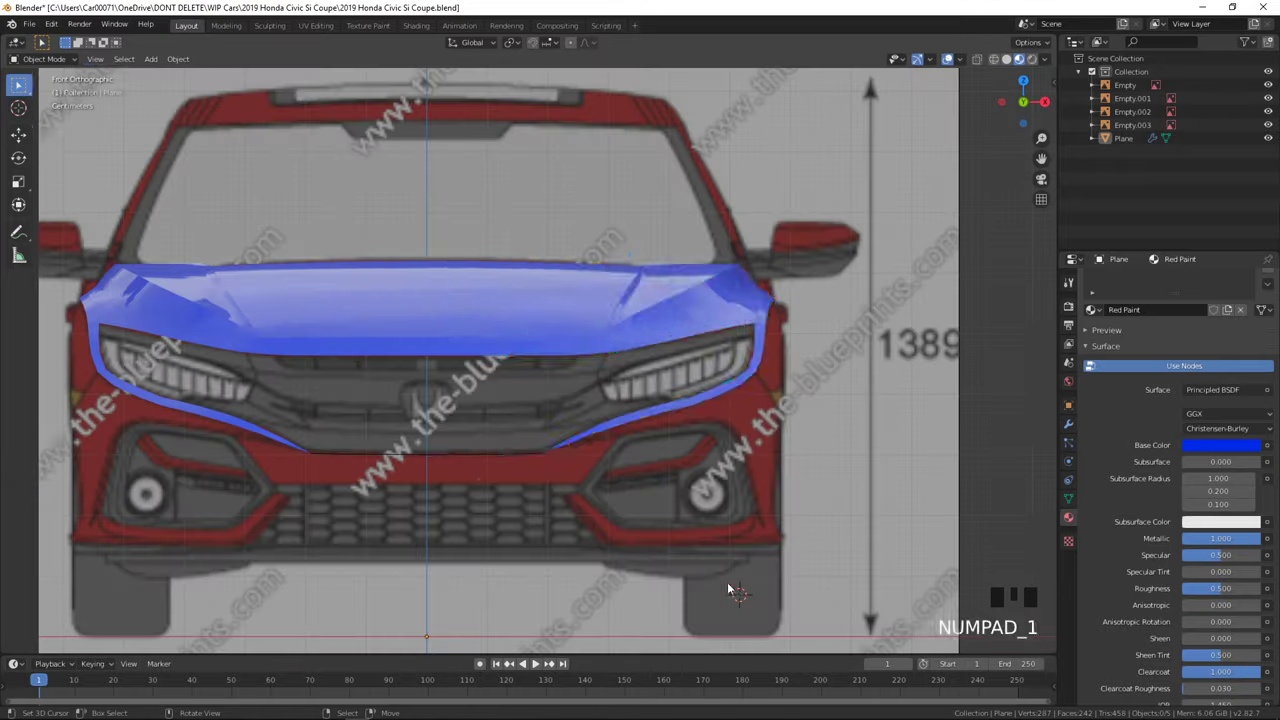
pyautogui.press('Tab')
pyautogui.scroll(4, 824, 519)
pyautogui.keyDown('shift'); pyautogui.moveTo(824, 519); pyautogui.dragTo(584, 499, button='middle'); pyautogui.keyUp('shift')
pyautogui.press('z')
pyautogui.press('Tab')
pyautogui.moveTo(886, 540); pyautogui.dragTo(740, 648, button='middle')
pyautogui.press('Tab')
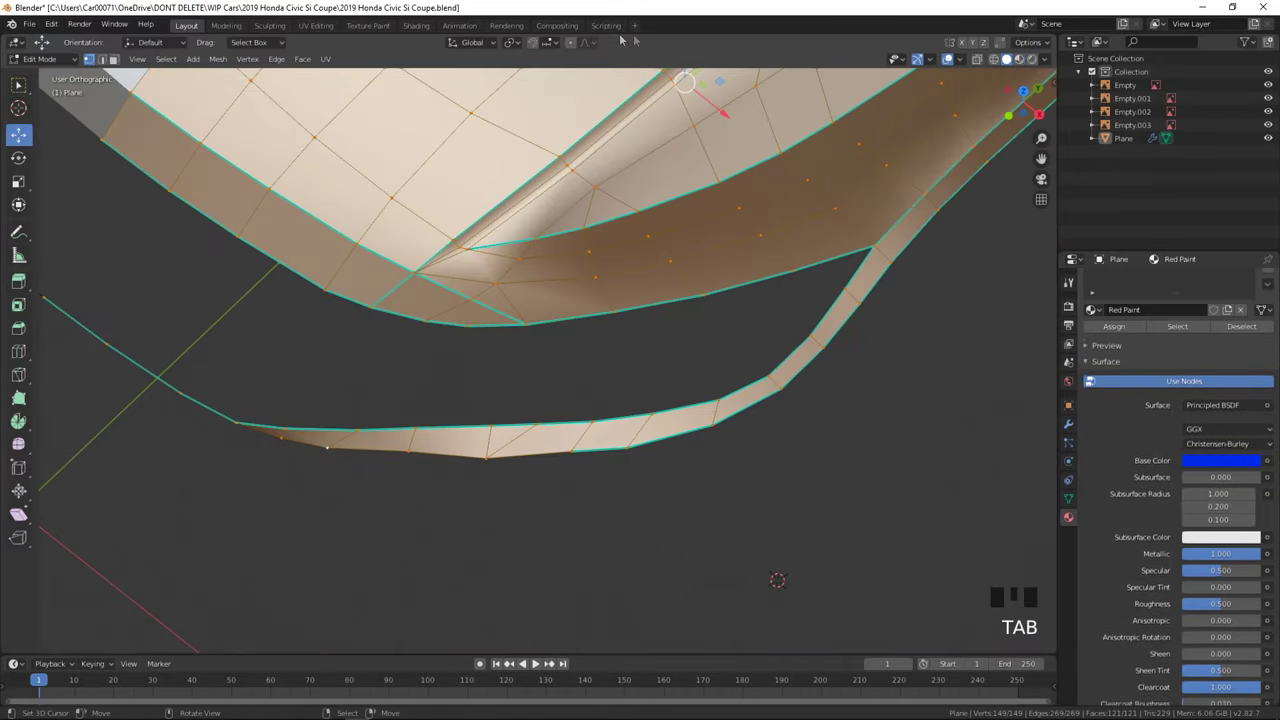
pyautogui.press('Tab')
pyautogui.moveTo(560, 440); pyautogui.dragTo(550, 412, button='middle')
pyautogui.press('Tab')
# - Adjust two lower-row vertices of the strip slightly along Y in the top view to smooth its curve
pyautogui.press('KP_7')
pyautogui.rightClick(607, 357)
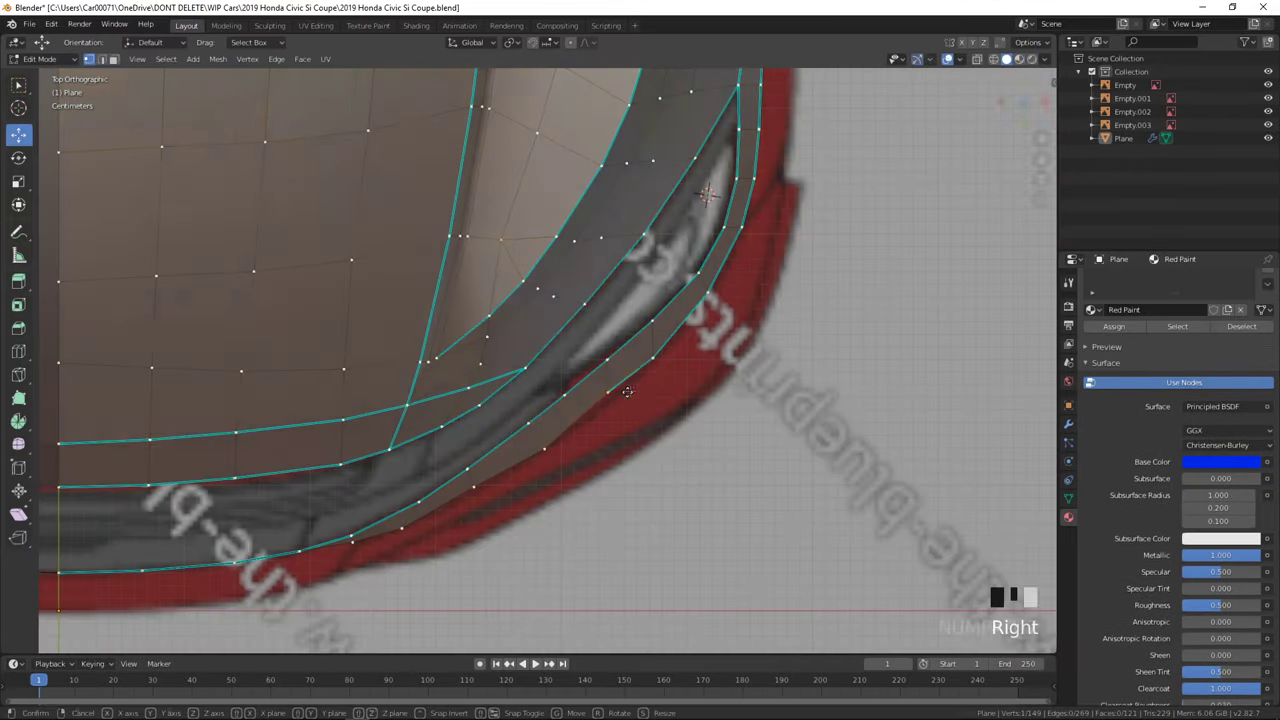
pyautogui.moveTo(607, 357); pyautogui.dragTo(607, 364)
pyautogui.press('Tab')
pyautogui.press('Tab')
pyautogui.rightClick(474, 486)
pyautogui.moveTo(472, 455); pyautogui.dragTo(472, 460)
# - Select the strip's lower edge in the front view and extrude it straight down along Z
pyautogui.scroll(-3, 437, 515)
pyautogui.press('Tab')
pyautogui.press('KP_1')
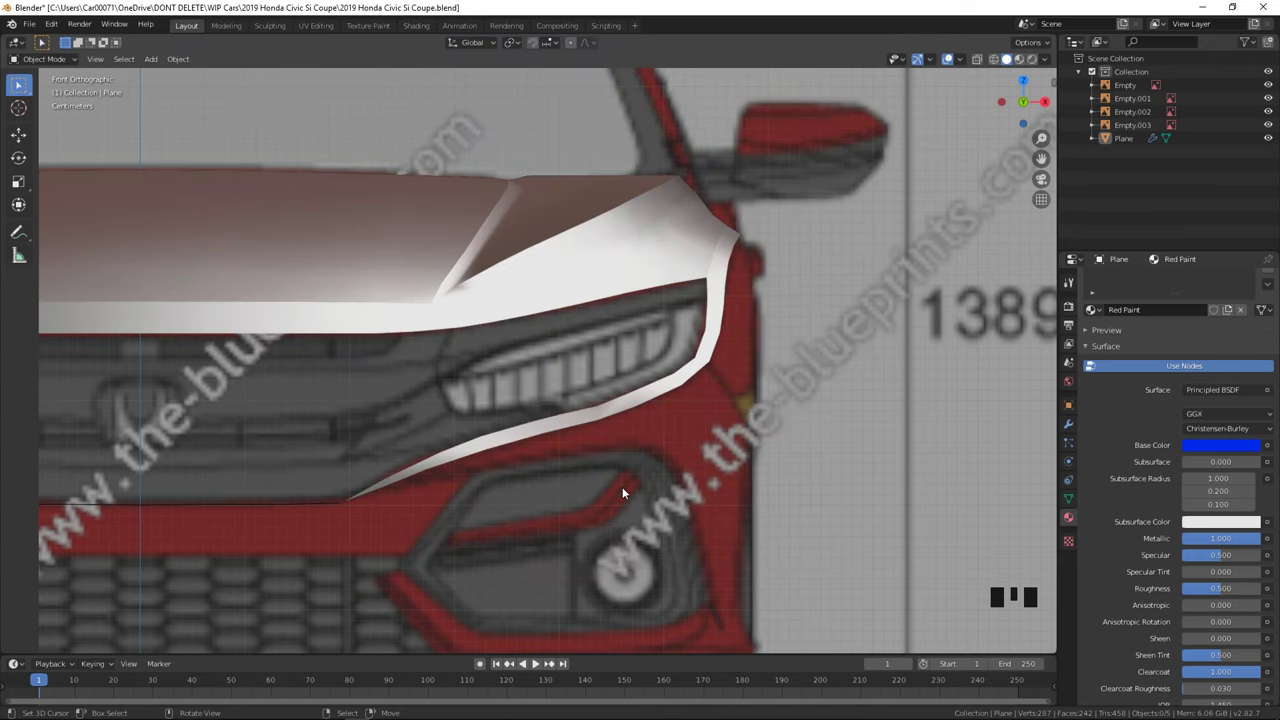
pyautogui.press('Tab')
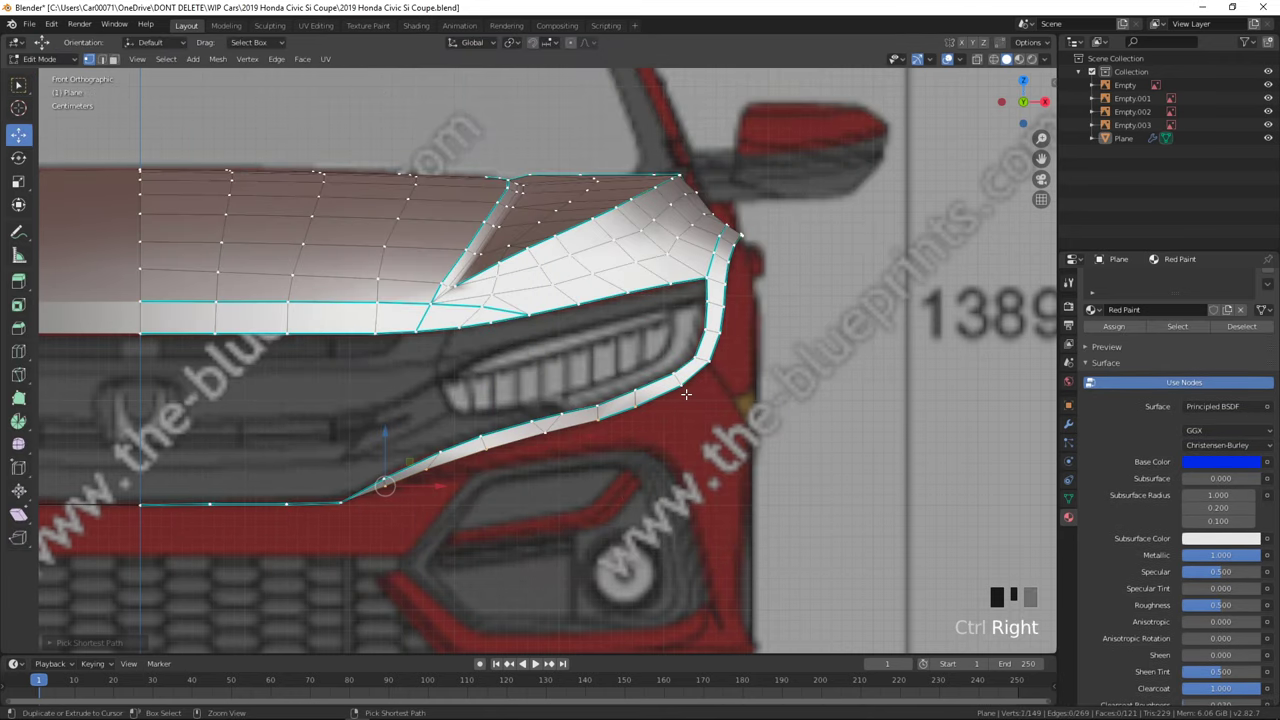
pyautogui.press('e')
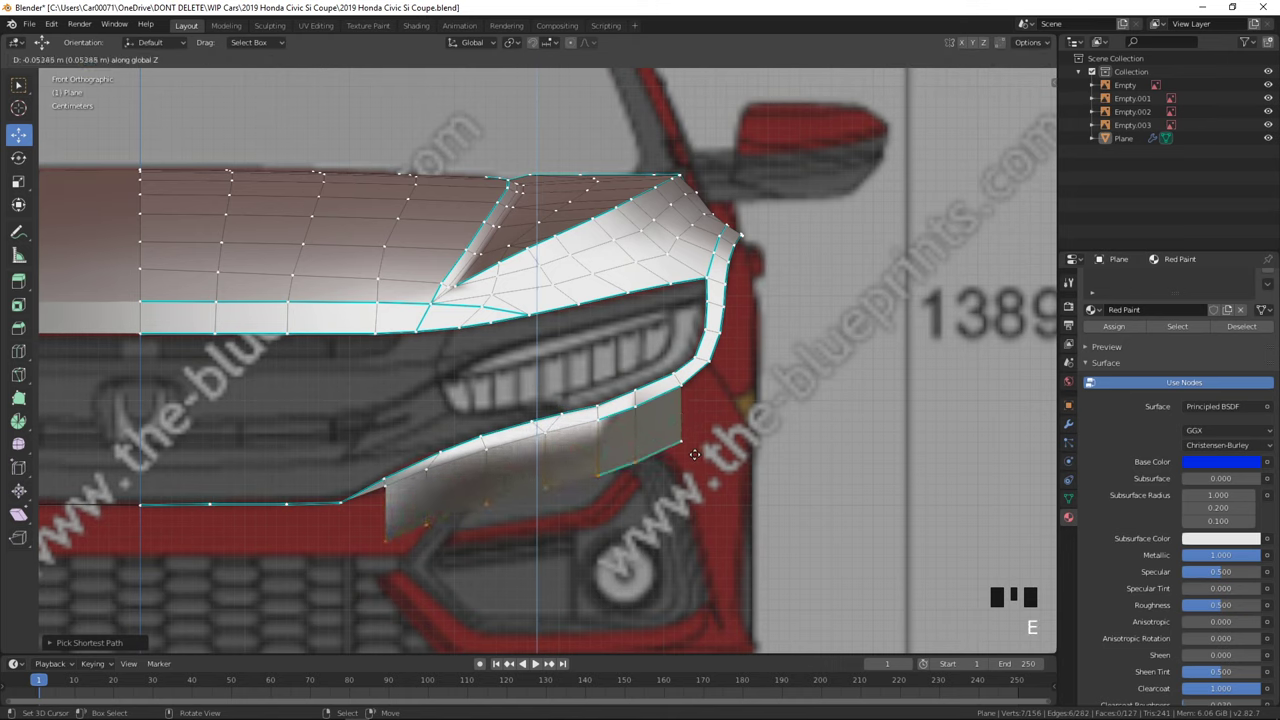
pyautogui.click(692, 469)
# - Raise the extruded vertices along Z in the front view to follow the upper edge of the fog light surround
pyautogui.press('z')
pyautogui.rightClick(637, 476)
pyautogui.moveTo(633, 430); pyautogui.dragTo(632, 397)
pyautogui.rightClick(582, 501)
pyautogui.moveTo(579, 502); pyautogui.dragTo(586, 398)
pyautogui.moveTo(533, 490); pyautogui.dragTo(543, 413)
pyautogui.rightClick(426, 536)
pyautogui.moveTo(426, 534); pyautogui.dragTo(433, 437)
# - Merge the innermost extruded vertex into the strip vertex above it using At Last
pyautogui.rightClick(393, 566)
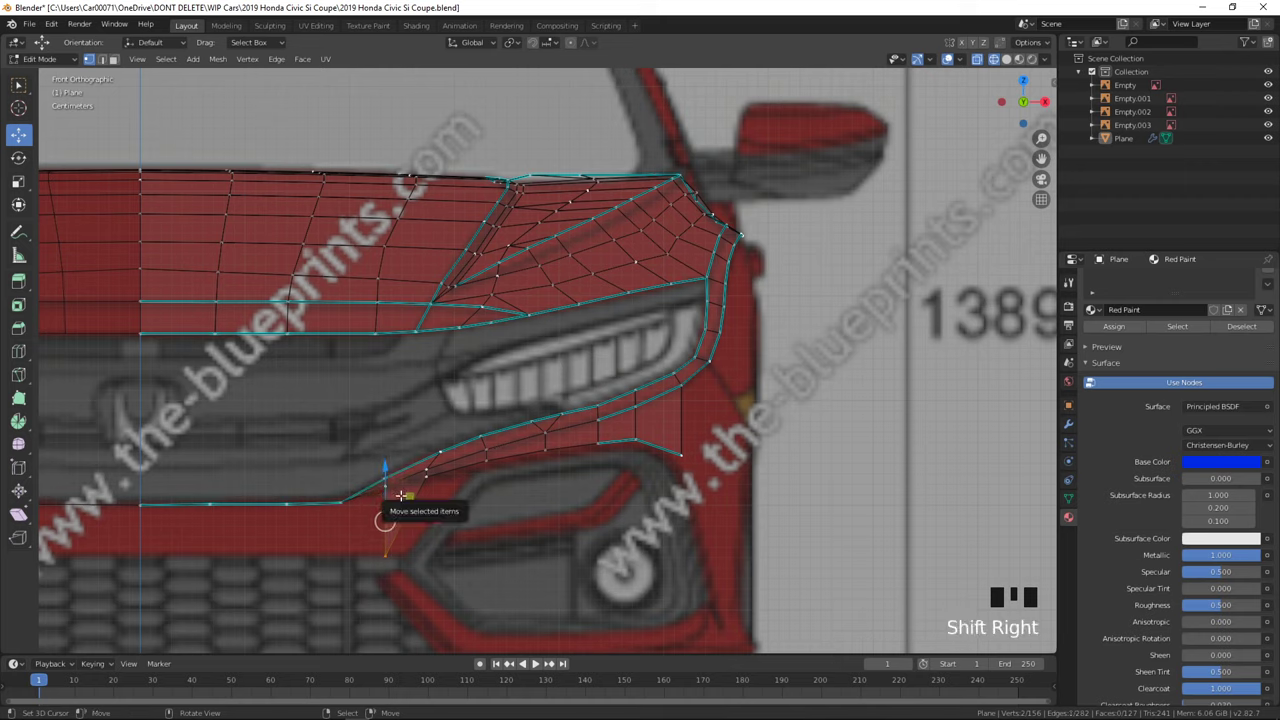
pyautogui.press('m')
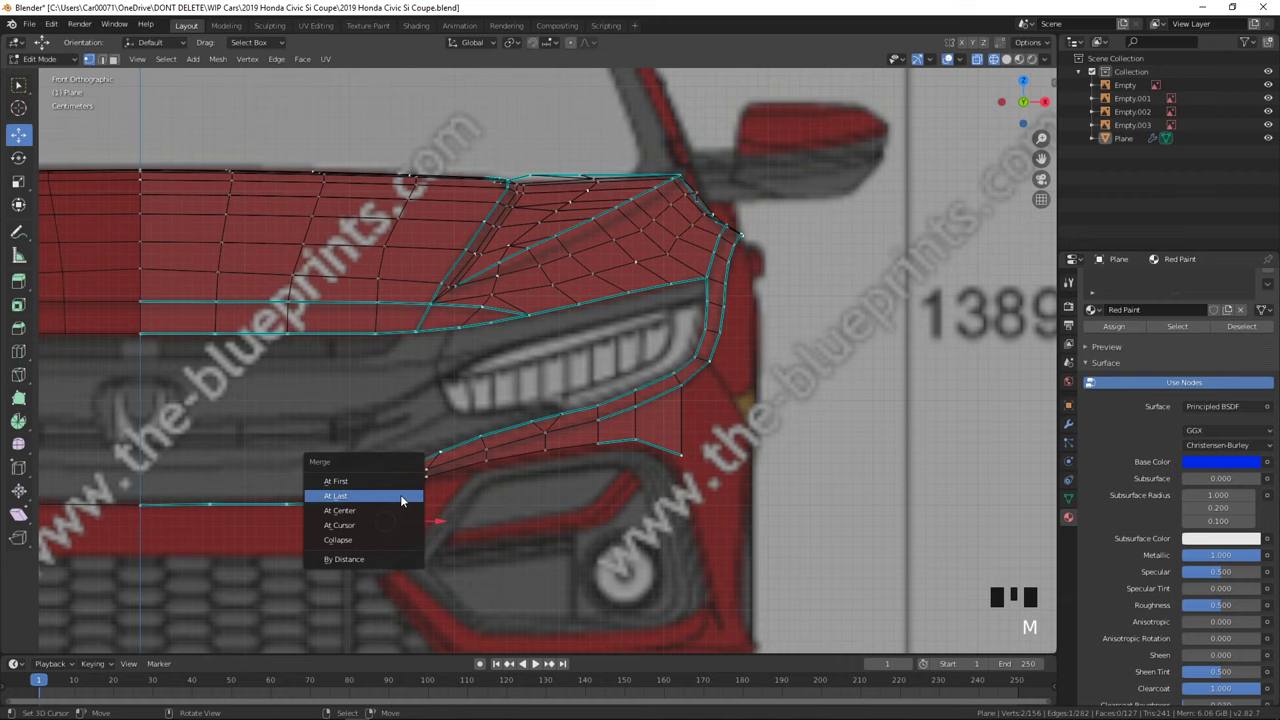
pyautogui.click(400, 494)
pyautogui.press('Tab')
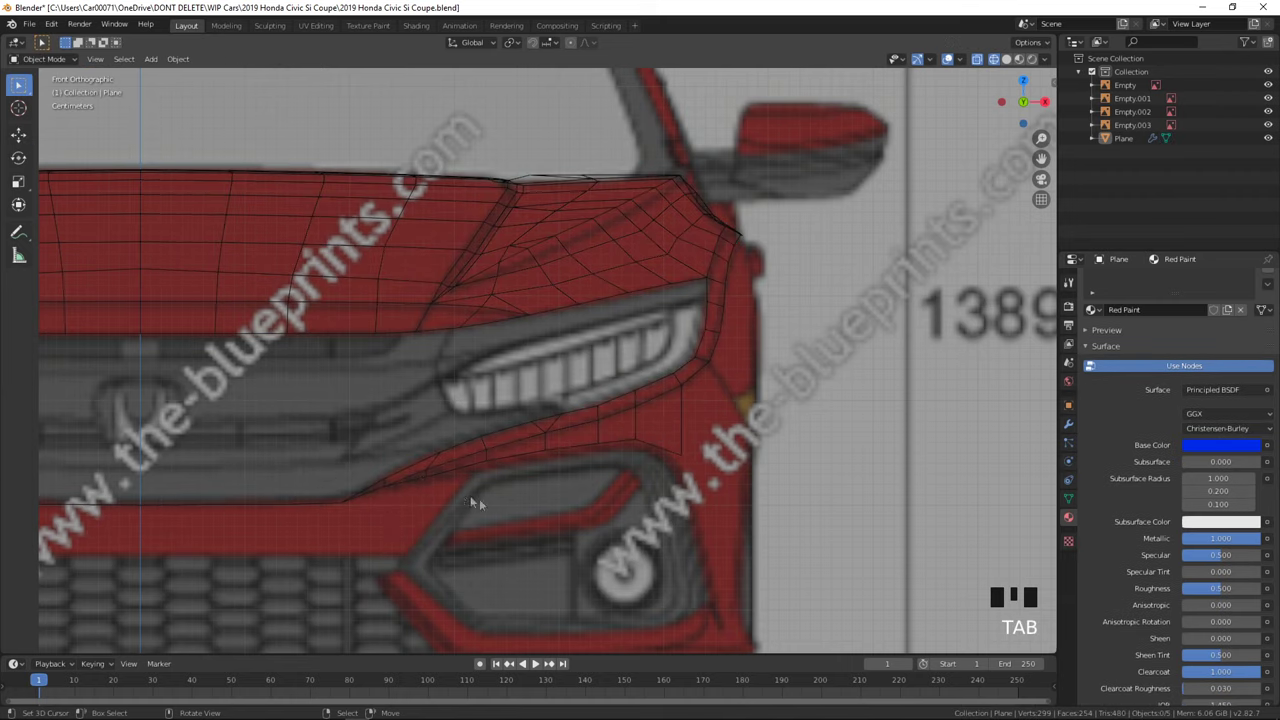
pyautogui.press('z')
pyautogui.press('Tab')
pyautogui.press('z')
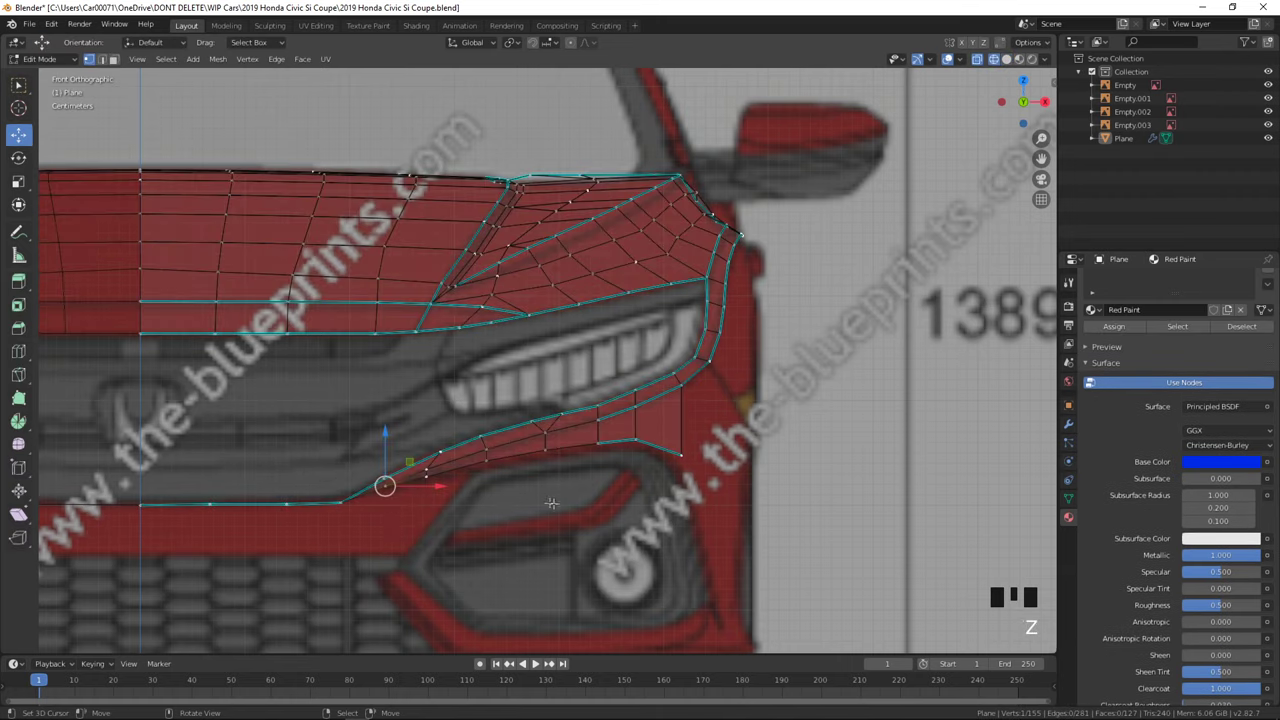
# - Fine-tune one vertex along the fog light surround's upper edge along Z and mark the new lower edge as sharp
pyautogui.keyDown('shift'); pyautogui.moveTo(758, 468); pyautogui.dragTo(678, 486, button='middle'); pyautogui.keyUp('shift')
pyautogui.rightClick(576, 464)
pyautogui.moveTo(573, 416); pyautogui.dragTo(574, 412)
pyautogui.press('z')
pyautogui.hotkey('ctrl', 'e')
pyautogui.click(311, 505)
# - Try to shift the whole new lower edge forward along Y in the side view
pyautogui.moveTo(311, 505); pyautogui.dragTo(382, 550, button='middle')
pyautogui.press('KP_3')
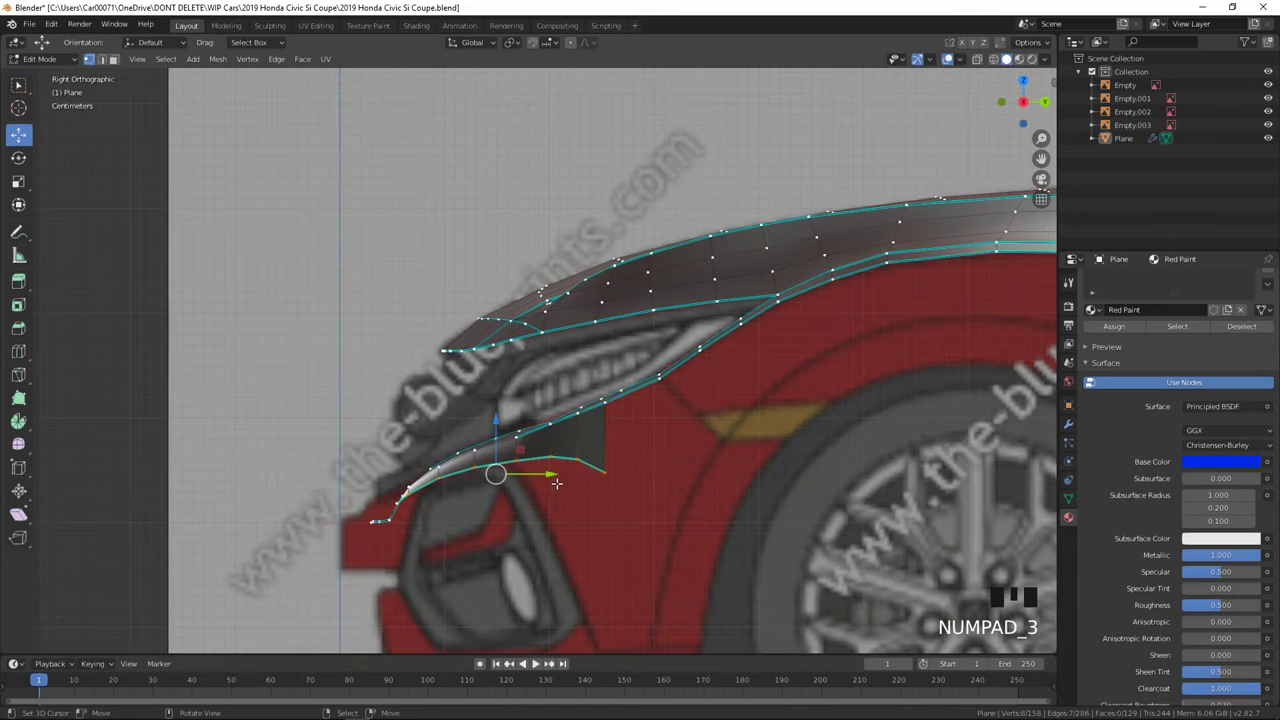
pyautogui.moveTo(556, 483); pyautogui.dragTo(543, 485)
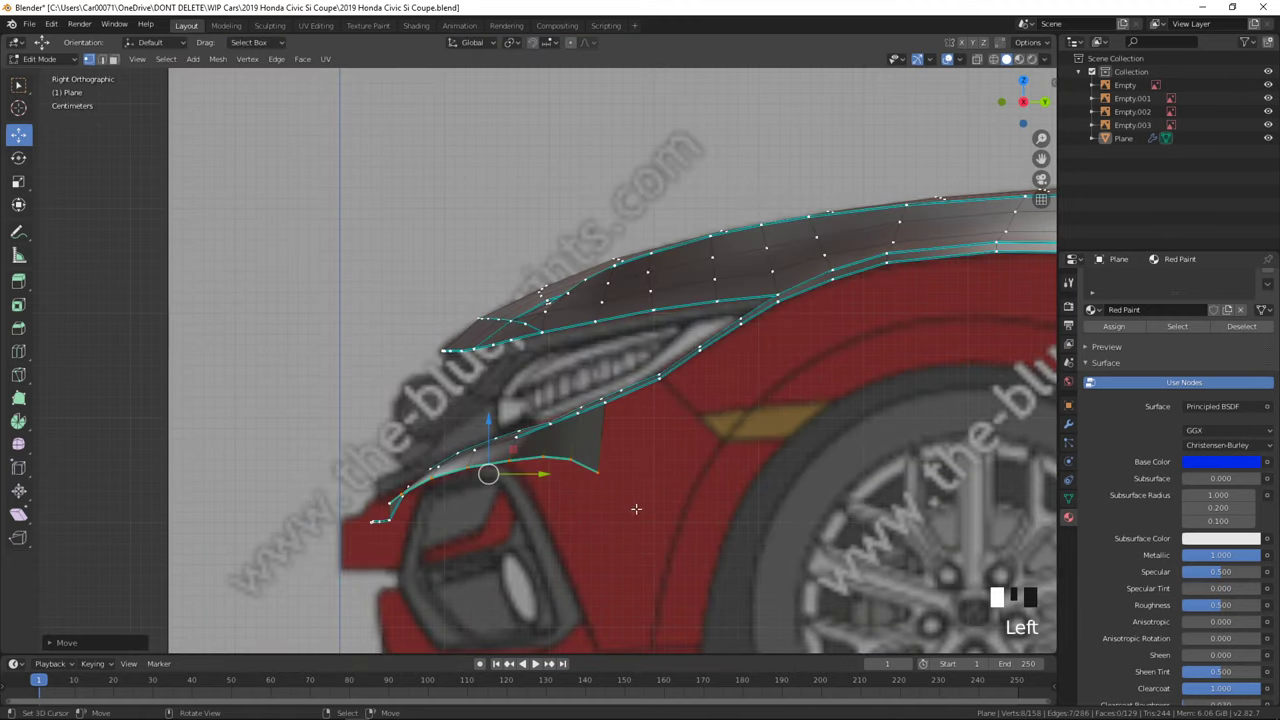
pyautogui.moveTo(684, 486); pyautogui.dragTo(514, 572, button='middle')
pyautogui.hotkey('ctrl', 'z')
pyautogui.hotkey('ctrl', 'z')
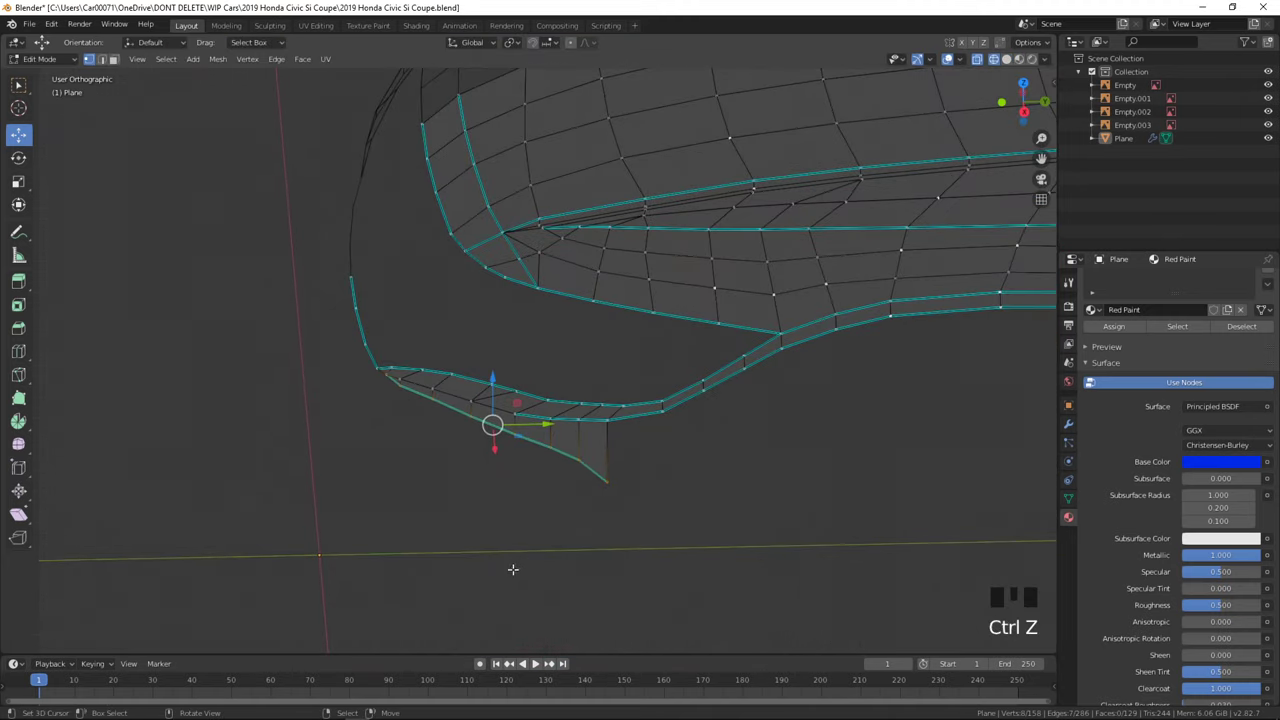
# - Deselect the lower edge's inner end vertex and move the others outward to the bumper outline in the top view
pyautogui.press('KP_3')
pyautogui.moveTo(428, 457); pyautogui.dragTo(346, 460, button='middle')
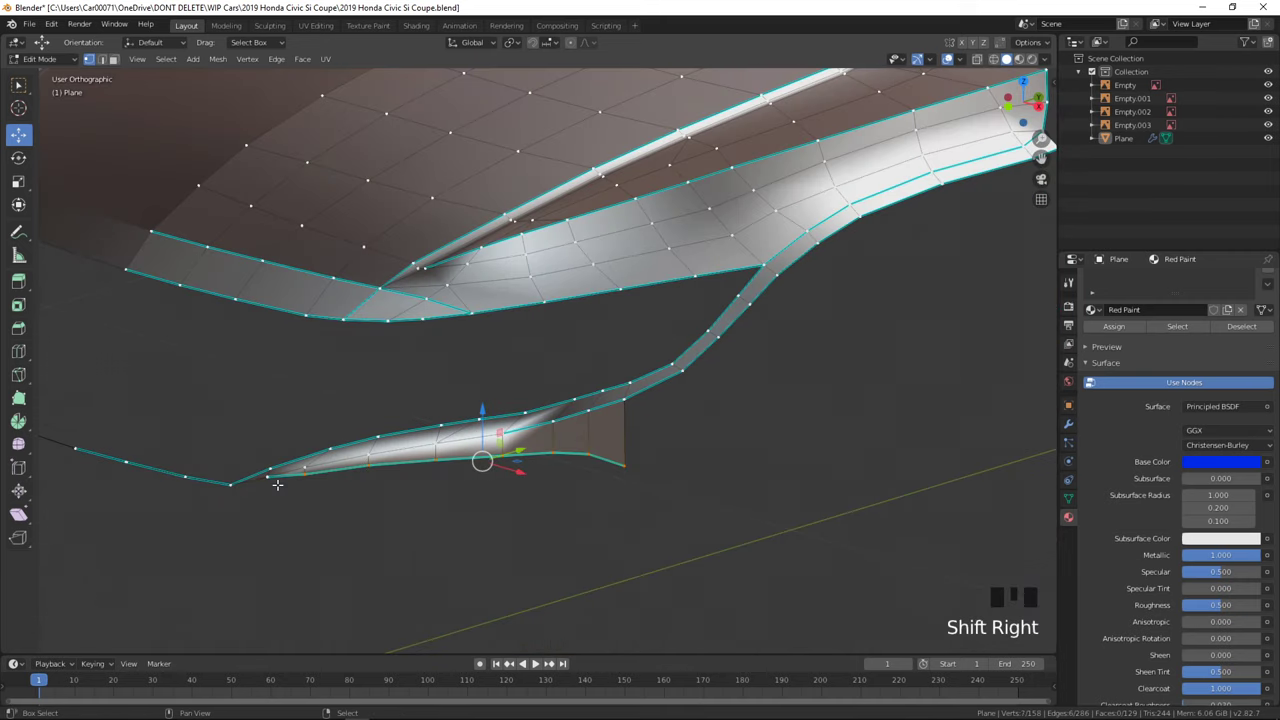
pyautogui.press('KP_7')
pyautogui.moveTo(527, 385); pyautogui.dragTo(552, 365)
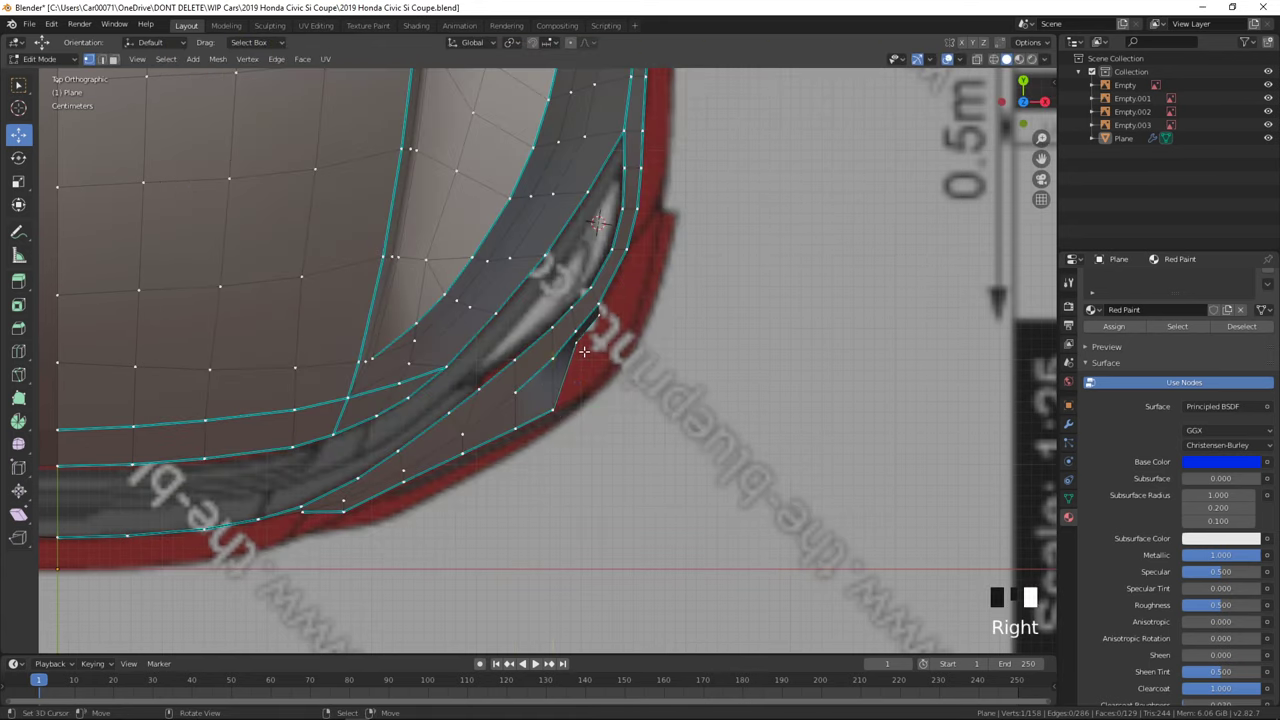
pyautogui.moveTo(584, 350)
pyautogui.mouseDown()
pyautogui.moveTo(614, 354)
pyautogui.moveTo(596, 353)
pyautogui.mouseUp()
pyautogui.rightClick(614, 351)
pyautogui.hotkey('ctrl', 'z')
# - Move the lower edge's innermost vertices along Y in the top view to line up with the bumper outline
pyautogui.click(343, 511)
pyautogui.press('z')
pyautogui.click(275, 526)
pyautogui.moveTo(343, 474)
pyautogui.mouseDown()
pyautogui.moveTo(304, 490)
pyautogui.moveTo(305, 510)
pyautogui.mouseUp()
pyautogui.press('Tab')
pyautogui.press('Tab')
pyautogui.press('Tab')
pyautogui.keyDown('shift'); pyautogui.moveTo(300, 523); pyautogui.dragTo(363, 517, button='middle'); pyautogui.keyUp('shift')
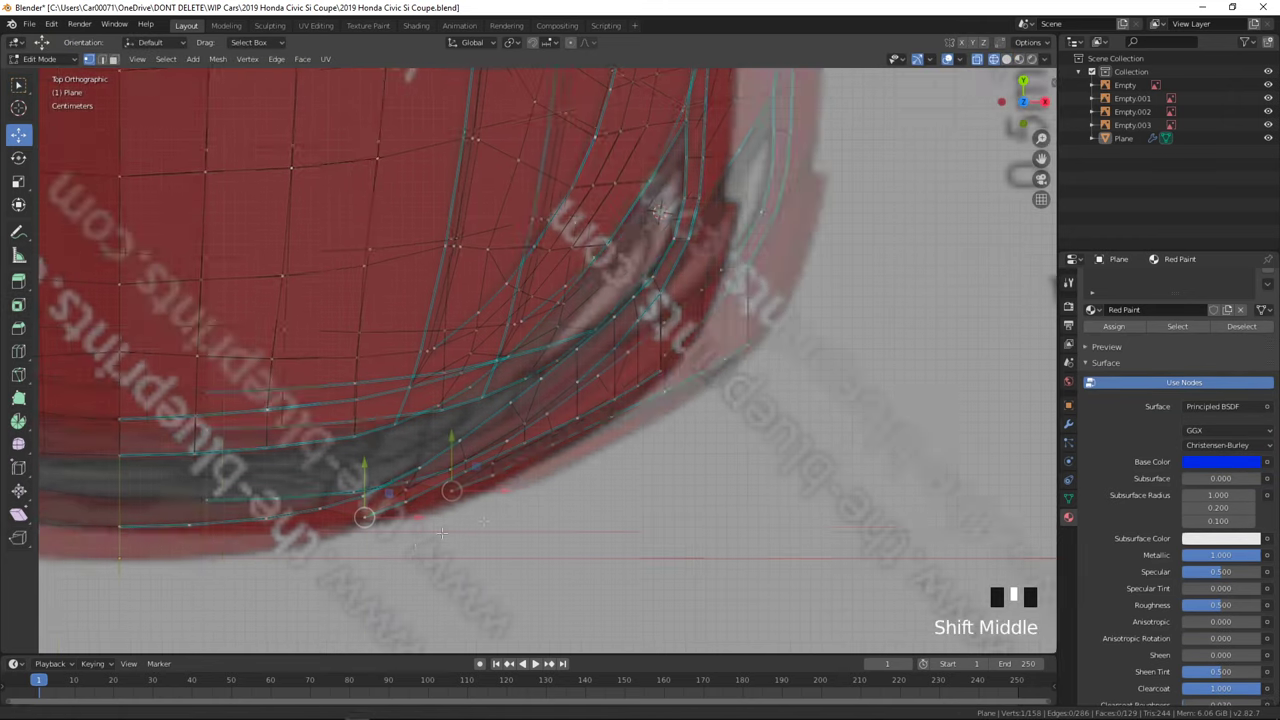
# - Inspect the new bumper faces above the fog light from angled, side and front views
pyautogui.press('KP_1')
pyautogui.press('Tab')
pyautogui.moveTo(500, 520)
pyautogui.mouseDown(button='middle')
pyautogui.moveTo(523, 583)
pyautogui.moveTo(674, 455)
pyautogui.mouseUp(button='middle')
pyautogui.press('z')
pyautogui.press('z')
pyautogui.press('KP_1')
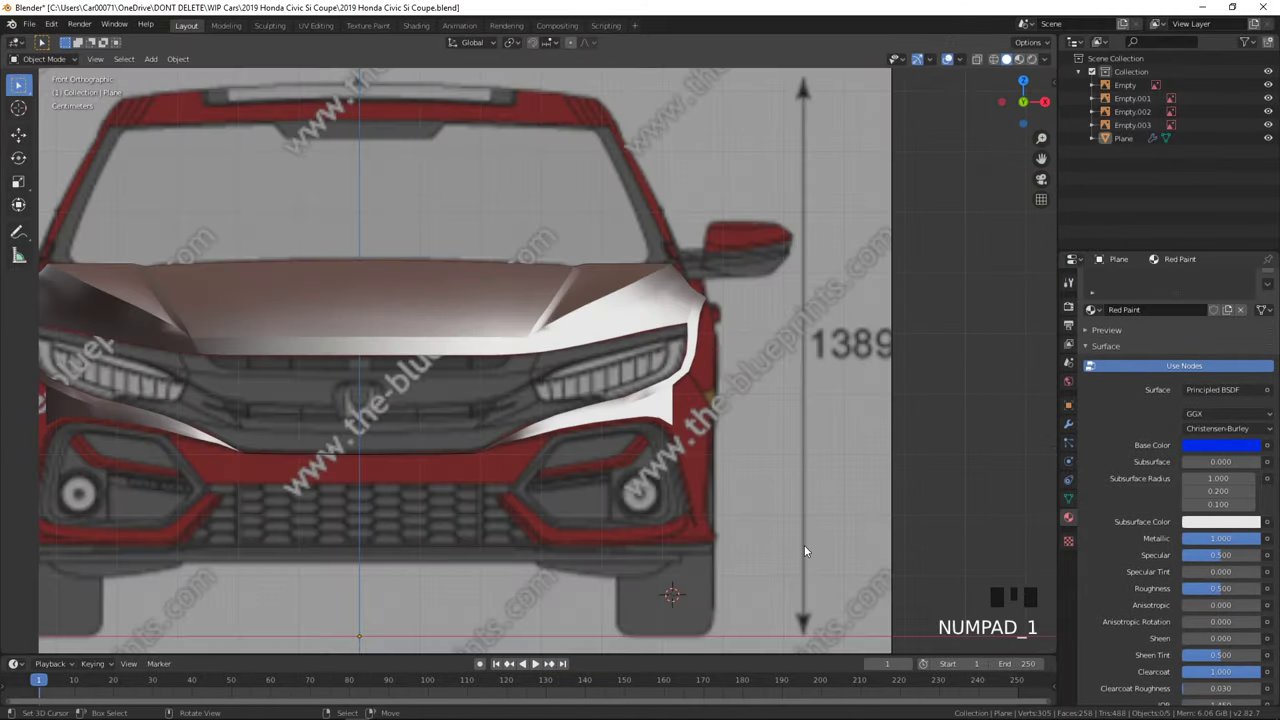
pyautogui.press('Tab')
pyautogui.scroll(3, 813, 530)
pyautogui.keyDown('shift'); pyautogui.moveTo(813, 530); pyautogui.dragTo(375, 545, button='middle'); pyautogui.keyUp('shift')
pyautogui.press('Tab')
pyautogui.press('KP_3')
pyautogui.press('KP_1')
# - Study the bumper corner and fog light surround in the reference photos of the red car
pyautogui.press('Tab')
pyautogui.rightClick(597, 487)
pyautogui.rightClick(603, 487)
pyautogui.keyDown('shift'); pyautogui.moveTo(358, 504); pyautogui.dragTo(715, 363, button='middle'); pyautogui.keyUp('shift')
pyautogui.press('Tab')
pyautogui.hotkey('alt', 'Tab')
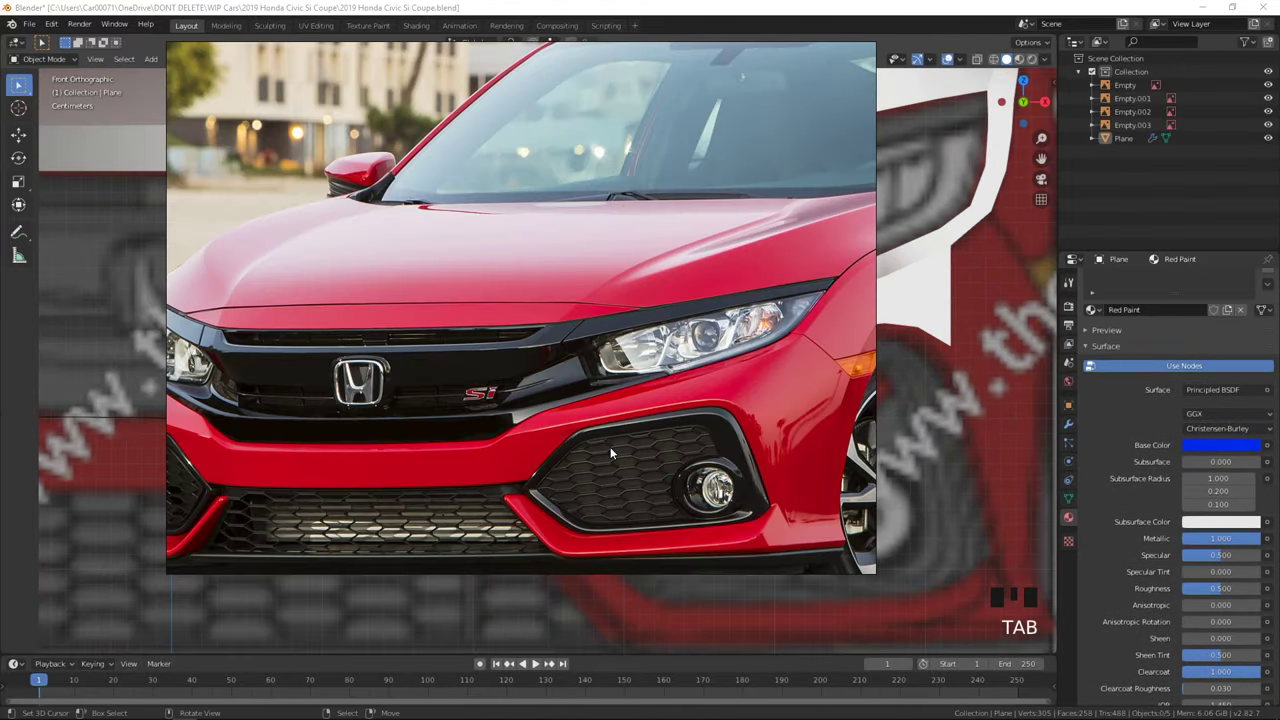
pyautogui.moveTo(610, 447); pyautogui.dragTo(811, 428, button='middle')
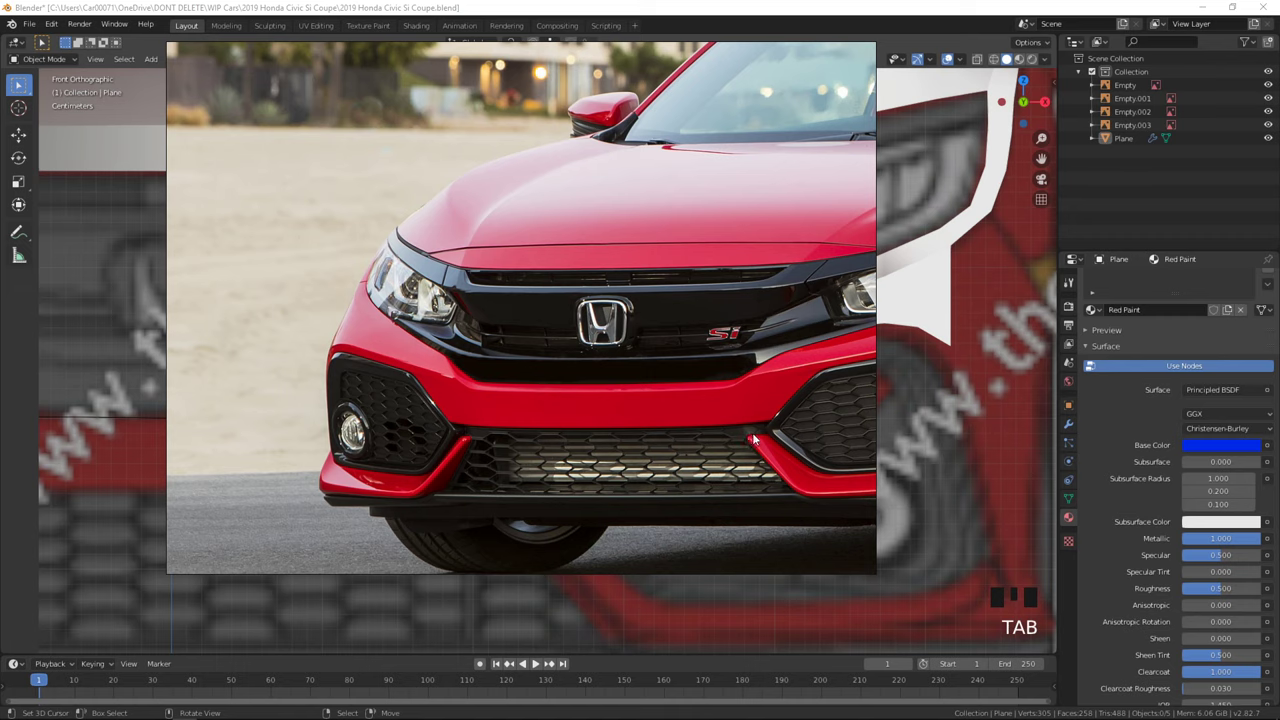
pyautogui.press('Tab')
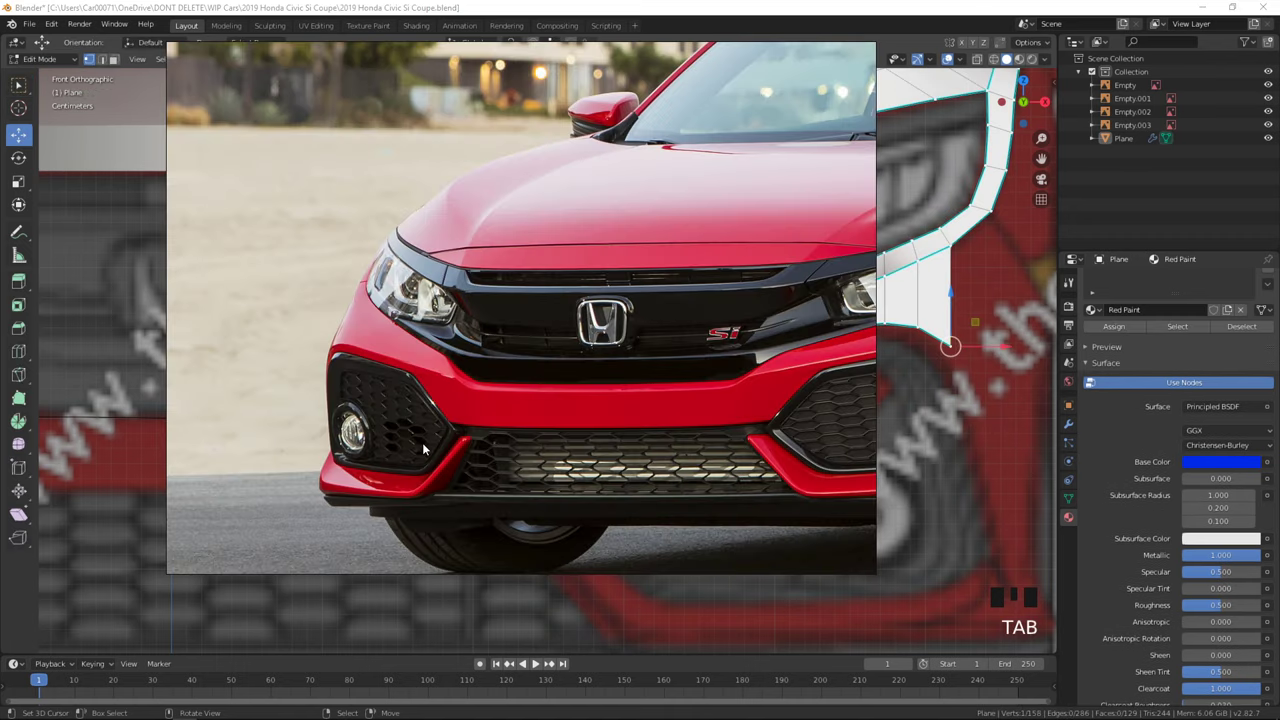
pyautogui.hotkey('alt', 'Tab')
pyautogui.hotkey('alt', 'Tab')
pyautogui.hotkey('alt', 'Tab')
# - Raise three vertices of the lower edge slightly along Z in the front view to follow the fog light surround
pyautogui.rightClick(582, 368)
pyautogui.moveTo(586, 334); pyautogui.dragTo(593, 328)
pyautogui.press('z')
pyautogui.moveTo(677, 302); pyautogui.dragTo(680, 297)
pyautogui.moveTo(765, 303); pyautogui.dragTo(753, 286, button='right')
pyautogui.hotkey('ctrl', 'z')
pyautogui.moveTo(755, 281); pyautogui.dragTo(755, 276)
pyautogui.press('z')
# - Review the panels from an angle in Material Preview shading and save the file
pyautogui.press('Tab')
pyautogui.moveTo(803, 298); pyautogui.dragTo(701, 507, button='middle')
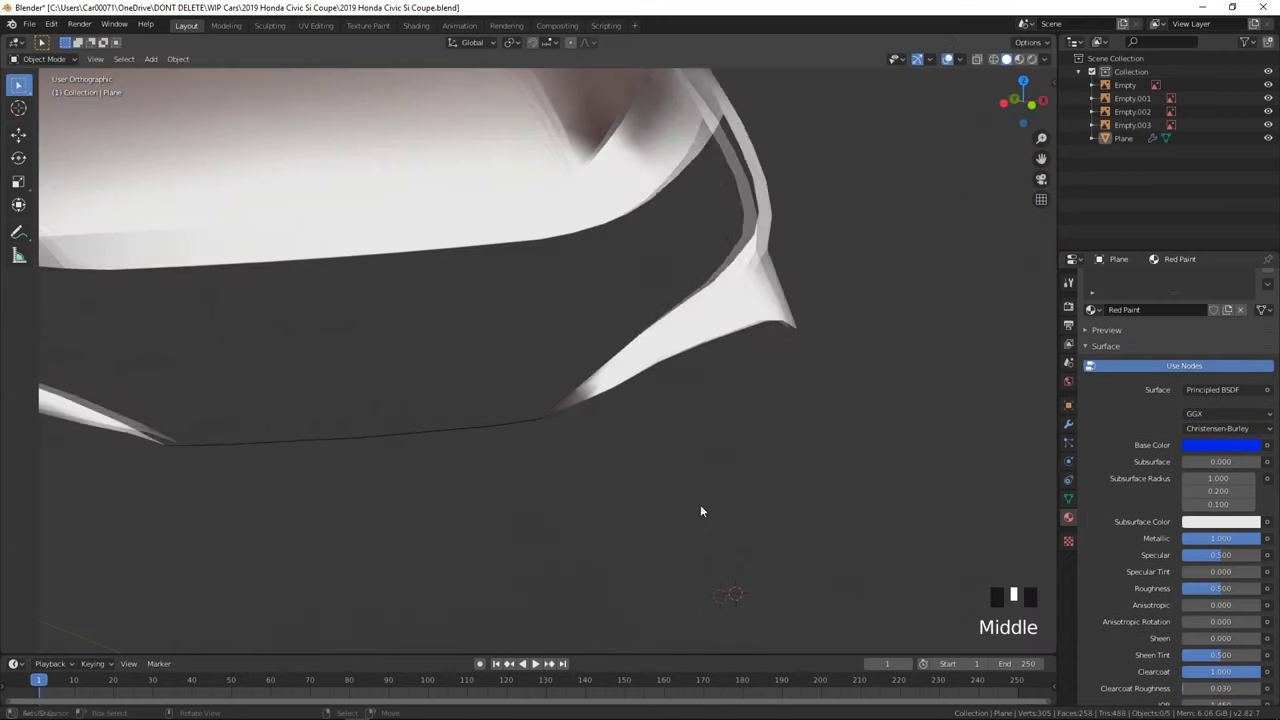
pyautogui.scroll(-4, 705, 512)
pyautogui.click(748, 557)
pyautogui.press('z')
pyautogui.click(745, 636)
pyautogui.keyDown('shift'); pyautogui.moveTo(634, 562); pyautogui.dragTo(735, 592, button='middle'); pyautogui.keyUp('shift')
pyautogui.moveTo(735, 592); pyautogui.dragTo(669, 600, button='middle')
pyautogui.hotkey('ctrl', 's')
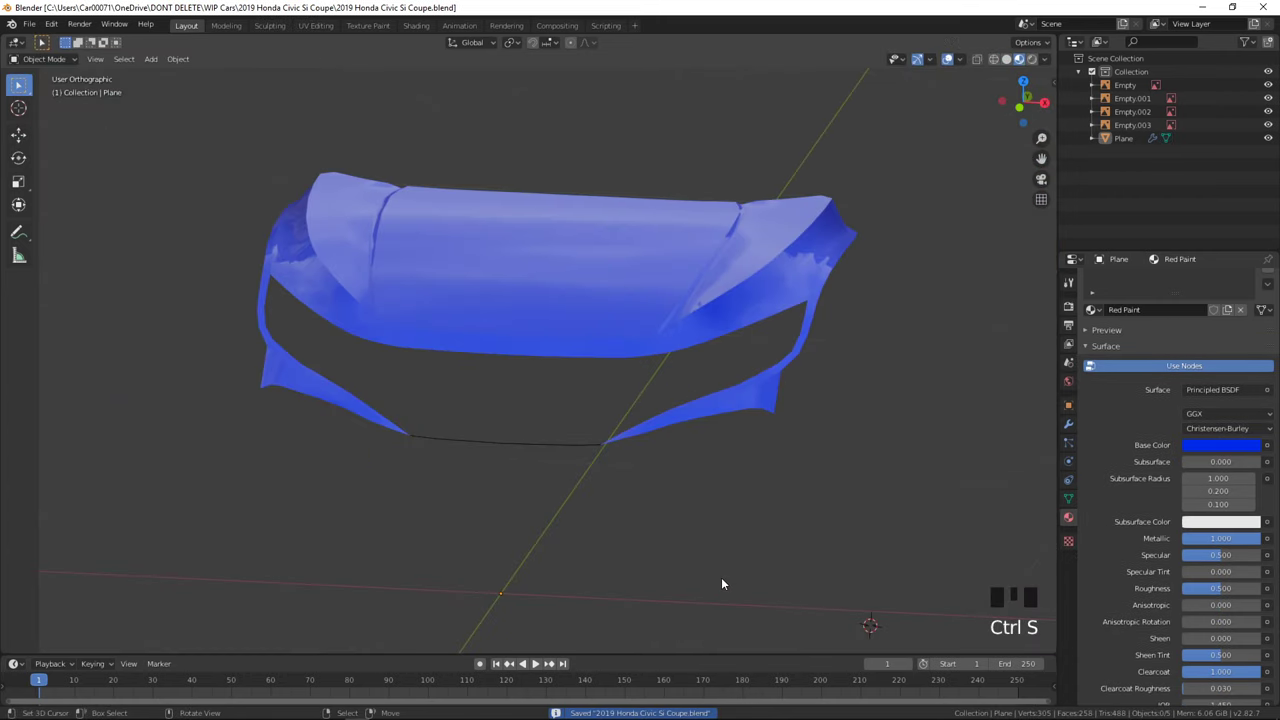
# - Inspect the bumper corner and the strip above the fog light from an angle and in the front view
pyautogui.press('KP_1')
pyautogui.keyDown('shift'); pyautogui.moveTo(877, 609); pyautogui.dragTo(500, 532, button='middle'); pyautogui.keyUp('shift')
pyautogui.press('Tab')
pyautogui.moveTo(500, 532); pyautogui.dragTo(514, 583, button='middle')
pyautogui.press('Tab')
pyautogui.press('Tab')
pyautogui.press('KP_2')
pyautogui.press('KP_2')
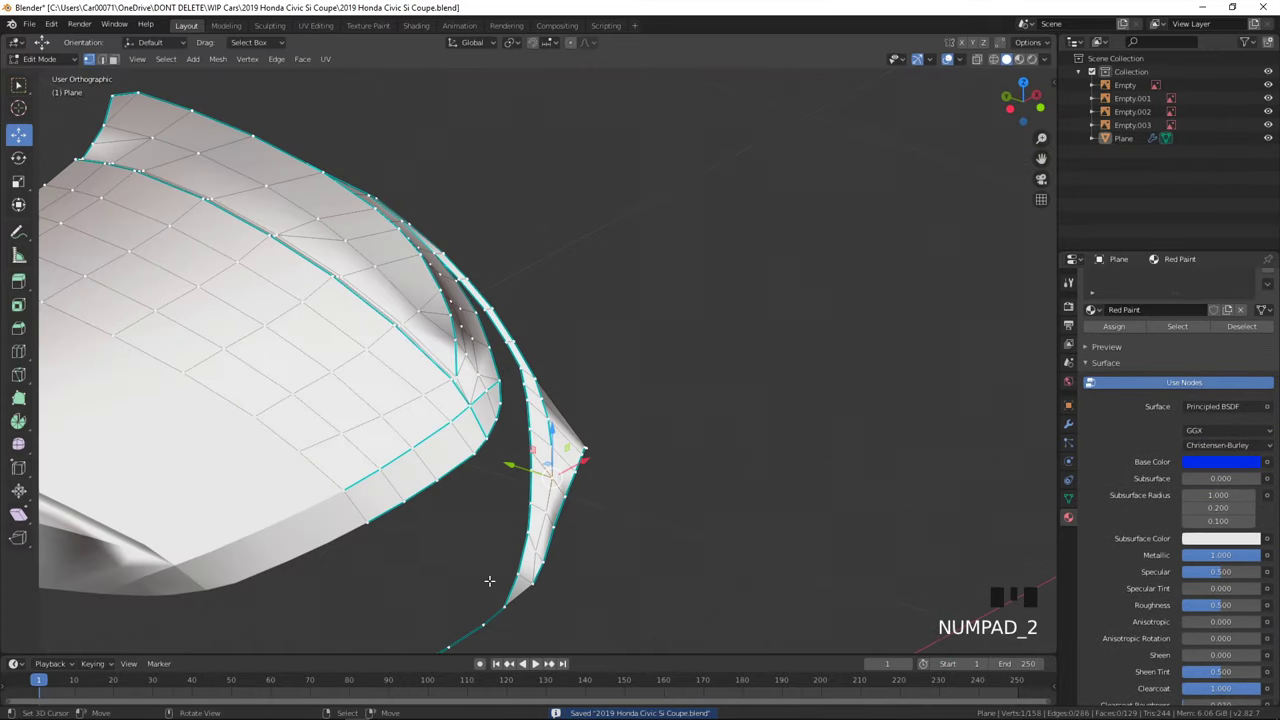
pyautogui.press('KP_1')
pyautogui.scroll(5, 489, 580)
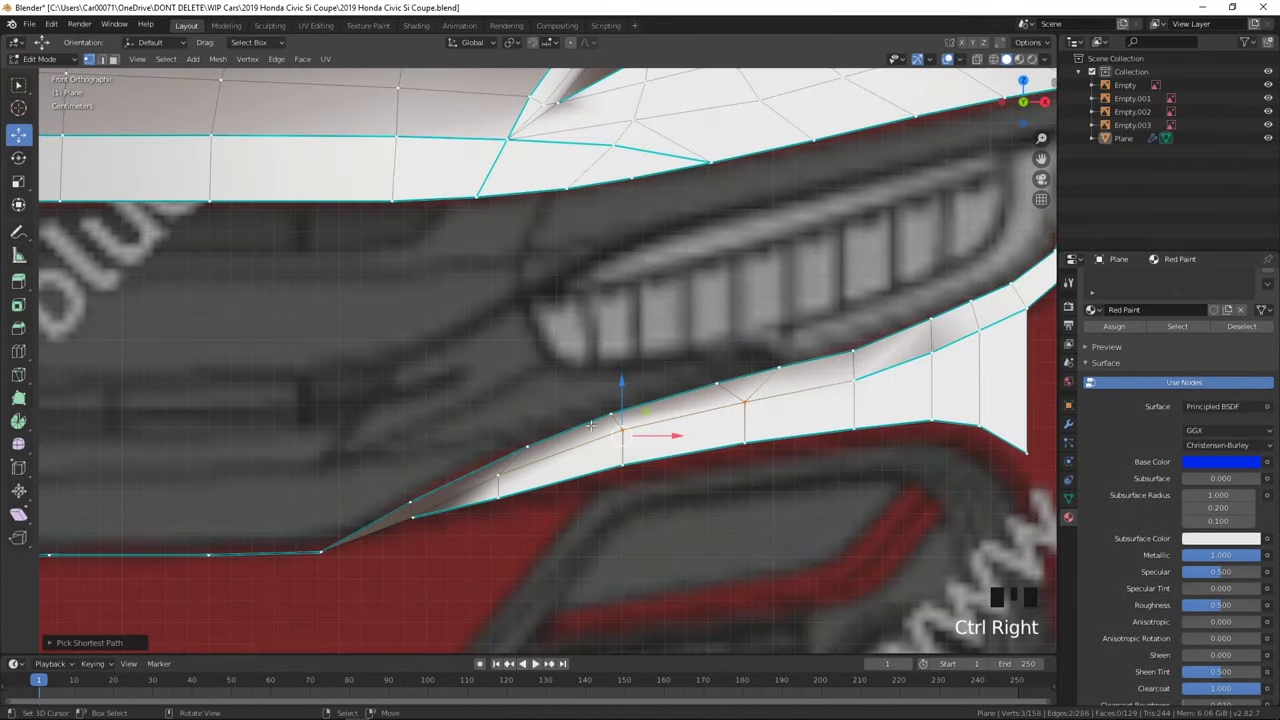
# - Save the file and review the body panels from an angle in Material Preview shading
pyautogui.click(591, 425)
pyautogui.moveTo(591, 425); pyautogui.dragTo(578, 460, button='middle')
pyautogui.scroll(-2, 713, 457)
pyautogui.press('Tab')
pyautogui.press('a')
pyautogui.press('a')
pyautogui.scroll(-6, 578, 480)
pyautogui.moveTo(578, 508); pyautogui.dragTo(666, 506, button='middle')
pyautogui.hotkey('ctrl', 's')
pyautogui.press('z')
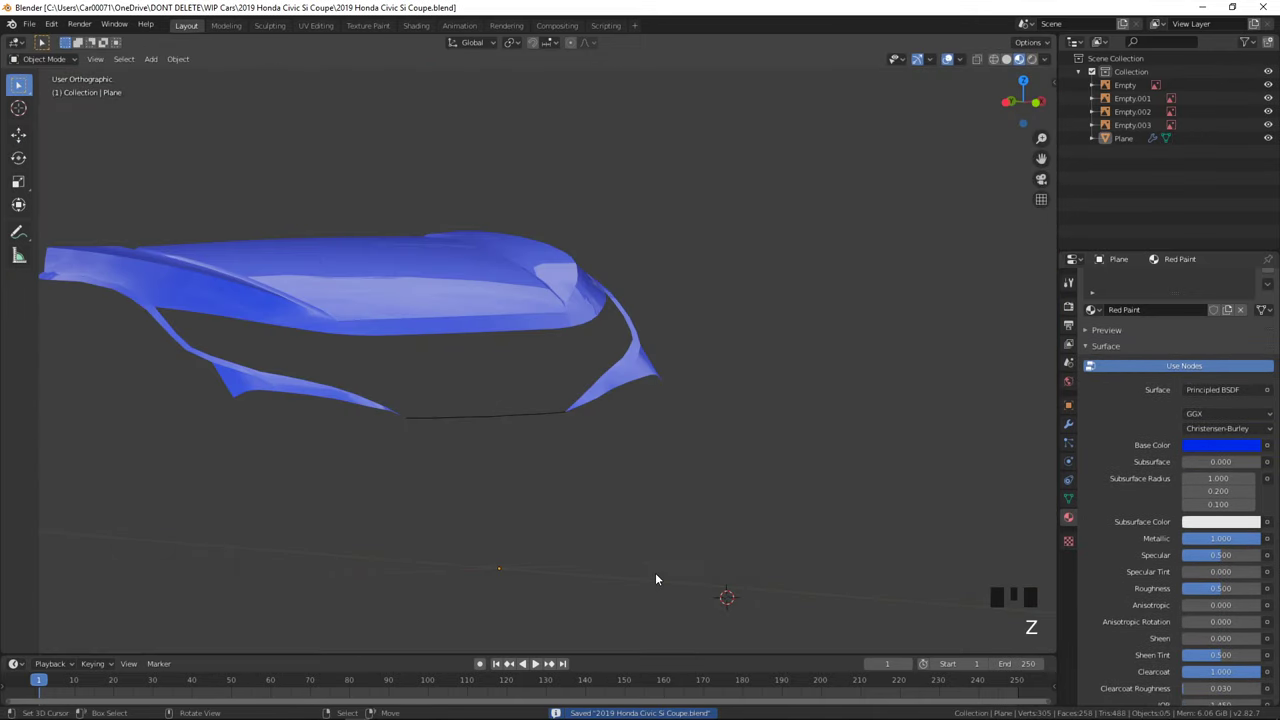
# - Try lowering the selected vertices of the bumper strip above the fog light slightly along Z and undo the change
pyautogui.press('KP_1')
pyautogui.press('KP_1')
pyautogui.keyDown('shift'); pyautogui.moveTo(655, 575); pyautogui.dragTo(720, 568, button='middle'); pyautogui.keyUp('shift')
pyautogui.scroll(7, 700, 540)
pyautogui.press('Tab')
pyautogui.moveTo(610, 373); pyautogui.dragTo(612, 384)
pyautogui.press('Tab')
pyautogui.moveTo(716, 432); pyautogui.dragTo(800, 440, button='middle')
pyautogui.press('Tab')
pyautogui.press('Tab')
pyautogui.hotkey('ctrl', 'z')
pyautogui.hotkey('ctrl', 'z')
pyautogui.hotkey('ctrl', 'z')
pyautogui.hotkey('ctrl', 'z')
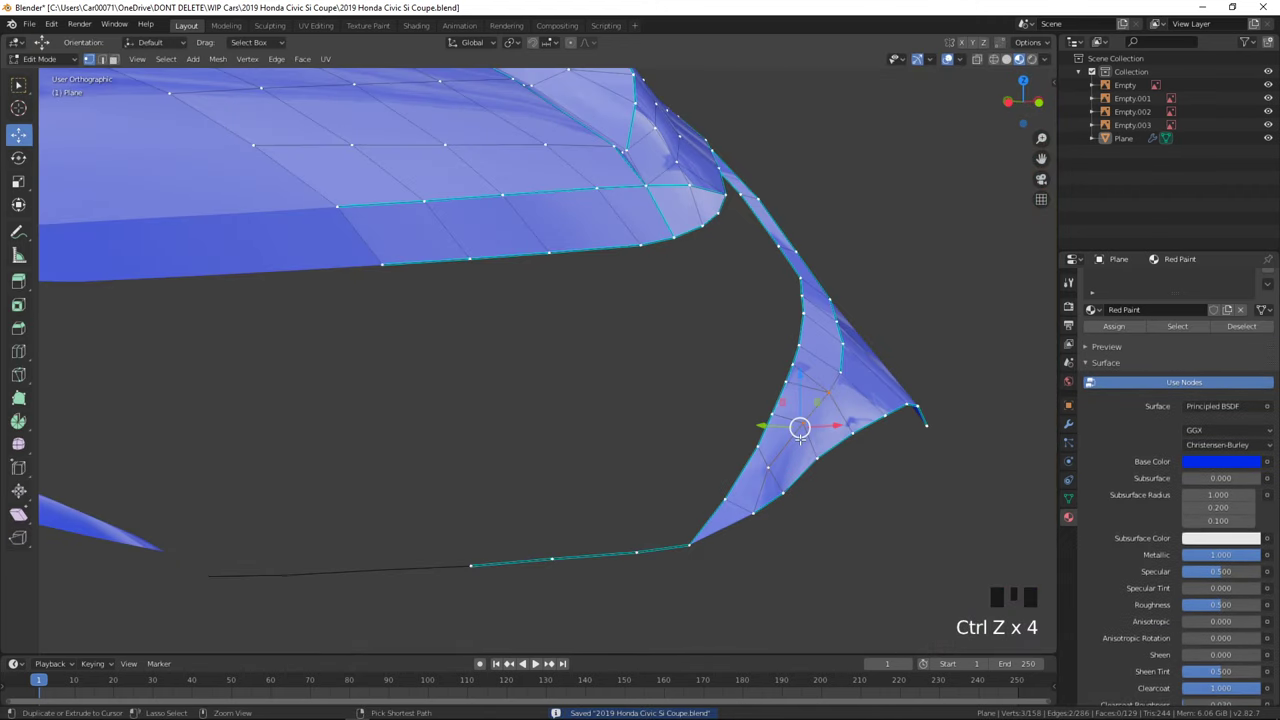
# - Extrude three vertices downward from the bumper strip's lower outer corner along the fog light's outer edge in the front view
pyautogui.press('KP_1')
pyautogui.press('z')
pyautogui.press('z')
pyautogui.rightClick(945, 441)
pyautogui.keyDown('shift'); pyautogui.moveTo(1000, 553); pyautogui.dragTo(588, 402, button='middle'); pyautogui.keyUp('shift')
pyautogui.press('e')
pyautogui.click(616, 474)
pyautogui.press('e')
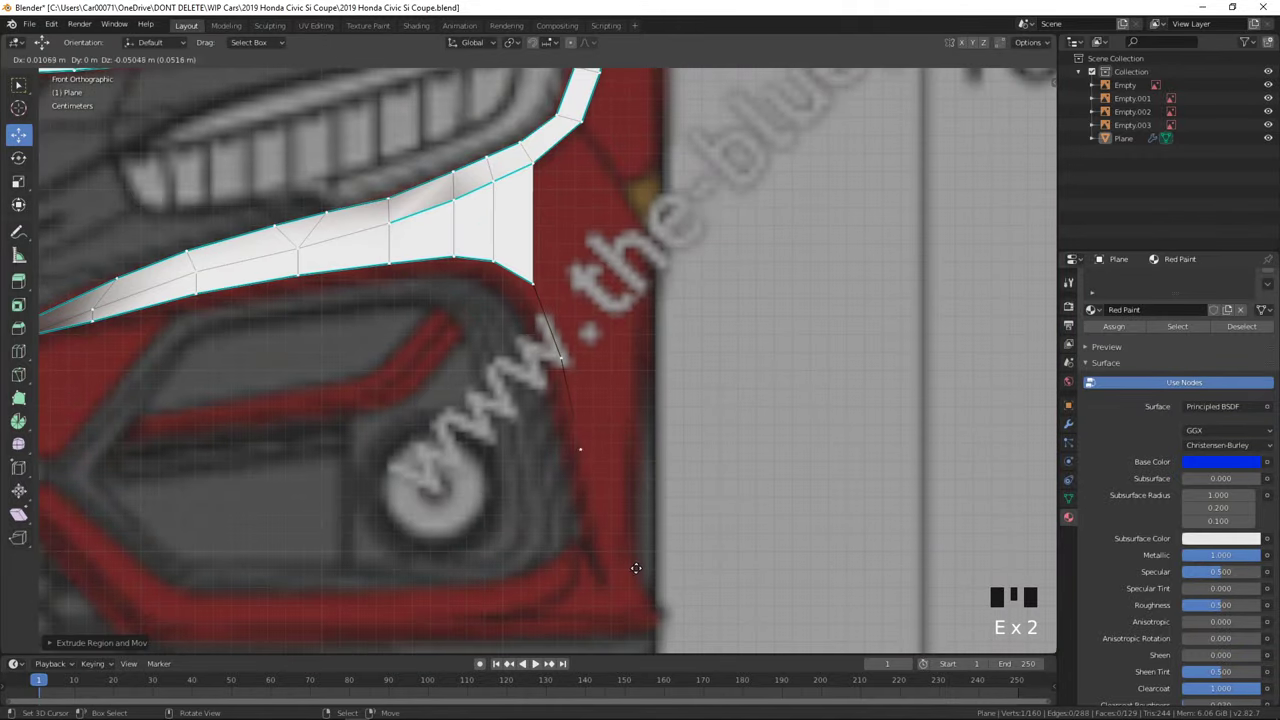
pyautogui.click(657, 678)
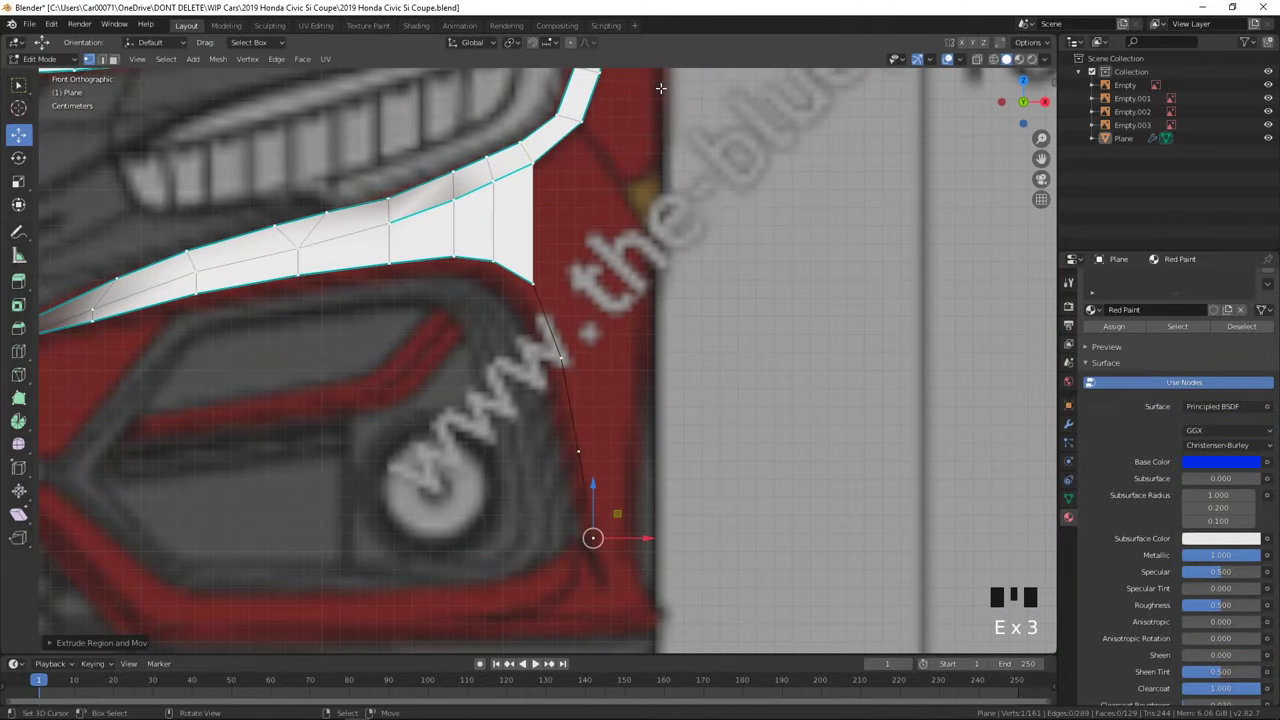
# - Align the extruded vertices with the fog light's outer edge, along X in the front view and along Y in the side view
pyautogui.click(592, 538)
pyautogui.click(630, 536)
pyautogui.click(623, 534)
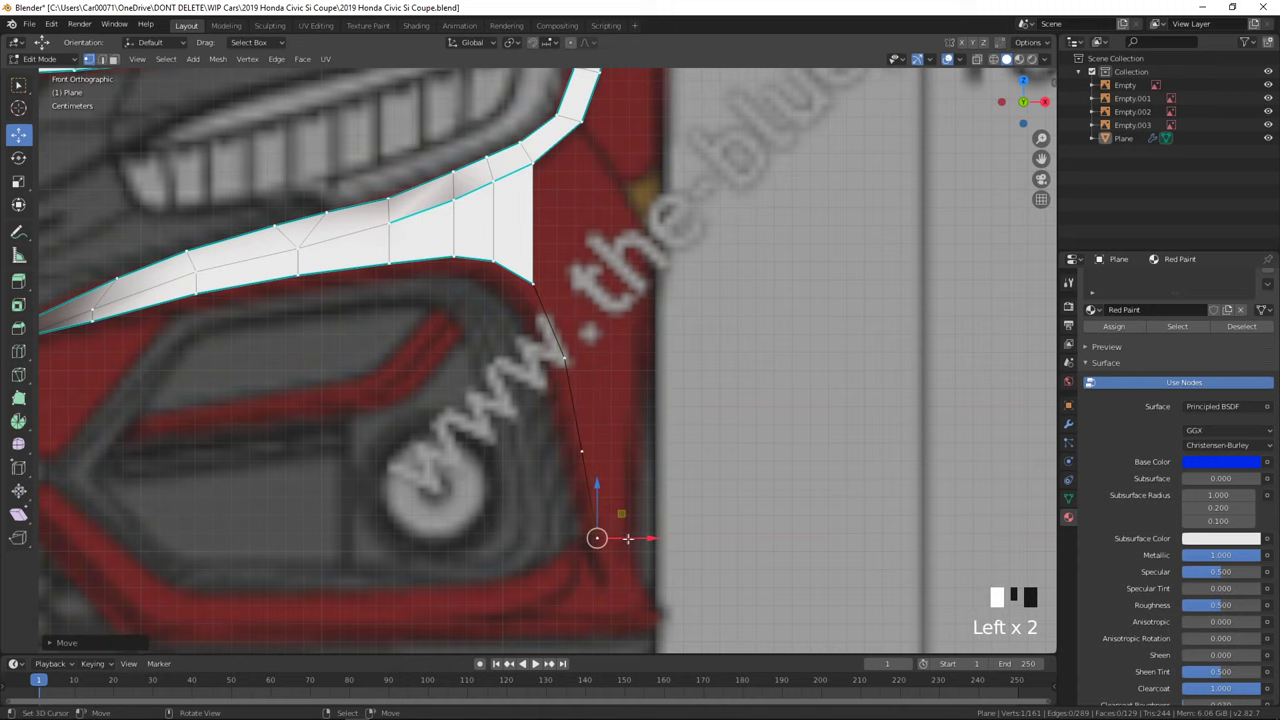
pyautogui.press('KP_3')
pyautogui.moveTo(455, 534); pyautogui.dragTo(519, 452)
pyautogui.rightClick(412, 361)
pyautogui.moveTo(440, 358); pyautogui.dragTo(473, 358)
pyautogui.press('Tab')
pyautogui.press('Tab')
pyautogui.rightClick(518, 515)
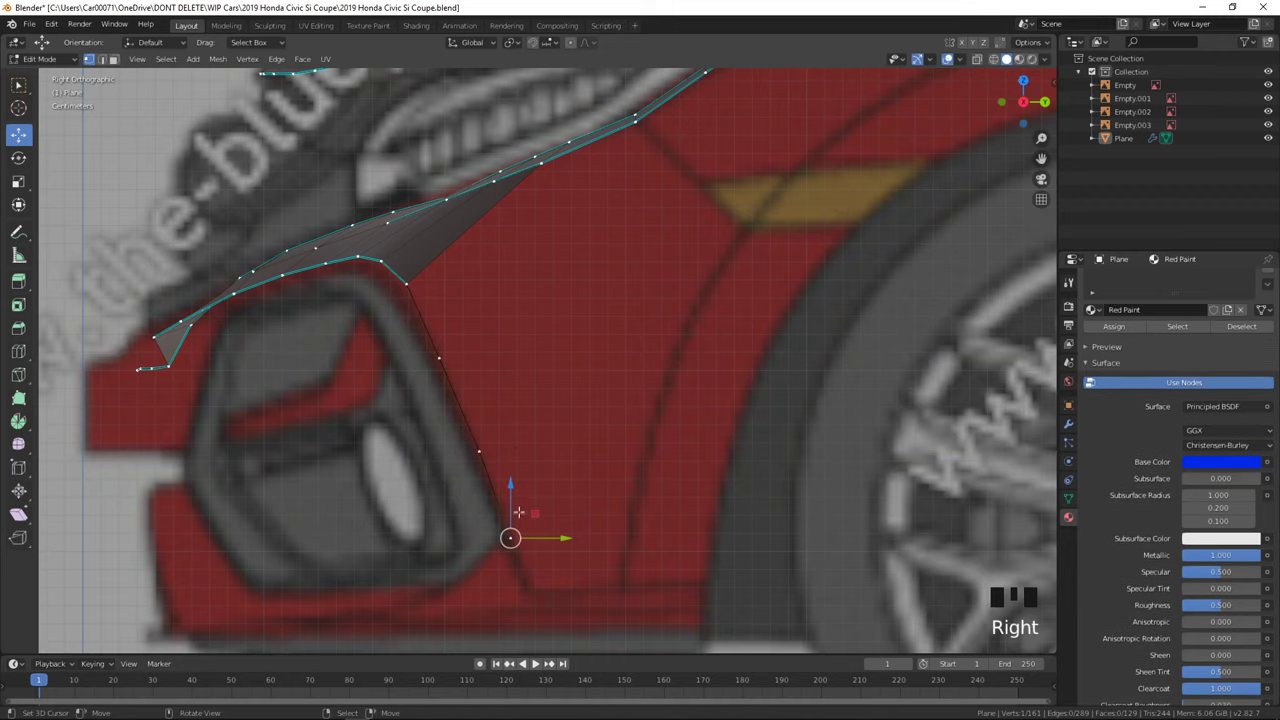
# - Extrude one more vertex below the outline's lower end and align it with the blueprint along Y in the side view
pyautogui.press('KP_1')
pyautogui.press('e')
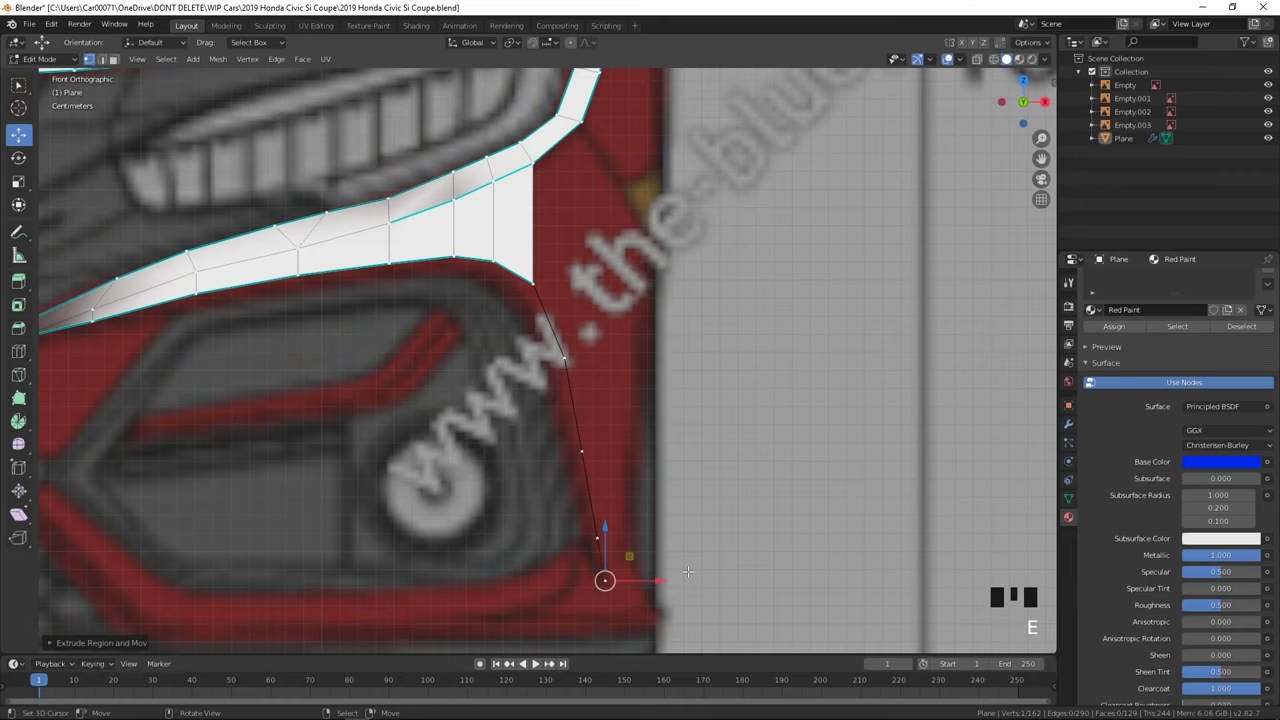
pyautogui.press('KP_3')
pyautogui.moveTo(544, 582); pyautogui.dragTo(560, 582)
pyautogui.moveTo(520, 526); pyautogui.dragTo(527, 531)
# - Extrude a vertex rearward from the outline's lower end in the side view and shift it outward along X in the top view
pyautogui.press('e')
pyautogui.click(665, 542)
pyautogui.scroll(-4, 583, 466)
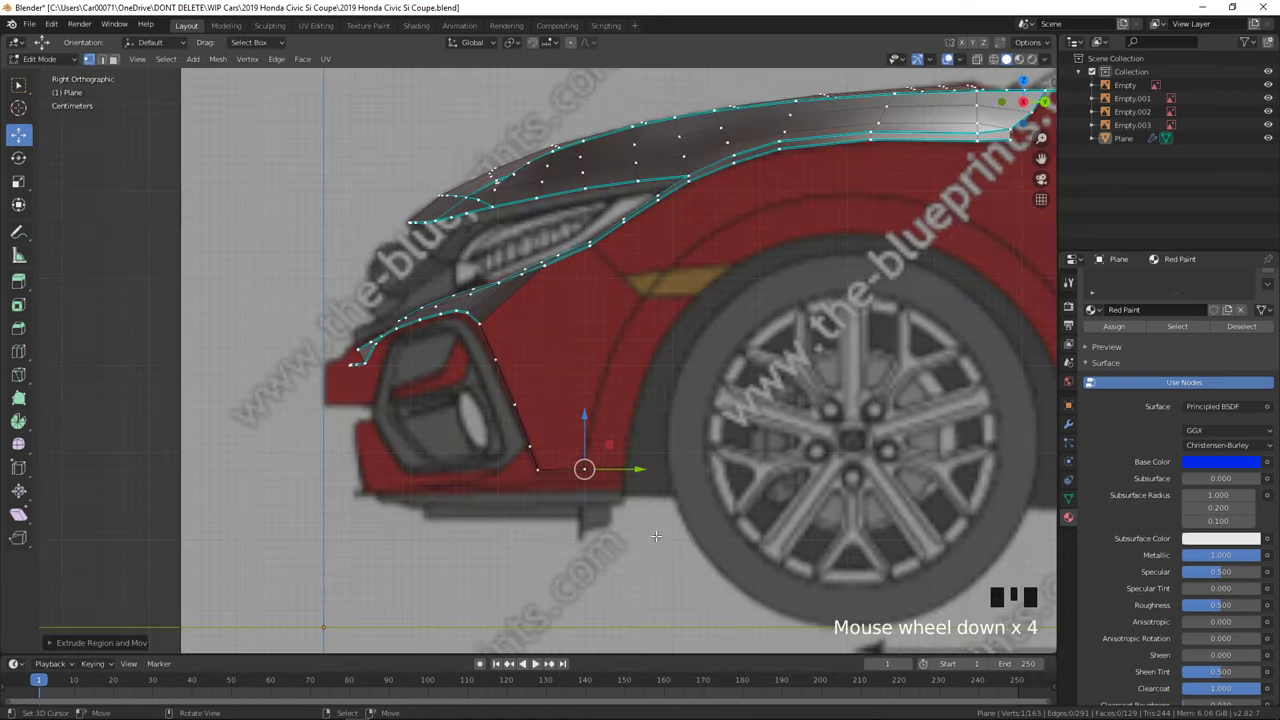
pyautogui.moveTo(583, 466); pyautogui.dragTo(571, 514, button='middle')
pyautogui.press('KP_1')
pyautogui.press('Tab')
pyautogui.press('Tab')
pyautogui.press('Tab')
pyautogui.click(590, 462)
pyautogui.moveTo(590, 462); pyautogui.dragTo(595, 492, button='middle')
pyautogui.press('Tab')
pyautogui.press('KP_7')
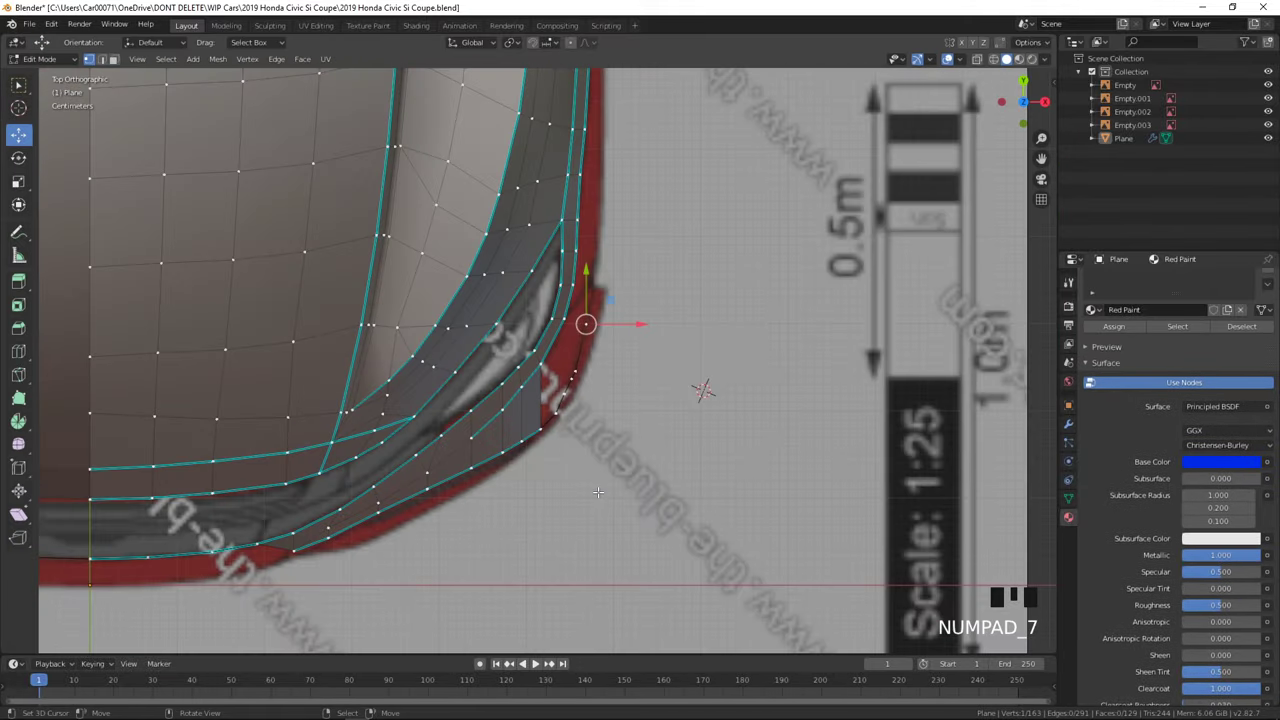
pyautogui.press('Tab')
pyautogui.press('Tab')
pyautogui.moveTo(623, 325); pyautogui.dragTo(627, 327)
# - Delete the rearward vertex at the lower end of the fog light outline
pyautogui.press('KP_3')
pyautogui.press('Tab')
pyautogui.press('Tab')
pyautogui.press('Tab')
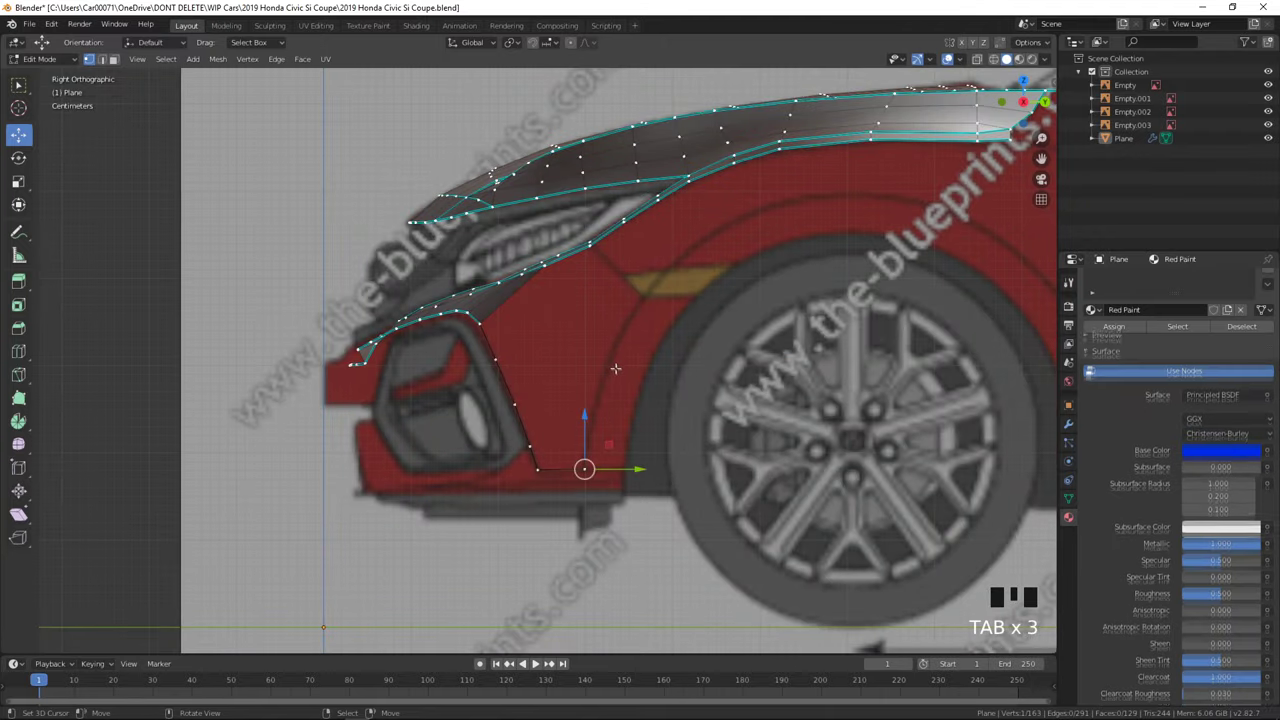
pyautogui.scroll(-2, 614, 366)
pyautogui.keyDown('shift'); pyautogui.moveTo(785, 436); pyautogui.dragTo(540, 378, button='middle'); pyautogui.keyUp('shift')
pyautogui.press('Delete')
pyautogui.click(333, 419)
# - Add a 32-vertex circle with a 1 m radius at the front wheel's centre in the side view
pyautogui.hotkey('shift', 'a')
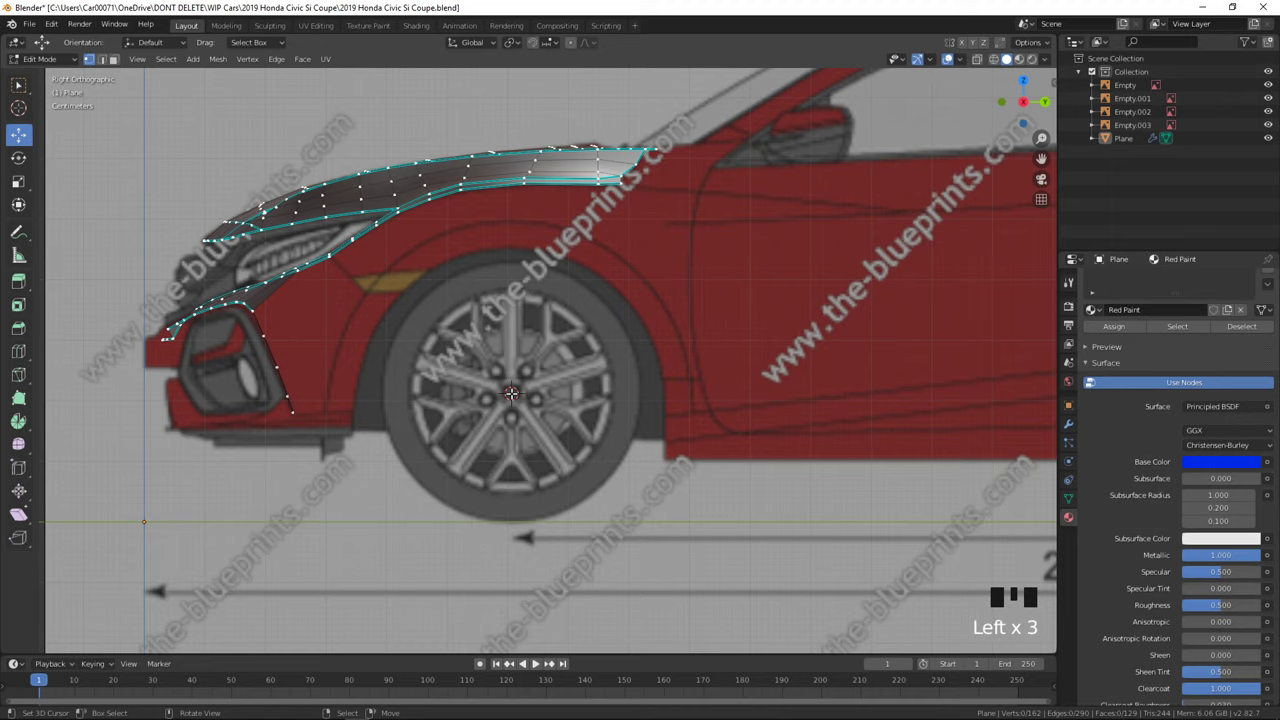
pyautogui.scroll(5, 511, 392)
pyautogui.scroll(-5, 457, 435)
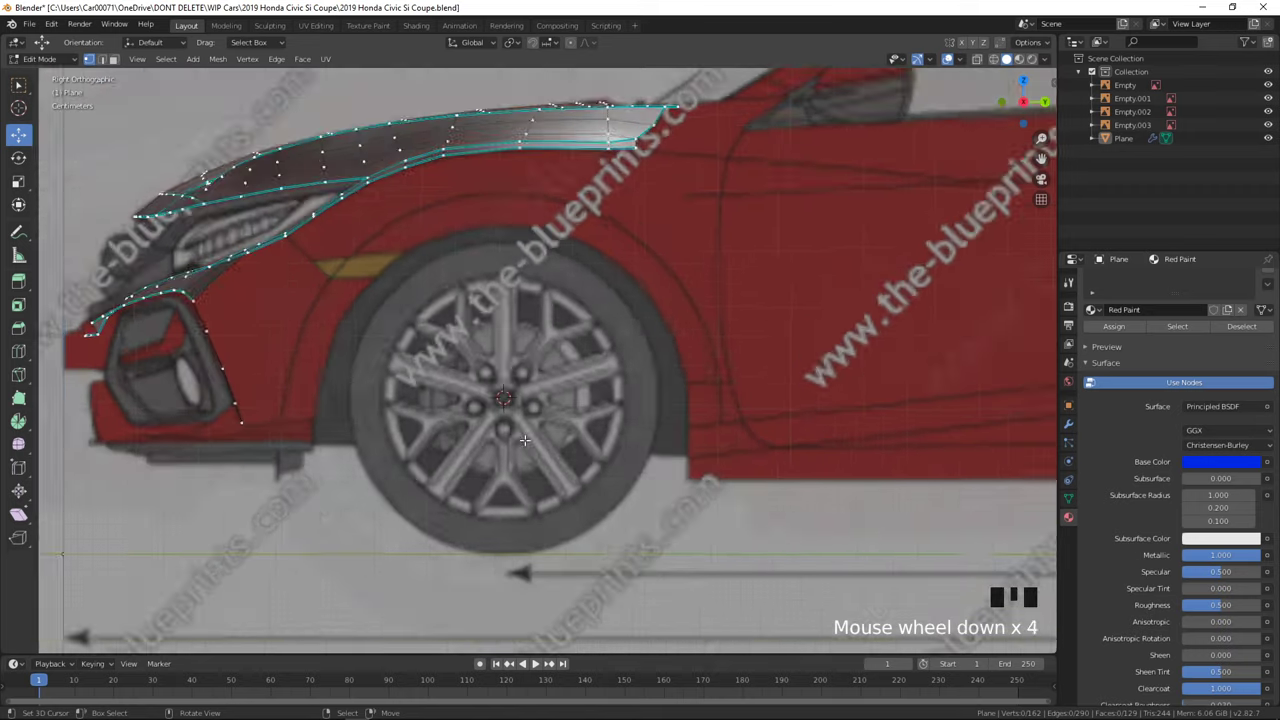
pyautogui.hotkey('shift', 'a')
pyautogui.click(533, 475)
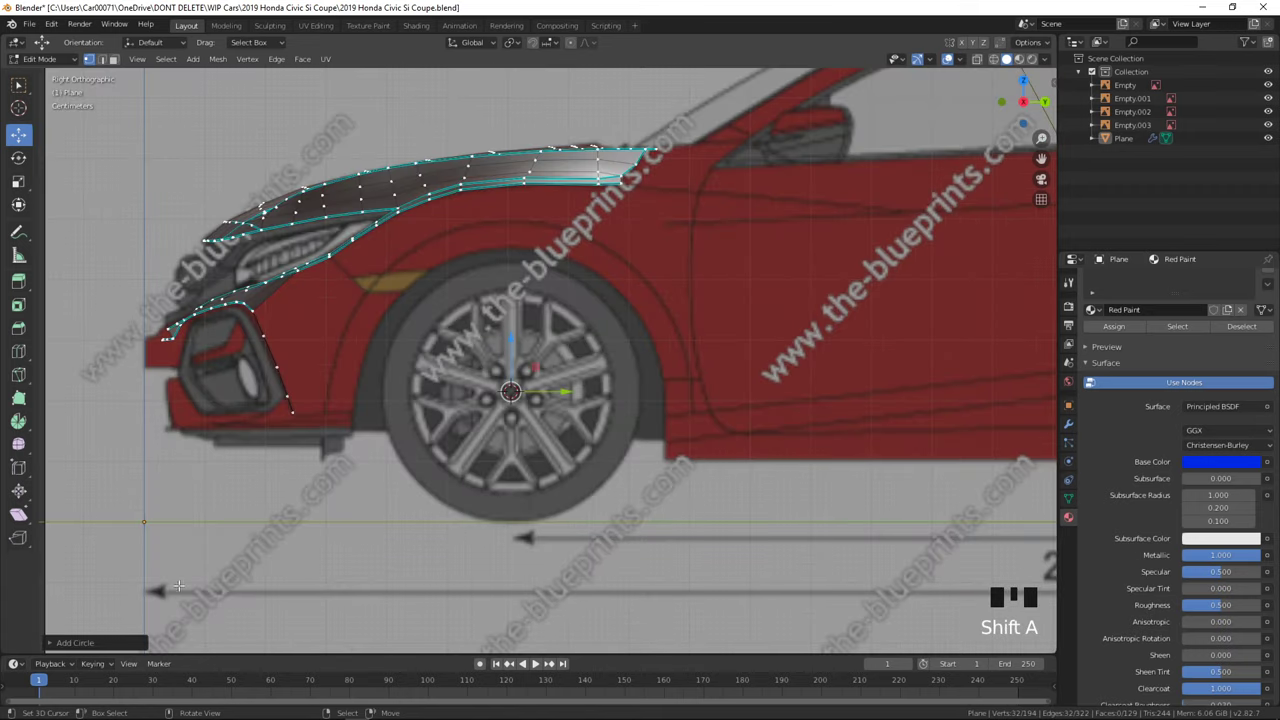
# - Scale the circle to 0.296 and move it onto the fender arch line around the front wheel
pyautogui.scroll(-3, 615, 392)
pyautogui.press('s')
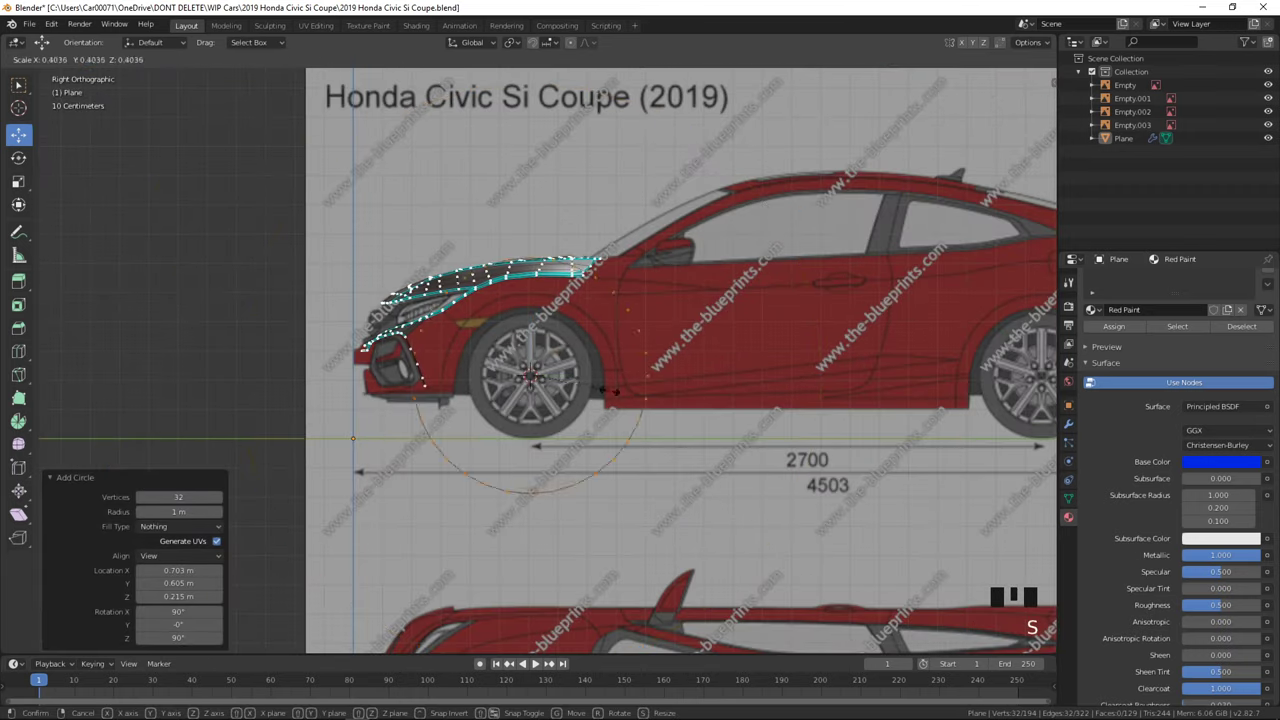
pyautogui.click(594, 383)
pyautogui.scroll(3, 600, 383)
pyautogui.press('g')
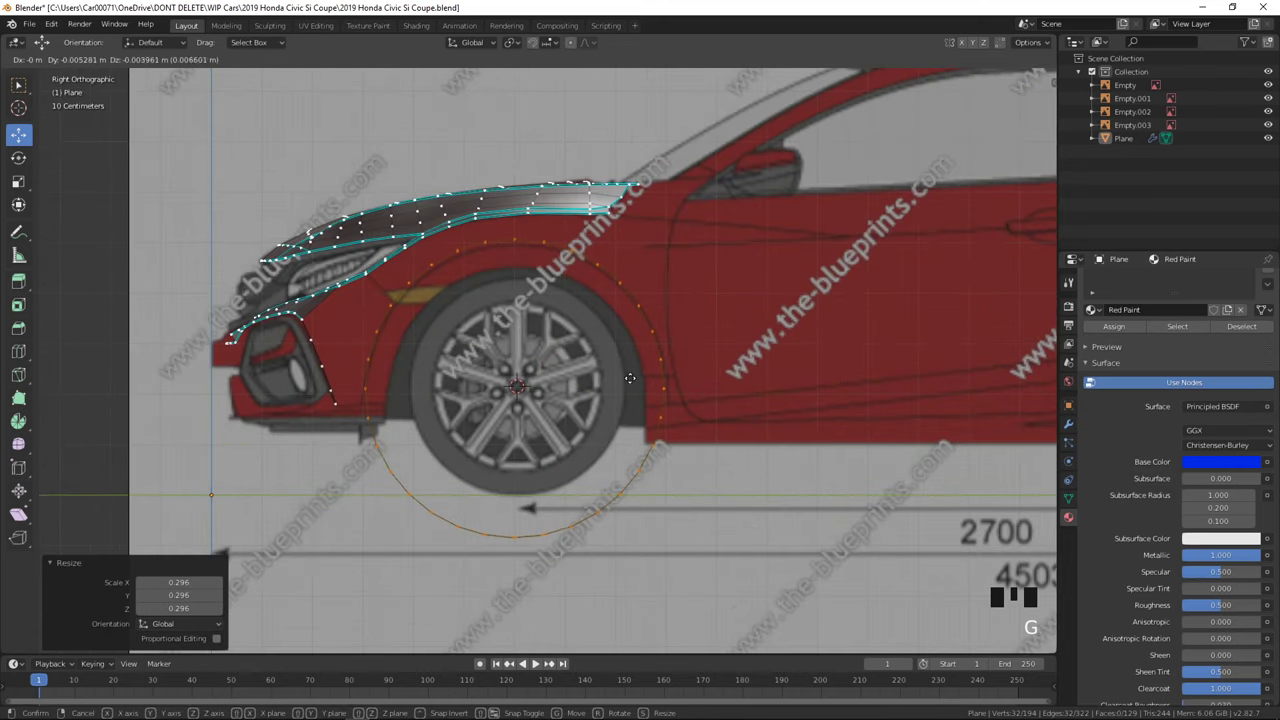
pyautogui.click(632, 383)
pyautogui.press('g')
pyautogui.rightClick(633, 384)
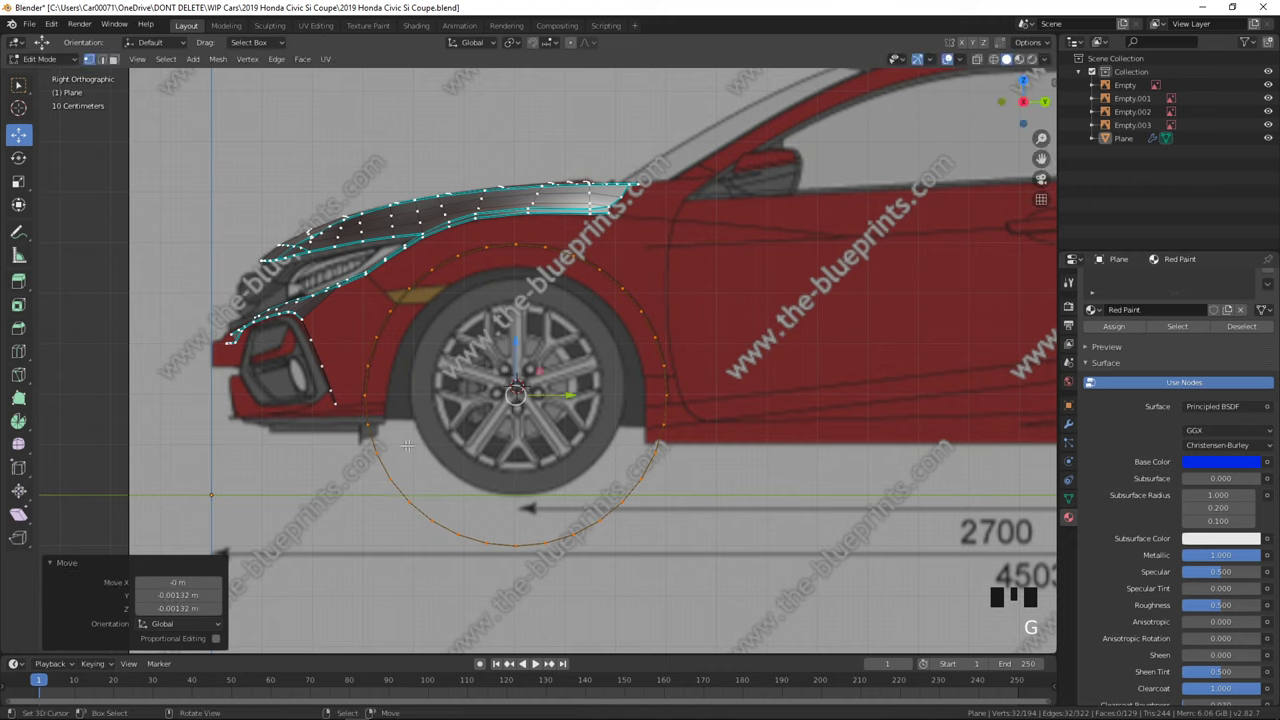
# - Delete the lower part of the circle to leave an open wheel arch
pyautogui.keyDown('ctrl'); pyautogui.rightClick(663, 435); pyautogui.keyUp('ctrl')
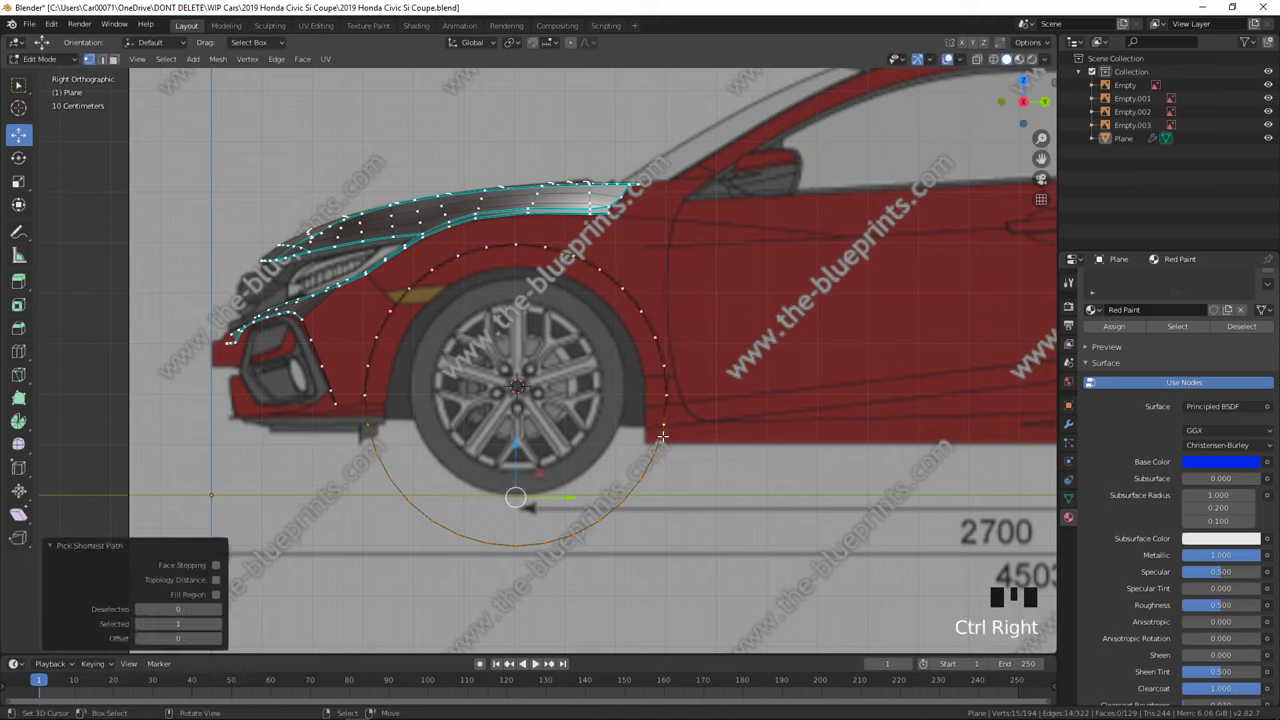
pyautogui.press('Delete')
pyautogui.click(662, 436)
# - Adjust the lower end vertices on both sides of the wheel arch to match the side blueprint
pyautogui.rightClick(667, 398)
pyautogui.moveTo(668, 368); pyautogui.dragTo(671, 377)
pyautogui.rightClick(364, 402)
pyautogui.moveTo(366, 346); pyautogui.dragTo(366, 351)
pyautogui.click(391, 397)
pyautogui.moveTo(393, 397); pyautogui.dragTo(386, 400)
pyautogui.rightClick(389, 398)
# - Rotate the whole wheel arch by 4.02° in the front view and shift it slightly along X to the car's side
pyautogui.keyDown('alt'); pyautogui.rightClick(368, 376); pyautogui.keyUp('alt')
pyautogui.press('KP_1')
pyautogui.press('r')
pyautogui.rightClick(766, 303)
pyautogui.press('r')
pyautogui.click(624, 305)
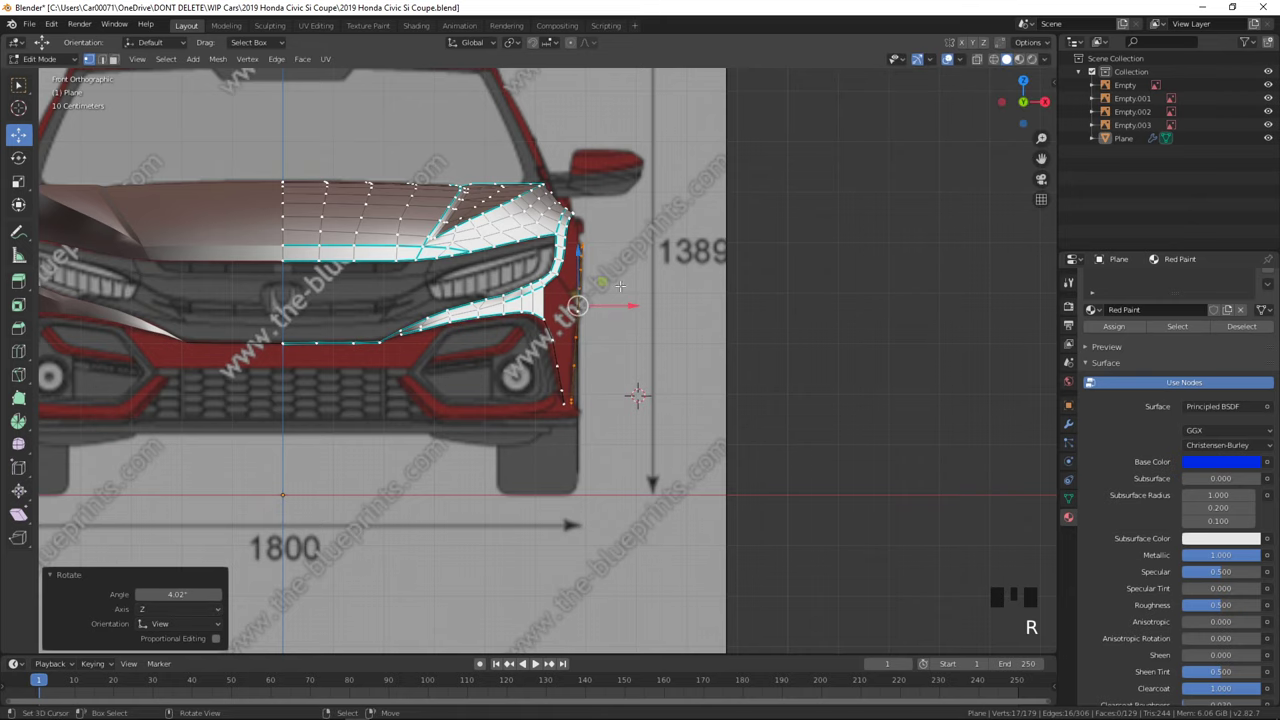
pyautogui.moveTo(620, 309); pyautogui.dragTo(616, 309)
# - Move the lowest wheel arch vertices along X in the front view to follow the body side
pyautogui.scroll(3, 616, 310)
pyautogui.rightClick(588, 434)
pyautogui.press('c')
pyautogui.click(588, 432)
pyautogui.rightClick(589, 432)
pyautogui.moveTo(613, 431); pyautogui.dragTo(617, 431)
pyautogui.press('c')
pyautogui.click(591, 369)
pyautogui.rightClick(592, 369)
pyautogui.moveTo(618, 370); pyautogui.dragTo(614, 369)
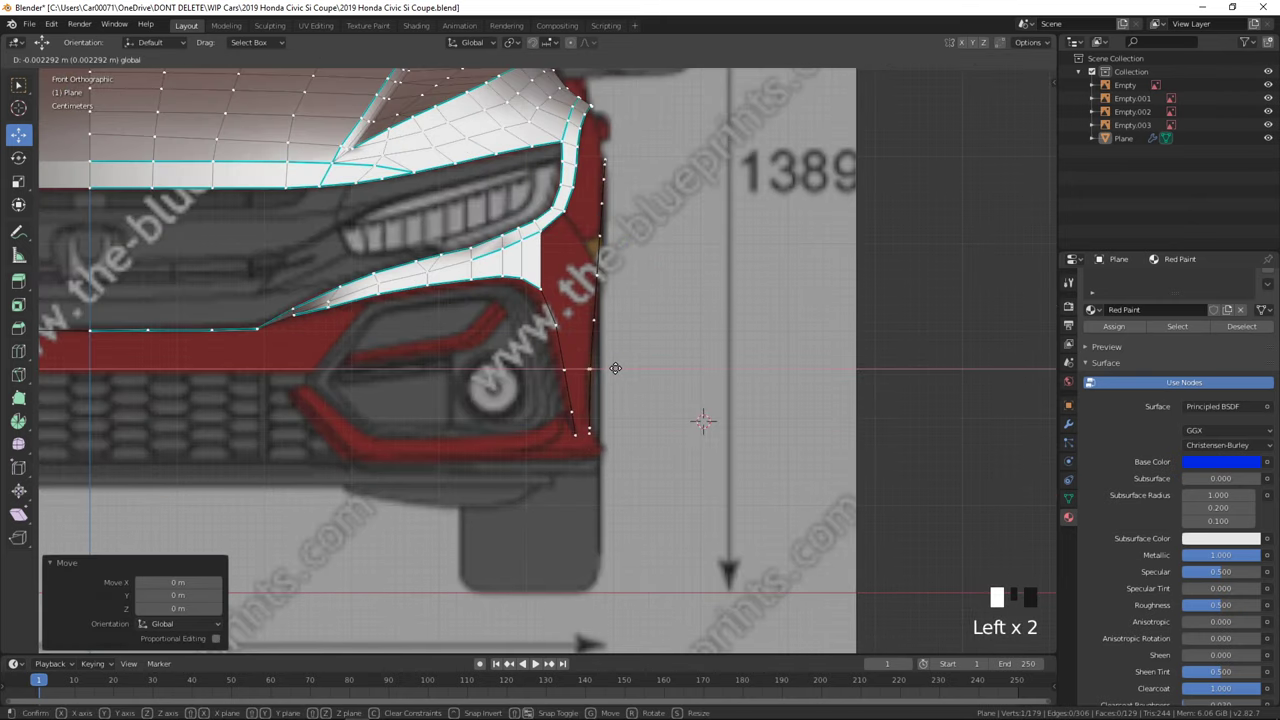
# - Adjust the middle wheel arch vertices along X in the front view, using wireframe shading to select them
pyautogui.press('c')
pyautogui.click(597, 320)
pyautogui.hotkey('ctrl', 'z')
pyautogui.press('z')
pyautogui.click(487, 350)
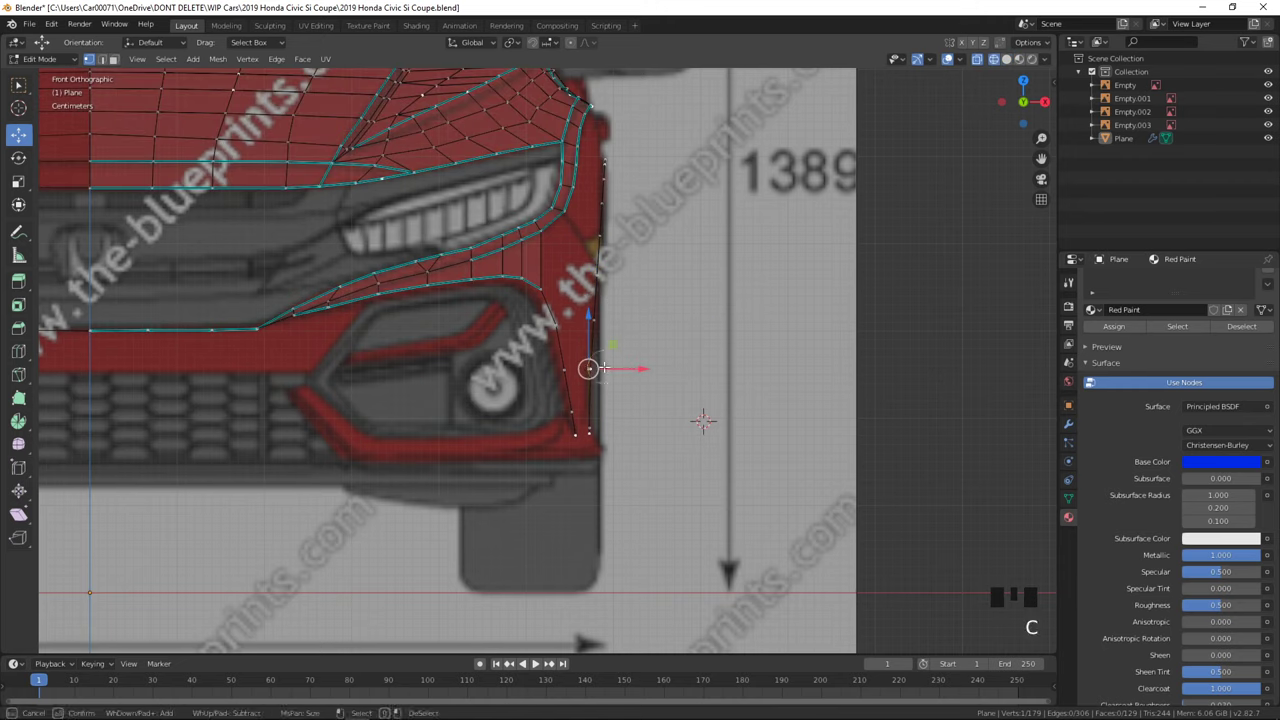
pyautogui.moveTo(625, 367); pyautogui.dragTo(624, 368)
pyautogui.press('c')
pyautogui.click(596, 320)
pyautogui.rightClick(598, 320)
pyautogui.moveTo(628, 320); pyautogui.dragTo(626, 279)
pyautogui.press('c')
pyautogui.click(601, 278)
pyautogui.rightClick(603, 279)
pyautogui.press('z')
# - Move the front lower end vertex of the wheel arch slightly along Y in the side view
pyautogui.press('Tab')
pyautogui.moveTo(682, 308); pyautogui.dragTo(610, 331, button='middle')
pyautogui.press('a')
pyautogui.press('a')
pyautogui.press('KP_3')
pyautogui.press('Tab')
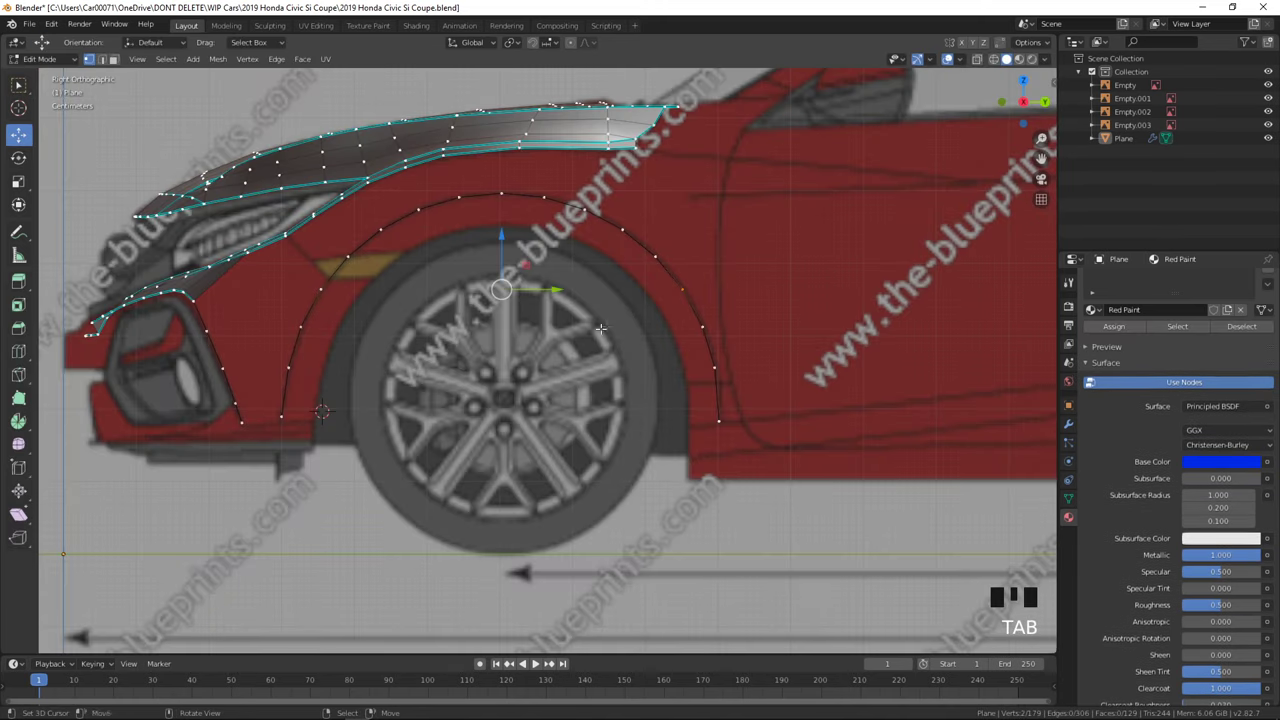
pyautogui.keyDown('shift'); pyautogui.moveTo(420, 380); pyautogui.dragTo(623, 360, button='middle'); pyautogui.keyUp('shift')
pyautogui.rightClick(485, 395)
pyautogui.moveTo(522, 395); pyautogui.dragTo(525, 395)
# - Select the edge path along the whole wheel arch and mark it sharp
pyautogui.keyDown('ctrl'); pyautogui.rightClick(873, 401); pyautogui.keyUp('ctrl')
pyautogui.keyDown('ctrl'); pyautogui.rightClick(922, 400); pyautogui.keyUp('ctrl')
pyautogui.hotkey('ctrl', 'e')
pyautogui.click(922, 400)
# - Adjust a lower outline vertex along Y and add a cut to the wheel arch's lowest front segment
pyautogui.rightClick(483, 393)
pyautogui.rightClick(465, 390)
pyautogui.moveTo(485, 368); pyautogui.dragTo(523, 371)
pyautogui.hotkey('ctrl', 'r')
pyautogui.click(487, 372)
# - Fill four faces between the fog light's outer edge and the front of the wheel arch, checking the reference photo
pyautogui.rightClick(484, 397)
pyautogui.keyDown('shift'); pyautogui.rightClick(470, 402); pyautogui.keyUp('shift')
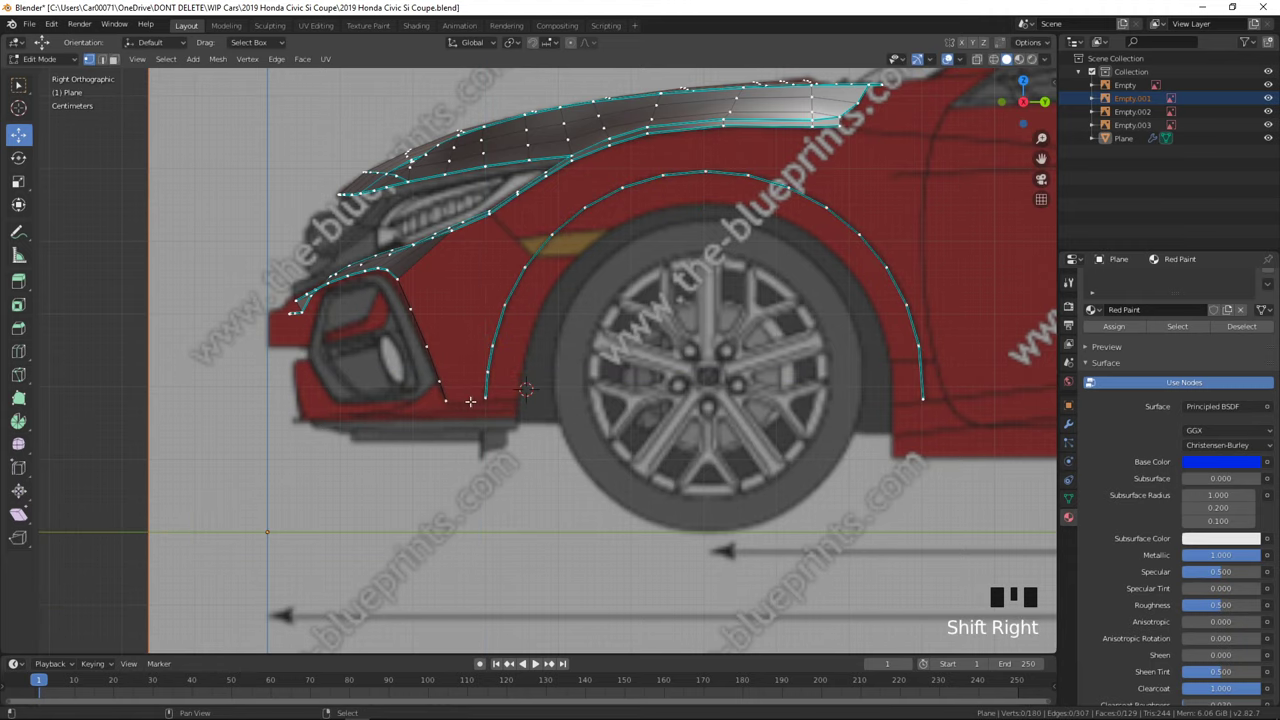
pyautogui.press('KP_1')
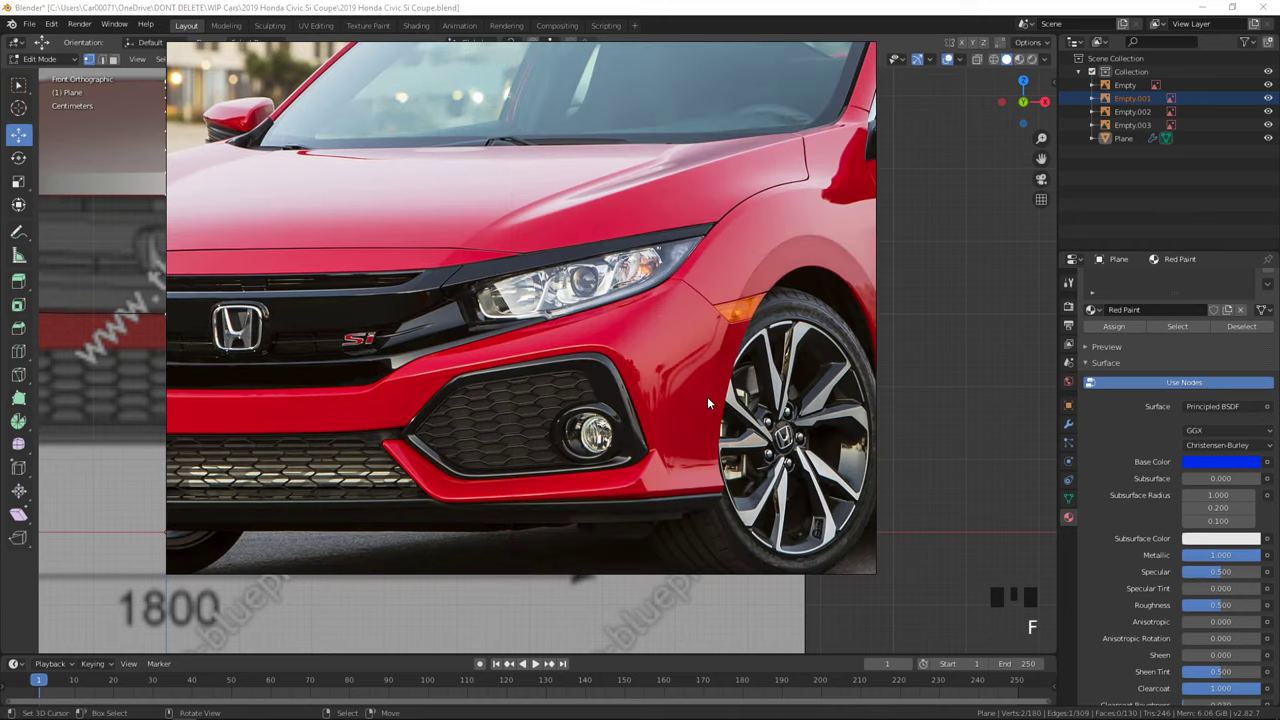
pyautogui.moveTo(659, 389); pyautogui.dragTo(493, 375, button='middle')
# - Add a loop cut down the strip between the fog light and wheel arch, nudging its new vertices slightly along X
pyautogui.press('KP_1')
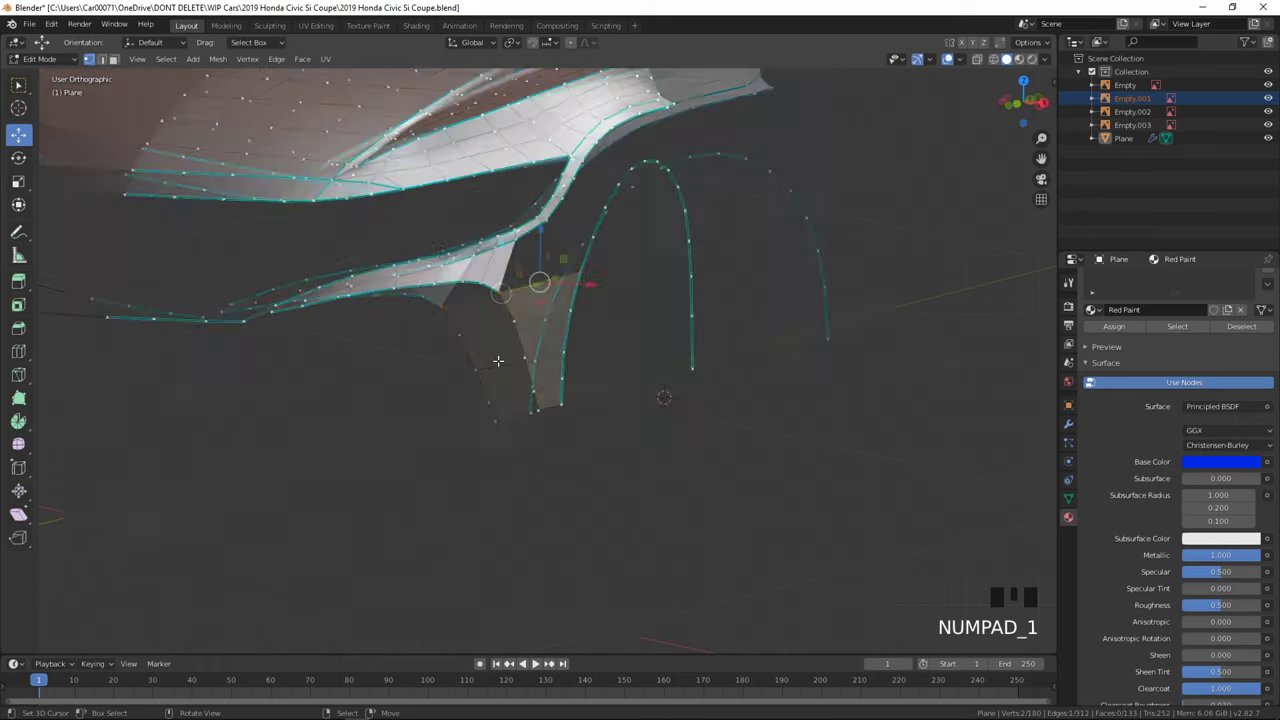
pyautogui.hotkey('ctrl', 'r')
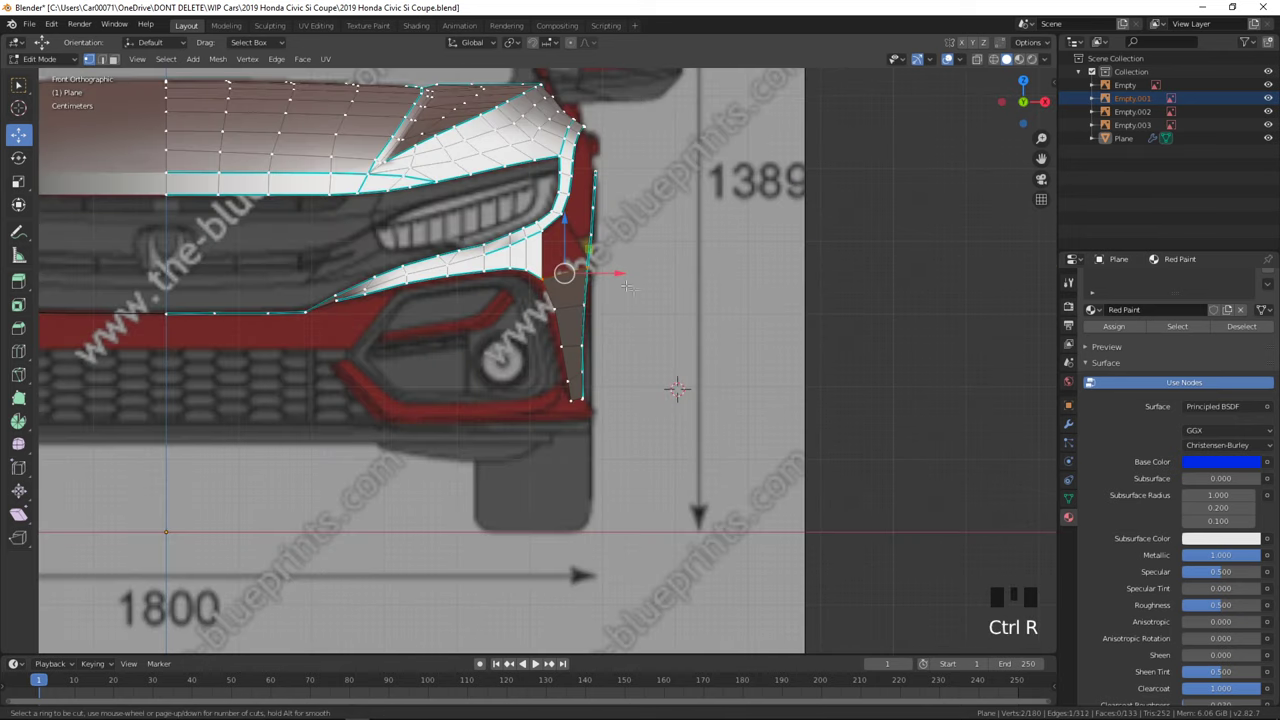
pyautogui.doubleClick(578, 309)
pyautogui.moveTo(604, 331); pyautogui.dragTo(601, 335)
pyautogui.press('Tab')
pyautogui.moveTo(601, 335); pyautogui.dragTo(596, 418, button='middle')
pyautogui.press('Tab')
pyautogui.moveTo(605, 418); pyautogui.dragTo(606, 417)
pyautogui.press('Tab')
# - Fill the open fender area between the lower headlight edge and the wheel arch with faces, working upward and rearward
pyautogui.press('KP_3')
pyautogui.press('Tab')
pyautogui.moveTo(524, 390); pyautogui.dragTo(567, 464, button='middle')
pyautogui.rightClick(565, 378)
pyautogui.moveTo(597, 362); pyautogui.dragTo(728, 403, button='middle')
pyautogui.press('f')
pyautogui.press('f')
pyautogui.press('f')
pyautogui.press('KP_3')
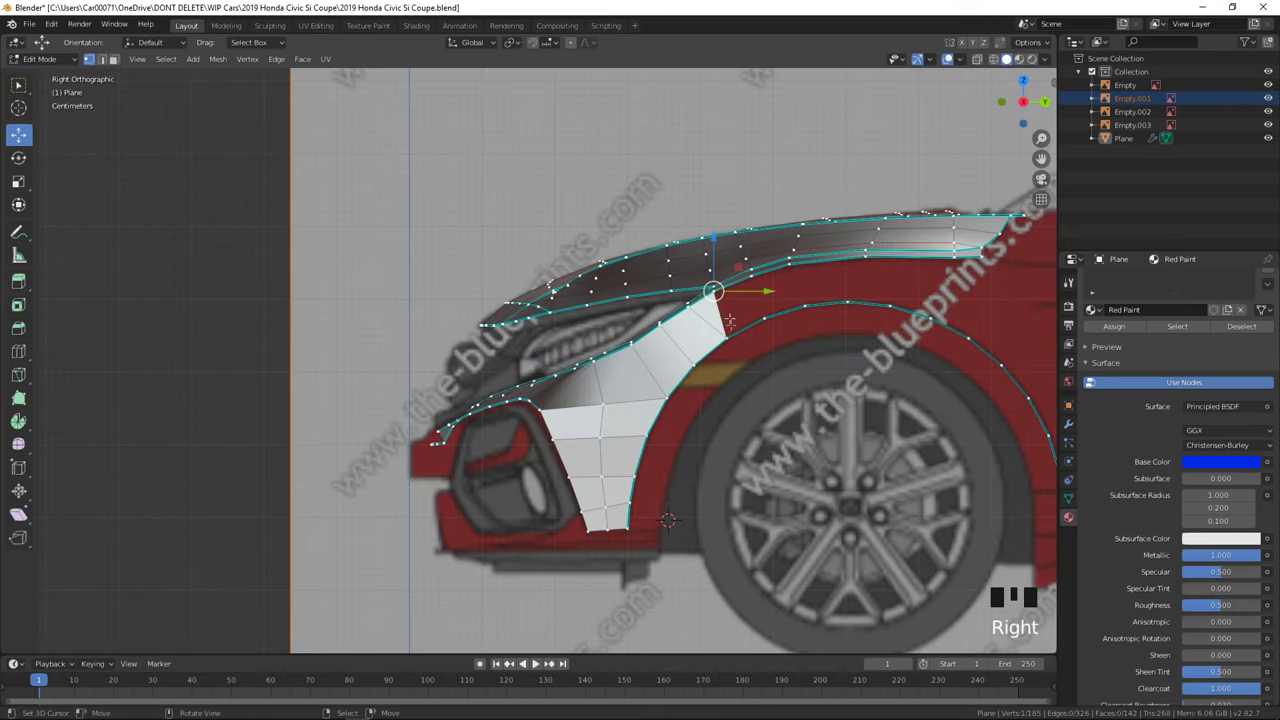
pyautogui.press('f')
# - Review the filled fender surface from several angles and save the file
pyautogui.moveTo(853, 340); pyautogui.dragTo(837, 406, button='middle')
pyautogui.press('Tab')
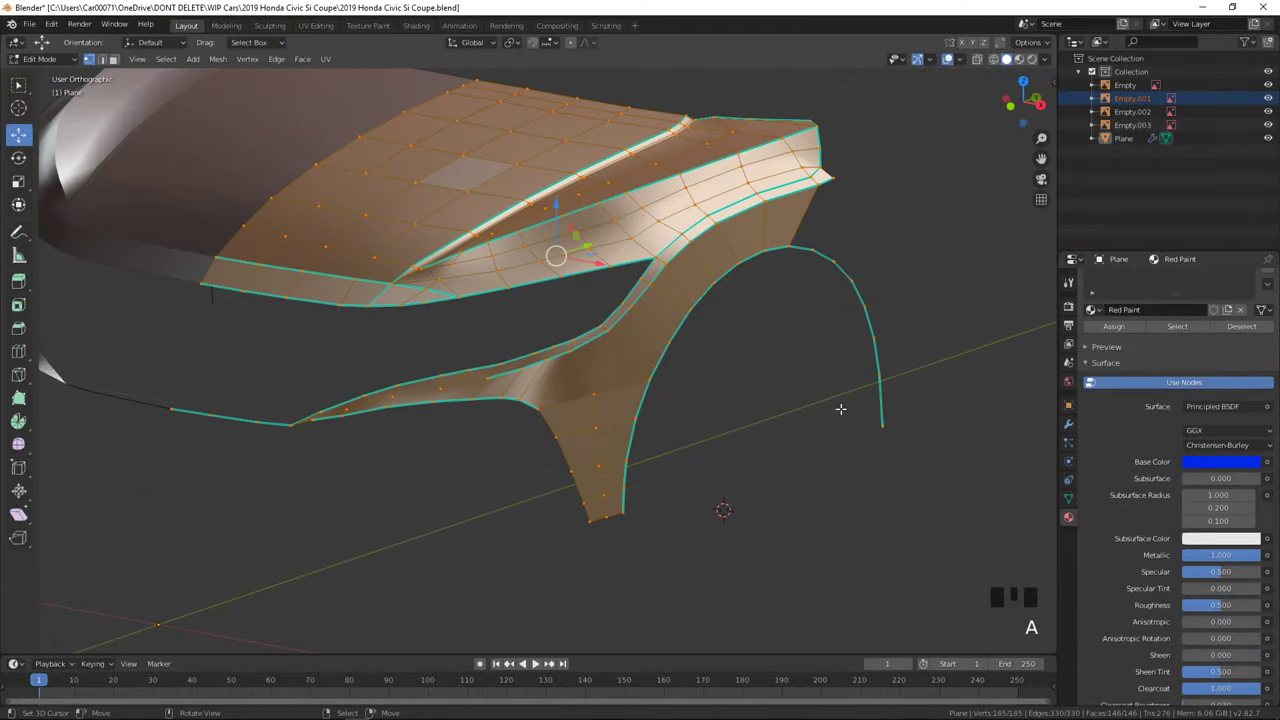
pyautogui.scroll(-2, 754, 463)
pyautogui.moveTo(767, 463); pyautogui.dragTo(686, 534, button='middle')
pyautogui.scroll(1, 826, 574)
pyautogui.moveTo(826, 574); pyautogui.dragTo(780, 574, button='middle')
pyautogui.hotkey('ctrl', 's')
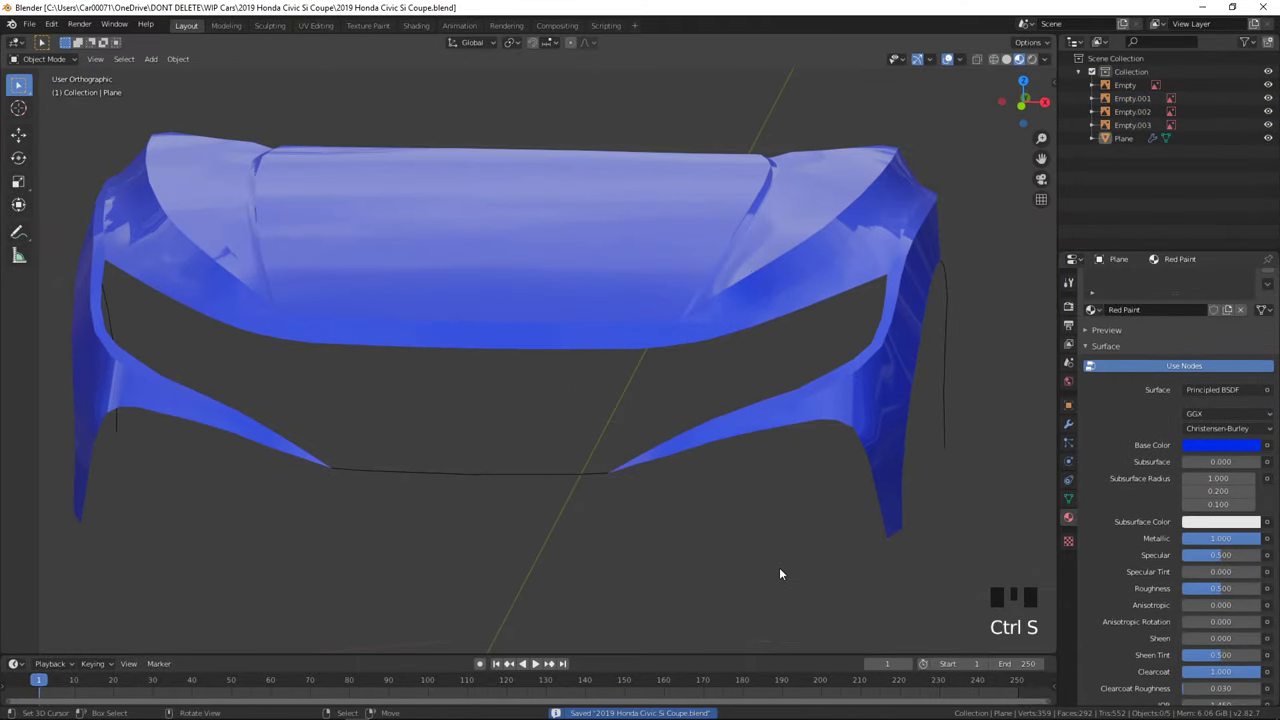
# - Delete the vertex in the middle of the panel between the fog light's upper outer corner and the wheel arch
pyautogui.press('KP_1')
pyautogui.press('Tab')
pyautogui.keyDown('shift'); pyautogui.moveTo(974, 500); pyautogui.dragTo(706, 479, button='middle'); pyautogui.keyUp('shift')
pyautogui.press('Tab')
pyautogui.press('KP_3')
pyautogui.press('Tab')
pyautogui.press('Tab')
pyautogui.moveTo(800, 505); pyautogui.dragTo(729, 538, button='middle')
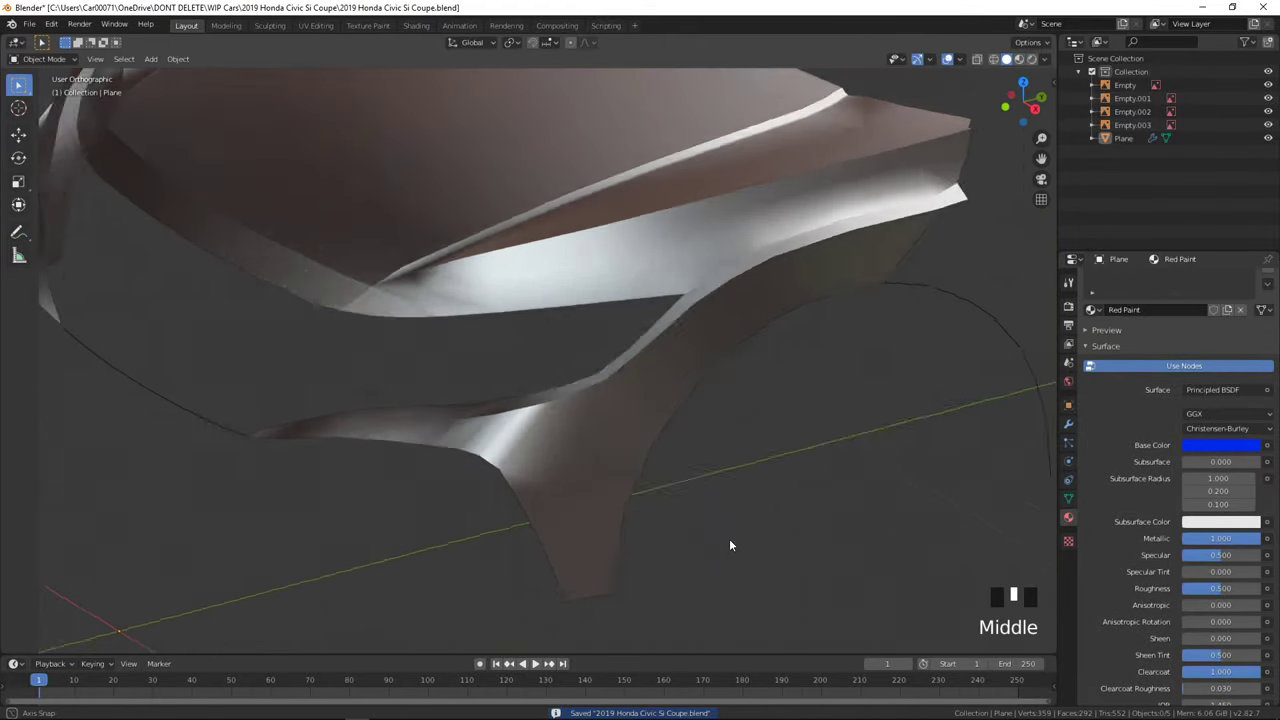
pyautogui.press('Tab')
pyautogui.rightClick(579, 459)
pyautogui.press('Delete')
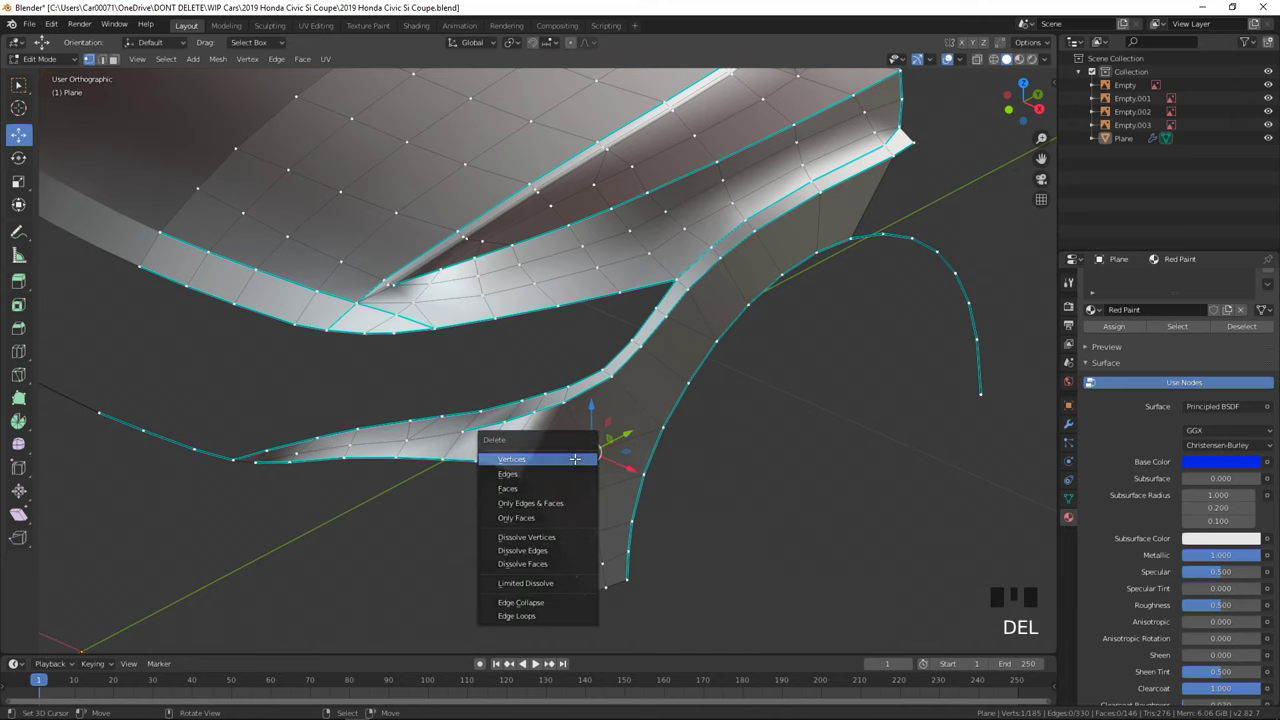
pyautogui.click(573, 460)
# - Fill a face at the front side of the hole in the corner panel and undo the extra fill
pyautogui.press('KP_3')
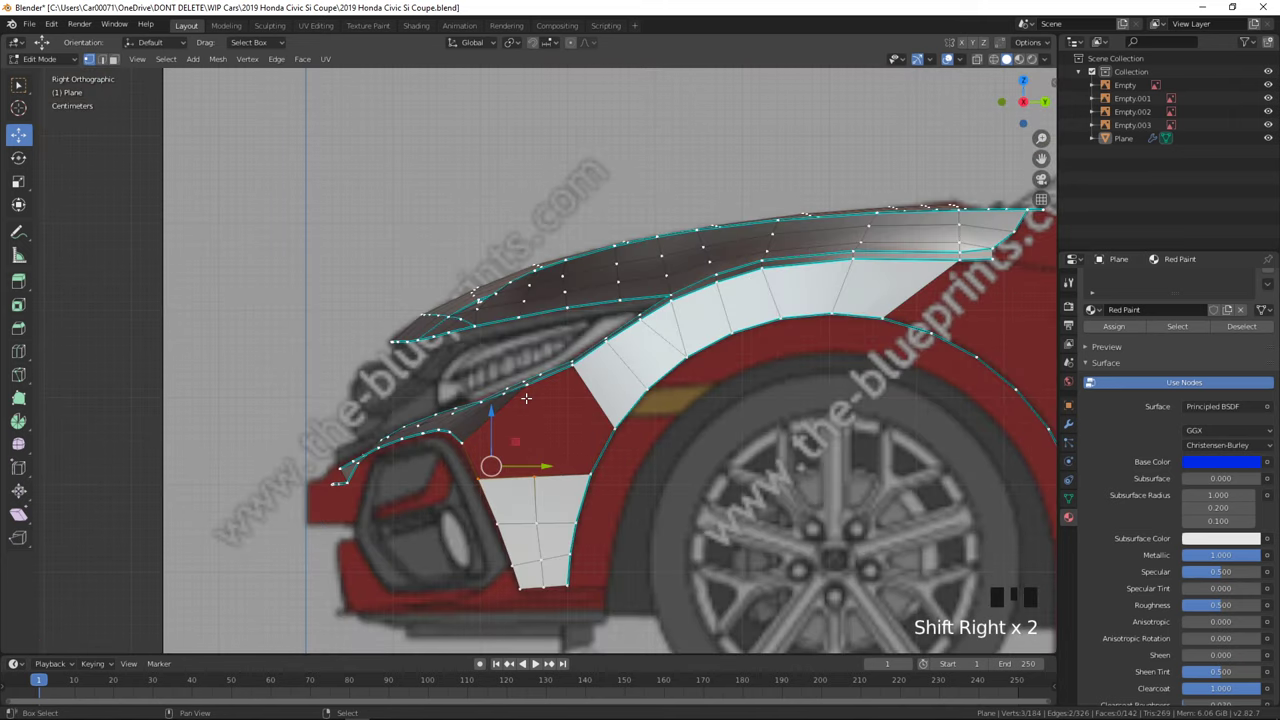
pyautogui.press('f')
pyautogui.moveTo(538, 483); pyautogui.dragTo(615, 512, button='middle')
pyautogui.hotkey('ctrl', 'z')
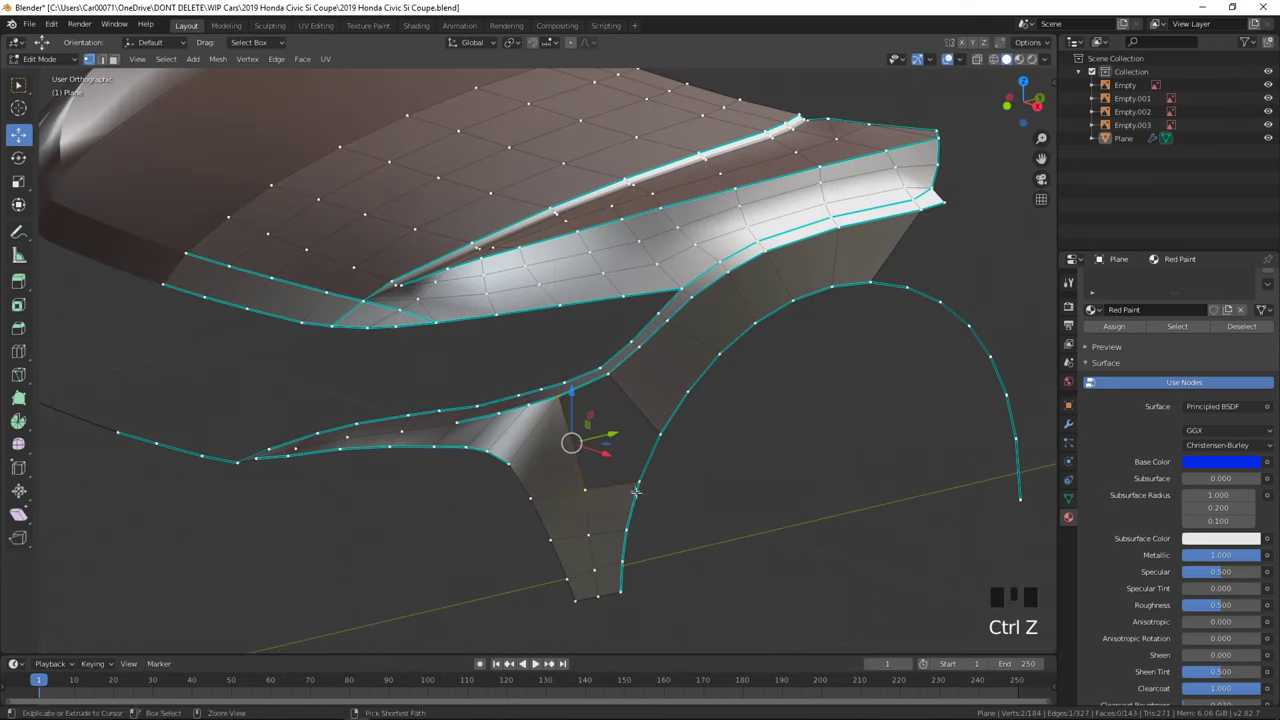
# - Inspect the corner panel in Material Preview shading and undo the recent trial fills
pyautogui.press('Tab')
pyautogui.moveTo(695, 458)
pyautogui.mouseDown(button='middle')
pyautogui.moveTo(709, 423)
pyautogui.moveTo(663, 449)
pyautogui.mouseUp(button='middle')
pyautogui.press('z')
pyautogui.press('z')
pyautogui.scroll(-3, 700, 598)
pyautogui.moveTo(650, 588); pyautogui.dragTo(588, 566, button='middle')
pyautogui.press('Tab')
pyautogui.scroll(3, 591, 563)
pyautogui.hotkey('ctrl', 'z')
pyautogui.hotkey('ctrl', 'z')
pyautogui.hotkey('ctrl', 'z')
pyautogui.hotkey('ctrl', 'z')
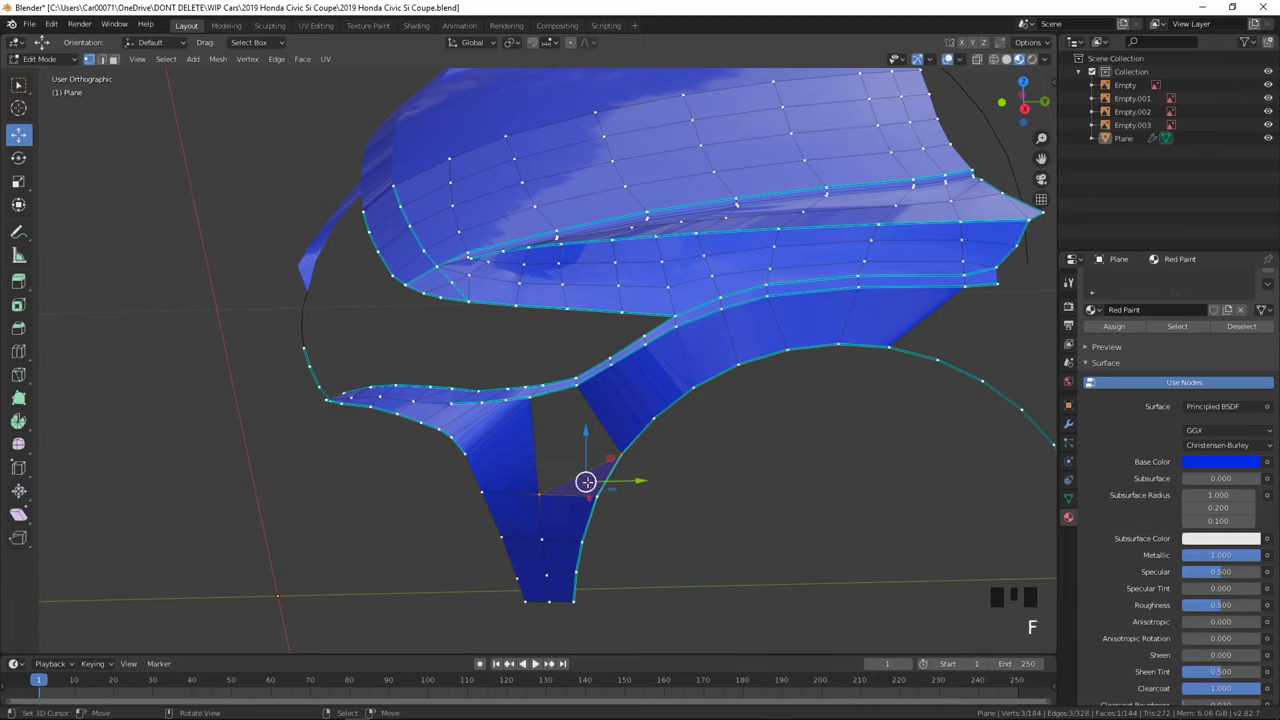
# - Fill the remaining hole in front of the wheel arch with a triangle and a quad
pyautogui.press('Tab')
pyautogui.press('Tab')
pyautogui.keyDown('shift'); pyautogui.rightClick(578, 398); pyautogui.keyUp('shift')
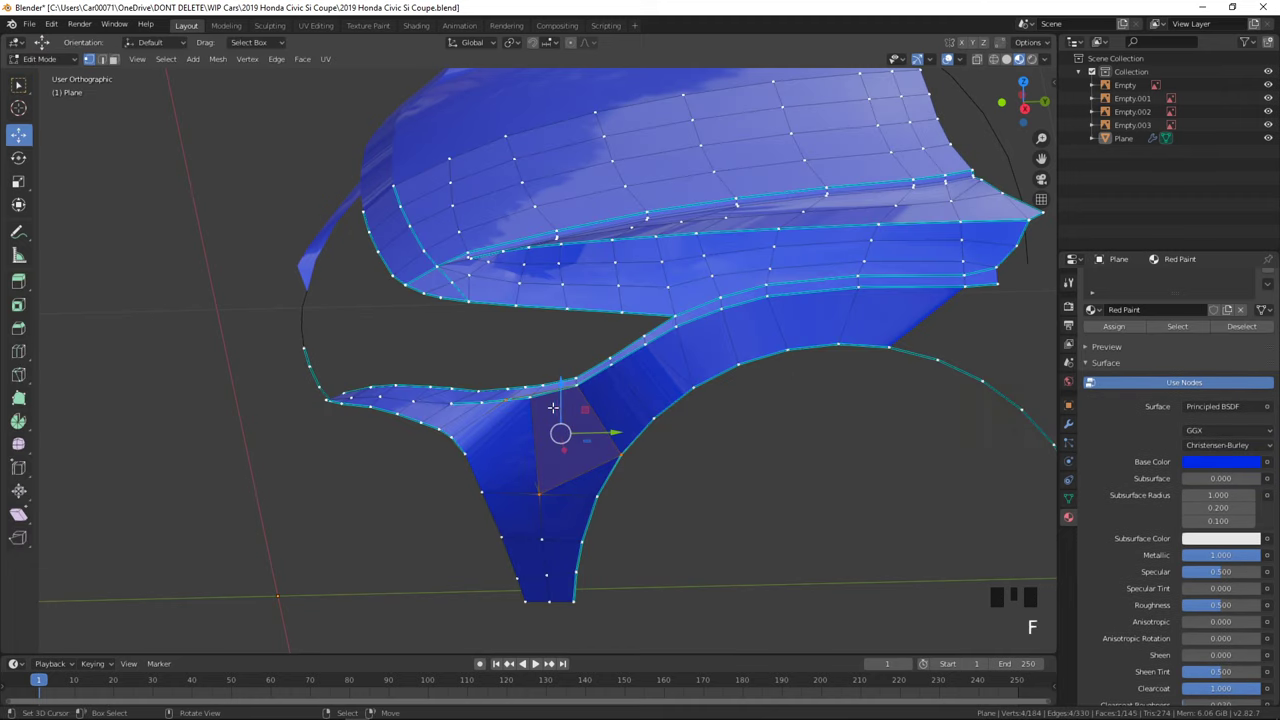
pyautogui.press('Tab')
pyautogui.moveTo(577, 398); pyautogui.dragTo(674, 535, button='middle')
# - Save the file and compare the mirrored body panels with the front blueprint
pyautogui.press('a')
pyautogui.press('a')
pyautogui.hotkey('ctrl', 's')
pyautogui.hotkey('ctrl', 's')
pyautogui.press('a')
pyautogui.press('a')
pyautogui.press('a')
pyautogui.press('KP_1')
pyautogui.press('Tab')
pyautogui.press('Tab')
pyautogui.press('Tab')
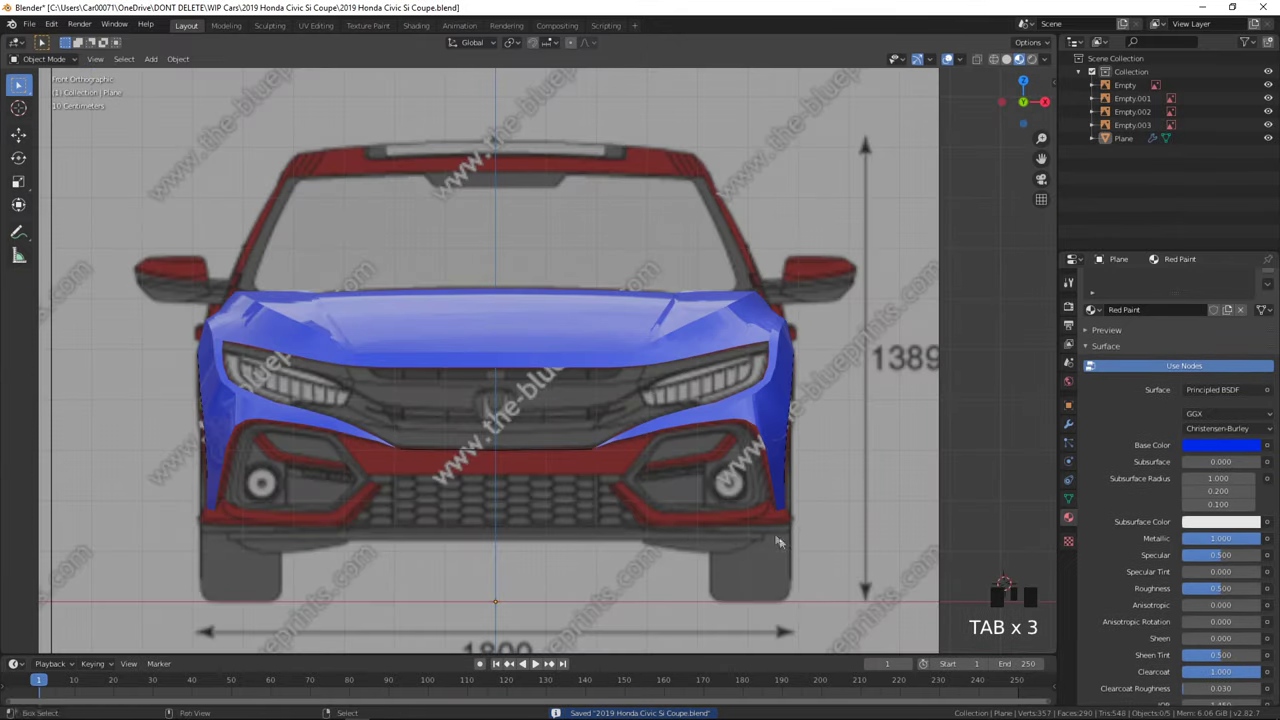
# - Extrude the edge path around the fog light's upper and outer sides, scale it and move it -0.00265 m along X
pyautogui.scroll(5, 537, 398)
pyautogui.press('Tab')
pyautogui.keyDown('shift'); pyautogui.moveTo(537, 398); pyautogui.dragTo(683, 431, button='middle'); pyautogui.keyUp('shift')
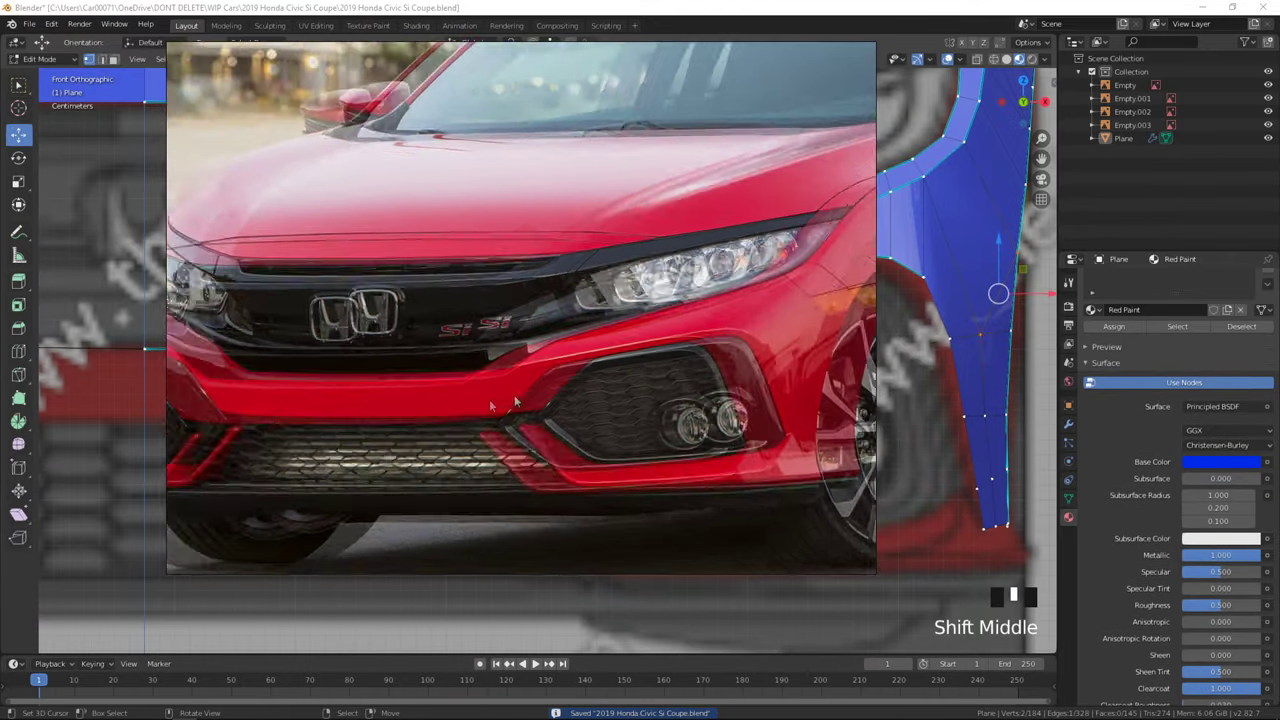
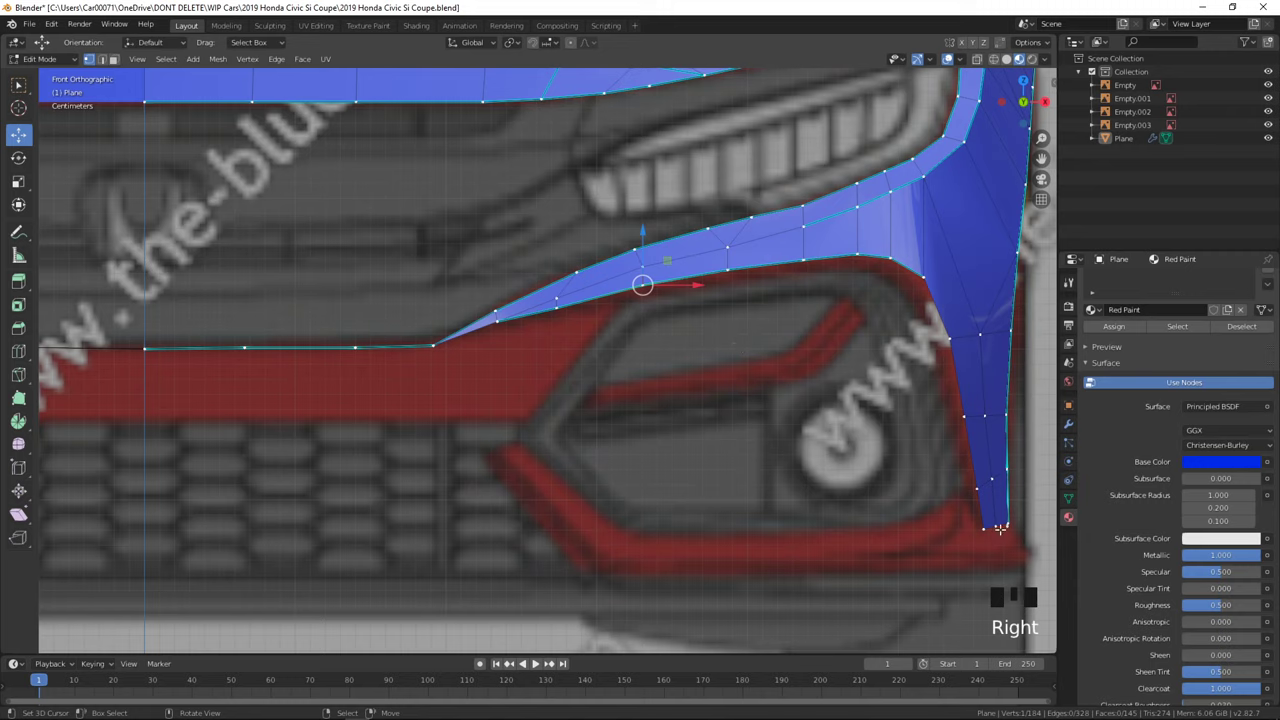
pyautogui.keyDown('ctrl'); pyautogui.rightClick(816, 335); pyautogui.keyUp('ctrl')
pyautogui.press('e')
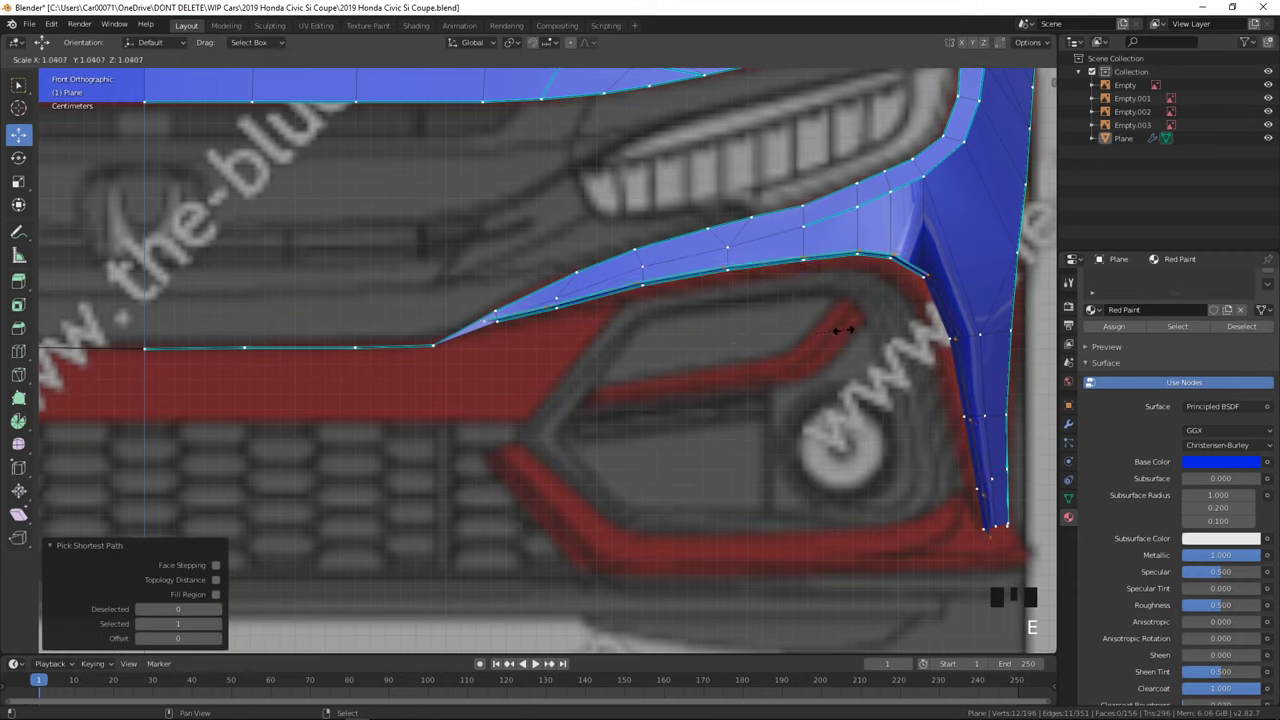
pyautogui.click(826, 330)
pyautogui.moveTo(814, 284); pyautogui.dragTo(813, 287)
pyautogui.moveTo(867, 334); pyautogui.dragTo(862, 334)
# - Switch to wireframe shading and mark the original panel edges down the fog light's outer side sharp
pyautogui.press('z')
pyautogui.click(661, 354)
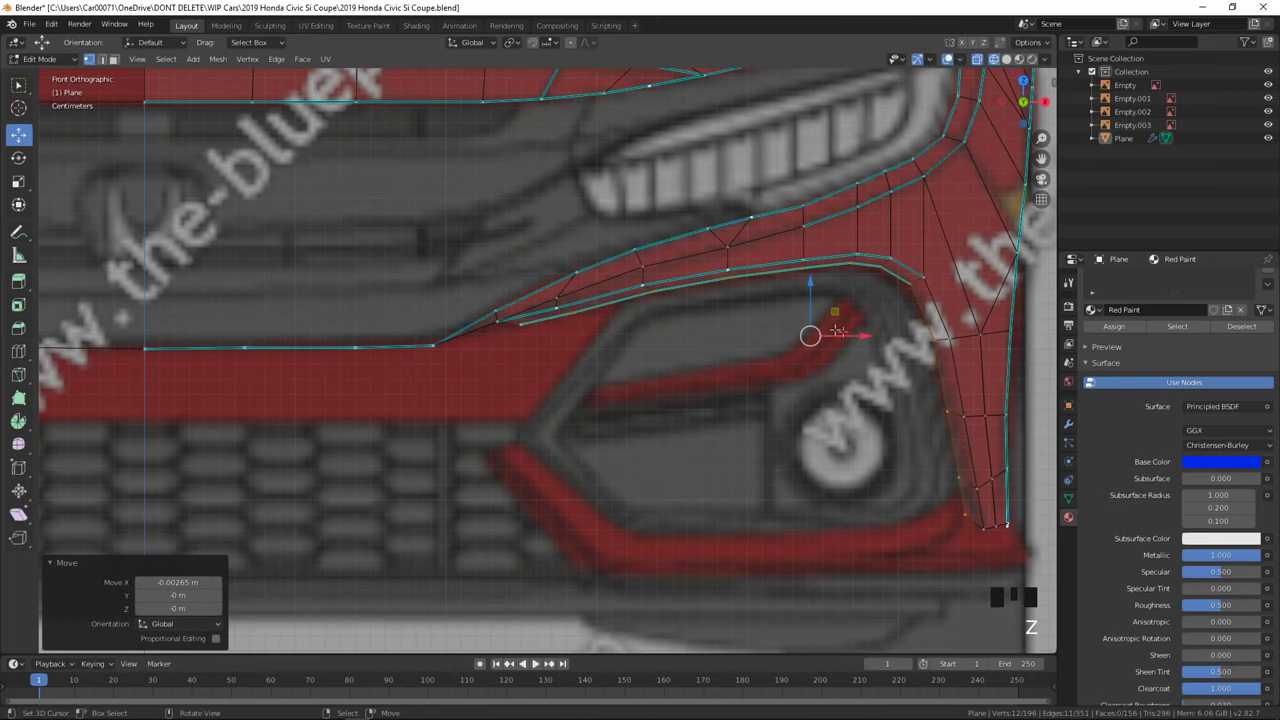
pyautogui.rightClick(921, 280)
pyautogui.keyDown('ctrl'); pyautogui.rightClick(977, 519); pyautogui.keyUp('ctrl')
pyautogui.hotkey('ctrl', 'e')
pyautogui.click(968, 498)
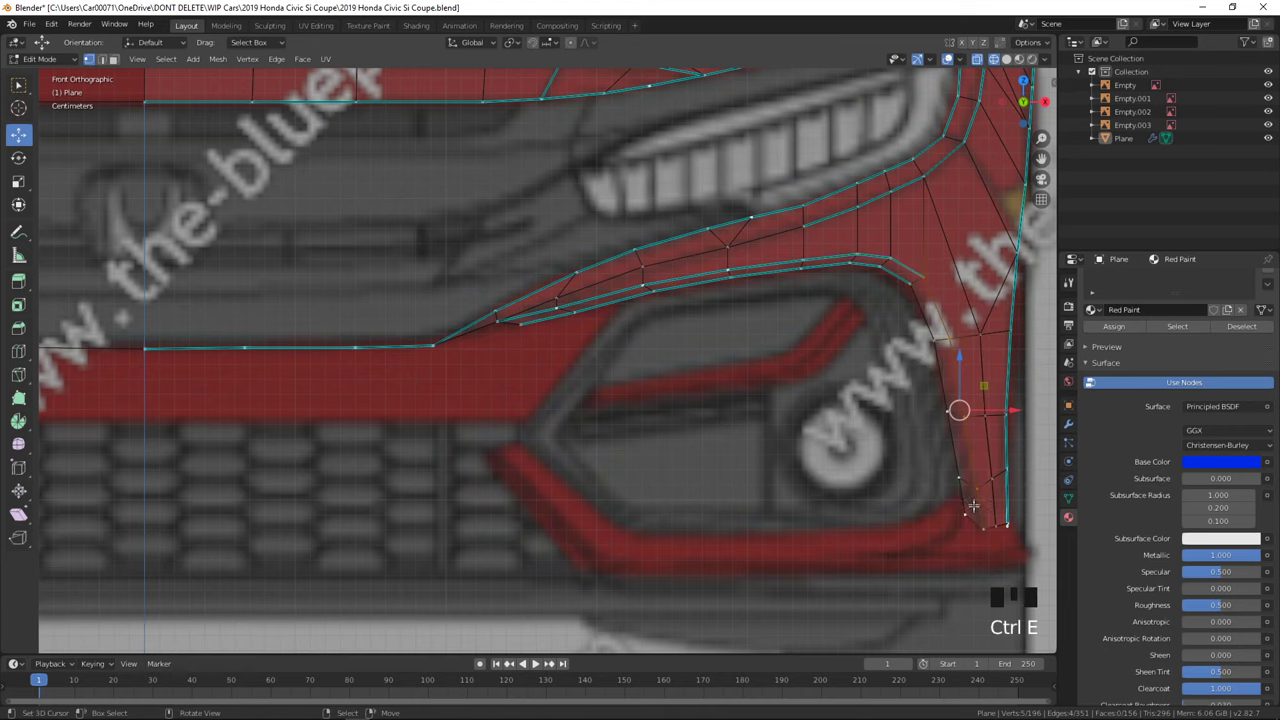
pyautogui.hotkey('ctrl', 'e')
pyautogui.click(939, 528)
pyautogui.rightClick(968, 516)
# - Check the front bumper reference photo and mark the extruded lip's edges down the fog light's outer side sharp
pyautogui.hotkey('alt', 'Tab')
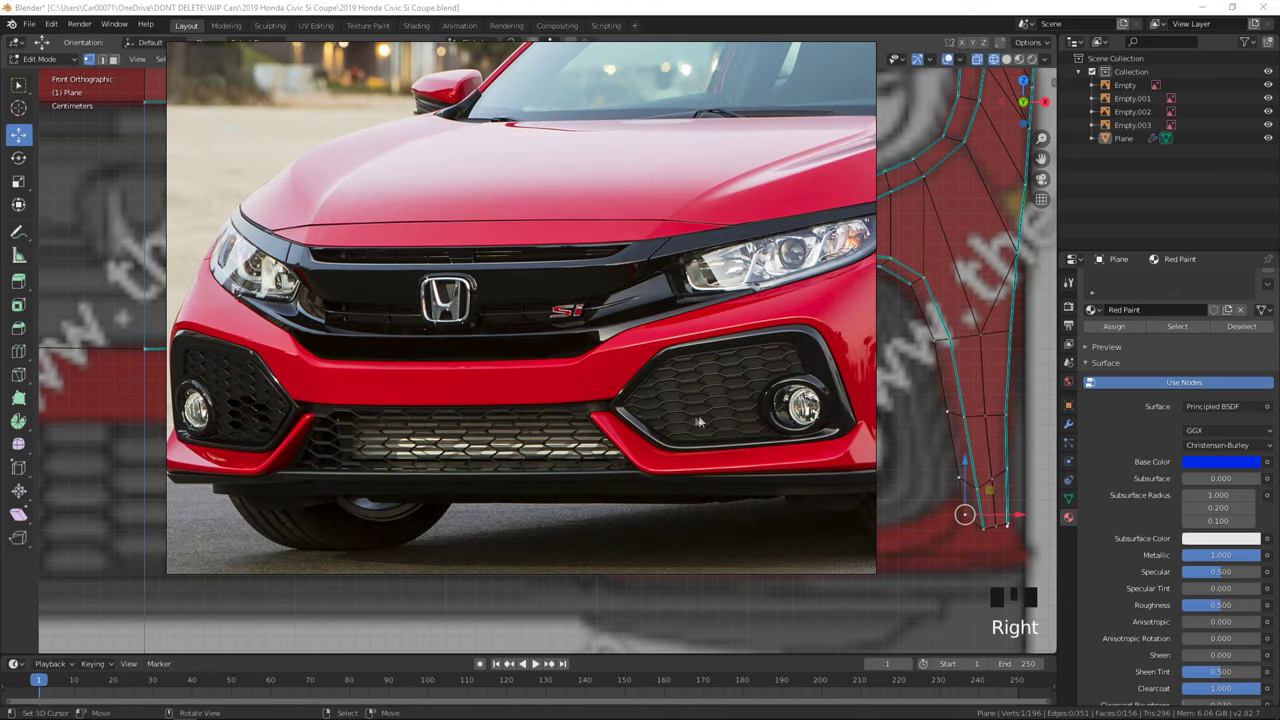
pyautogui.moveTo(795, 443); pyautogui.dragTo(669, 403)
pyautogui.scroll(4, 745, 400)
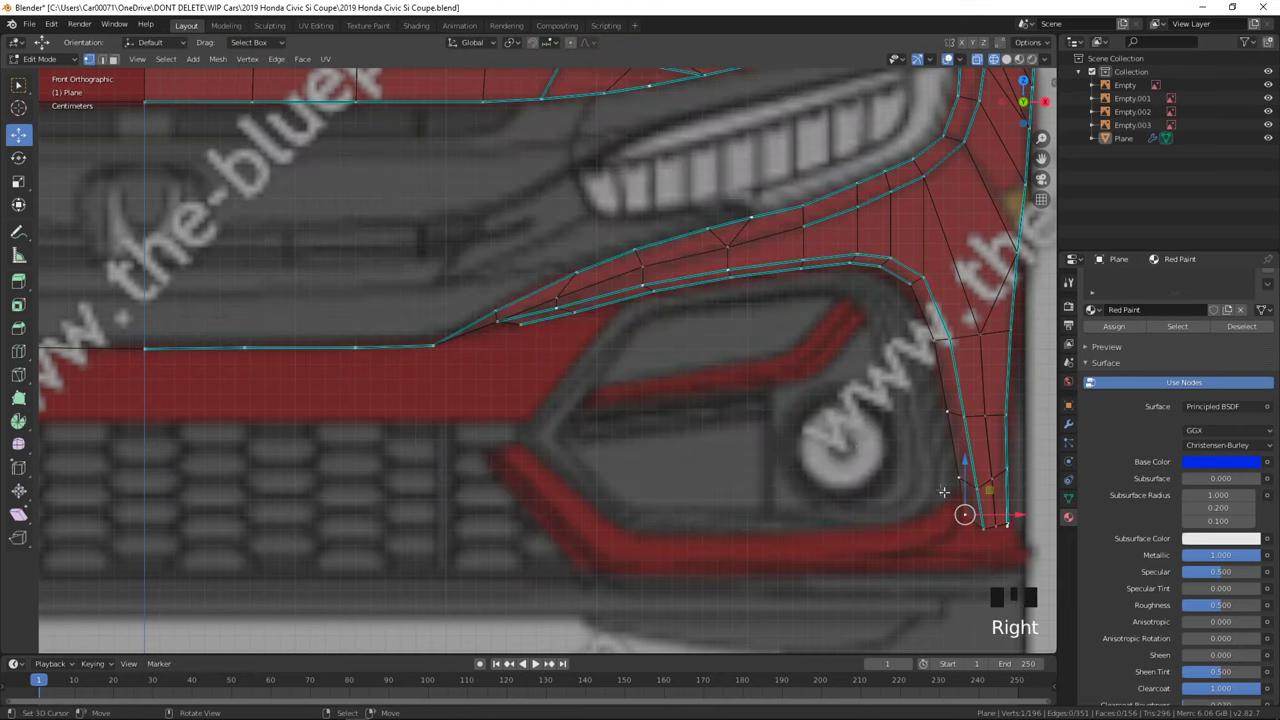
pyautogui.keyDown('shift'); pyautogui.rightClick(967, 516); pyautogui.keyUp('shift')
pyautogui.moveTo(960, 478); pyautogui.dragTo(958, 470, button='right')
pyautogui.press('z')
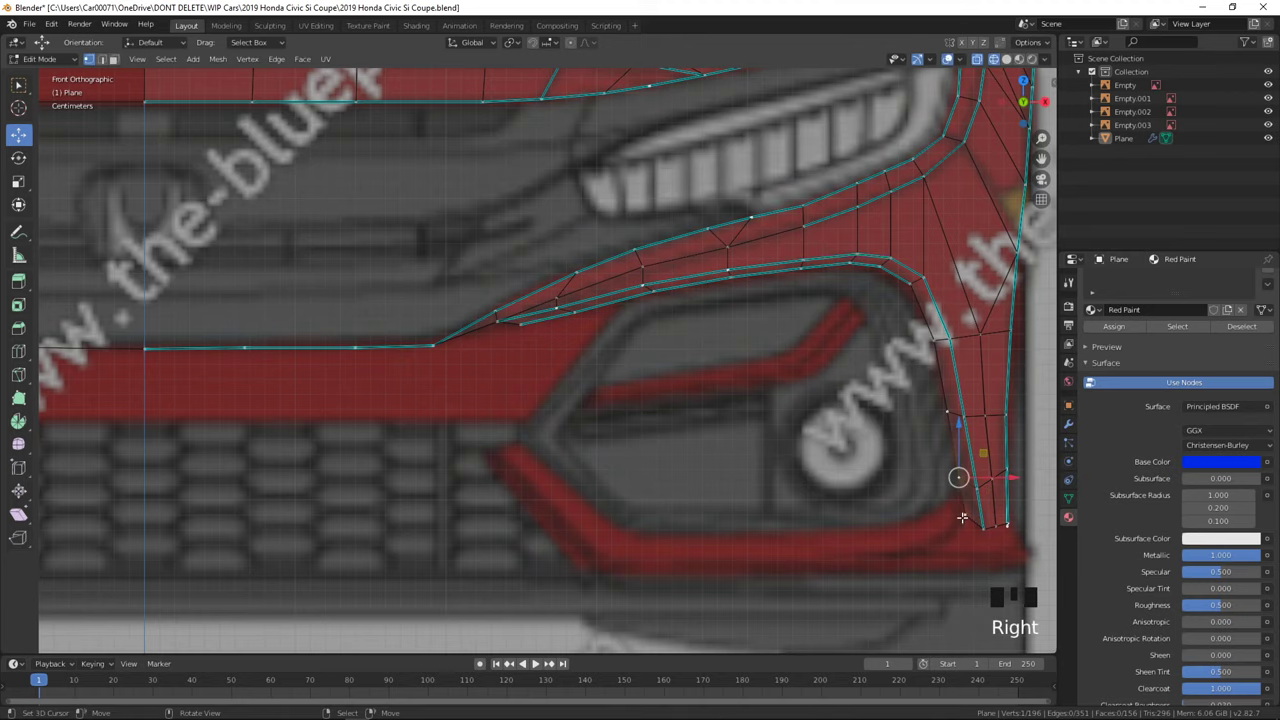
pyautogui.moveTo(965, 516); pyautogui.dragTo(936, 348, button='right')
pyautogui.press('z')
pyautogui.hotkey('ctrl', 'e')
pyautogui.click(891, 294)
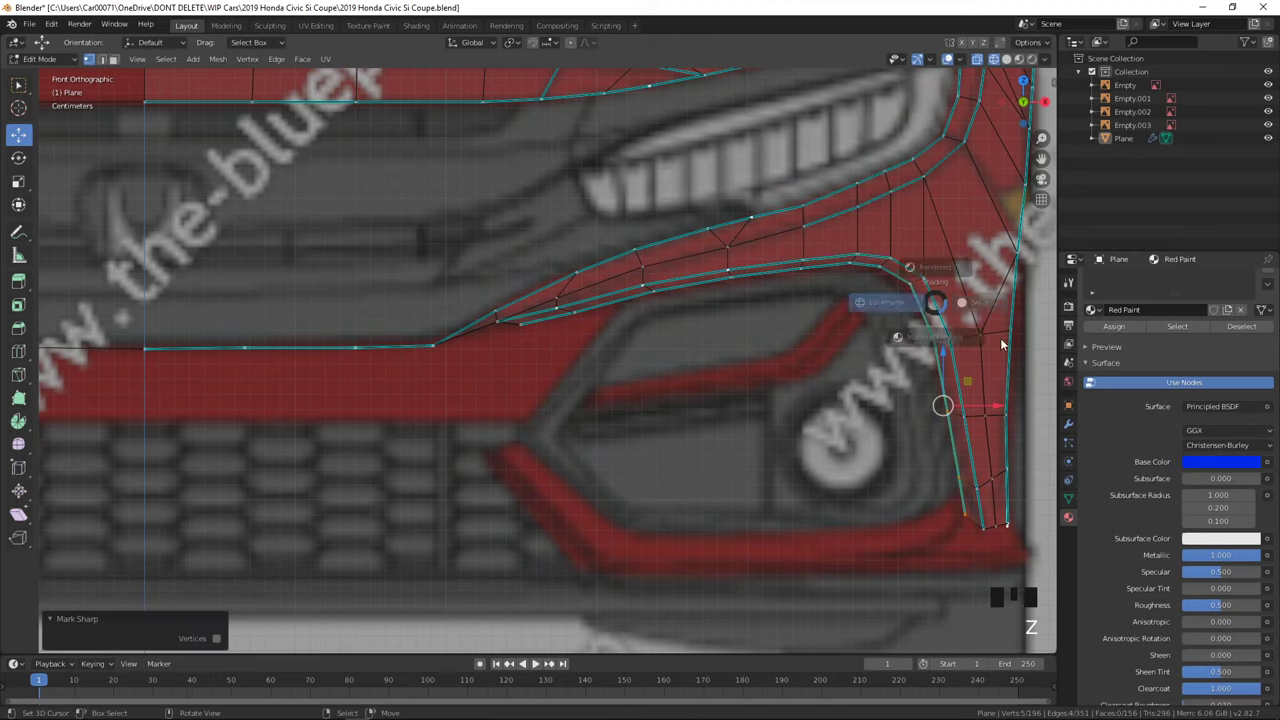
# - Review the new fog light lip in shaded view and save the file
pyautogui.press('a')
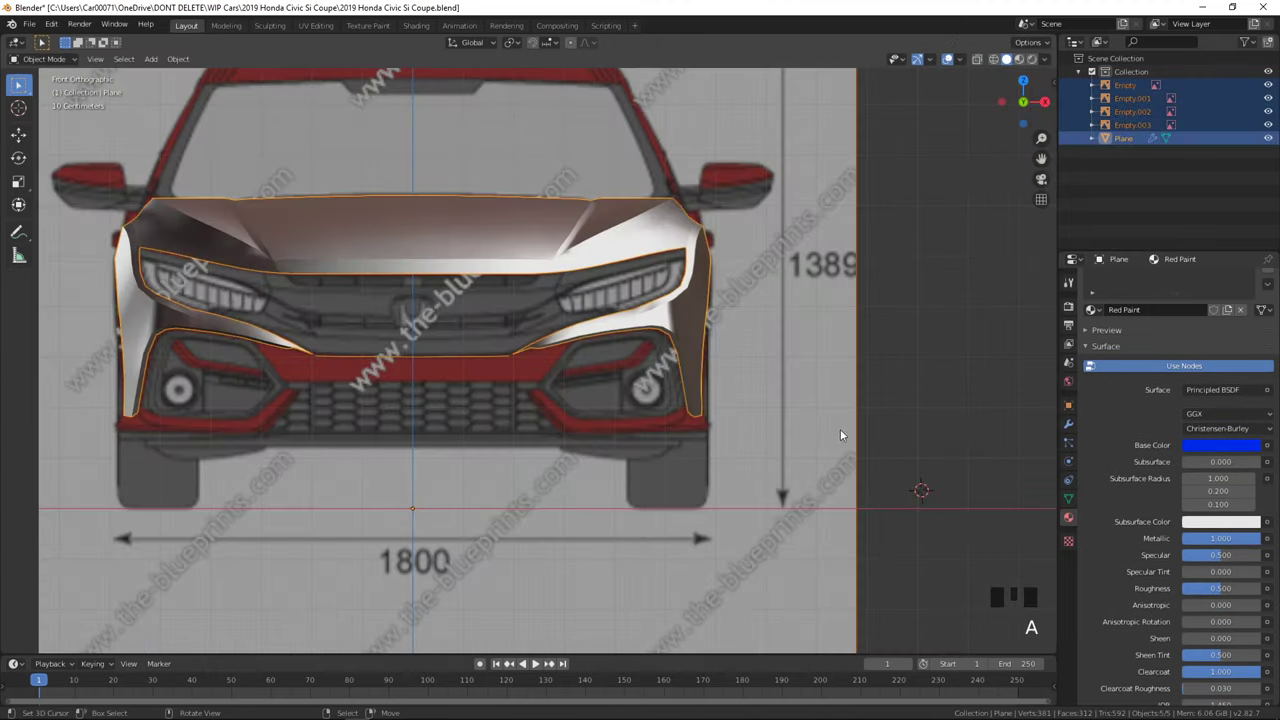
pyautogui.press('a')
pyautogui.moveTo(841, 435); pyautogui.dragTo(777, 491, button='middle')
pyautogui.press('z')
pyautogui.click(773, 578)
pyautogui.moveTo(772, 577); pyautogui.dragTo(682, 381, button='middle')
pyautogui.hotkey('ctrl', 's')
# - In the top view, circle-select vertices on the outer part of the bumper outline and nudge them along Y
pyautogui.press('KP_7')
pyautogui.scroll(5, 670, 379)
pyautogui.press('Tab')
pyautogui.keyDown('shift'); pyautogui.moveTo(788, 447); pyautogui.dragTo(740, 305, button='middle'); pyautogui.keyUp('shift')
pyautogui.scroll(4, 636, 298)
pyautogui.press('c')
pyautogui.click(691, 245)
pyautogui.rightClick(691, 244)
pyautogui.moveTo(694, 210); pyautogui.dragTo(696, 220)
# - Circle-select further bumper outline vertices towards the car's centre and shift them slightly along Y
pyautogui.press('c')
pyautogui.click(549, 320)
pyautogui.rightClick(553, 319)
pyautogui.moveTo(548, 277); pyautogui.dragTo(553, 284)
pyautogui.press('c')
pyautogui.click(566, 305)
pyautogui.rightClick(566, 304)
pyautogui.press('c')
pyautogui.click(397, 386)
pyautogui.rightClick(397, 386)
# - Examine the hood, fenders and bumper edges from the front and in perspective
pyautogui.press('Tab')
pyautogui.moveTo(640, 460); pyautogui.dragTo(749, 406, button='middle')
pyautogui.press('a')
pyautogui.press('a')
pyautogui.press('KP_1')
pyautogui.press('Tab')
pyautogui.scroll(-2, 744, 511)
pyautogui.press('Tab')
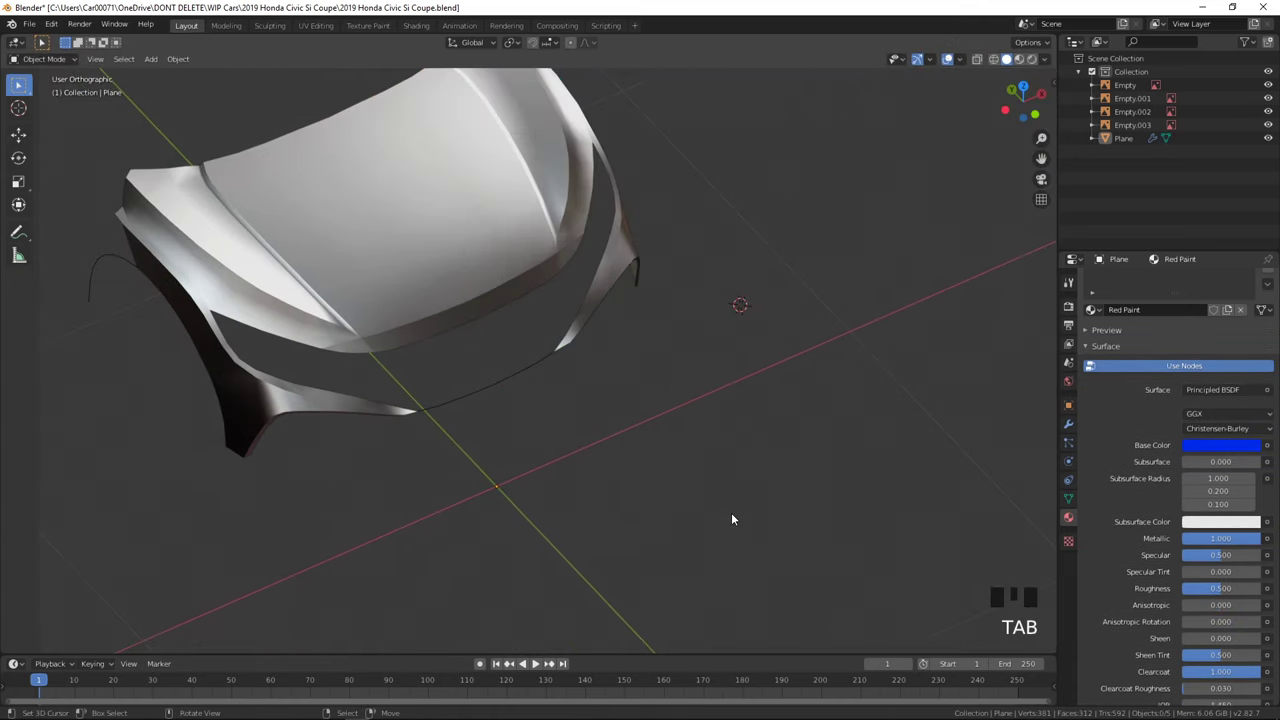
# - Extrude a vertex from the fog light's upper edge down along its inner side to the lower grille's upper corner
pyautogui.press('KP_1')
pyautogui.press('Tab')
pyautogui.scroll(6, 829, 463)
pyautogui.press('e')
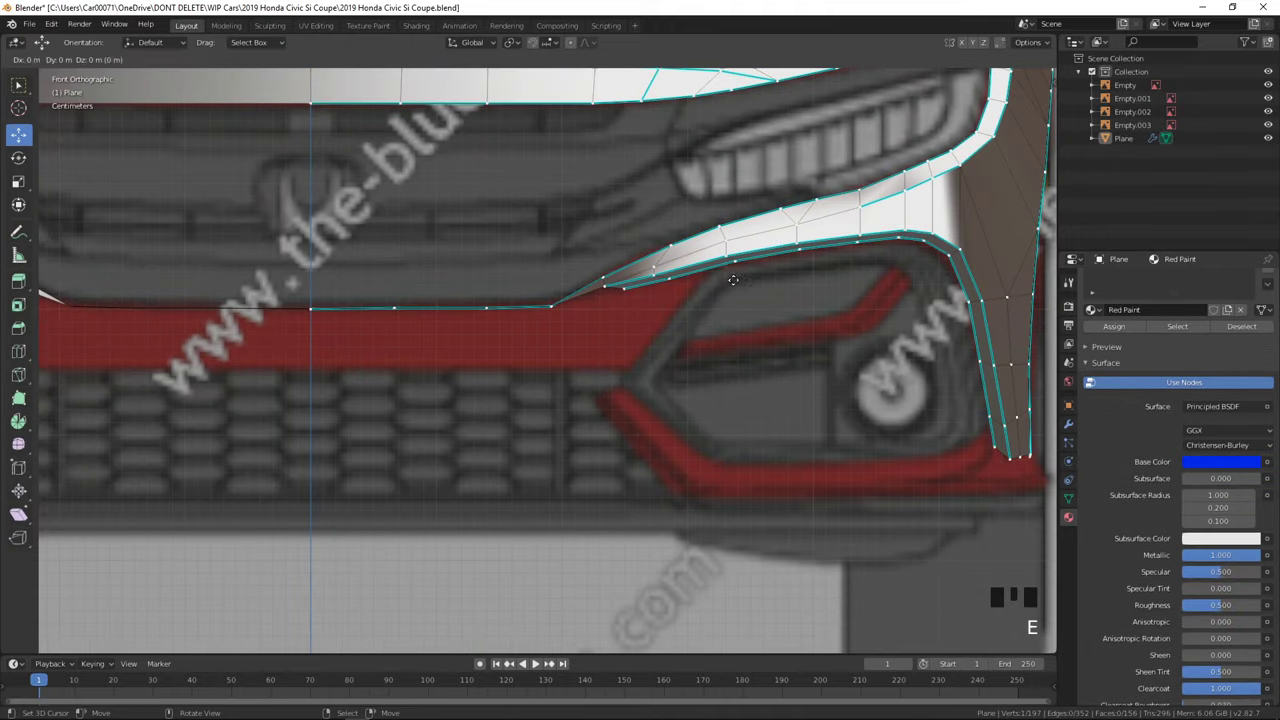
pyautogui.click(707, 292)
pyautogui.press('e')
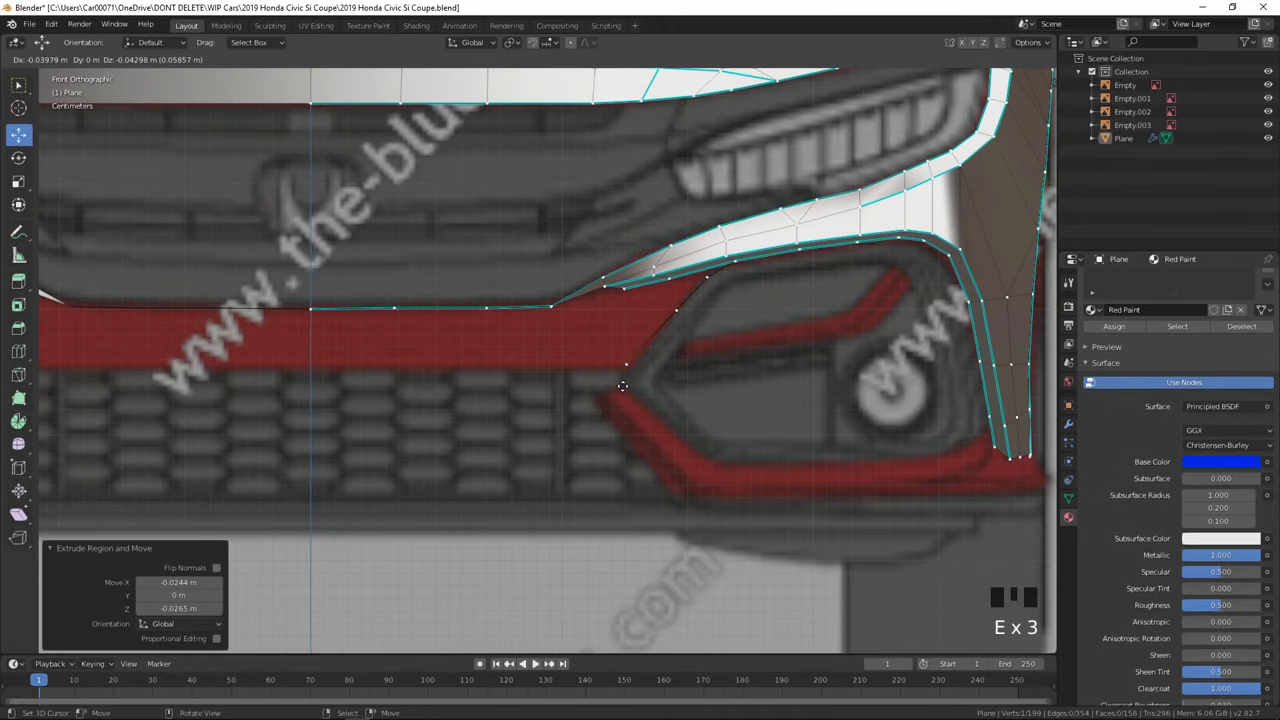
pyautogui.click(628, 364)
# - Extrude the lower-grille corner vertex along the red bumper strip's lower edge to the centreline
pyautogui.press('e')
pyautogui.click(558, 365)
pyautogui.press('e')
pyautogui.click(491, 366)
pyautogui.press('e')
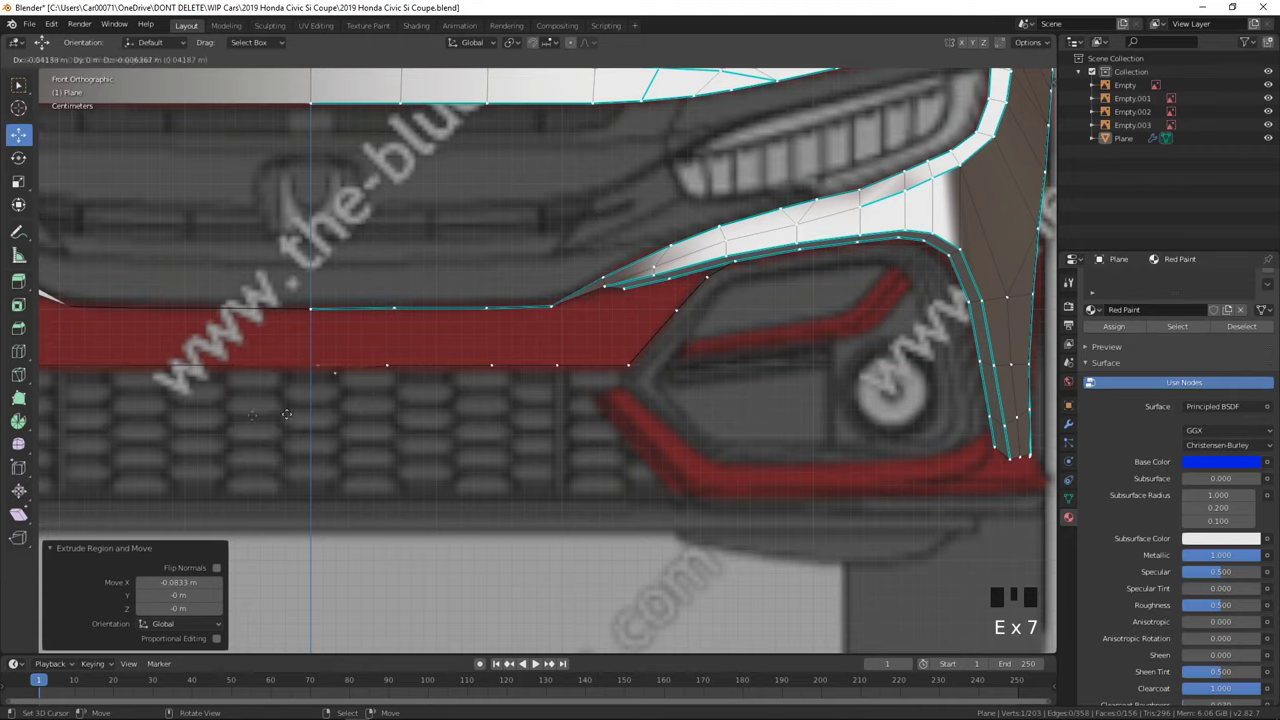
pyautogui.click(258, 412)
pyautogui.scroll(-5, 577, 464)
# - In the side view, move the strip's centre vertex along Y to the front of the bumper
pyautogui.press('KP_3')
pyautogui.keyDown('shift'); pyautogui.moveTo(674, 543); pyautogui.dragTo(717, 580, button='middle'); pyautogui.keyUp('shift')
pyautogui.keyDown('shift'); pyautogui.scroll(1, 717, 580); pyautogui.keyUp('shift')
pyautogui.scroll(4, 672, 480)
pyautogui.moveTo(690, 440); pyautogui.dragTo(599, 454)
pyautogui.moveTo(599, 454); pyautogui.dragTo(669, 487, button='middle')
# - In the top view, move the remaining lower strip vertices along Y to follow the bumper's curved front outline
pyautogui.press('KP_7')
pyautogui.hotkey('alt', 'Tab')
pyautogui.hotkey('alt', 'Tab')
pyautogui.click(414, 252)
pyautogui.moveTo(415, 212); pyautogui.dragTo(422, 307)
pyautogui.click(501, 253)
pyautogui.moveTo(505, 239); pyautogui.dragTo(505, 241)
pyautogui.moveTo(517, 307); pyautogui.dragTo(517, 307)
pyautogui.hotkey('ctrl', 'z')
pyautogui.moveTo(500, 251); pyautogui.dragTo(504, 303)
pyautogui.moveTo(556, 242); pyautogui.dragTo(552, 269)
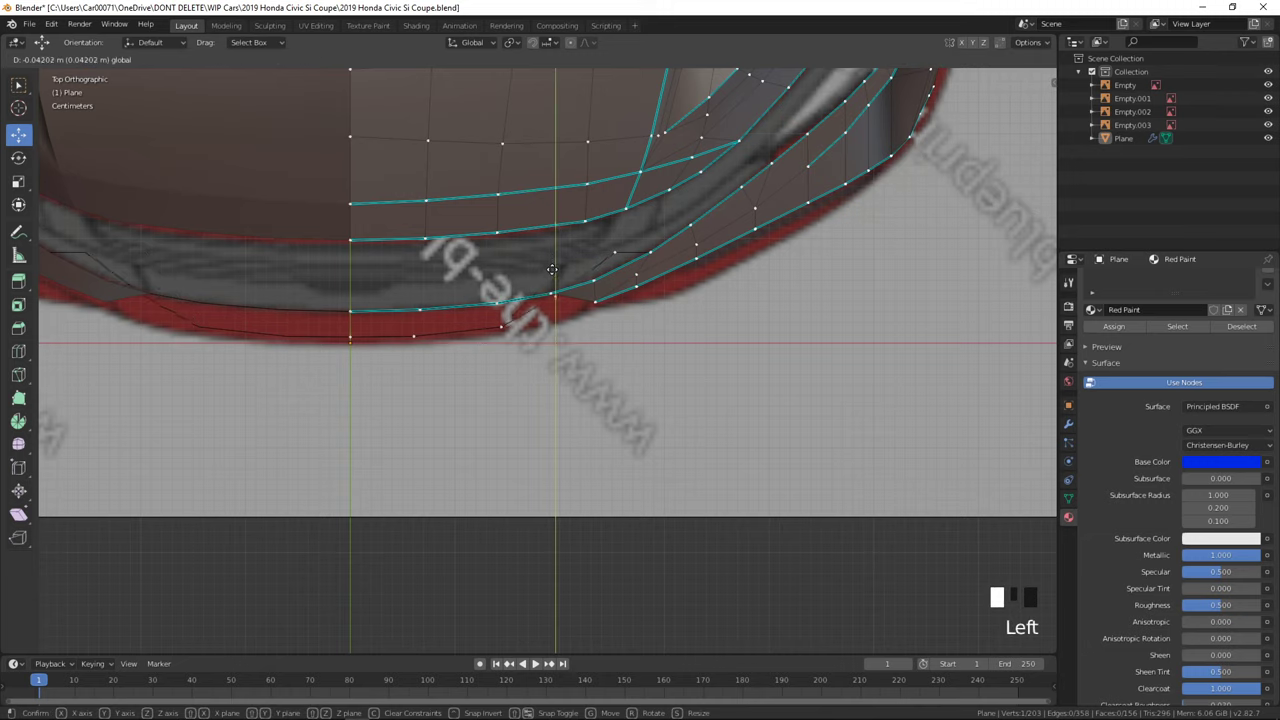
pyautogui.rightClick(600, 255)
pyautogui.click(609, 265)
# - In the side view, reposition the outline vertex at the lower strip's outer corner beside the fog light
pyautogui.press('KP_3')
pyautogui.press('Tab')
pyautogui.press('Tab')
pyautogui.rightClick(657, 395)
pyautogui.moveTo(690, 395); pyautogui.dragTo(671, 370)
pyautogui.rightClick(657, 368)
pyautogui.press('Tab')
pyautogui.press('Tab')
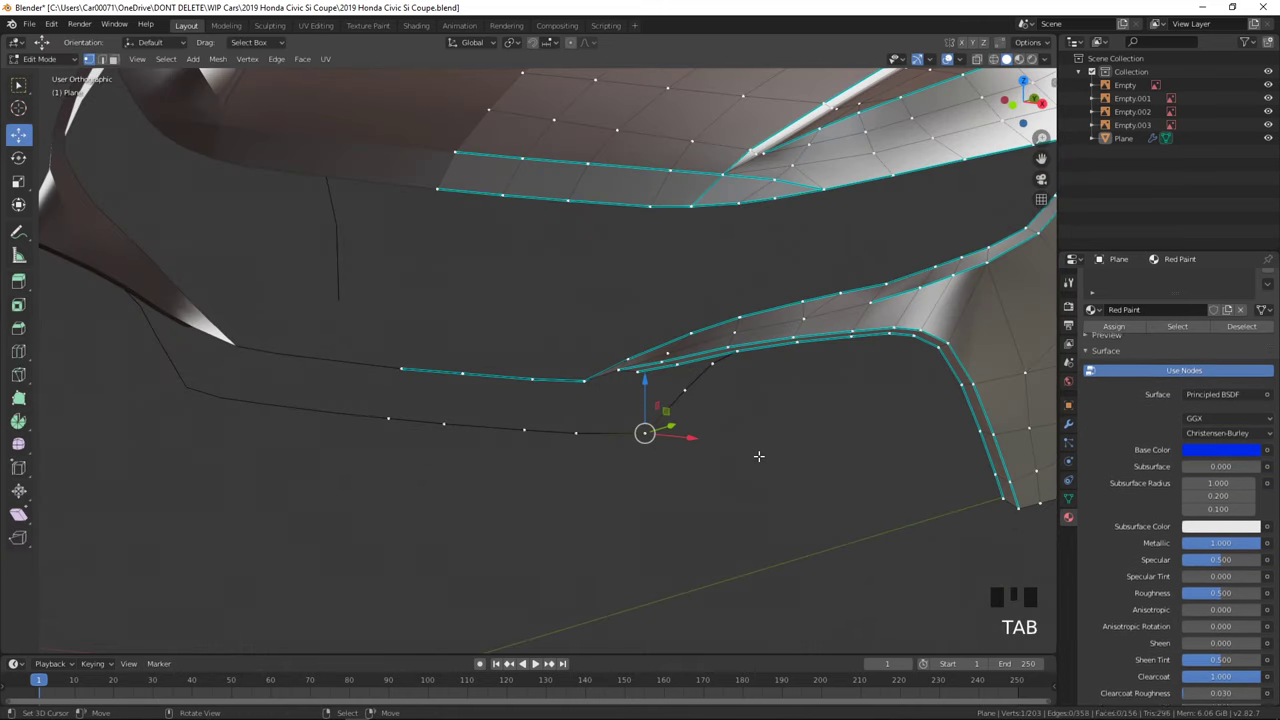
# - Try to fill faces between the bumper strip's upper edge and its lower outline in the front view
pyautogui.press('KP_1')
pyautogui.press('f')
pyautogui.press('f')
pyautogui.press('f')
pyautogui.press('f')
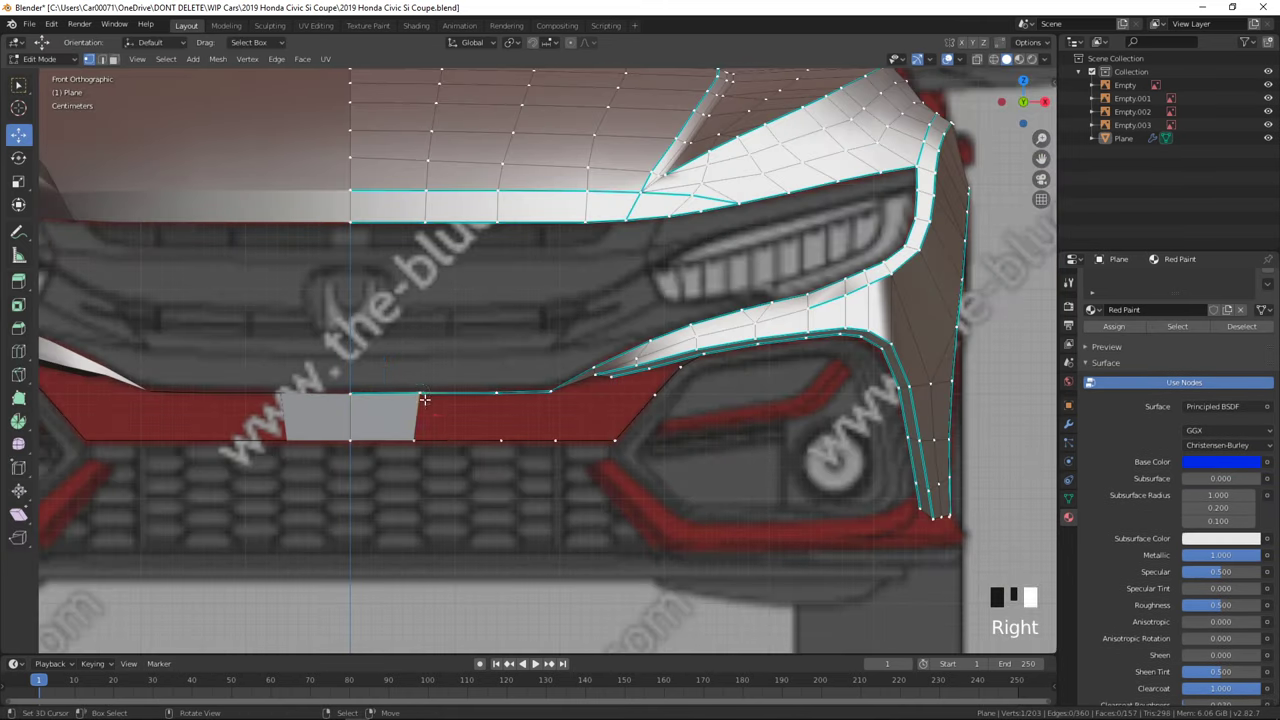
pyautogui.scroll(3, 537, 486)
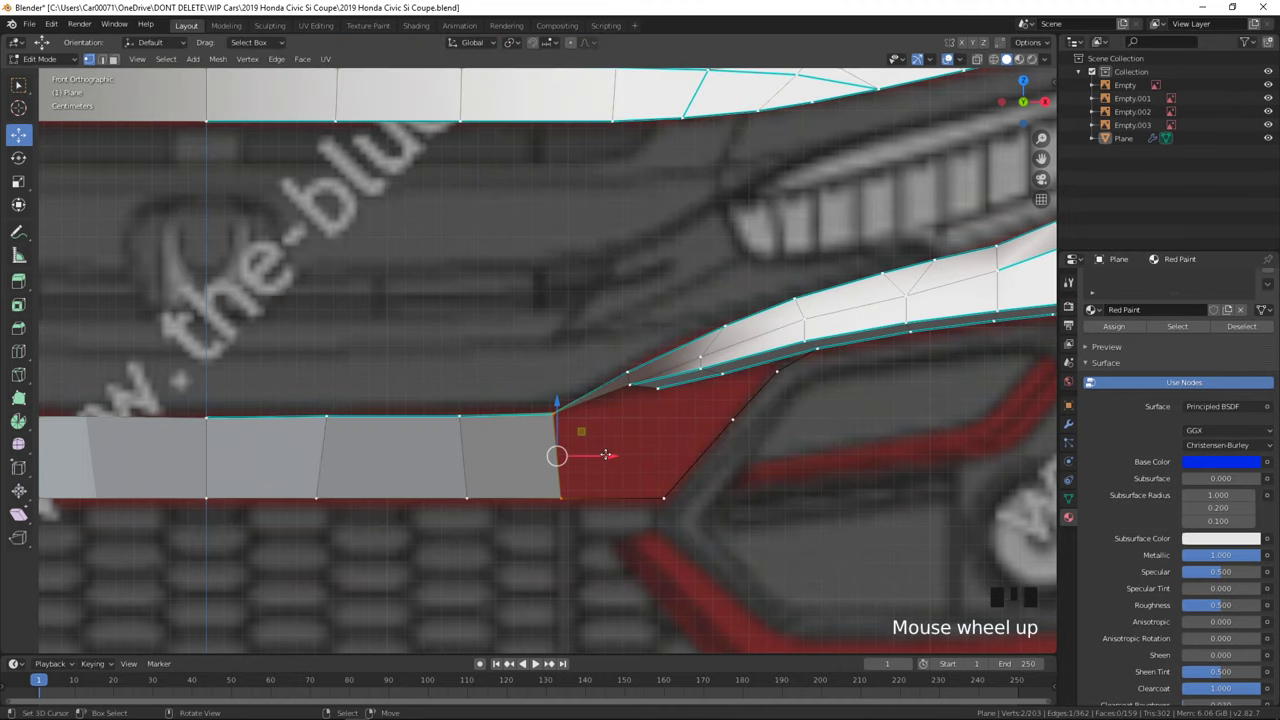
# - Undo the faces filled between the bumper strip's upper and lower edges
pyautogui.hotkey('ctrl', 'z')
pyautogui.hotkey('ctrl', 'z')
pyautogui.hotkey('ctrl', 'z')
pyautogui.hotkey('ctrl', 'z')
pyautogui.hotkey('ctrl', 'z')
pyautogui.hotkey('ctrl', 'z')
pyautogui.hotkey('ctrl', 'z')
pyautogui.hotkey('ctrl', 'z')
pyautogui.hotkey('ctrl', 'z')
pyautogui.hotkey('ctrl', 'z')
pyautogui.hotkey('ctrl', 'z')
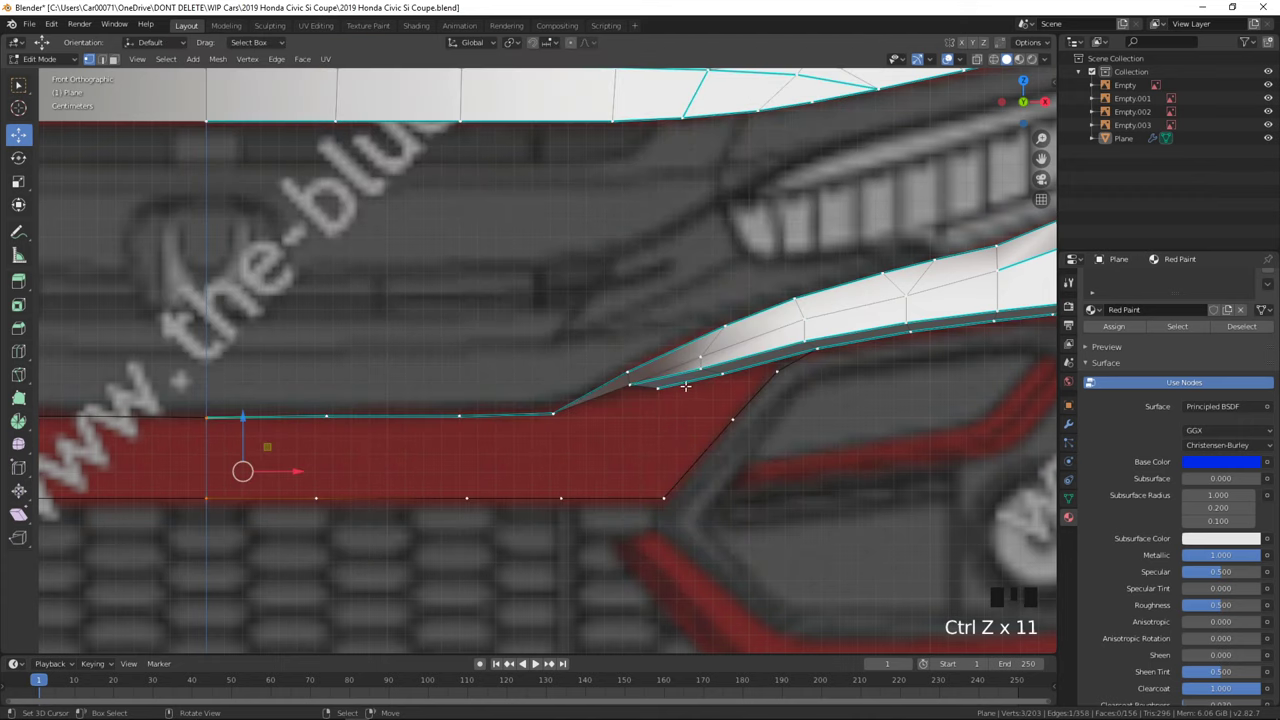
# - Select the strip's upper edge path through to the centreline and lower it 0.00295 m along Z
pyautogui.rightClick(628, 372)
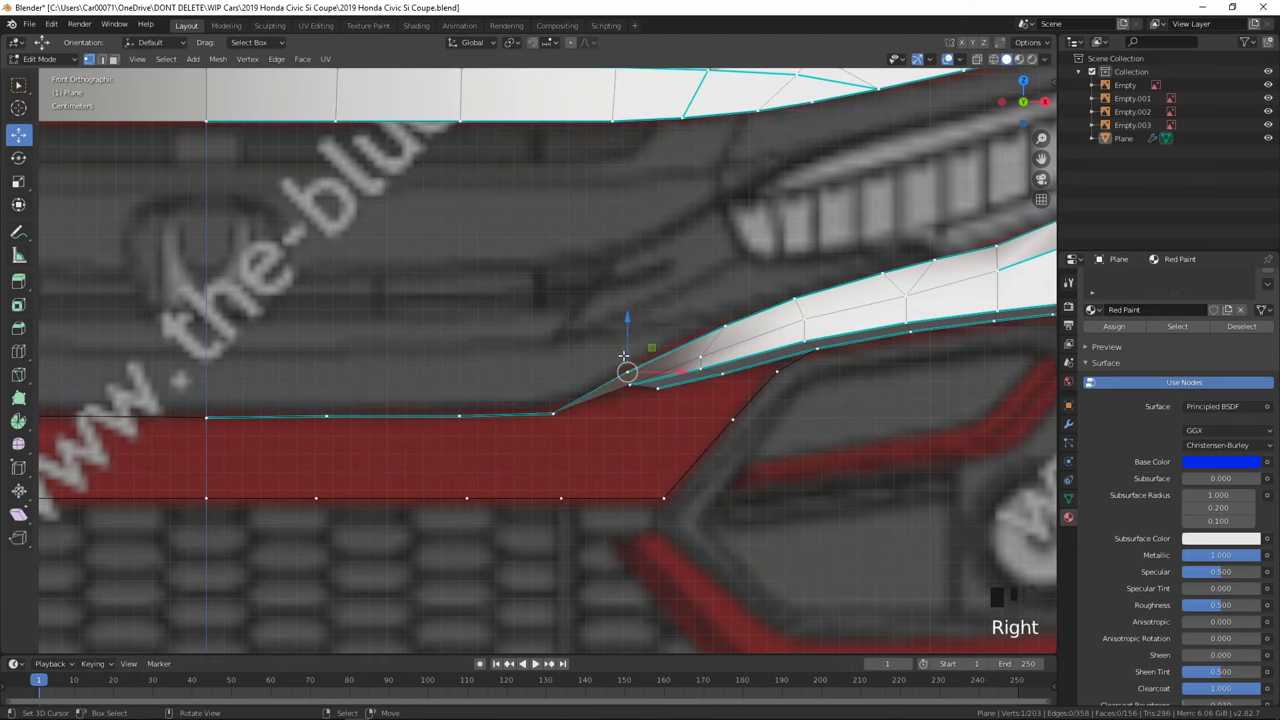
pyautogui.keyDown('ctrl'); pyautogui.rightClick(217, 416); pyautogui.keyUp('ctrl')
pyautogui.moveTo(393, 374); pyautogui.dragTo(396, 382)
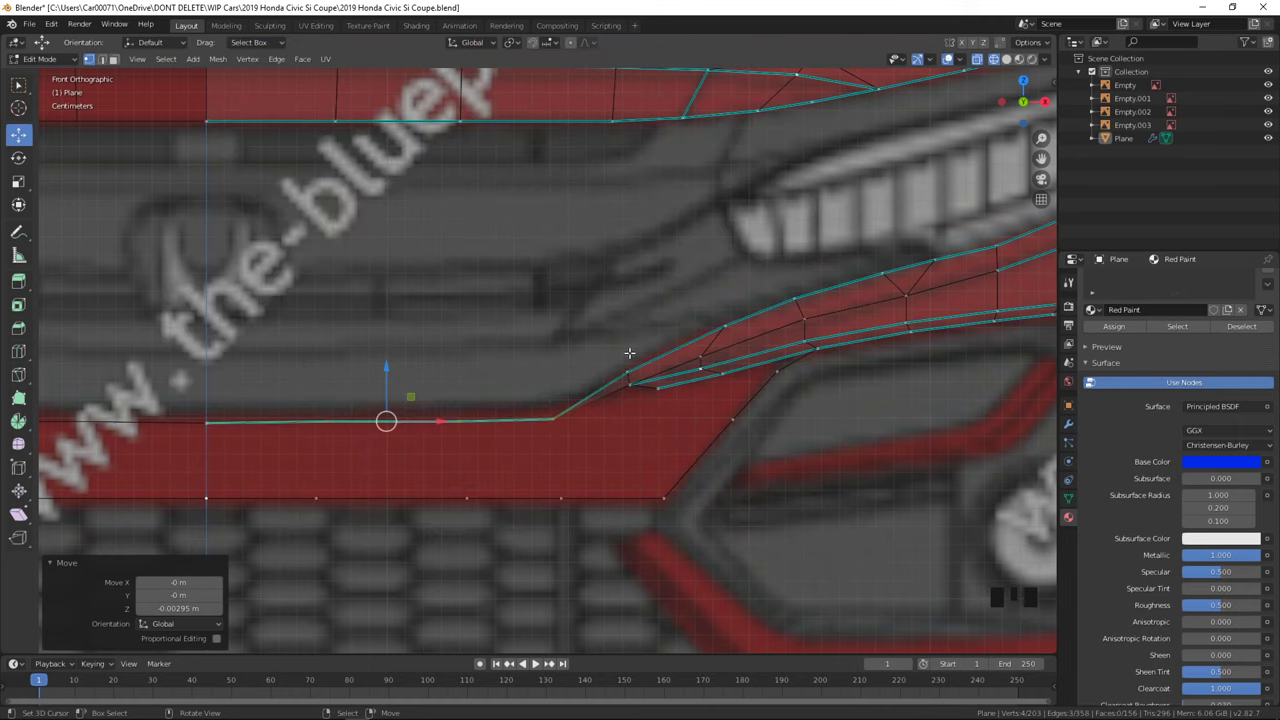
# - Extrude a vertex from the bumper panel's inner tip along the red strip's upper border to the centreline
pyautogui.rightClick(630, 356)
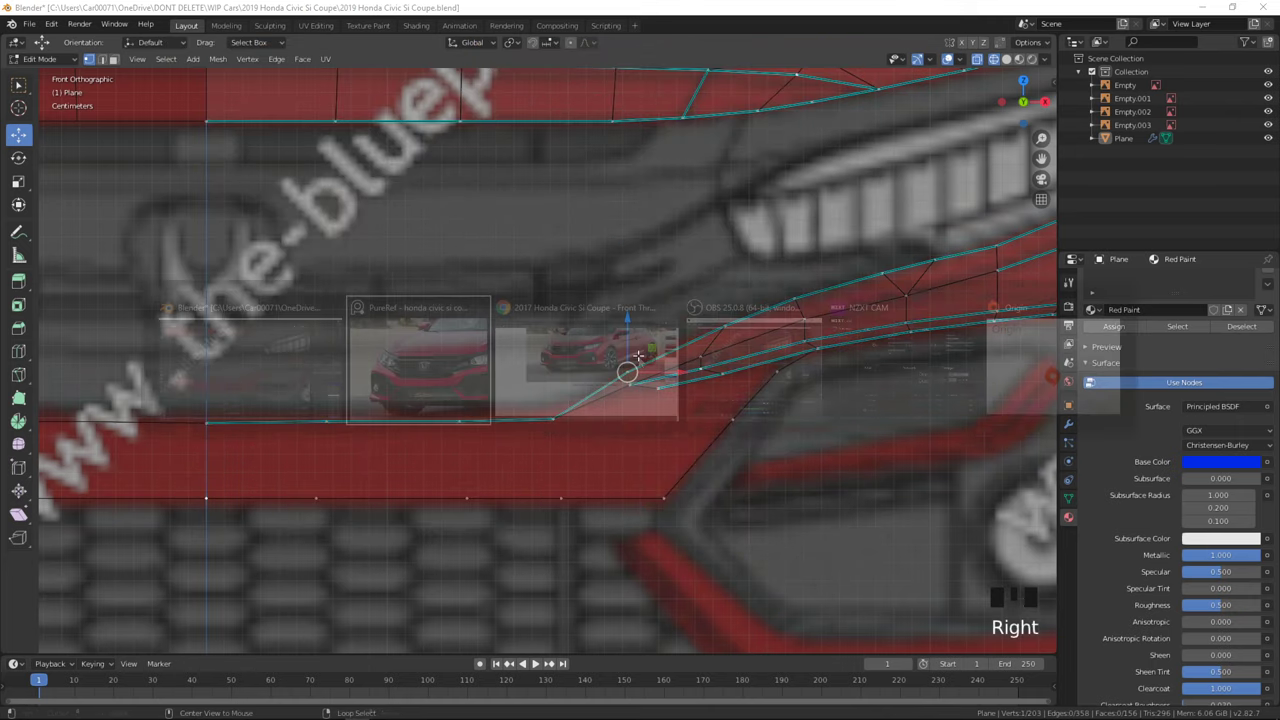
pyautogui.press('e')
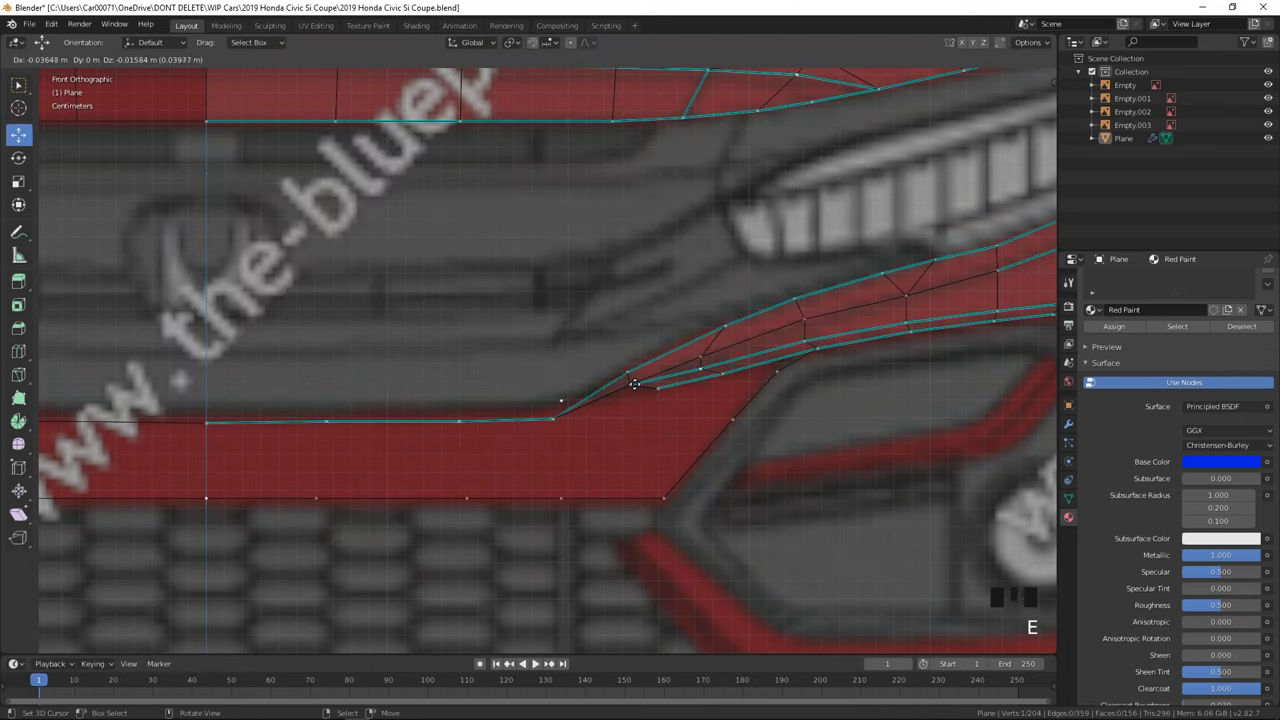
pyautogui.click(632, 385)
pyautogui.press('e')
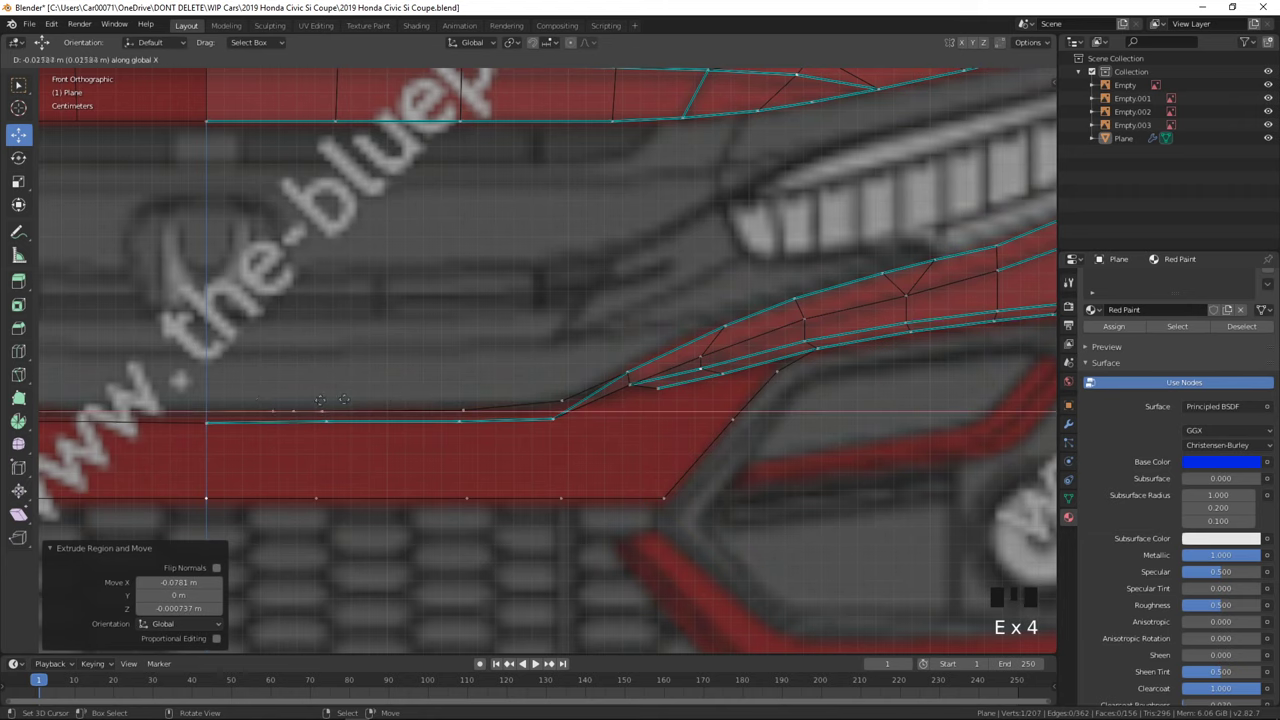
pyautogui.press('Tab')
pyautogui.scroll(-3, 364, 398)
# - In the top view, move the newly extruded upper border vertices along Y to match the bumper's curve
pyautogui.press('KP_7')
pyautogui.keyDown('shift'); pyautogui.scroll(-3, 568, 400); pyautogui.keyUp('shift')
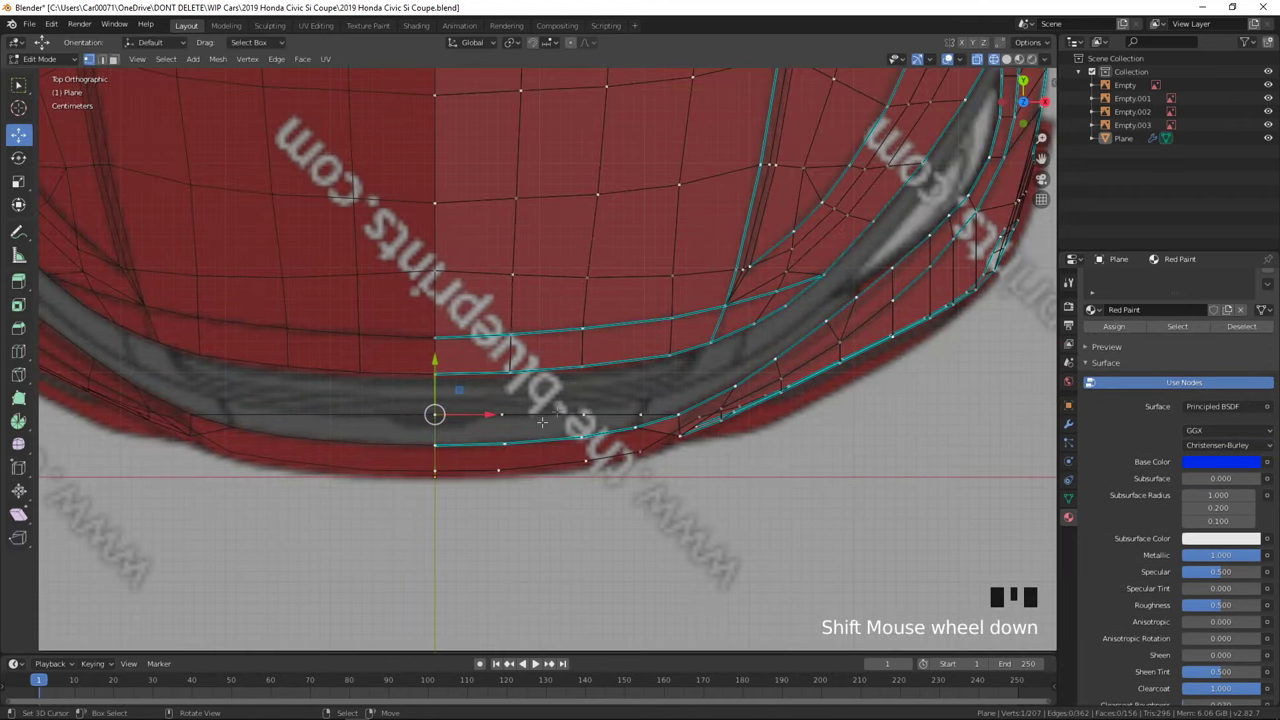
pyautogui.scroll(1, 568, 400)
pyautogui.moveTo(412, 410); pyautogui.dragTo(495, 434)
pyautogui.rightClick(591, 425)
pyautogui.moveTo(590, 399); pyautogui.dragTo(653, 420)
pyautogui.rightClick(659, 425)
# - Select the sharp edge path below the new border to the centreline and shift it slightly along Y
pyautogui.moveTo(652, 420); pyautogui.dragTo(624, 450, button='middle')
pyautogui.rightClick(624, 452)
pyautogui.keyDown('ctrl'); pyautogui.rightClick(391, 434); pyautogui.keyUp('ctrl')
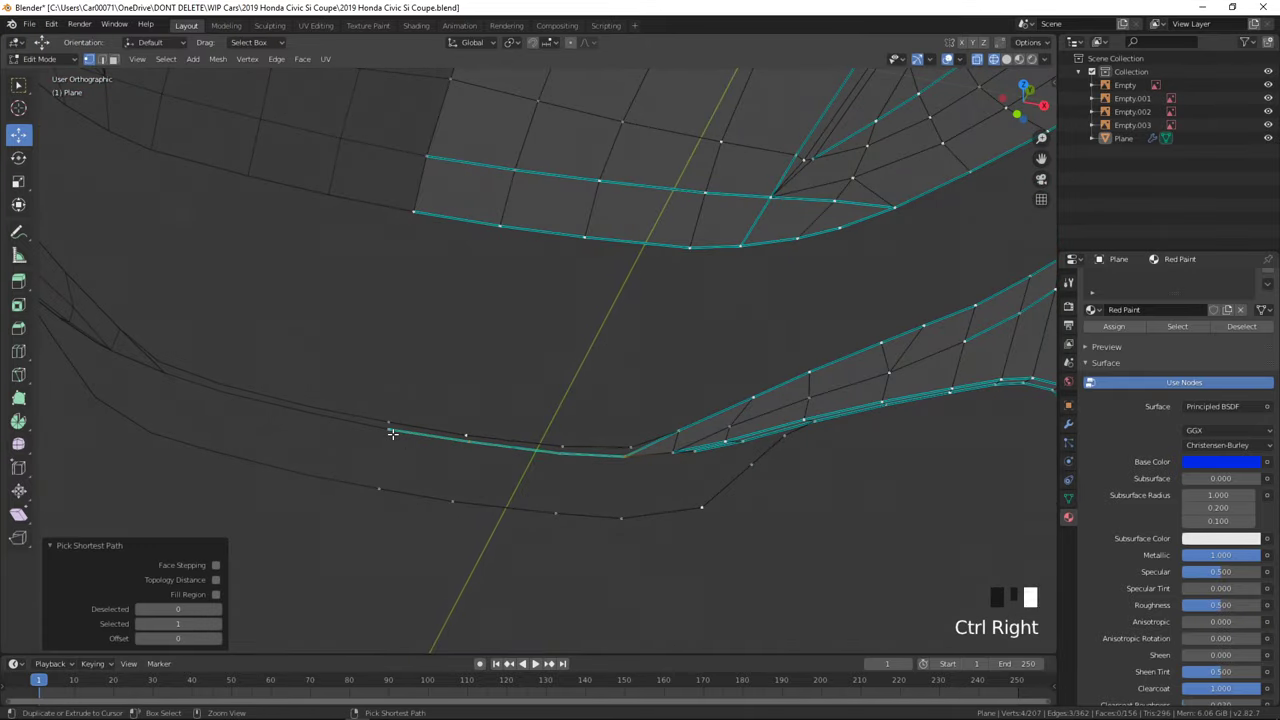
pyautogui.press('KP_7')
pyautogui.moveTo(545, 408); pyautogui.dragTo(544, 420)
# - Fill faces between the new upper border and the sharp edge below it, and check the narrow strip in material preview
pyautogui.press('KP_1')
pyautogui.press('Tab')
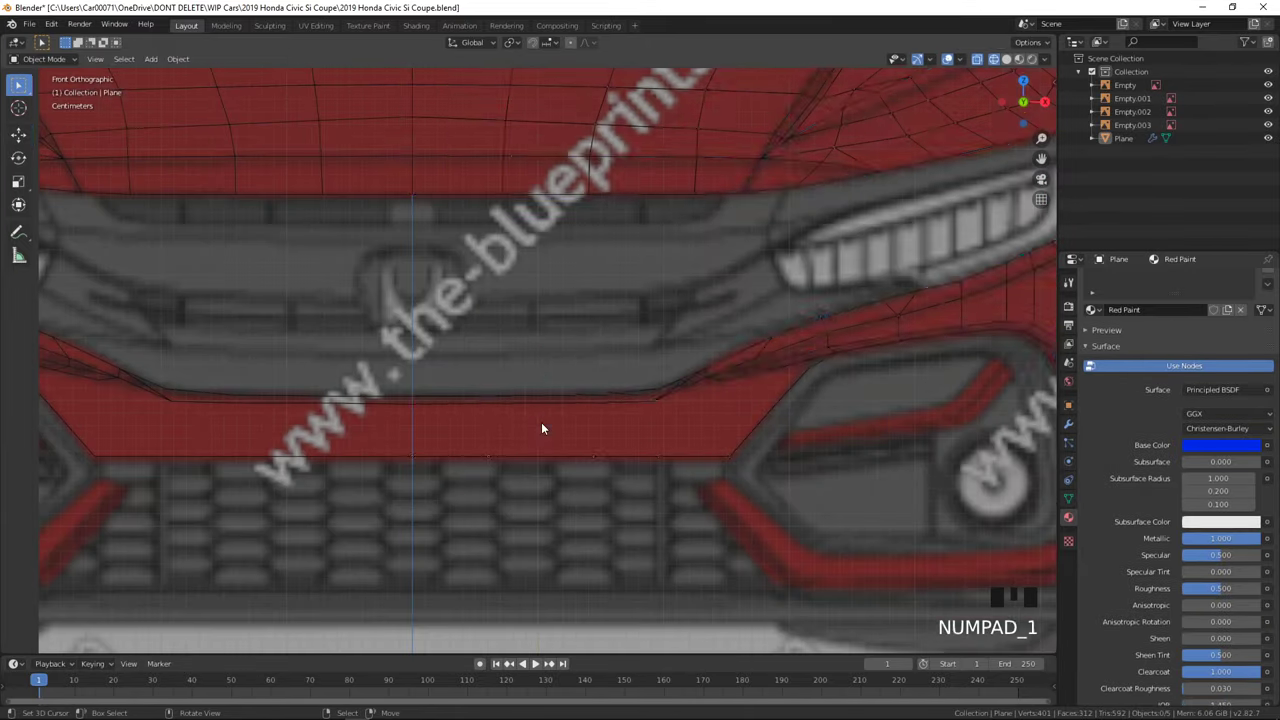
pyautogui.press('Tab')
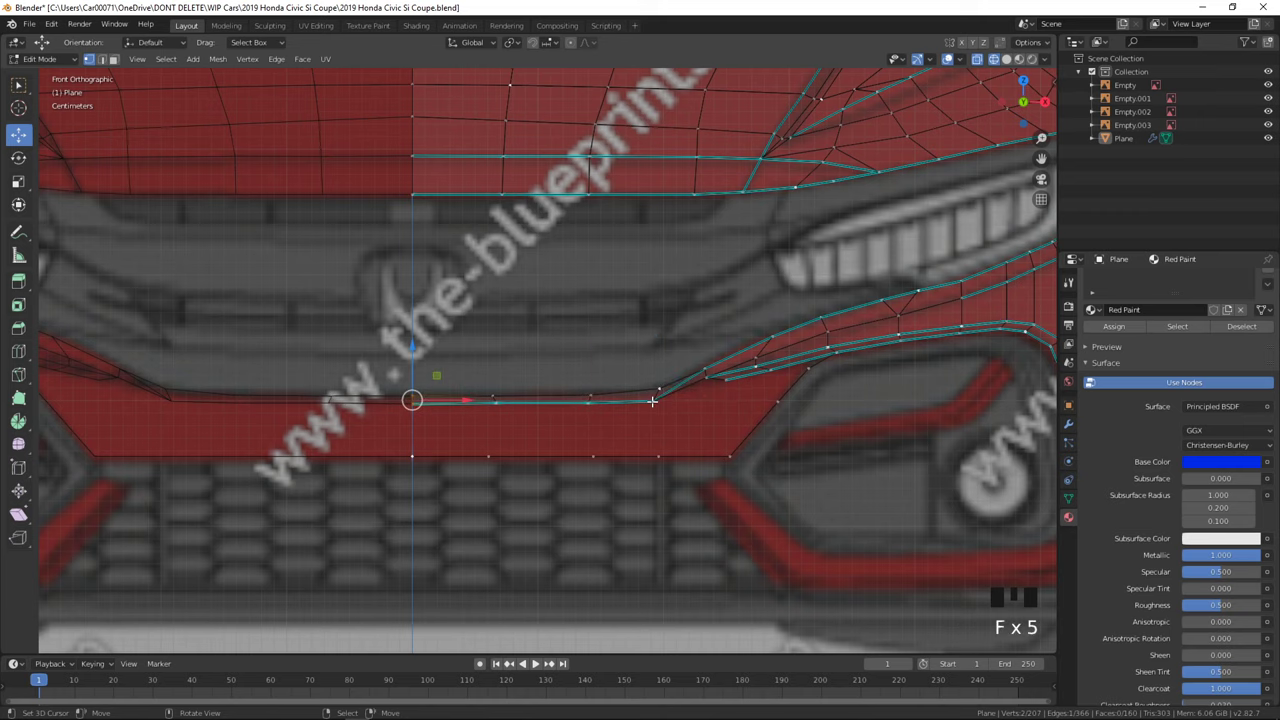
pyautogui.press('Tab')
pyautogui.moveTo(649, 404)
pyautogui.mouseDown(button='middle')
pyautogui.moveTo(680, 457)
pyautogui.moveTo(720, 463)
pyautogui.mouseUp(button='middle')
pyautogui.press('a')
pyautogui.press('z')
pyautogui.press('Tab')
pyautogui.press('KP_1')
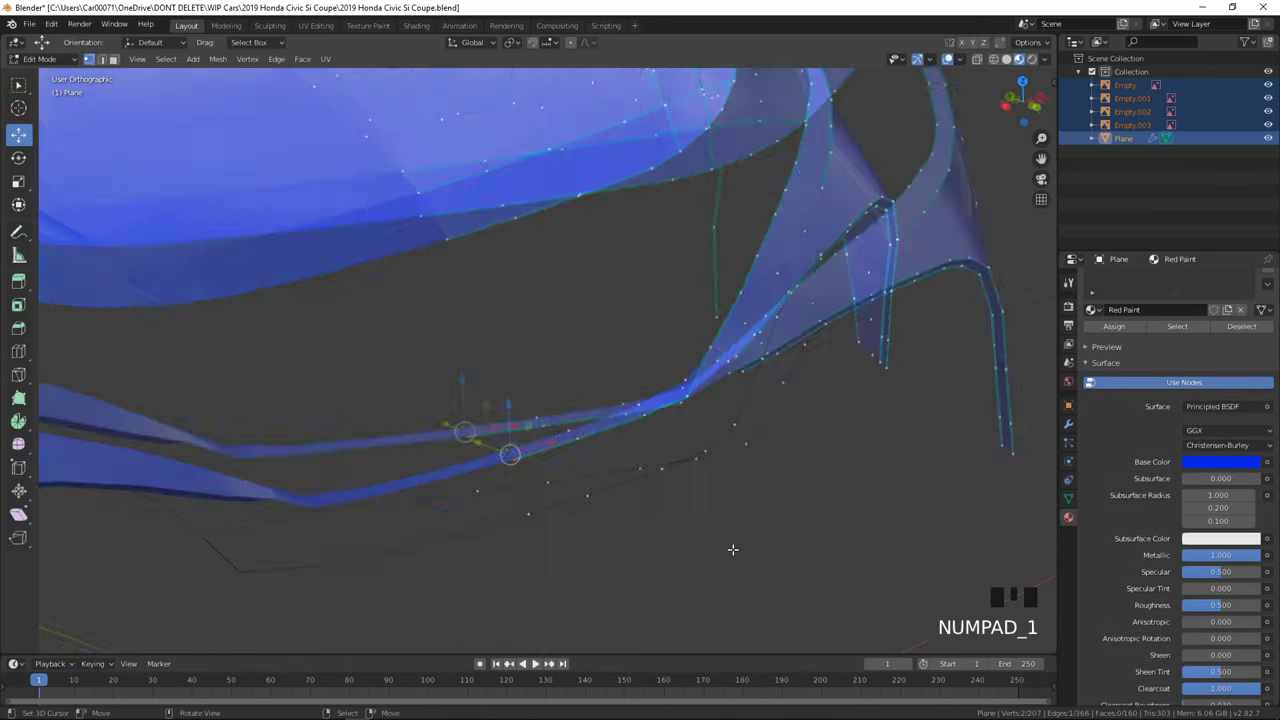
pyautogui.press('Tab')
pyautogui.press('Tab')
pyautogui.rightClick(425, 441)
pyautogui.keyDown('shift'); pyautogui.rightClick(490, 454); pyautogui.keyUp('shift')
pyautogui.press('f')
pyautogui.hotkey('ctrl', 'z')
pyautogui.hotkey('ctrl', 'z')
pyautogui.hotkey('ctrl', 'z')
# - Fill three faces between the sharp edge and the lower outline, from the centreline to the strip's bend
pyautogui.rightClick(412, 407)
pyautogui.keyDown('shift'); pyautogui.rightClick(415, 452); pyautogui.keyUp('shift')
pyautogui.keyDown('shift'); pyautogui.rightClick(487, 452); pyautogui.keyUp('shift')
pyautogui.keyDown('shift'); pyautogui.rightClick(495, 405); pyautogui.keyUp('shift')
pyautogui.press('f')
pyautogui.rightClick(495, 405)
pyautogui.keyDown('shift'); pyautogui.rightClick(491, 455); pyautogui.keyUp('shift')
pyautogui.press('f')
pyautogui.press('f')
pyautogui.scroll(2, 571, 489)
pyautogui.keyDown('shift'); pyautogui.moveTo(715, 505); pyautogui.dragTo(650, 440, button='middle'); pyautogui.keyUp('shift')
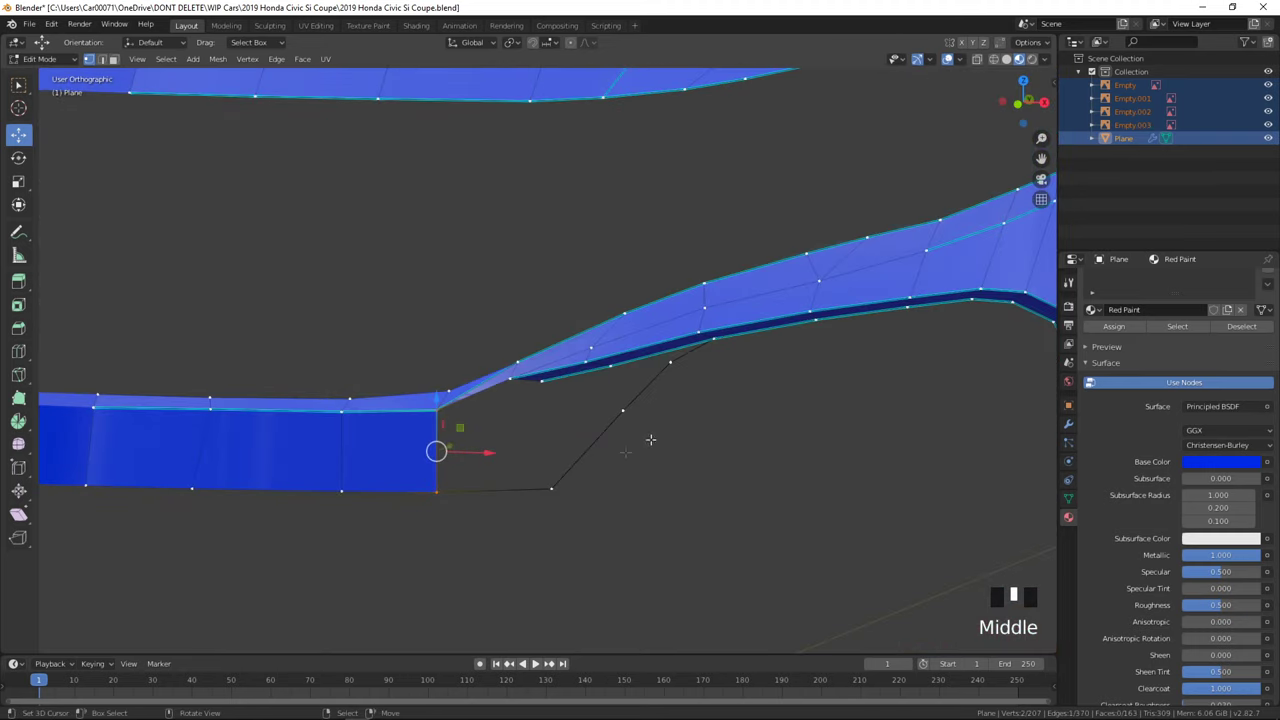
# - Fill faces between the bumper panel's lower edge and the outline at the fog light's upper inner side
pyautogui.press('KP_3')
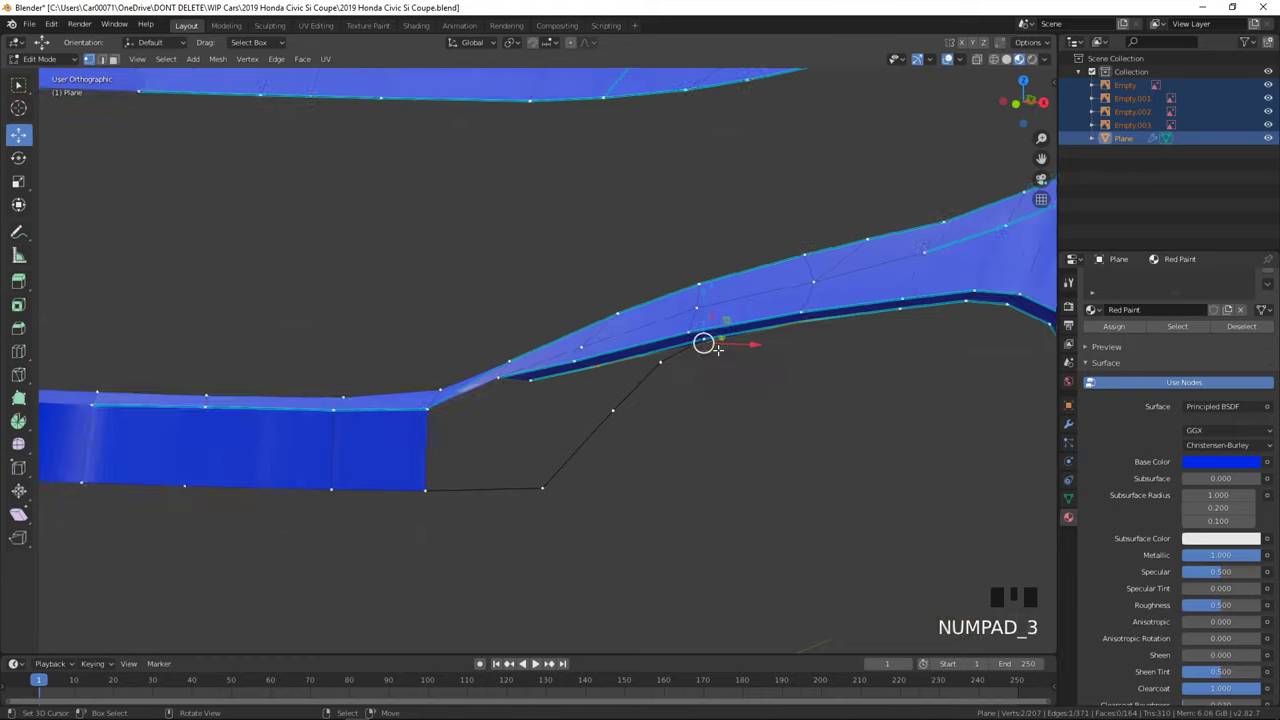
pyautogui.press('KP_1')
pyautogui.hotkey('ctrl', 'z')
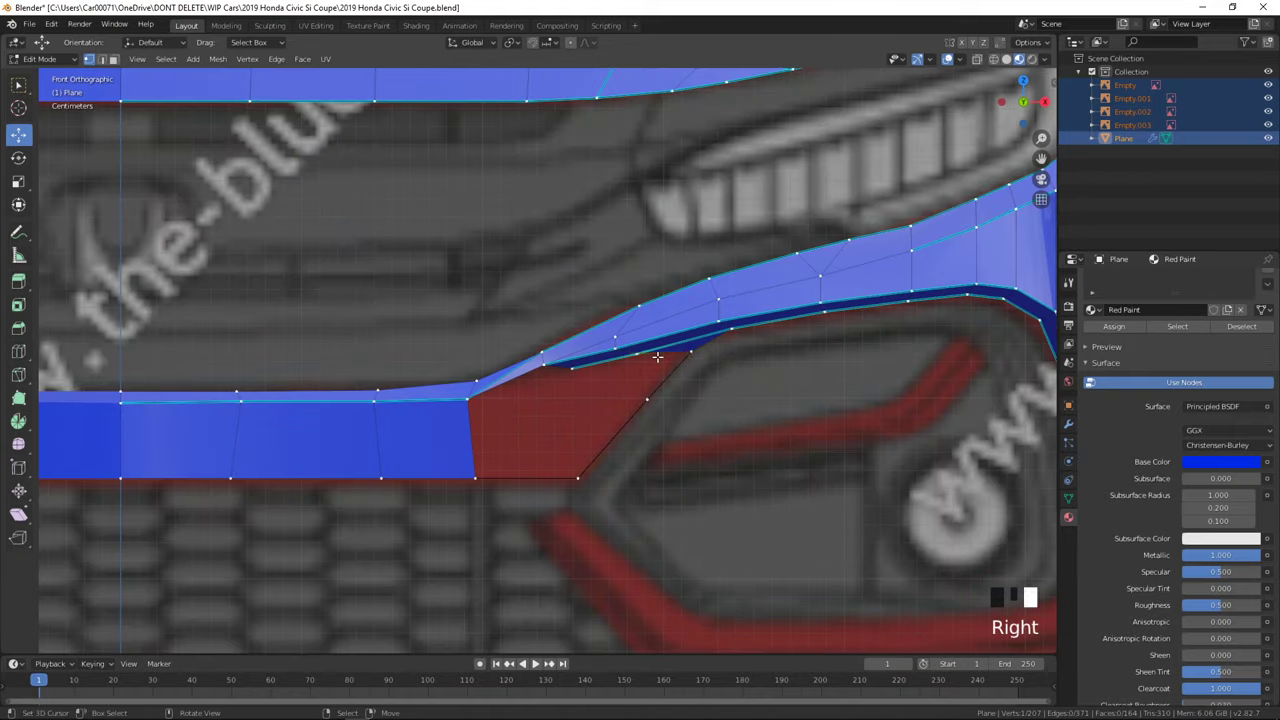
pyautogui.press('f')
pyautogui.scroll(1, 598, 375)
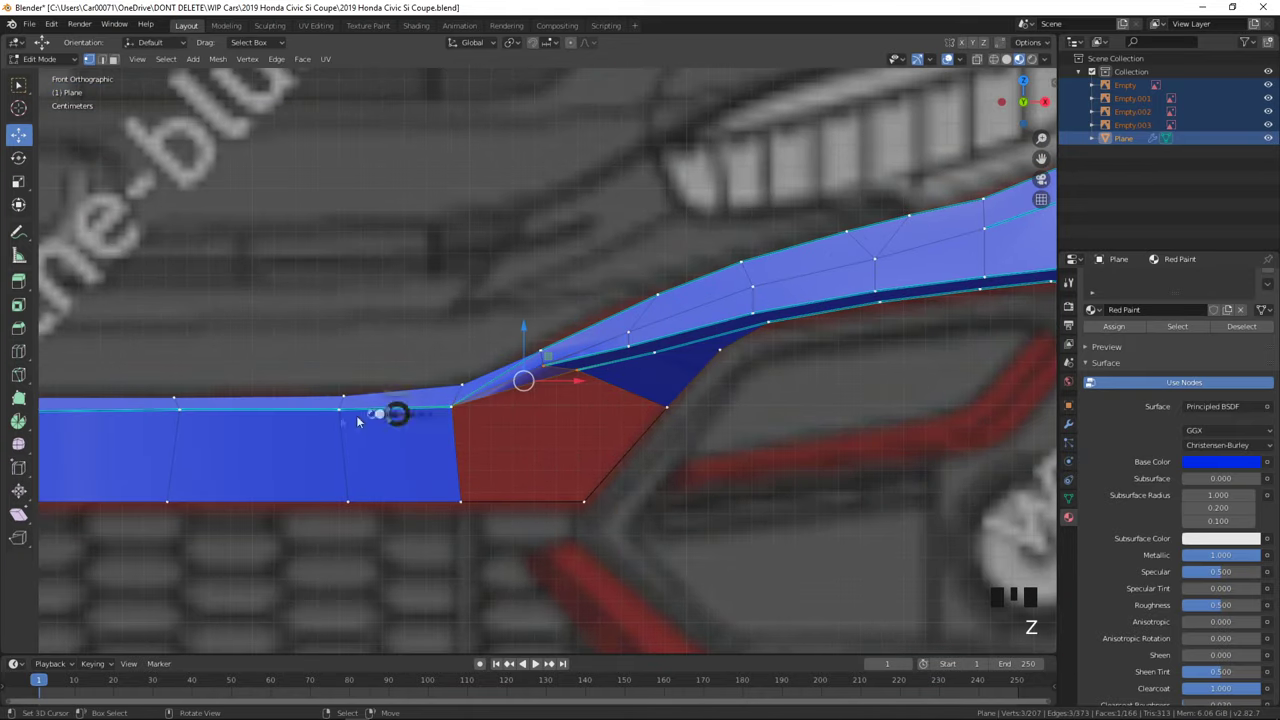
# - Check the reference photo and mark the edge joining the centre strip to the bumper panel's inner tip as sharp
pyautogui.rightClick(553, 370)
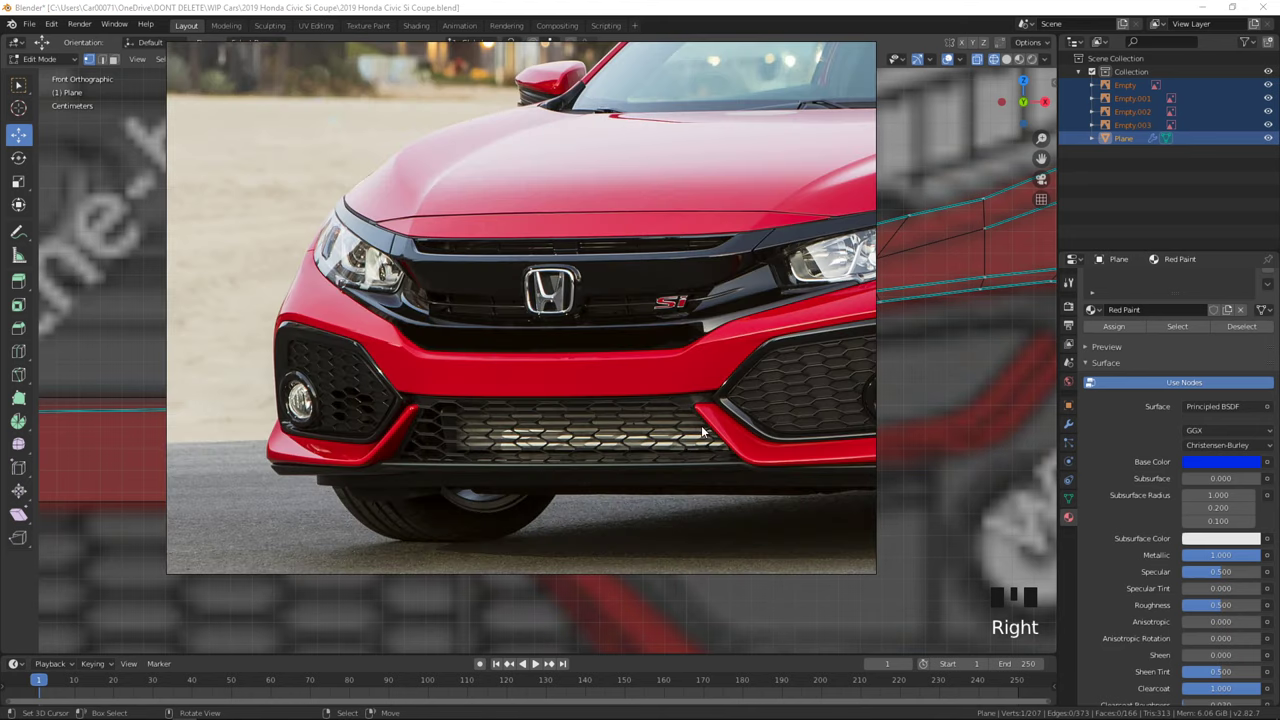
pyautogui.press('z')
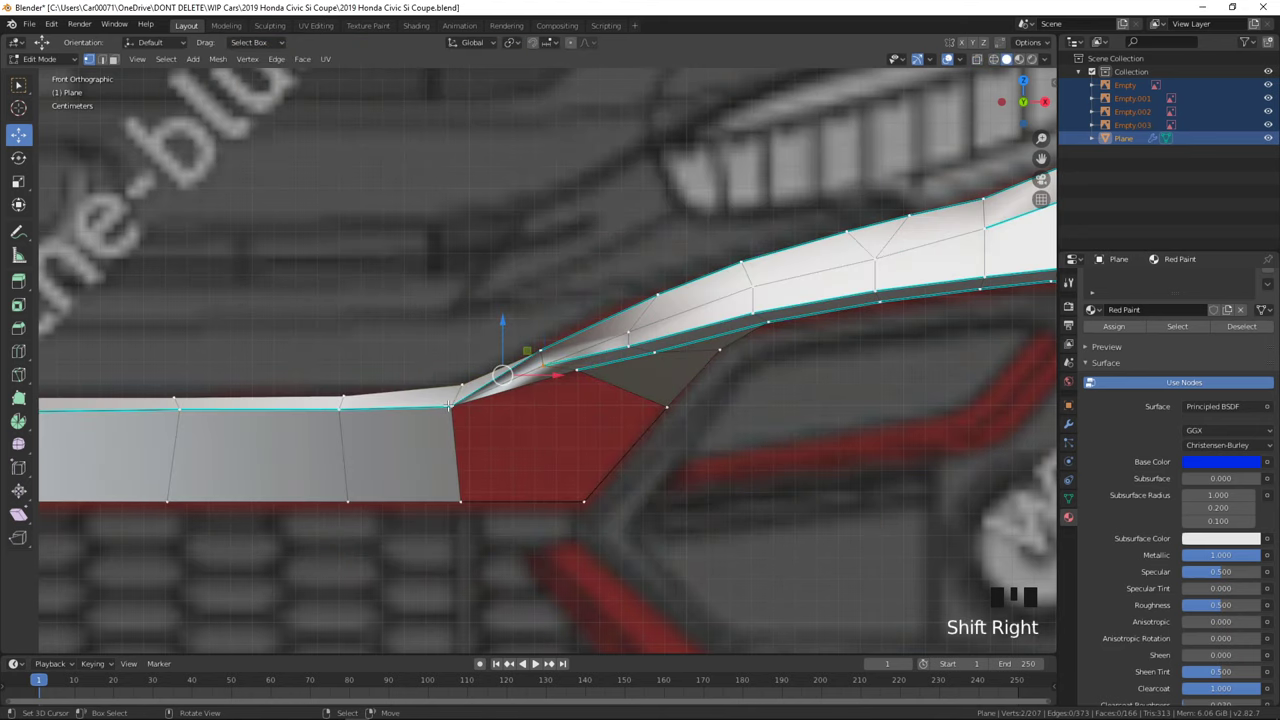
pyautogui.hotkey('ctrl', 'e')
pyautogui.click(536, 367)
pyautogui.press('Tab')
pyautogui.moveTo(588, 405); pyautogui.dragTo(624, 450, button='middle')
pyautogui.press('Tab')
pyautogui.press('Tab')
pyautogui.press('KP_1')
pyautogui.press('Tab')
# - Fill the remaining gap between the centre strip and the fog light outline with two faces
pyautogui.keyDown('shift'); pyautogui.rightClick(608, 377); pyautogui.keyUp('shift')
pyautogui.press('f')
pyautogui.rightClick(577, 477)
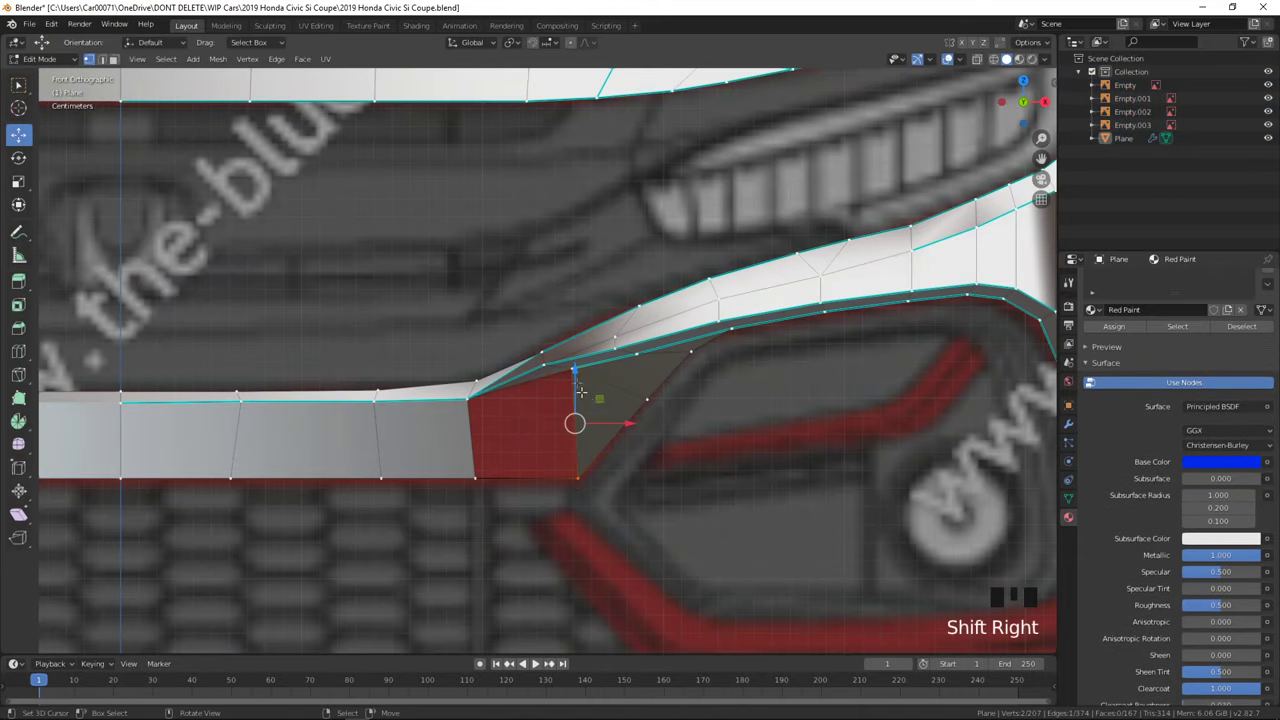
pyautogui.press('f')
pyautogui.press('Tab')
pyautogui.press('Tab')
pyautogui.press('Tab')
pyautogui.press('Tab')
# - Select the two vertices at the bumper panel's inner tip and lower them 0.00332 m along Z
pyautogui.hotkey('alt', 'z')
pyautogui.rightClick(572, 369)
pyautogui.keyDown('shift'); pyautogui.rightClick(546, 365); pyautogui.keyUp('shift')
pyautogui.moveTo(561, 334); pyautogui.dragTo(561, 341)
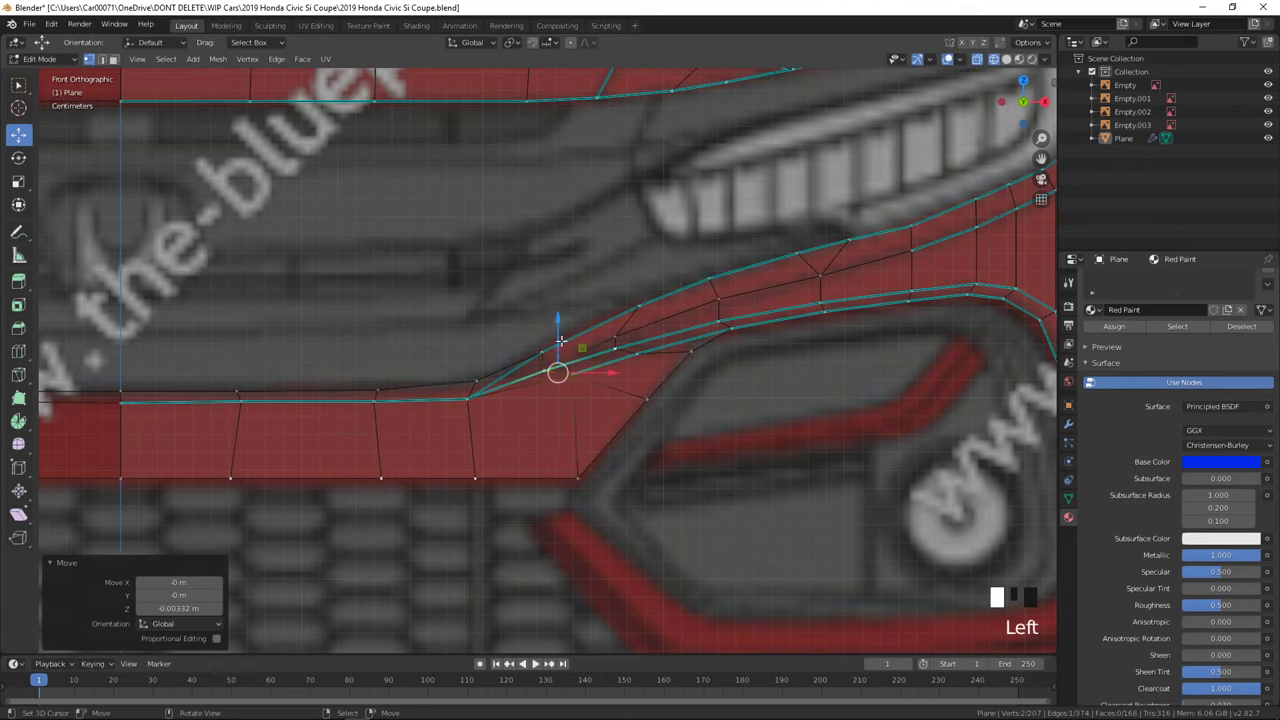
pyautogui.scroll(-2, 694, 420)
# - Examine the finished bumper strip and surrounding front panels from several angles in shaded display
pyautogui.press('Tab')
pyautogui.moveTo(694, 420); pyautogui.dragTo(600, 451, button='middle')
pyautogui.scroll(-2, 634, 557)
pyautogui.moveTo(634, 557)
pyautogui.mouseDown(button='middle')
pyautogui.moveTo(619, 578)
pyautogui.moveTo(720, 570)
pyautogui.moveTo(526, 546)
pyautogui.moveTo(808, 585)
pyautogui.mouseUp(button='middle')
pyautogui.press('a')
pyautogui.press('a')
pyautogui.press('a')
pyautogui.press('z')
pyautogui.scroll(-1, 780, 583)
# - Save the Civic model file
pyautogui.hotkey('ctrl', 's')
pyautogui.scroll(-1, 780, 583)
pyautogui.moveTo(808, 585)
pyautogui.keyDown('shift'); pyautogui.mouseDown(button='middle')
pyautogui.moveTo(767, 596)
pyautogui.moveTo(806, 604)
pyautogui.mouseUp(button='middle'); pyautogui.keyUp('shift')
pyautogui.hotkey('ctrl', 's')
pyautogui.click(818, 605)
# - Extrude the front wheel arch's edge path, from its front end to its rear end, and scale it inward to form a band
pyautogui.press('KP_1')
pyautogui.scroll(4, 903, 563)
pyautogui.press('Tab')
pyautogui.keyDown('shift'); pyautogui.moveTo(903, 563); pyautogui.dragTo(770, 584, button='middle'); pyautogui.keyUp('shift')
pyautogui.press('Tab')
pyautogui.press('a')
pyautogui.press('a')
pyautogui.press('KP_3')
pyautogui.press('Tab')
pyautogui.rightClick(612, 548)
pyautogui.keyDown('ctrl'); pyautogui.rightClick(982, 530); pyautogui.keyUp('ctrl')
pyautogui.press('e')
pyautogui.press('s')
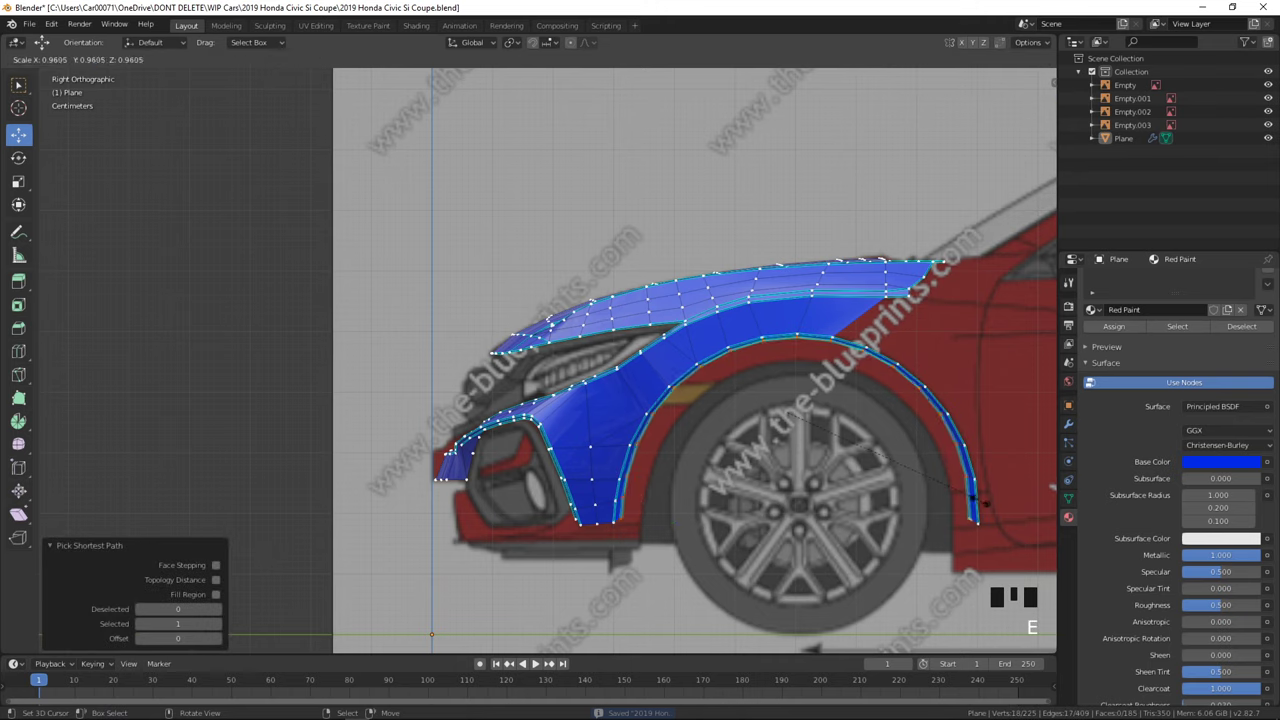
pyautogui.click(957, 512)
# - Raise the band's inner edge 0.0022 m along Z and rescale it to fit the blueprint's wheel opening
pyautogui.press('z')
pyautogui.moveTo(787, 385)
pyautogui.mouseDown()
pyautogui.moveTo(802, 400)
pyautogui.moveTo(785, 389)
pyautogui.mouseUp()
pyautogui.press('s')
pyautogui.click(907, 424)
# - Slide one vertex on each edge of the wheel arch band up to the lower side of the marker lamp outline
pyautogui.keyDown('shift'); pyautogui.moveTo(785, 389); pyautogui.dragTo(680, 455, button='middle'); pyautogui.keyUp('shift')
pyautogui.scroll(5, 677, 456)
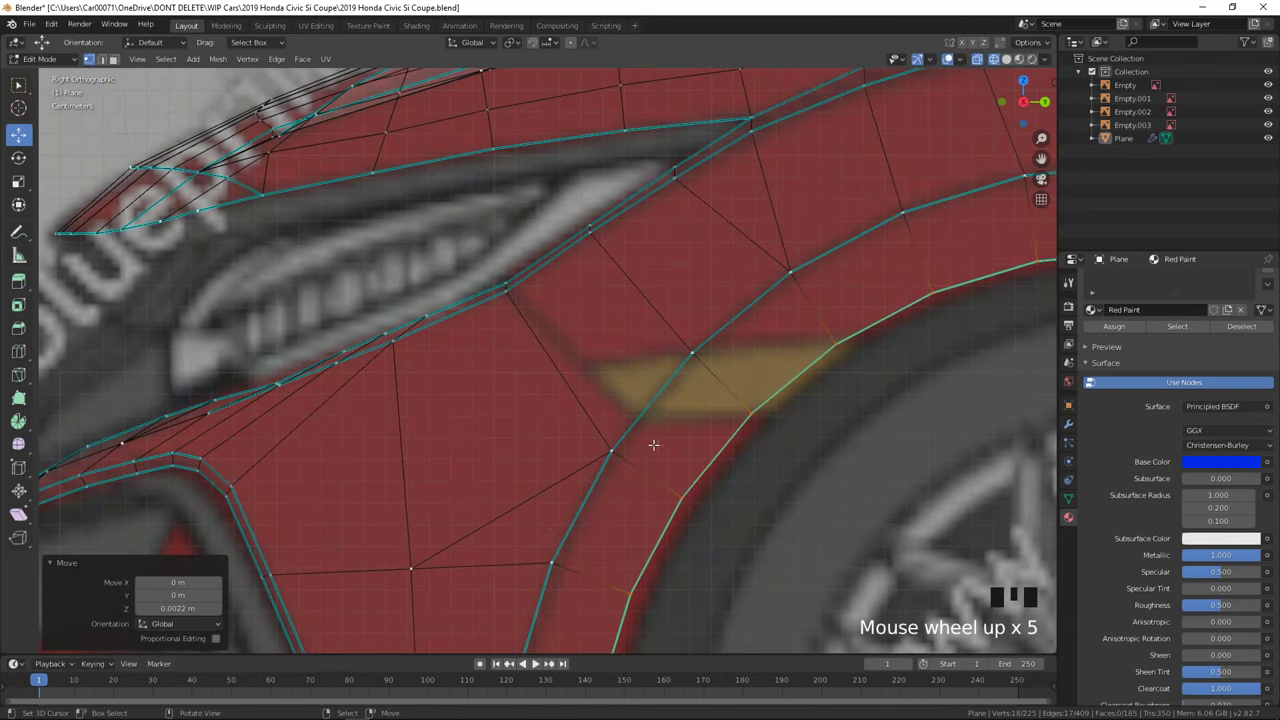
pyautogui.rightClick(624, 448)
pyautogui.press('g')
pyautogui.press('g')
pyautogui.click(657, 412)
pyautogui.rightClick(675, 490)
pyautogui.press('g')
pyautogui.press('g')
pyautogui.click(692, 469)
# - Knife-cut two edges across the wheel arch band along the marker lamp's lower and upper outlines
pyautogui.press('z')
pyautogui.press('z')
pyautogui.press('k')
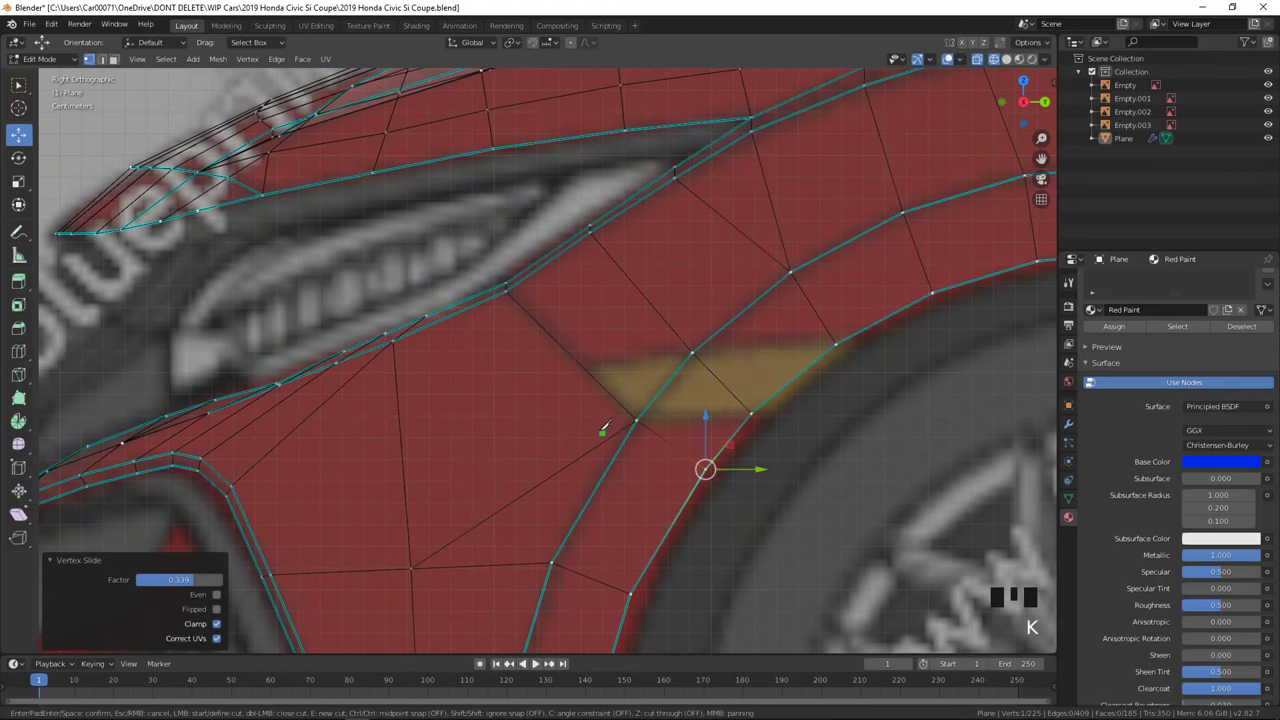
pyautogui.click(754, 409)
pyautogui.press('Return')
pyautogui.press('Return')
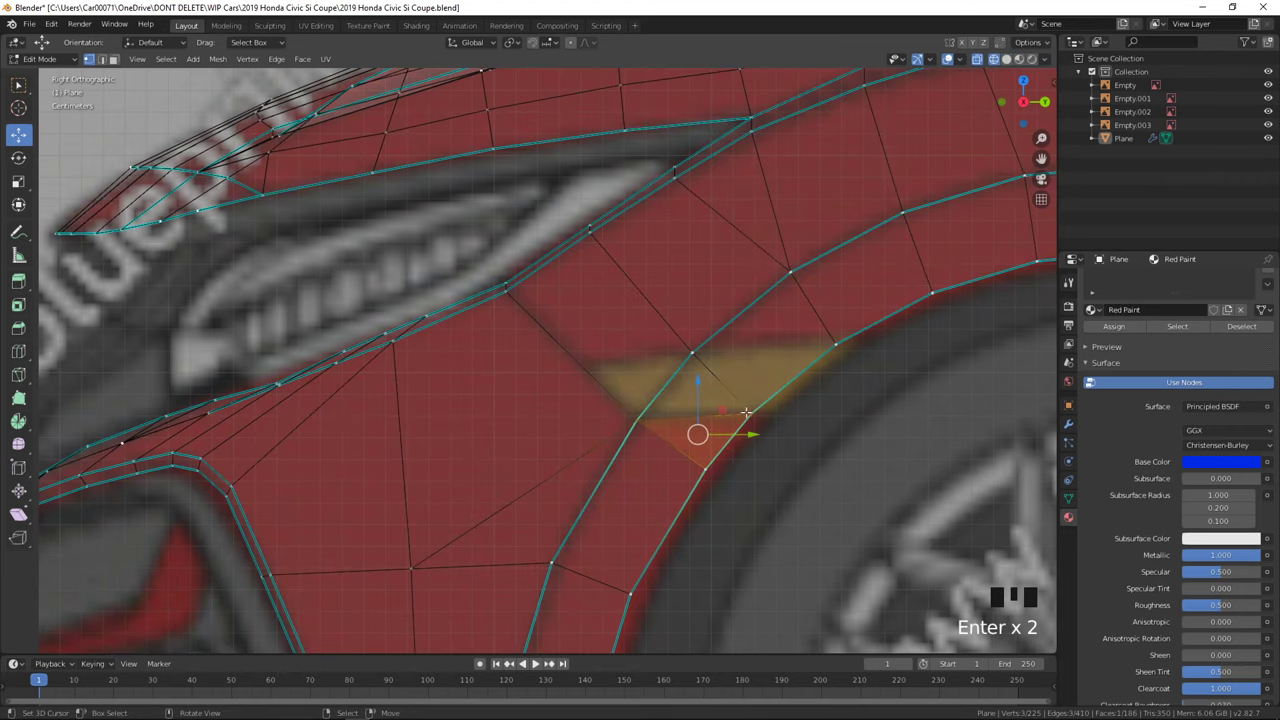
pyautogui.press('k')
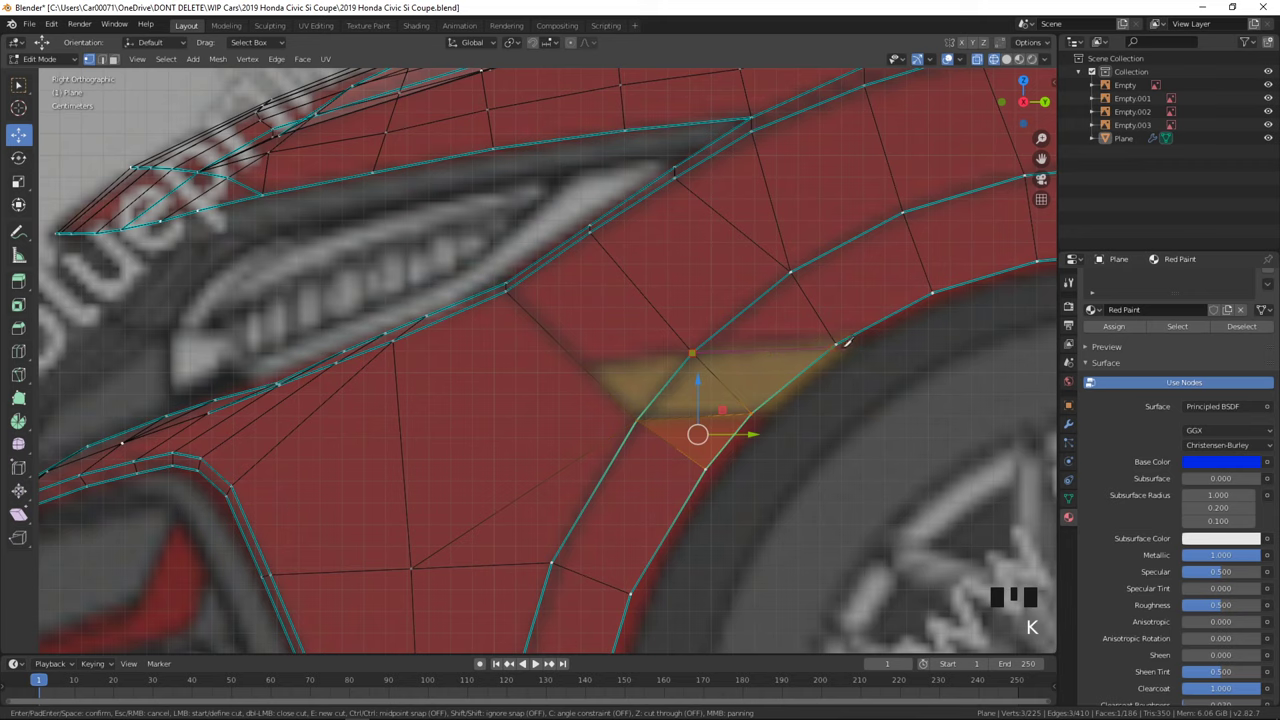
pyautogui.click(835, 343)
pyautogui.press('Return')
pyautogui.press('Return')
pyautogui.scroll(-2, 833, 345)
pyautogui.press('k')
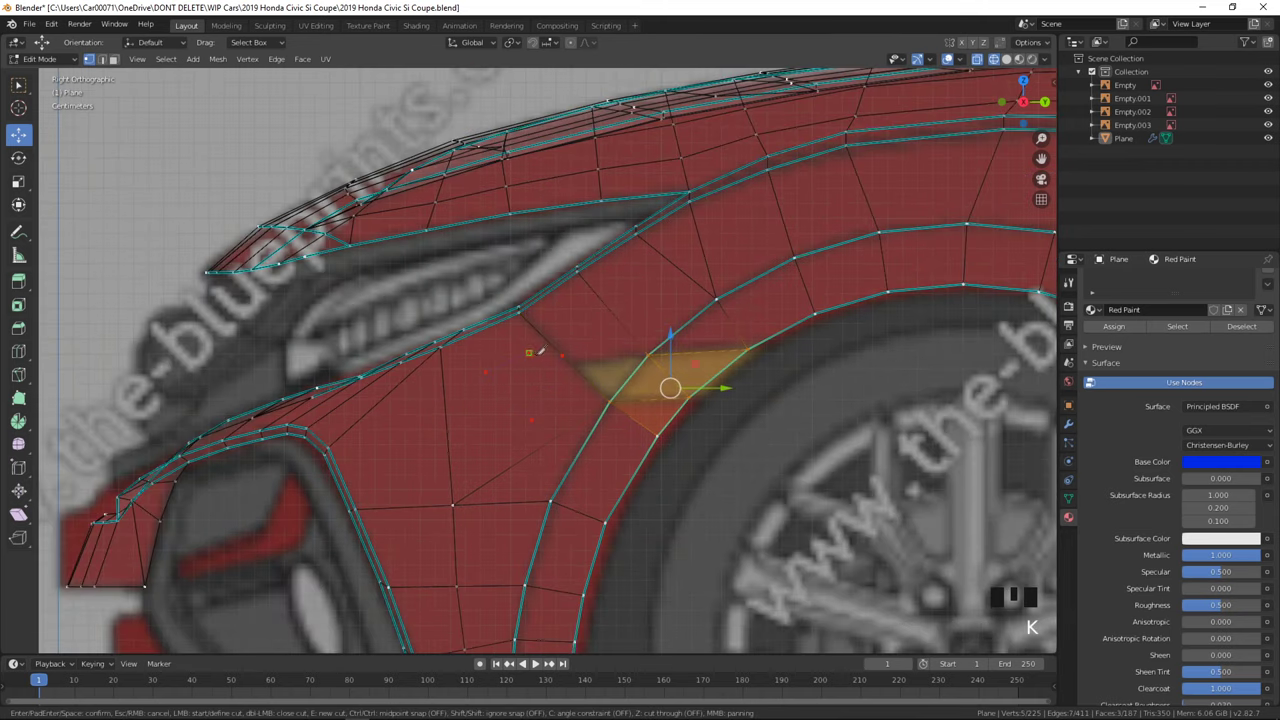
pyautogui.press('Return')
pyautogui.press('Return')
pyautogui.rightClick(529, 351)
pyautogui.hotkey('ctrl', 'z')
pyautogui.hotkey('ctrl', 'z')
pyautogui.hotkey('ctrl', 'z')
# - Cut the fender from the wheel arch crease to the marker lamp's front tip and rebuild the faces around the lamp shape
pyautogui.rightClick(645, 357)
pyautogui.press('k')
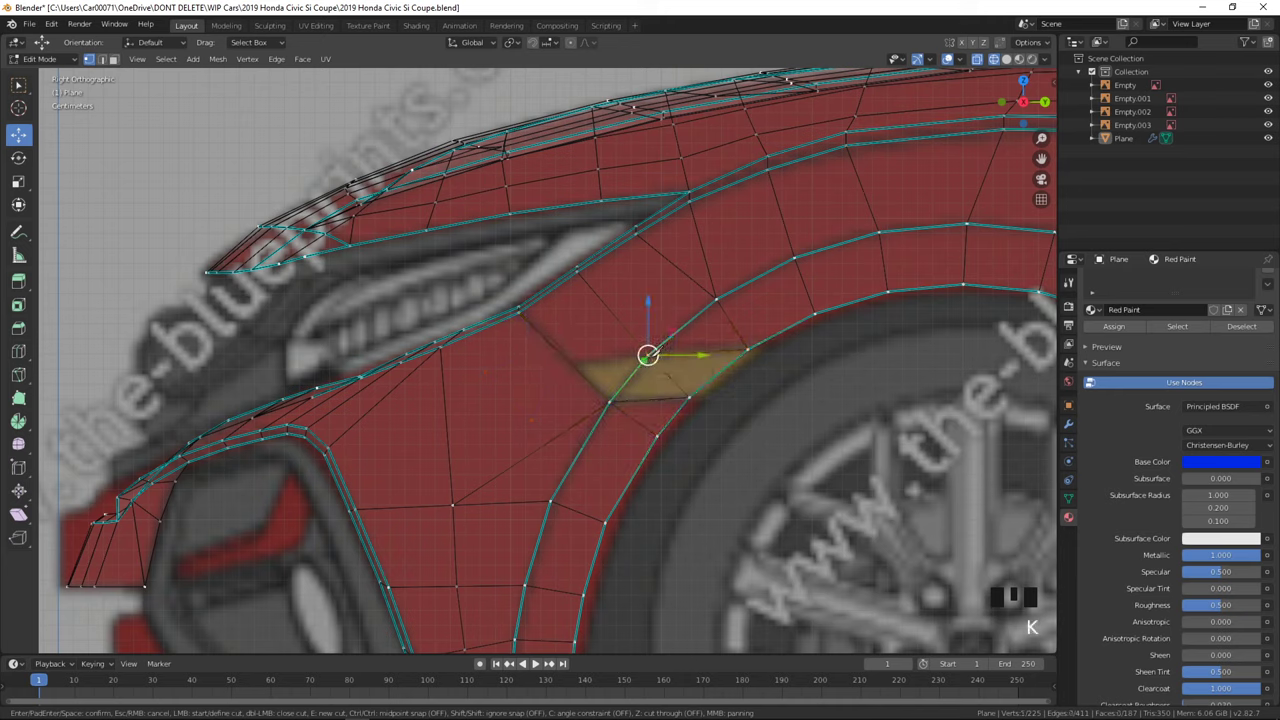
pyautogui.press('Return')
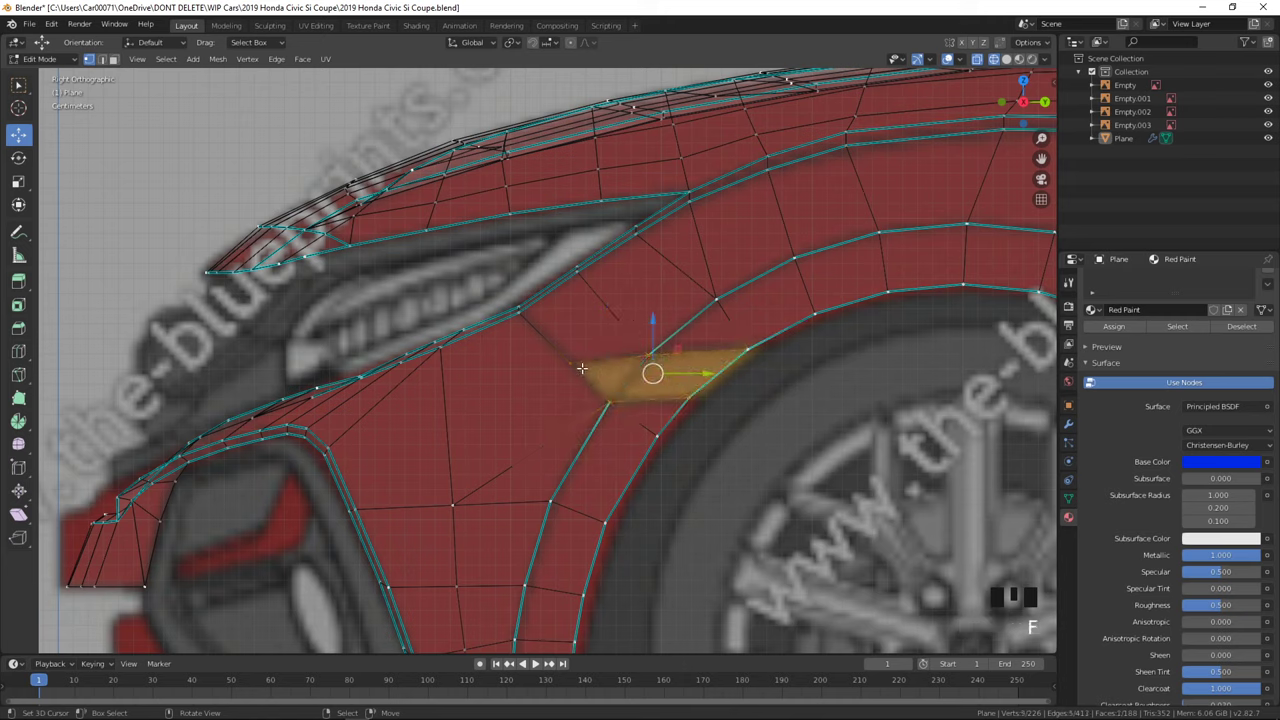
pyautogui.press('Delete')
pyautogui.click(547, 428)
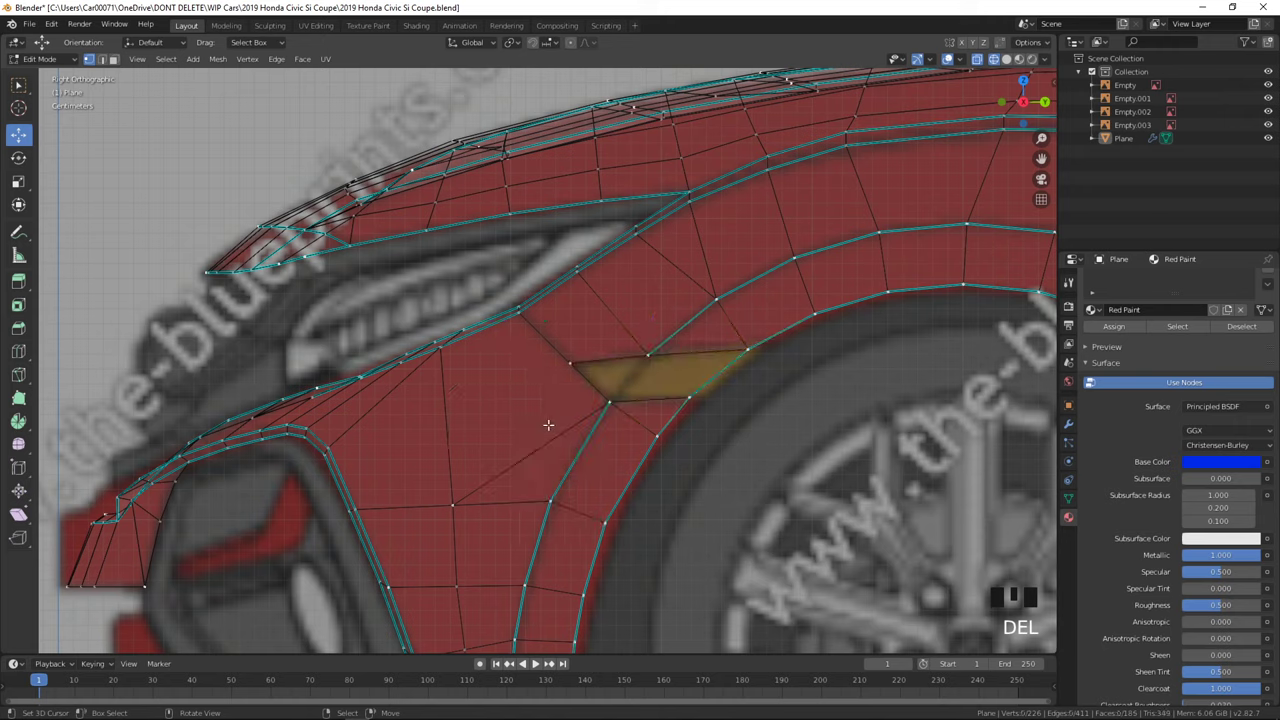
pyautogui.hotkey('ctrl', 'e')
pyautogui.click(613, 396)
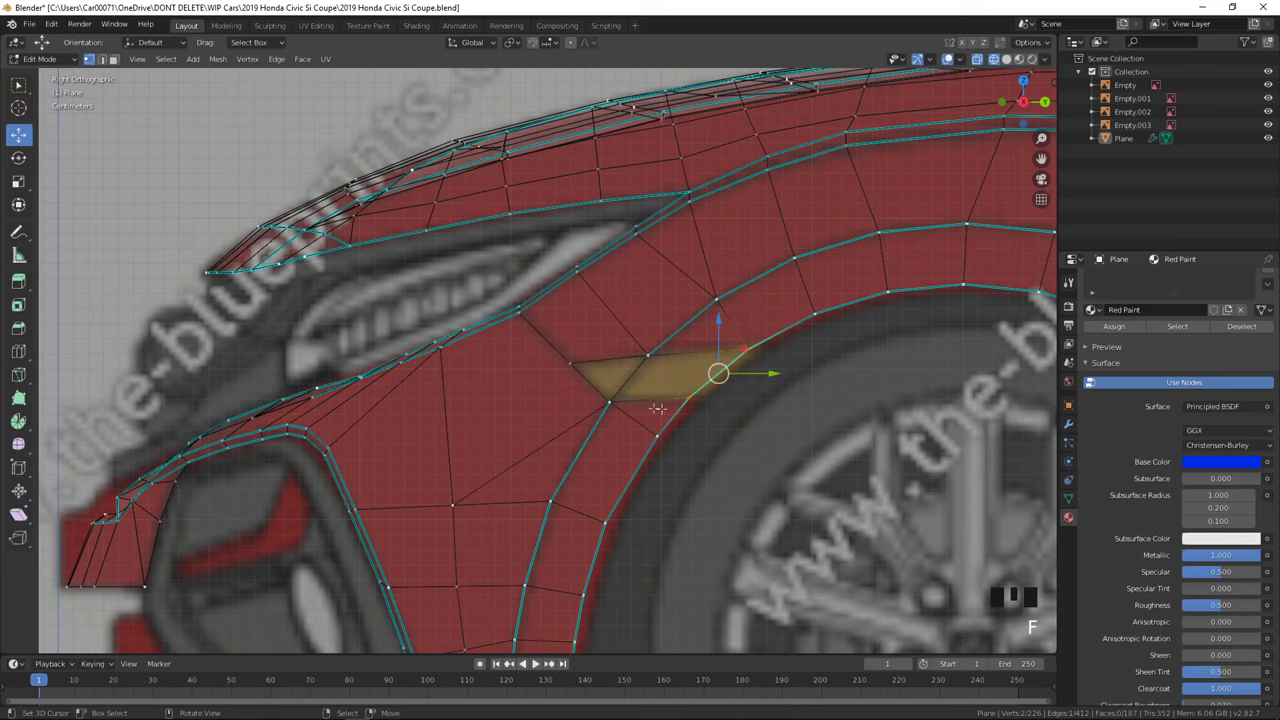
# - Mark the edges outlining the side marker lamp on the fender and wheel arch band as sharp
pyautogui.press('z')
pyautogui.click(862, 432)
pyautogui.press('Tab')
pyautogui.moveTo(745, 442); pyautogui.dragTo(837, 464, button='middle')
pyautogui.press('Tab')
pyautogui.scroll(-1, 855, 446)
pyautogui.keyDown('shift'); pyautogui.rightClick(885, 412); pyautogui.keyUp('shift')
pyautogui.hotkey('ctrl', 'e')
pyautogui.click(882, 411)
pyautogui.rightClick(899, 362)
pyautogui.keyDown('shift'); pyautogui.rightClick(854, 385); pyautogui.keyUp('shift')
pyautogui.hotkey('ctrl', 'e')
pyautogui.click(849, 386)
pyautogui.keyDown('shift'); pyautogui.rightClick(832, 420); pyautogui.keyUp('shift')
pyautogui.hotkey('ctrl', 'e')
pyautogui.click(829, 420)
pyautogui.hotkey('ctrl', 'e')
pyautogui.click(814, 402)
pyautogui.rightClick(807, 402)
pyautogui.keyDown('shift'); pyautogui.rightClick(837, 426); pyautogui.keyUp('shift')
pyautogui.hotkey('ctrl', 'e')
pyautogui.click(838, 426)
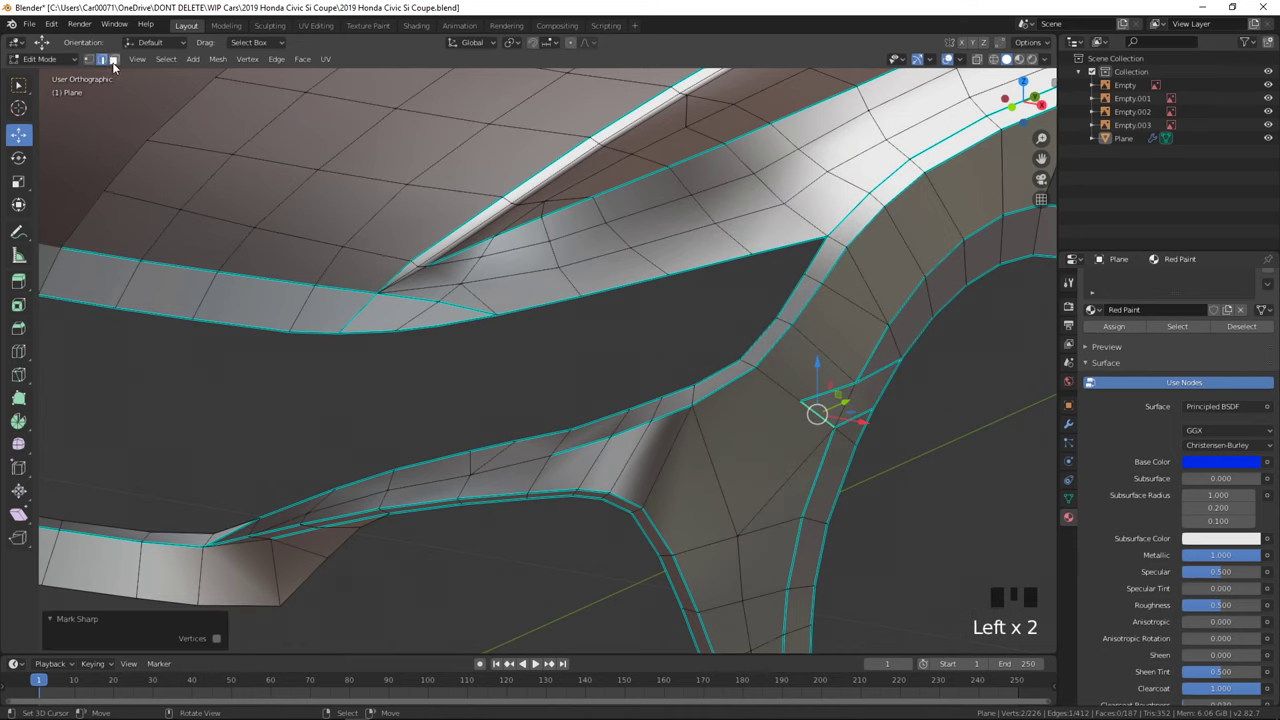
# - Switch to the browser and compare the side marker lamp with the 2017 Honda Civic Si Coupe front three-quarter photo
pyautogui.hotkey('alt', 'Tab')
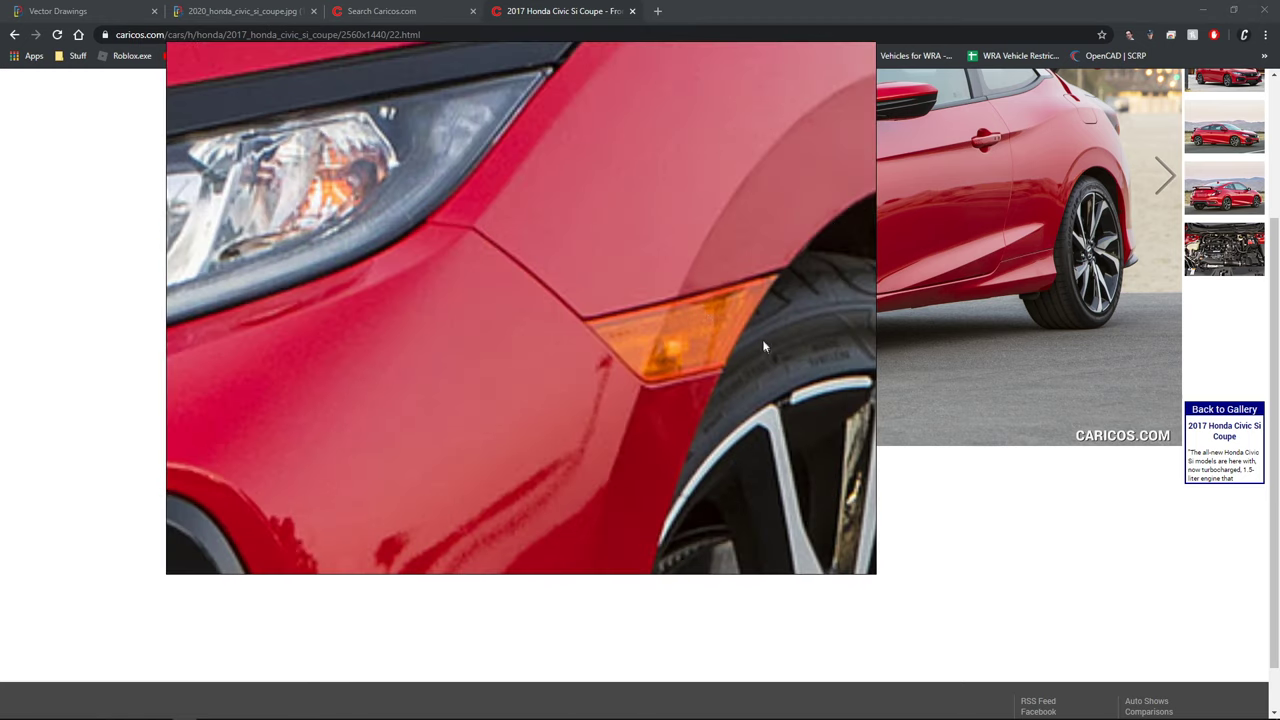
pyautogui.click(763, 346)
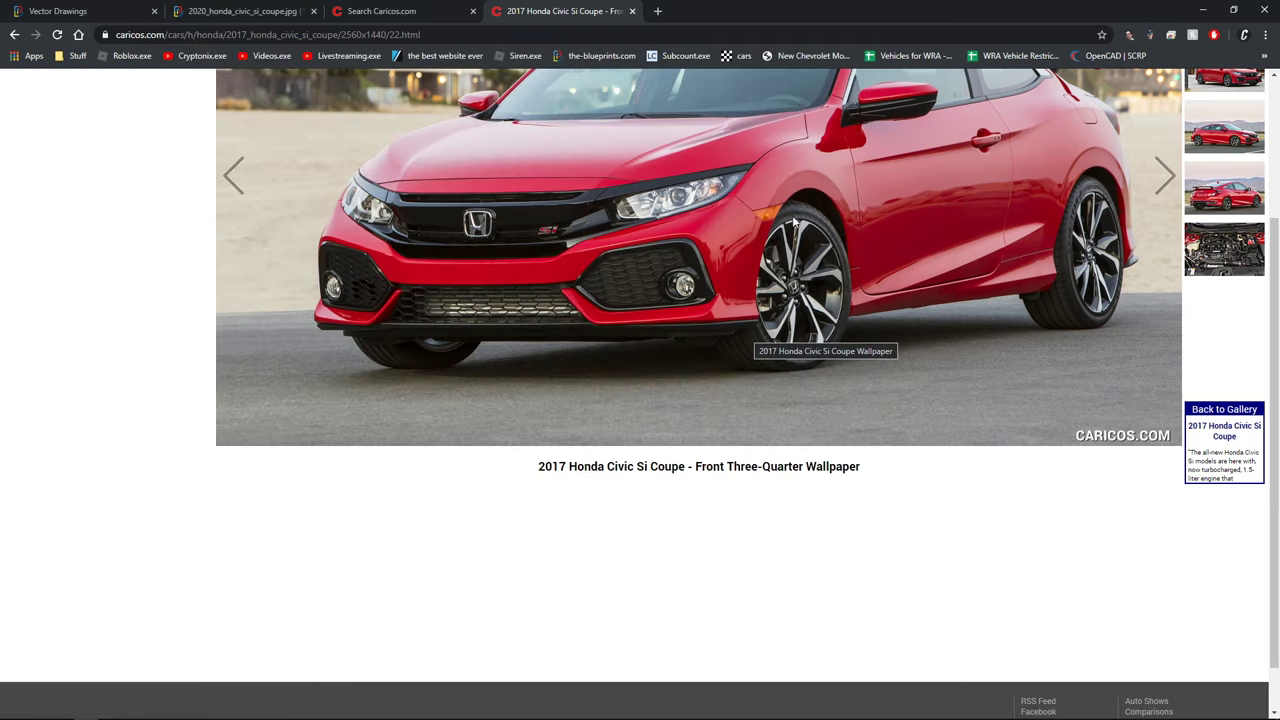
pyautogui.scroll(-1, 758, 365)
pyautogui.hotkey('alt', 'Tab')
pyautogui.hotkey('alt', 'Tab')
# - Add a new material slot with an orange base colour and assign it to the two marker lamp faces
pyautogui.press('KP_3')
pyautogui.press('Tab')
pyautogui.press('Tab')
pyautogui.scroll(5, 1255, 290)
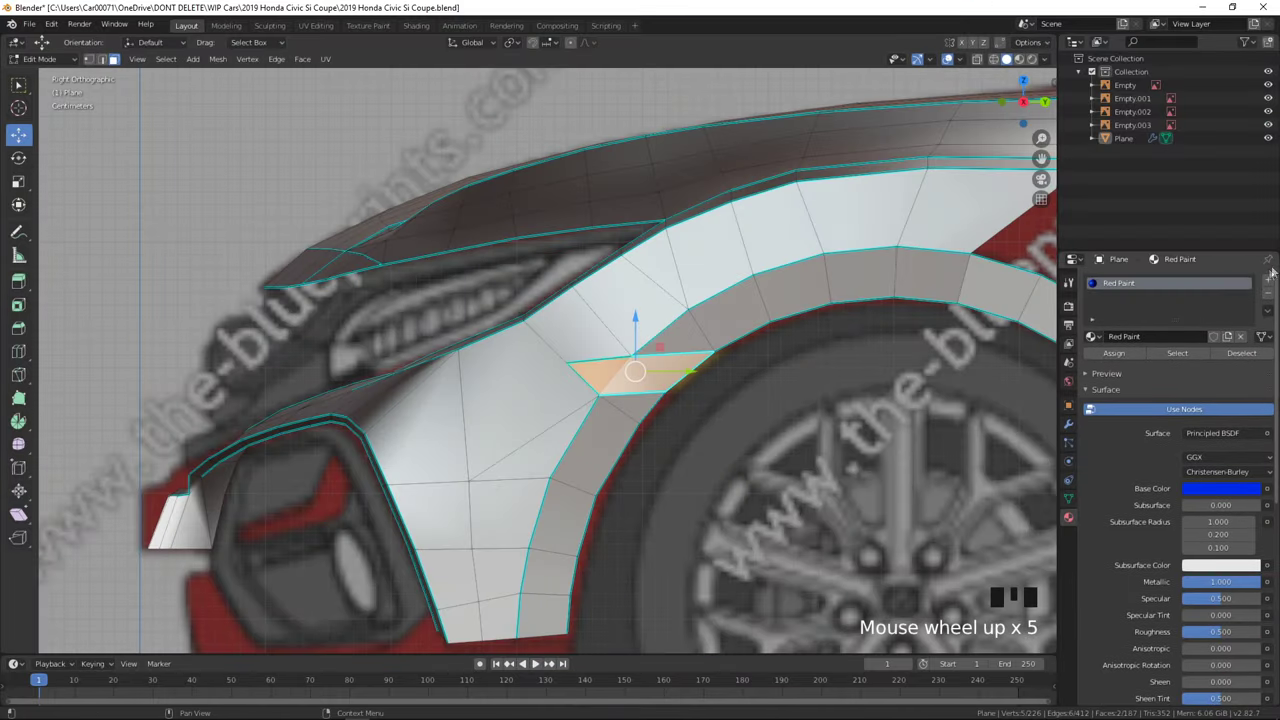
pyautogui.click(1268, 281)
pyautogui.click(1198, 364)
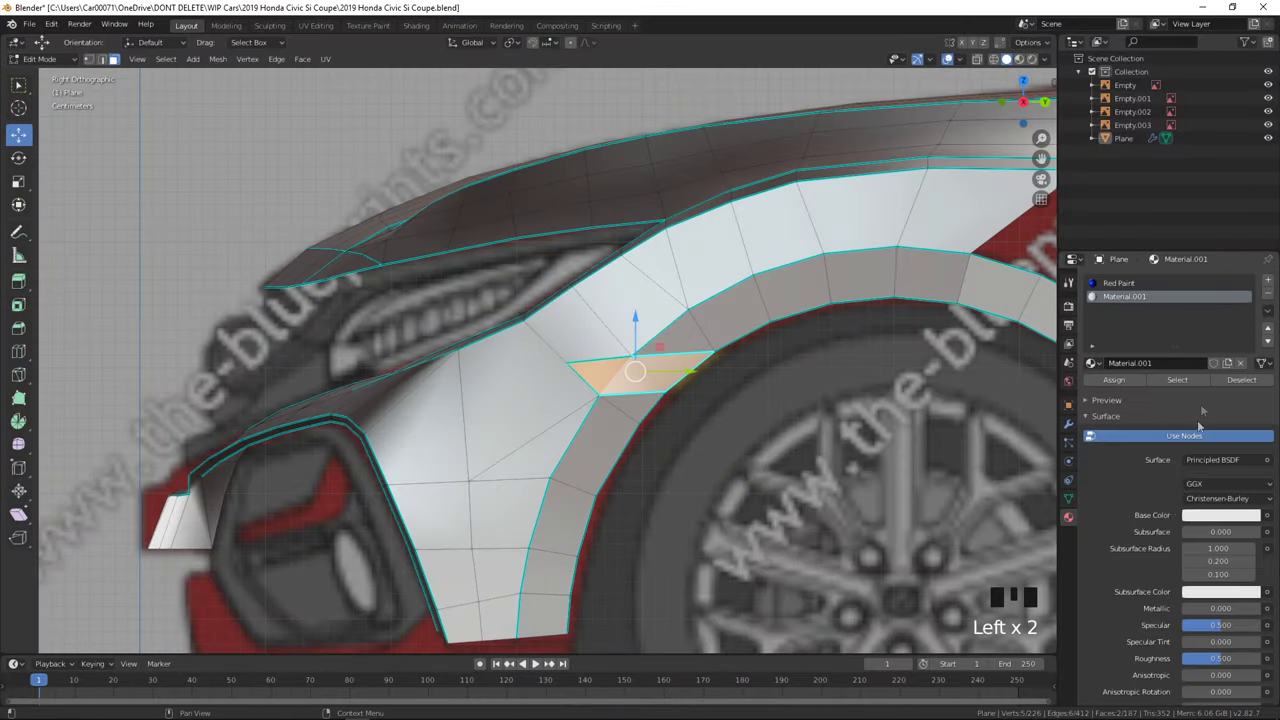
pyautogui.click(1212, 514)
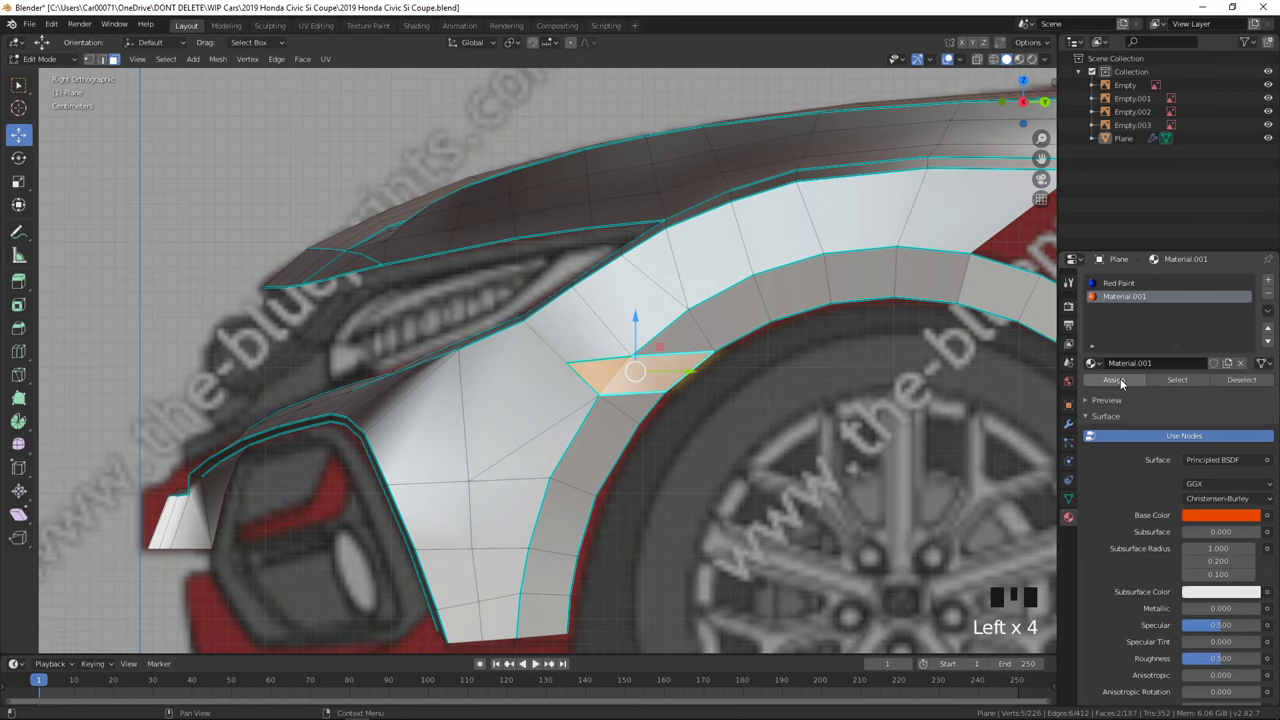
pyautogui.press('Tab')
# - Bevel the marker lamp's outline edges with an offset of 0.000433 m and two segments
pyautogui.moveTo(773, 422); pyautogui.dragTo(929, 496, button='middle')
pyautogui.scroll(-3, 929, 496)
pyautogui.press('KP_3')
pyautogui.press('Tab')
pyautogui.scroll(9, 929, 496)
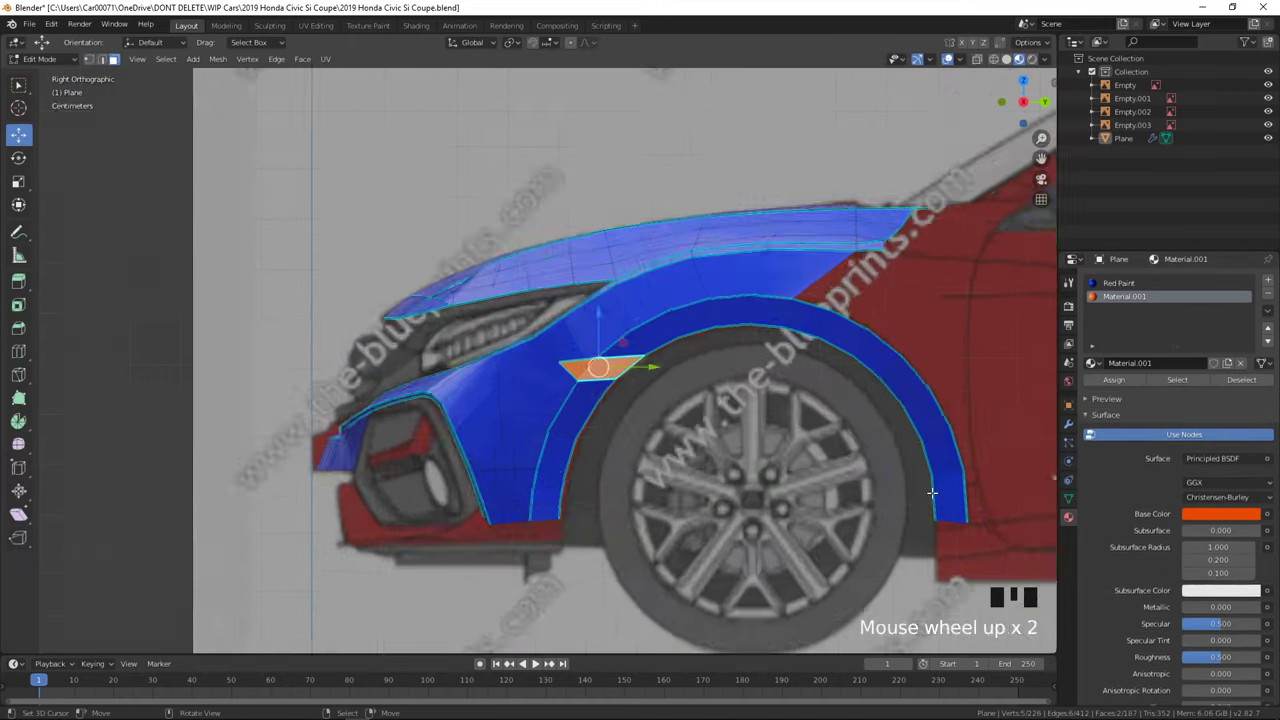
pyautogui.click(101, 58)
pyautogui.rightClick(806, 346)
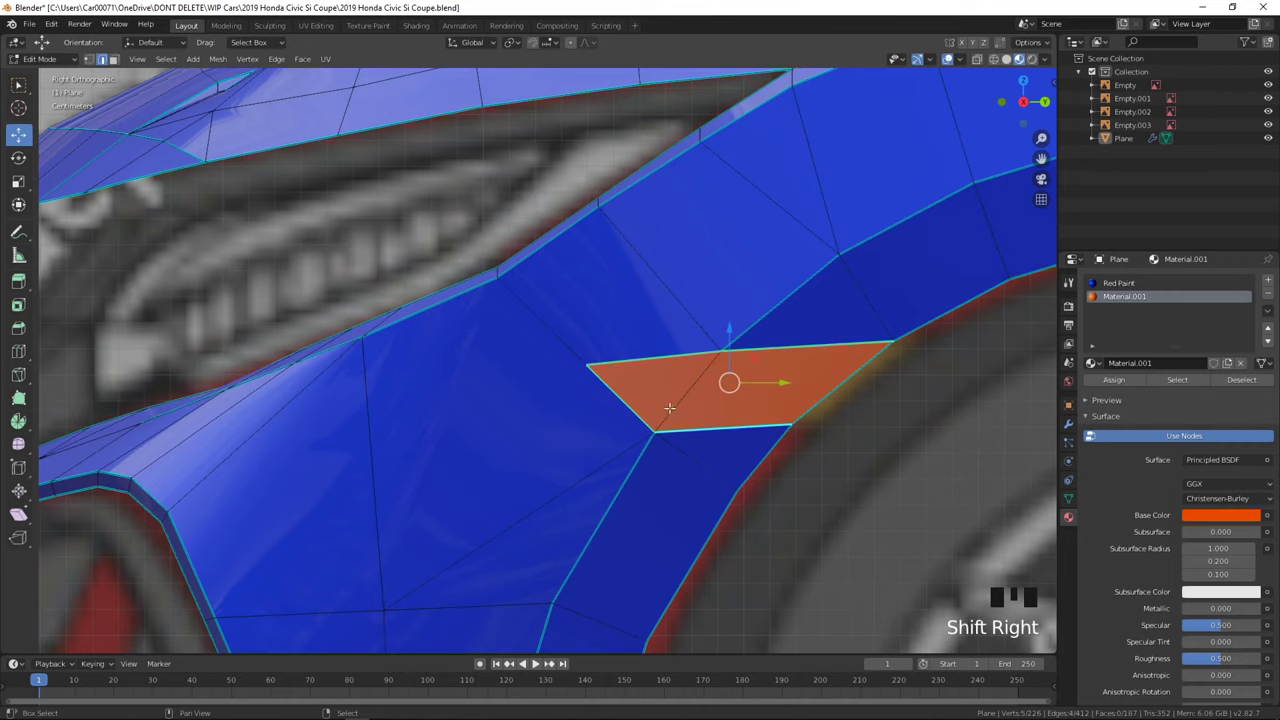
pyautogui.keyDown('shift'); pyautogui.moveTo(669, 408); pyautogui.dragTo(468, 396, button='middle'); pyautogui.keyUp('shift')
pyautogui.scroll(4, 658, 406)
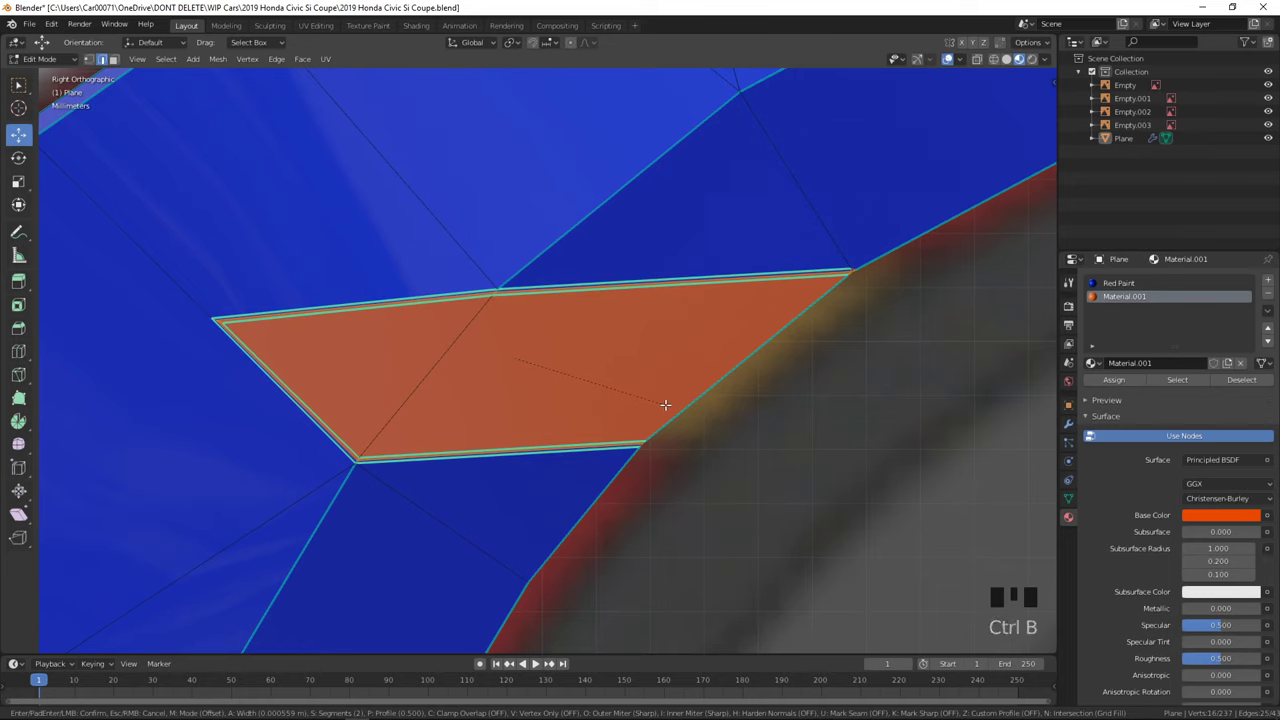
pyautogui.click(658, 405)
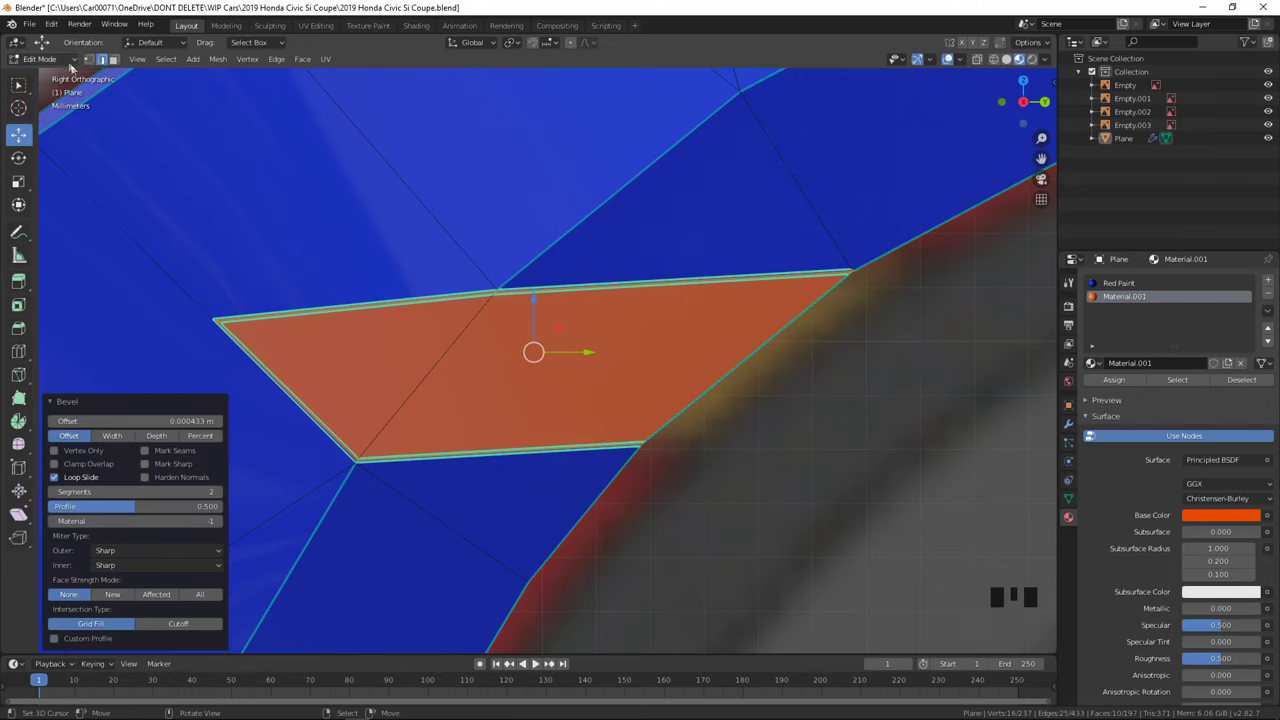
# - Select the middle edge loop of the marker lamp's bevel and mark it sharp
pyautogui.scroll(7, 382, 350)
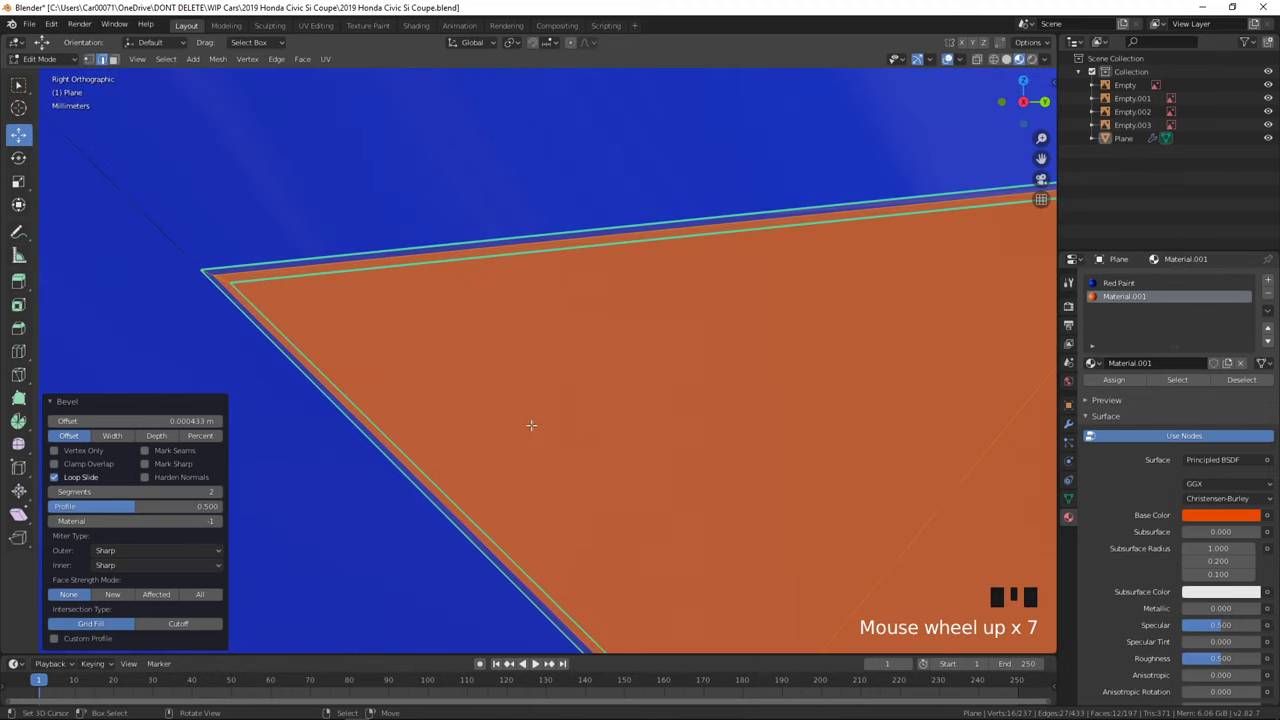
pyautogui.rightClick(276, 334)
pyautogui.rightClick(275, 336)
pyautogui.scroll(-4, 608, 406)
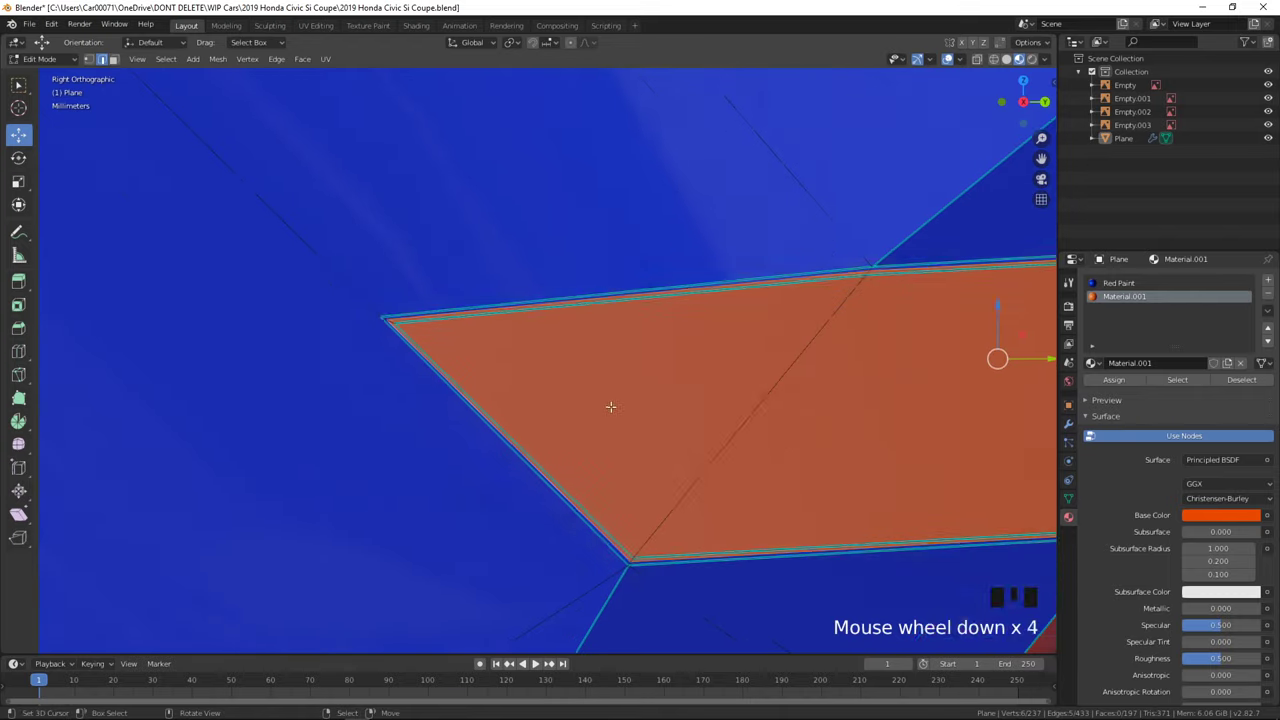
pyautogui.hotkey('ctrl', 'e')
pyautogui.click(452, 397)
# - Recess the bevel's middle loop by moving it -0.000309 m along X in the front view
pyautogui.press('KP_1')
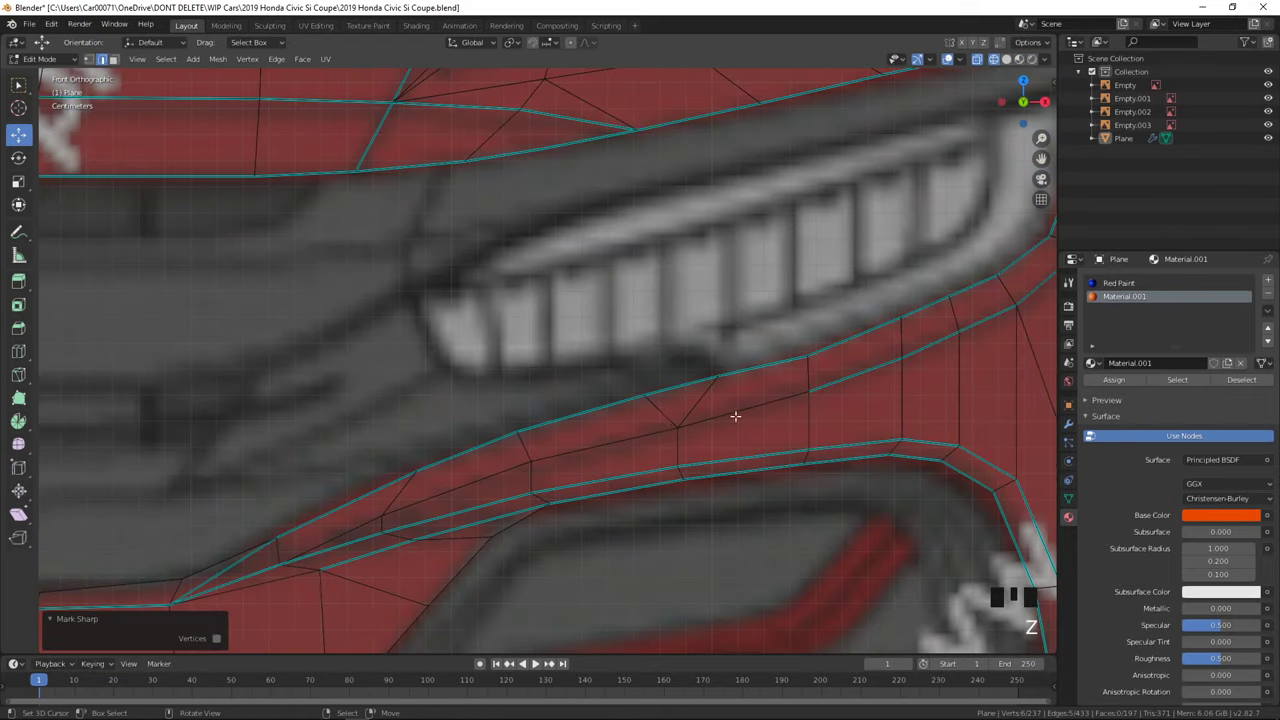
pyautogui.scroll(5, 645, 275)
pyautogui.press('Tab')
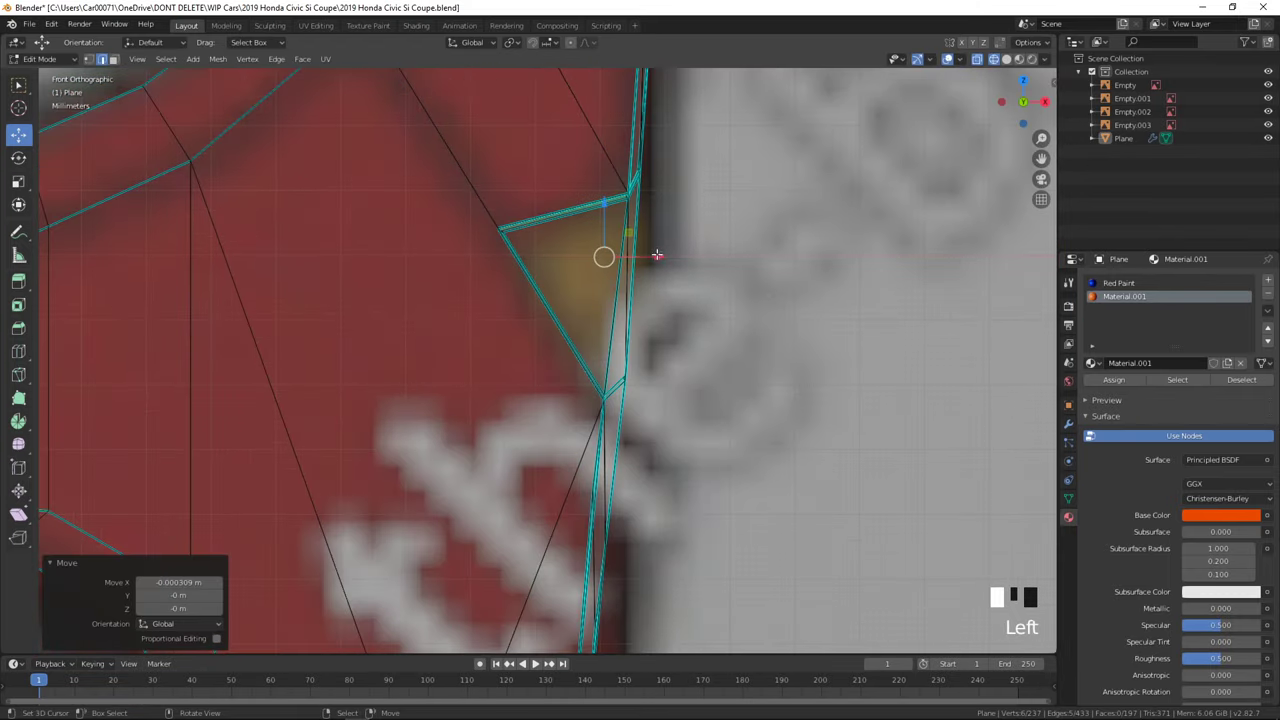
# - Examine the marker lamp's seam and shading where its upper edge meets the wheel opening
pyautogui.moveTo(660, 254); pyautogui.dragTo(584, 464, button='middle')
pyautogui.scroll(-2, 676, 395)
pyautogui.press('KP_3')
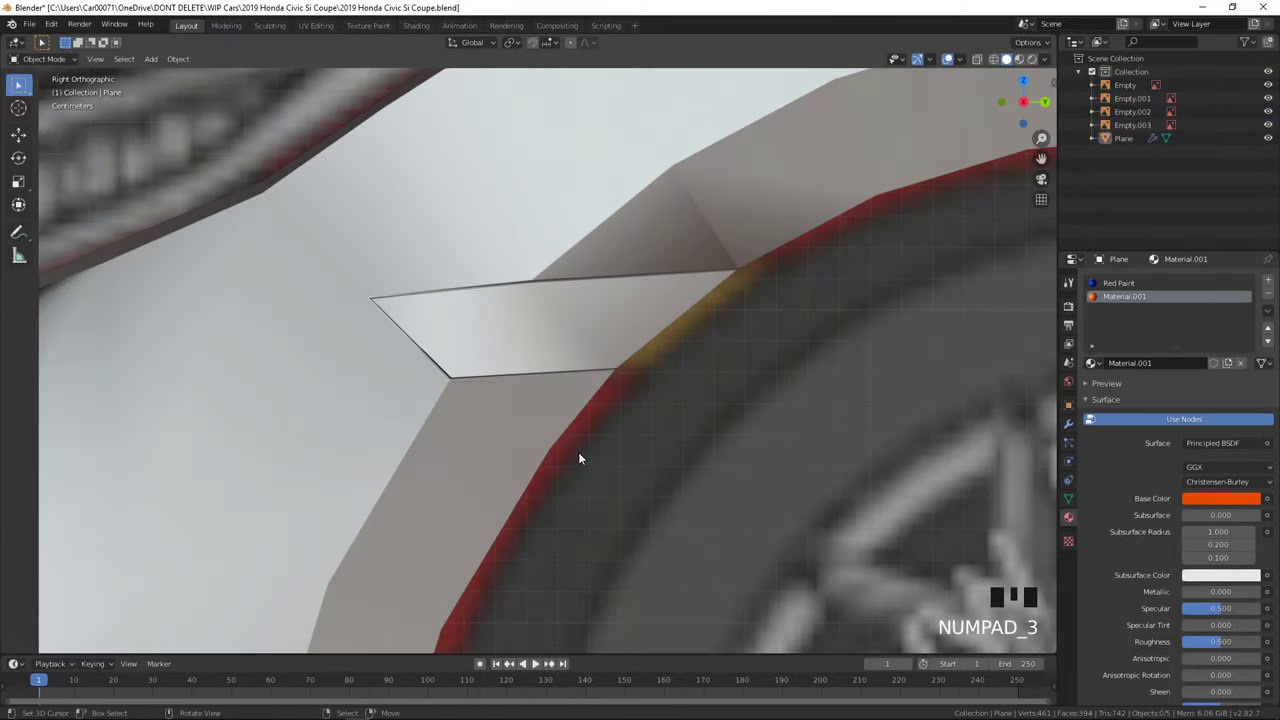
pyautogui.scroll(4, 716, 367)
pyautogui.keyDown('shift'); pyautogui.moveTo(716, 367); pyautogui.dragTo(766, 405, button='middle'); pyautogui.keyUp('shift')
pyautogui.scroll(3, 766, 405)
pyautogui.press('Tab')
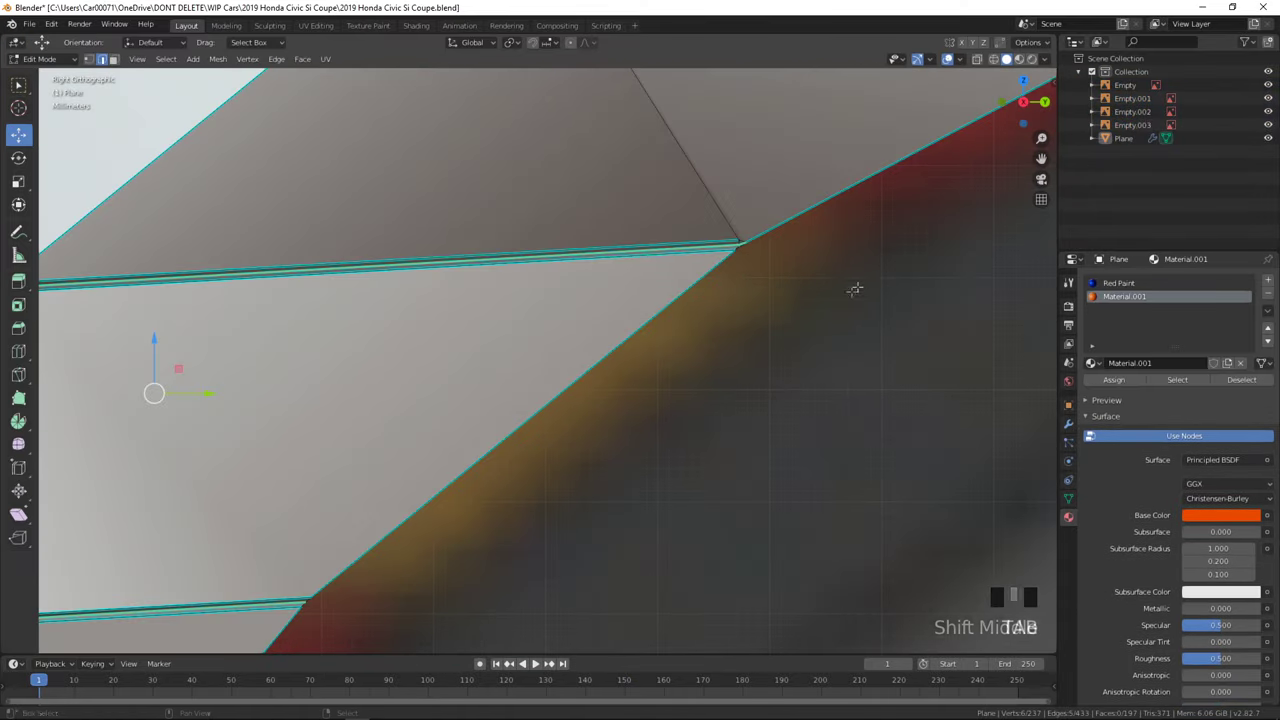
pyautogui.scroll(3, 737, 363)
pyautogui.press('Tab')
pyautogui.scroll(-6, 730, 362)
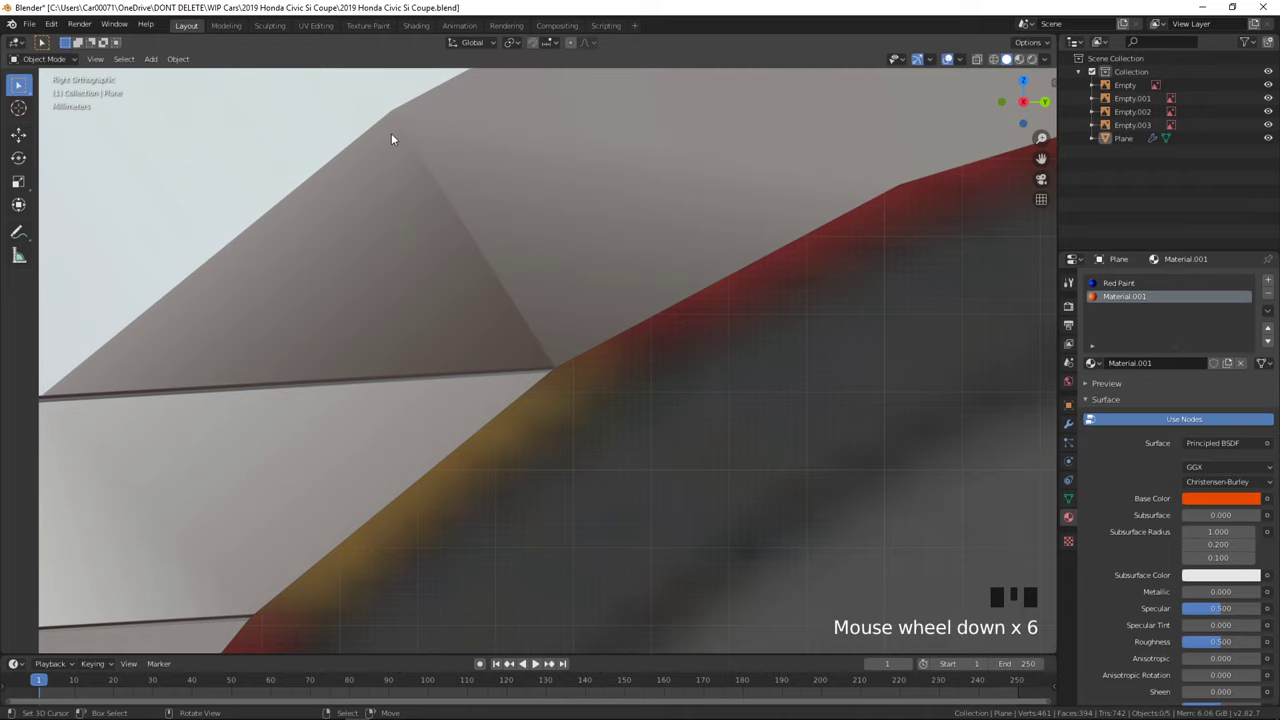
pyautogui.scroll(3, 562, 350)
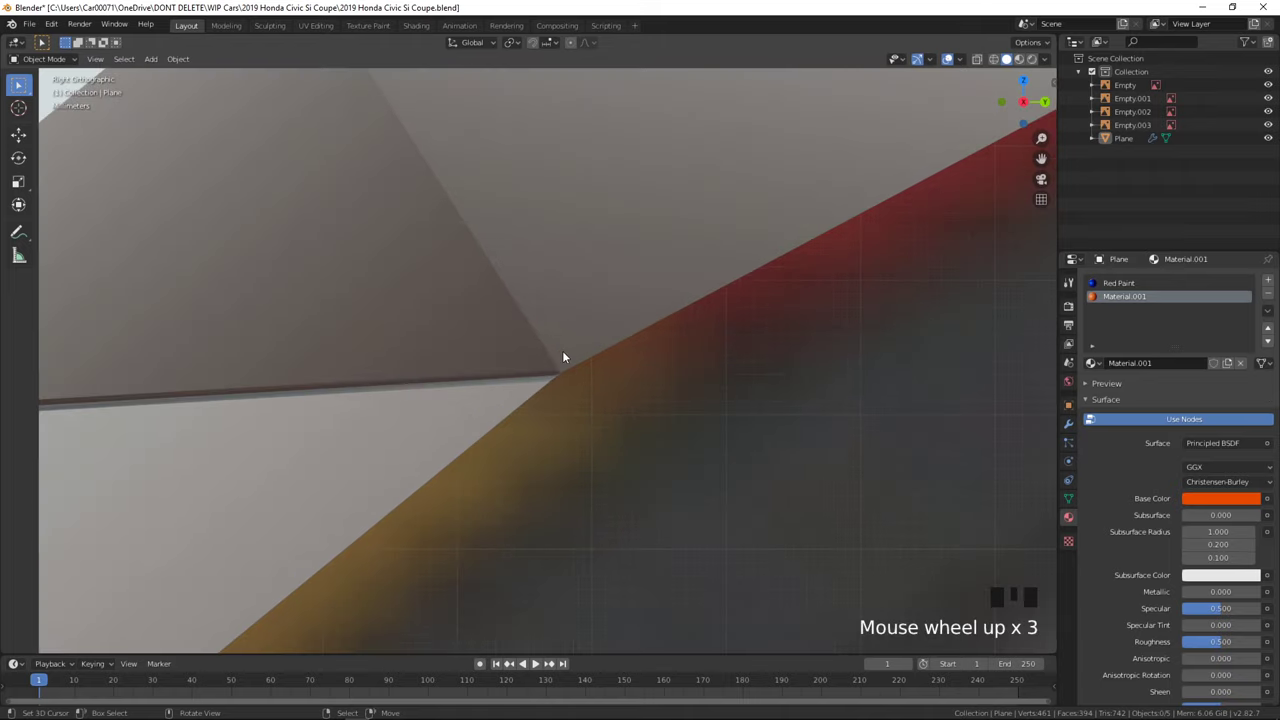
# - Mark the short wheel opening edge at the upper end of the marker lamp's seam as sharp
pyautogui.press('Tab')
pyautogui.scroll(7, 589, 369)
pyautogui.hotkey('ctrl', 'e')
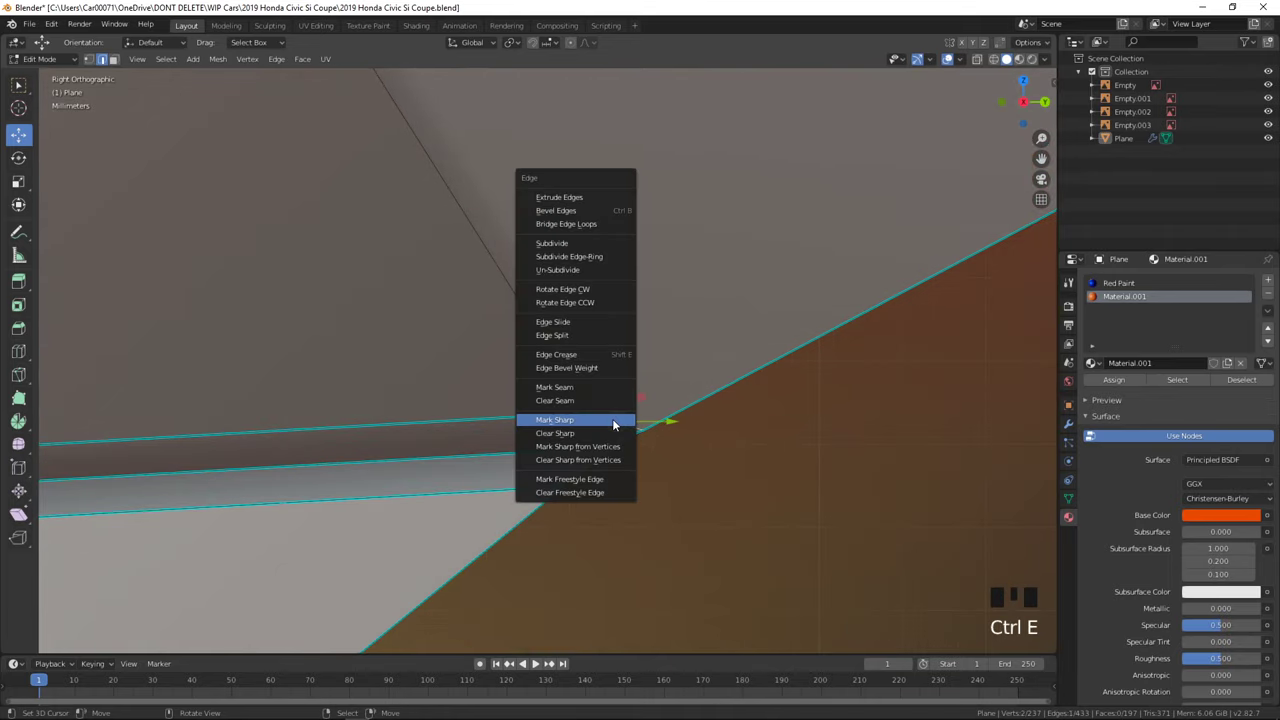
pyautogui.click(612, 420)
pyautogui.press('Tab')
# - Check the lower end of the marker lamp's seam and the lamp's shading, and save the model file
pyautogui.scroll(-7, 751, 485)
pyautogui.scroll(-6, 700, 486)
pyautogui.keyDown('shift'); pyautogui.moveTo(438, 486); pyautogui.dragTo(758, 258, button='middle'); pyautogui.keyUp('shift')
pyautogui.scroll(6, 615, 449)
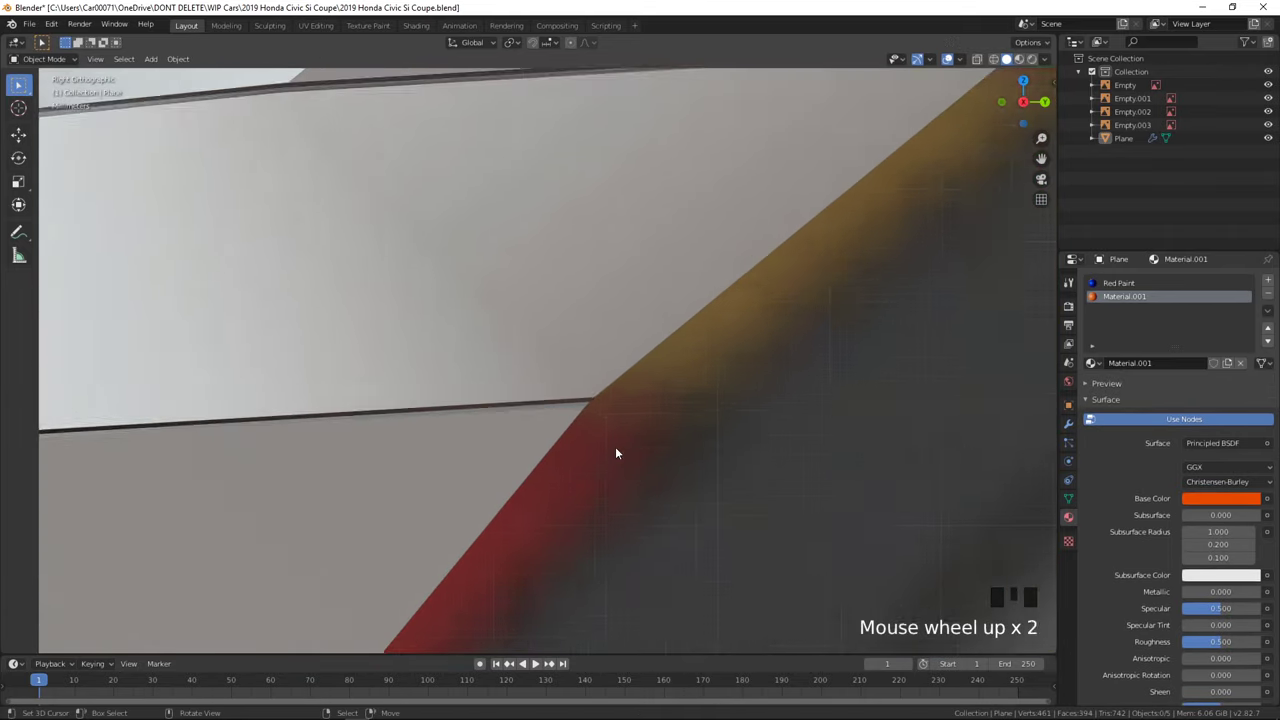
pyautogui.press('Tab')
pyautogui.press('Tab')
pyautogui.scroll(-8, 636, 450)
pyautogui.press('a')
pyautogui.press('a')
pyautogui.moveTo(637, 448); pyautogui.dragTo(737, 481, button='middle')
pyautogui.scroll(1, 712, 464)
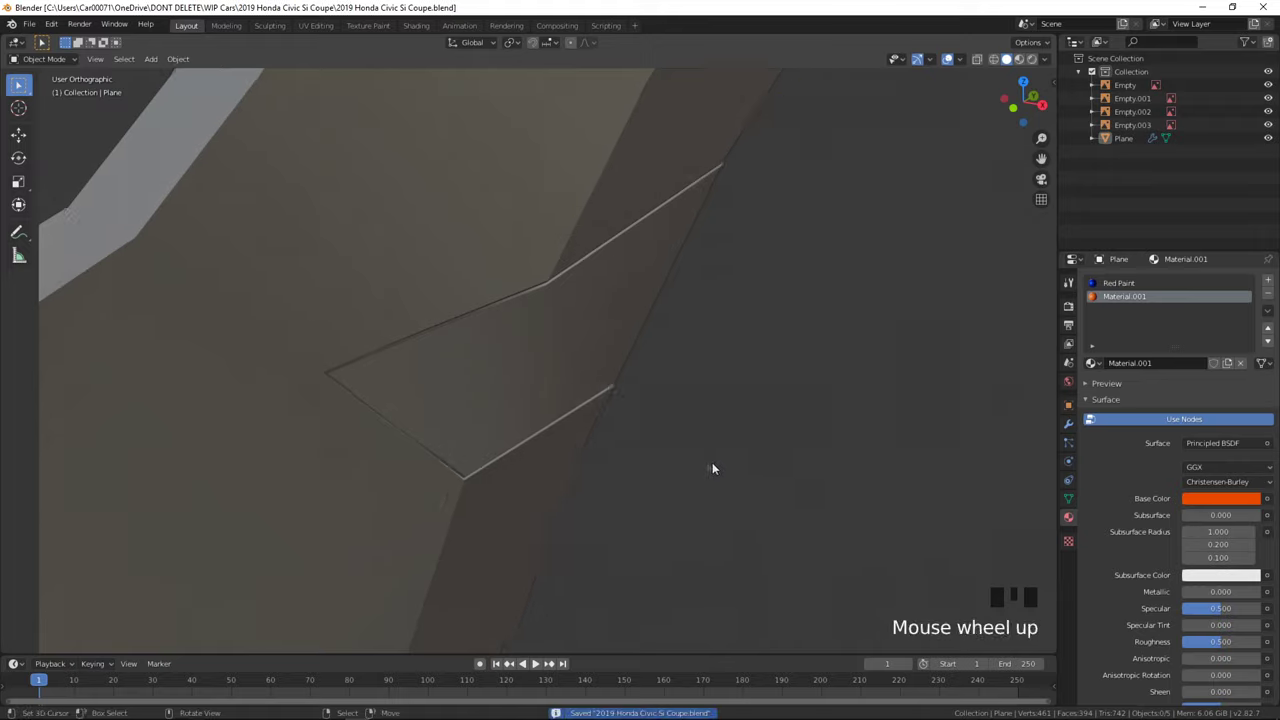
pyautogui.hotkey('ctrl', 's')
# - Mark the wheel opening edges at the lower end of the marker lamp's seam as sharp
pyautogui.press('Tab')
pyautogui.press('KP_3')
pyautogui.scroll(7, 640, 445)
pyautogui.hotkey('ctrl', 'e')
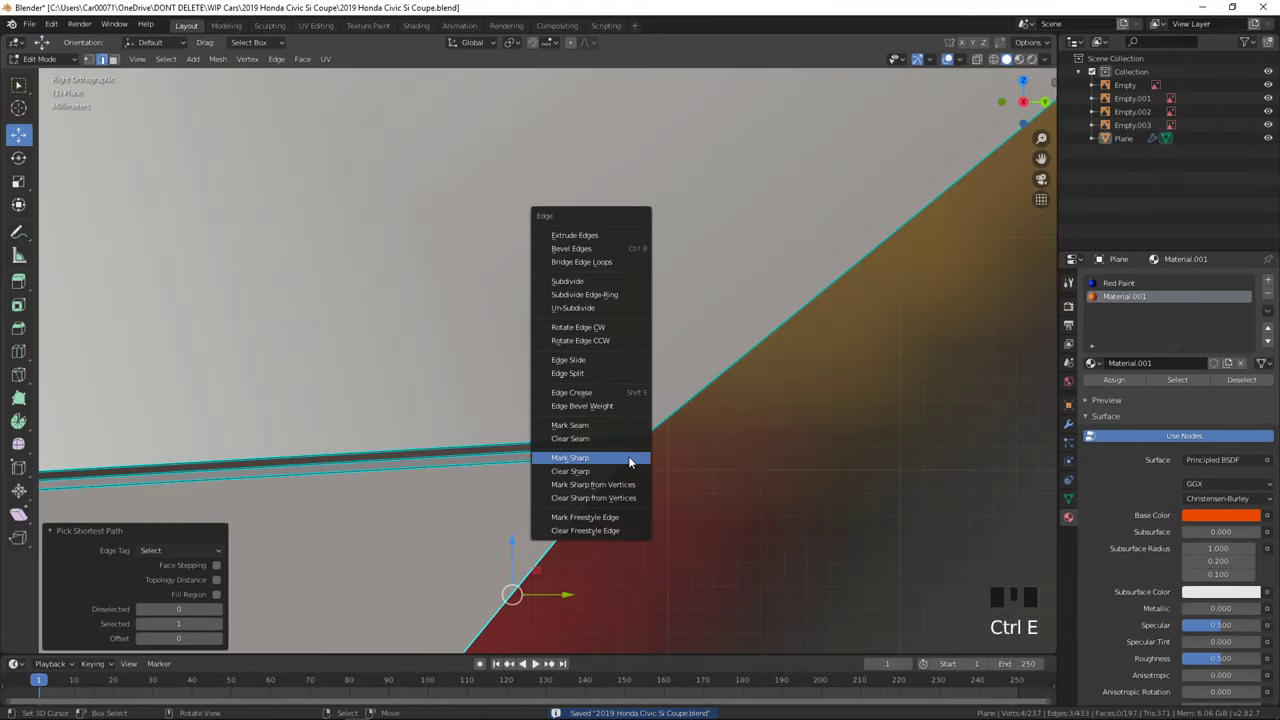
pyautogui.click(628, 456)
pyautogui.scroll(-4, 628, 456)
pyautogui.keyDown('shift'); pyautogui.moveTo(529, 471); pyautogui.dragTo(600, 414, button='middle'); pyautogui.keyUp('shift')
pyautogui.scroll(6, 487, 424)
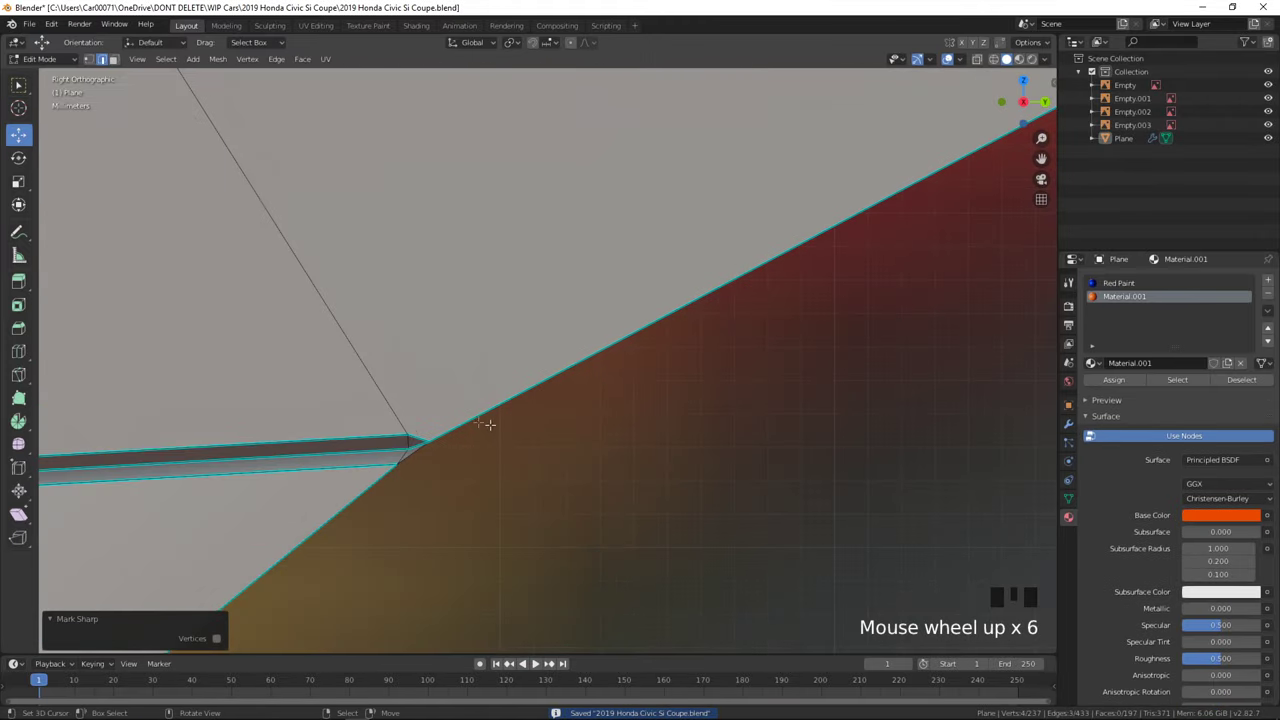
# - Mark the remaining short edge where the marker lamp's seam meets the wheel opening as sharp
pyautogui.keyDown('ctrl'); pyautogui.rightClick(420, 452); pyautogui.keyUp('ctrl')
pyautogui.hotkey('ctrl', 'e')
pyautogui.rightClick(425, 451)
pyautogui.click(575, 437)
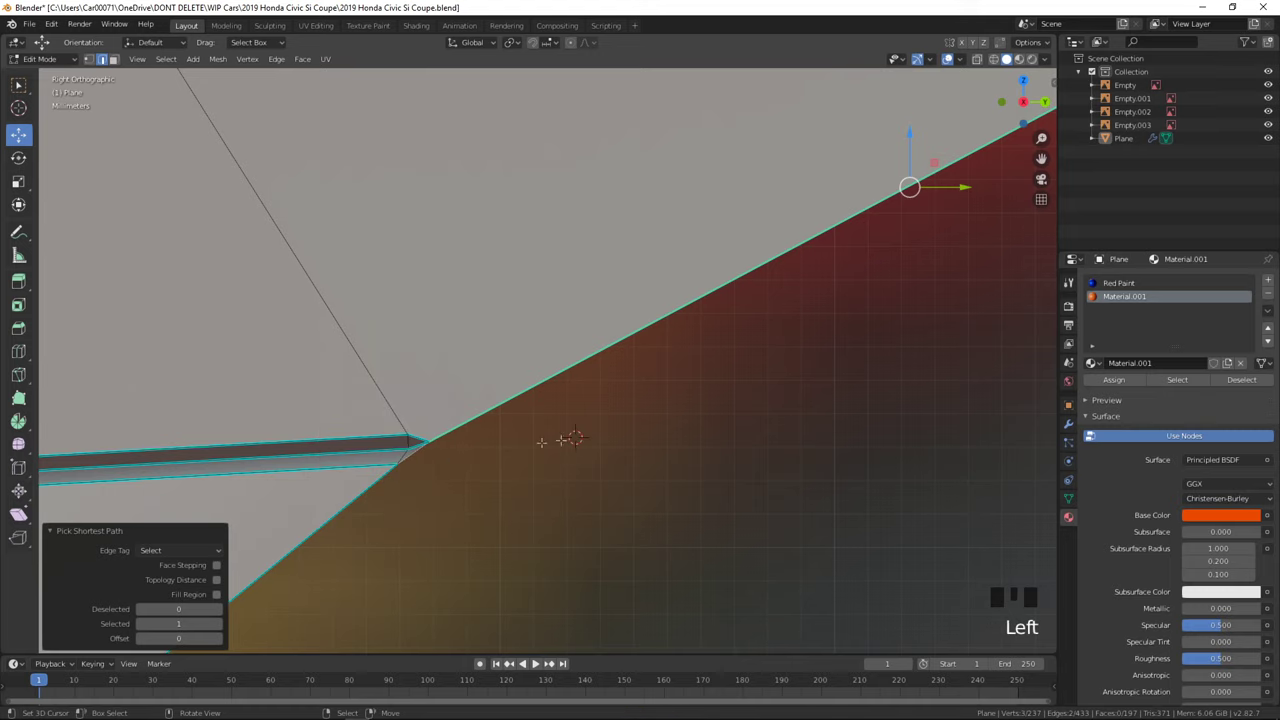
pyautogui.rightClick(422, 443)
pyautogui.rightClick(414, 446)
pyautogui.hotkey('ctrl', 'e')
pyautogui.click(414, 446)
# - Check the marker lamp and fender shading in material preview and save the model file
pyautogui.press('Tab')
pyautogui.scroll(-7, 592, 474)
pyautogui.press('a')
pyautogui.moveTo(592, 475)
pyautogui.mouseDown(button='middle')
pyautogui.moveTo(717, 475)
pyautogui.moveTo(743, 514)
pyautogui.mouseUp(button='middle')
pyautogui.press('z')
pyautogui.click(746, 626)
pyautogui.moveTo(766, 566)
pyautogui.keyDown('shift'); pyautogui.mouseDown(button='middle')
pyautogui.moveTo(656, 507)
pyautogui.moveTo(706, 491)
pyautogui.moveTo(600, 506)
pyautogui.moveTo(614, 518)
pyautogui.moveTo(431, 480)
pyautogui.mouseUp(button='middle'); pyautogui.keyUp('shift')
pyautogui.hotkey('ctrl', 's')
# - Examine the marker lamp's seam against the front blueprint and in solid shading from several angles
pyautogui.press('KP_1')
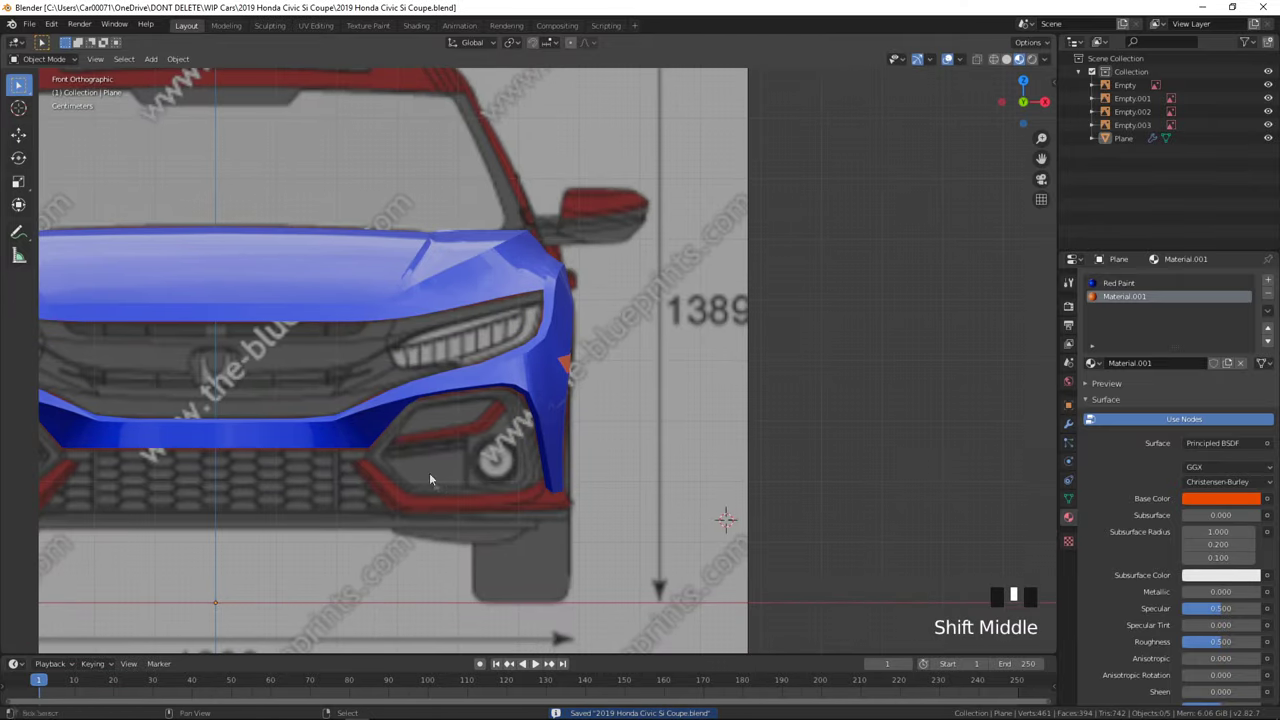
pyautogui.scroll(7, 431, 480)
pyautogui.scroll(-1, 431, 480)
pyautogui.press('Tab')
pyautogui.press('z')
pyautogui.click(722, 418)
pyautogui.scroll(3, 722, 418)
pyautogui.press('z')
pyautogui.click(820, 440)
pyautogui.press('Tab')
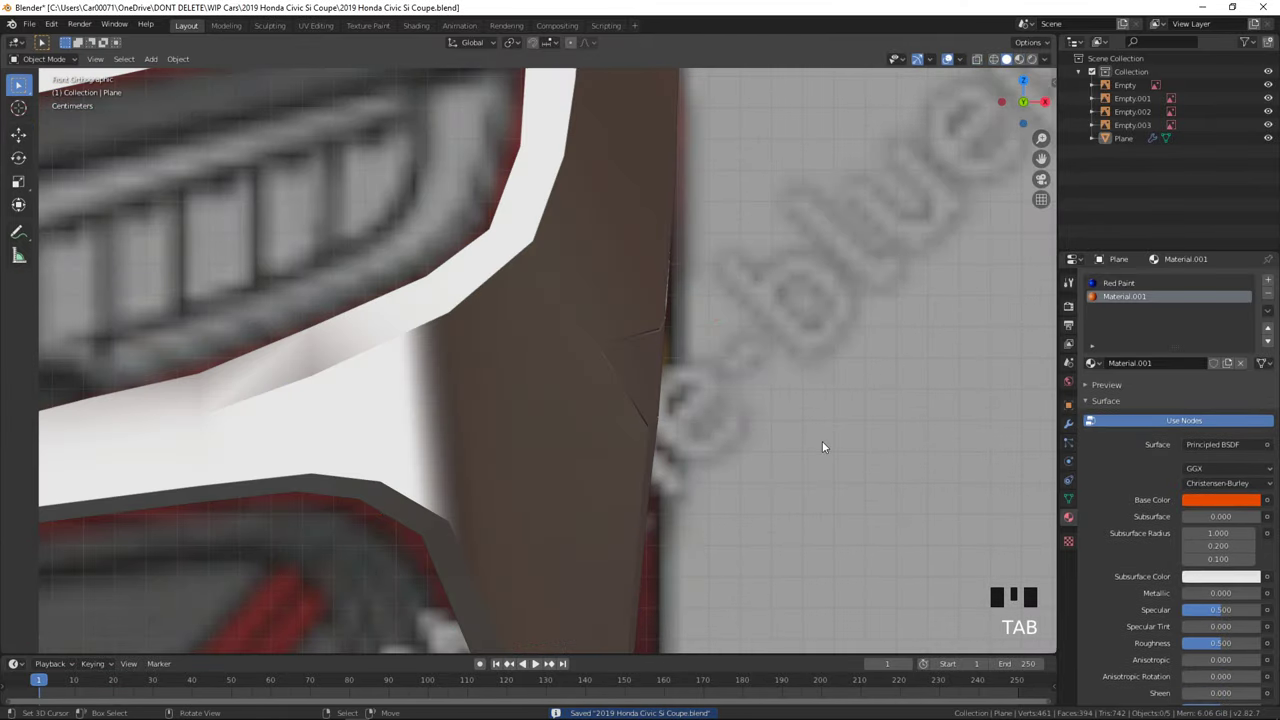
pyautogui.moveTo(823, 446); pyautogui.dragTo(772, 468, button='middle')
pyautogui.press('Tab')
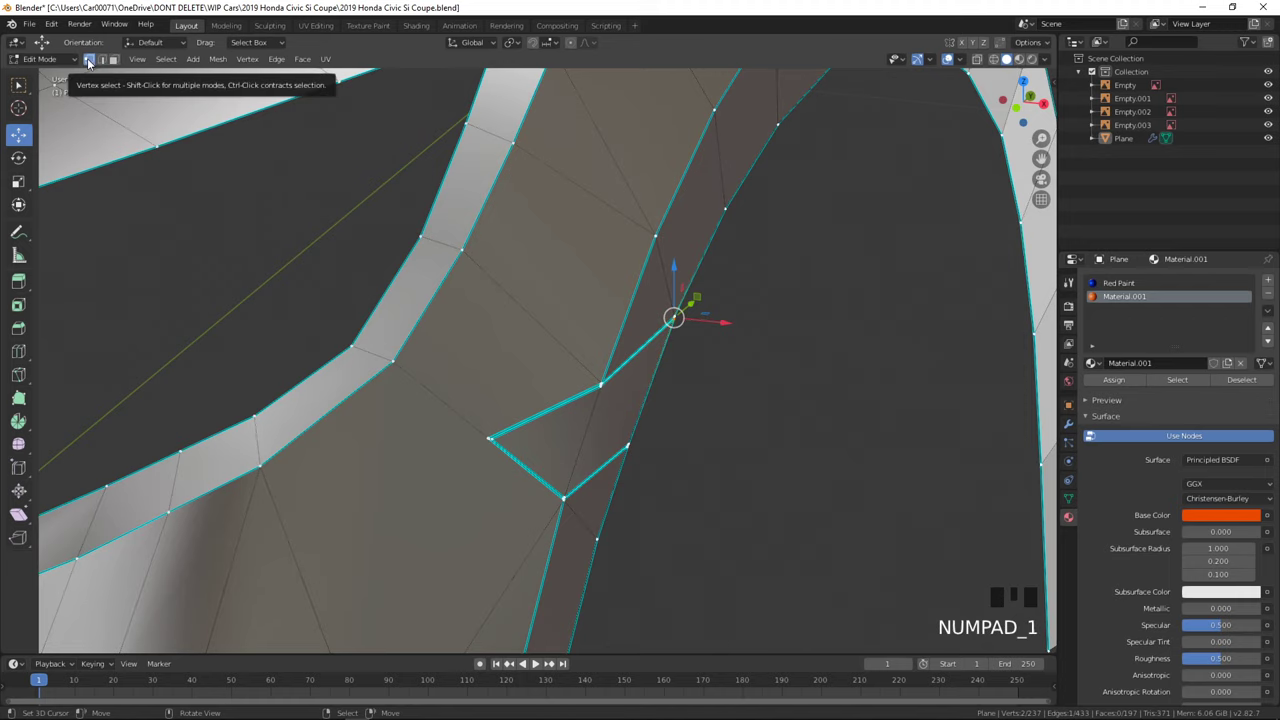
pyautogui.press('KP_1')
pyautogui.press('Tab')
pyautogui.moveTo(677, 352); pyautogui.dragTo(826, 438, button='middle')
pyautogui.scroll(-5, 826, 438)
pyautogui.press('Tab')
pyautogui.press('Tab')
pyautogui.scroll(-3, 792, 454)
pyautogui.press('a')
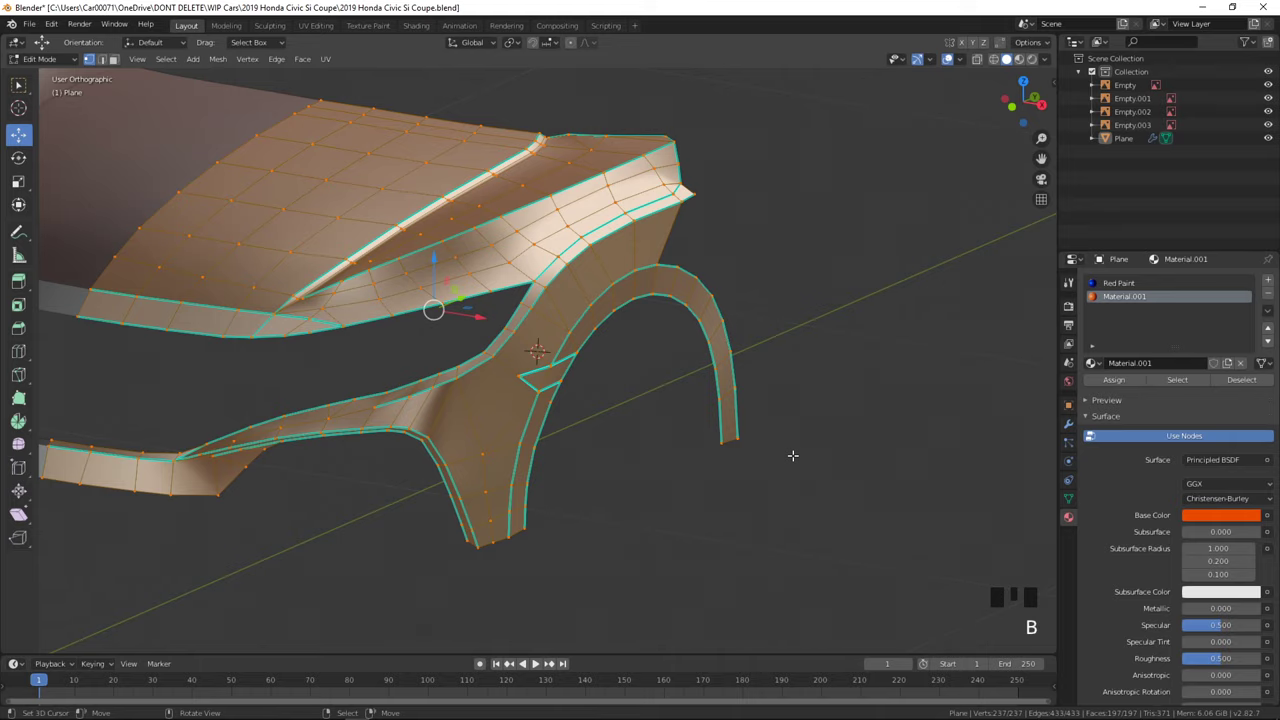
# - Review the hood, fenders and bumper together in material preview and save the model file
pyautogui.press('Tab')
pyautogui.press('a')
pyautogui.press('a')
pyautogui.press('a')
pyautogui.moveTo(817, 417)
pyautogui.mouseDown(button='middle')
pyautogui.moveTo(723, 420)
pyautogui.moveTo(735, 450)
pyautogui.mouseUp(button='middle')
pyautogui.press('z')
pyautogui.click(692, 558)
pyautogui.scroll(4, 691, 560)
pyautogui.scroll(-2, 653, 543)
pyautogui.moveTo(652, 542); pyautogui.dragTo(694, 543, button='middle')
pyautogui.keyDown('shift'); pyautogui.moveTo(694, 543); pyautogui.dragTo(844, 549, button='middle'); pyautogui.keyUp('shift')
pyautogui.scroll(-3, 791, 546)
pyautogui.scroll(-1, 844, 549)
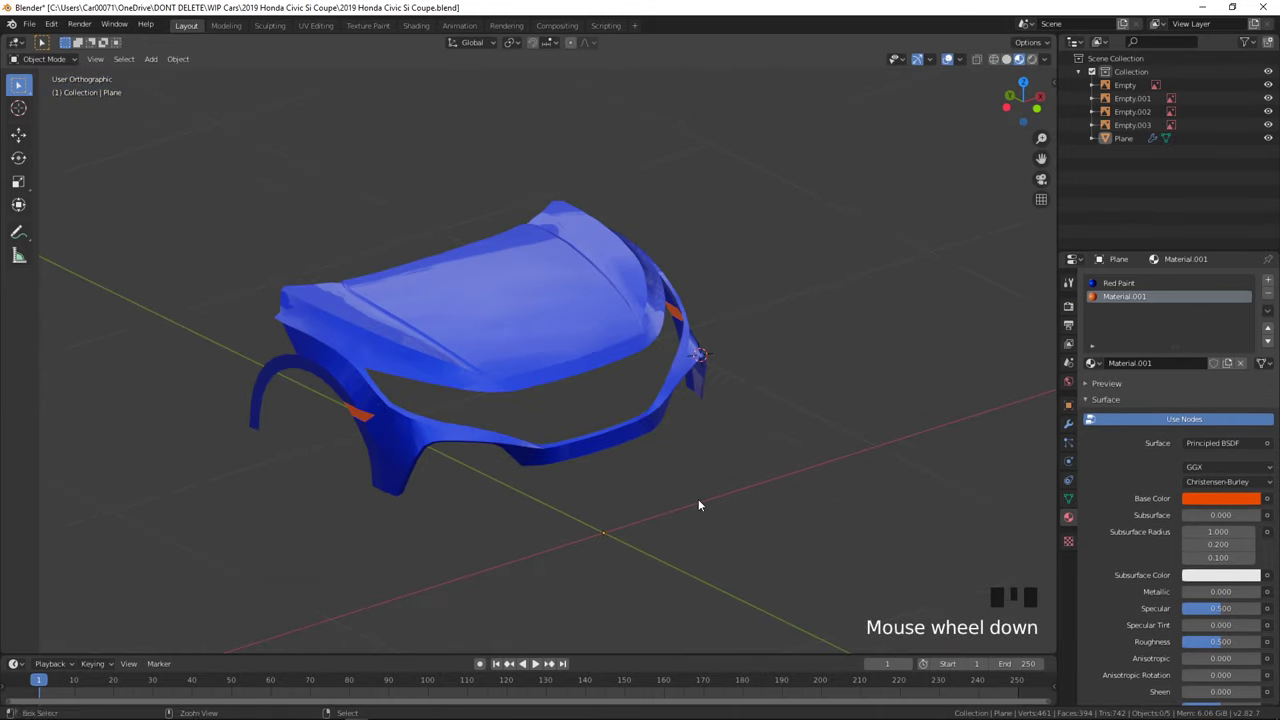
pyautogui.hotkey('ctrl', 's')
# - Examine the front bumper's lower strip and crease in the front, side and top views against the blueprints
pyautogui.press('KP_1')
pyautogui.moveTo(698, 505); pyautogui.dragTo(680, 378, button='middle')
pyautogui.press('KP_3')
pyautogui.press('Tab')
pyautogui.scroll(7, 600, 377)
pyautogui.press('Tab')
pyautogui.press('Tab')
pyautogui.press('Tab')
pyautogui.press('Tab')
pyautogui.moveTo(500, 326); pyautogui.dragTo(540, 296, button='middle')
pyautogui.press('KP_7')
pyautogui.keyDown('shift'); pyautogui.moveTo(791, 334); pyautogui.dragTo(403, 283, button='middle'); pyautogui.keyUp('shift')
pyautogui.press('z')
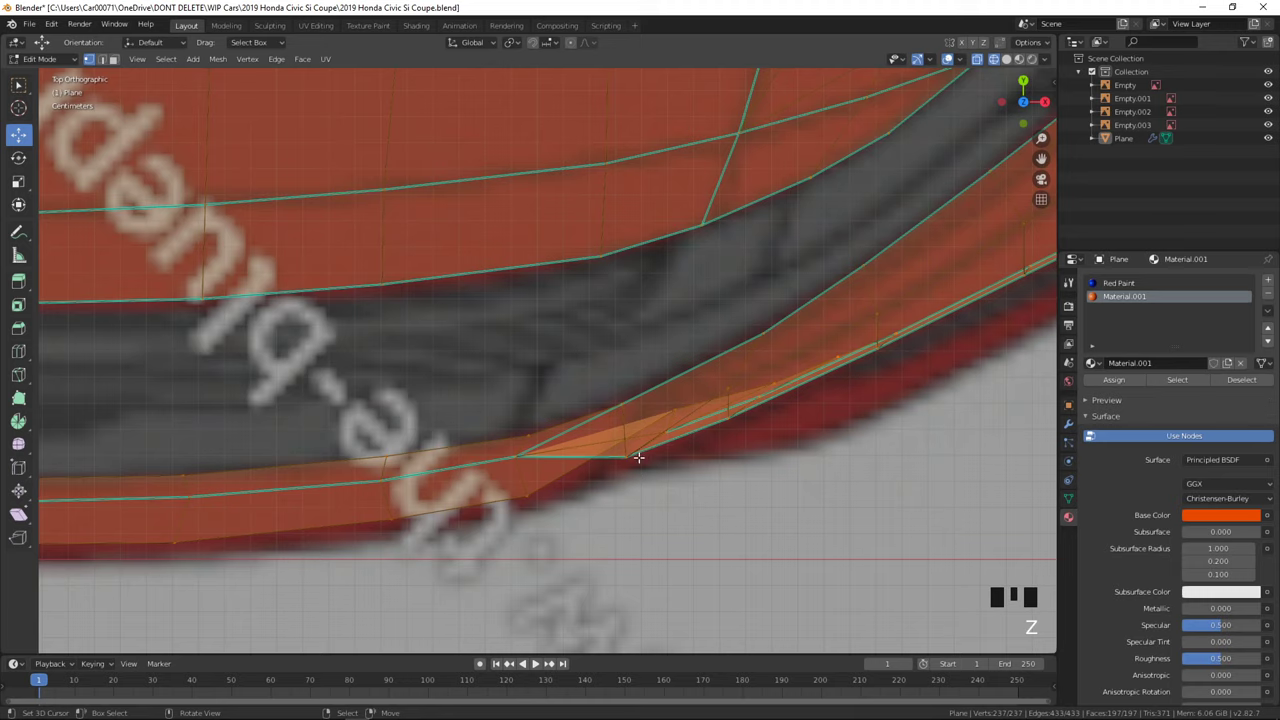
# - Move the two vertices on the lower bumper strip's slanted outer edge forward in side view
pyautogui.rightClick(673, 414)
pyautogui.press('KP_3')
pyautogui.press('z')
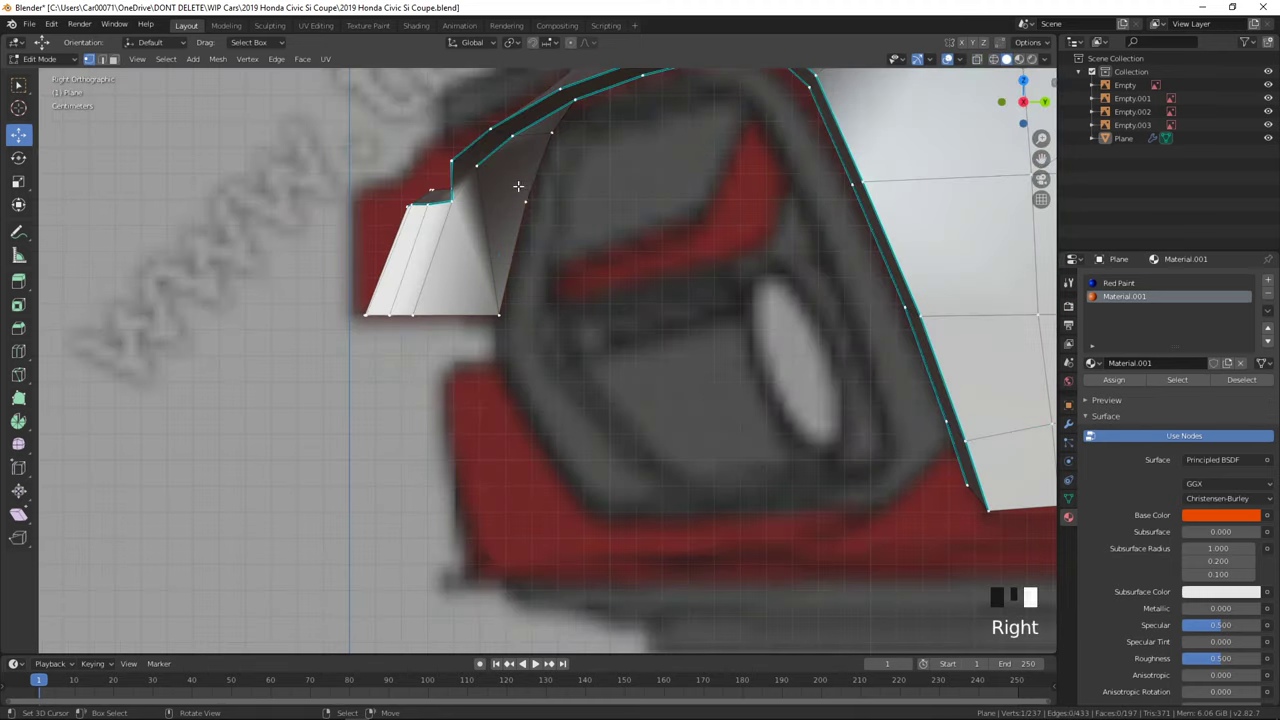
pyautogui.moveTo(574, 202); pyautogui.dragTo(554, 201)
pyautogui.rightClick(555, 136)
pyautogui.moveTo(597, 133); pyautogui.dragTo(557, 135)
# - Compare the bumper's shape with the front three-quarter photo in the browser, and return to Blender
pyautogui.press('Tab')
pyautogui.moveTo(592, 206); pyautogui.dragTo(828, 258, button='middle')
pyautogui.hotkey('alt', 'Tab')
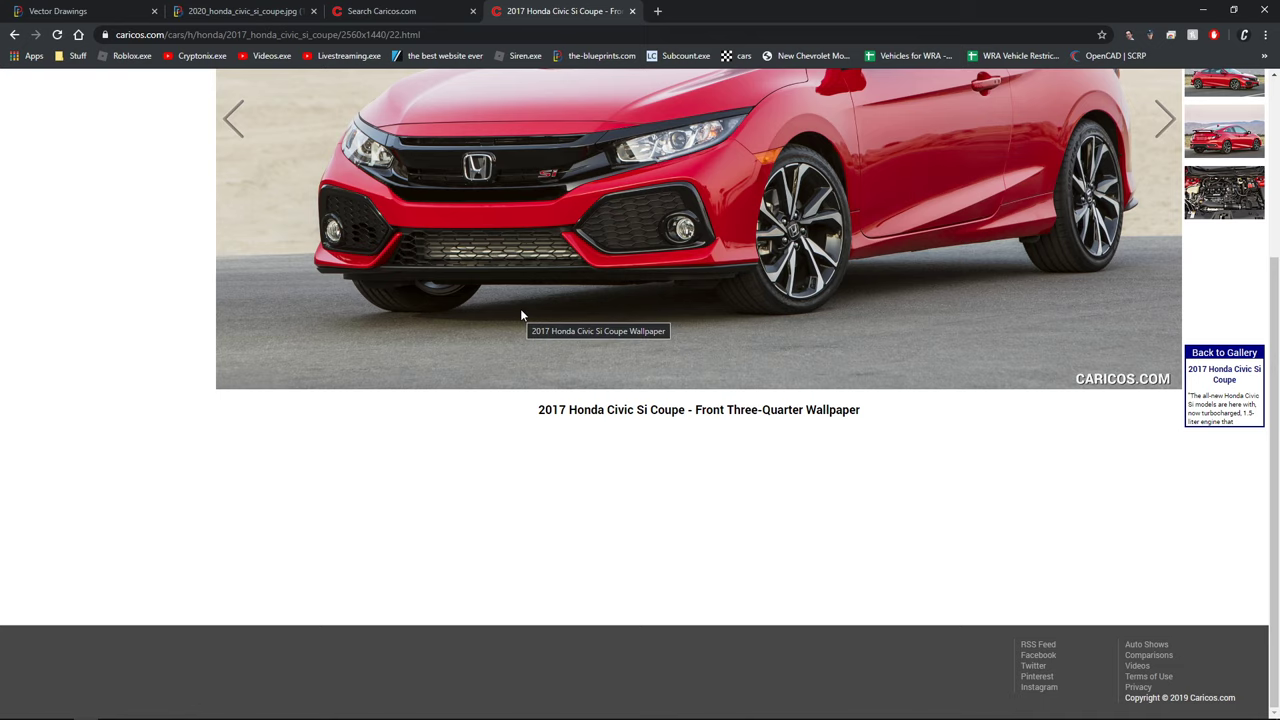
pyautogui.hotkey('alt', 'Tab')
# - Adjust the vertex pair at the inner end of the bumper's crease along Y in top view
pyautogui.press('KP_7')
pyautogui.press('Tab')
pyautogui.keyDown('shift'); pyautogui.moveTo(929, 371); pyautogui.dragTo(686, 394, button='middle'); pyautogui.keyUp('shift')
pyautogui.press('Tab')
pyautogui.press('z')
pyautogui.moveTo(357, 465)
pyautogui.mouseDown(button='middle')
pyautogui.moveTo(426, 429)
pyautogui.moveTo(387, 273)
pyautogui.mouseUp(button='middle')
pyautogui.press('KP_7')
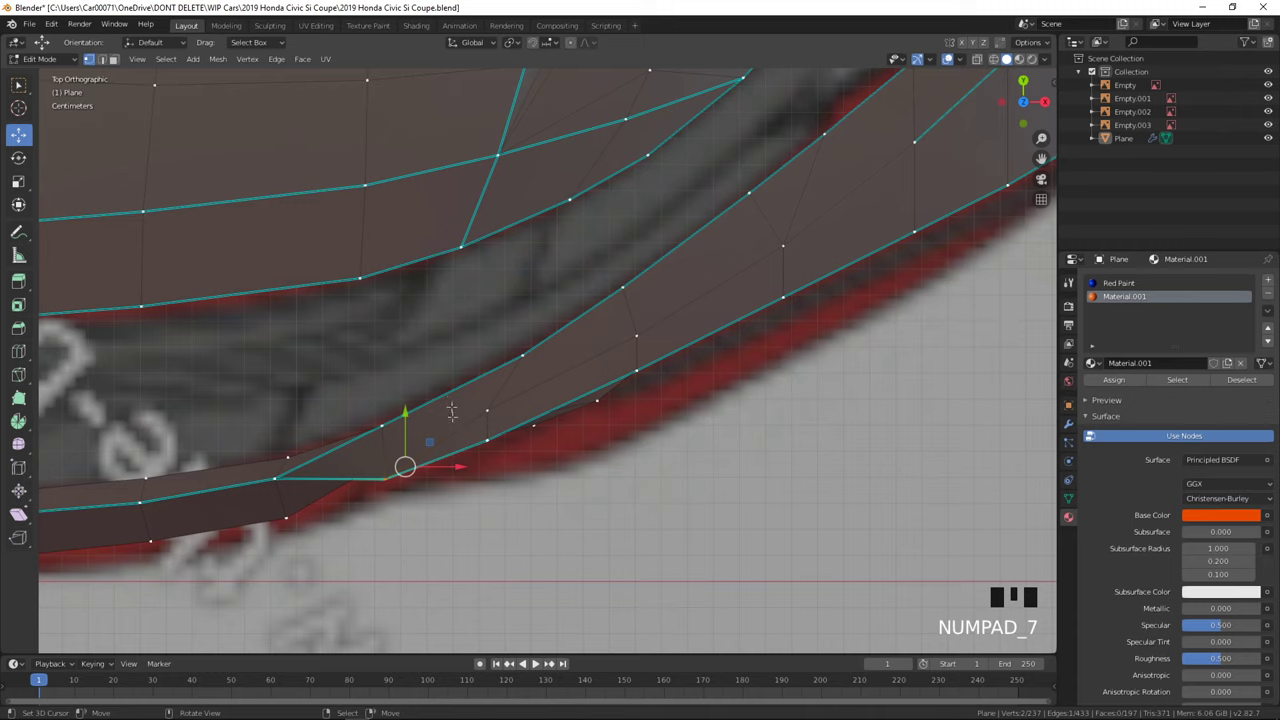
pyautogui.moveTo(412, 403); pyautogui.dragTo(412, 403)
# - Move the next pair of bumper crease vertices outward along the crease back by 0.00793 m in Y
pyautogui.moveTo(412, 403); pyautogui.dragTo(494, 334, button='middle')
pyautogui.rightClick(480, 250)
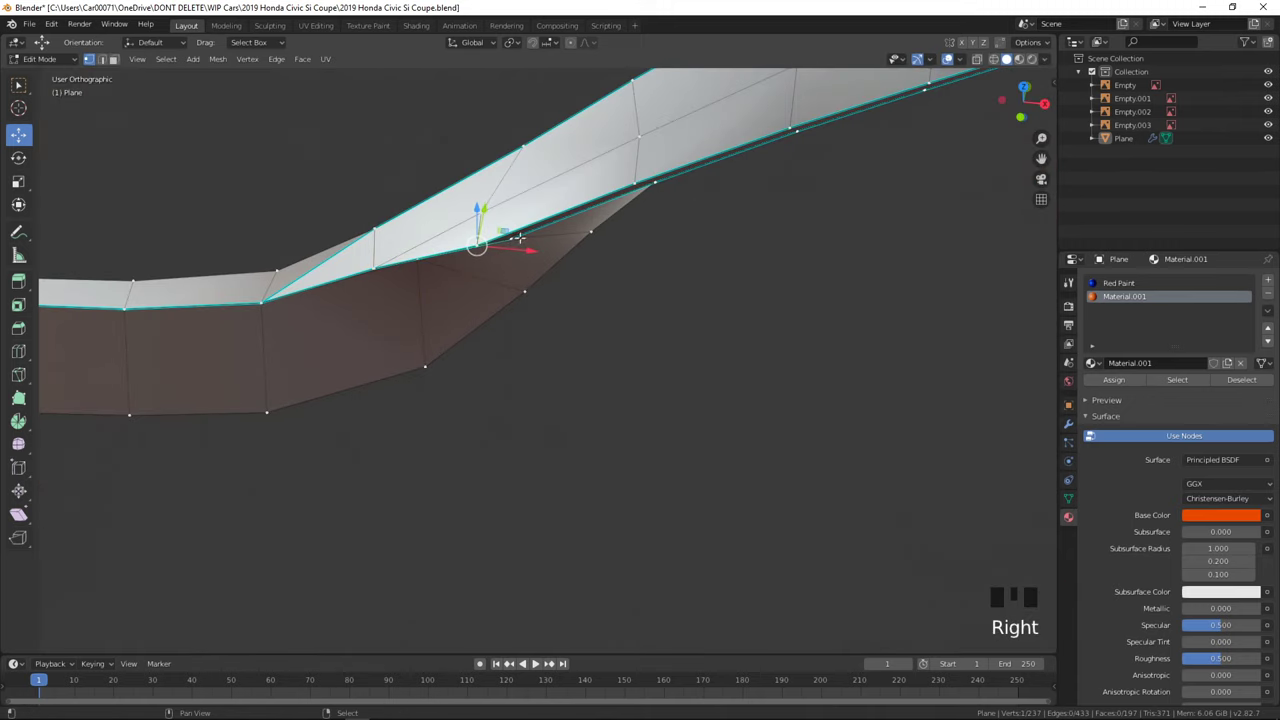
pyautogui.keyDown('shift'); pyautogui.rightClick(520, 240); pyautogui.keyUp('shift')
pyautogui.press('KP_7')
pyautogui.press('z')
pyautogui.moveTo(507, 390); pyautogui.dragTo(516, 370)
pyautogui.press('z')
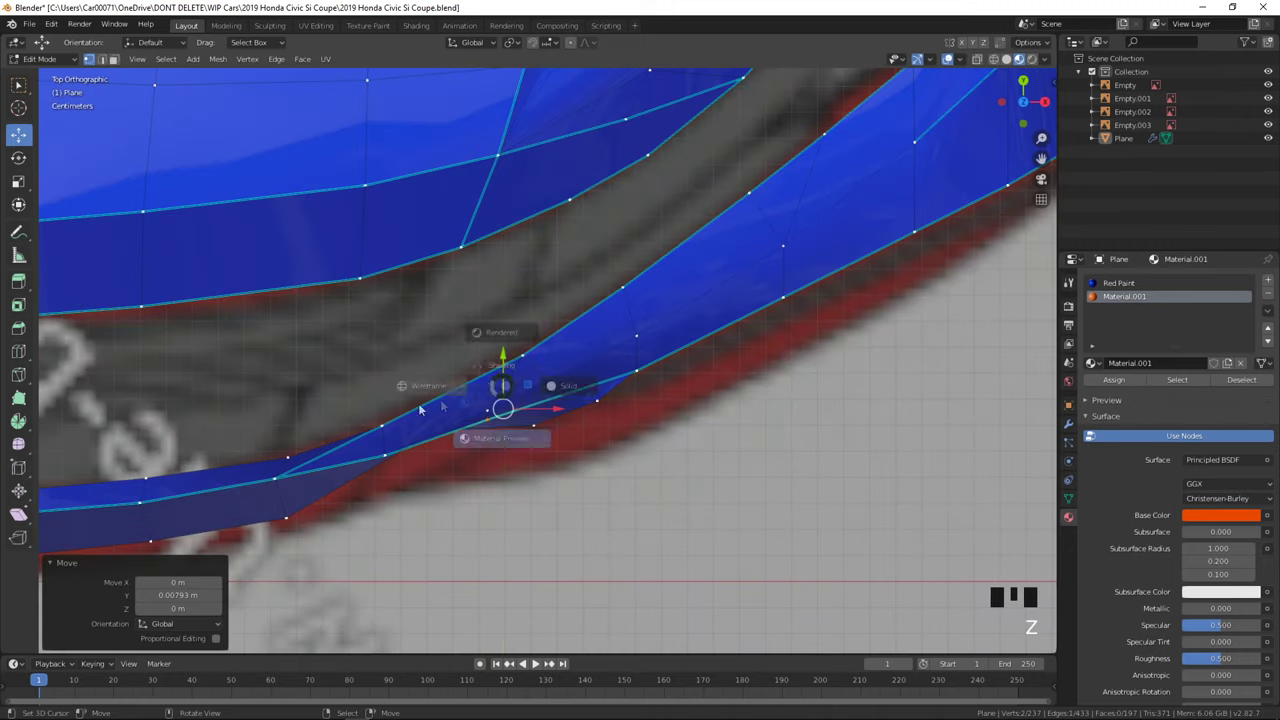
# - Shift the third pair of crease vertices and the adjacent vertices of the bumper's upper surface along Y in top view
pyautogui.moveTo(677, 389); pyautogui.dragTo(629, 225, button='middle')
pyautogui.keyDown('shift'); pyautogui.rightClick(643, 202); pyautogui.keyUp('shift')
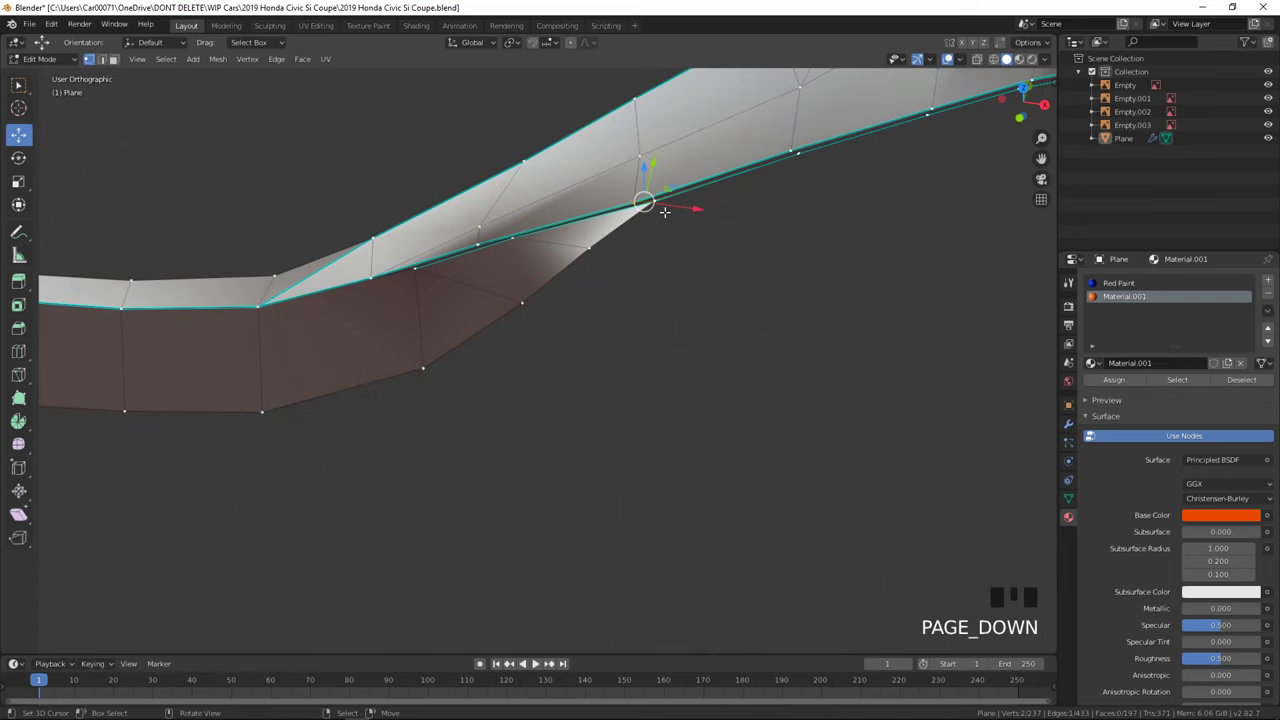
pyautogui.press('KP_7')
pyautogui.press('z')
pyautogui.press('z')
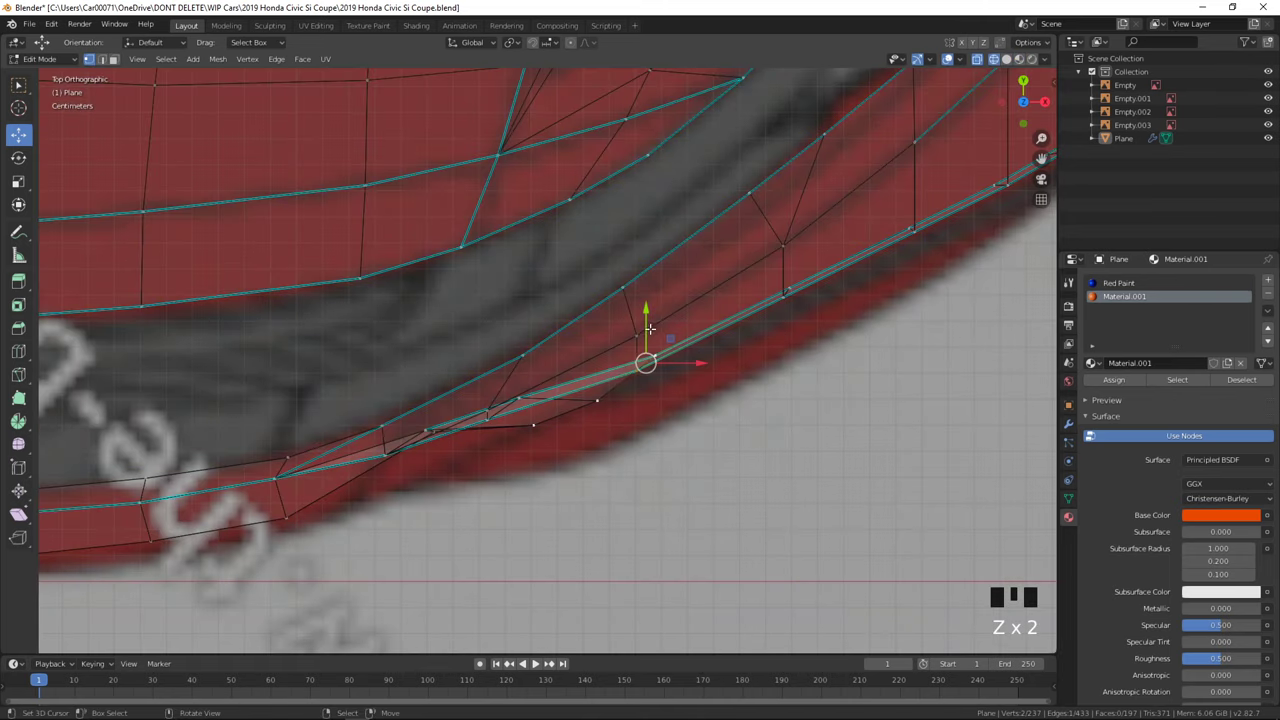
pyautogui.moveTo(651, 307); pyautogui.dragTo(651, 309)
pyautogui.keyDown('shift'); pyautogui.rightClick(487, 410); pyautogui.keyUp('shift')
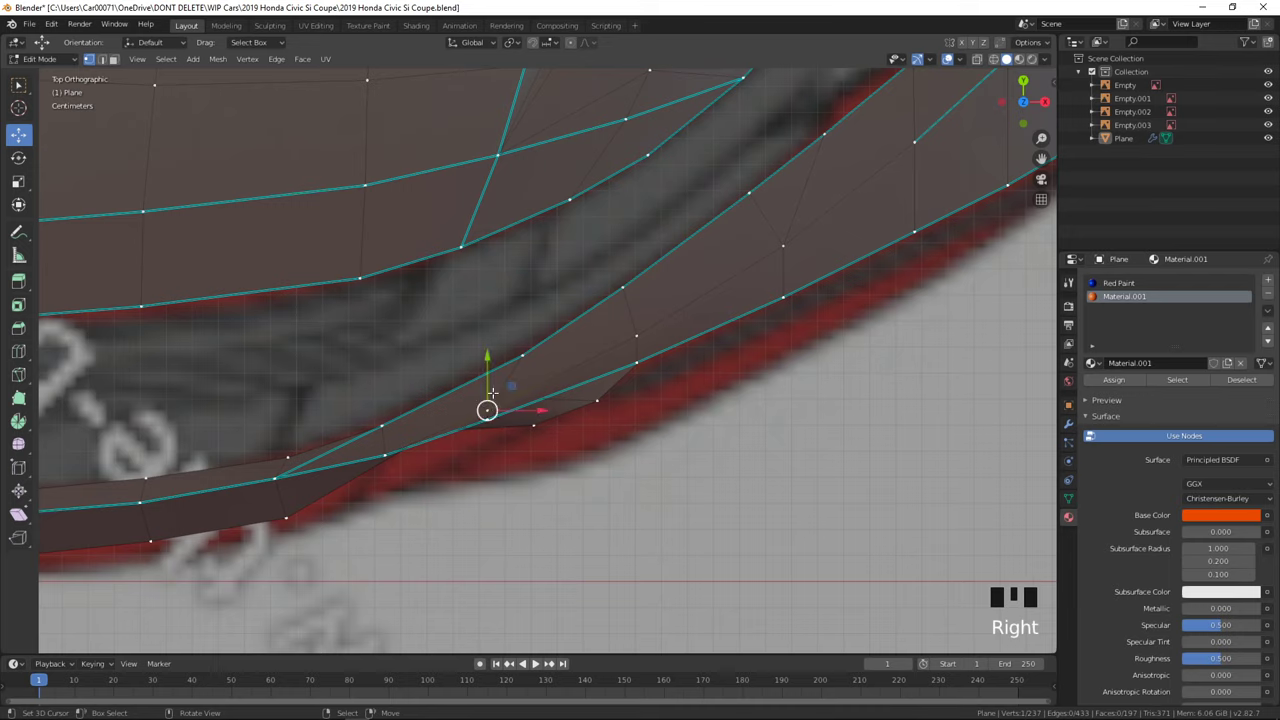
pyautogui.keyDown('shift'); pyautogui.moveTo(494, 363); pyautogui.dragTo(636, 335, button='right'); pyautogui.keyUp('shift')
pyautogui.moveTo(640, 283); pyautogui.dragTo(644, 286)
# - Nudge the vertices on the lower bumper strip's slanted outer edge slightly backward in side view
pyautogui.press('KP_1')
pyautogui.press('Tab')
pyautogui.moveTo(560, 194)
pyautogui.keyDown('shift'); pyautogui.mouseDown(button='middle')
pyautogui.moveTo(634, 206)
pyautogui.moveTo(590, 383)
pyautogui.moveTo(766, 486)
pyautogui.mouseUp(button='middle'); pyautogui.keyUp('shift')
pyautogui.click(766, 486)
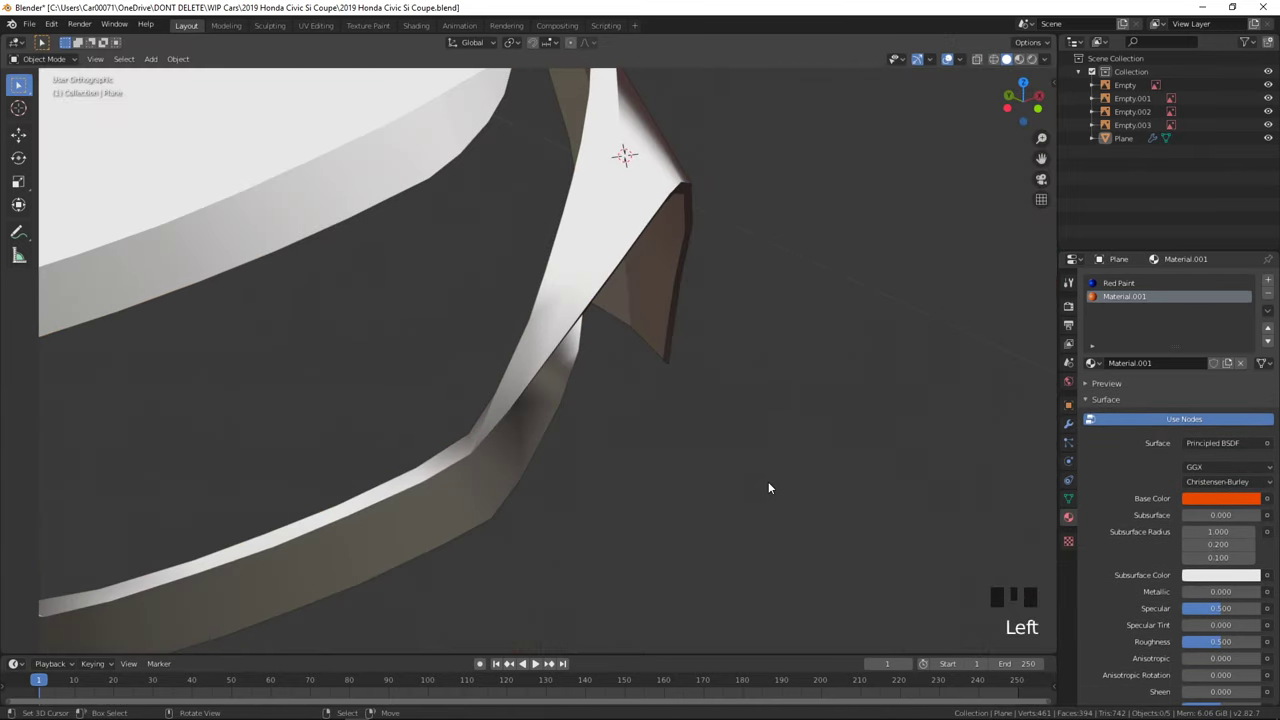
pyautogui.press('z')
pyautogui.press('KP_1')
pyautogui.press('KP_3')
pyautogui.press('Tab')
pyautogui.scroll(2, 748, 515)
pyautogui.moveTo(520, 400); pyautogui.dragTo(528, 400)
pyautogui.moveTo(570, 344); pyautogui.dragTo(571, 344)
# - Fine-tune the positions of two neighbouring vertices beside the inner end of the bumper's crease
pyautogui.press('Tab')
pyautogui.moveTo(571, 346); pyautogui.dragTo(485, 322, button='middle')
pyautogui.press('Tab')
pyautogui.rightClick(468, 359)
pyautogui.moveTo(518, 402); pyautogui.dragTo(506, 401)
pyautogui.rightClick(490, 355)
pyautogui.moveTo(537, 358); pyautogui.dragTo(546, 358)
pyautogui.rightClick(569, 308)
# - Check the bumper's crease against the front three-quarter photo in the browser, and return to editing the mesh
pyautogui.moveTo(570, 309); pyautogui.dragTo(650, 353, button='middle')
pyautogui.press('Tab')
pyautogui.hotkey('alt', 'Tab')
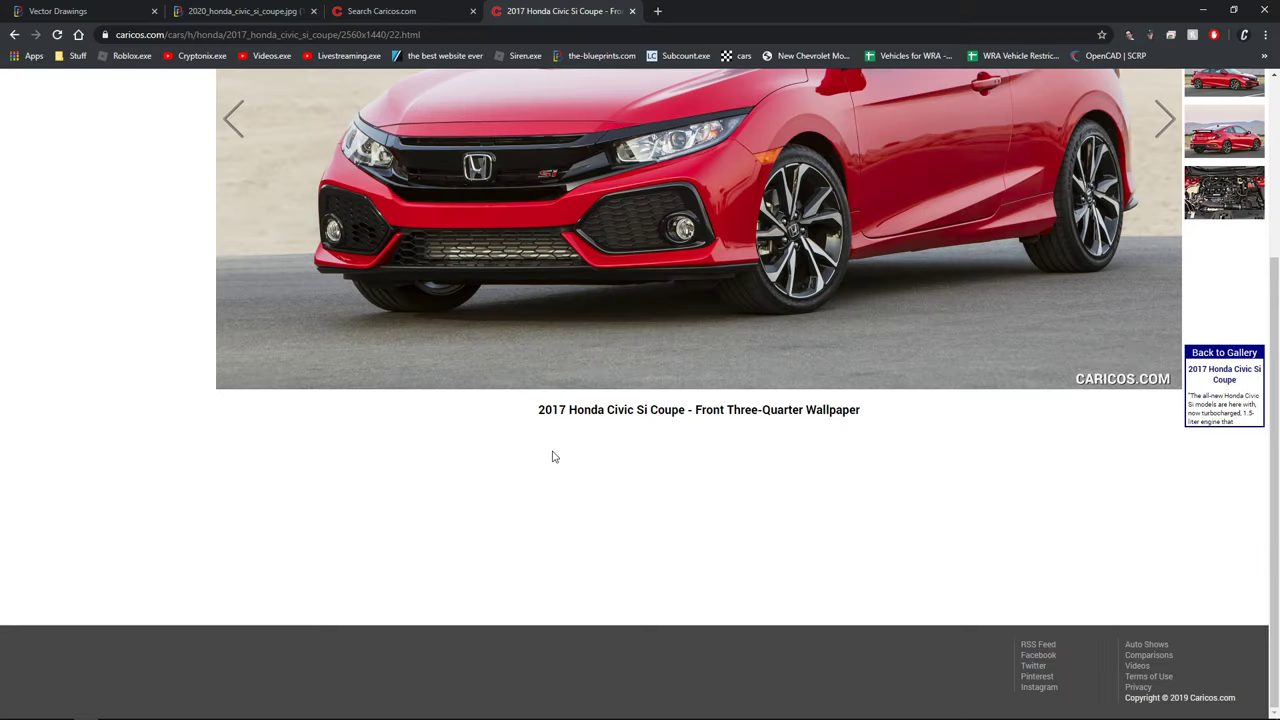
pyautogui.hotkey('alt', 'Tab')
pyautogui.press('Tab')
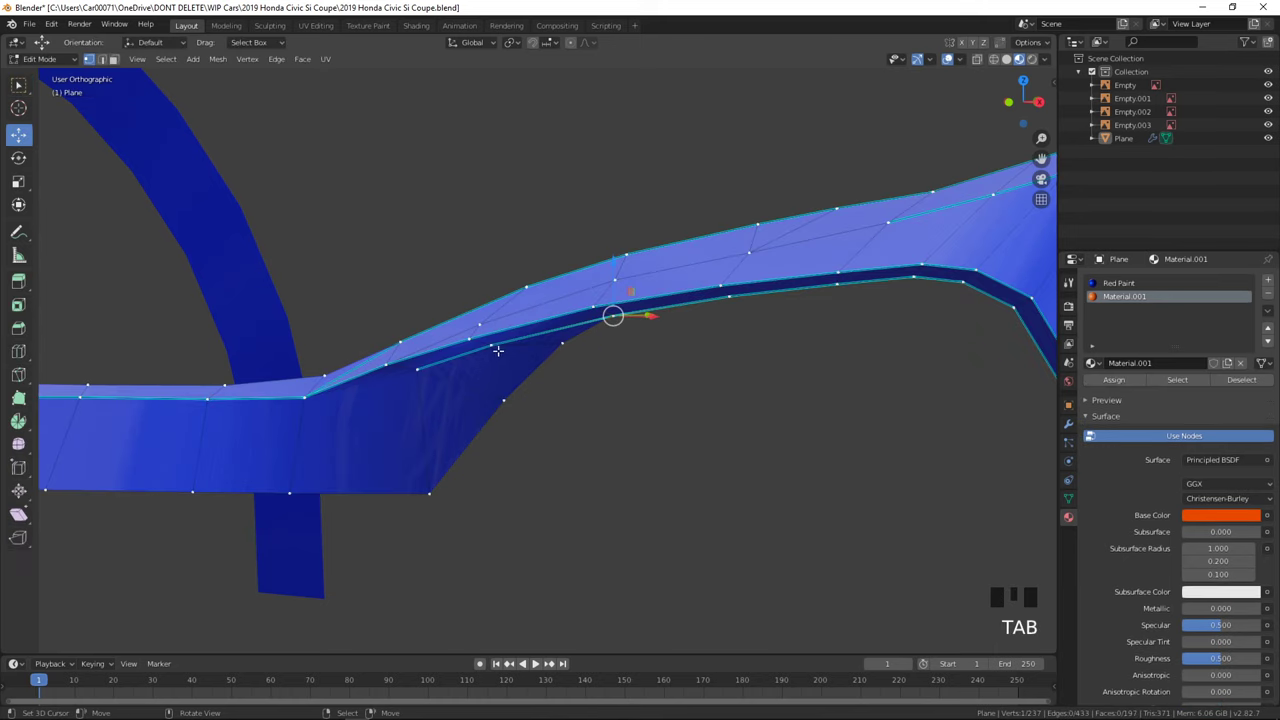
# - Clear the sharp mark from the lower crease edge at the bumper's inner end and check the shading
pyautogui.rightClick(491, 348)
pyautogui.keyDown('ctrl'); pyautogui.rightClick(422, 383); pyautogui.keyUp('ctrl')
pyautogui.hotkey('ctrl', 'e')
pyautogui.click(580, 338)
pyautogui.press('Tab')
pyautogui.moveTo(628, 424); pyautogui.dragTo(672, 424, button='middle')
# - Delete the two lower crease vertices between the bumper's upper surface and the slanted outer edge
pyautogui.press('Tab')
pyautogui.rightClick(534, 345)
pyautogui.press('Delete')
pyautogui.click(444, 319)
# - Fill the gap between the bumper's upper crease and the slanted outer edge with new faces
pyautogui.press('KP_1')
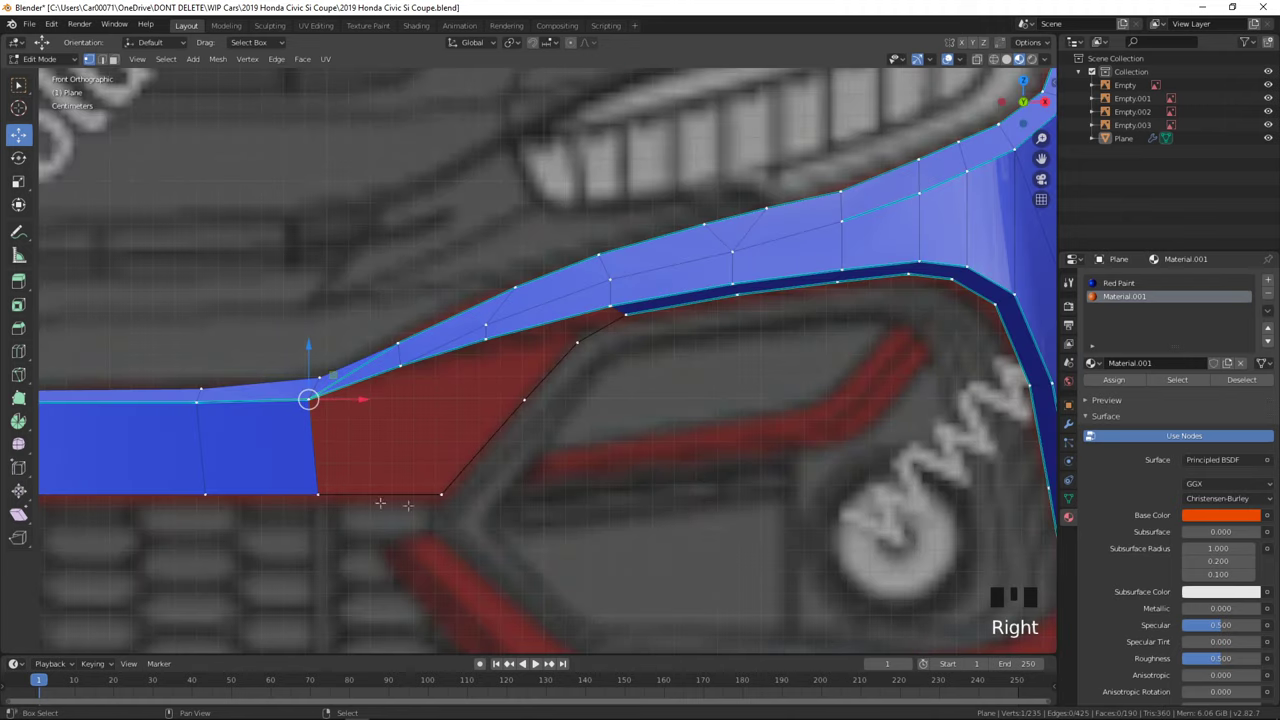
pyautogui.press('f')
pyautogui.press('f')
pyautogui.scroll(2, 631, 398)
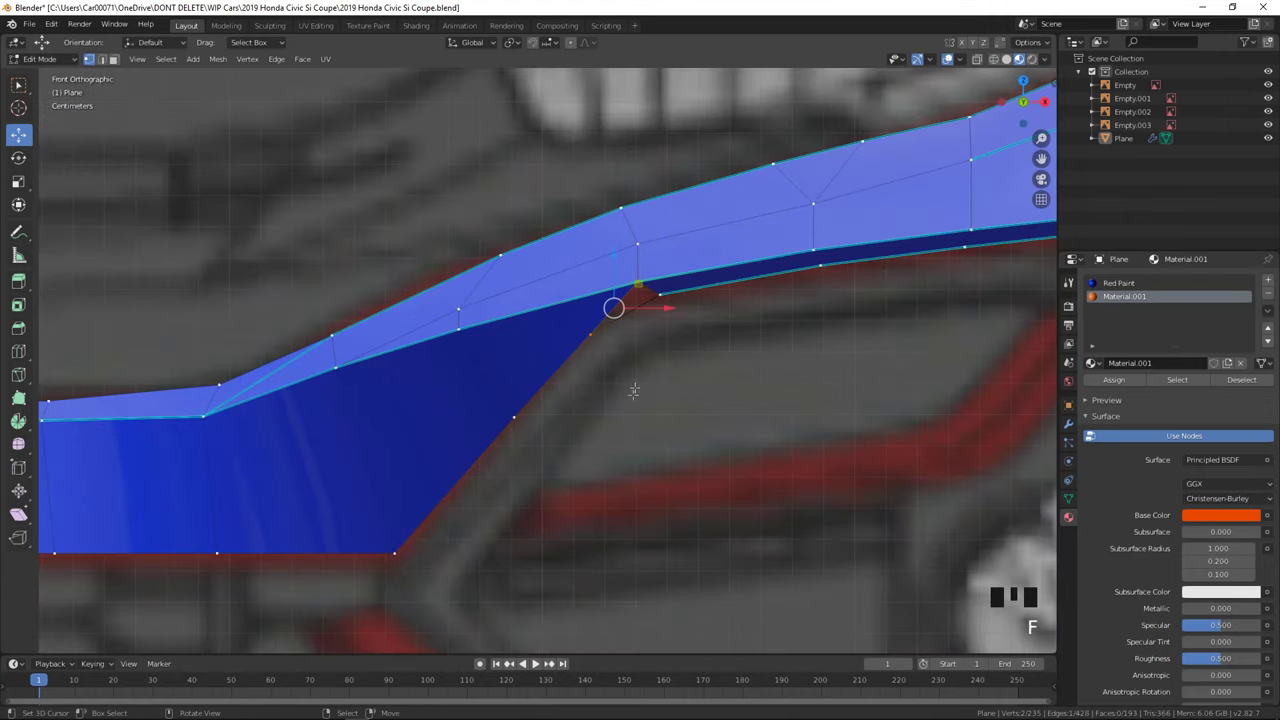
# - Check the refilled bumper from several angles in object mode and save the model file
pyautogui.press('Tab')
pyautogui.moveTo(655, 297); pyautogui.dragTo(711, 452, button='middle')
pyautogui.scroll(-4, 526, 467)
pyautogui.moveTo(526, 467); pyautogui.dragTo(706, 566, button='middle')
pyautogui.scroll(-1, 616, 538)
pyautogui.keyDown('shift'); pyautogui.moveTo(706, 566); pyautogui.dragTo(650, 567, button='middle'); pyautogui.keyUp('shift')
pyautogui.hotkey('ctrl', 's')
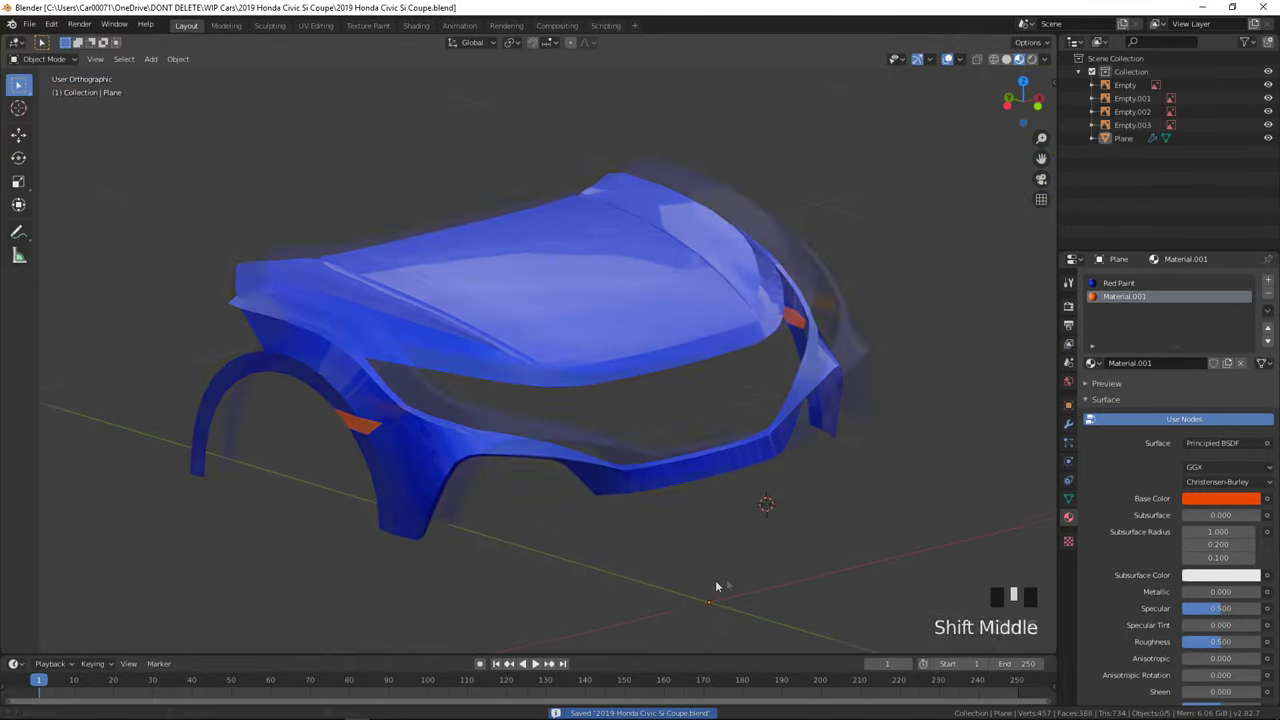
# - Compare the hood's rear edge and the end of its crease with the top blueprint
pyautogui.click(882, 598)
pyautogui.press('KP_1')
pyautogui.press('KP_3')
pyautogui.keyDown('shift'); pyautogui.moveTo(882, 600); pyautogui.dragTo(814, 553, button='middle'); pyautogui.keyUp('shift')
pyautogui.press('KP_7')
pyautogui.keyDown('shift'); pyautogui.moveTo(728, 445); pyautogui.dragTo(706, 449, button='middle'); pyautogui.keyUp('shift')
pyautogui.press('Tab')
pyautogui.scroll(3, 706, 449)
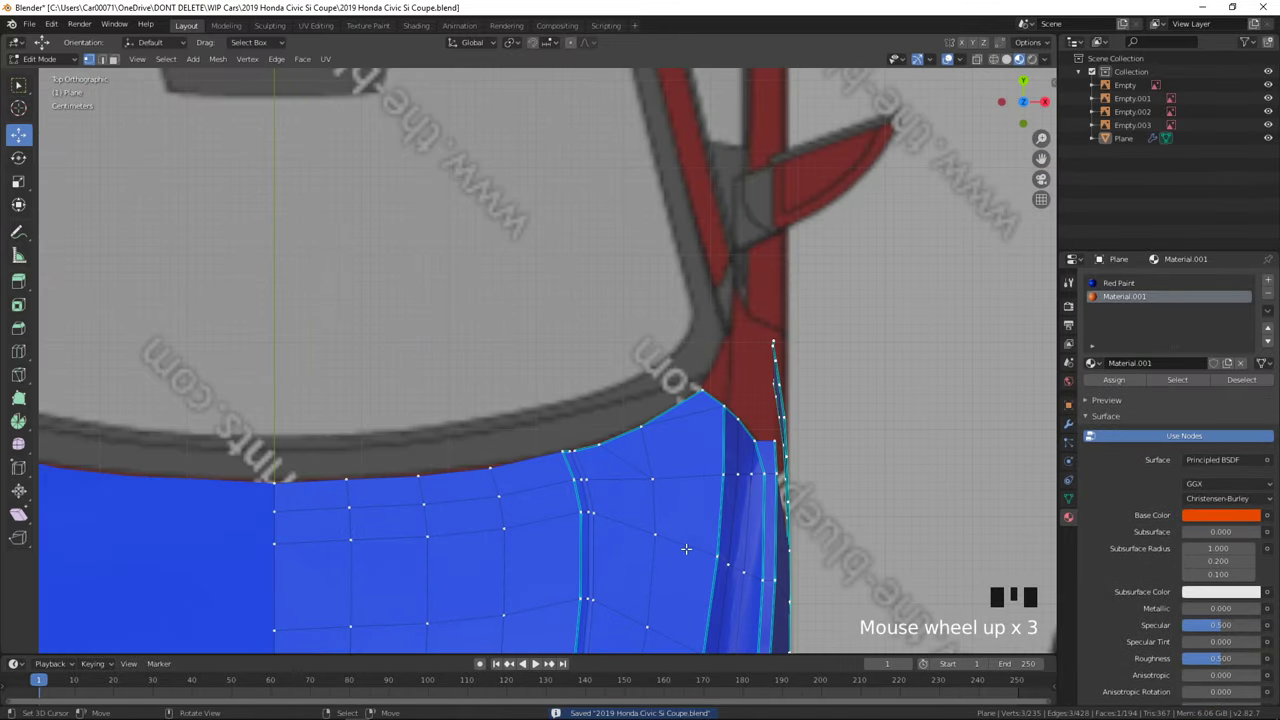
pyautogui.scroll(2, 485, 510)
pyautogui.keyDown('ctrl'); pyautogui.rightClick(591, 489); pyautogui.keyUp('ctrl')
pyautogui.hotkey('ctrl', 'z')
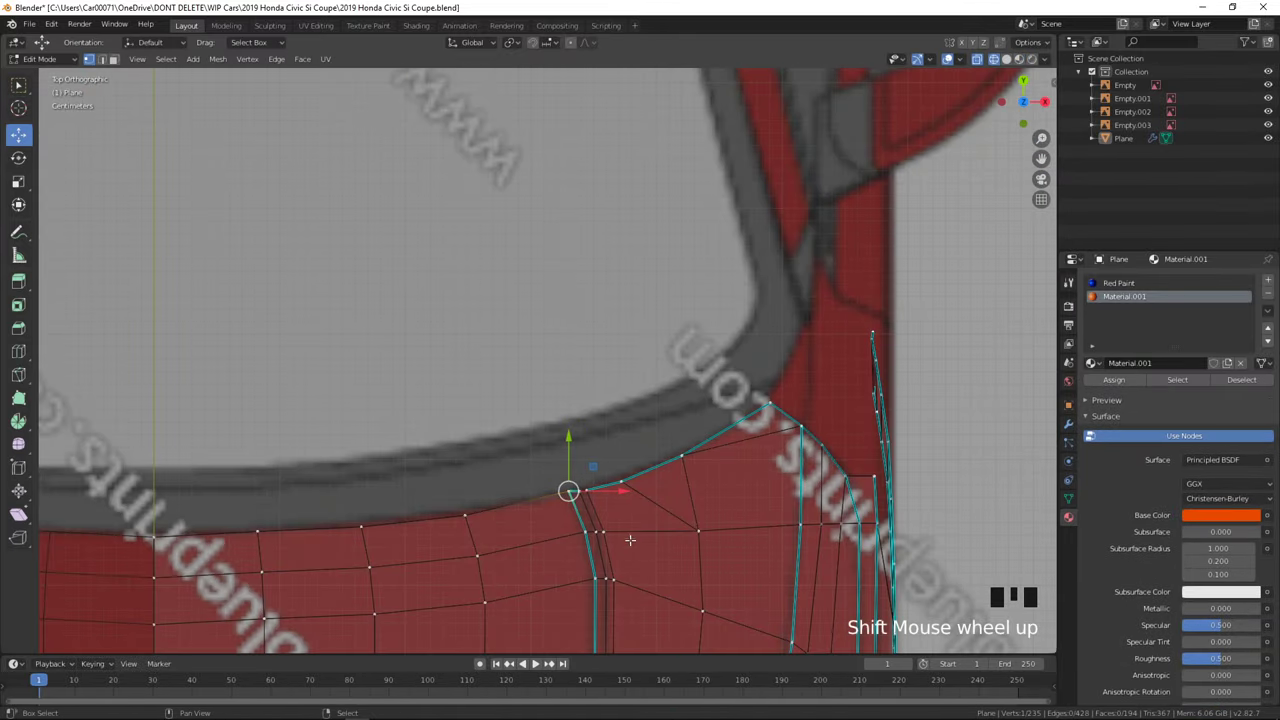
pyautogui.keyDown('shift'); pyautogui.moveTo(629, 537); pyautogui.dragTo(603, 433, button='middle'); pyautogui.keyUp('shift')
pyautogui.press('Tab')
pyautogui.press('z')
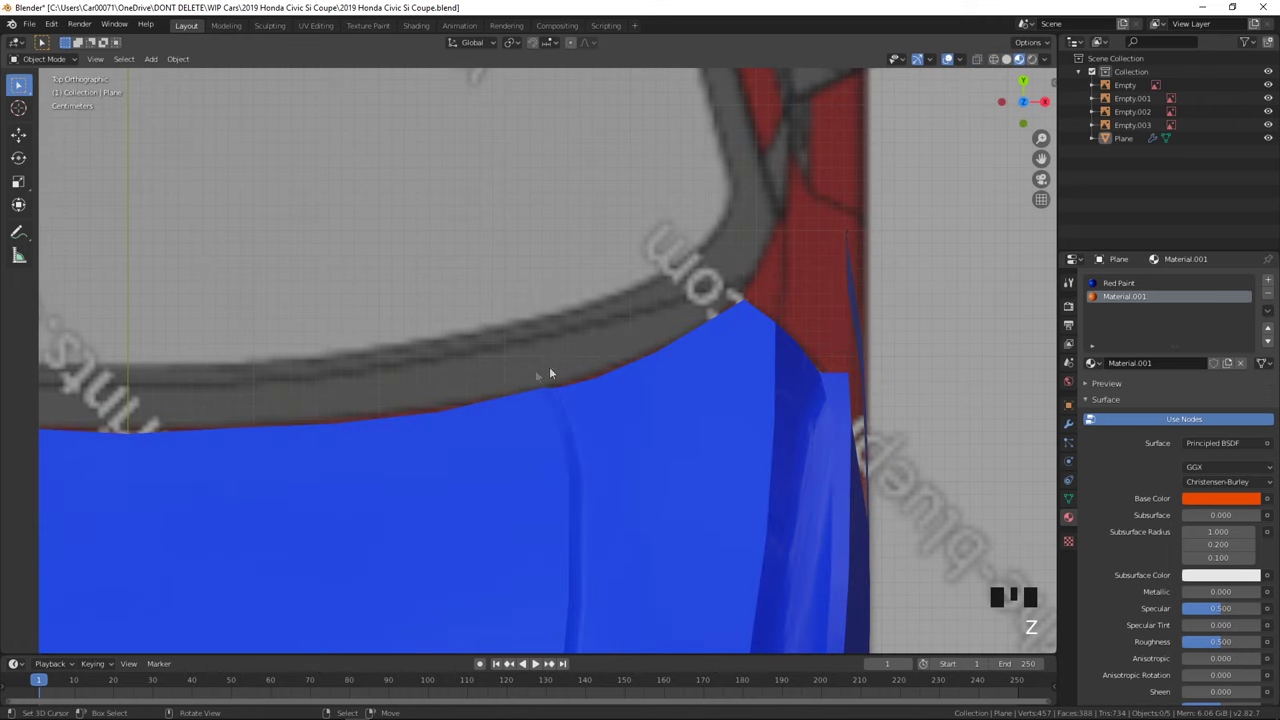
# - Align the hood's rear-edge vertices near the centre line with the base of the windshield in the top blueprint
pyautogui.press('Tab')
pyautogui.keyDown('shift'); pyautogui.moveTo(89, 465); pyautogui.dragTo(250, 470, button='middle'); pyautogui.keyUp('shift')
pyautogui.scroll(2, 314, 476)
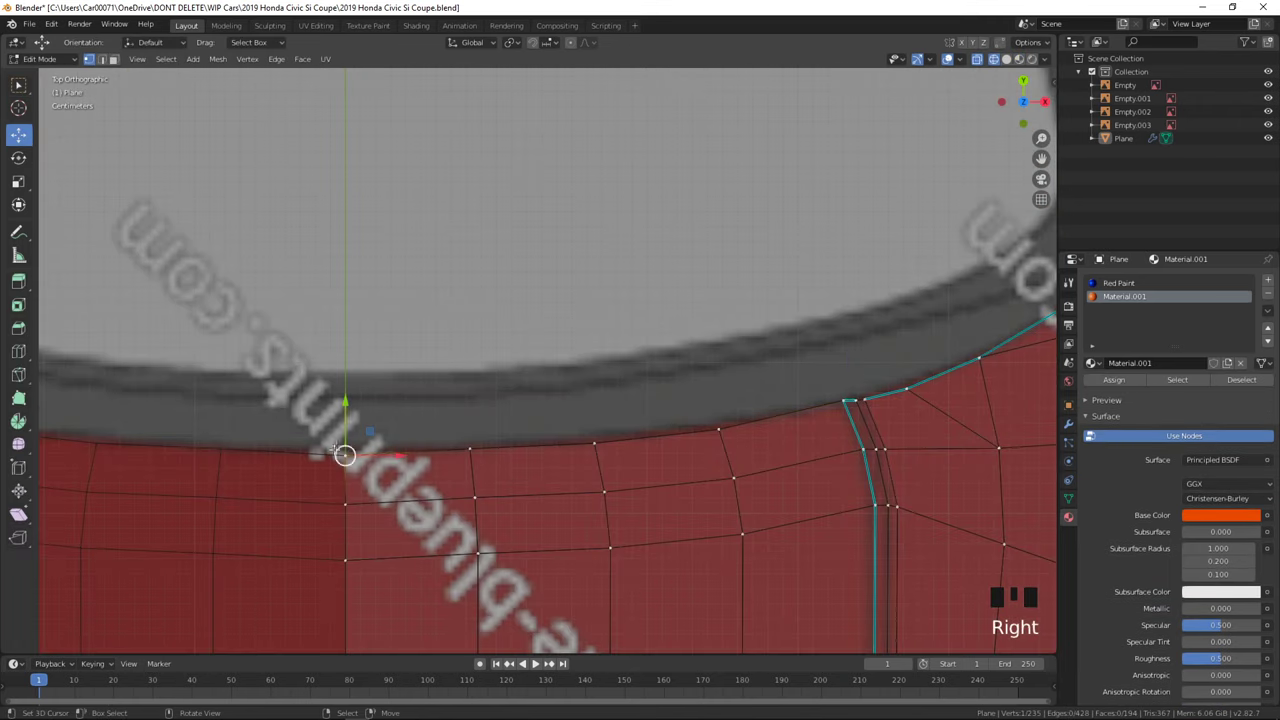
pyautogui.click(351, 404)
pyautogui.rightClick(527, 414)
pyautogui.rightClick(704, 401)
pyautogui.moveTo(723, 388); pyautogui.dragTo(723, 387)
pyautogui.keyDown('shift'); pyautogui.moveTo(723, 388); pyautogui.dragTo(462, 403, button='middle'); pyautogui.keyUp('shift')
pyautogui.scroll(3, 520, 415)
# - Shift the vertices around the rear end of the hood crease along Y to follow the blueprint's hood edge
pyautogui.rightClick(621, 447)
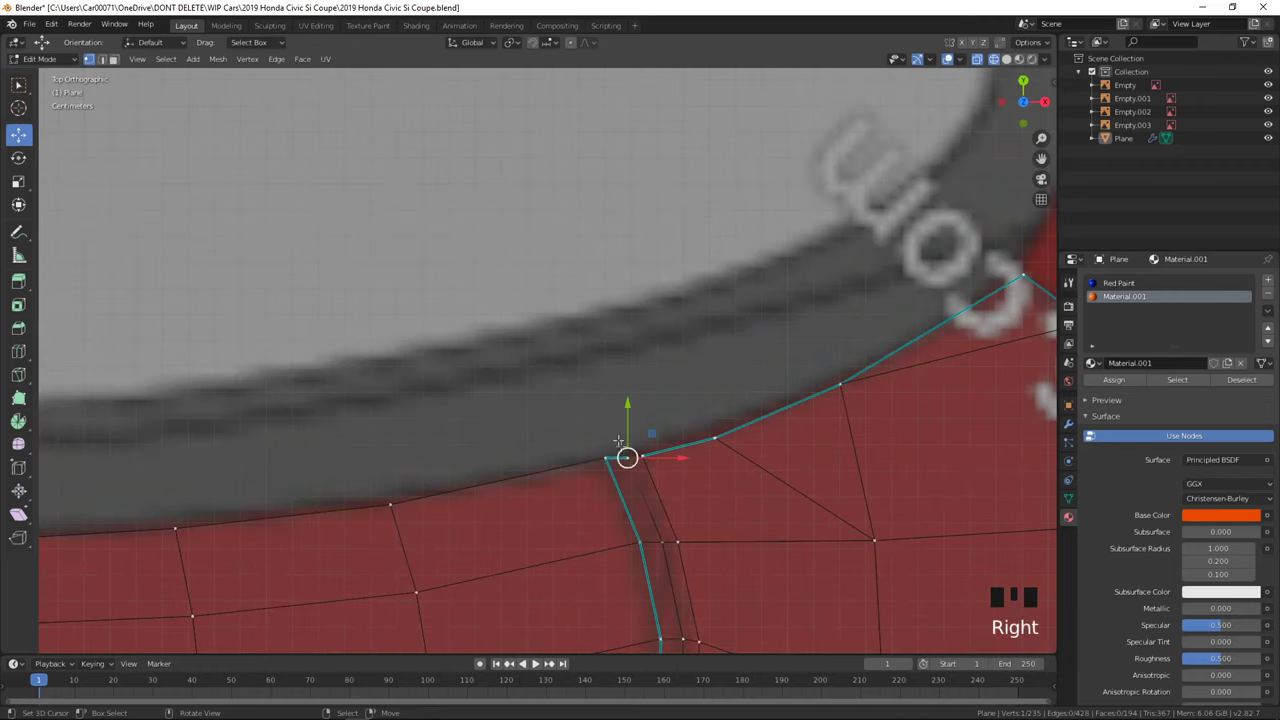
pyautogui.rightClick(629, 446)
pyautogui.moveTo(610, 436); pyautogui.dragTo(644, 433)
pyautogui.rightClick(644, 443)
pyautogui.rightClick(713, 432)
pyautogui.press('g')
pyautogui.press('y')
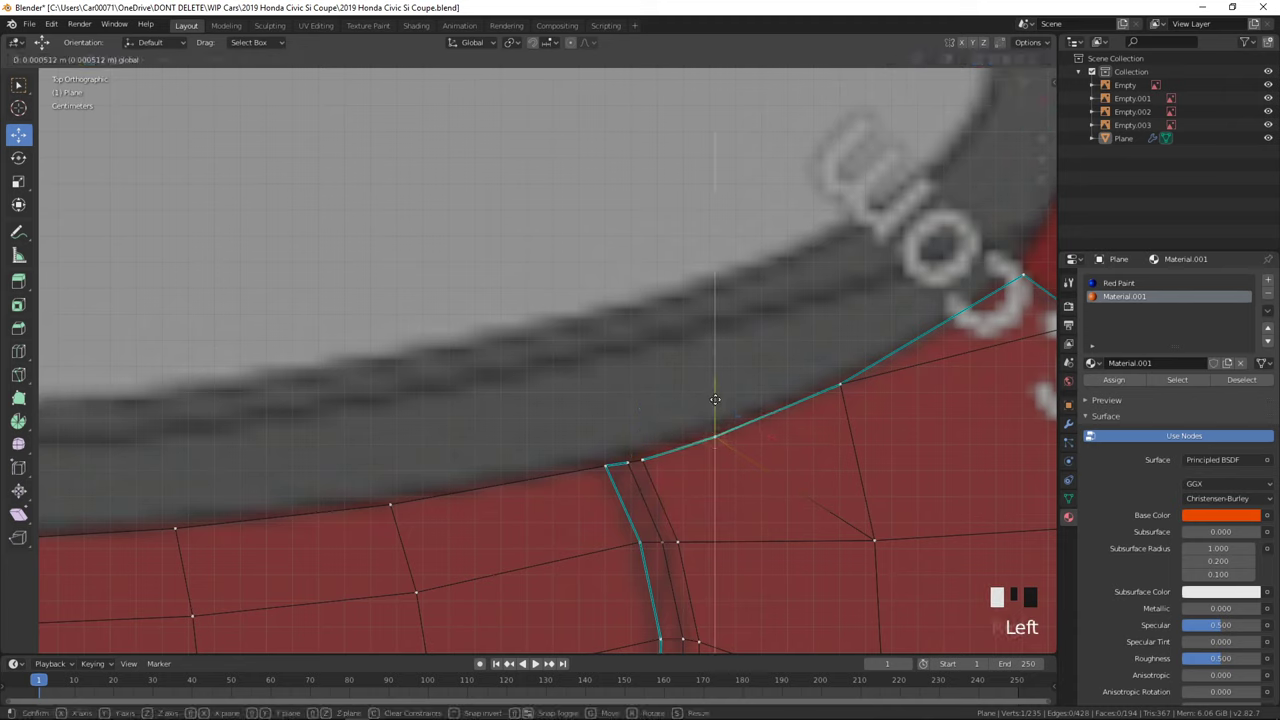
pyautogui.rightClick(622, 443)
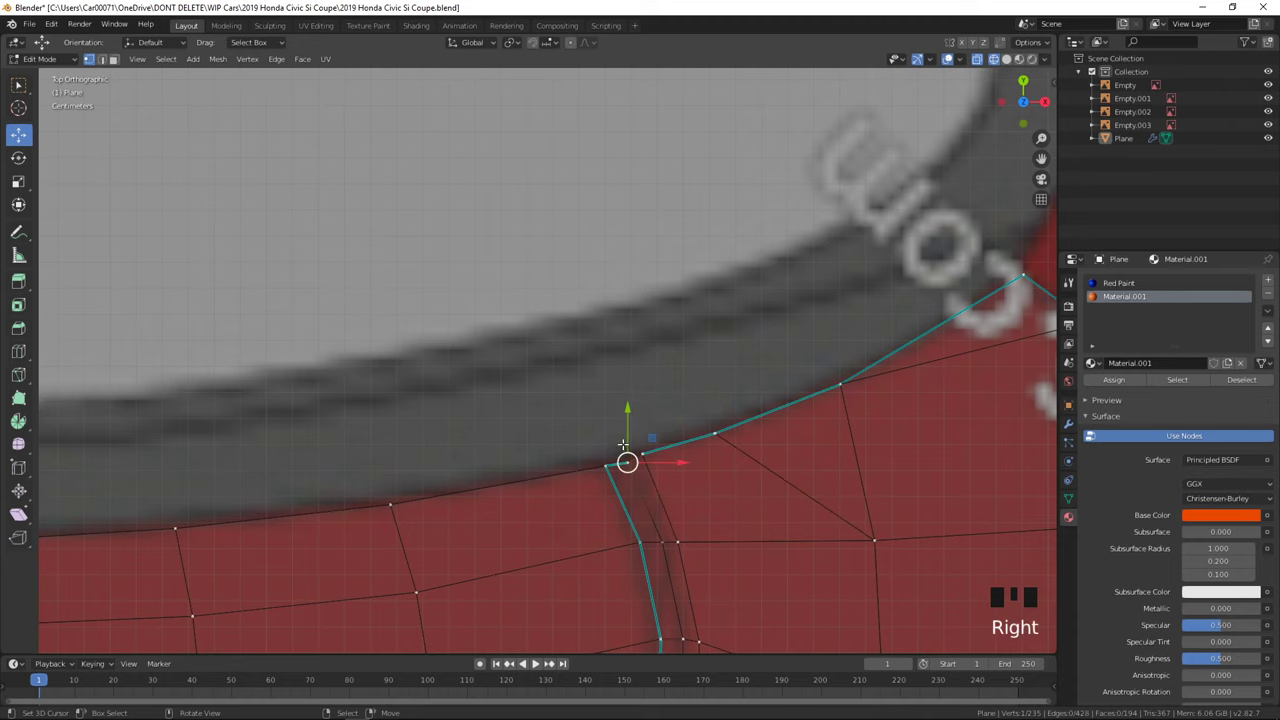
pyautogui.rightClick(603, 453)
pyautogui.moveTo(600, 421); pyautogui.dragTo(605, 421)
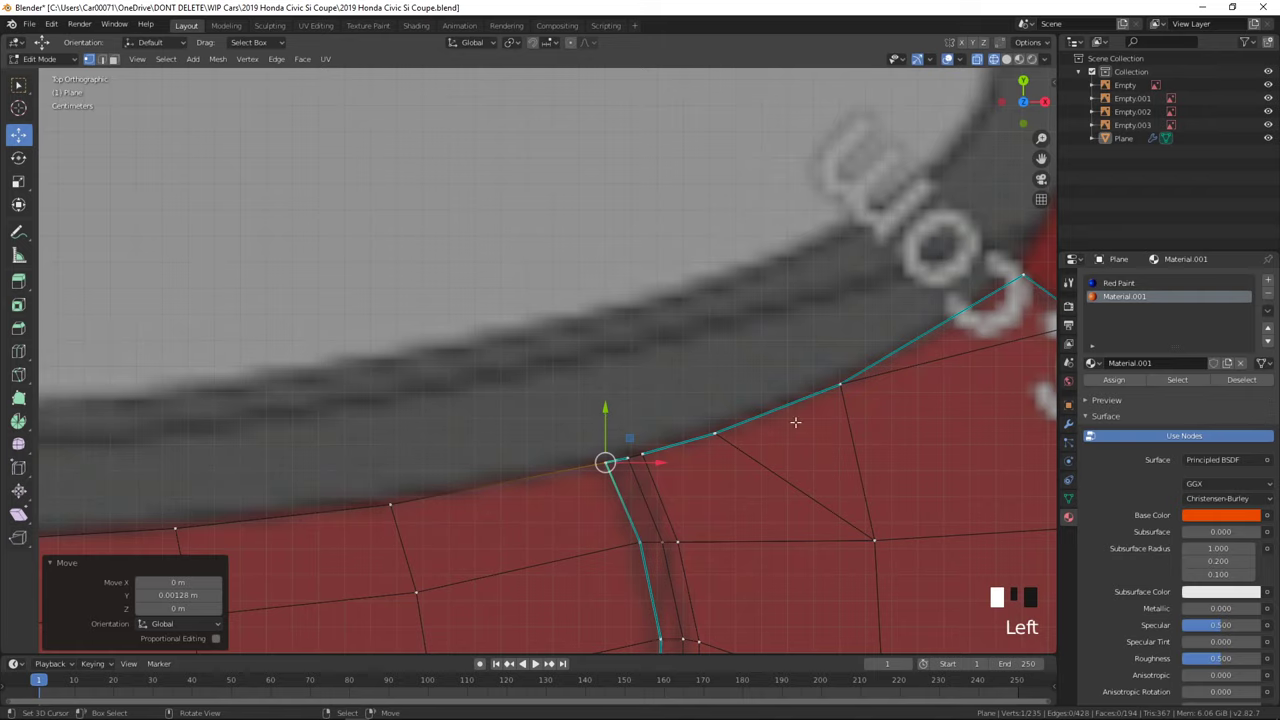
# - Move the hood's rear outer corner vertex by -0.00154 m along Y and save the model file
pyautogui.keyDown('shift'); pyautogui.moveTo(842, 386); pyautogui.dragTo(563, 456, button='middle'); pyautogui.keyUp('shift')
pyautogui.rightClick(563, 456)
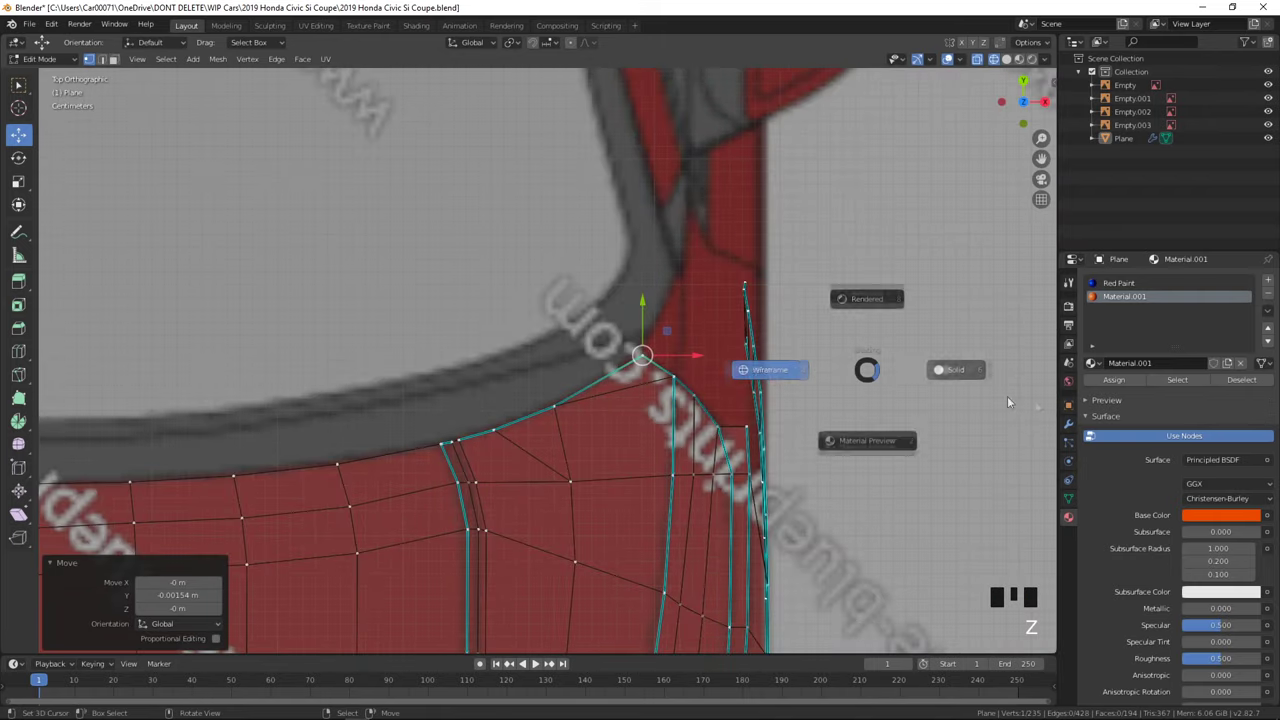
pyautogui.moveTo(1007, 396); pyautogui.dragTo(706, 577, button='middle')
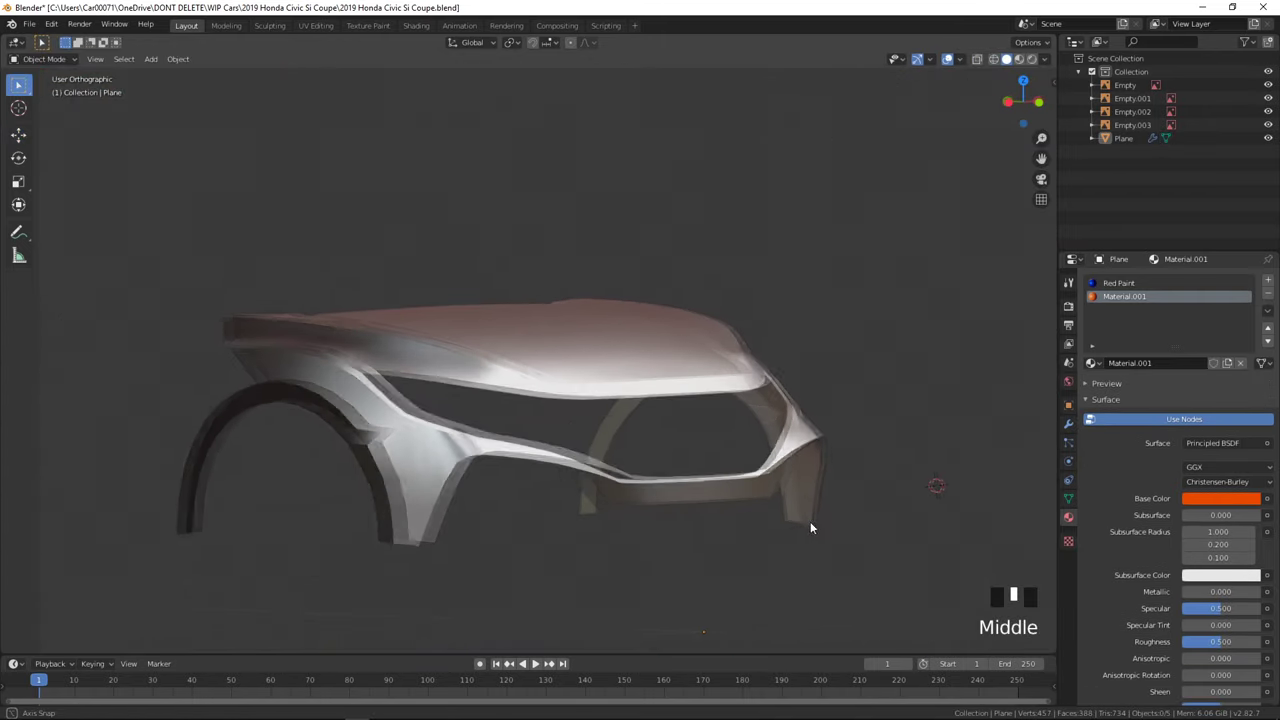
pyautogui.hotkey('ctrl', 's')
# - Compare the rear ends of the hood and fender with the side blueprint in wireframe and solid shading
pyautogui.press('KP_3')
pyautogui.scroll(4, 643, 386)
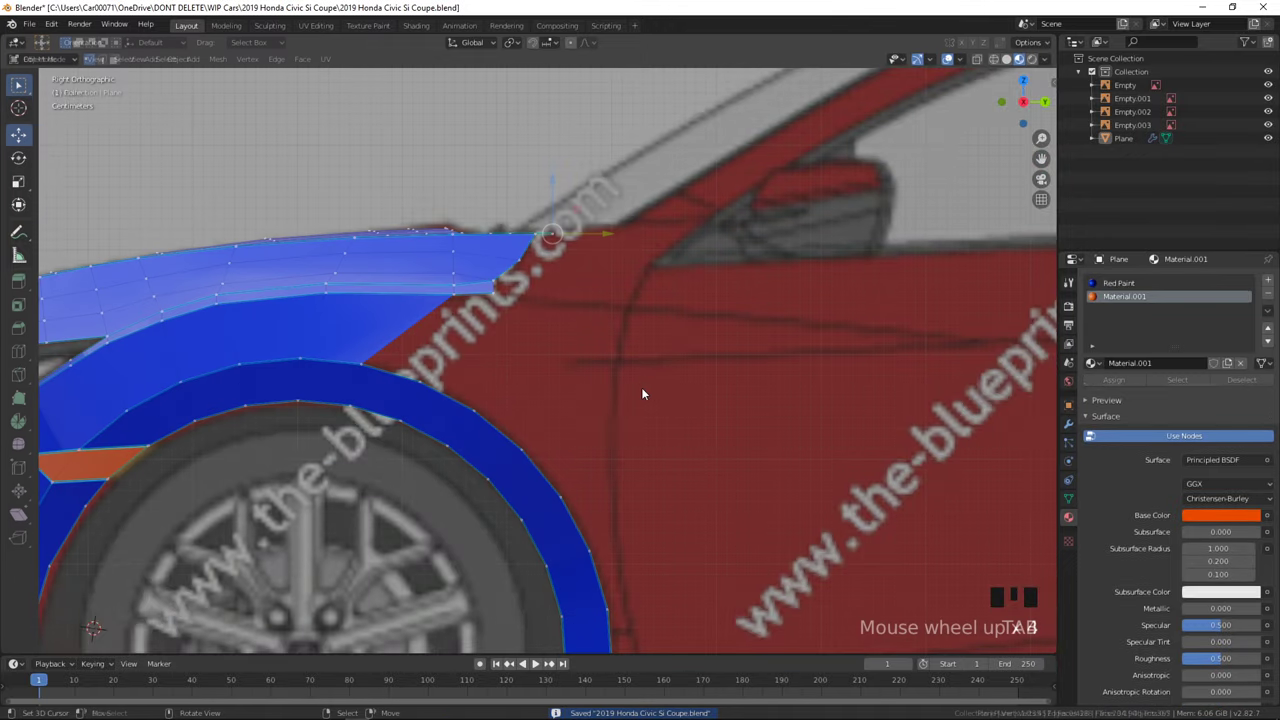
pyautogui.press('Tab')
pyautogui.scroll(3, 482, 278)
pyautogui.press('z')
pyautogui.rightClick(481, 256)
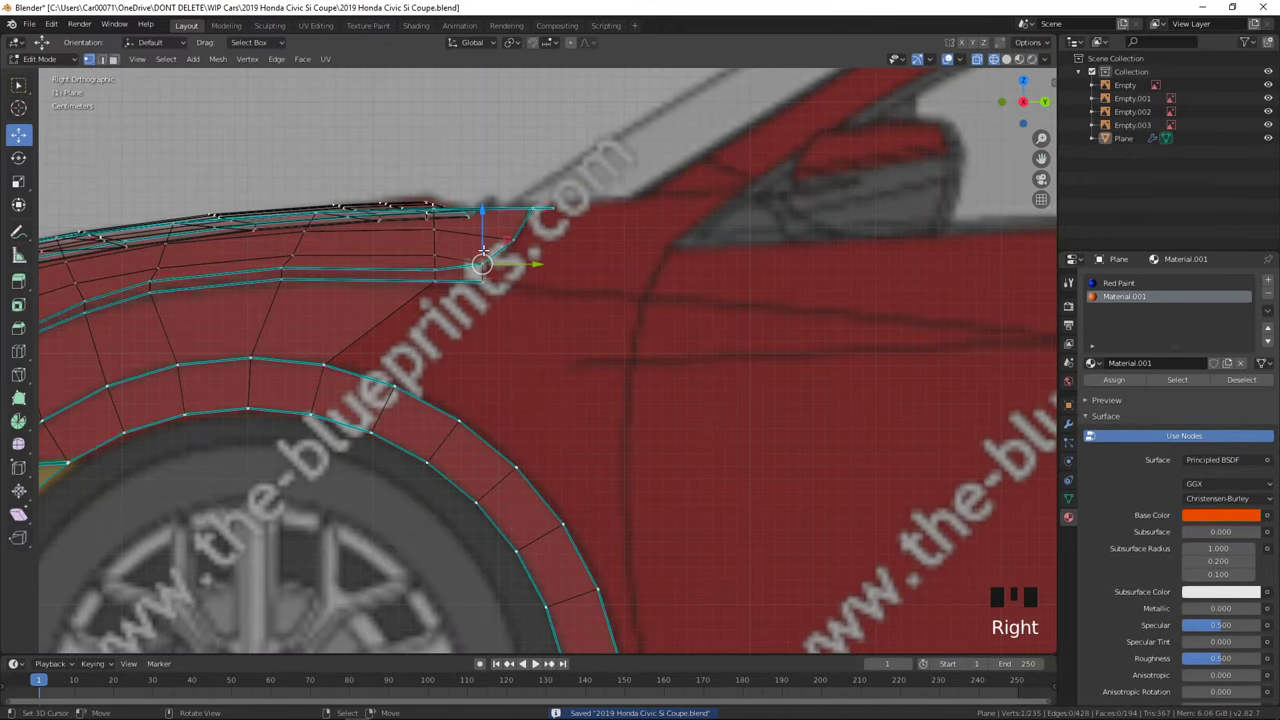
pyautogui.press('z')
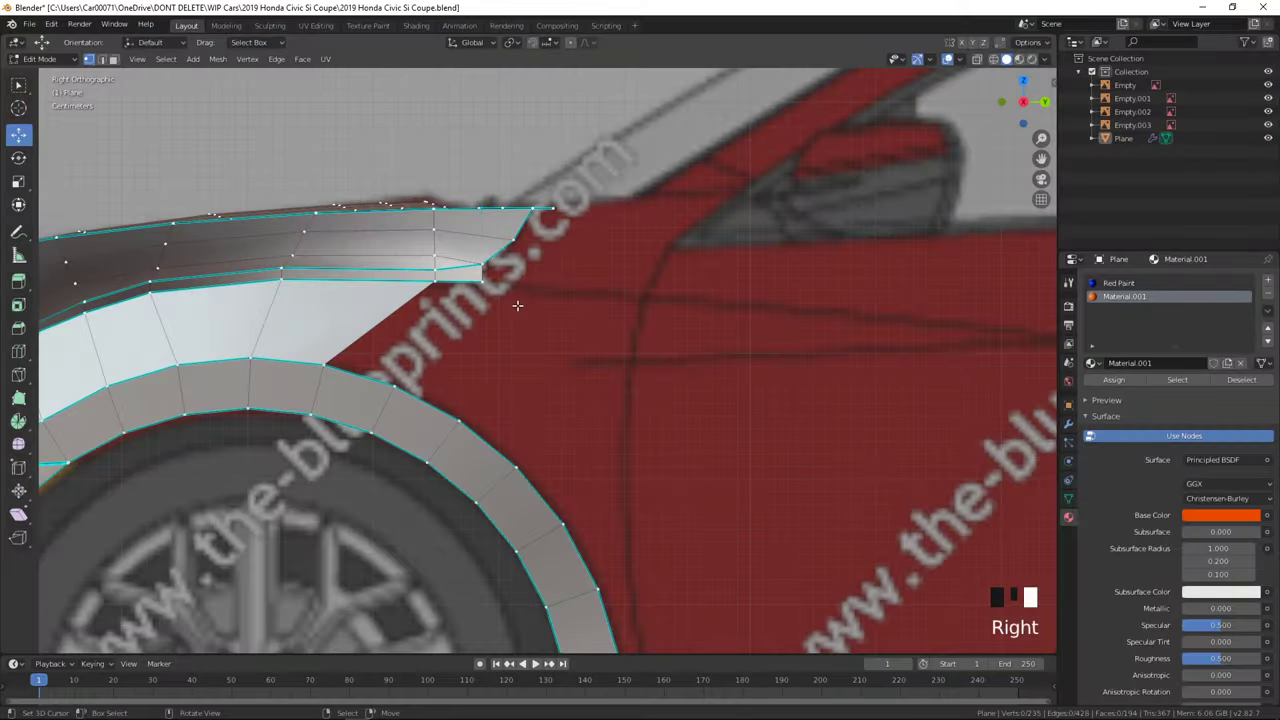
pyautogui.scroll(-3, 517, 305)
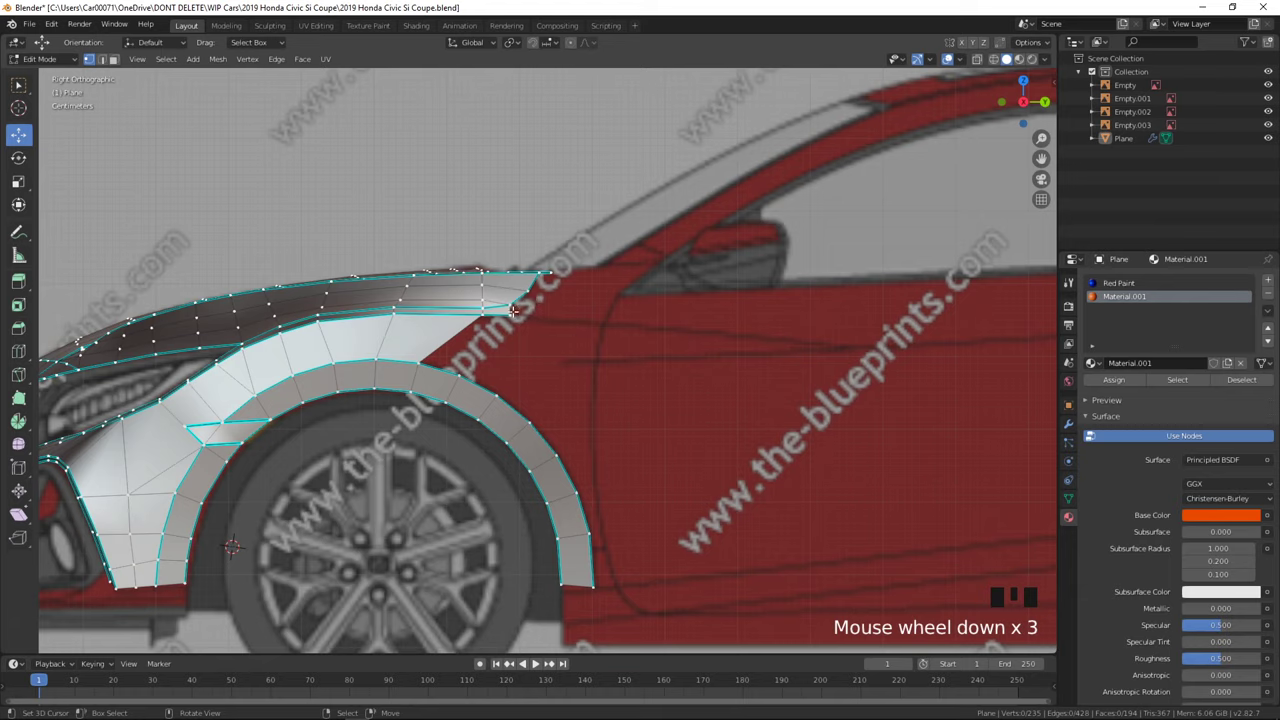
# - Check the hood, fender and bumper surfaces from several angles in object mode and save the model file
pyautogui.press('Tab')
pyautogui.scroll(-2, 555, 384)
pyautogui.press('a')
pyautogui.press('a')
pyautogui.press('a')
pyautogui.moveTo(555, 384)
pyautogui.mouseDown(button='middle')
pyautogui.moveTo(722, 542)
pyautogui.moveTo(620, 540)
pyautogui.moveTo(666, 591)
pyautogui.moveTo(815, 593)
pyautogui.moveTo(667, 631)
pyautogui.moveTo(397, 534)
pyautogui.moveTo(720, 560)
pyautogui.moveTo(626, 550)
pyautogui.moveTo(808, 520)
pyautogui.mouseUp(button='middle')
pyautogui.press('KP_3')
pyautogui.press('KP_2')
pyautogui.press('Tab')
pyautogui.press('KP_2')
pyautogui.press('Tab')
pyautogui.click(611, 597)
pyautogui.hotkey('ctrl', 's')
pyautogui.press('z')
pyautogui.scroll(2, 690, 603)
pyautogui.press('a')
pyautogui.press('a')
pyautogui.hotkey('ctrl', 's')
pyautogui.scroll(2, 626, 548)
pyautogui.press('a')
pyautogui.press('a')
pyautogui.press('a')
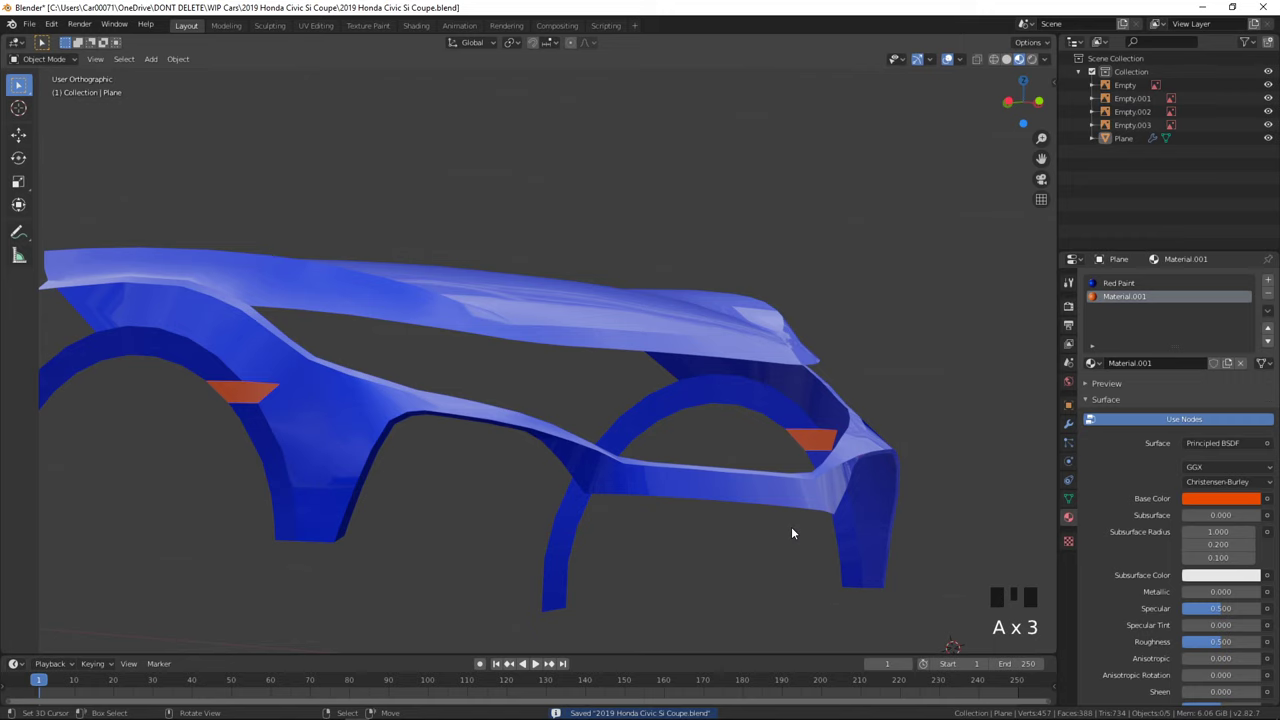
# - Mark the front bumper's lower edge sharp from beside the fog lamp opening to the centre line
pyautogui.press('KP_1')
pyautogui.press('Tab')
pyautogui.scroll(2, 760, 515)
pyautogui.keyDown('shift'); pyautogui.moveTo(740, 513); pyautogui.dragTo(730, 433, button='middle'); pyautogui.keyUp('shift')
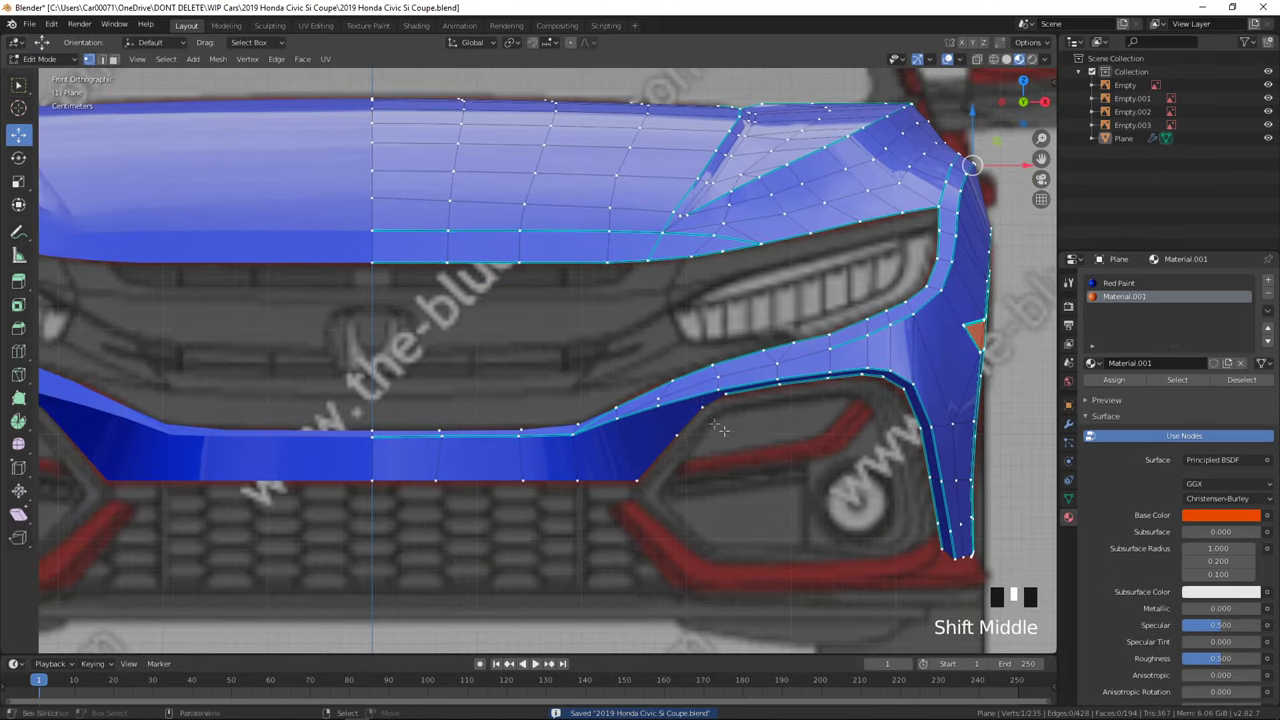
pyautogui.keyDown('ctrl'); pyautogui.rightClick(632, 486); pyautogui.keyUp('ctrl')
pyautogui.keyDown('ctrl'); pyautogui.rightClick(367, 481); pyautogui.keyUp('ctrl')
pyautogui.hotkey('ctrl', 'e')
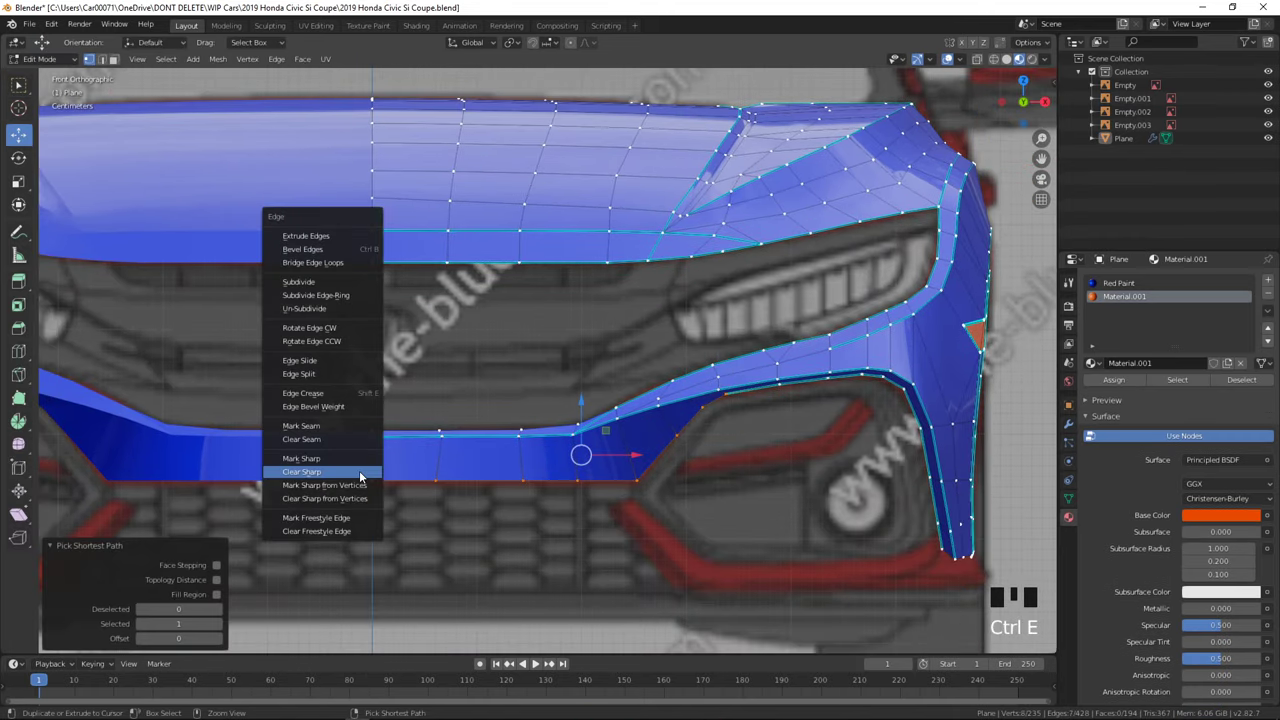
pyautogui.click(363, 458)
# - Review the sharpened lower bumper edge from several angles in object mode and save the model file
pyautogui.press('Tab')
pyautogui.scroll(-4, 455, 512)
pyautogui.moveTo(455, 512); pyautogui.dragTo(746, 575, button='middle')
pyautogui.scroll(2, 424, 565)
pyautogui.hotkey('ctrl', 's')
pyautogui.scroll(-3, 746, 575)
pyautogui.click(903, 591)
pyautogui.moveTo(903, 591); pyautogui.dragTo(760, 597, button='middle')
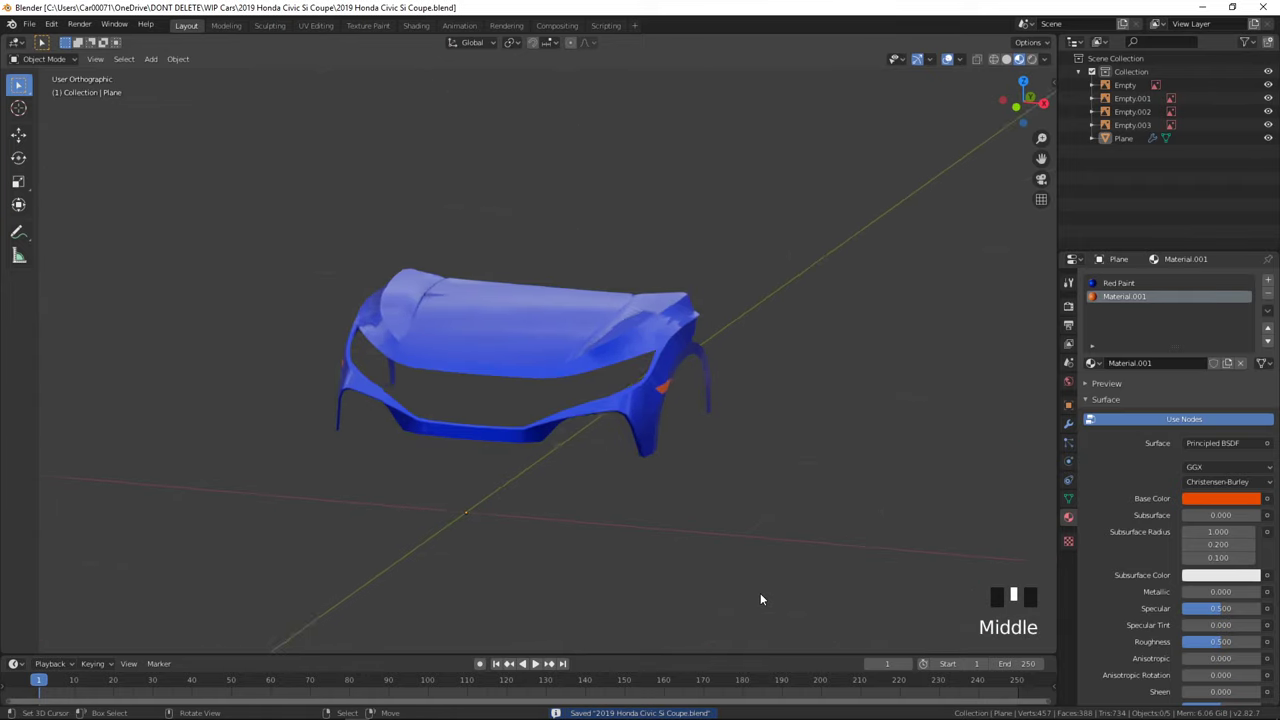
pyautogui.scroll(3, 759, 598)
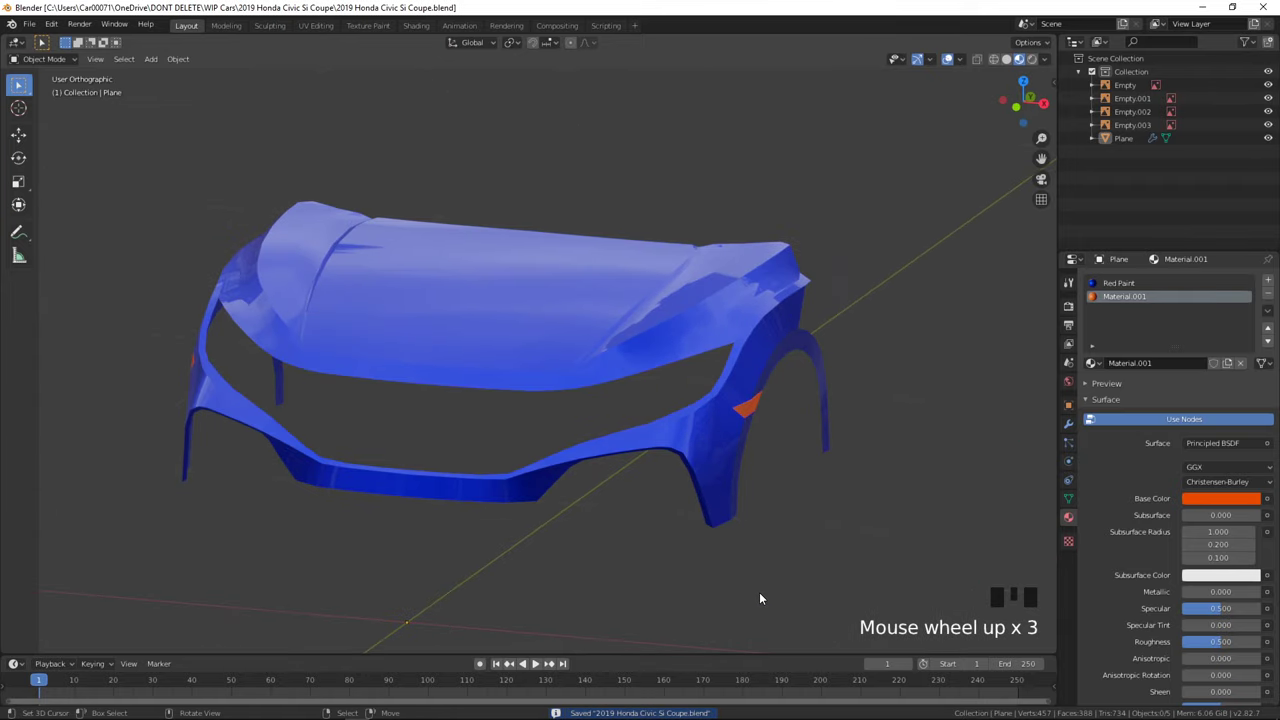